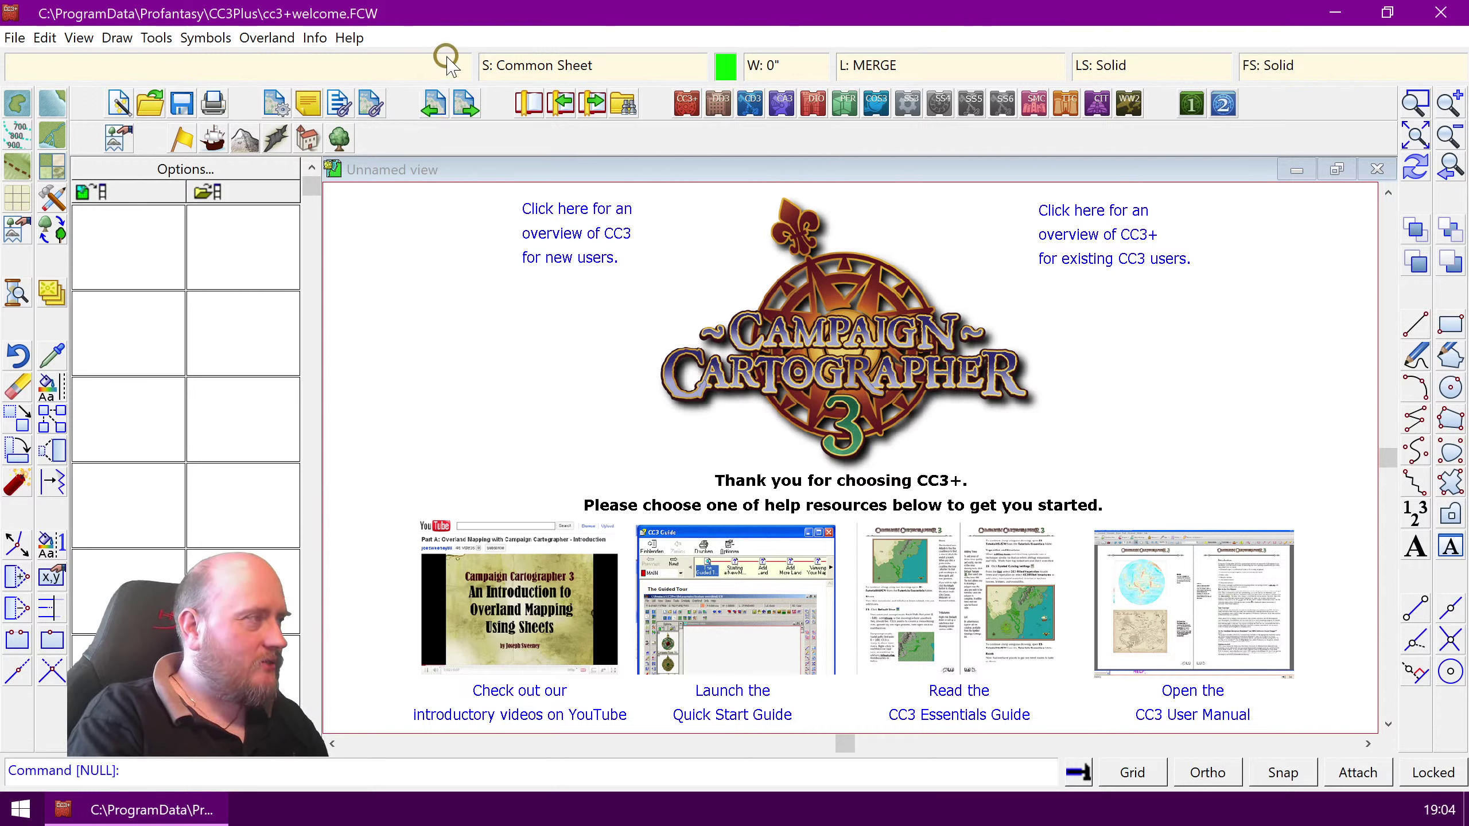
Step: Start a new drawing of map type Cosmographer, deciding the settings manually
{"action": "left_click", "coordinate": [119, 103]}
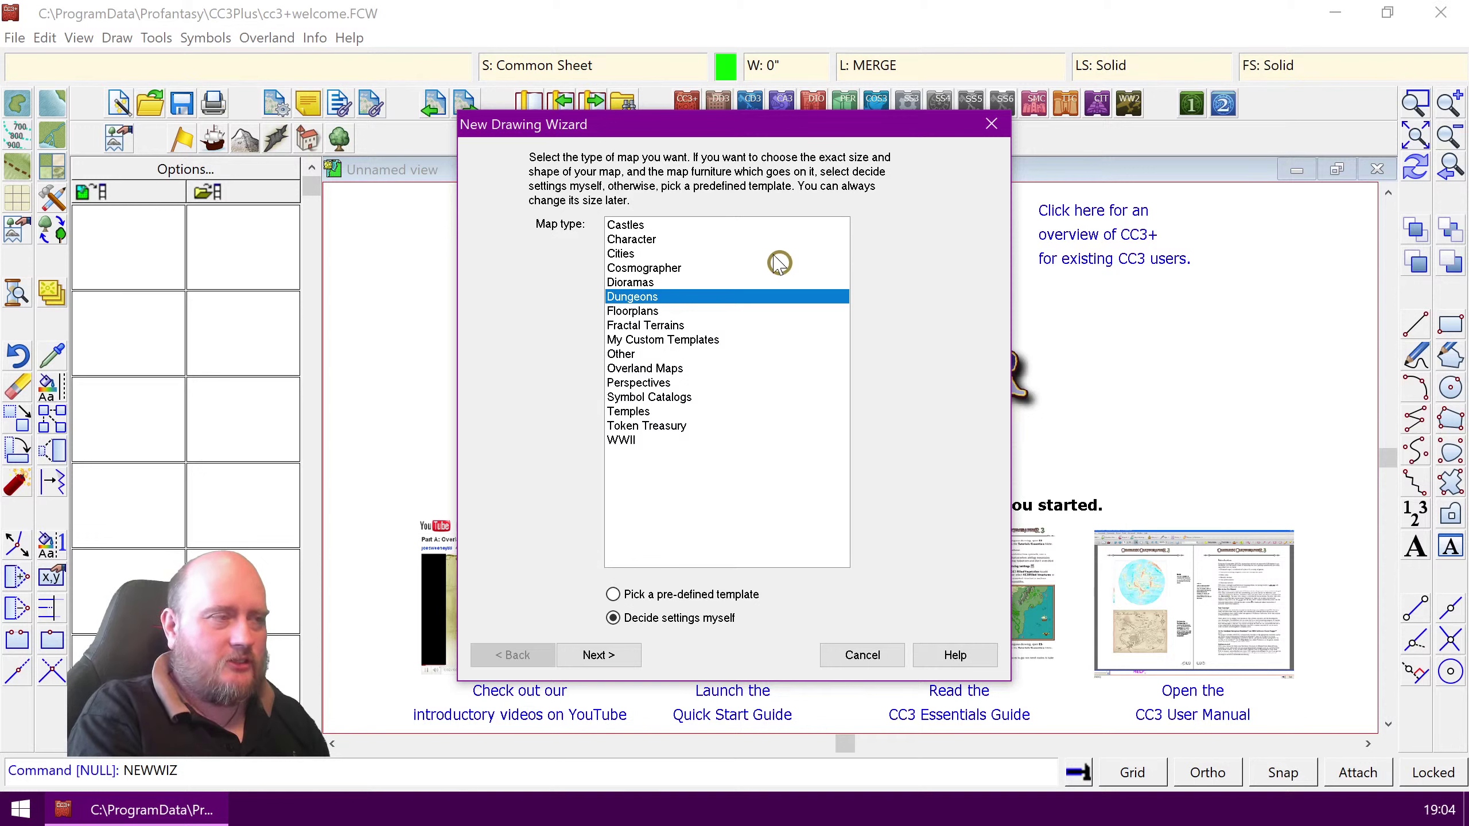
{"action": "left_click", "coordinate": [668, 267]}
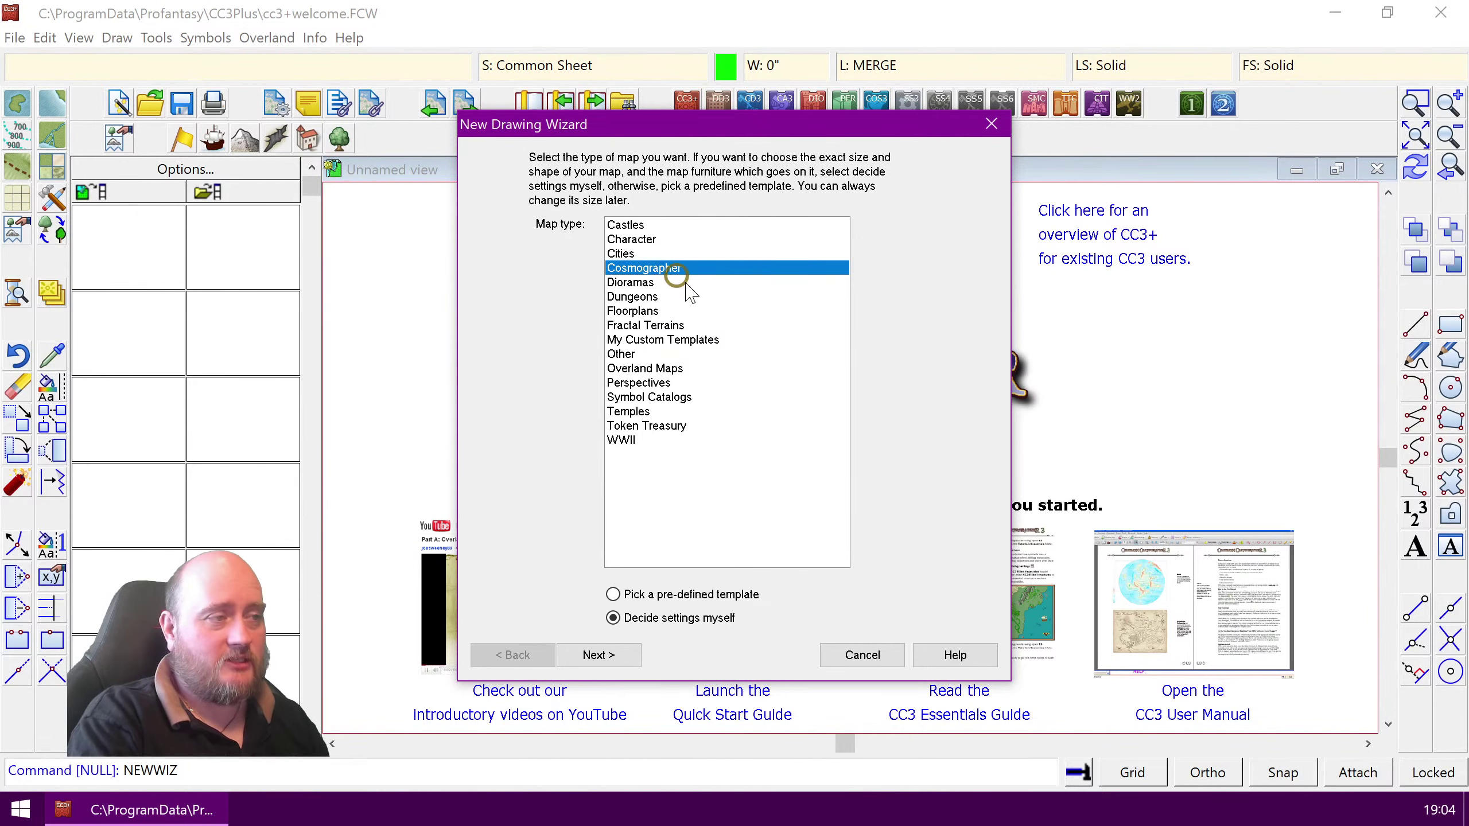
{"action": "left_click", "coordinate": [598, 654]}
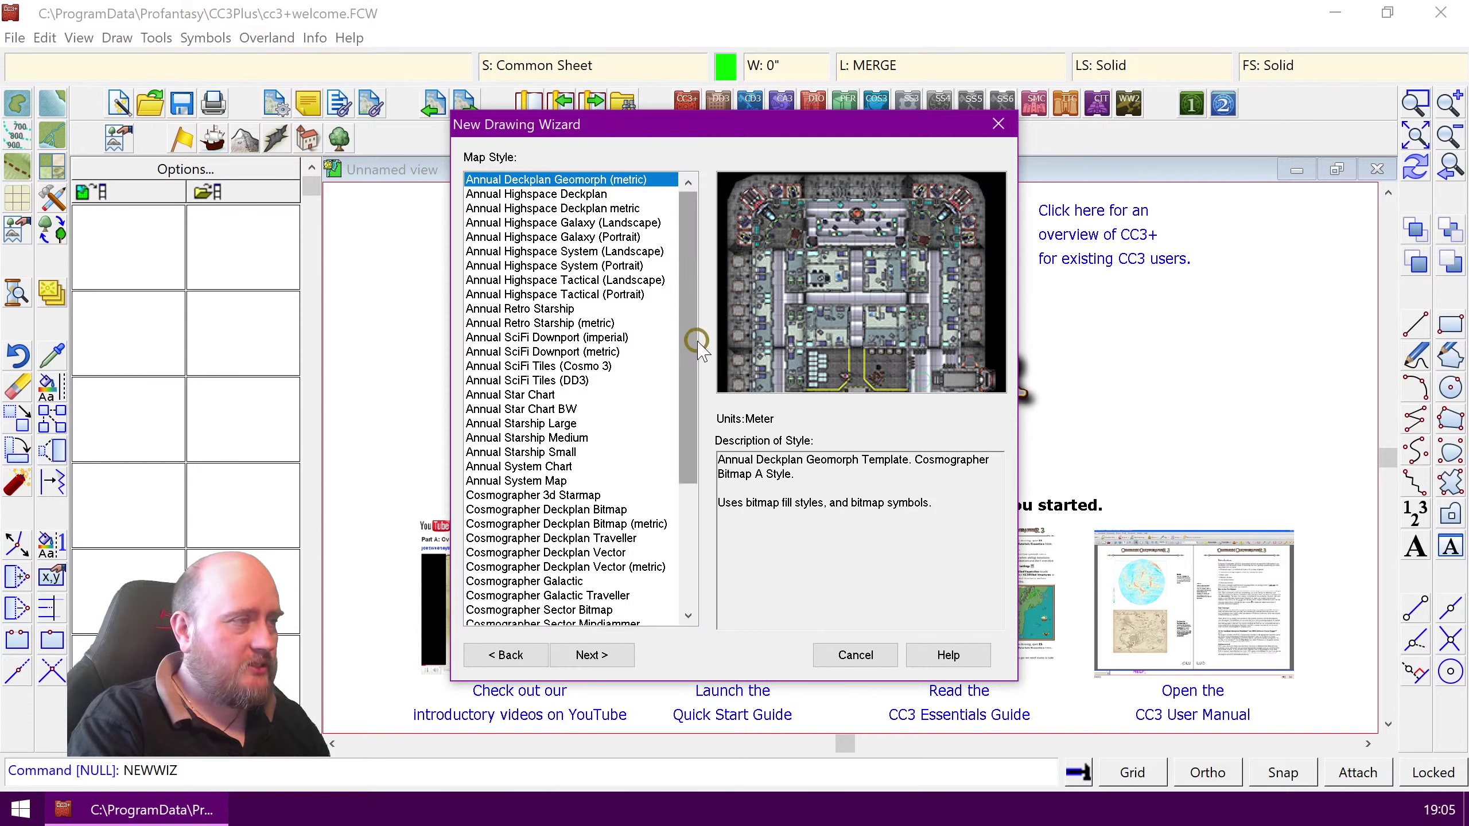
Step: Browse the Cosmographer map styles and choose Annual SciFi Downport (imperial) for the new map
{"action": "left_click_drag", "start_coordinate": [691, 333], "coordinate": [689, 291]}
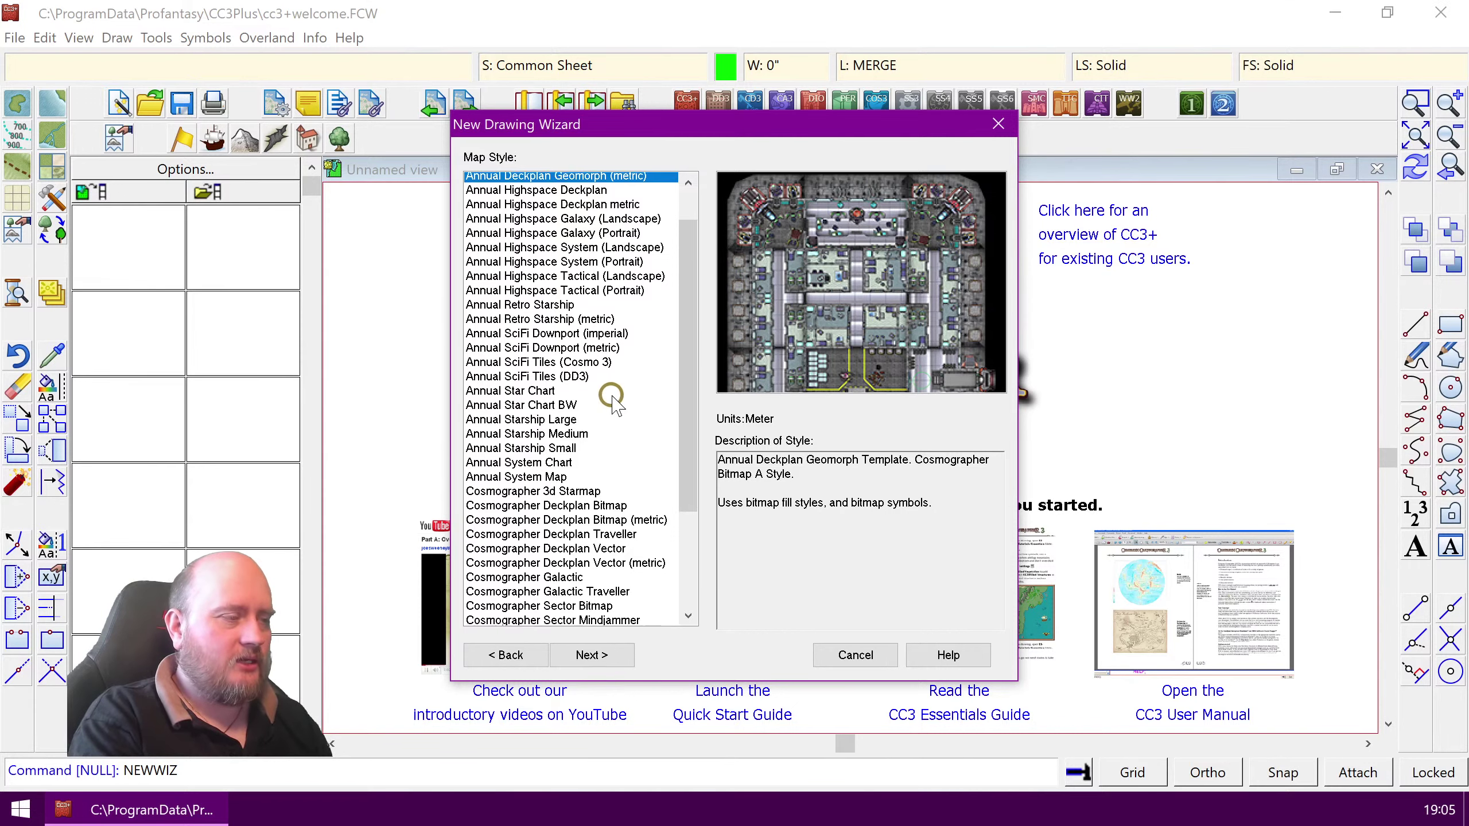
{"action": "scroll", "coordinate": [600, 386], "scroll_direction": "down", "scroll_amount": 3}
{"action": "left_click", "coordinate": [594, 382]}
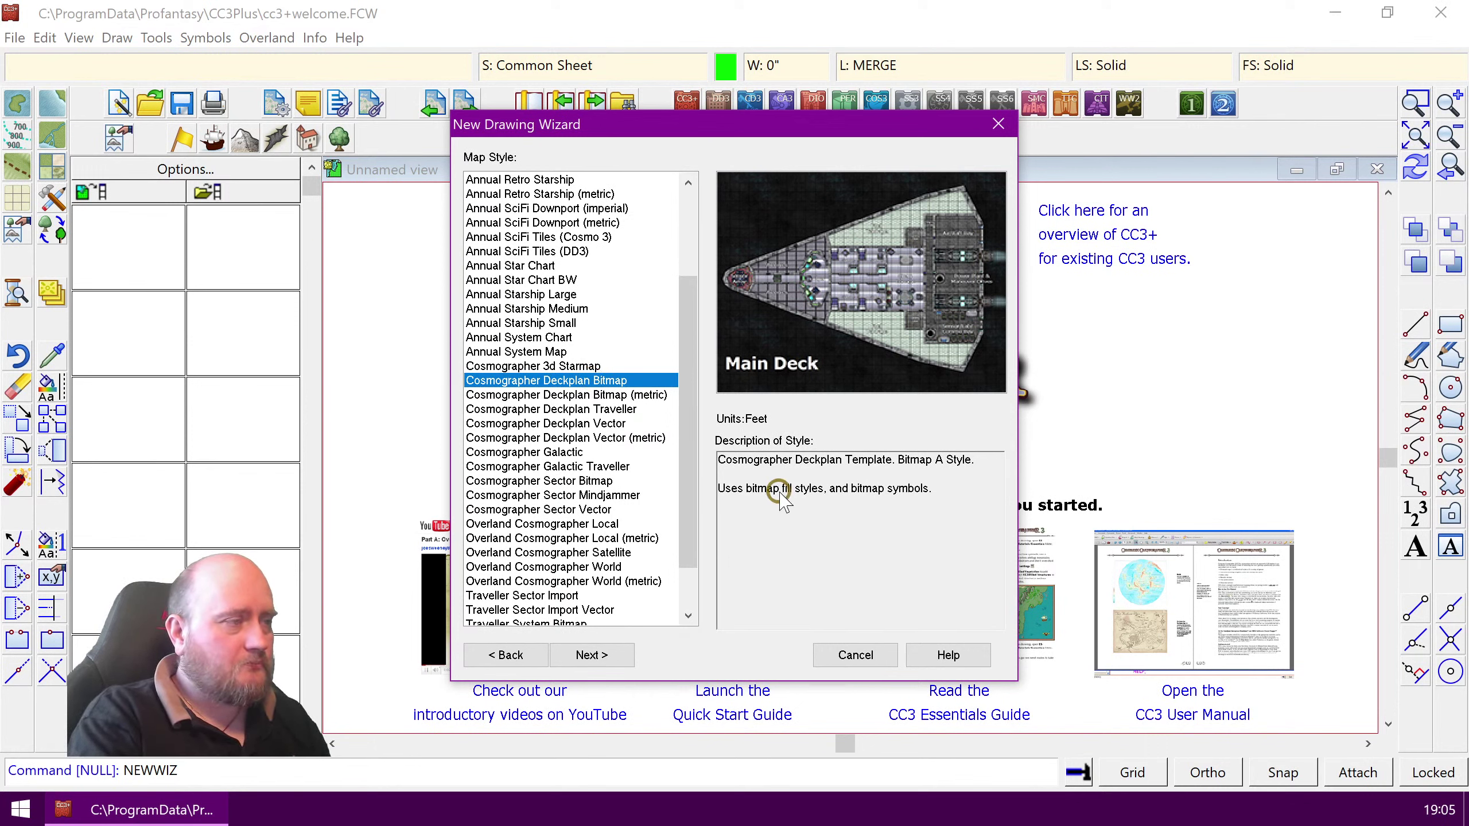
{"action": "left_click_drag", "start_coordinate": [689, 370], "coordinate": [690, 307]}
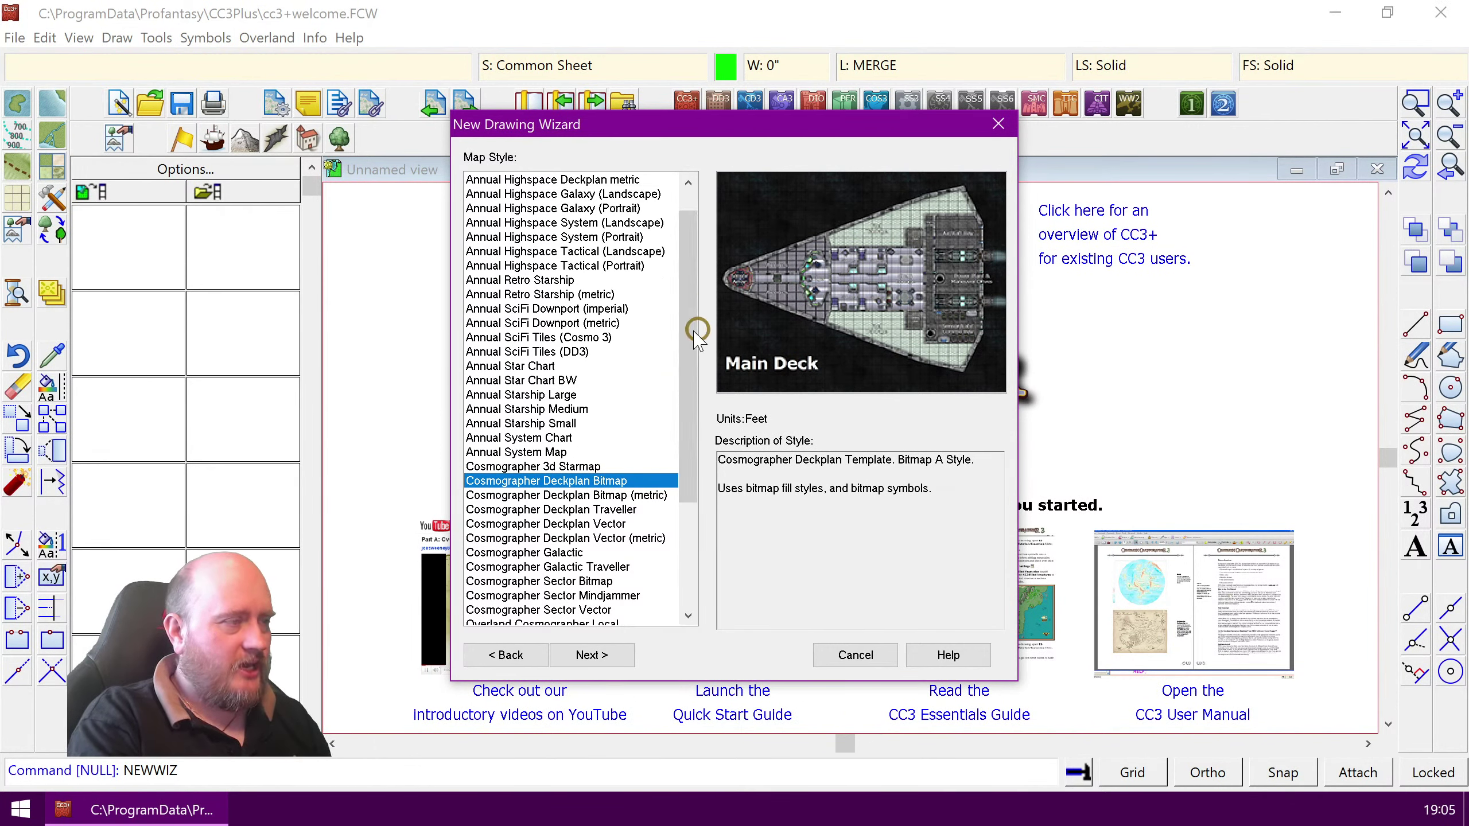
{"action": "left_click", "coordinate": [532, 308]}
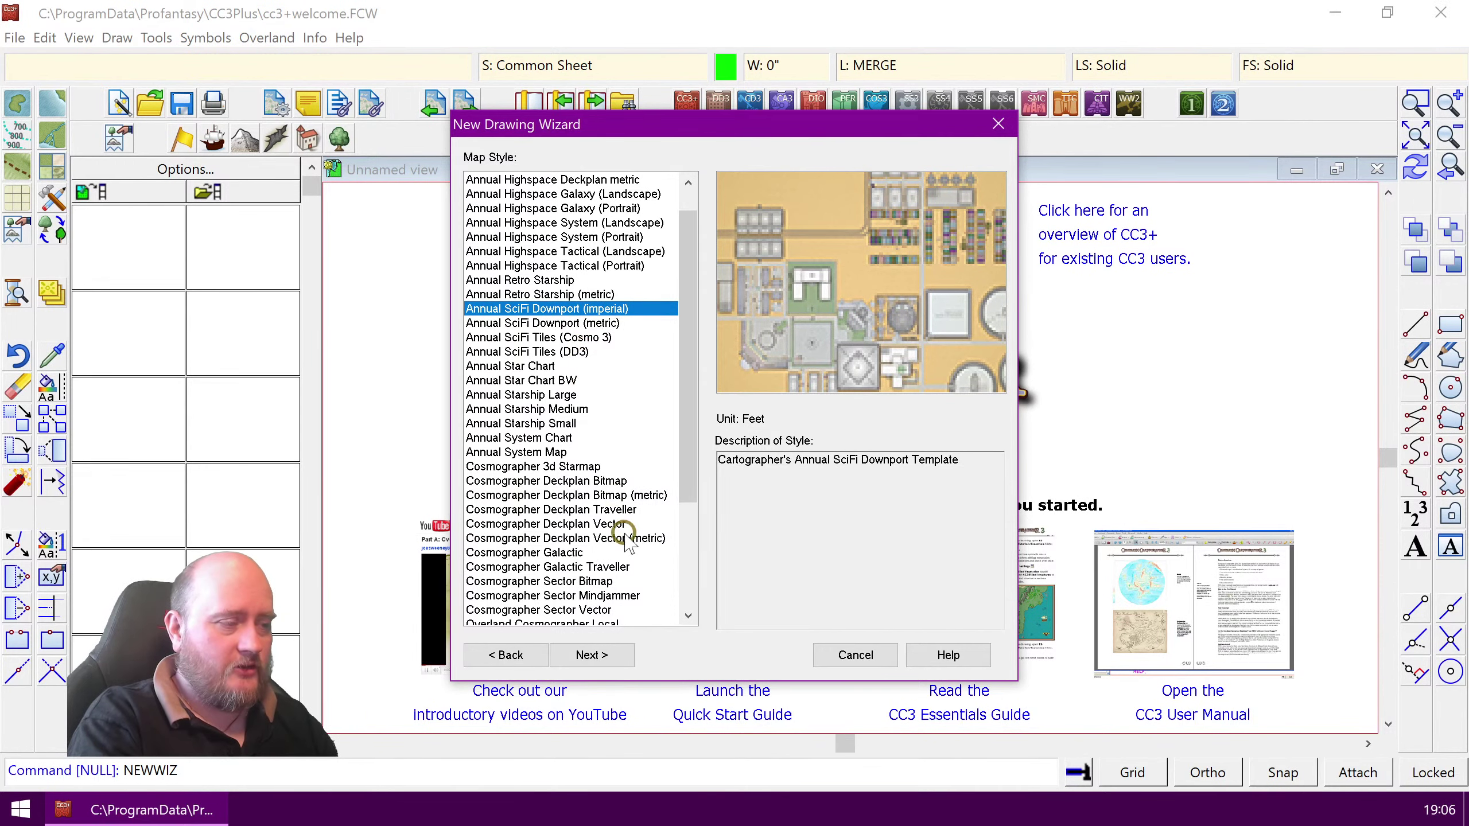
{"action": "left_click", "coordinate": [598, 648]}
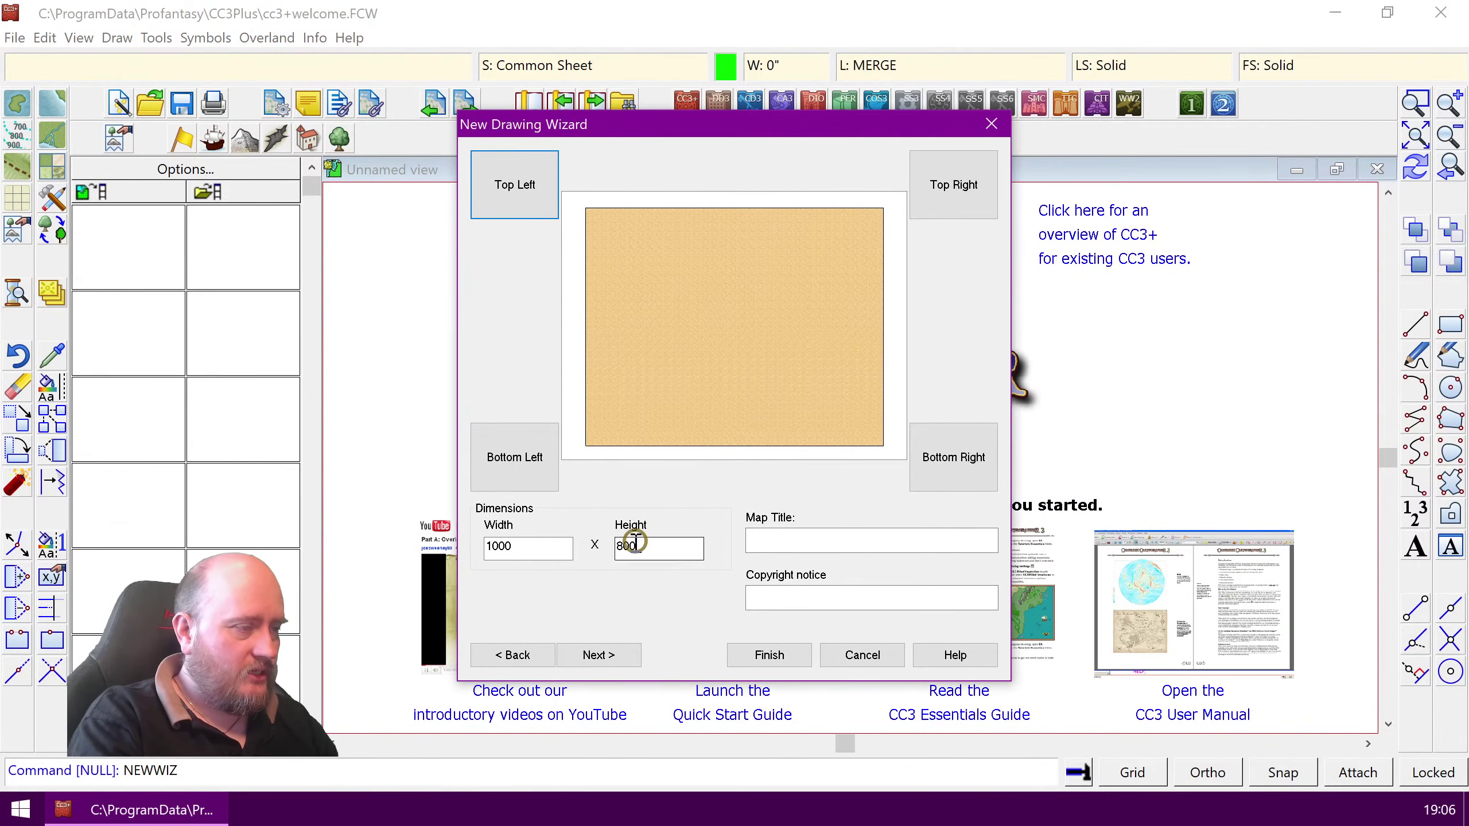
Step: Set the new map's dimensions to a width of 250 and a height of 250 feet
{"action": "left_click", "coordinate": [520, 549]}
{"action": "left_click_drag", "start_coordinate": [519, 548], "coordinate": [466, 543]}
{"action": "type", "text": "2"}
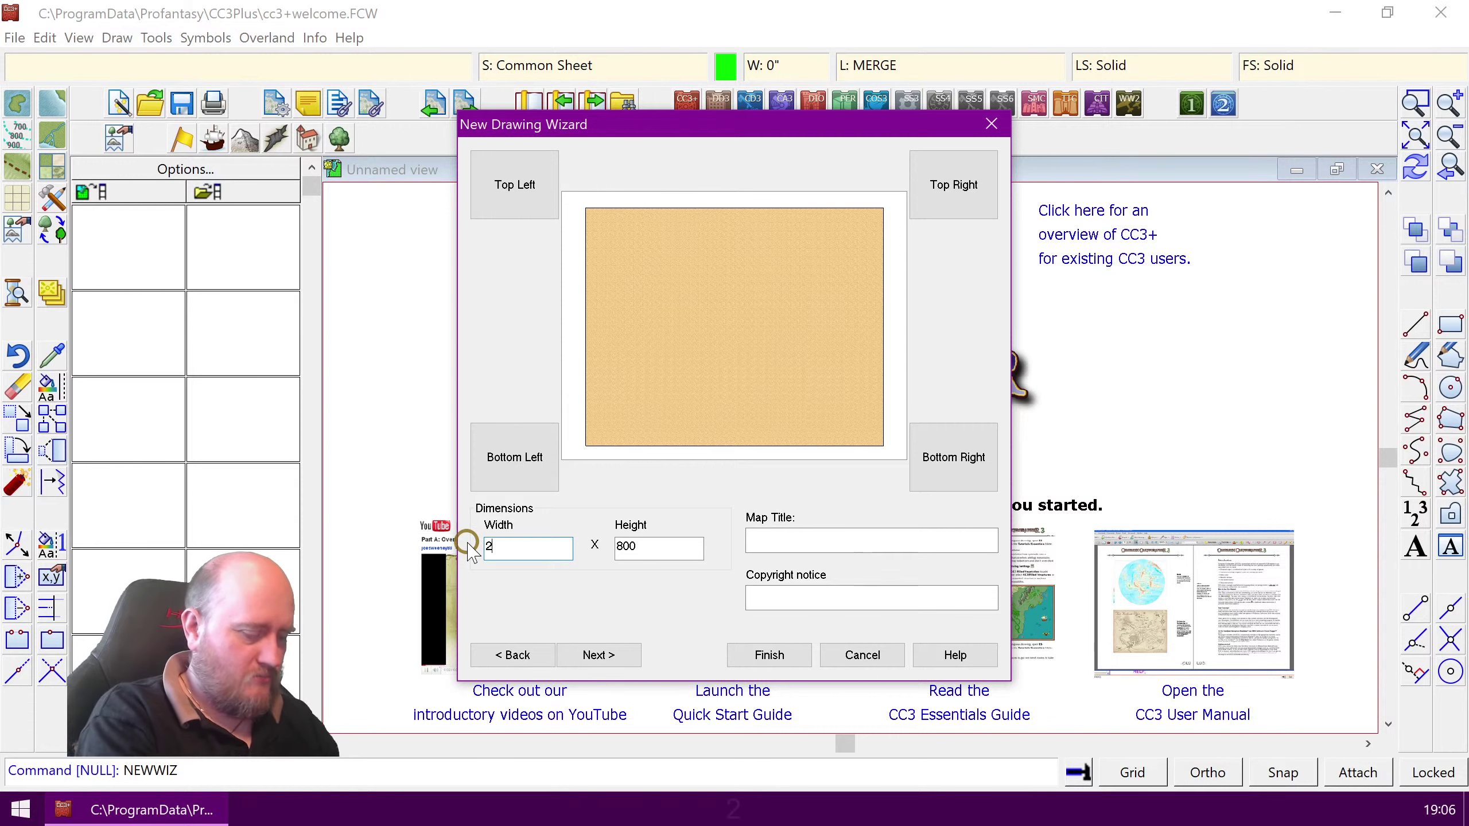
{"action": "type", "text": "50"}
{"action": "key", "text": "Tab"}
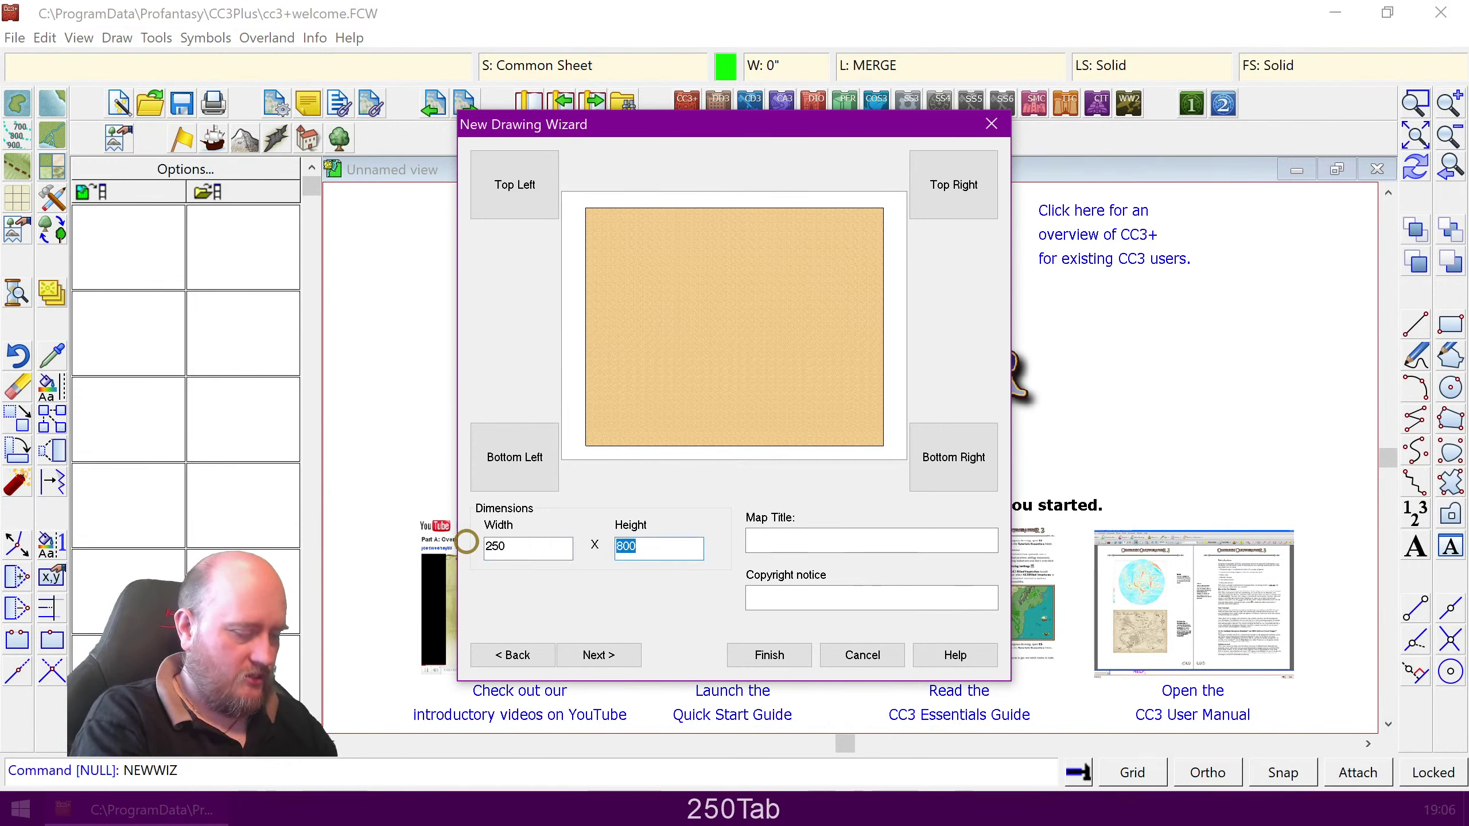
{"action": "type", "text": "250"}
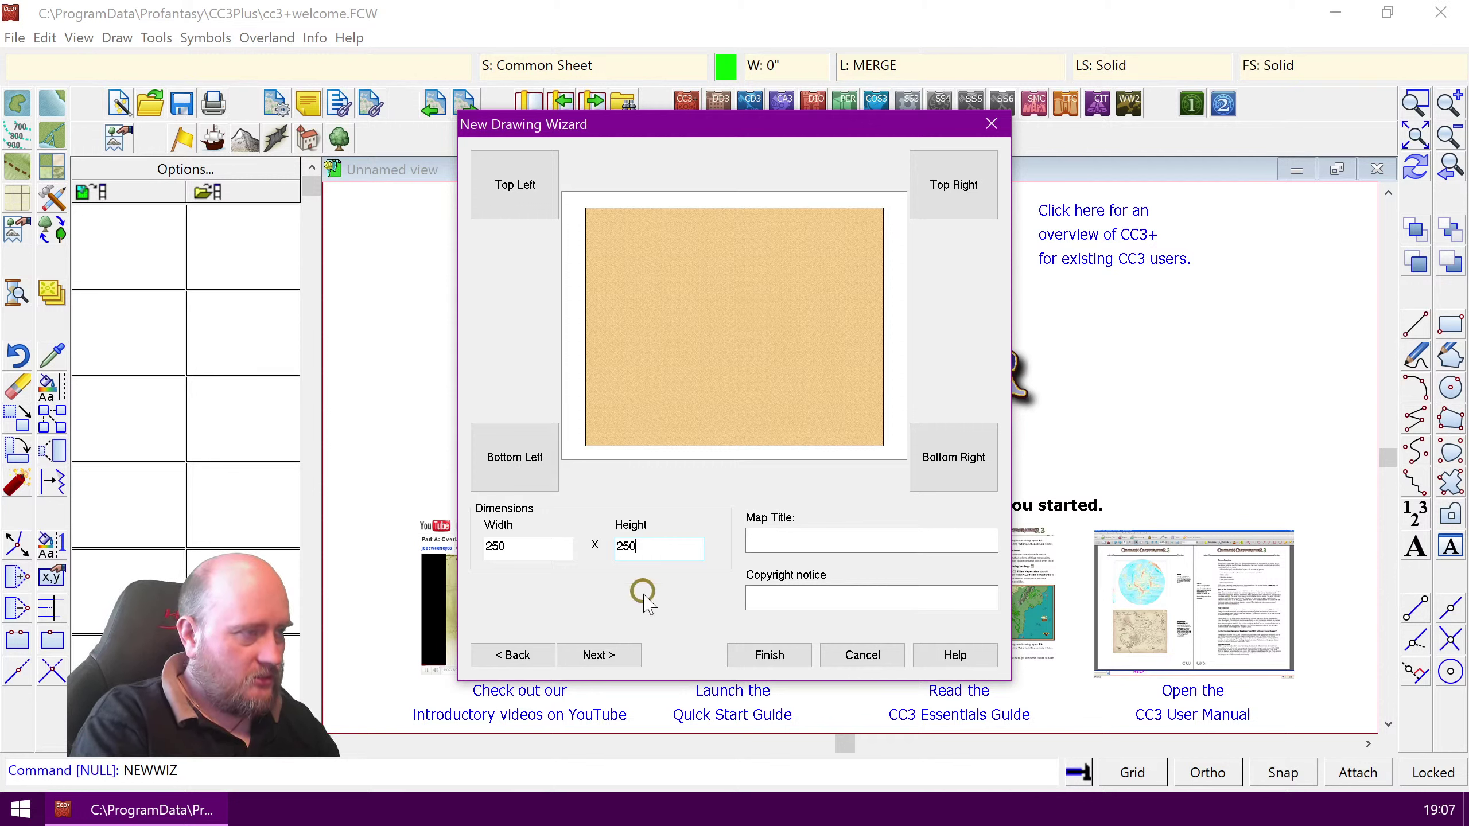
{"action": "left_click", "coordinate": [514, 548]}
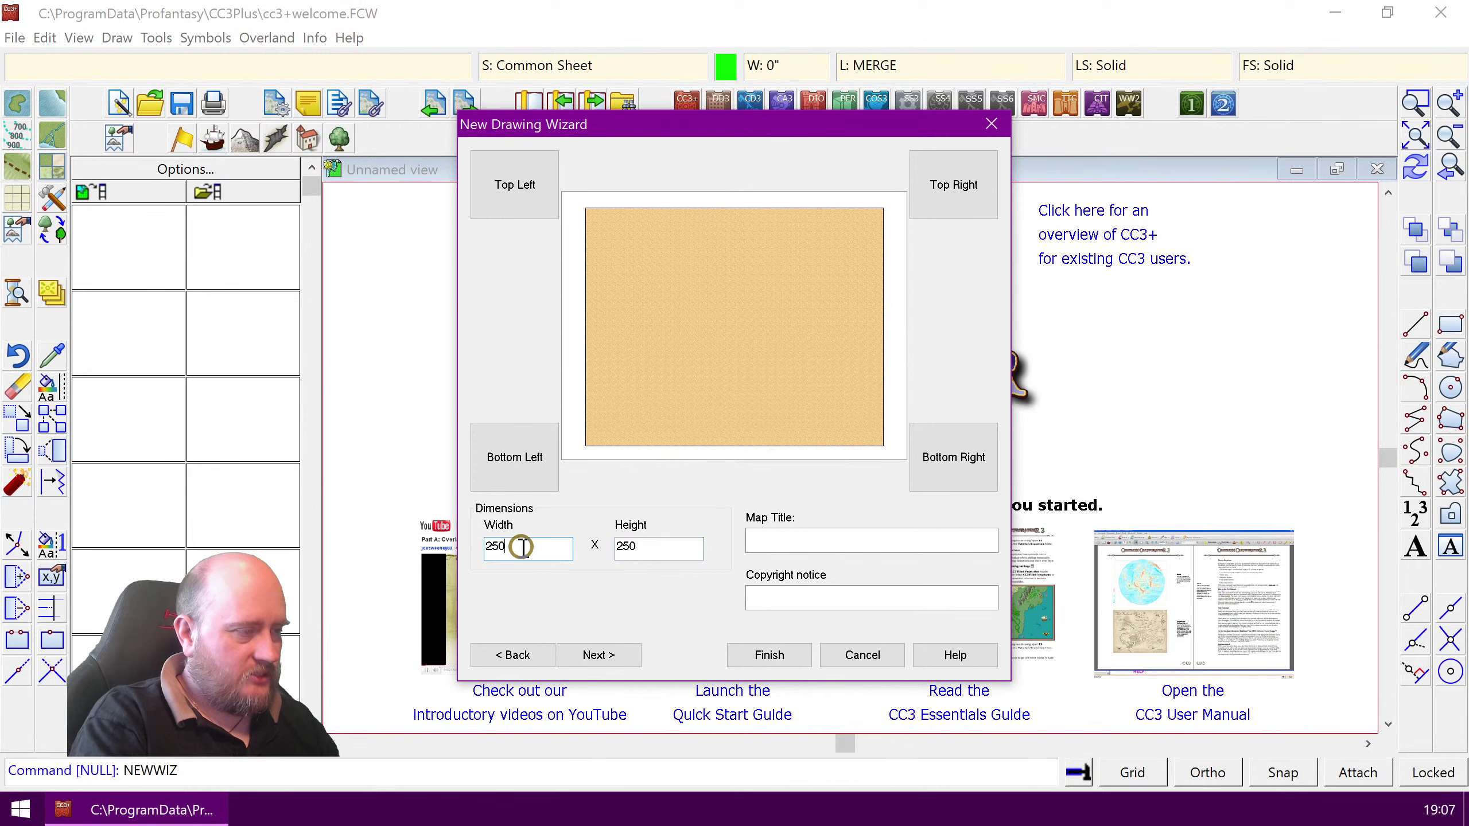
{"action": "left_click", "coordinate": [599, 655]}
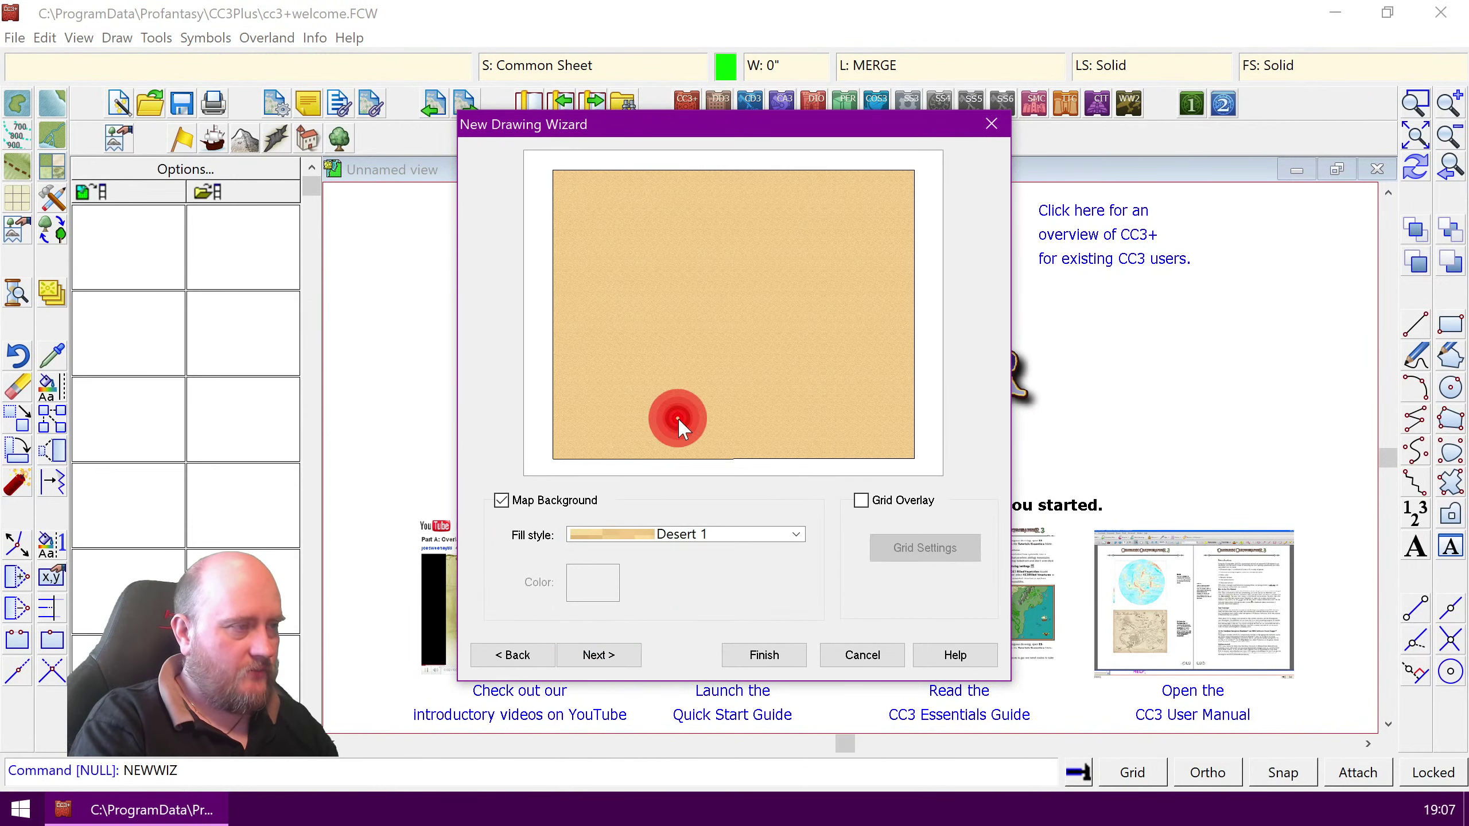
Step: Use the Desert 3 fill style as the map background and finish the new drawing setup
{"action": "left_click", "coordinate": [795, 529]}
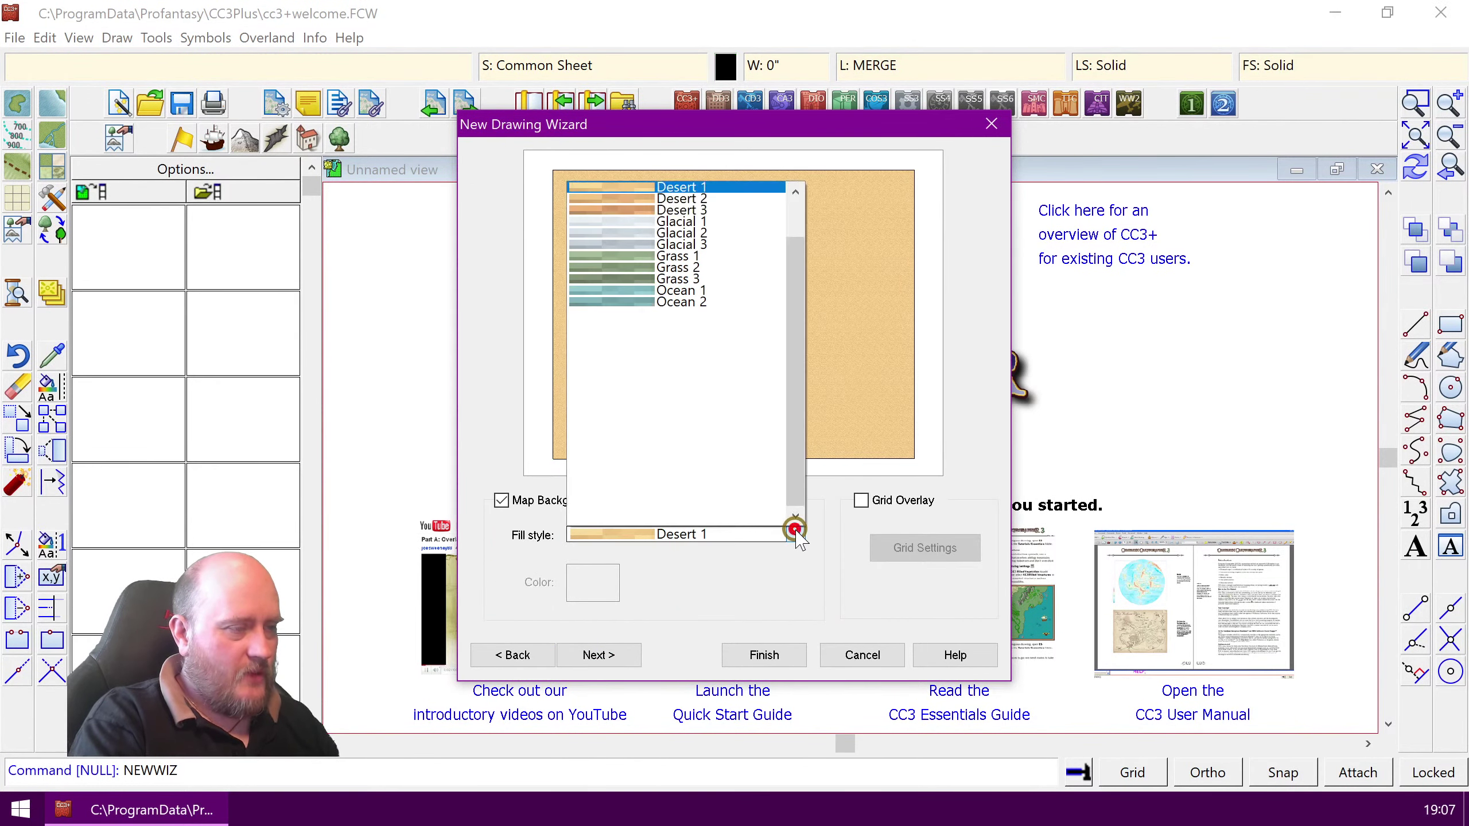
{"action": "left_click", "coordinate": [721, 220]}
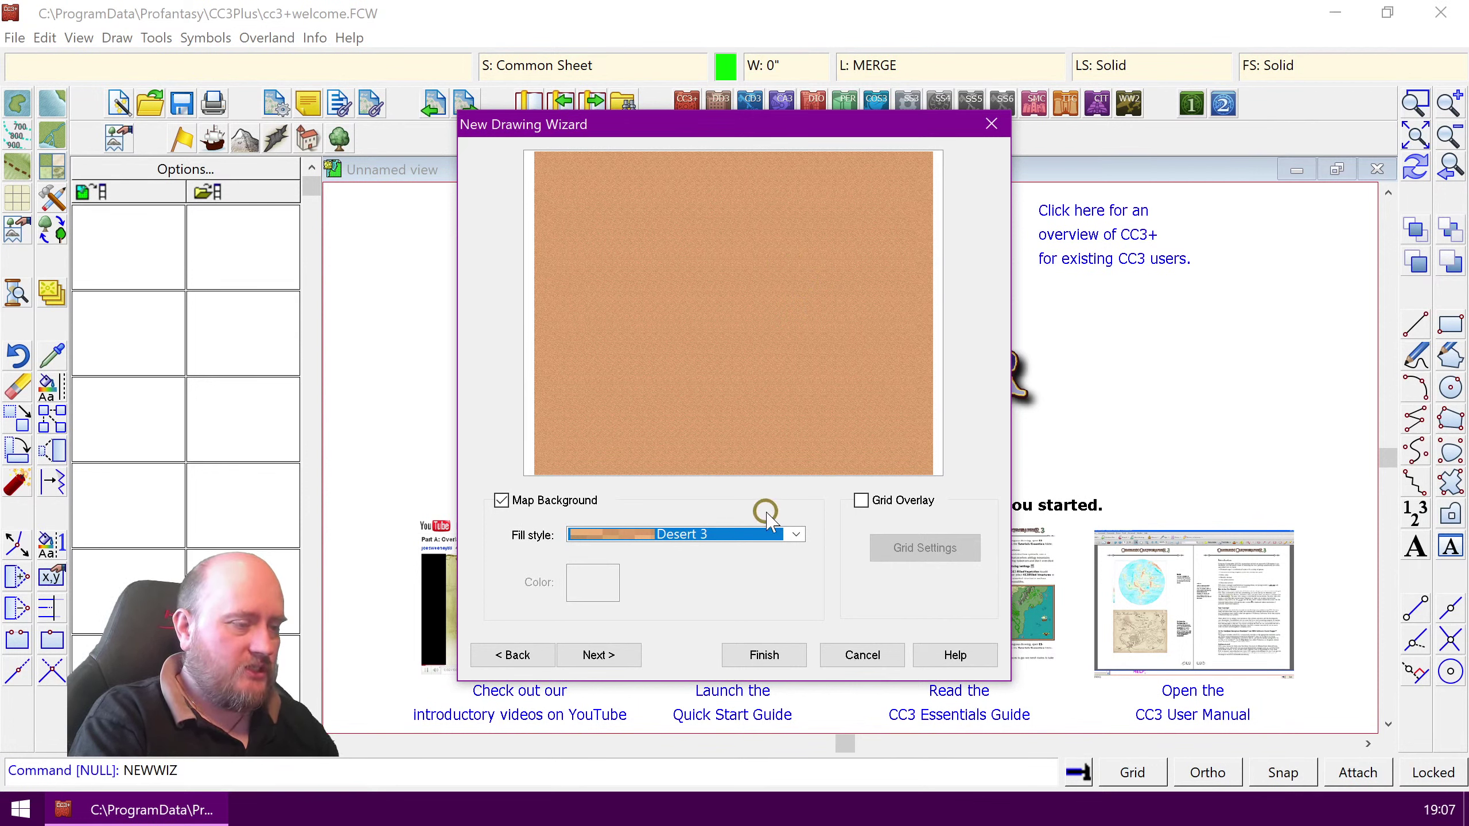
{"action": "left_click", "coordinate": [602, 655]}
{"action": "left_click", "coordinate": [778, 652]}
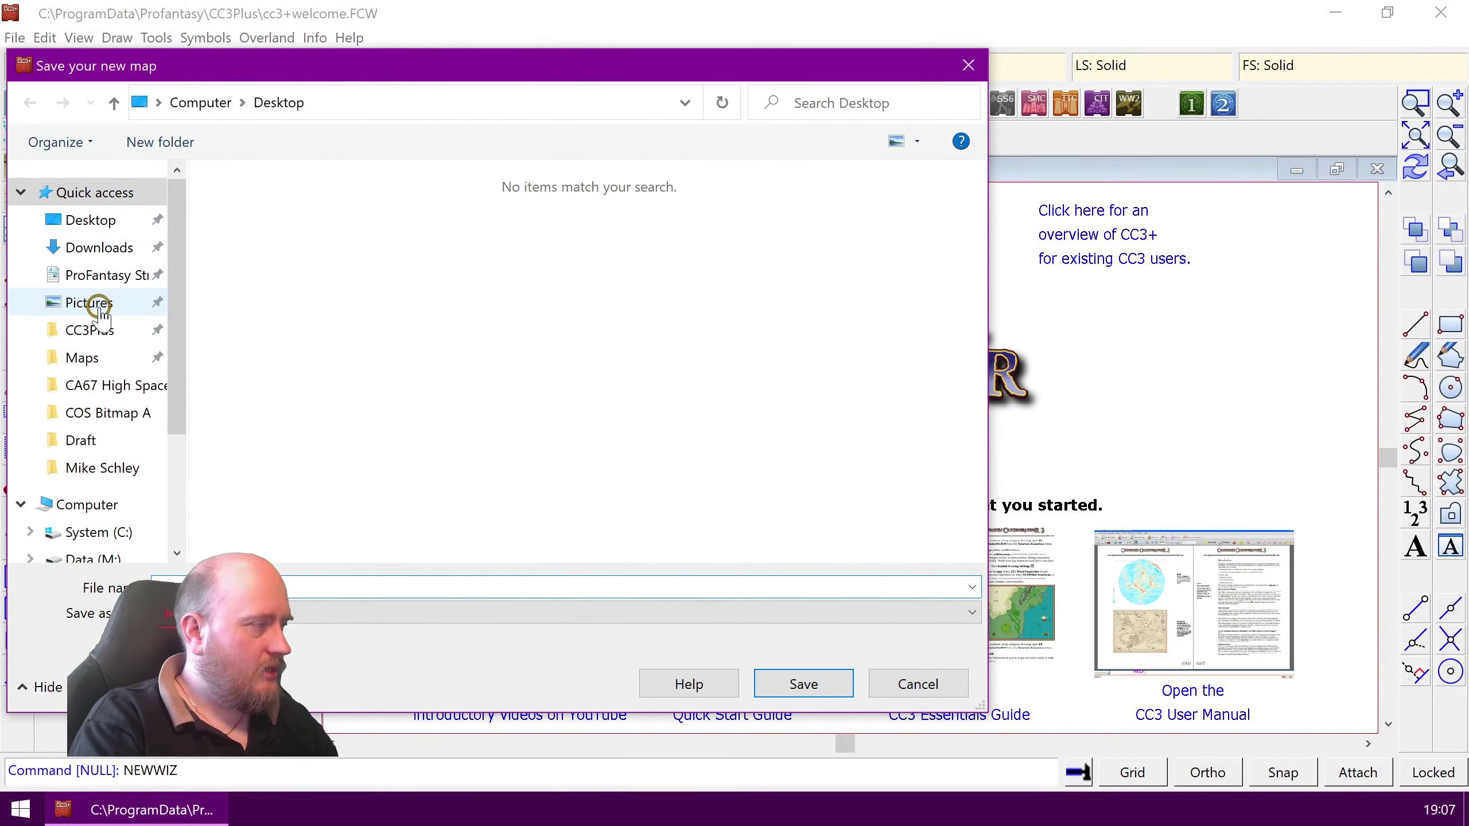
Step: Save the new map in the Maps folder as Martian Mines
{"action": "left_click", "coordinate": [101, 358]}
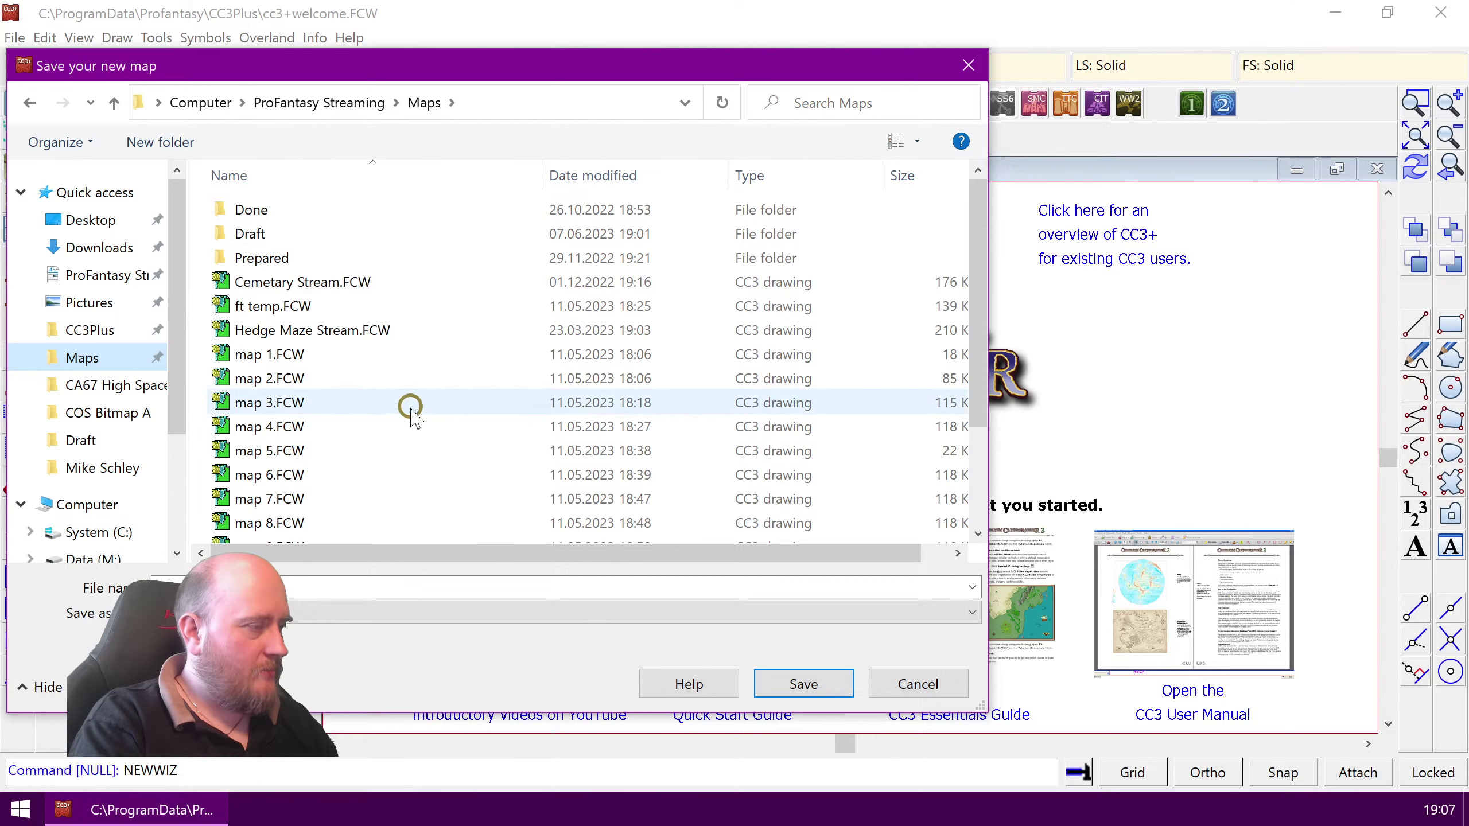
{"action": "left_click", "coordinate": [359, 588]}
{"action": "type", "text": "Mar"}
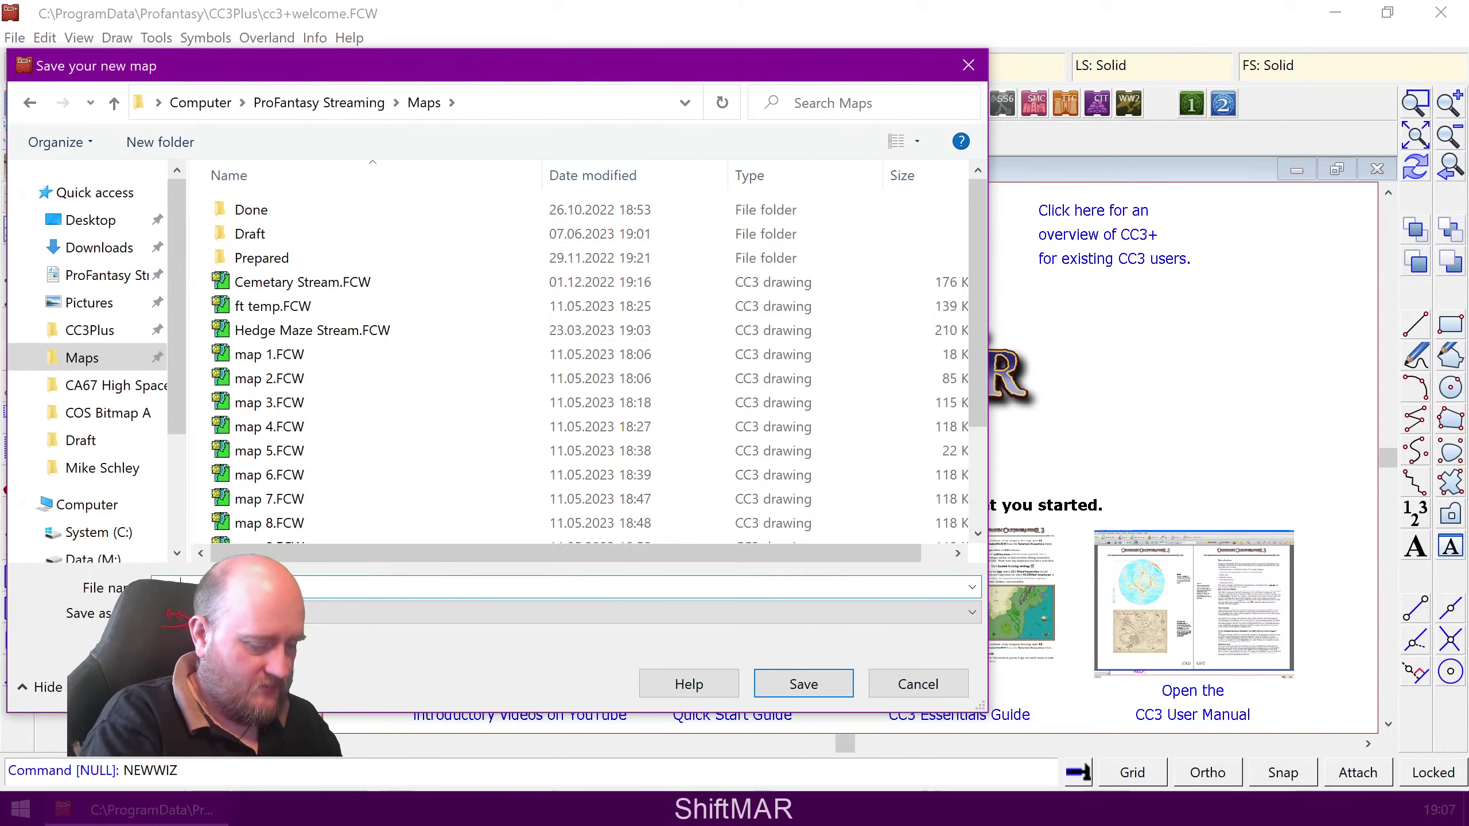
{"action": "type", "text": "tian Mine"}
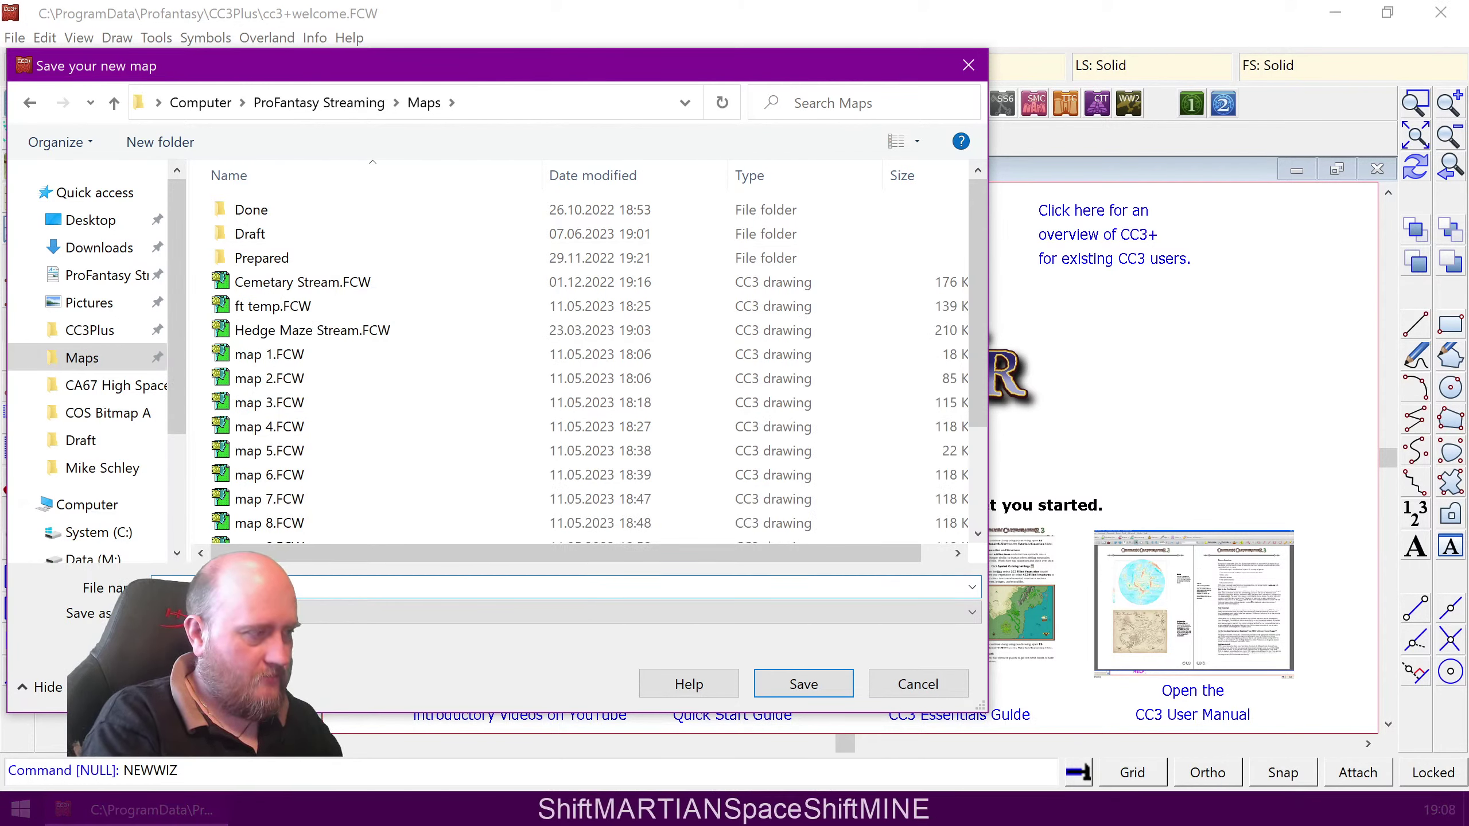
{"action": "type", "text": "s"}
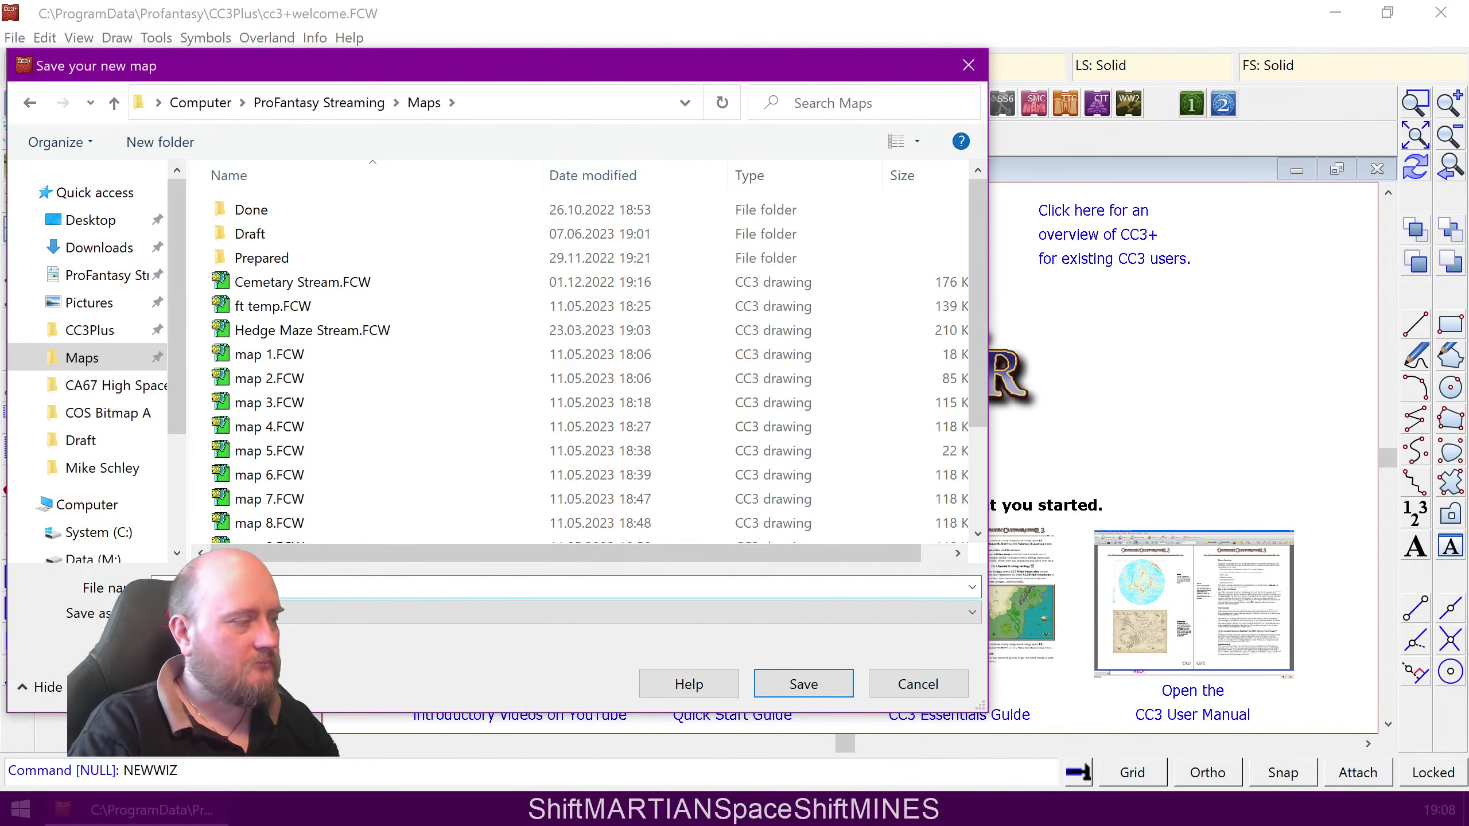
{"action": "key", "text": "Return"}
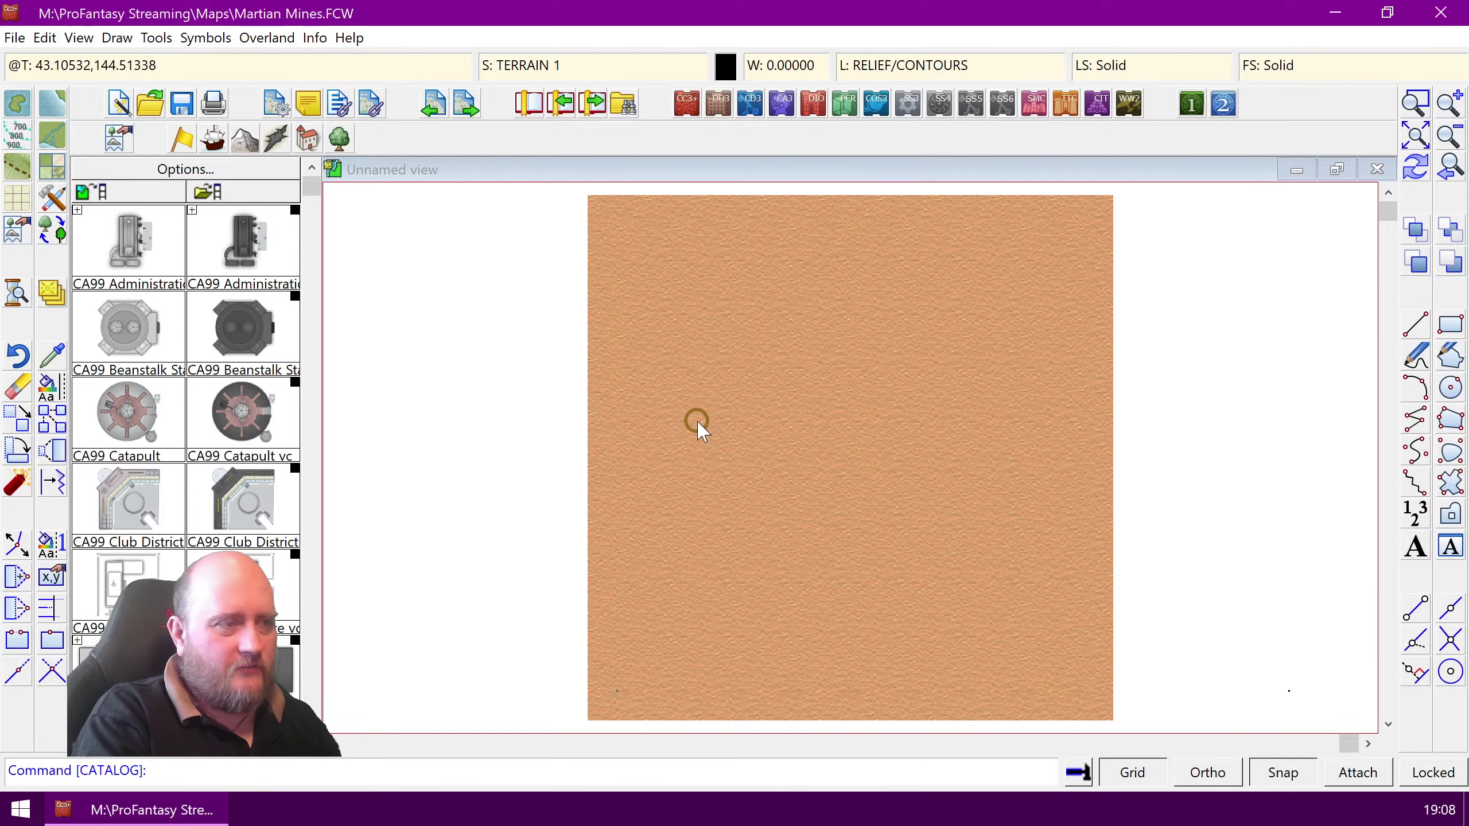
Step: Inspect the background texture up close and bring up the bitmap fill properties of Desert 3
{"action": "scroll", "coordinate": [732, 387], "scroll_direction": "up", "scroll_amount": 4}
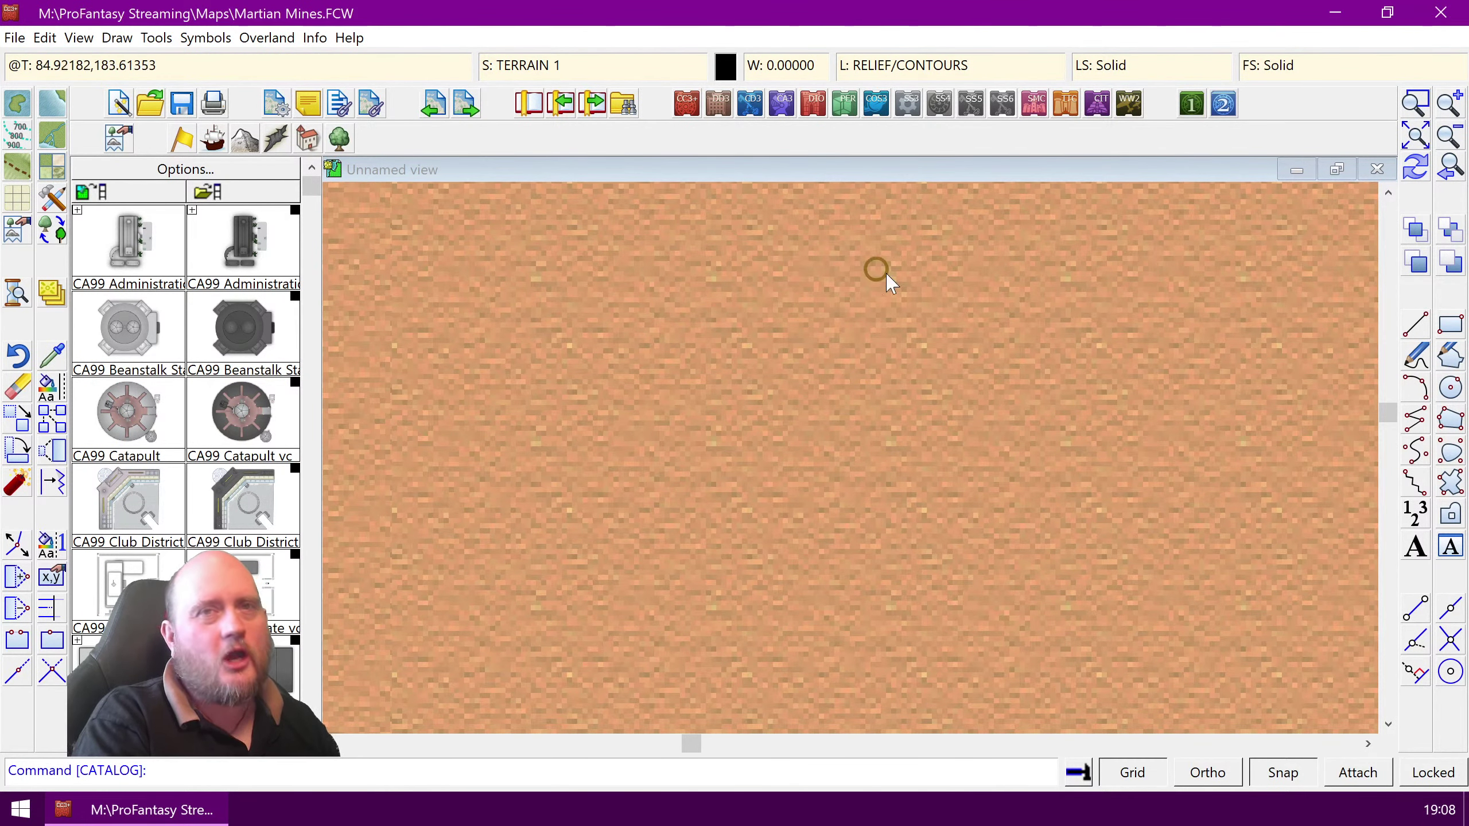
{"action": "scroll", "coordinate": [665, 400], "scroll_direction": "down", "scroll_amount": 1}
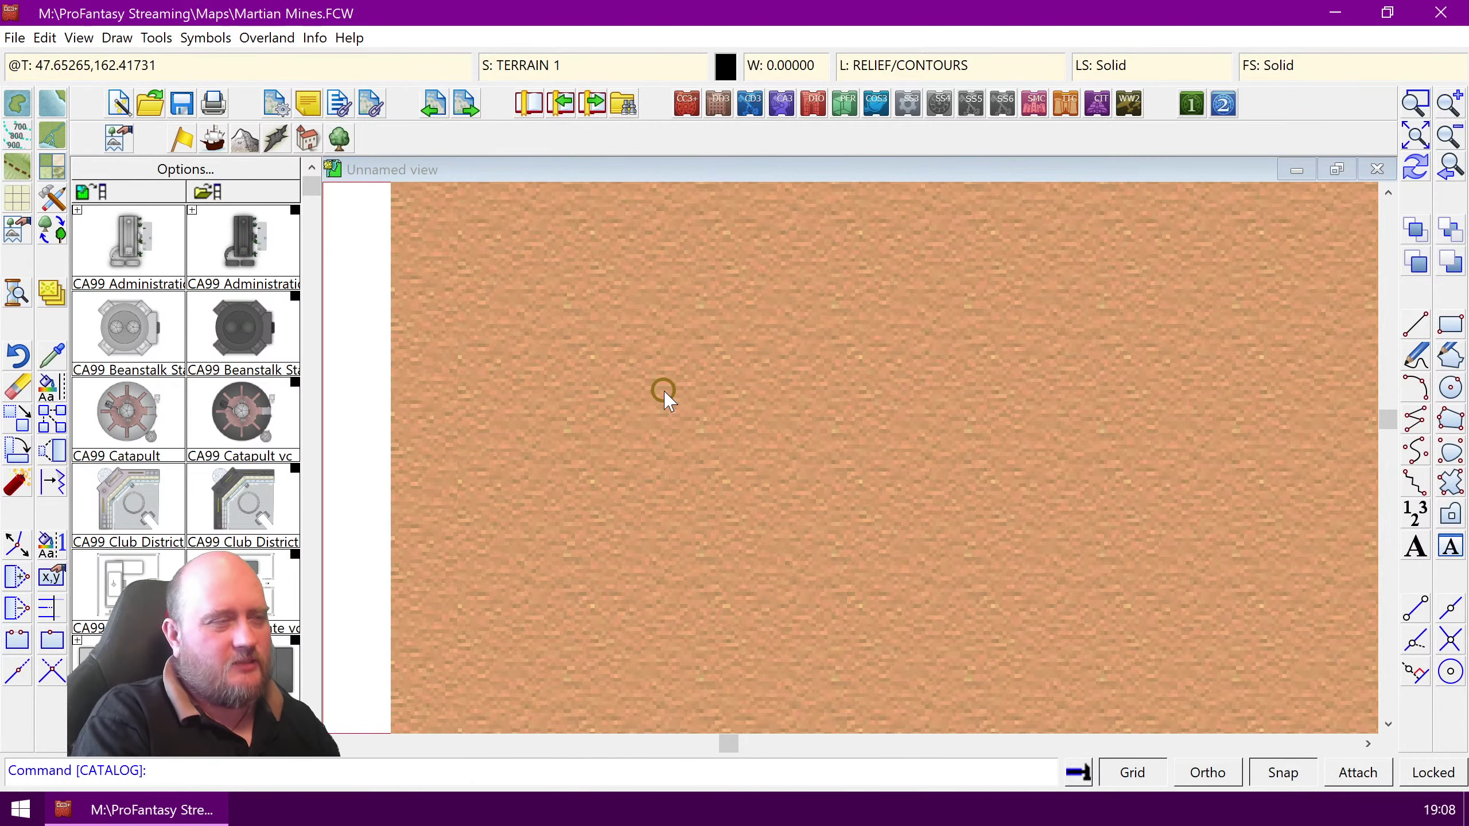
{"action": "scroll", "coordinate": [1010, 428], "scroll_direction": "down", "scroll_amount": 3}
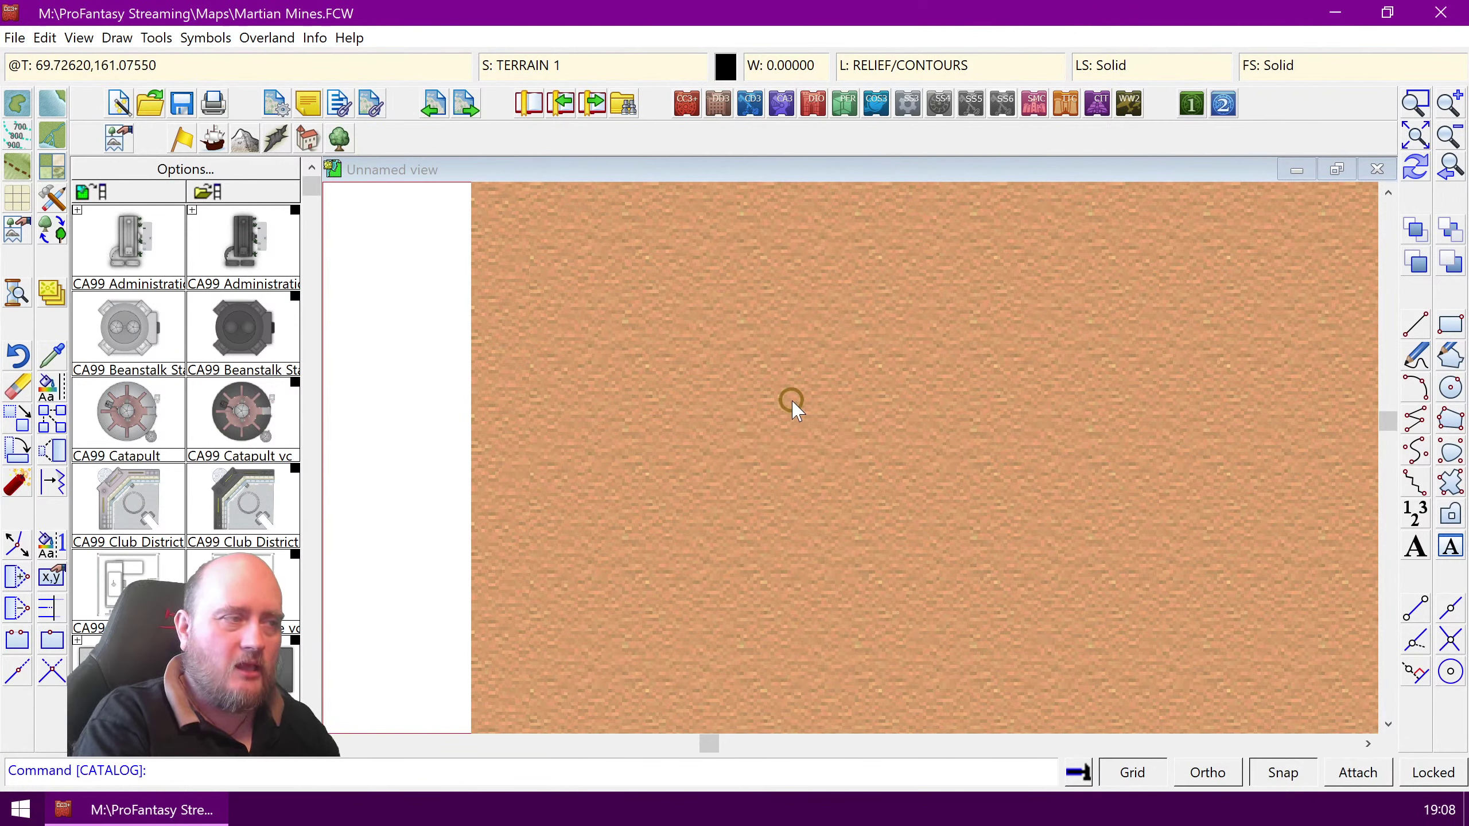
{"action": "left_click", "coordinate": [1275, 65]}
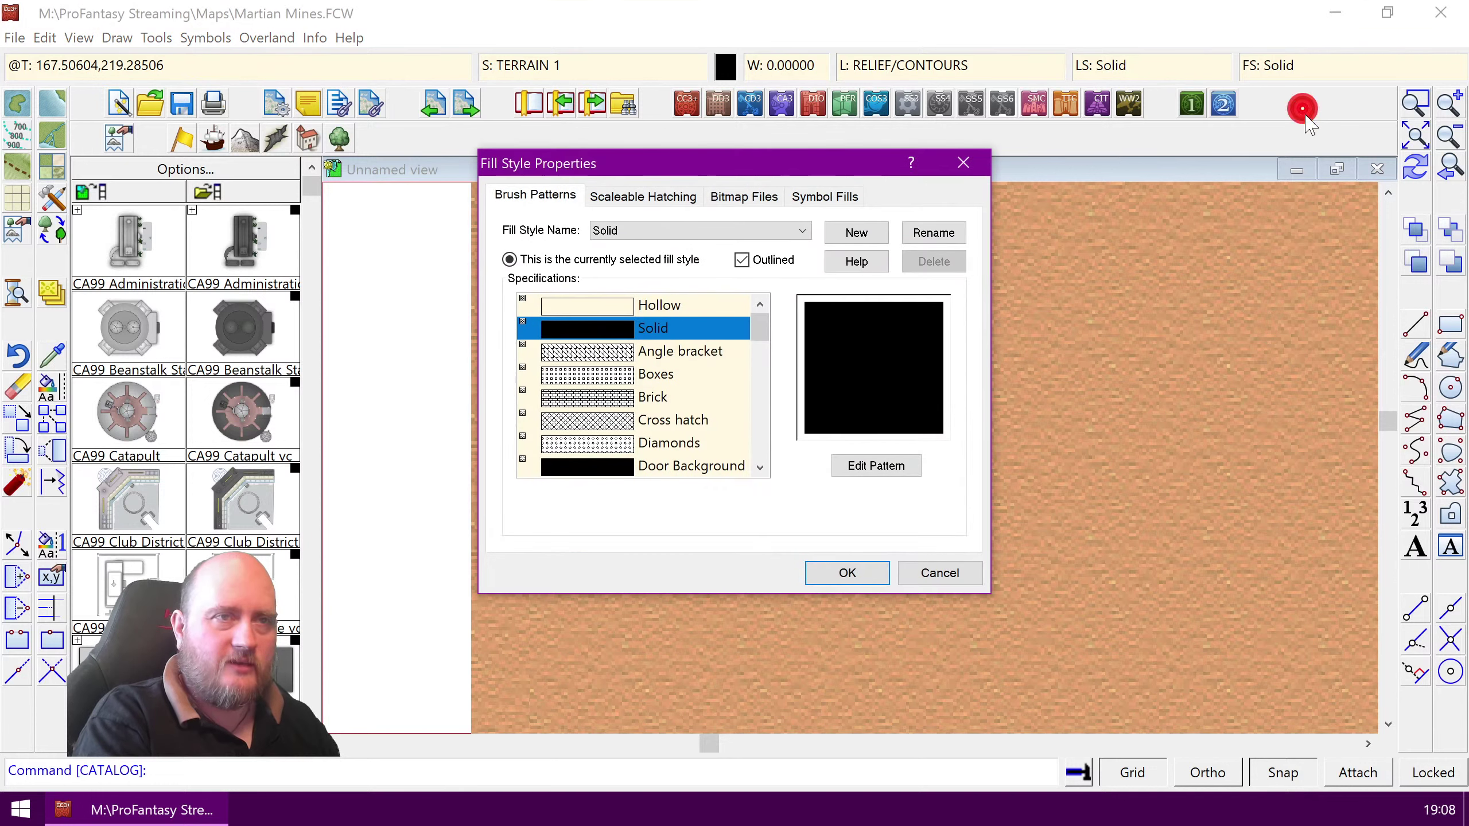
{"action": "left_click", "coordinate": [798, 195]}
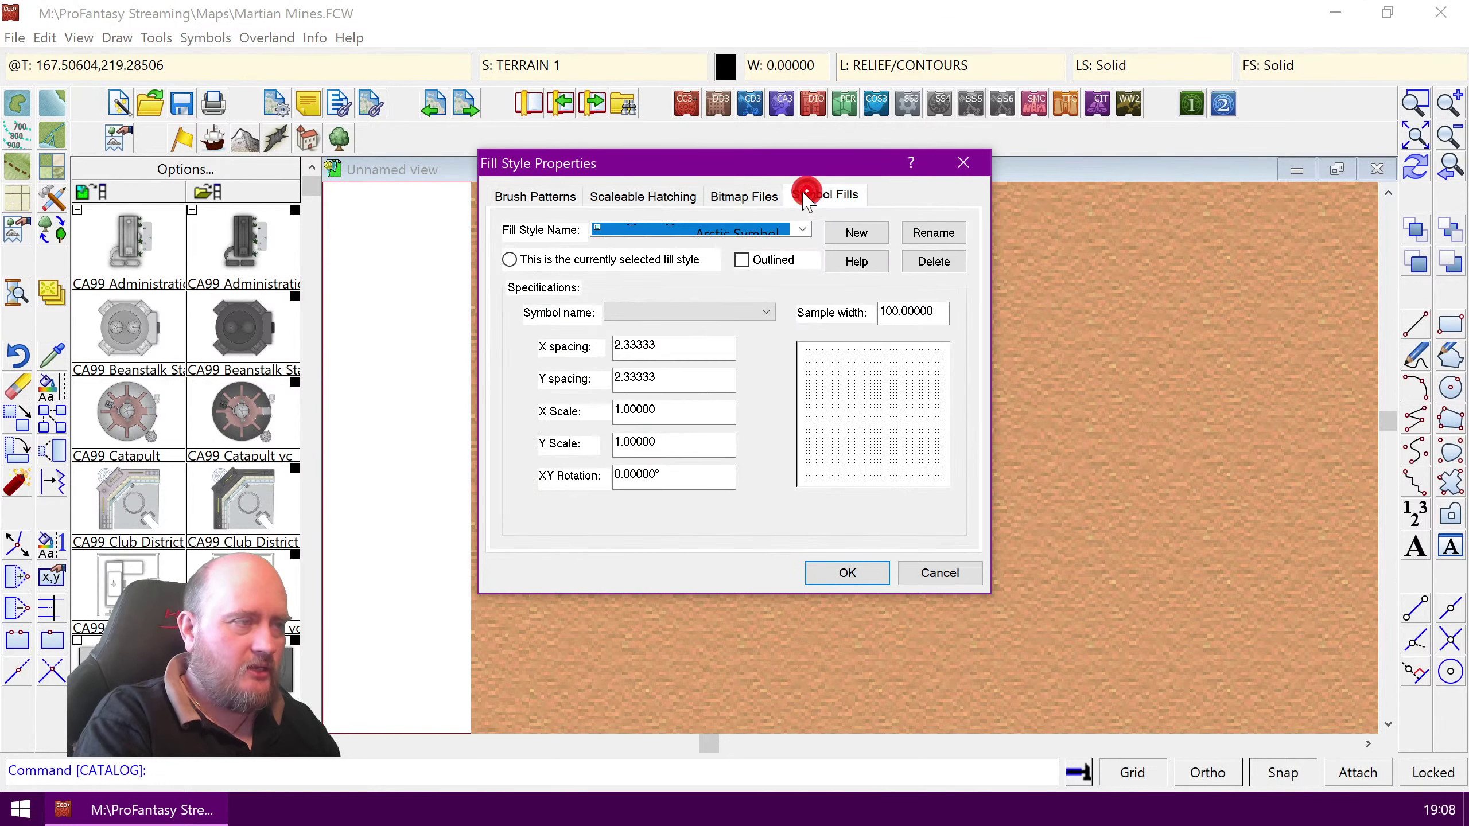
{"action": "left_click", "coordinate": [813, 217]}
{"action": "left_click", "coordinate": [802, 227]}
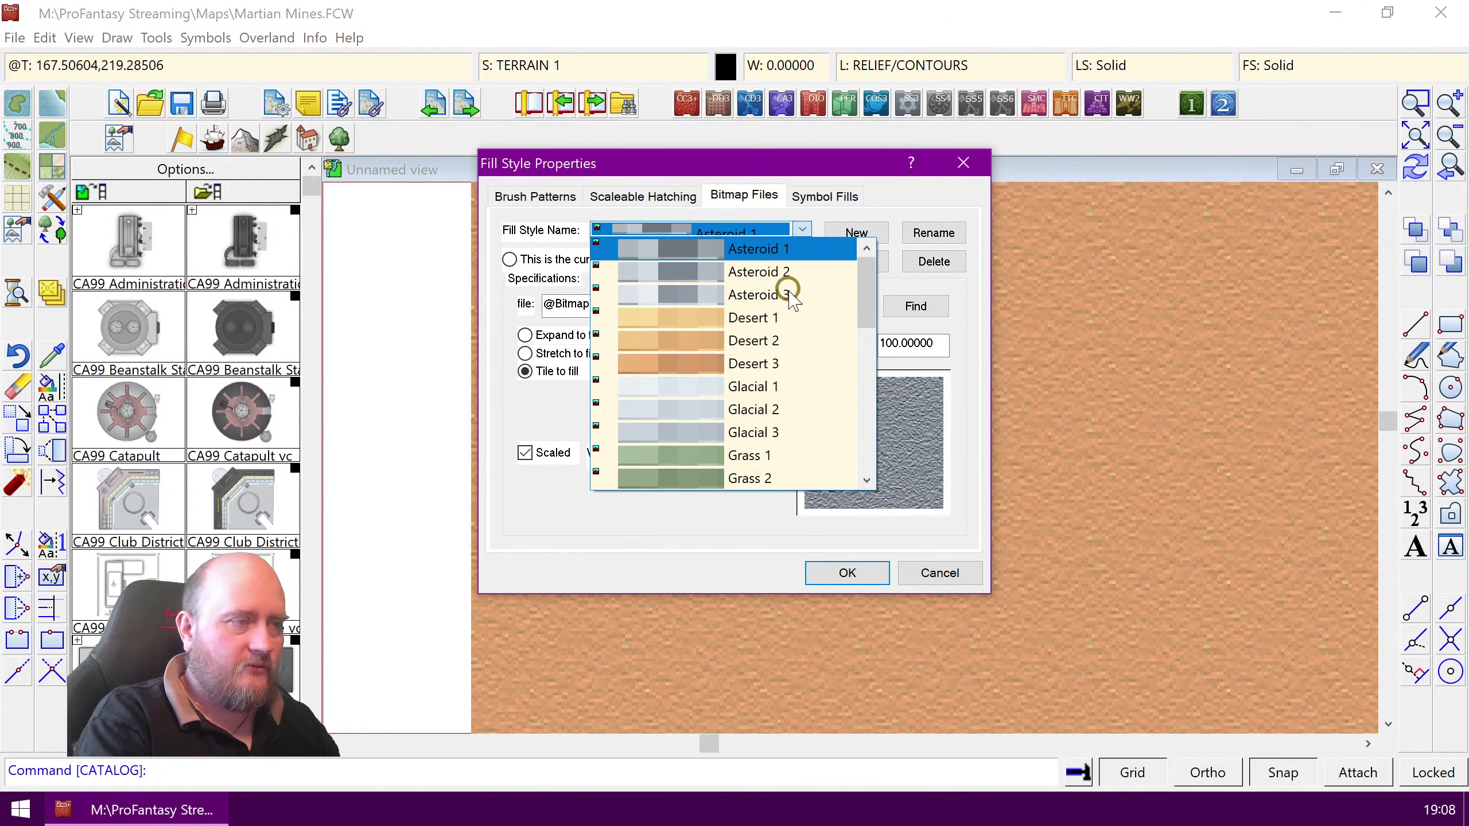
{"action": "left_click", "coordinate": [751, 363]}
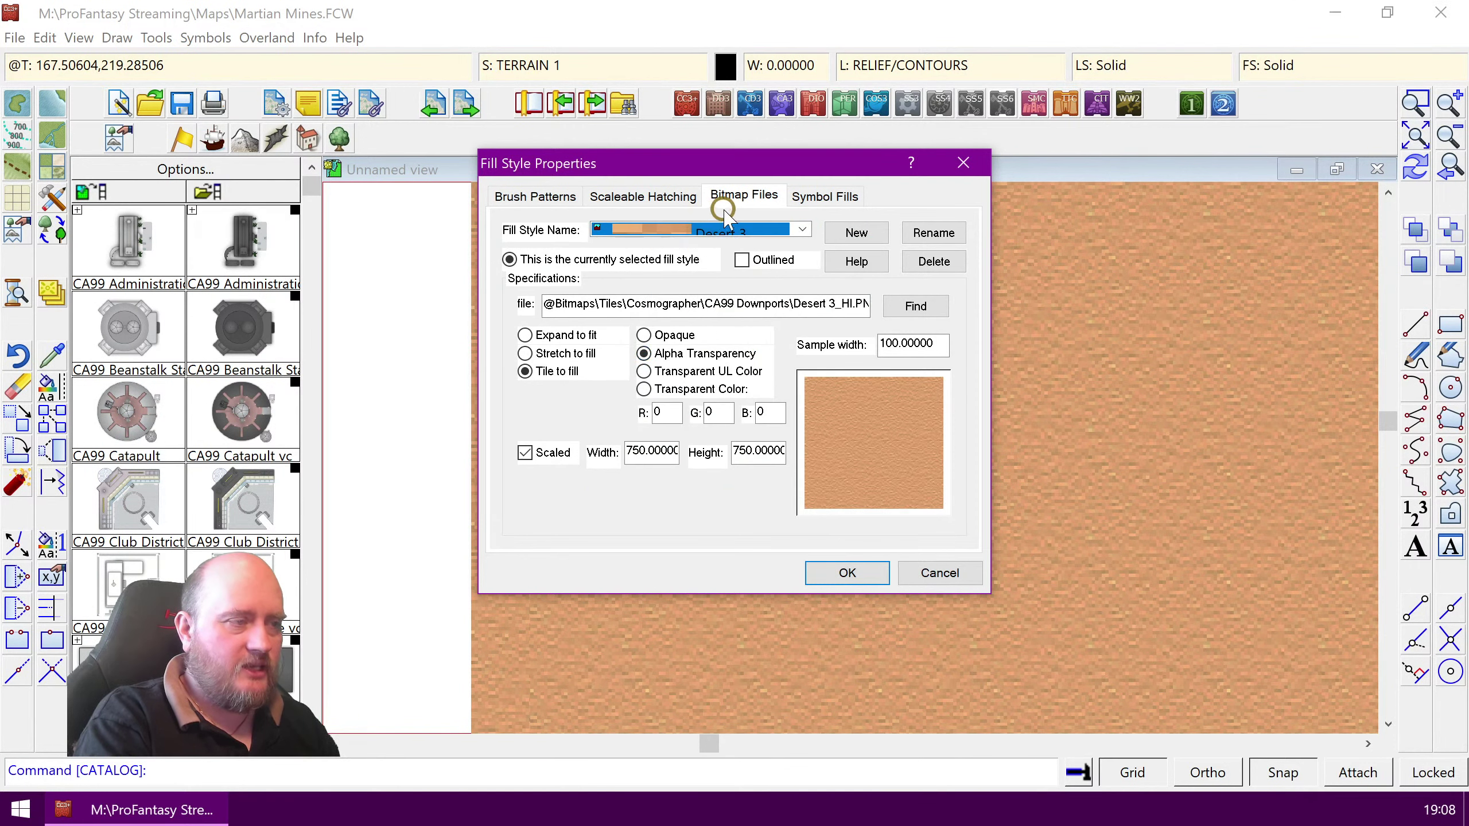
Step: Set the Desert 3 fill's scaled width and height to 50, apply the change and display the whole map
{"action": "left_click", "coordinate": [646, 449]}
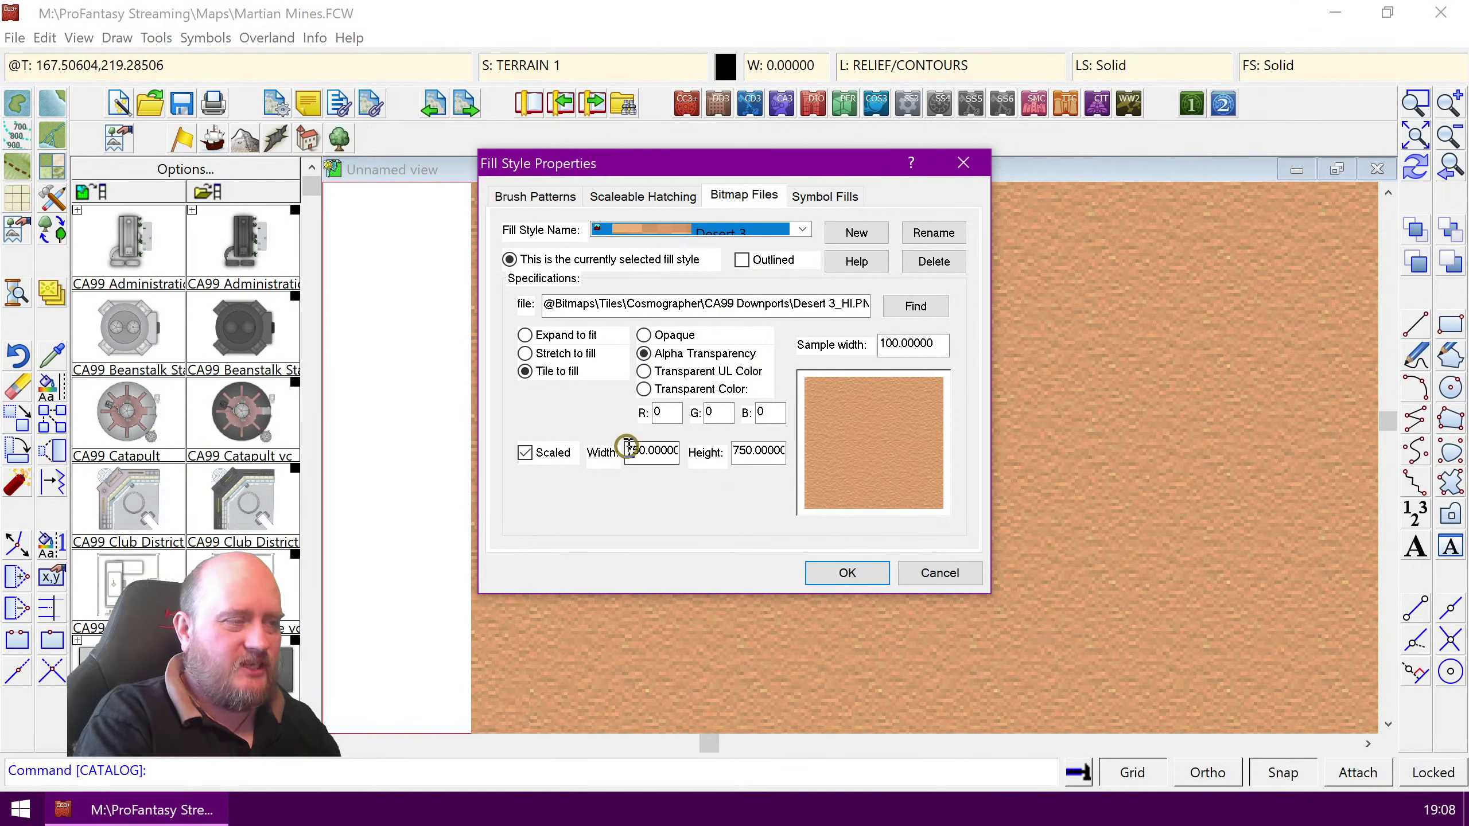
{"action": "left_click_drag", "start_coordinate": [627, 446], "coordinate": [688, 454]}
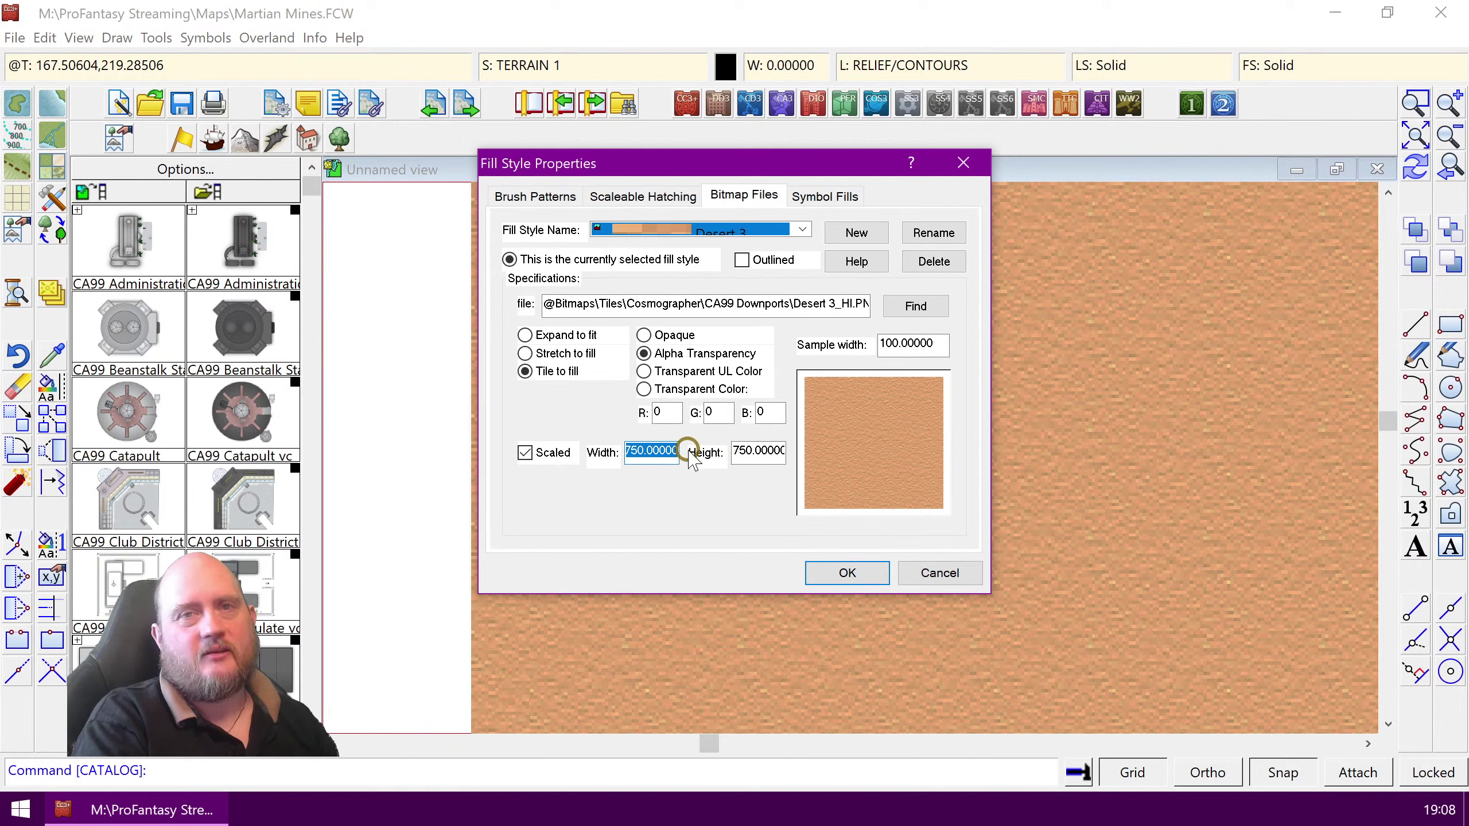
{"action": "left_click", "coordinate": [645, 452]}
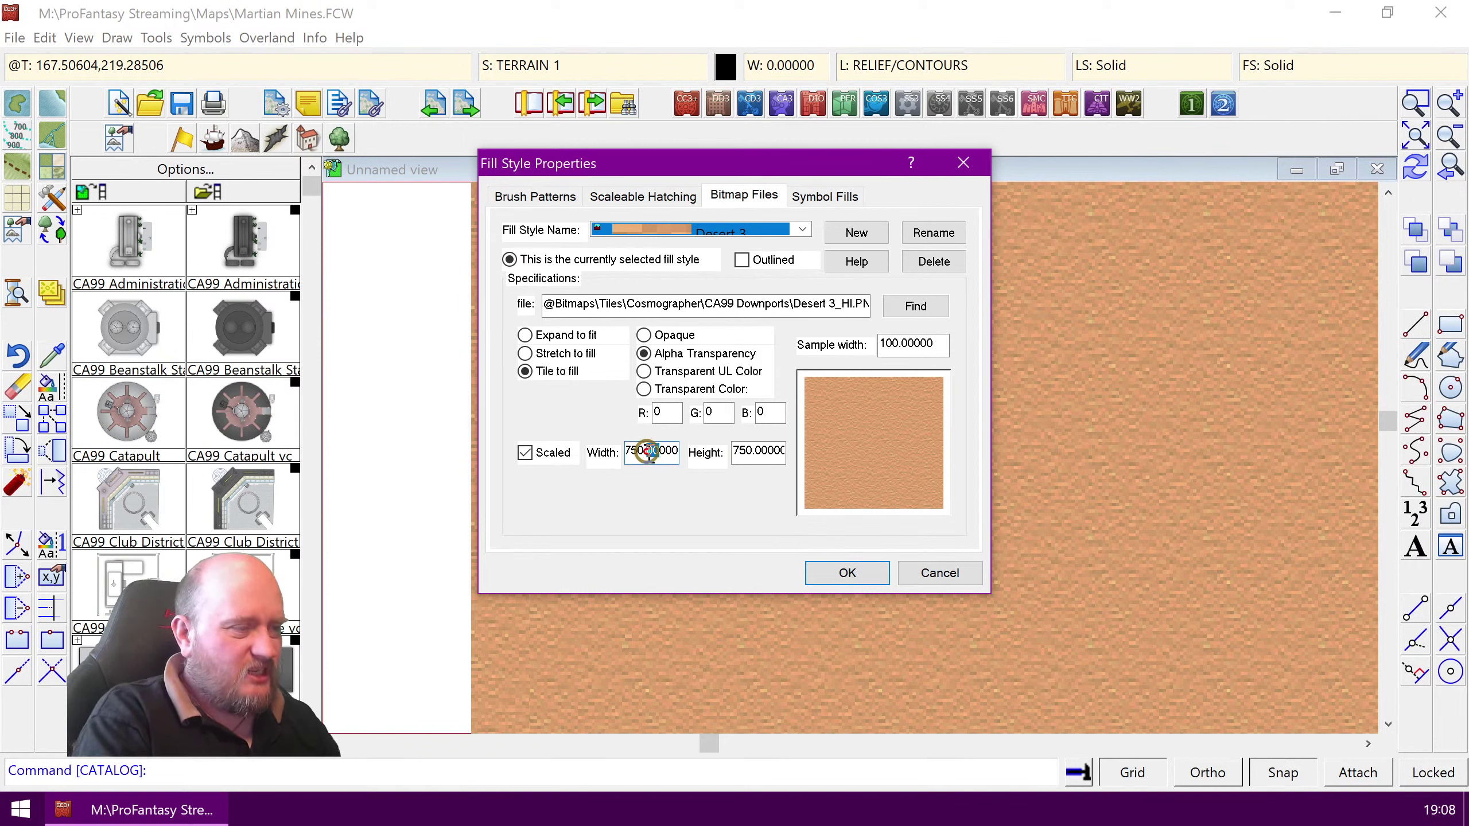
{"action": "mouse_move", "coordinate": [648, 450]}
{"action": "left_mouse_down"}
{"action": "mouse_move", "coordinate": [623, 450]}
{"action": "mouse_move", "coordinate": [634, 453]}
{"action": "left_mouse_up"}
{"action": "left_click", "coordinate": [637, 452]}
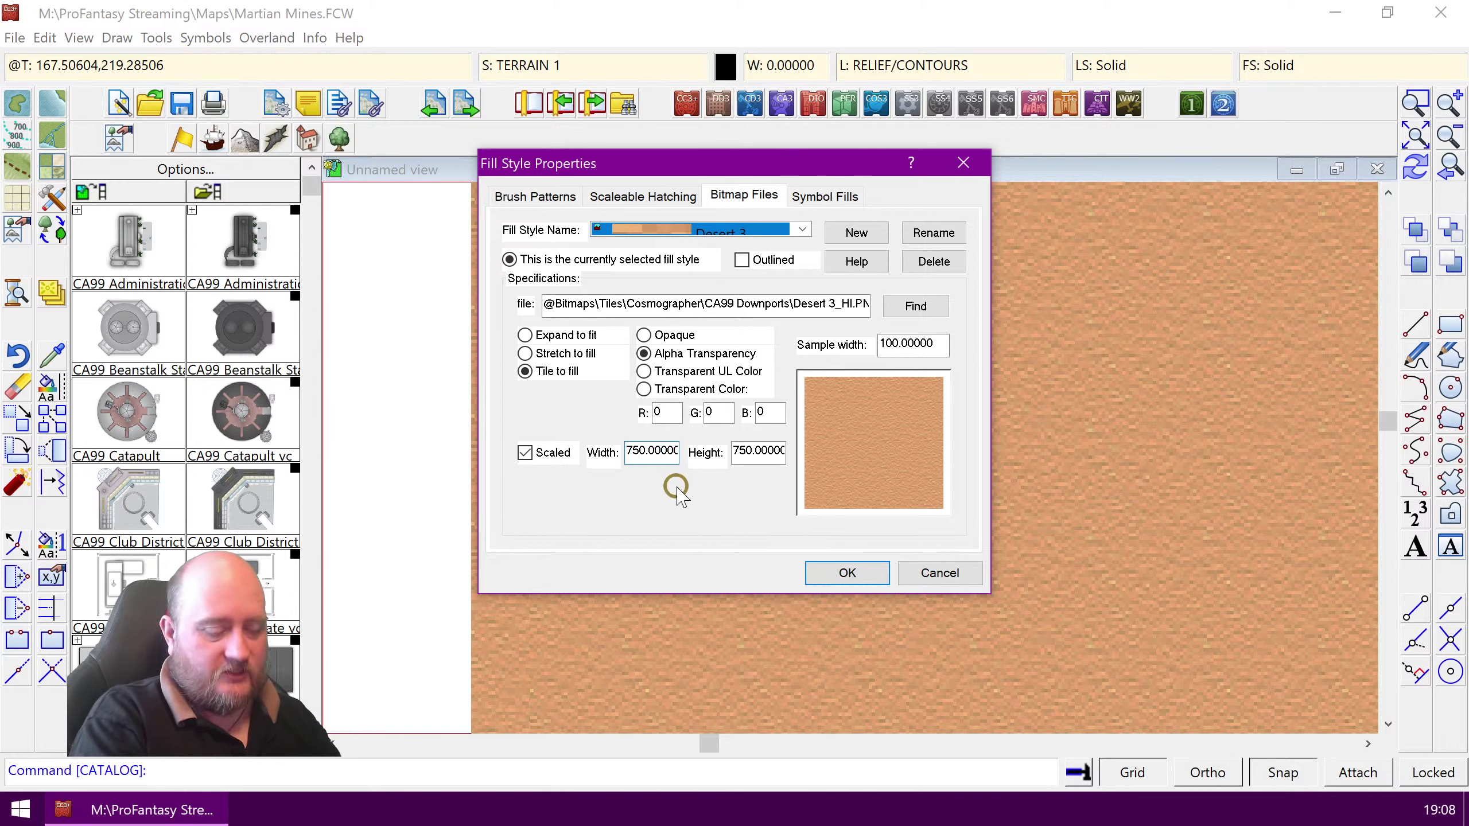
{"action": "key", "text": "Right"}
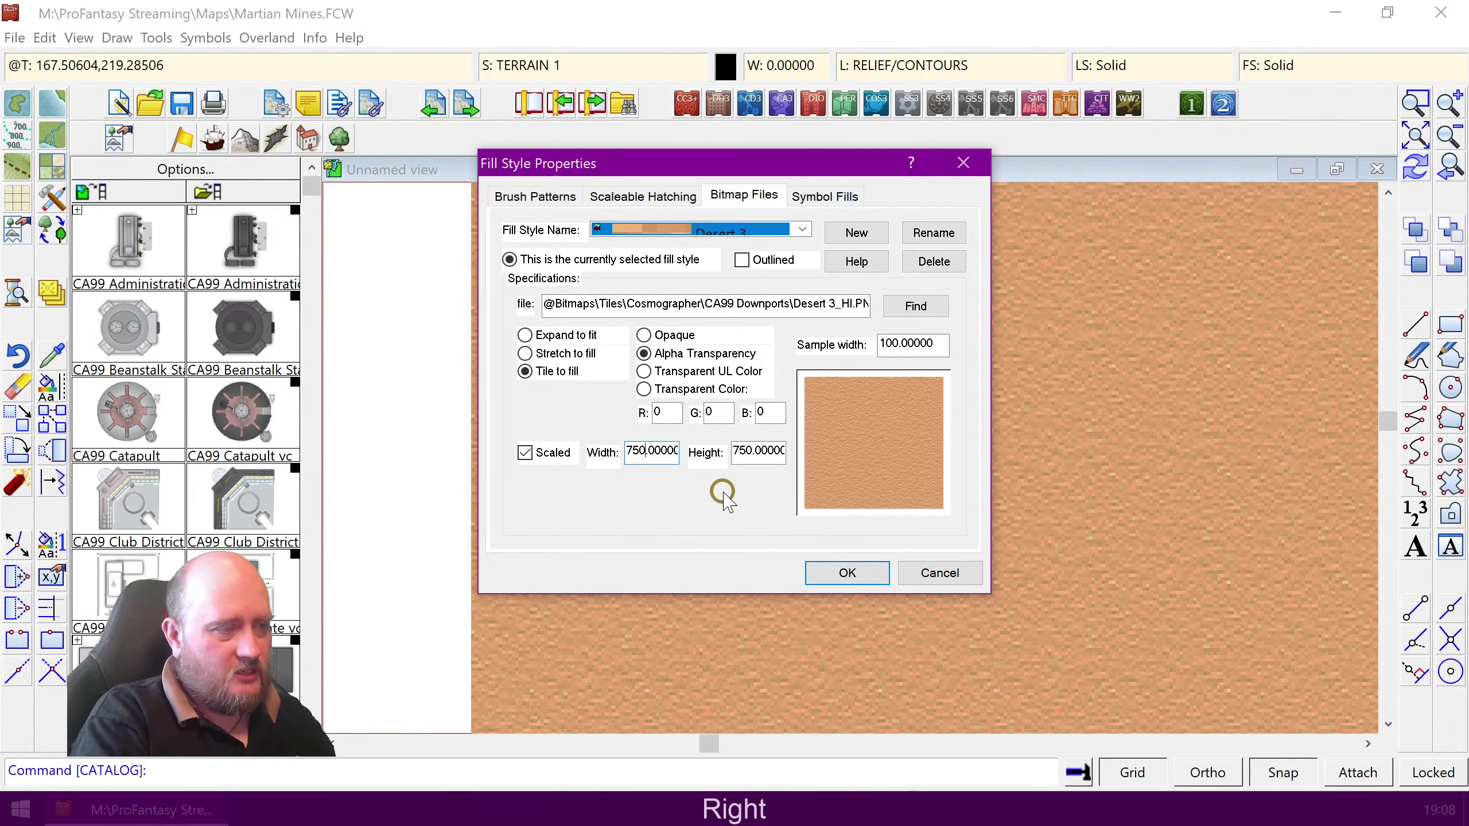
{"action": "left_click", "coordinate": [646, 453]}
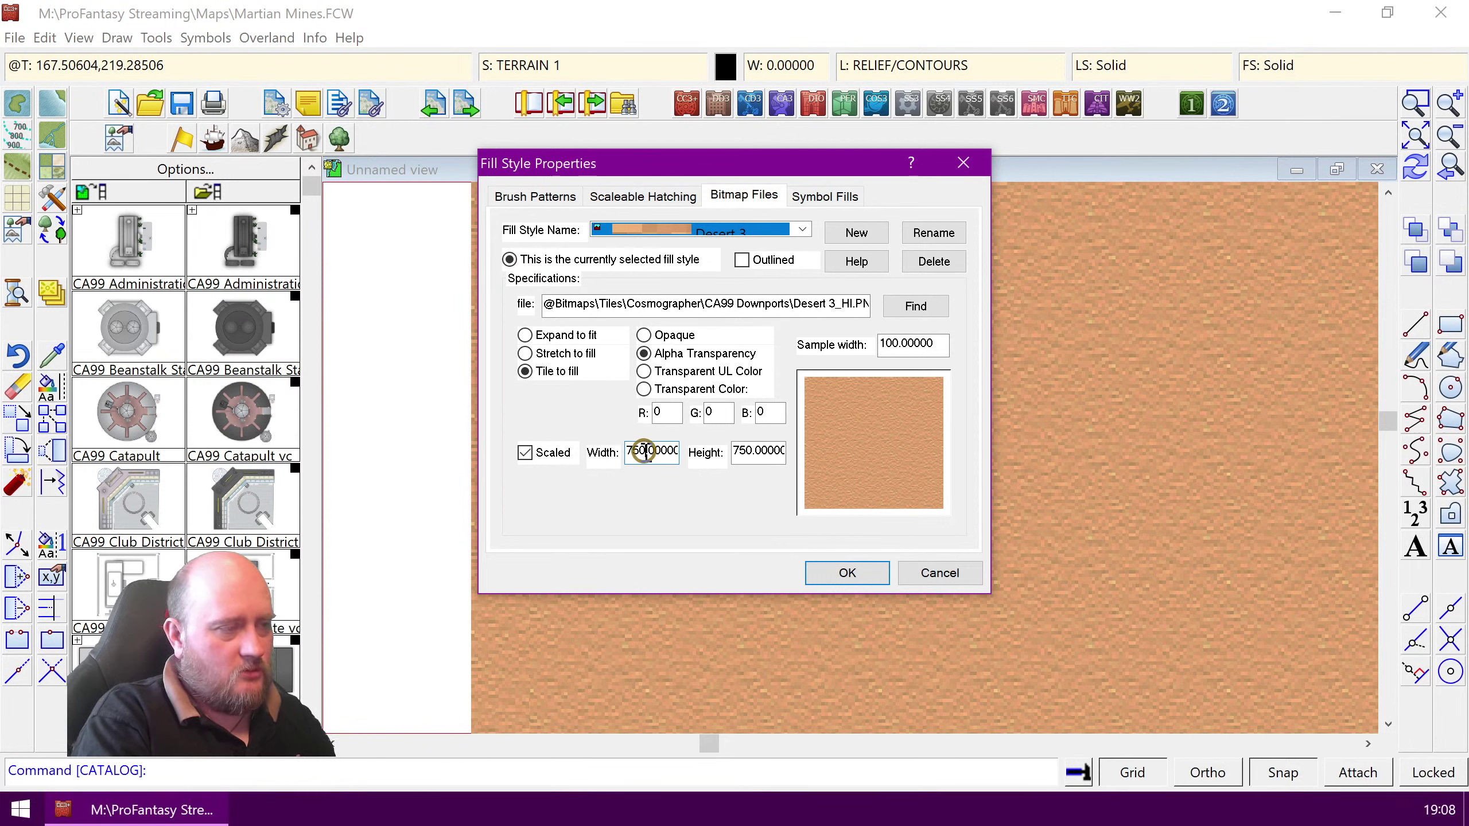
{"action": "key", "text": "BackSpace"}
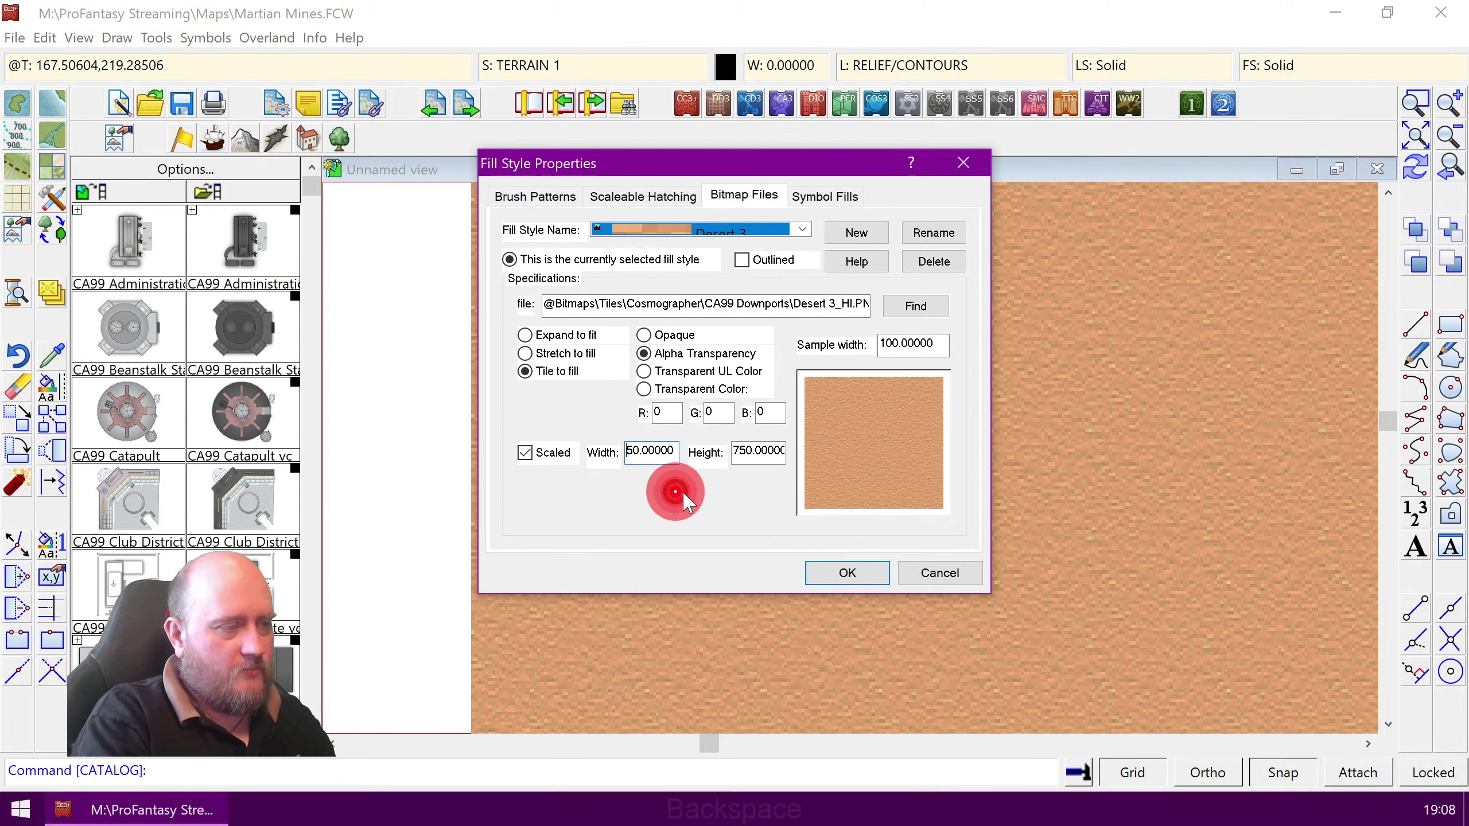
{"action": "left_click", "coordinate": [737, 452]}
{"action": "key", "text": "BackSpace"}
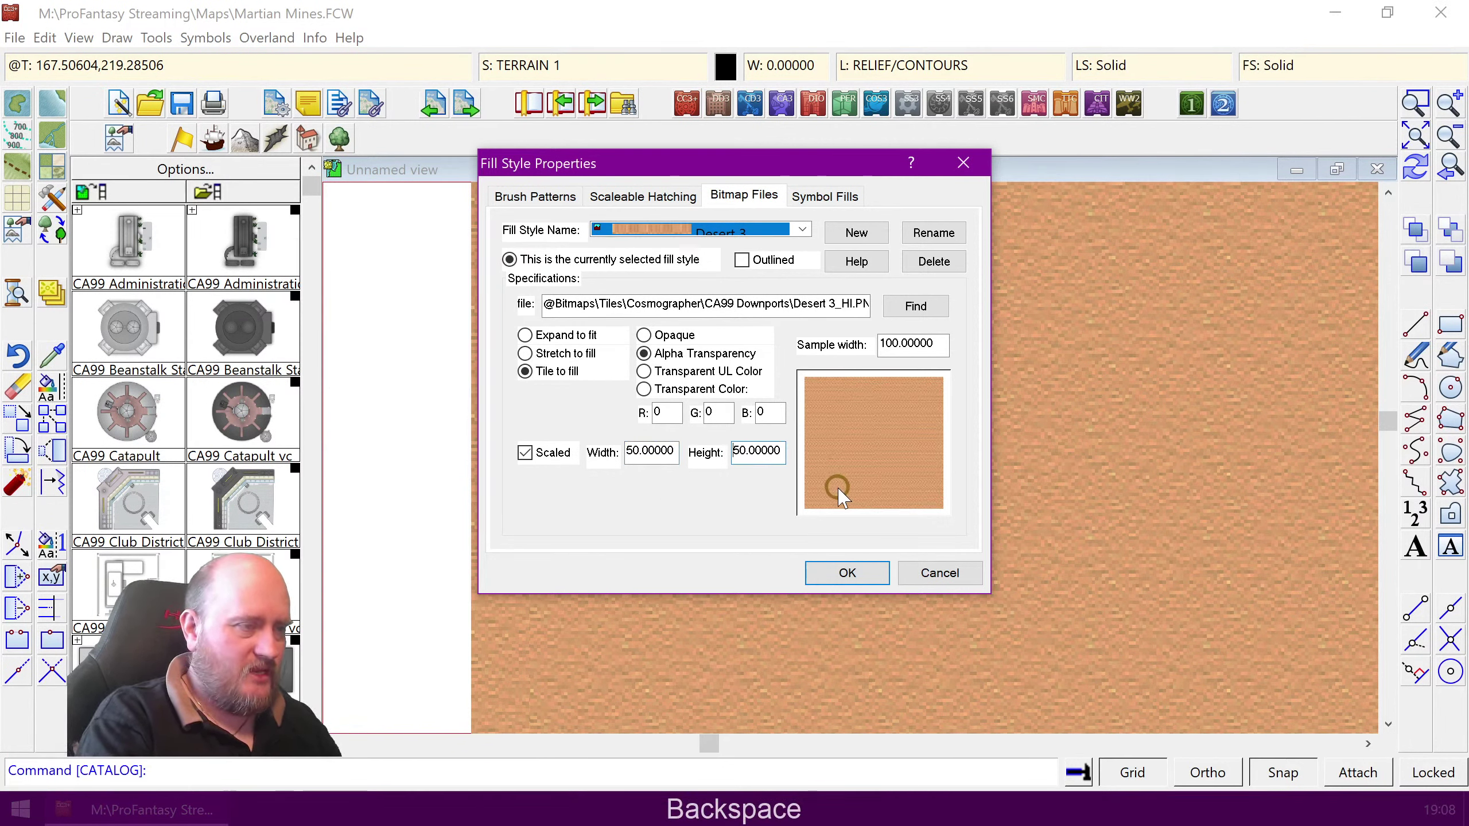
{"action": "left_click", "coordinate": [647, 452]}
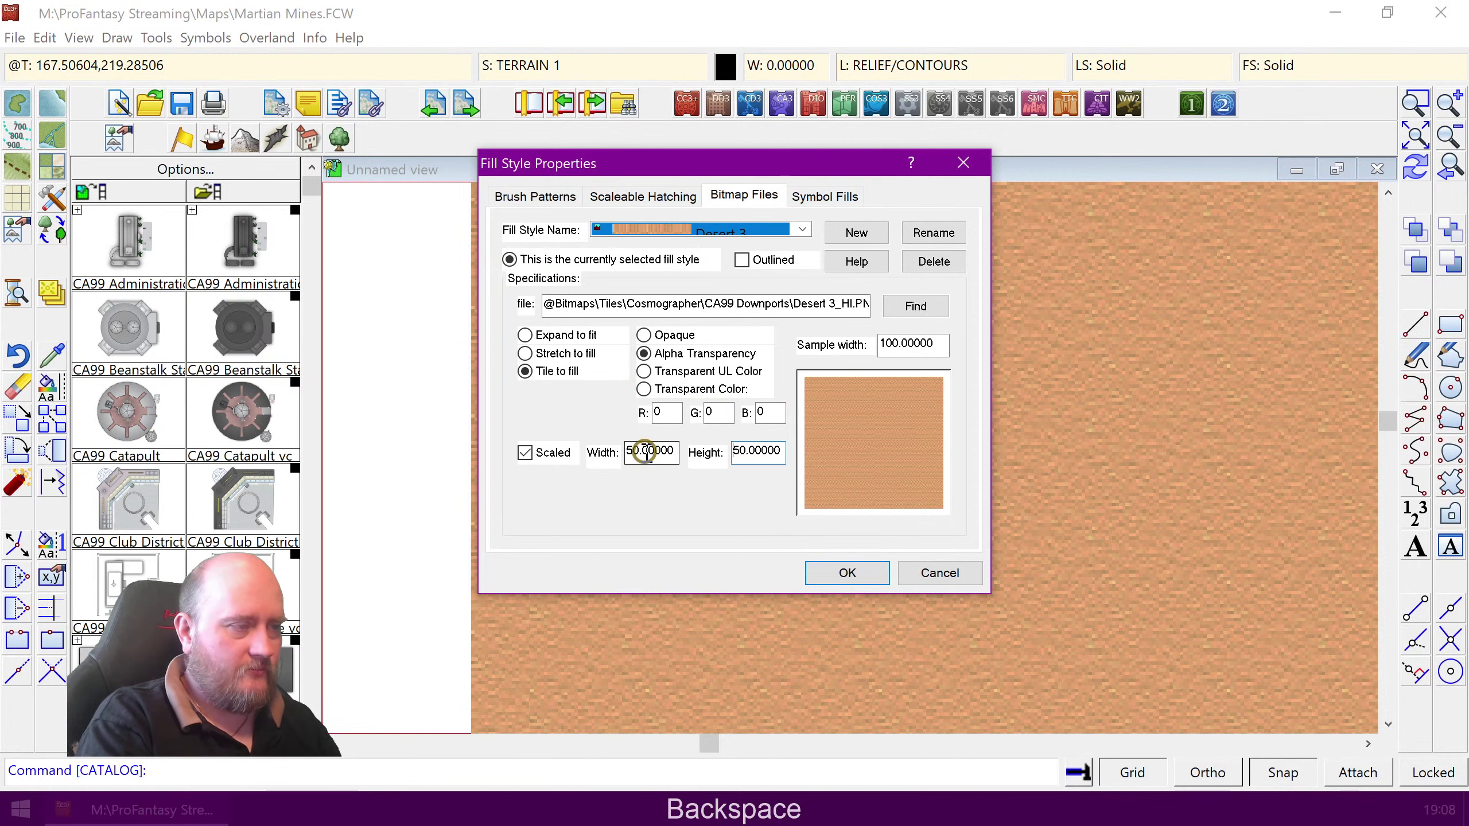
{"action": "left_click", "coordinate": [844, 570]}
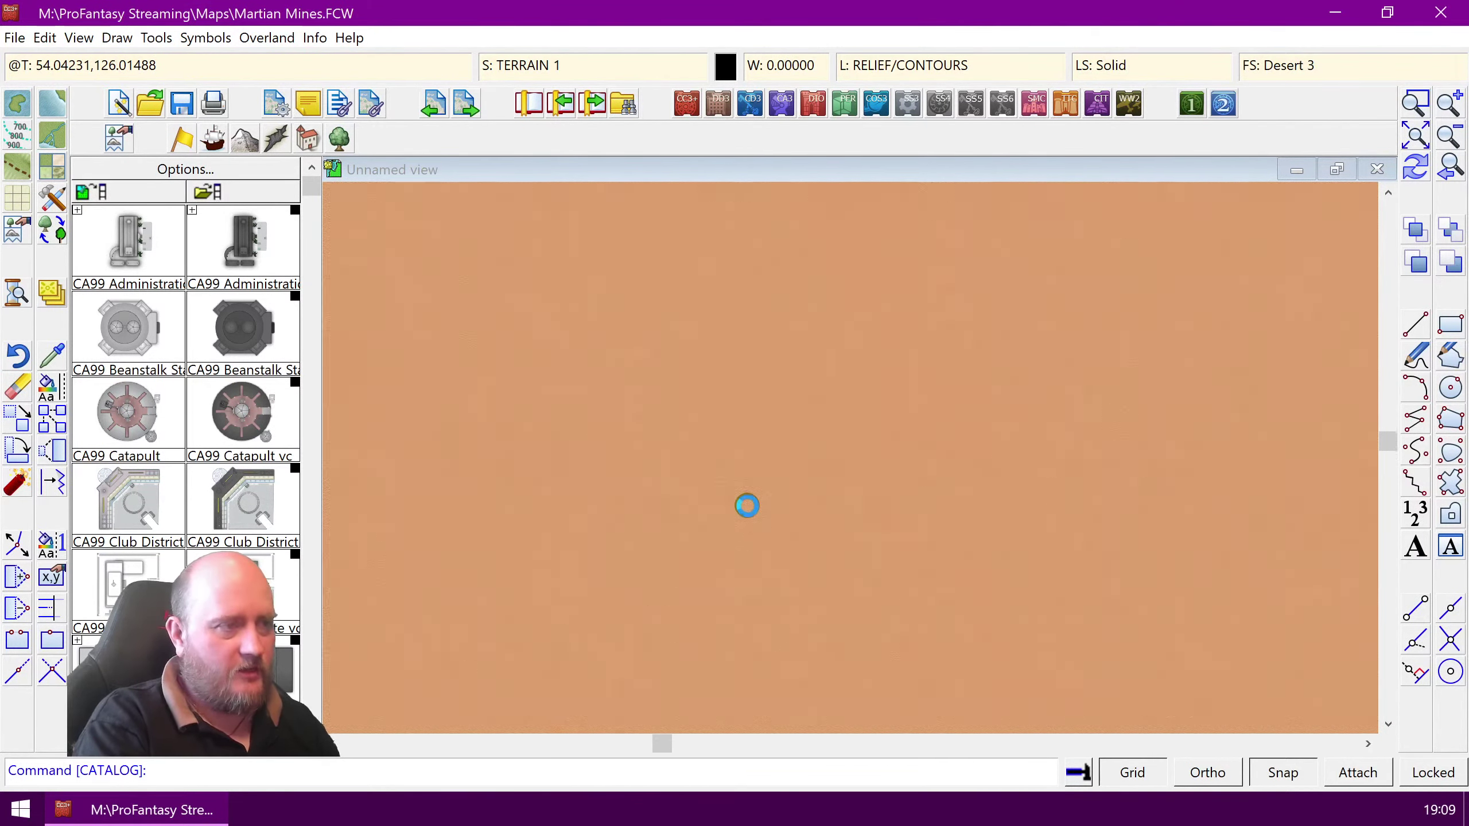
{"action": "left_click", "coordinate": [1416, 130]}
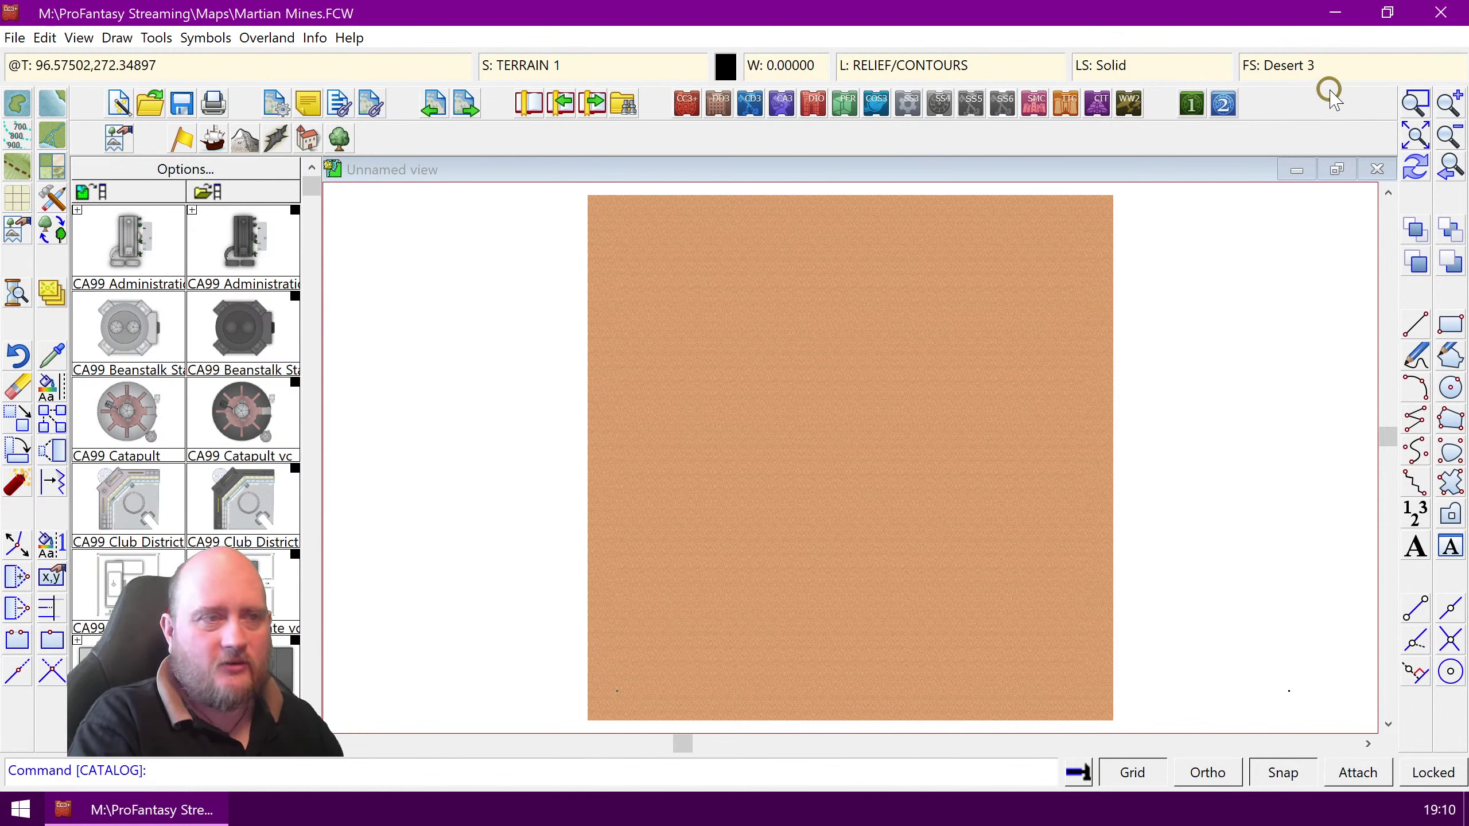
Step: Review the bitmap fill styles available in the drawing and leave the fill properties without changes
{"action": "left_click", "coordinate": [1295, 66]}
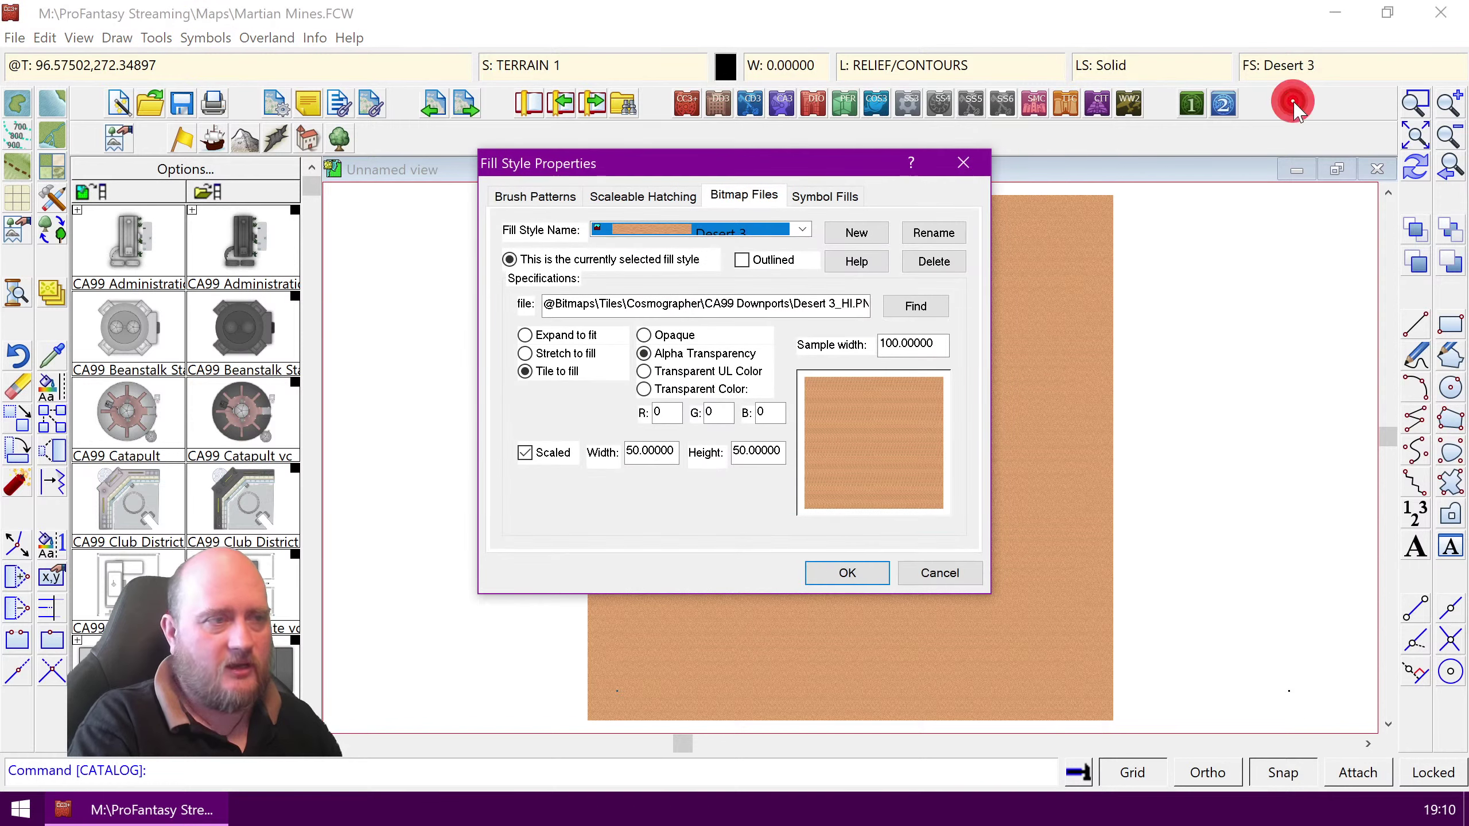
{"action": "left_click", "coordinate": [801, 230]}
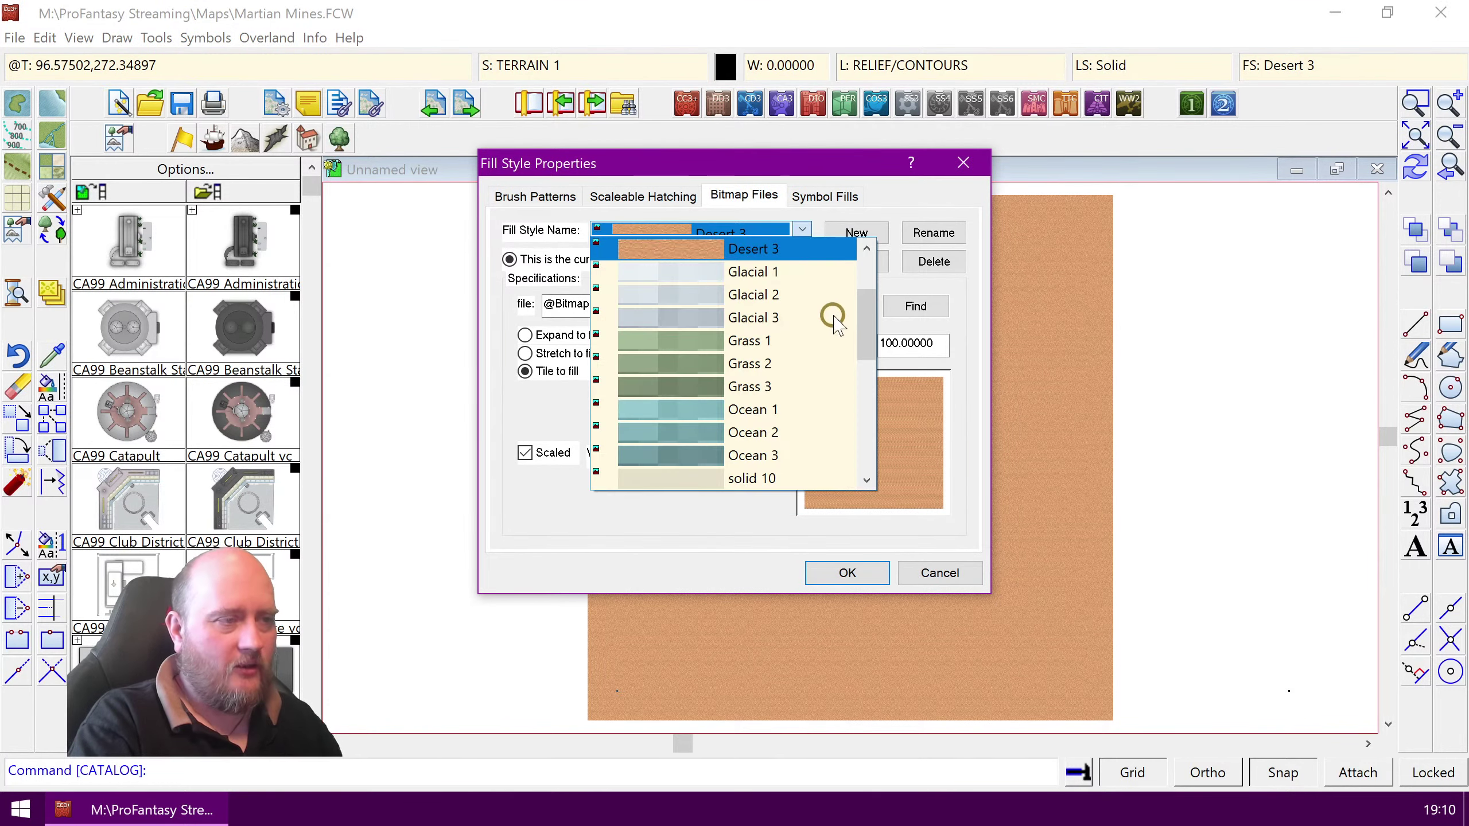
{"action": "left_click_drag", "start_coordinate": [862, 313], "coordinate": [853, 200]}
{"action": "left_click", "coordinate": [846, 164]}
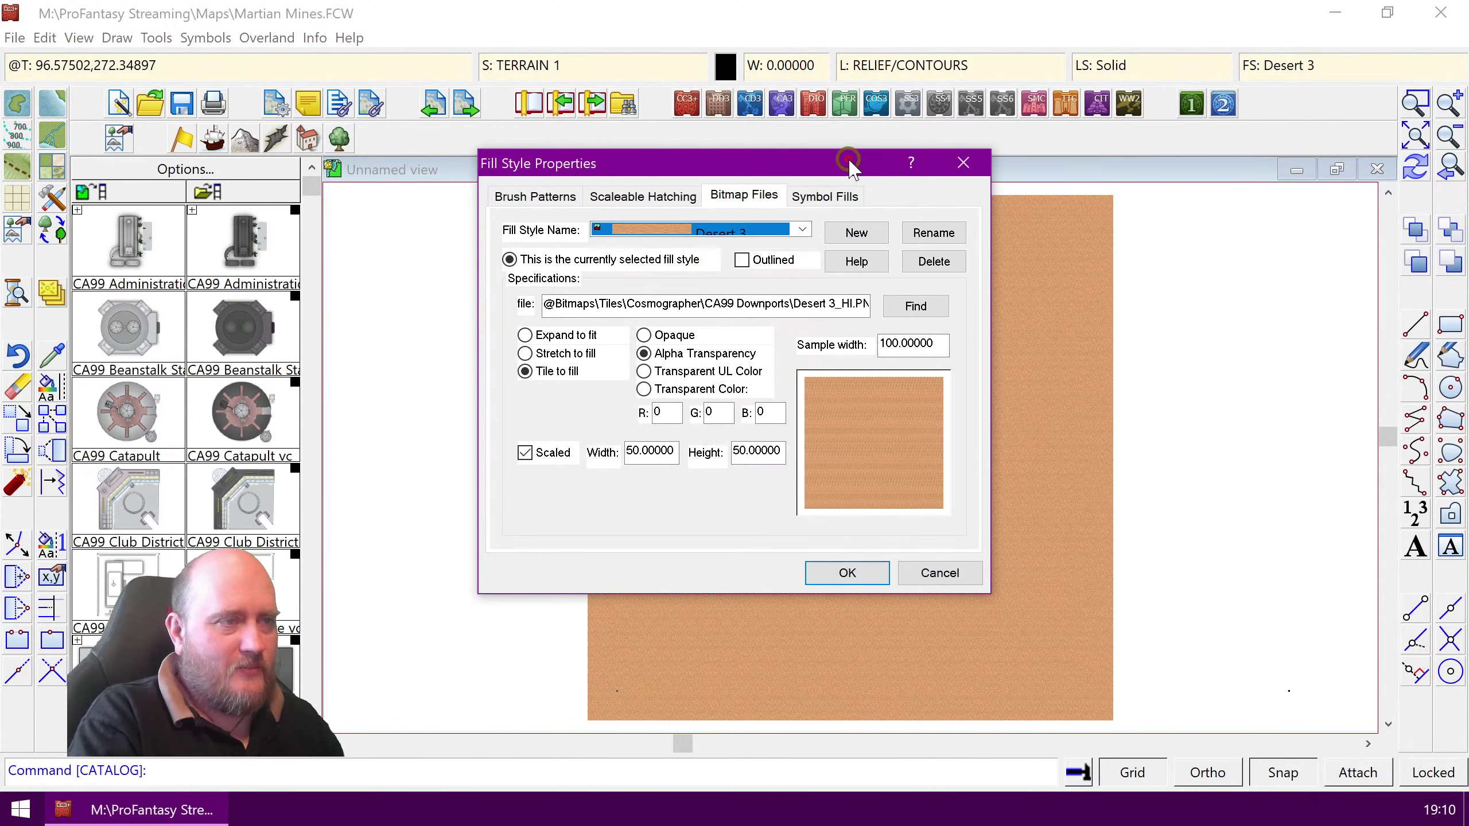
{"action": "left_click", "coordinate": [934, 572]}
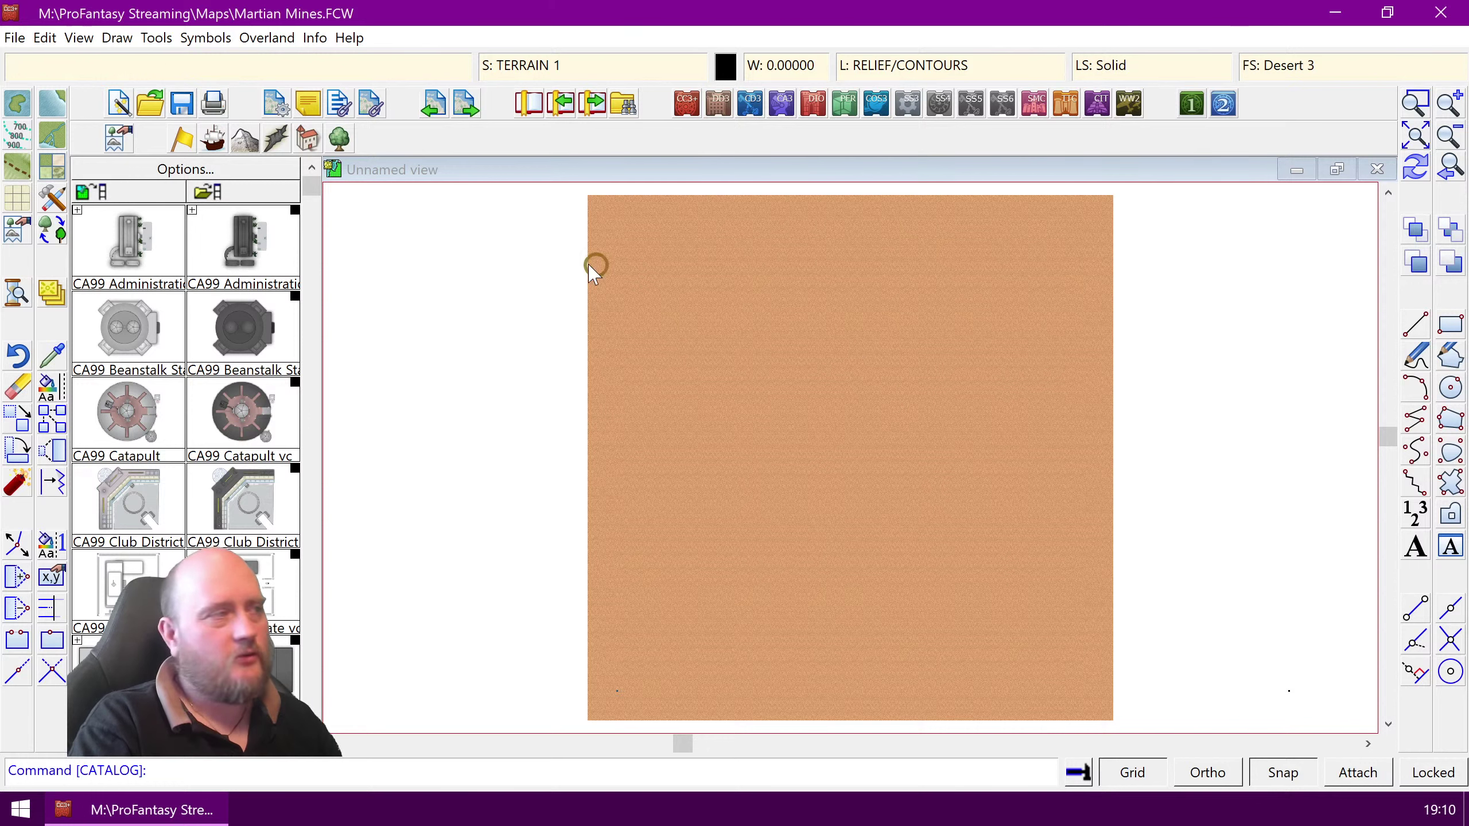
Step: Start importing bitmap files as fill styles and browse for the source in the CC3Plus Bitmaps\Tiles folder
{"action": "left_click", "coordinate": [156, 38]}
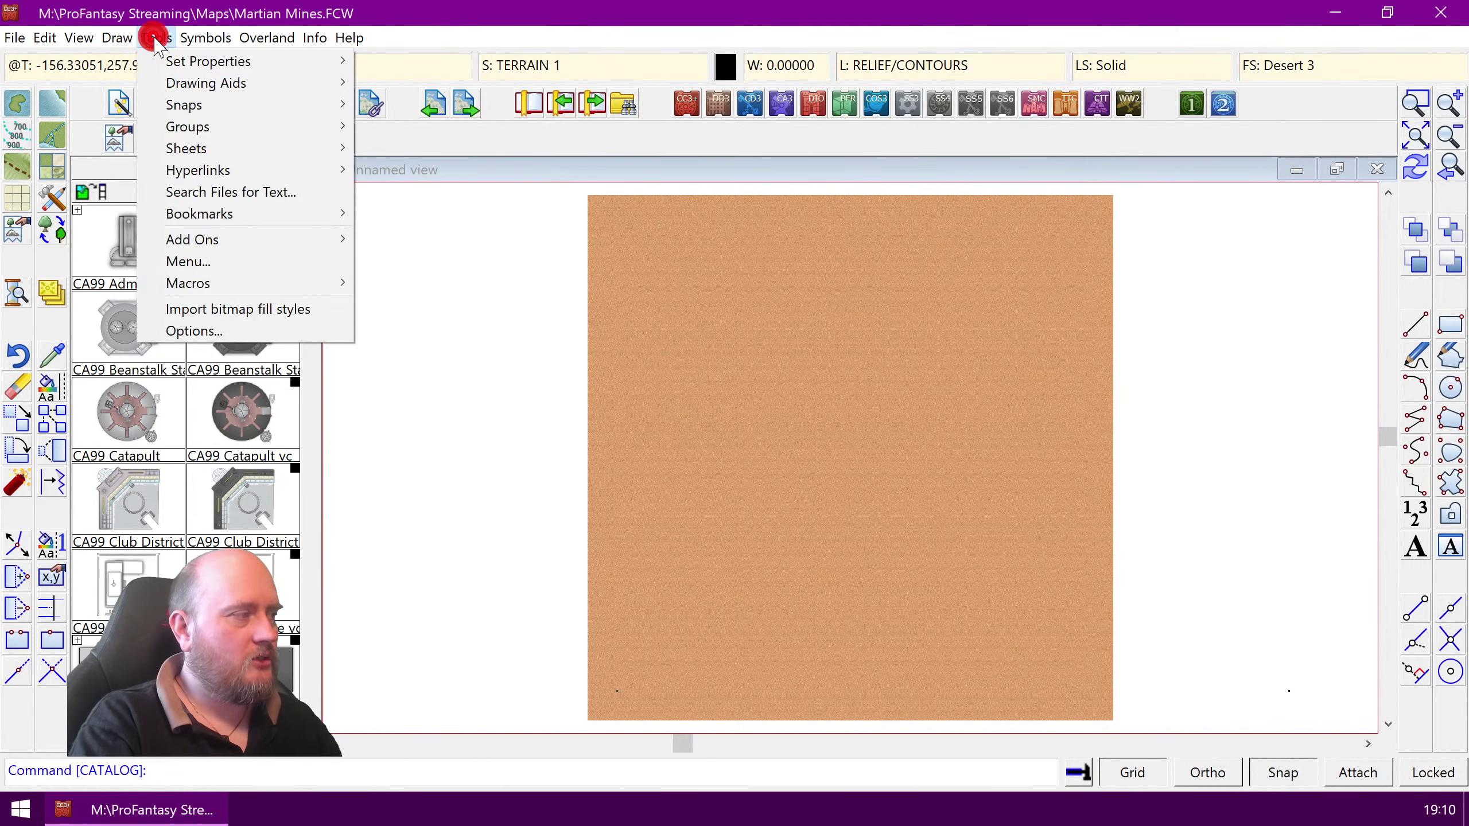
{"action": "left_click", "coordinate": [231, 309]}
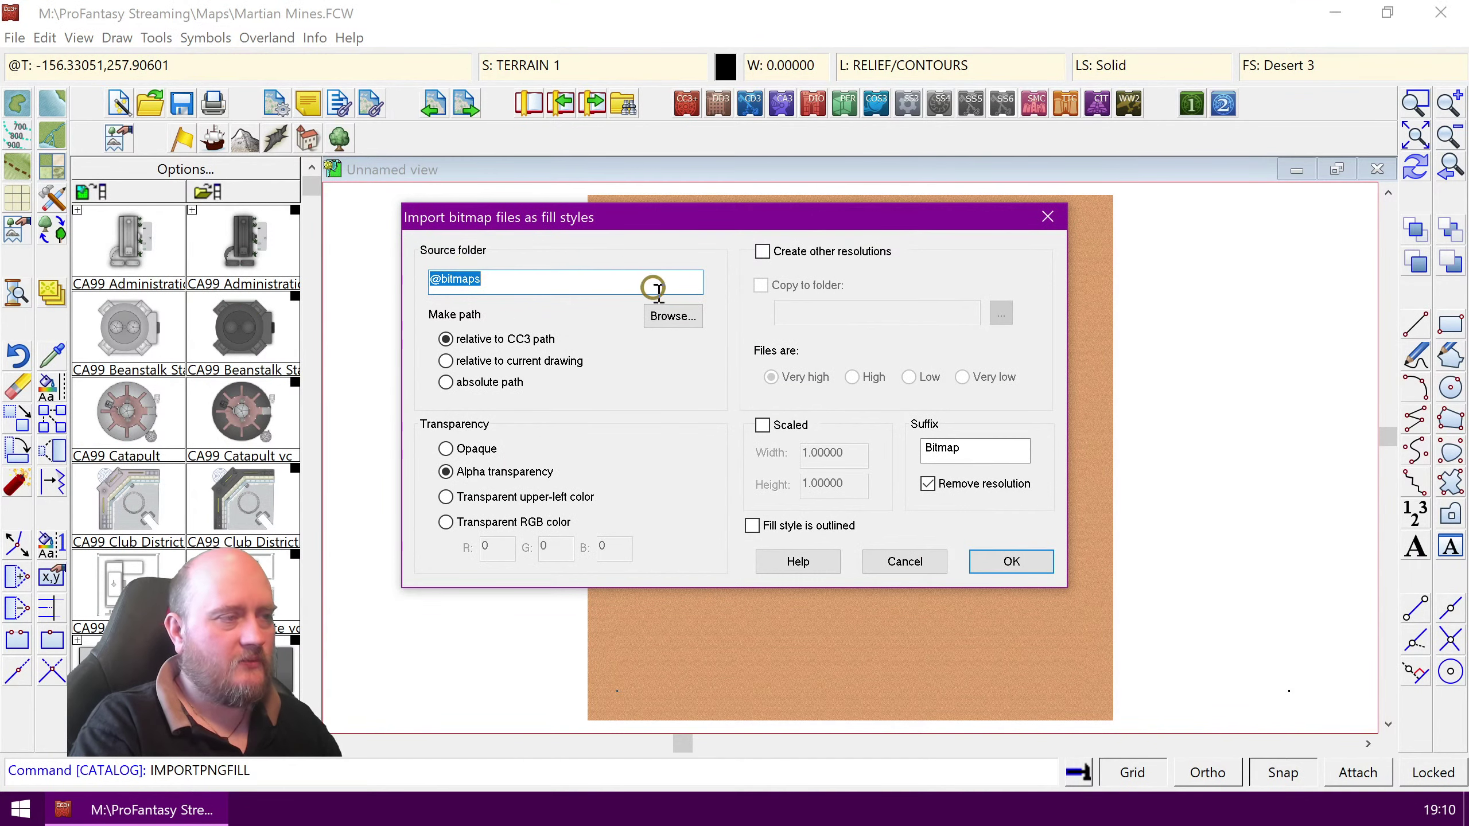
{"action": "left_click", "coordinate": [672, 316]}
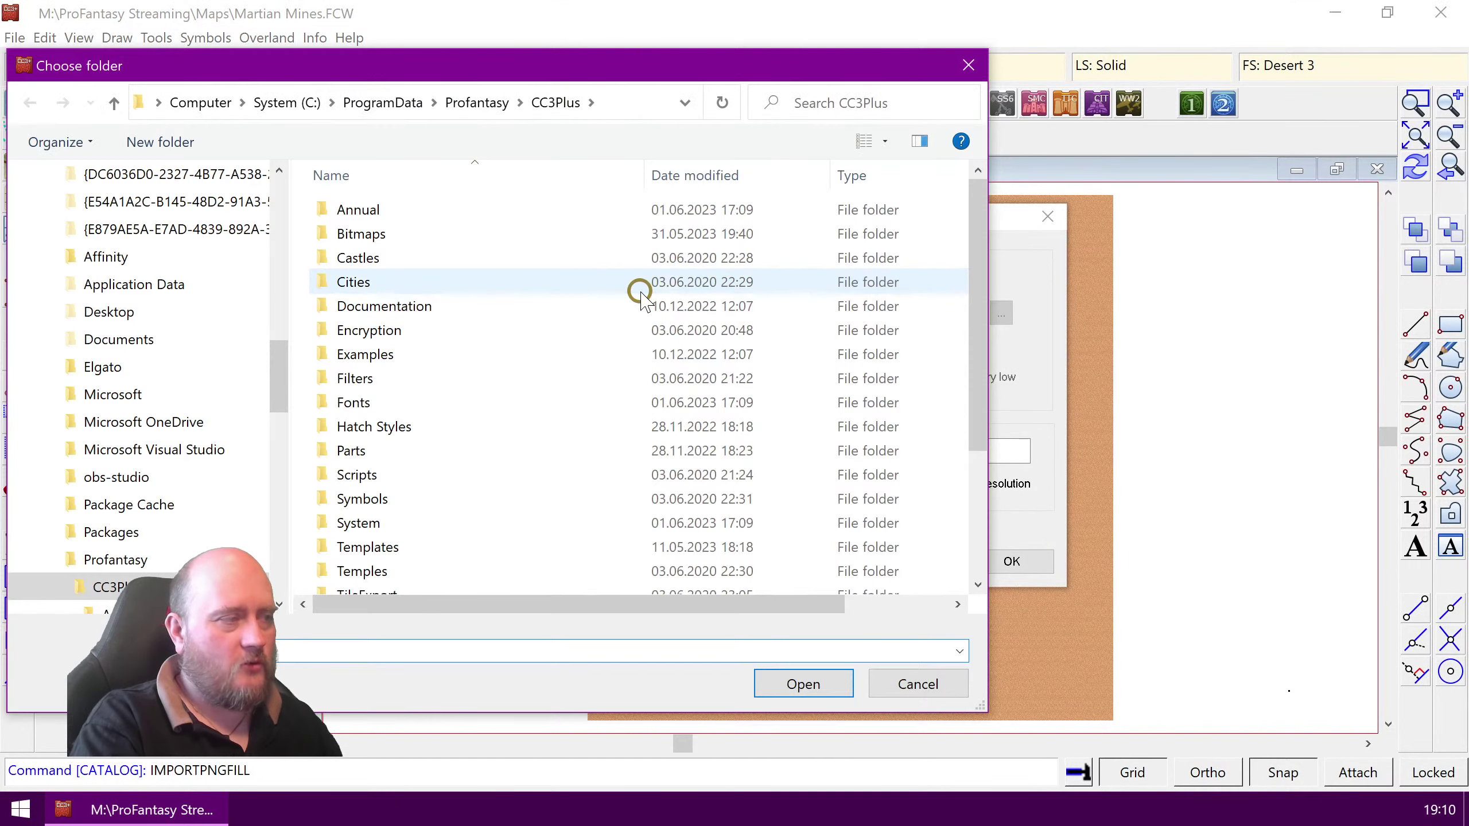
{"action": "double_click", "coordinate": [350, 234]}
{"action": "left_click_drag", "start_coordinate": [393, 69], "coordinate": [574, 66]}
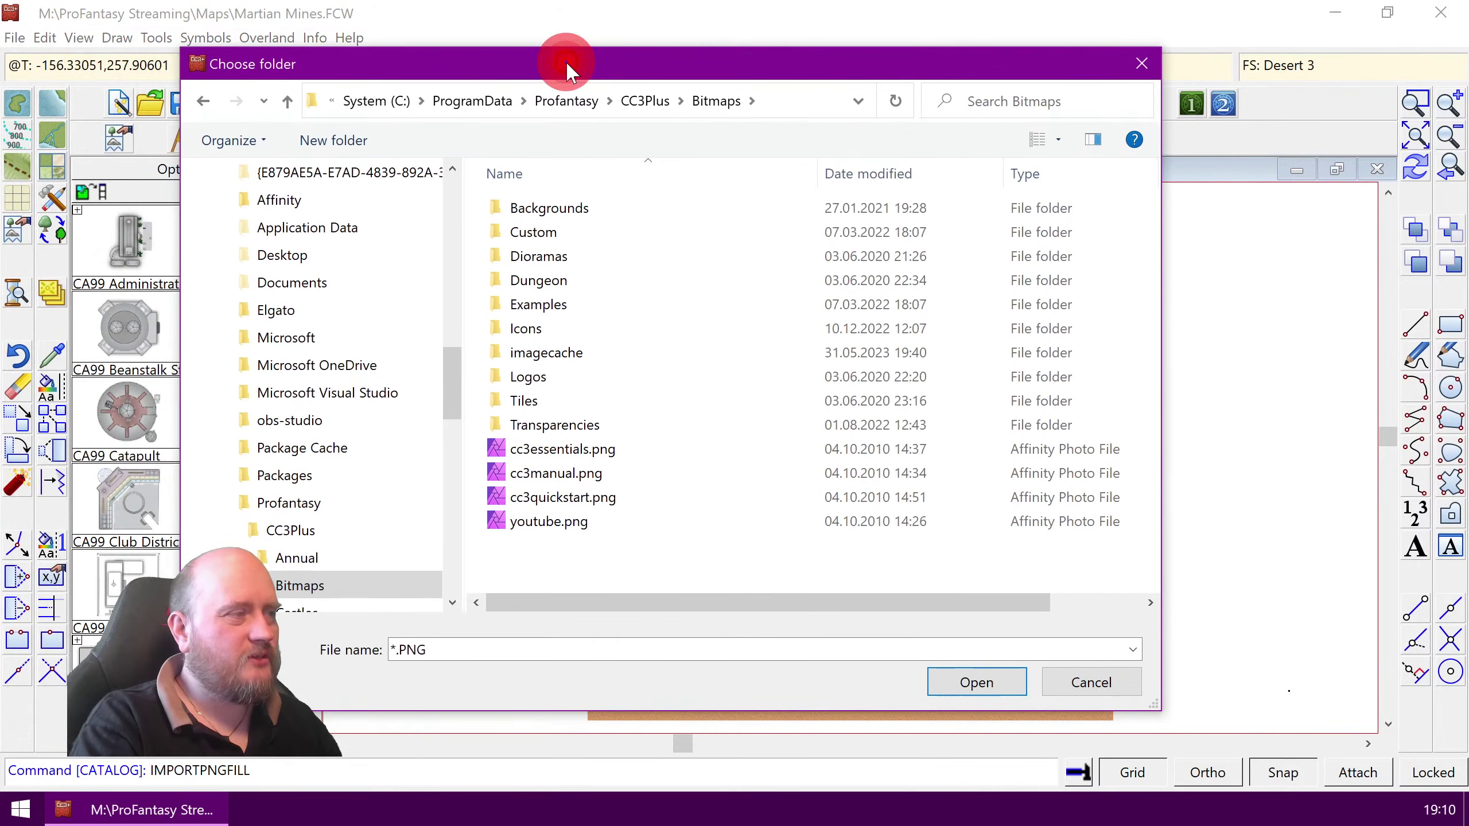
{"action": "left_click", "coordinate": [672, 101]}
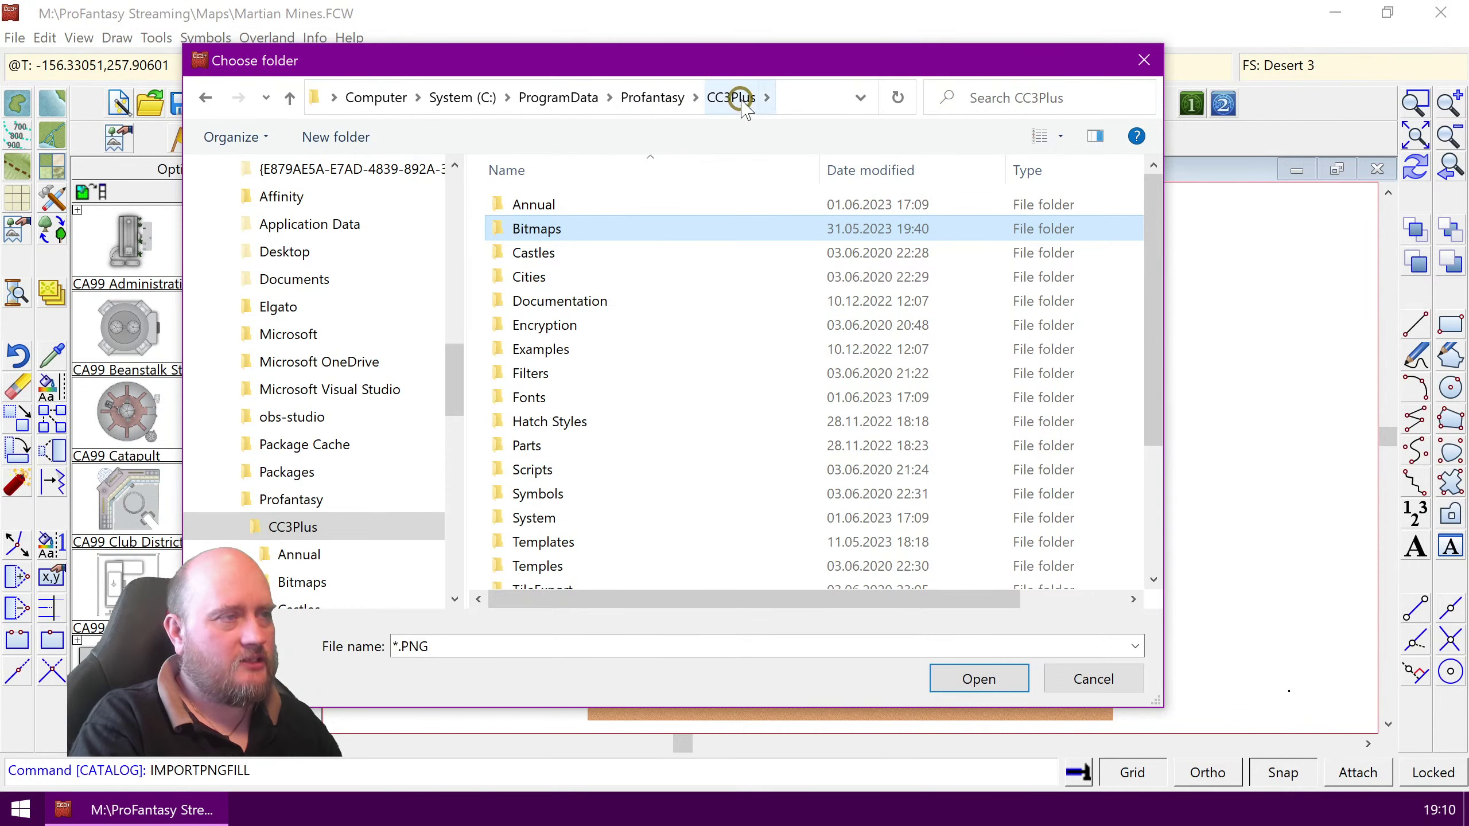
{"action": "double_click", "coordinate": [543, 228]}
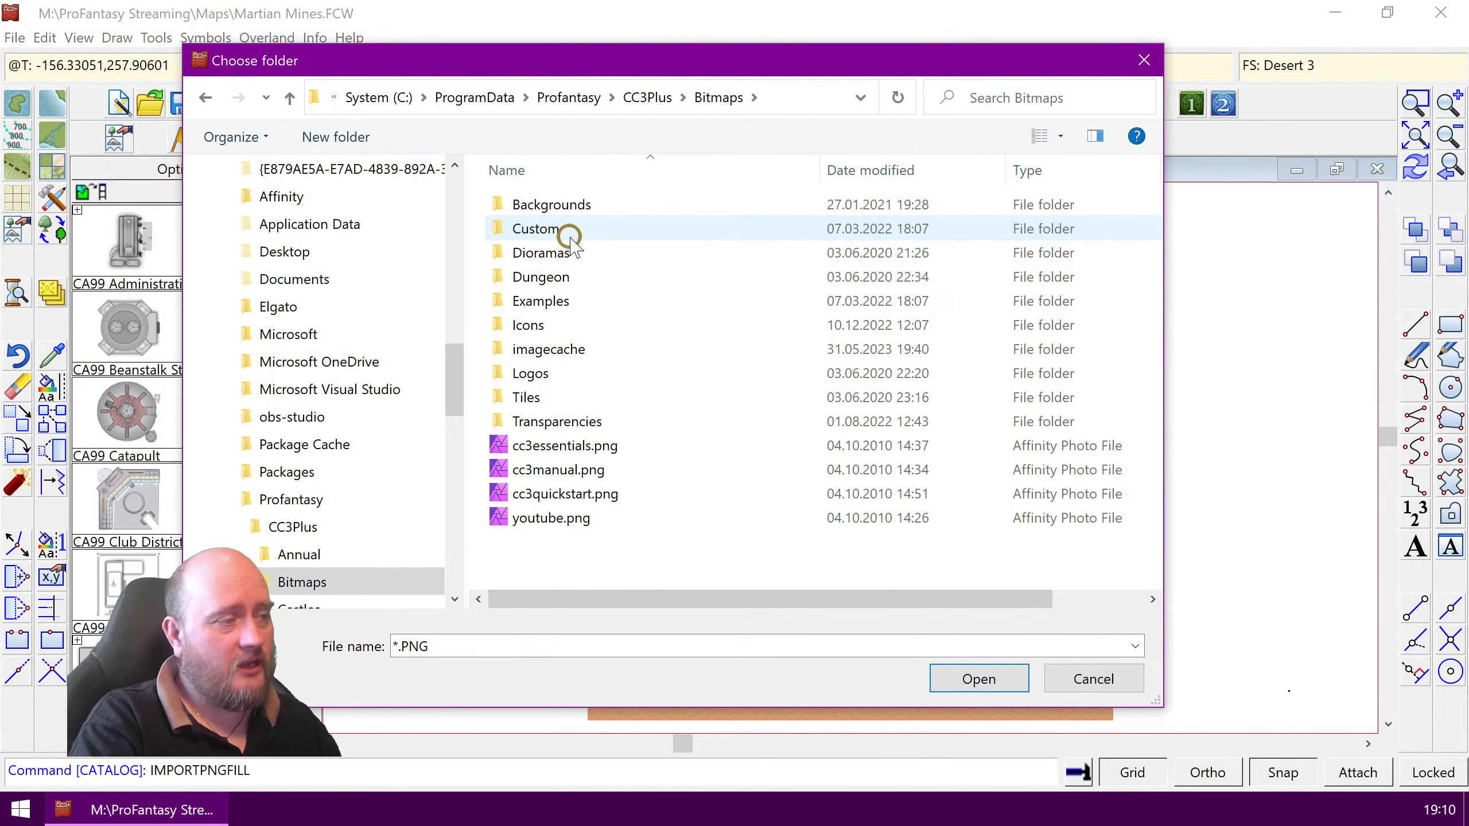
{"action": "double_click", "coordinate": [544, 397]}
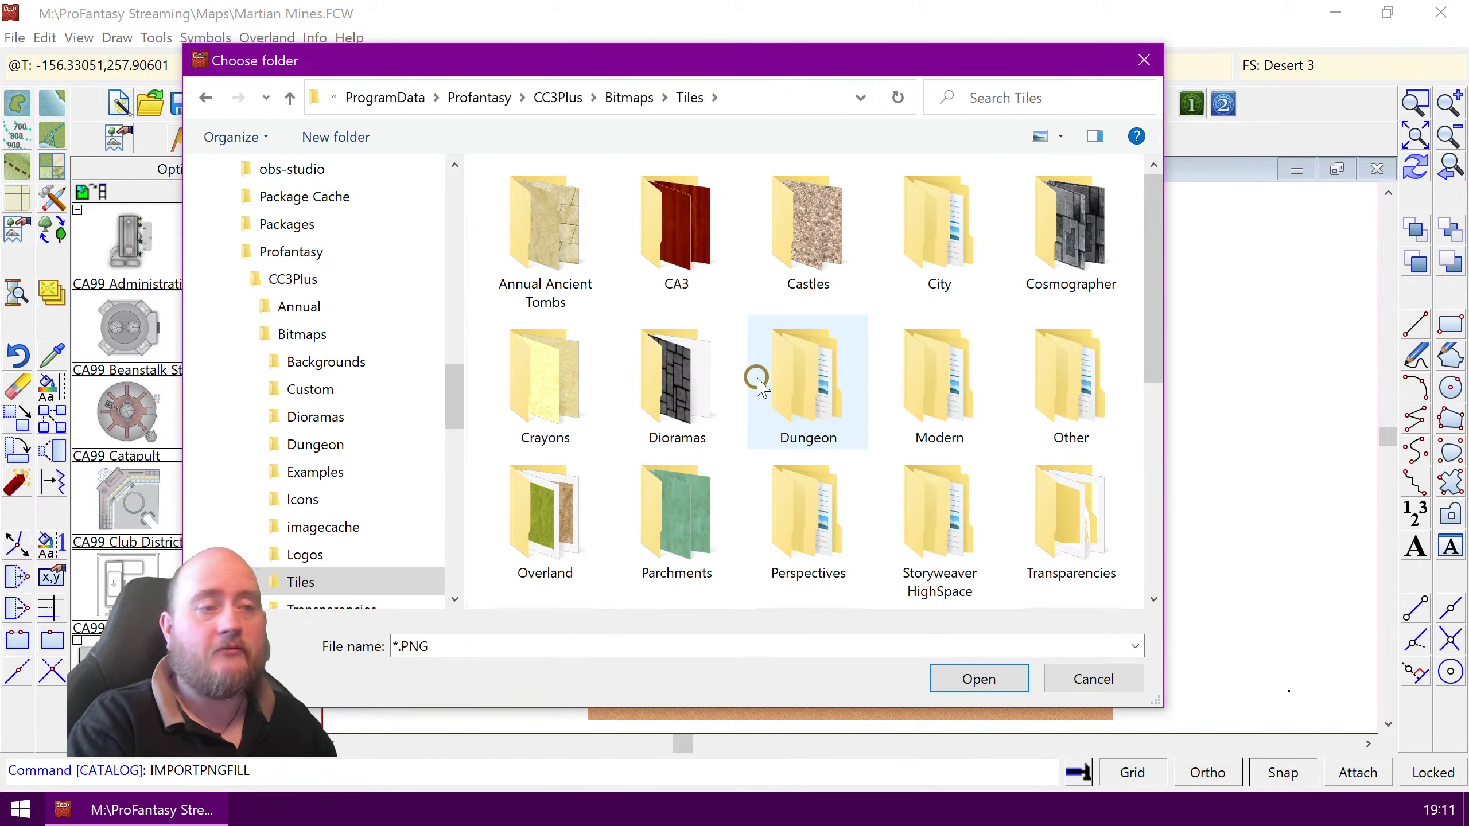
Step: Look through the Tiles collections, check the contents of the Modern folder and return to Tiles
{"action": "left_click_drag", "start_coordinate": [1154, 281], "coordinate": [1145, 236]}
{"action": "double_click", "coordinate": [1087, 231]}
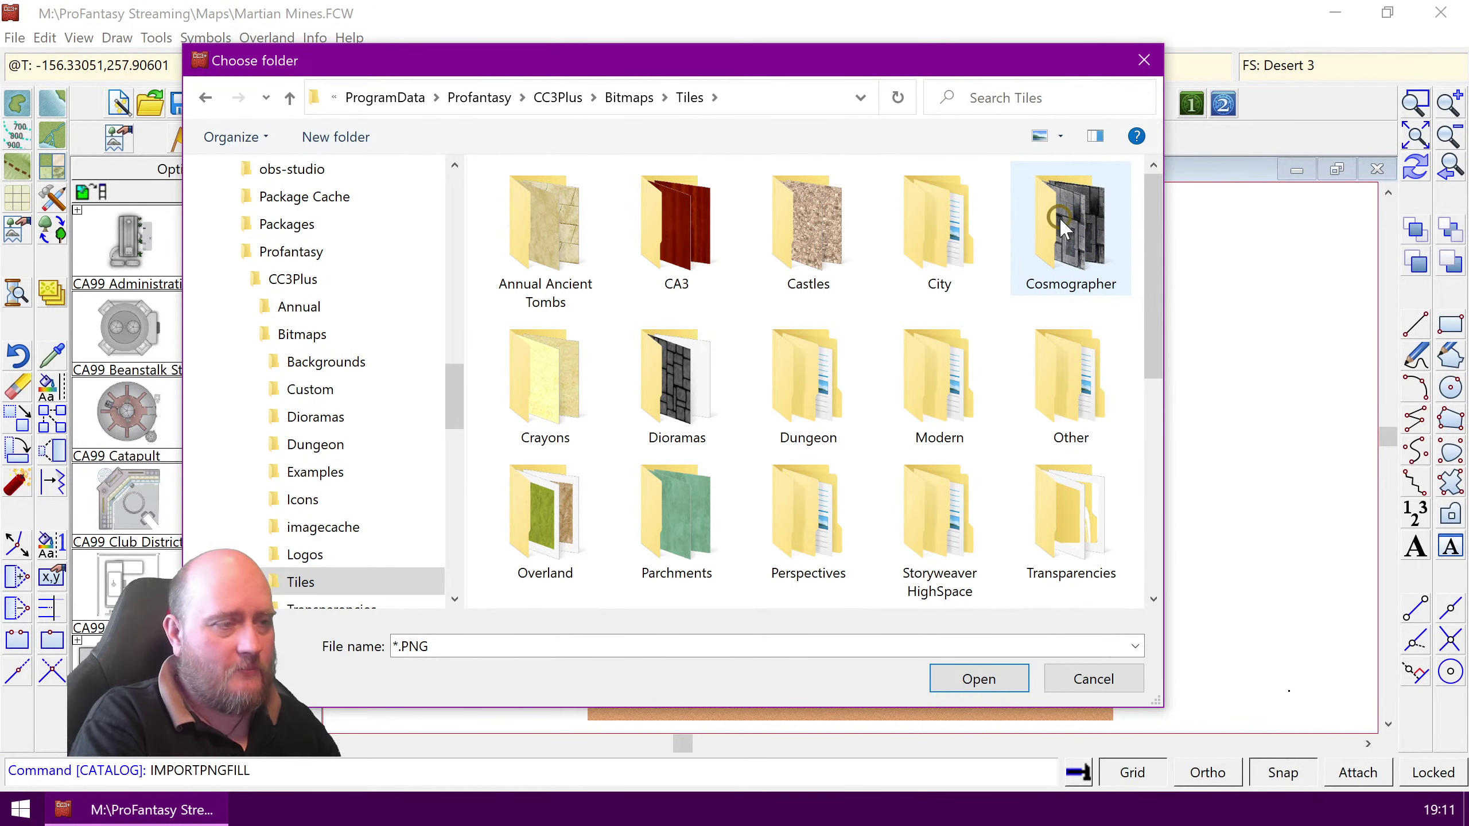
{"action": "double_click", "coordinate": [967, 373]}
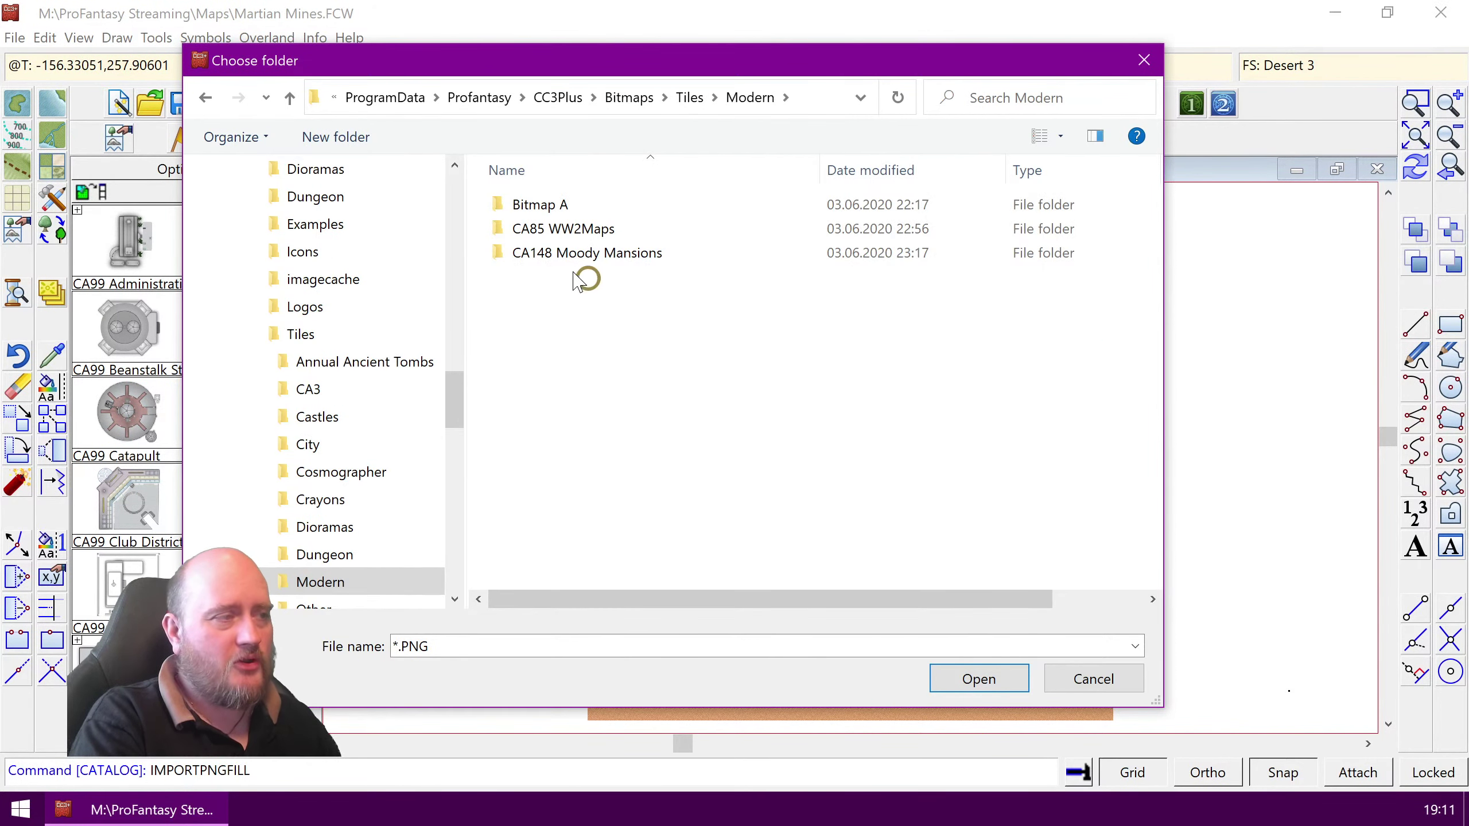
{"action": "left_click", "coordinate": [287, 98]}
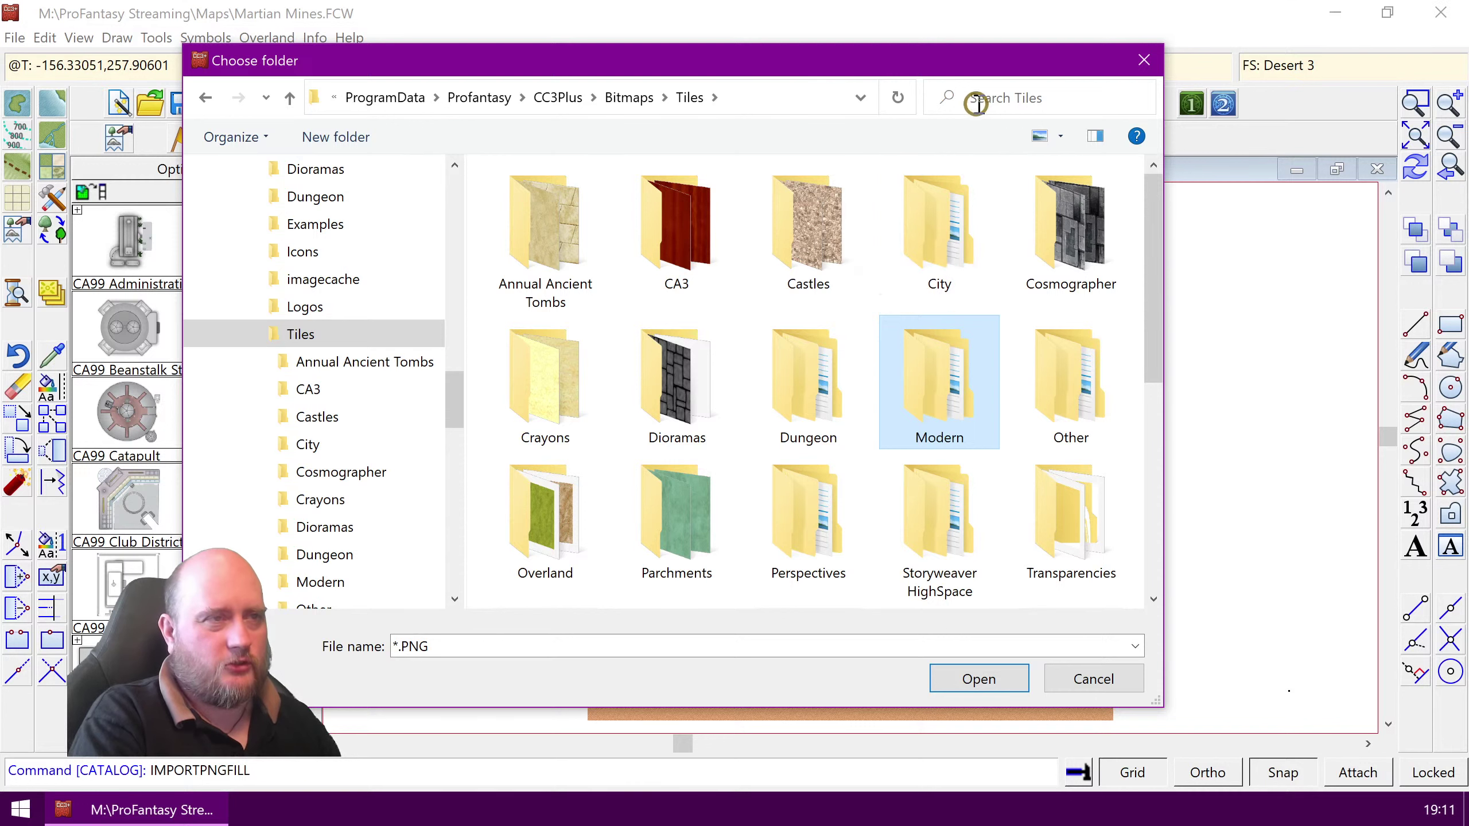
Step: Search the Tiles folder for rust and choose Metal Rusty_VH.PNG to set the import's source folder
{"action": "left_click", "coordinate": [1017, 98]}
{"action": "type", "text": "rust"}
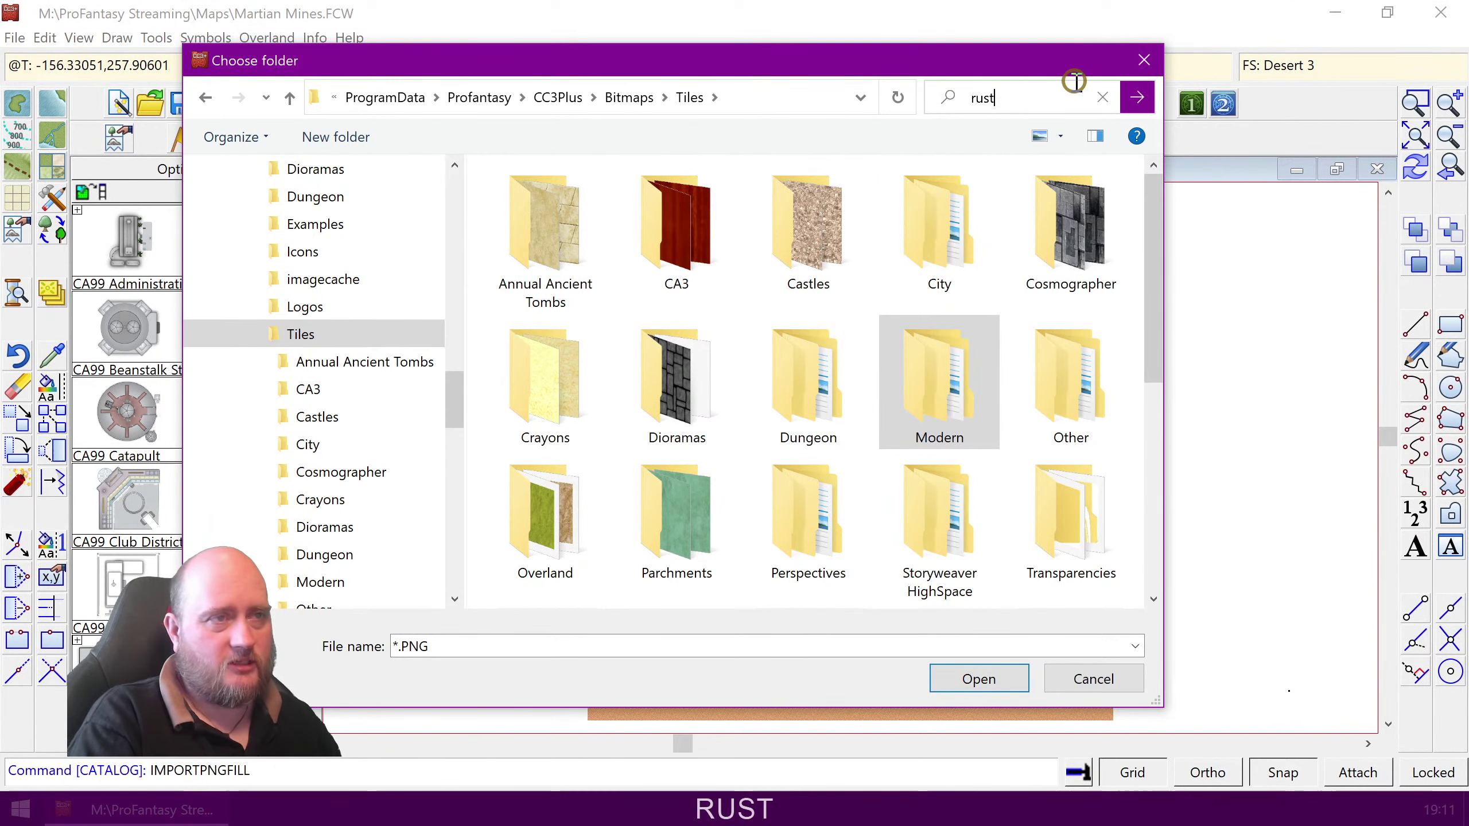
{"action": "key", "text": "Return"}
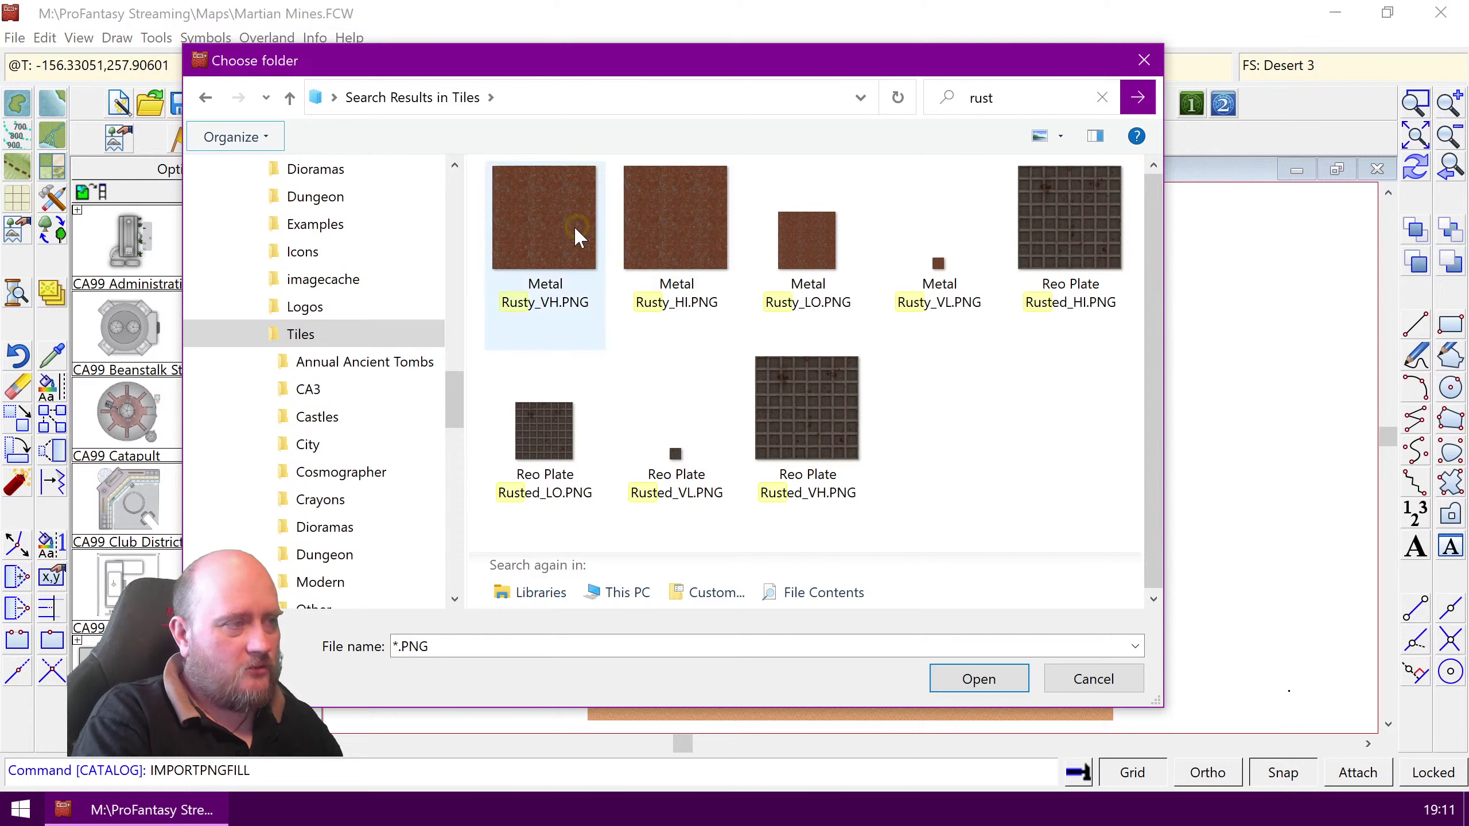
{"action": "left_click", "coordinate": [555, 226]}
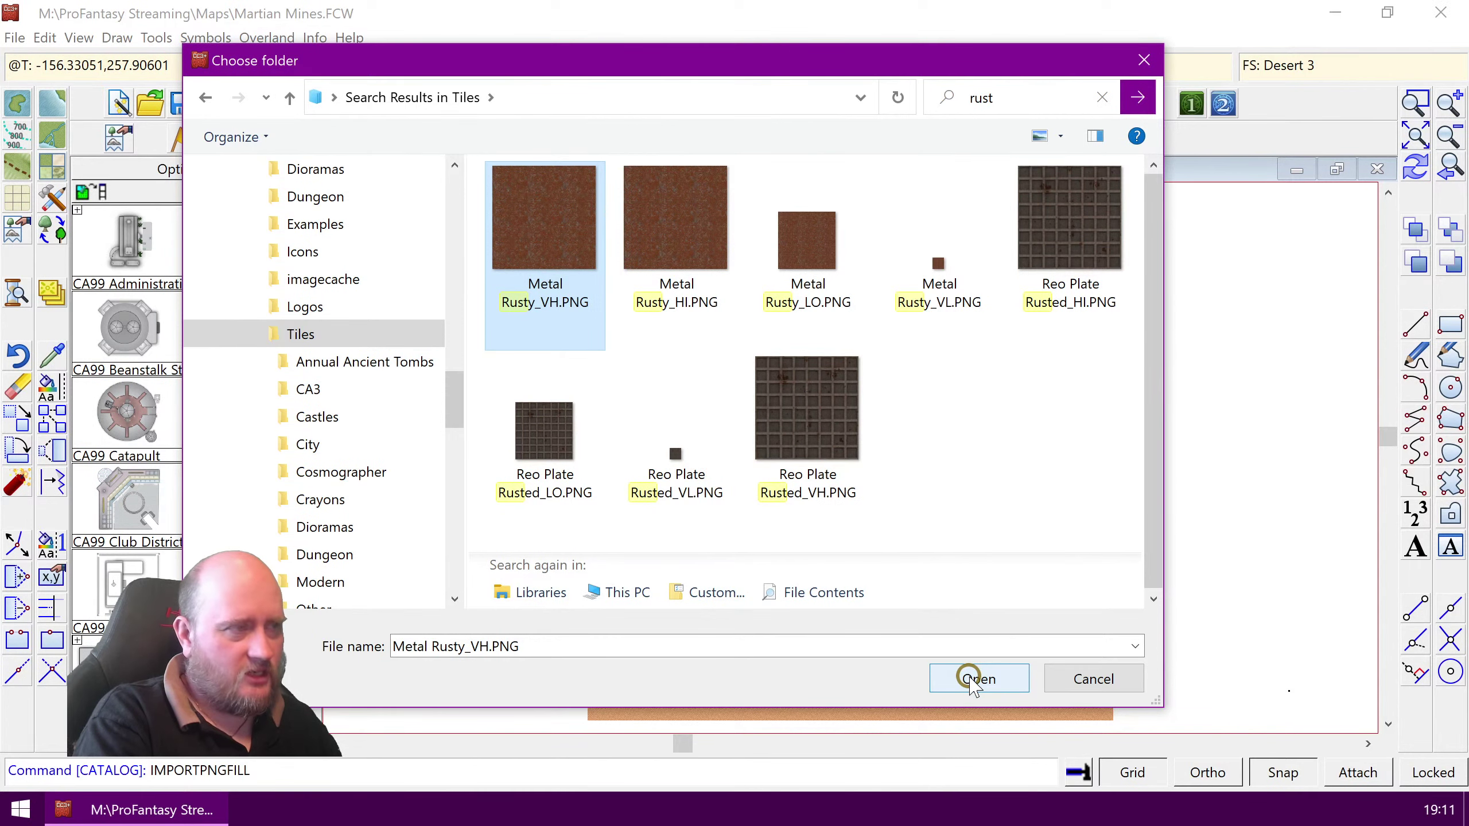
{"action": "left_click", "coordinate": [971, 678]}
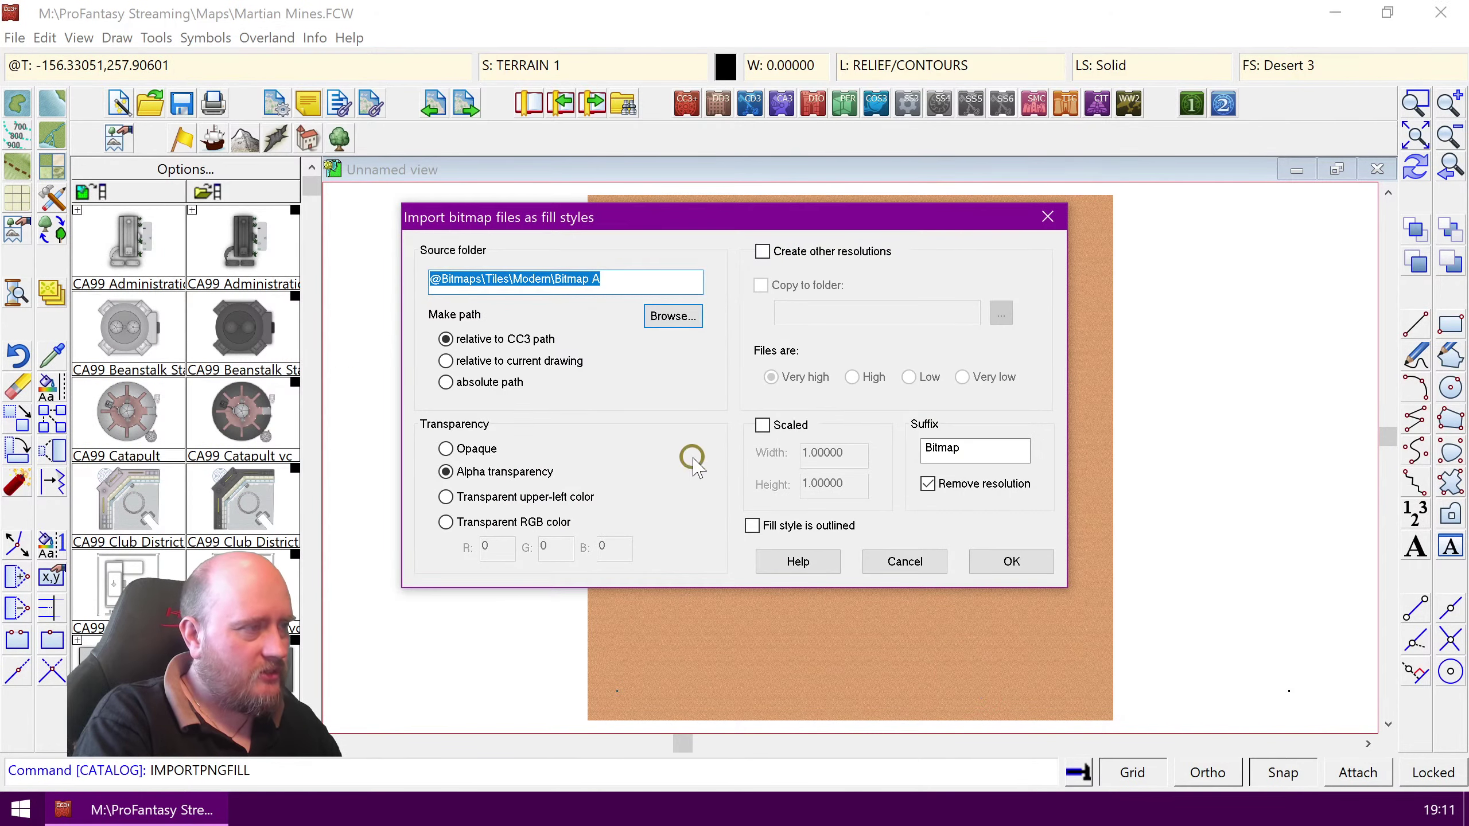
{"action": "left_click", "coordinate": [631, 280]}
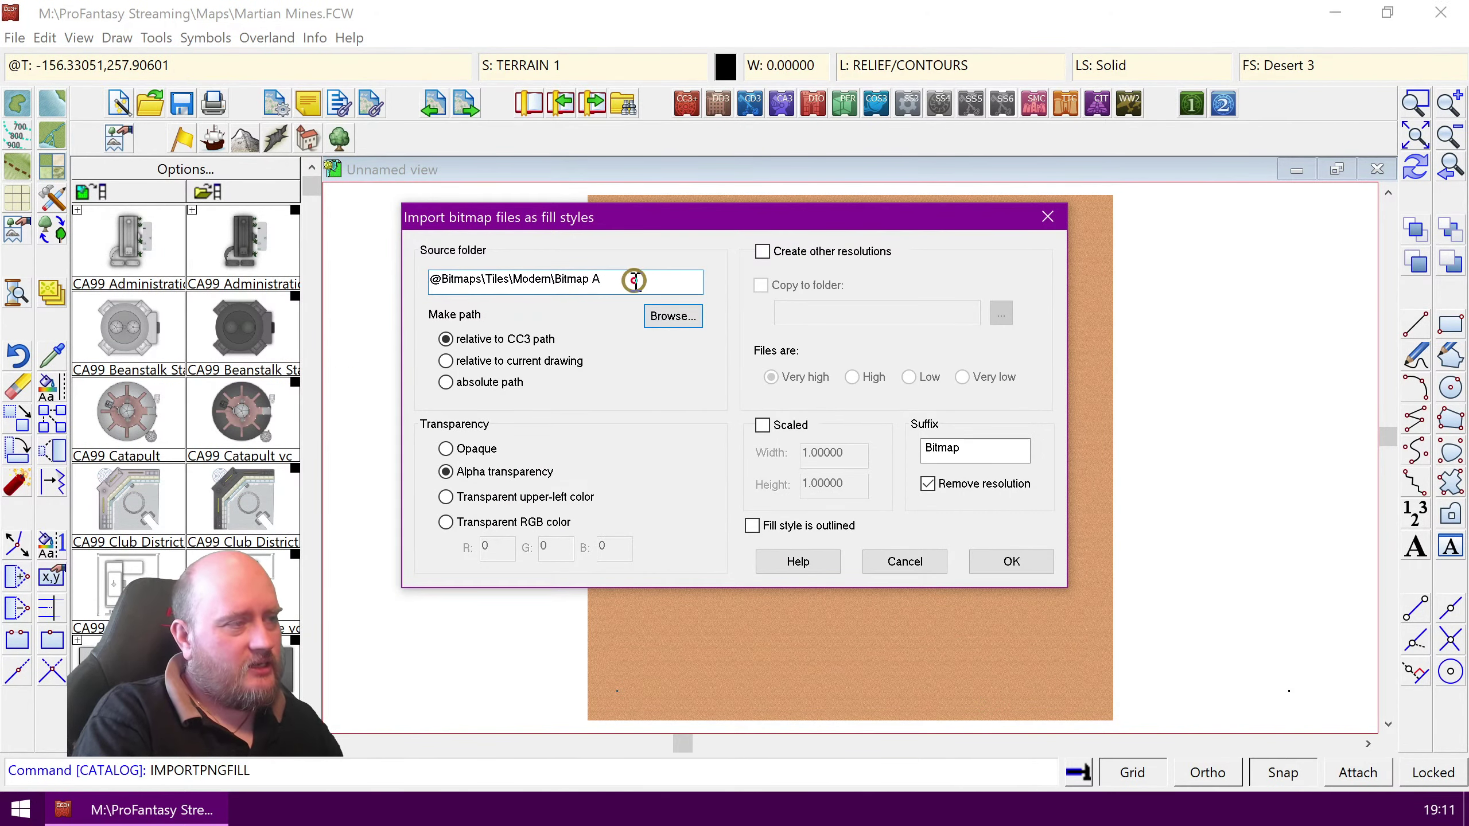
{"action": "left_click_drag", "start_coordinate": [634, 280], "coordinate": [451, 264]}
{"action": "left_click_drag", "start_coordinate": [636, 279], "coordinate": [420, 254]}
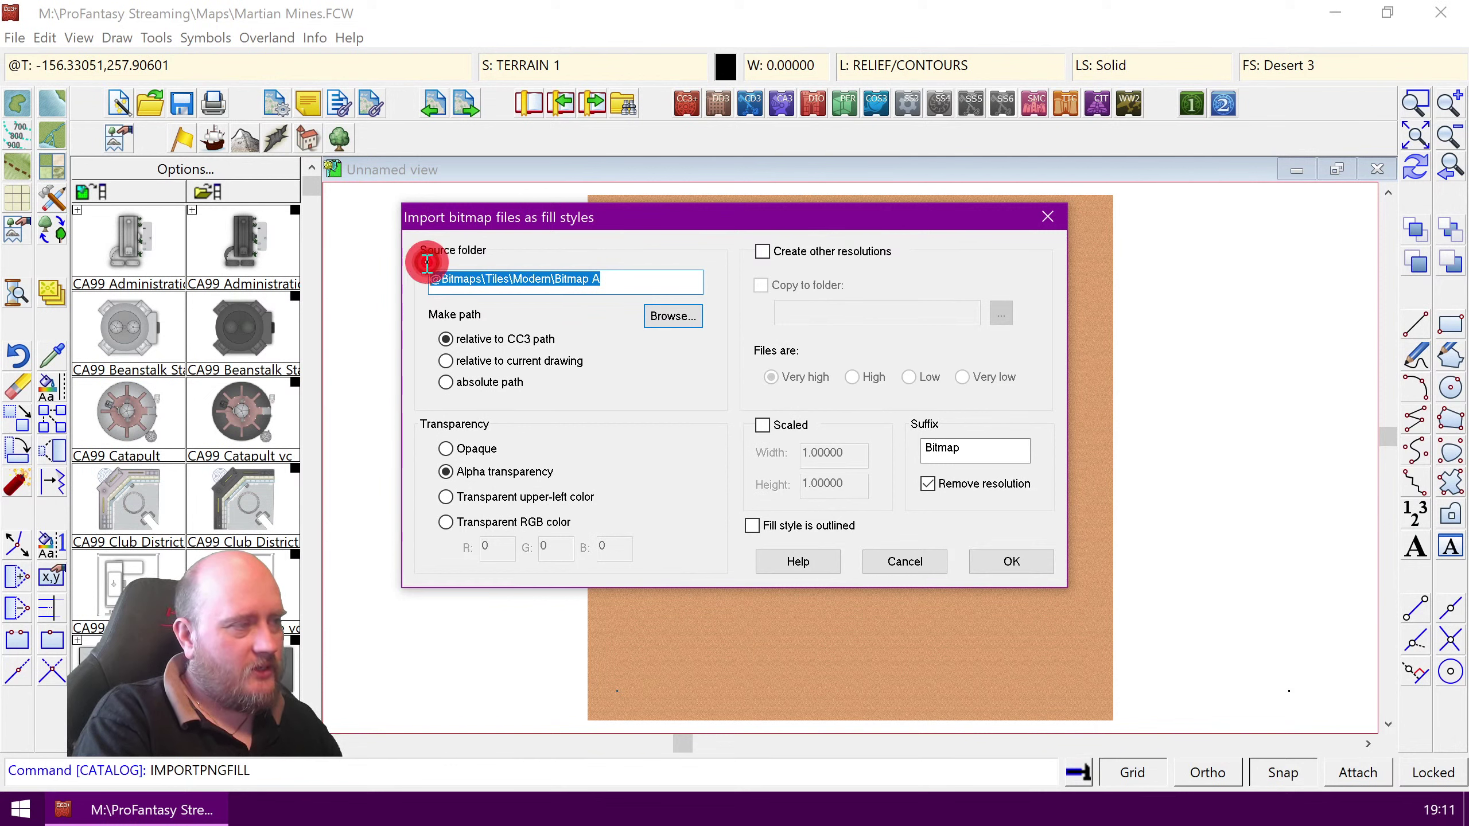
{"action": "left_click", "coordinate": [650, 279]}
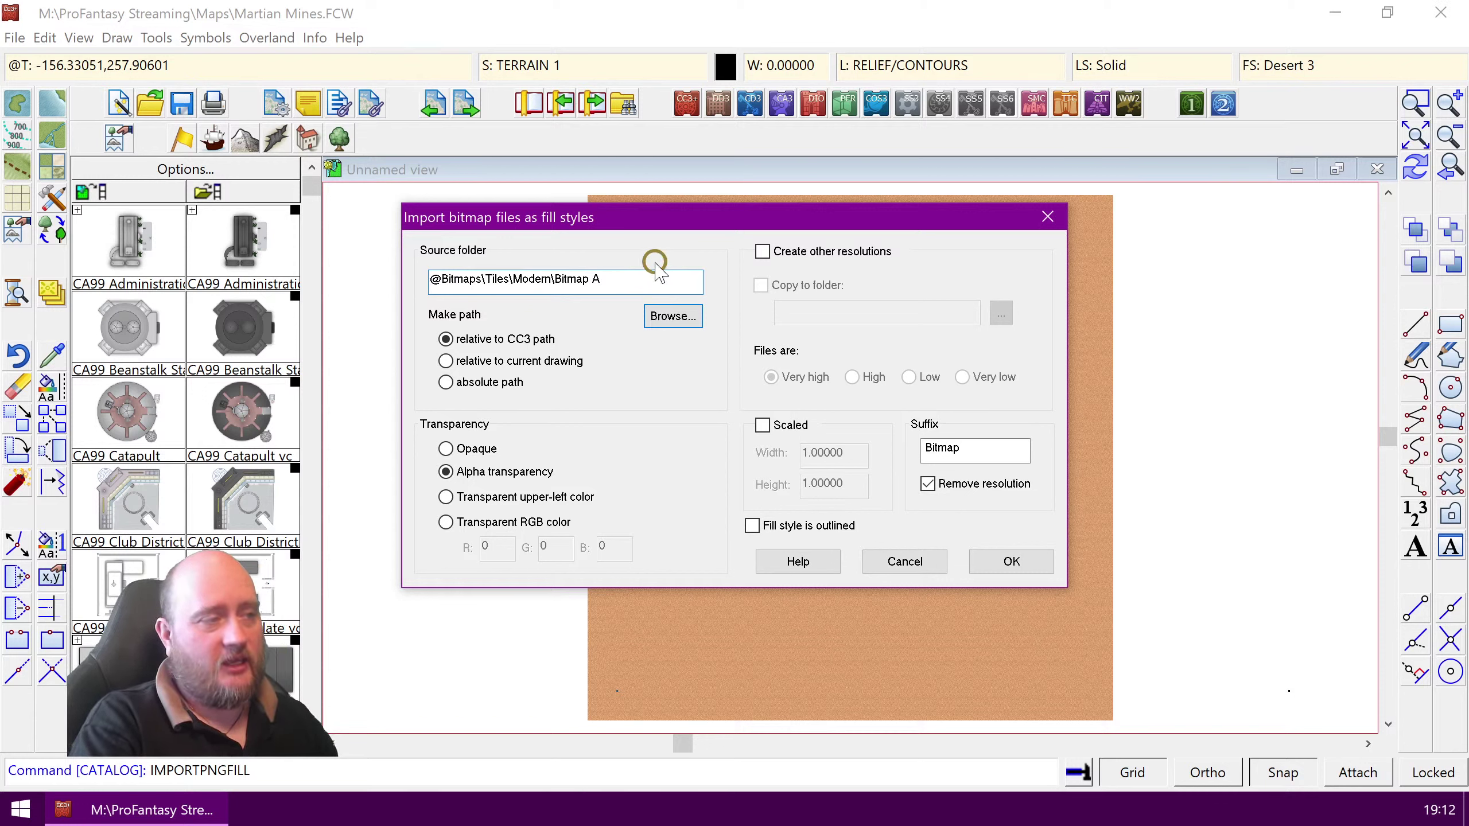
{"action": "left_click", "coordinate": [632, 282]}
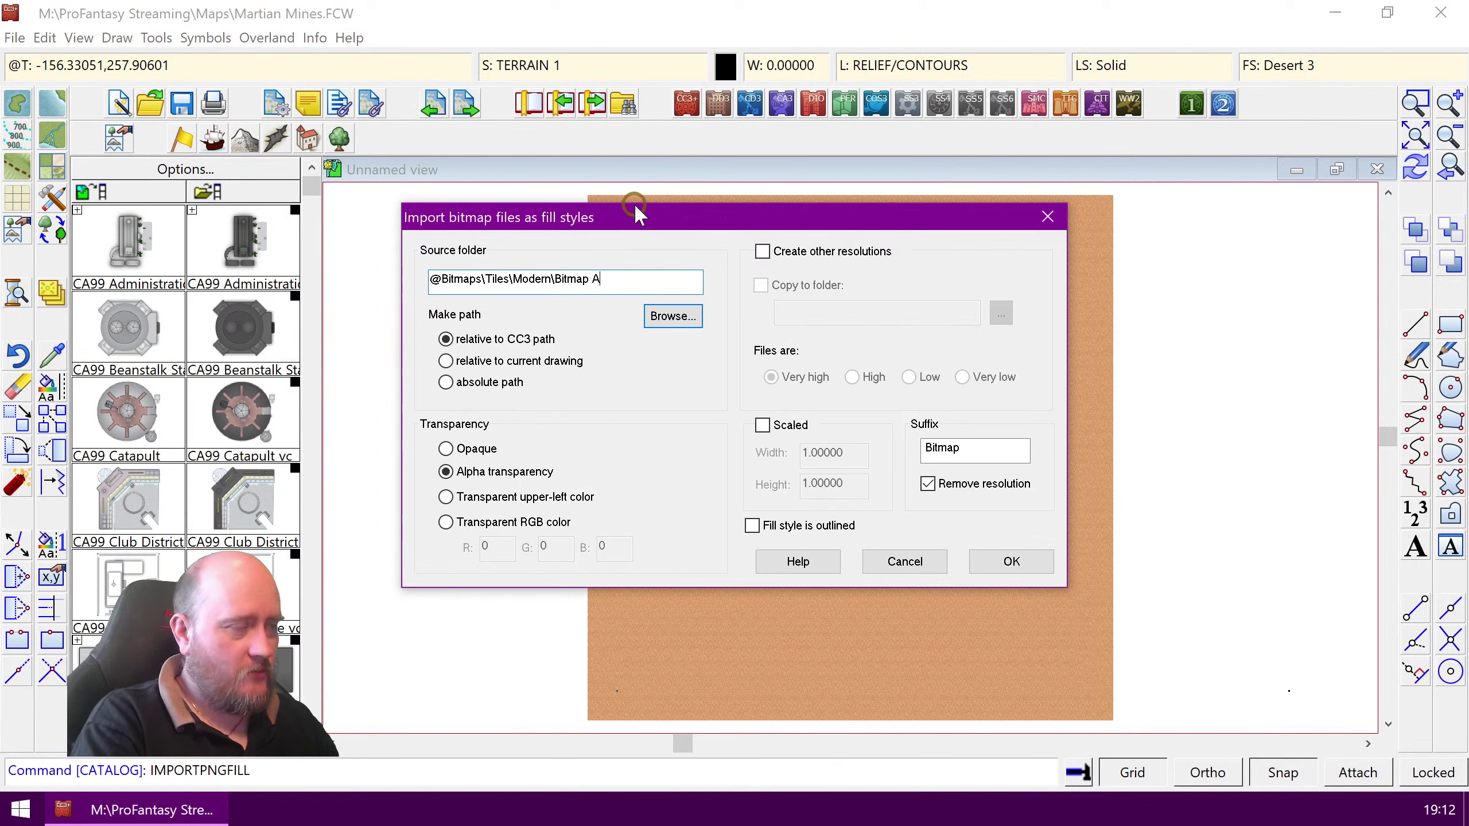
{"action": "left_click_drag", "start_coordinate": [606, 282], "coordinate": [428, 279]}
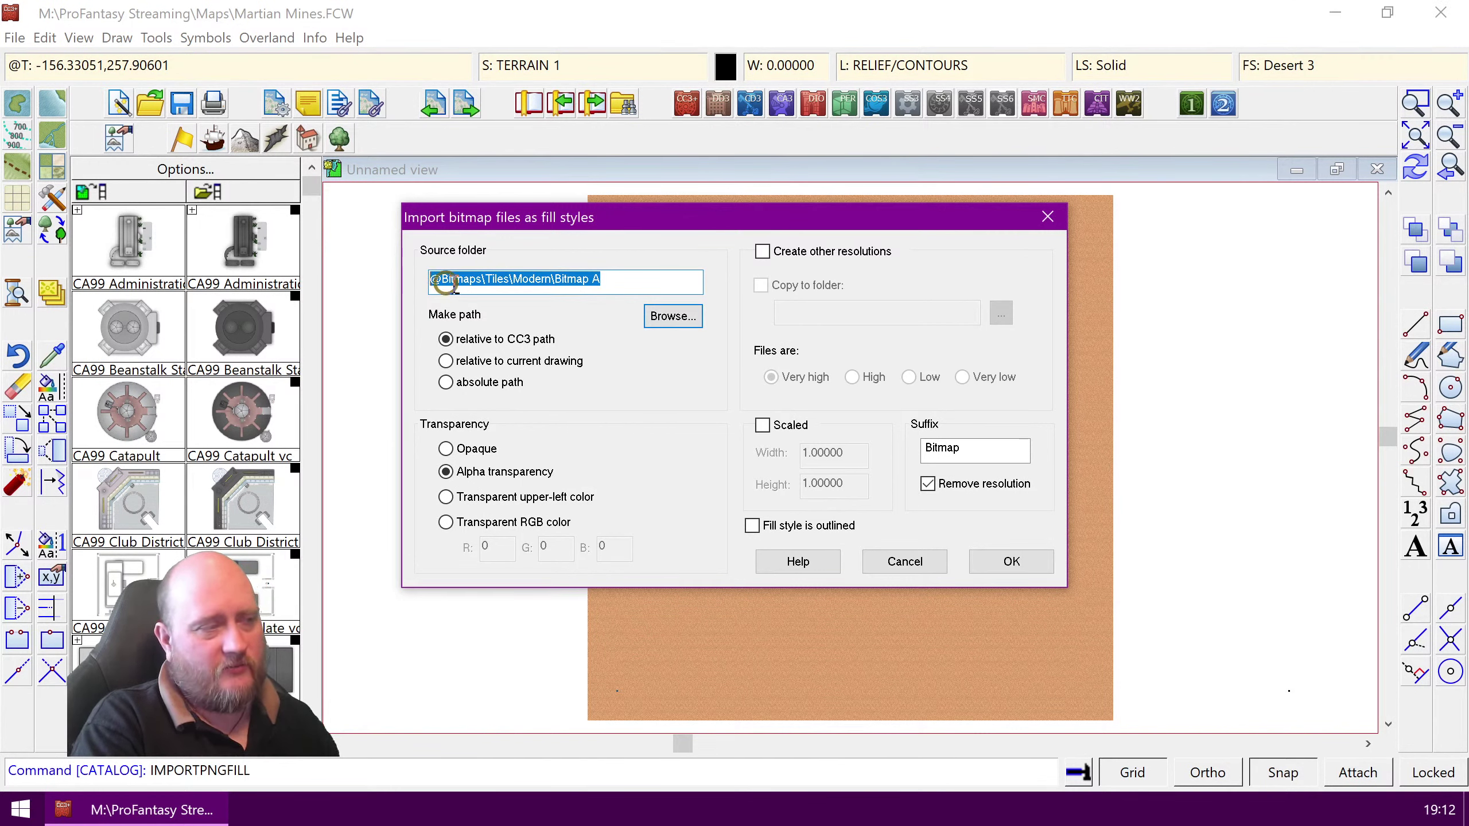
{"action": "left_click", "coordinate": [603, 280]}
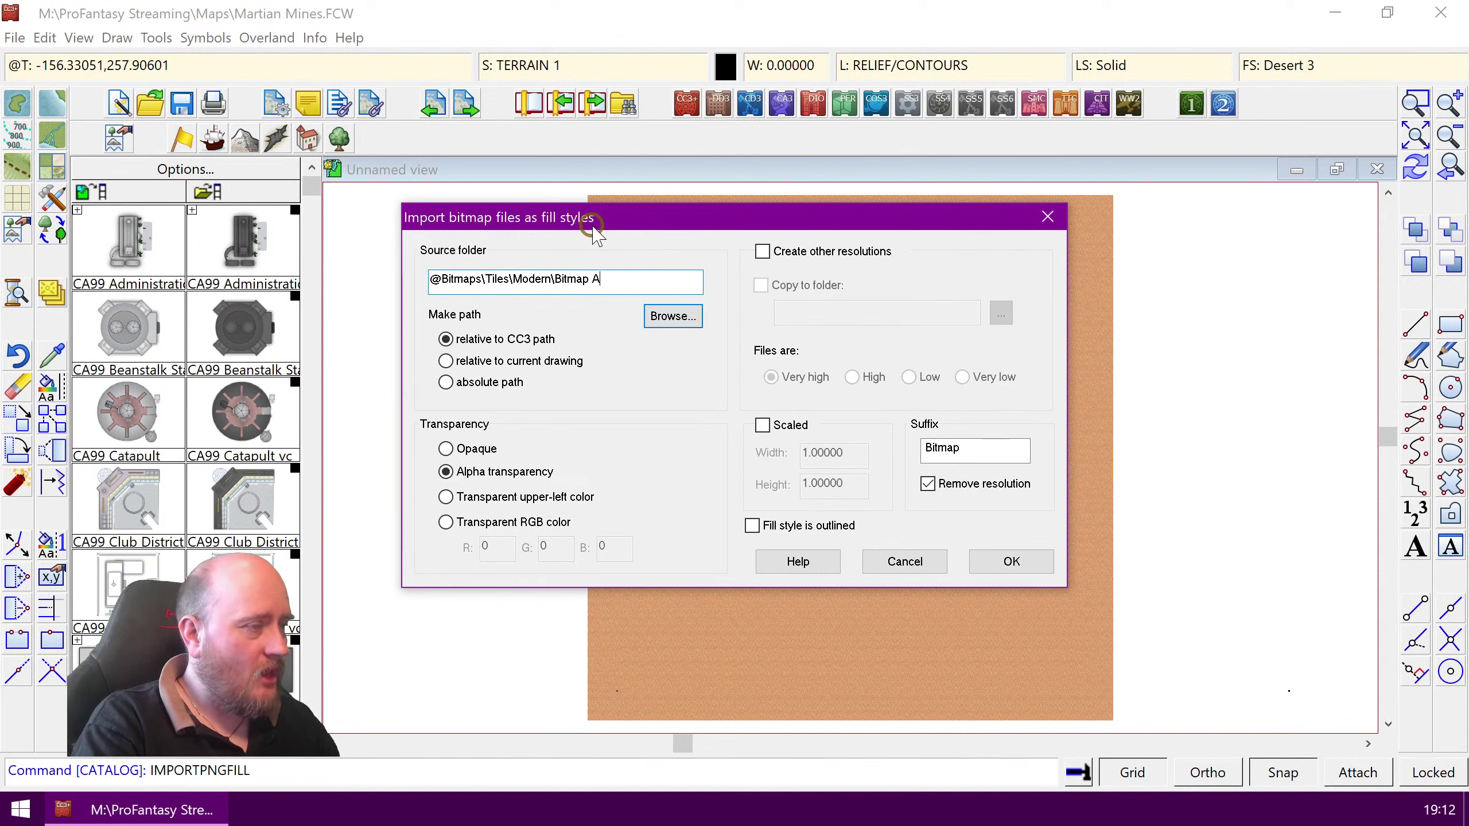
{"action": "mouse_move", "coordinate": [603, 278]}
{"action": "left_mouse_down"}
{"action": "mouse_move", "coordinate": [430, 279]}
{"action": "mouse_move", "coordinate": [610, 280]}
{"action": "left_mouse_up"}
{"action": "left_click", "coordinate": [481, 278]}
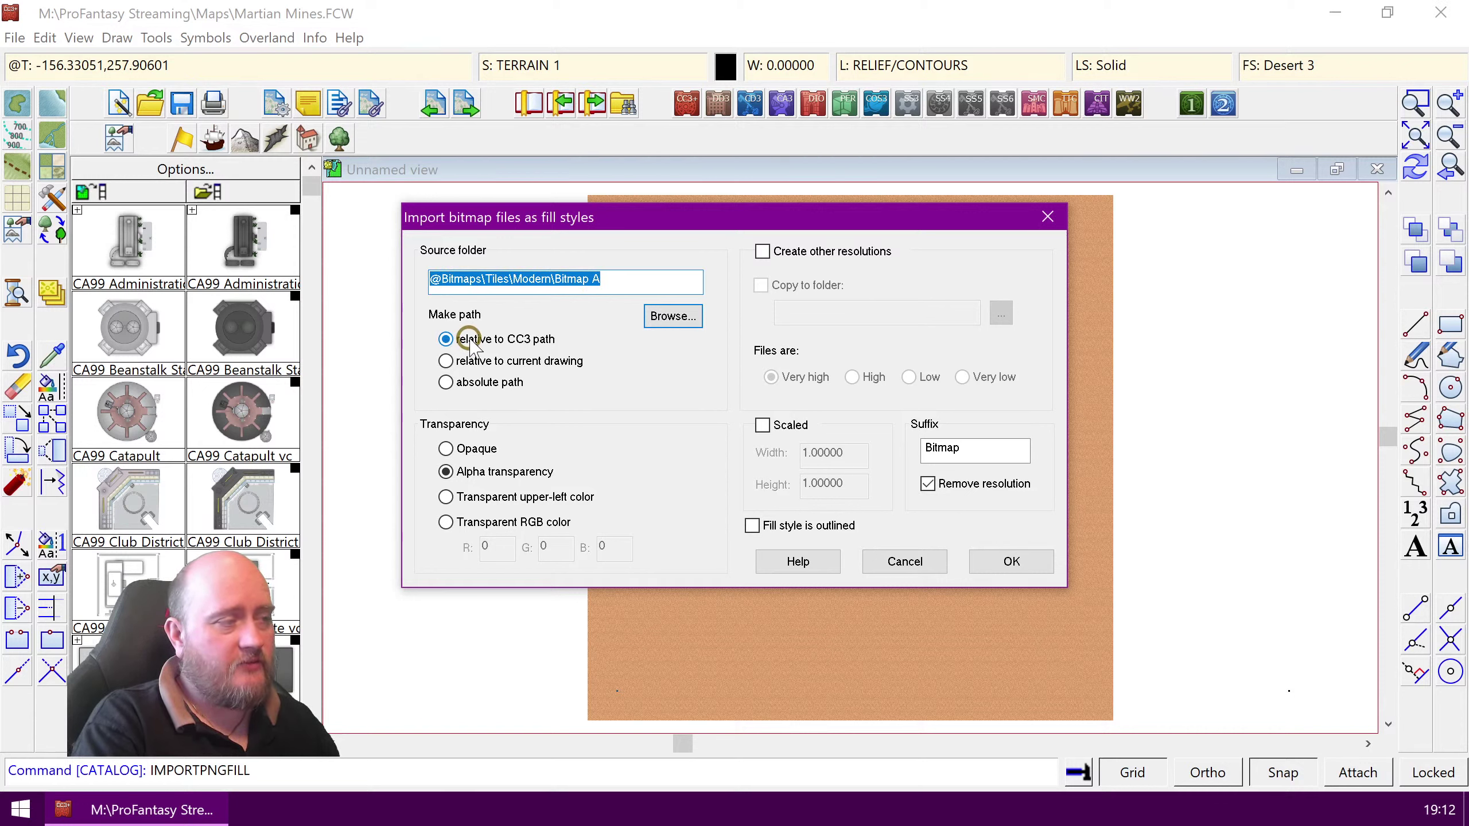
{"action": "left_click", "coordinate": [602, 286]}
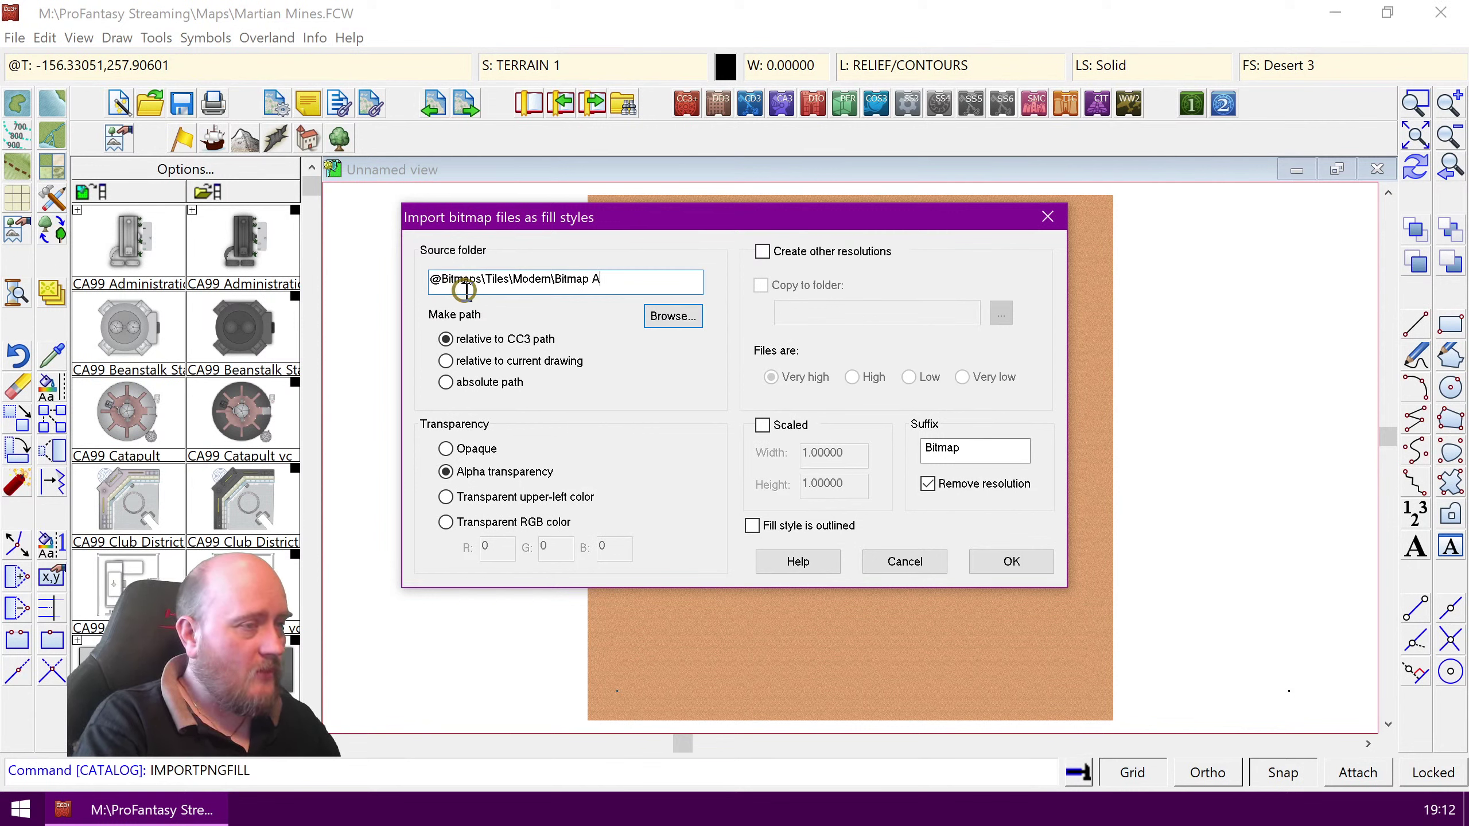
{"action": "left_click_drag", "start_coordinate": [607, 285], "coordinate": [426, 288]}
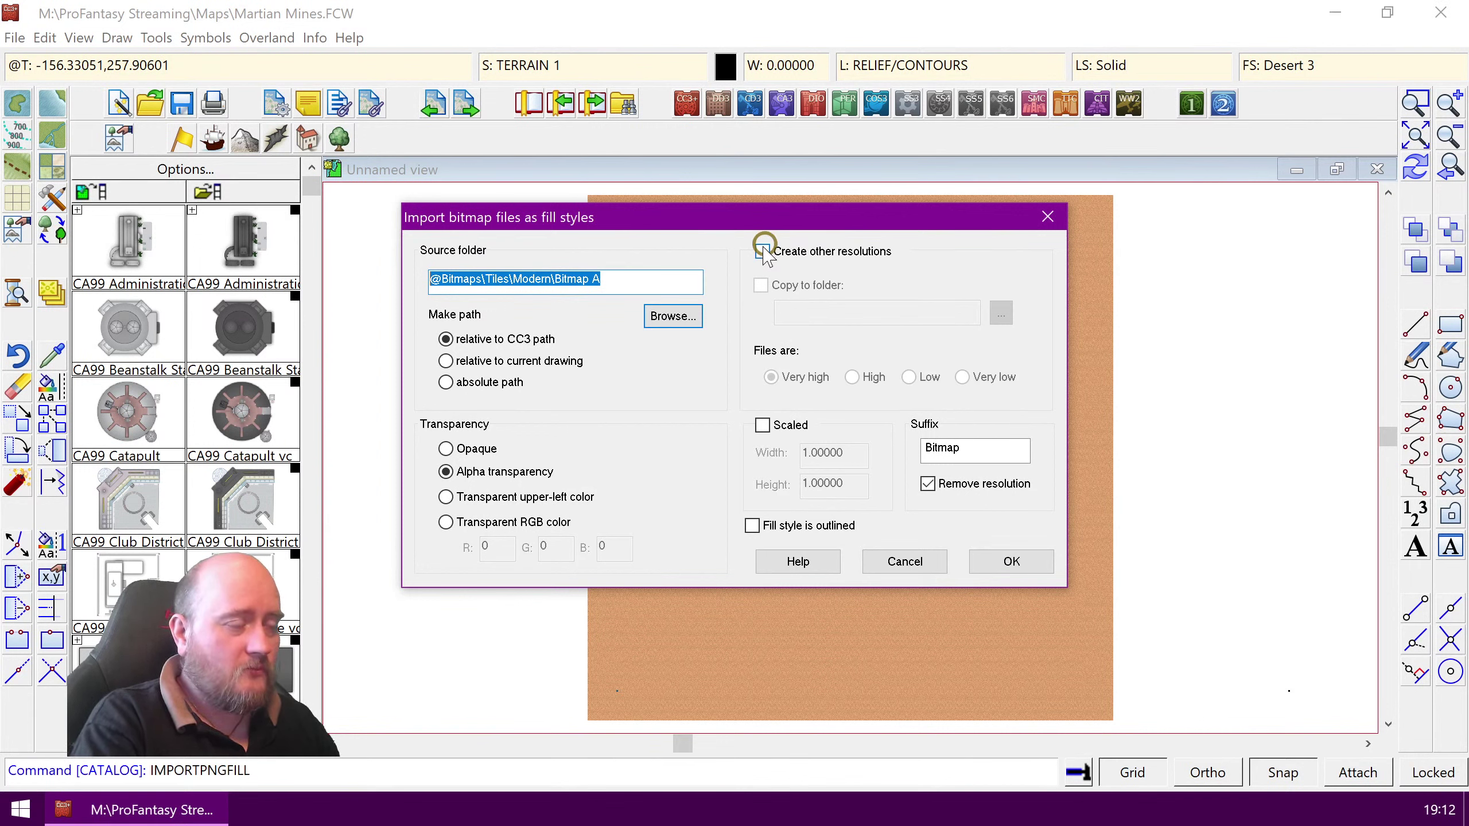
{"action": "left_click", "coordinate": [677, 279]}
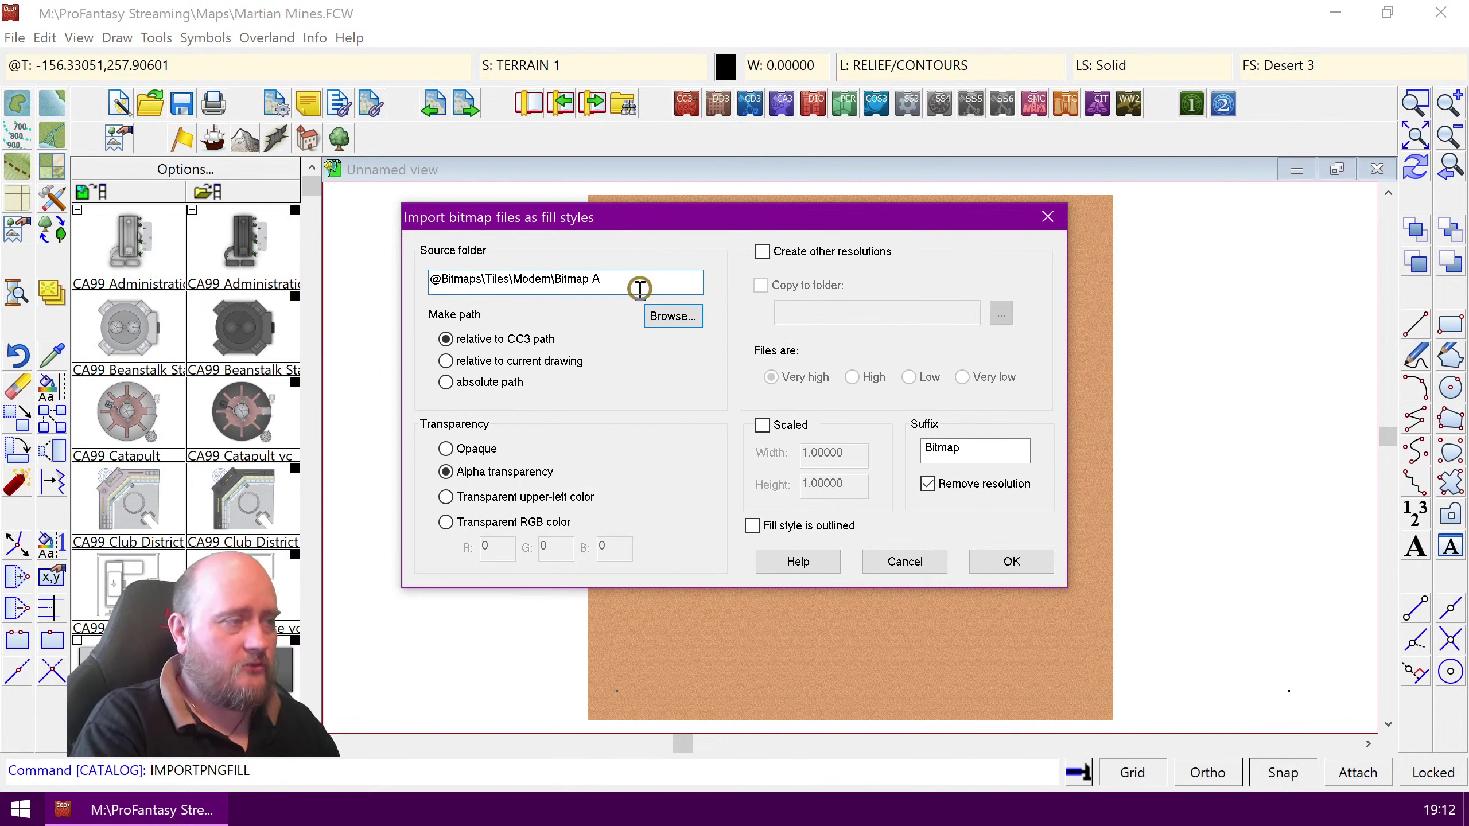
{"action": "left_click_drag", "start_coordinate": [634, 279], "coordinate": [413, 279]}
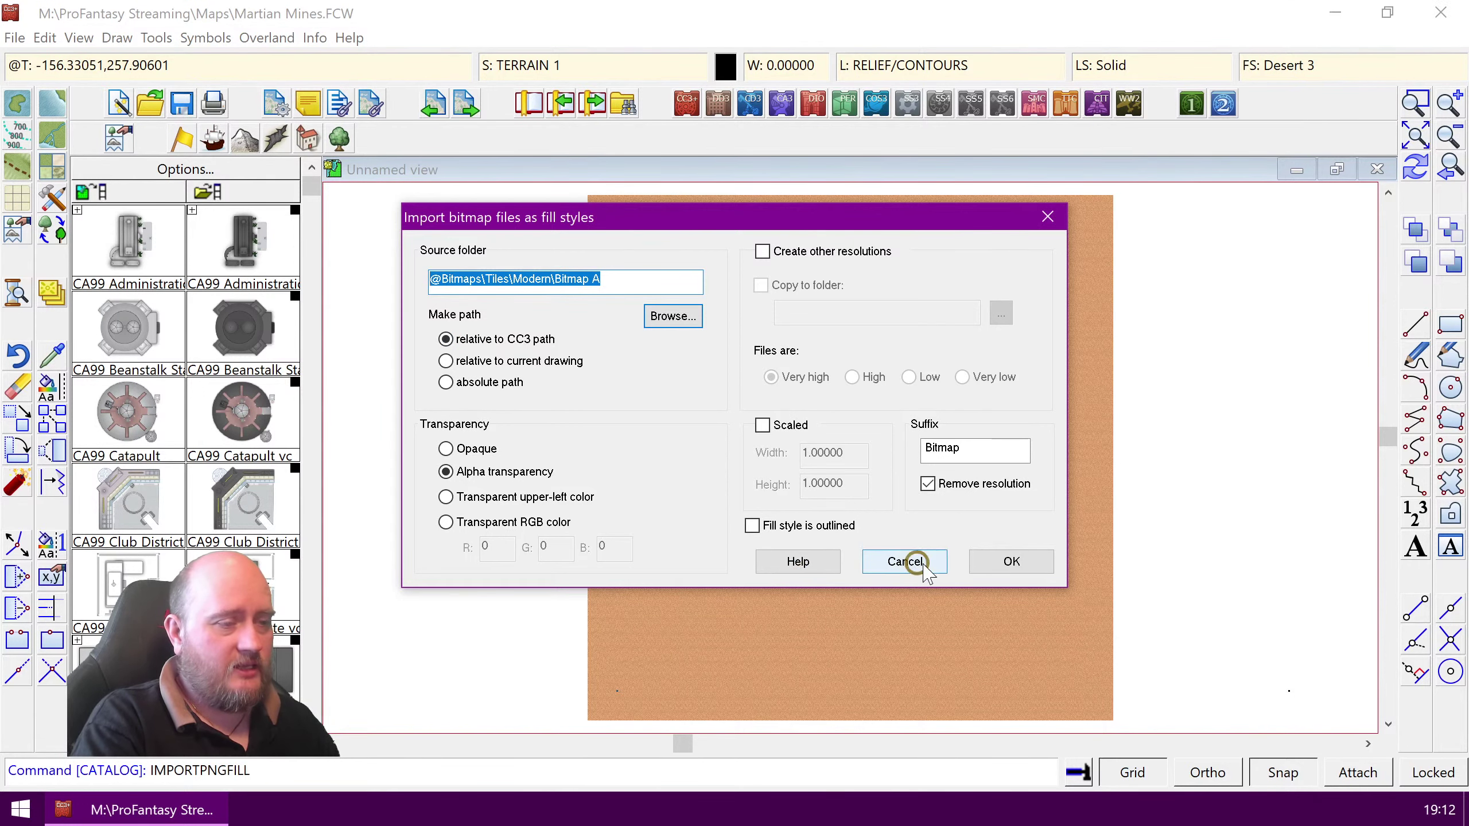
{"action": "left_click", "coordinate": [1004, 562]}
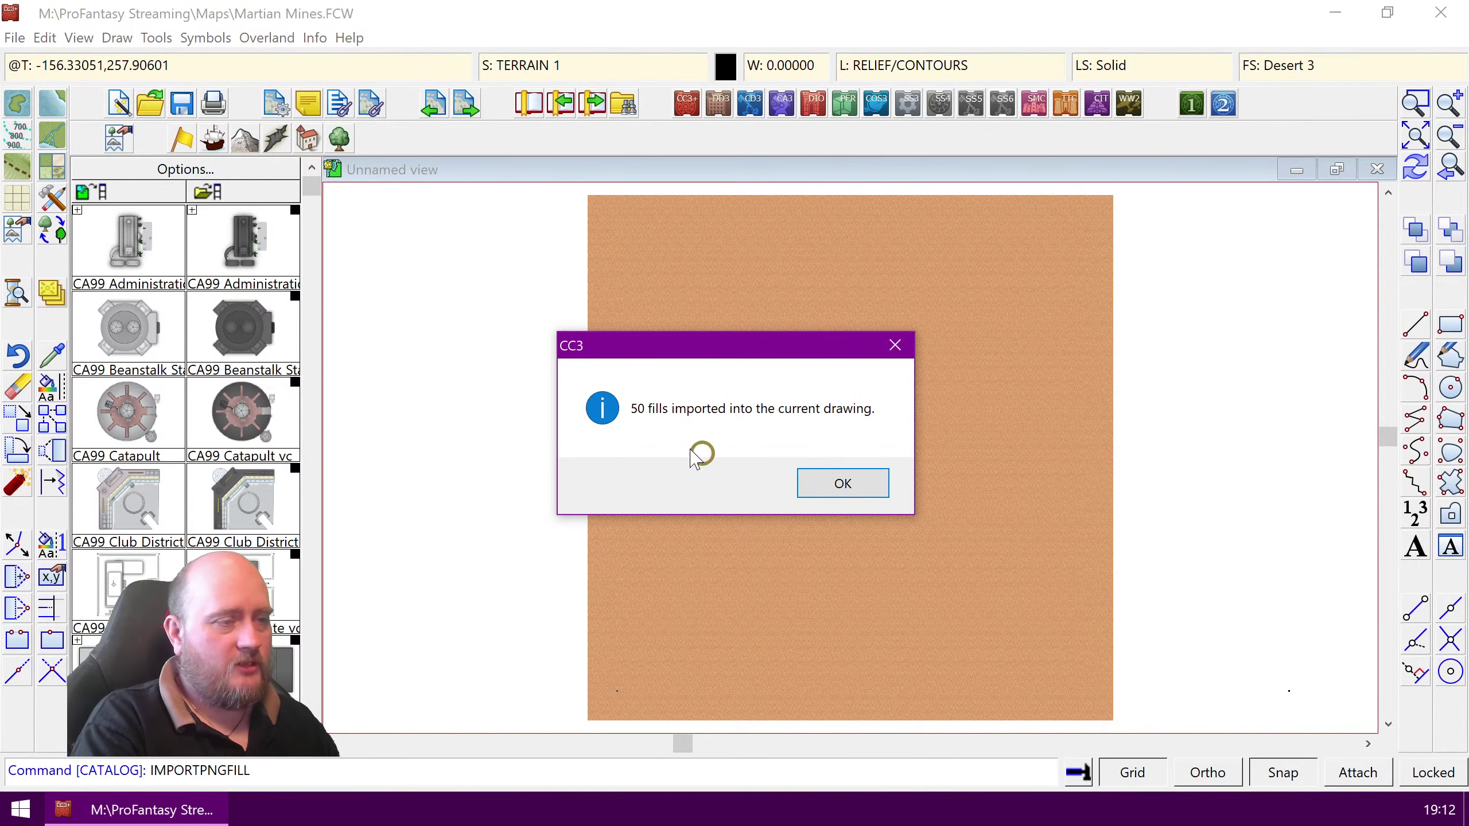
{"action": "left_click", "coordinate": [843, 483]}
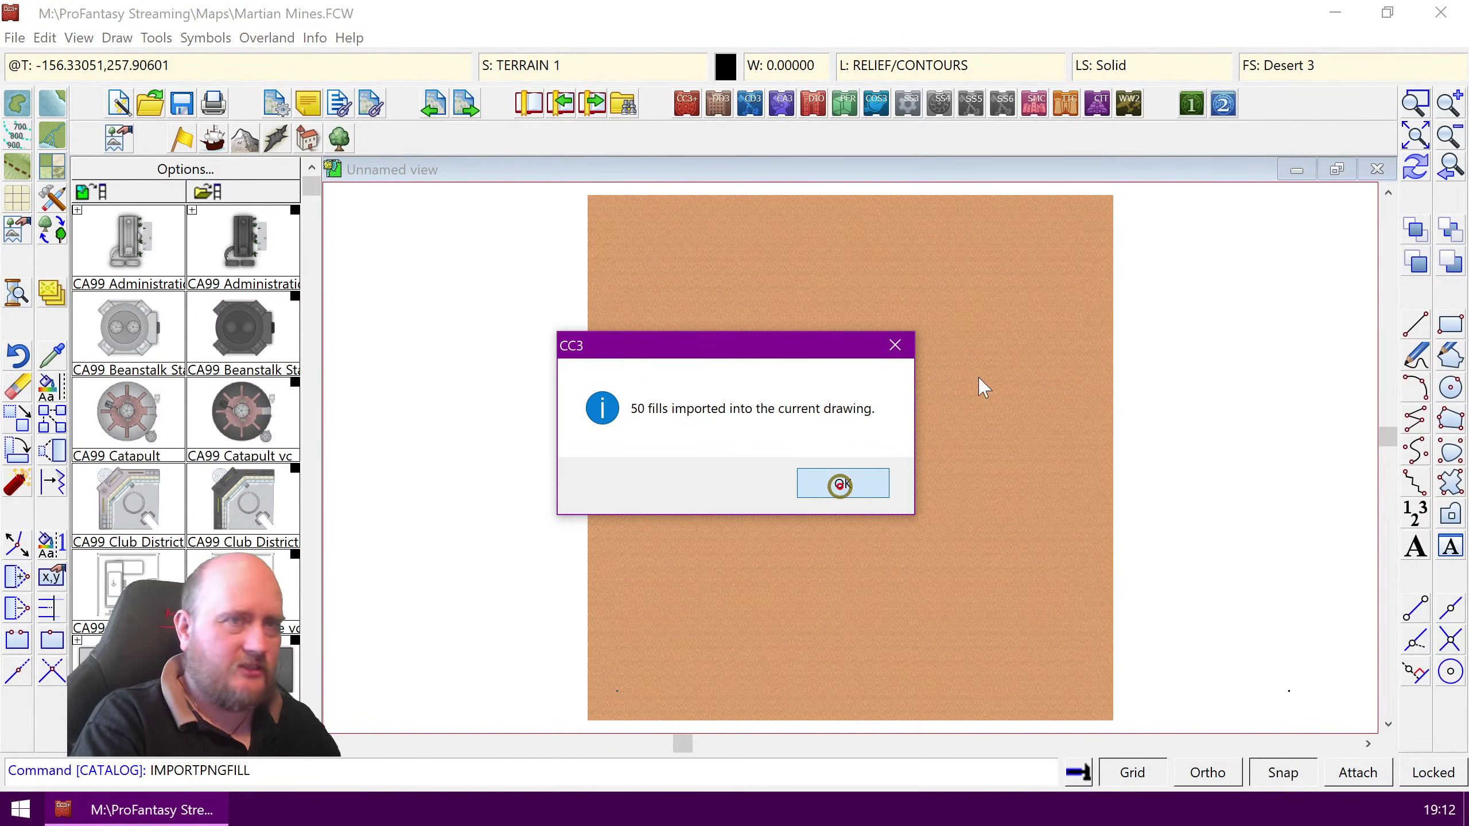
Step: Choose the imported Metal Rusty Bitmap as the current fill style in the fill style properties
{"action": "left_click", "coordinate": [1310, 66]}
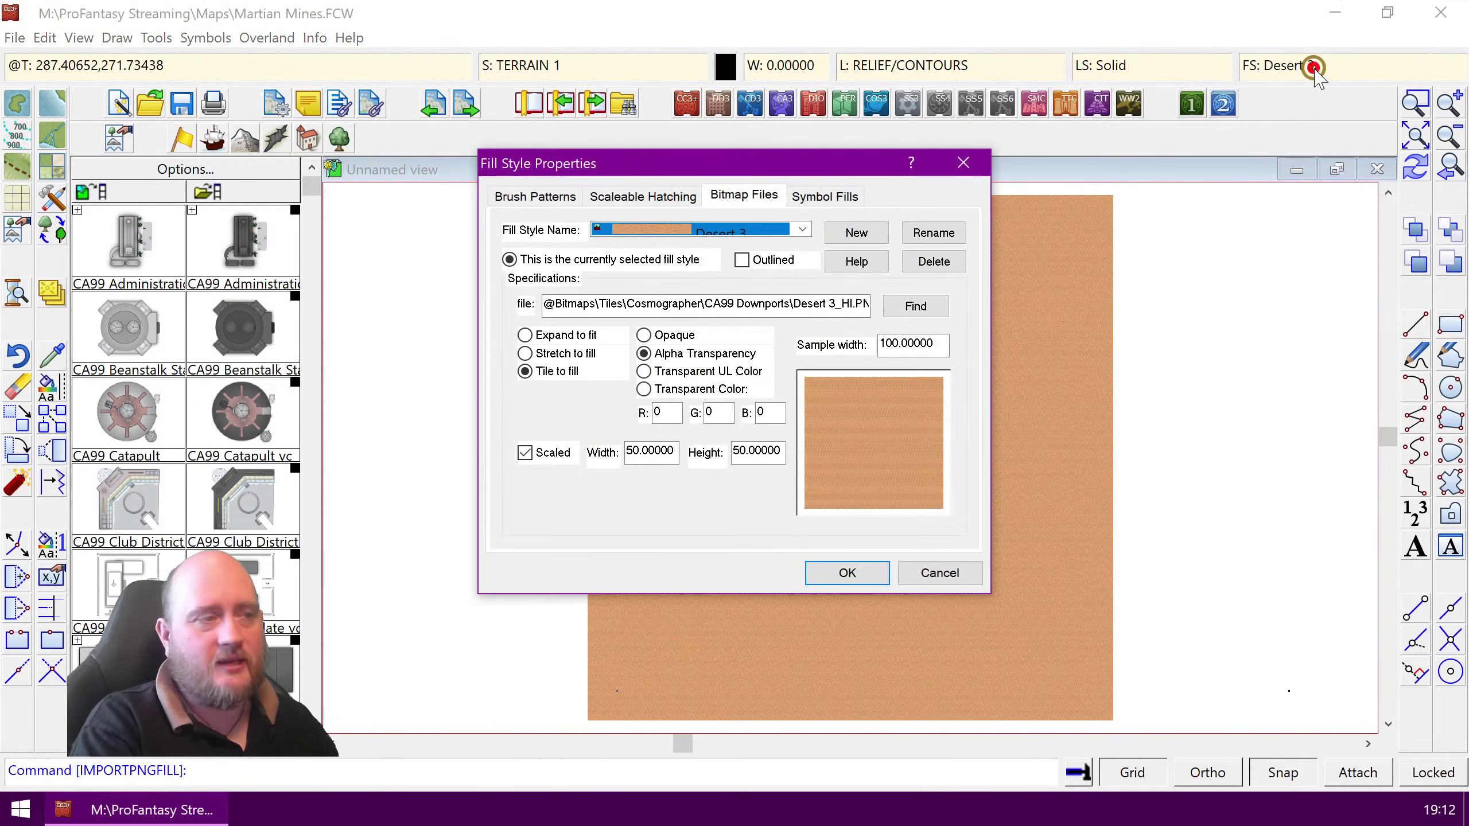
{"action": "left_click", "coordinate": [802, 229]}
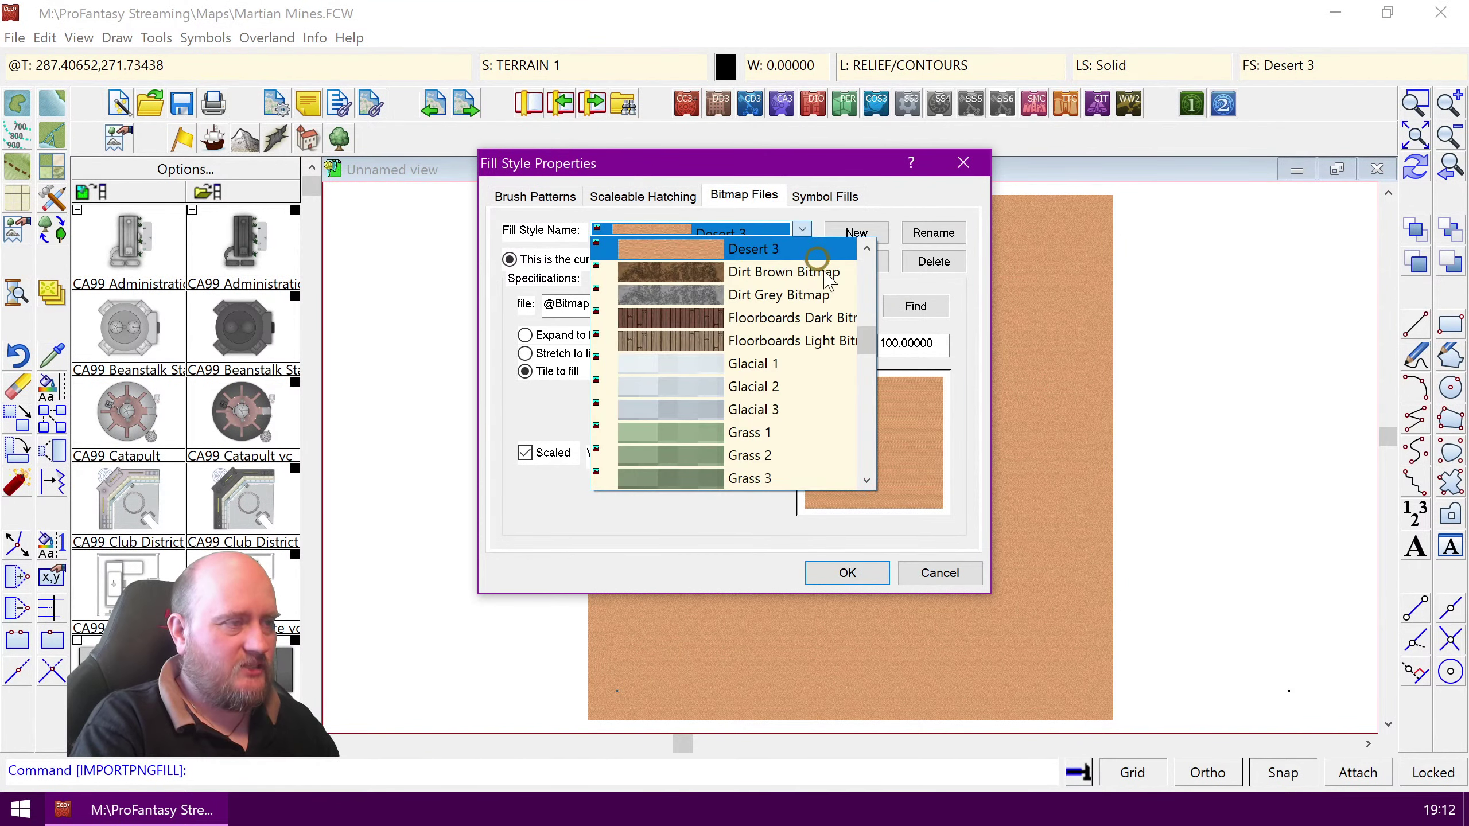
{"action": "left_click_drag", "start_coordinate": [873, 343], "coordinate": [869, 384]}
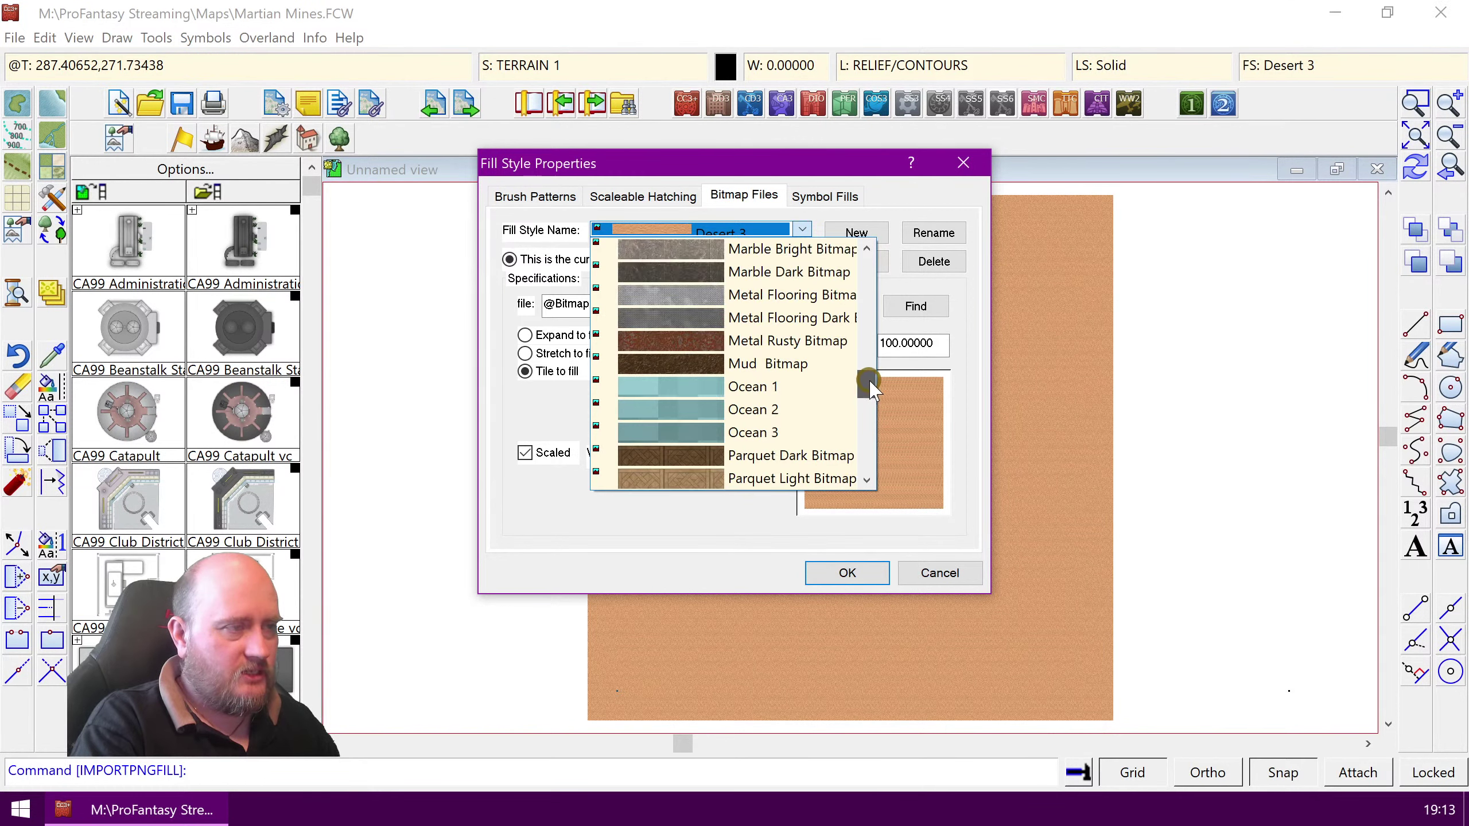
{"action": "left_click", "coordinate": [769, 344]}
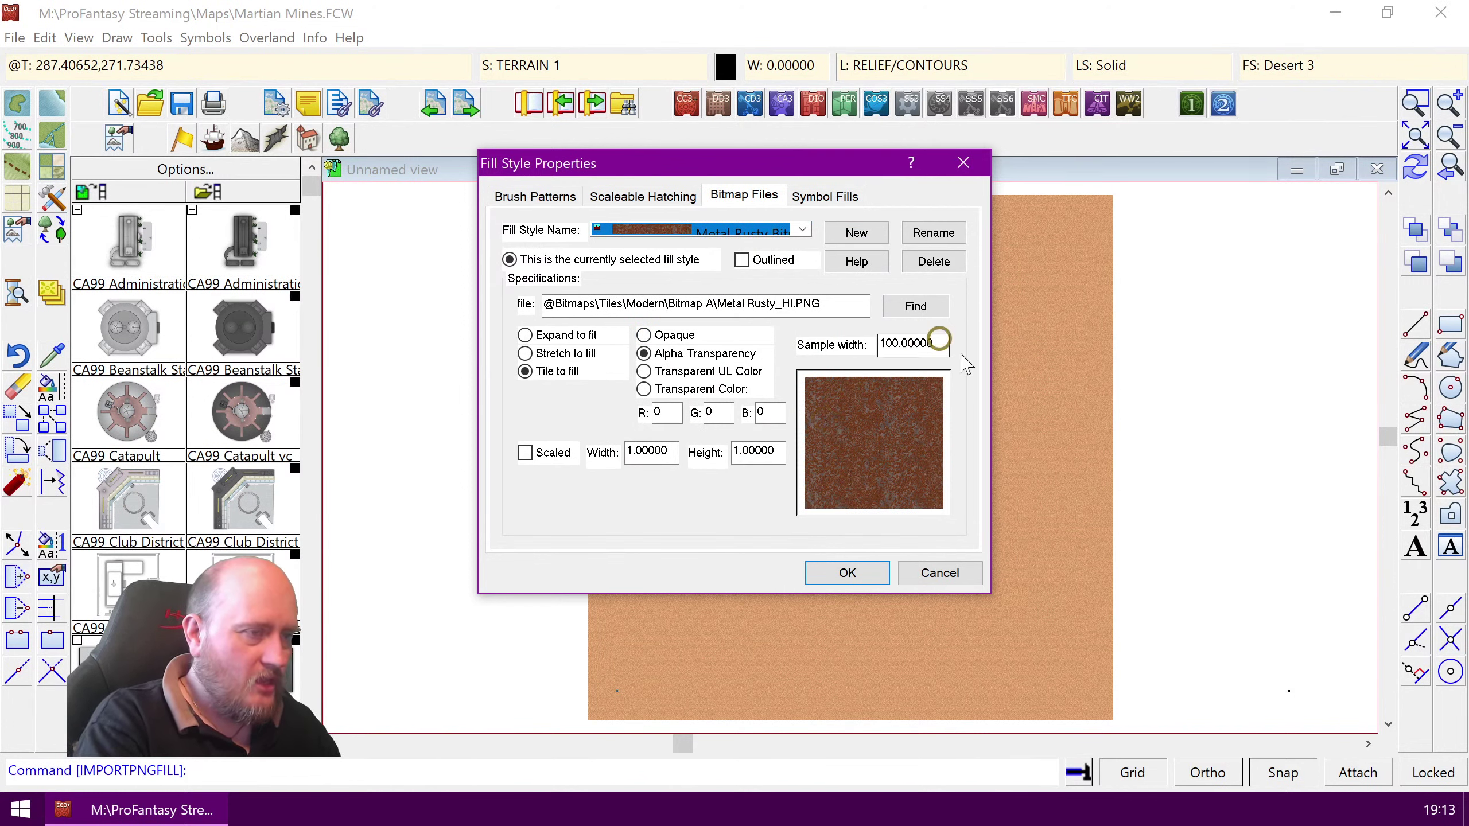
{"action": "left_click_drag", "start_coordinate": [761, 168], "coordinate": [851, 95]}
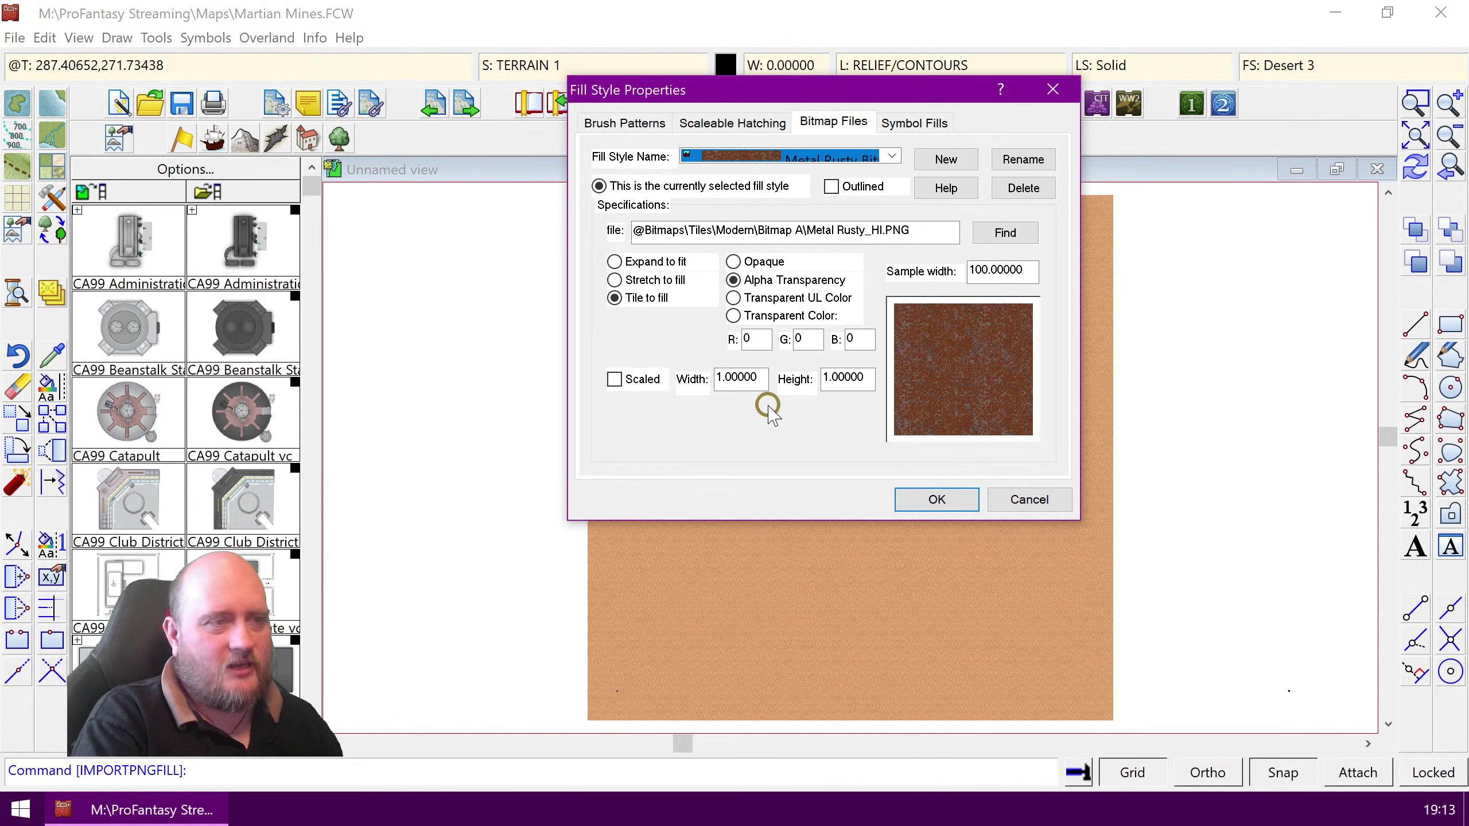
Step: Turn on scaling for the Metal Rusty Bitmap fill at width and height 1 and accept the fill style properties
{"action": "left_click", "coordinate": [614, 379]}
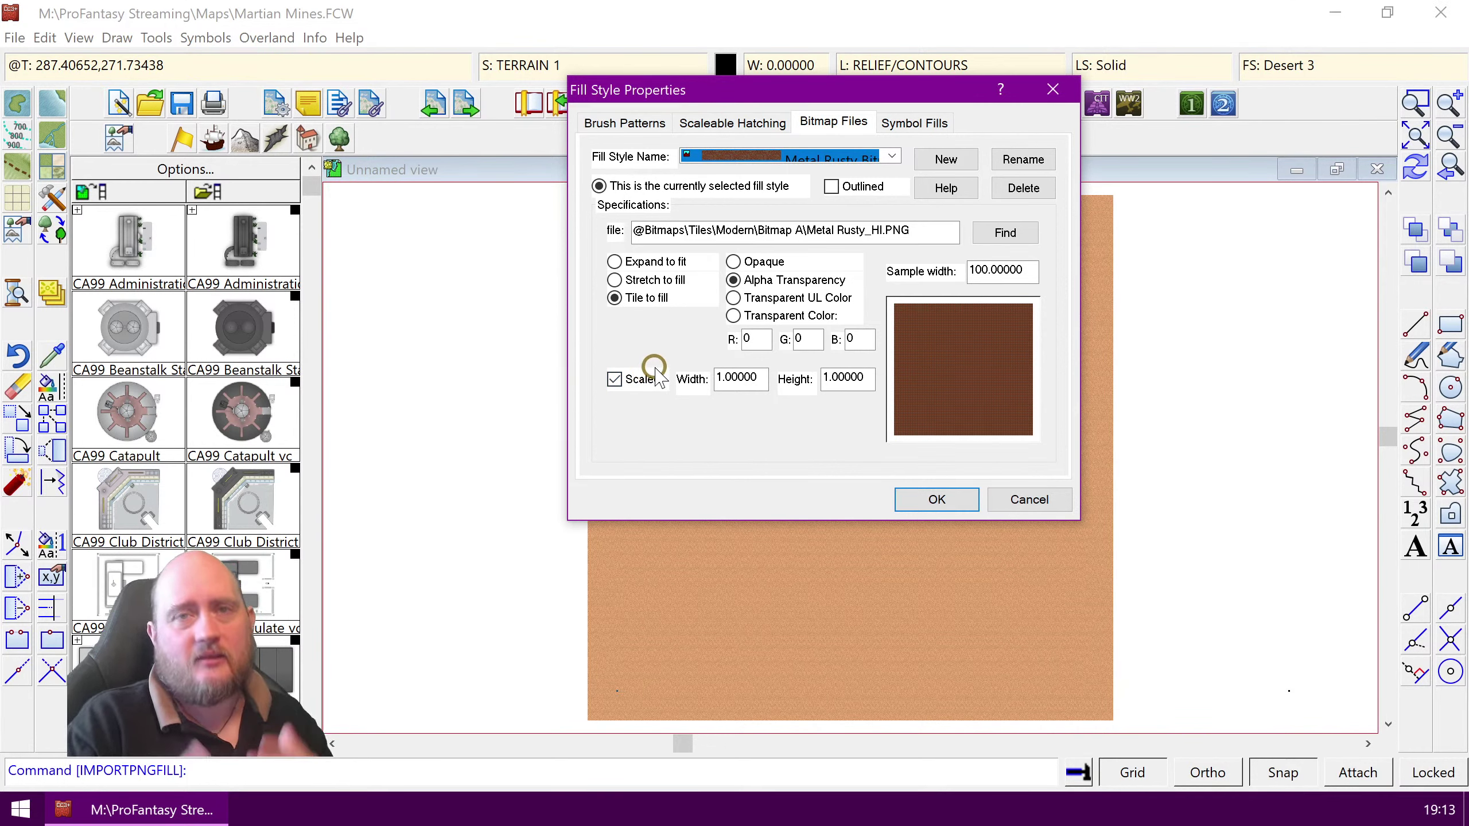
{"action": "left_click", "coordinate": [636, 379]}
{"action": "left_click", "coordinate": [637, 379]}
{"action": "left_click", "coordinate": [636, 379]}
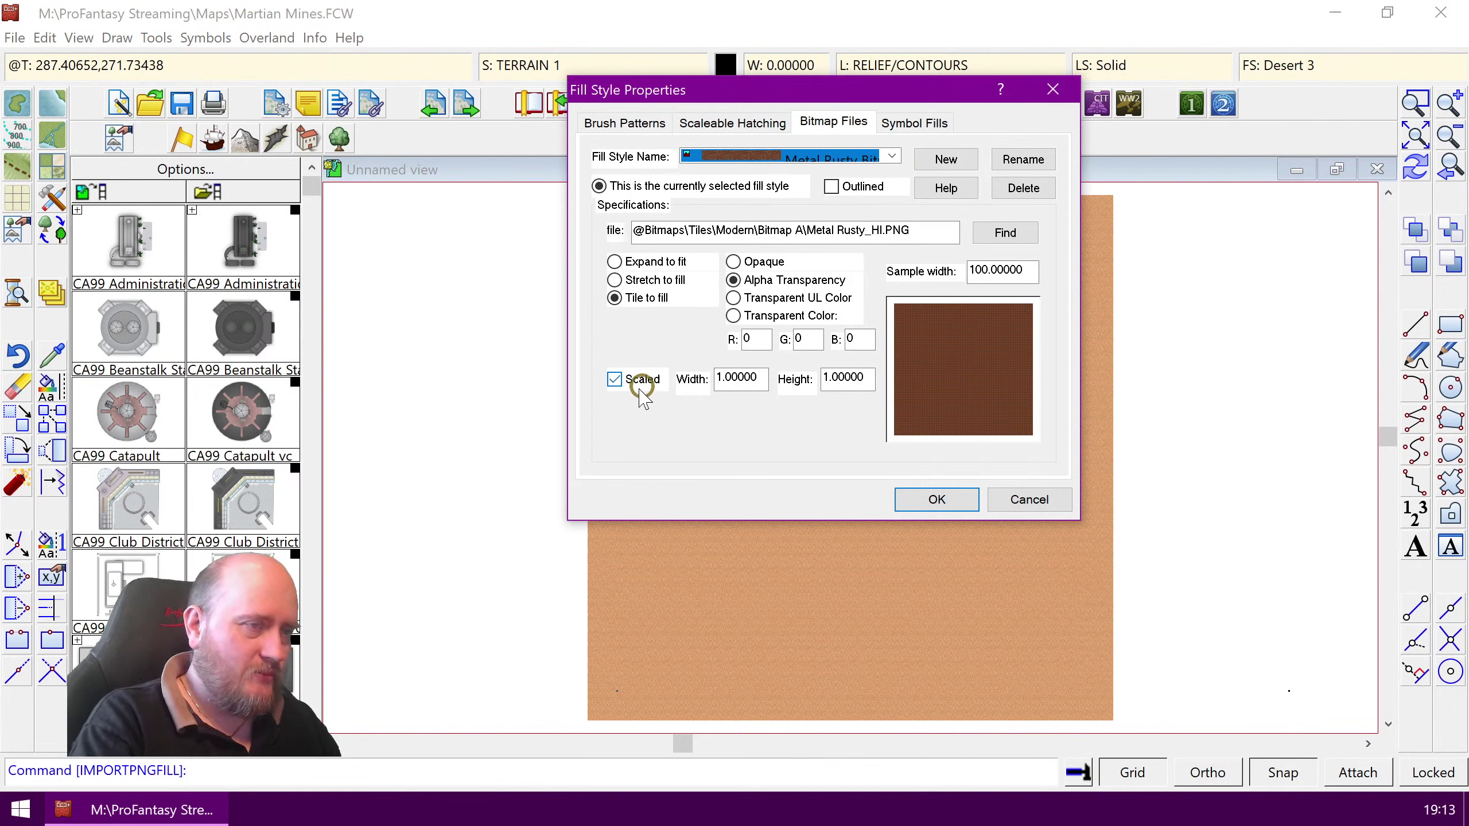
{"action": "left_click", "coordinate": [622, 380]}
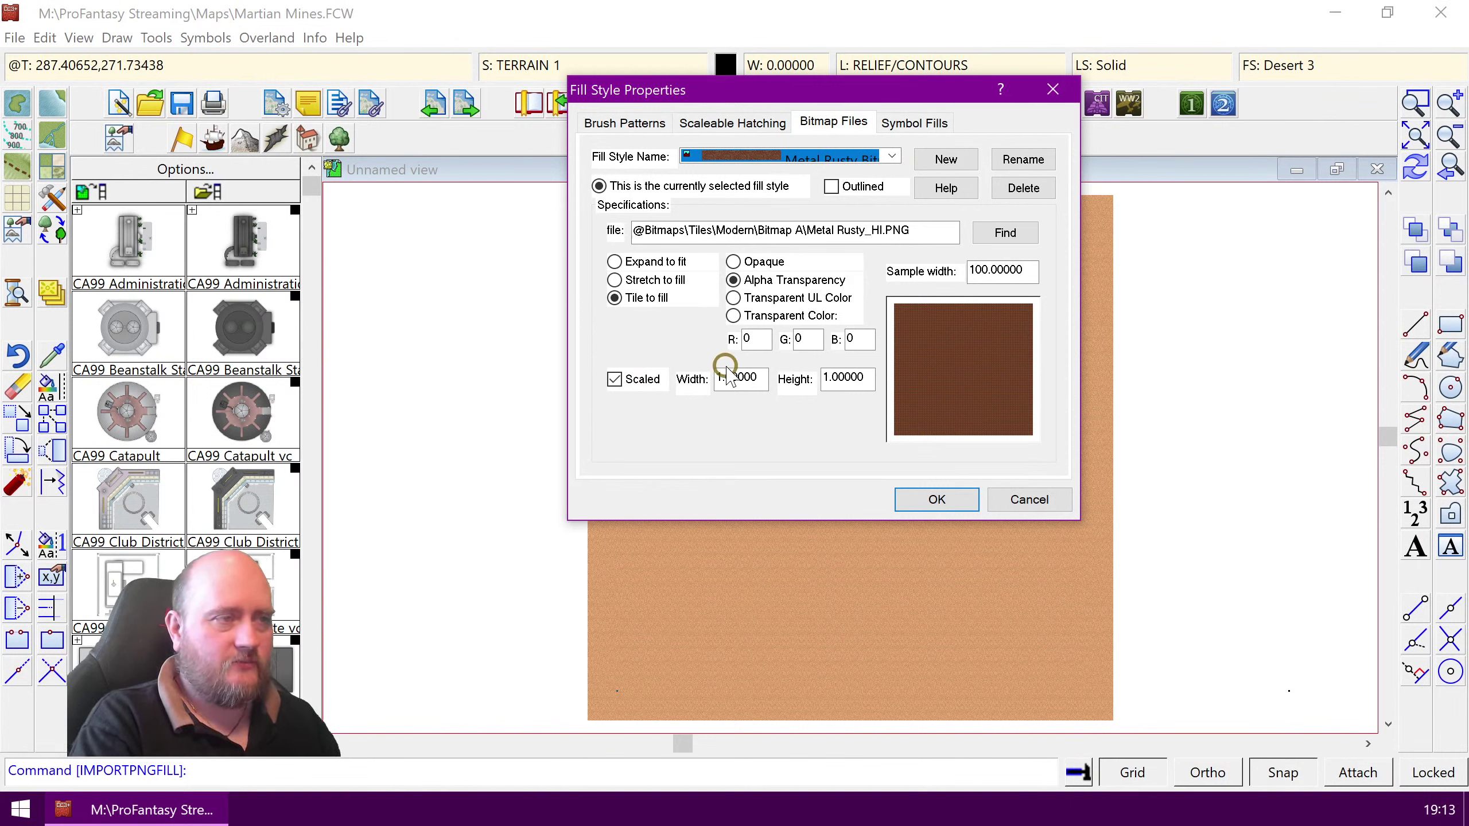
{"action": "left_click", "coordinate": [936, 497]}
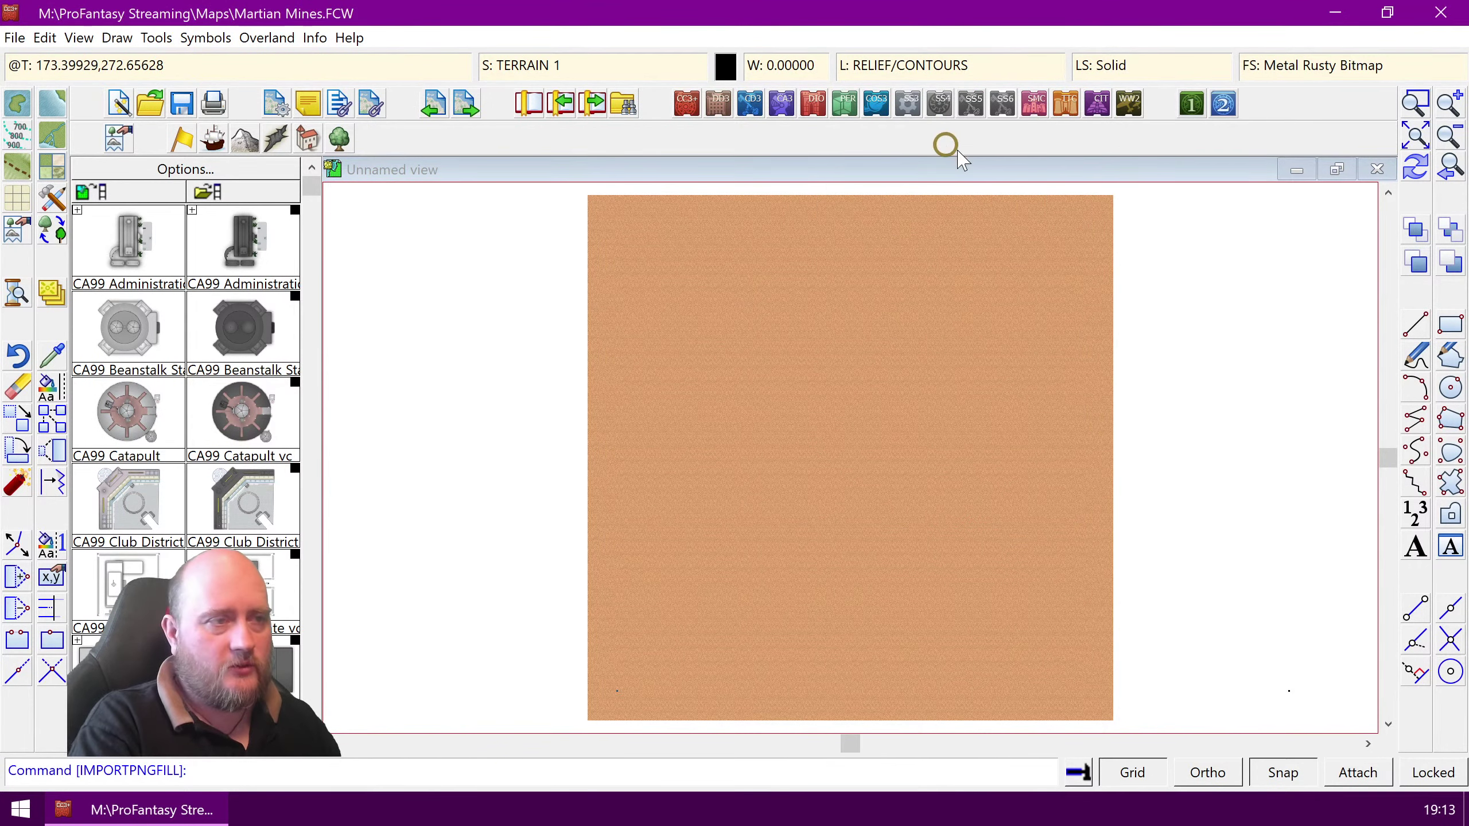
Step: Add a new drawing sheet named RAIL TRACKS
{"action": "left_click", "coordinate": [517, 65]}
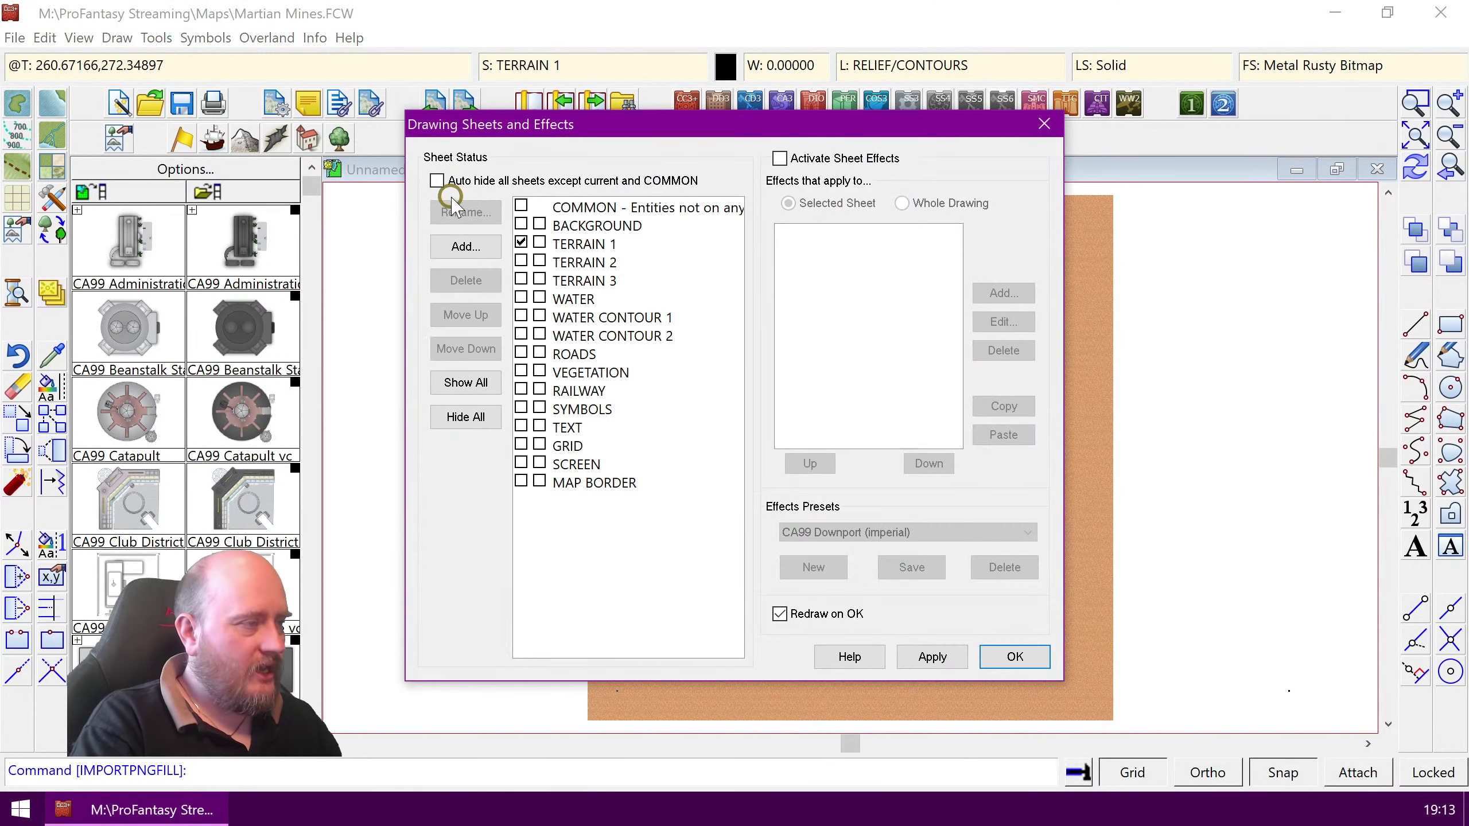
{"action": "left_click", "coordinate": [459, 247]}
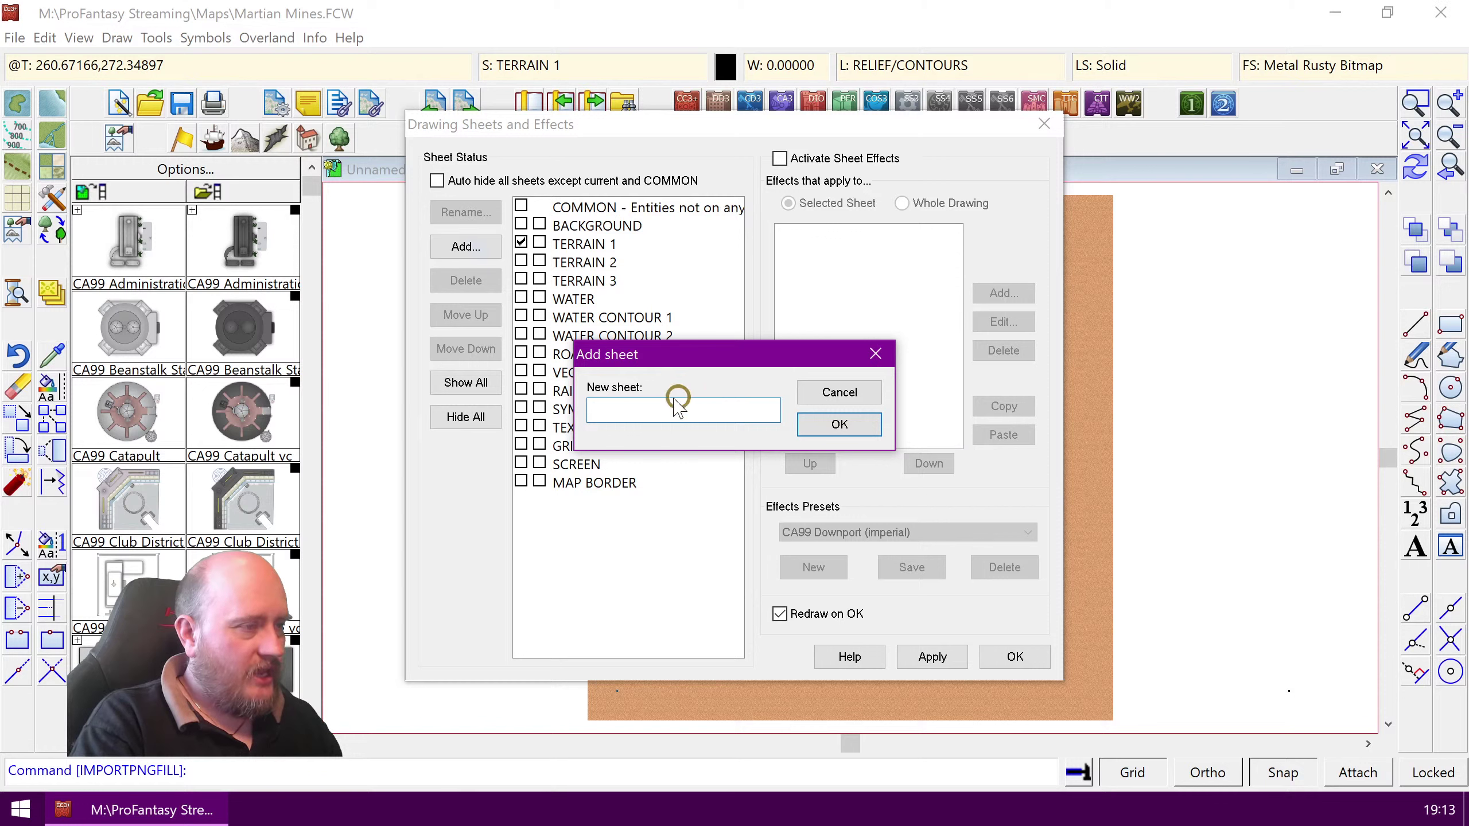
{"action": "left_click", "coordinate": [651, 405]}
{"action": "type", "text": "RAIL "}
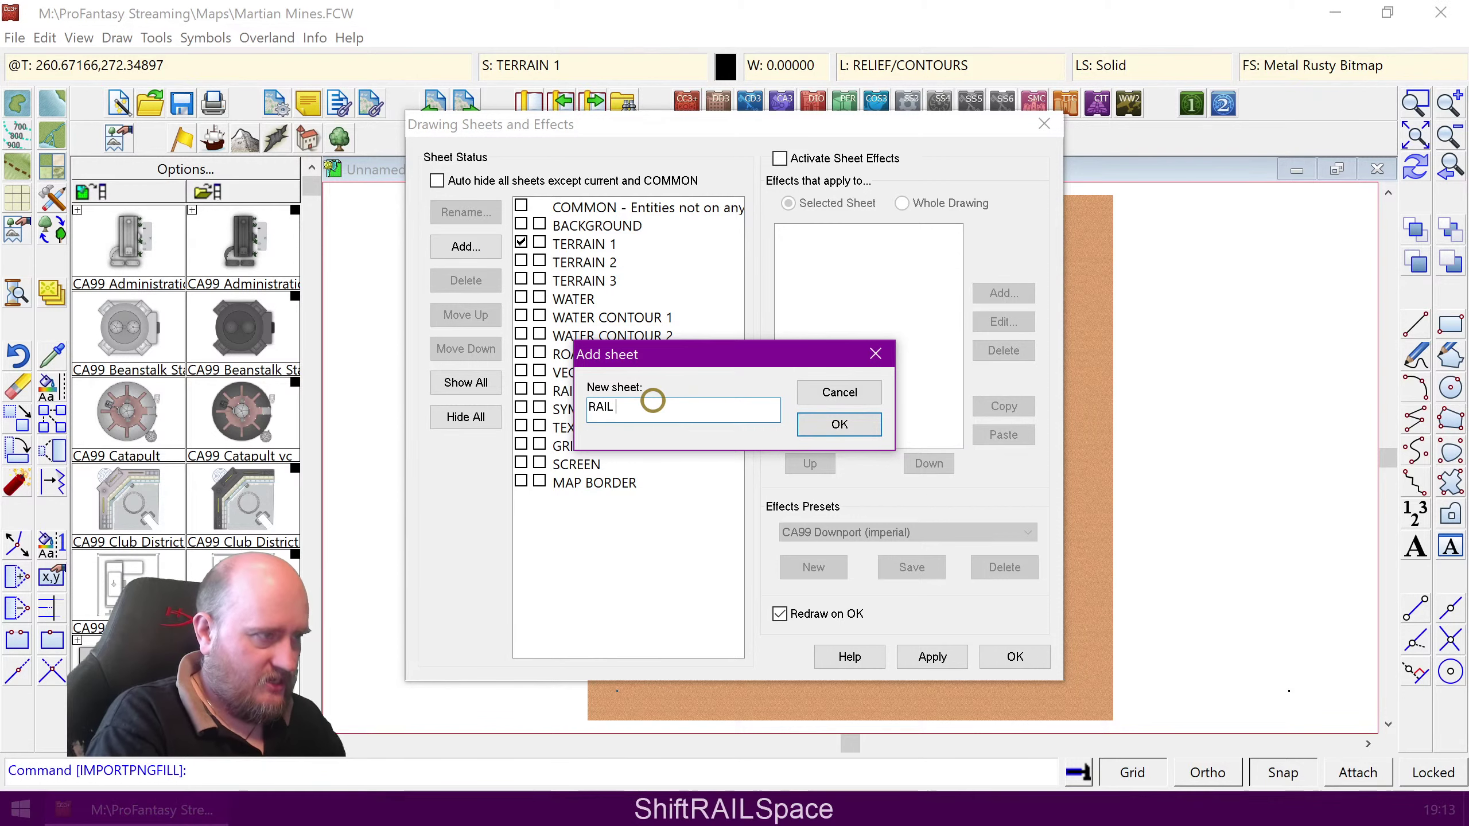
{"action": "type", "text": "TRACKS"}
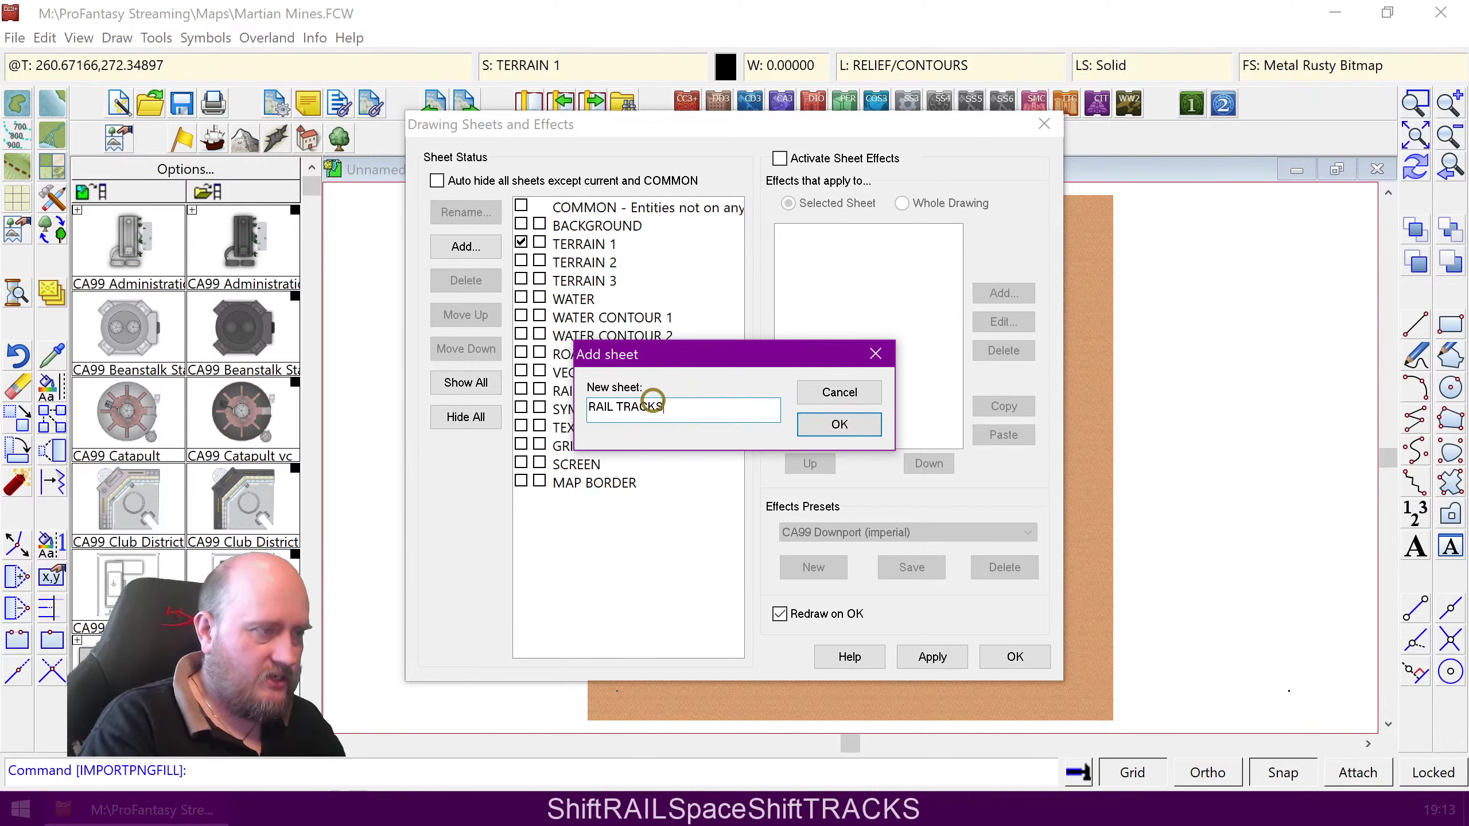
{"action": "left_click", "coordinate": [839, 423]}
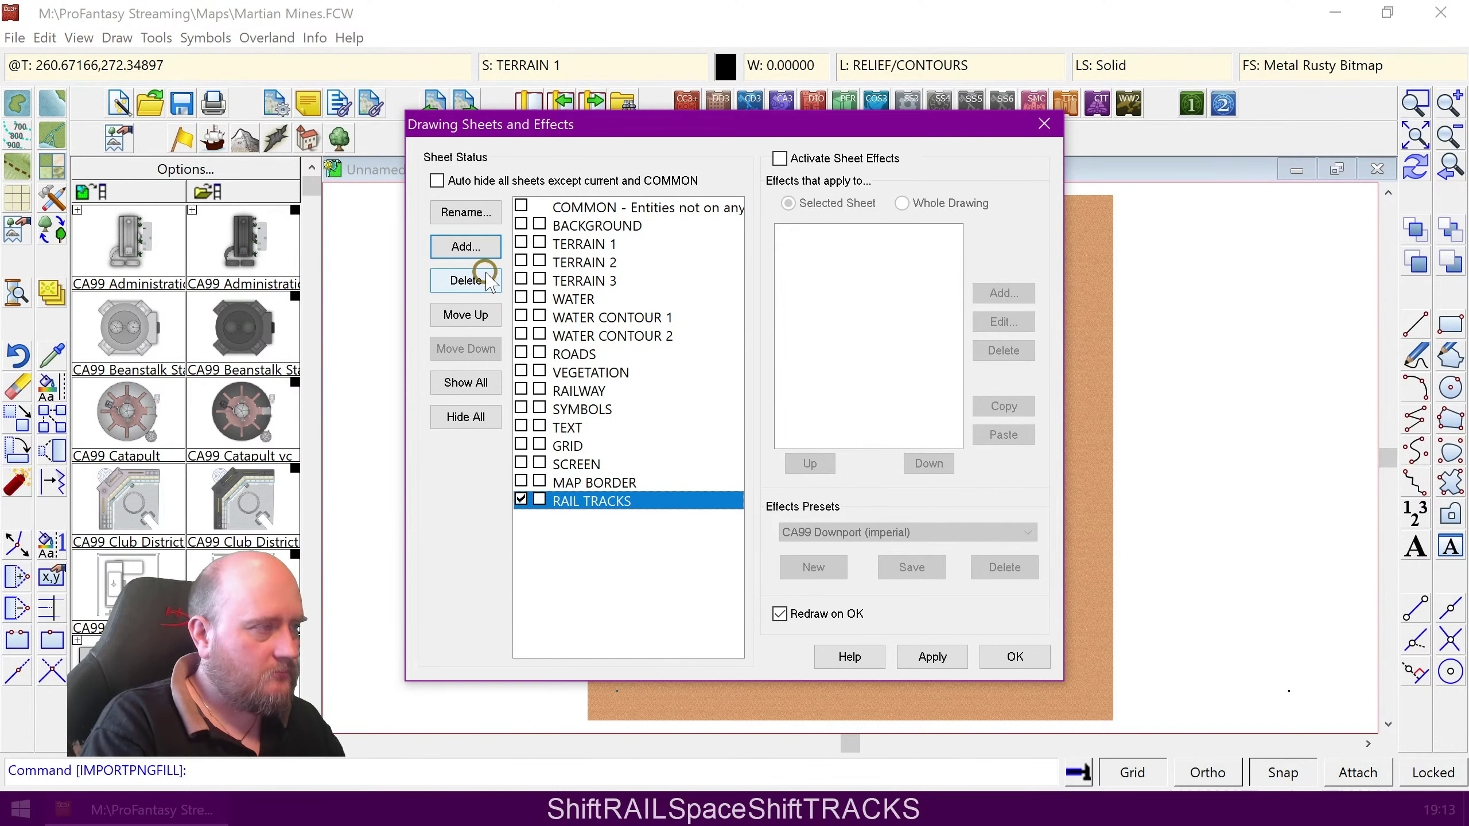
Step: Reorder the RAIL TRACKS sheet so it sits between TERRAIN 3 and WATER in the sheet list
{"action": "double_click", "coordinate": [455, 316]}
{"action": "double_click", "coordinate": [455, 315]}
{"action": "double_click", "coordinate": [456, 315]}
{"action": "left_click", "coordinate": [455, 316]}
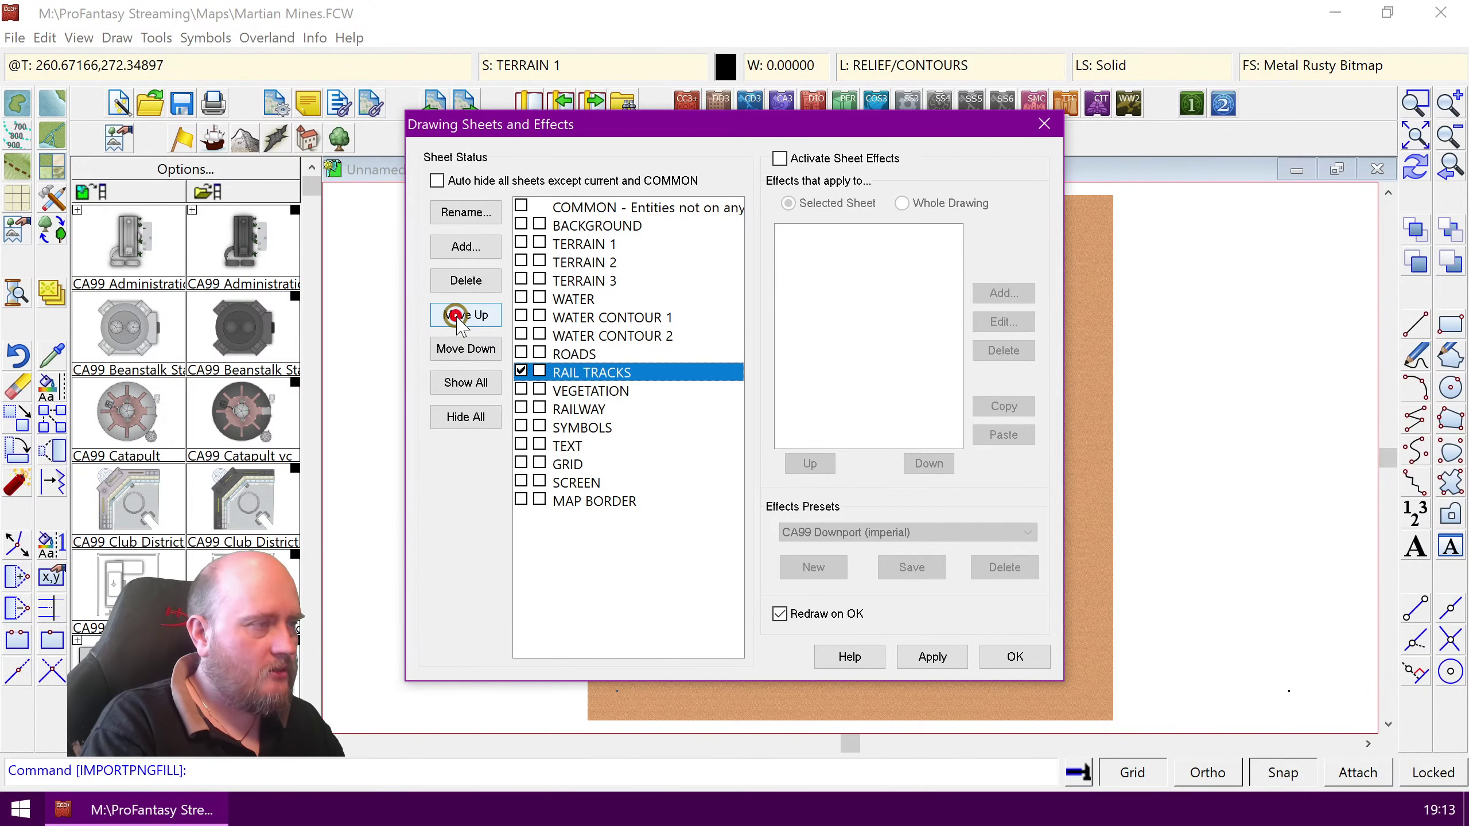
{"action": "double_click", "coordinate": [455, 316]}
{"action": "left_click", "coordinate": [455, 316]}
{"action": "left_click", "coordinate": [455, 316]}
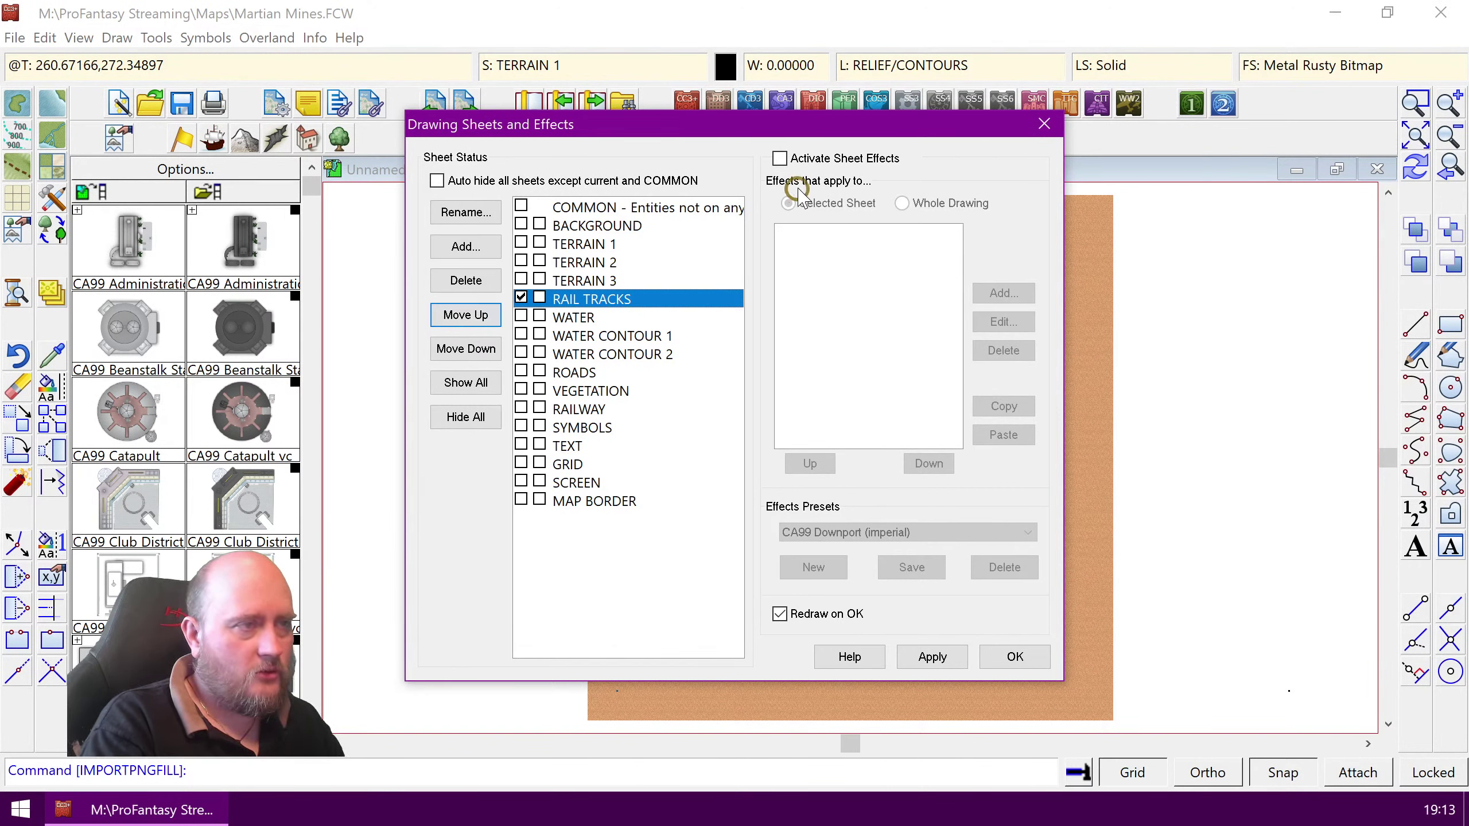
Step: Activate sheet effects and add a Bevel, Lighted effect with a bevel size of 0.1 map units to the RAIL TRACKS sheet
{"action": "left_click", "coordinate": [781, 158]}
{"action": "left_click", "coordinate": [988, 295]}
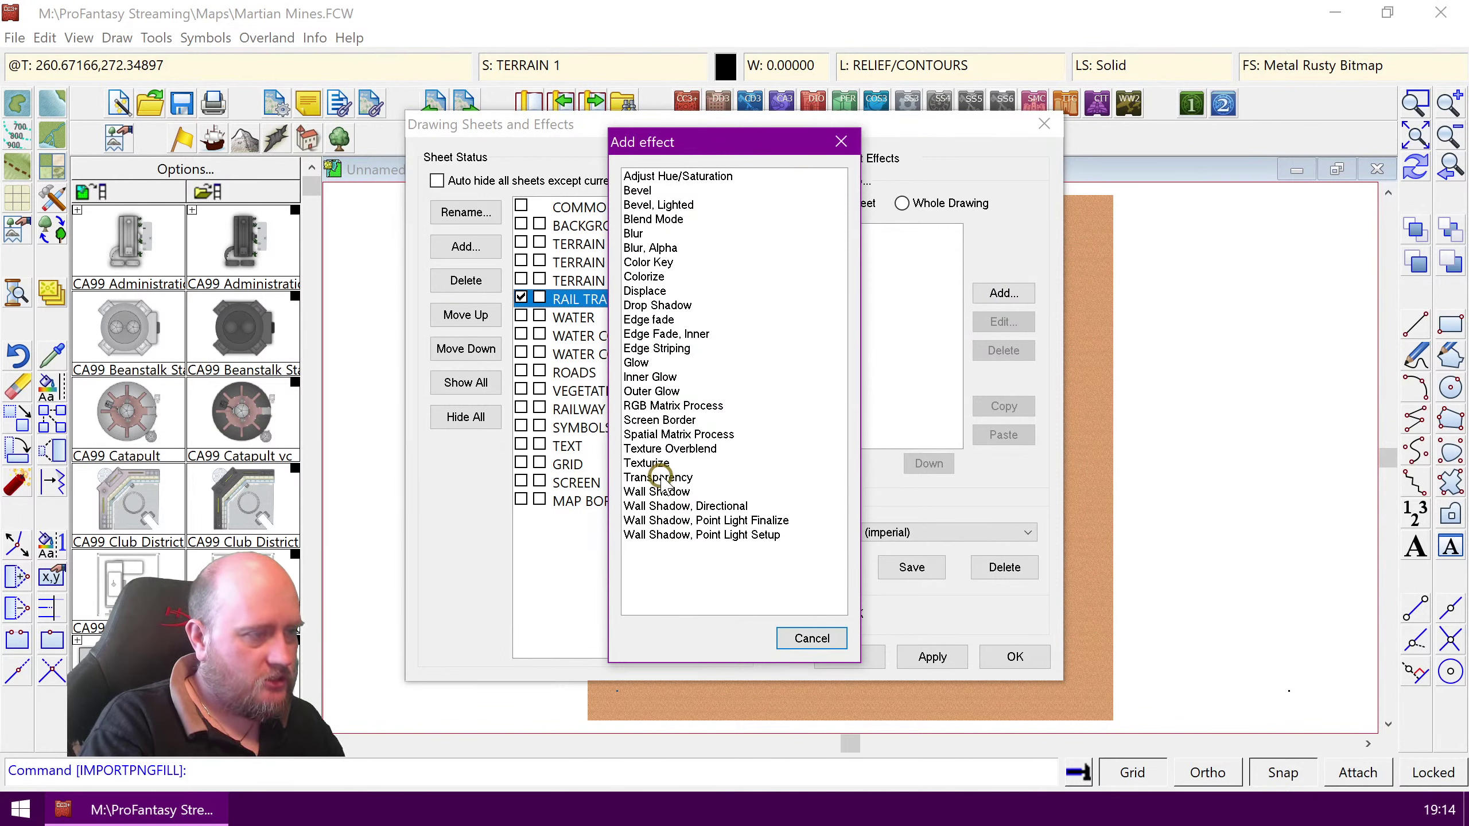
{"action": "double_click", "coordinate": [659, 205]}
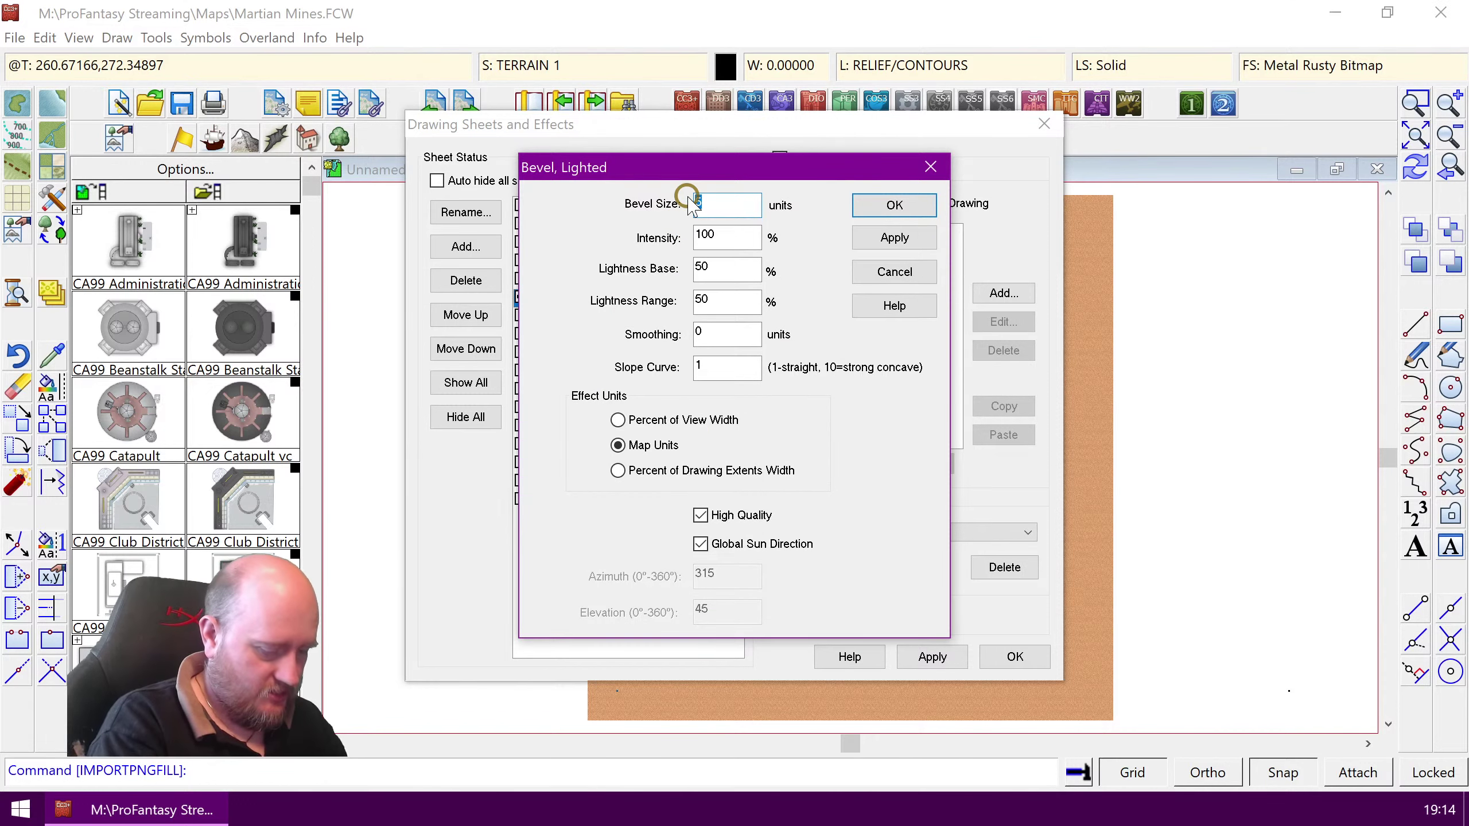
{"action": "type", "text": "0."}
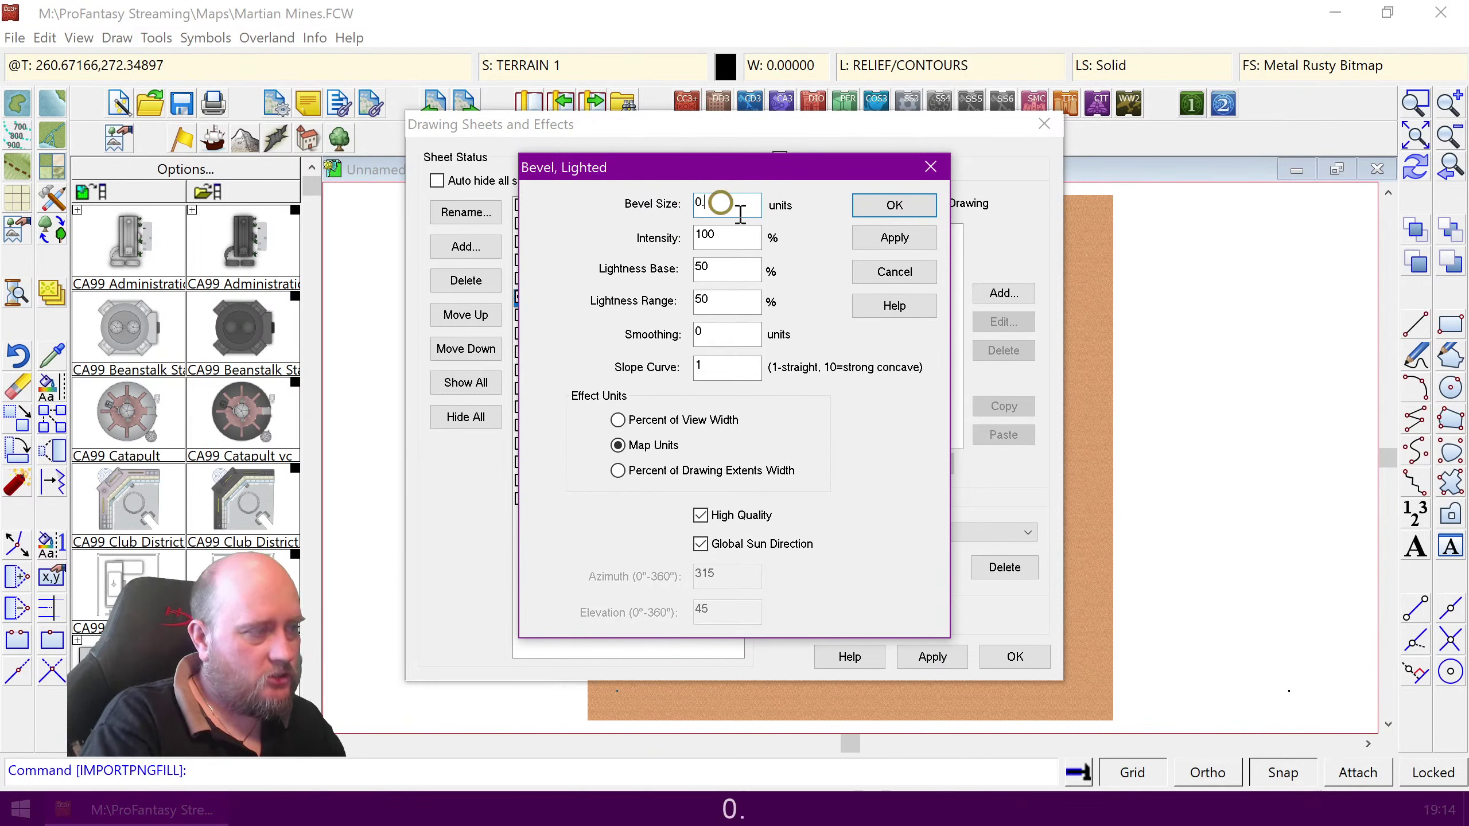
{"action": "type", "text": "1"}
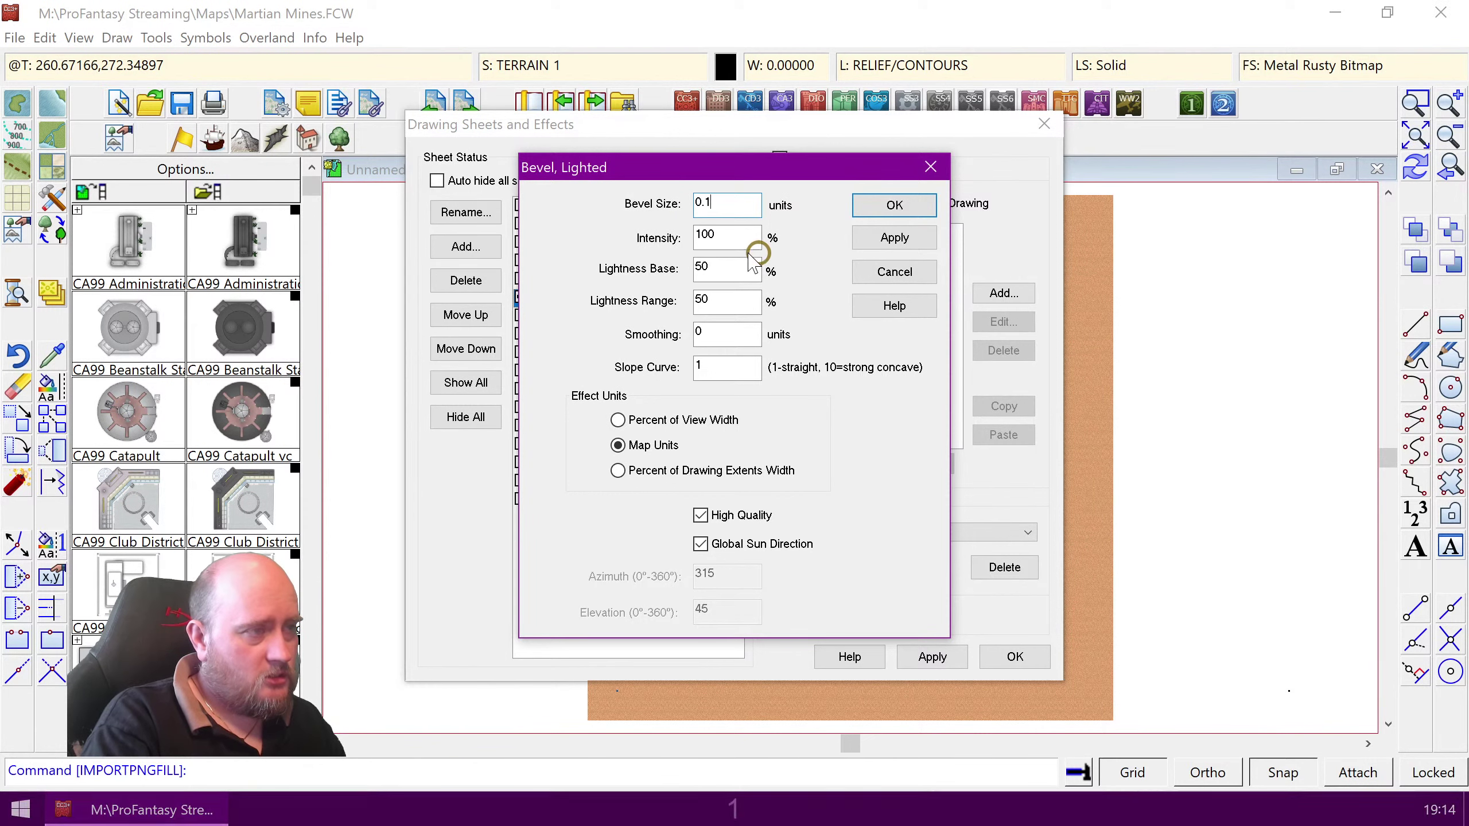
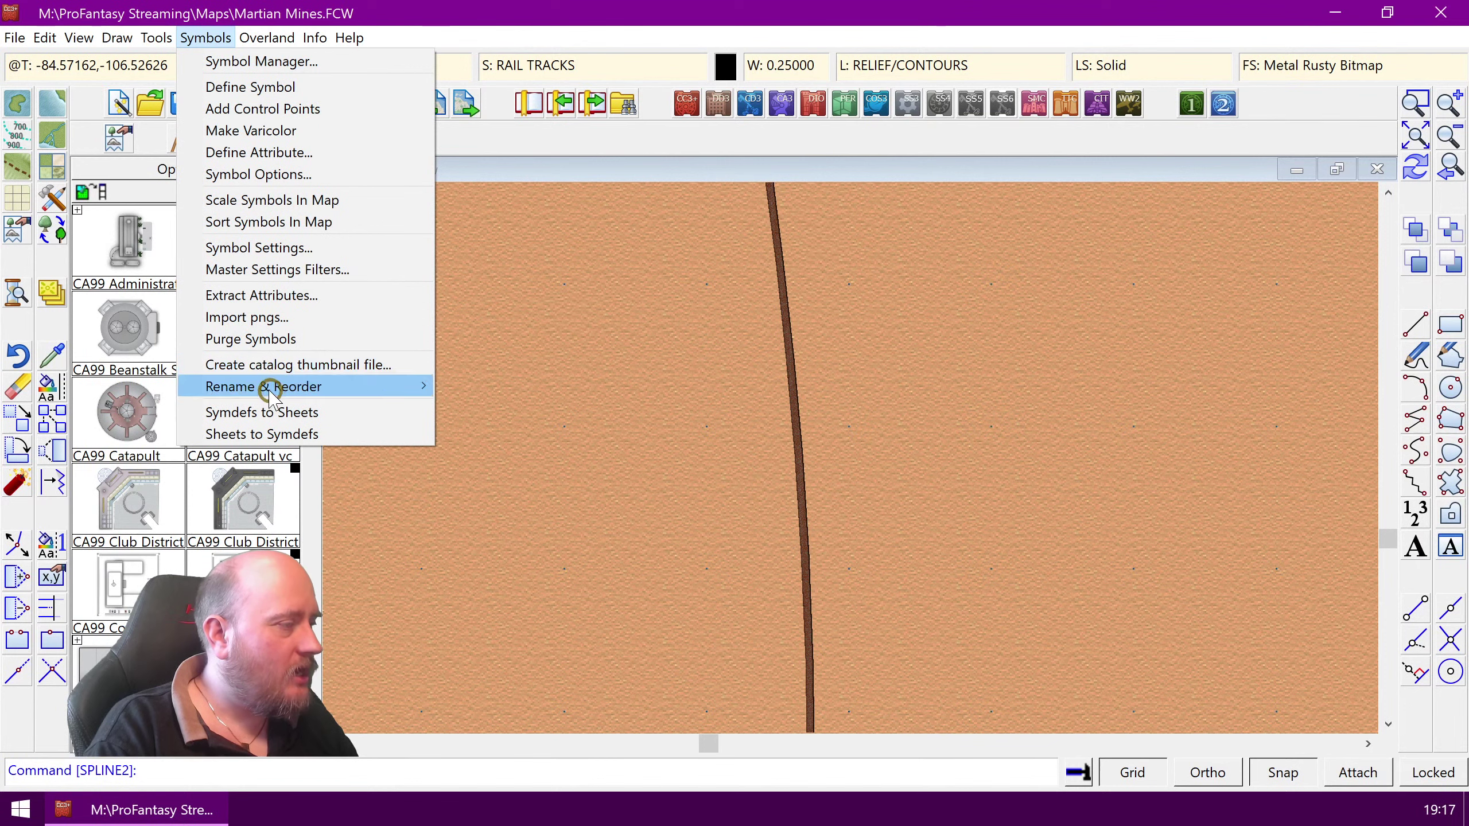
Step: Start importing bitmap fill styles and search the CC3Plus Bitmaps folder for "concrete" when choosing the source folder
{"action": "mouse_move", "coordinate": [156, 37]}
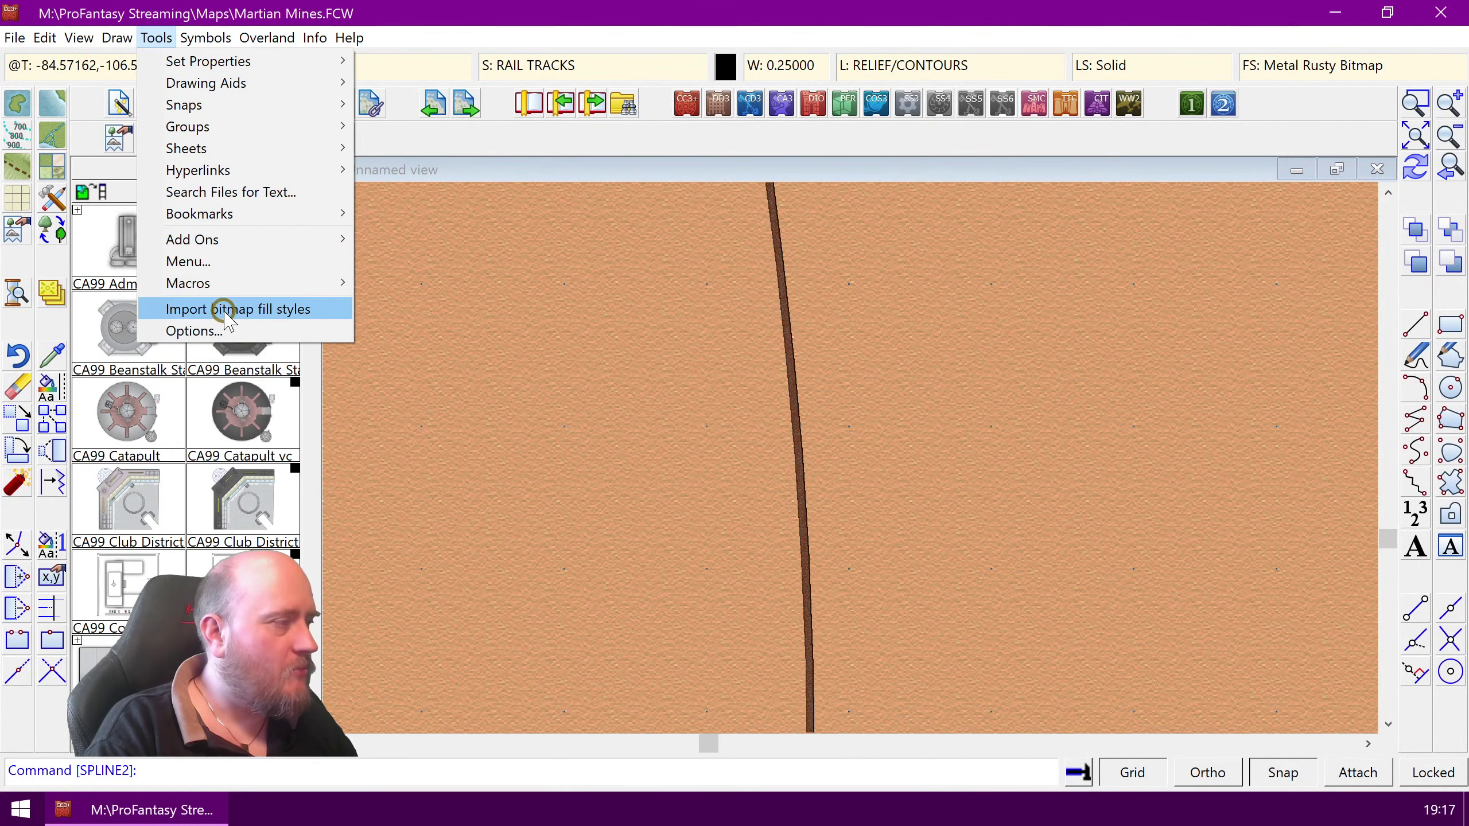
{"action": "left_click", "coordinate": [243, 311]}
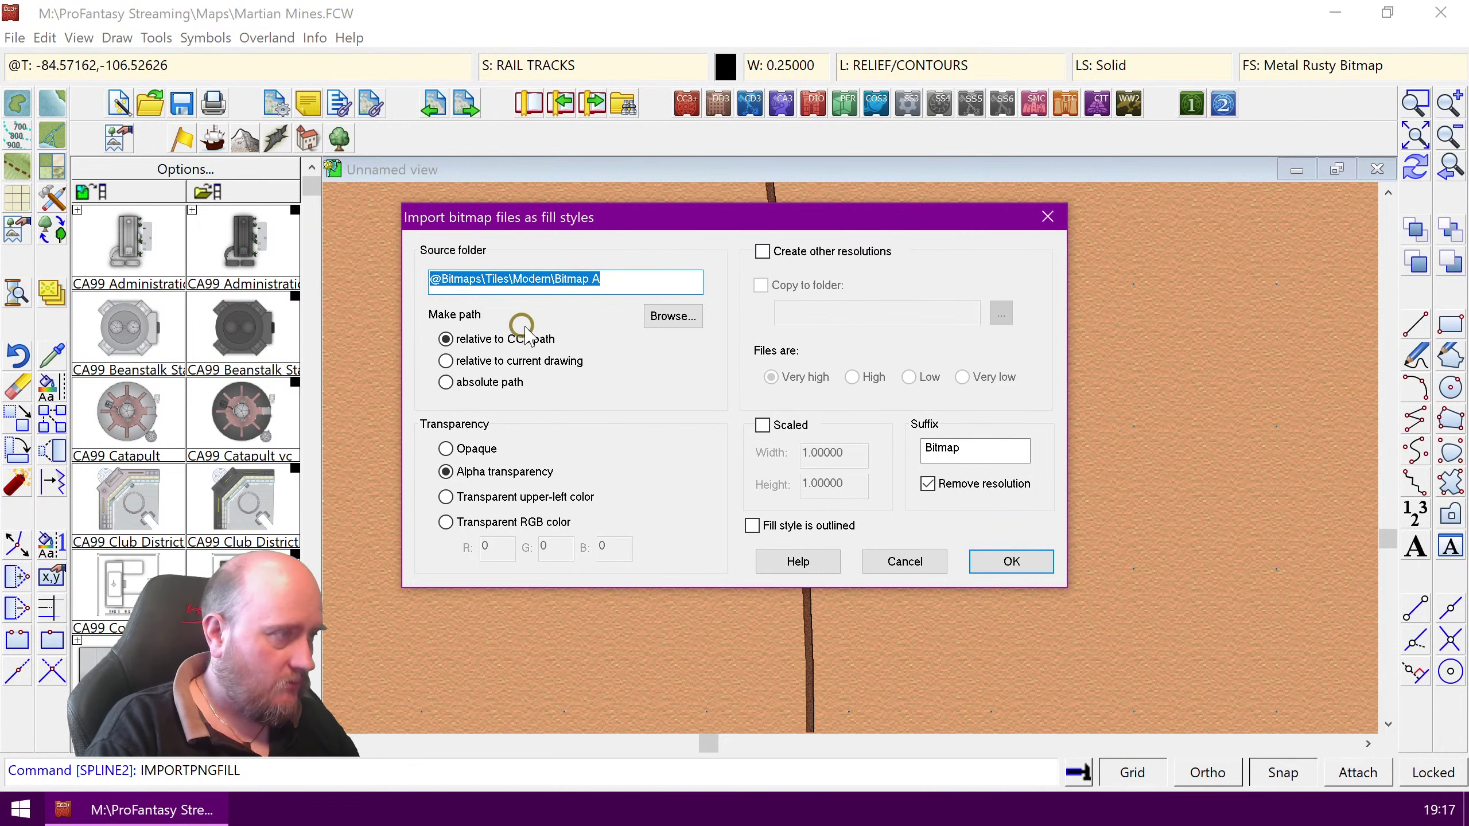
{"action": "left_click", "coordinate": [672, 316]}
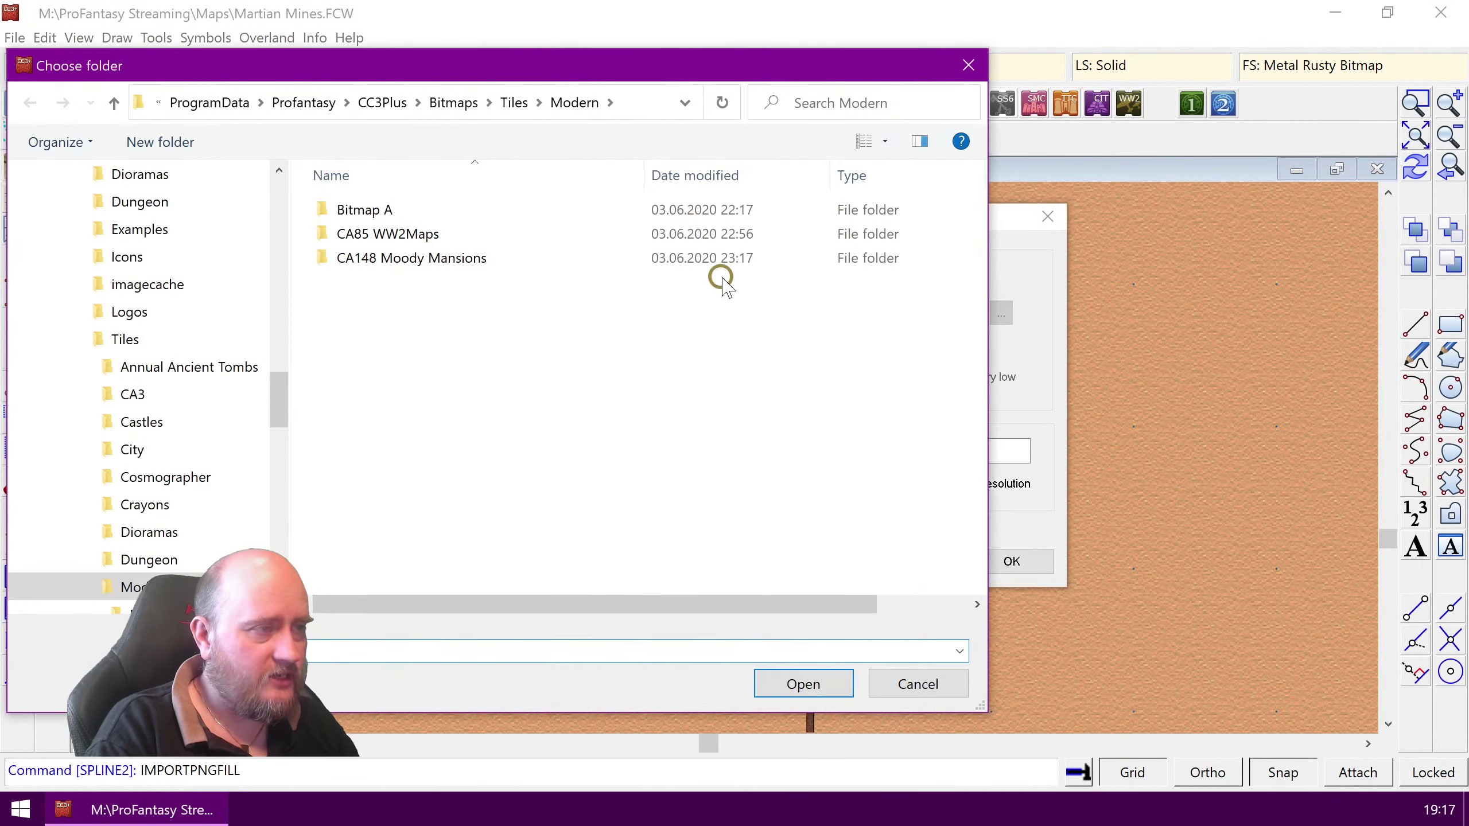
{"action": "left_click", "coordinate": [452, 102]}
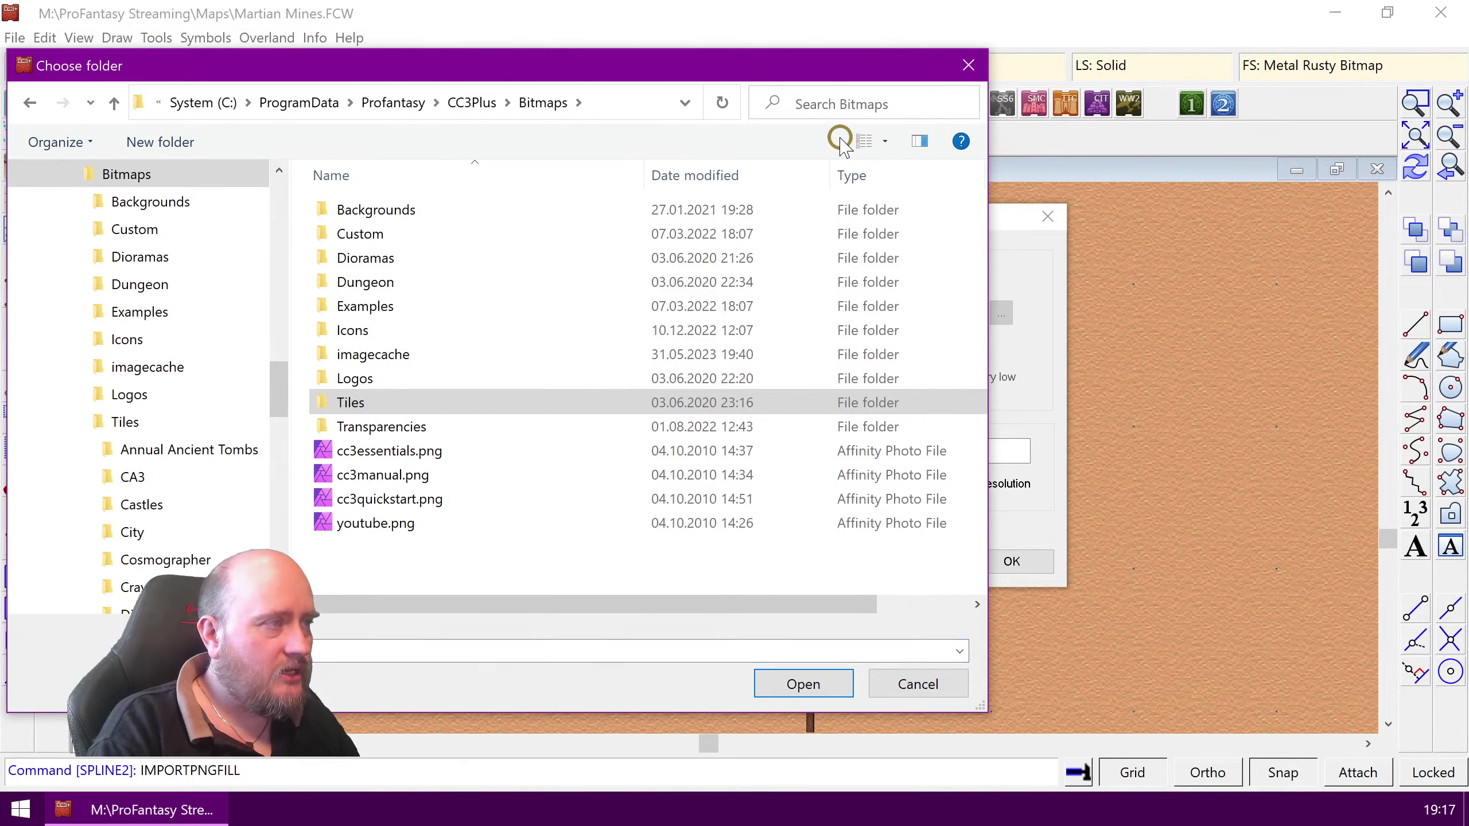
{"action": "type", "text": "concrete"}
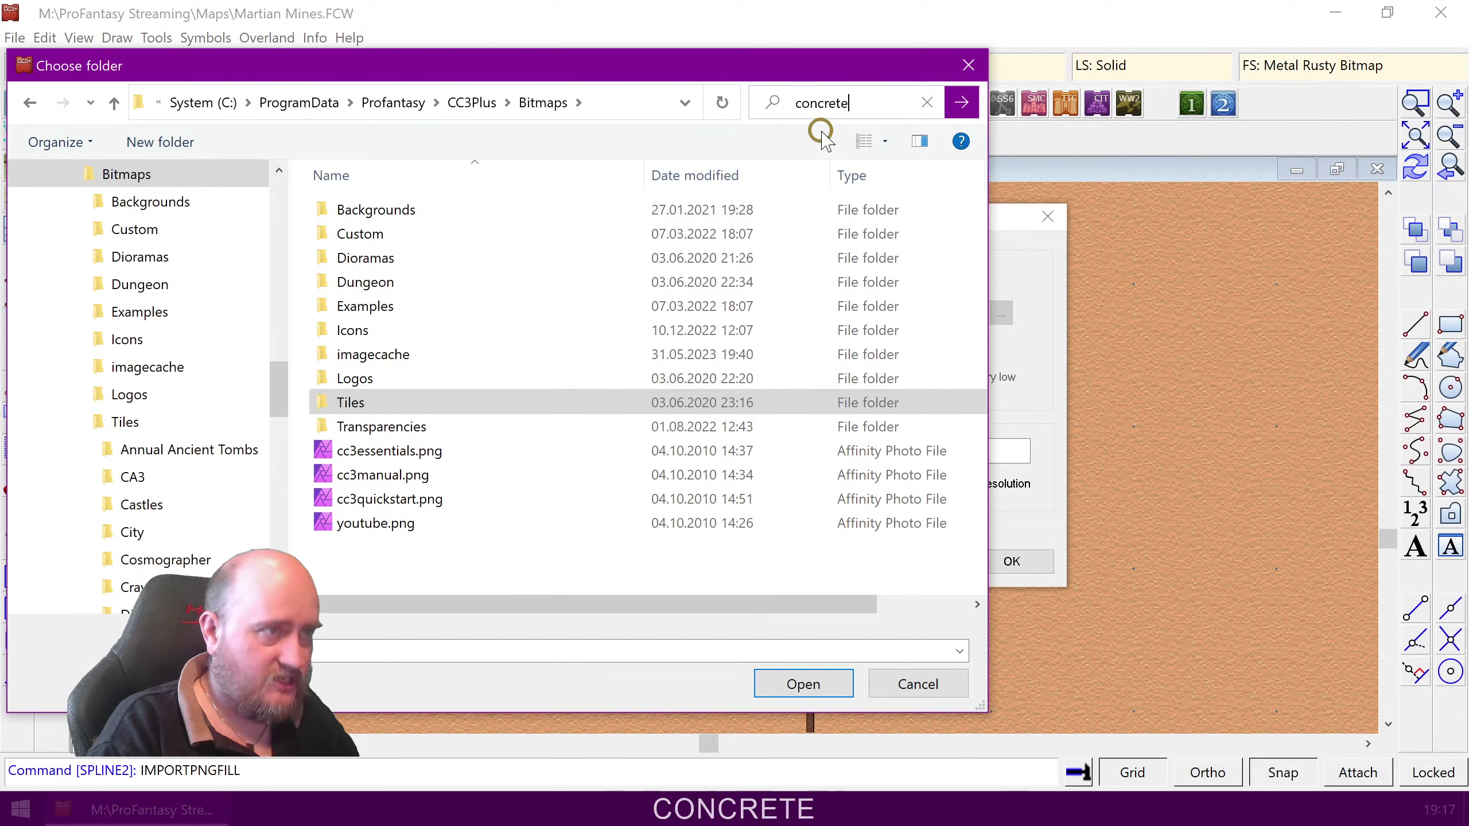
{"action": "key", "text": "Return"}
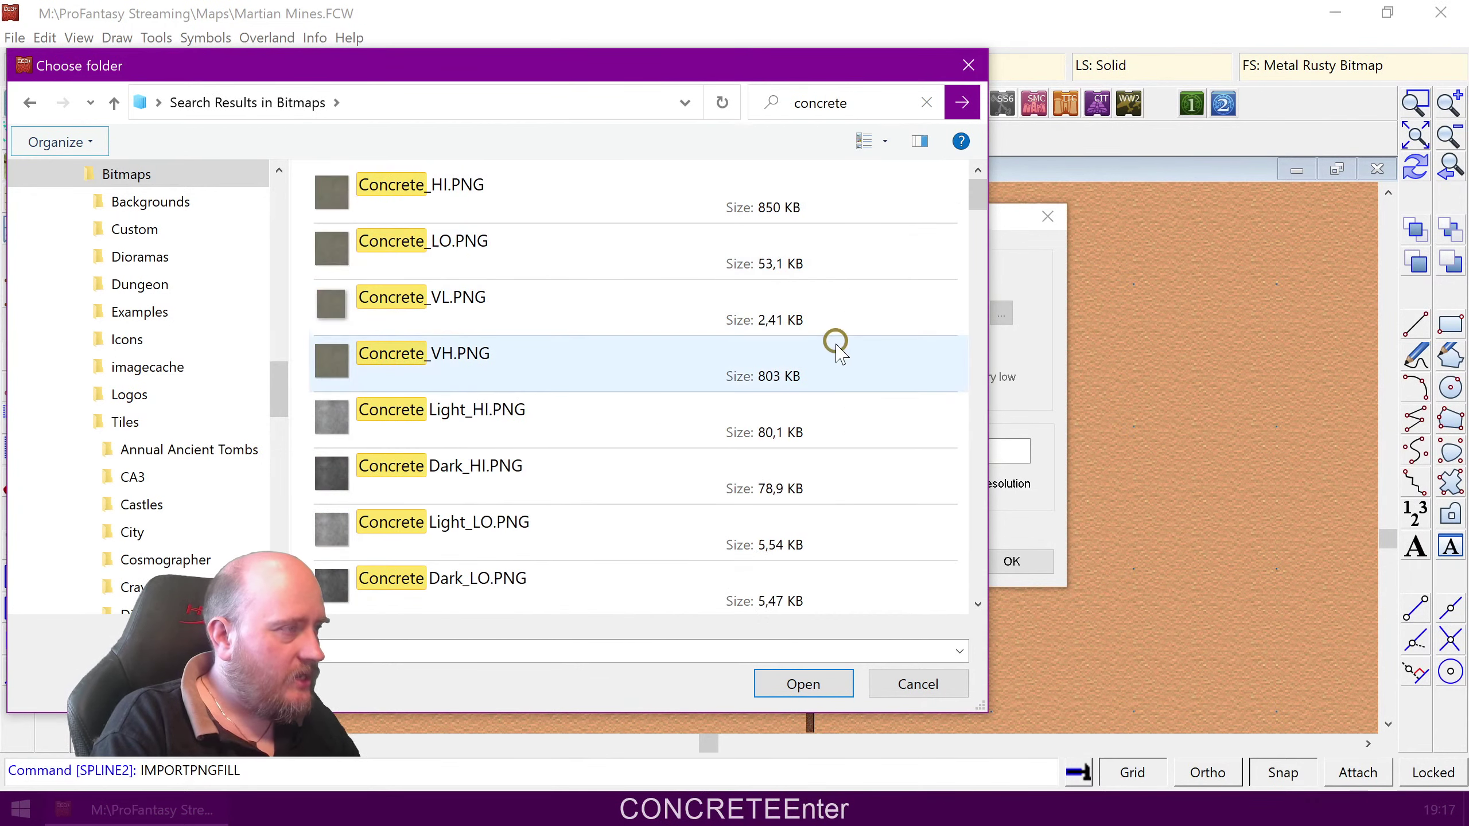
Step: Examine the thumbnails of the concrete bitmap files in the search results to choose a suitable texture
{"action": "scroll", "coordinate": [797, 375], "scroll_direction": "down", "scroll_amount": 10}
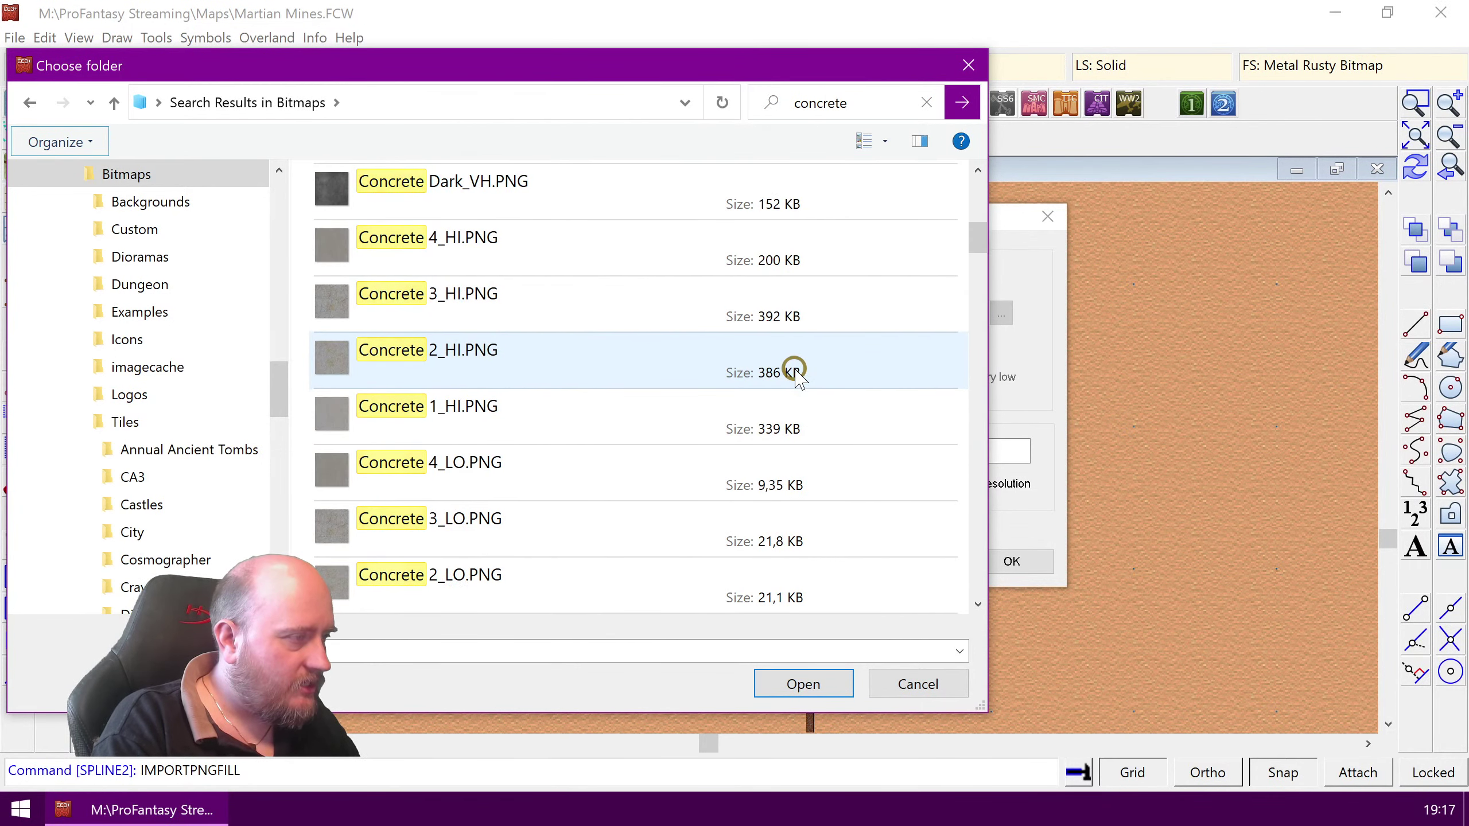
{"action": "scroll", "coordinate": [797, 375], "scroll_direction": "down", "scroll_amount": 6}
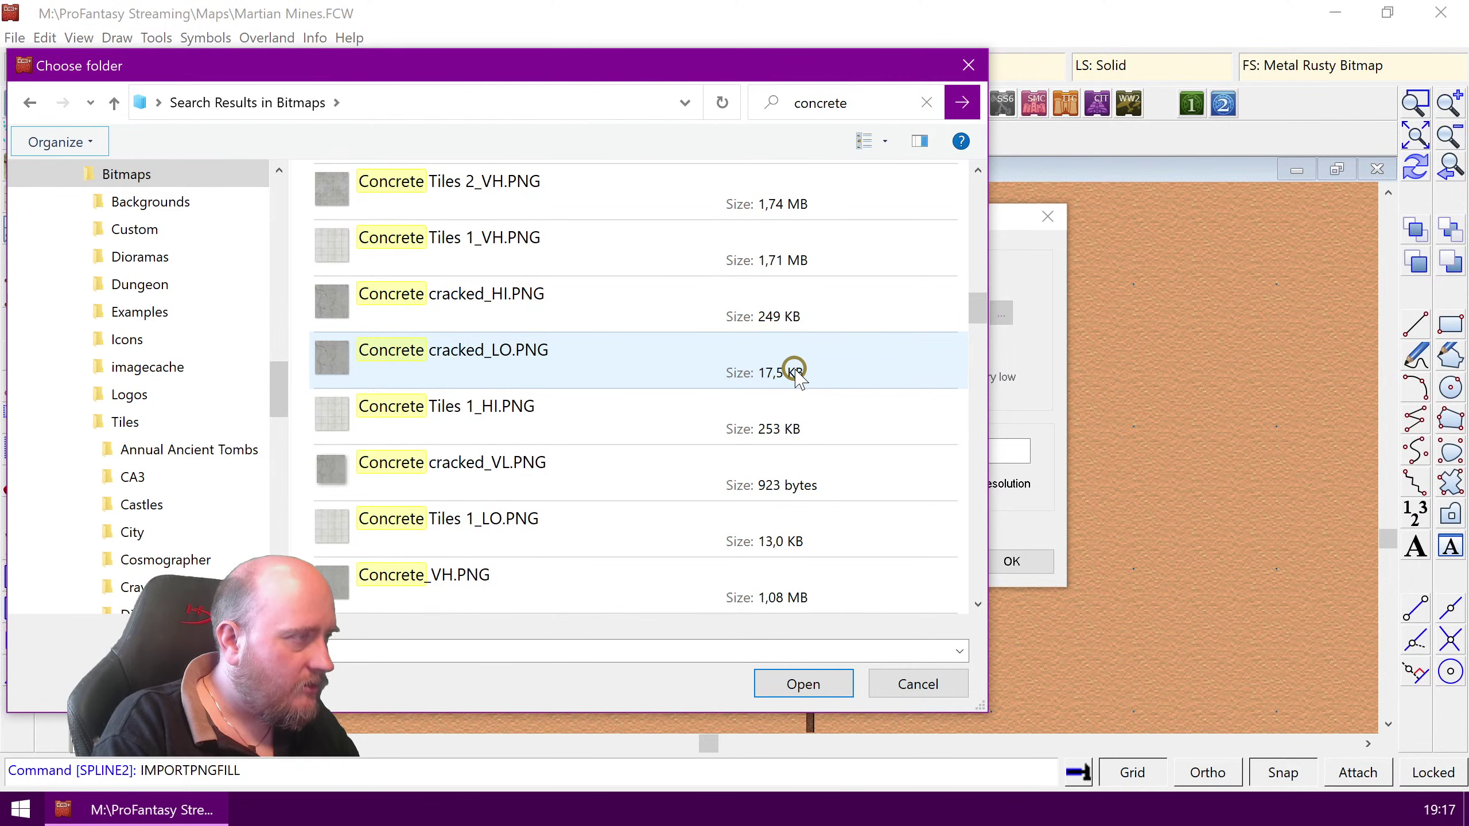
{"action": "scroll", "coordinate": [797, 375], "scroll_direction": "down", "scroll_amount": 4}
{"action": "scroll", "coordinate": [744, 392], "scroll_direction": "up", "scroll_amount": 3}
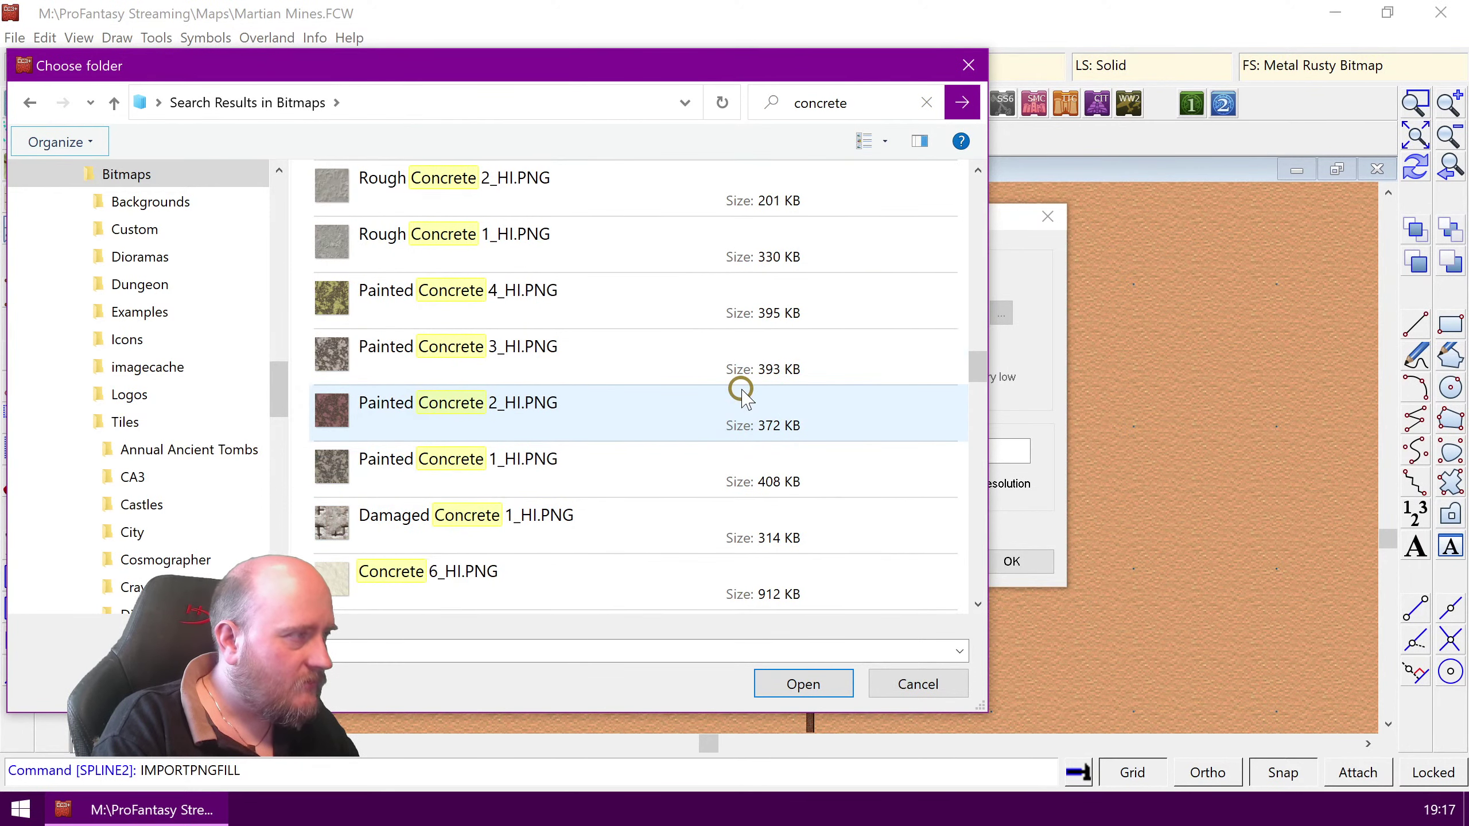
{"action": "scroll", "coordinate": [740, 389], "scroll_direction": "up", "scroll_amount": 3}
{"action": "scroll", "coordinate": [737, 445], "scroll_direction": "down", "scroll_amount": 12}
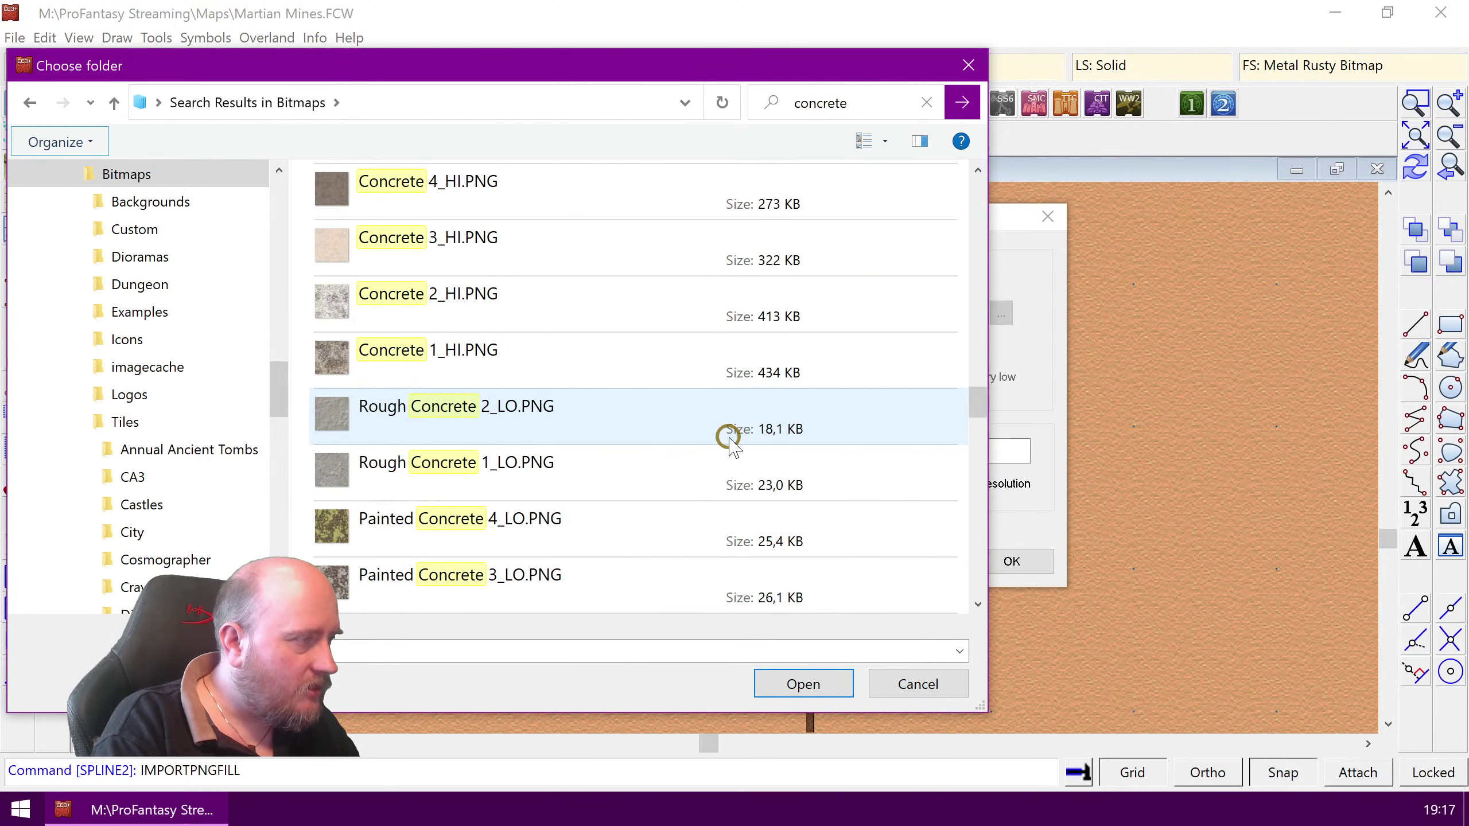
{"action": "scroll", "coordinate": [730, 442], "scroll_direction": "down", "scroll_amount": 3}
{"action": "scroll", "coordinate": [731, 442], "scroll_direction": "down", "scroll_amount": 6}
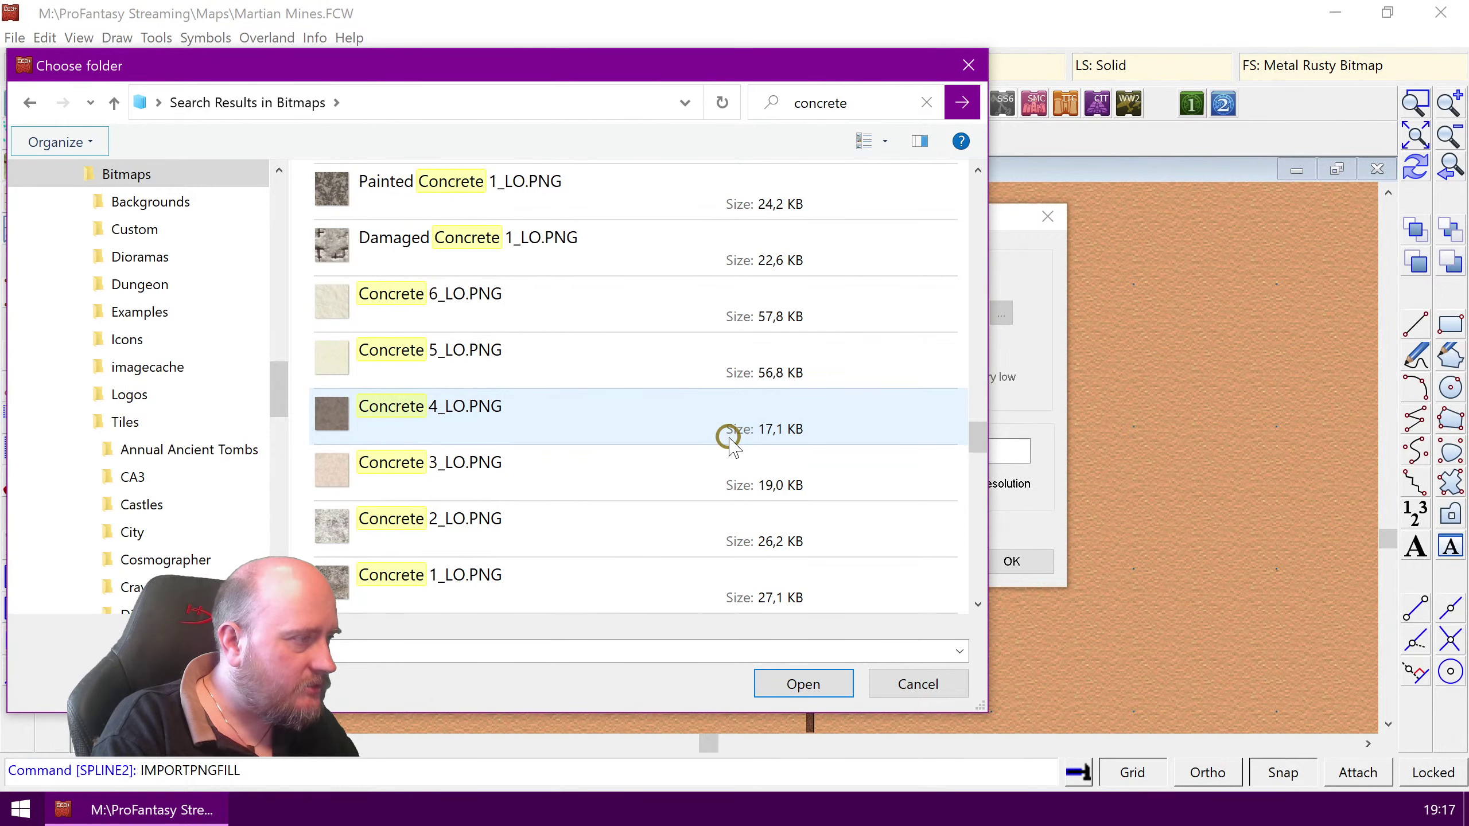
{"action": "scroll", "coordinate": [729, 442], "scroll_direction": "down", "scroll_amount": 6}
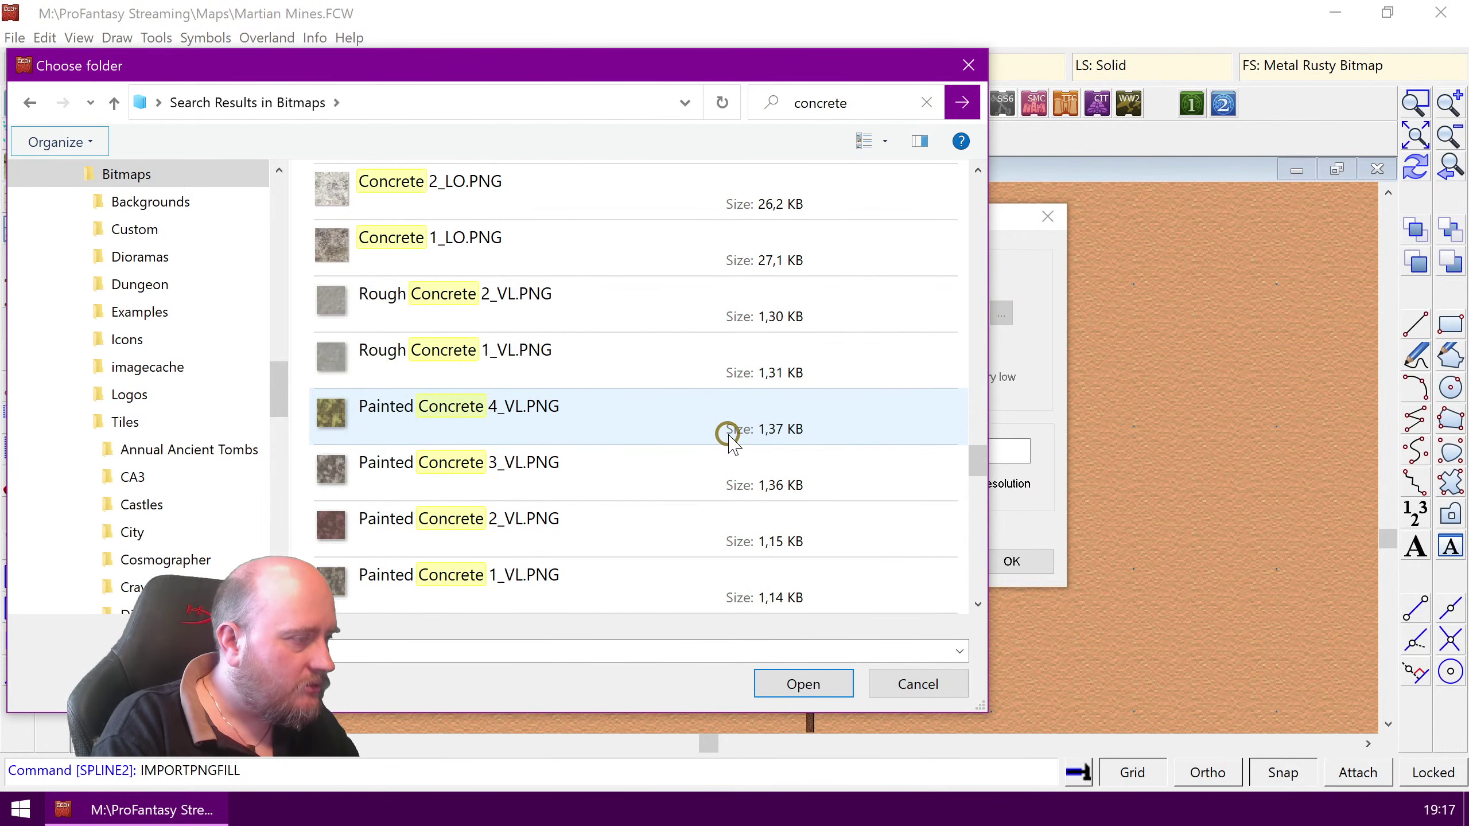
{"action": "scroll", "coordinate": [730, 442], "scroll_direction": "down", "scroll_amount": 18}
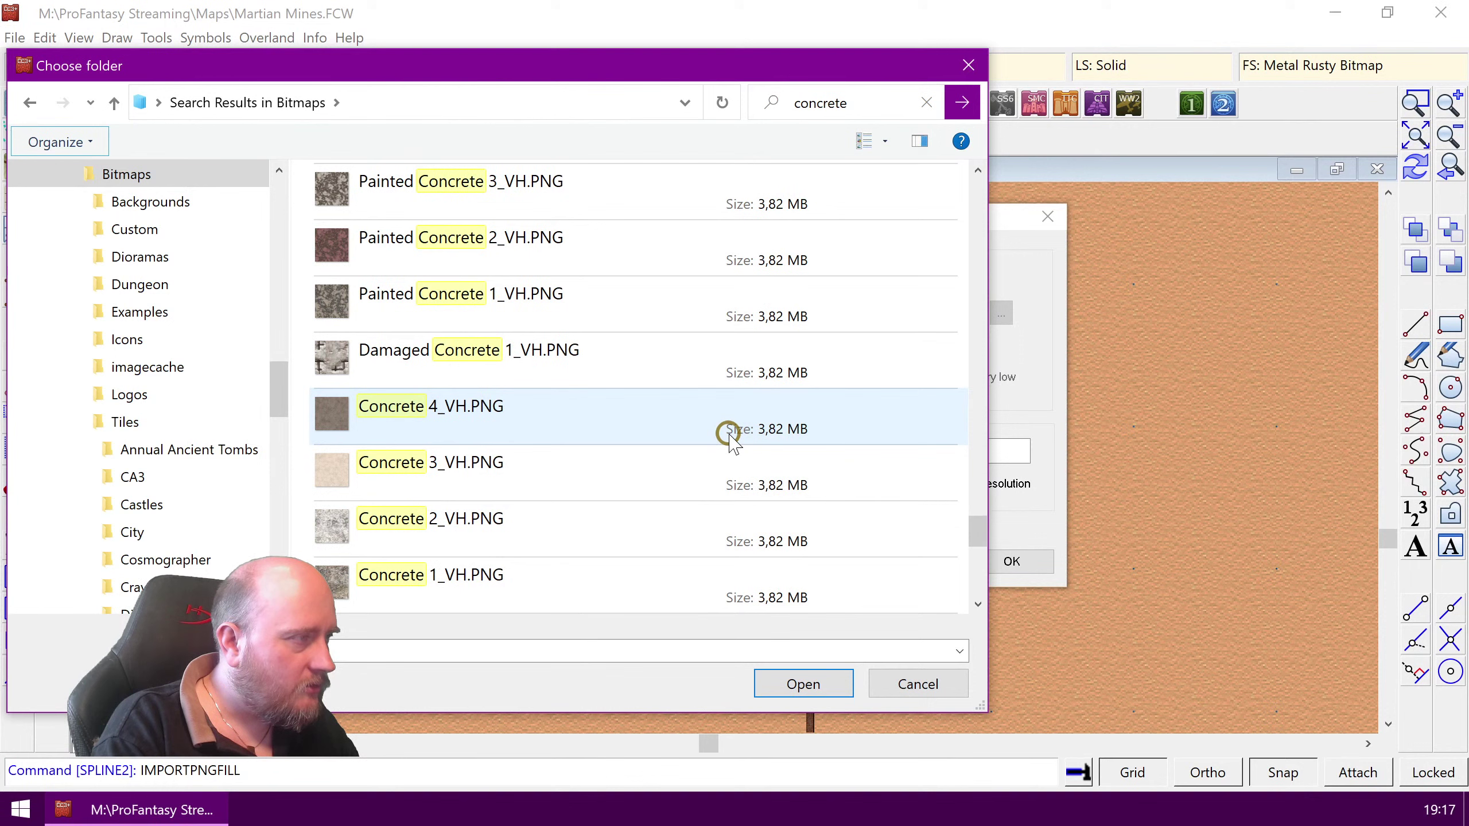
{"action": "scroll", "coordinate": [730, 438], "scroll_direction": "up", "scroll_amount": 3}
{"action": "scroll", "coordinate": [731, 438], "scroll_direction": "down", "scroll_amount": 6}
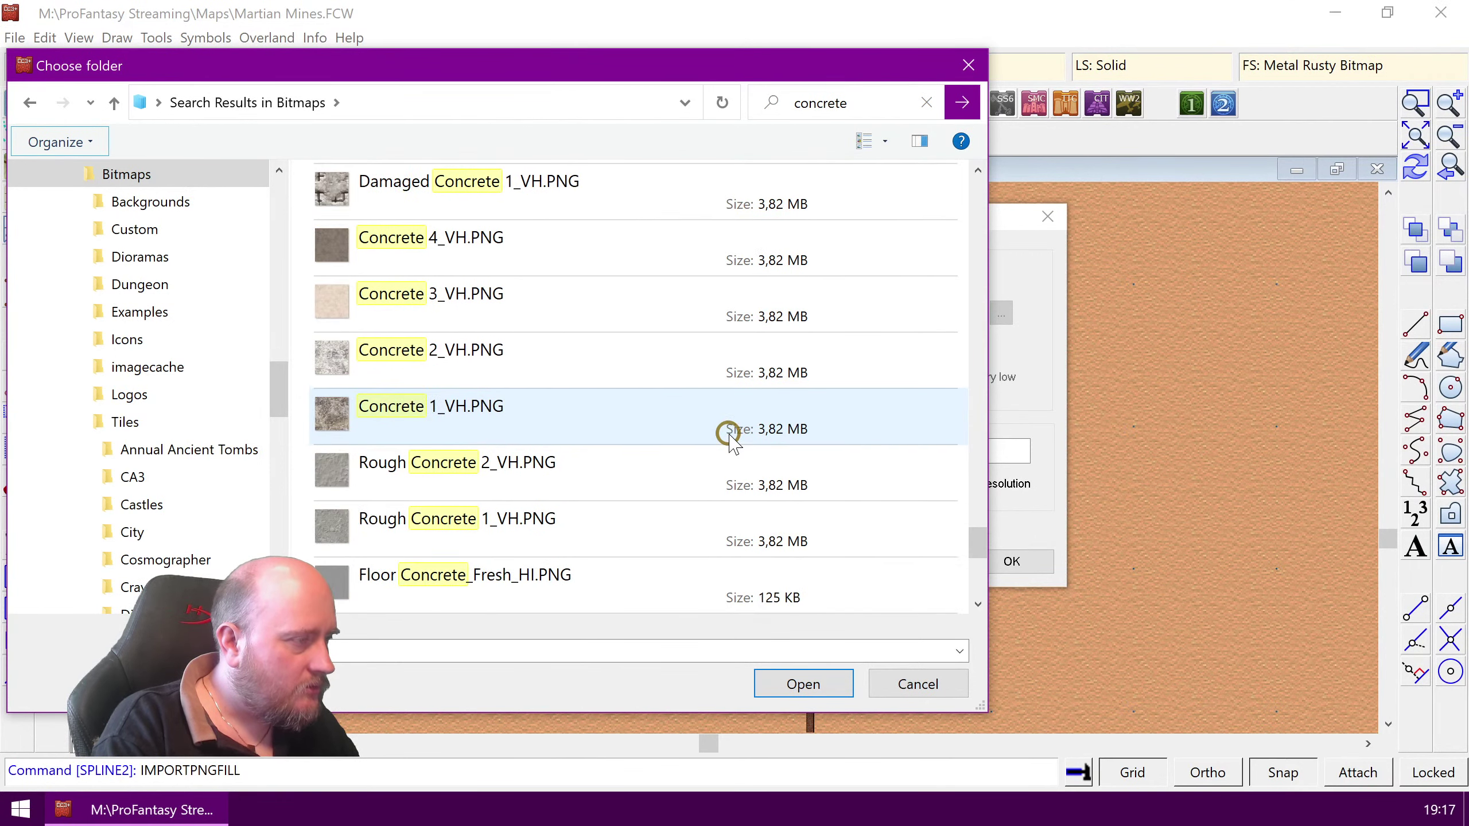
{"action": "scroll", "coordinate": [677, 428], "scroll_direction": "down", "scroll_amount": 8}
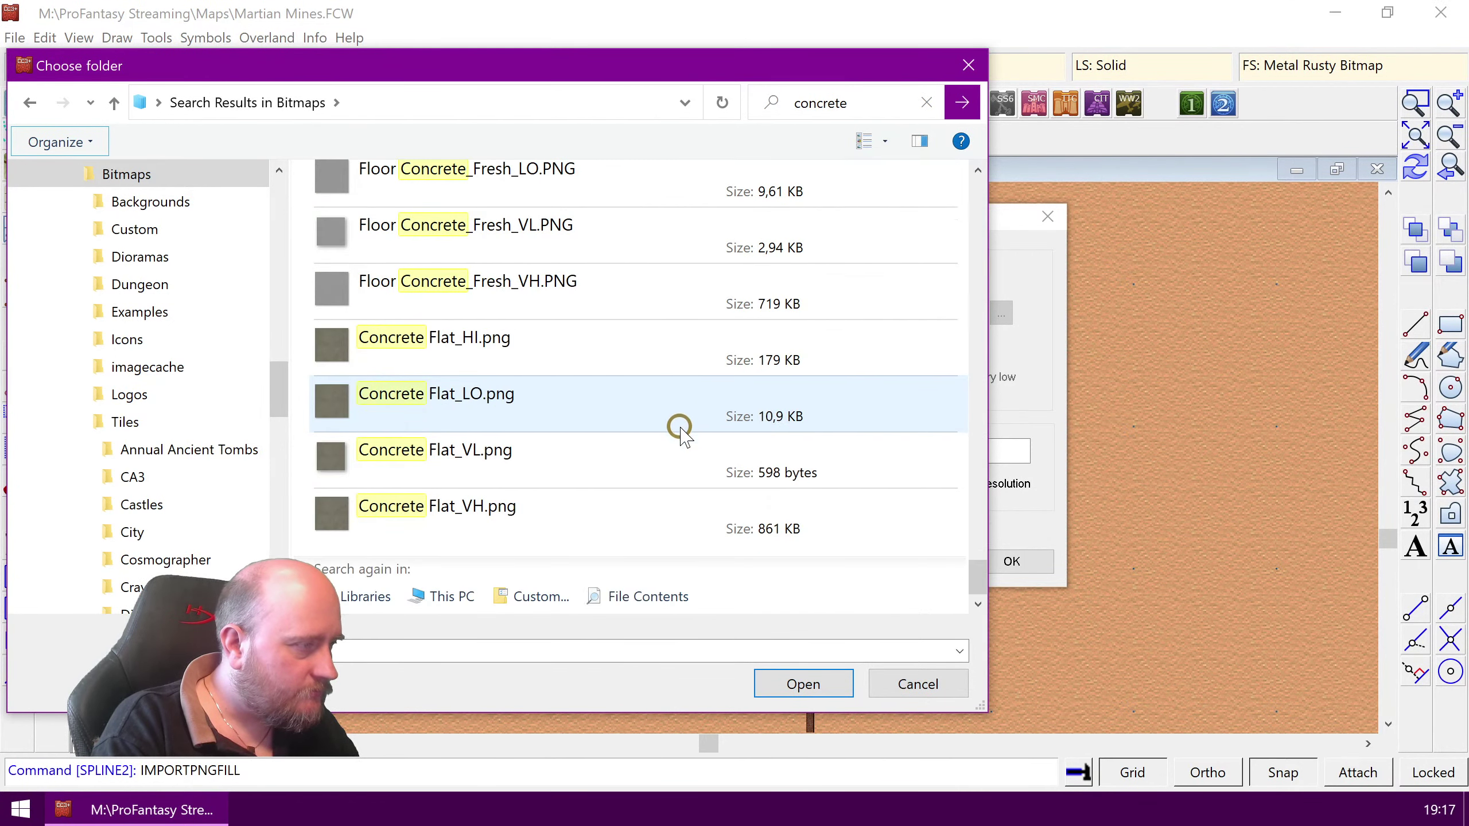
{"action": "scroll", "coordinate": [682, 441], "scroll_direction": "up", "scroll_amount": 9}
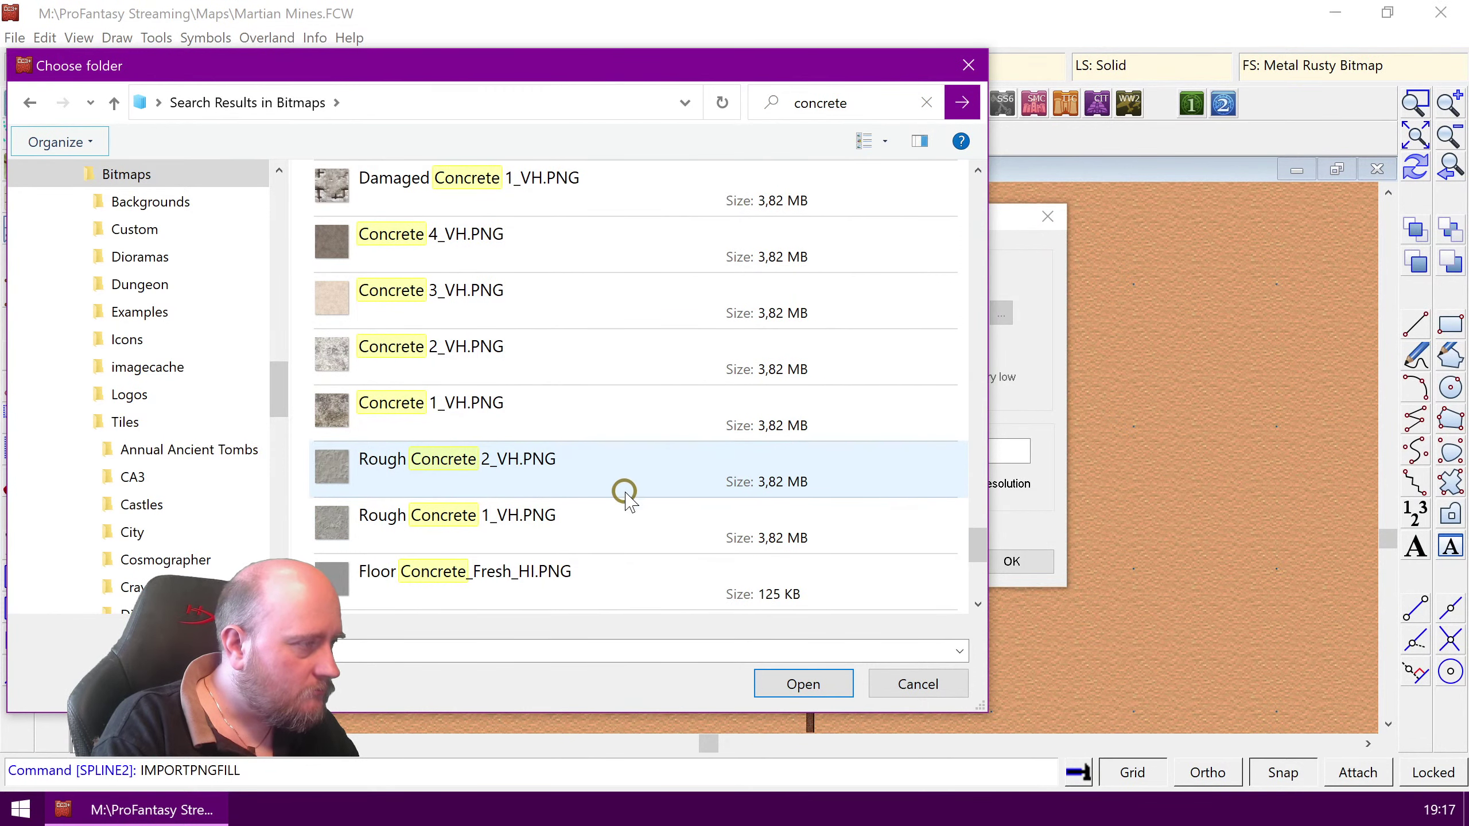
{"action": "scroll", "coordinate": [582, 428], "scroll_direction": "up", "scroll_amount": 2}
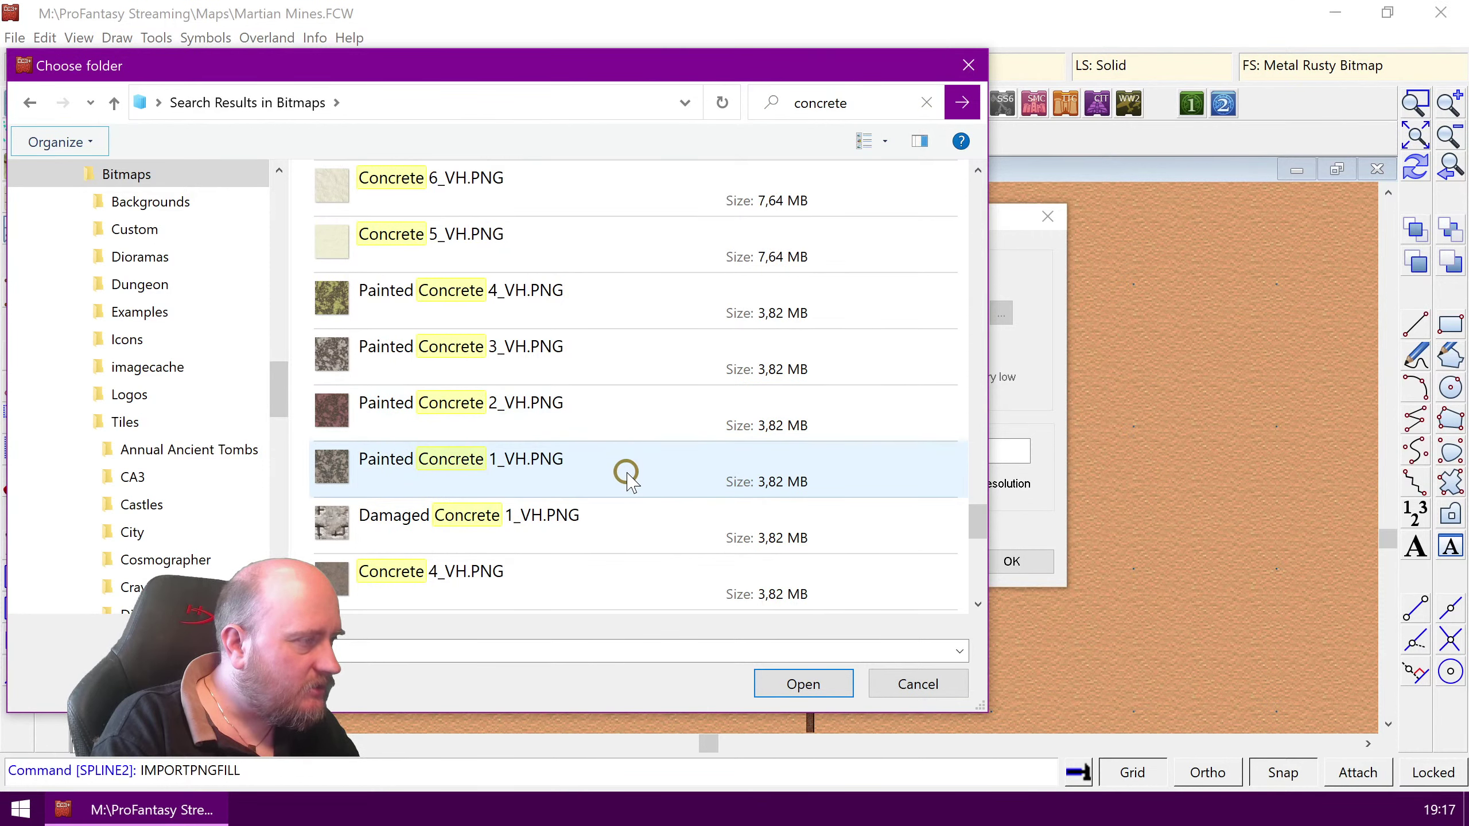
{"action": "scroll", "coordinate": [629, 475], "scroll_direction": "up", "scroll_amount": 3}
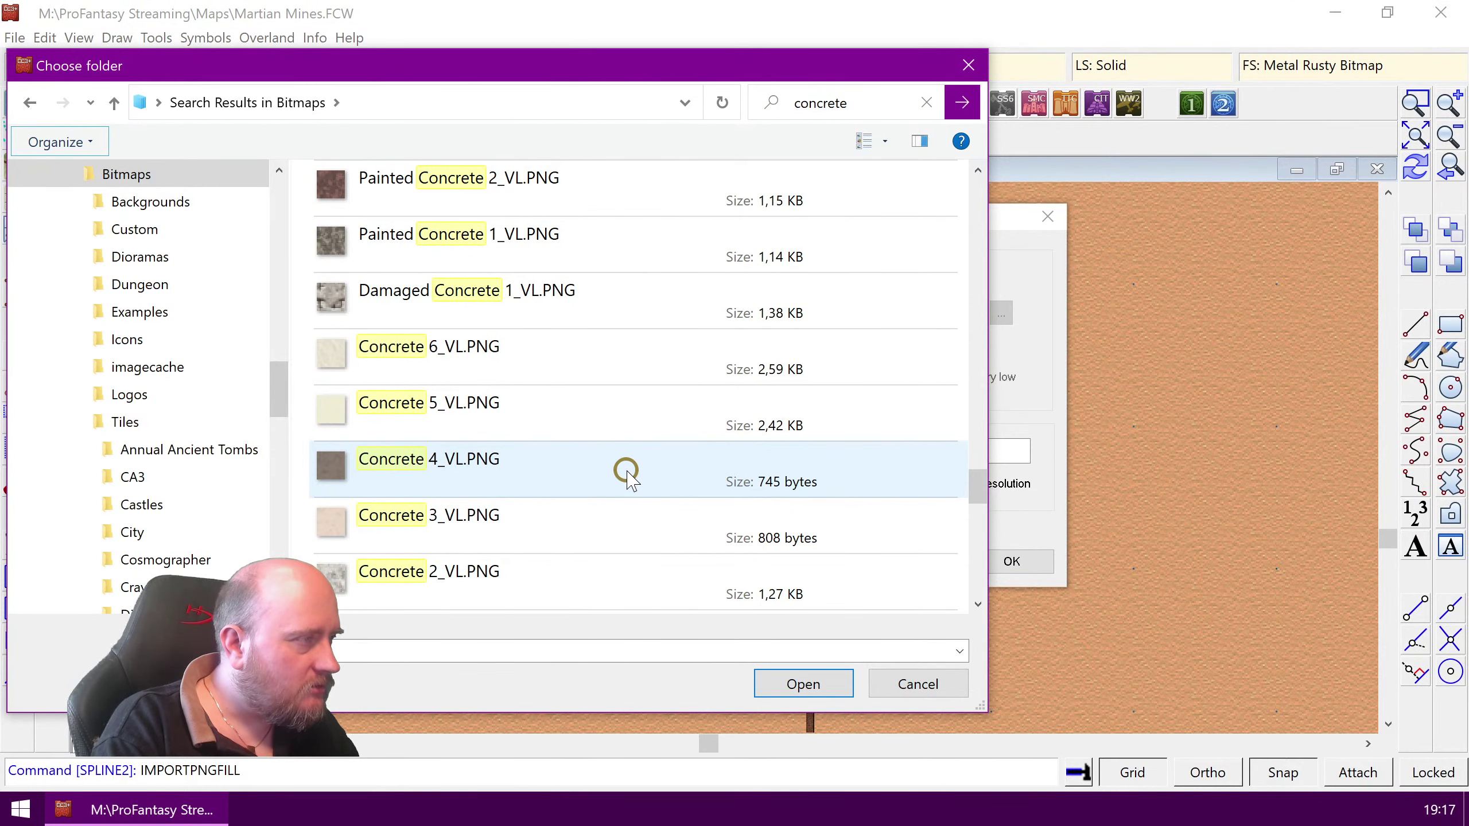
{"action": "scroll", "coordinate": [629, 475], "scroll_direction": "down", "scroll_amount": 2}
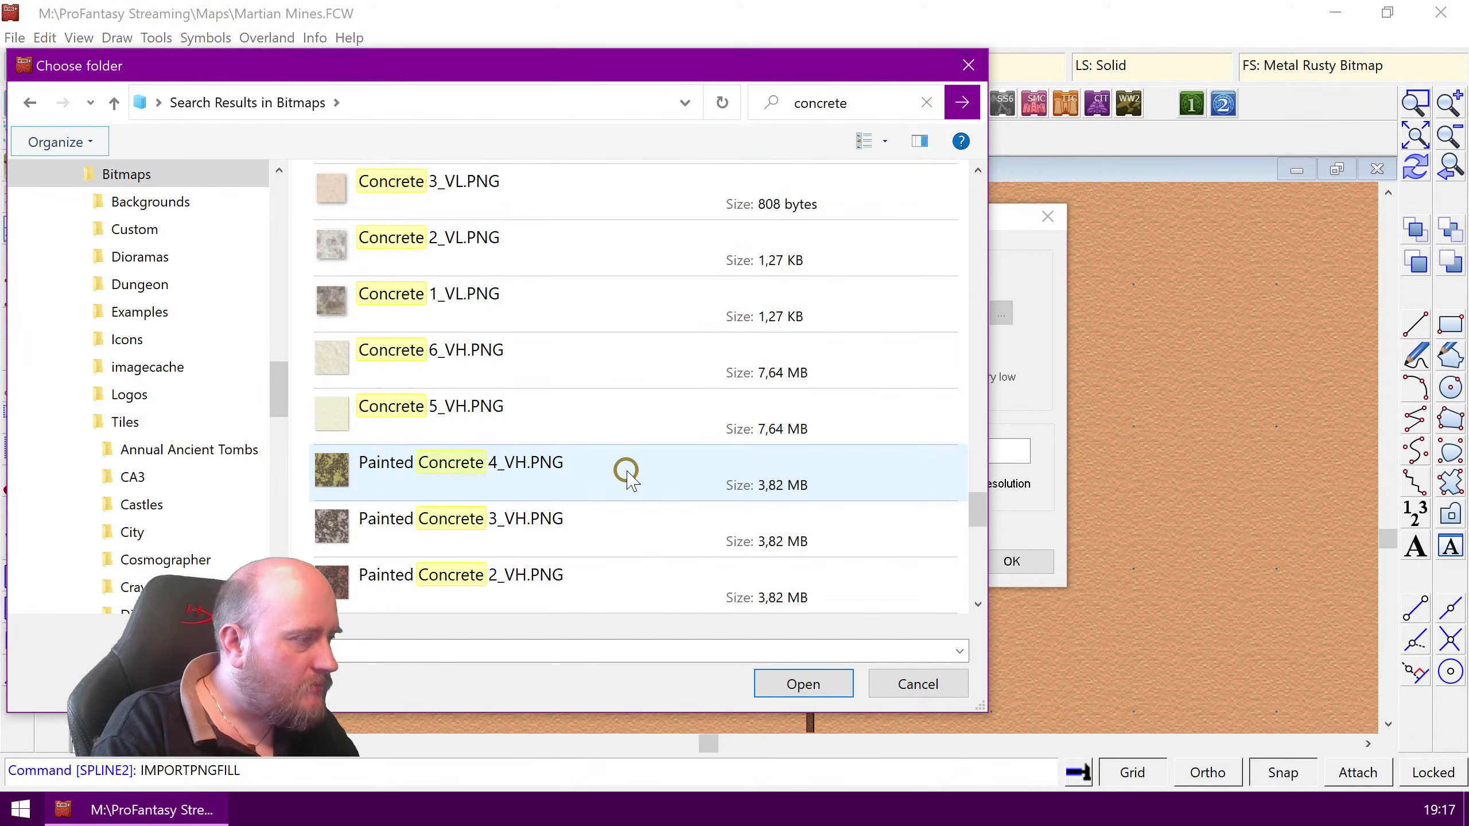
{"action": "scroll", "coordinate": [629, 474], "scroll_direction": "down", "scroll_amount": 2}
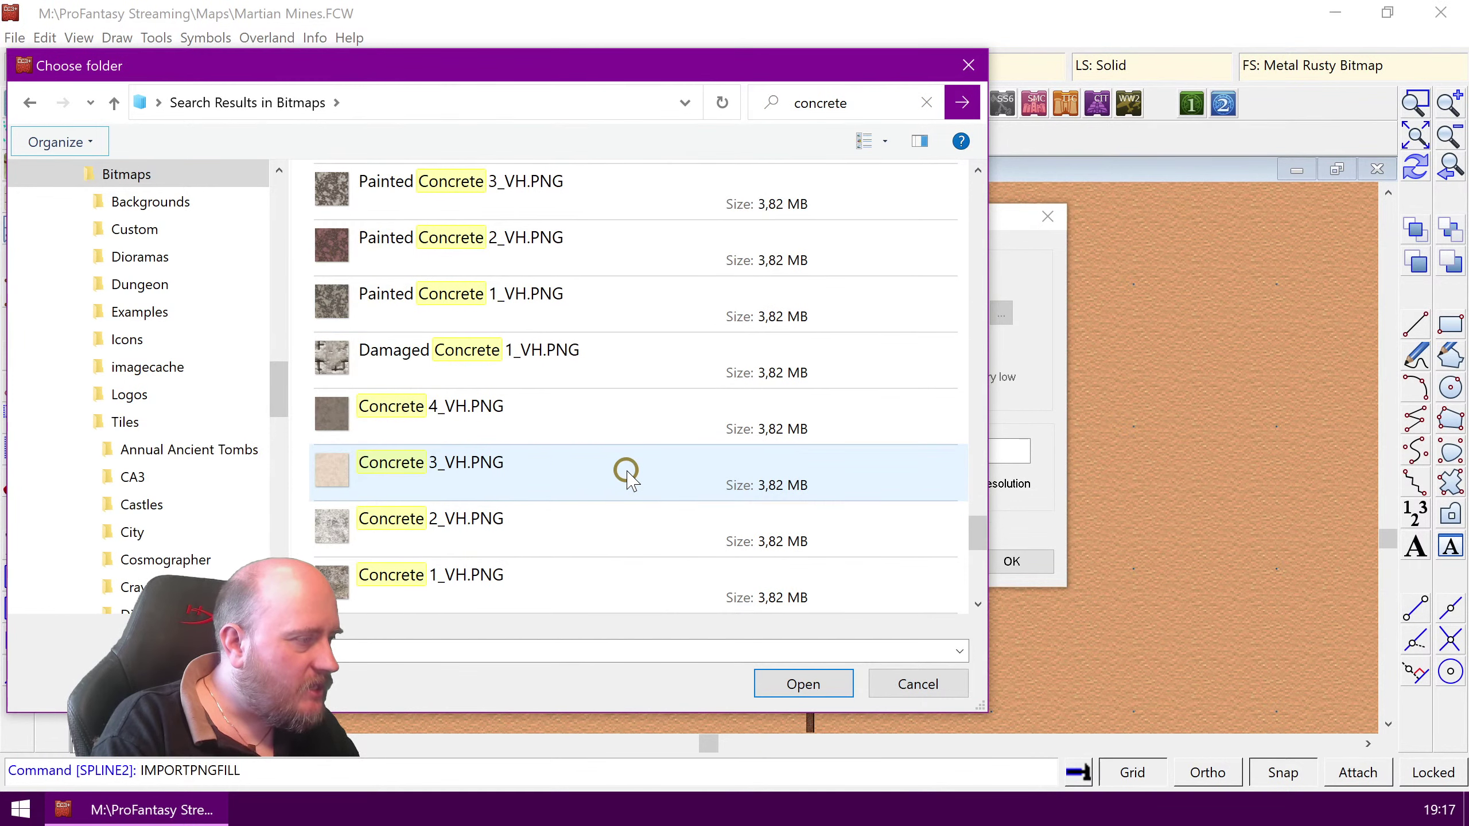
Step: Import the bitmap fill styles from the Tiles\Storyweaver HighSpace\Human folder with paths relative to CC3 and alpha transparency
{"action": "left_click", "coordinate": [463, 363]}
{"action": "left_click", "coordinate": [787, 684]}
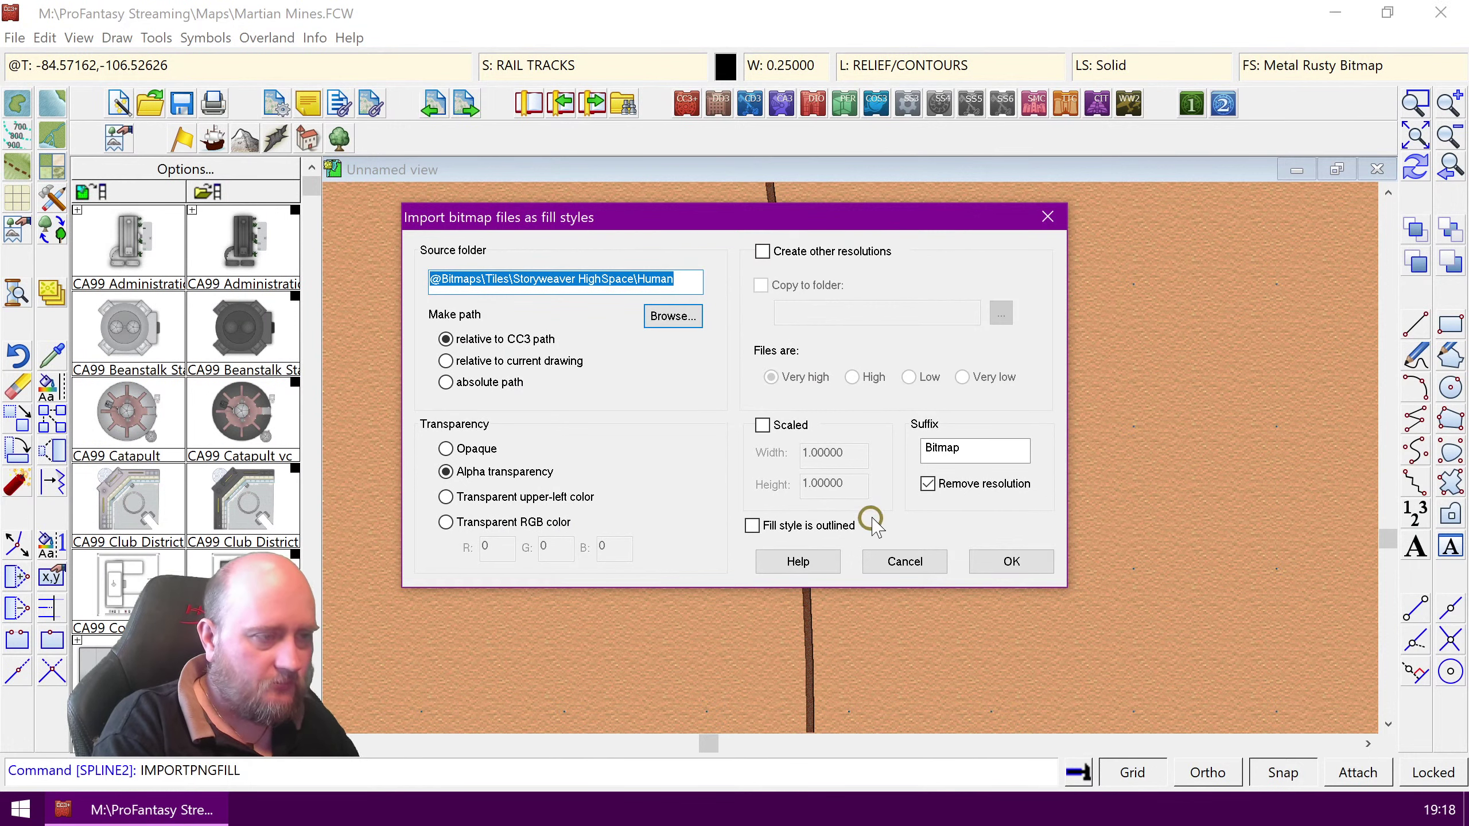
{"action": "left_click", "coordinate": [1003, 560]}
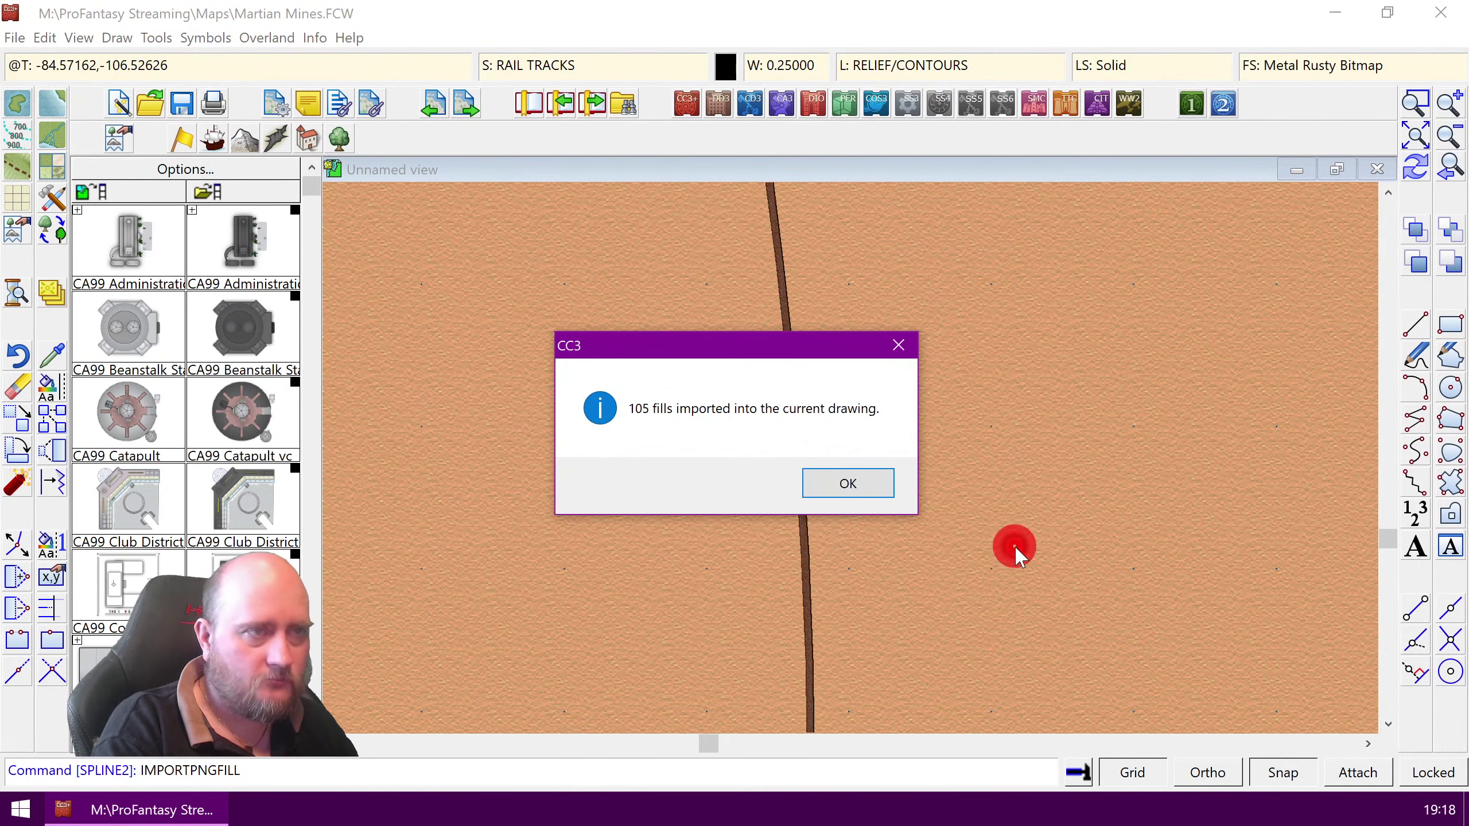
{"action": "left_click", "coordinate": [867, 485]}
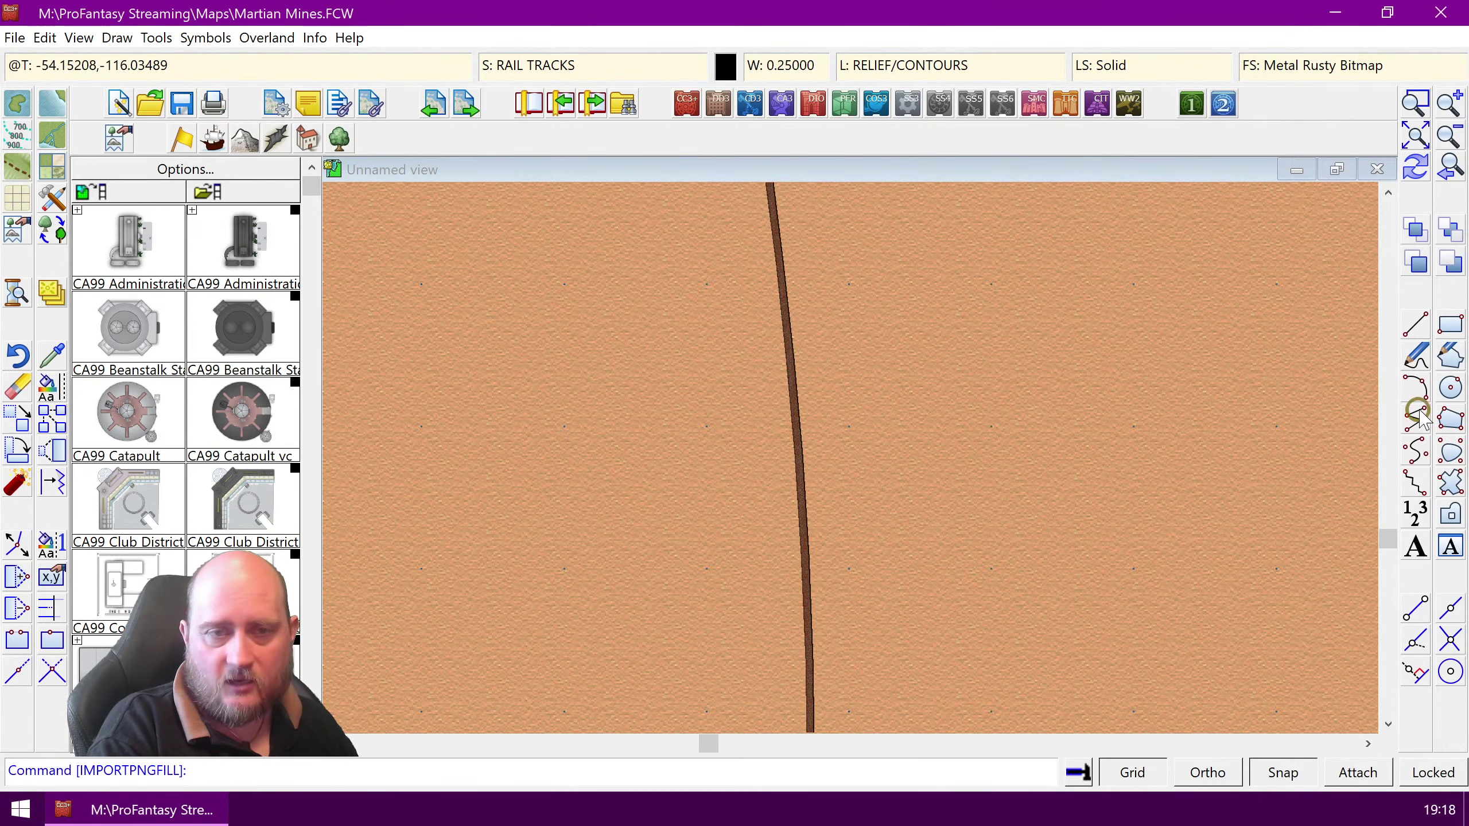
Step: Make Rough Concrete 1 Bitmap the current fill style, with scaling turned on at width and height 1
{"action": "left_click", "coordinate": [1292, 64]}
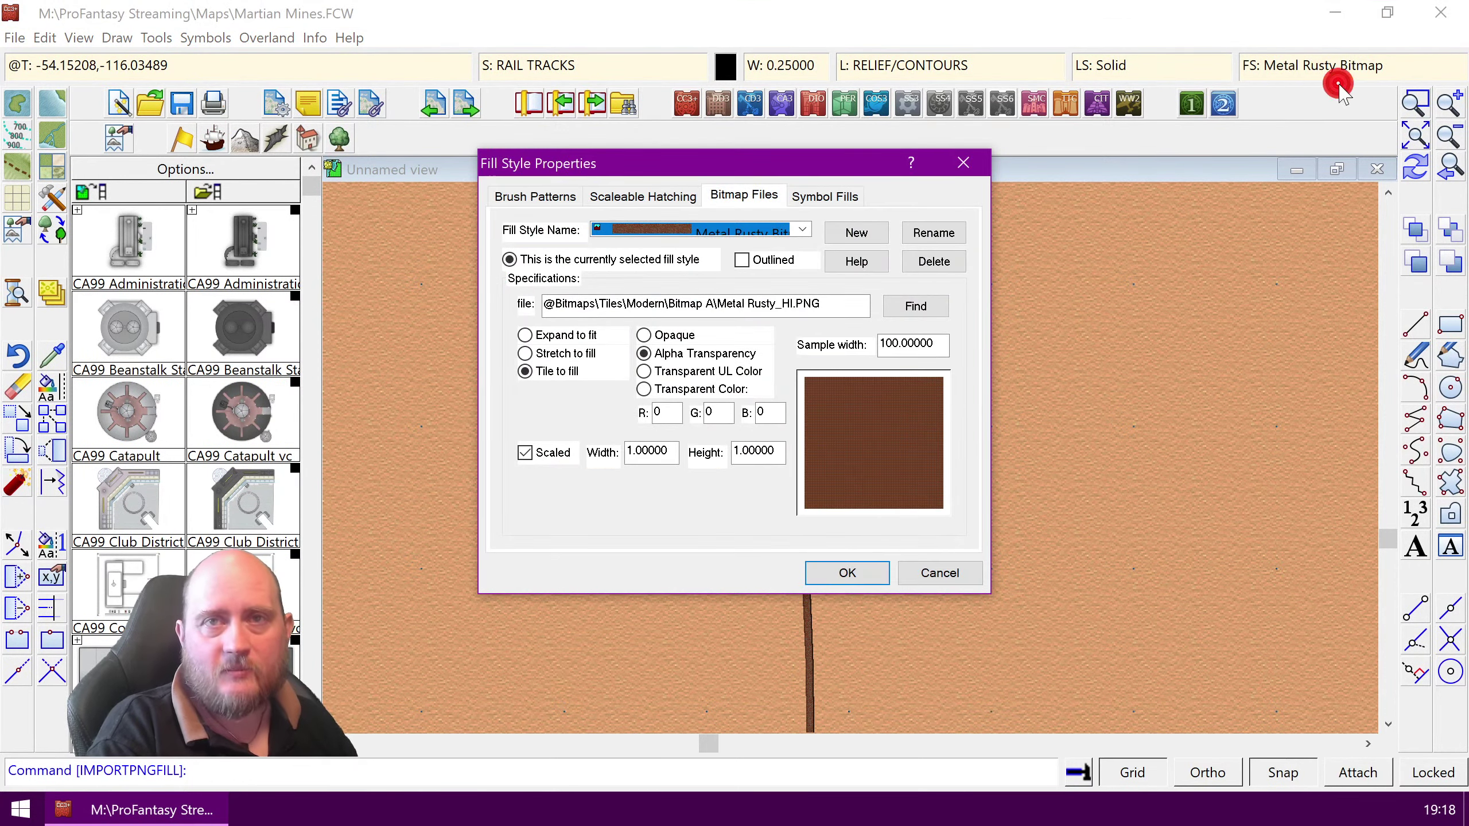
{"action": "left_click", "coordinate": [799, 232]}
{"action": "left_click", "coordinate": [864, 394]}
{"action": "left_click_drag", "start_coordinate": [867, 384], "coordinate": [866, 411]}
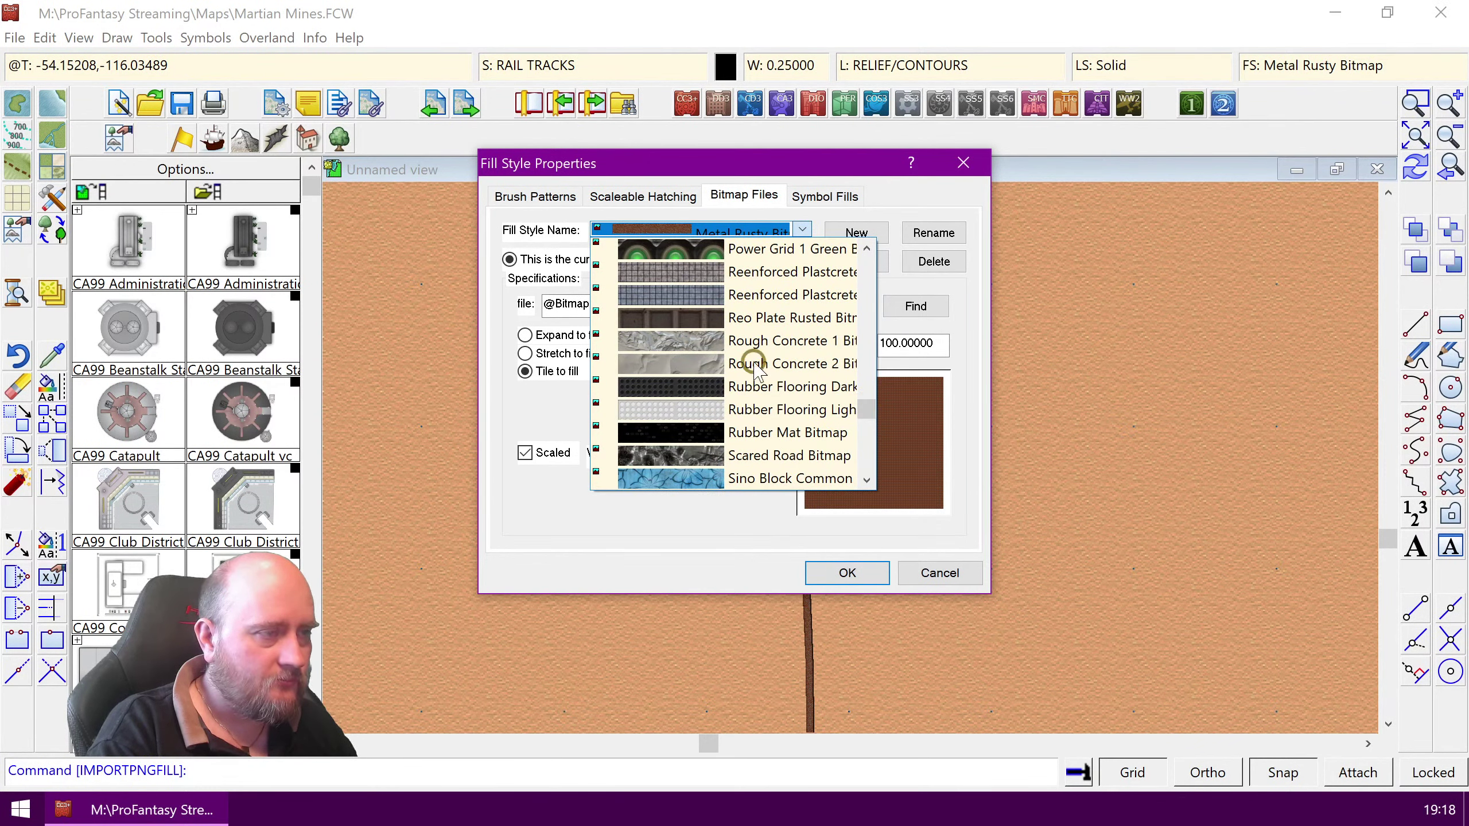
{"action": "left_click", "coordinate": [711, 347]}
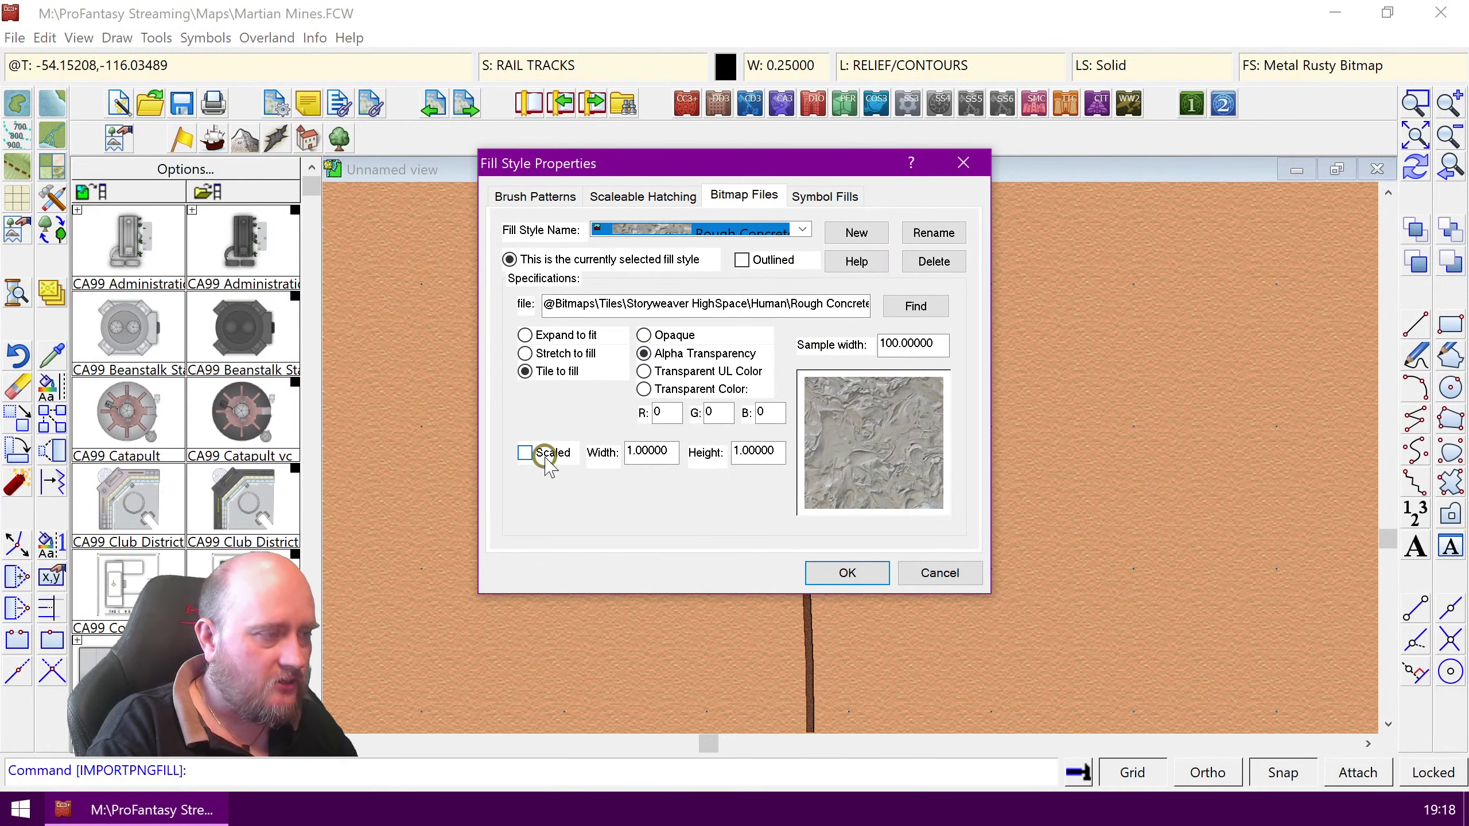
{"action": "left_click", "coordinate": [524, 453]}
{"action": "left_click", "coordinate": [846, 571]}
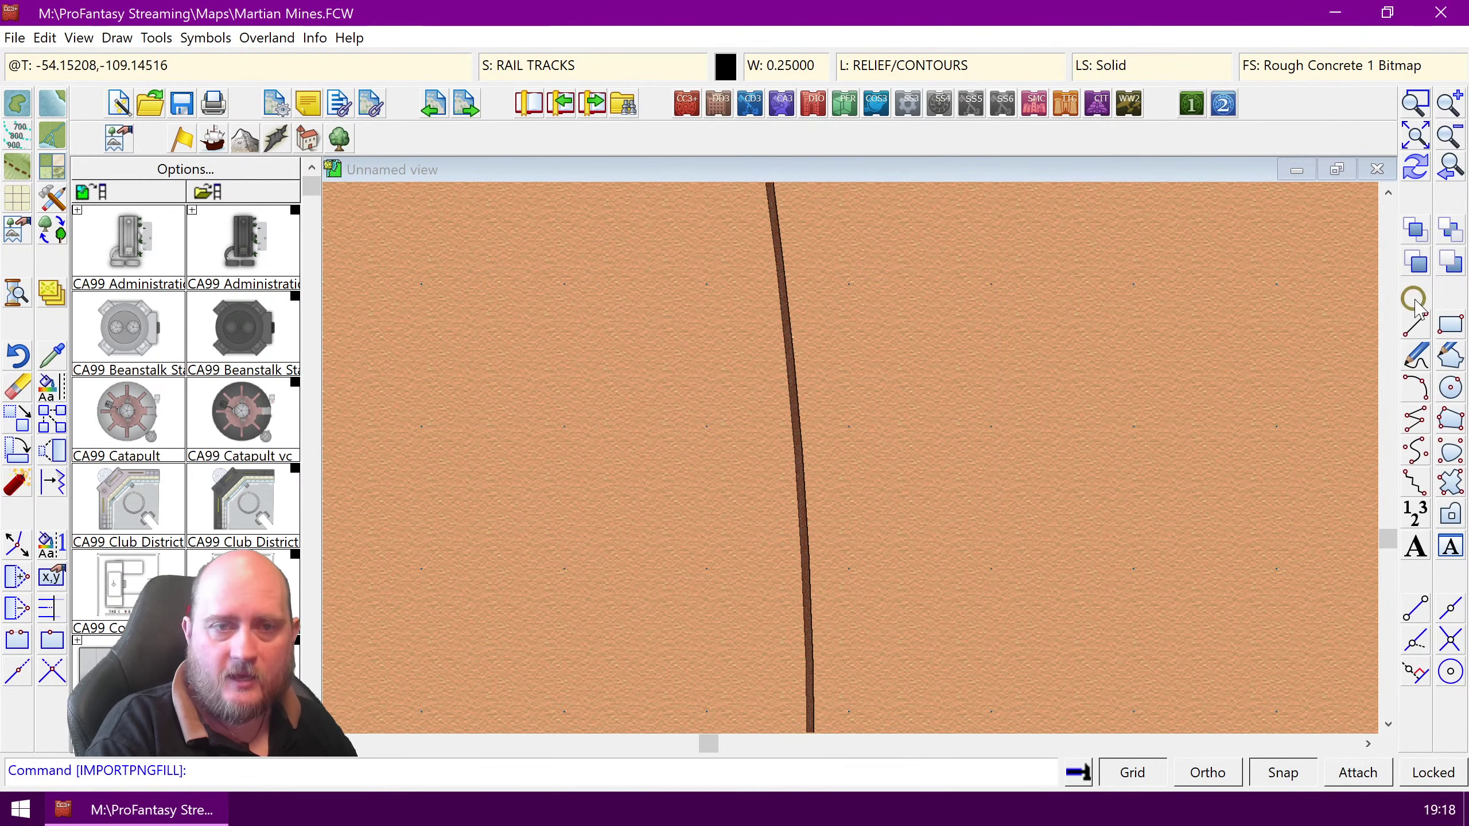
Step: Turn off snapping and draw a narrow horizontal rectangle about 6.4 by 0.7 ft across the upper part of the rail
{"action": "left_click", "coordinate": [1450, 326]}
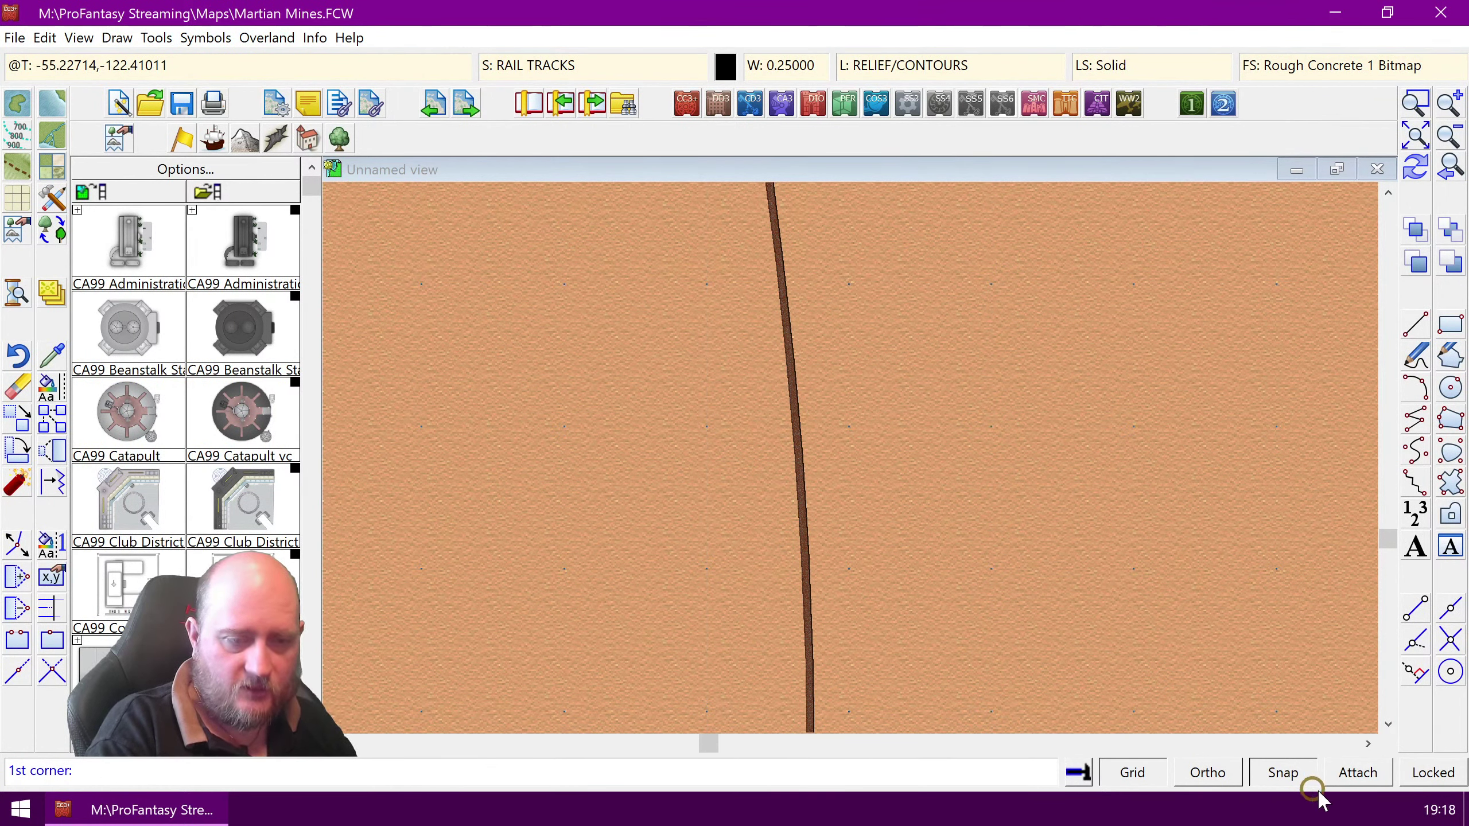
{"action": "left_click", "coordinate": [1289, 773]}
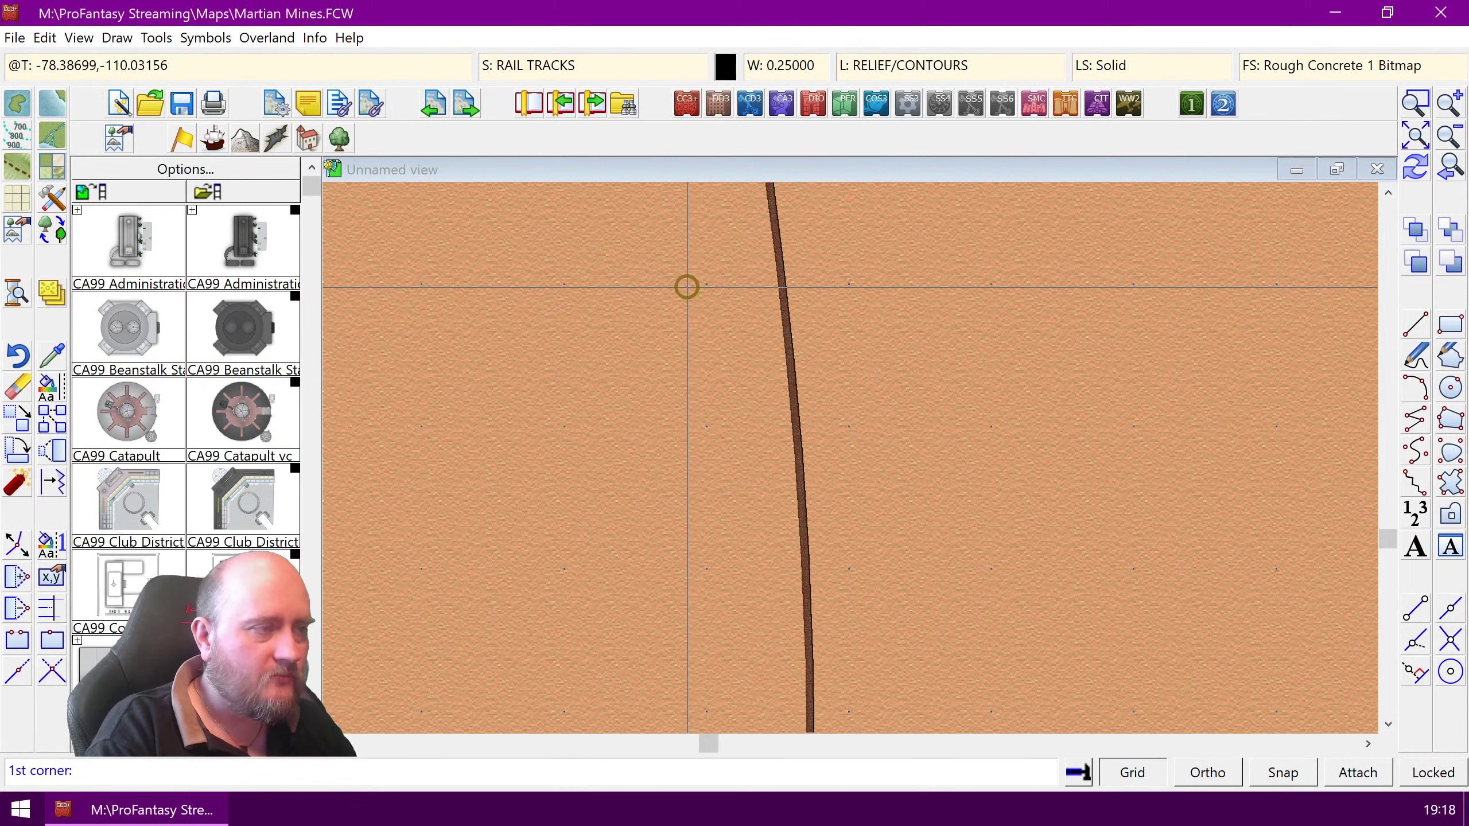
{"action": "left_click", "coordinate": [683, 288]}
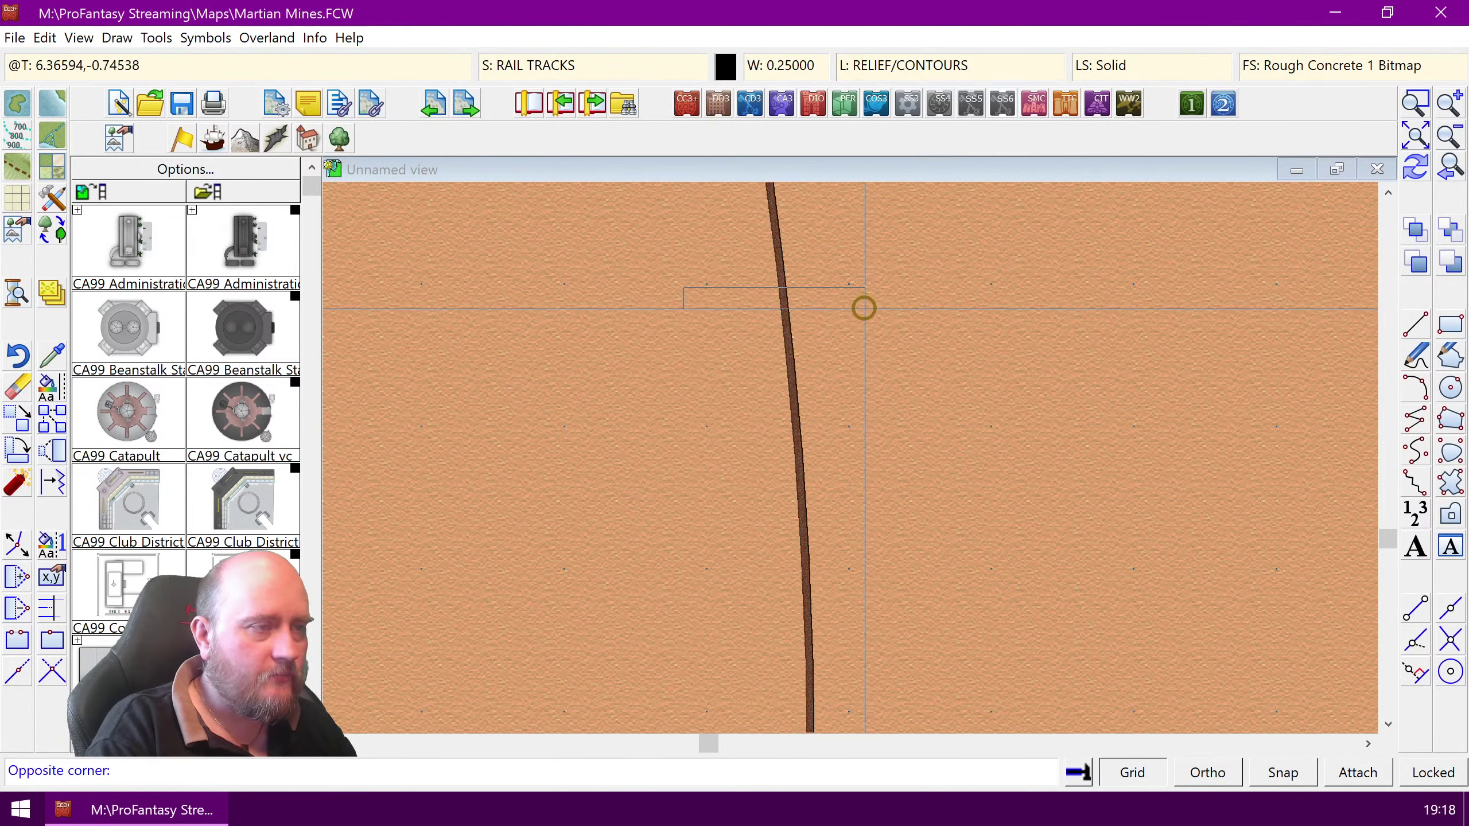
{"action": "left_click", "coordinate": [864, 310]}
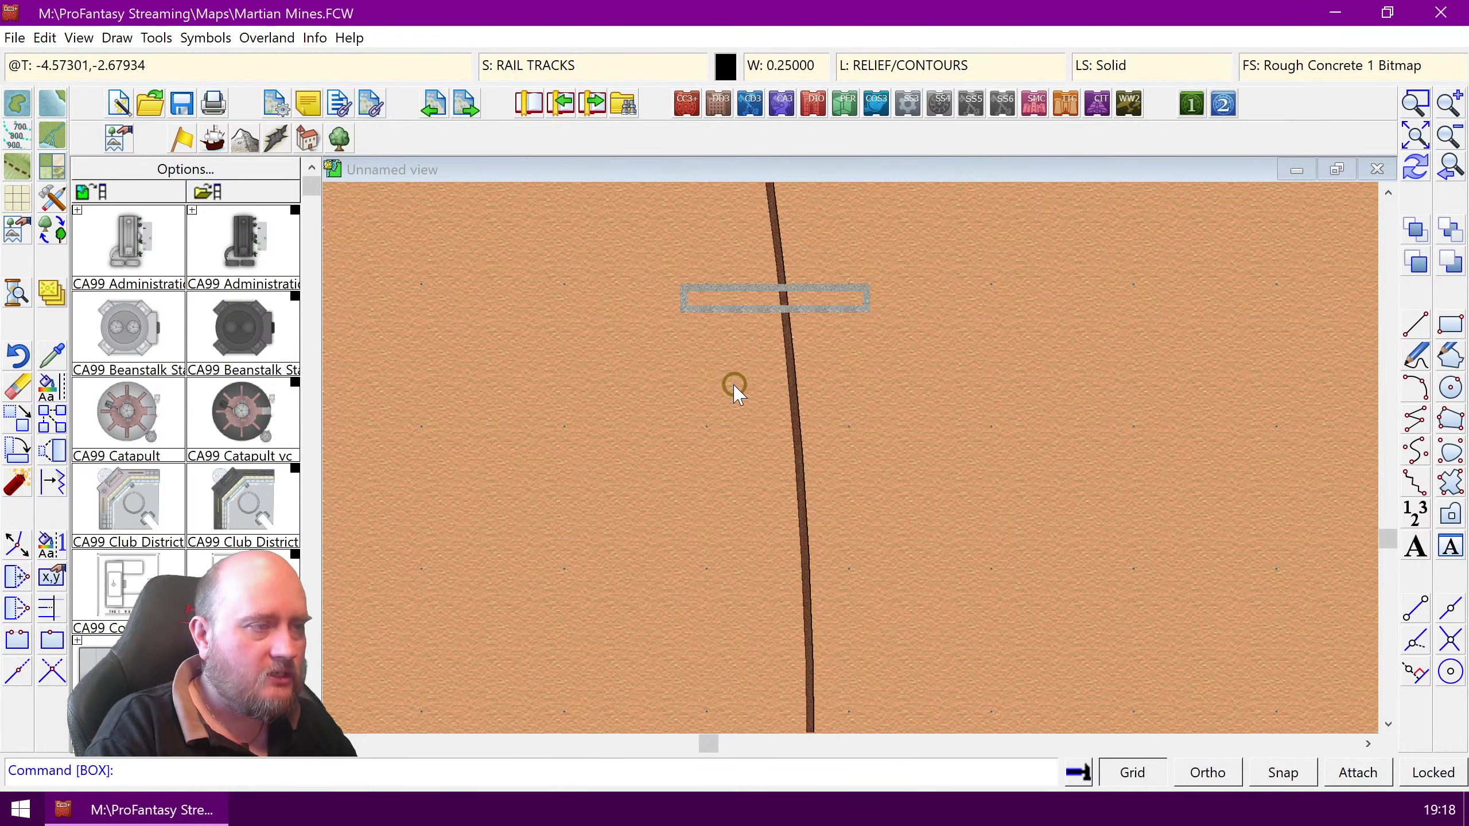
{"action": "right_click", "coordinate": [694, 380]}
{"action": "key", "text": "Escape"}
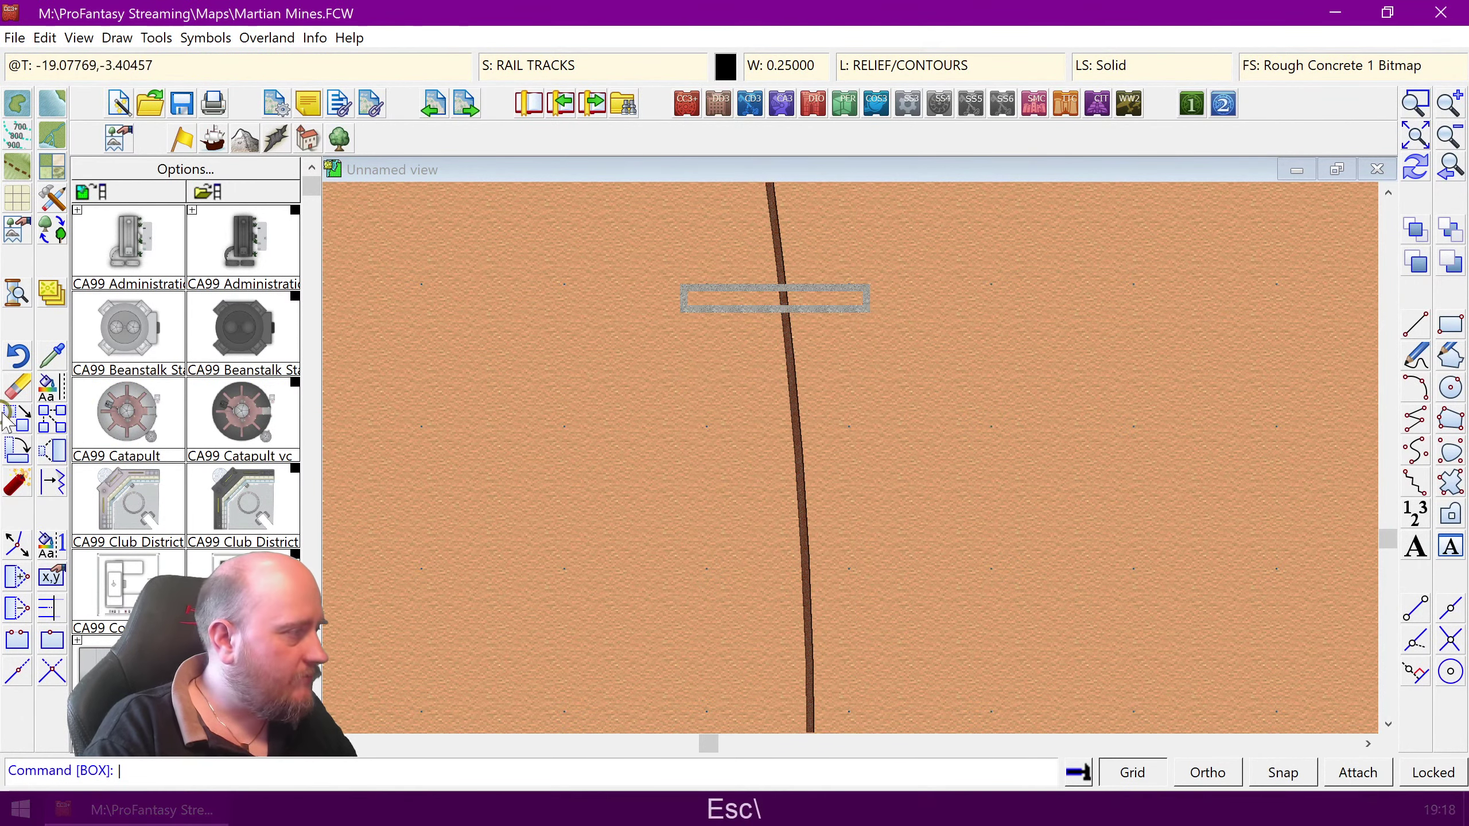
Step: Set the line width of the concrete rectangle to 0 and redraw the map
{"action": "left_click", "coordinate": [51, 393]}
{"action": "left_click", "coordinate": [708, 305]}
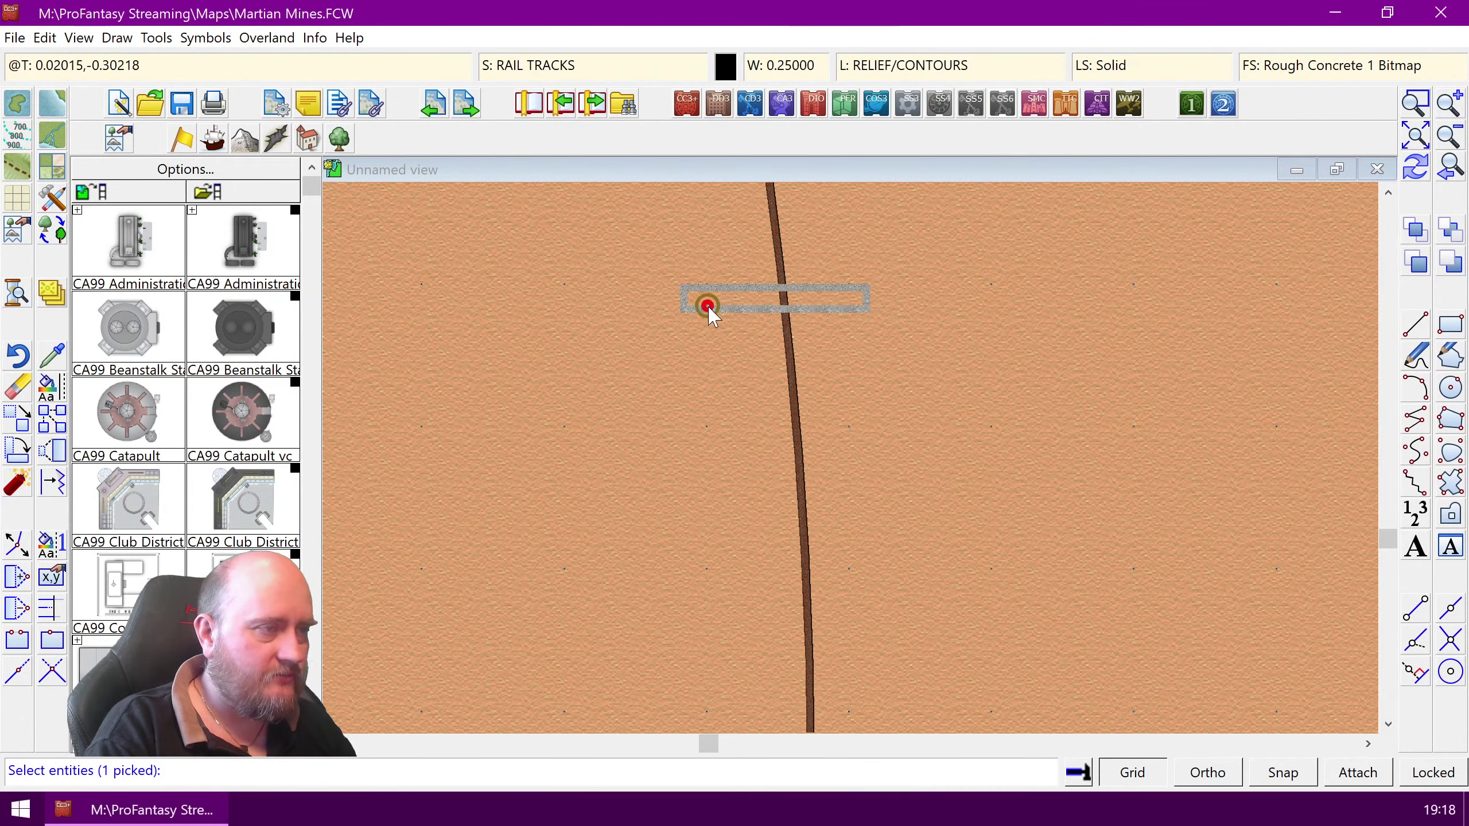
{"action": "right_click", "coordinate": [728, 411]}
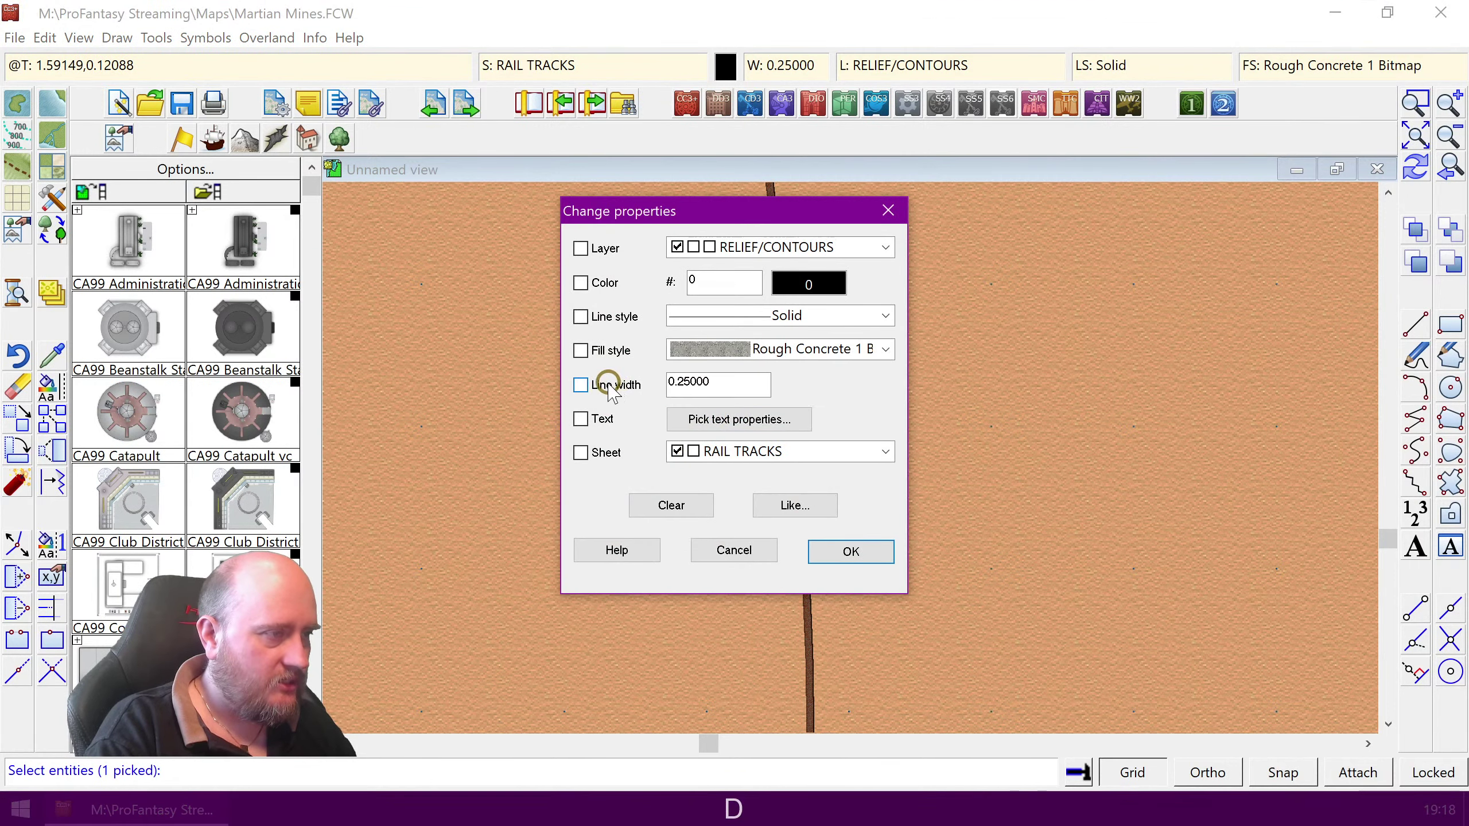
{"action": "left_click", "coordinate": [581, 385]}
{"action": "left_click", "coordinate": [684, 392]}
{"action": "double_click", "coordinate": [684, 391]}
{"action": "type", "text": "0"}
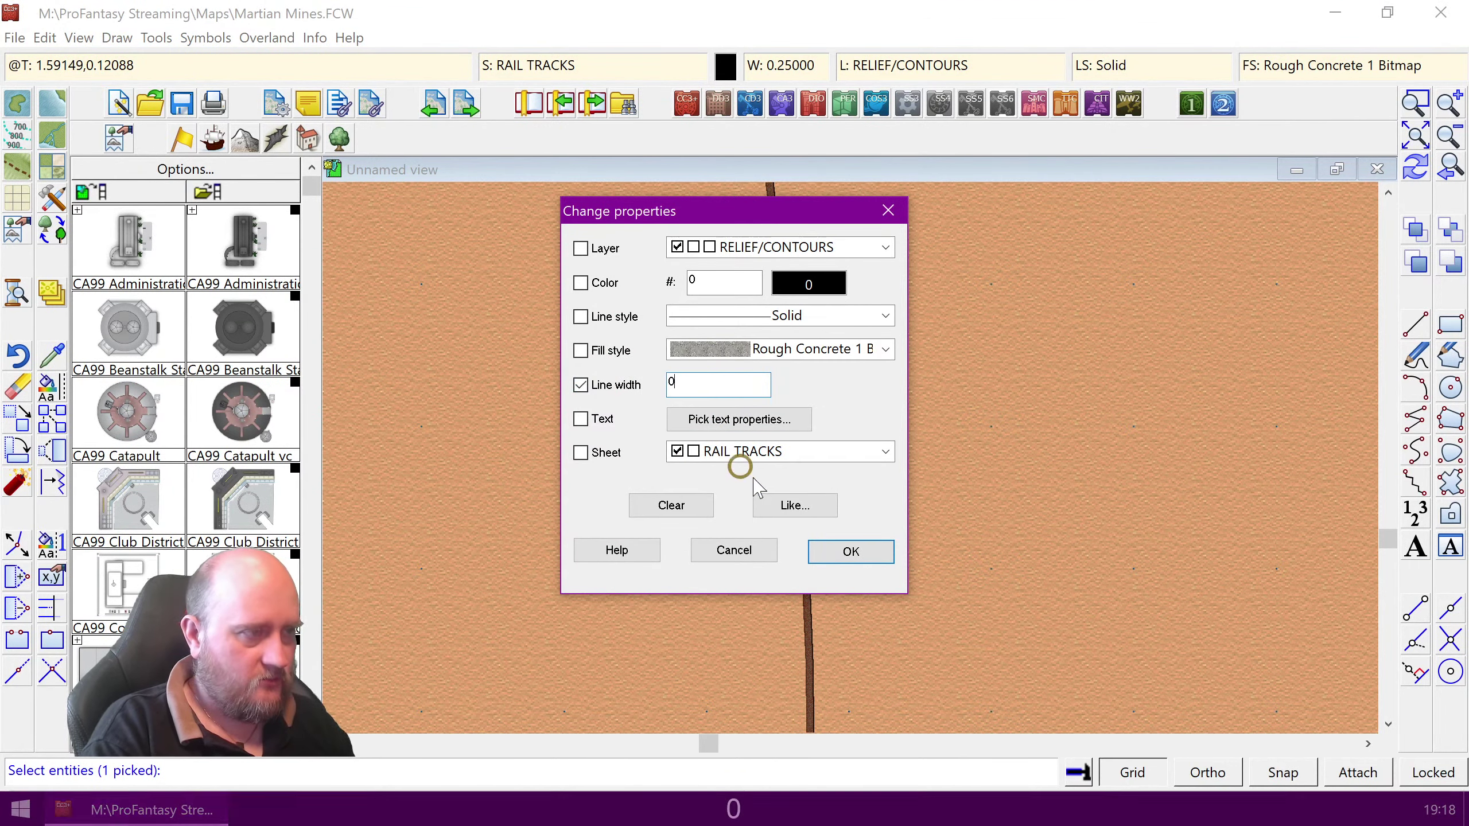
{"action": "left_click", "coordinate": [831, 553]}
{"action": "key", "text": "ctrl+r"}
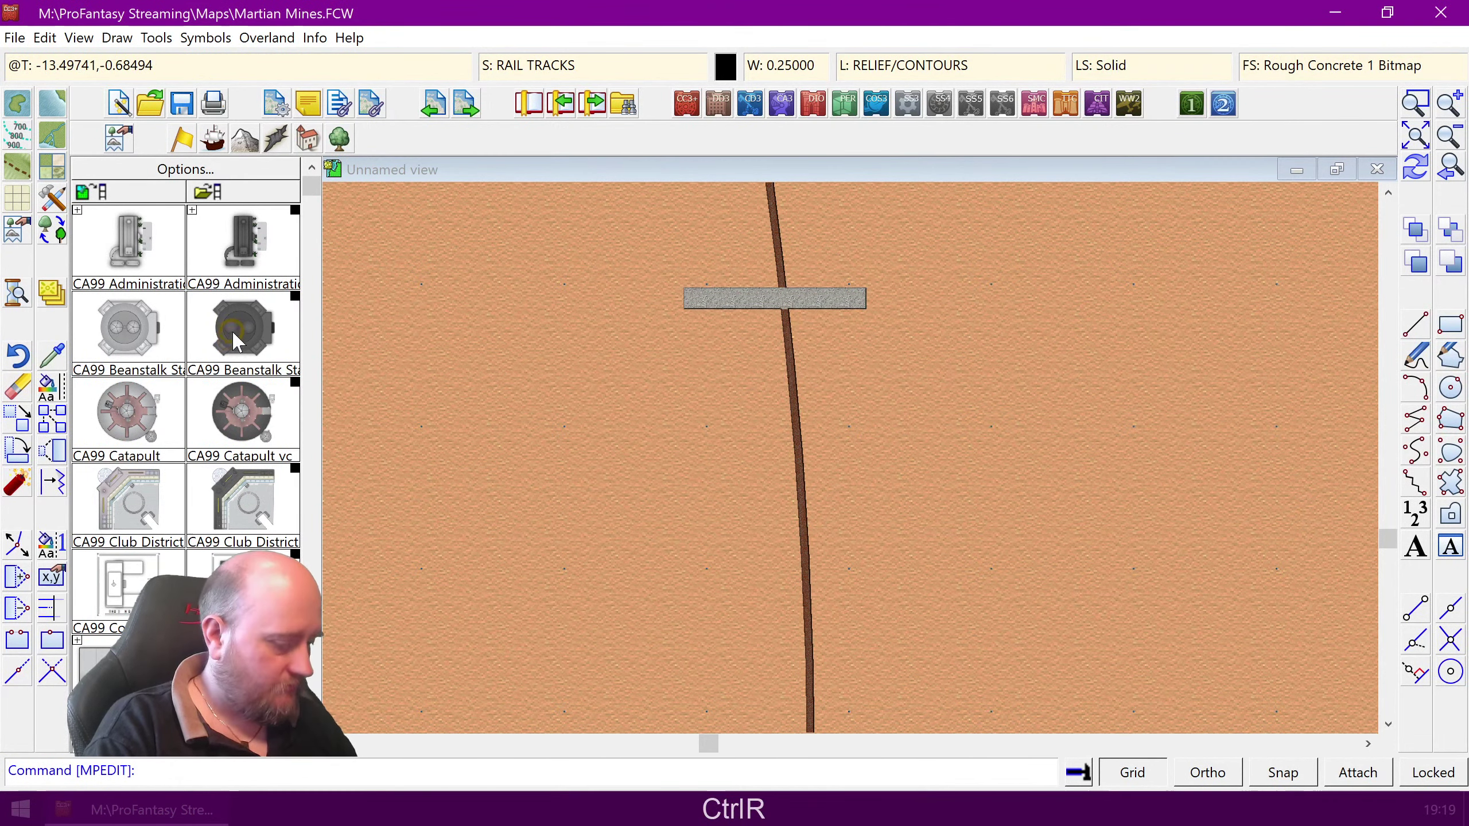
Step: Define the concrete rectangle as a new symbol named Sleeper and save the map
{"action": "left_click", "coordinate": [220, 39]}
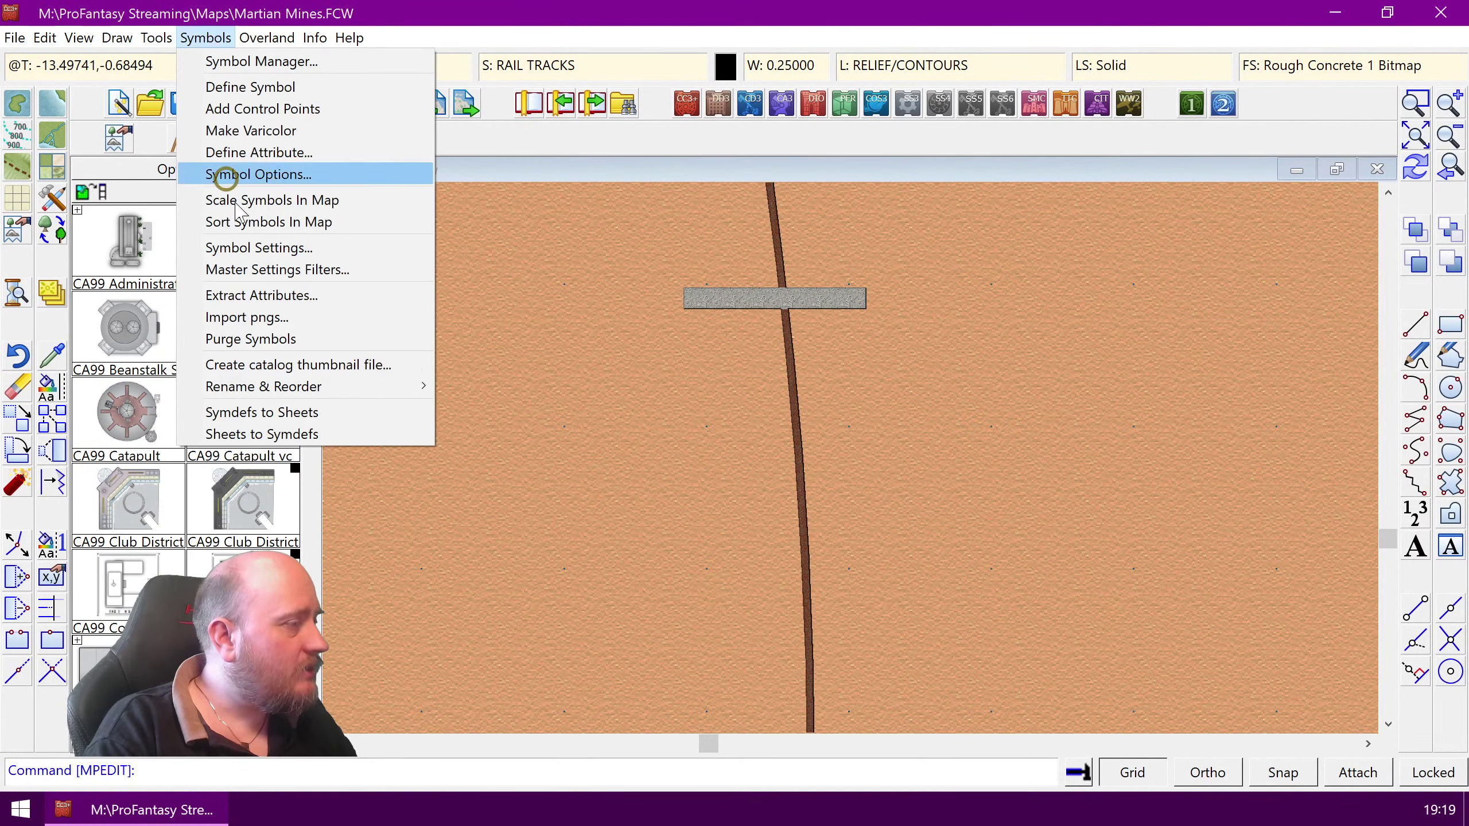
{"action": "left_click", "coordinate": [249, 87]}
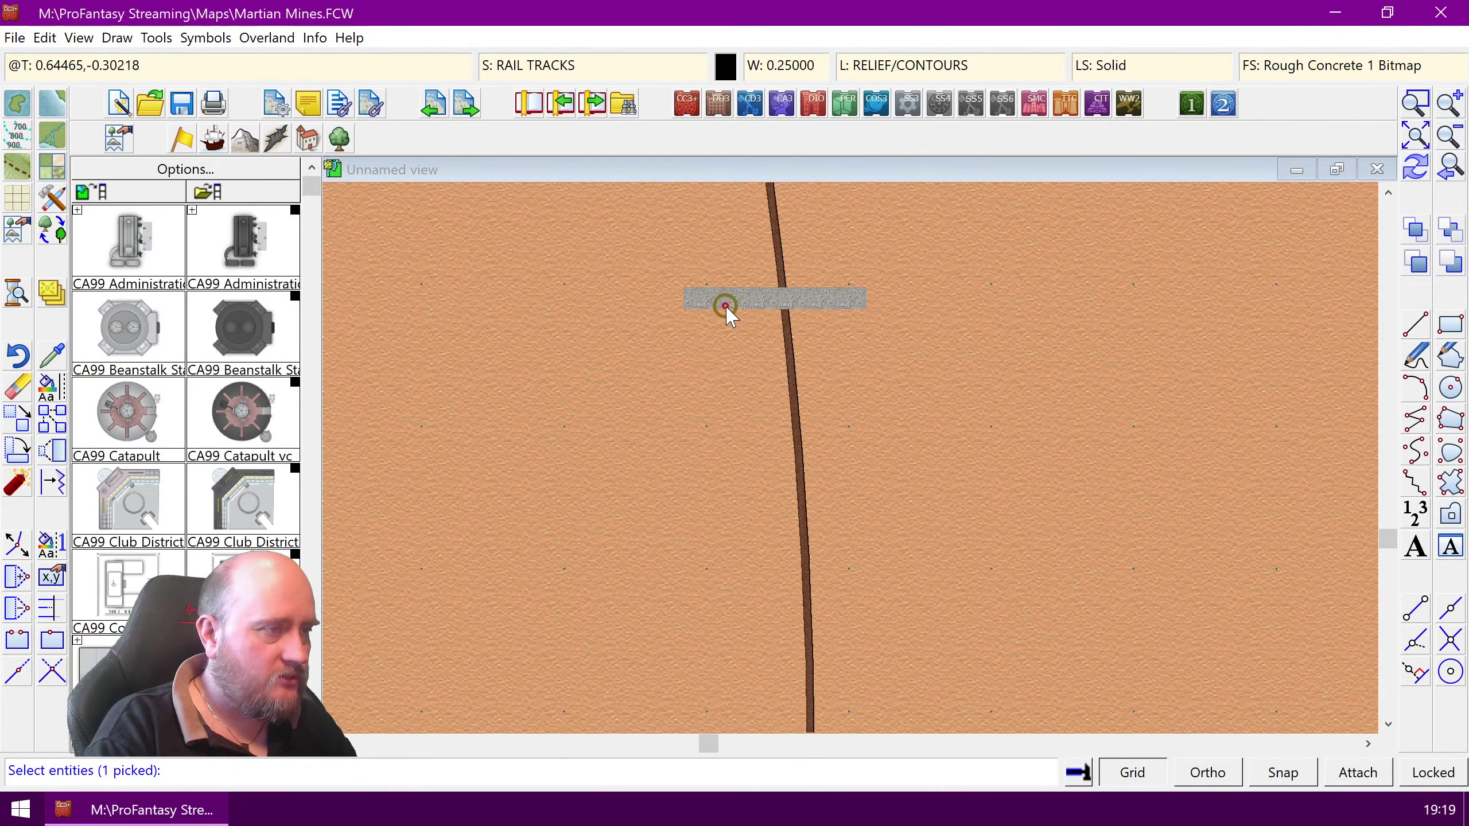
{"action": "right_click", "coordinate": [662, 383]}
{"action": "left_click", "coordinate": [623, 494]}
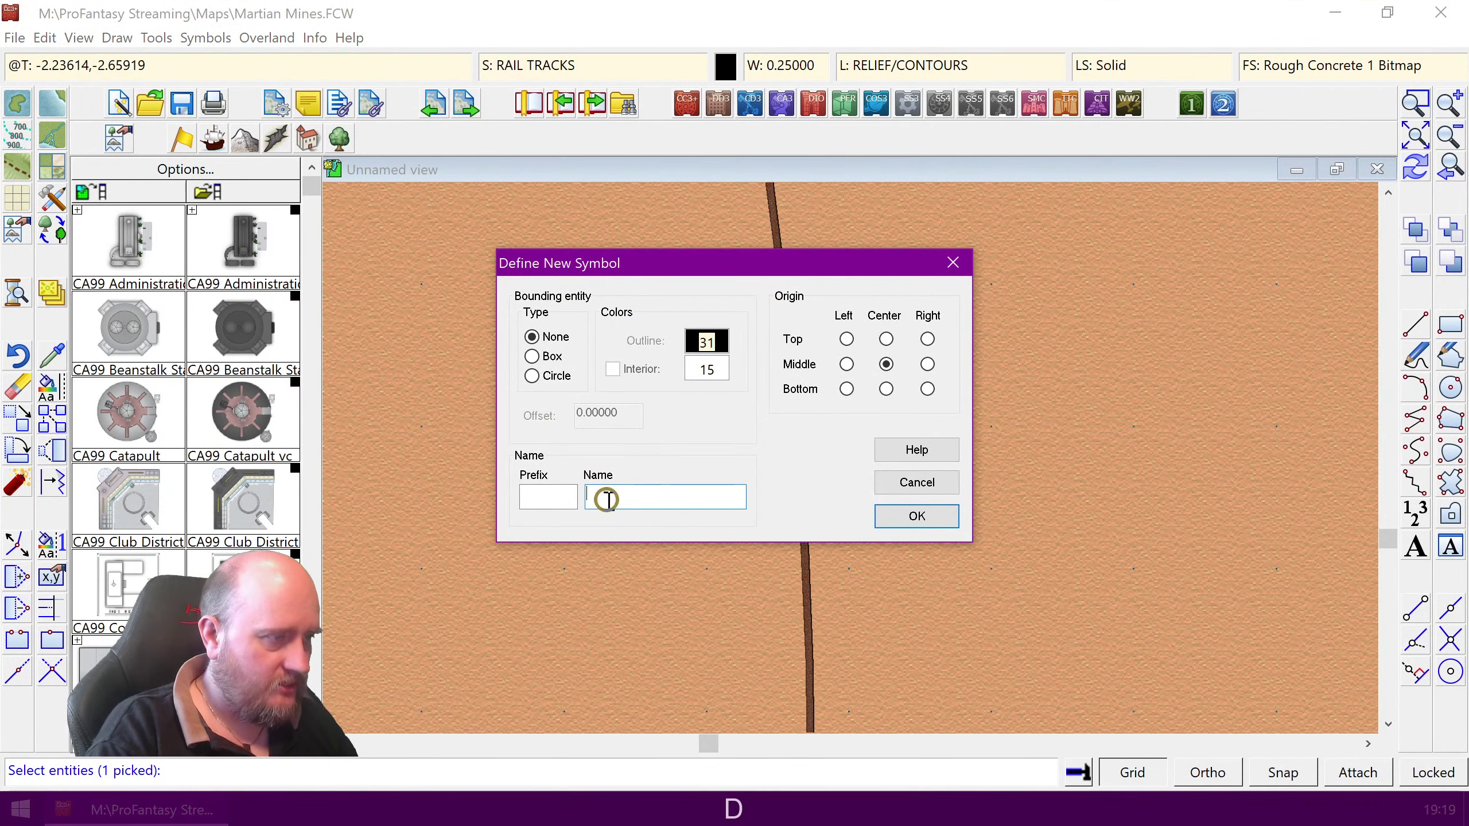
{"action": "type", "text": "Sleeper"}
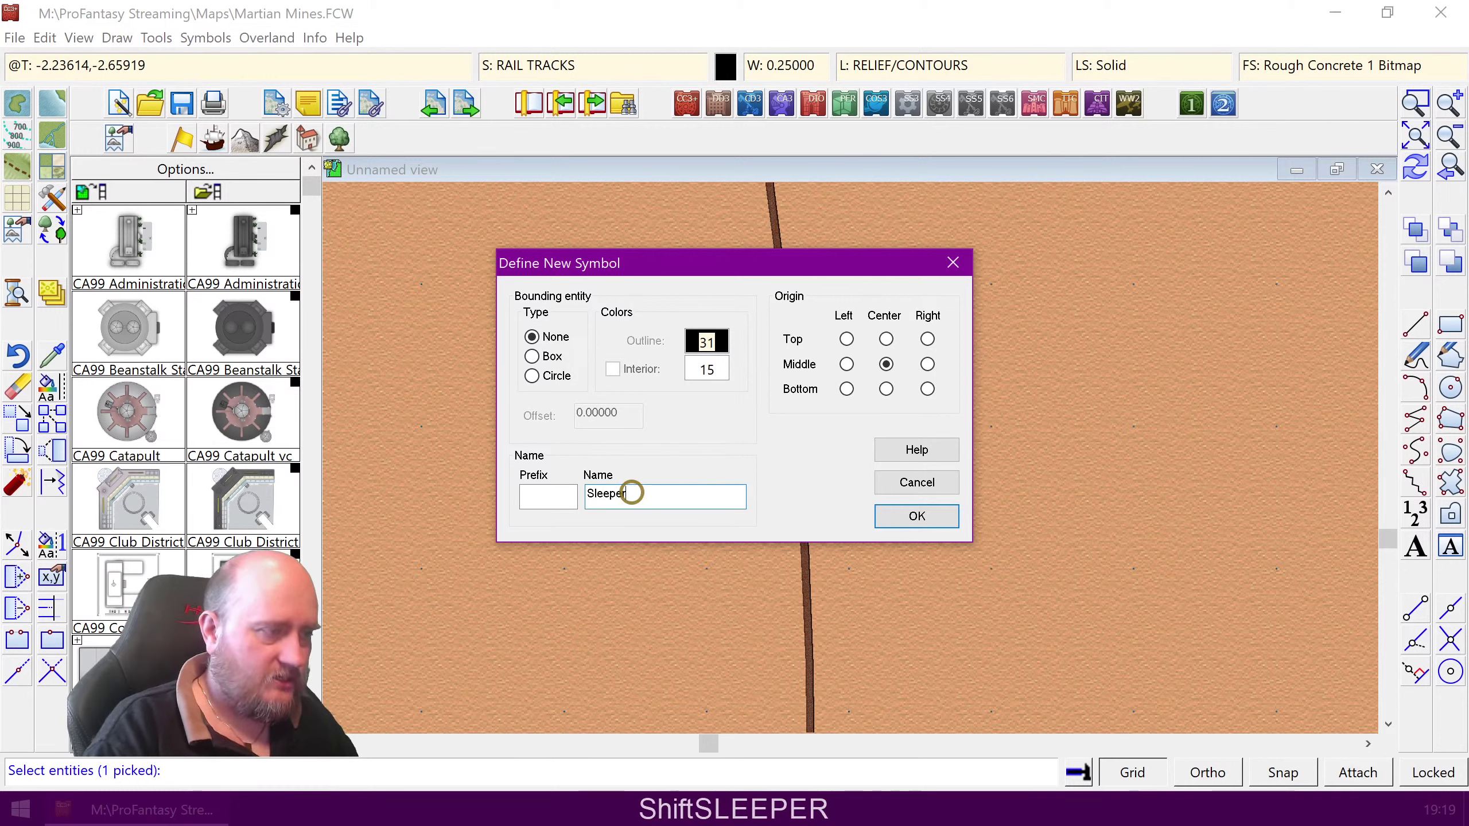
{"action": "left_click", "coordinate": [916, 515]}
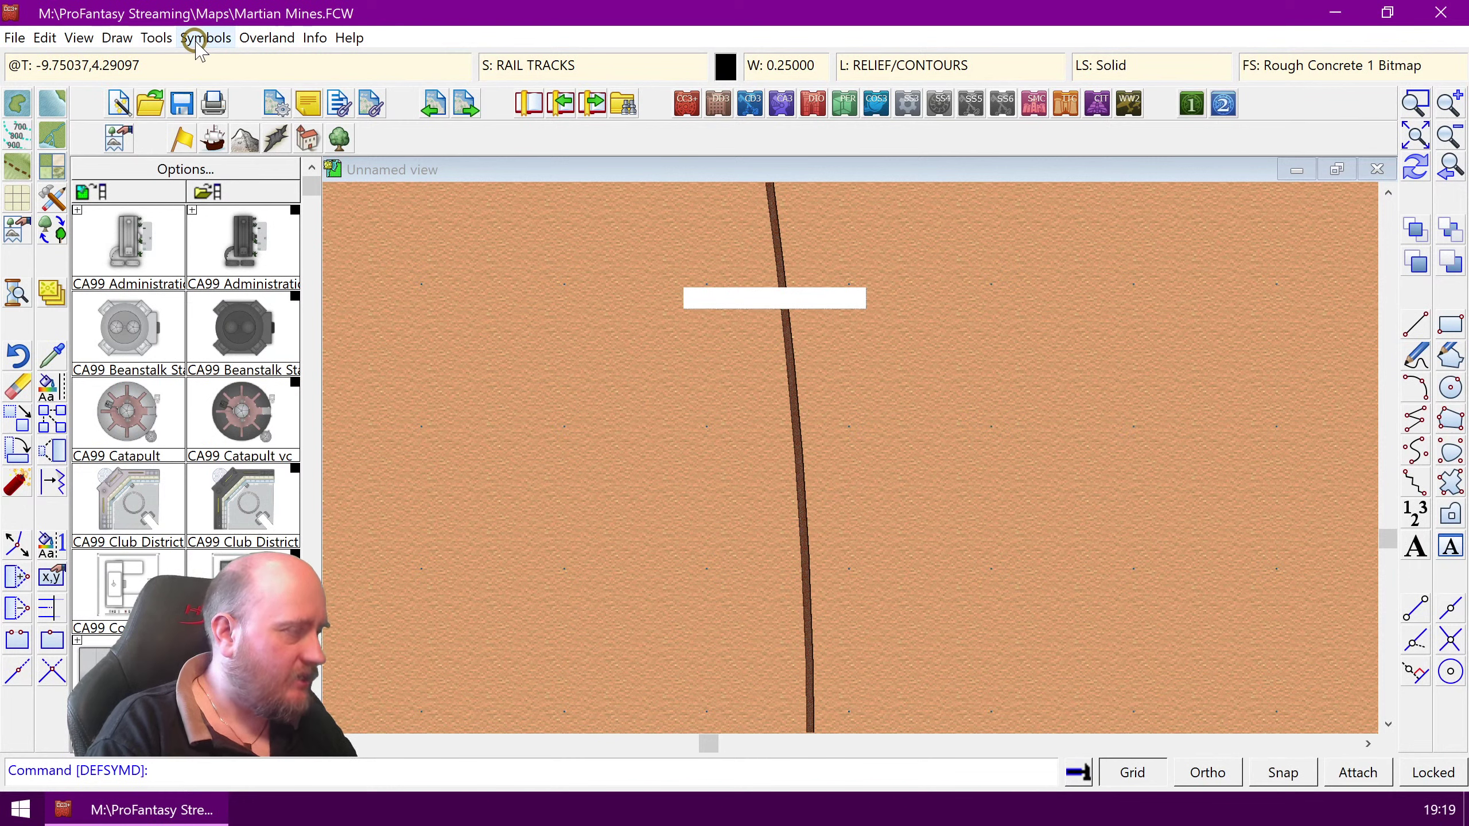
{"action": "scroll", "coordinate": [584, 397], "scroll_direction": "down", "scroll_amount": 1}
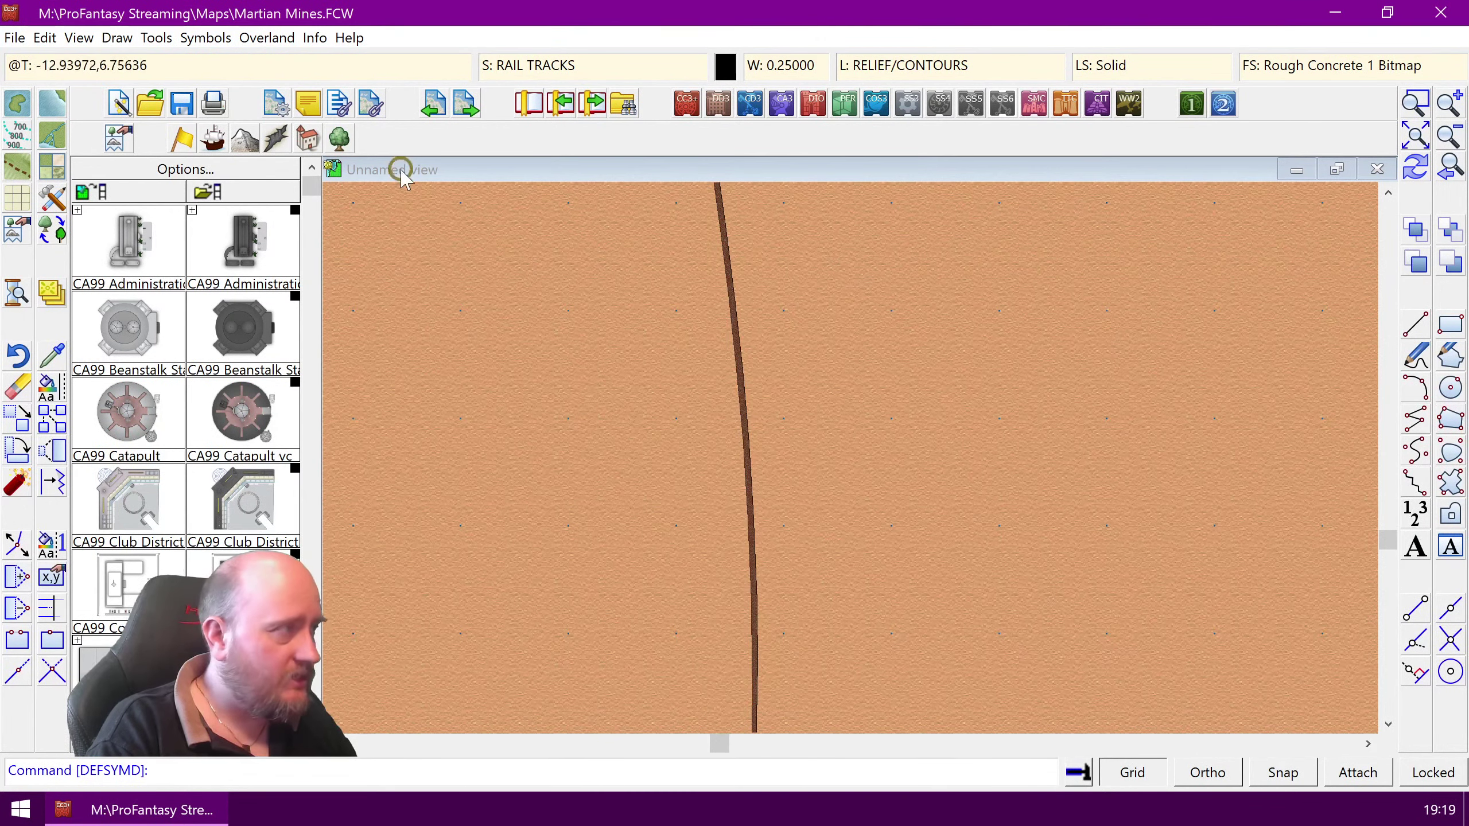
{"action": "key", "text": "ctrl+s"}
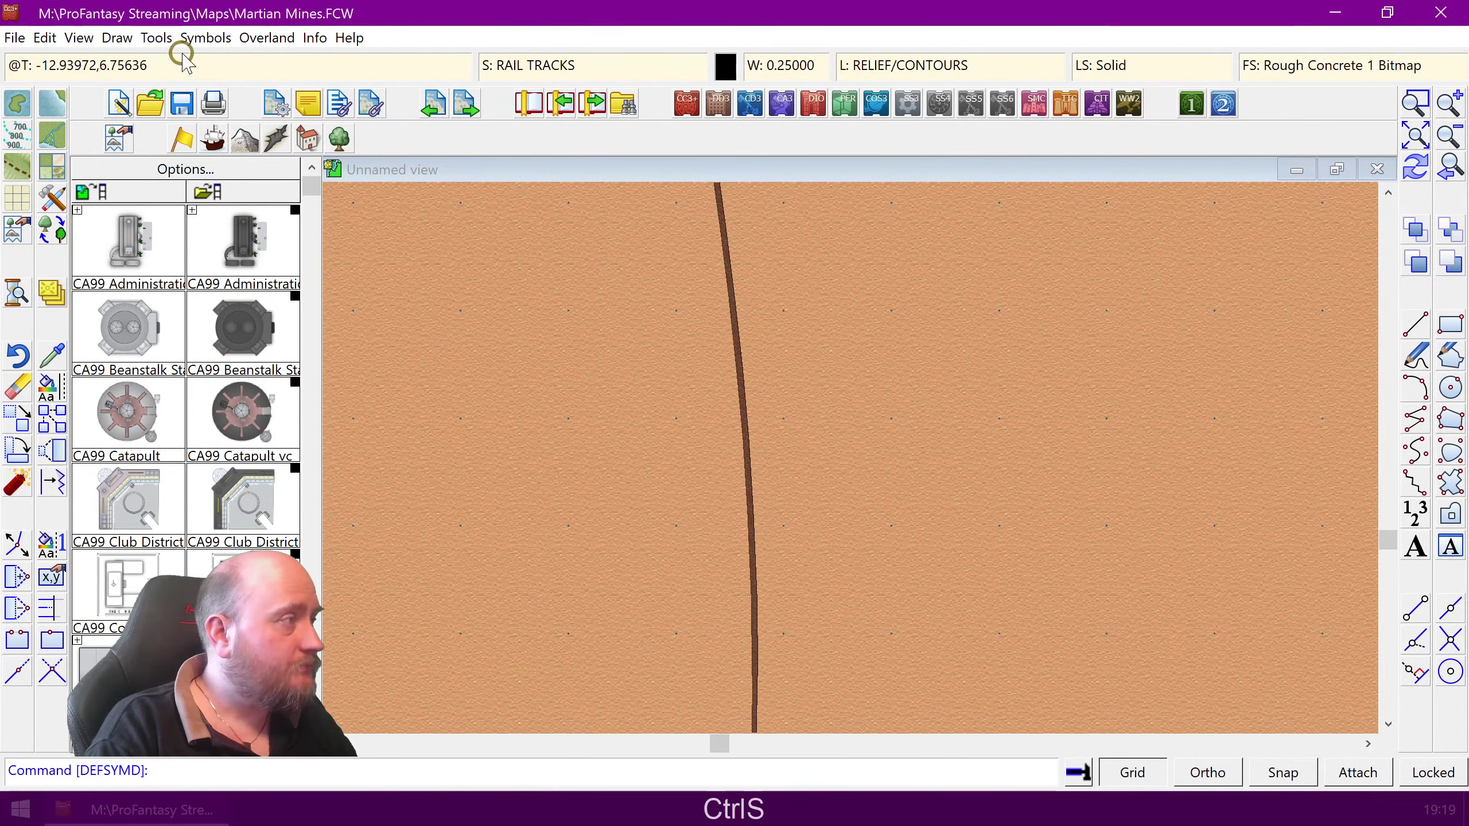
{"action": "left_click", "coordinate": [202, 40]}
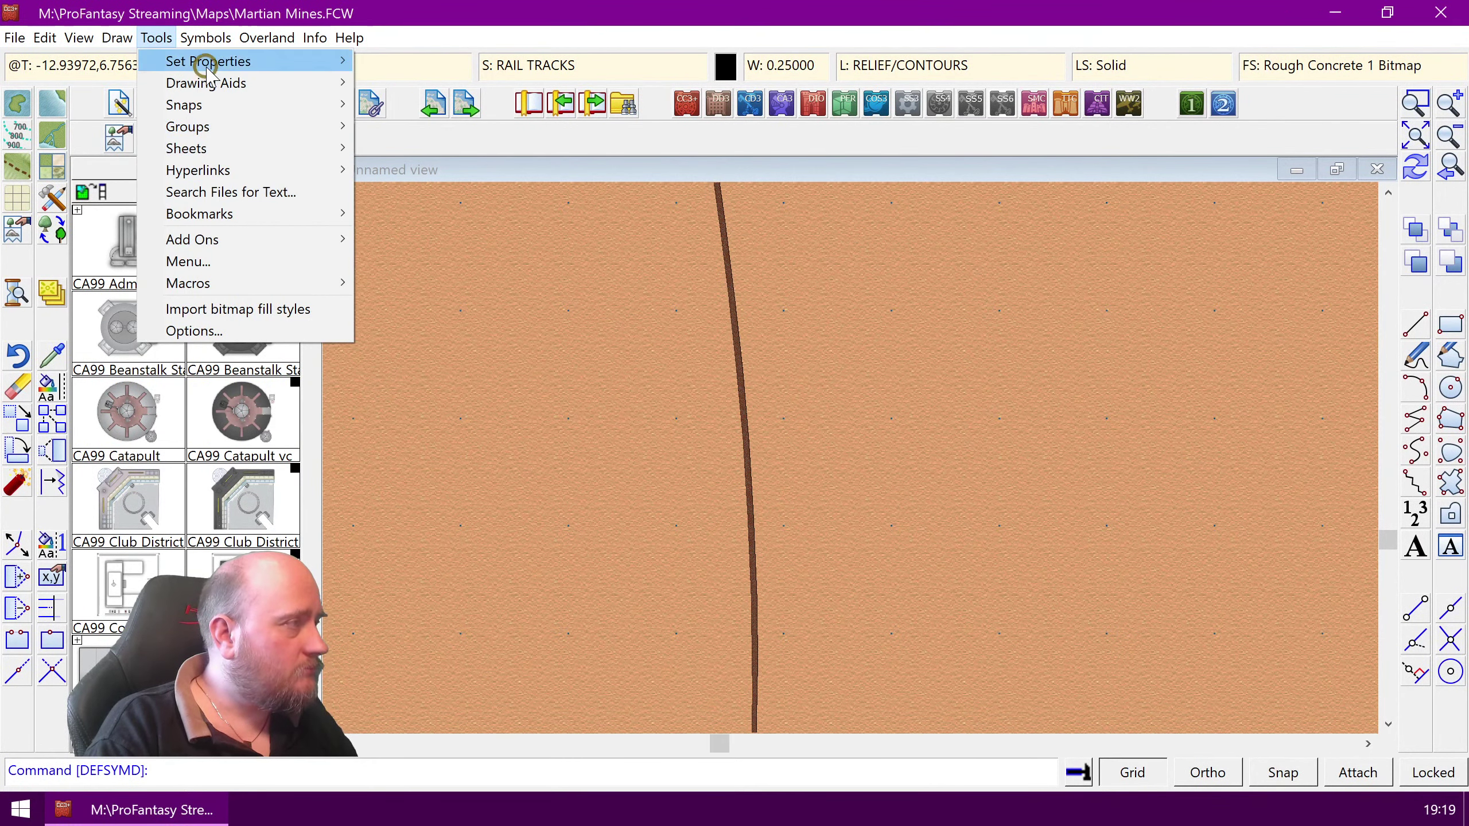
{"action": "mouse_move", "coordinate": [119, 29]}
{"action": "left_click", "coordinate": [189, 400]}
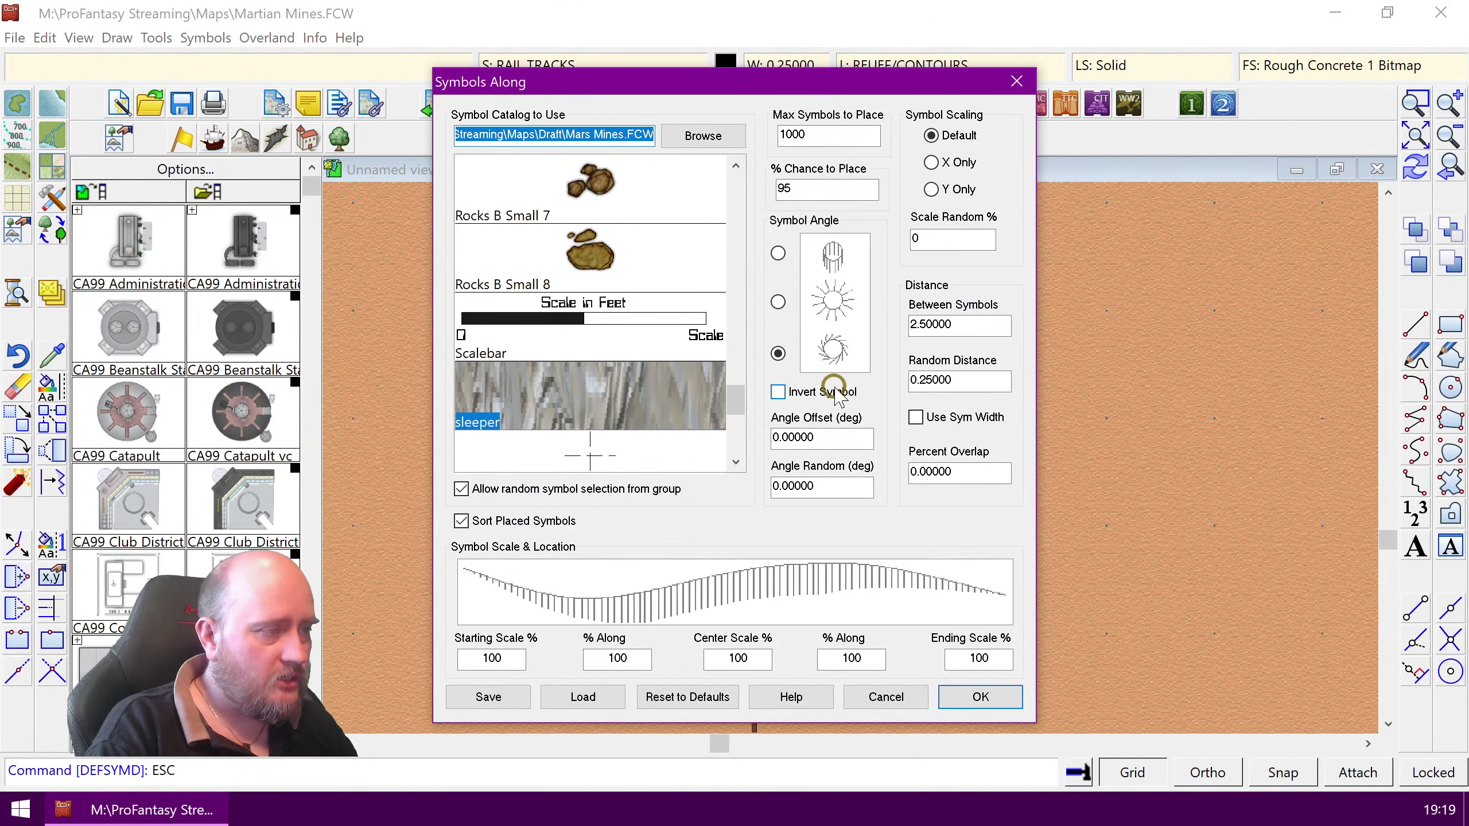
{"action": "left_click", "coordinate": [1015, 81]}
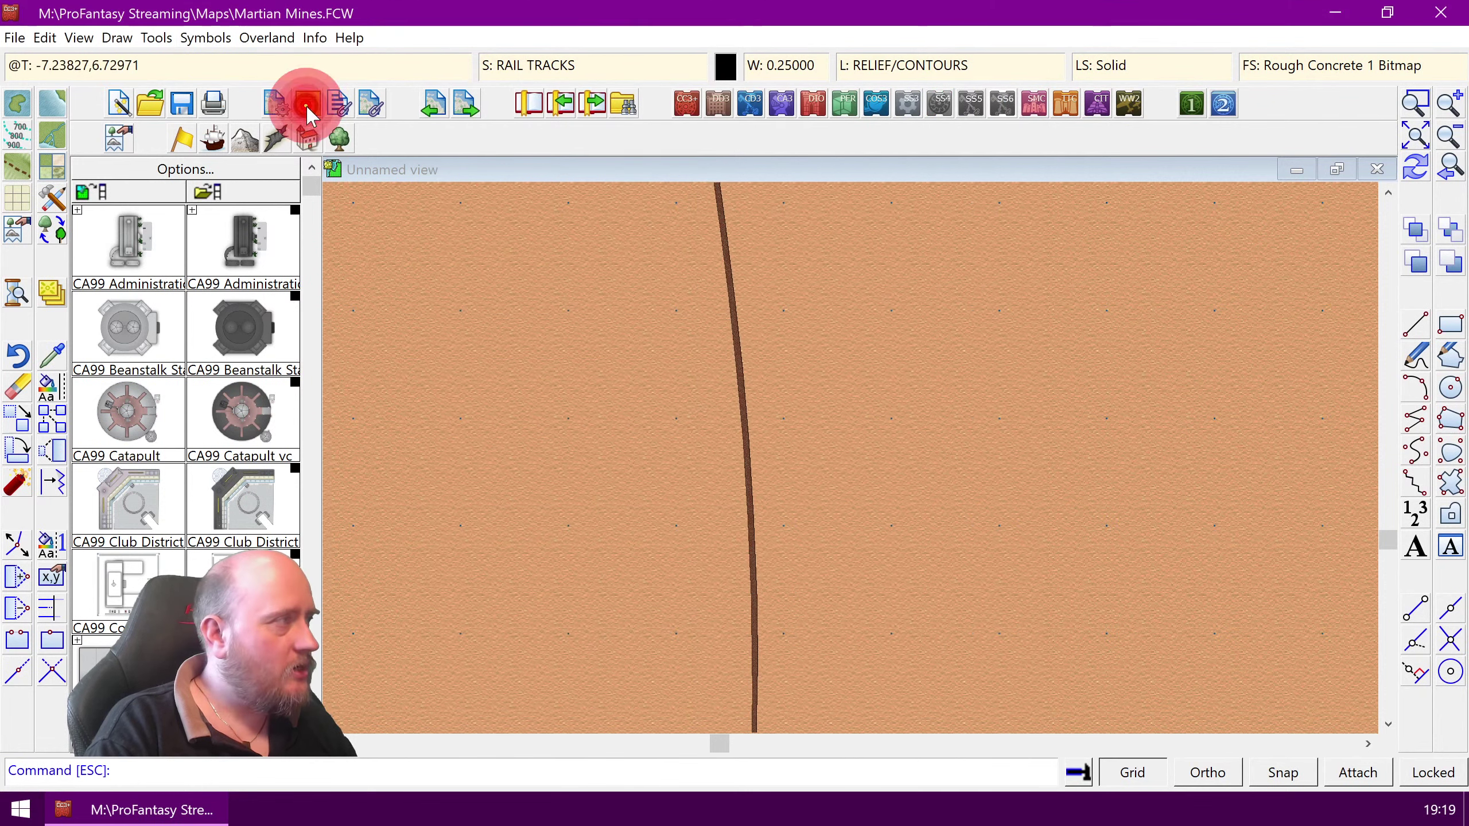
Step: Add a new drawing sheet named RAIL SLEEPERS
{"action": "left_click", "coordinate": [546, 66]}
{"action": "left_click", "coordinate": [462, 246]}
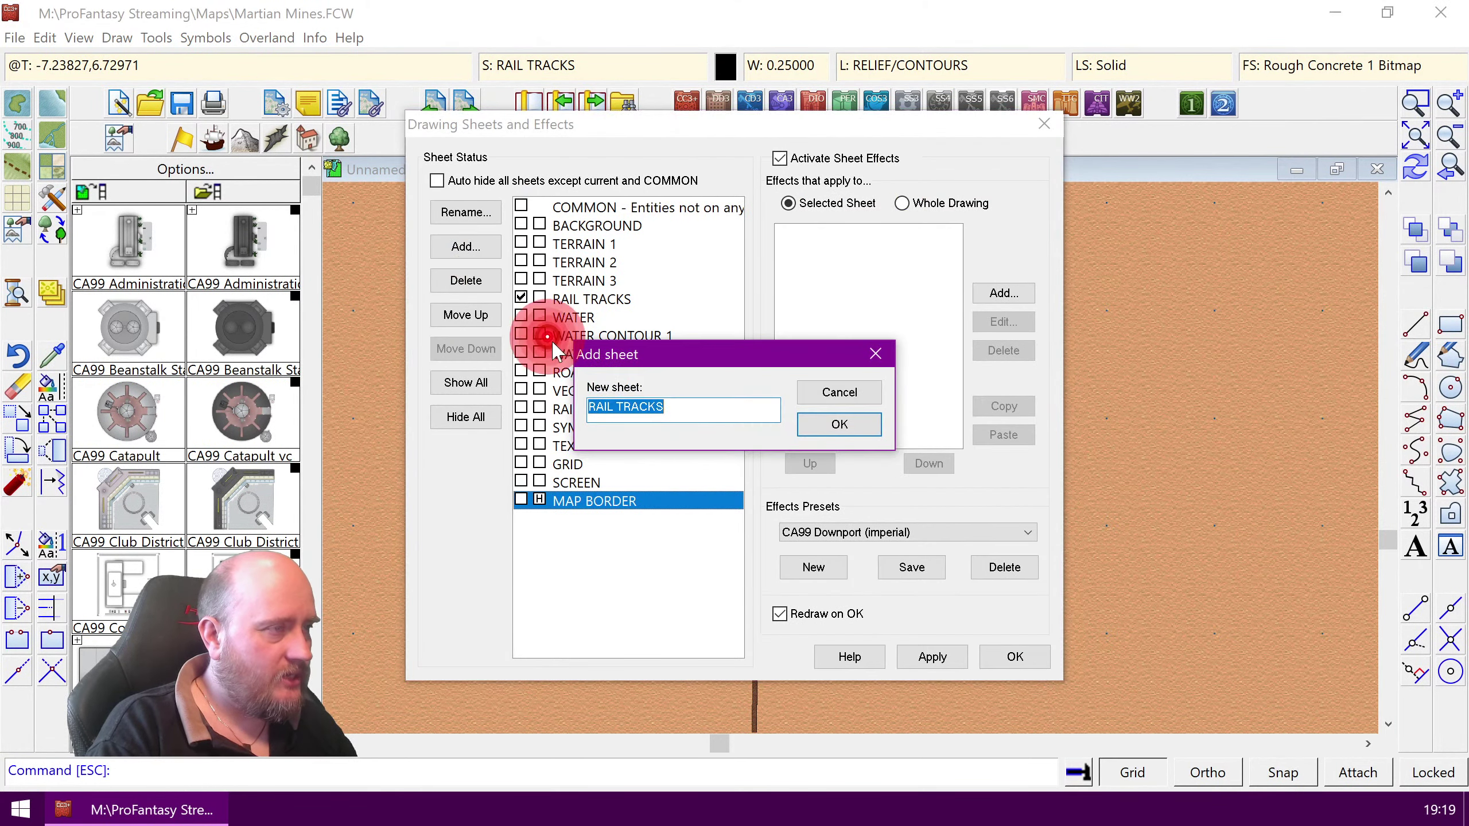
{"action": "type", "text": "RAIL S"}
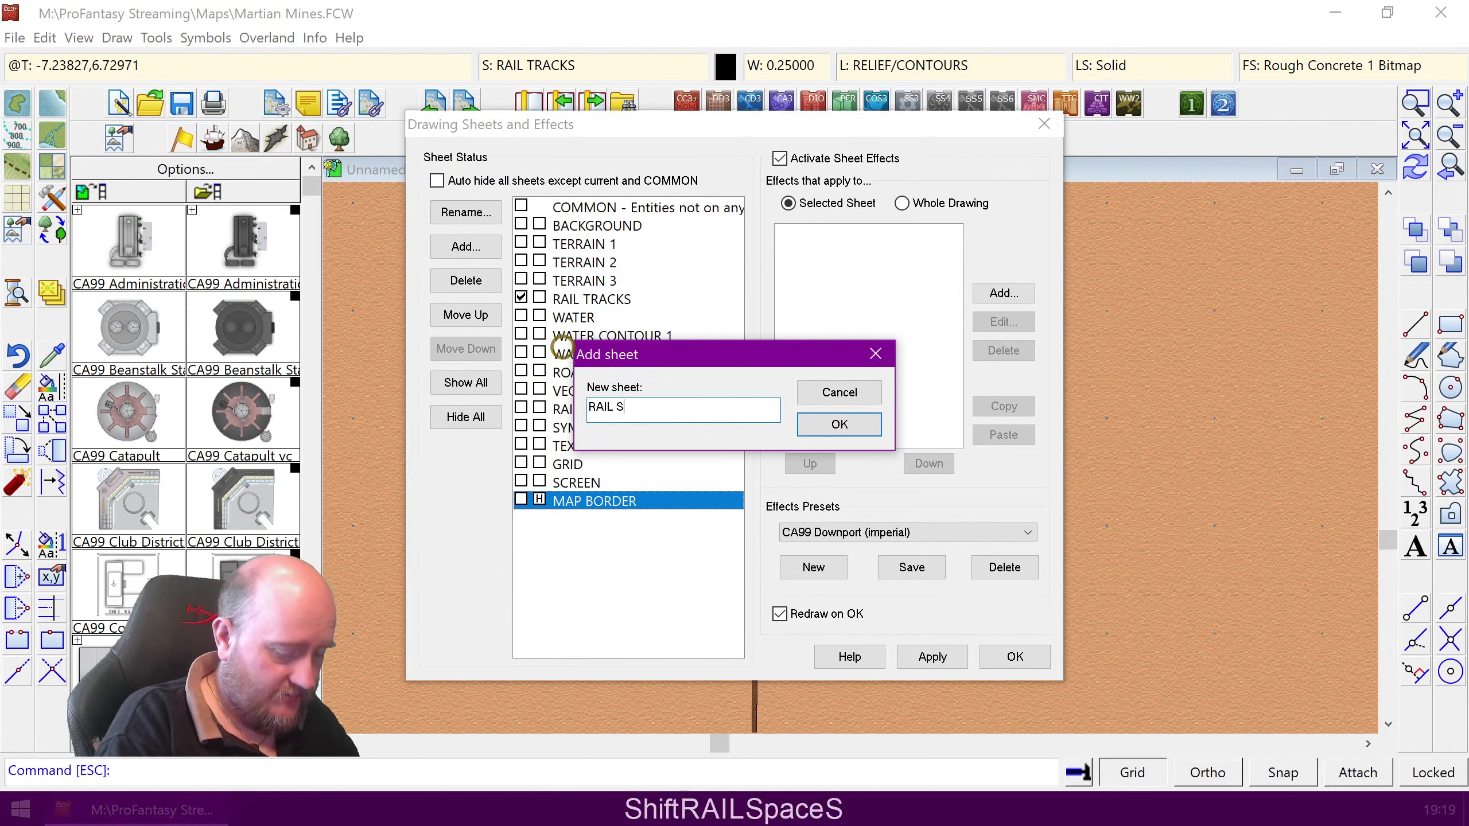
{"action": "type", "text": "LEEPERS"}
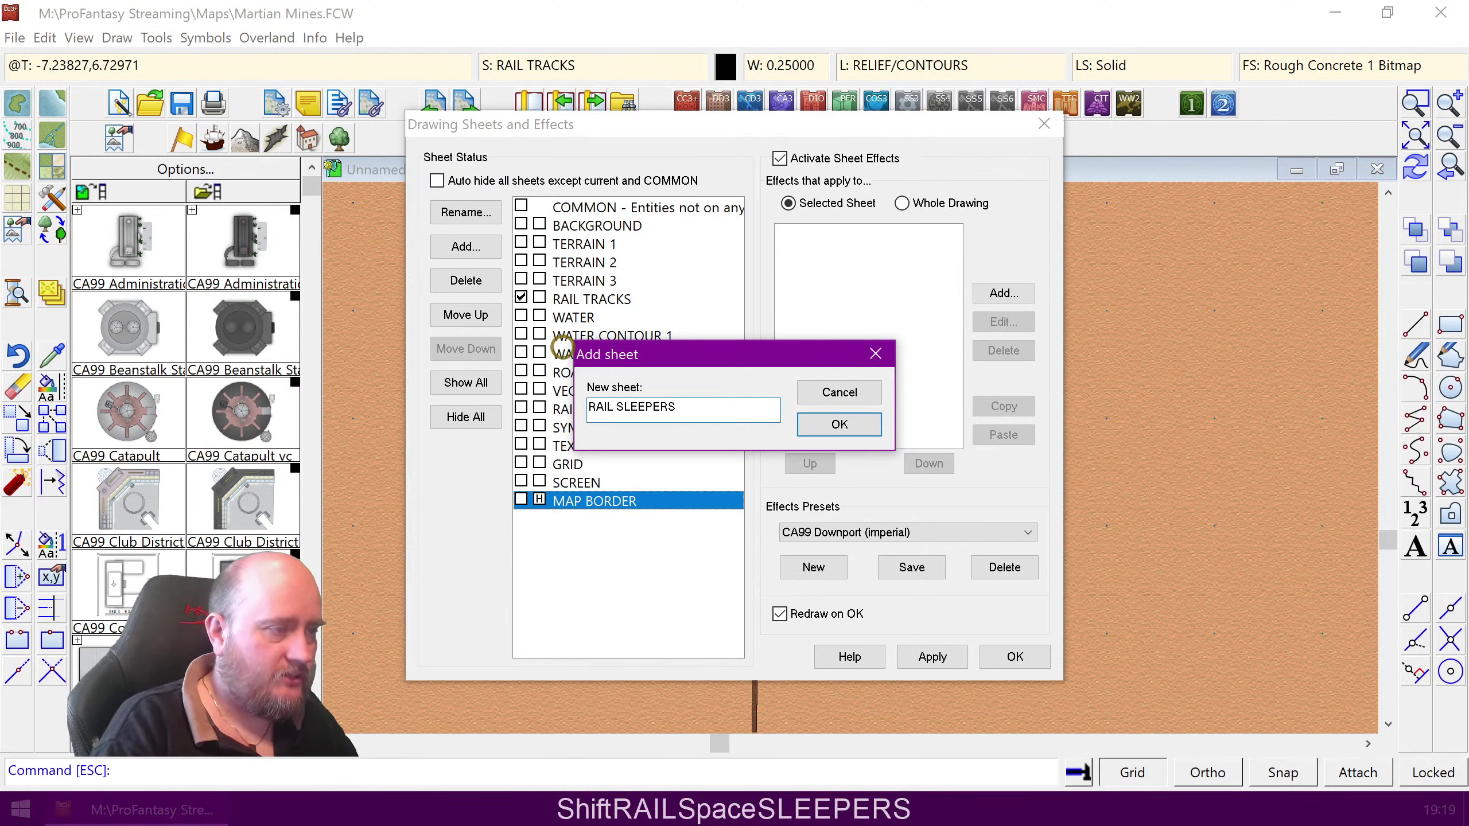
{"action": "left_click", "coordinate": [815, 422]}
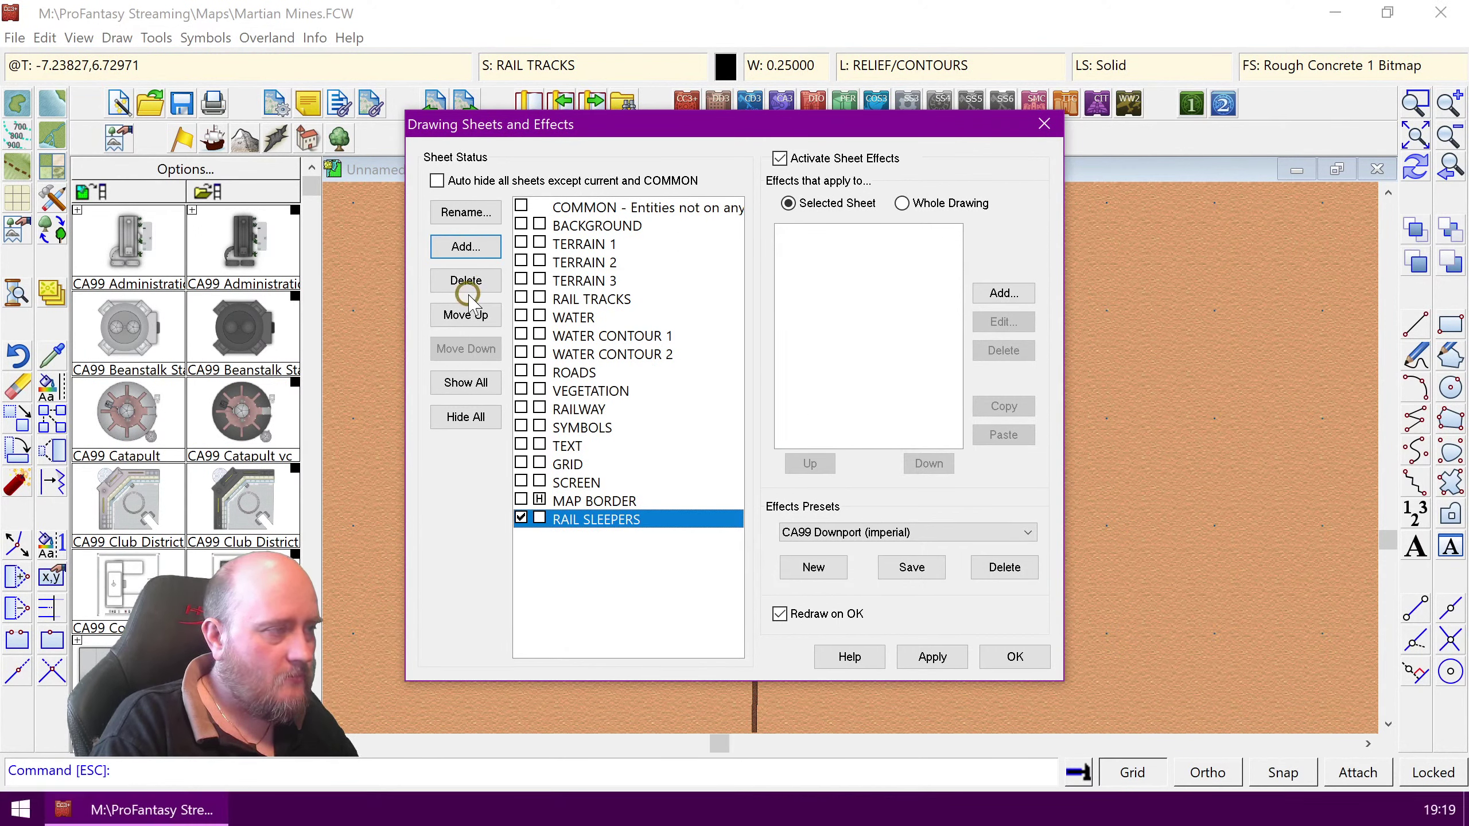
Step: Move the RAIL SLEEPERS sheet up the sheet order to sit between TERRAIN 3 and RAIL TRACKS
{"action": "triple_click", "coordinate": [464, 316]}
{"action": "double_click", "coordinate": [464, 316]}
{"action": "double_click", "coordinate": [464, 316]}
{"action": "triple_click", "coordinate": [464, 317]}
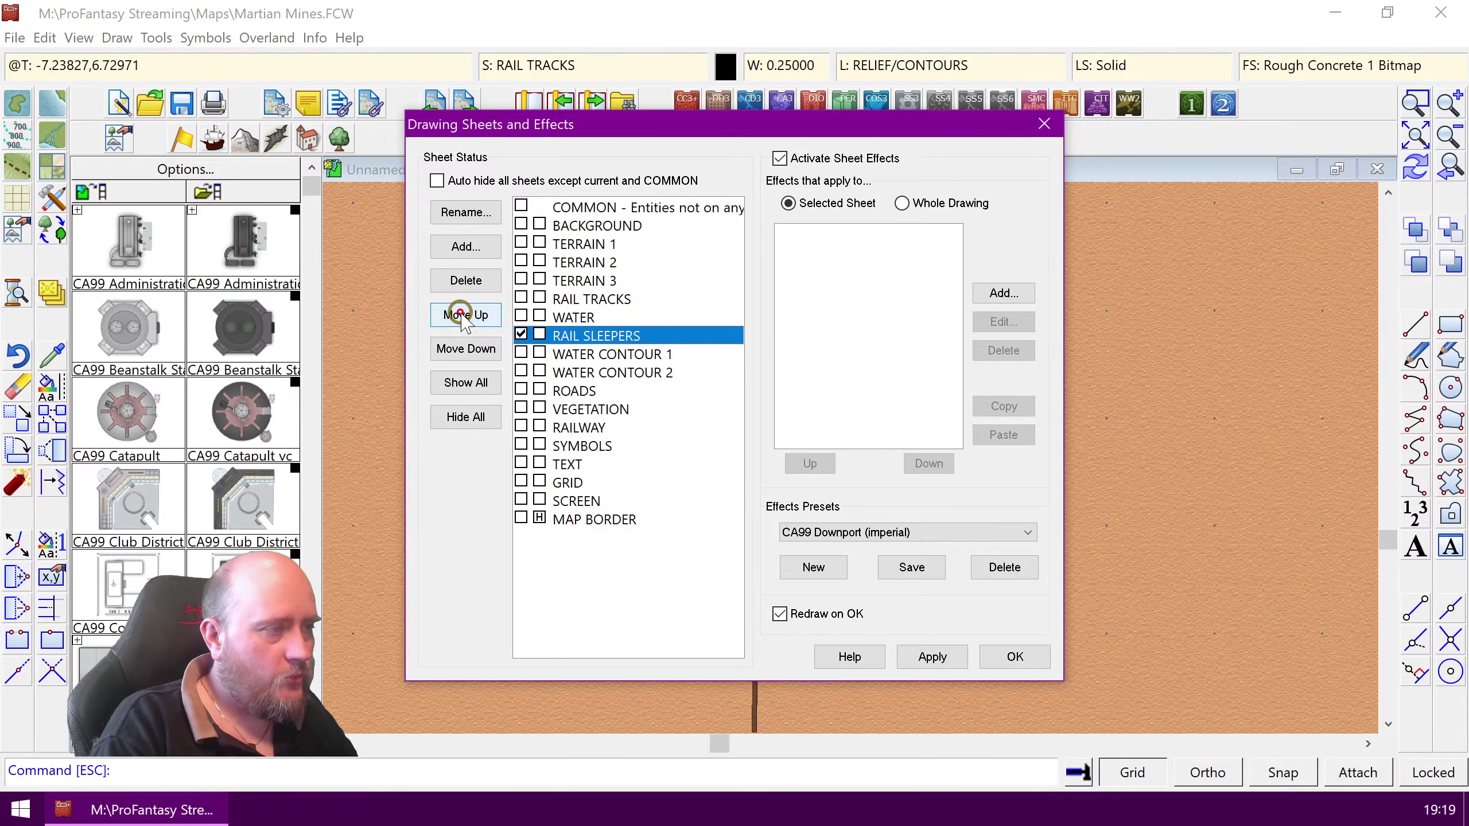
{"action": "left_click", "coordinate": [464, 315]}
{"action": "left_click", "coordinate": [465, 316]}
Step: Copy the Bevel, Lighted effect from the RAIL TRACKS sheet to the RAIL SLEEPERS sheet
{"action": "left_click", "coordinate": [579, 318]}
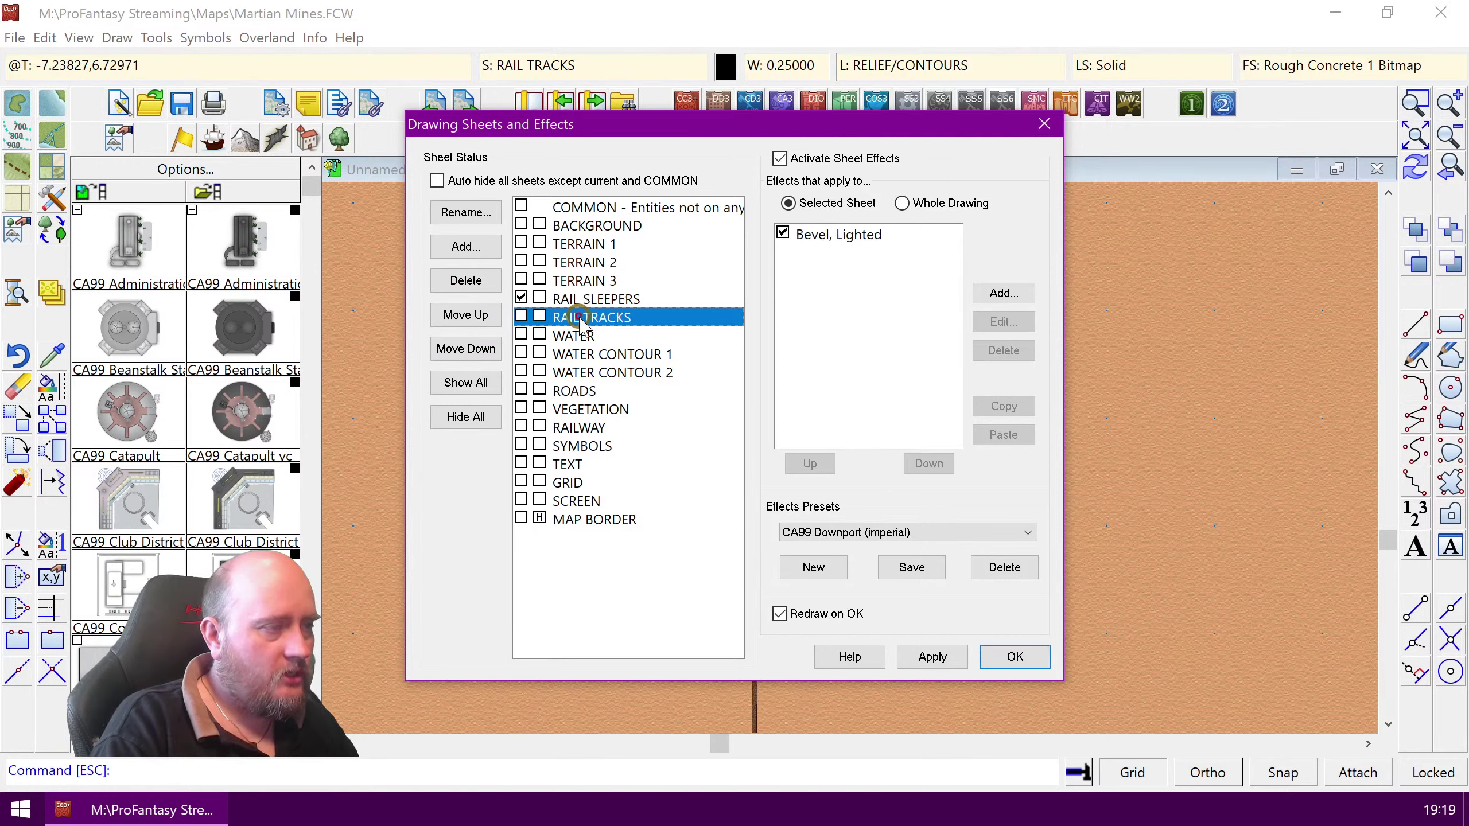
{"action": "left_click", "coordinate": [841, 234]}
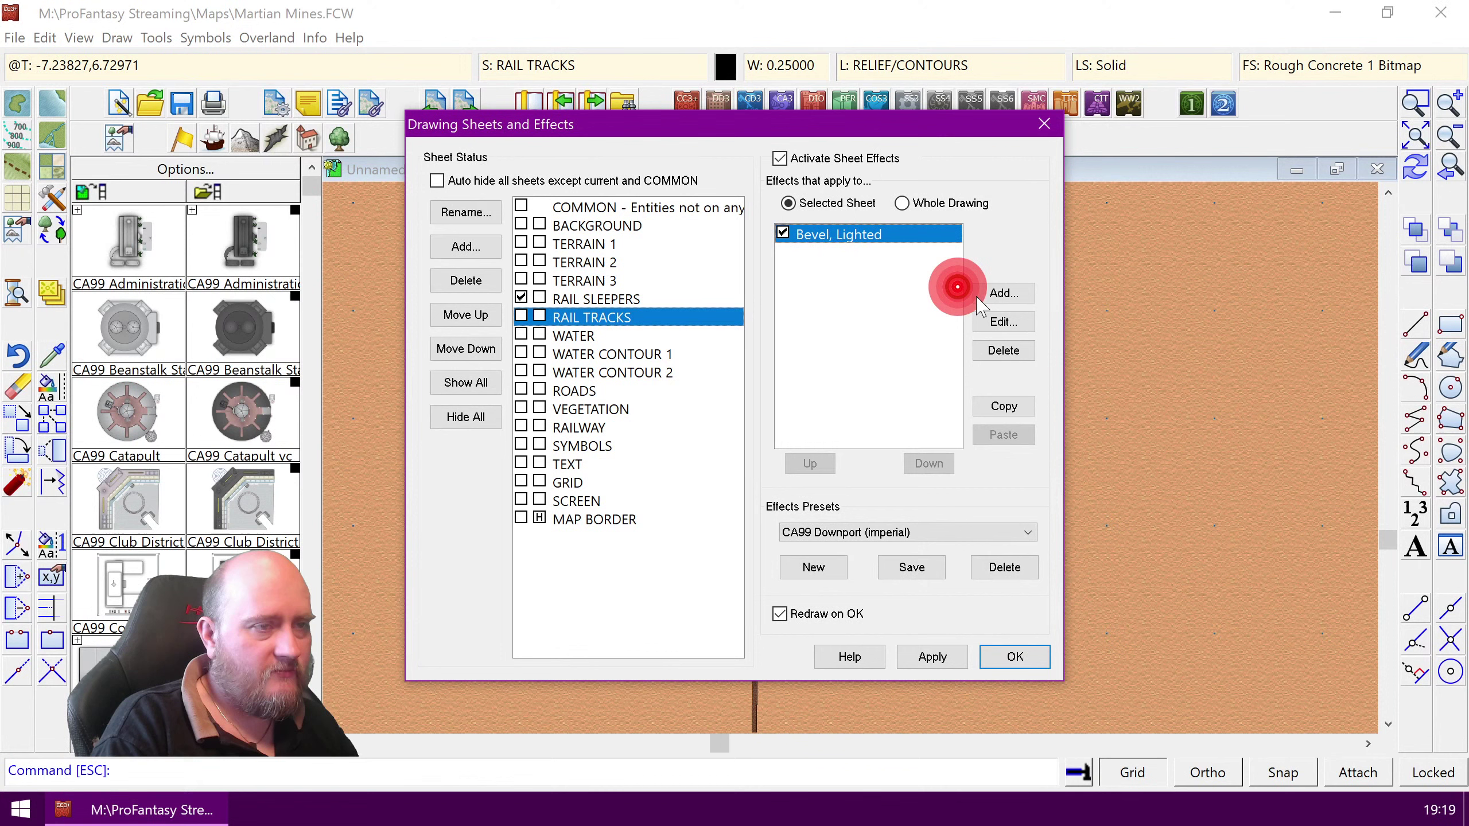
{"action": "left_click", "coordinate": [1004, 406]}
{"action": "left_click", "coordinate": [602, 298]}
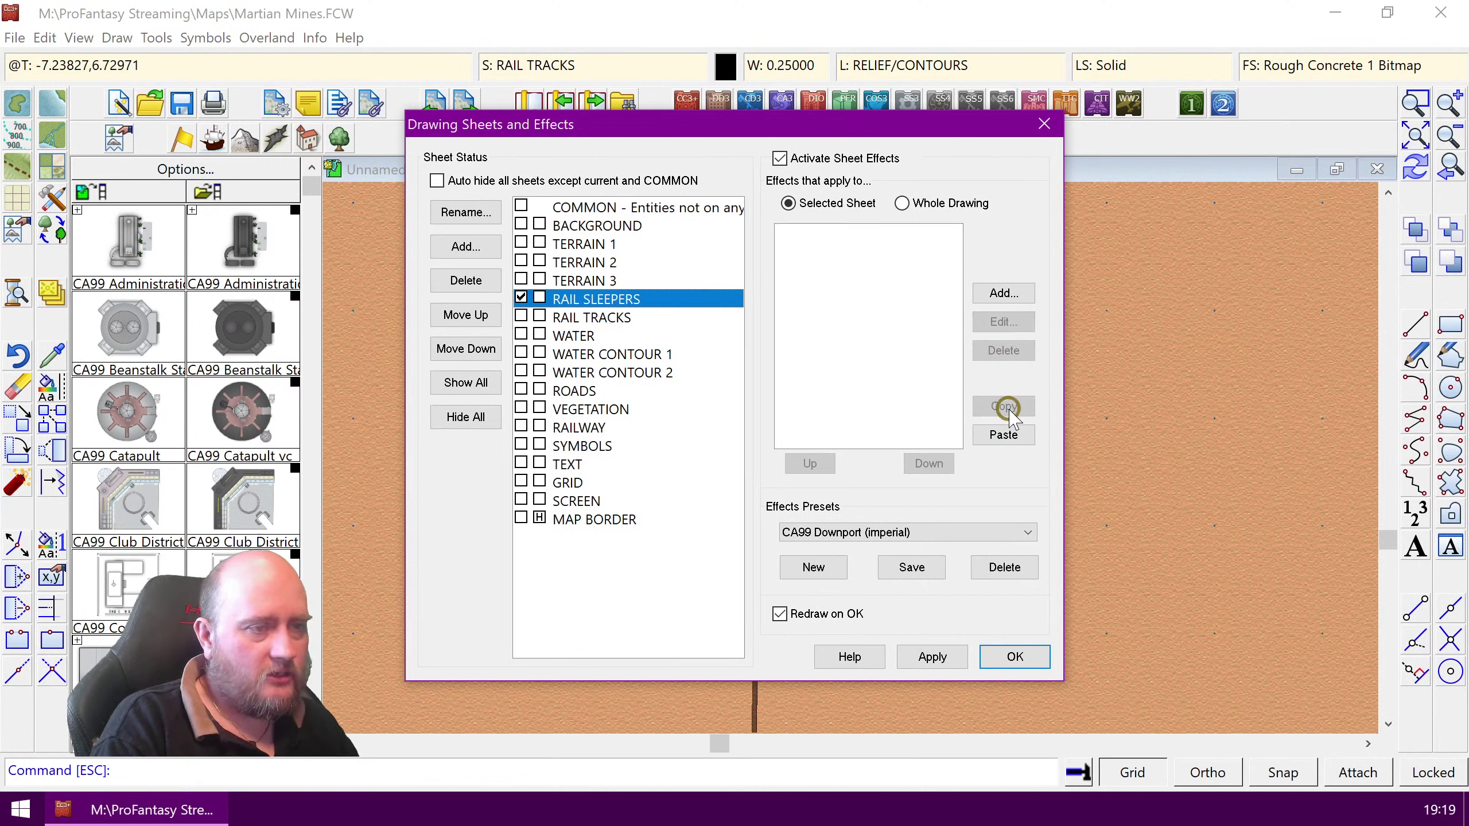
{"action": "left_click", "coordinate": [1004, 434]}
{"action": "left_click", "coordinate": [990, 659]}
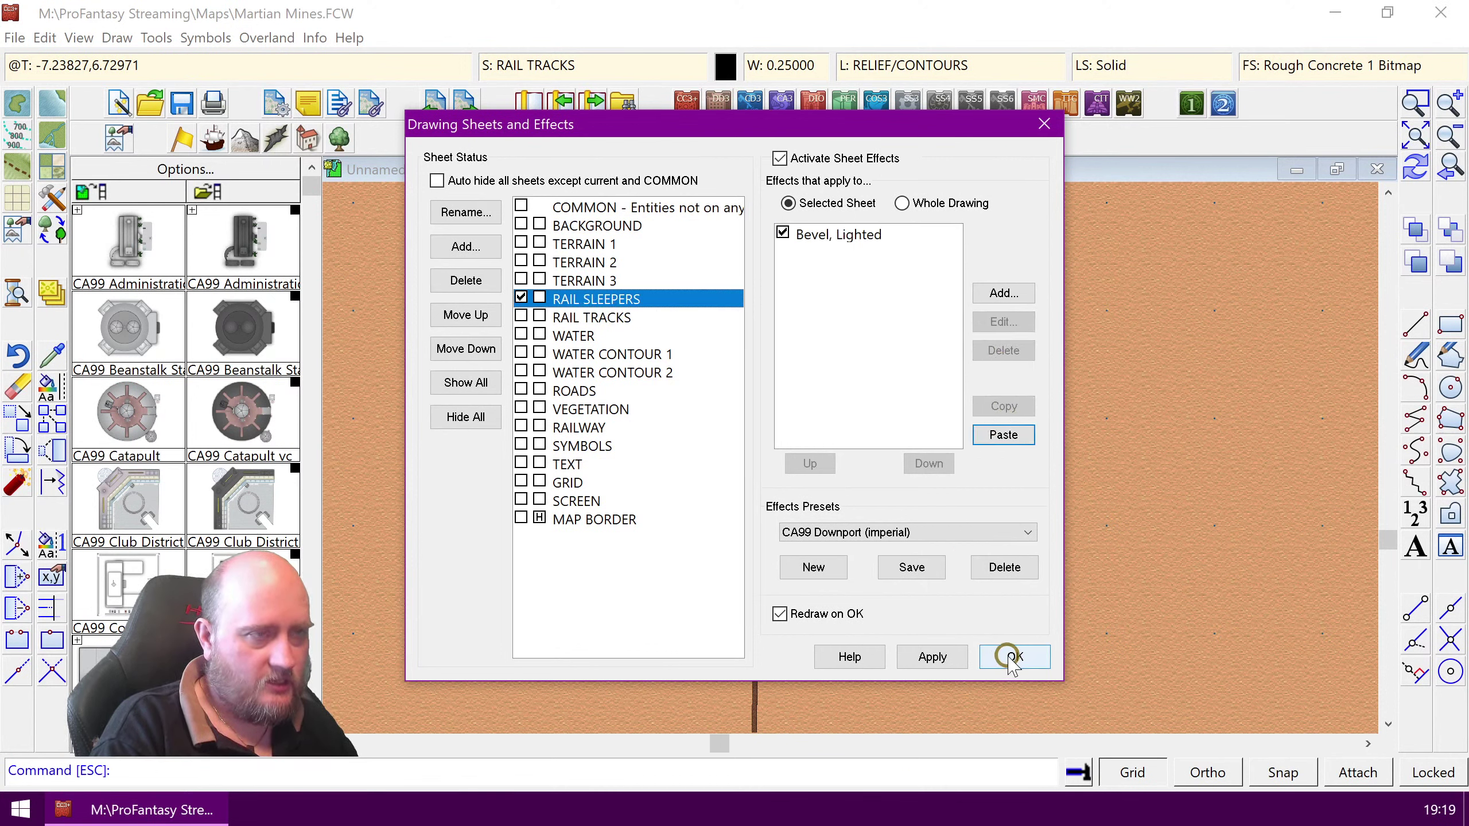
Step: Set the bevel size of the RAIL SLEEPERS sheet's Bevel, Lighted effect to 0.12 map units and apply the sheet settings
{"action": "left_click", "coordinate": [849, 234]}
{"action": "left_click", "coordinate": [1005, 322]}
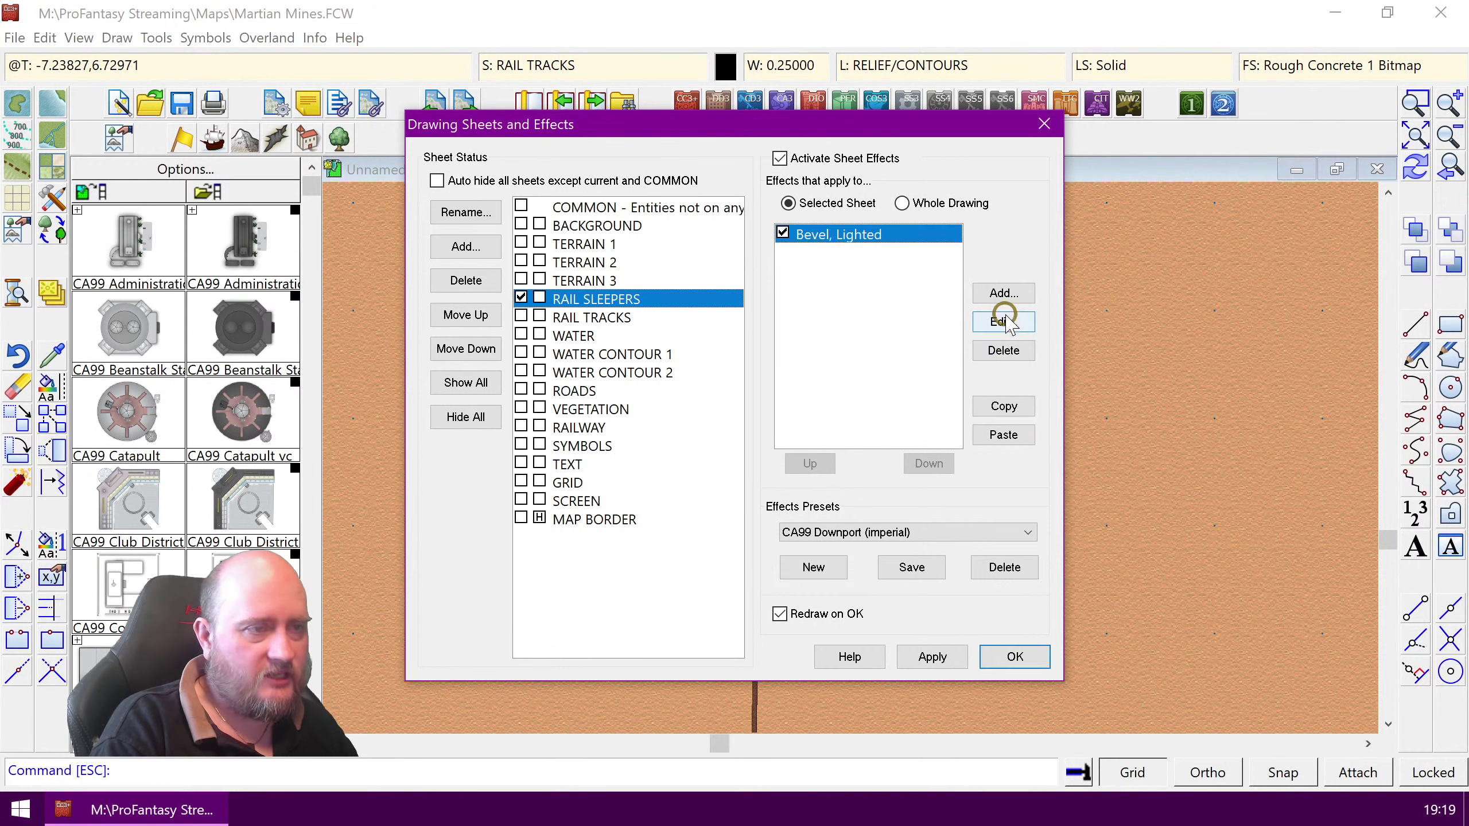
{"action": "double_click", "coordinate": [730, 199]}
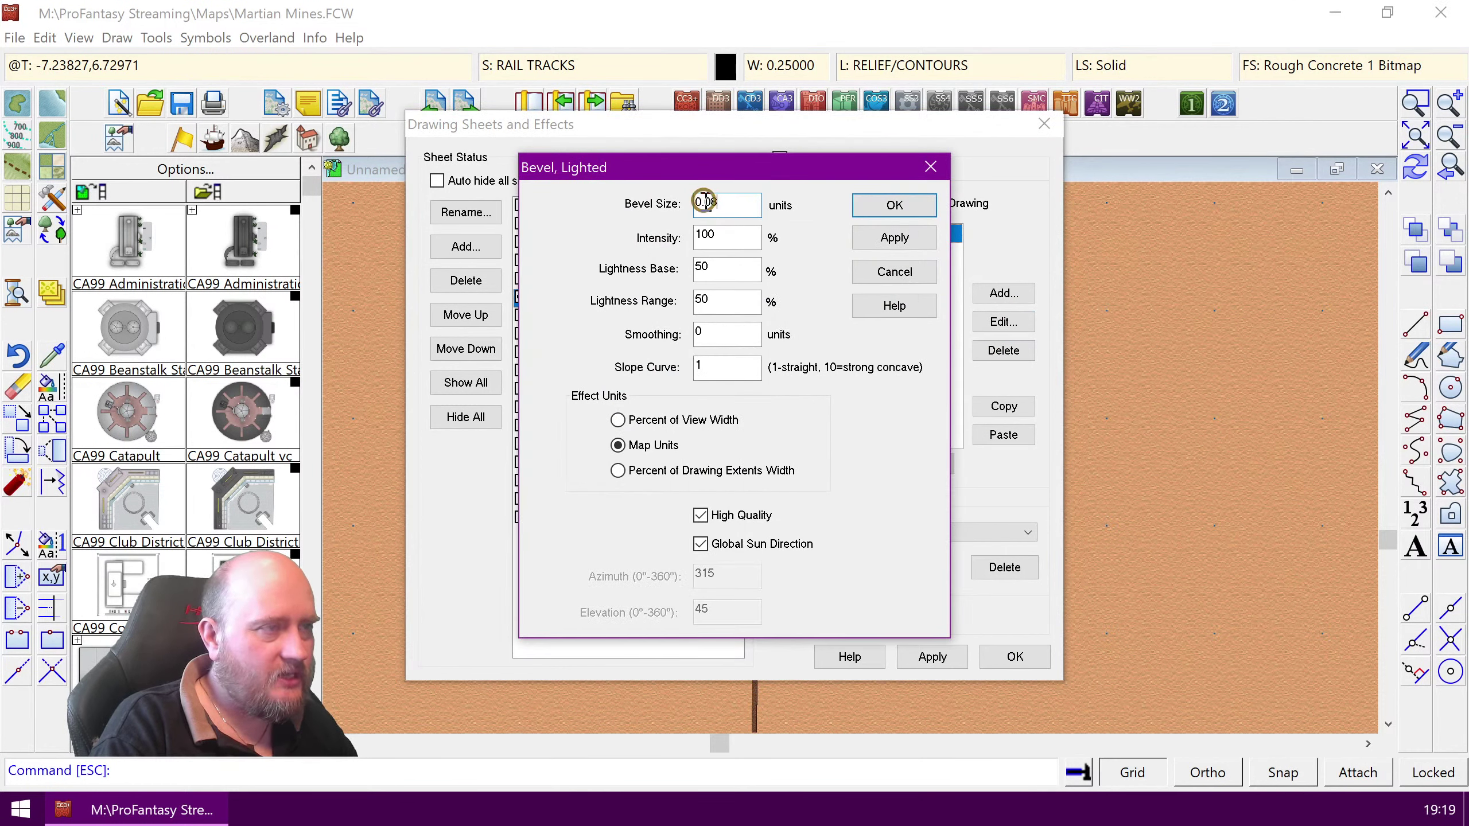
{"action": "type", "text": "0.12"}
{"action": "left_click", "coordinate": [895, 205]}
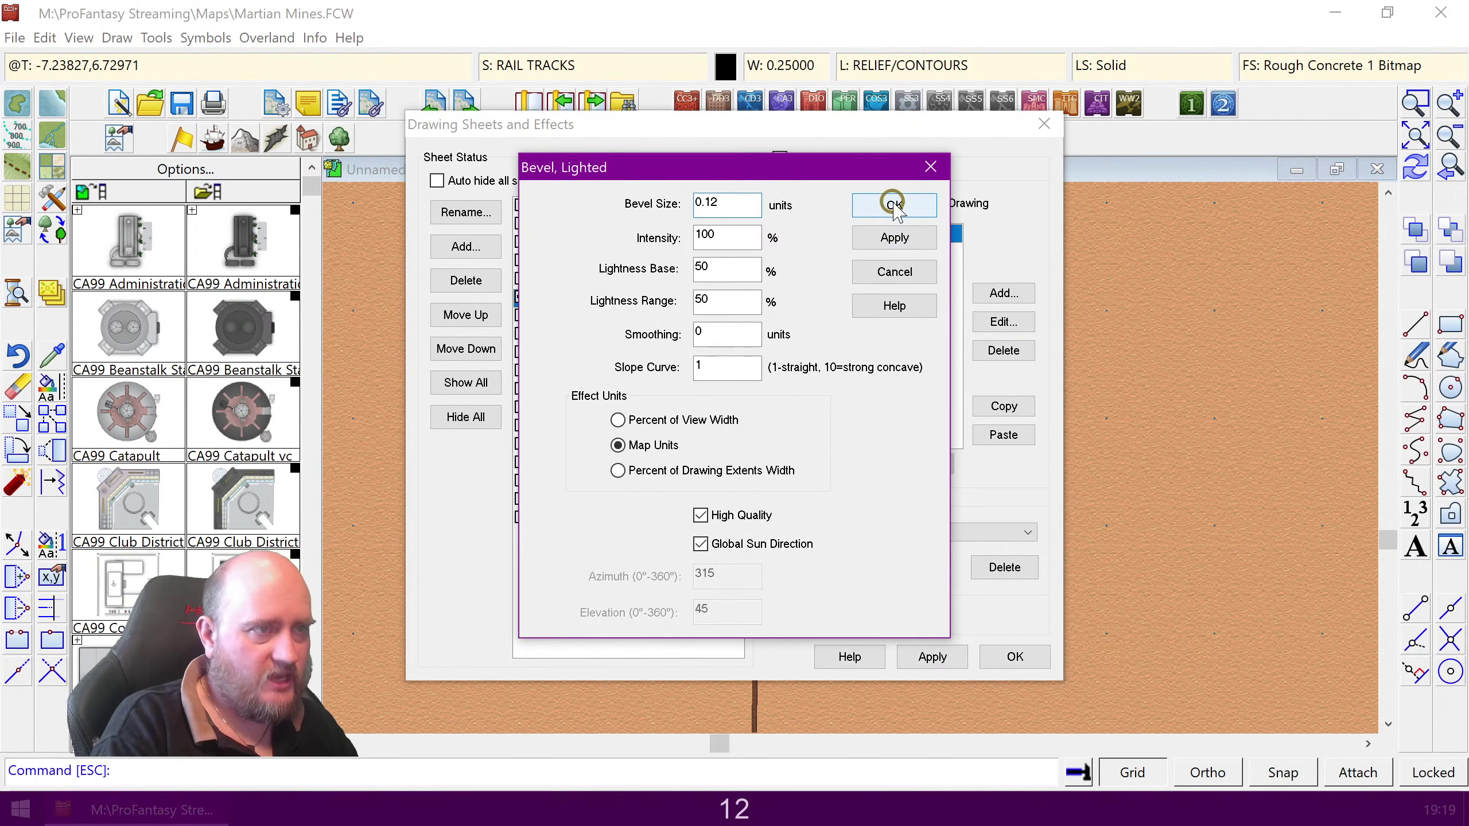
{"action": "left_click", "coordinate": [1015, 657]}
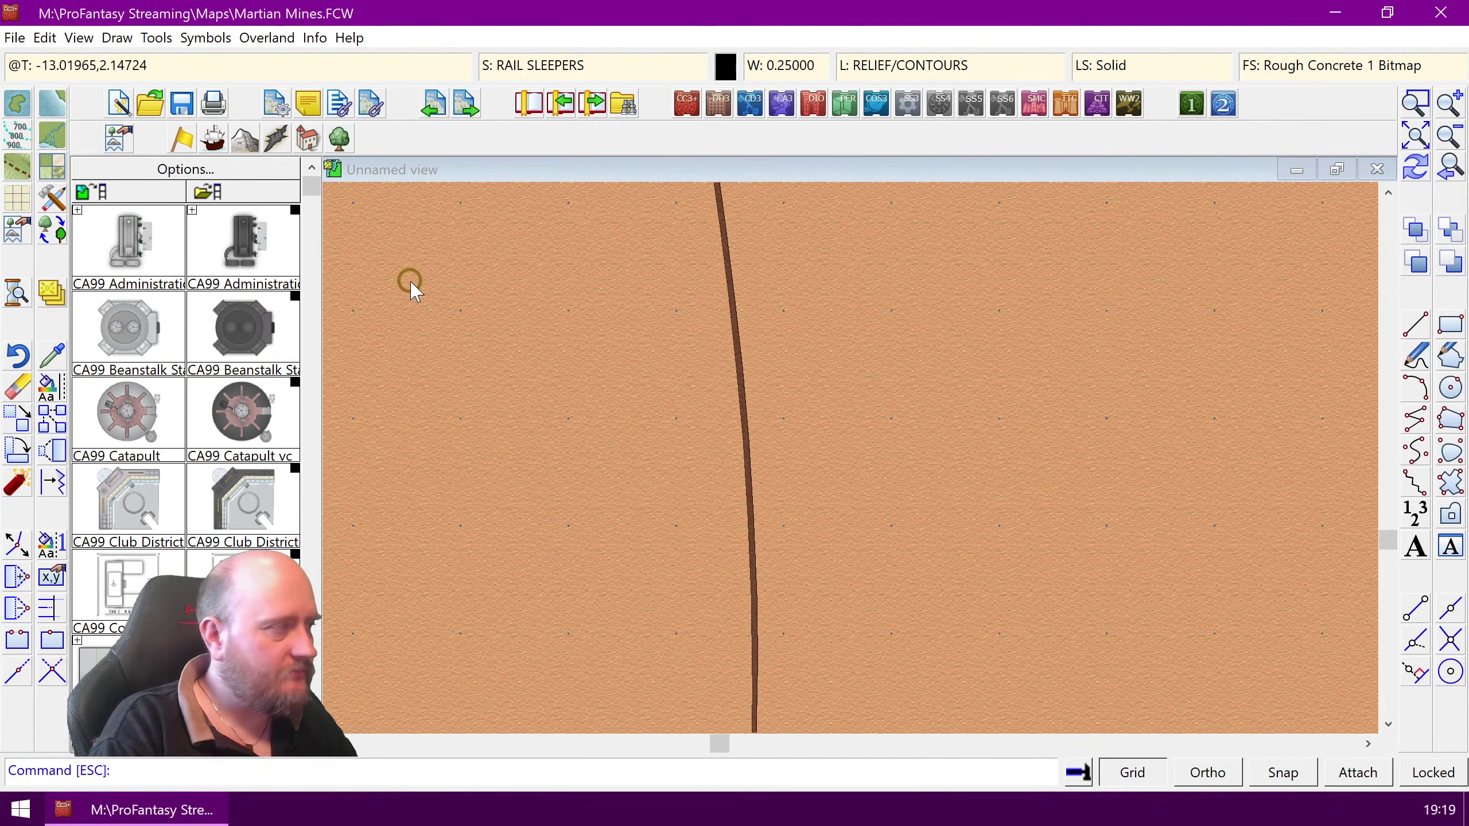
Step: For Symbols Along, load Martian Mines.FCW from the Maps folder as the symbol catalog and select its Sleeper symbol
{"action": "left_click", "coordinate": [117, 38]}
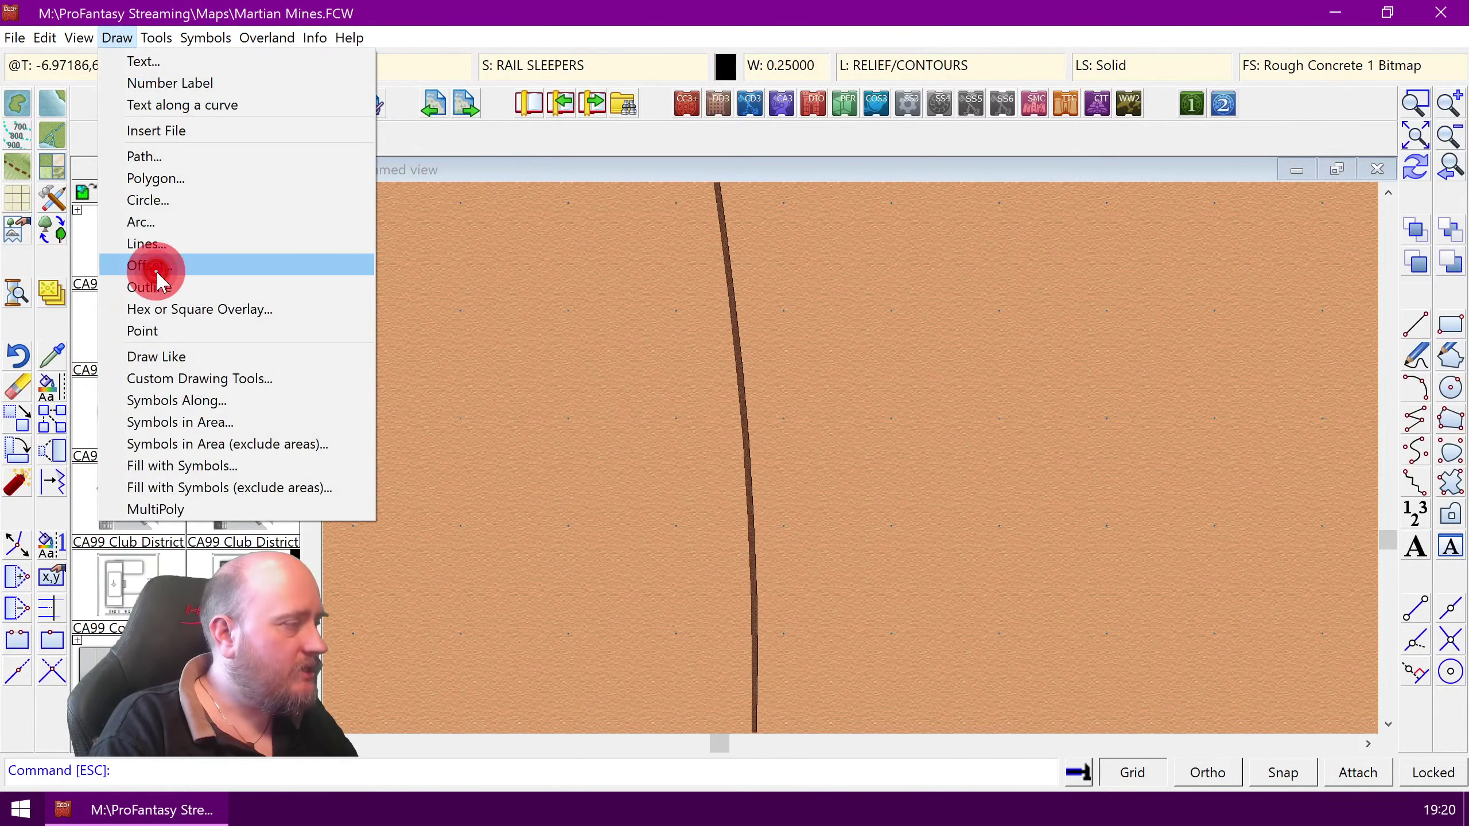
{"action": "left_click", "coordinate": [195, 399]}
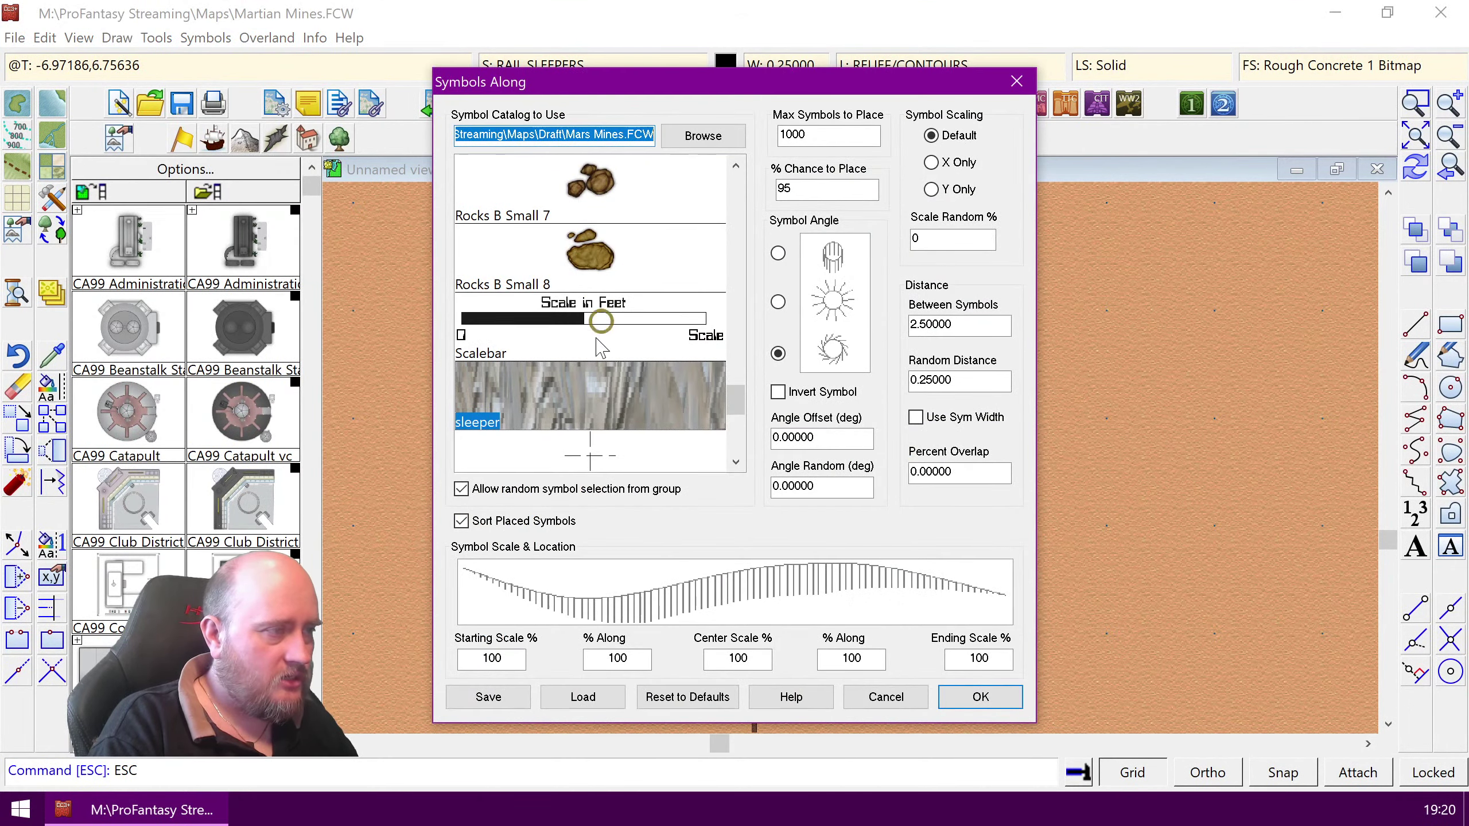
{"action": "left_click", "coordinate": [703, 135]}
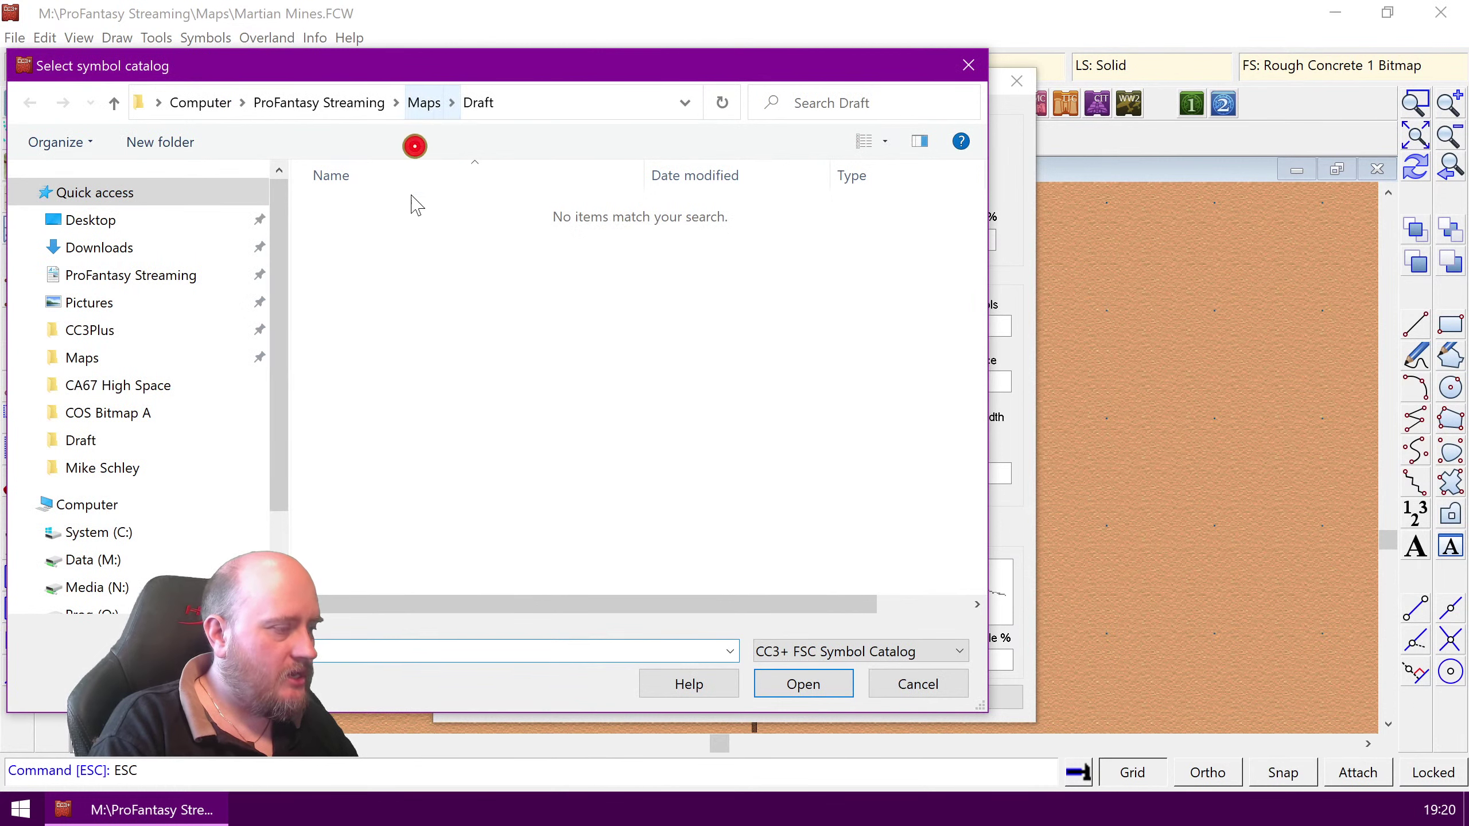
{"action": "left_click", "coordinate": [425, 102]}
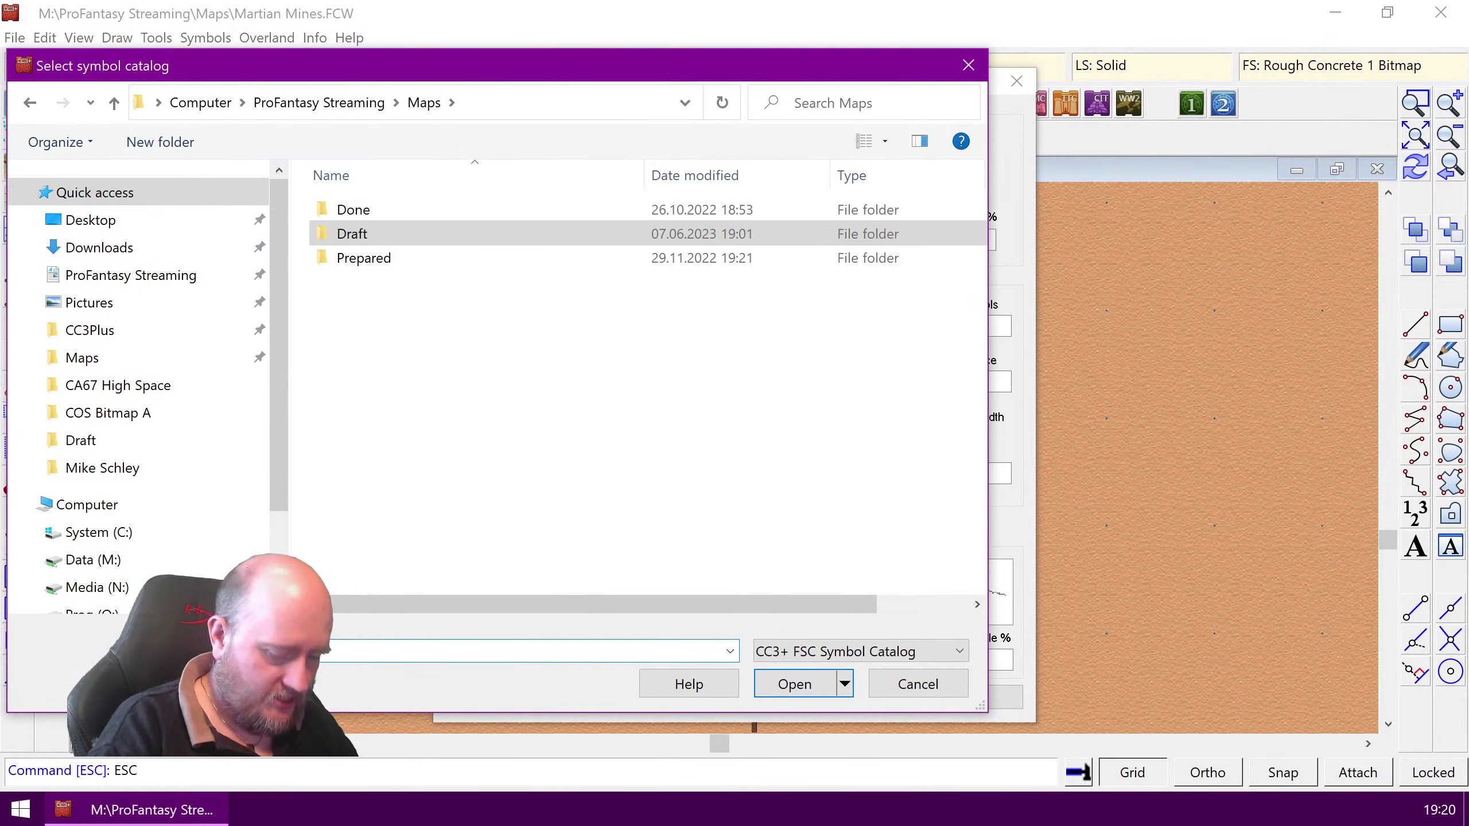
{"action": "type", "text": "*.FCW"}
{"action": "key", "text": "Return"}
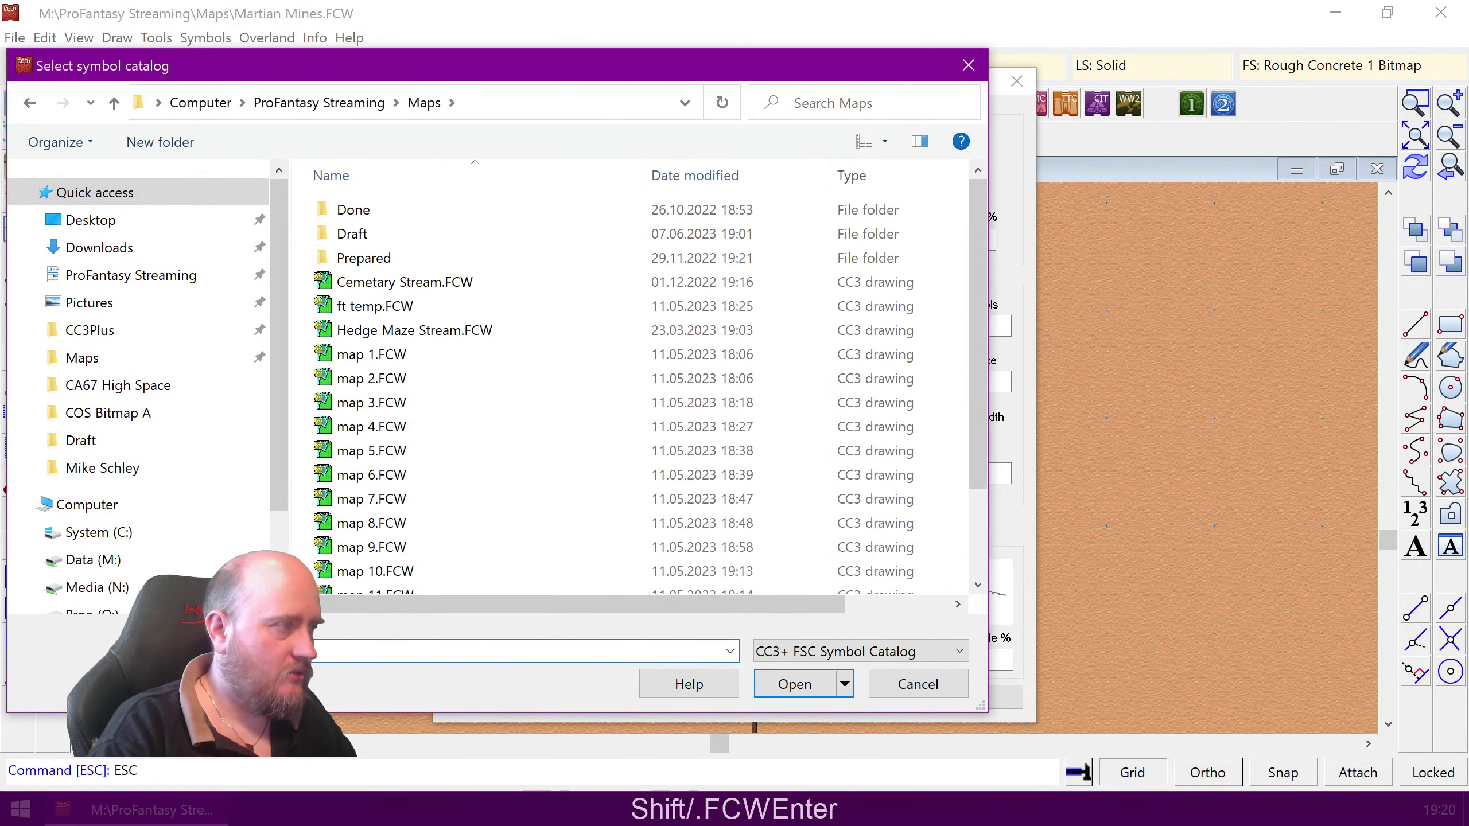
{"action": "scroll", "coordinate": [449, 499], "scroll_direction": "down", "scroll_amount": 2}
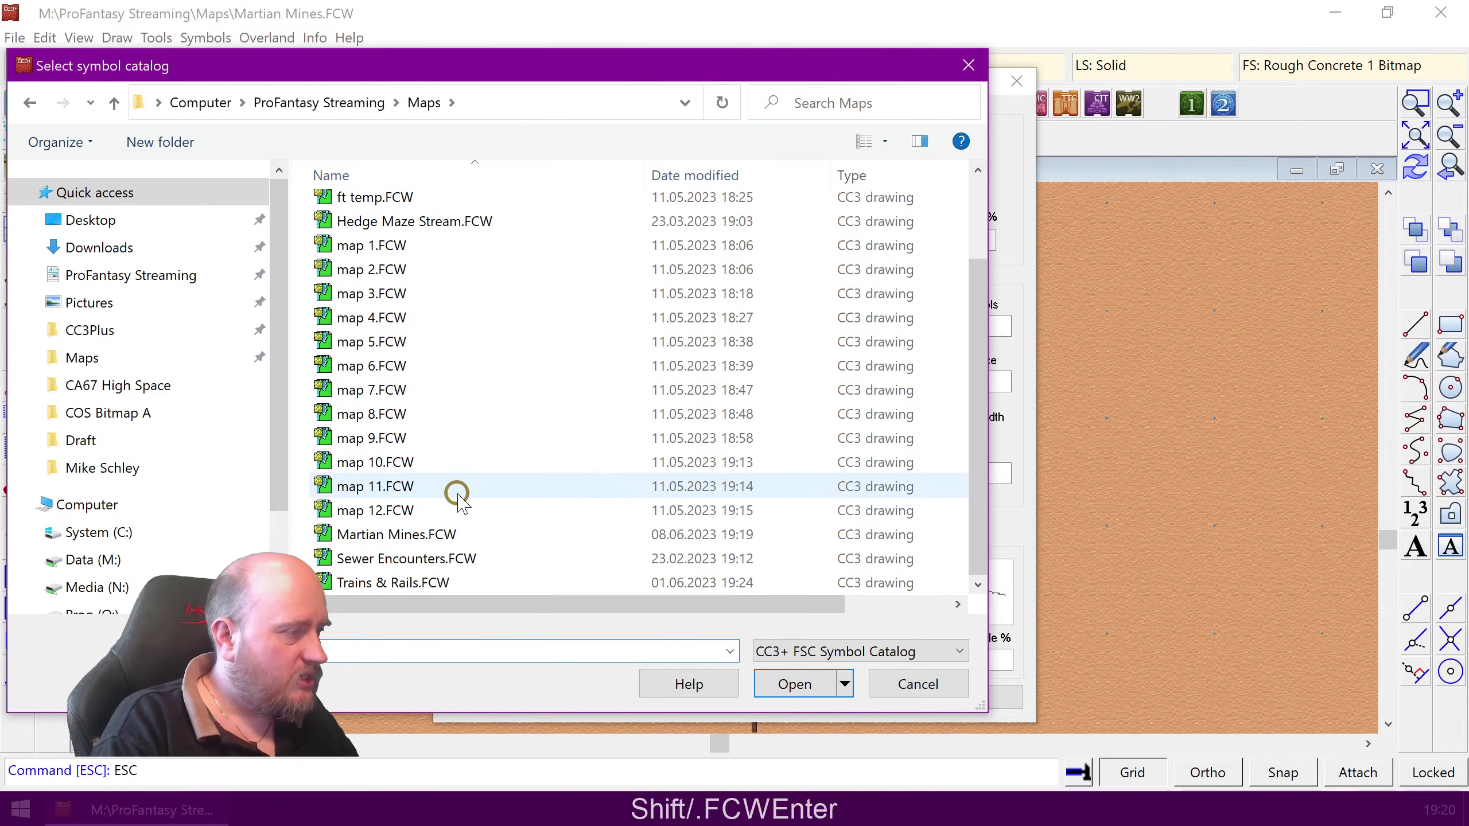
{"action": "left_click", "coordinate": [425, 544]}
{"action": "left_click", "coordinate": [792, 684]}
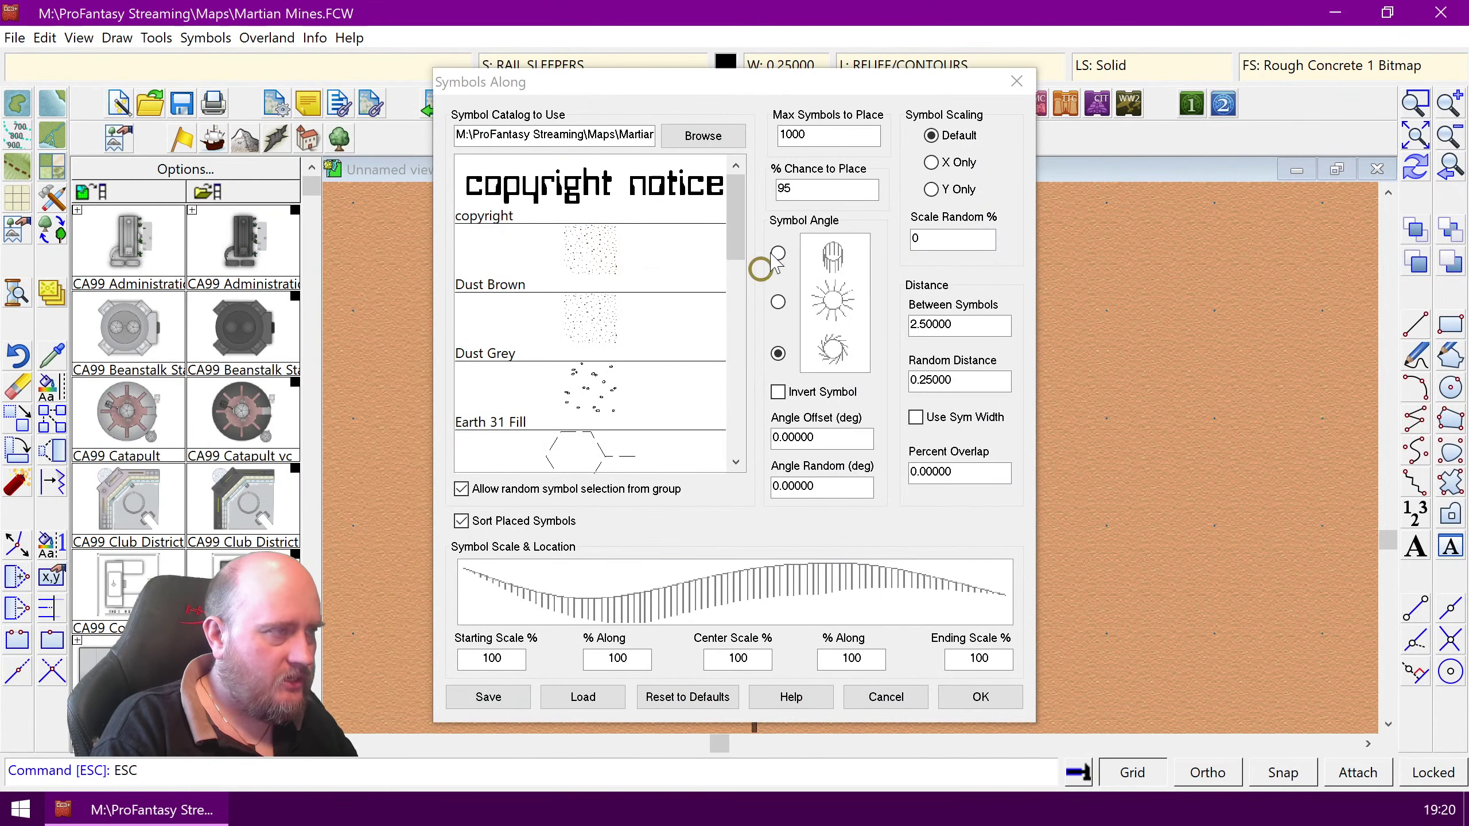
{"action": "left_click_drag", "start_coordinate": [736, 208], "coordinate": [730, 417]}
{"action": "left_click", "coordinate": [573, 313]}
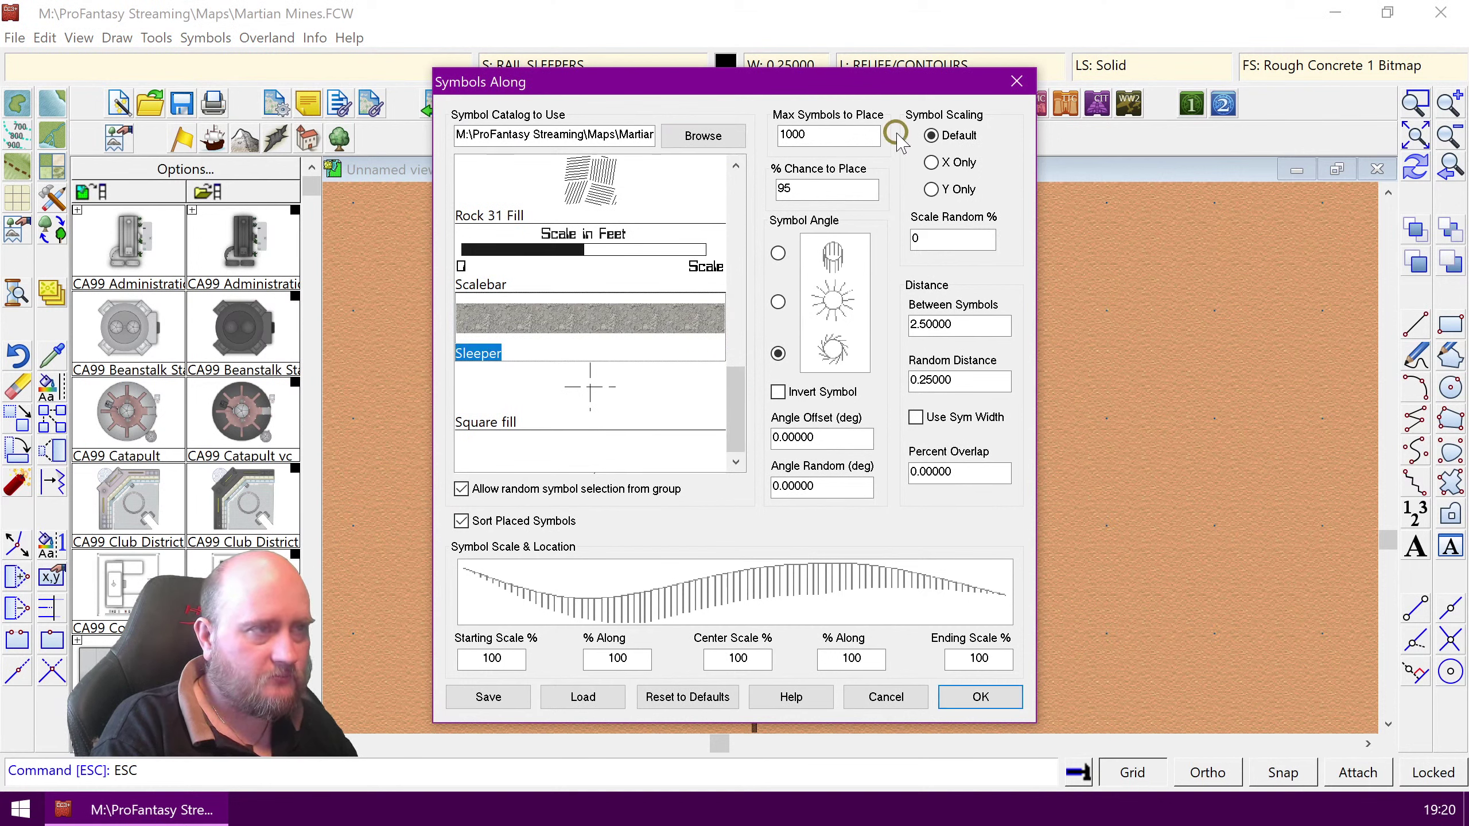
Step: Place Sleeper symbols along the curved rail, with a distance of 2.5 between symbols and a random distance of 0.25
{"action": "double_click", "coordinate": [809, 190]}
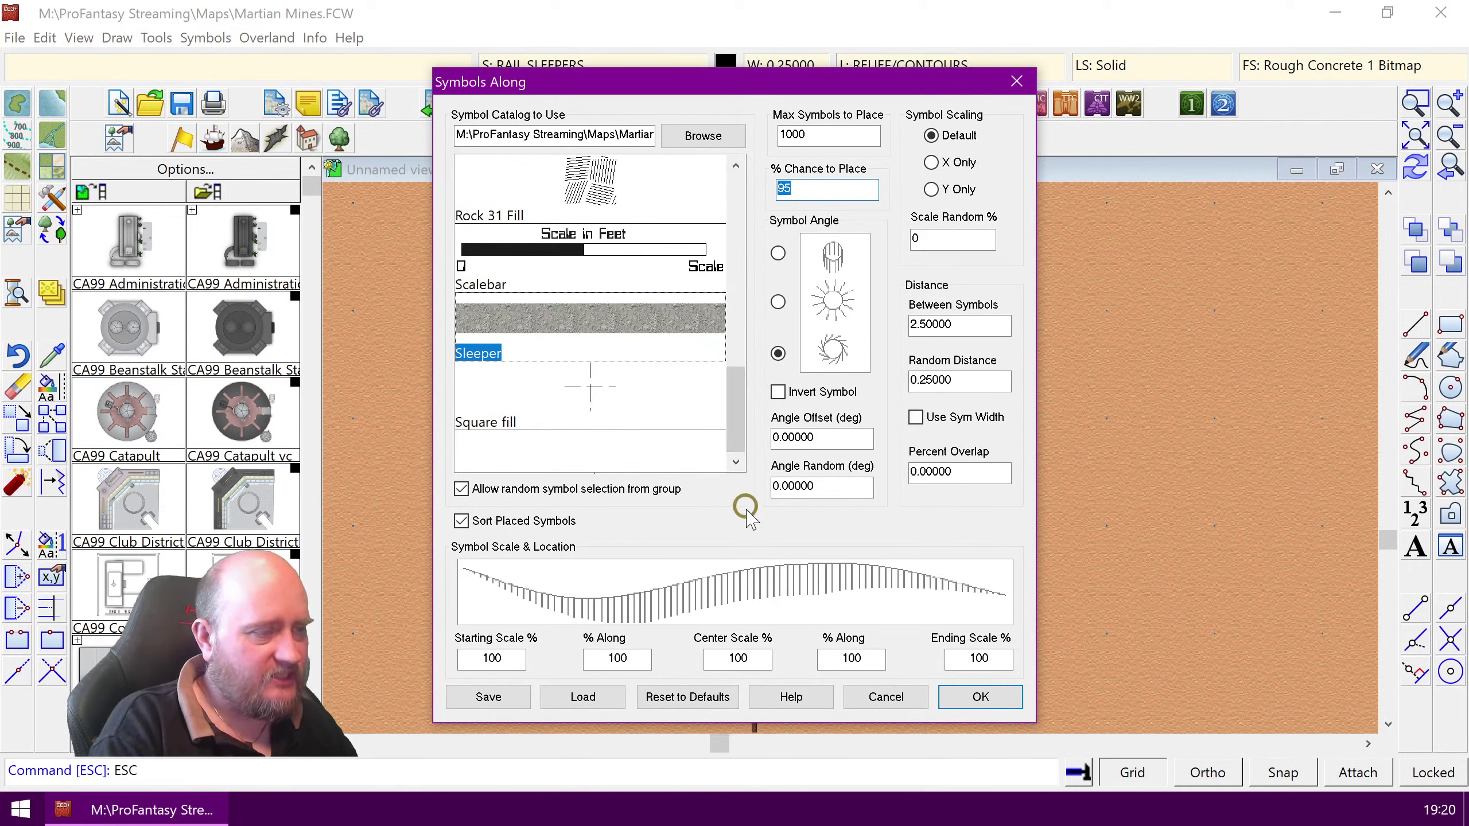
{"action": "left_click", "coordinate": [978, 695]}
{"action": "left_click", "coordinate": [343, 437]}
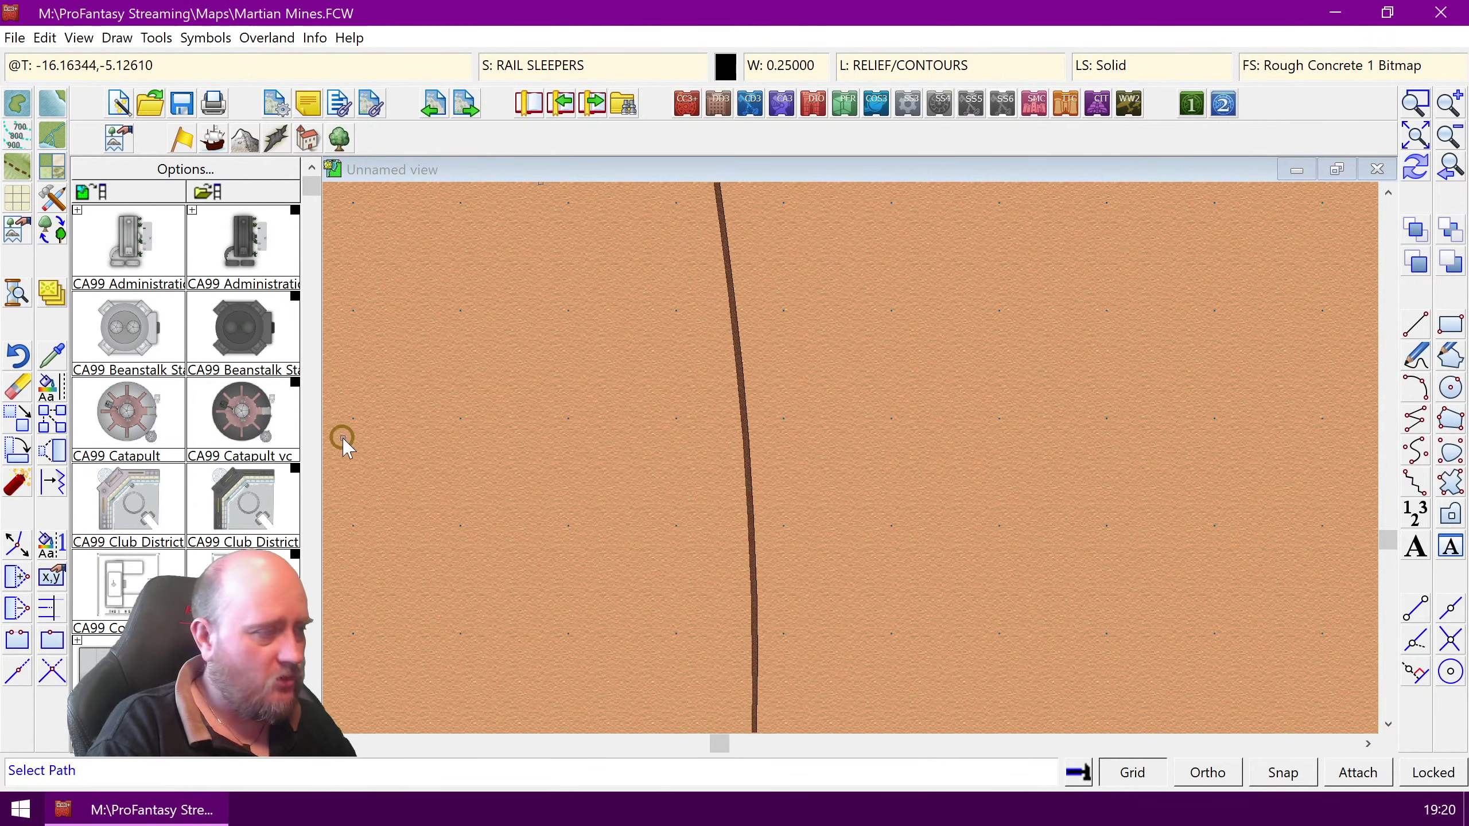
{"action": "left_click", "coordinate": [750, 511]}
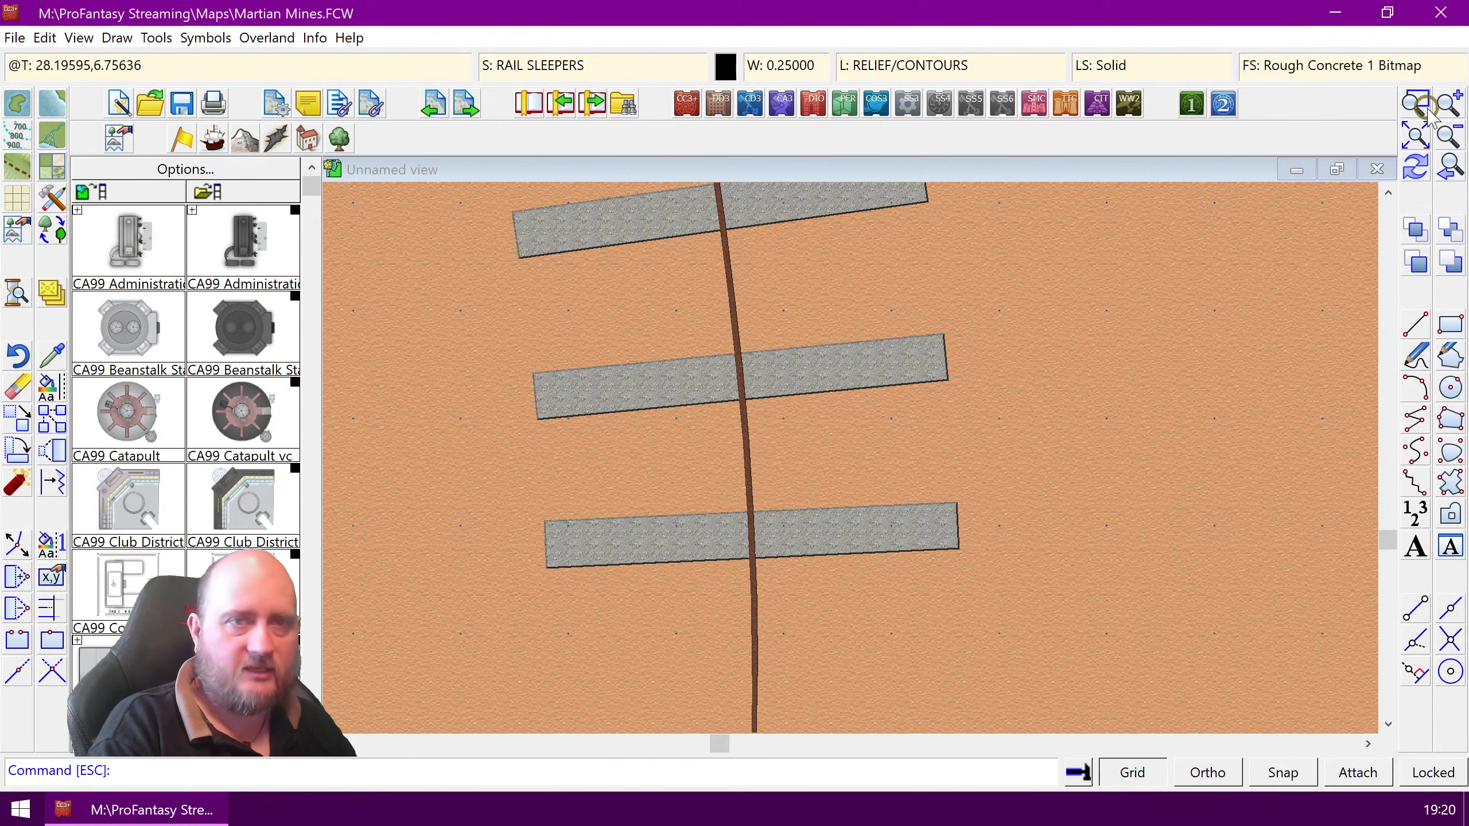
{"action": "left_click", "coordinate": [1416, 132]}
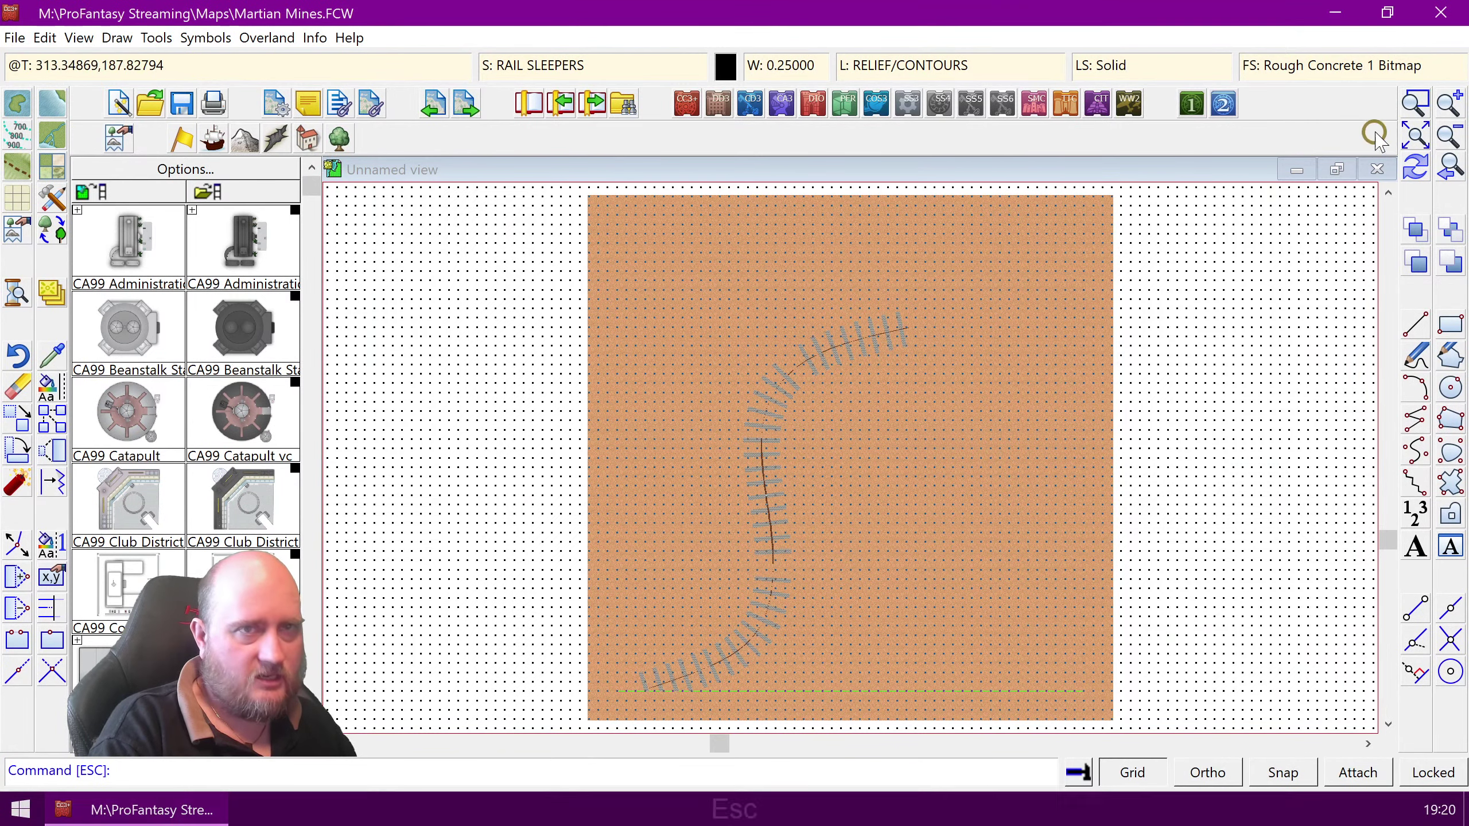
Step: Check the sleepers' size along the rail and inspect the CA99 Administration symbol's scale parameters without placing the symbol
{"action": "key", "text": "Escape"}
{"action": "left_click", "coordinate": [1416, 104]}
{"action": "left_click", "coordinate": [718, 457]}
{"action": "left_click", "coordinate": [765, 521]}
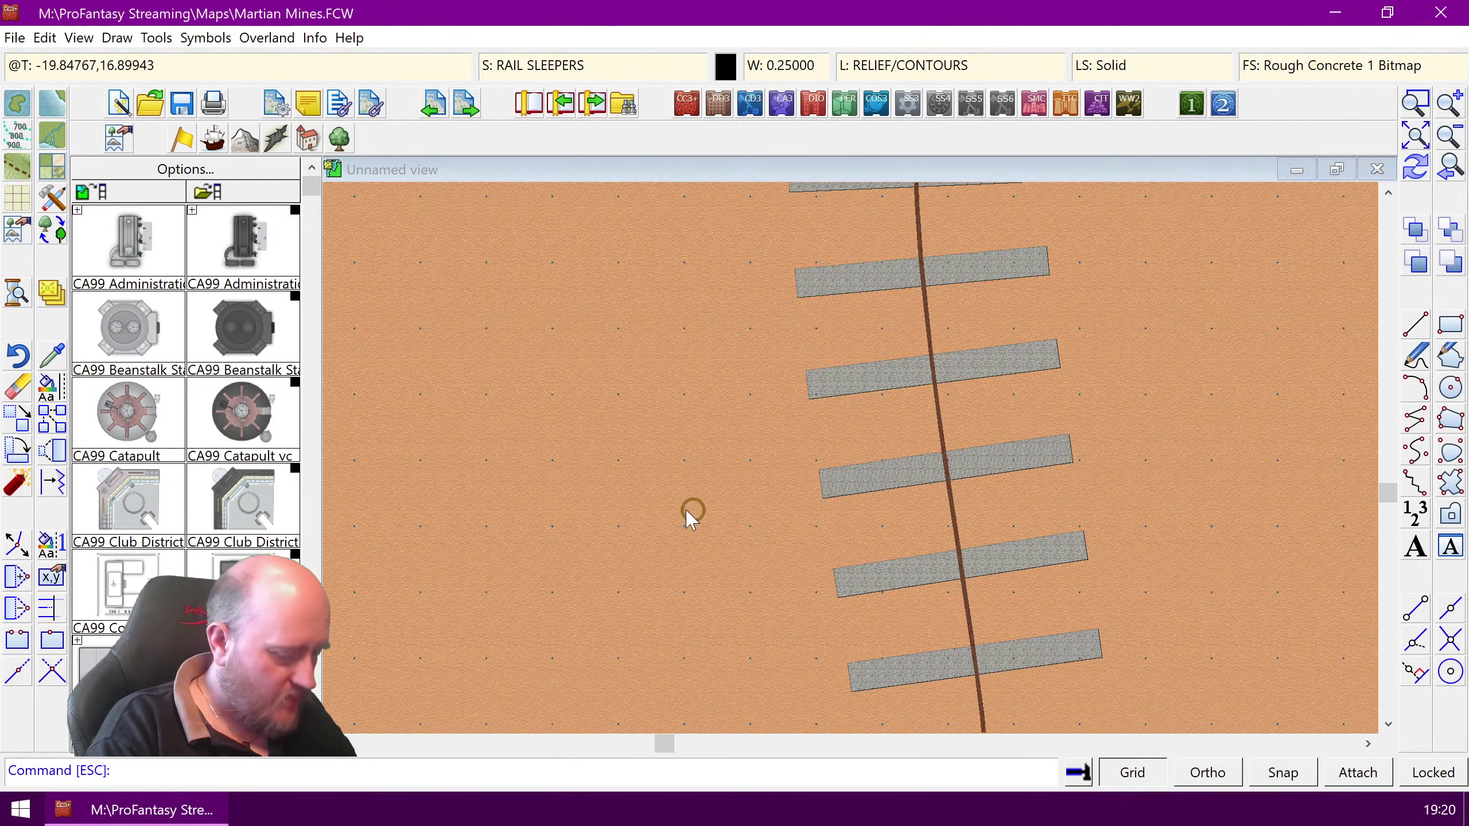
{"action": "right_click", "coordinate": [514, 298]}
{"action": "key", "text": "Escape"}
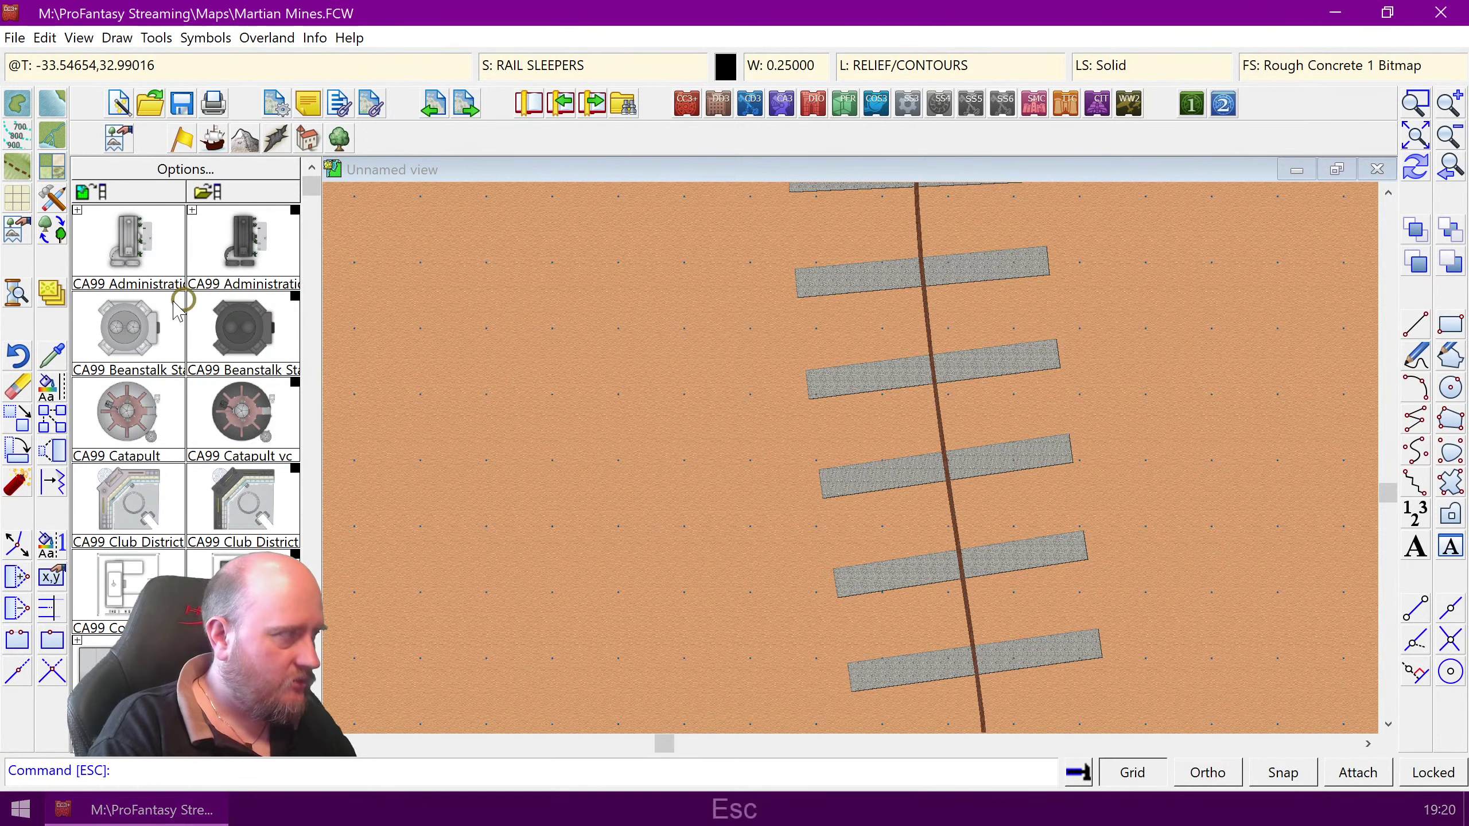
{"action": "left_click", "coordinate": [128, 244]}
{"action": "right_click", "coordinate": [528, 344]}
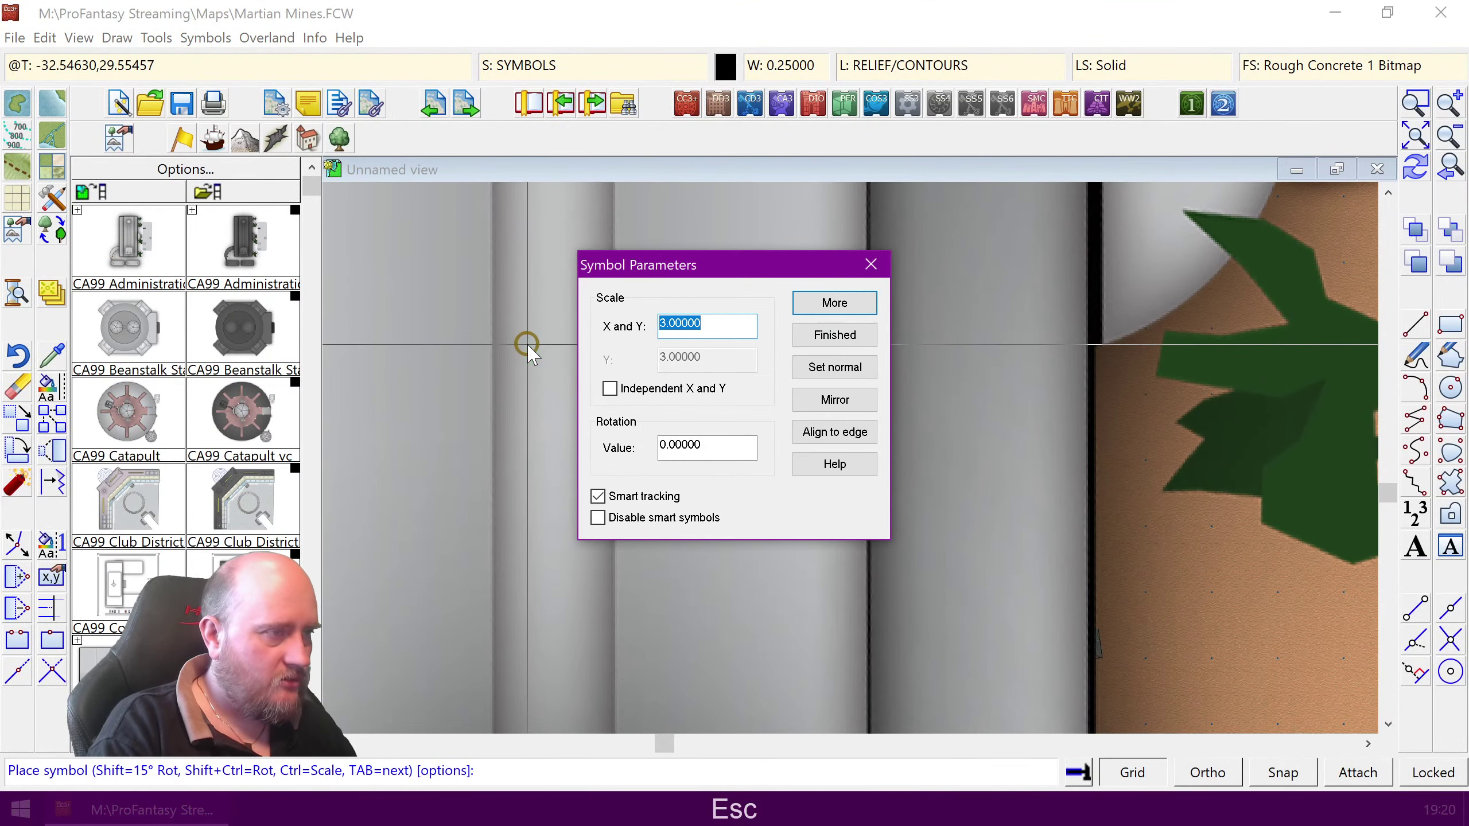
{"action": "left_click", "coordinate": [835, 335]}
{"action": "key", "text": "Escape"}
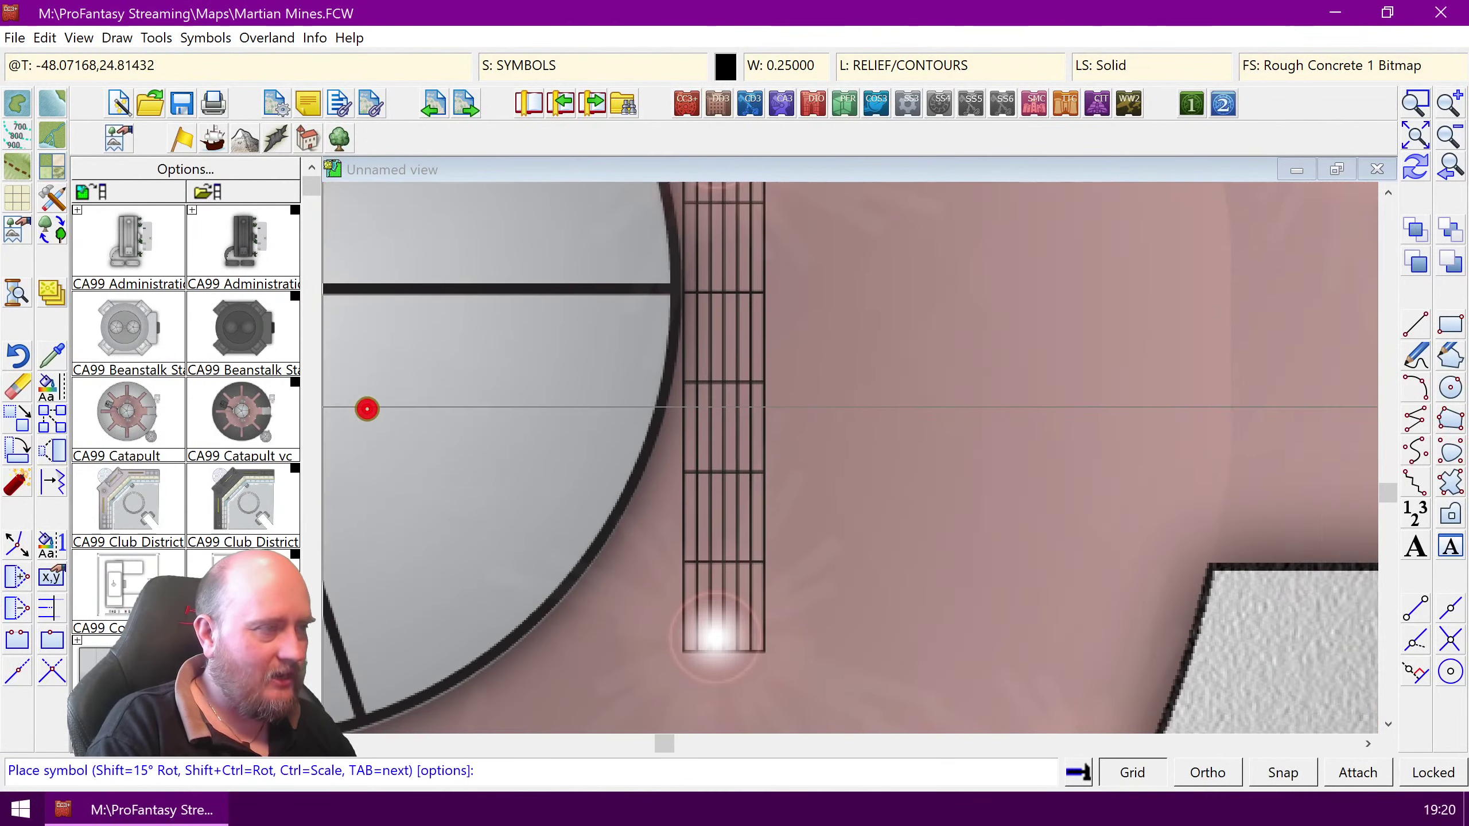
{"action": "left_click", "coordinate": [254, 405]}
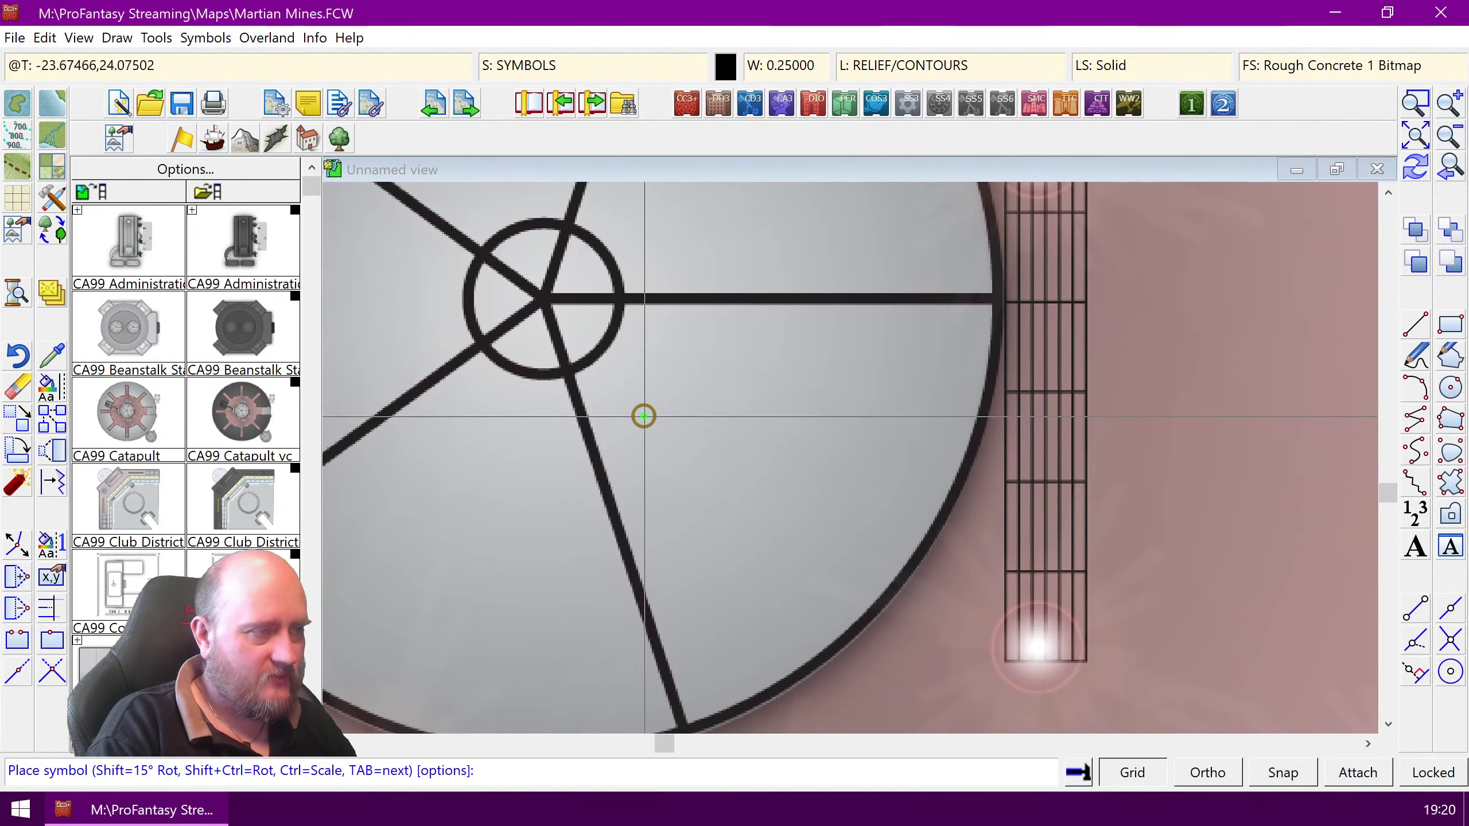
{"action": "right_click", "coordinate": [644, 415]}
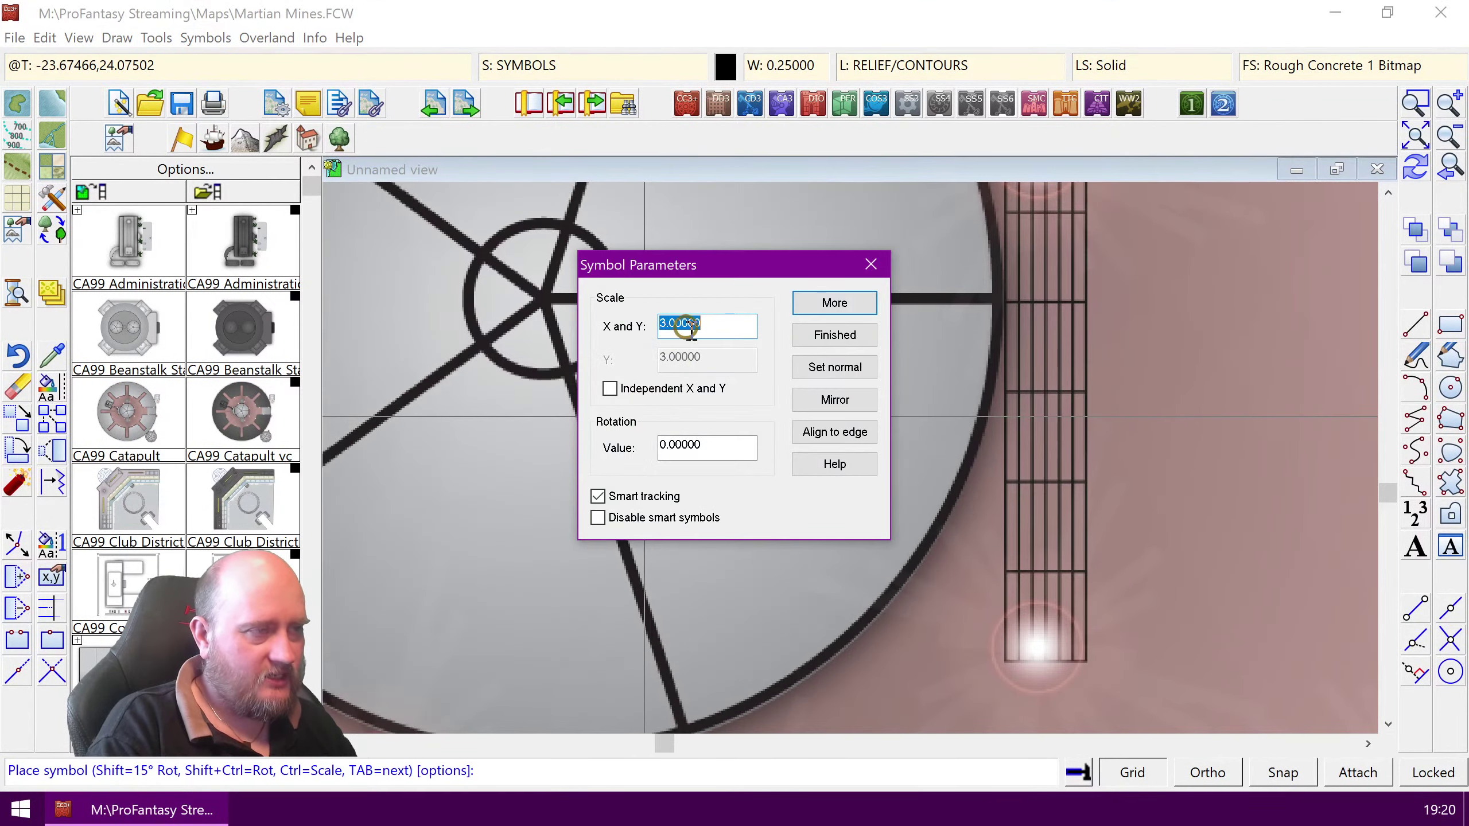
{"action": "left_click", "coordinate": [871, 266]}
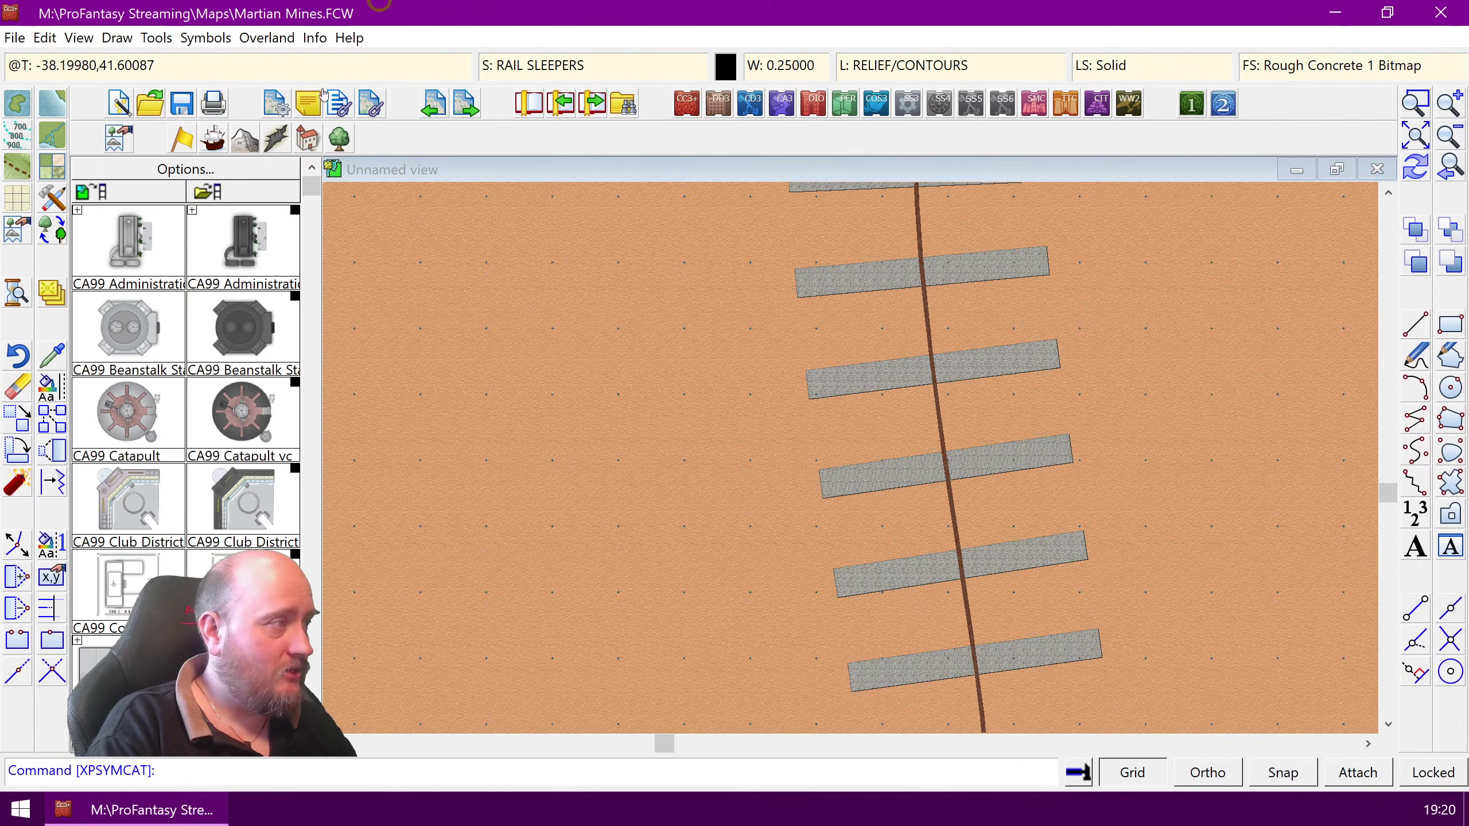
Step: Set the default symbol scale in the drawing presets to 1.0
{"action": "left_click", "coordinate": [305, 105]}
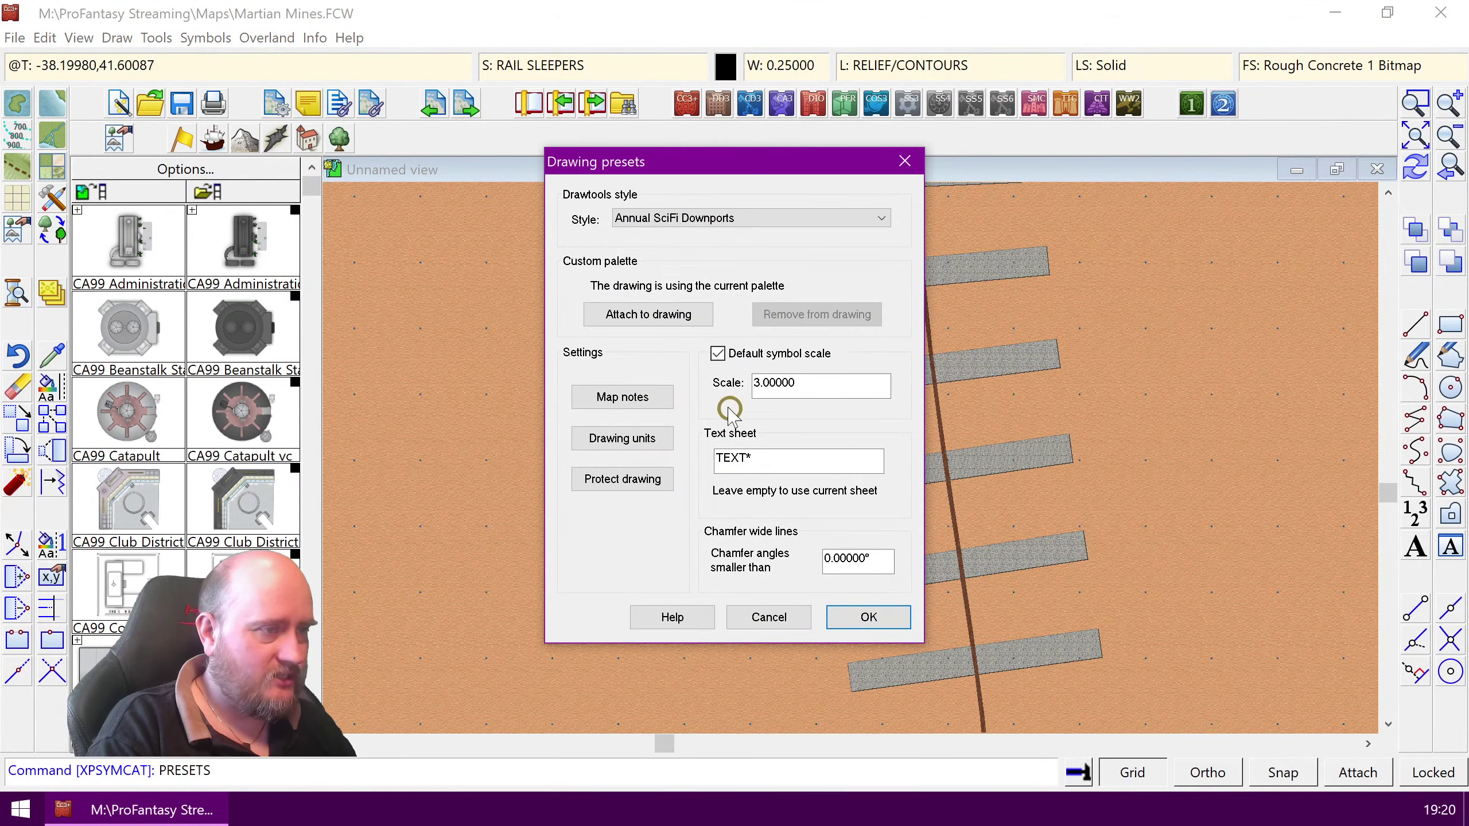
{"action": "left_click_drag", "start_coordinate": [804, 388], "coordinate": [728, 384]}
{"action": "type", "text": "1.0"}
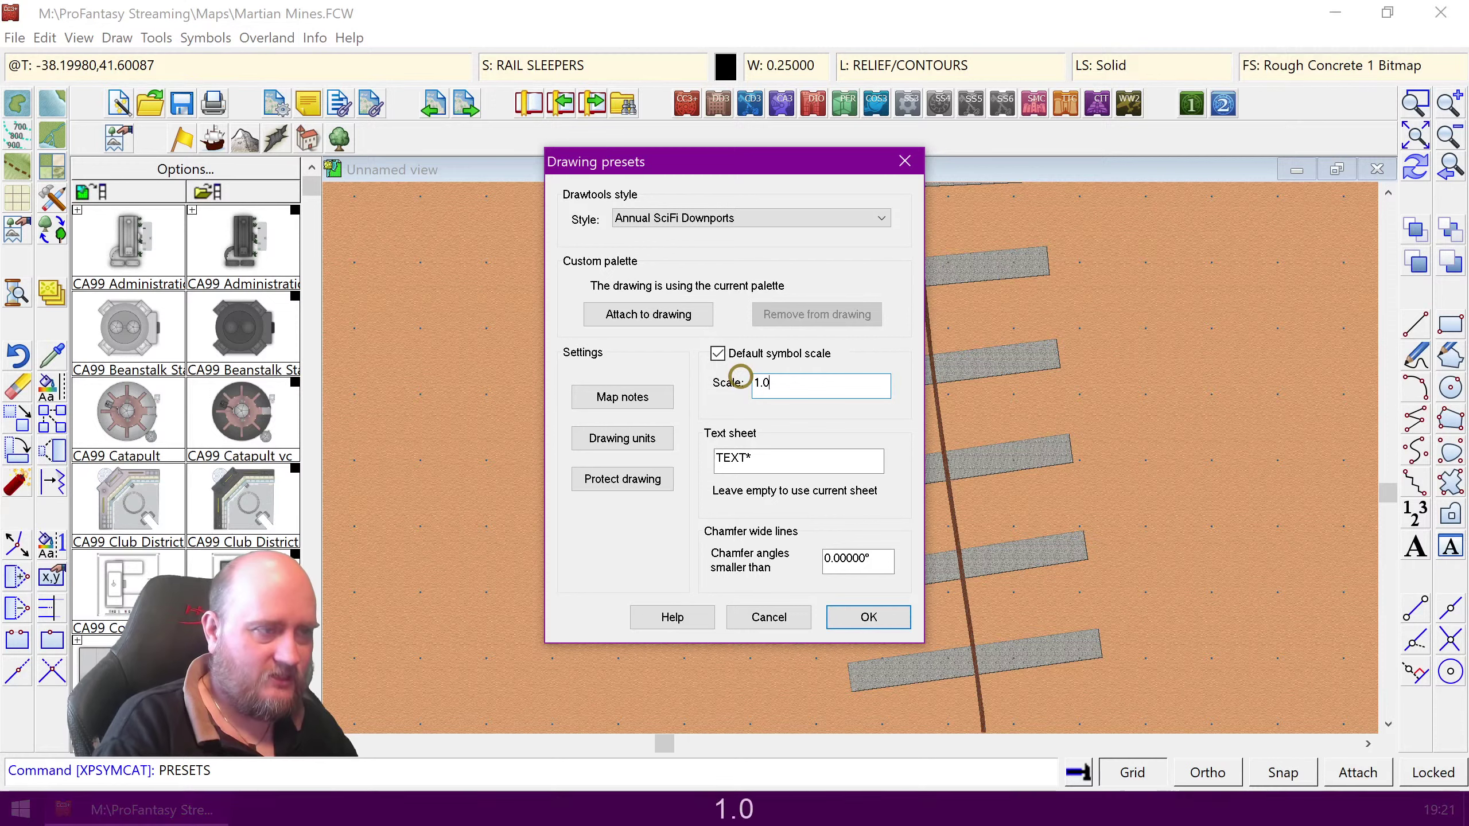
{"action": "left_click", "coordinate": [868, 614]}
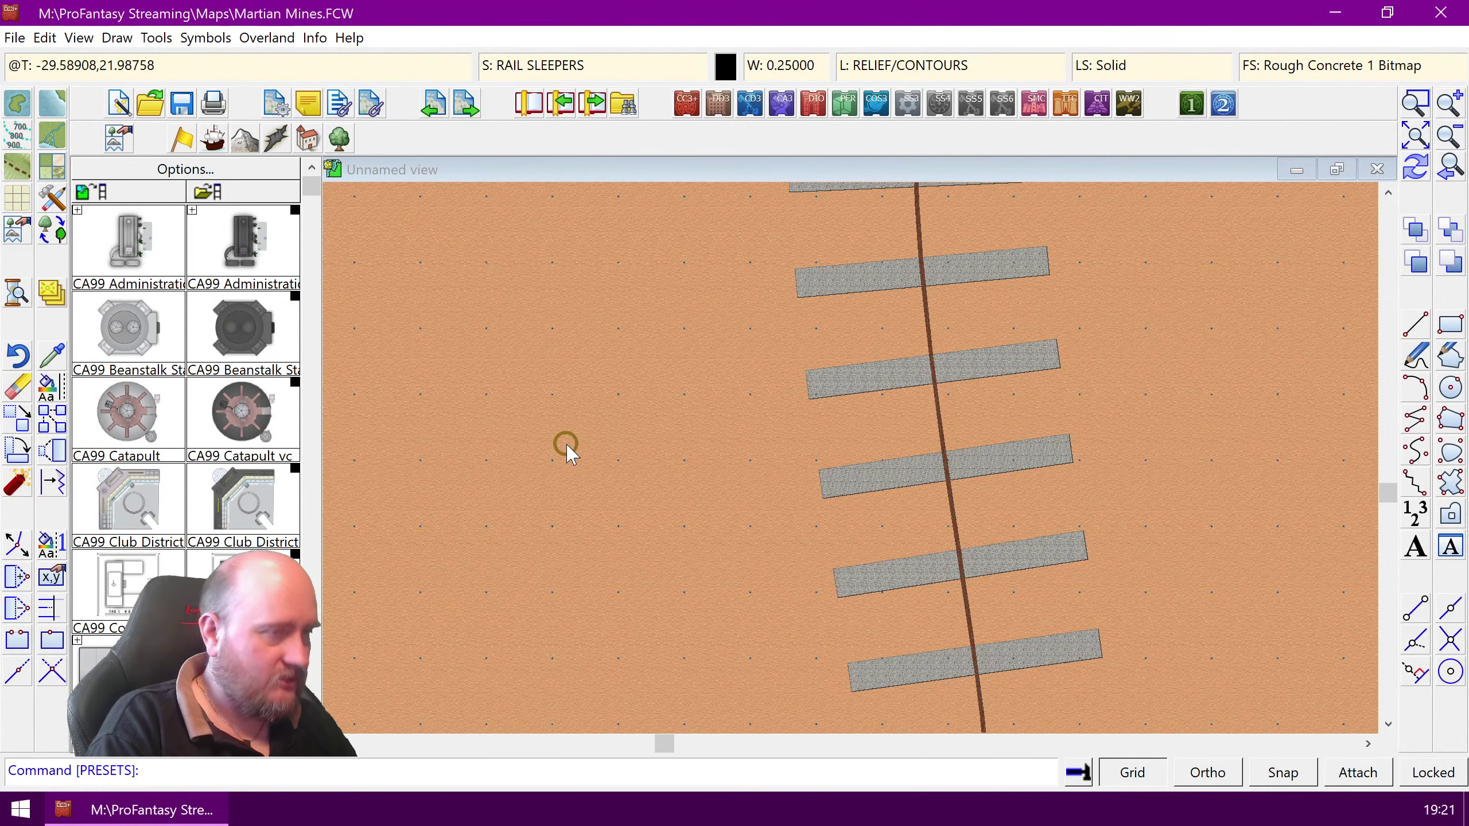
Step: Try to erase the placed sleepers by reusing the previous selection
{"action": "scroll", "coordinate": [665, 434], "scroll_direction": "down", "scroll_amount": 5}
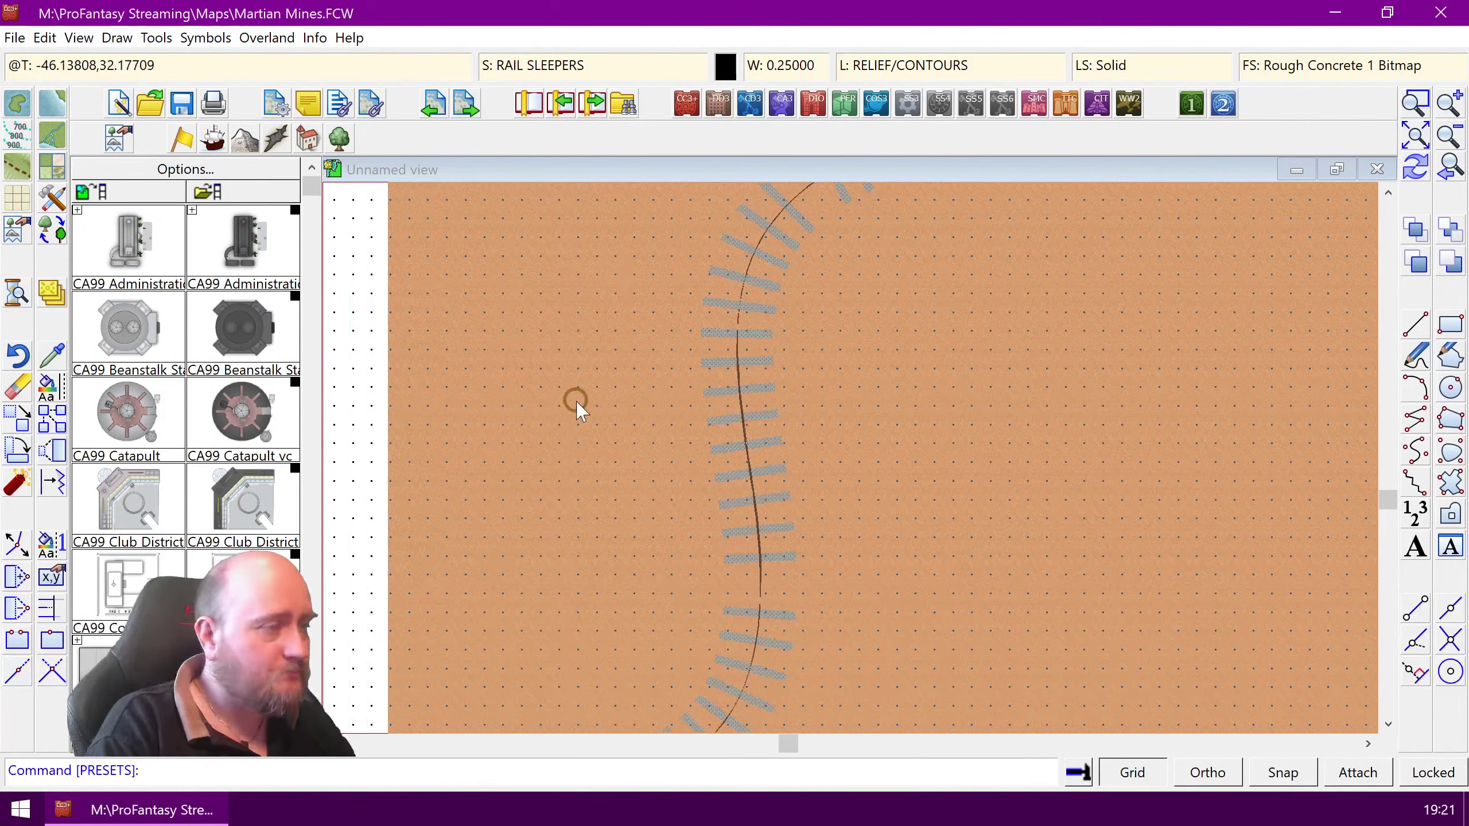
{"action": "scroll", "coordinate": [652, 445], "scroll_direction": "down", "scroll_amount": 1}
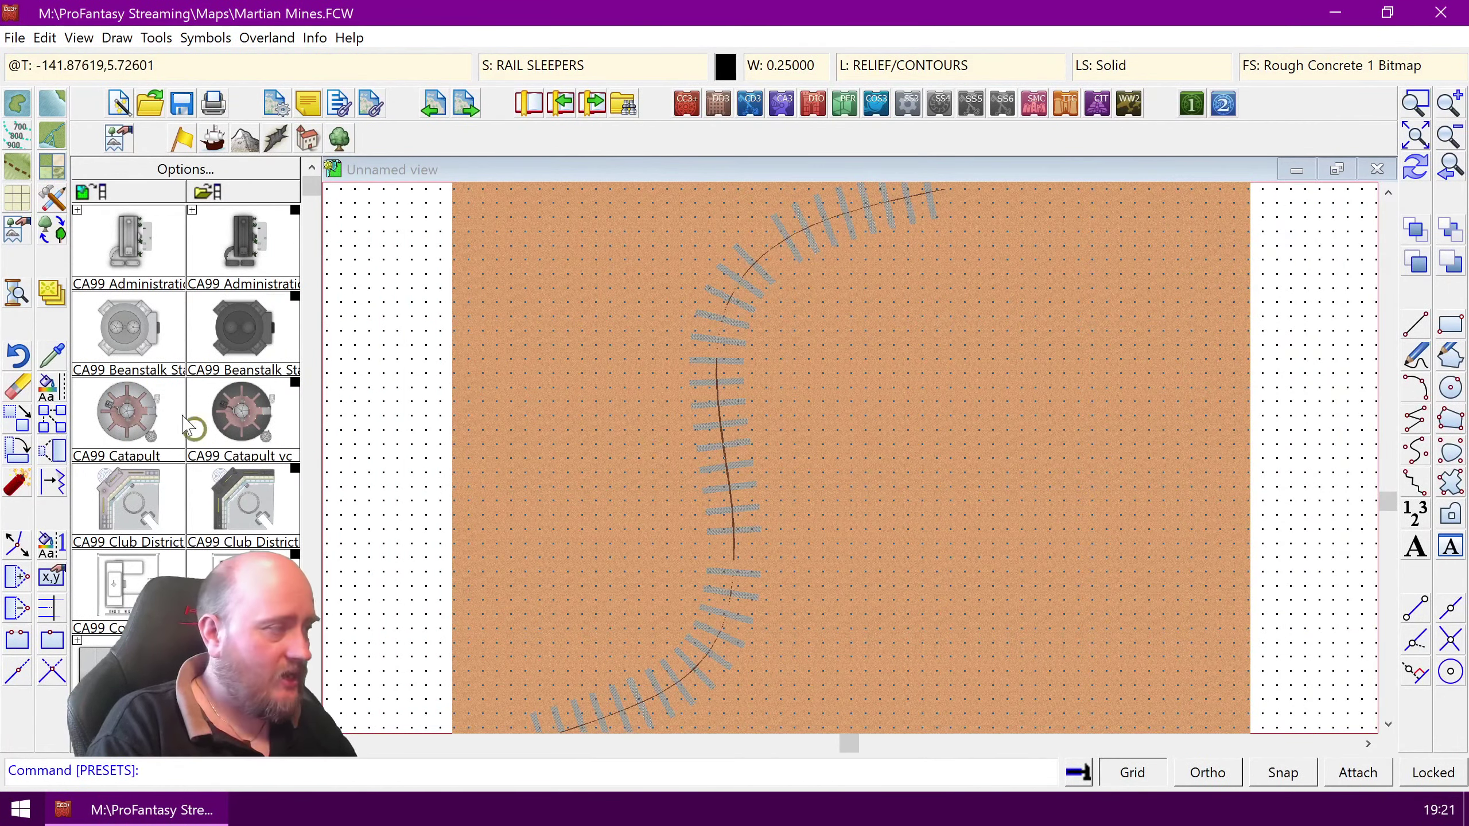
{"action": "left_click", "coordinate": [52, 388]}
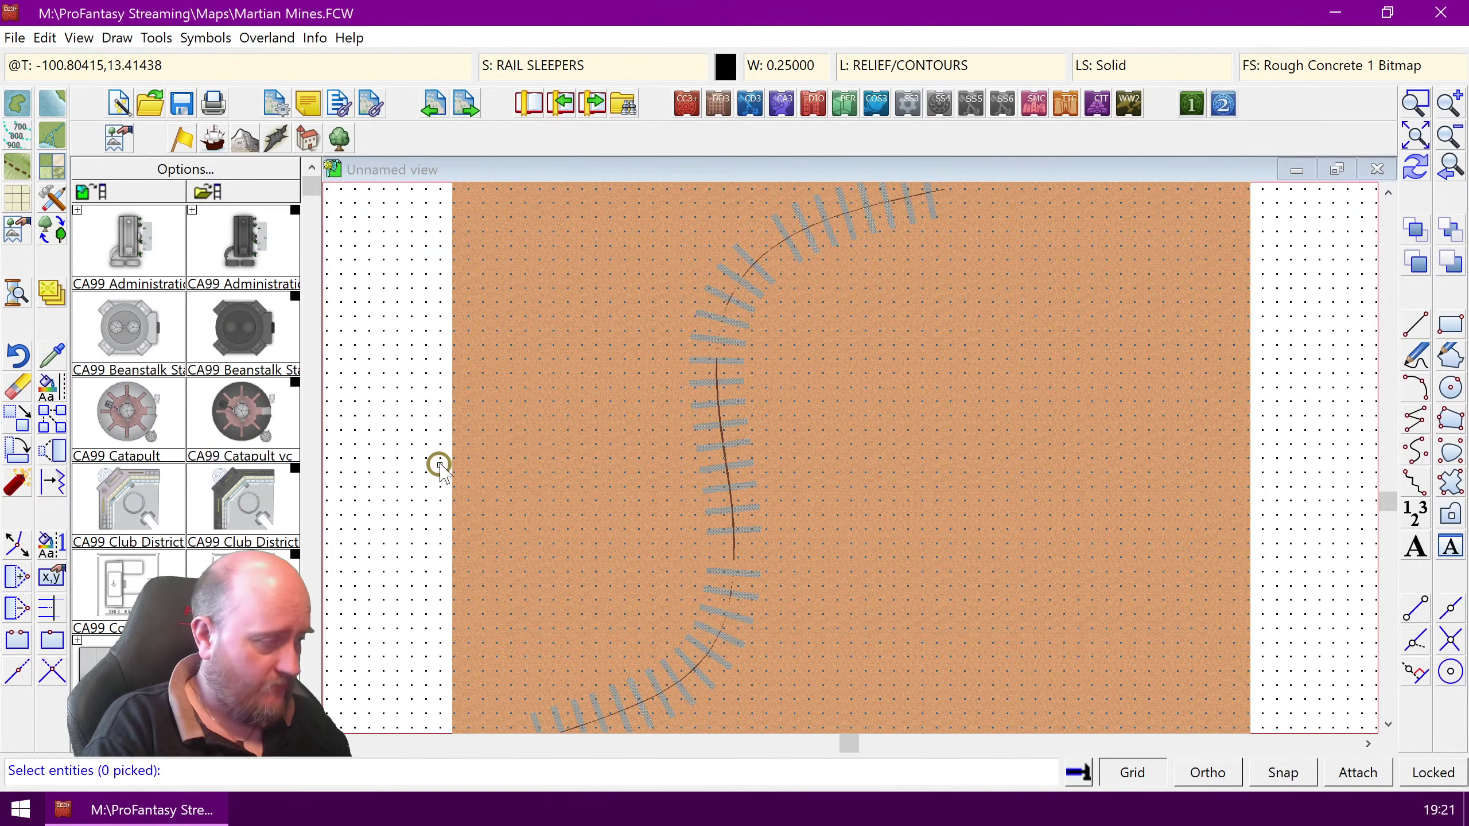
{"action": "key", "text": "p"}
{"action": "key", "text": "d"}
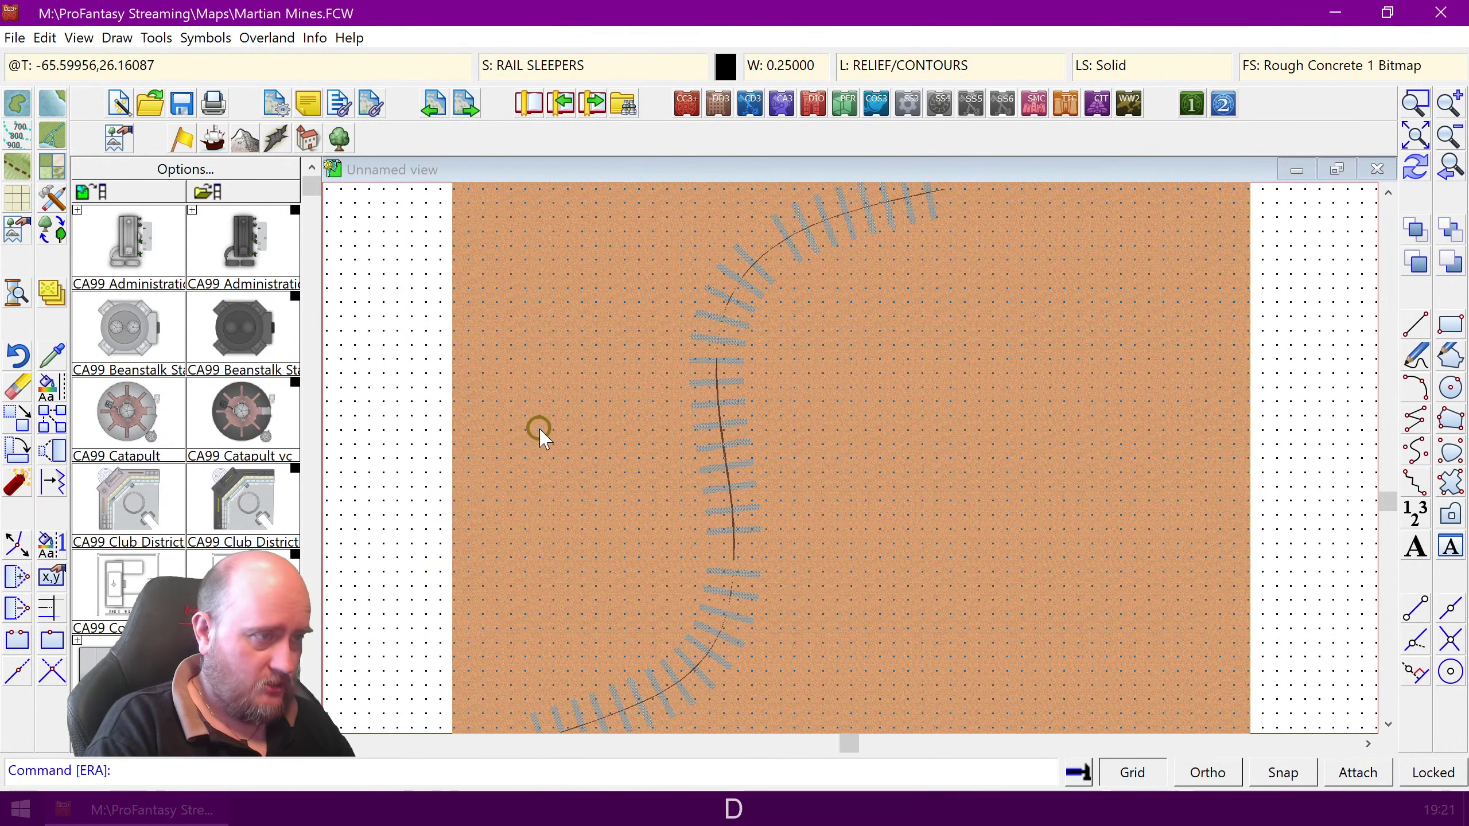
{"action": "scroll", "coordinate": [715, 460], "scroll_direction": "down", "scroll_amount": 1}
{"action": "scroll", "coordinate": [747, 459], "scroll_direction": "up", "scroll_amount": 1}
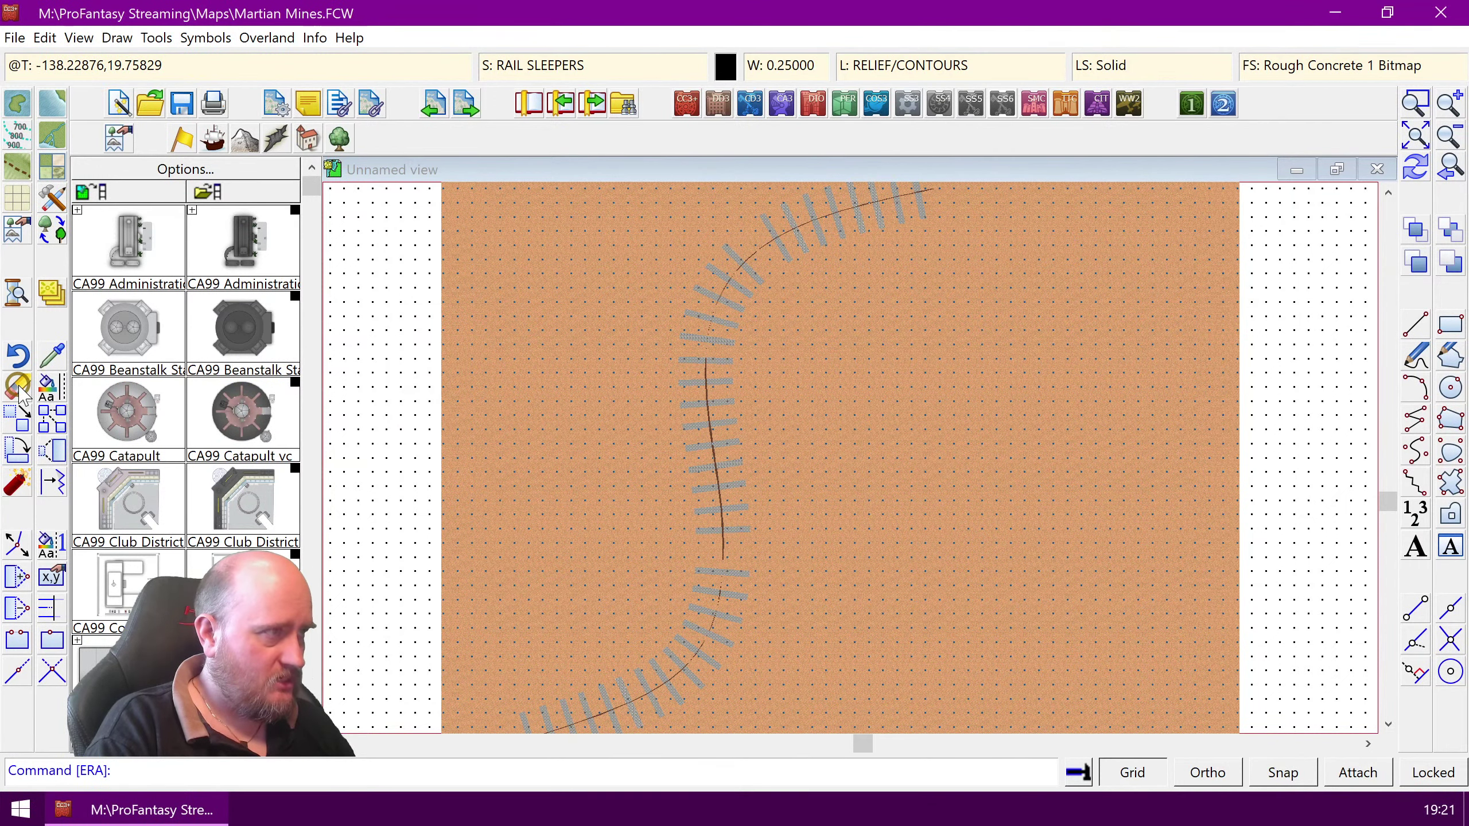
Step: Hide every sheet except RAIL SLEEPERS and COMMON, and erase all the sleepers along the track
{"action": "left_click", "coordinate": [660, 65]}
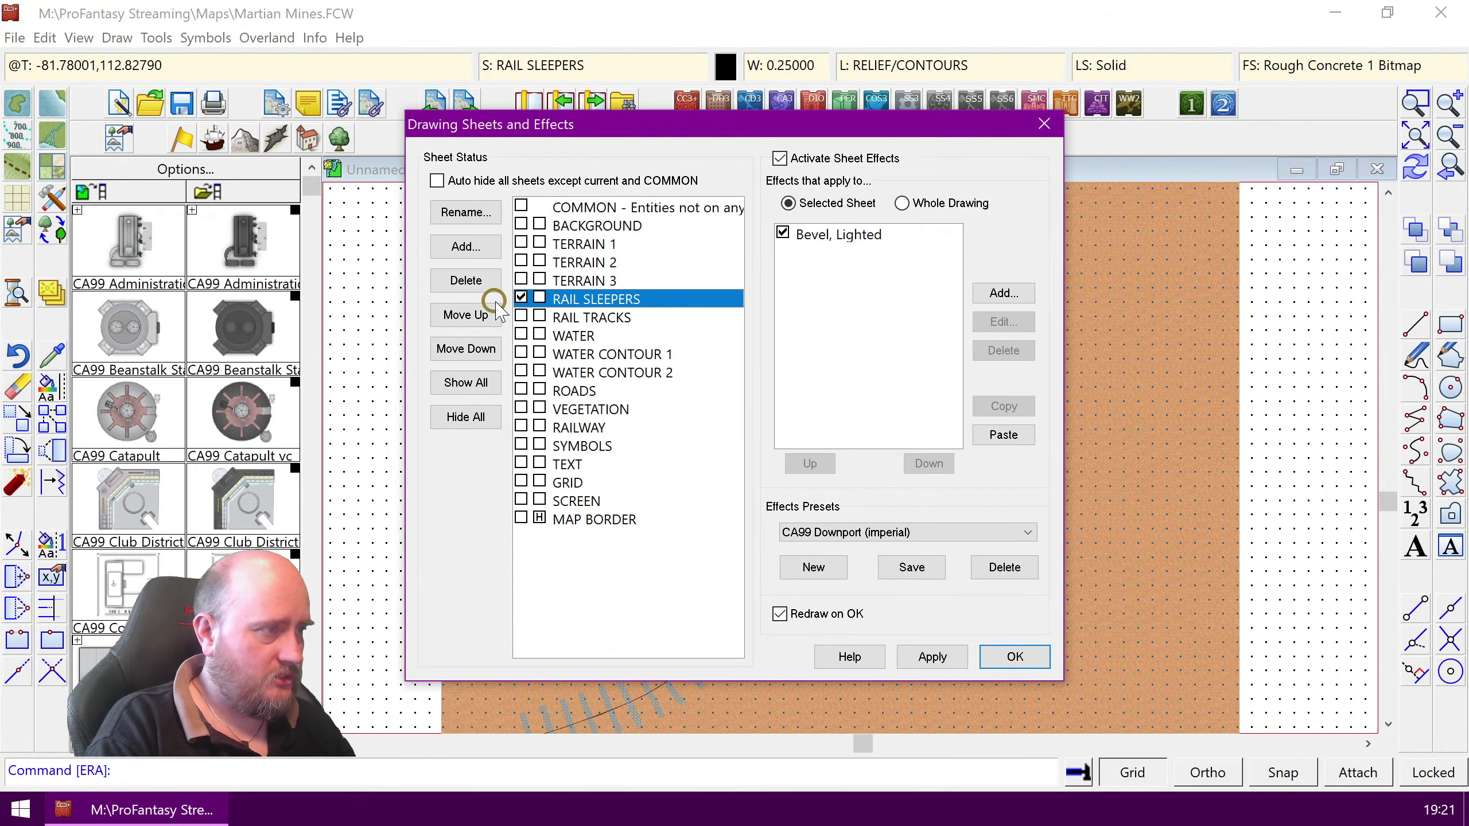
{"action": "left_click", "coordinate": [437, 184]}
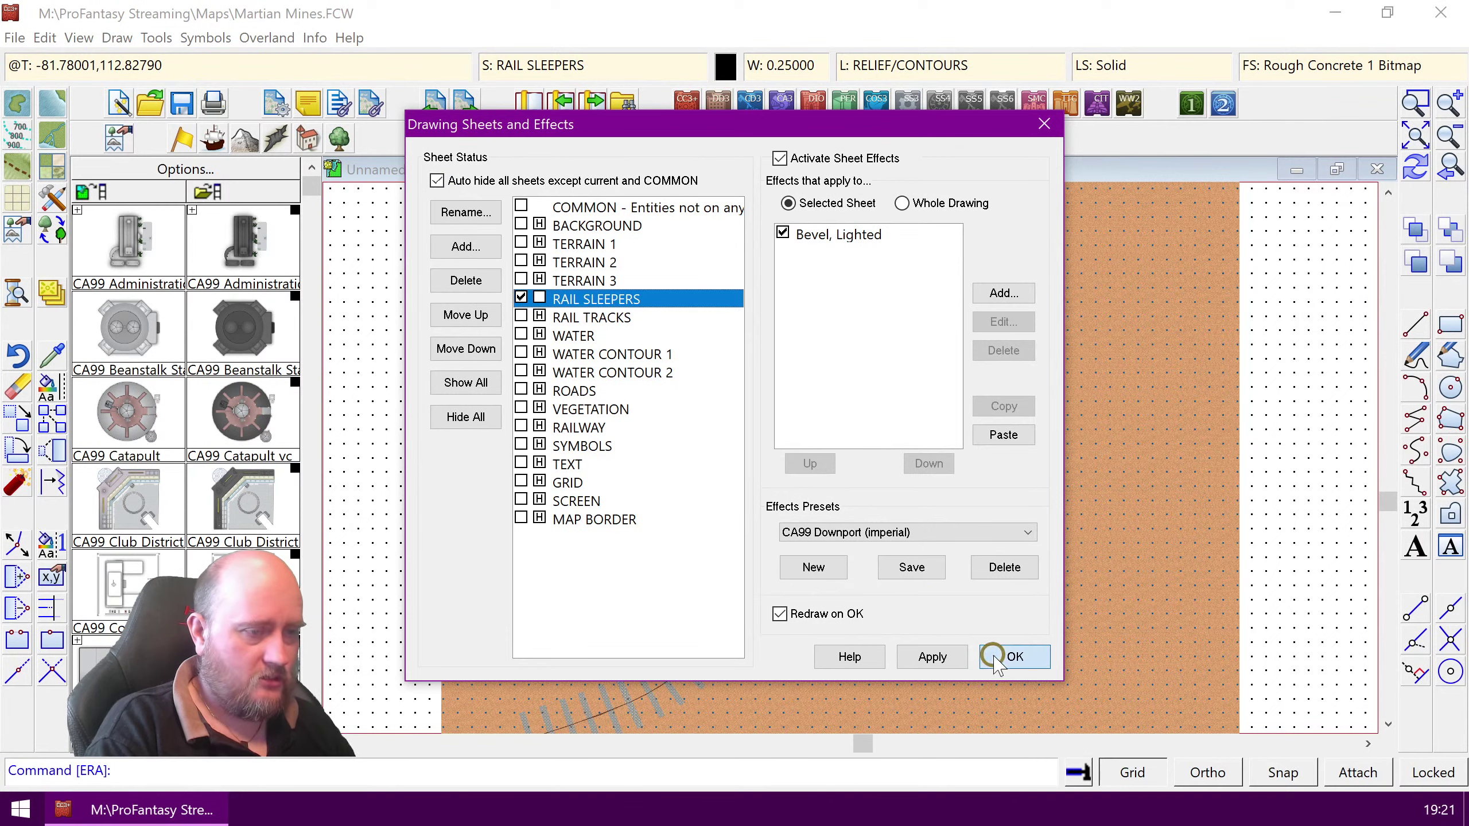
{"action": "left_click", "coordinate": [1015, 657]}
{"action": "left_click", "coordinate": [17, 387]}
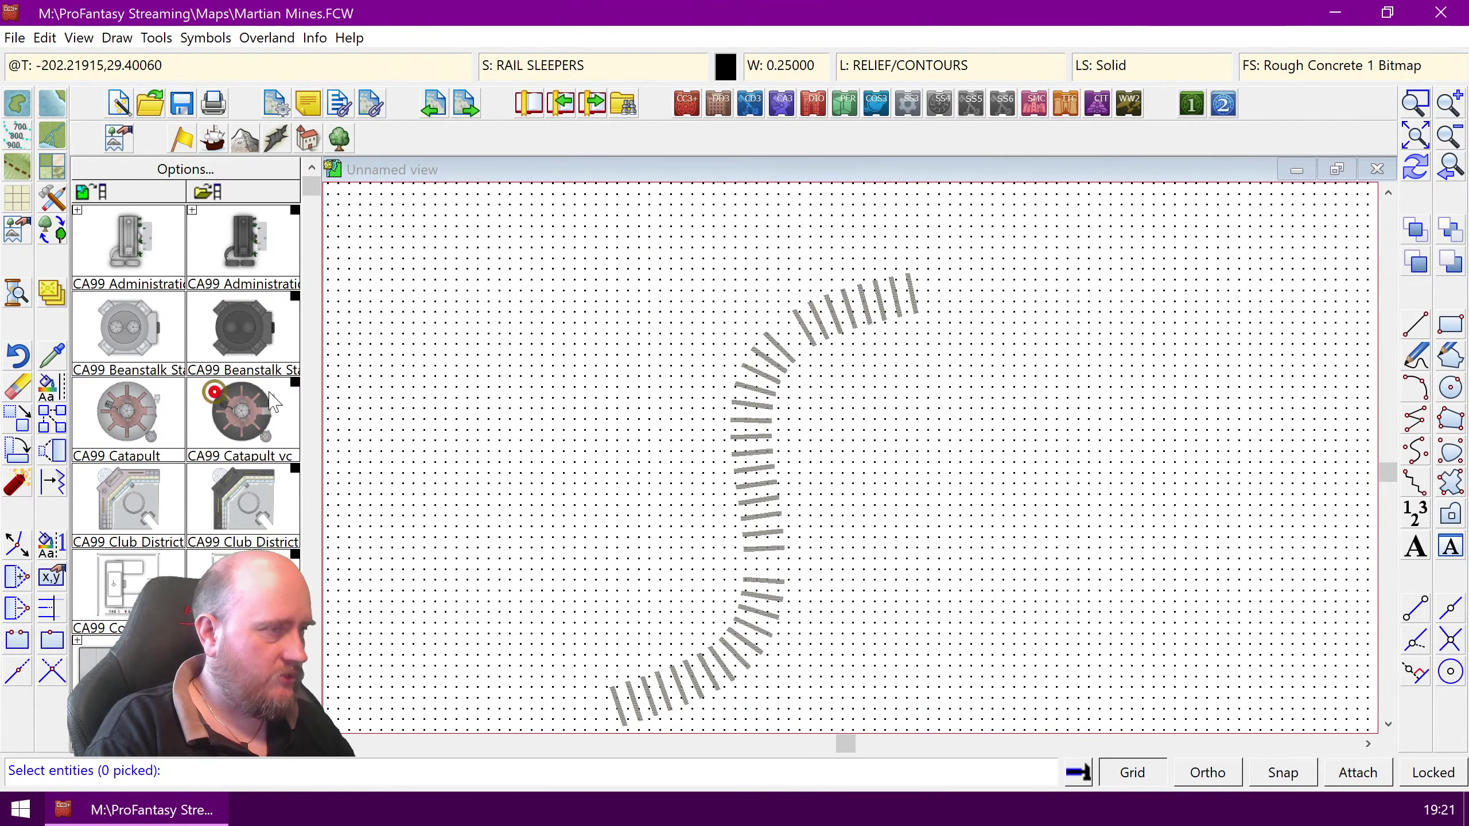
{"action": "left_click_drag", "start_coordinate": [486, 243], "coordinate": [830, 592]}
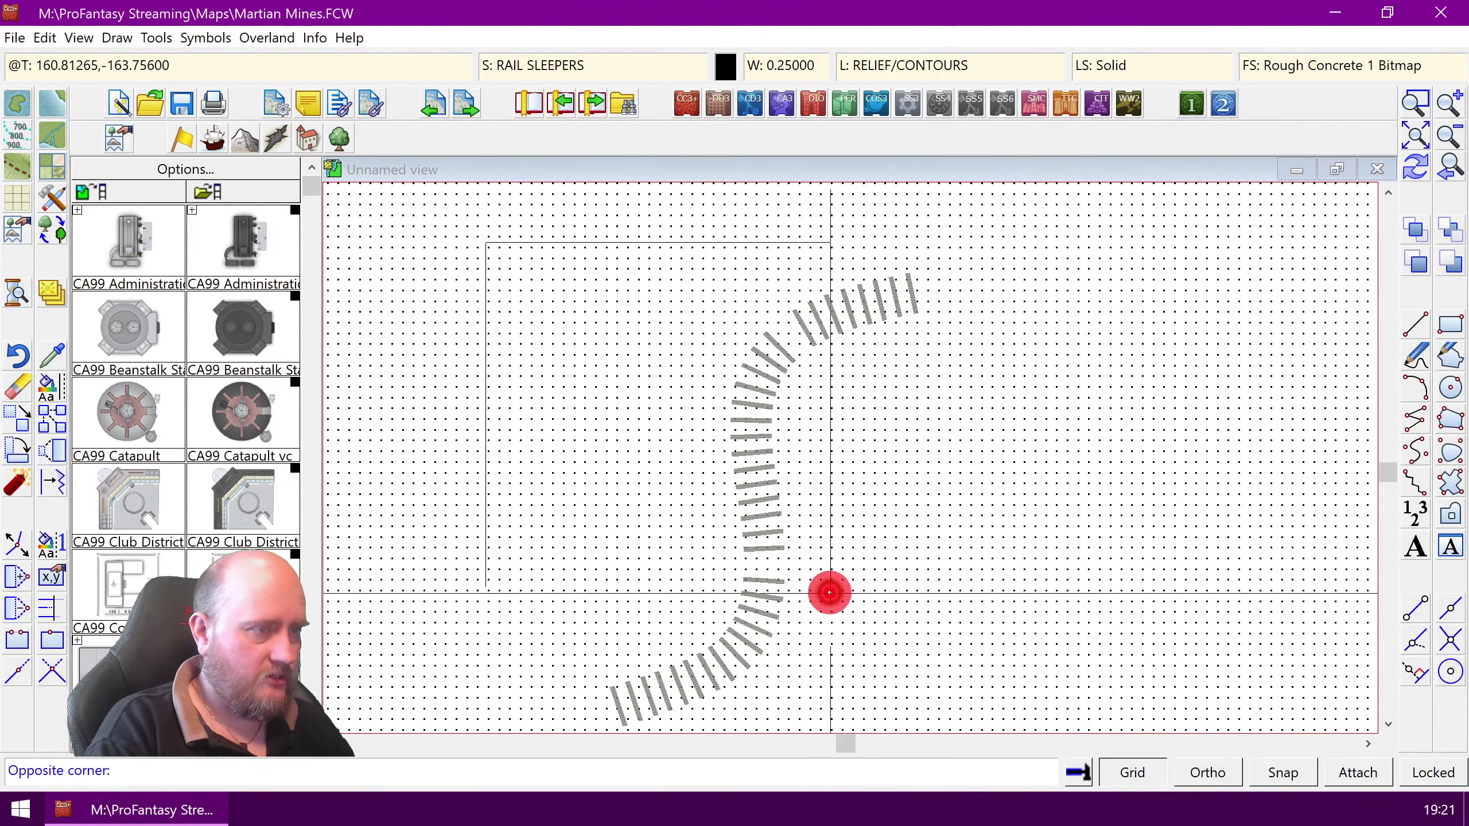
{"action": "left_click", "coordinate": [941, 727]}
{"action": "right_click", "coordinate": [911, 623]}
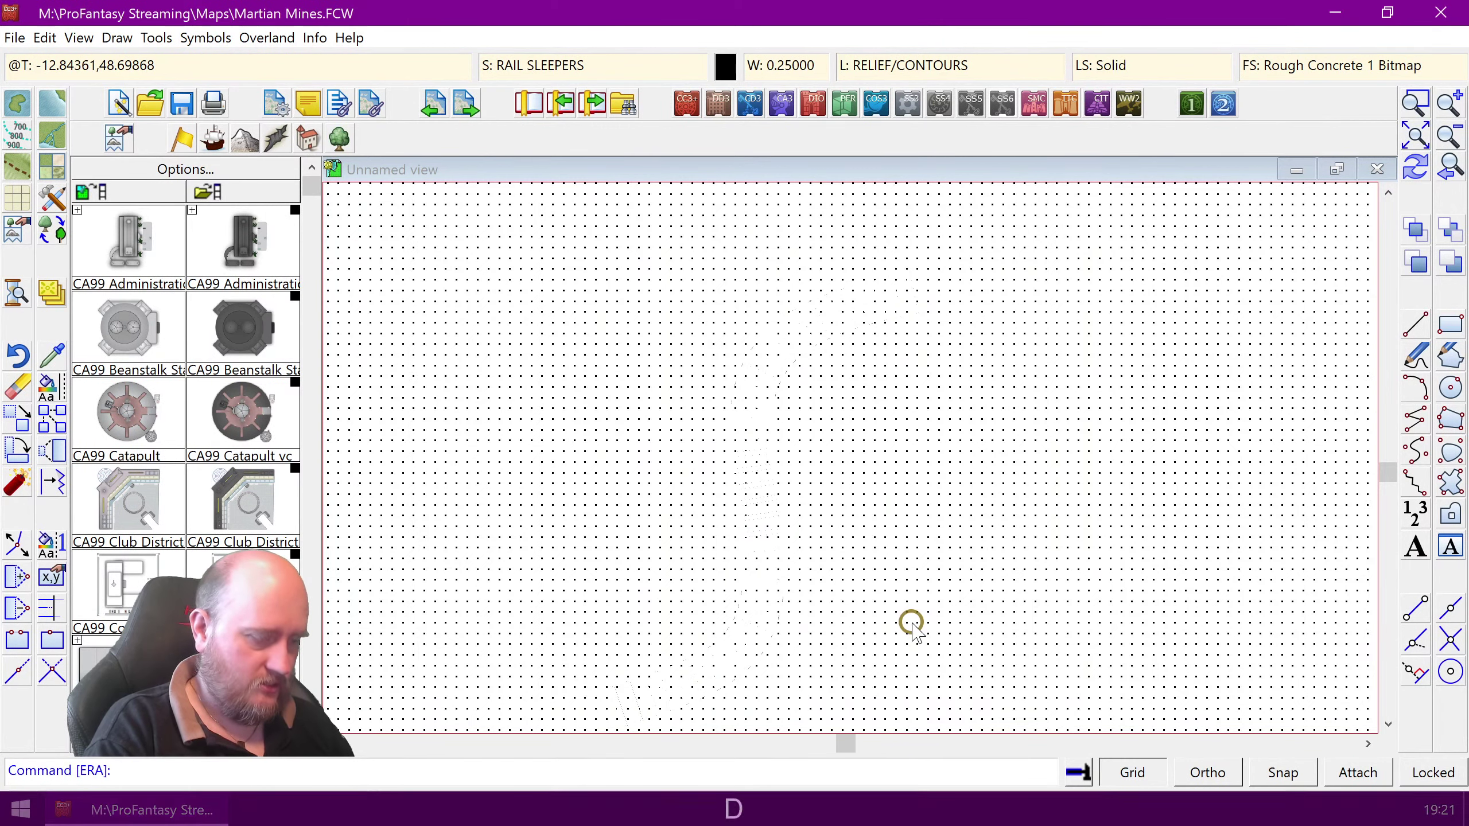
Step: Show all the drawing sheets again, keeping RAIL SLEEPERS as the current sheet
{"action": "left_click", "coordinate": [555, 69]}
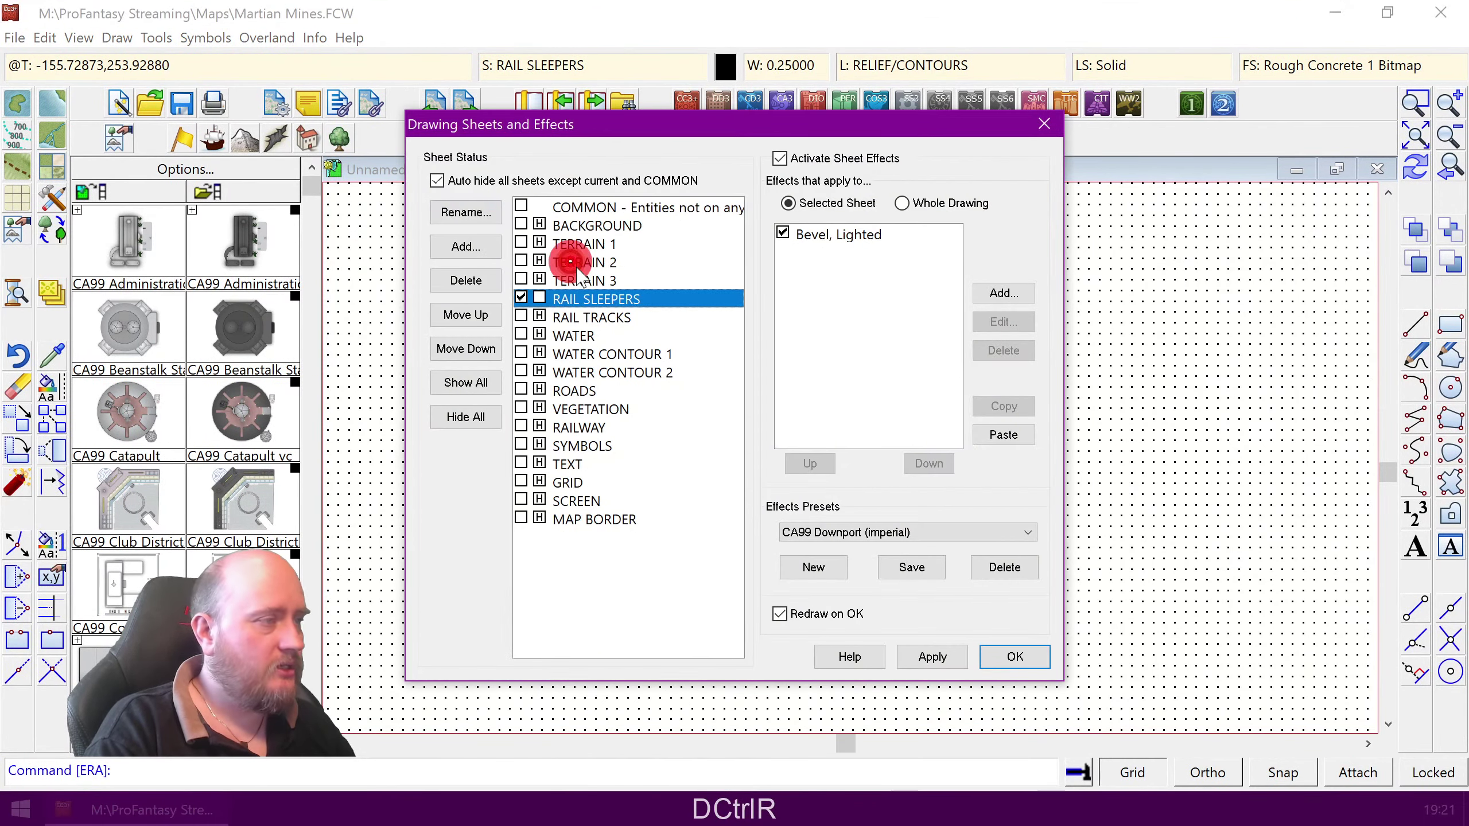
{"action": "left_click", "coordinate": [467, 381]}
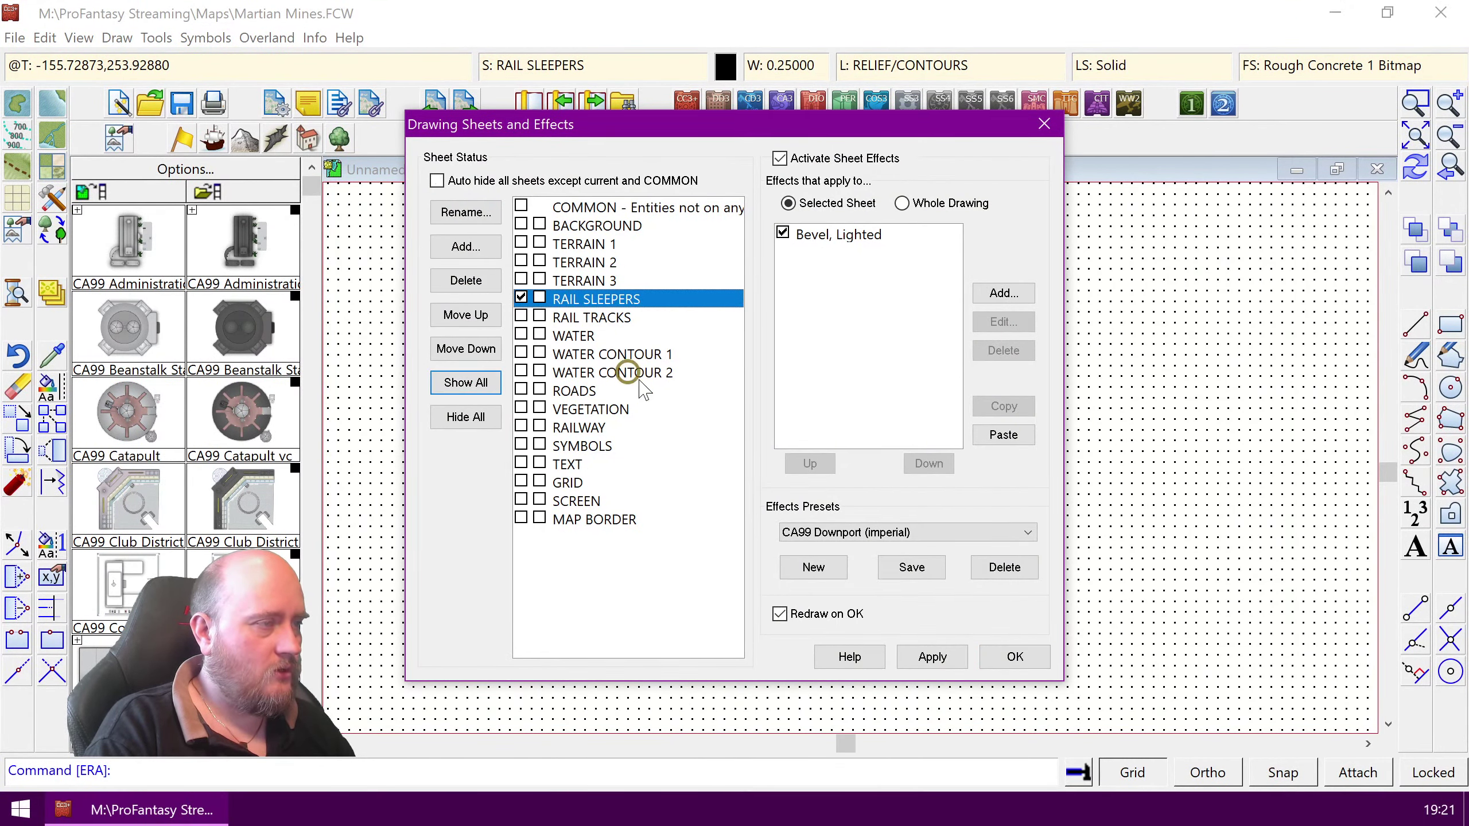
{"action": "left_click", "coordinate": [1015, 657]}
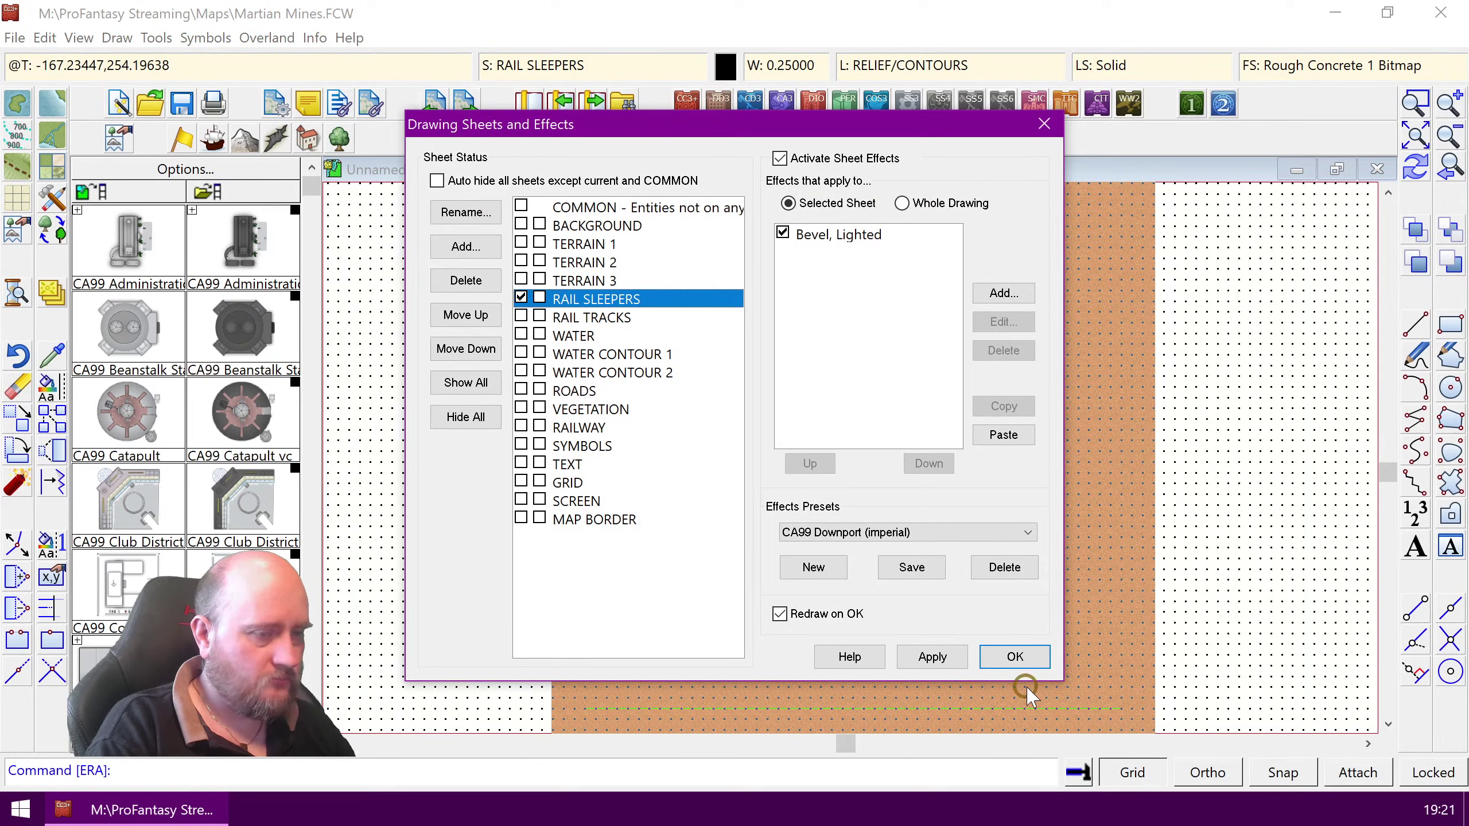
{"action": "left_click", "coordinate": [1018, 658]}
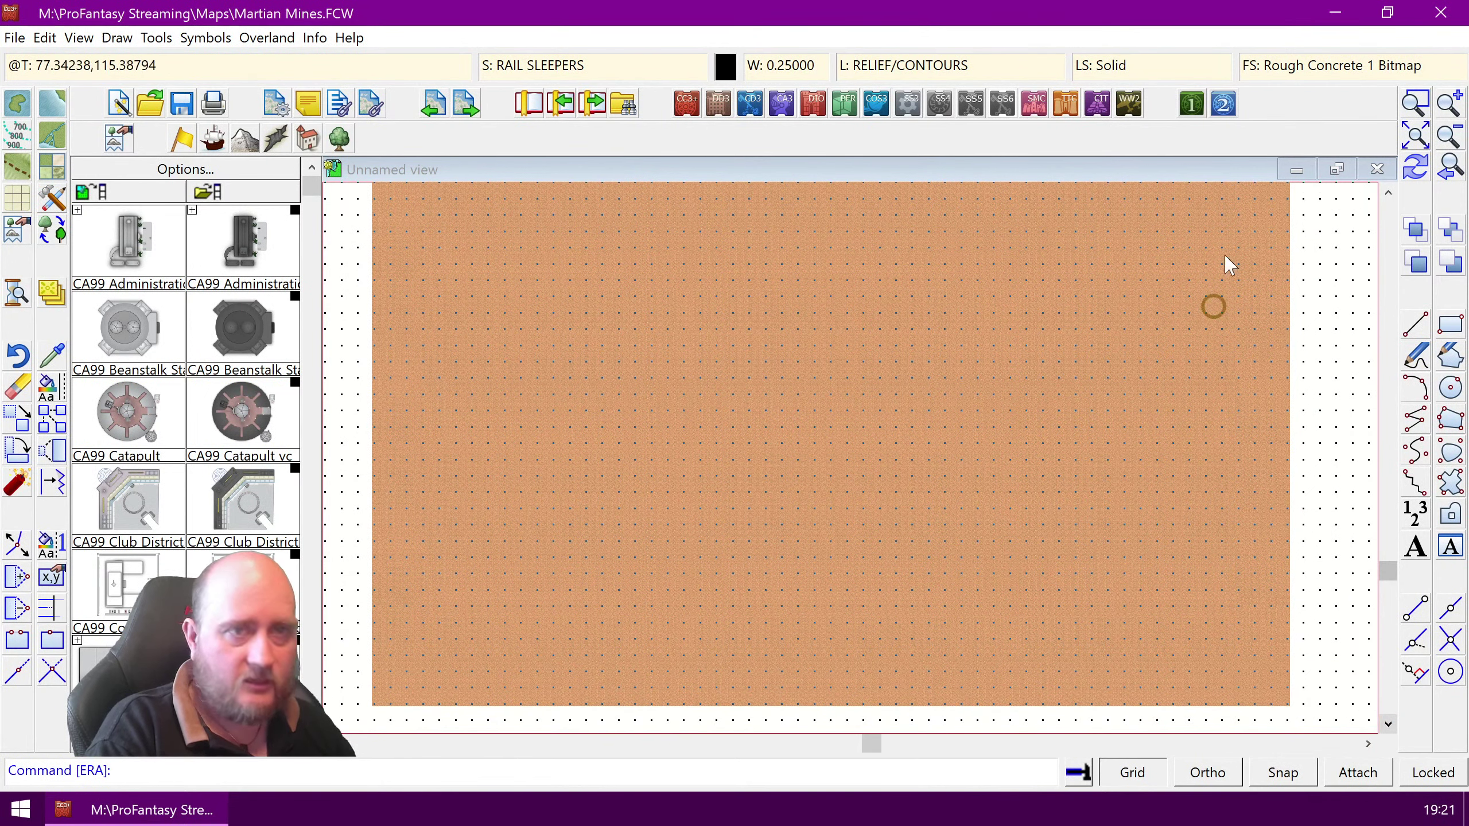
Step: Set the current fill style to Metal Rusty Bitmap
{"action": "left_click", "coordinate": [1269, 70]}
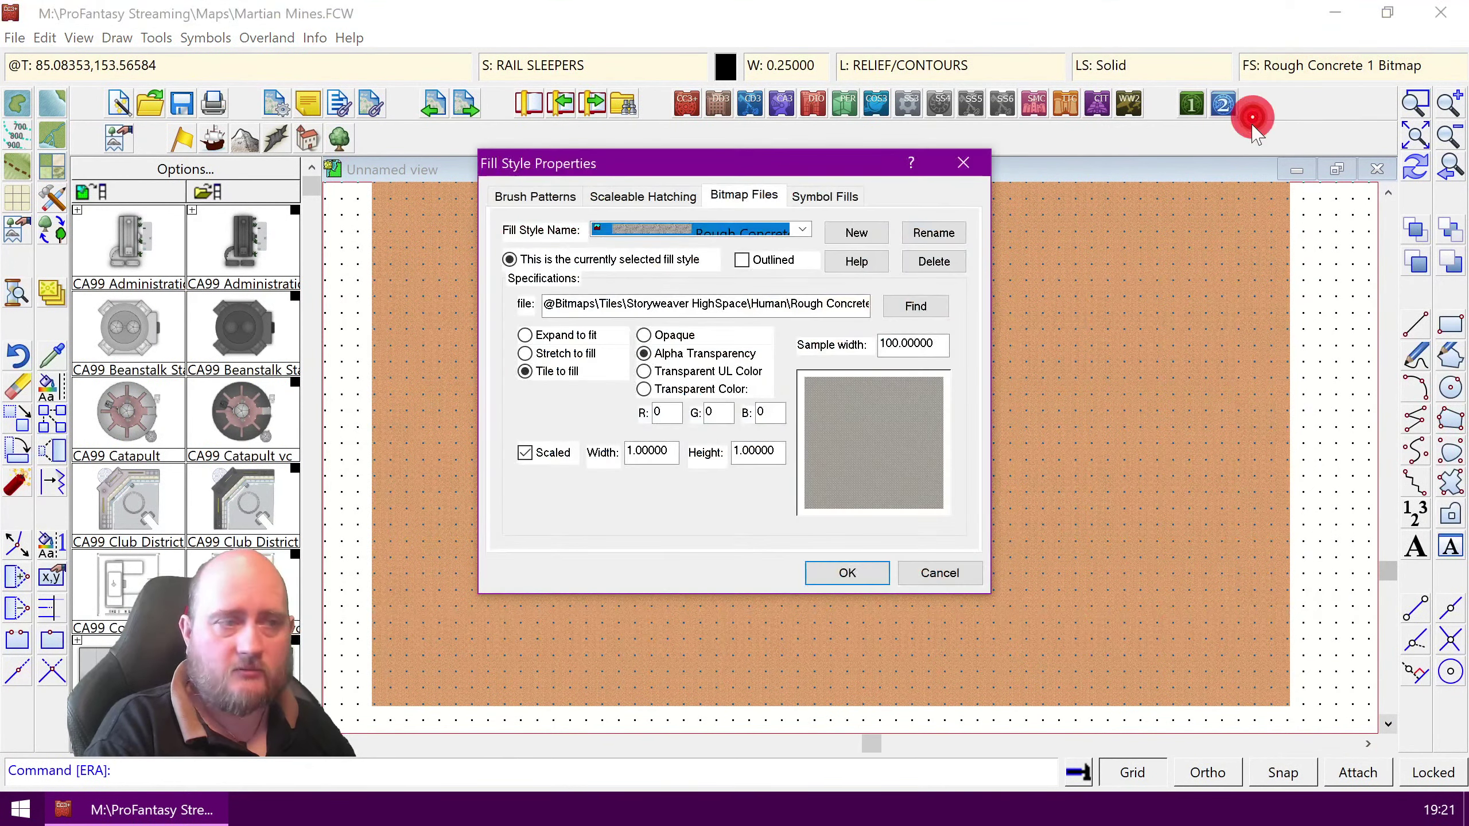
{"action": "left_click", "coordinate": [963, 162]}
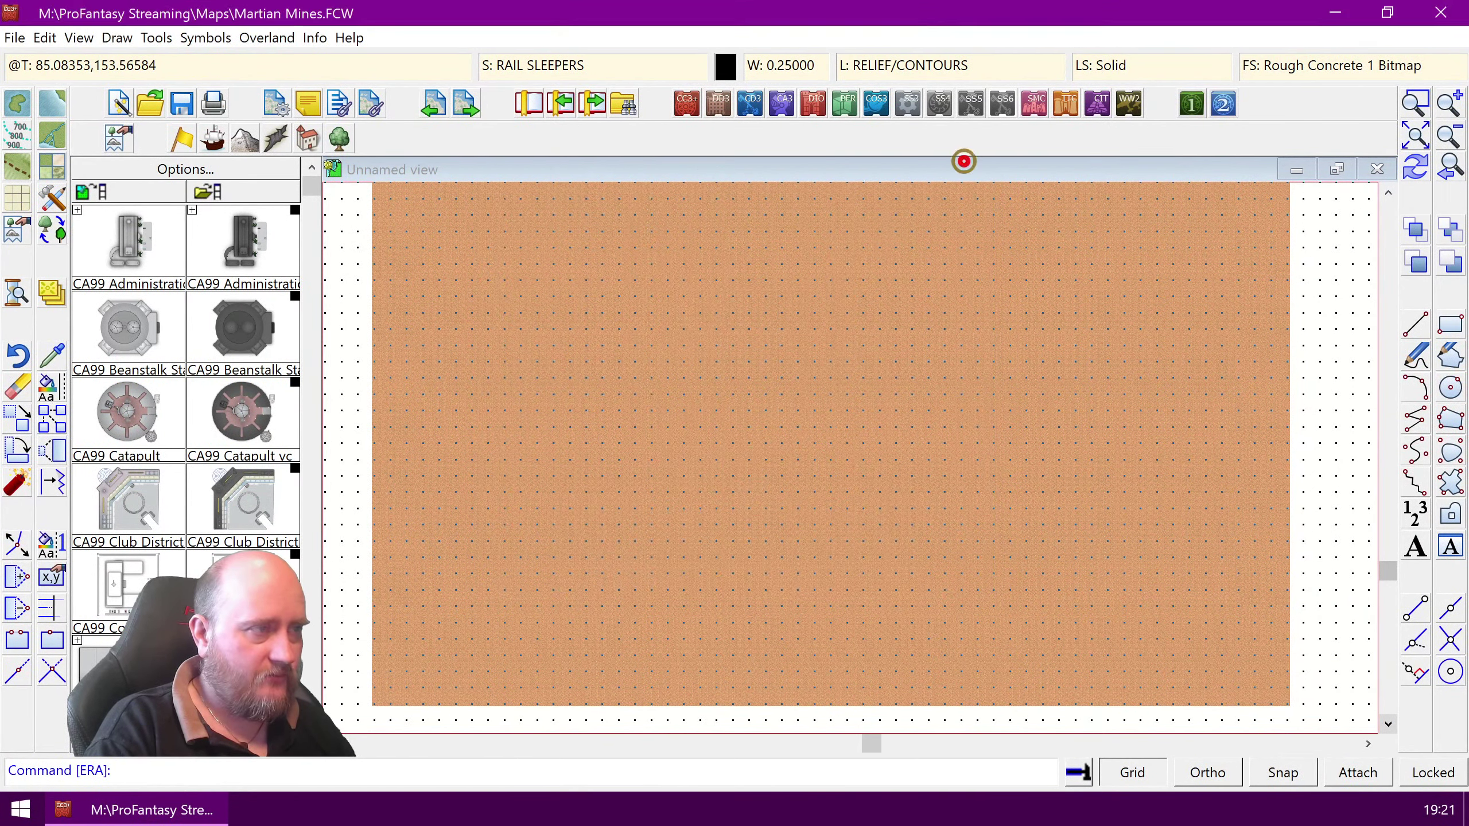
{"action": "key", "text": "ctrl+z"}
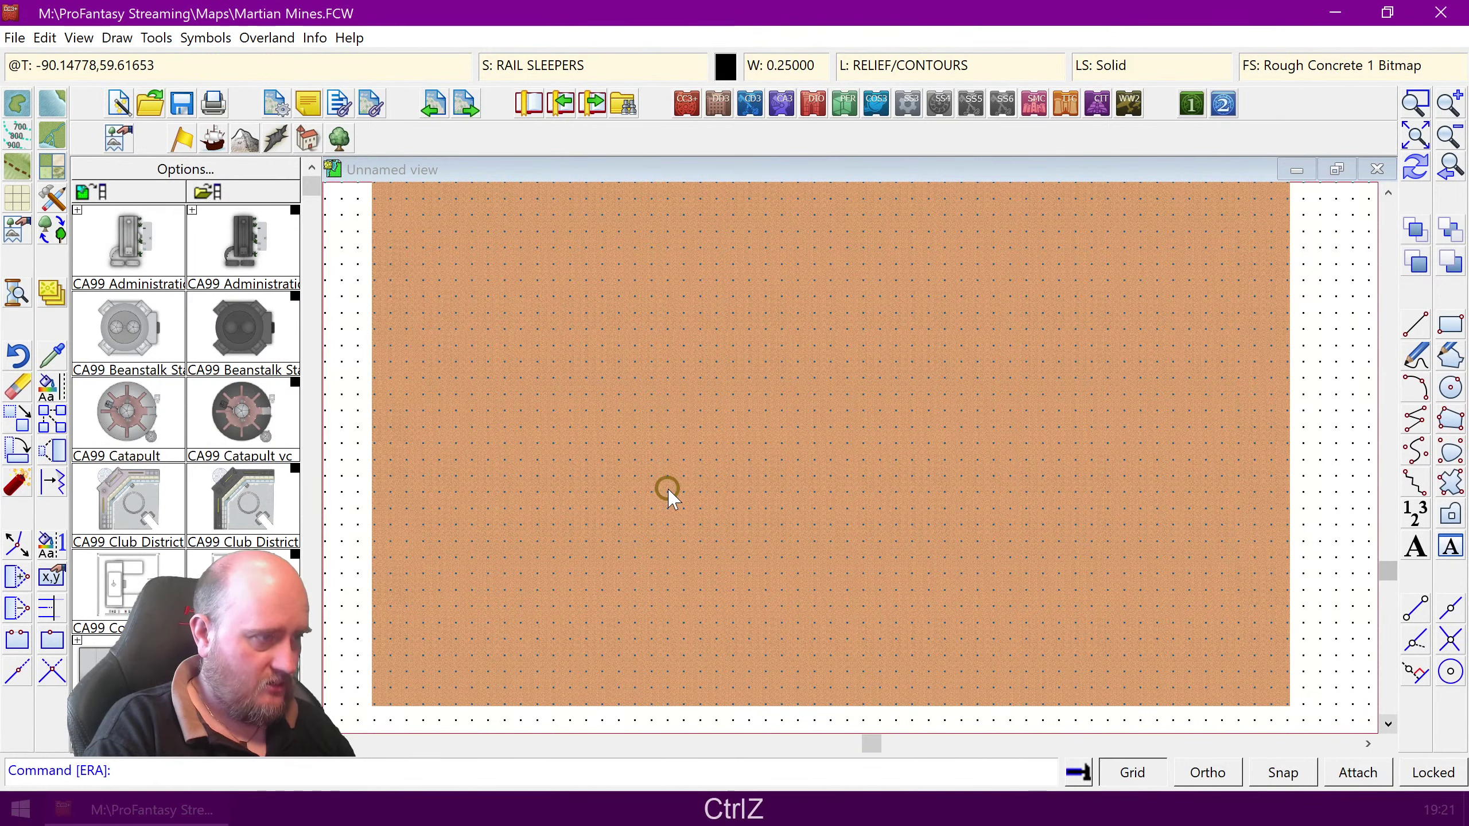
{"action": "left_click", "coordinate": [1362, 65]}
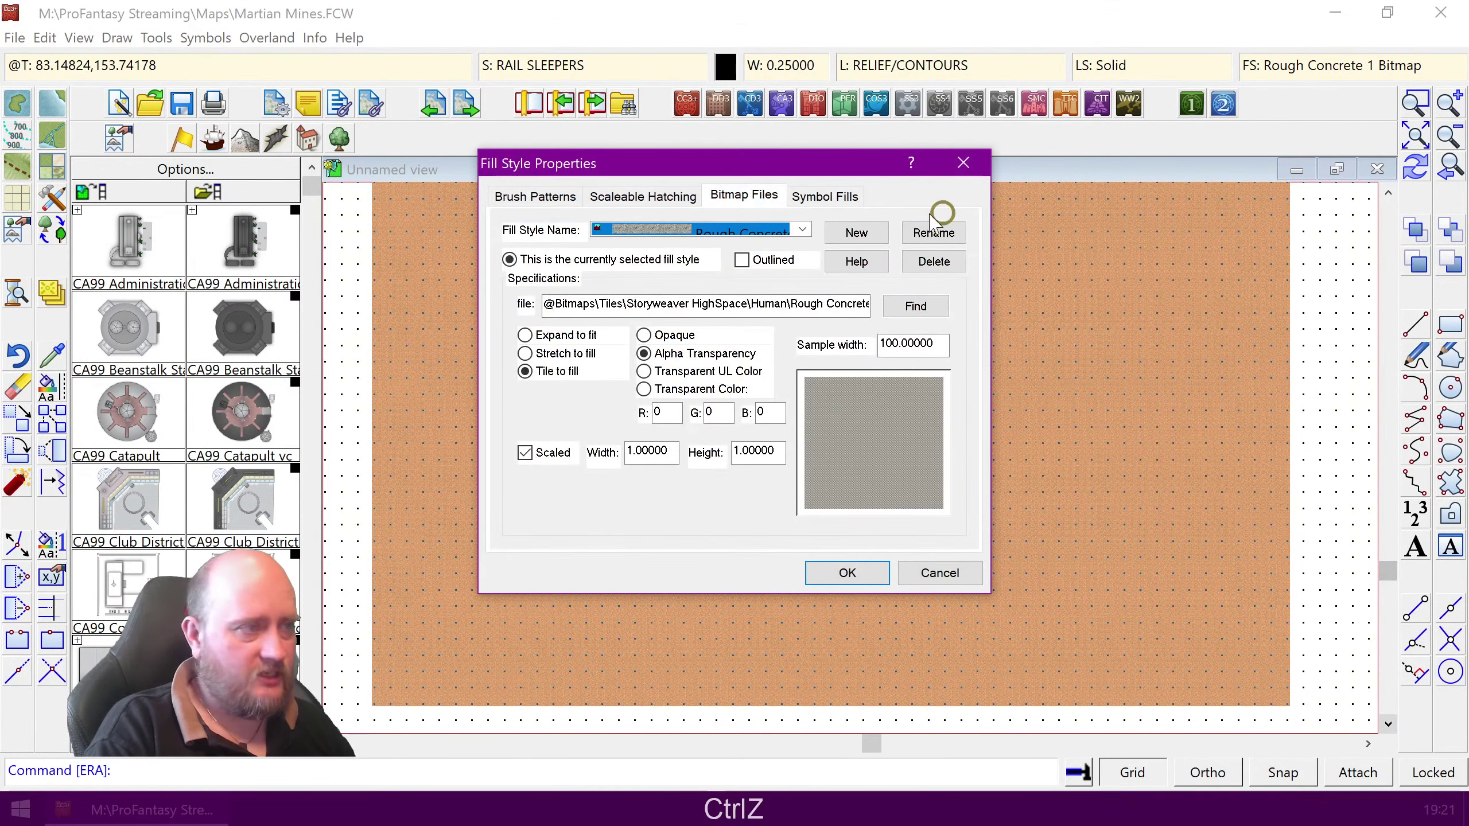
{"action": "left_click", "coordinate": [802, 229]}
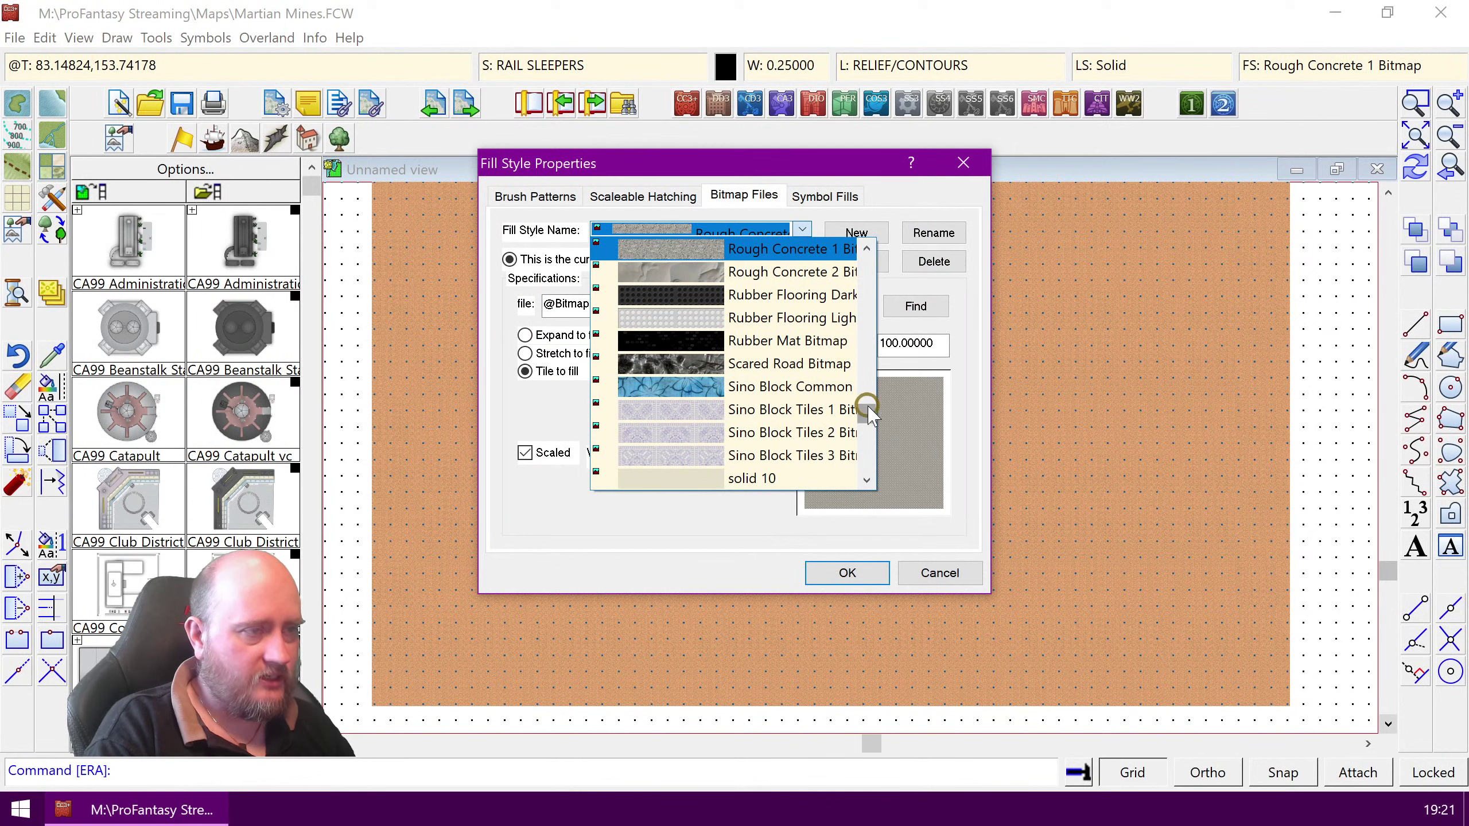
{"action": "left_click_drag", "start_coordinate": [868, 405], "coordinate": [868, 375]}
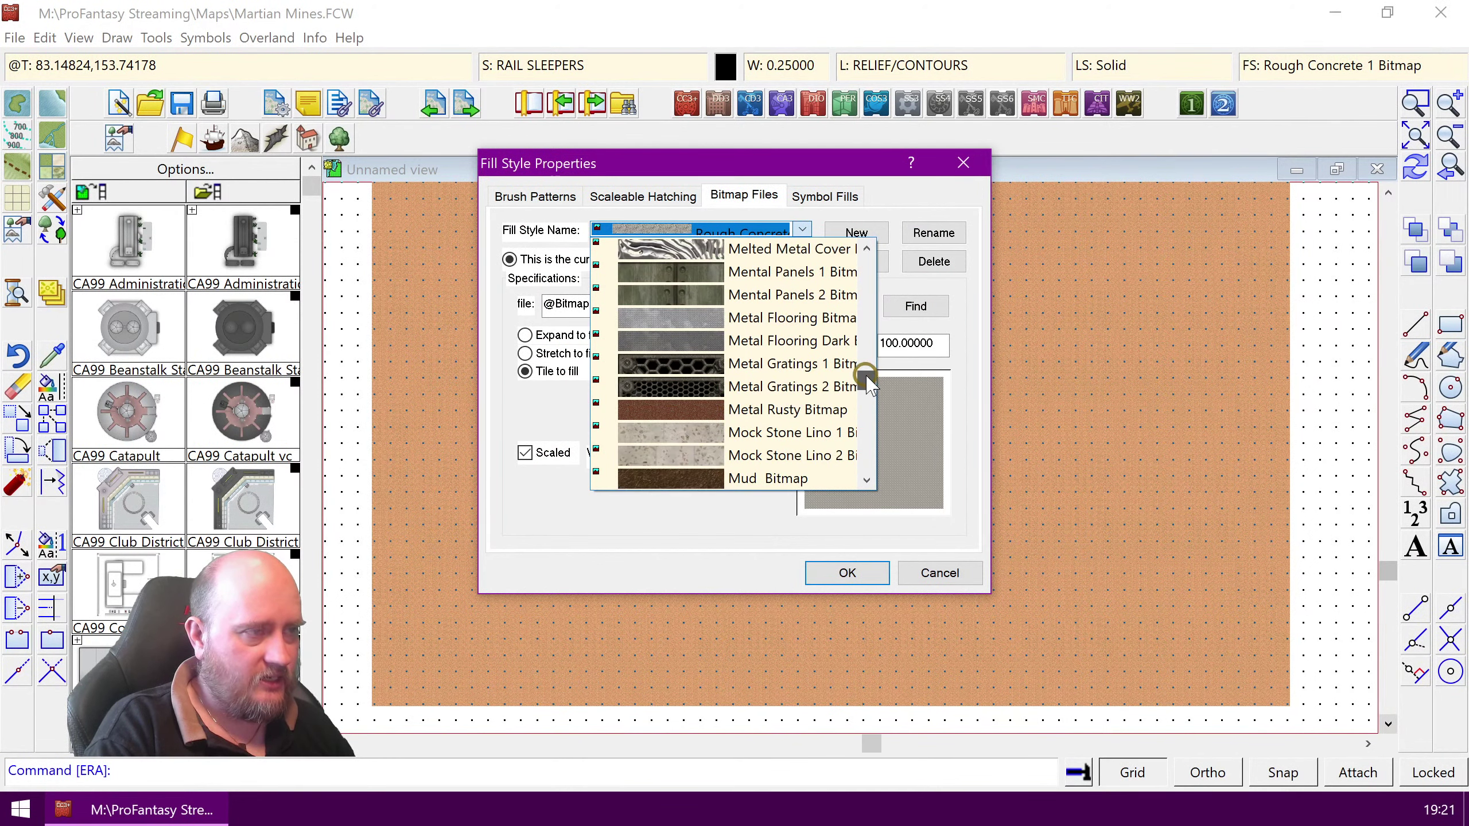
{"action": "left_click", "coordinate": [796, 411]}
{"action": "left_click", "coordinate": [843, 573]}
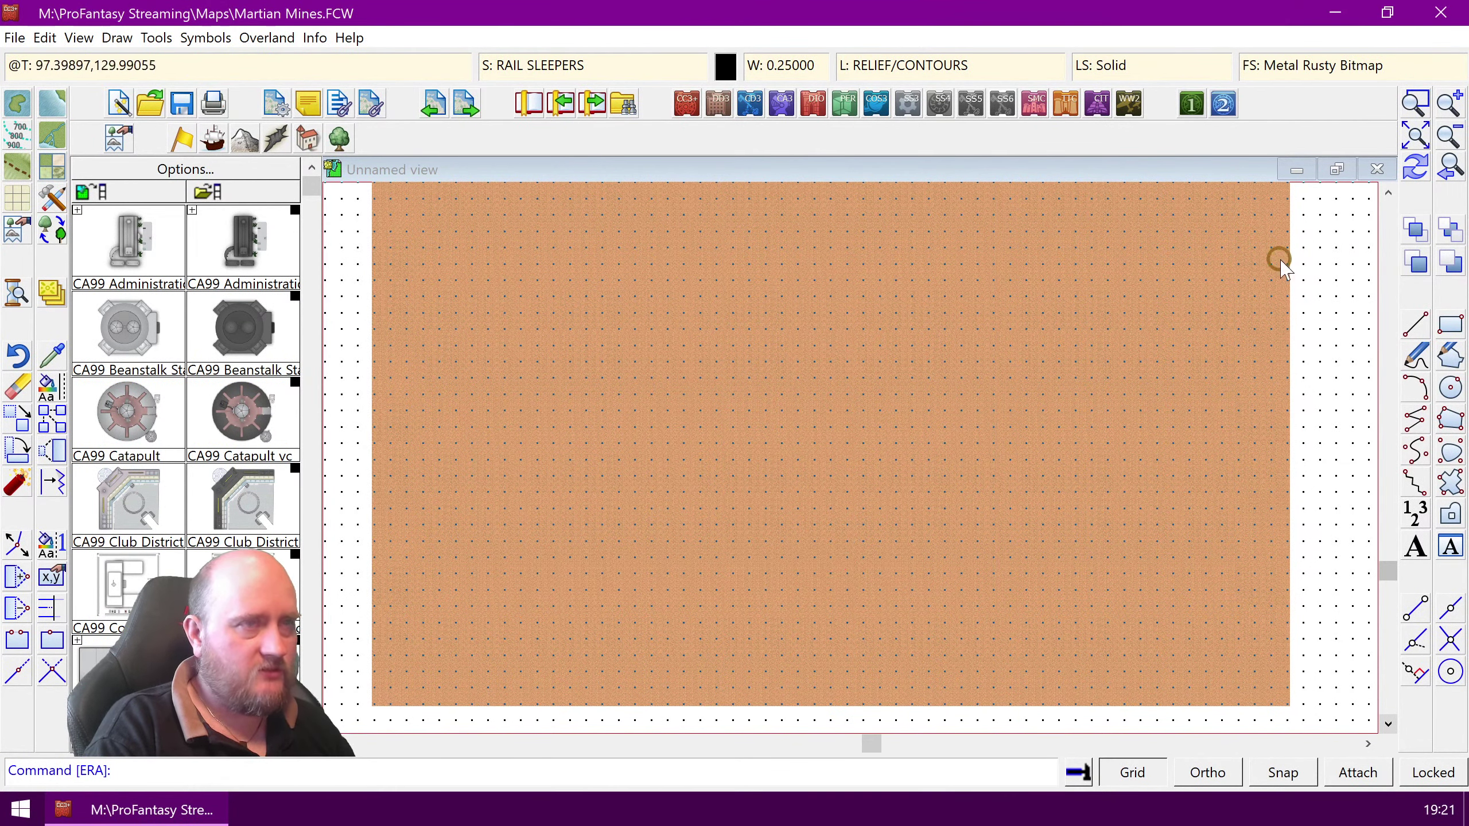
Step: Make RAIL TRACKS the current drawing sheet
{"action": "left_click", "coordinate": [570, 65]}
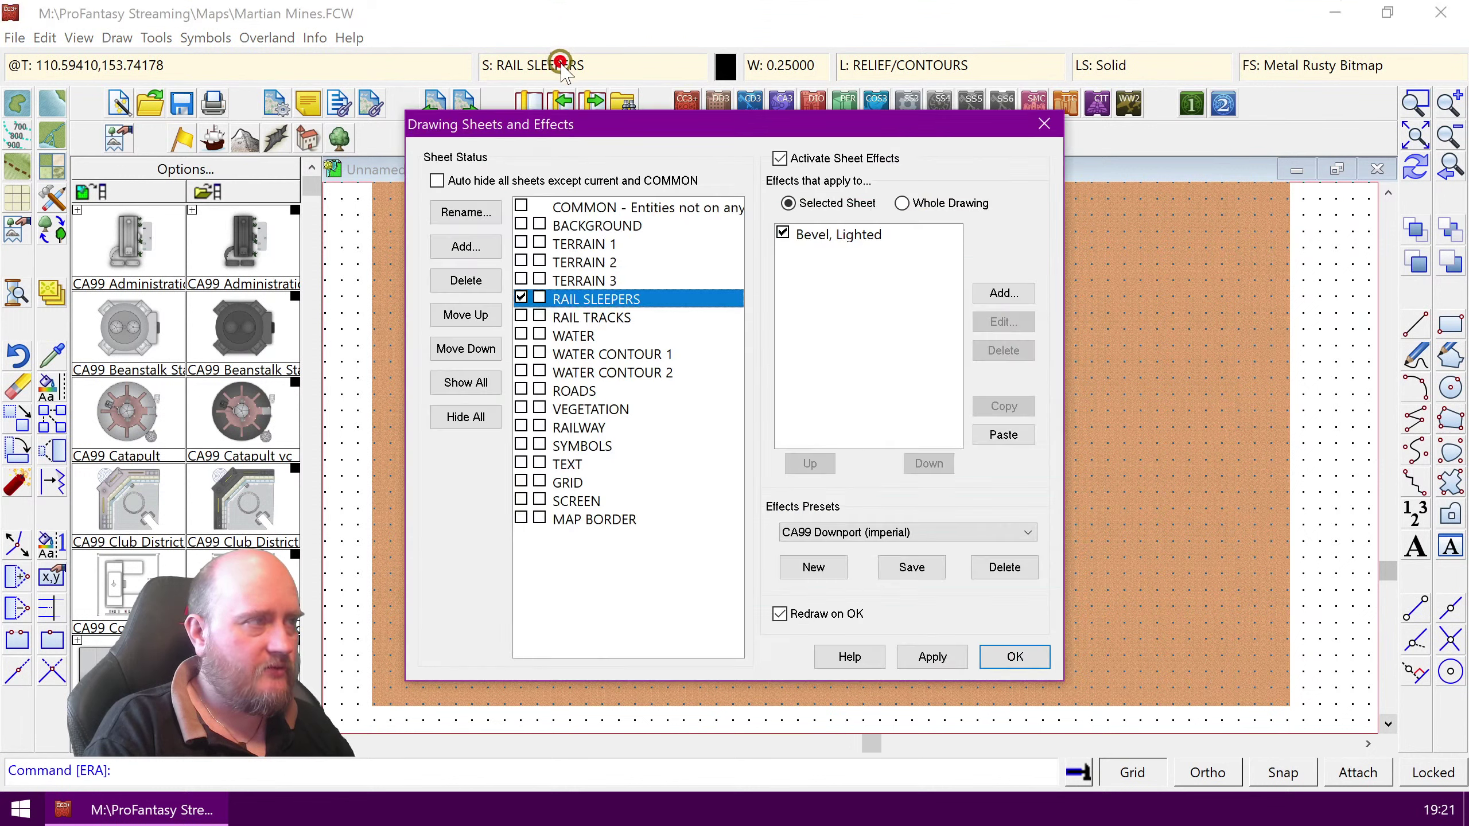
{"action": "left_click", "coordinate": [521, 316]}
{"action": "left_click", "coordinate": [1016, 657]}
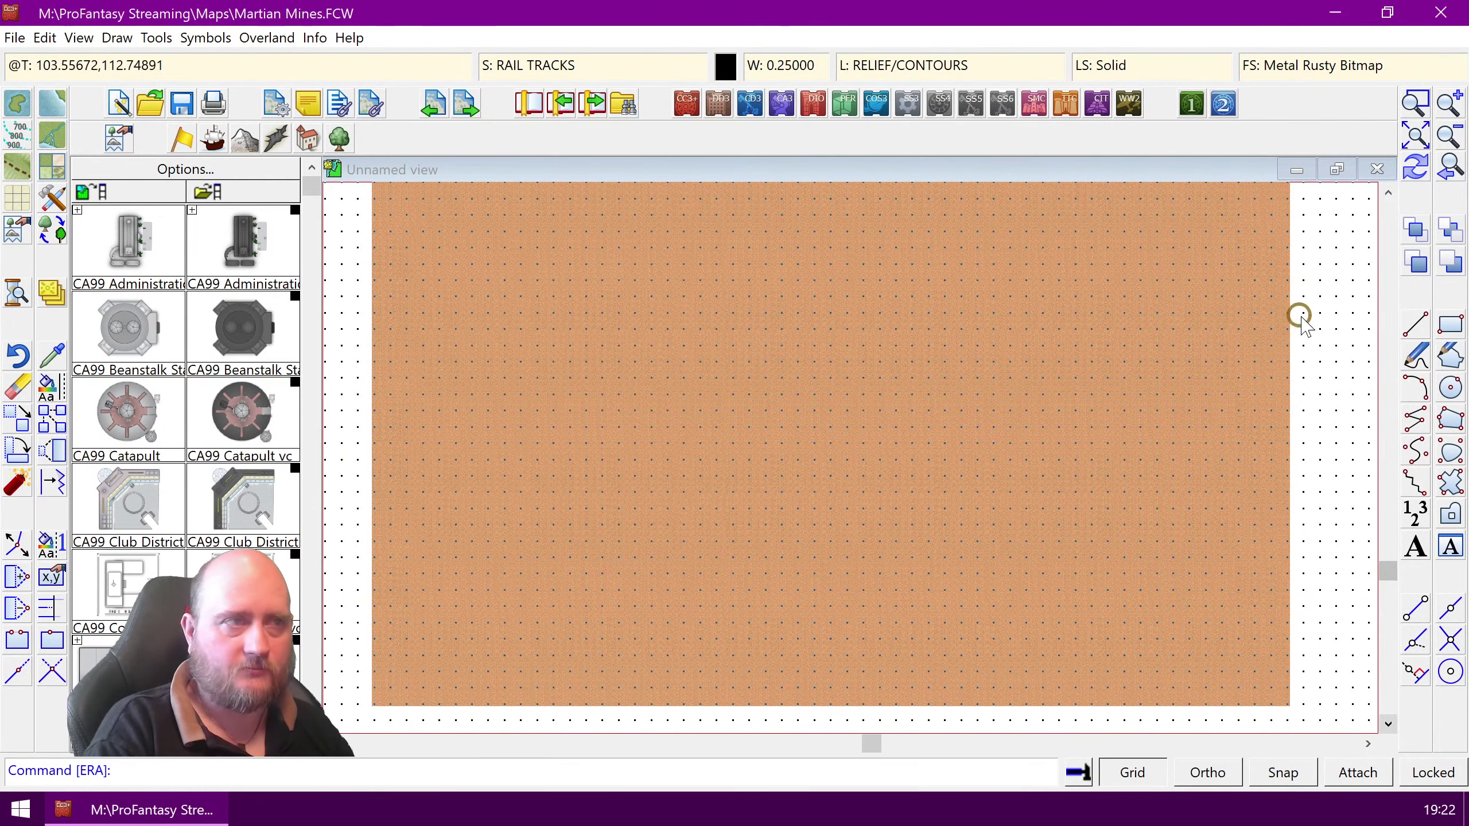
Step: Draw a smooth S-shaped rail path winding from the lower-left part of the map to its upper-right part
{"action": "scroll", "coordinate": [1328, 351], "scroll_direction": "down", "scroll_amount": 2}
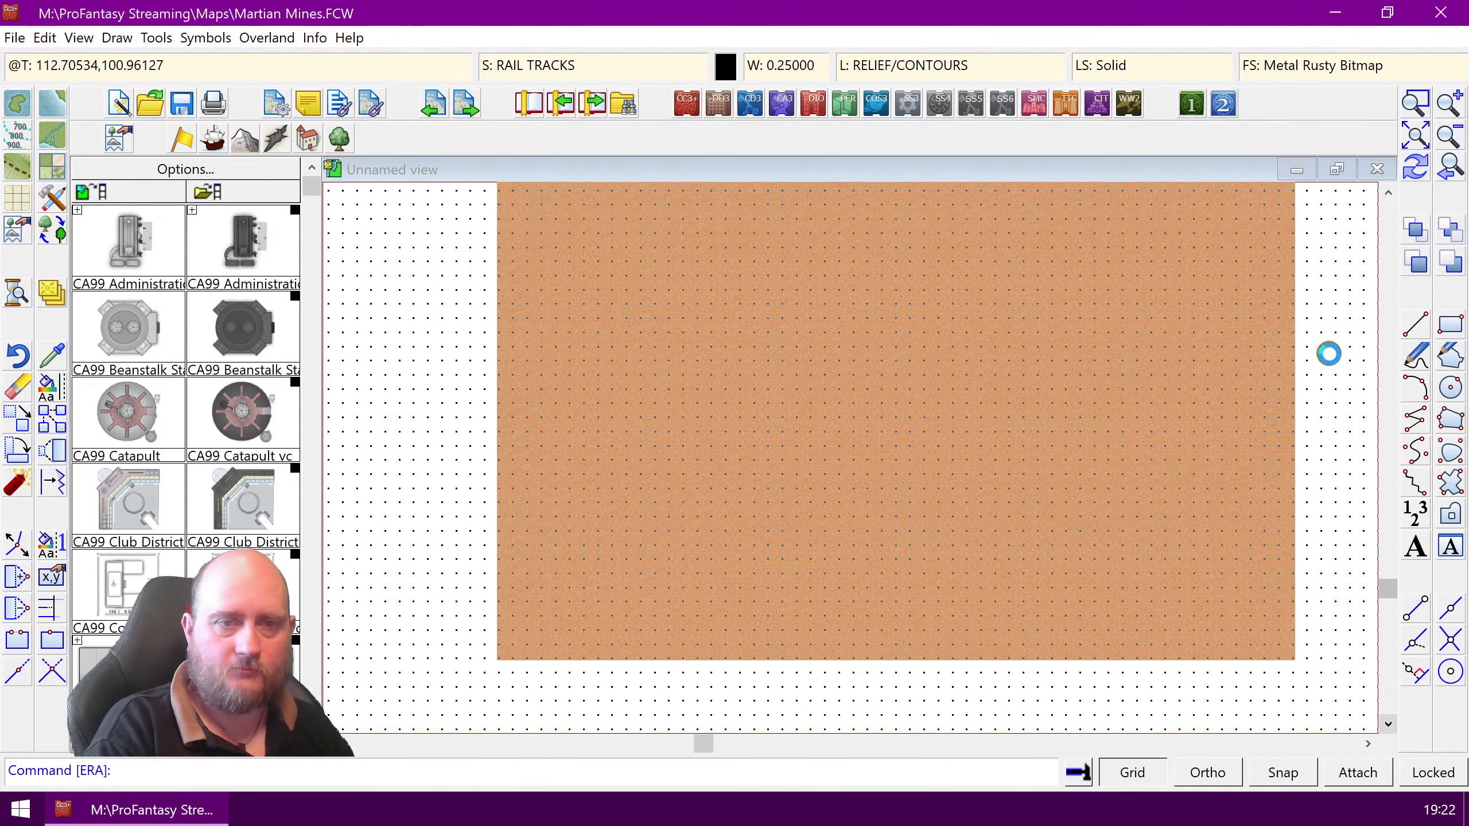
{"action": "left_click", "coordinate": [1366, 746]}
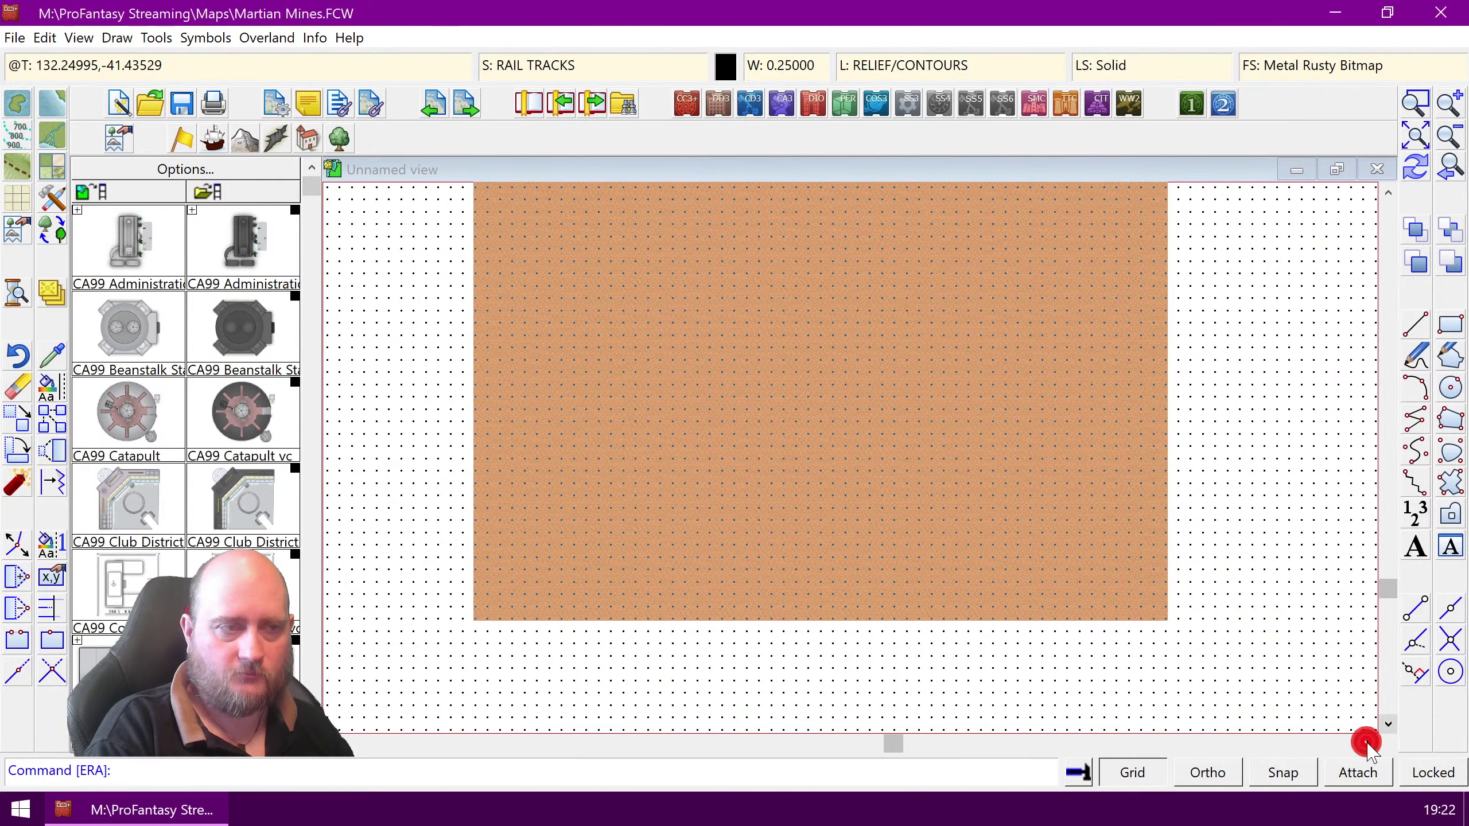
{"action": "left_click", "coordinate": [1388, 193]}
{"action": "left_click", "coordinate": [1389, 193]}
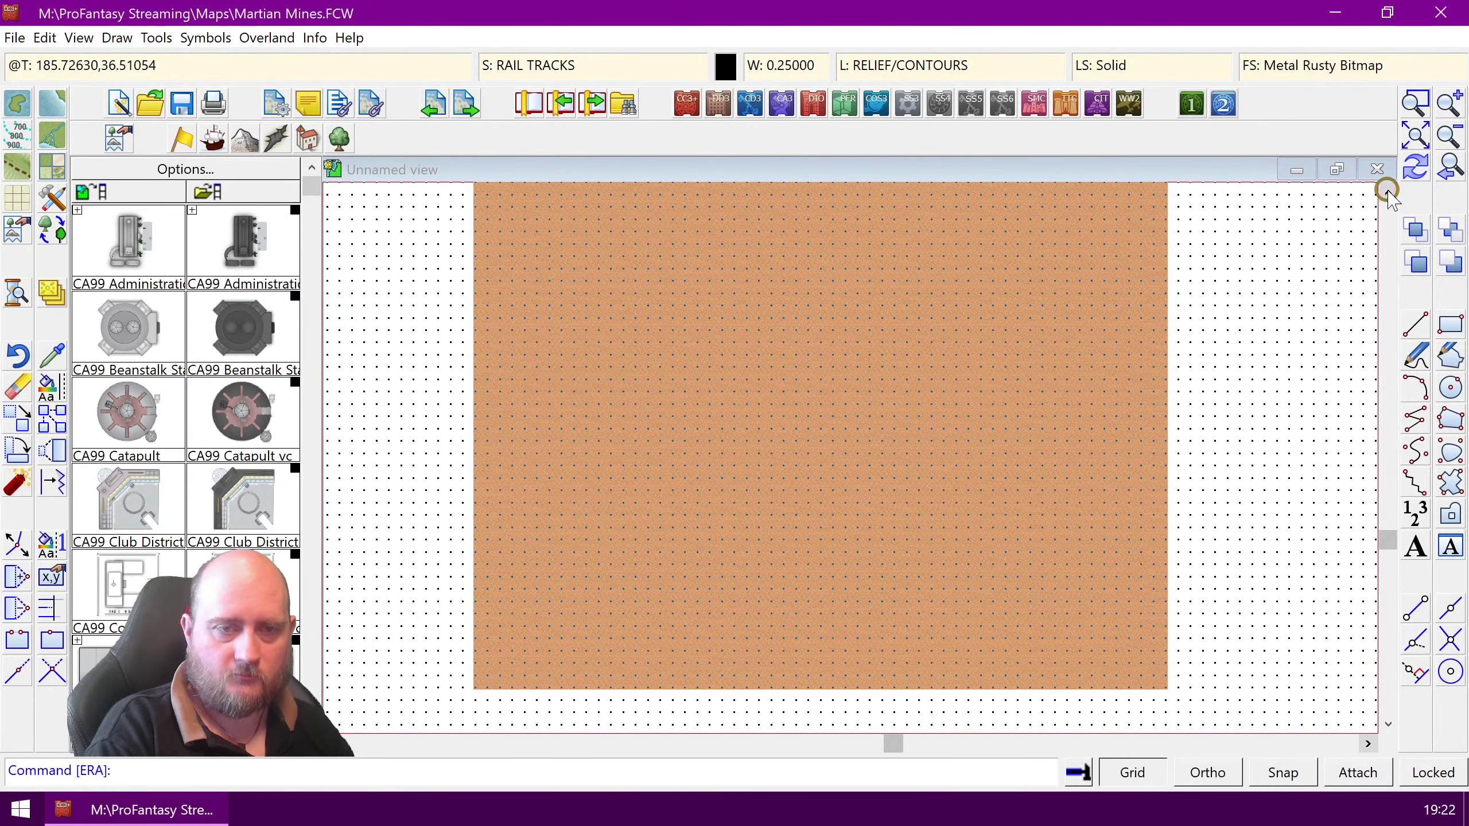
{"action": "scroll", "coordinate": [1170, 411], "scroll_direction": "down", "scroll_amount": 1}
{"action": "left_click", "coordinate": [1417, 454]}
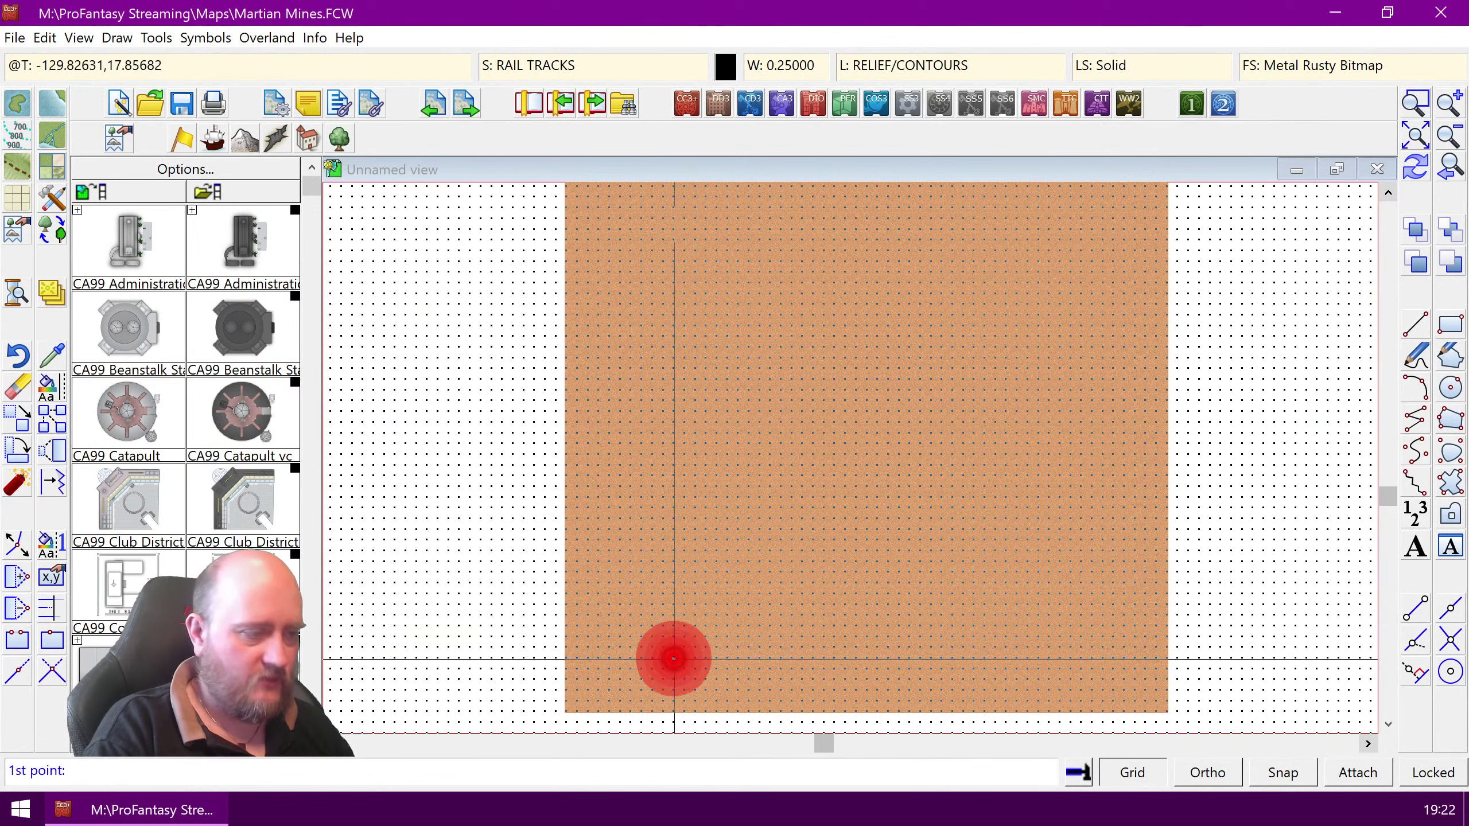
{"action": "left_click", "coordinate": [650, 662]}
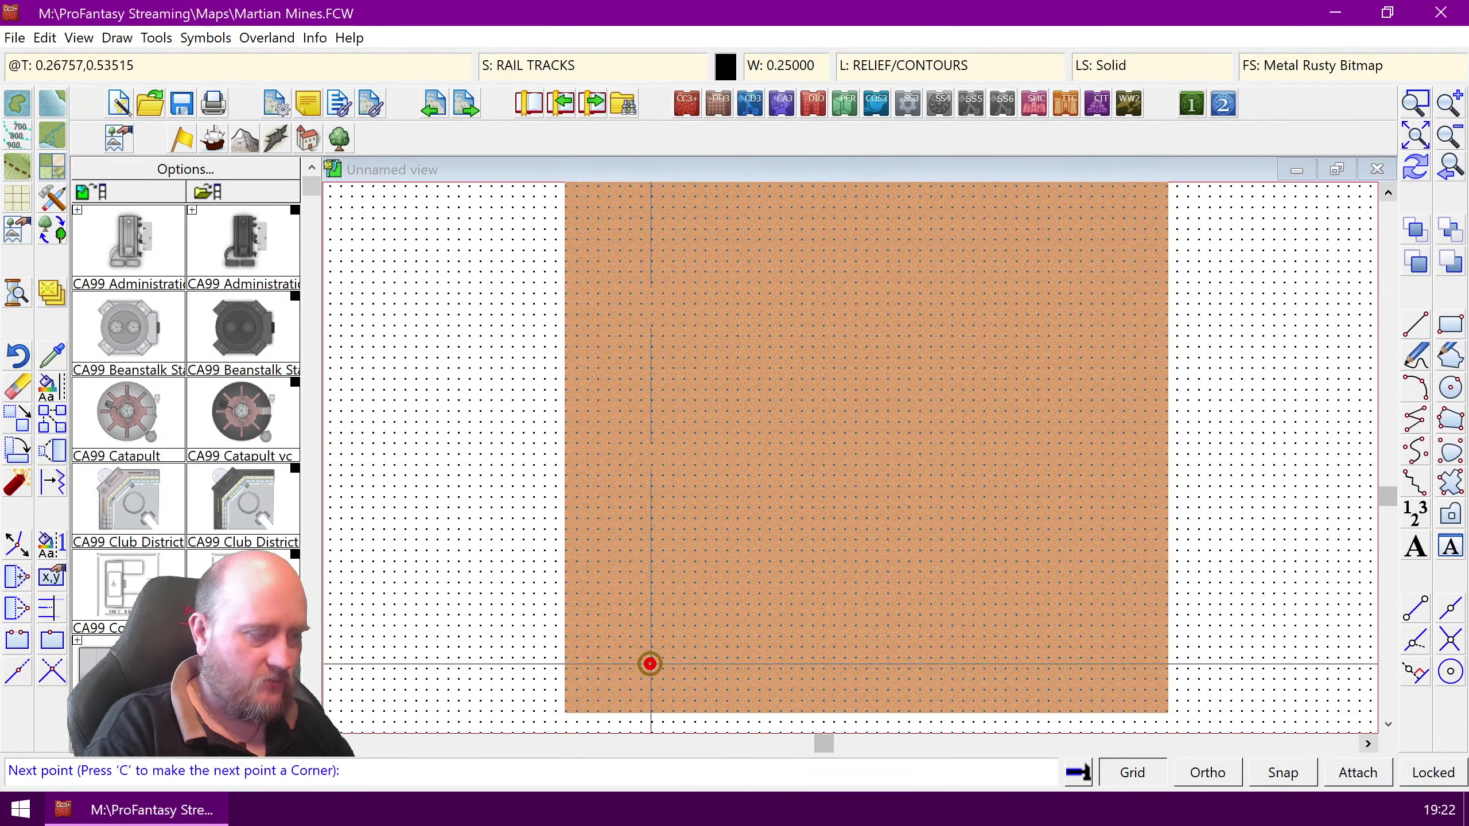
{"action": "left_click", "coordinate": [724, 623]}
{"action": "left_click", "coordinate": [805, 570]}
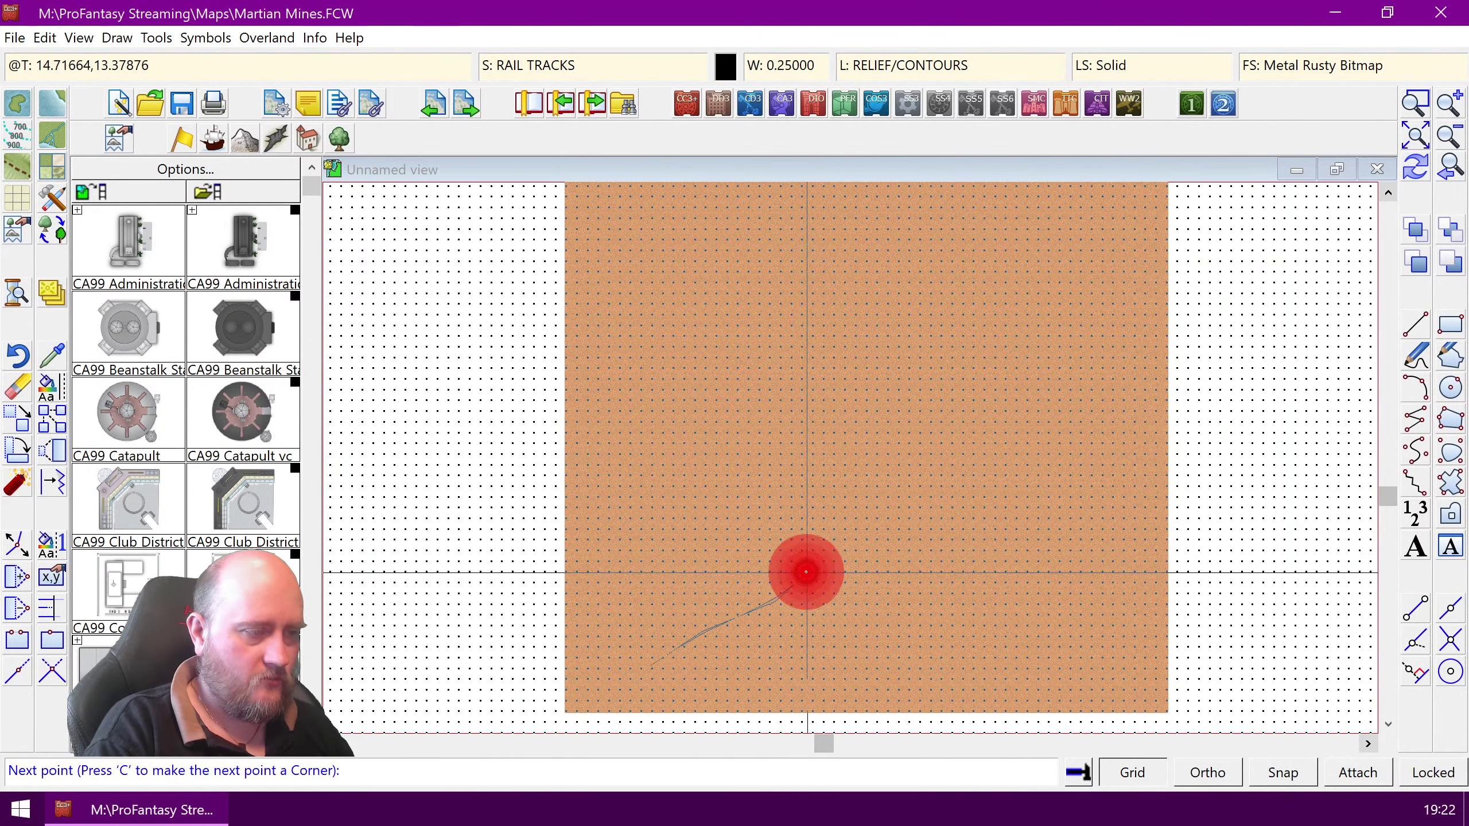
{"action": "left_click", "coordinate": [826, 539]}
{"action": "left_click", "coordinate": [836, 489]}
{"action": "left_click", "coordinate": [824, 447]}
{"action": "left_click", "coordinate": [806, 407]}
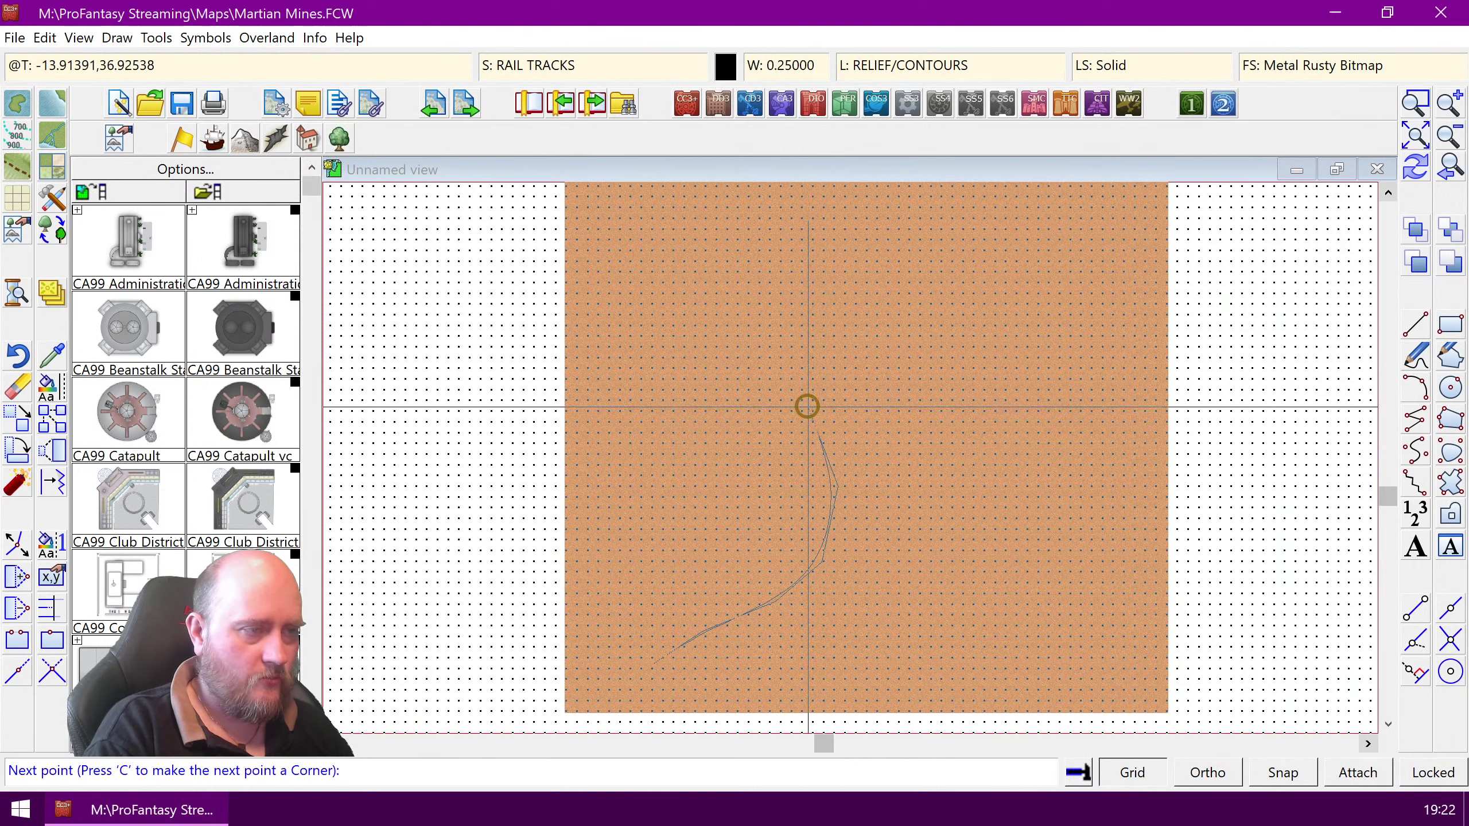
{"action": "left_click", "coordinate": [790, 348]}
{"action": "left_click", "coordinate": [794, 304]}
{"action": "left_click", "coordinate": [806, 274]}
{"action": "left_click", "coordinate": [857, 252]}
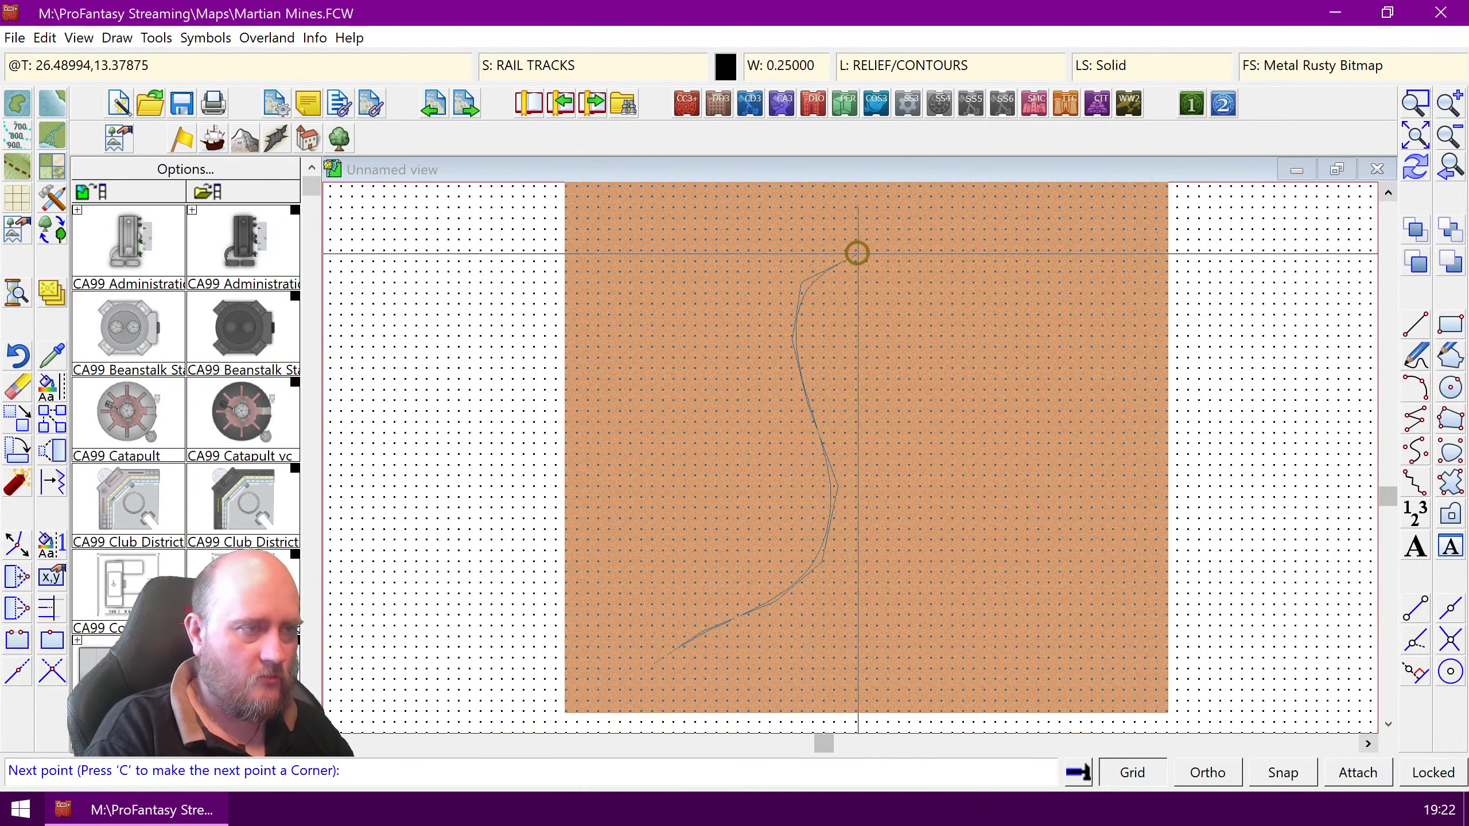
{"action": "left_click", "coordinate": [901, 249]}
{"action": "left_click", "coordinate": [942, 248]}
{"action": "left_click", "coordinate": [971, 252]}
{"action": "right_click", "coordinate": [978, 295]}
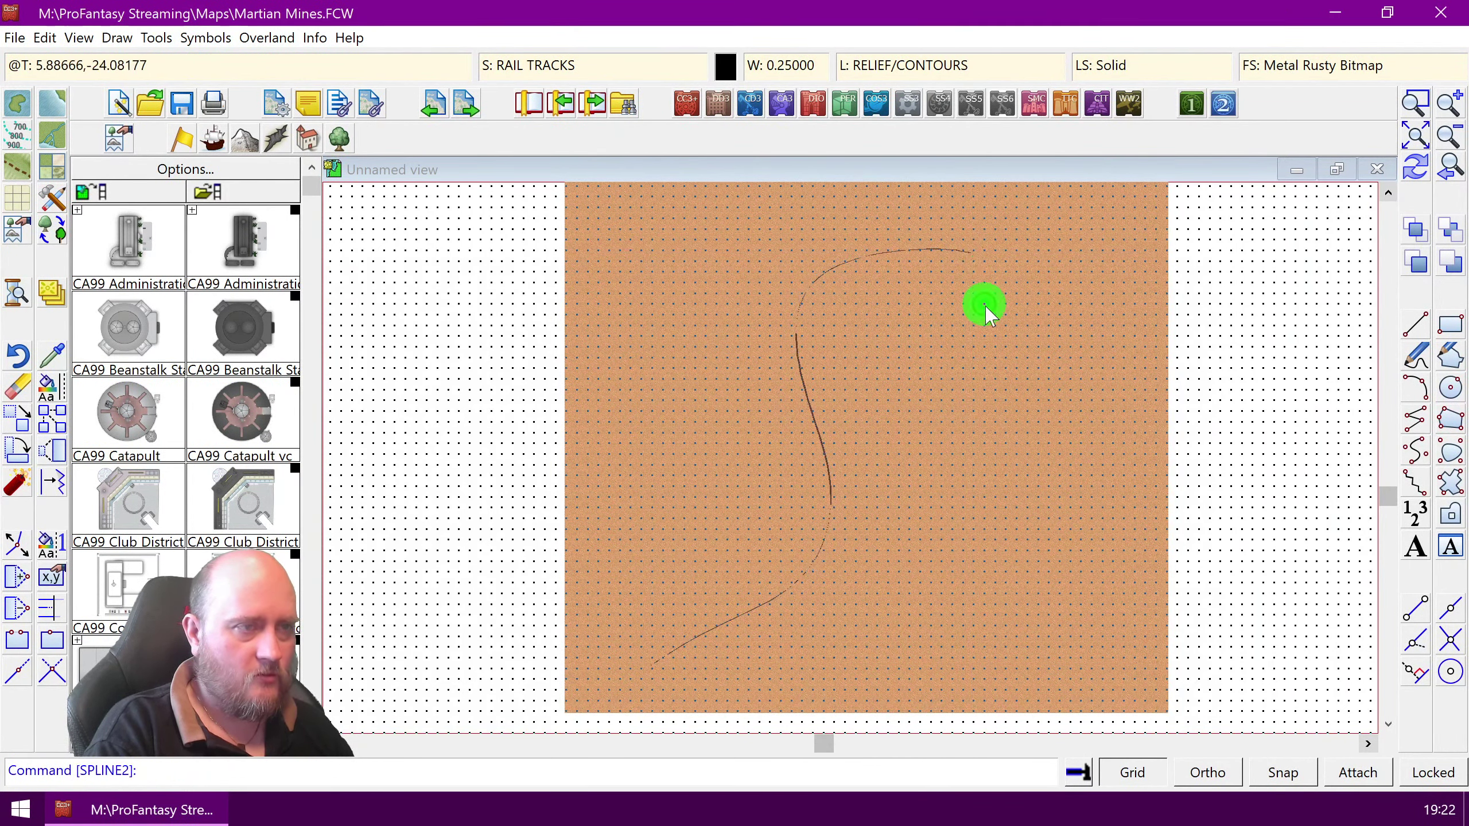
{"action": "right_click", "coordinate": [975, 348]}
{"action": "key", "text": "Escape"}
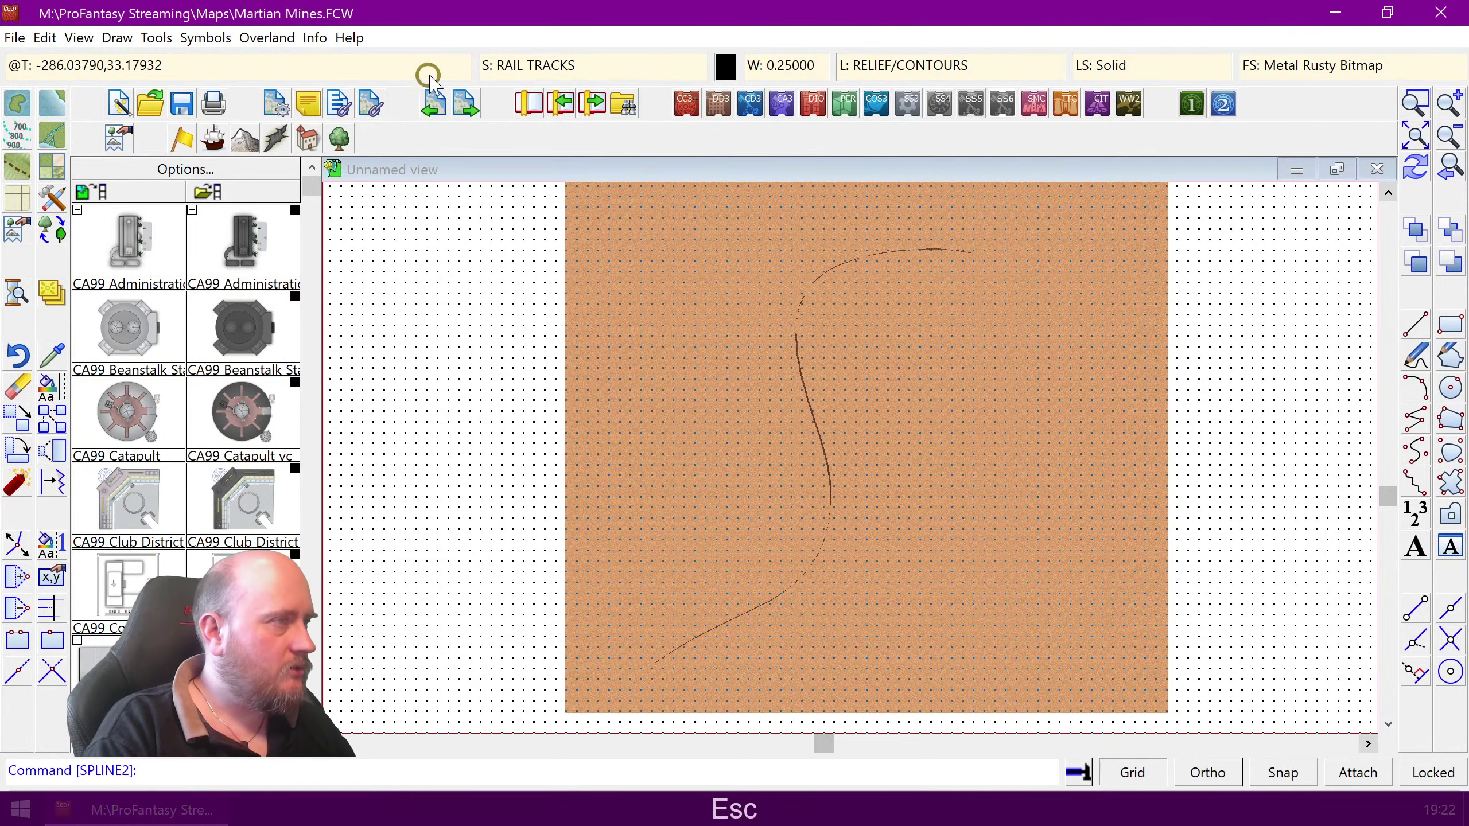
Step: Make RAIL SLEEPERS the current drawing sheet
{"action": "left_click", "coordinate": [499, 64]}
{"action": "left_click", "coordinate": [519, 299]}
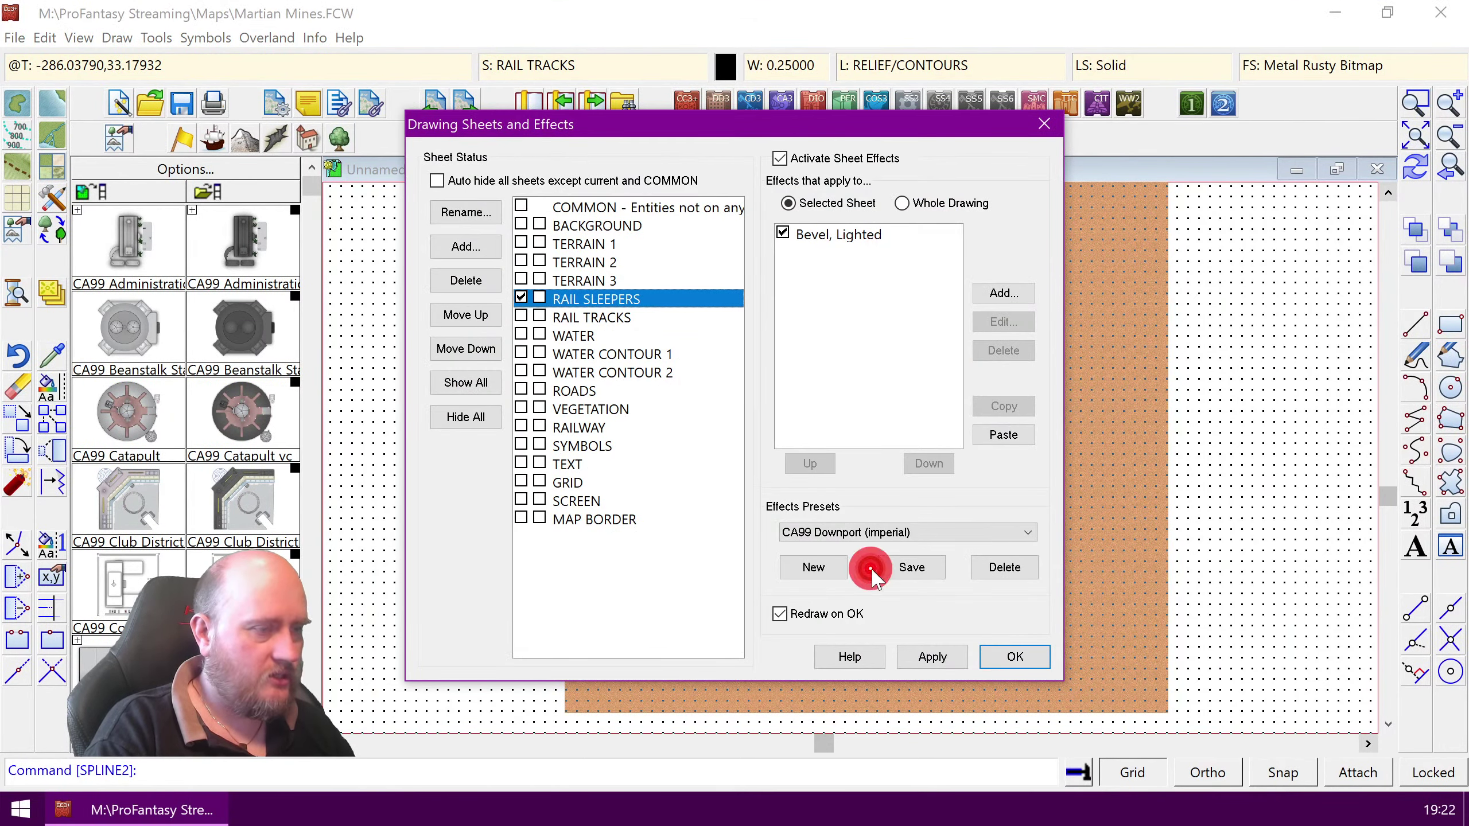
{"action": "left_click", "coordinate": [1015, 657]}
{"action": "left_click", "coordinate": [194, 38]}
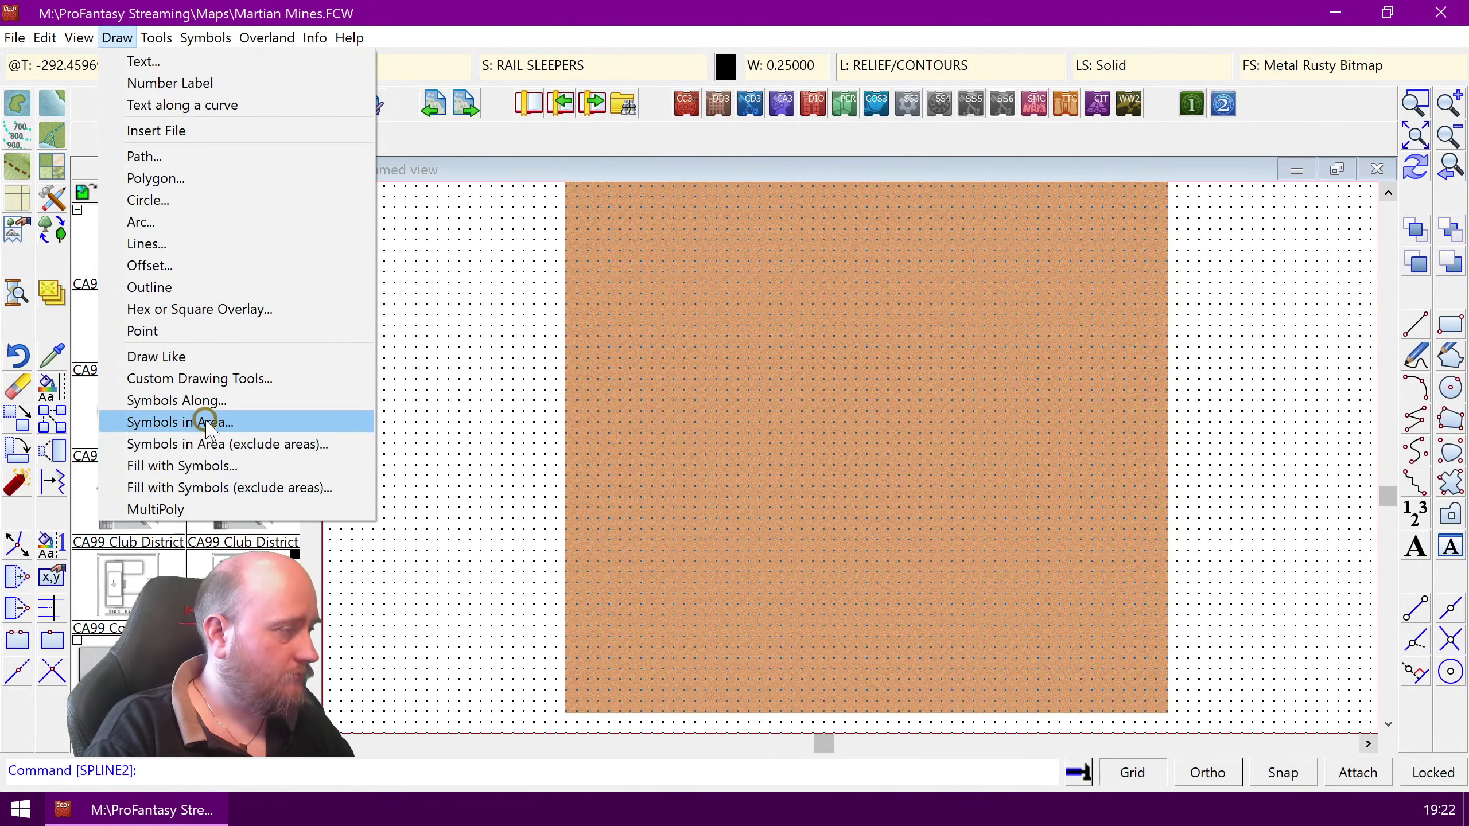
{"action": "left_click", "coordinate": [212, 400]}
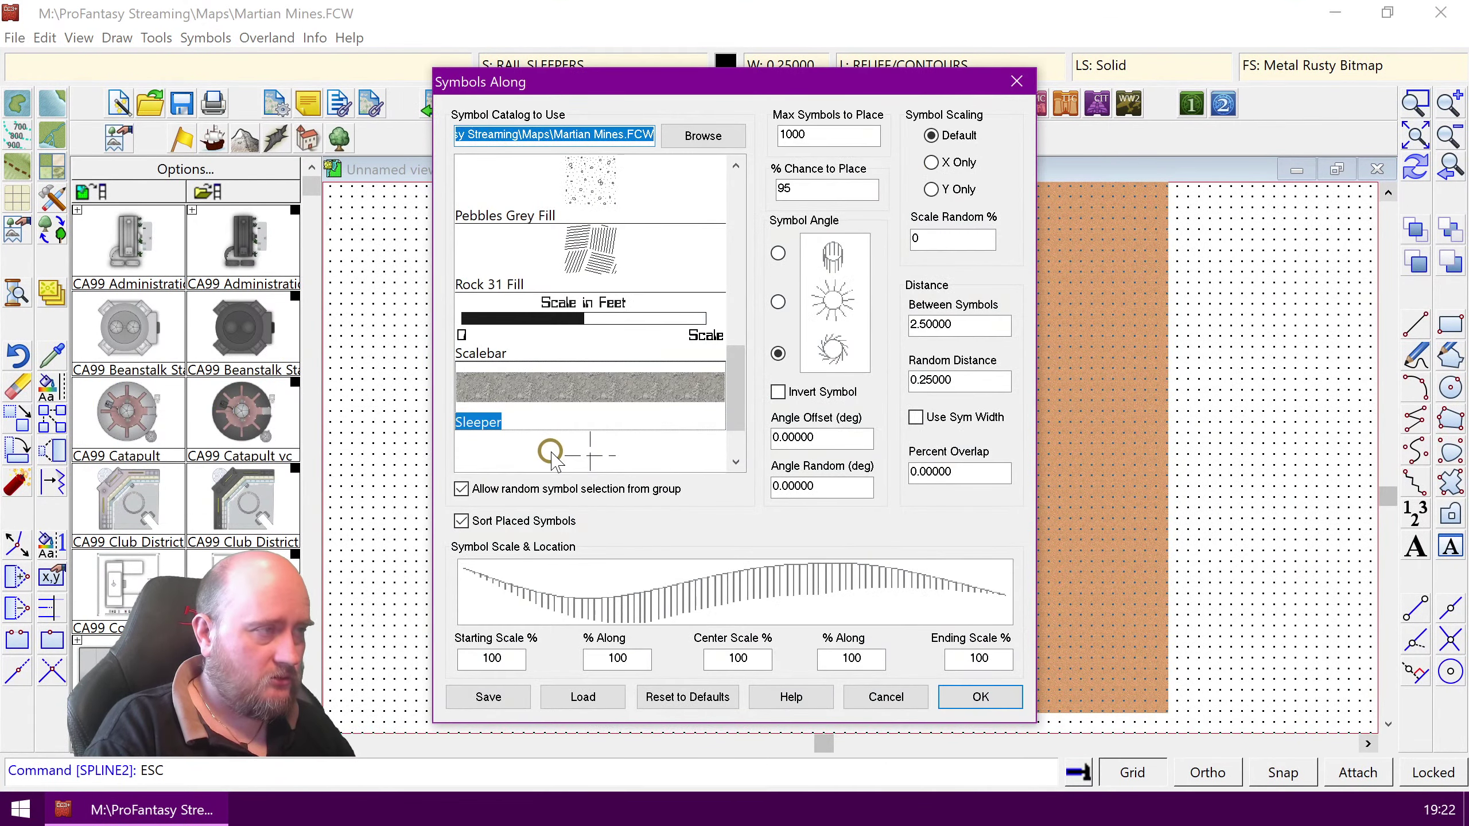
{"action": "key", "text": "Escape"}
Step: Hide the MAP BORDER sheet and erase the newly drawn S-shaped rail path
{"action": "left_click", "coordinate": [541, 64]}
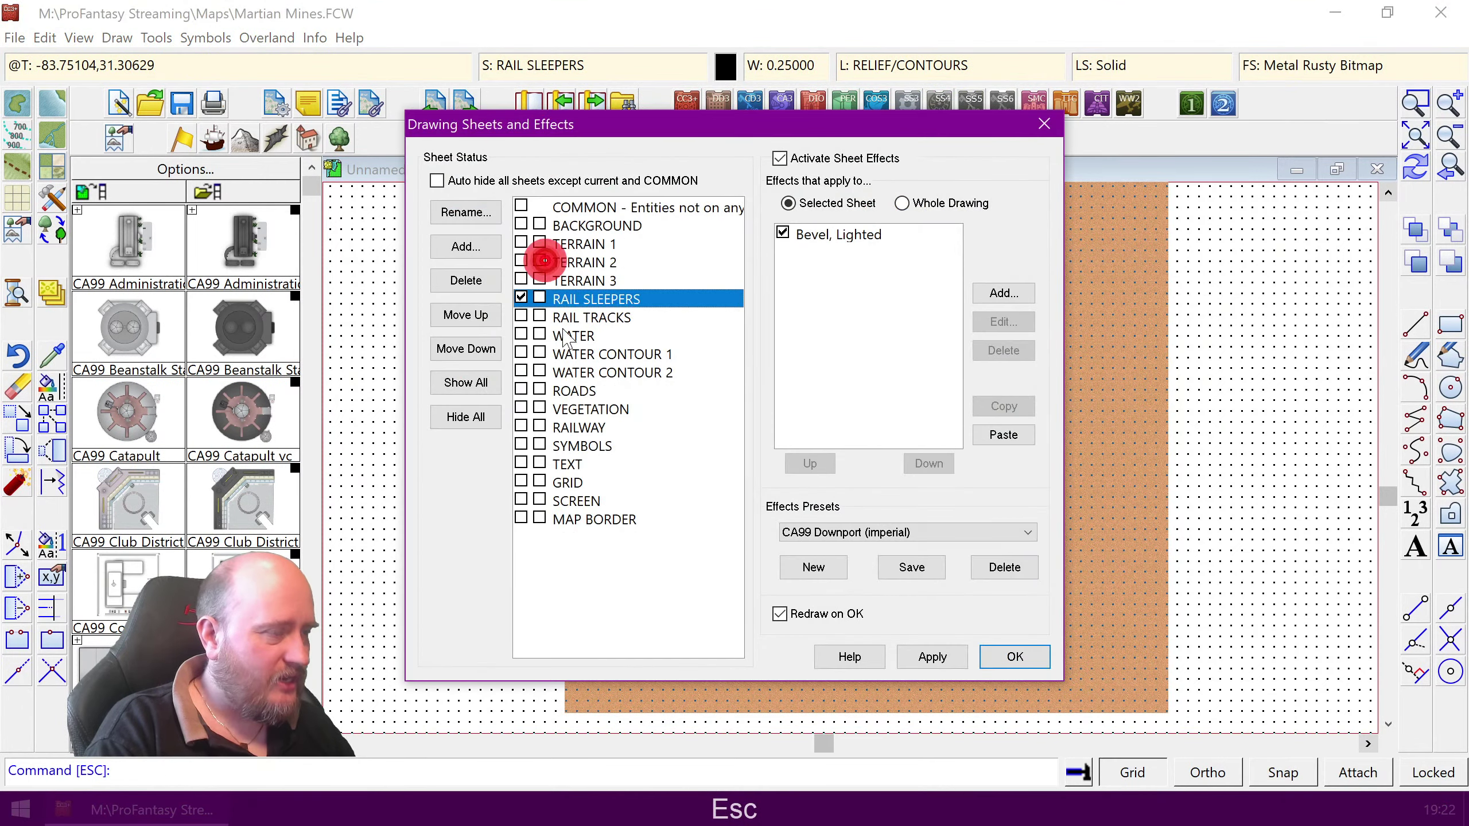
{"action": "left_click", "coordinate": [540, 519]}
{"action": "left_click", "coordinate": [995, 658]}
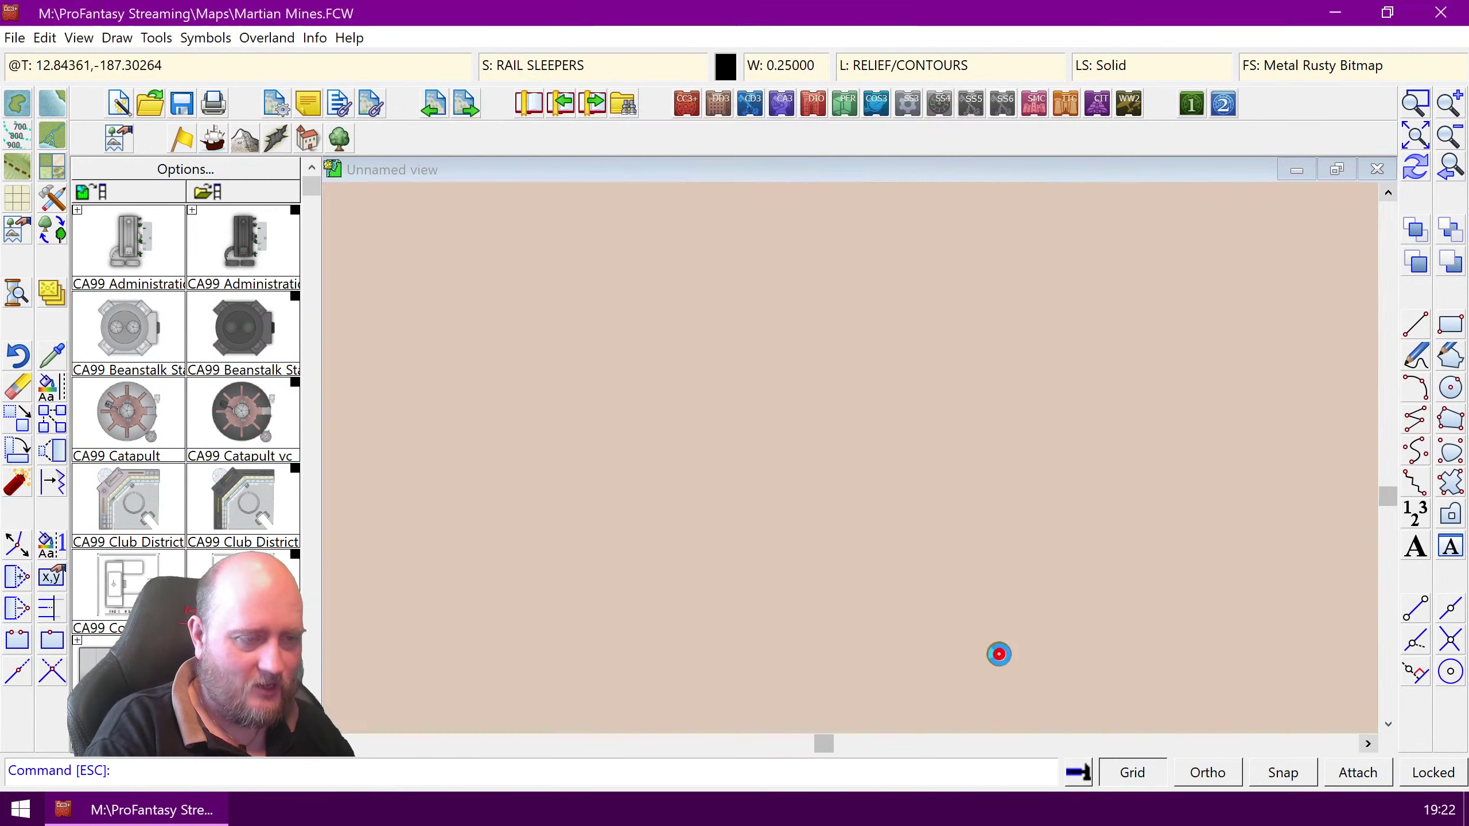
{"action": "left_click", "coordinate": [27, 388]}
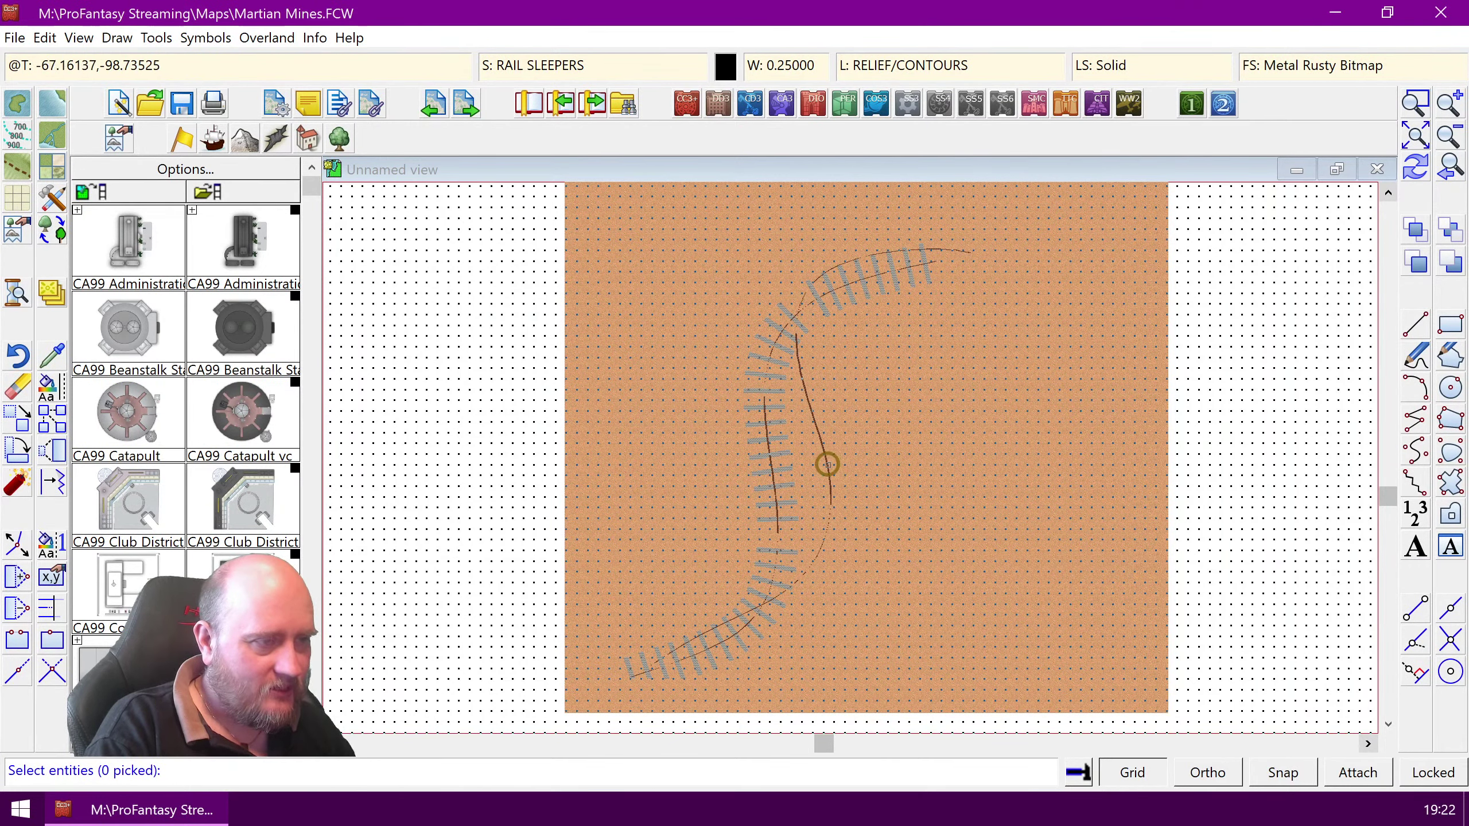
{"action": "right_click", "coordinate": [872, 506]}
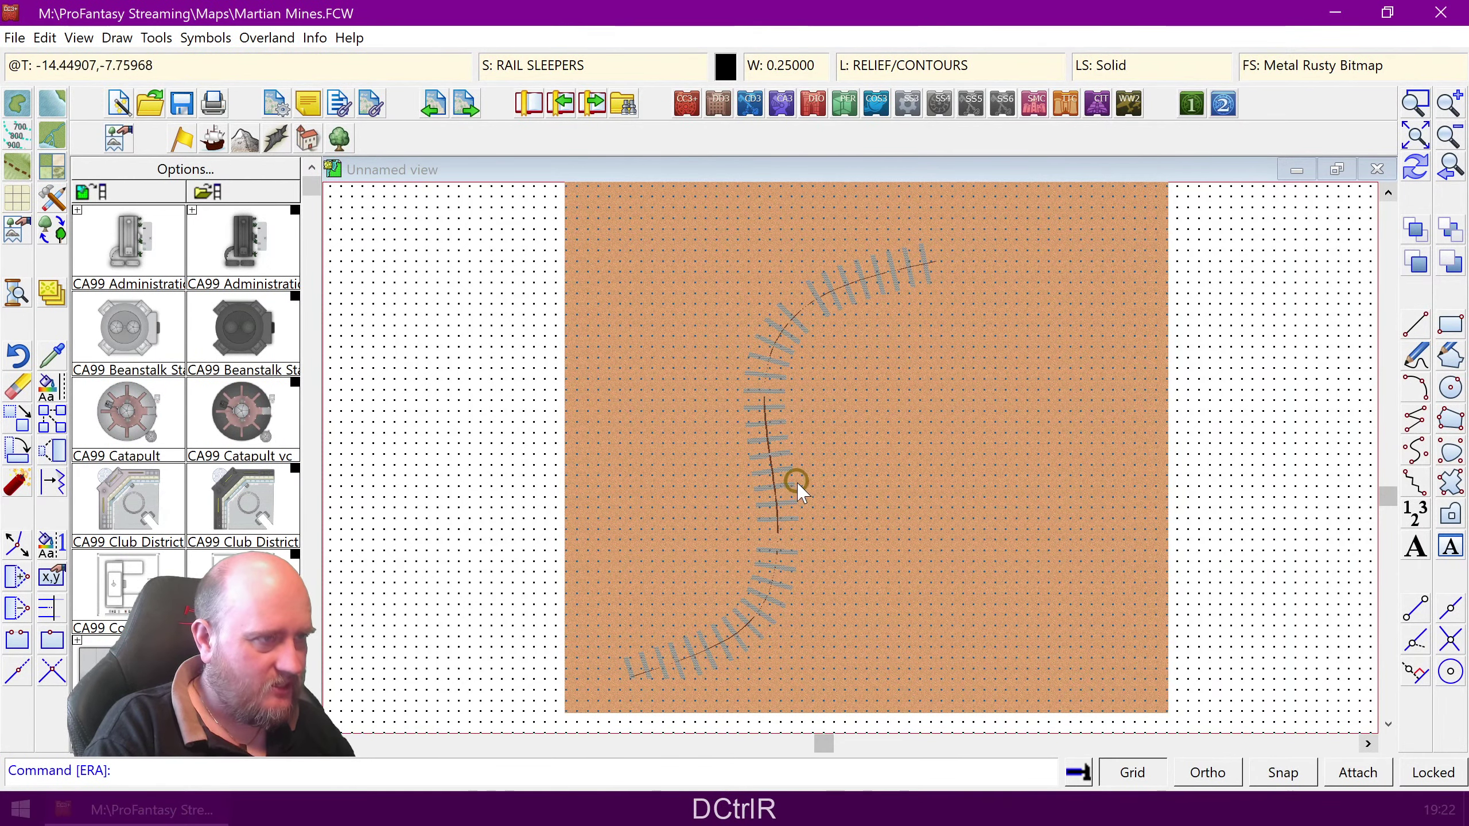
Step: Make MAP BORDER the current sheet with all sheets except COMMON auto-hidden, and erase the orange filled area on it
{"action": "left_click", "coordinate": [546, 58]}
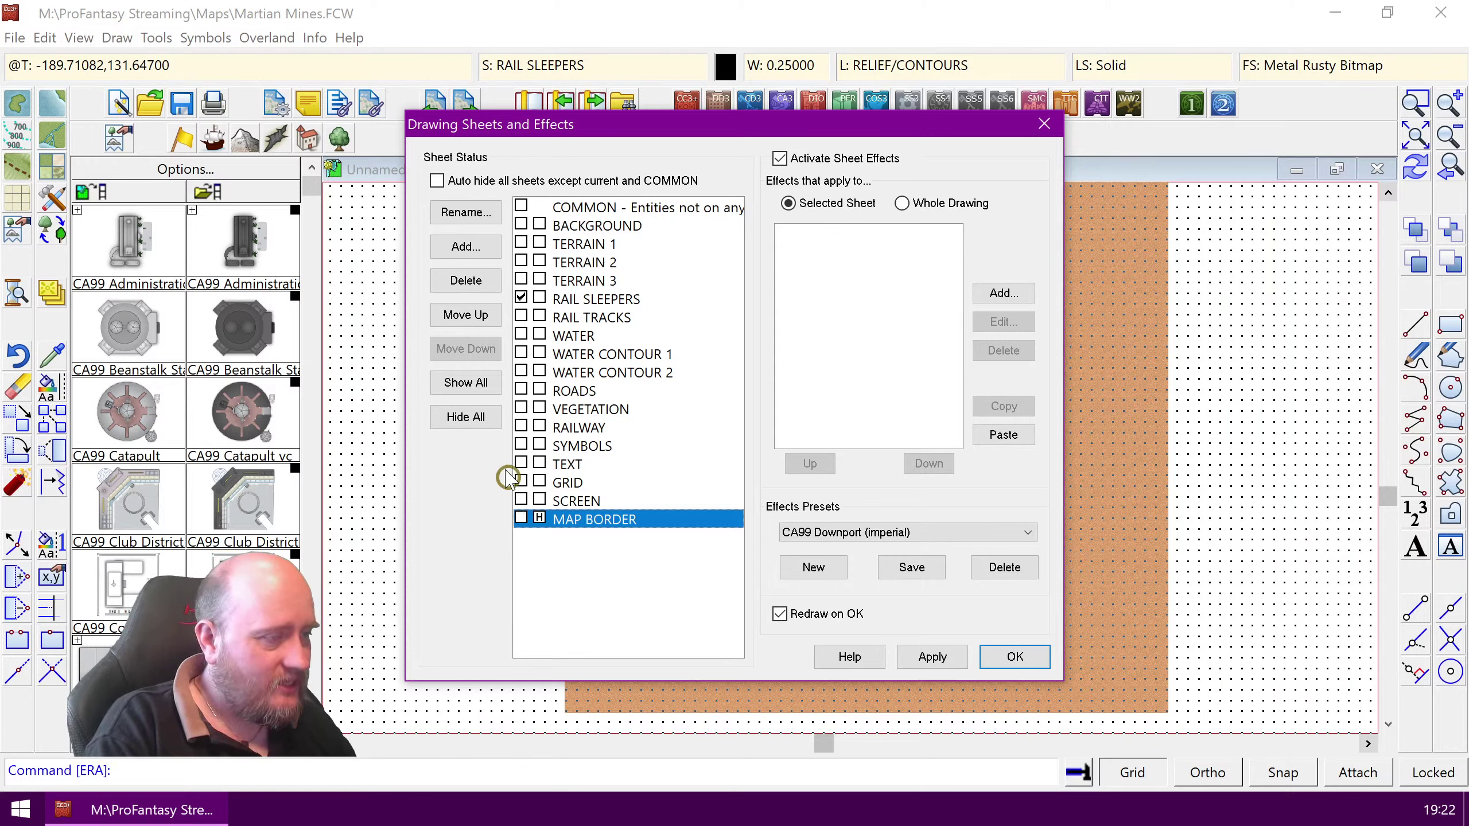
{"action": "left_click", "coordinate": [521, 519]}
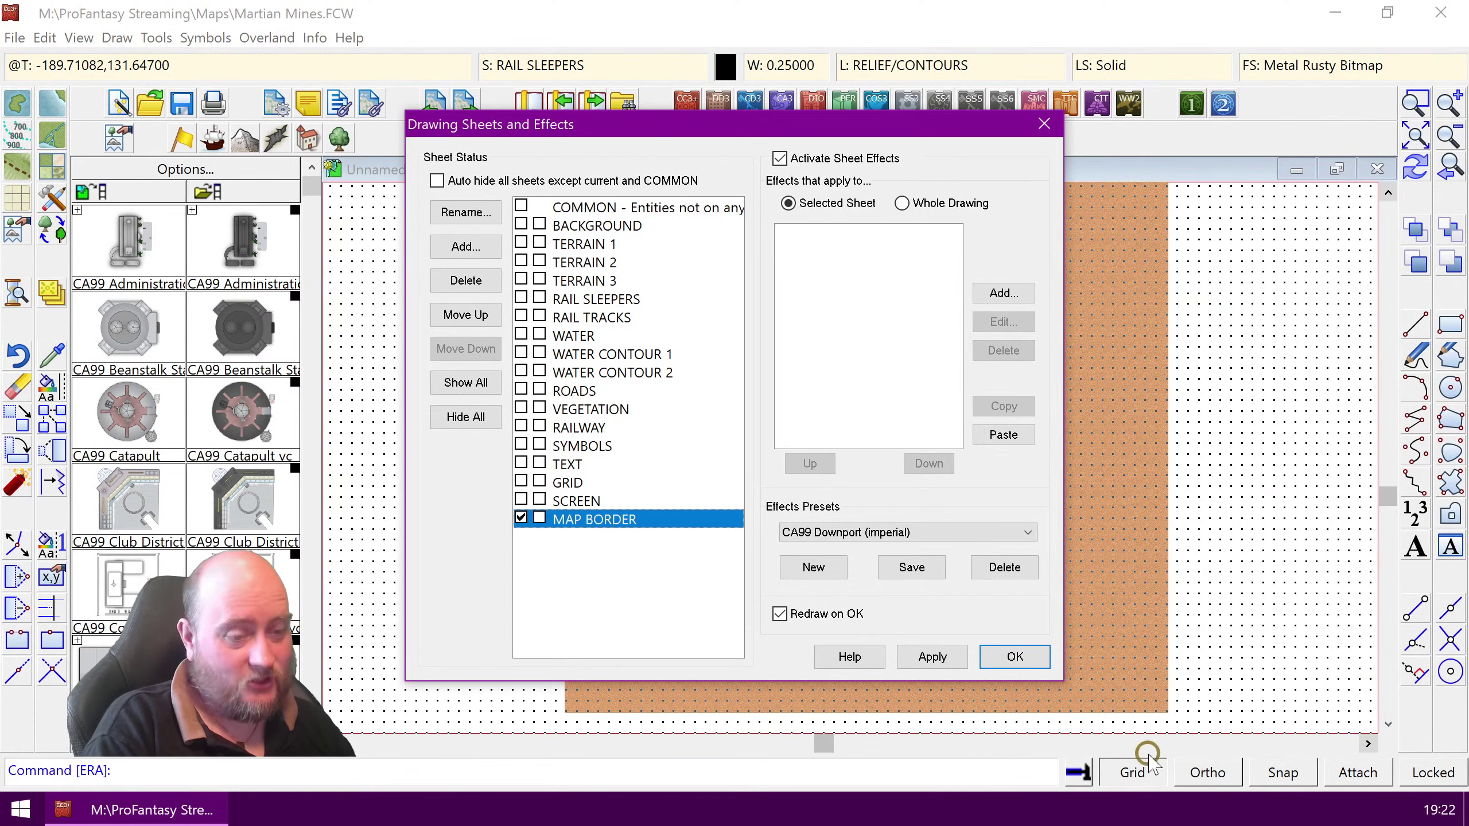
{"action": "left_click", "coordinate": [457, 181]}
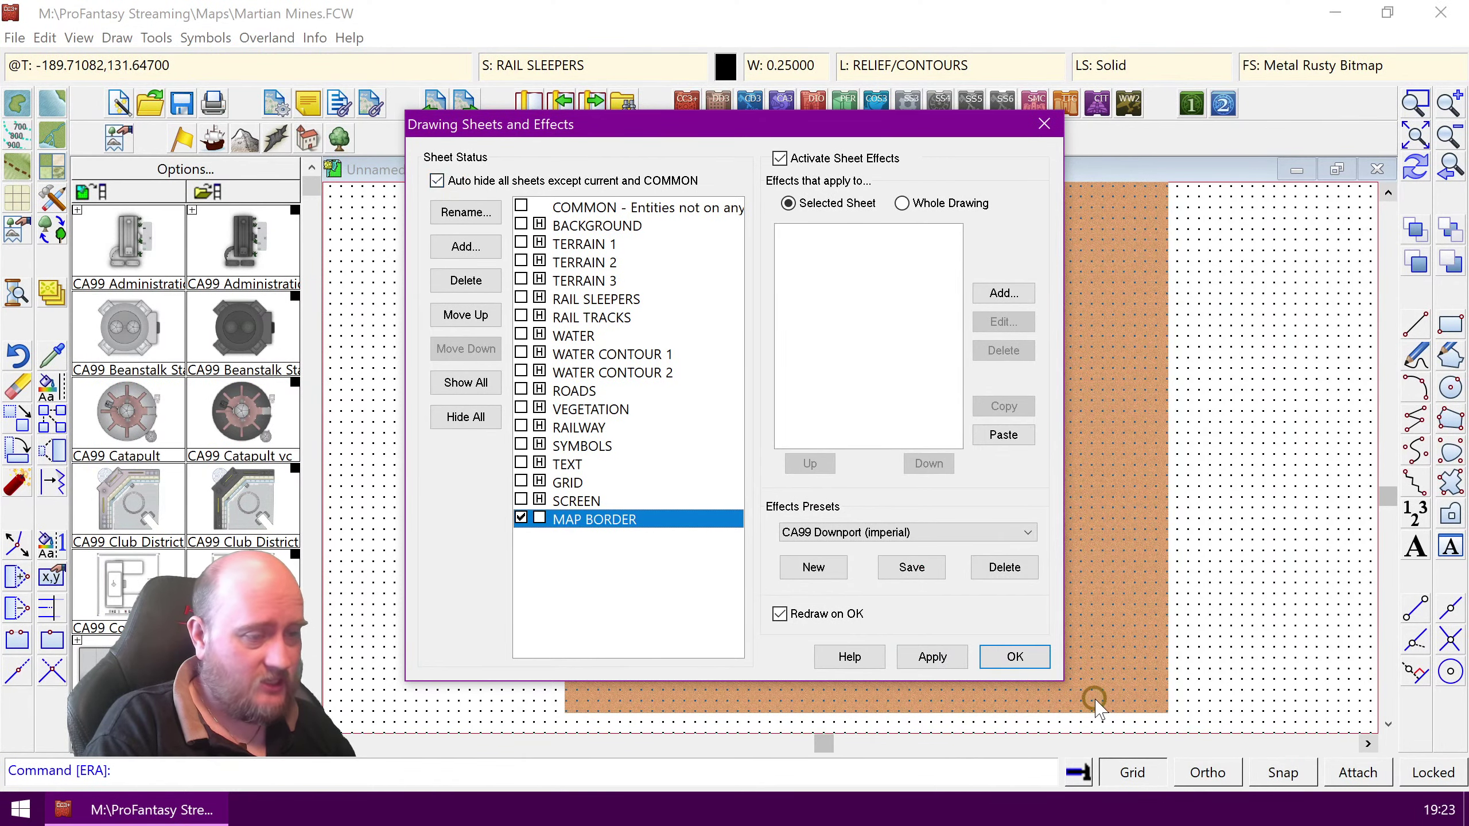
{"action": "left_click", "coordinate": [1015, 658]}
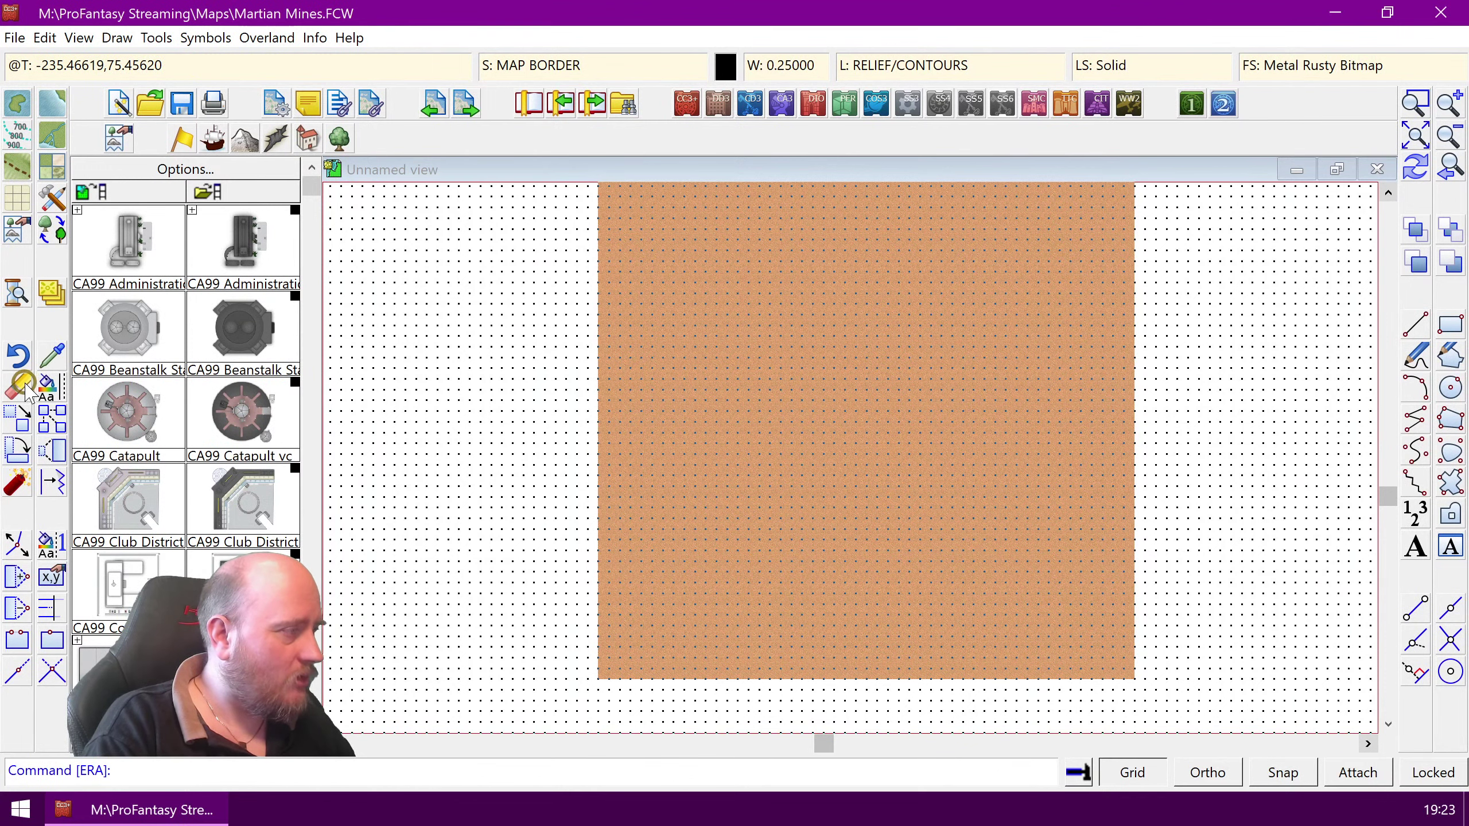
{"action": "left_click", "coordinate": [665, 379]}
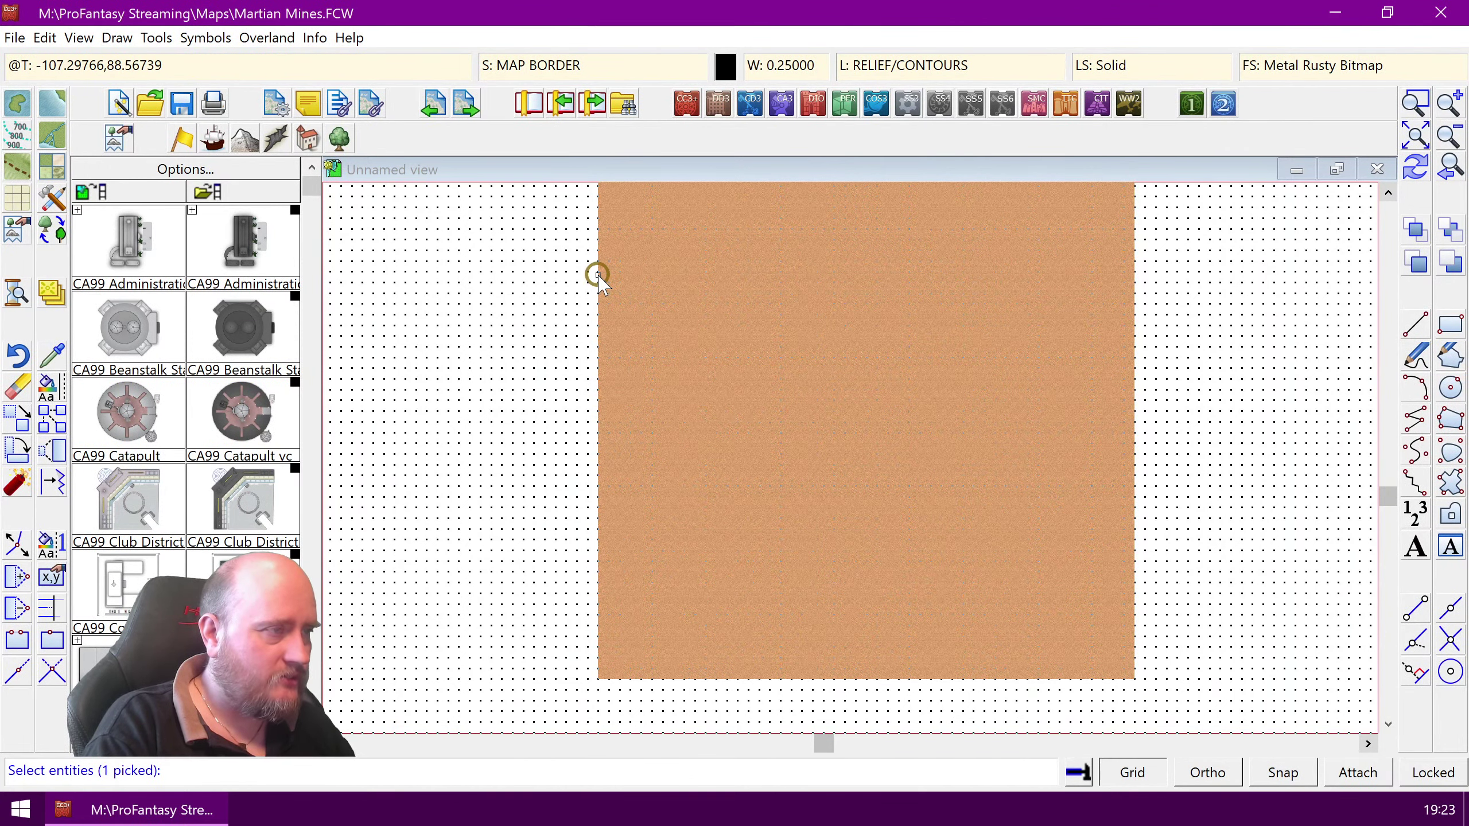
{"action": "right_click", "coordinate": [843, 468]}
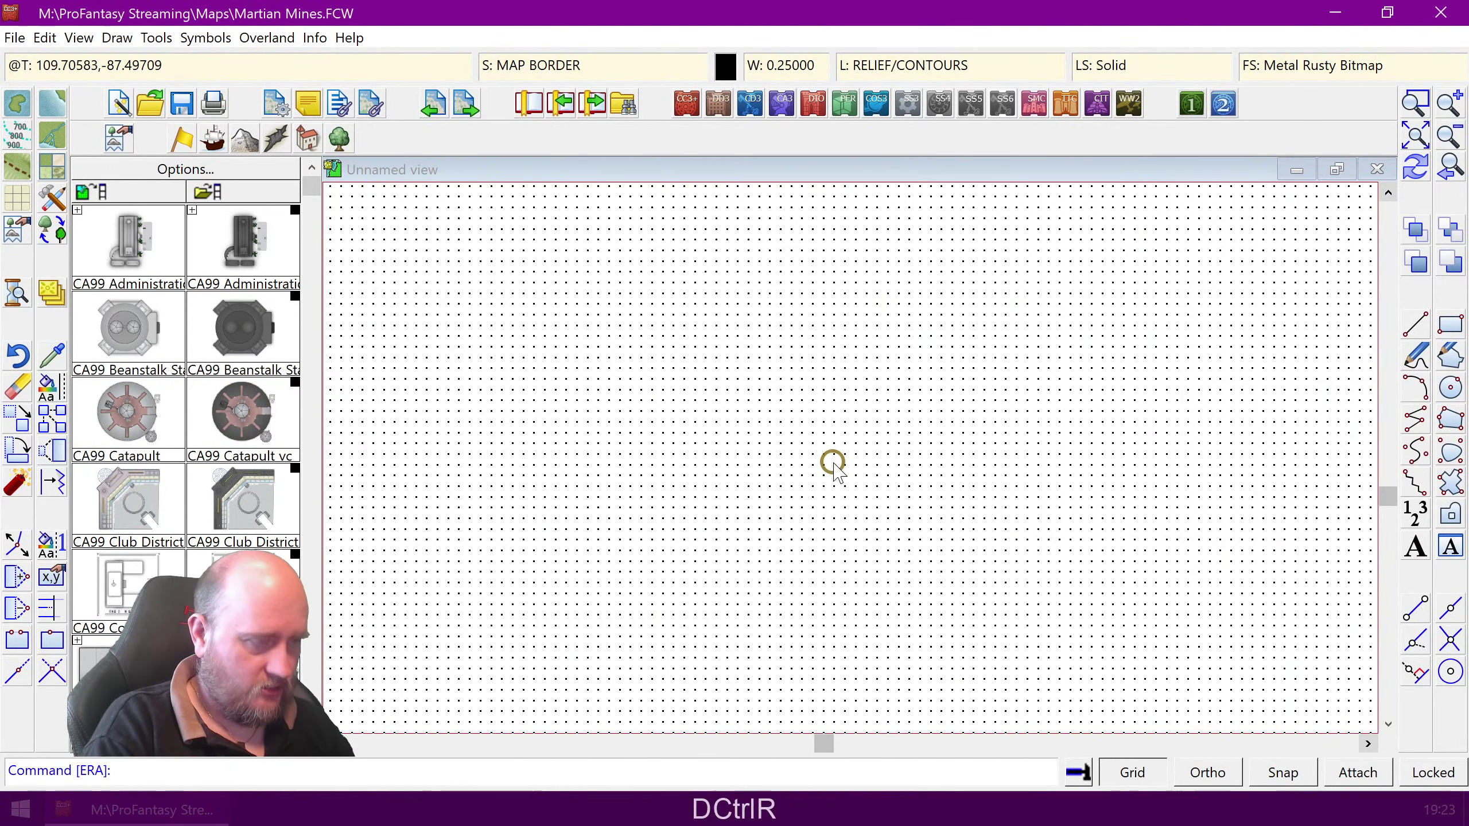
Step: Erase all the sleepers with RAIL SLEEPERS as the only visible sheet besides COMMON, and show every drawing sheet again
{"action": "left_click", "coordinate": [564, 65]}
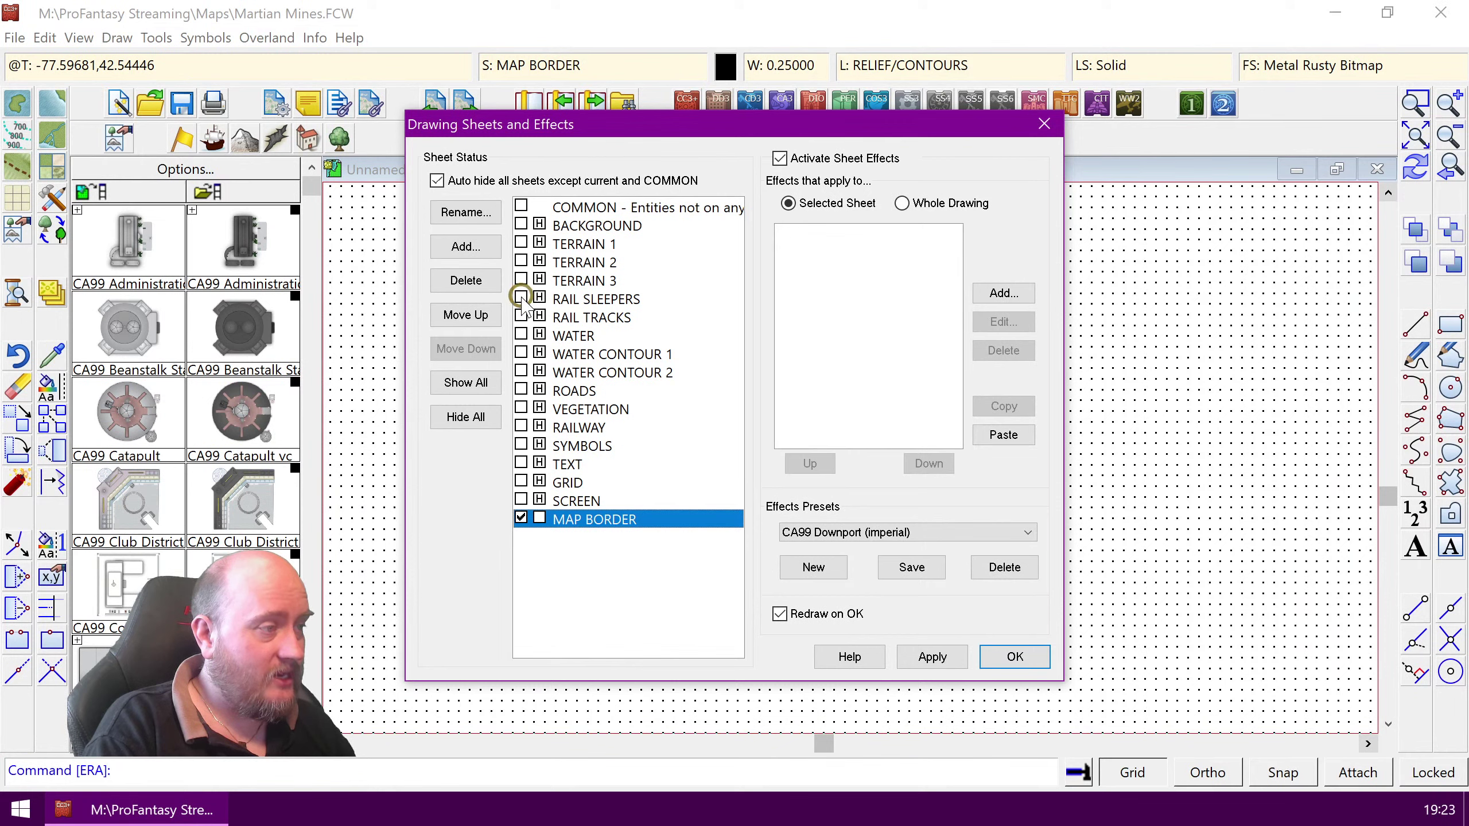
{"action": "left_click", "coordinate": [522, 317]}
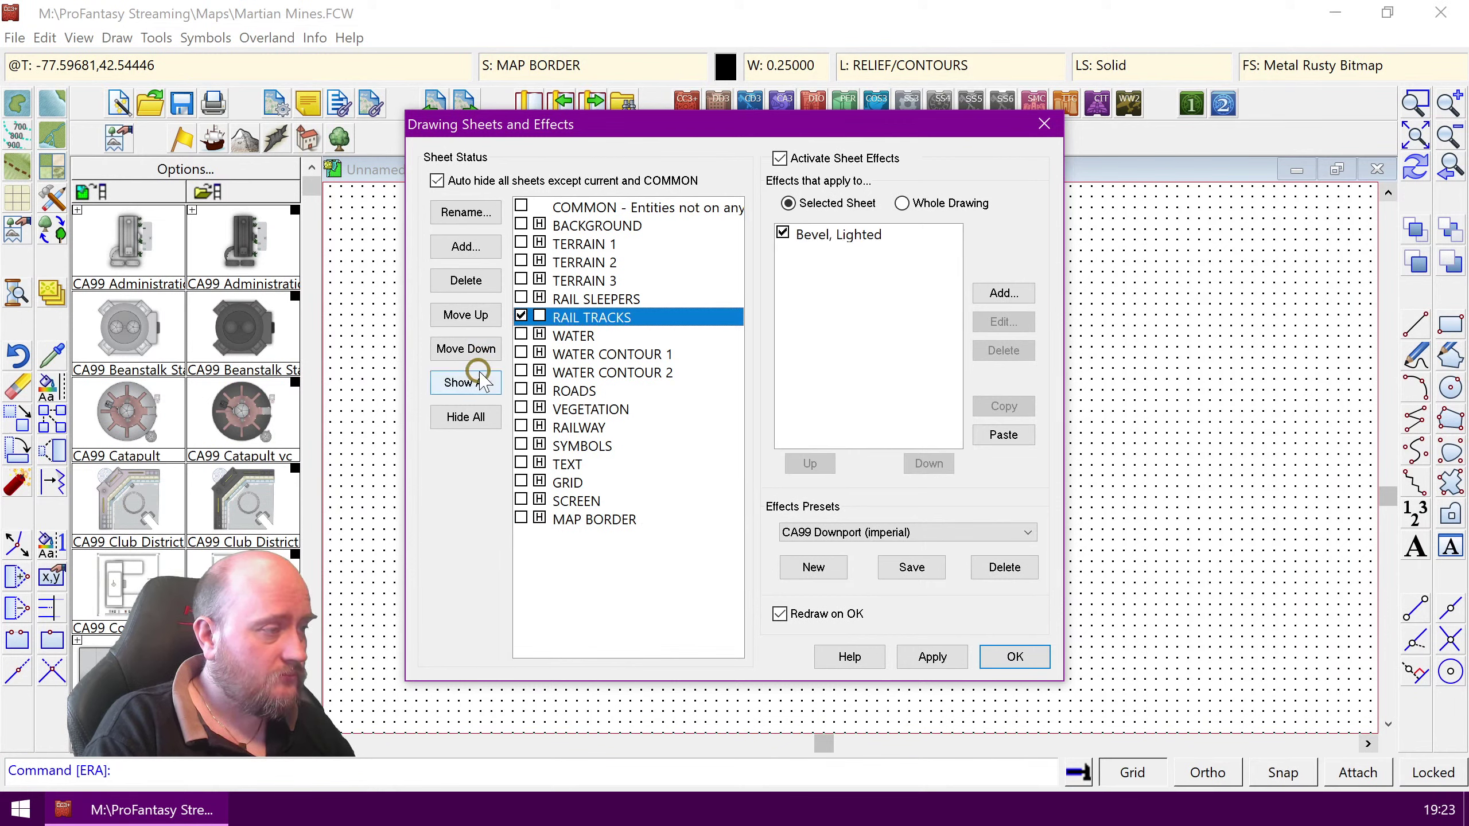
{"action": "left_click", "coordinate": [519, 297]}
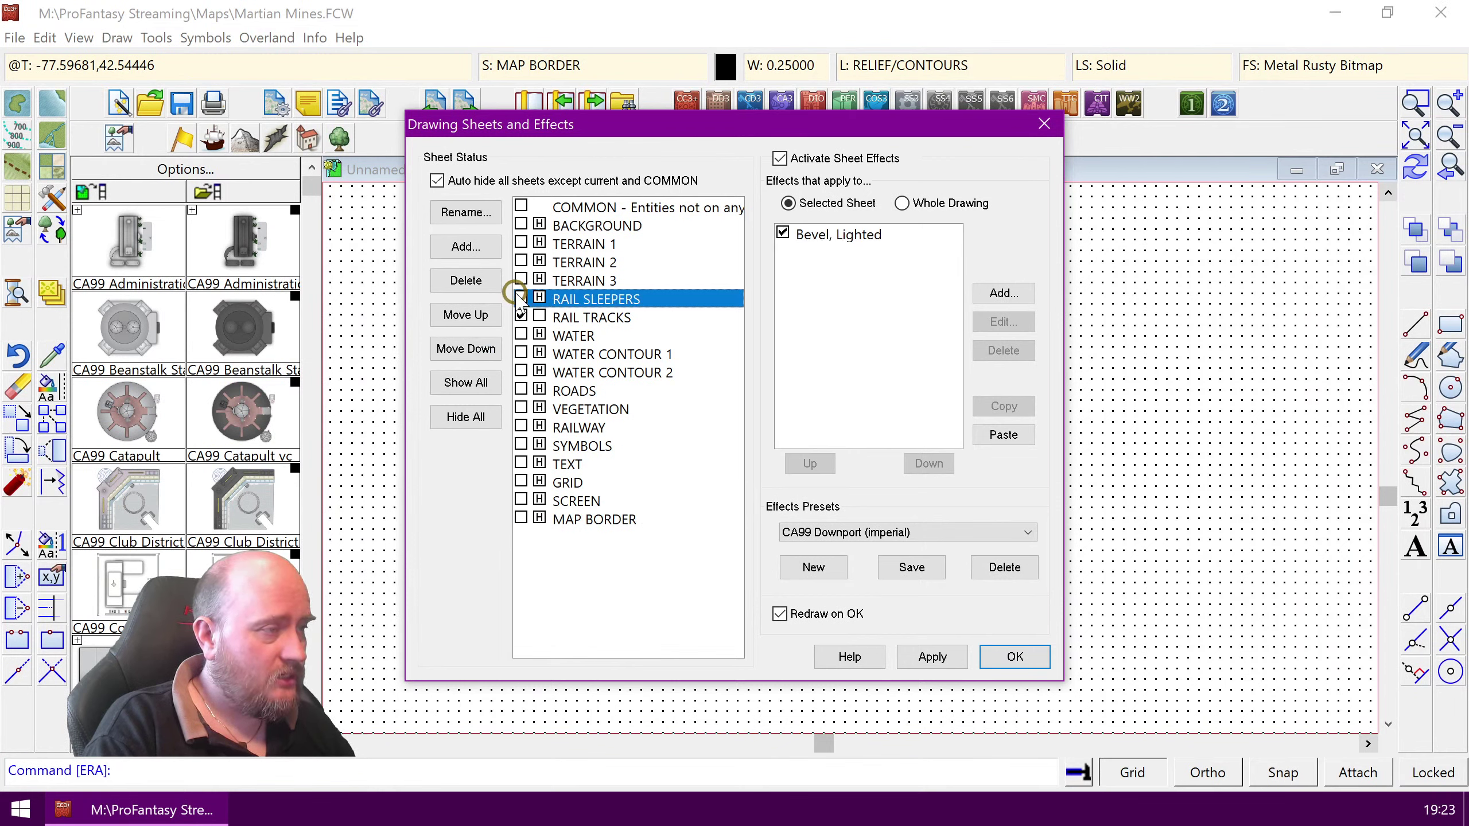
{"action": "left_click", "coordinate": [1015, 657]}
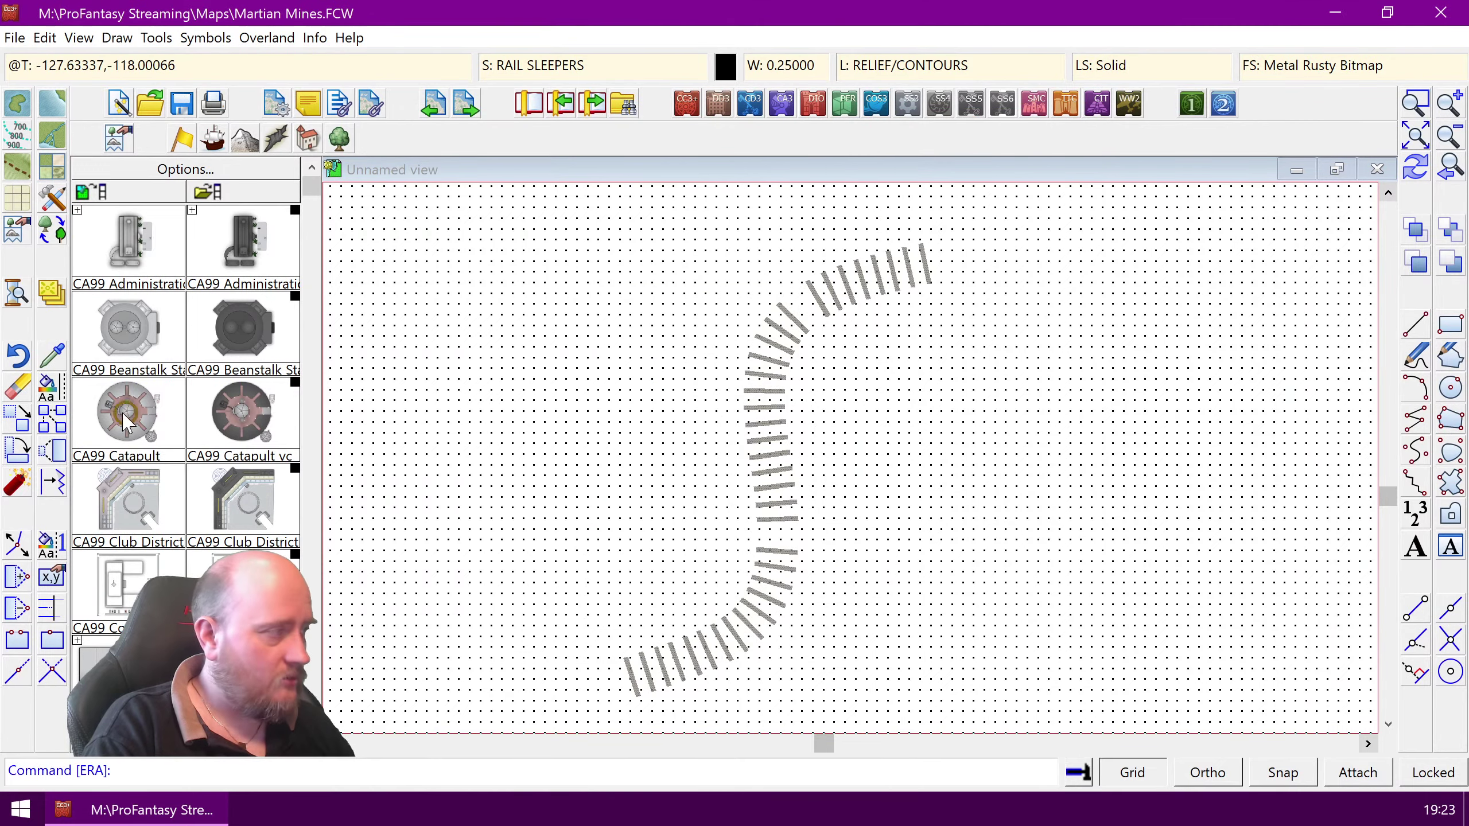
{"action": "left_click", "coordinate": [443, 229]}
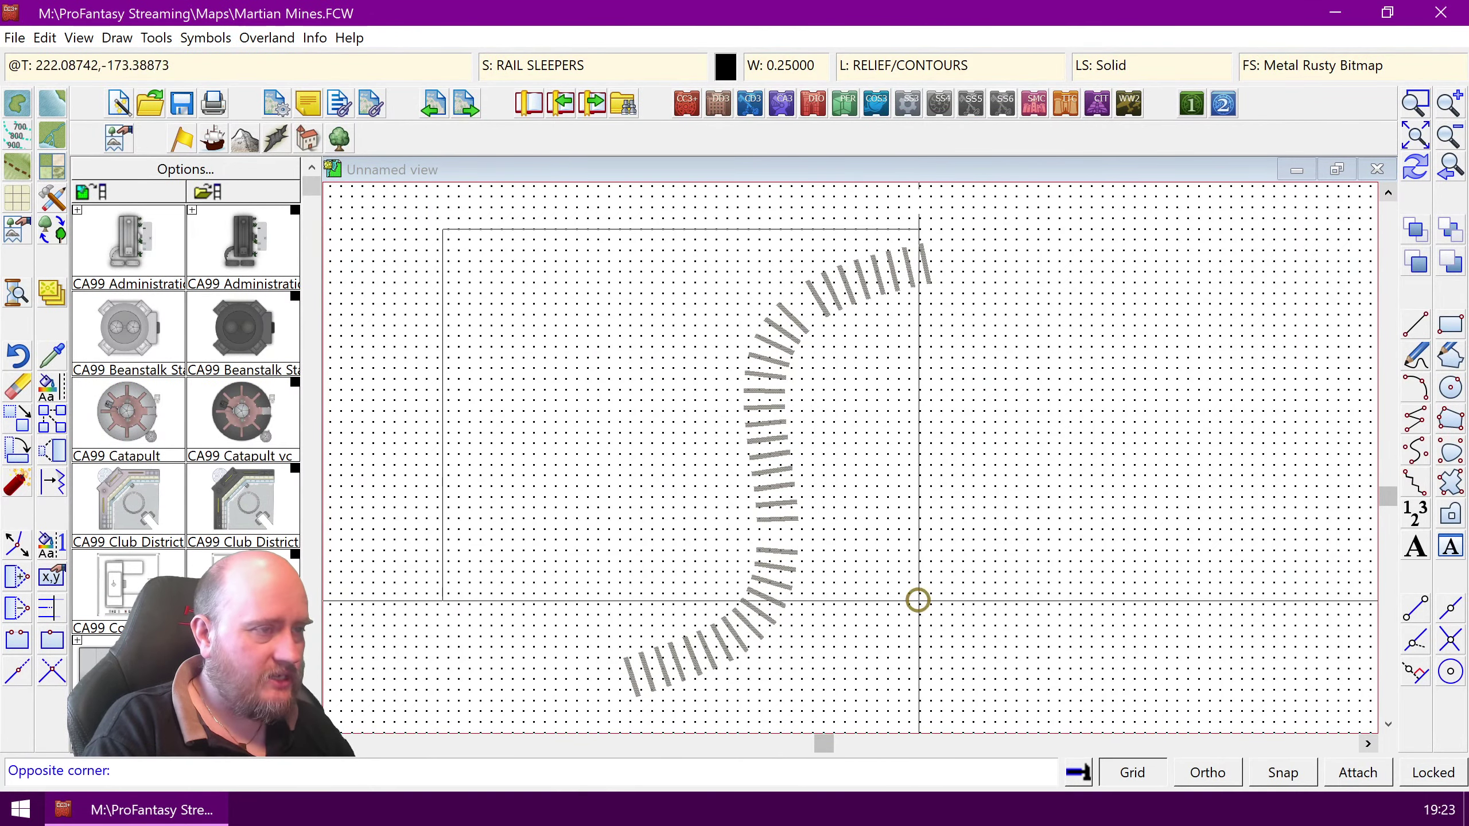
{"action": "left_click", "coordinate": [1032, 723]}
{"action": "right_click", "coordinate": [983, 620]}
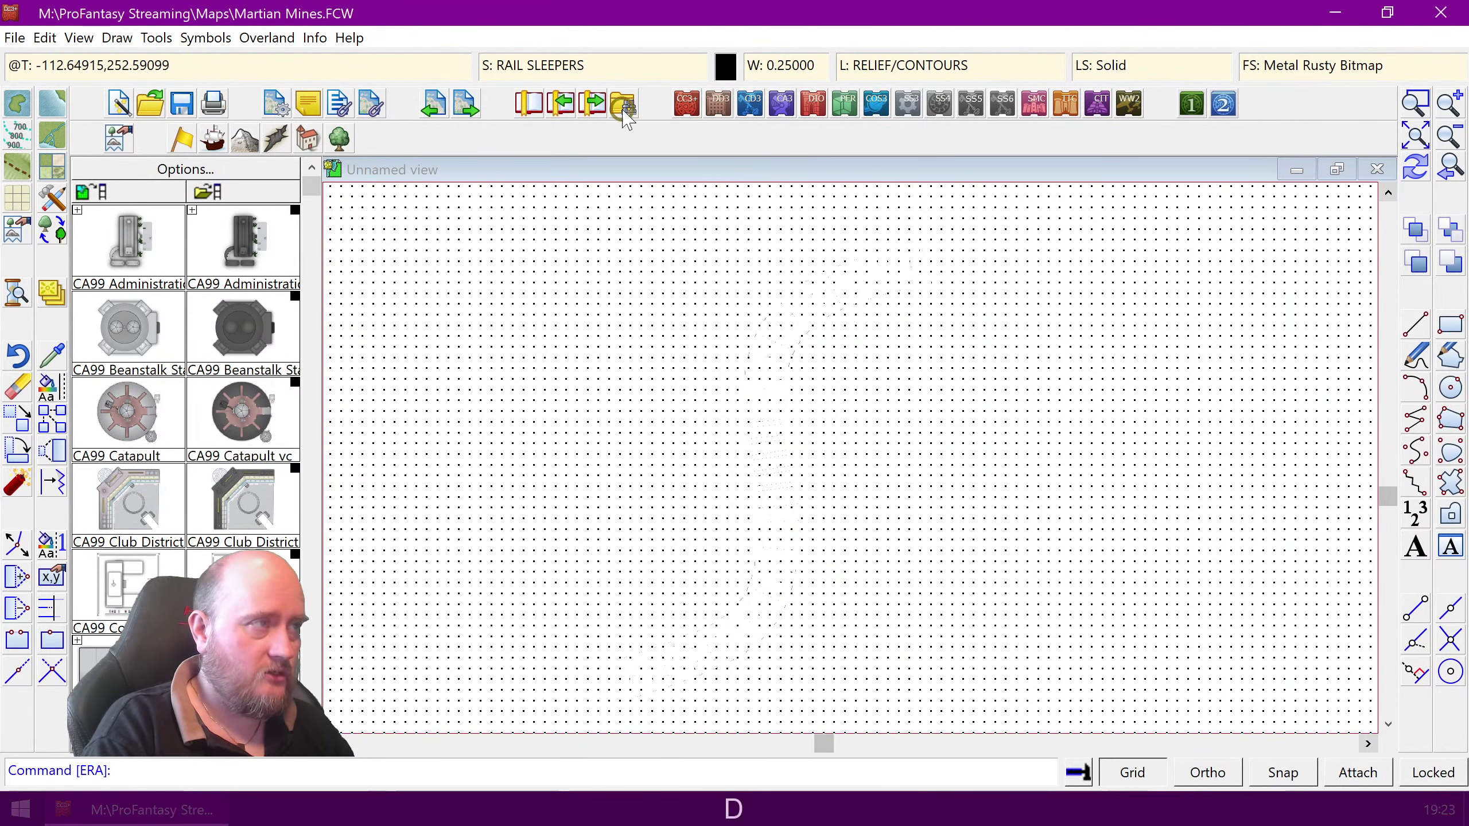
{"action": "left_click", "coordinate": [598, 105]}
{"action": "left_click", "coordinate": [466, 382]}
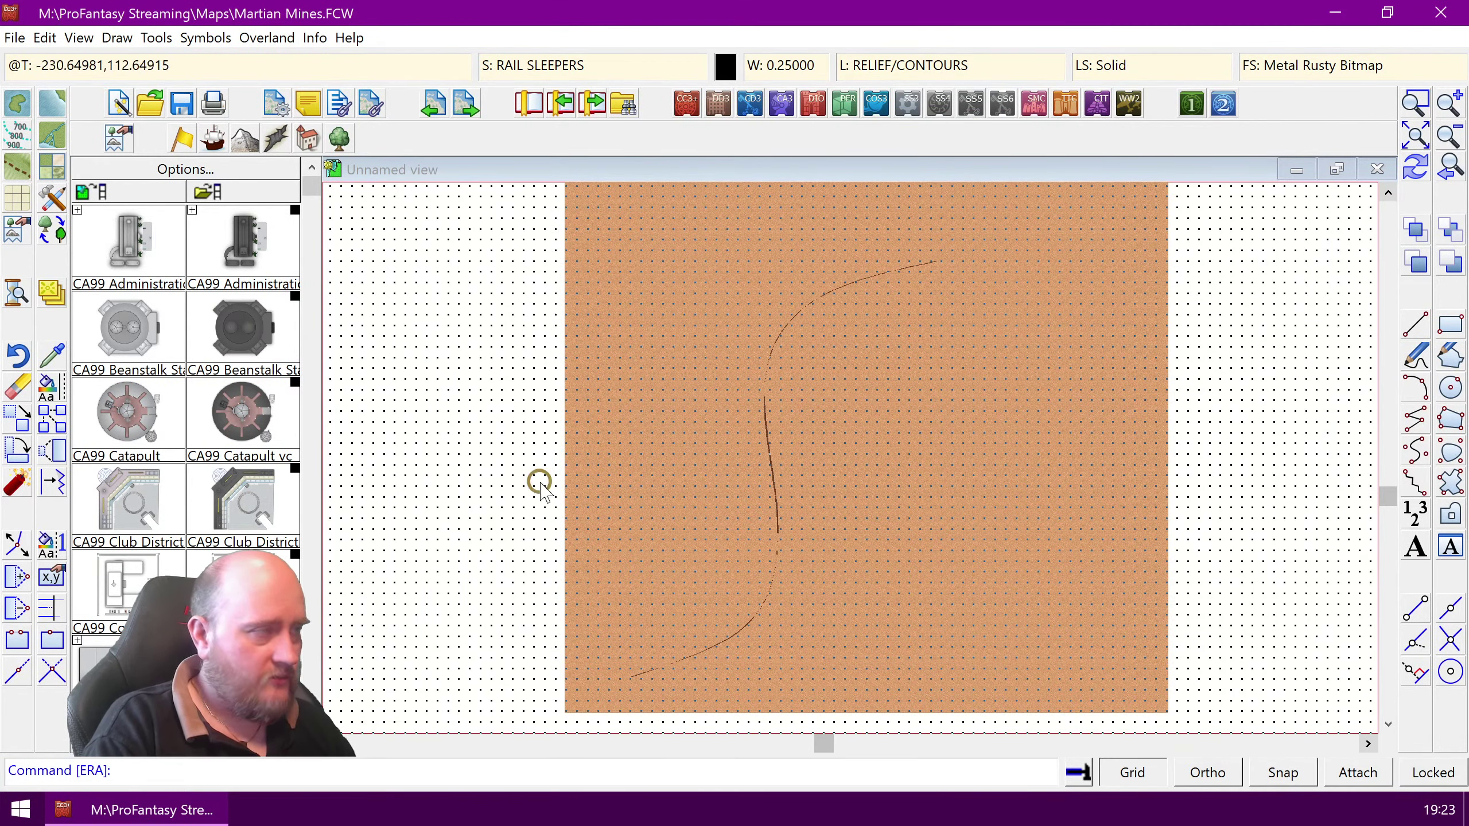
{"action": "left_click", "coordinate": [134, 36]}
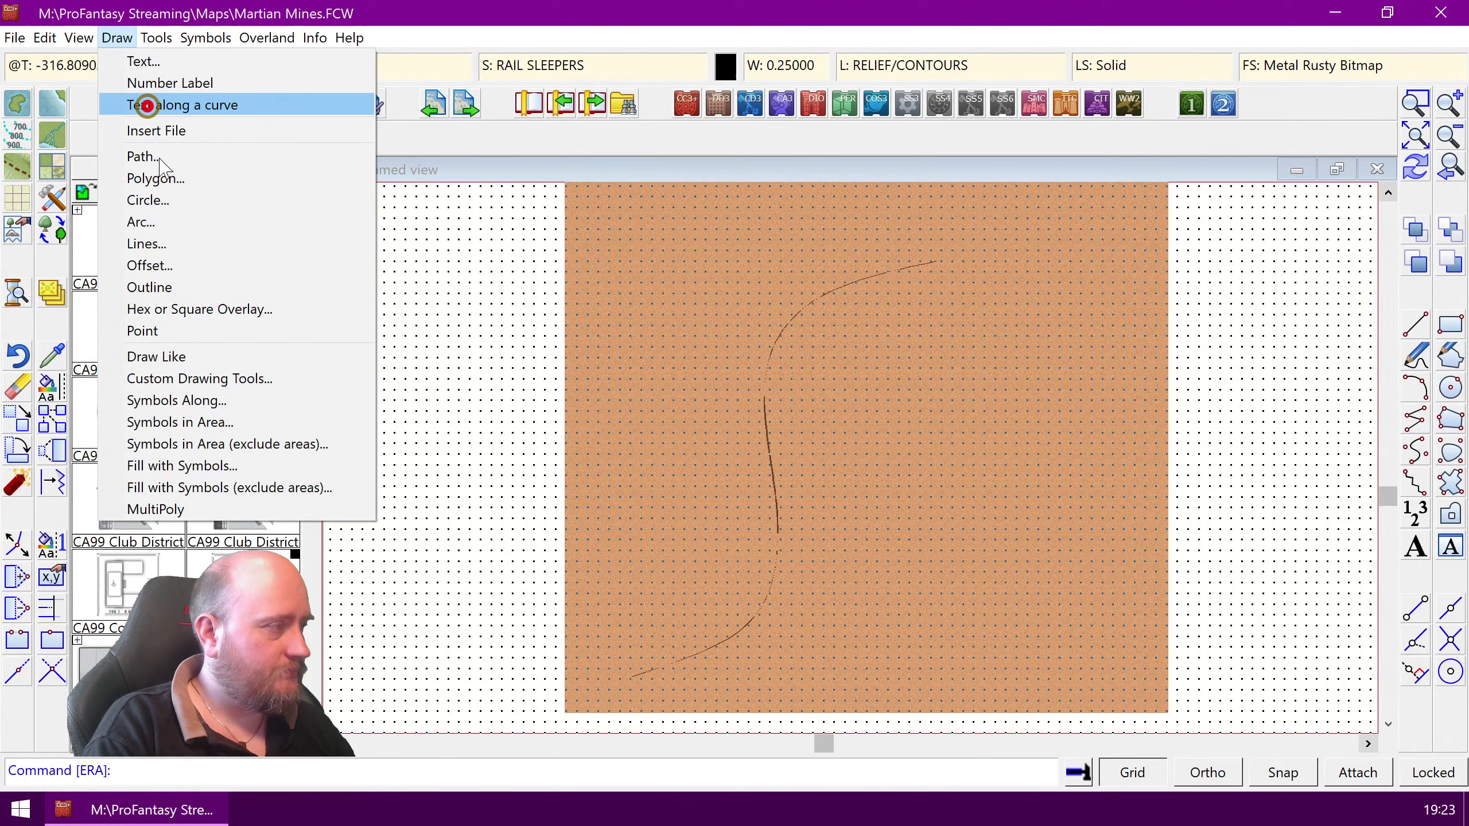
{"action": "left_click", "coordinate": [191, 401]}
{"action": "key", "text": "Escape"}
Step: Reset the symbol placement parameters to normal, with a scale of 1.0 and a rotation of 0
{"action": "right_click", "coordinate": [606, 400]}
{"action": "left_click", "coordinate": [858, 368]}
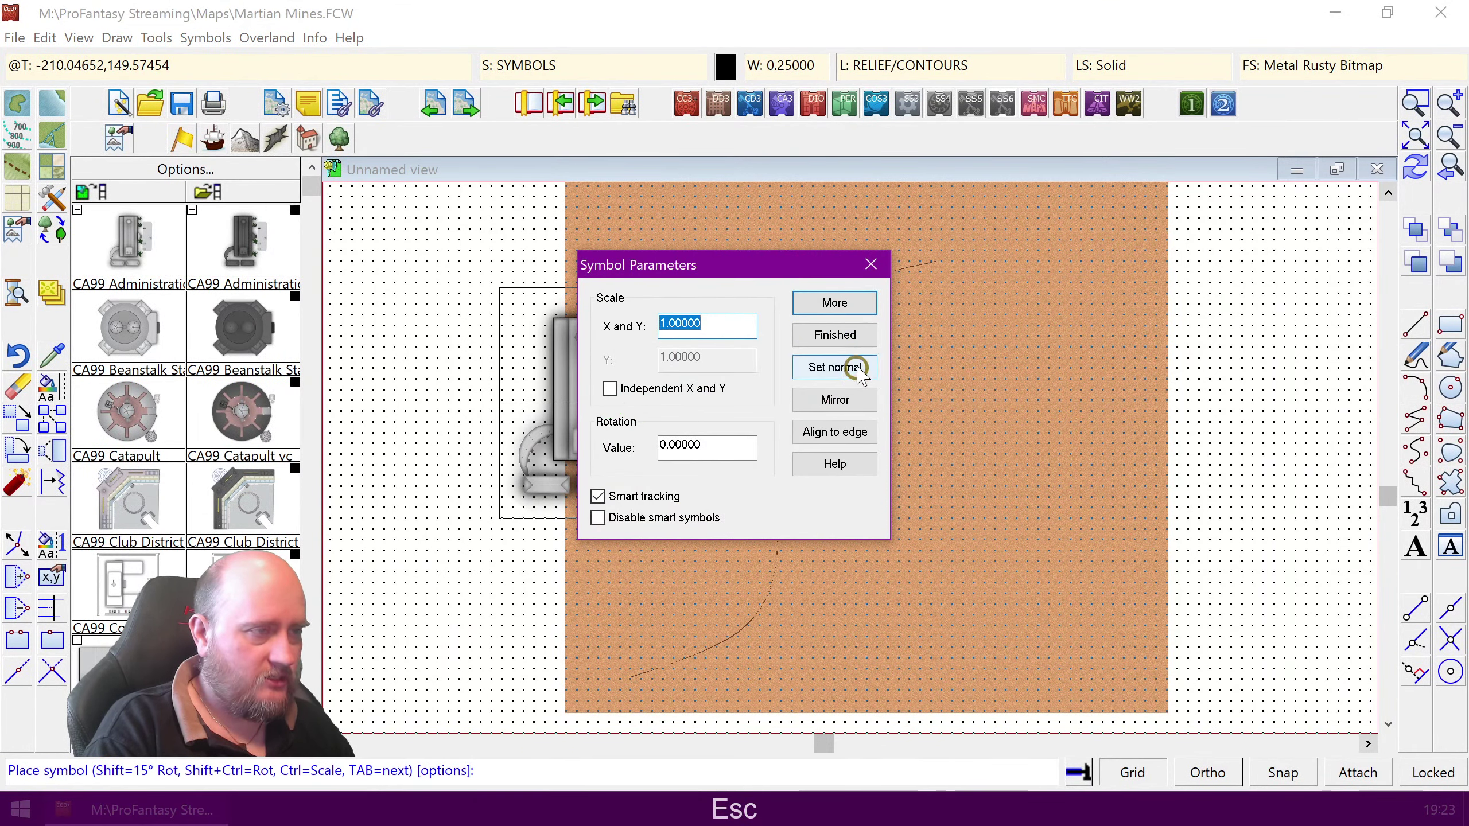
{"action": "left_click", "coordinate": [858, 337]}
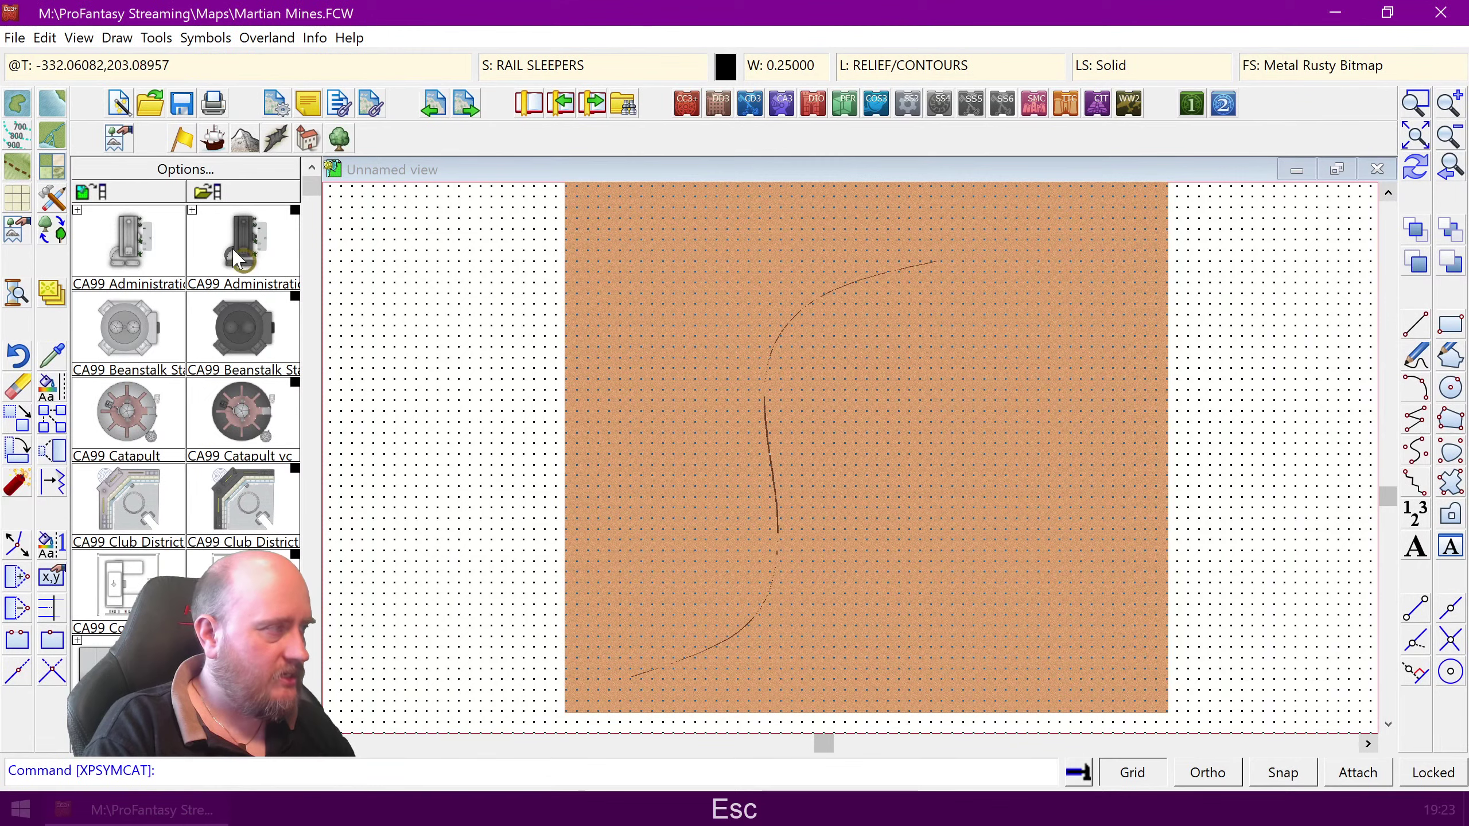
Step: Use Symbols Along to place Sleeper symbols from the map's own symbol catalog along the S-shaped rail path
{"action": "left_click", "coordinate": [118, 38]}
{"action": "left_click", "coordinate": [235, 399]}
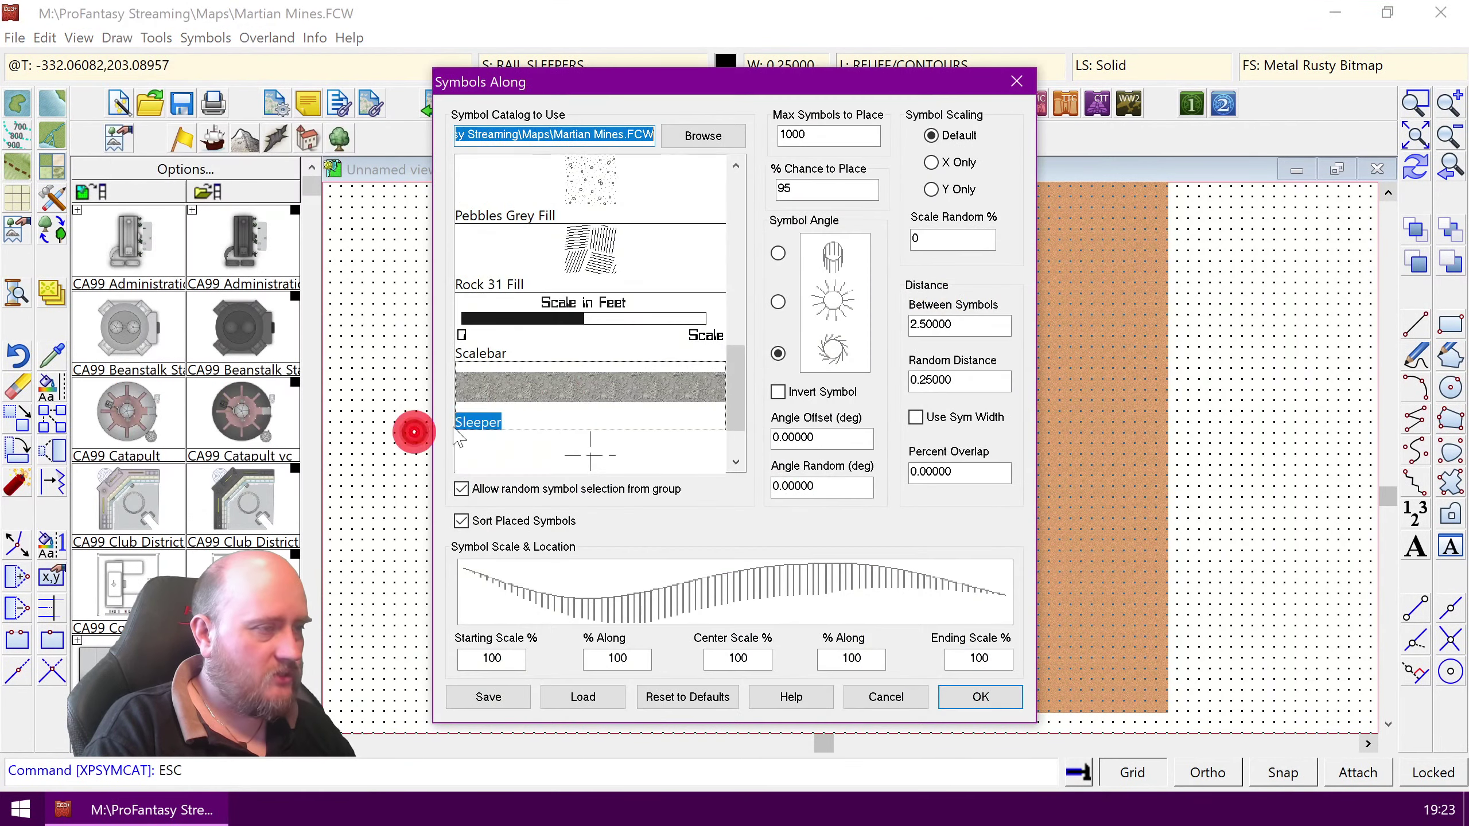
{"action": "left_click", "coordinate": [685, 413]}
{"action": "left_click", "coordinate": [960, 697]}
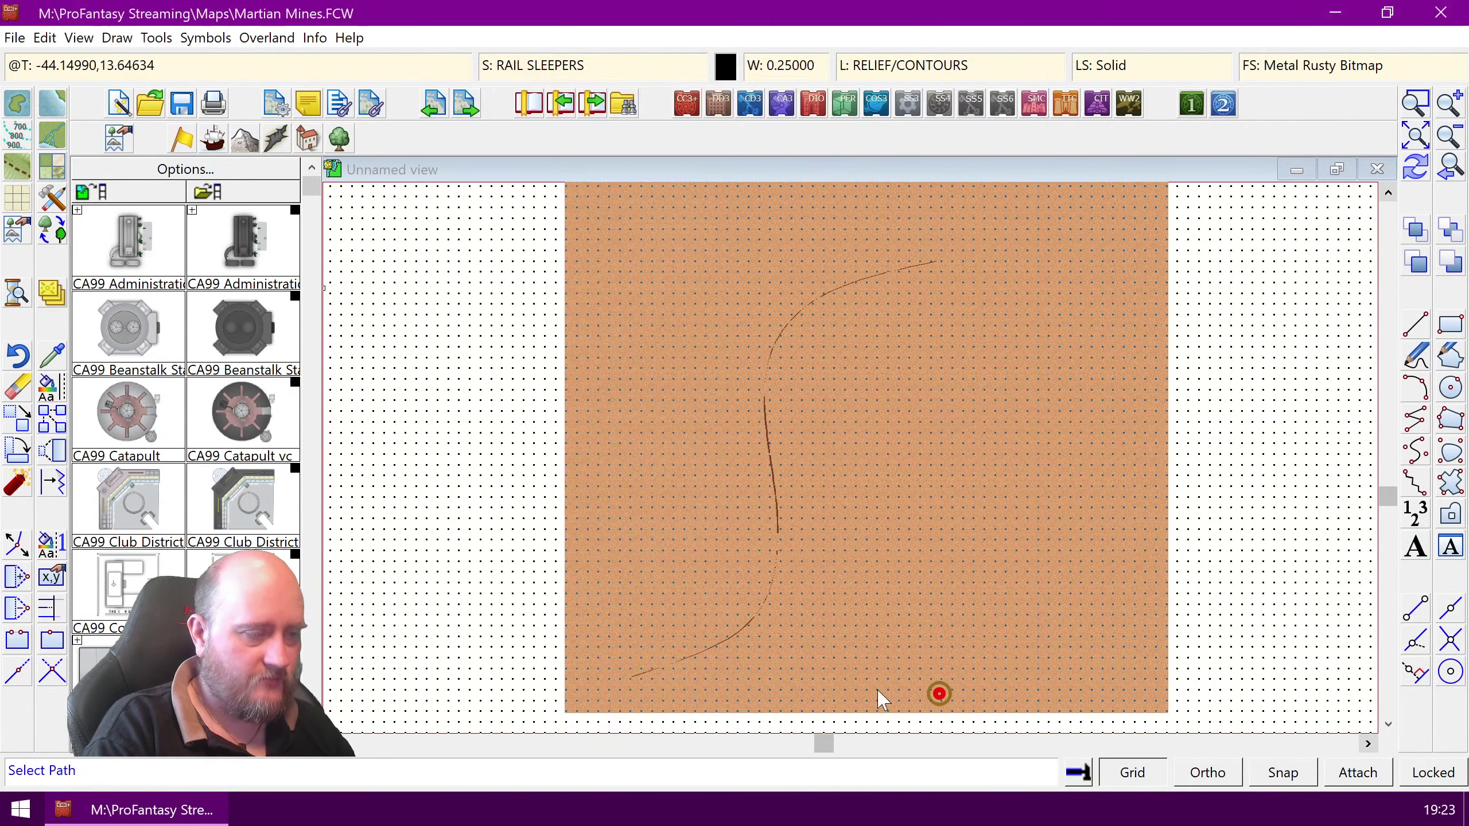
{"action": "left_click", "coordinate": [700, 655]}
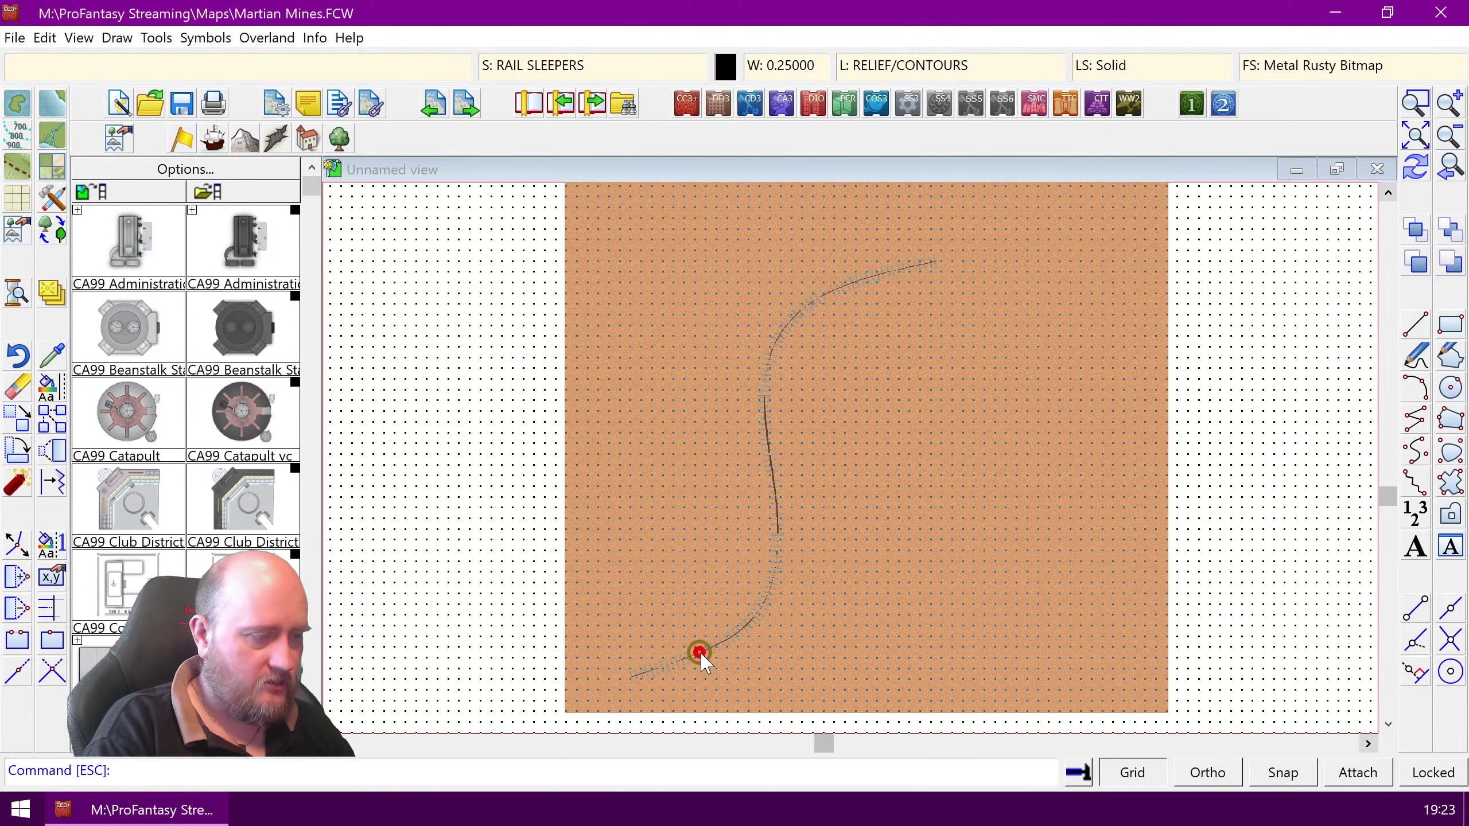
Step: Make RAIL TRACKS the current drawing sheet
{"action": "scroll", "coordinate": [766, 654], "scroll_direction": "up", "scroll_amount": 8}
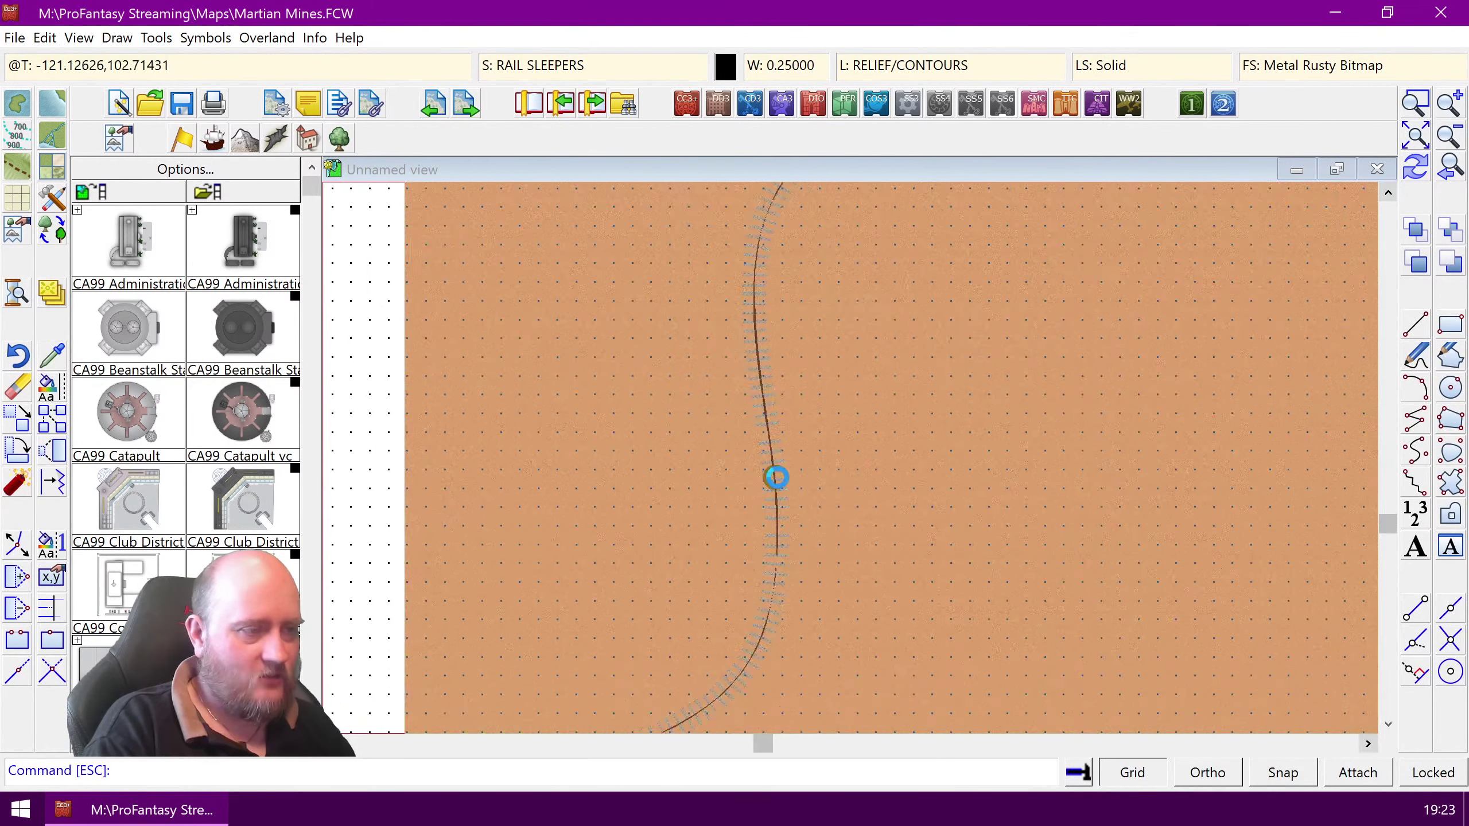
{"action": "scroll", "coordinate": [744, 494], "scroll_direction": "down", "scroll_amount": 5}
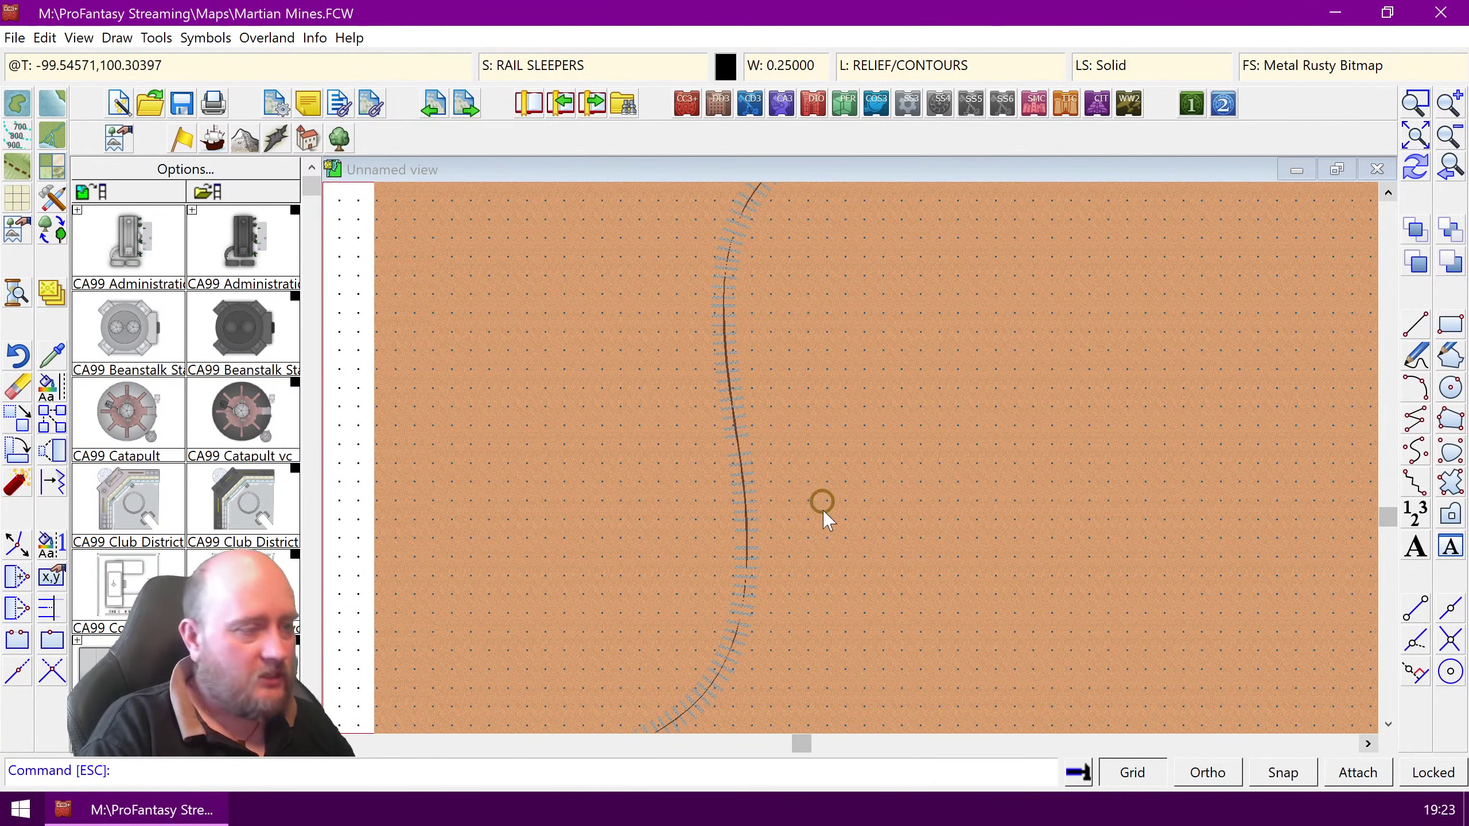
{"action": "scroll", "coordinate": [640, 494], "scroll_direction": "up", "scroll_amount": 3}
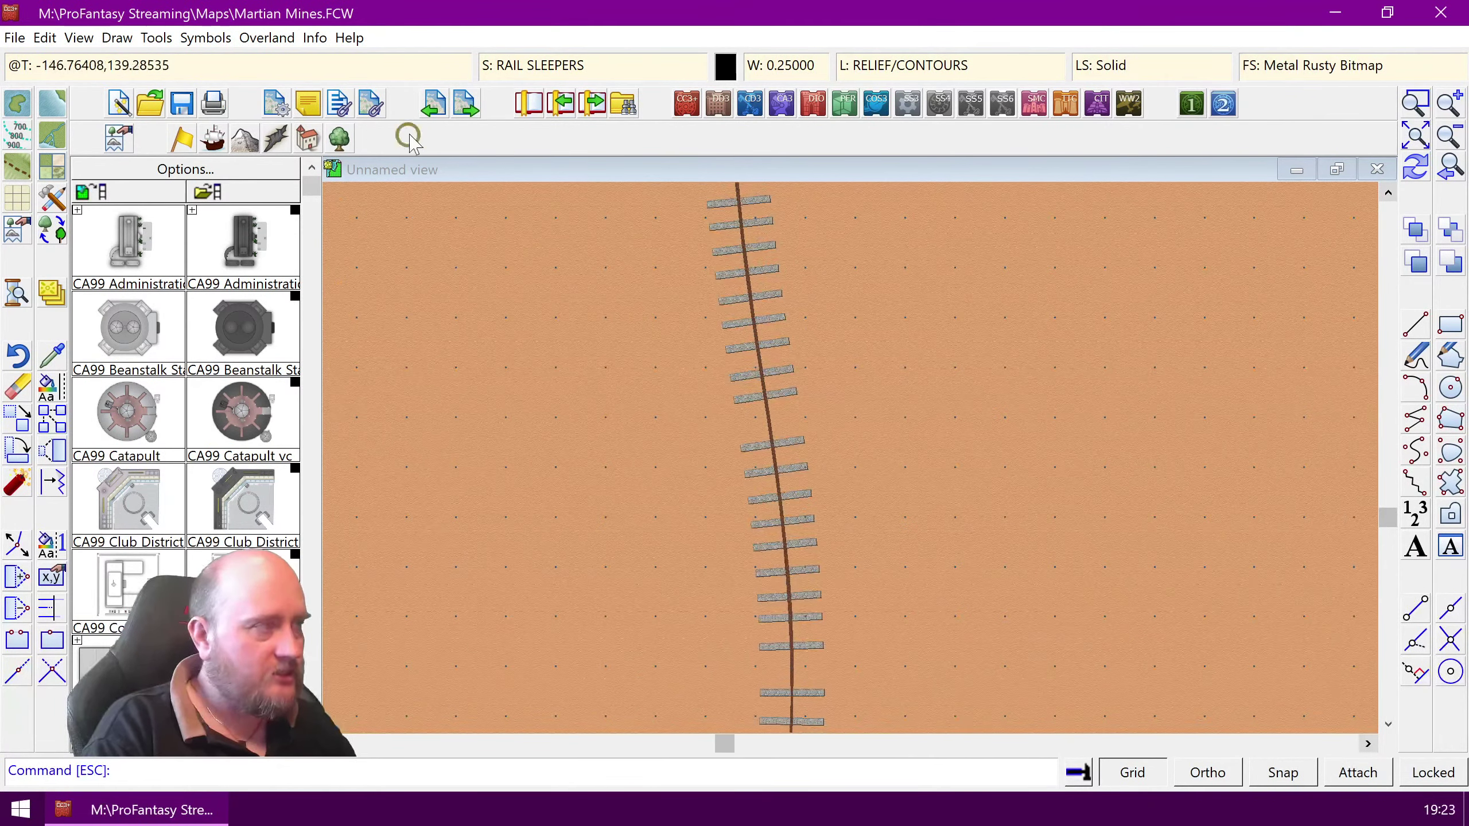
{"action": "left_click", "coordinate": [537, 65]}
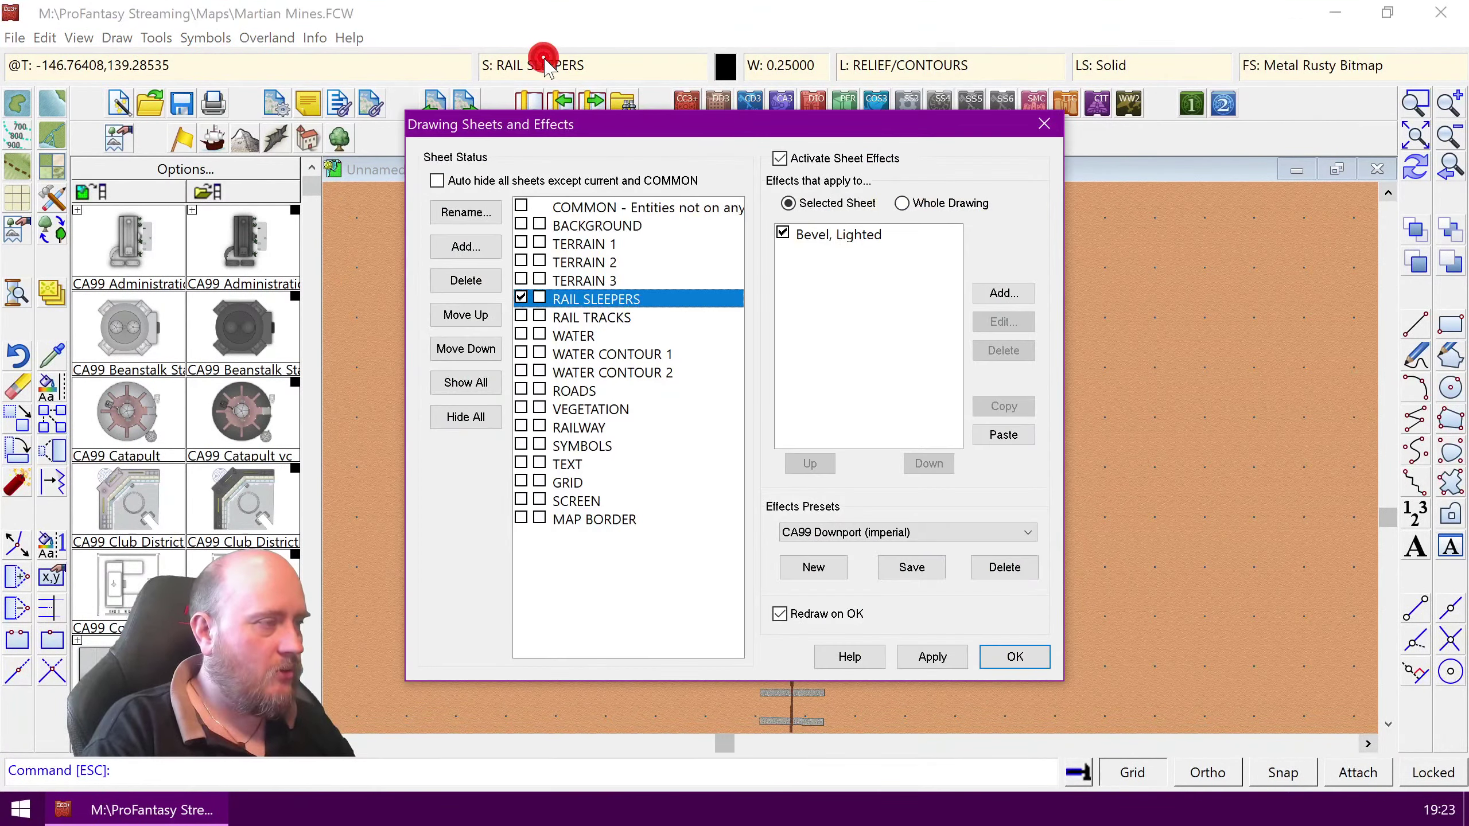
{"action": "left_click", "coordinate": [527, 317]}
{"action": "left_click", "coordinate": [1019, 657]}
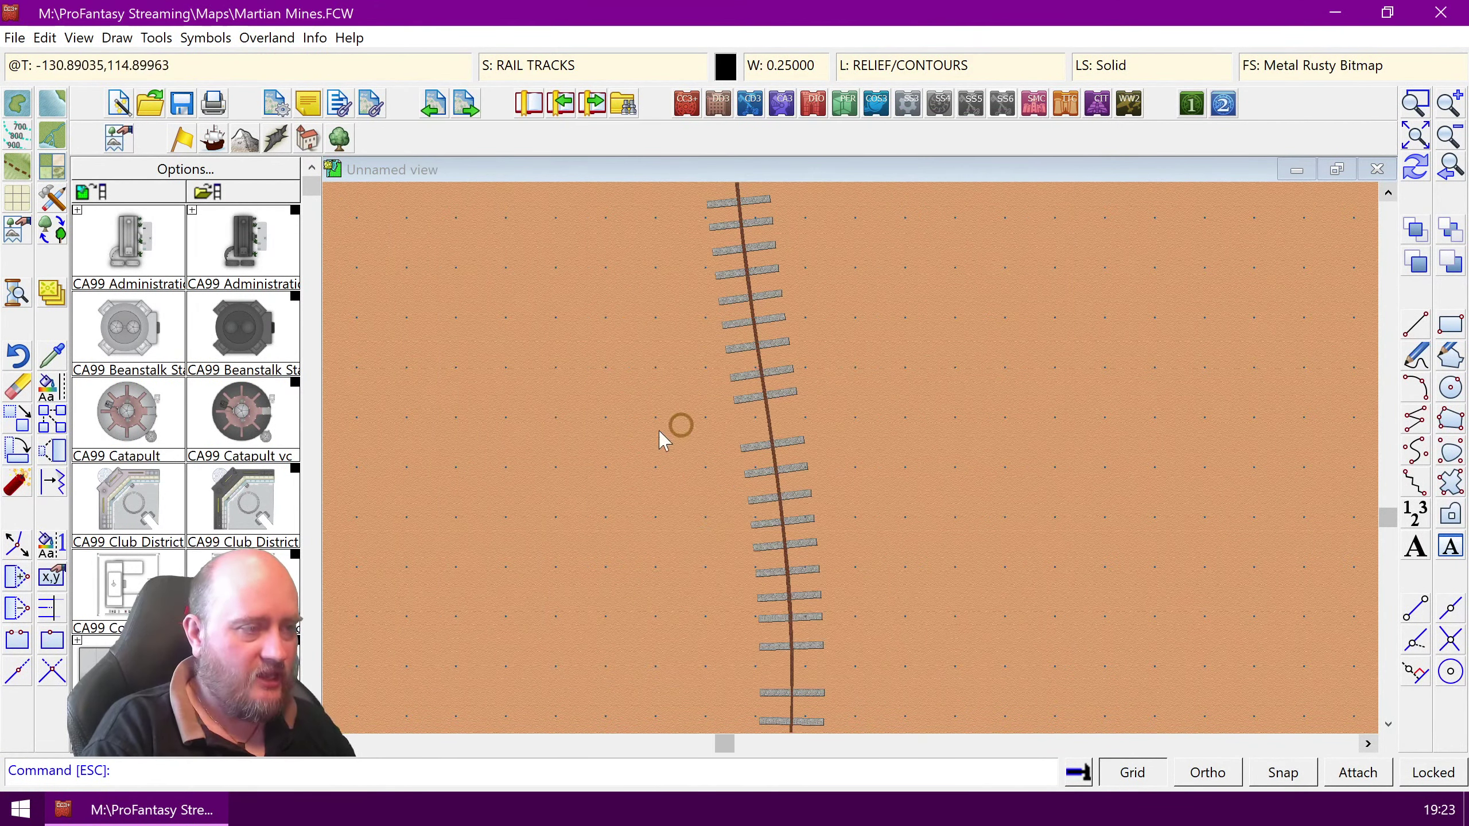
Step: Run TOFFSETX on the central rail path with a distance of 2.5 to create the two parallel rails, and redraw the map
{"action": "type", "text": "toffas"}
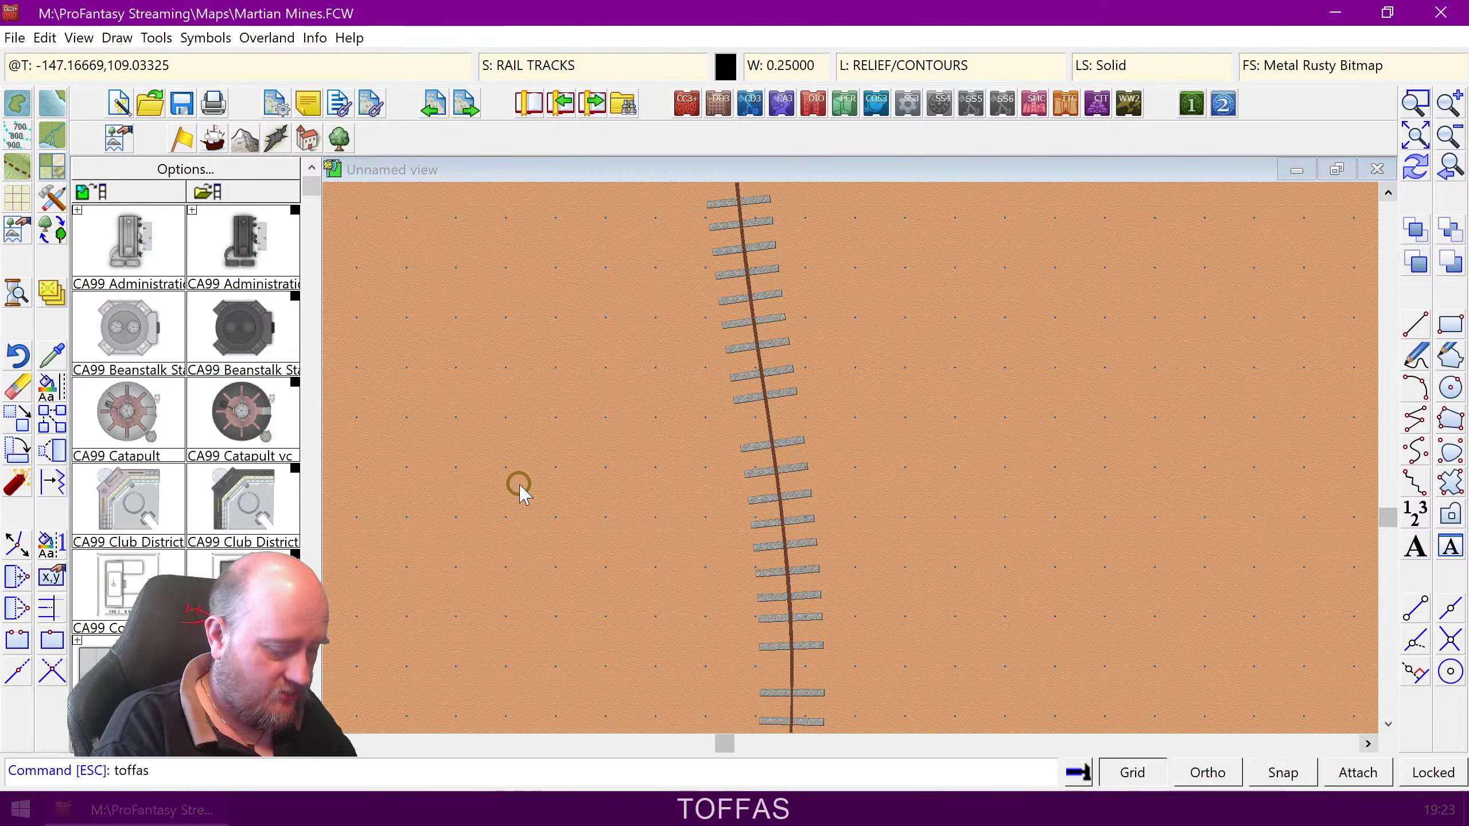
{"action": "key", "text": "BackSpace"}
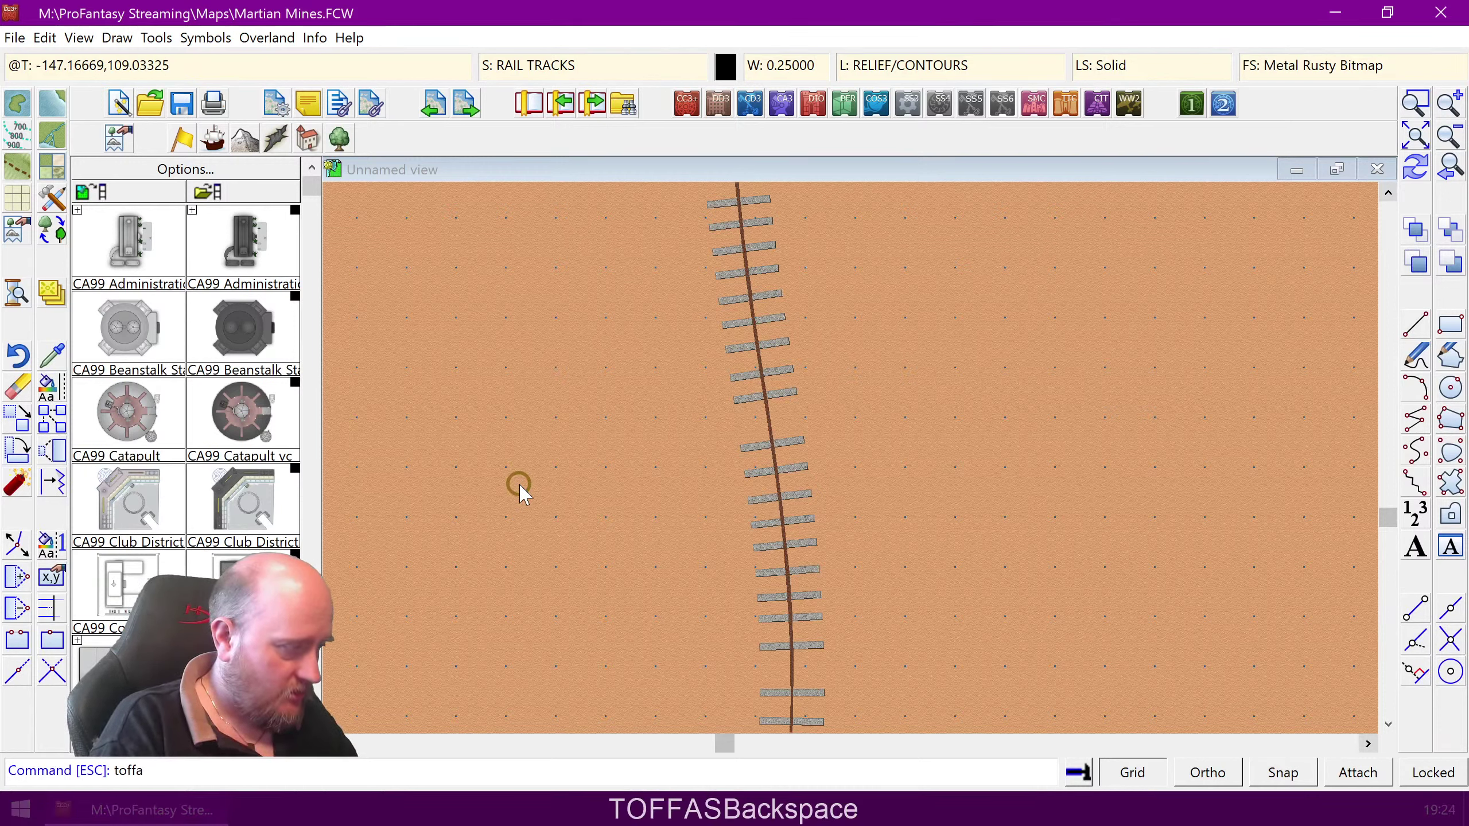
{"action": "key", "text": "BackSpace"}
{"action": "type", "text": "setx"}
{"action": "key", "text": "Return"}
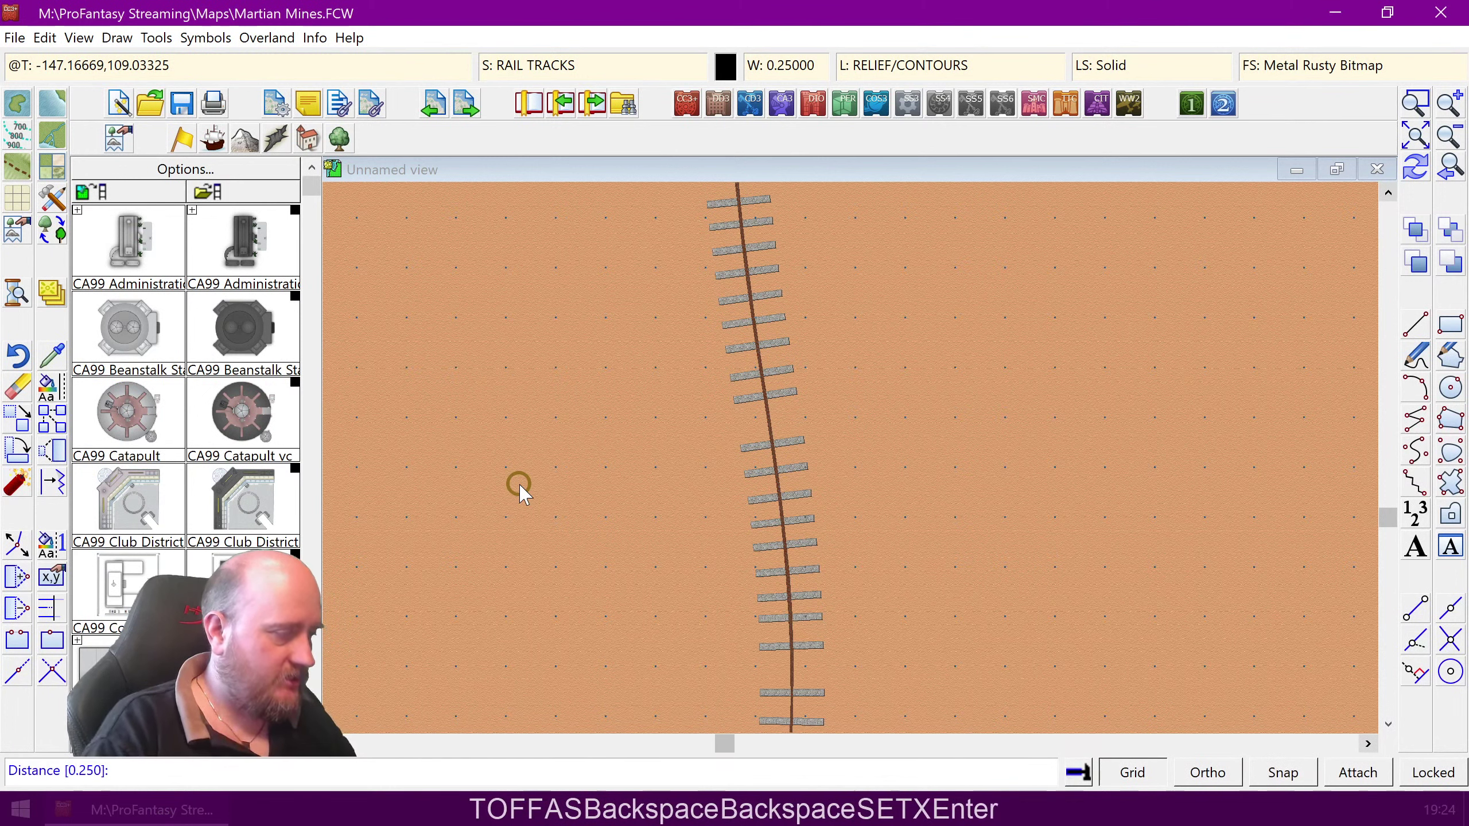
{"action": "type", "text": "2.5"}
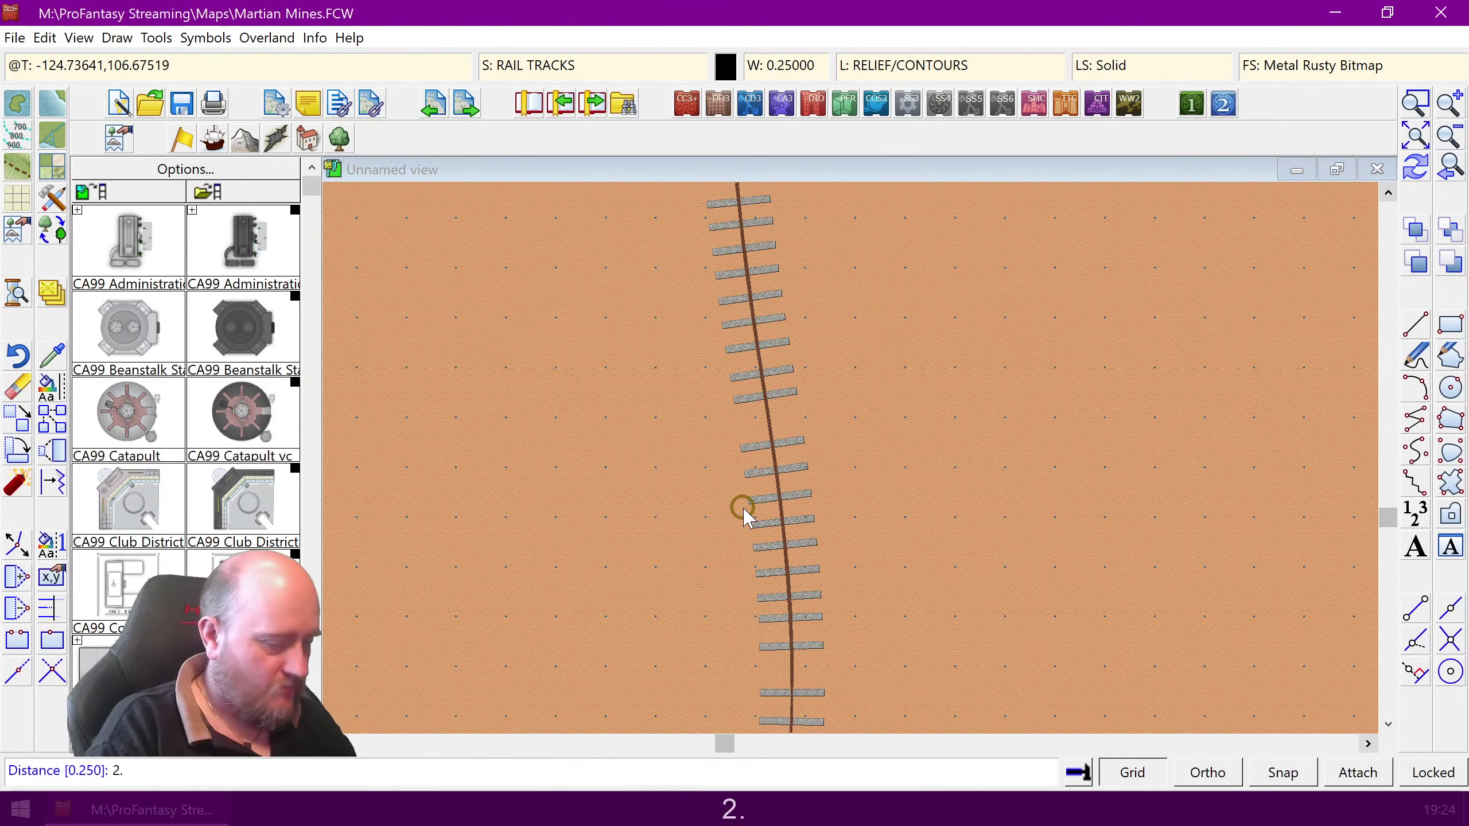
{"action": "key", "text": "Return"}
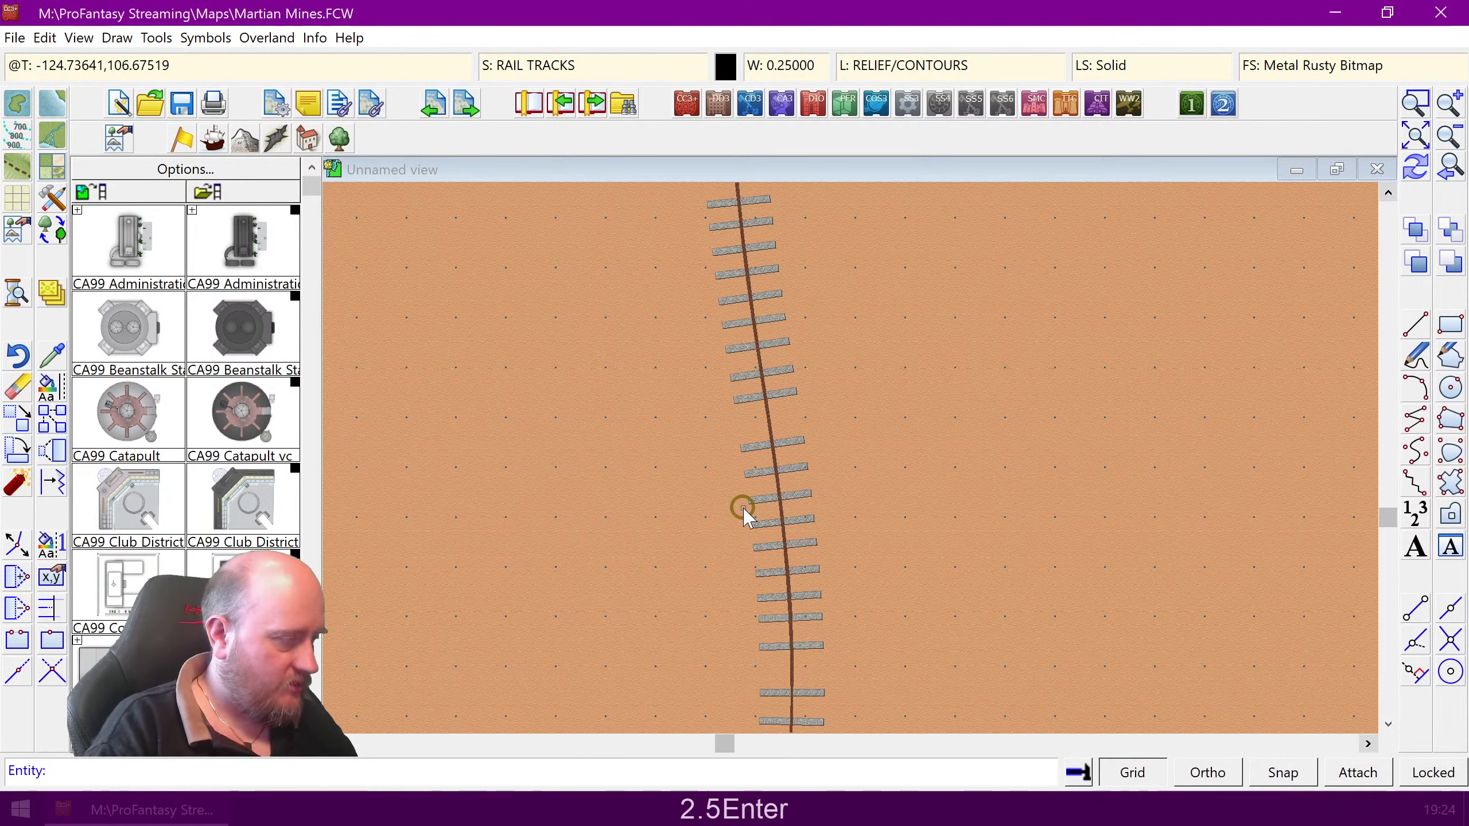
{"action": "left_click", "coordinate": [768, 426]}
{"action": "key", "text": "ctrl+r"}
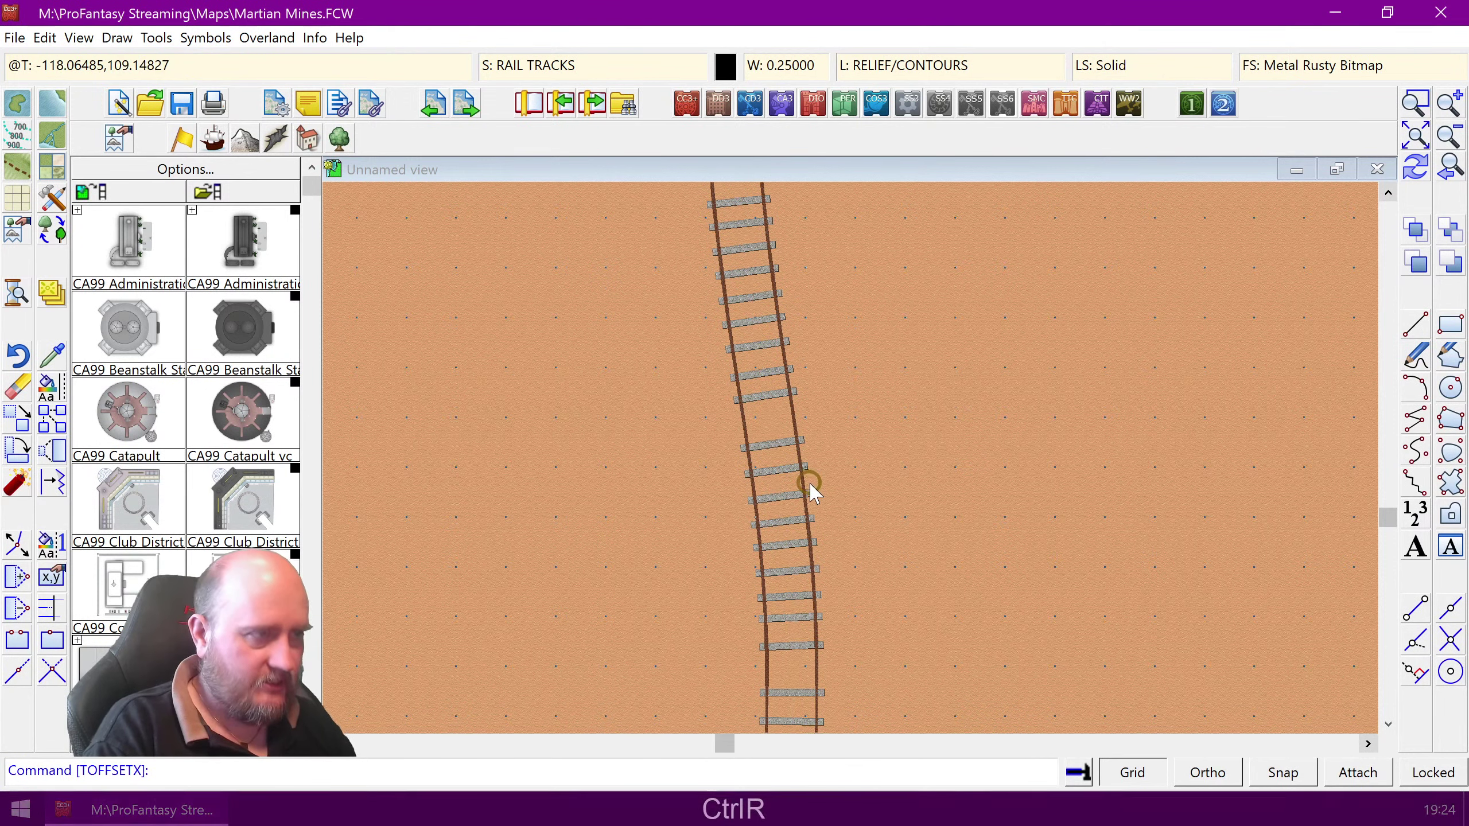
Step: Examine the rails and concrete sleepers up close, checking their alignment, textures and bevel effect
{"action": "left_click", "coordinate": [1415, 135]}
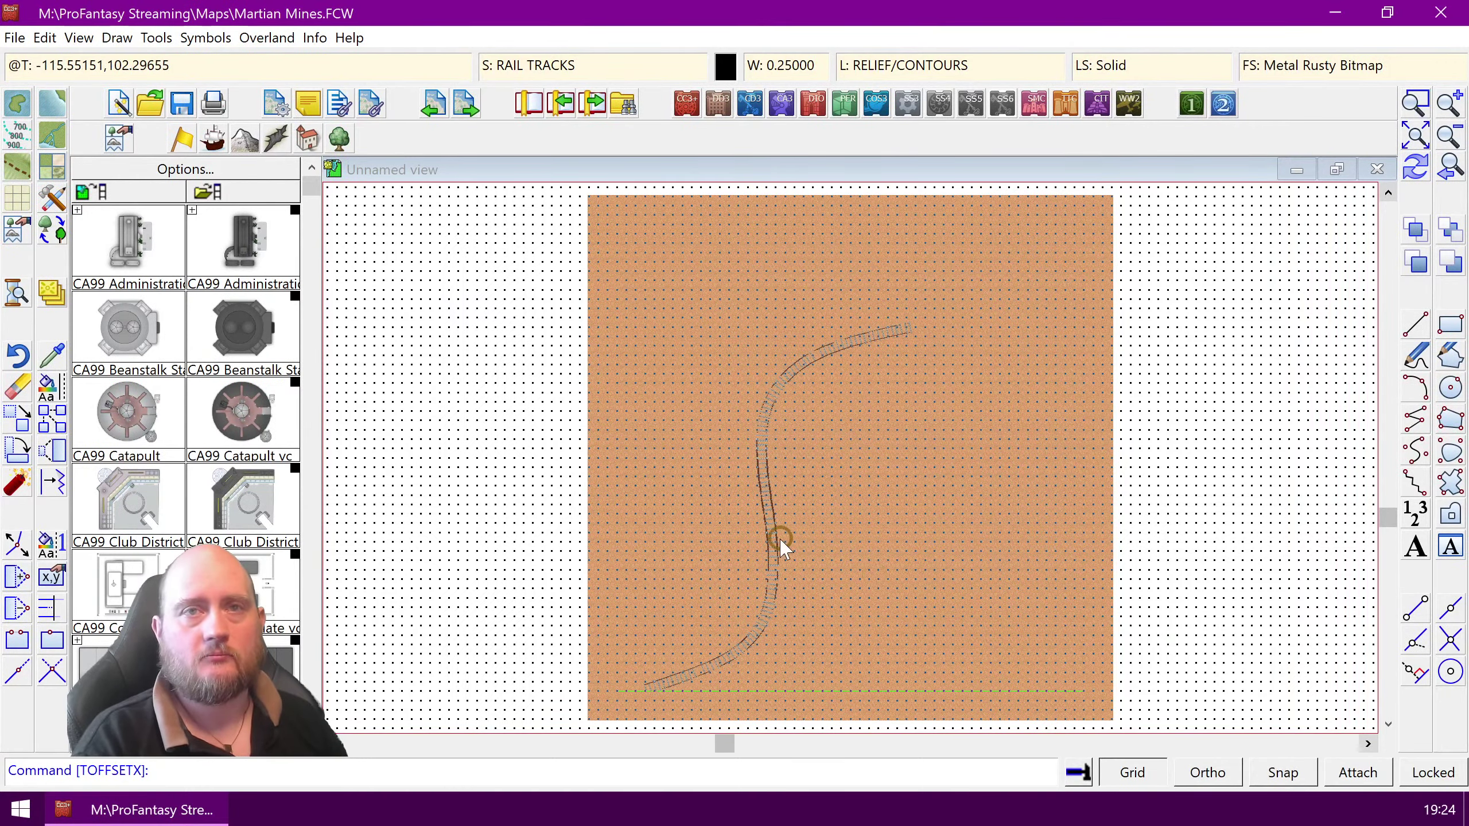
{"action": "scroll", "coordinate": [766, 547], "scroll_direction": "up", "scroll_amount": 8}
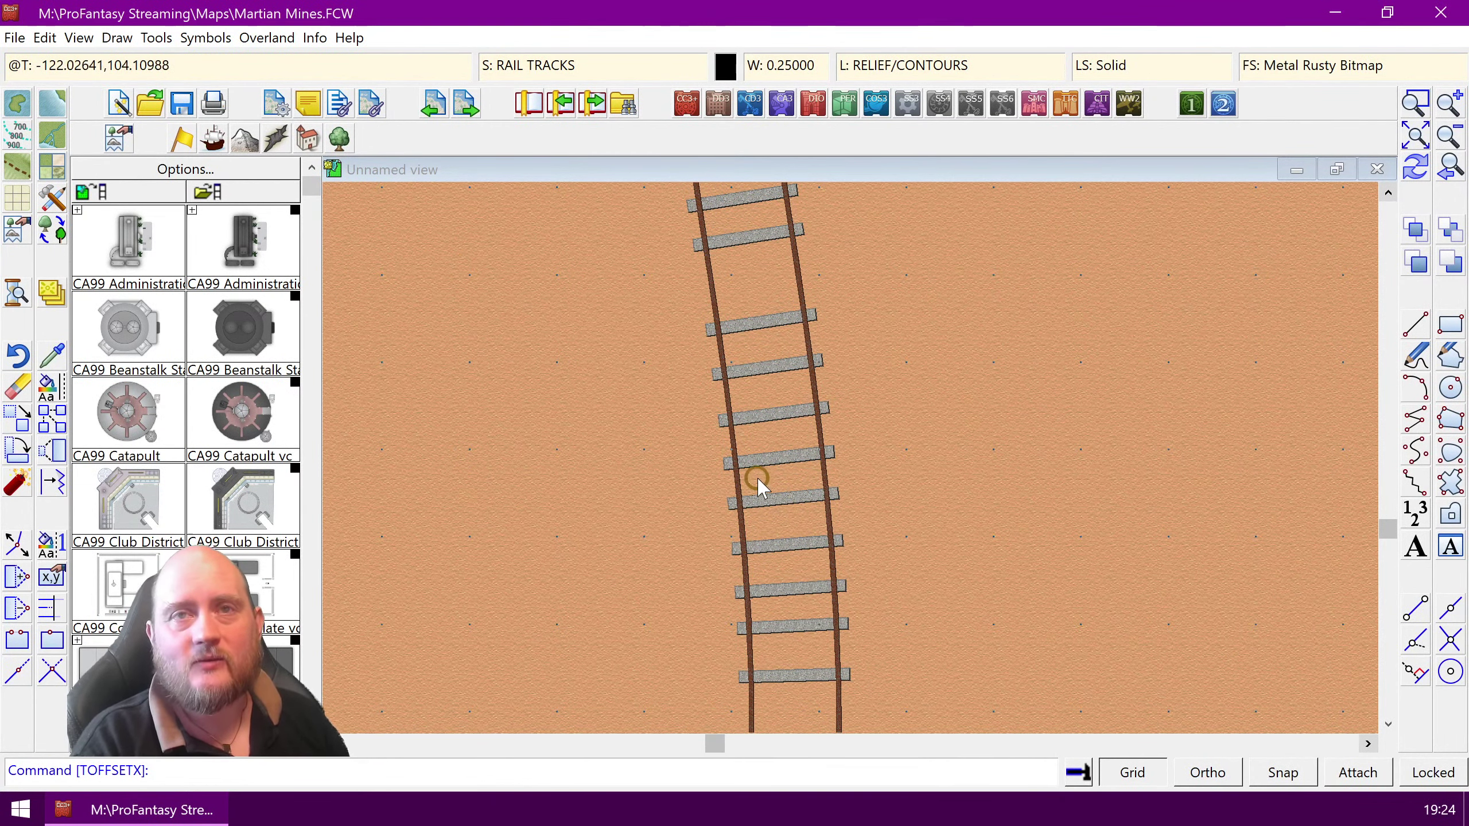
{"action": "scroll", "coordinate": [727, 467], "scroll_direction": "up", "scroll_amount": 2}
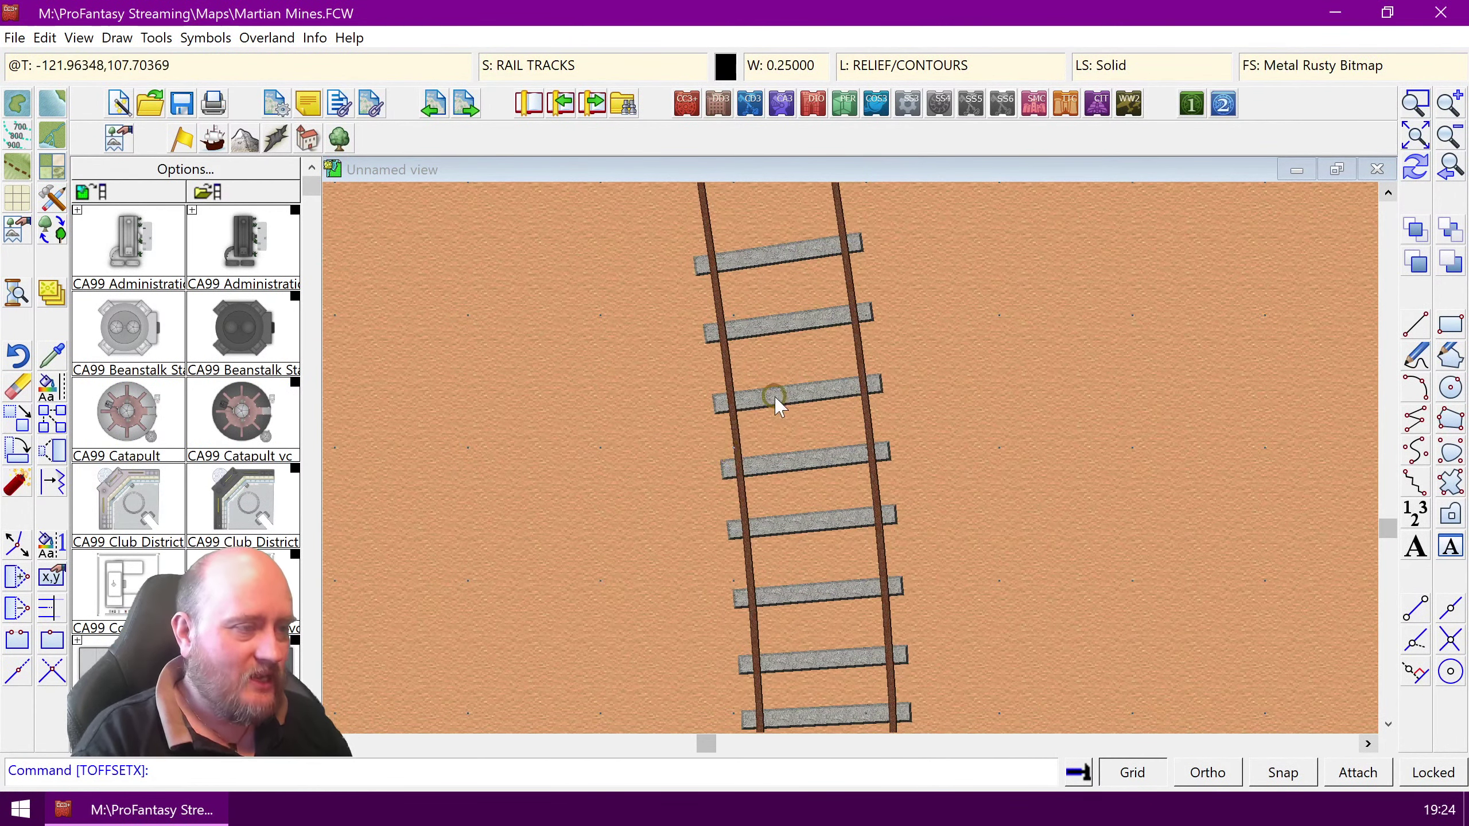
{"action": "scroll", "coordinate": [774, 396], "scroll_direction": "up", "scroll_amount": 2}
{"action": "scroll", "coordinate": [775, 396], "scroll_direction": "up", "scroll_amount": 4}
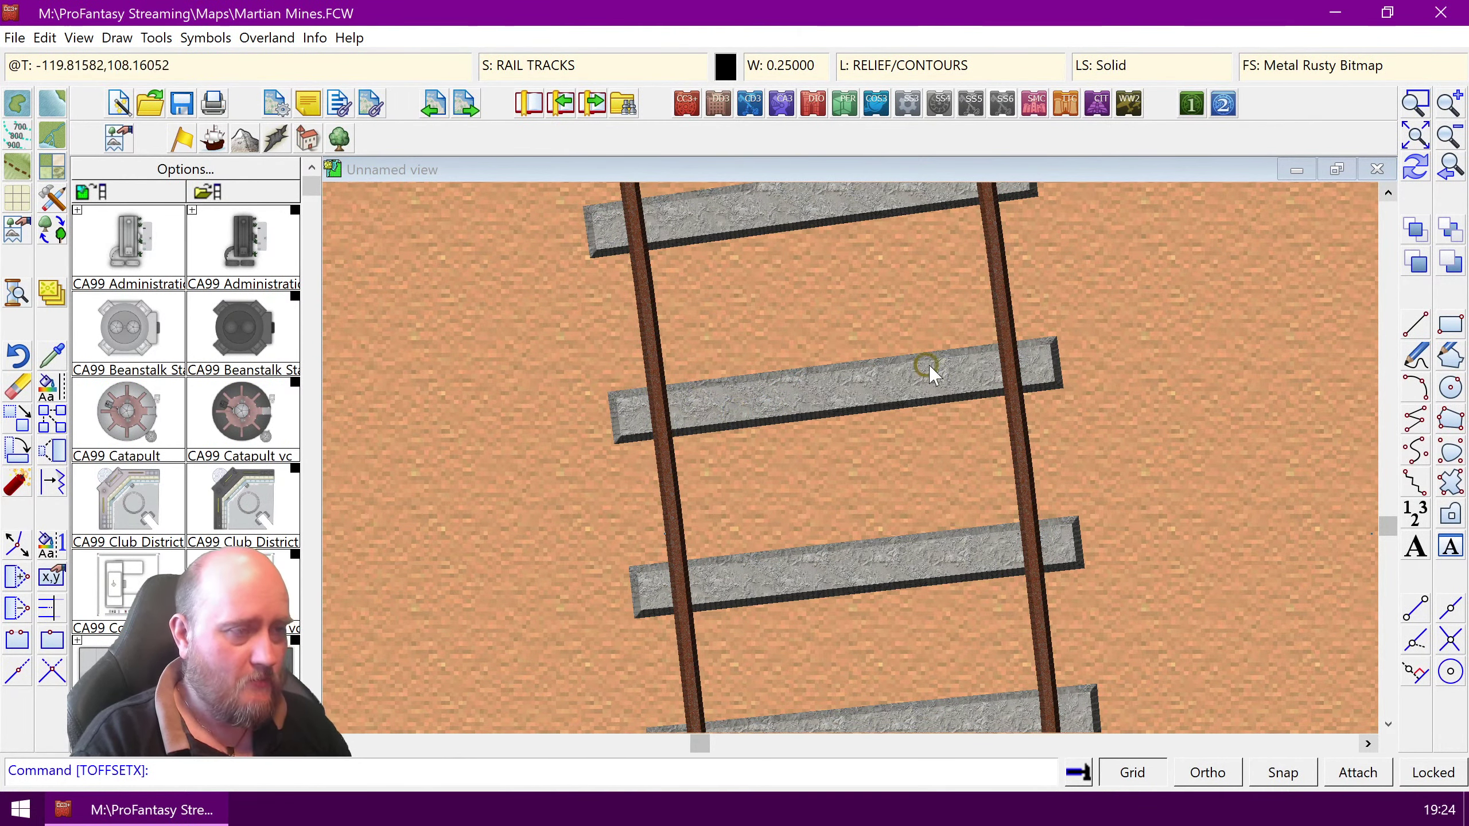
{"action": "scroll", "coordinate": [1083, 428], "scroll_direction": "down", "scroll_amount": 1}
{"action": "scroll", "coordinate": [1082, 428], "scroll_direction": "down", "scroll_amount": 4}
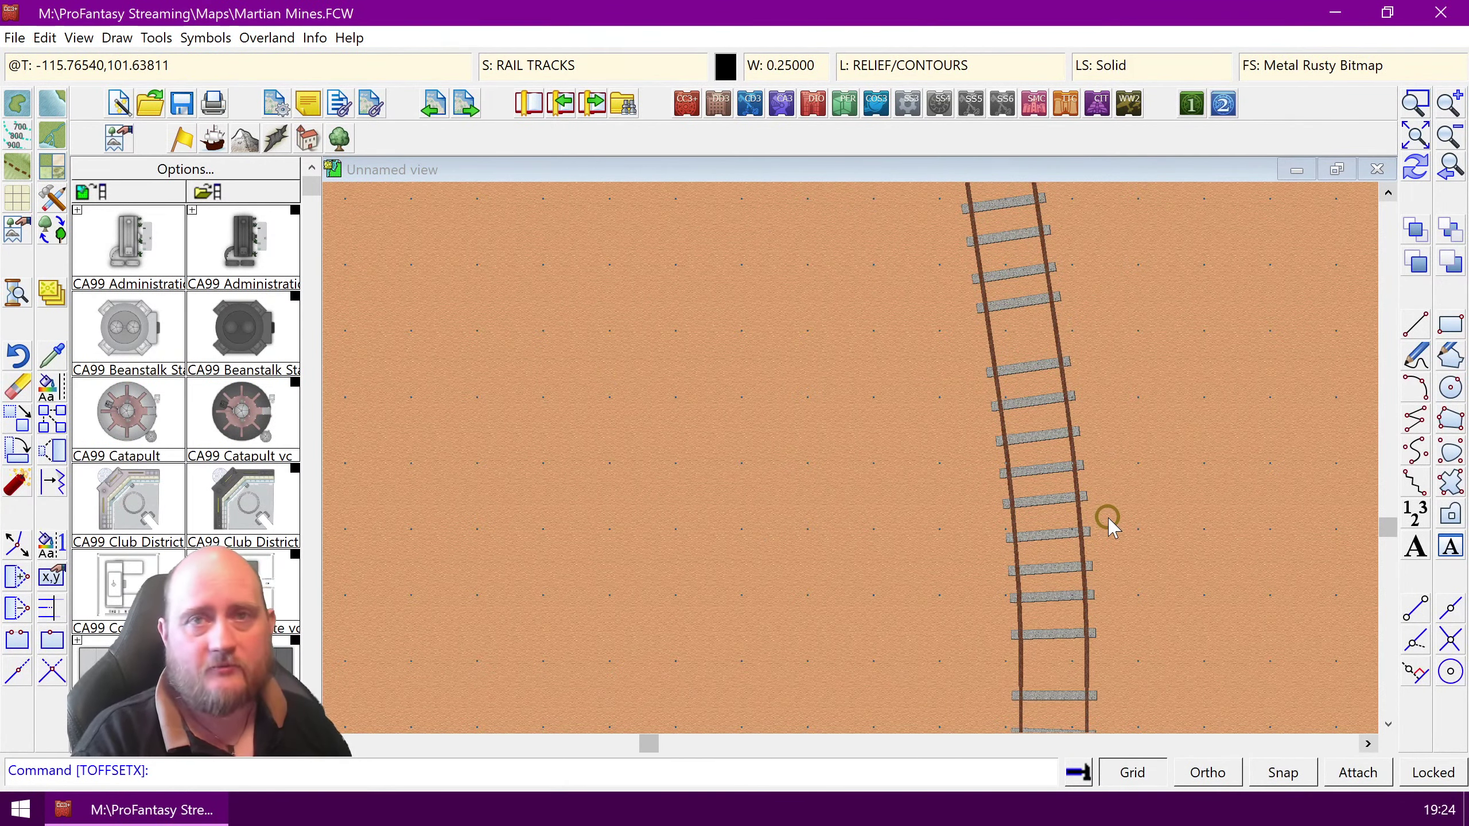
{"action": "scroll", "coordinate": [1119, 477], "scroll_direction": "down", "scroll_amount": 2}
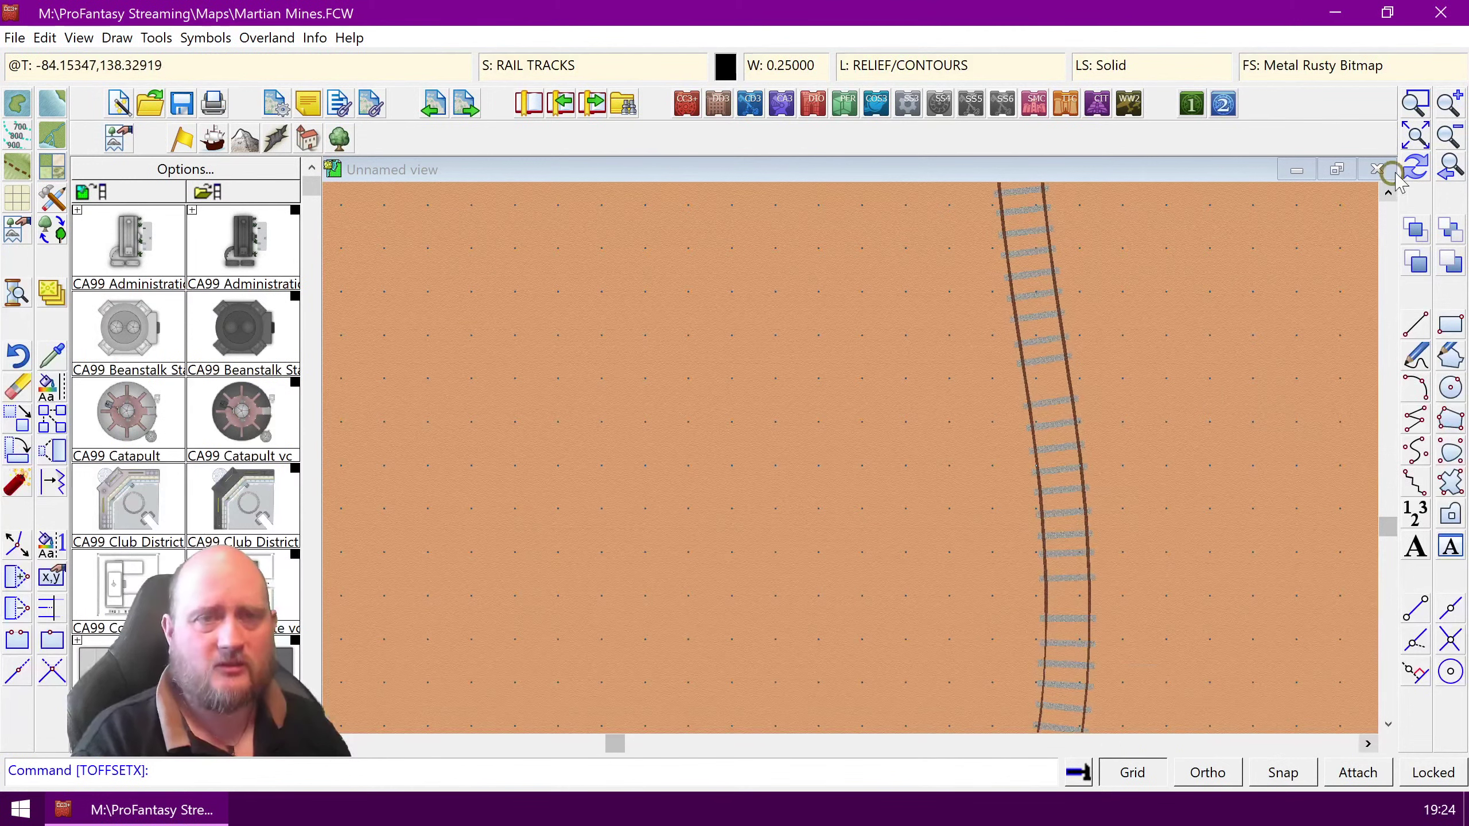
Step: Try to erase the thin green line near the map's lower edge, and undo the erasure
{"action": "left_click", "coordinate": [1416, 138]}
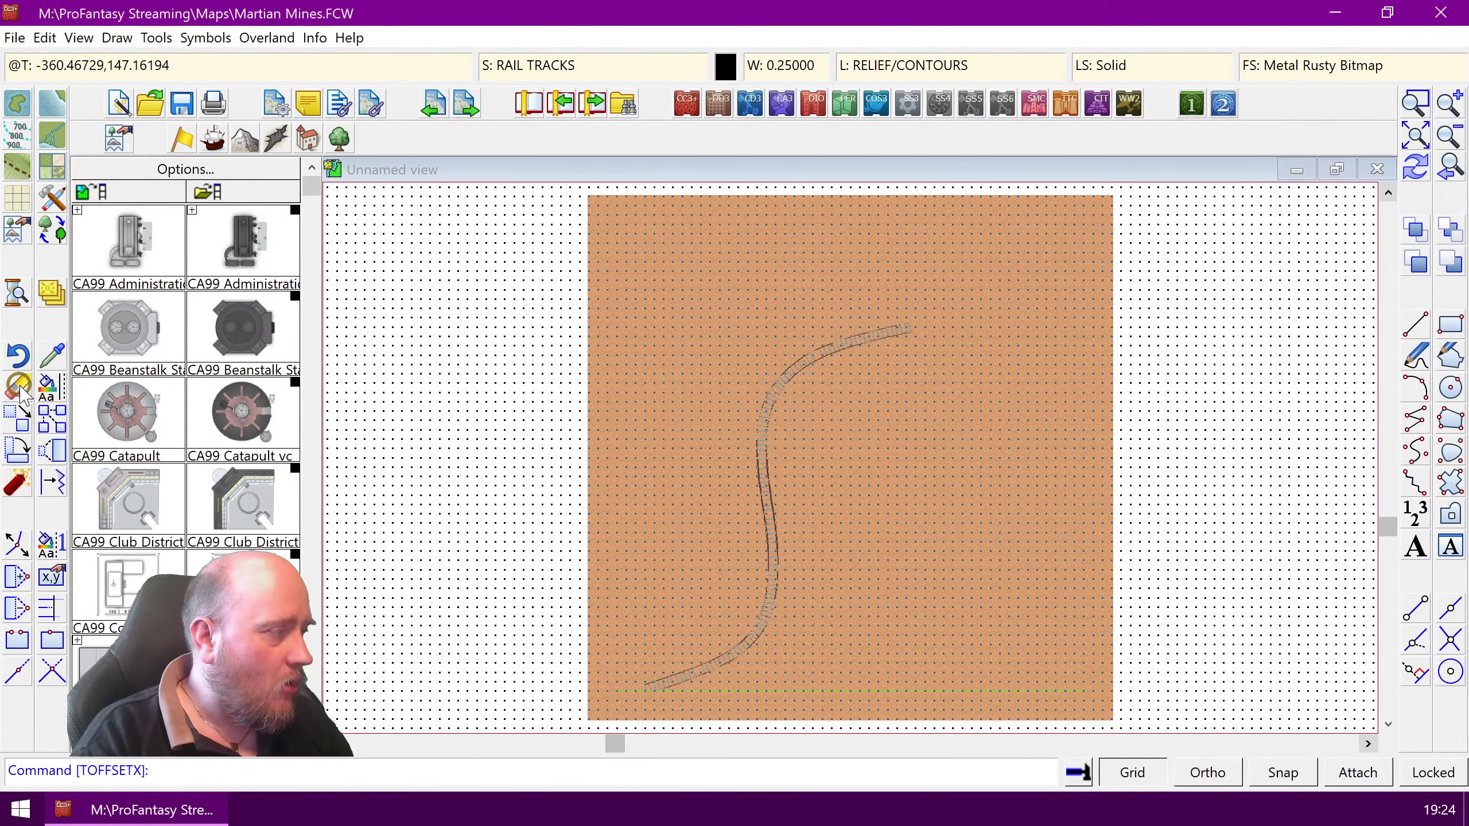
{"action": "right_click", "coordinate": [756, 690]}
{"action": "left_click", "coordinate": [848, 692]}
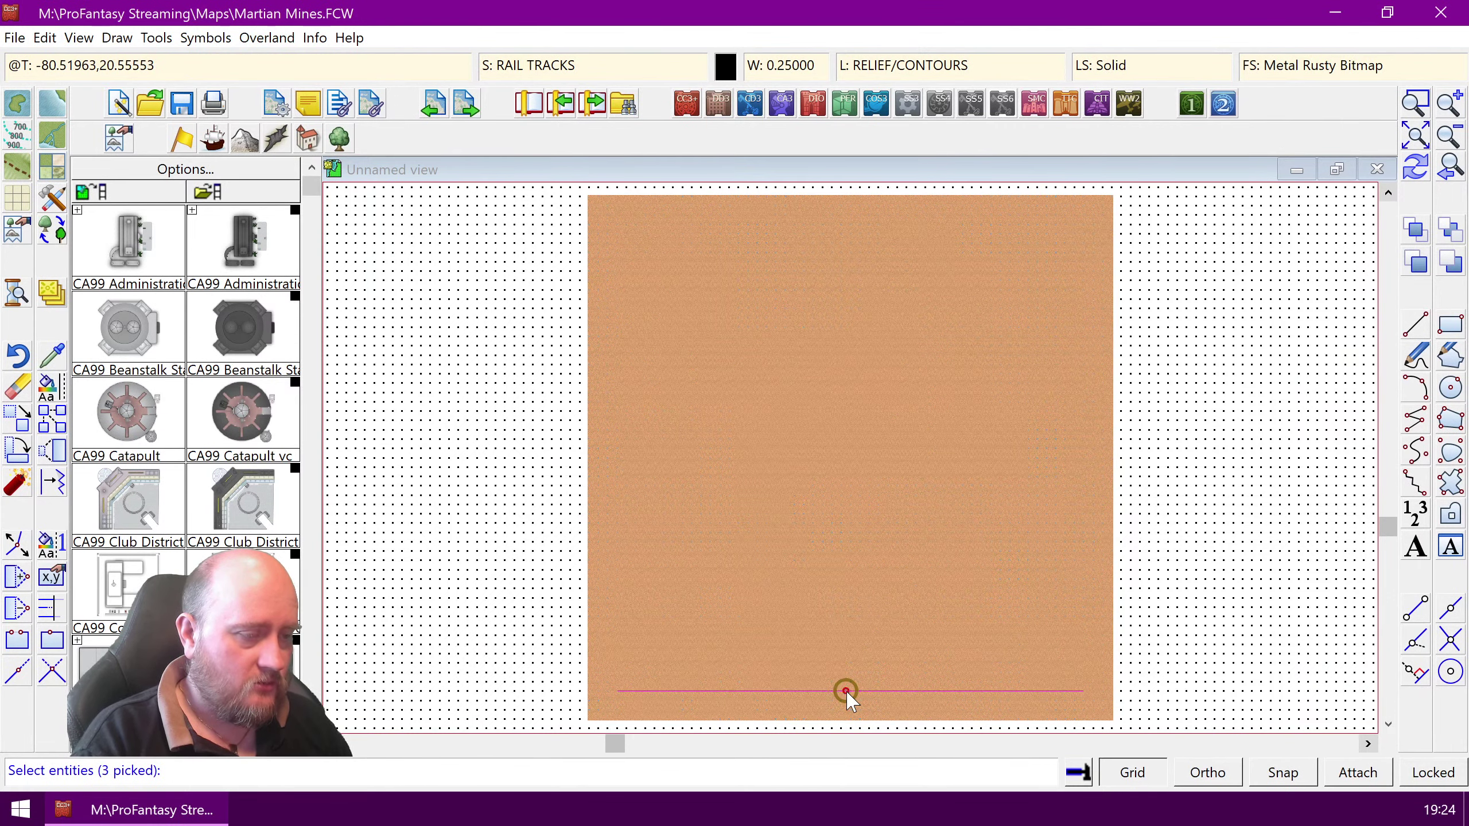
{"action": "key", "text": "d"}
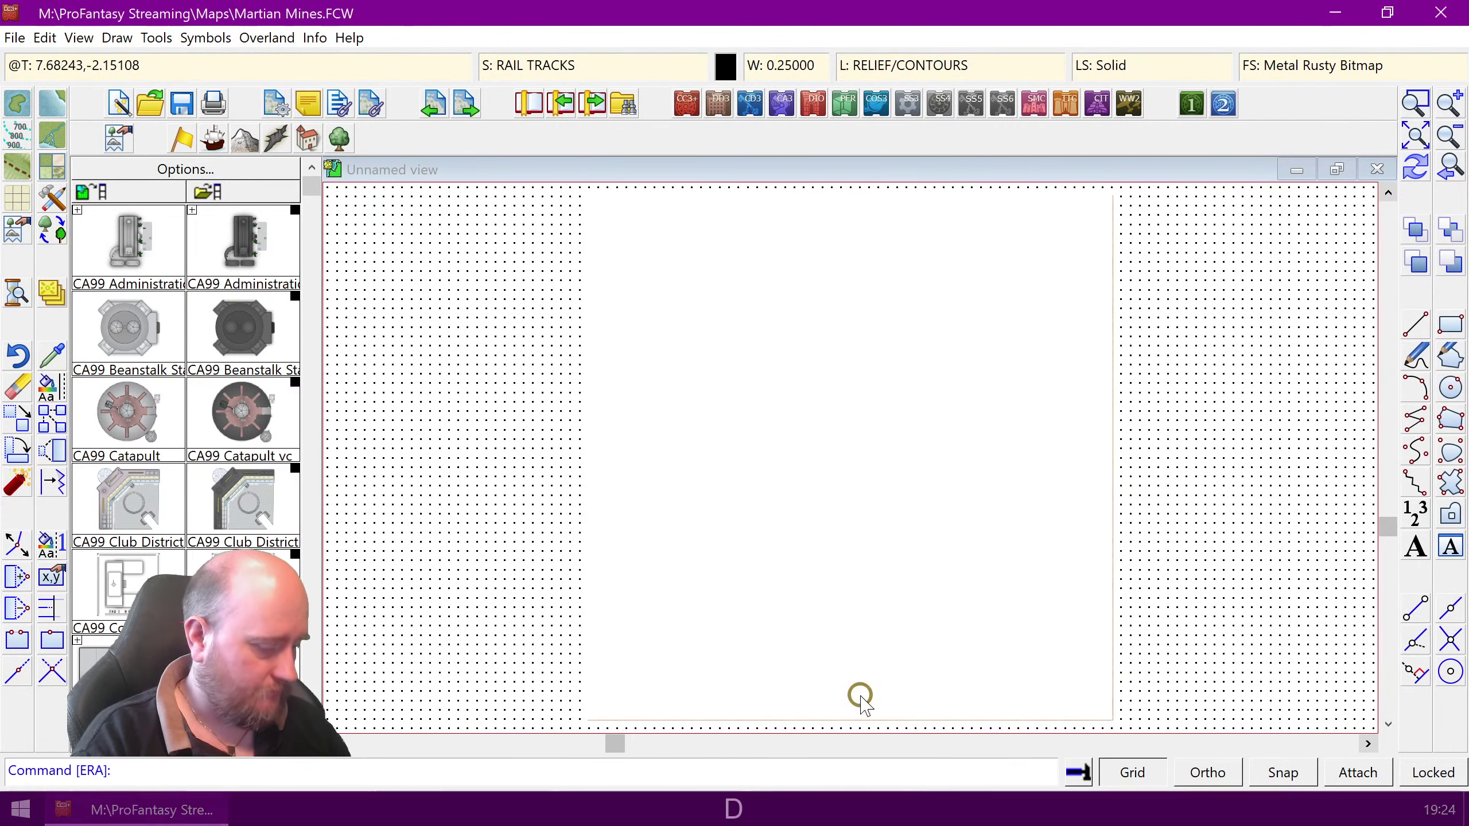
{"action": "key", "text": "ctrl+r"}
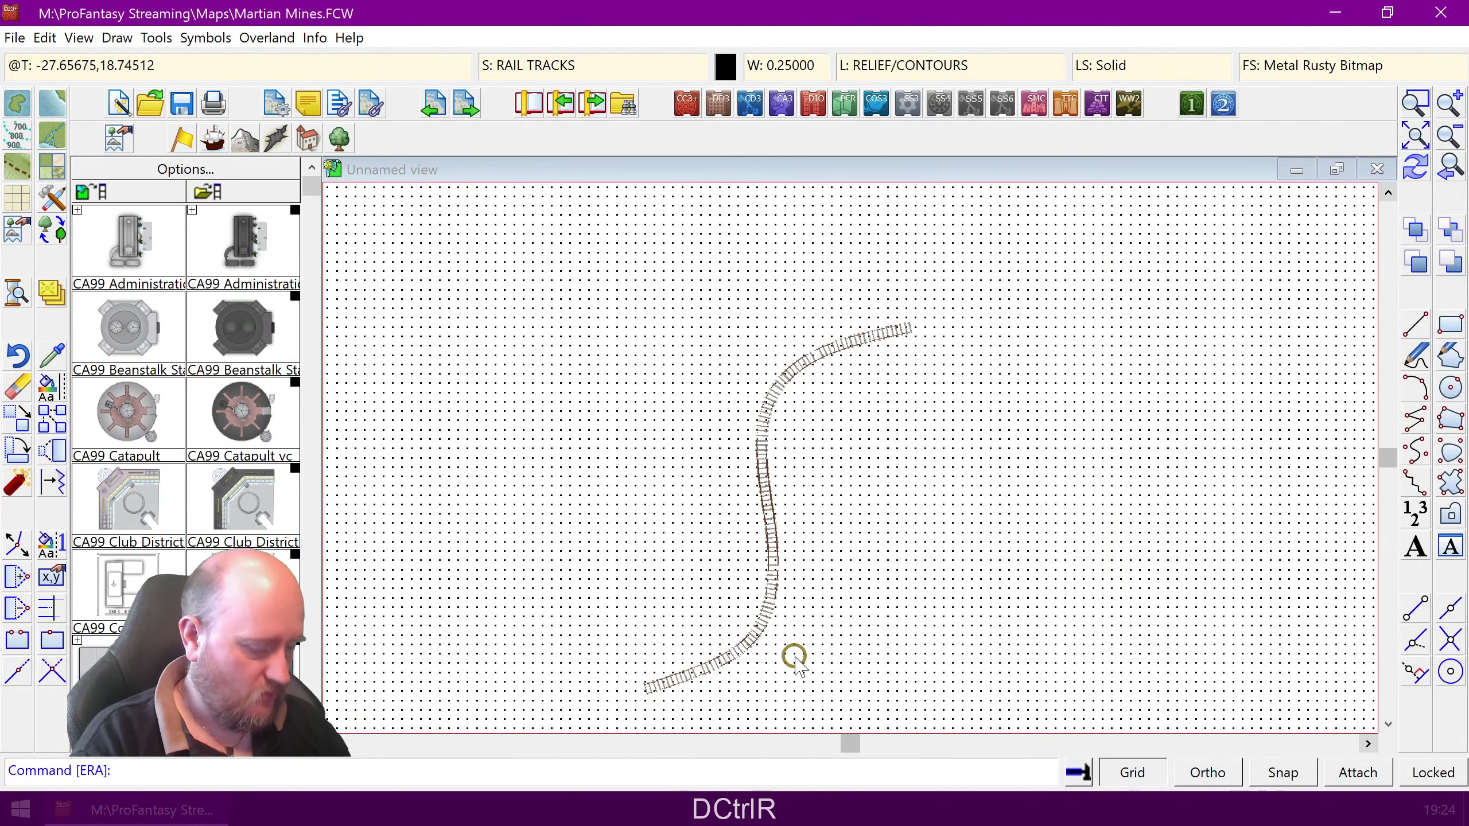
{"action": "key", "text": "ctrl+z"}
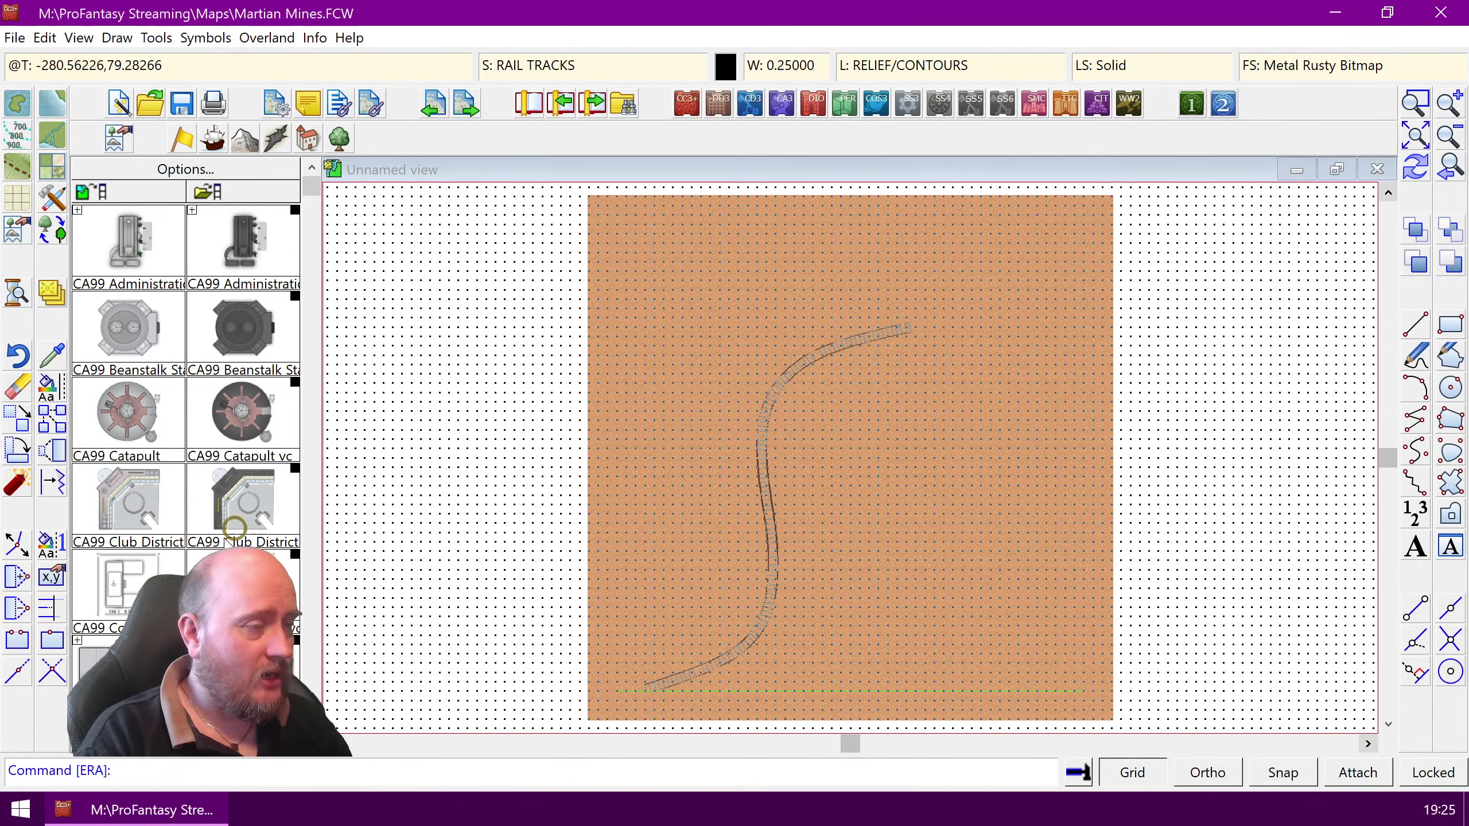
Step: Create a custom drawing tool named Mine Walls based on the Terrain, Asteroid 1 tool
{"action": "left_click", "coordinate": [51, 200]}
{"action": "mouse_move", "coordinate": [1034, 278]}
{"action": "left_mouse_down"}
{"action": "mouse_move", "coordinate": [1025, 611]}
{"action": "mouse_move", "coordinate": [1019, 501]}
{"action": "mouse_move", "coordinate": [1024, 527]}
{"action": "left_mouse_up"}
{"action": "left_click", "coordinate": [552, 696]}
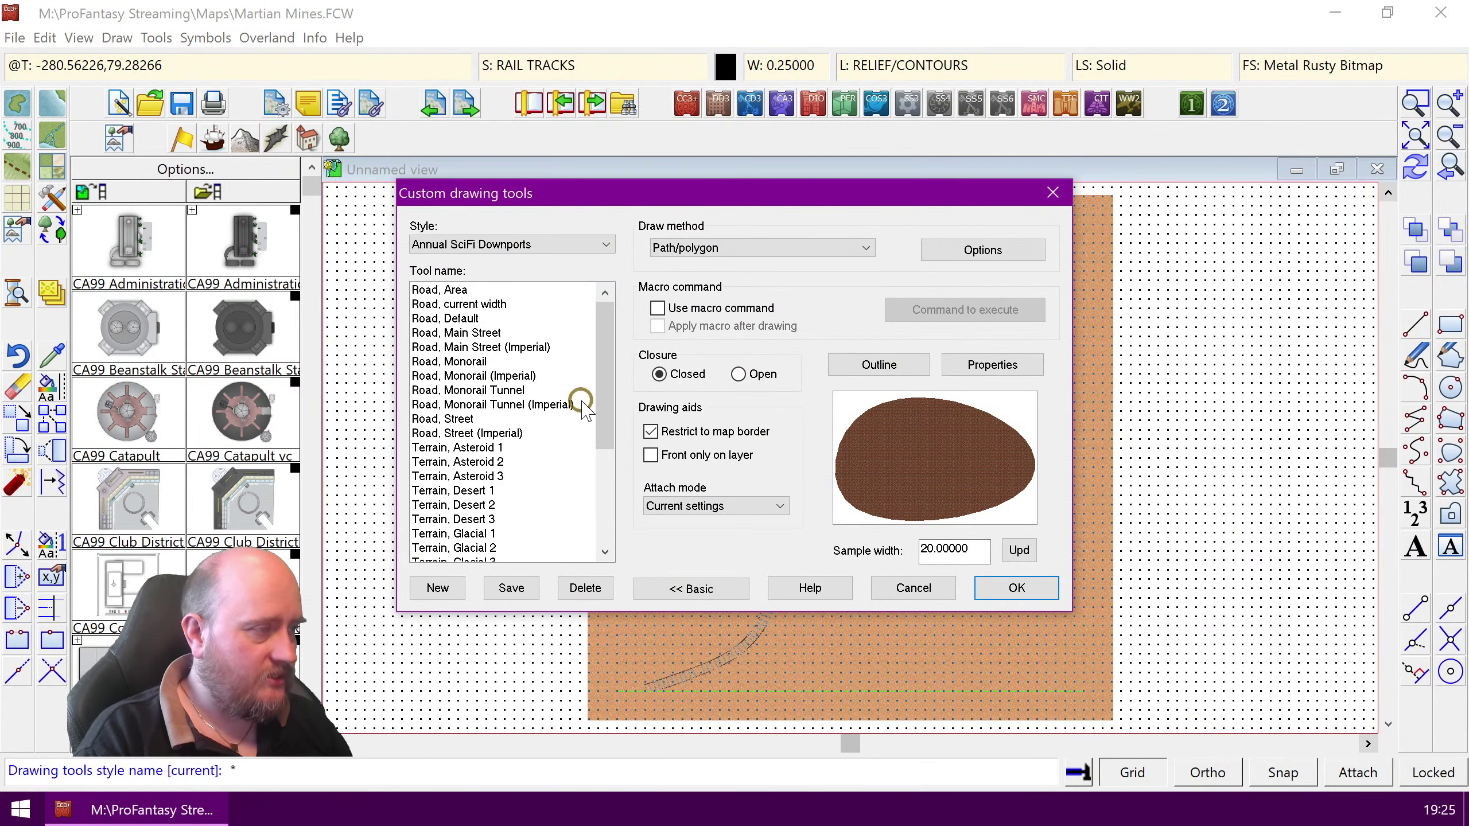
{"action": "scroll", "coordinate": [599, 409], "scroll_direction": "down", "scroll_amount": 2}
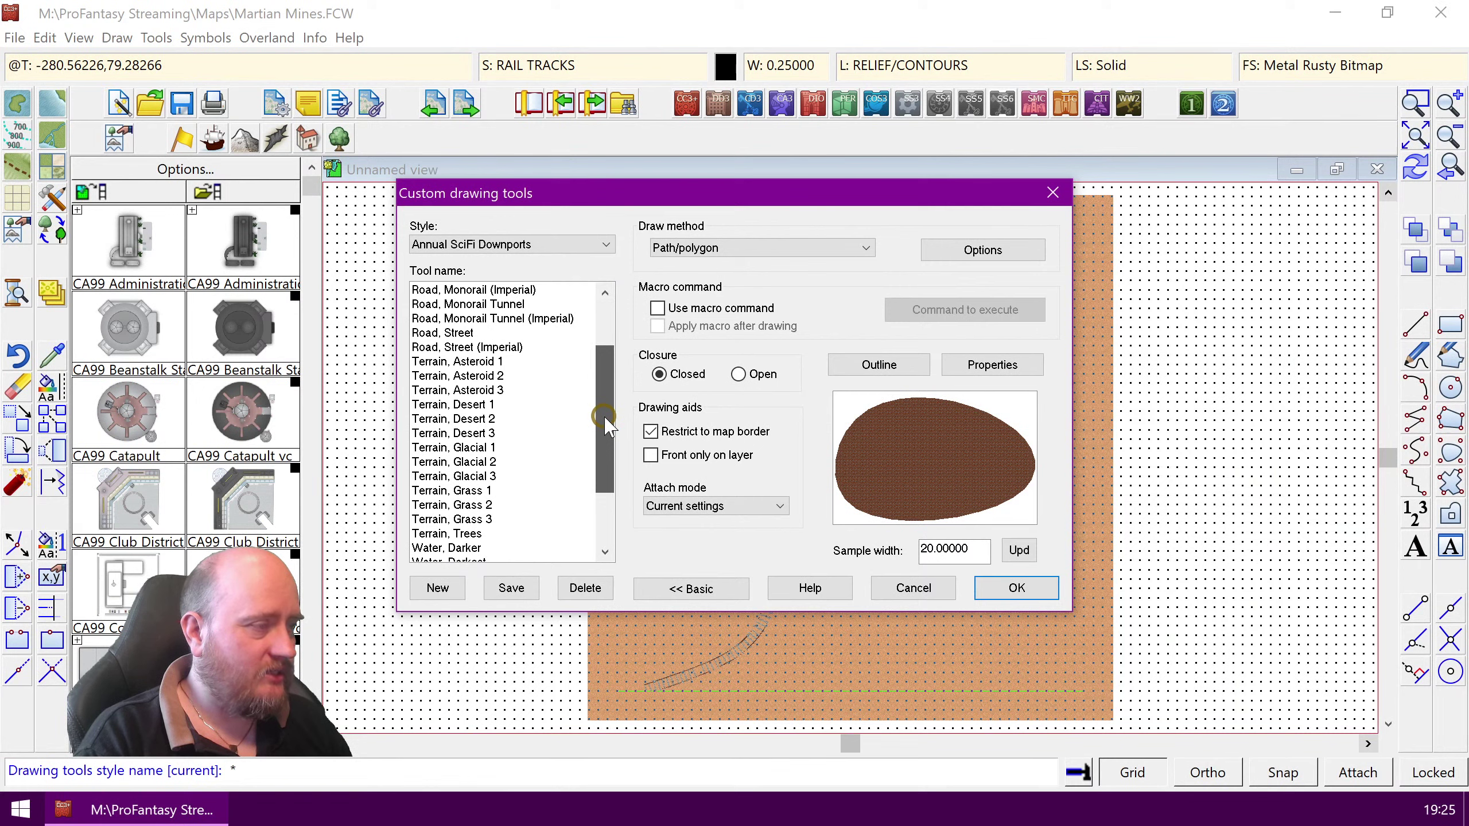
{"action": "left_click_drag", "start_coordinate": [604, 425], "coordinate": [606, 437]}
{"action": "left_click", "coordinate": [485, 349]}
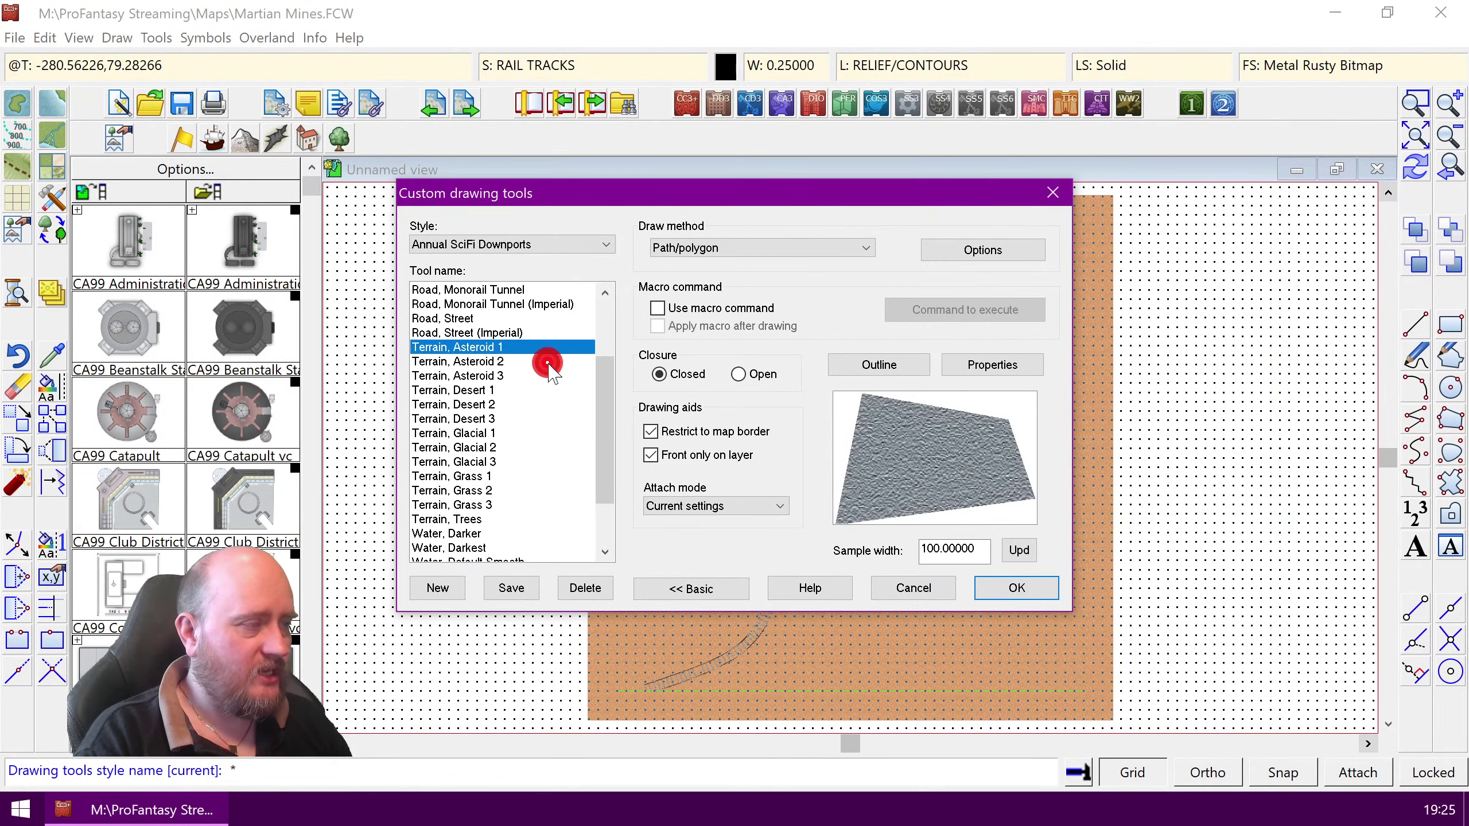
{"action": "left_click", "coordinate": [431, 586]}
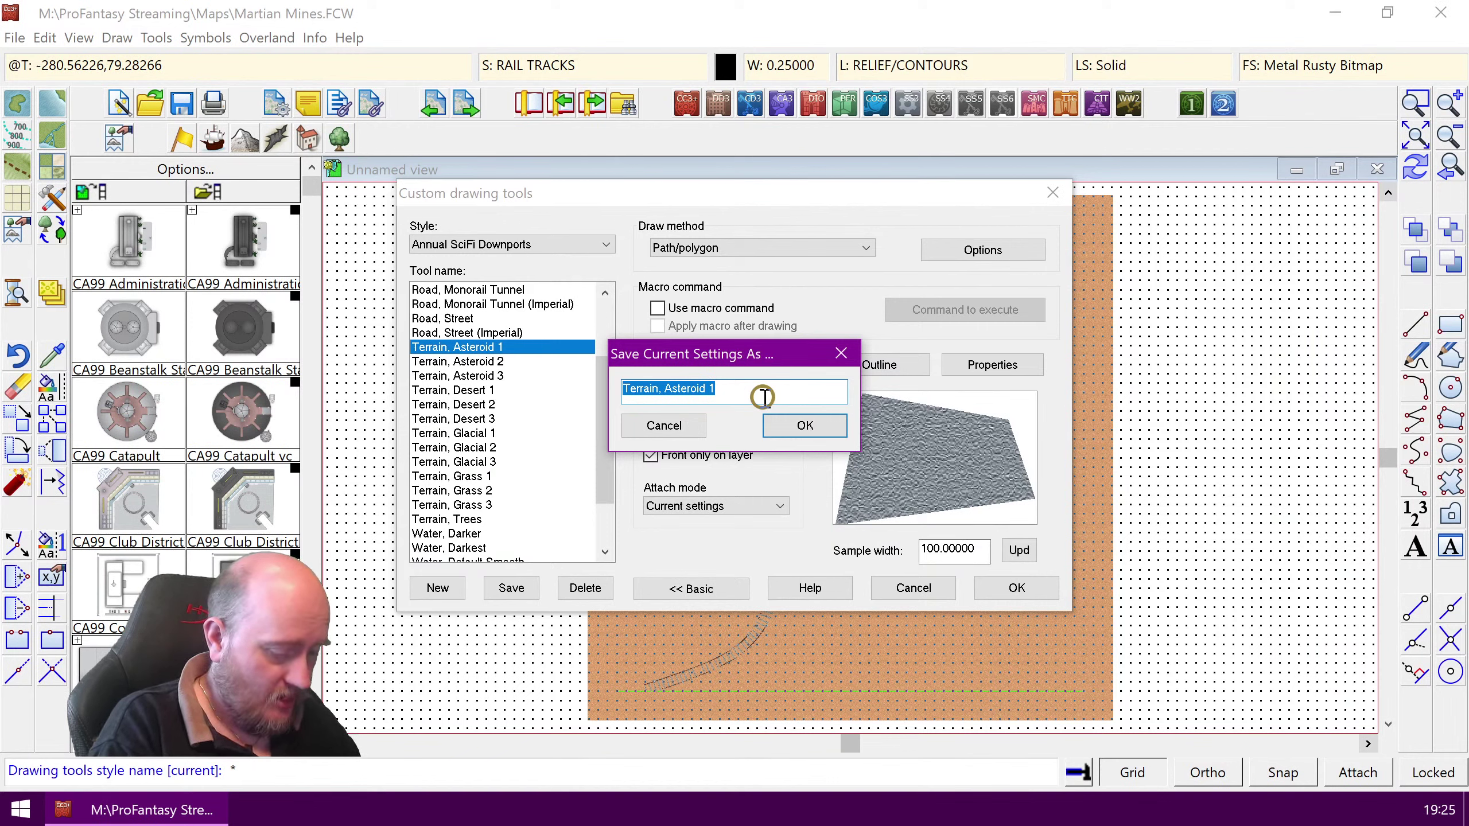
{"action": "key", "text": "shift"}
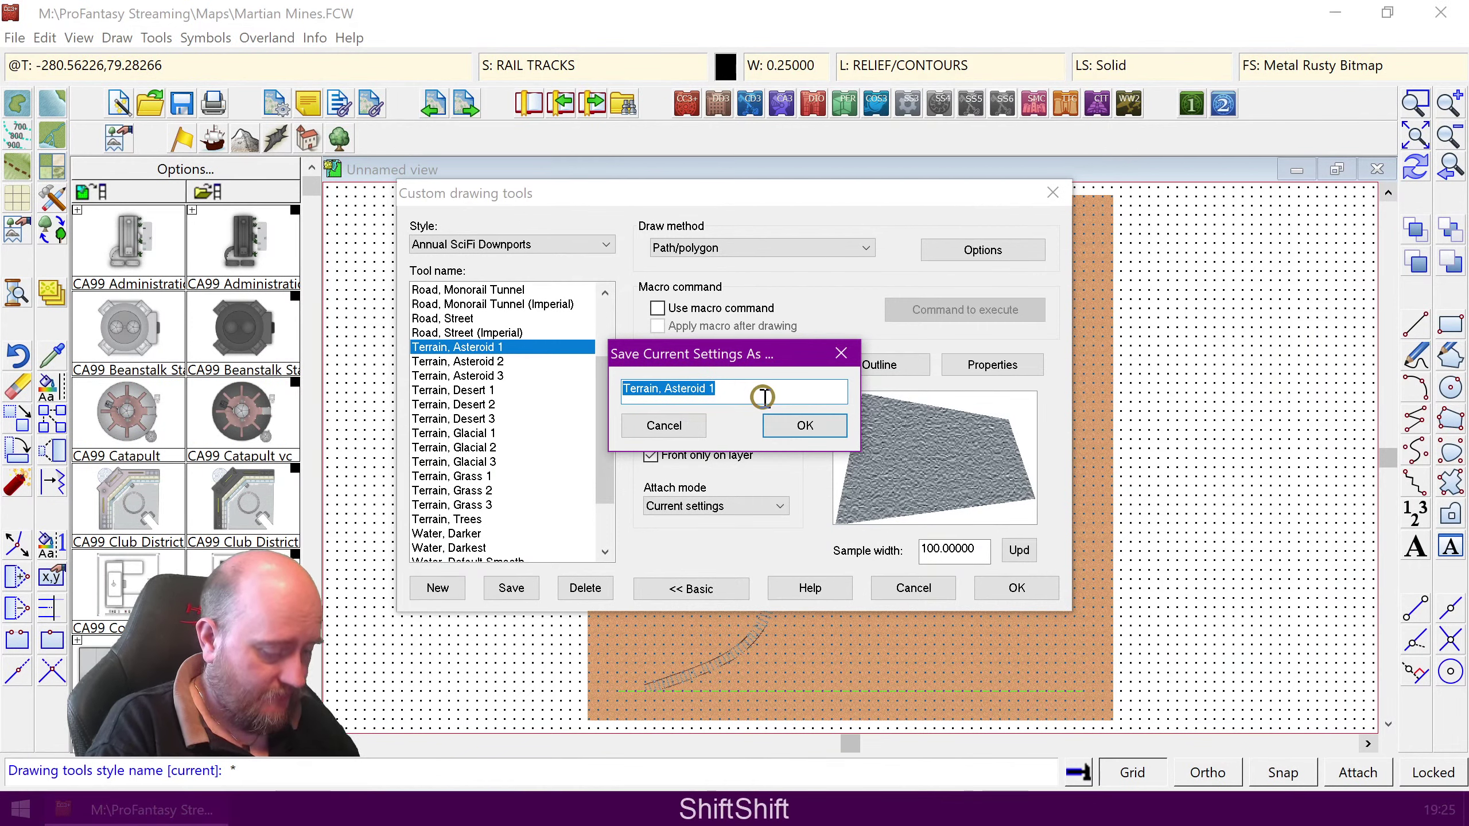
{"action": "type", "text": "Mi n"}
{"action": "key", "text": "BackSpace"}
{"action": "key", "text": "BackSpace"}
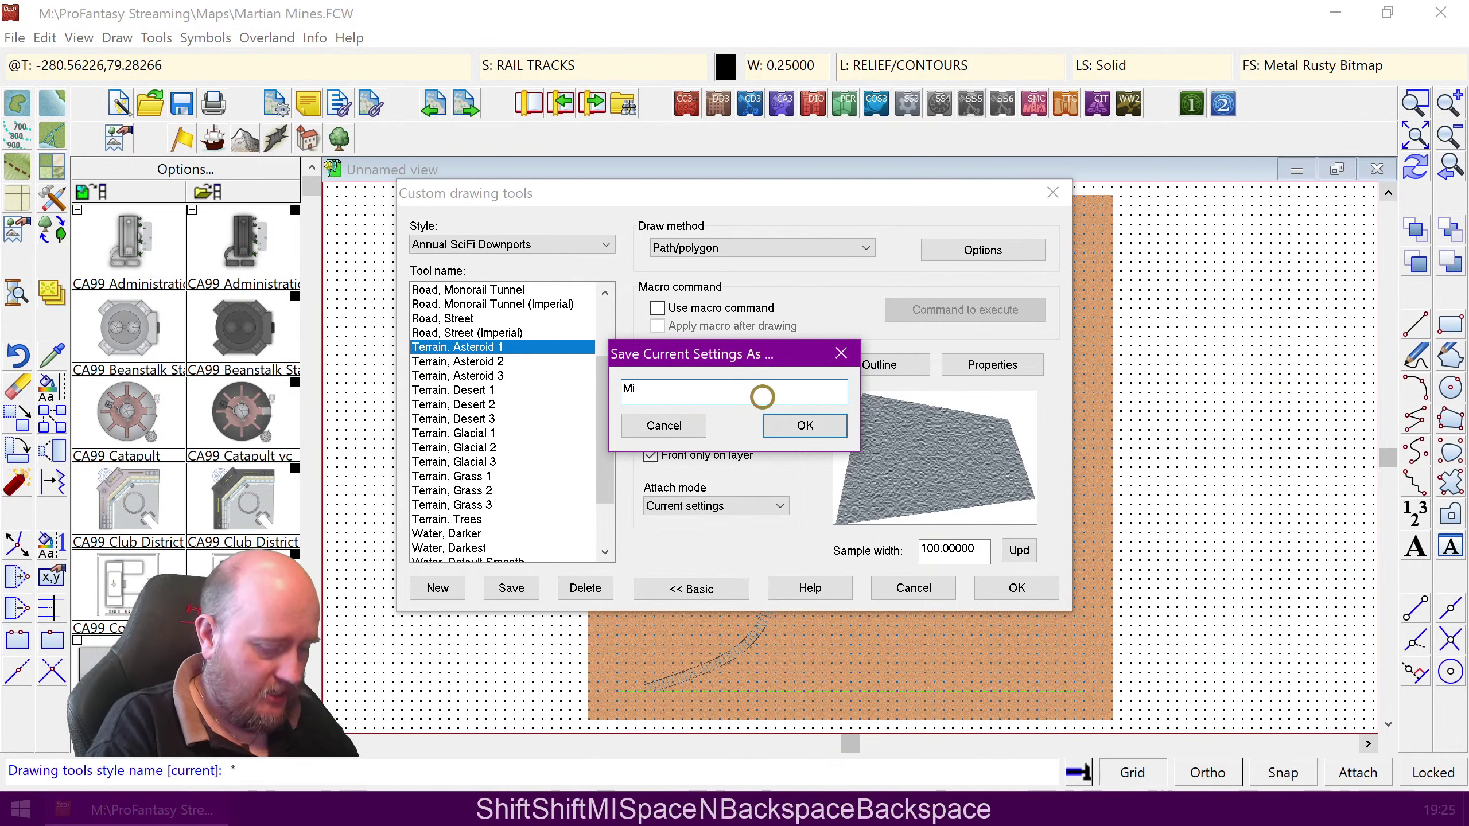
{"action": "type", "text": "ne Walls"}
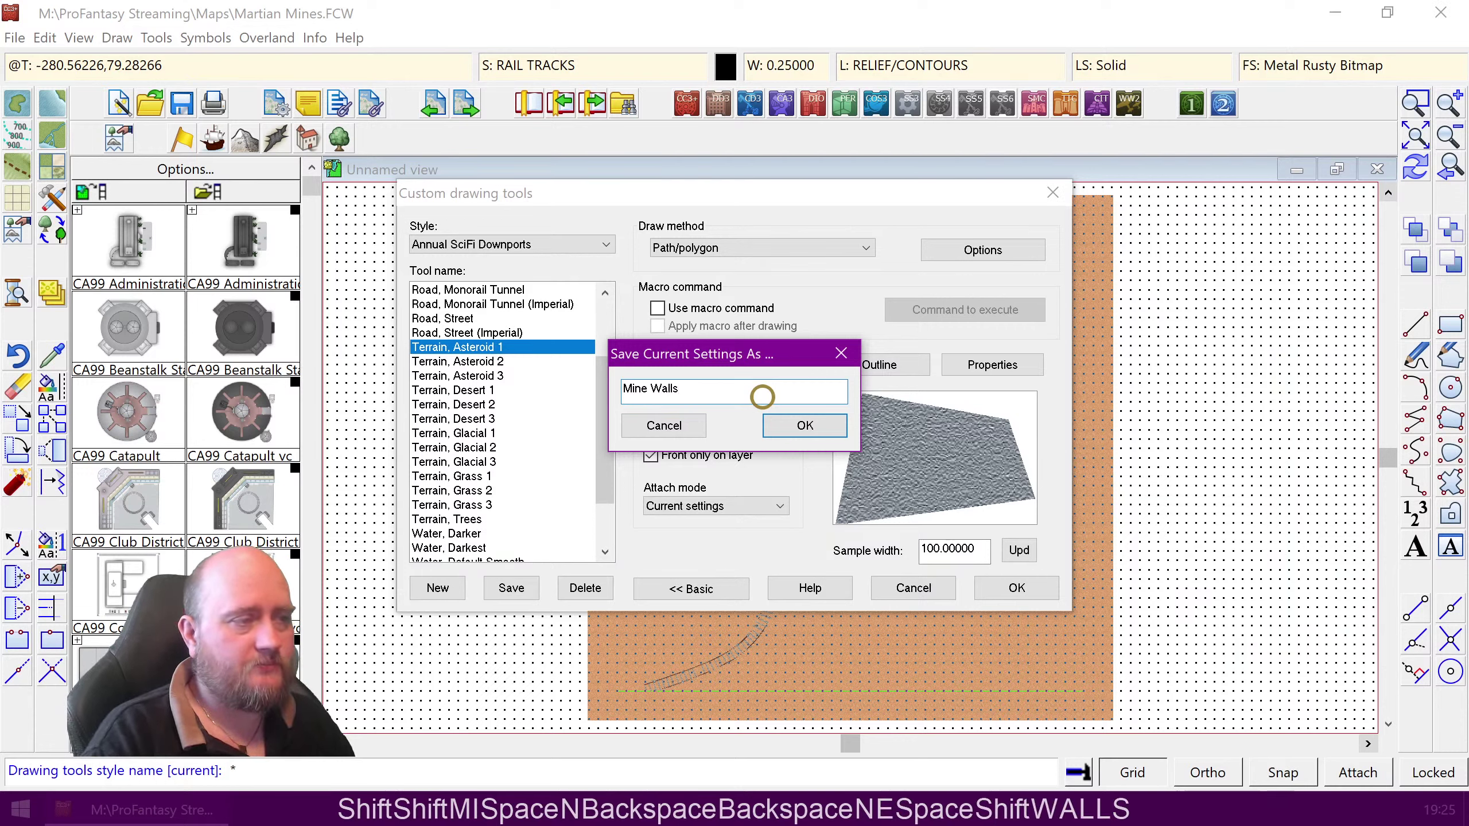
{"action": "left_click", "coordinate": [787, 424]}
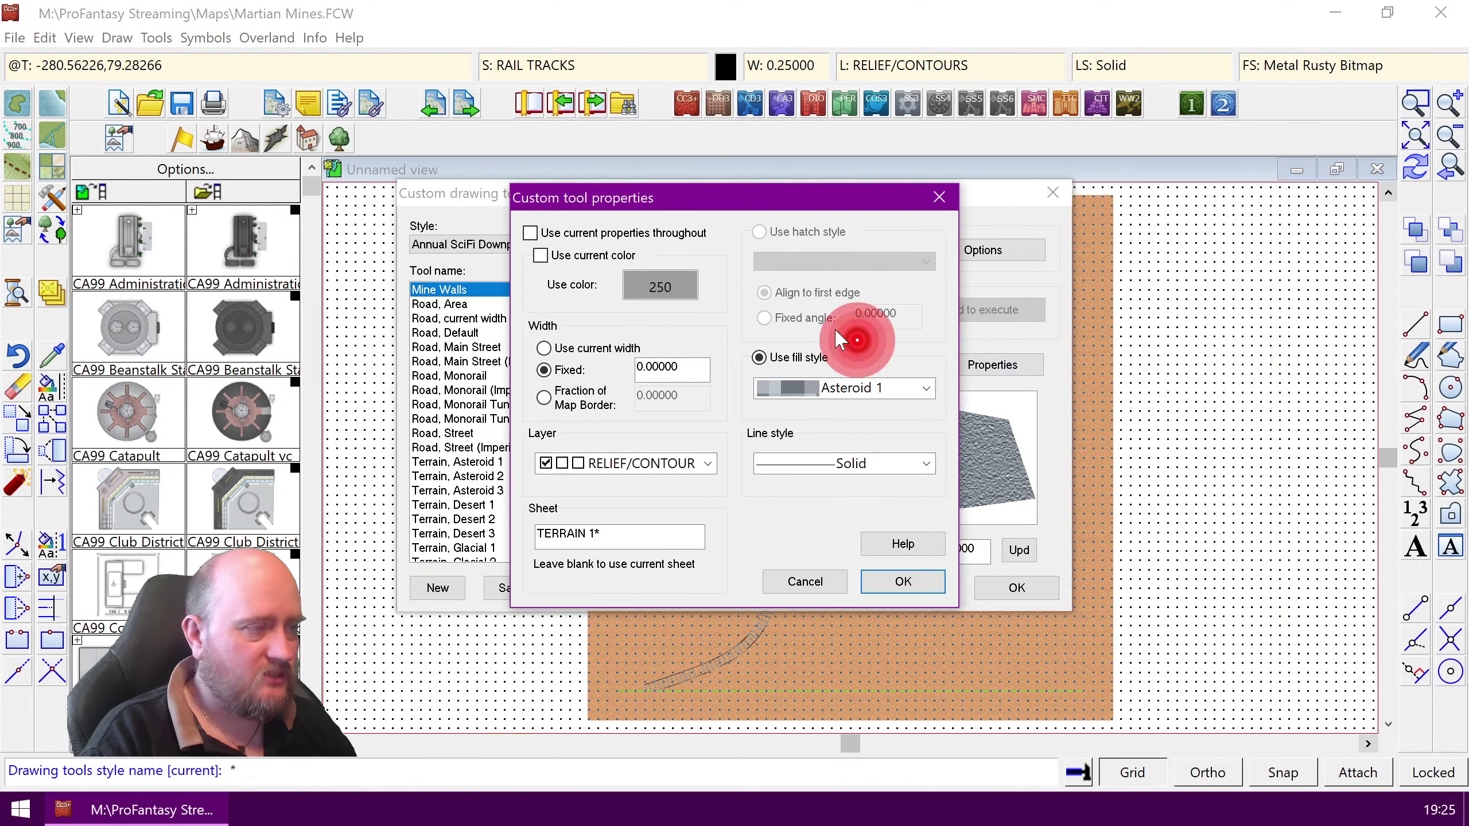
Step: Set the Mine Walls tool's target sheet to WALL MINE* in its custom tool properties
{"action": "left_click", "coordinate": [991, 366]}
{"action": "left_click", "coordinate": [628, 535]}
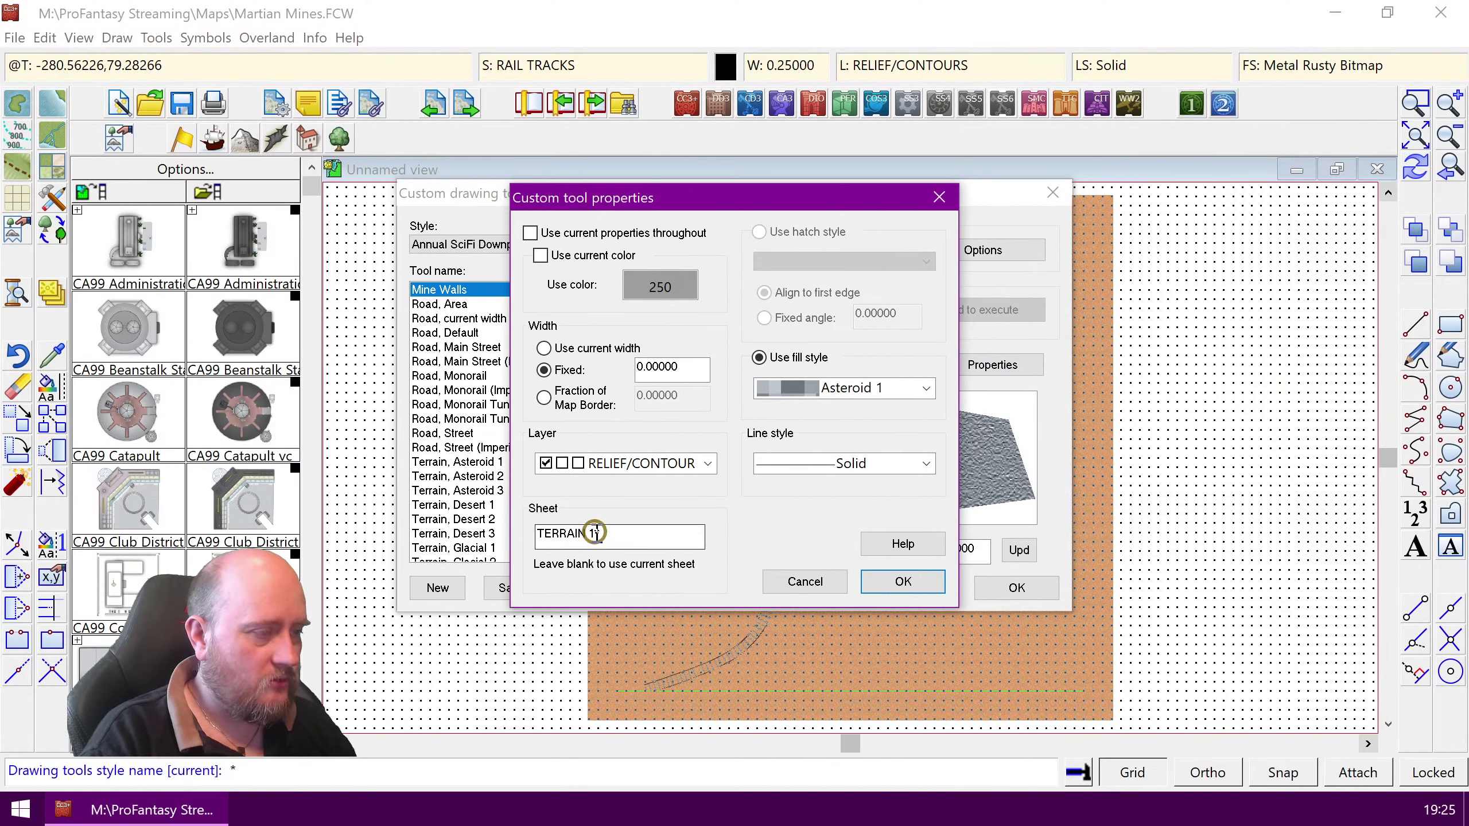
{"action": "left_click_drag", "start_coordinate": [596, 532], "coordinate": [532, 537]}
{"action": "type", "text": "WALLS*"}
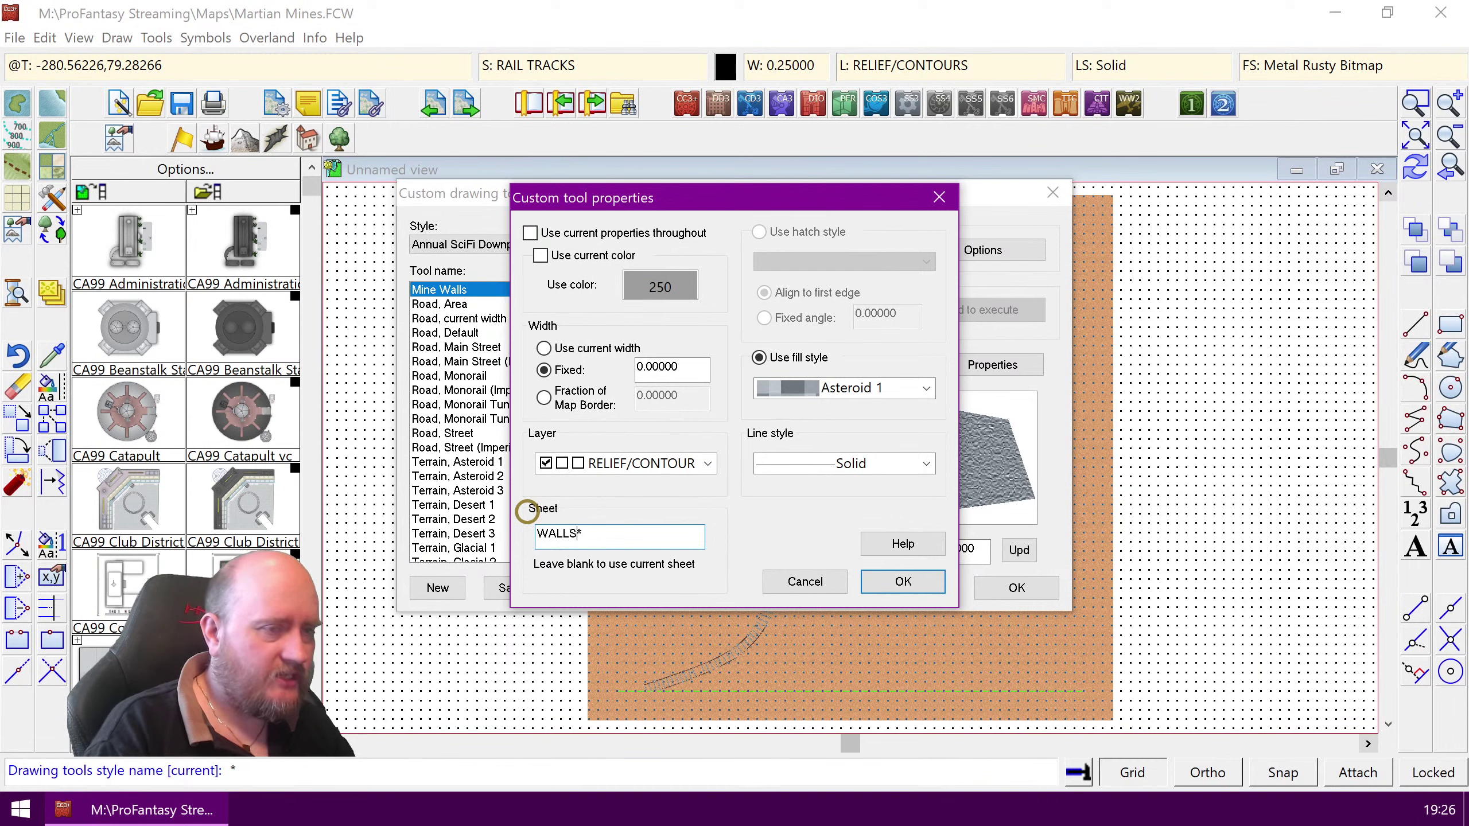
{"action": "key", "text": "BackSpace"}
{"action": "key", "text": "Left"}
{"action": "key", "text": "Left"}
{"action": "key", "text": "Left"}
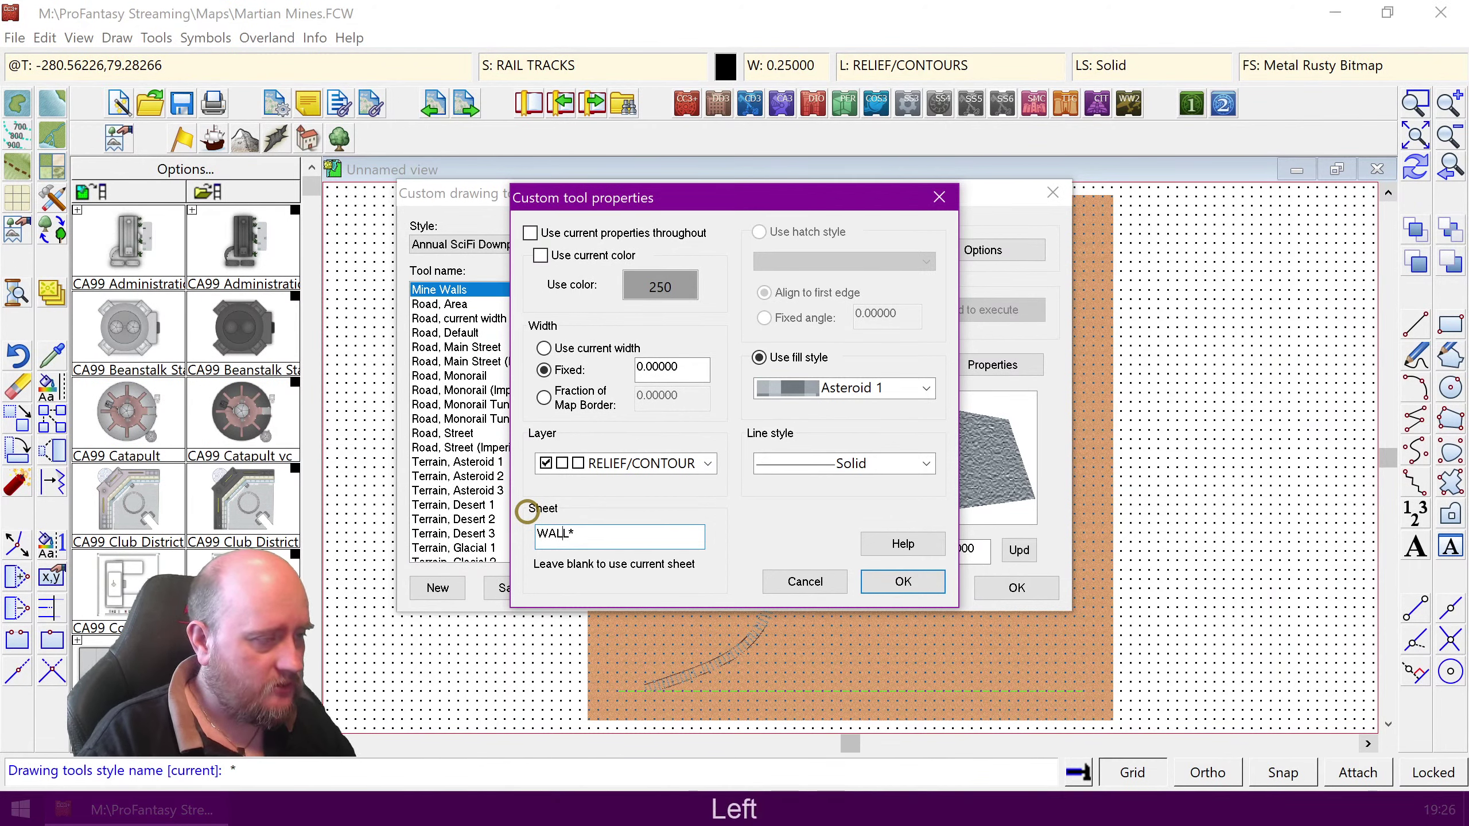
{"action": "key", "text": "Right"}
{"action": "key", "text": "Right"}
{"action": "key", "text": "Right"}
{"action": "type", "text": "Min"}
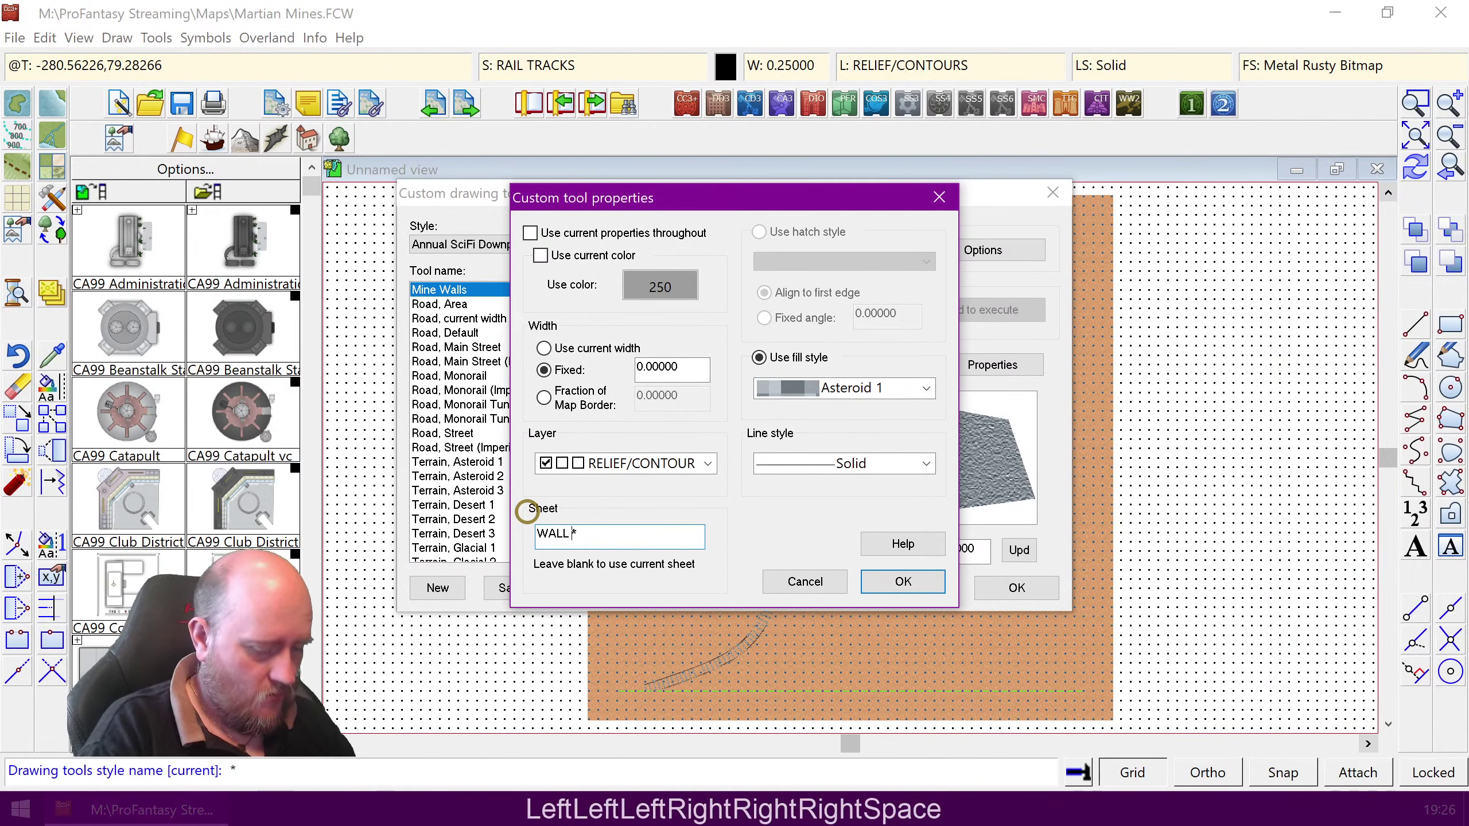
{"action": "key", "text": "BackSpace"}
{"action": "key", "text": "BackSpace"}
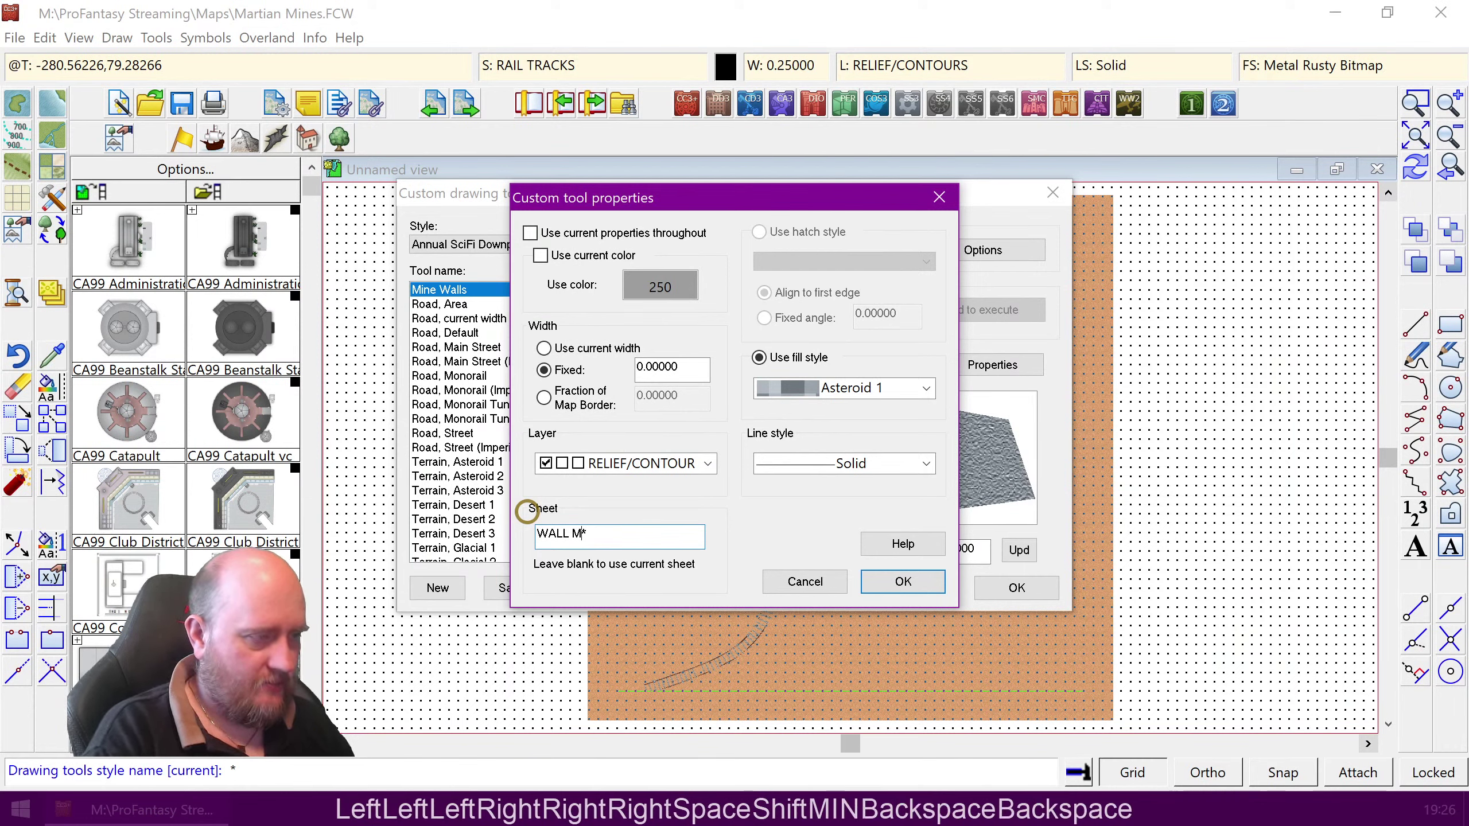
{"action": "type", "text": "INE"}
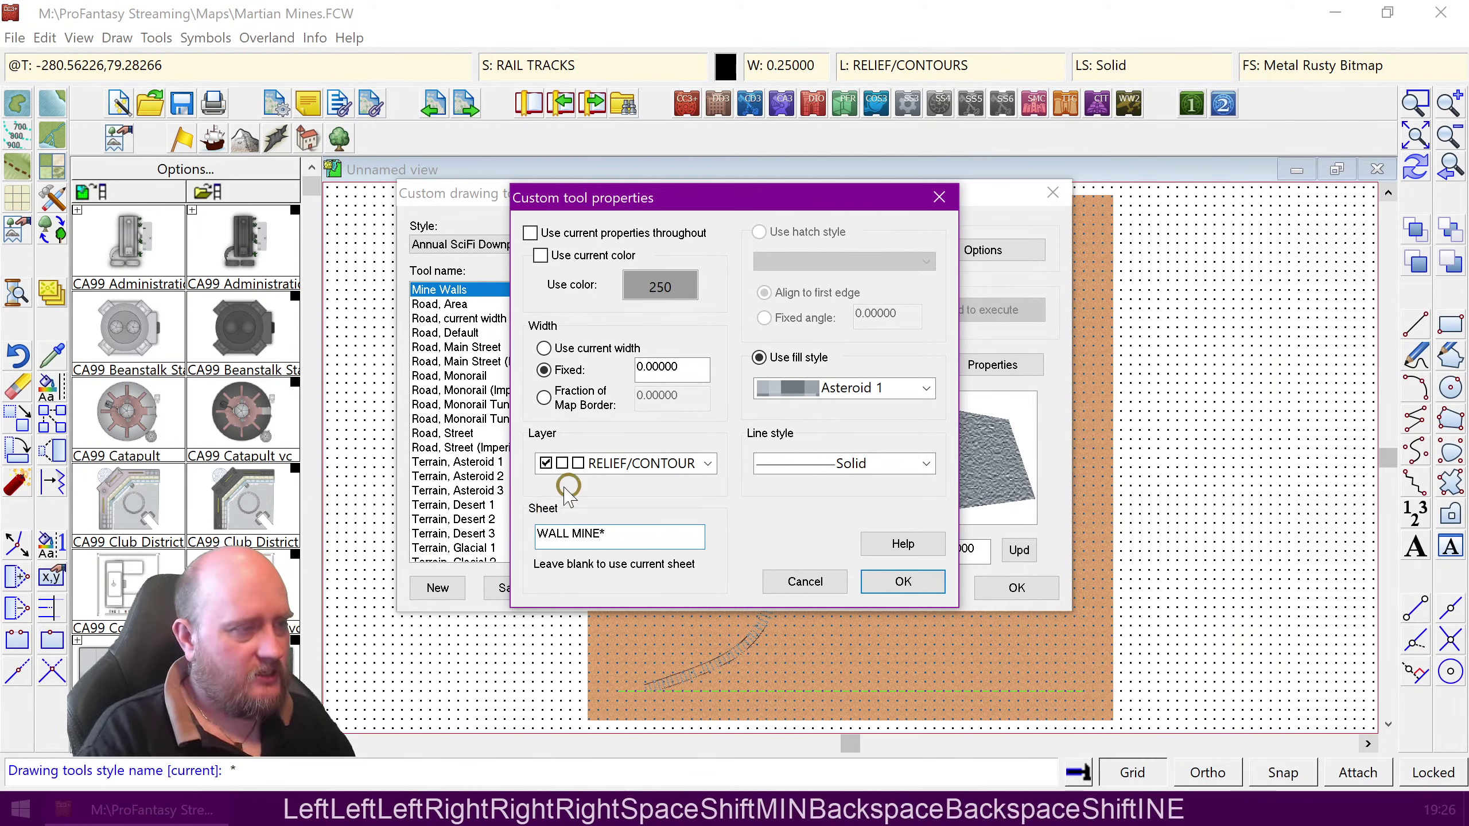
Step: Change the Mine Walls tool's fill style to Desert 3
{"action": "left_click", "coordinate": [929, 389]}
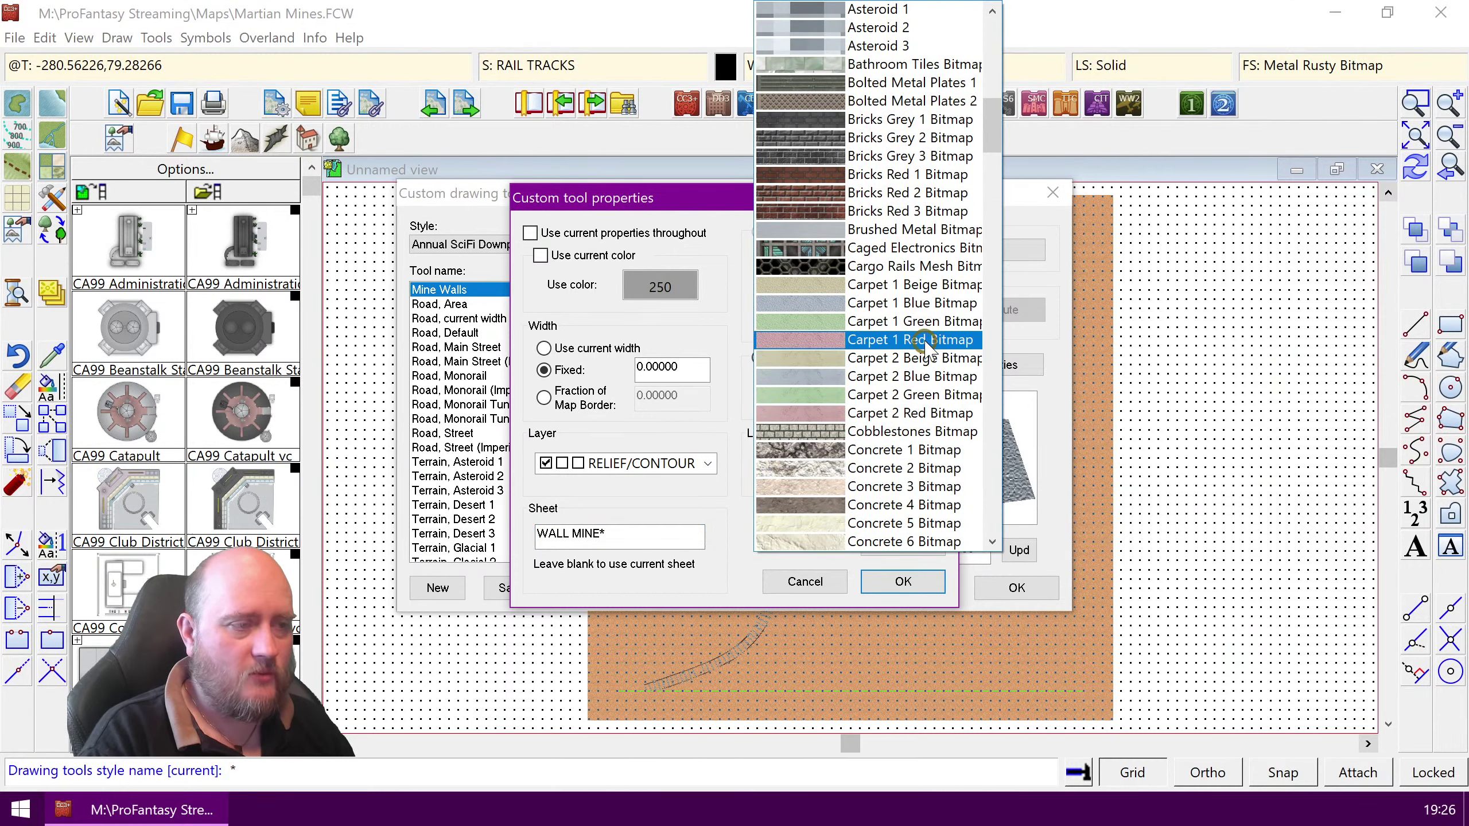
{"action": "scroll", "coordinate": [925, 342], "scroll_direction": "up", "scroll_amount": 12}
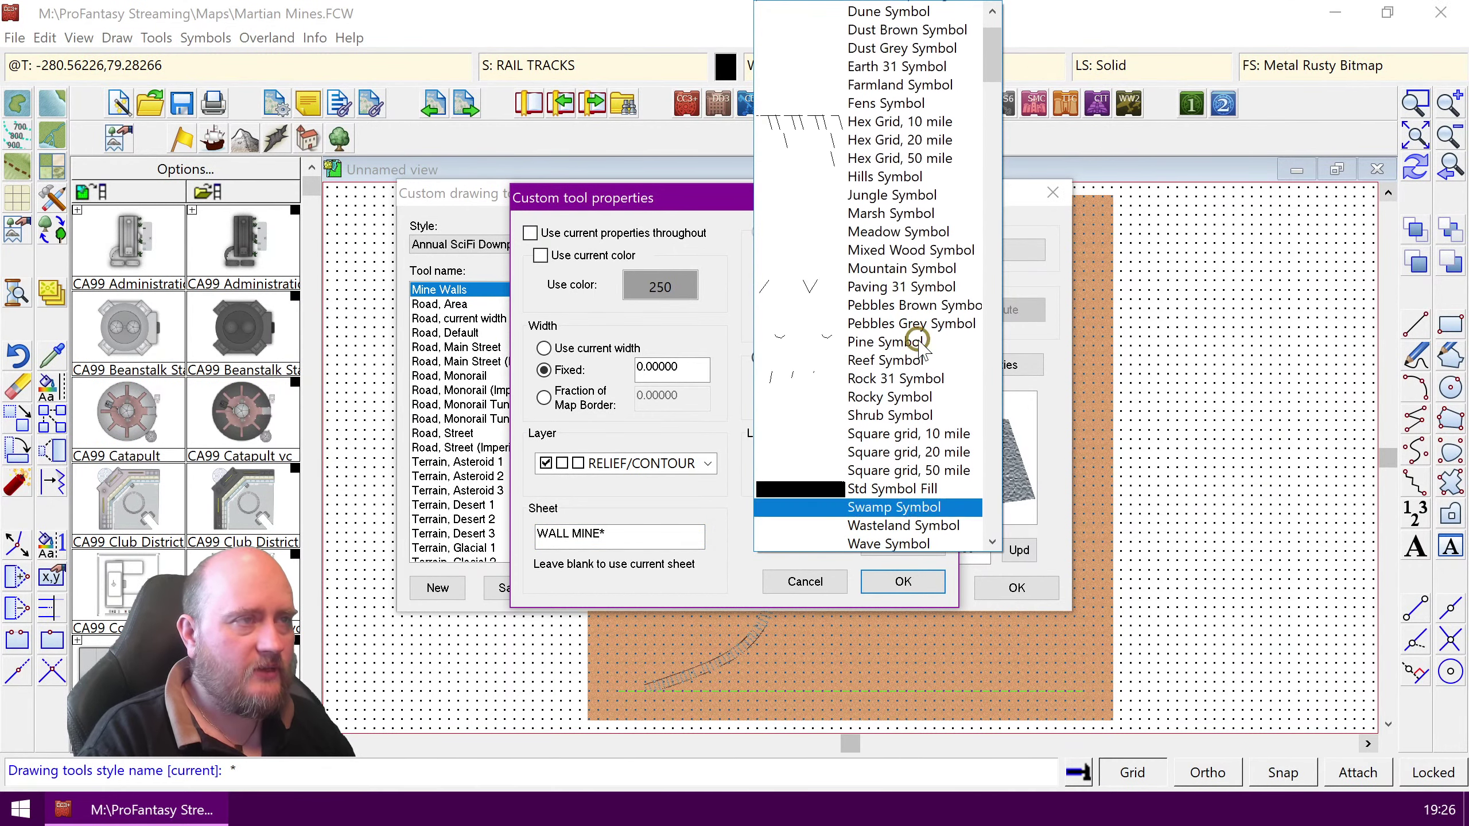
{"action": "scroll", "coordinate": [919, 345], "scroll_direction": "down", "scroll_amount": 12}
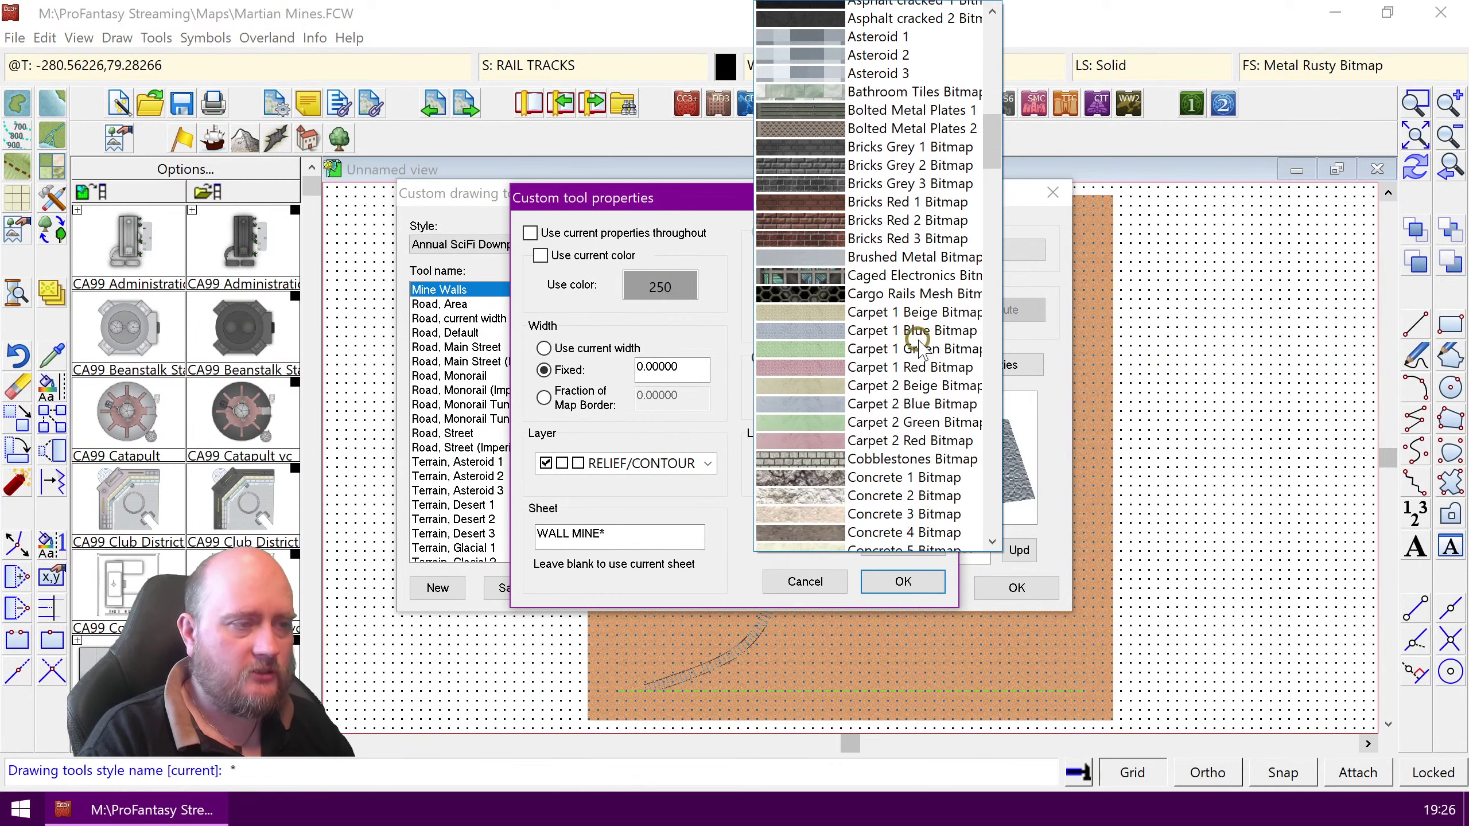
{"action": "scroll", "coordinate": [920, 347], "scroll_direction": "down", "scroll_amount": 10}
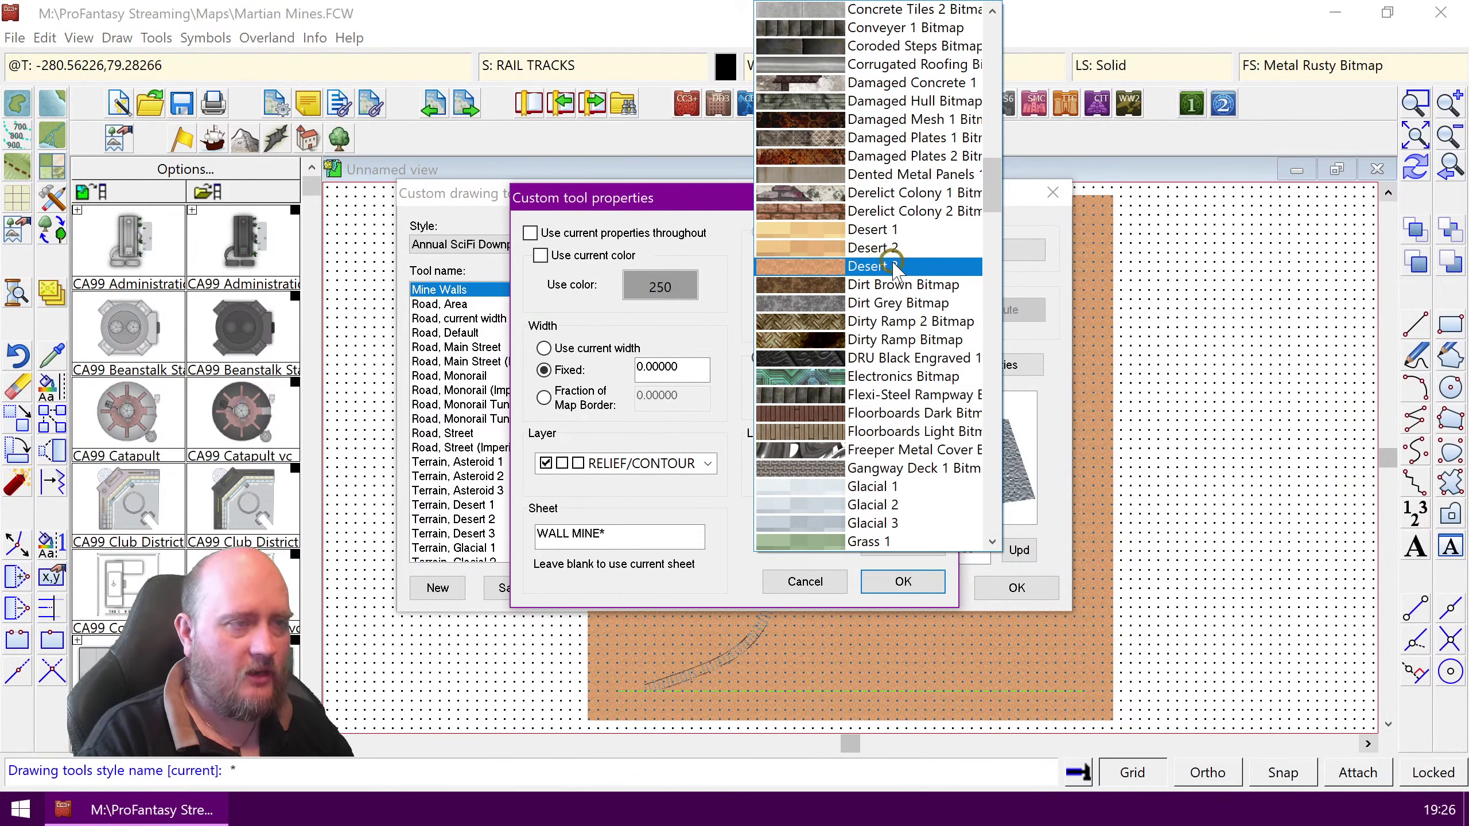
{"action": "left_click", "coordinate": [895, 267]}
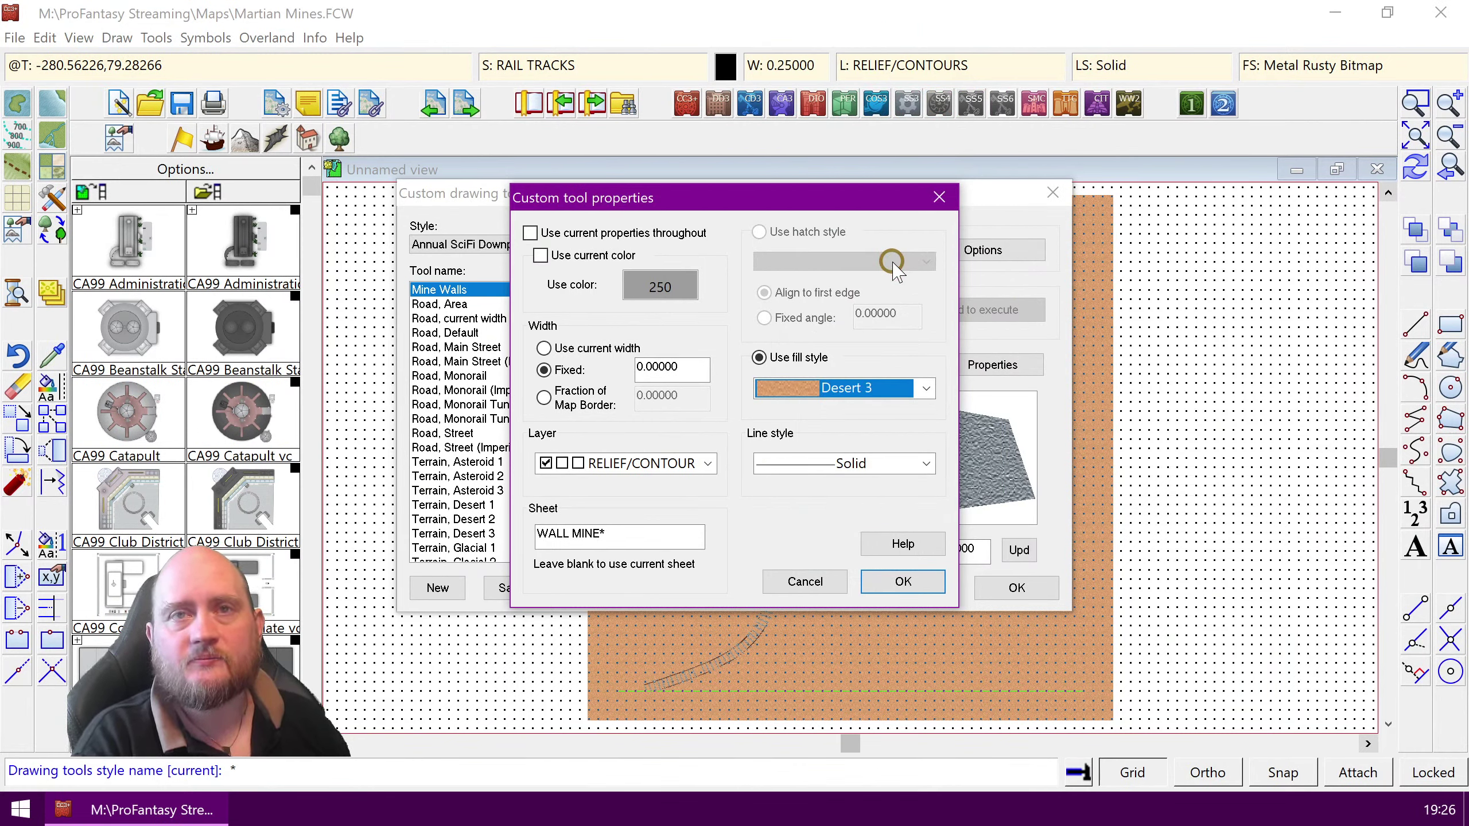
{"action": "left_click", "coordinate": [761, 364]}
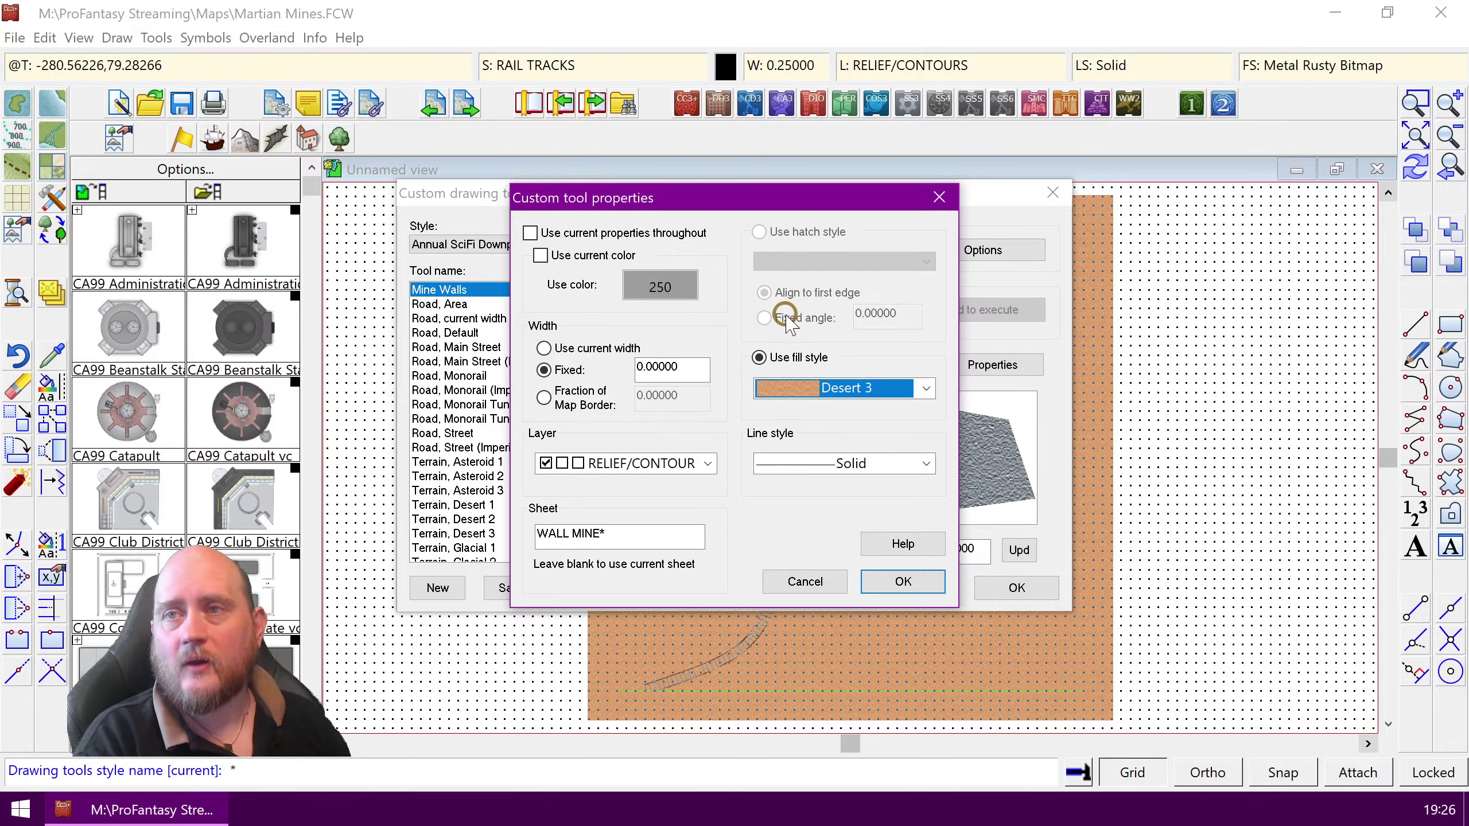
{"action": "left_click", "coordinate": [882, 396]}
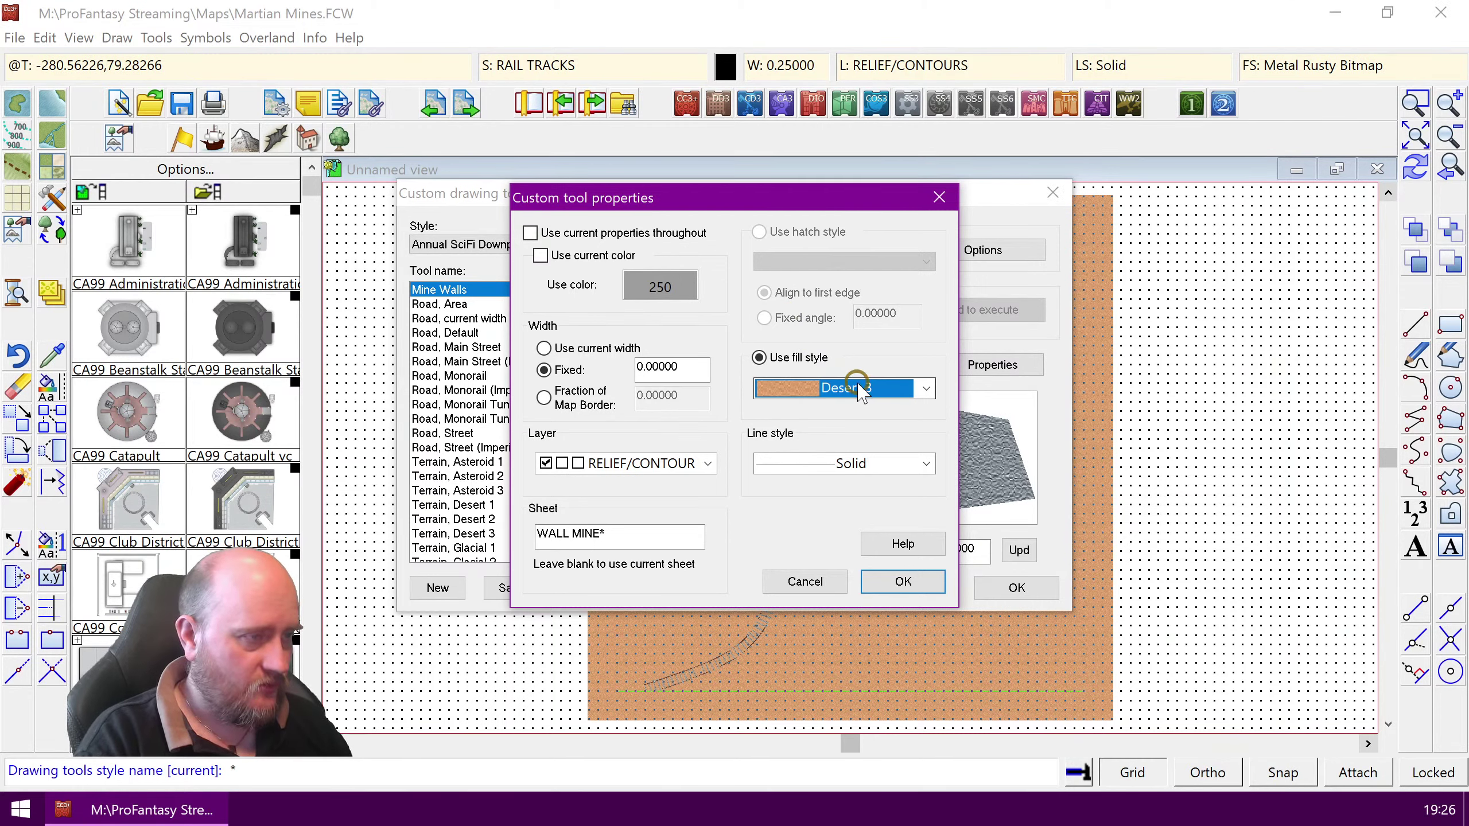
{"action": "left_click", "coordinate": [712, 371]}
{"action": "left_click", "coordinate": [895, 587]}
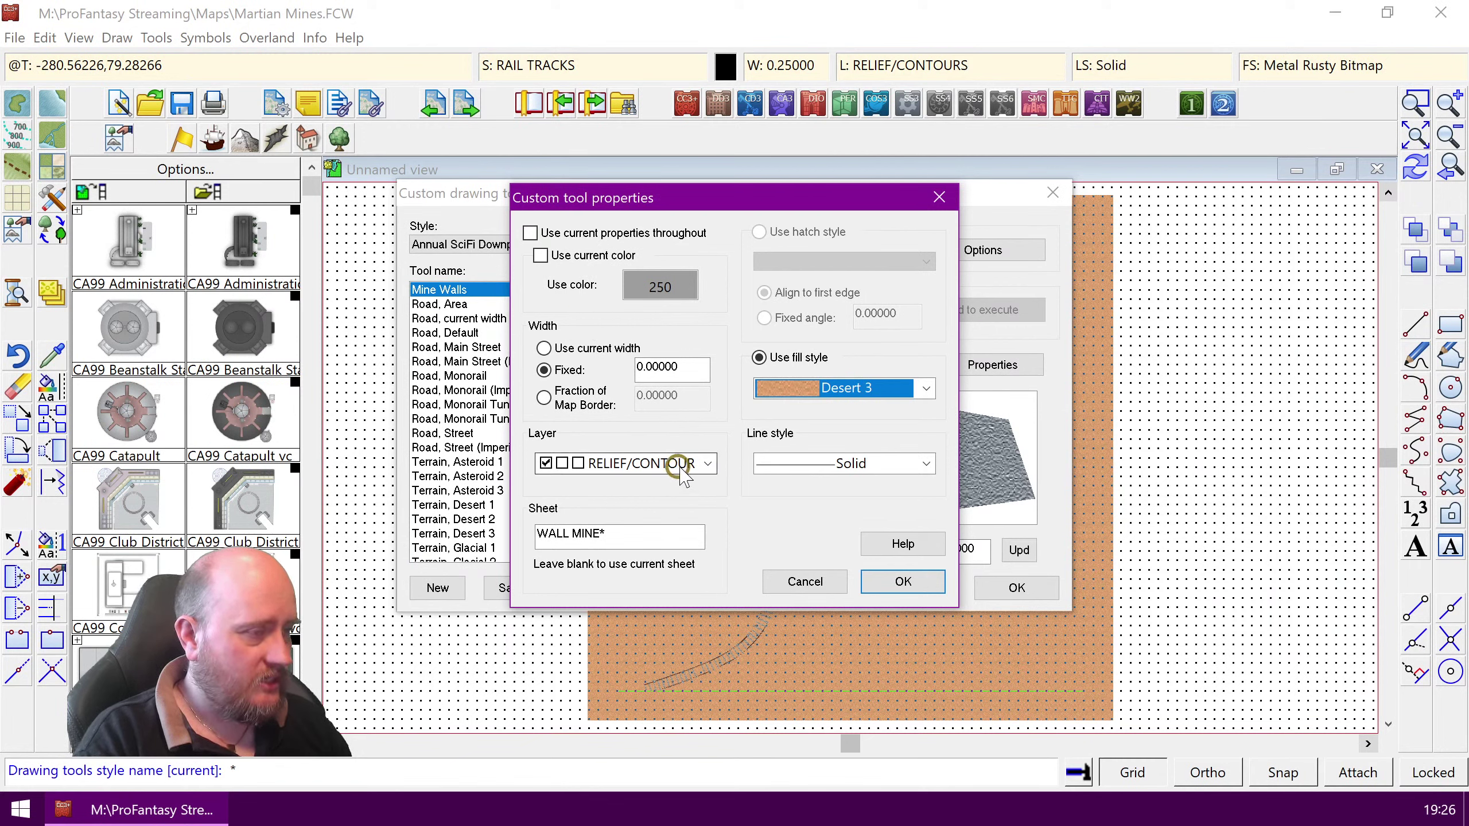
Step: Assign the Mine Walls tool to the BLDNG (GOVERNMENT) layer and accept the tool properties
{"action": "left_click", "coordinate": [707, 464]}
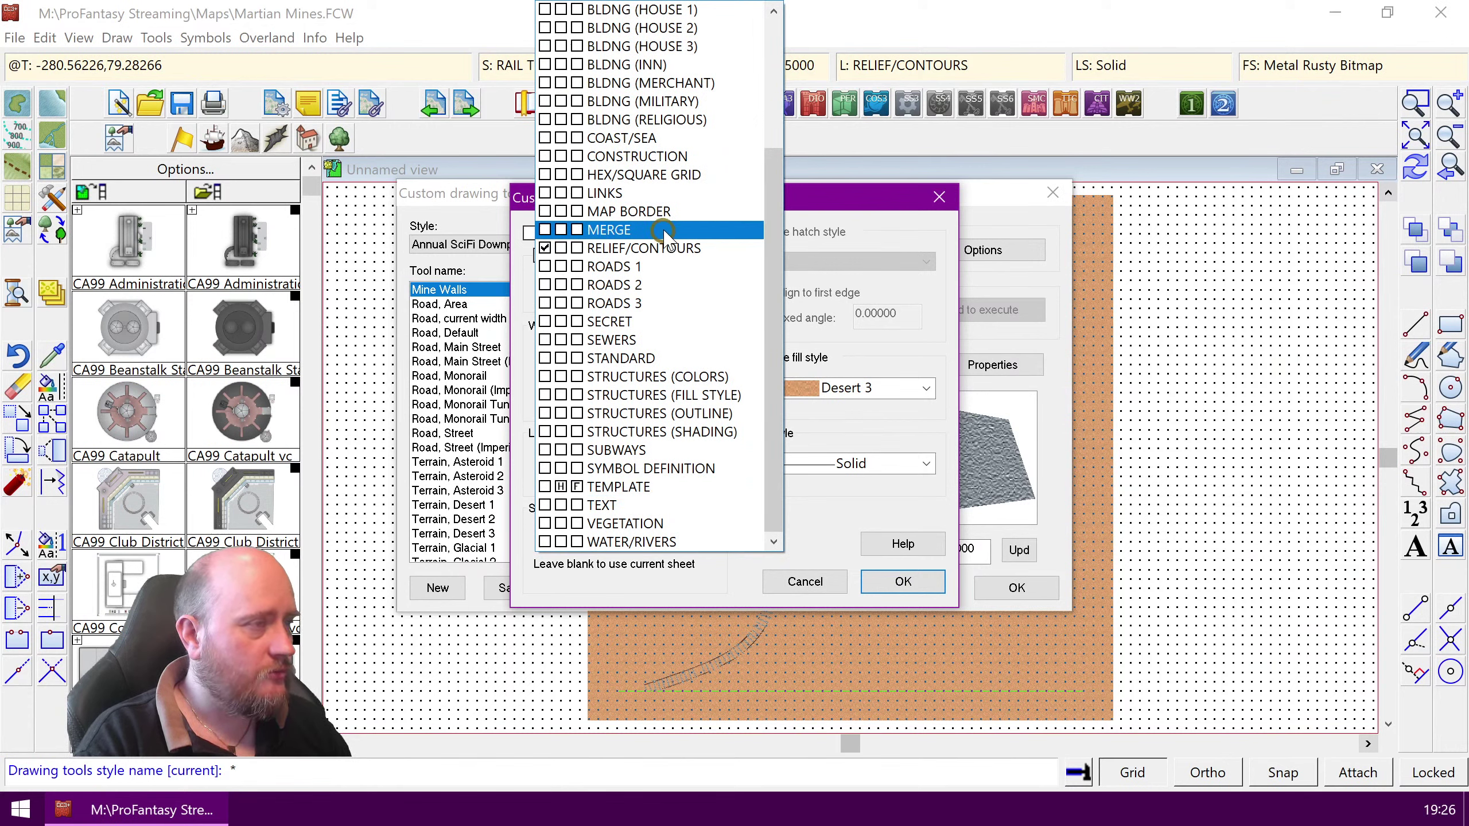
{"action": "scroll", "coordinate": [677, 332], "scroll_direction": "up", "scroll_amount": 3}
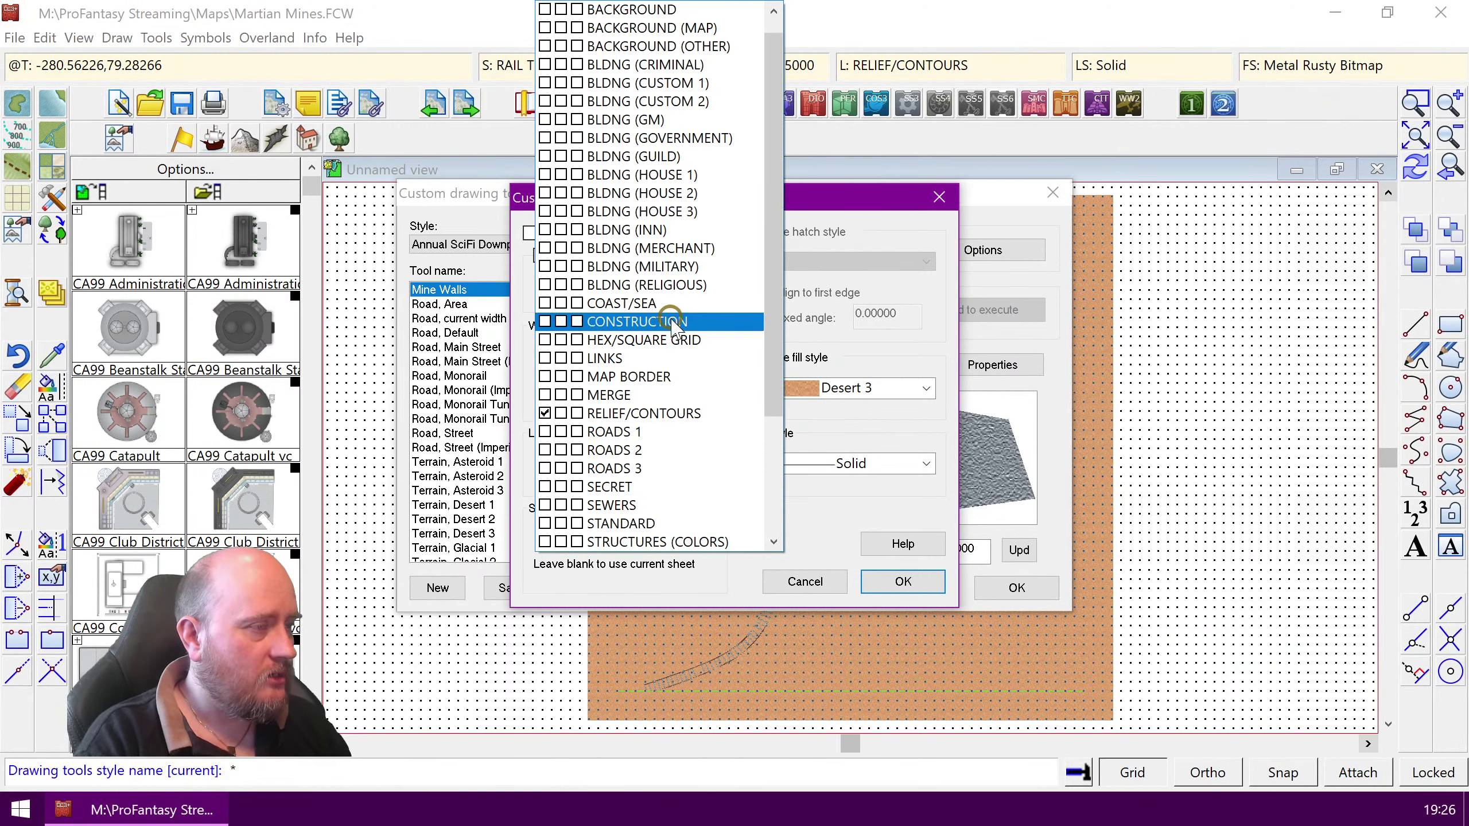
{"action": "scroll", "coordinate": [674, 324], "scroll_direction": "up", "scroll_amount": 1}
{"action": "scroll", "coordinate": [676, 335], "scroll_direction": "down", "scroll_amount": 4}
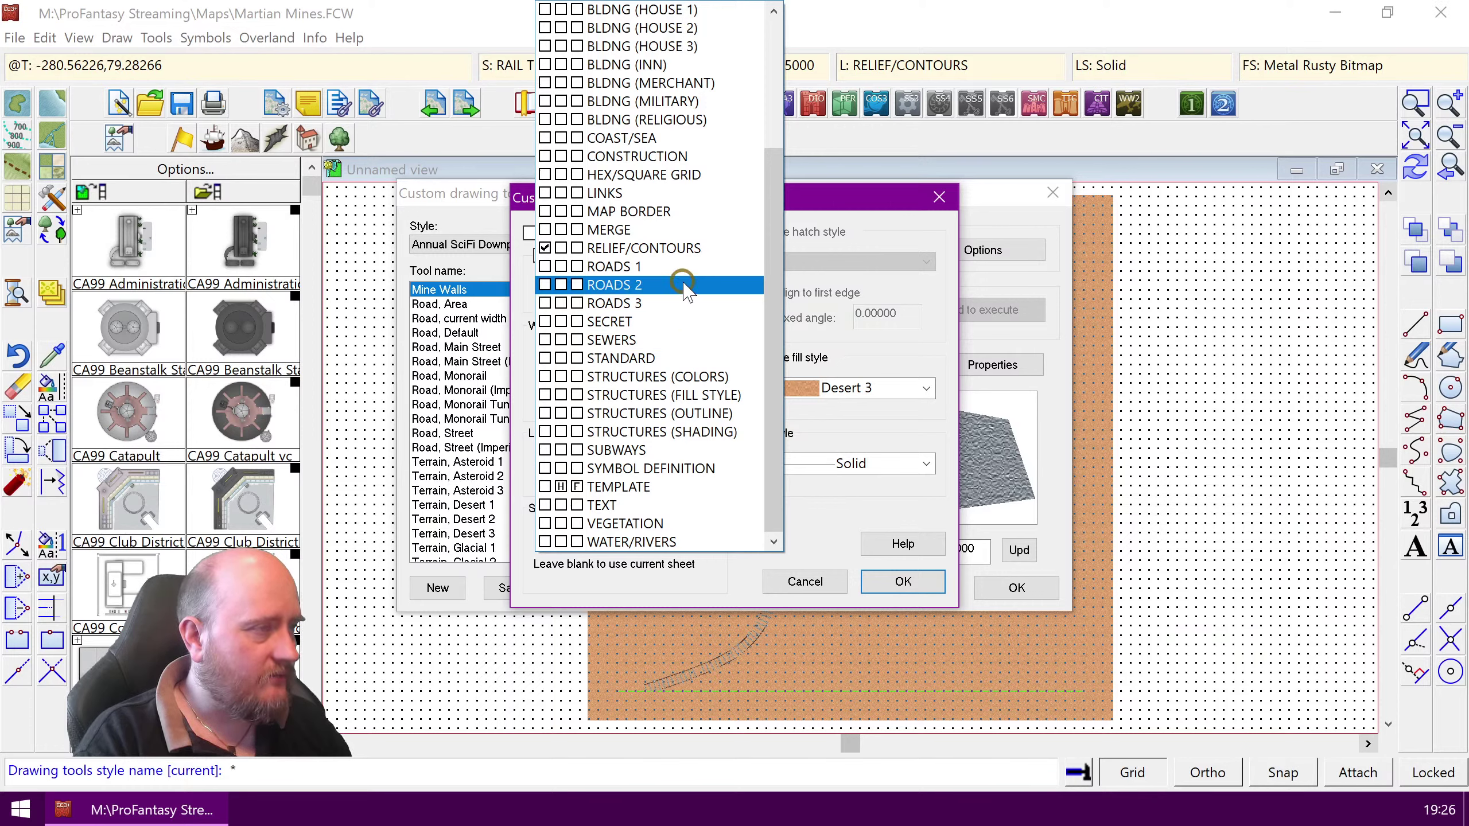
{"action": "scroll", "coordinate": [696, 376], "scroll_direction": "up", "scroll_amount": 4}
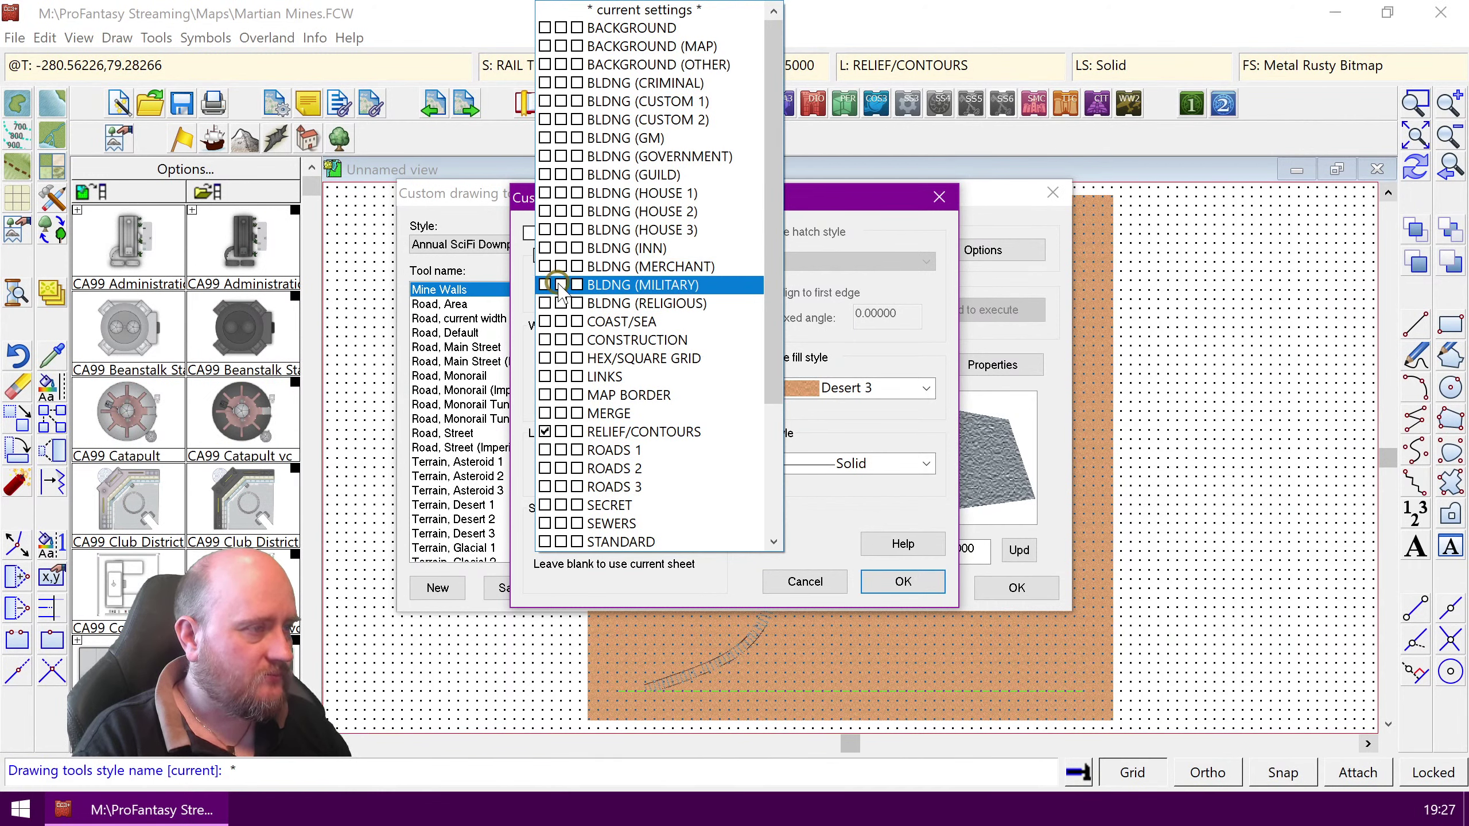
{"action": "left_click", "coordinate": [545, 157]}
{"action": "left_click", "coordinate": [841, 513]}
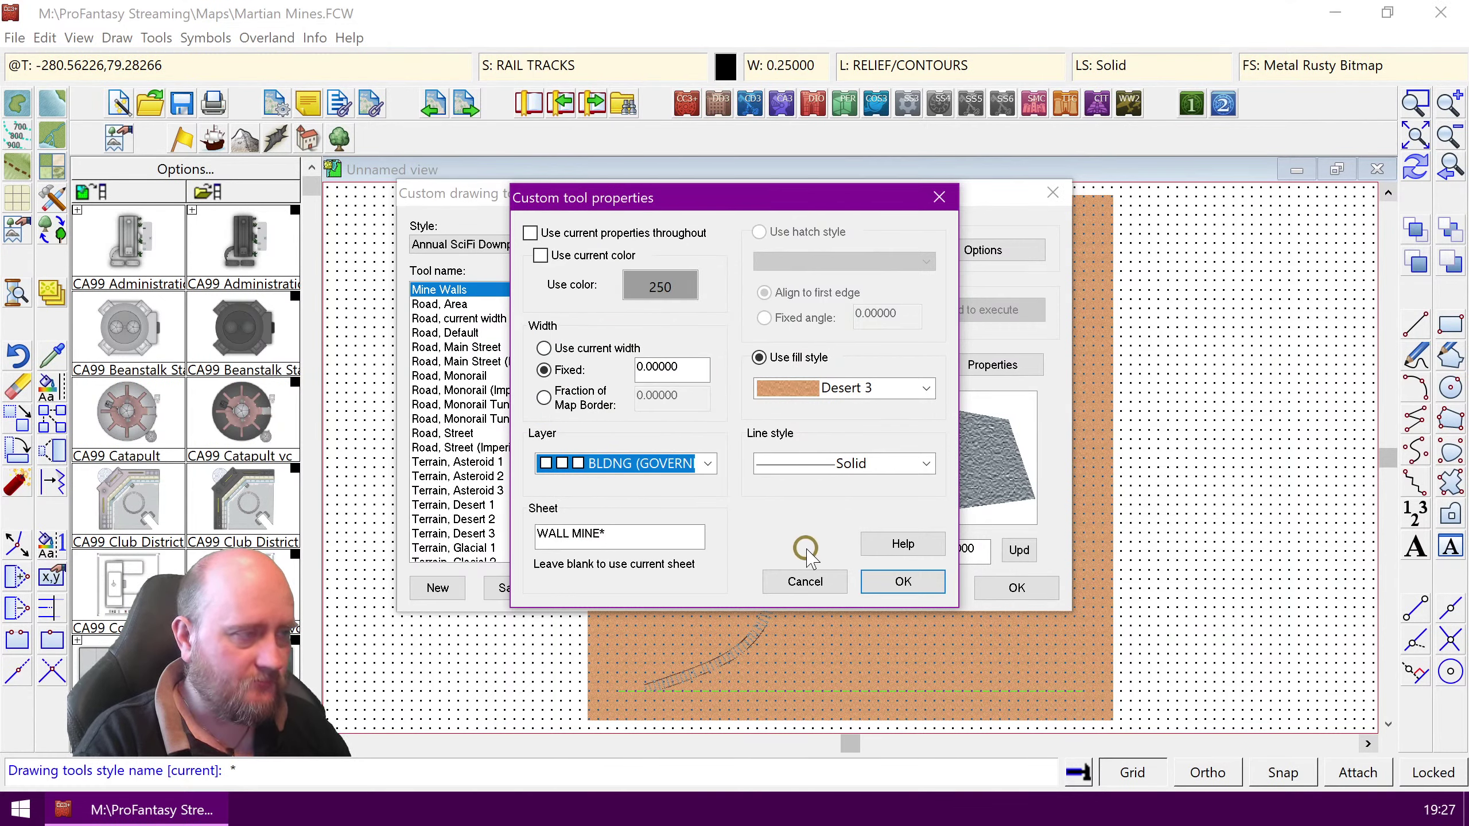
{"action": "left_click", "coordinate": [902, 580]}
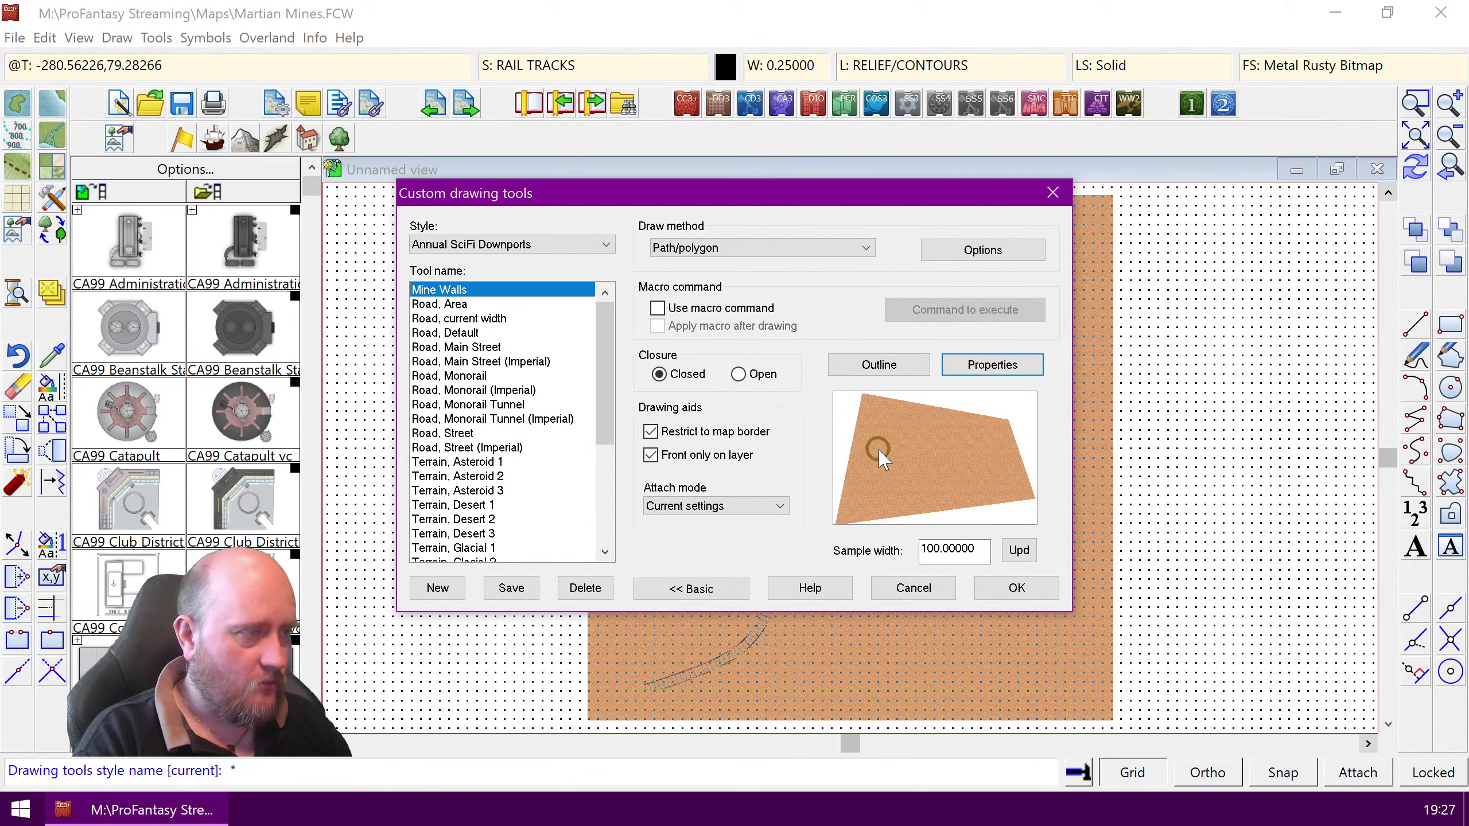
Step: Give the Mine Walls tool a Fractal draw method with 15% strength, and save its settings to start drawing
{"action": "left_click", "coordinate": [868, 248]}
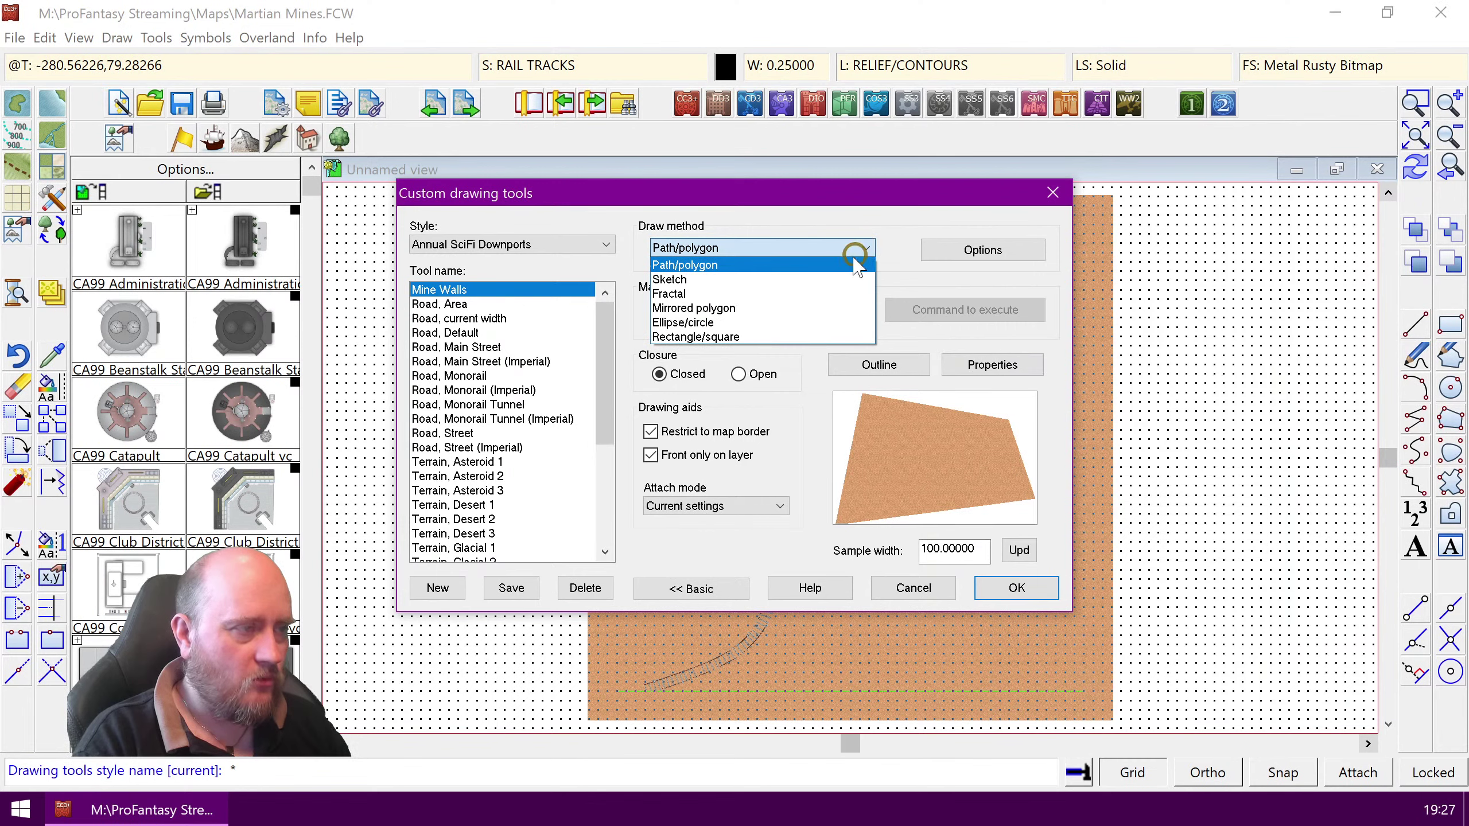
{"action": "left_click", "coordinate": [729, 293]}
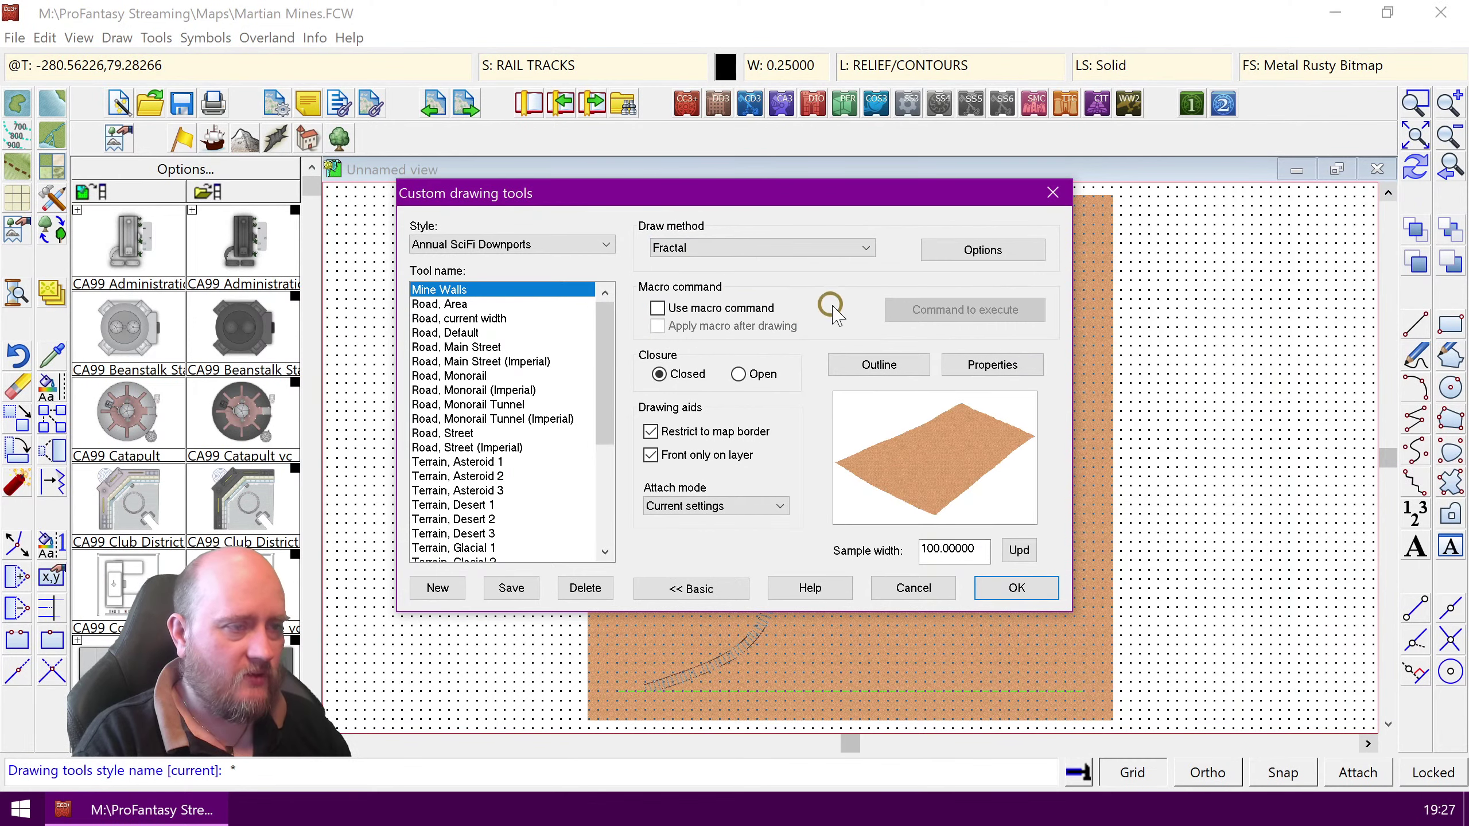
{"action": "left_click", "coordinate": [972, 251]}
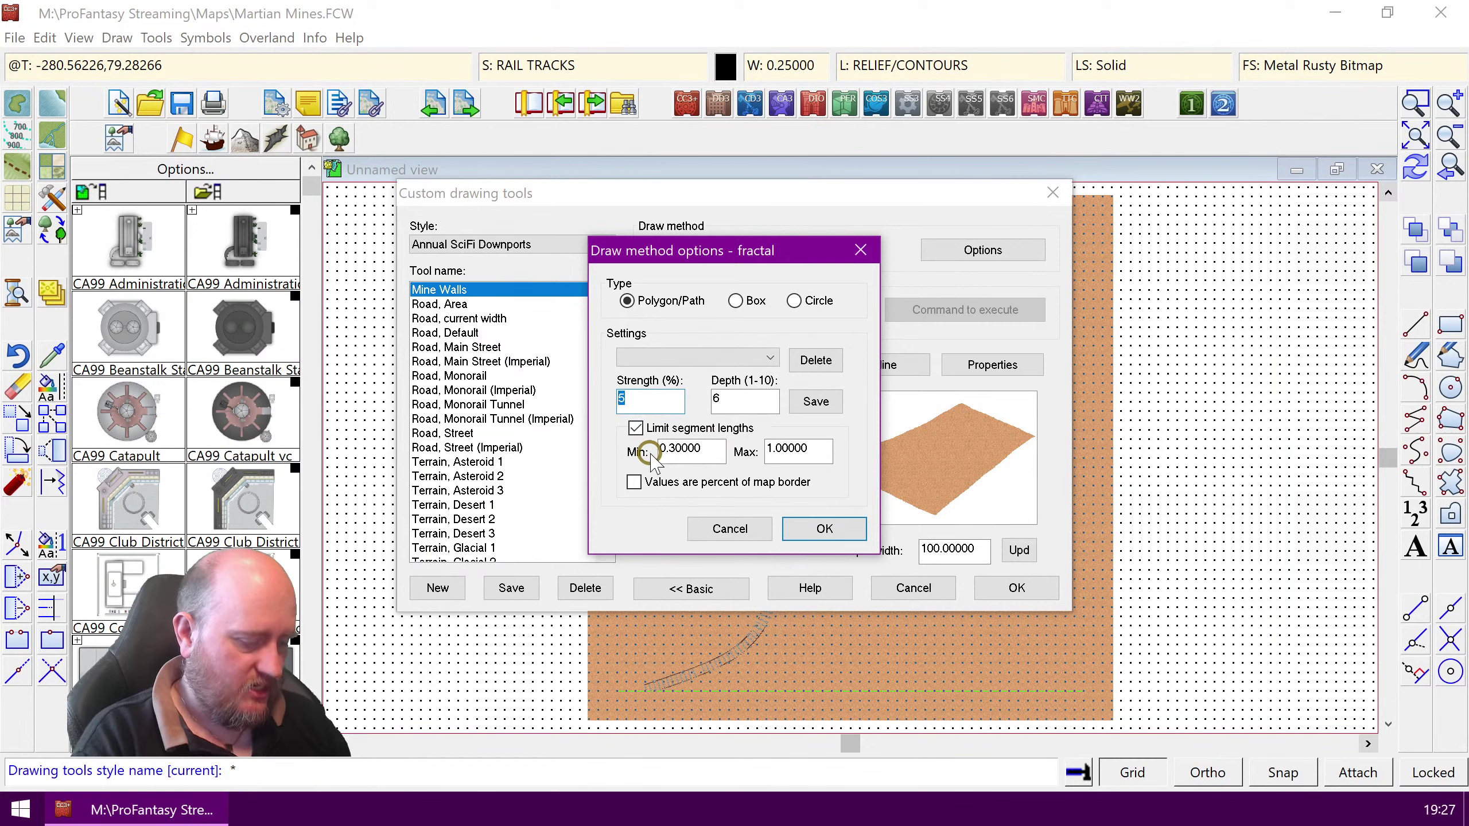
{"action": "type", "text": "15"}
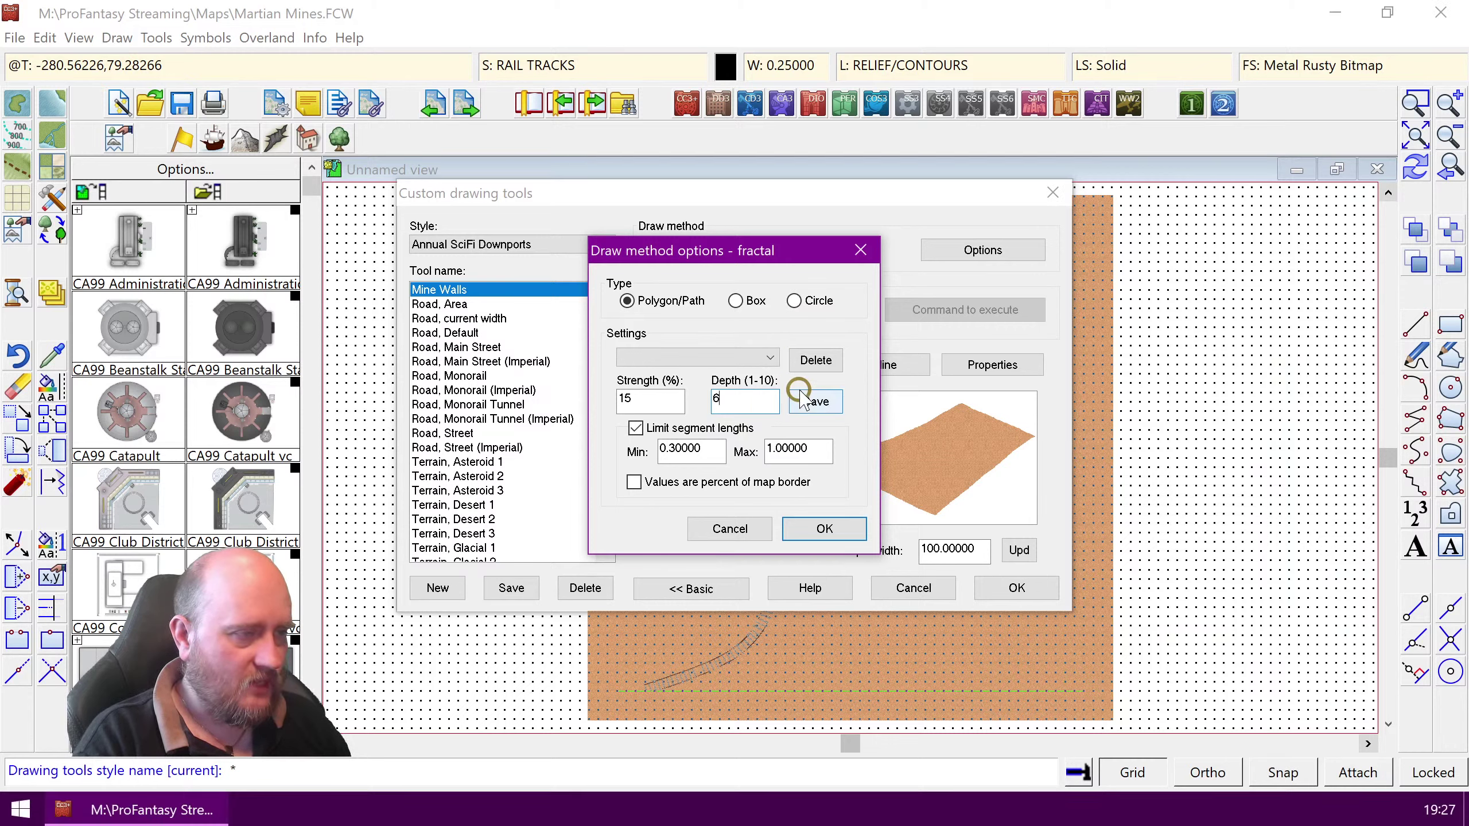
{"action": "left_click", "coordinate": [815, 528]}
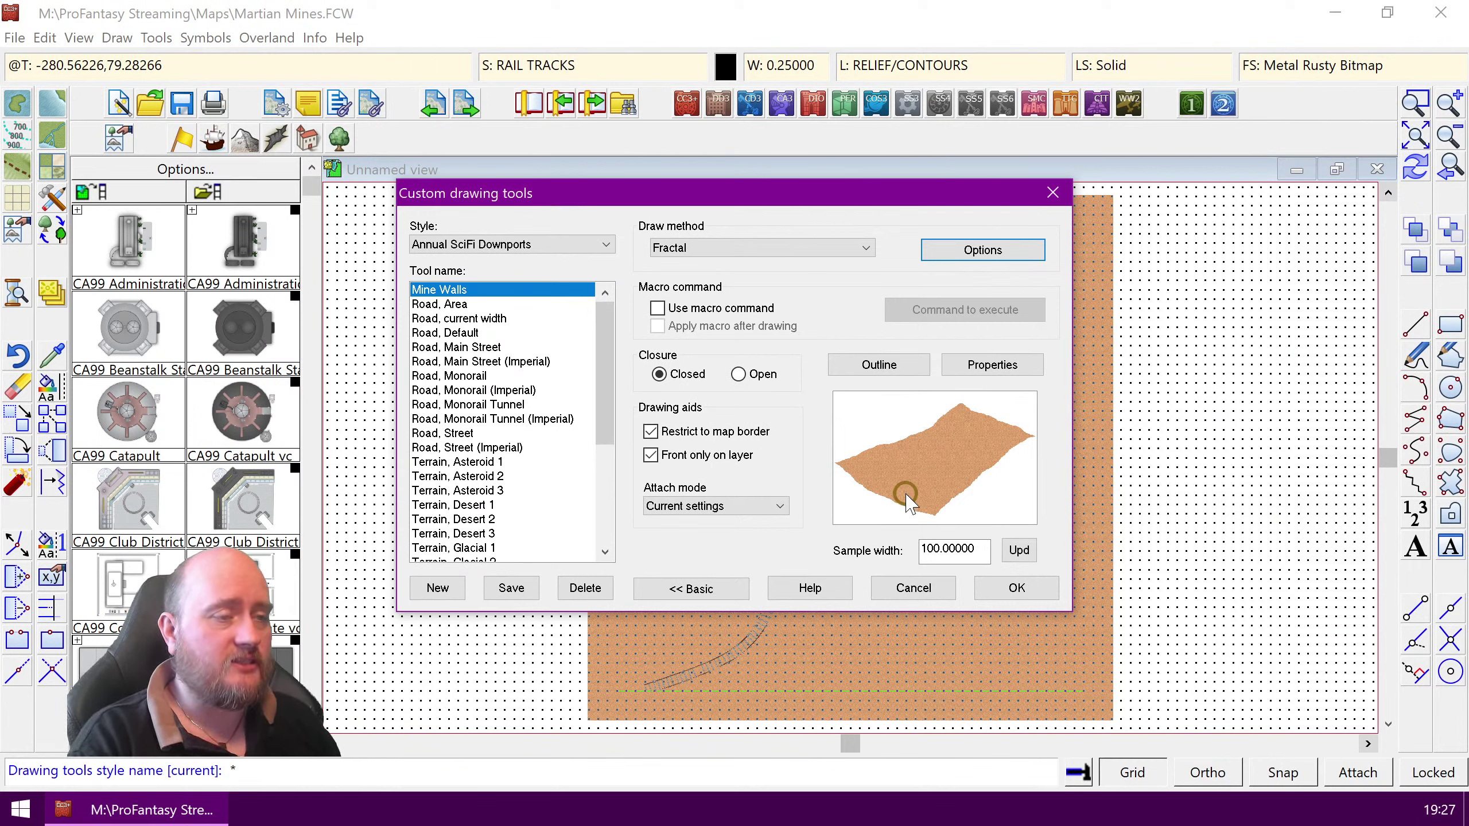
{"action": "left_click", "coordinate": [1015, 591]}
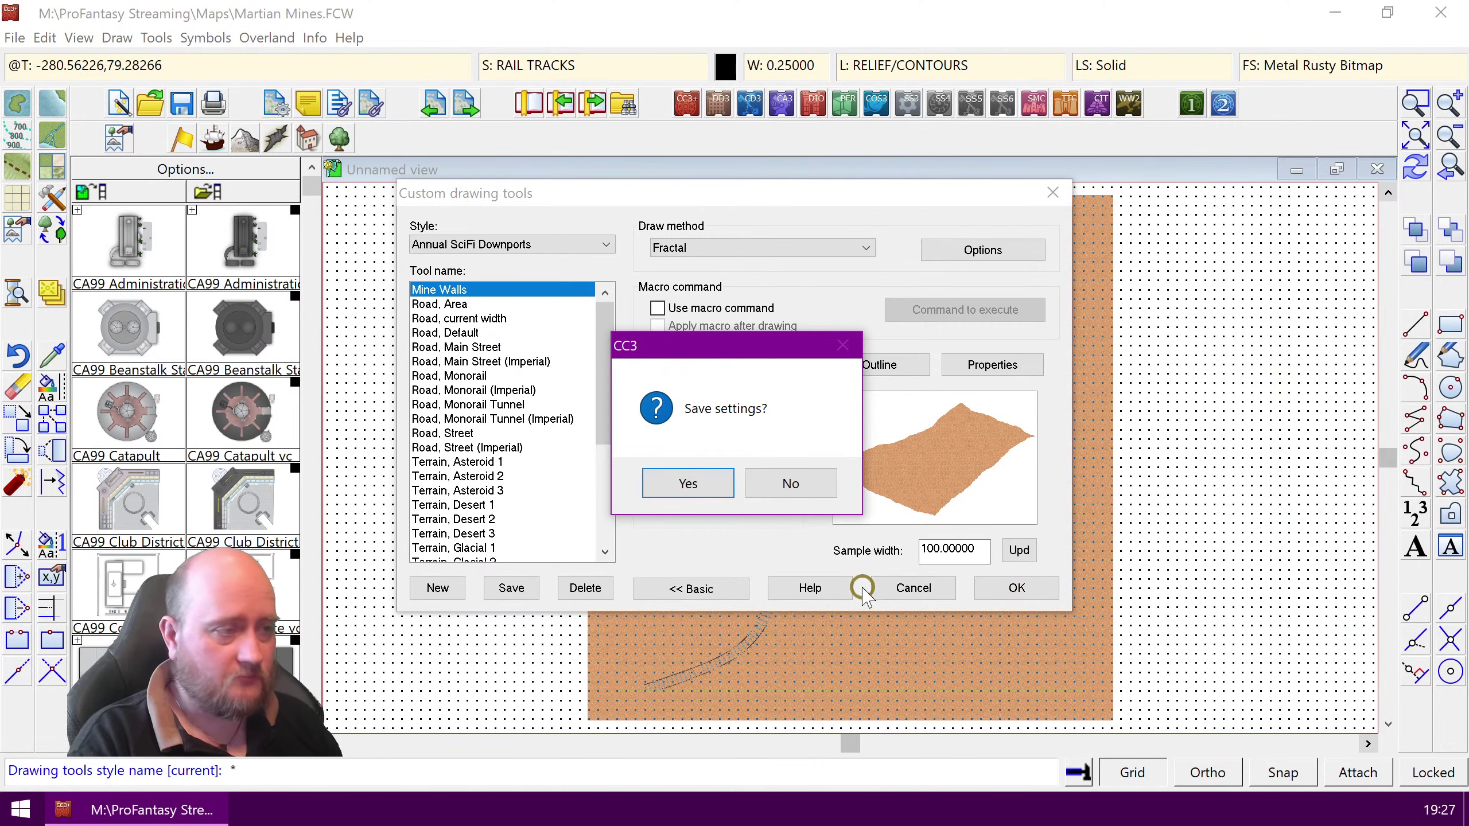
{"action": "left_click", "coordinate": [688, 483]}
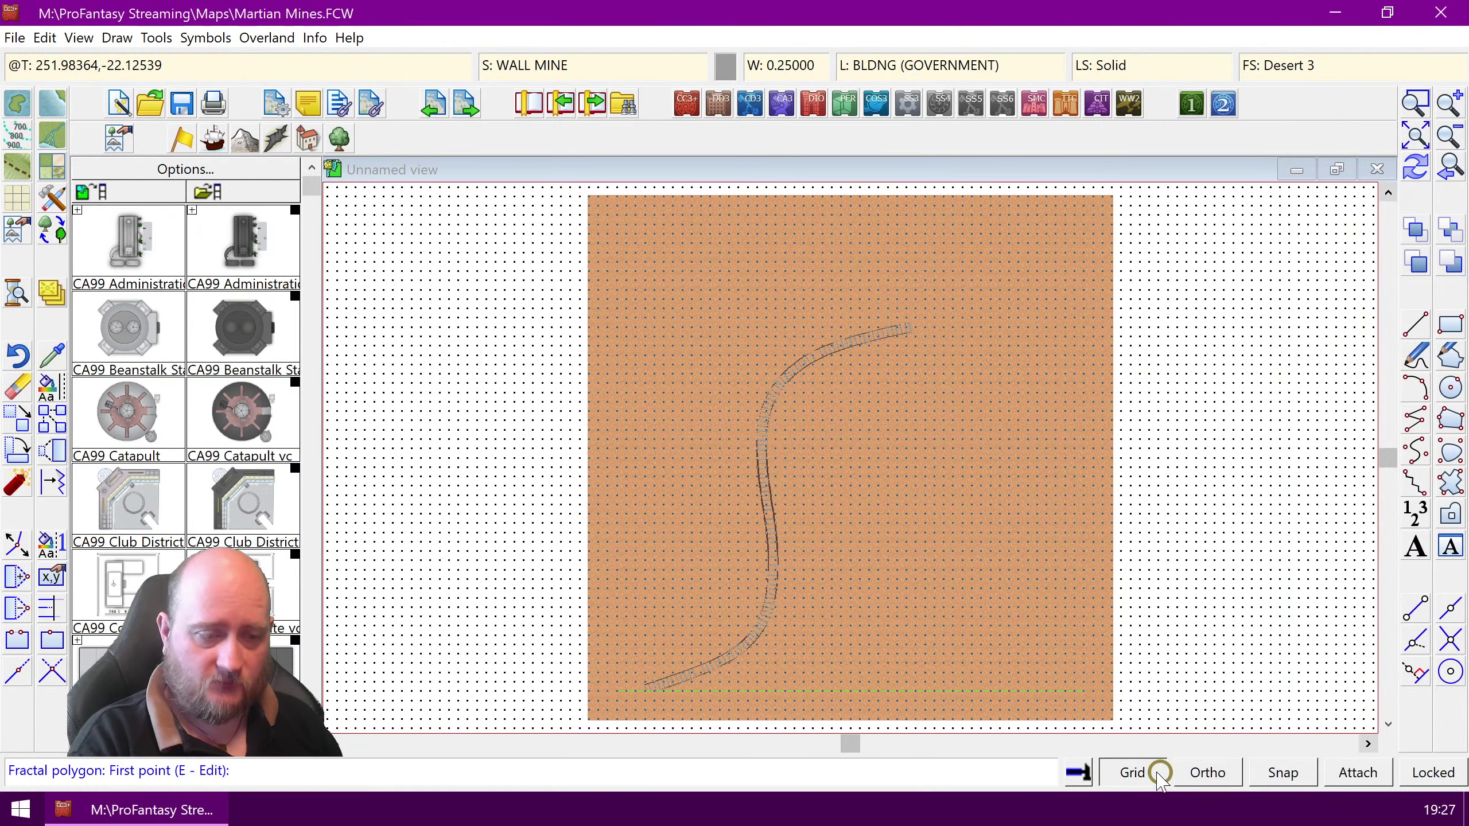
Step: Hide the grid and fit the whole map in the view
{"action": "left_click", "coordinate": [1133, 773]}
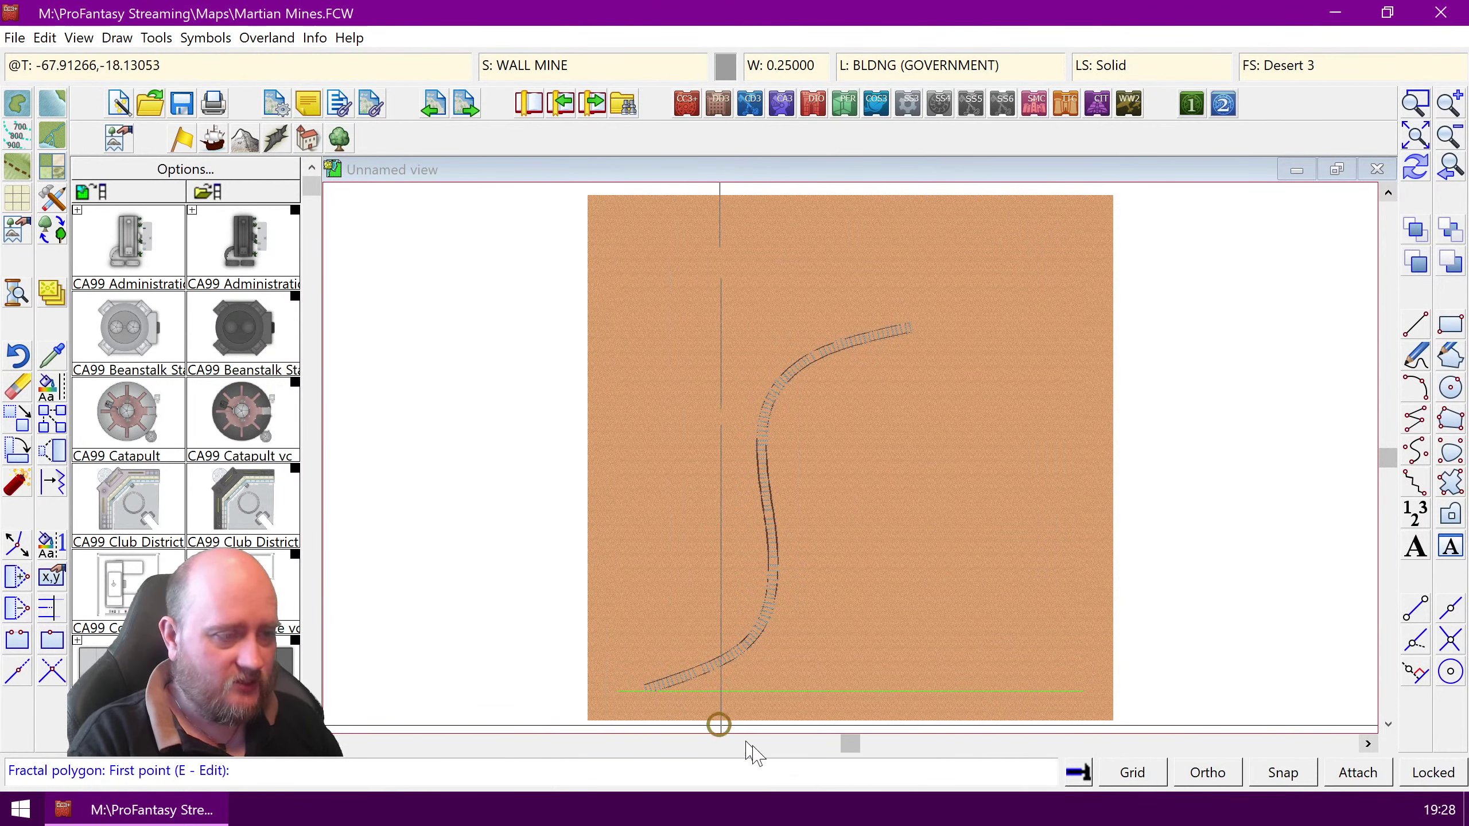
{"action": "scroll", "coordinate": [674, 642], "scroll_direction": "up", "scroll_amount": 2}
{"action": "scroll", "coordinate": [787, 633], "scroll_direction": "up", "scroll_amount": 3}
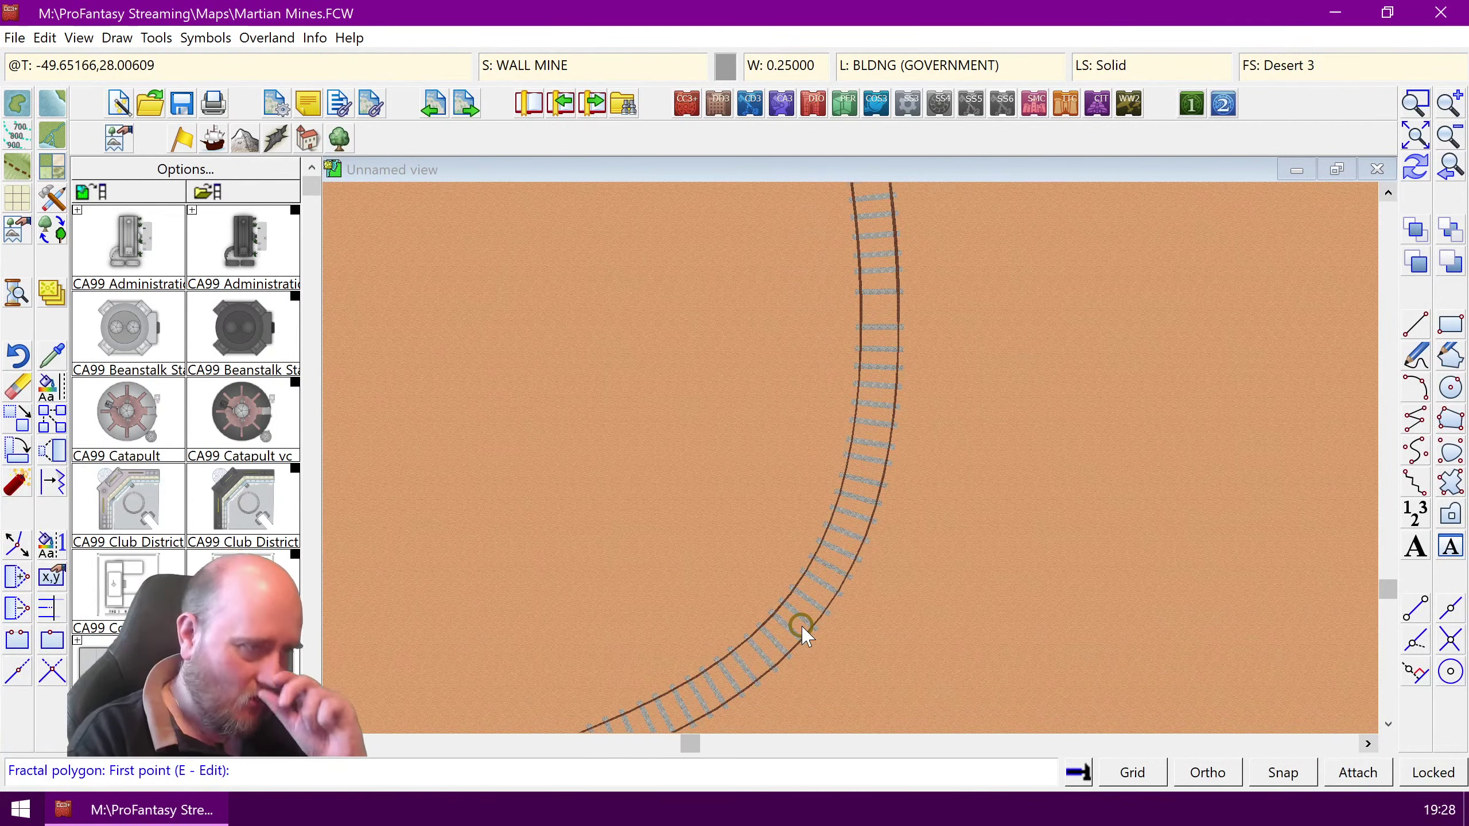
{"action": "scroll", "coordinate": [802, 631], "scroll_direction": "down", "scroll_amount": 3}
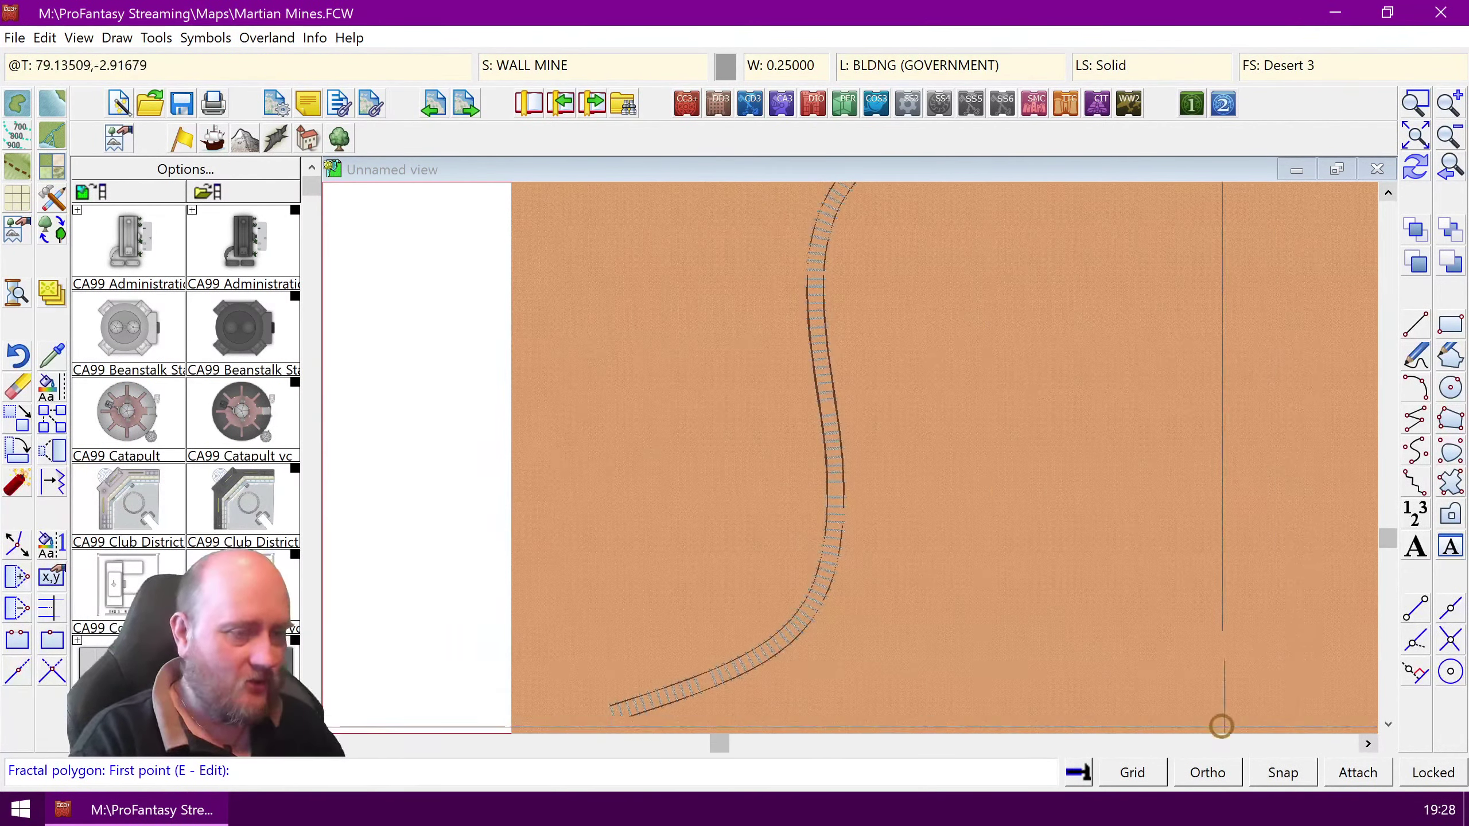
{"action": "left_click", "coordinate": [1413, 137]}
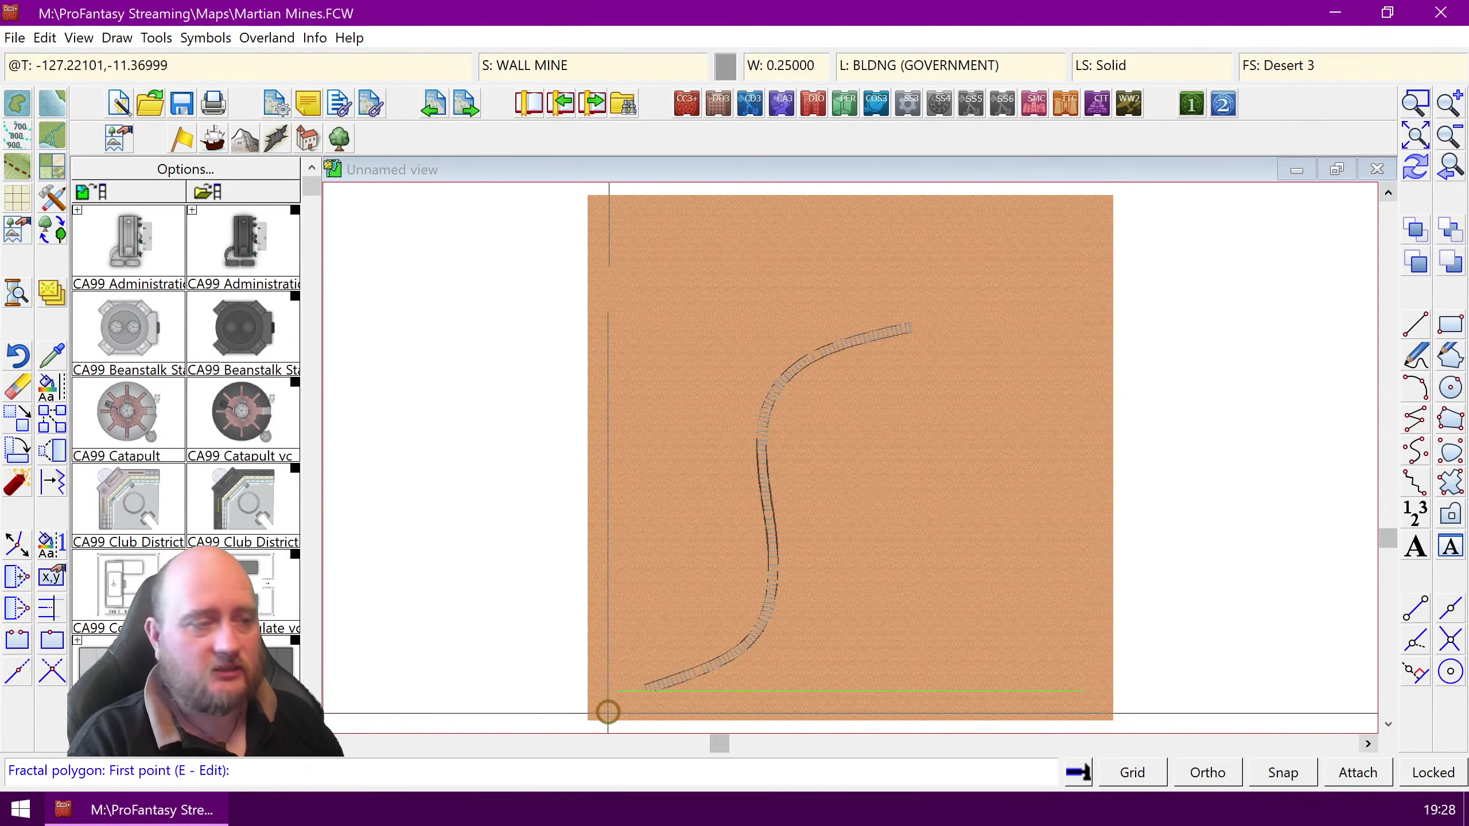
{"action": "scroll", "coordinate": [635, 686], "scroll_direction": "up", "scroll_amount": 5}
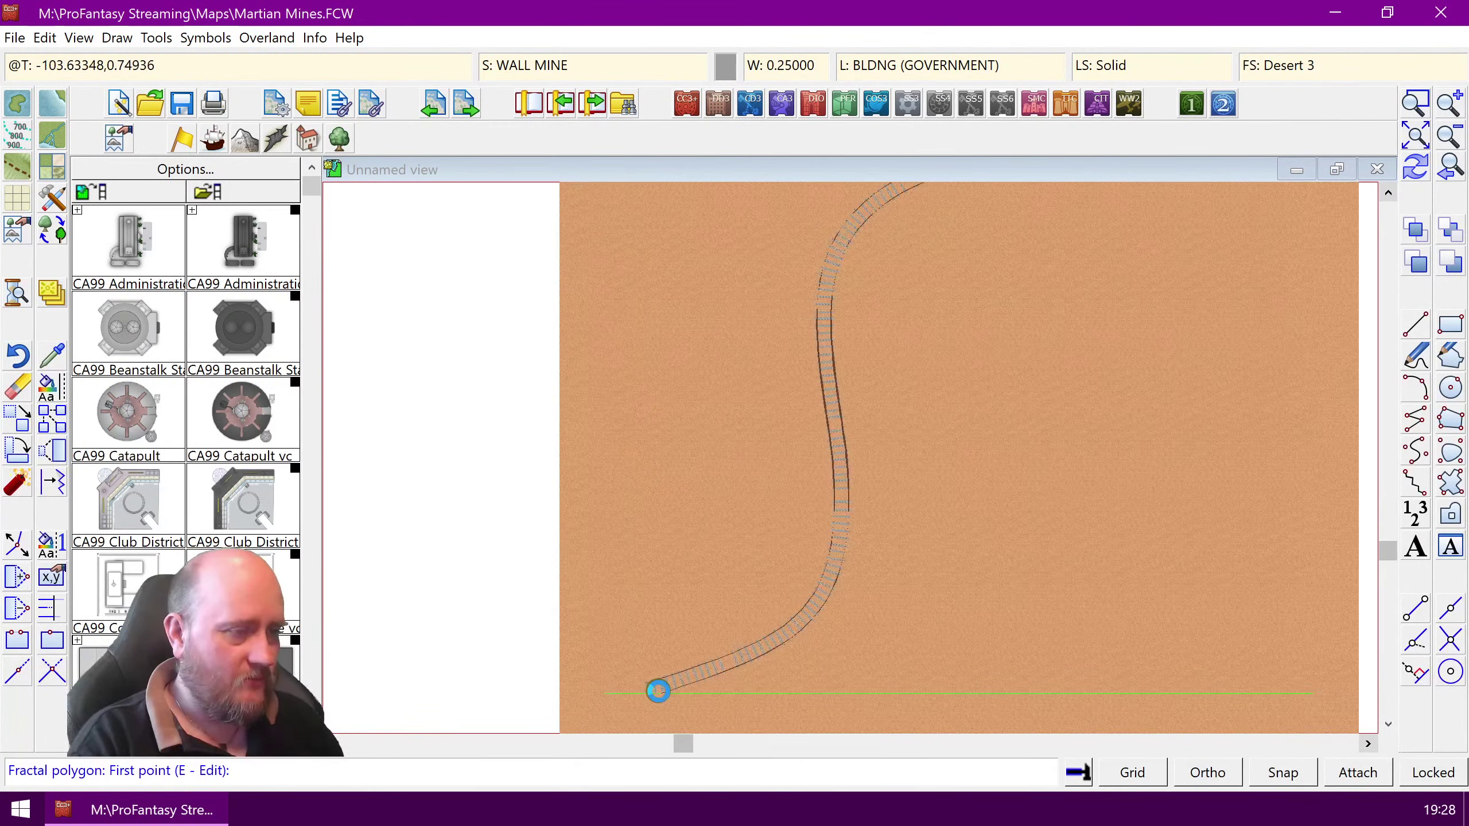
{"action": "scroll", "coordinate": [665, 697], "scroll_direction": "up", "scroll_amount": 1}
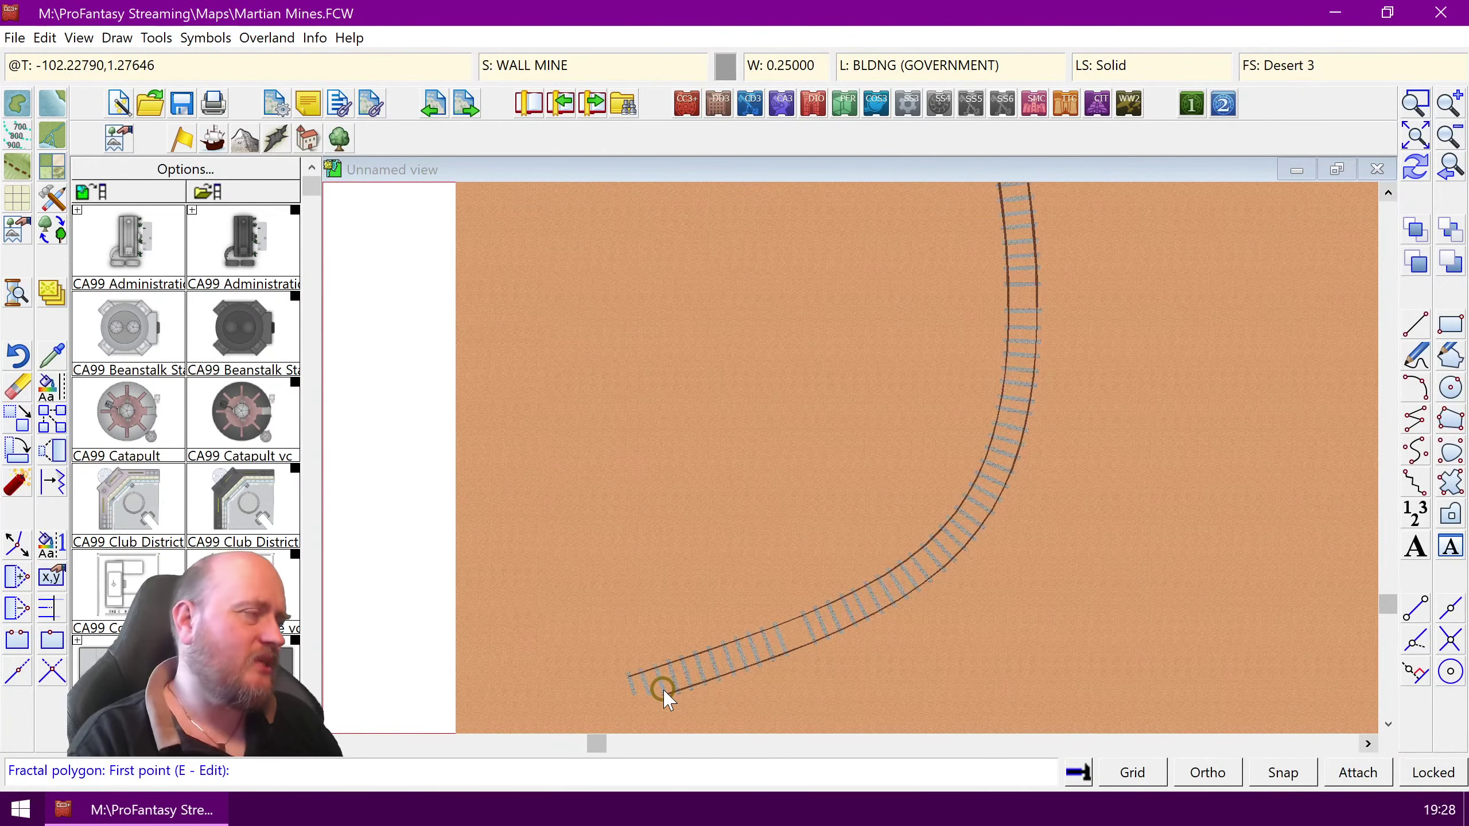
{"action": "scroll", "coordinate": [668, 698], "scroll_direction": "down", "scroll_amount": 1}
{"action": "scroll", "coordinate": [674, 699], "scroll_direction": "up", "scroll_amount": 1}
{"action": "scroll", "coordinate": [676, 699], "scroll_direction": "up", "scroll_amount": 1}
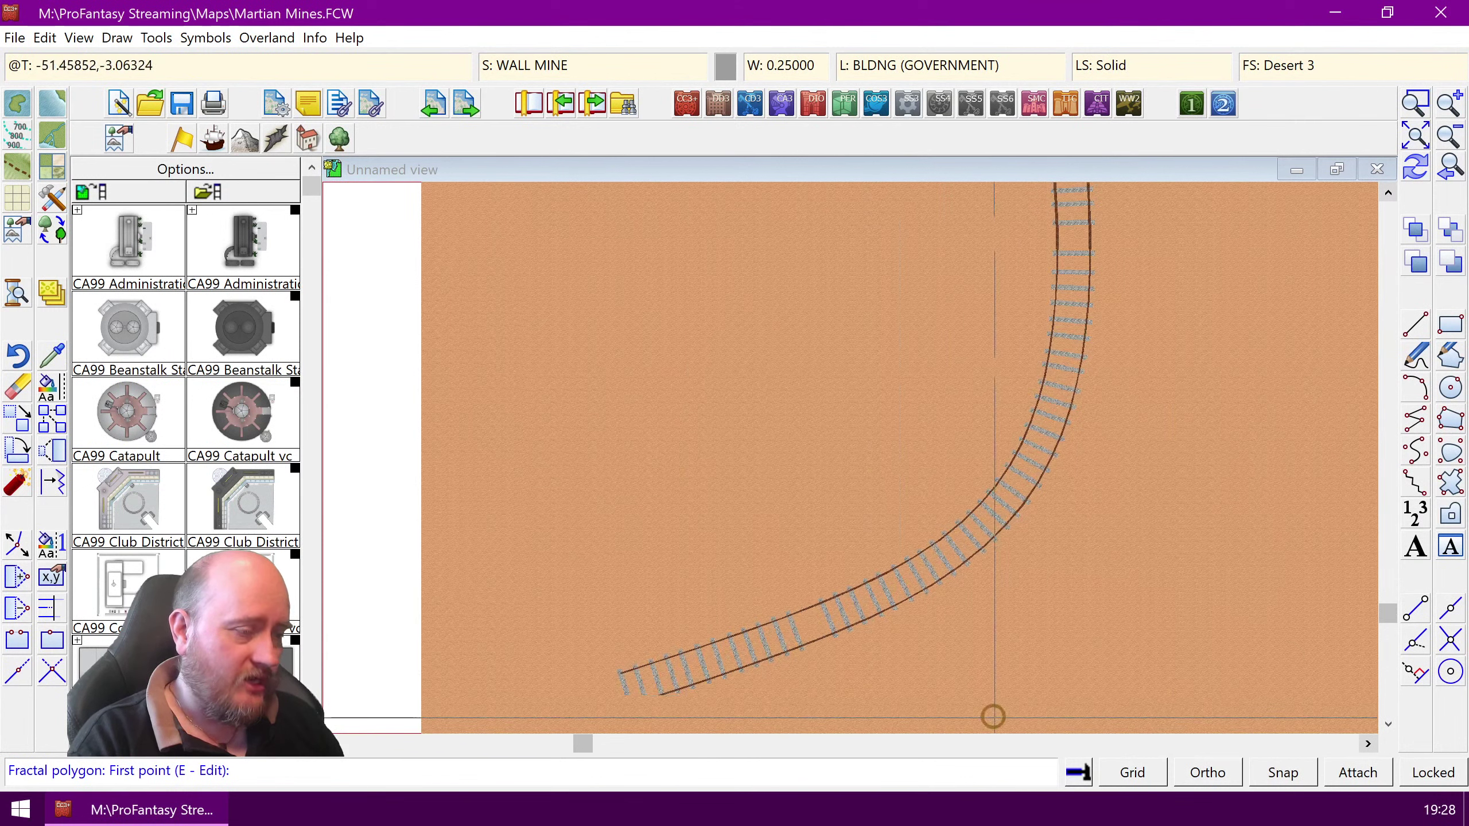
{"action": "left_click", "coordinate": [1387, 722]}
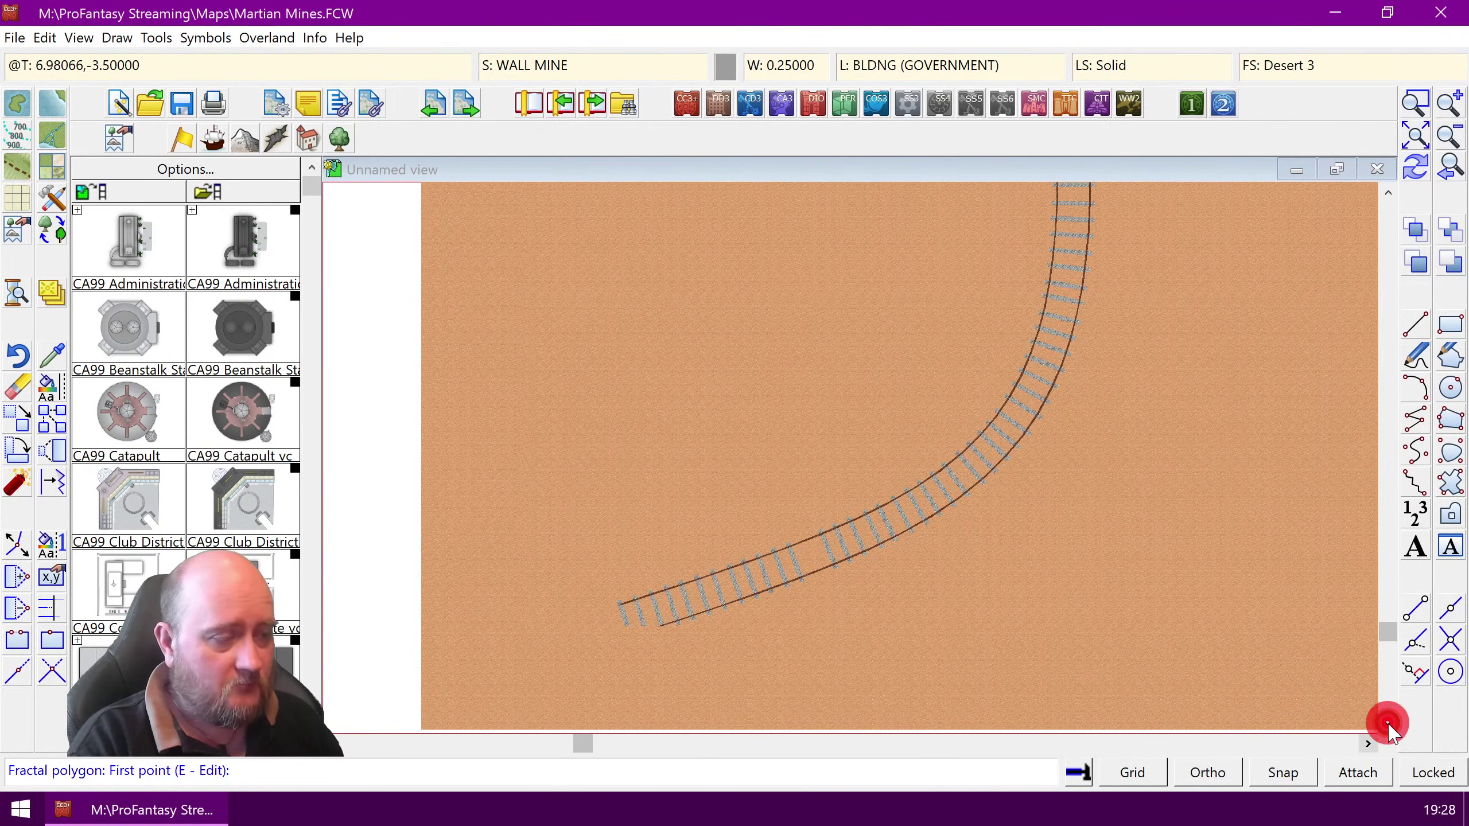
{"action": "scroll", "coordinate": [1169, 564], "scroll_direction": "down", "scroll_amount": 1}
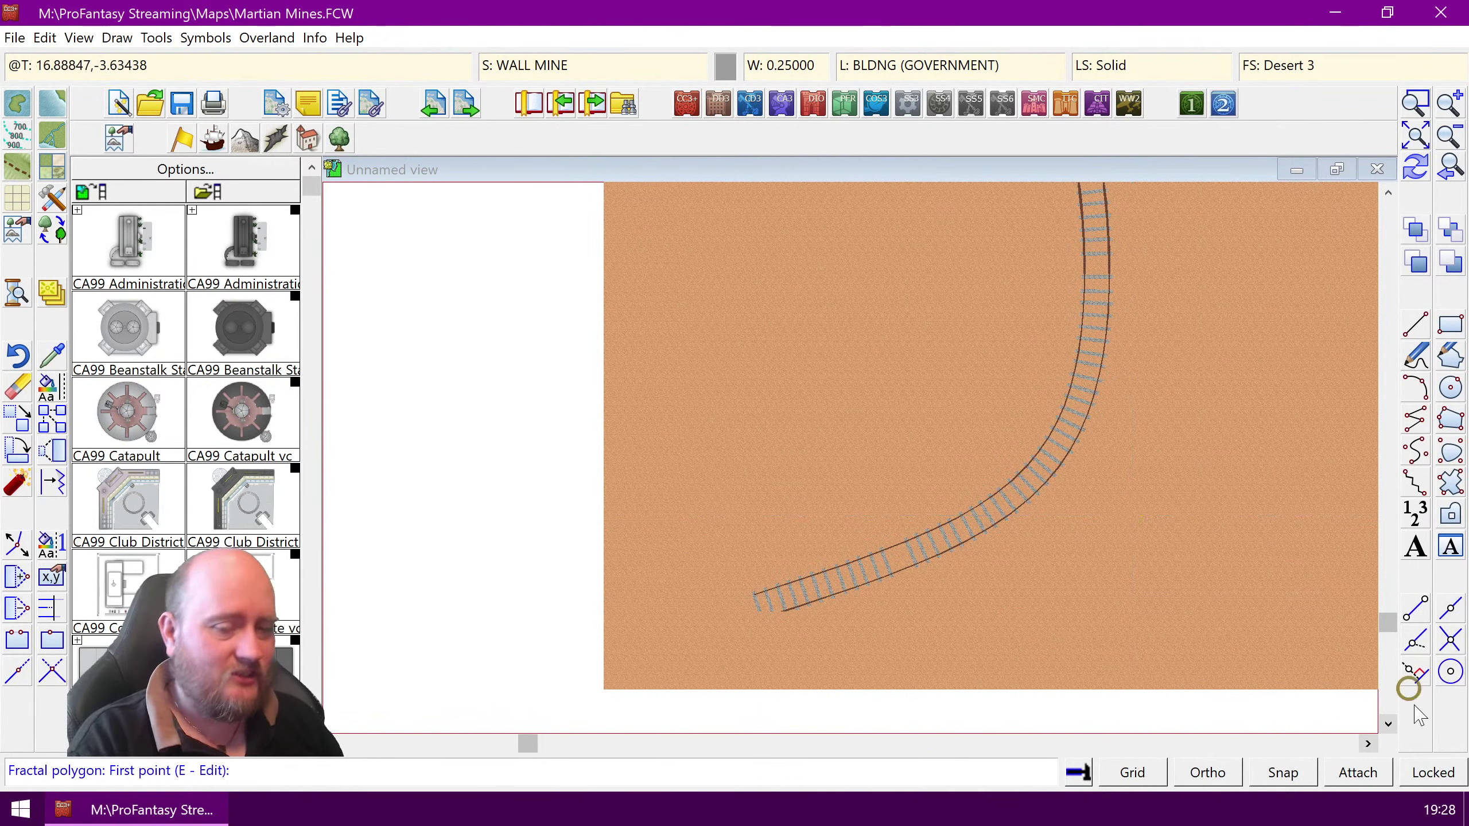
{"action": "left_click", "coordinate": [1368, 744]}
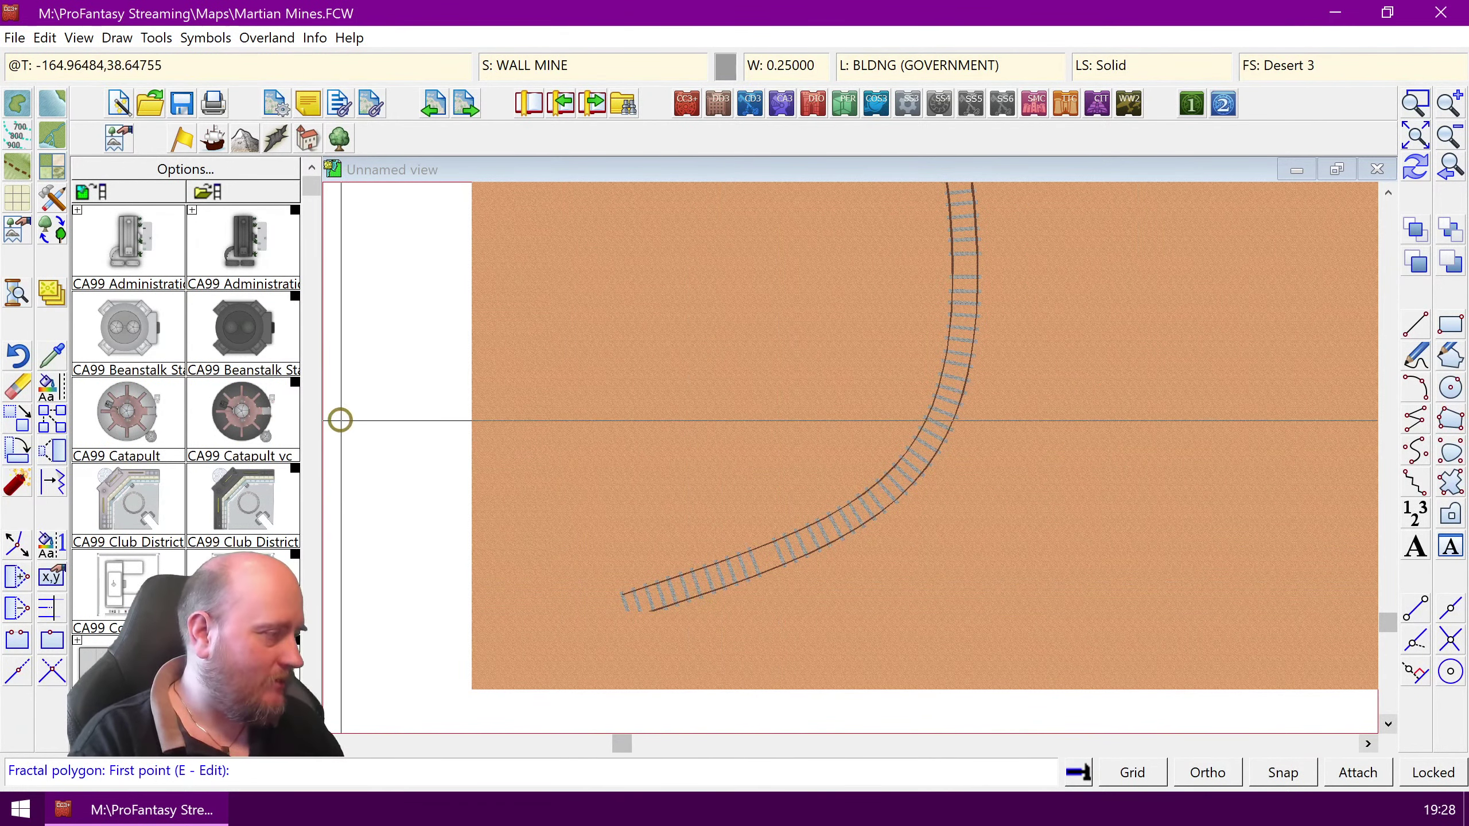
{"action": "right_click", "coordinate": [827, 351]}
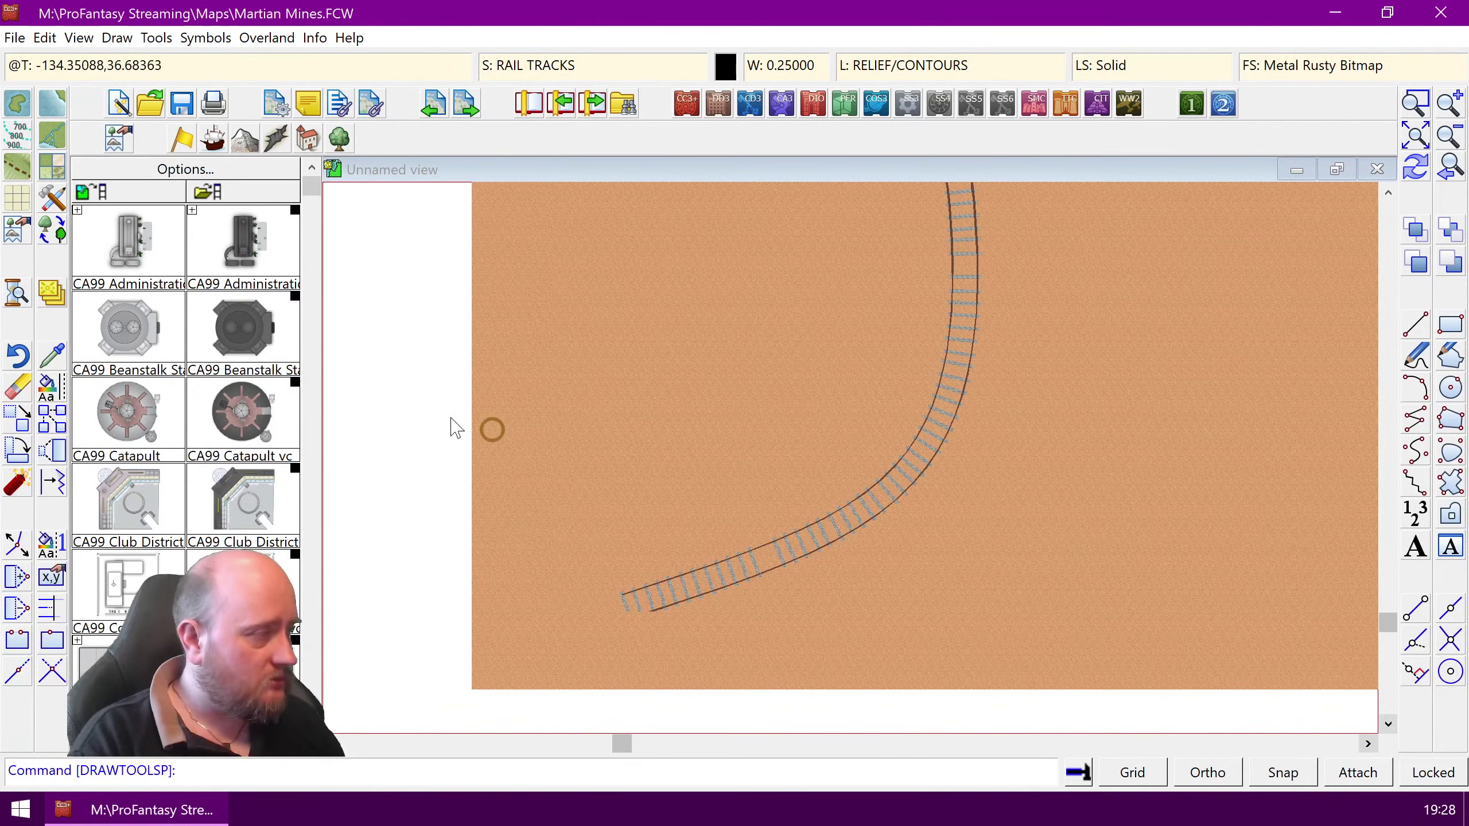
Step: Reorder the drawing sheets so that WALL MINE sits directly after RAIL TRACKS and before WATER
{"action": "left_click", "coordinate": [578, 65]}
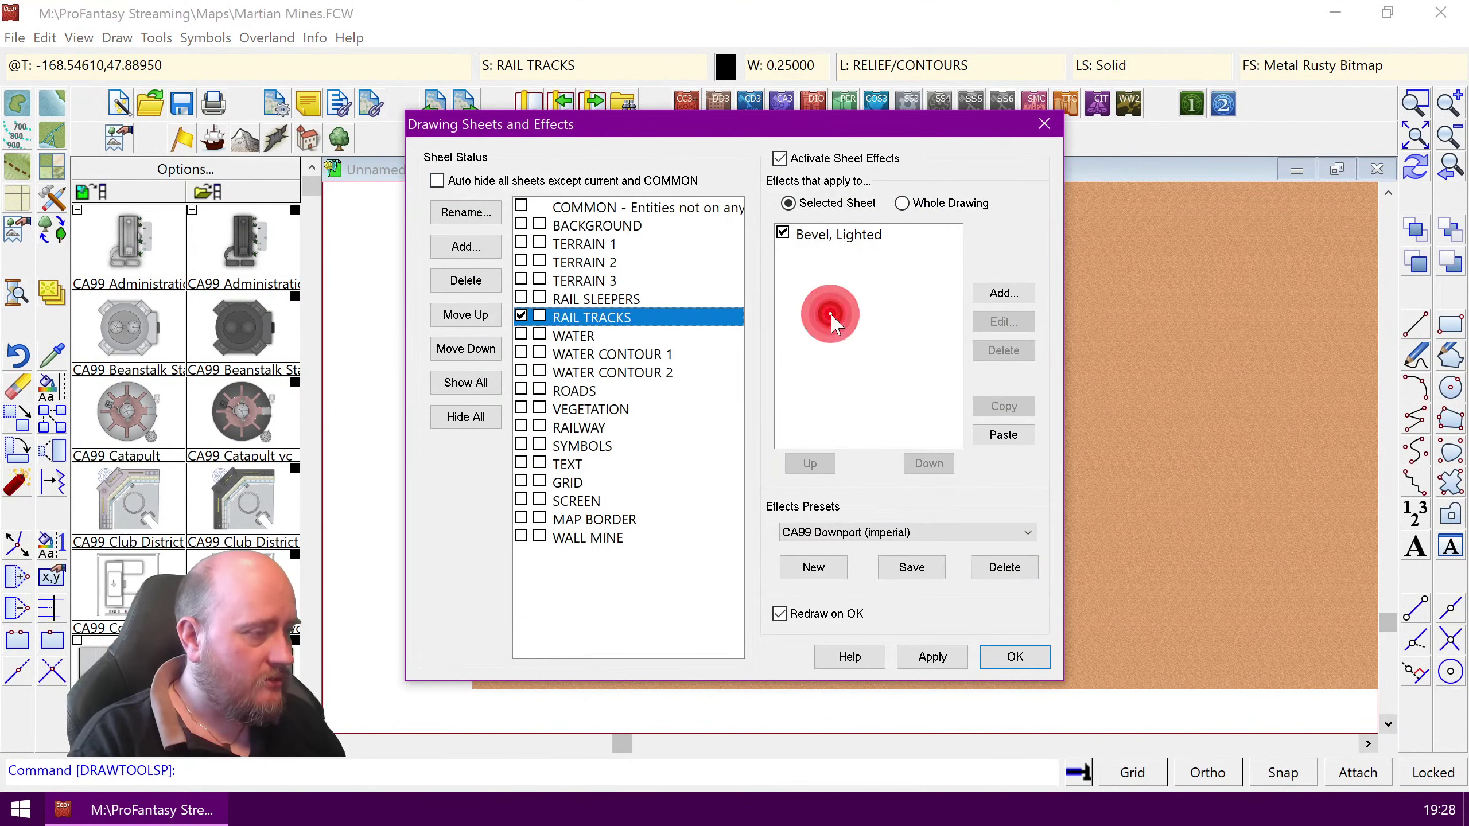
{"action": "left_click", "coordinate": [598, 541]}
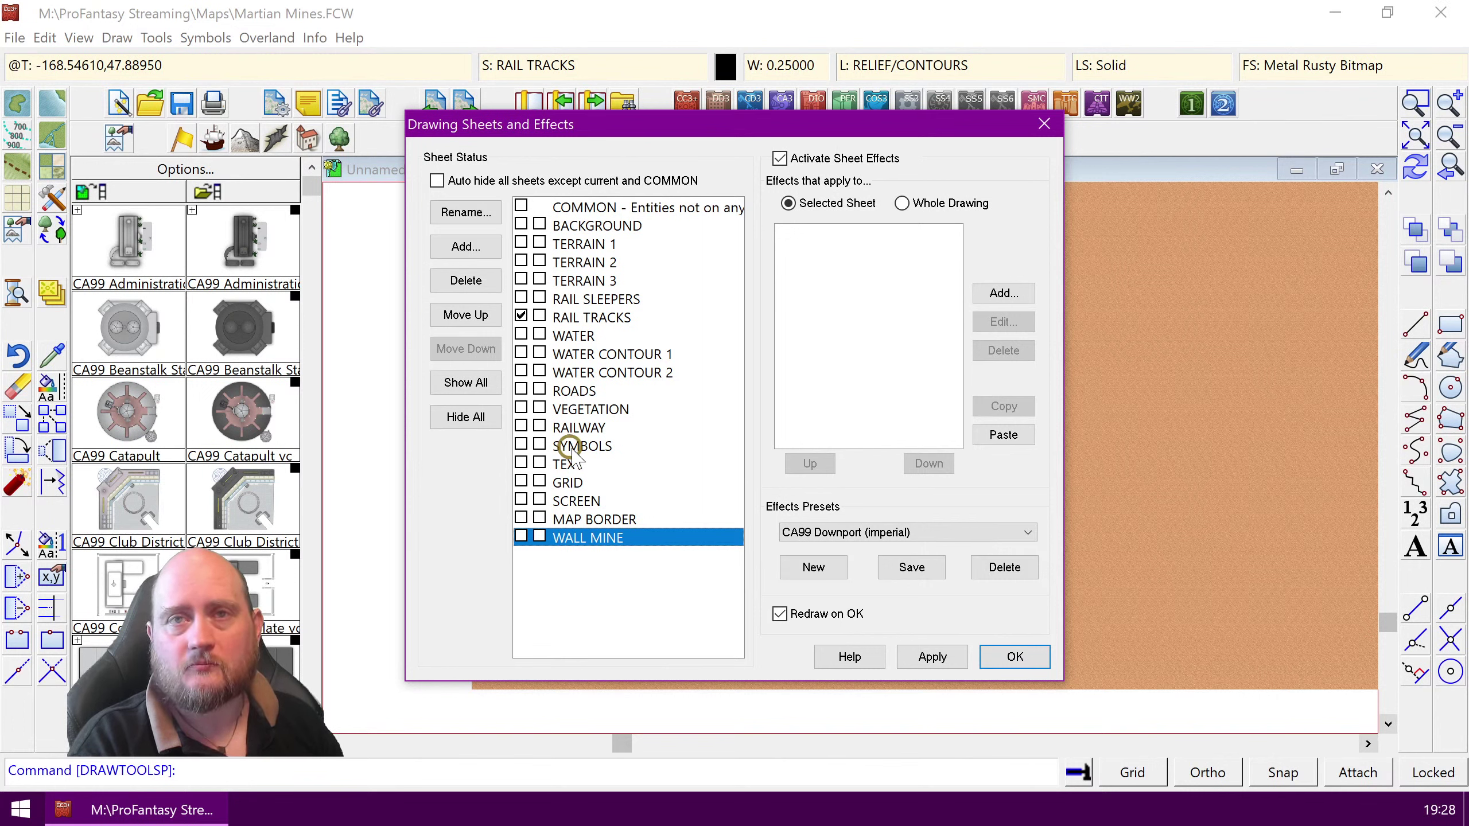
{"action": "left_click", "coordinate": [465, 318]}
{"action": "left_click", "coordinate": [465, 317]}
{"action": "left_click", "coordinate": [464, 317]}
{"action": "left_click", "coordinate": [464, 317]}
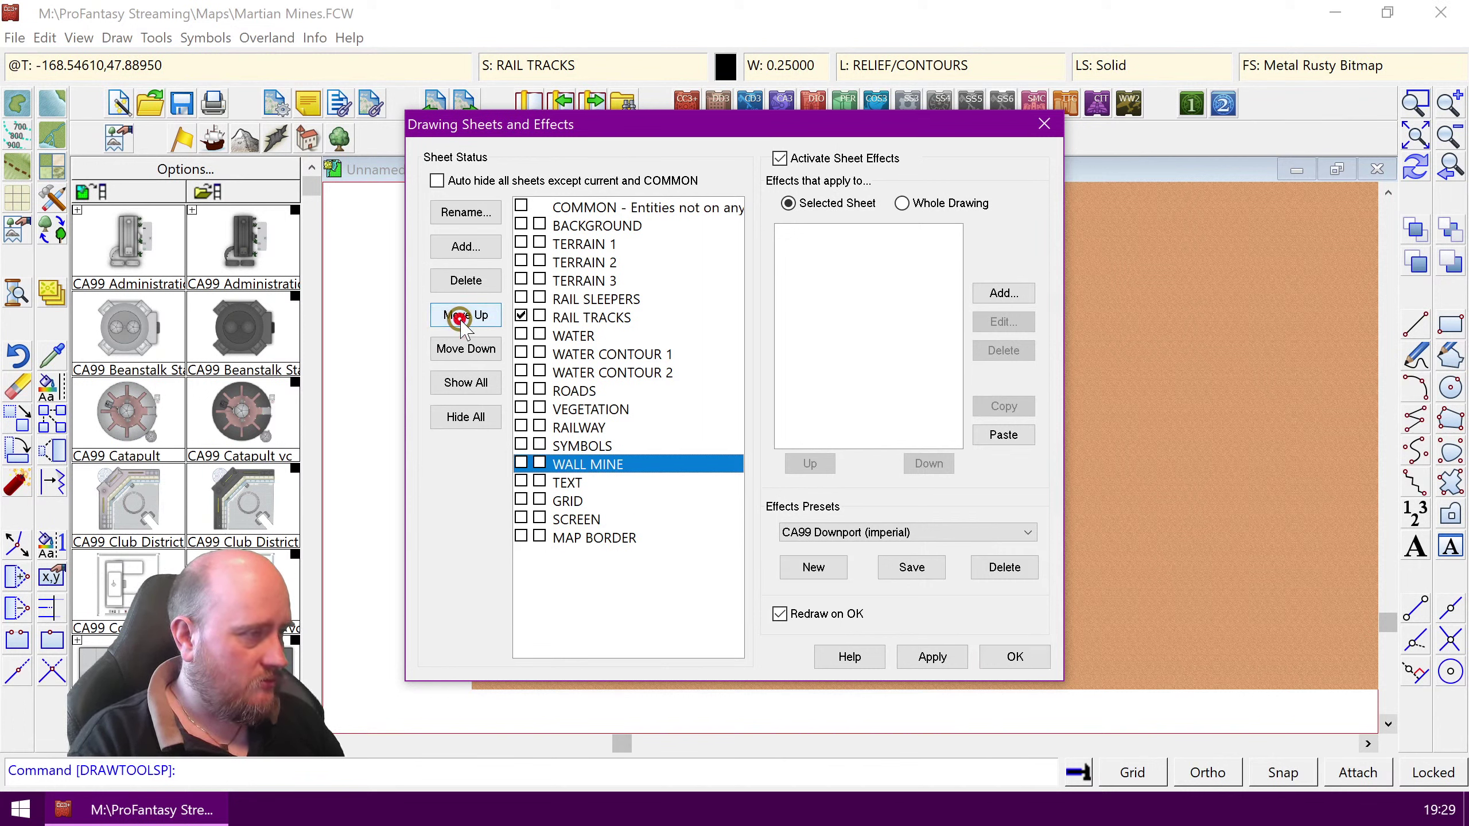
{"action": "left_click", "coordinate": [461, 318]}
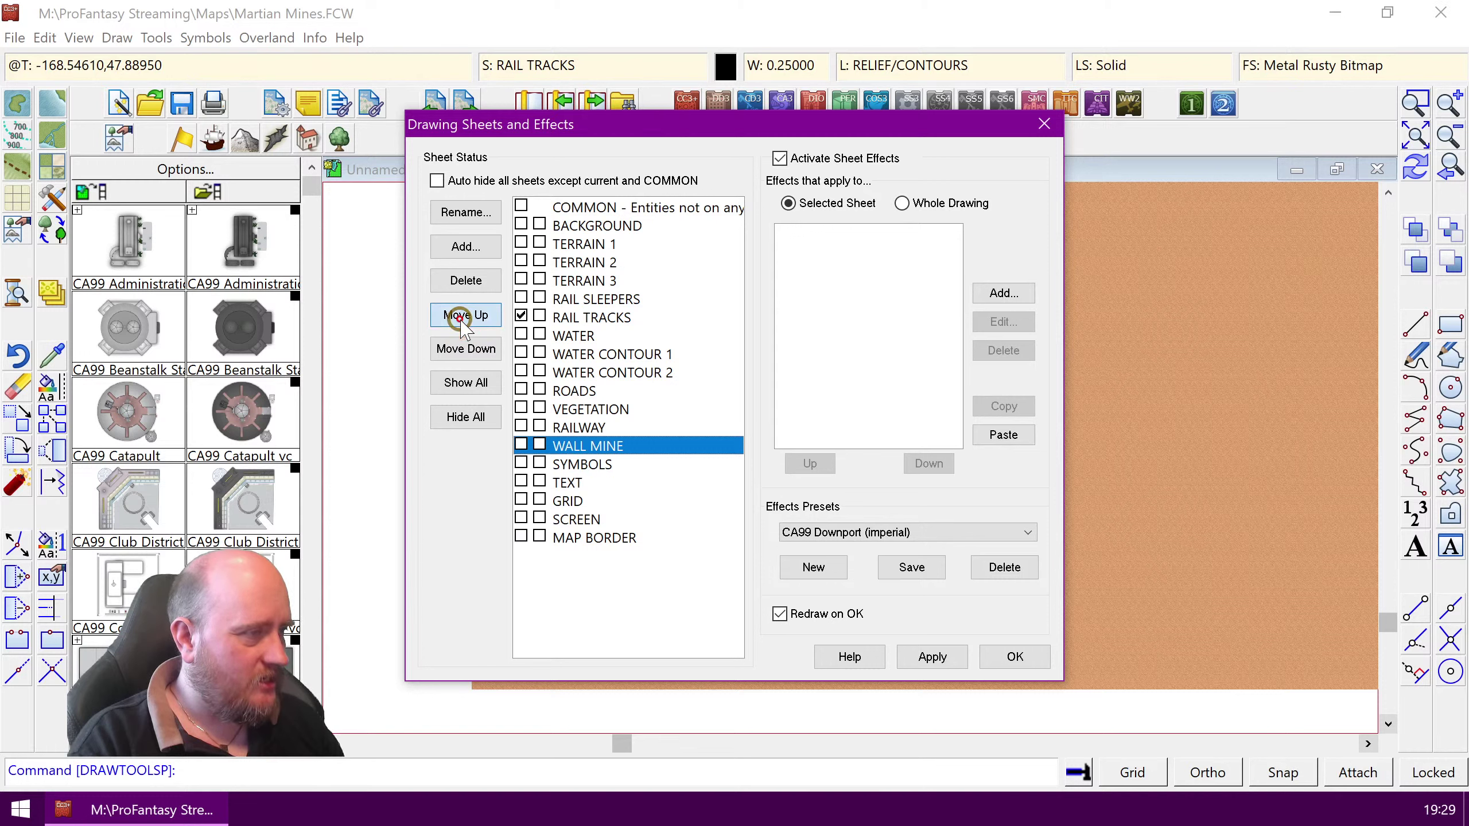
{"action": "left_click", "coordinate": [461, 318]}
{"action": "left_click", "coordinate": [461, 318]}
{"action": "left_click", "coordinate": [461, 318]}
{"action": "left_click", "coordinate": [461, 318]}
{"action": "left_click", "coordinate": [463, 317]}
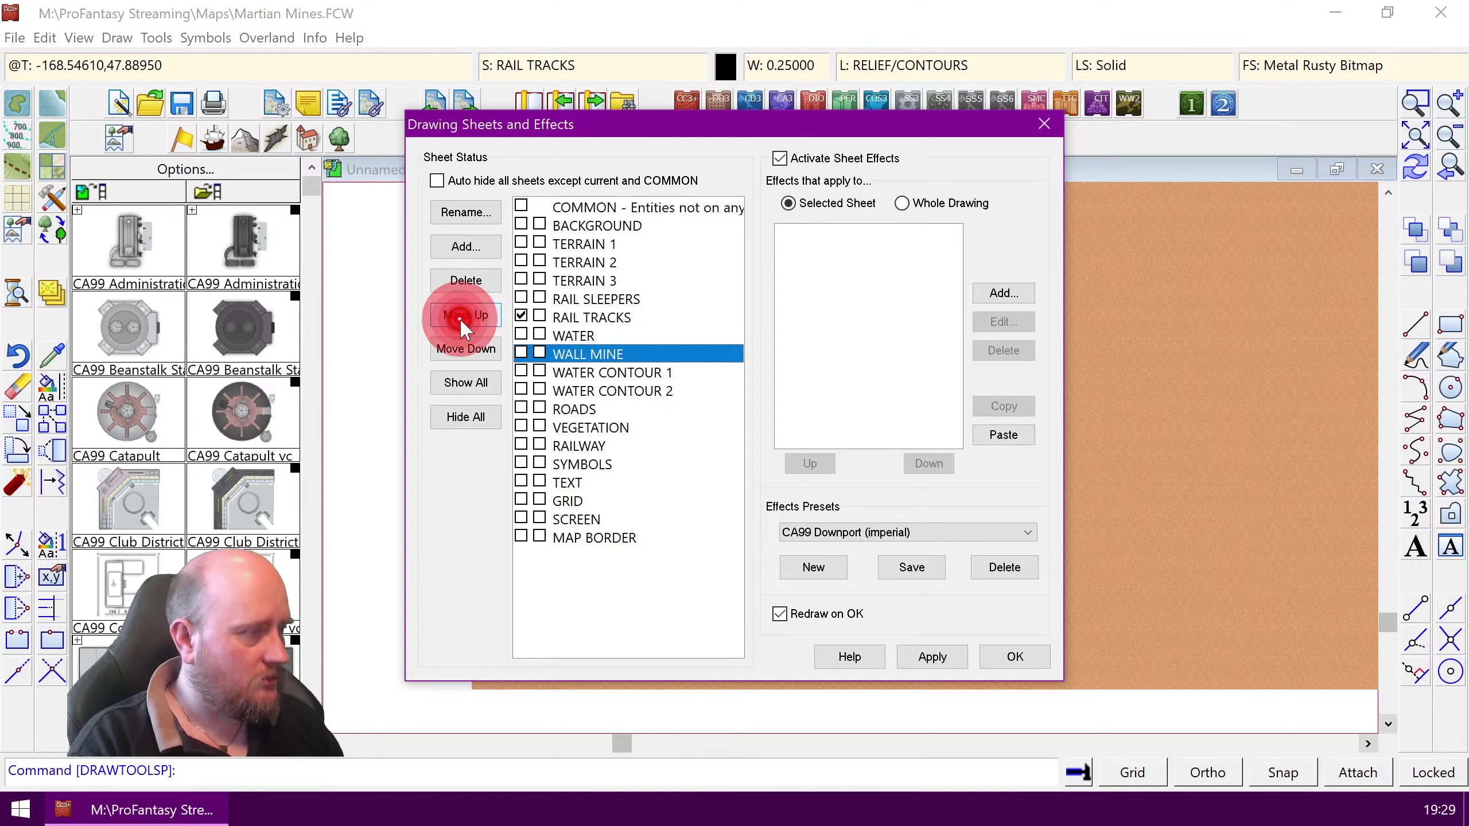
{"action": "left_click", "coordinate": [462, 318]}
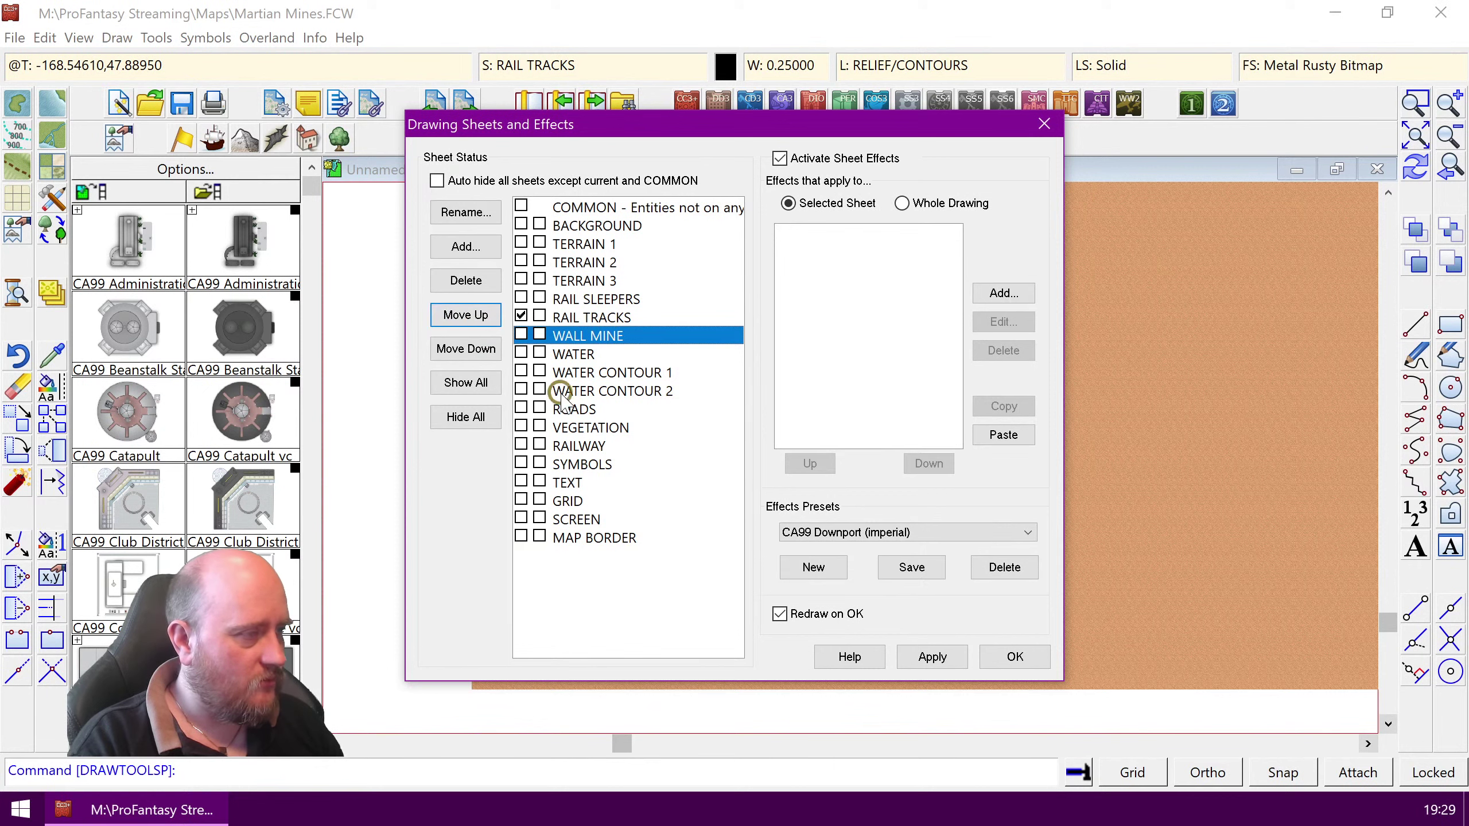
Step: Add a Bevel, Lighted effect with a bevel size of 1 map unit to the WALL MINE sheet and accept the sheet settings
{"action": "left_click", "coordinate": [986, 293]}
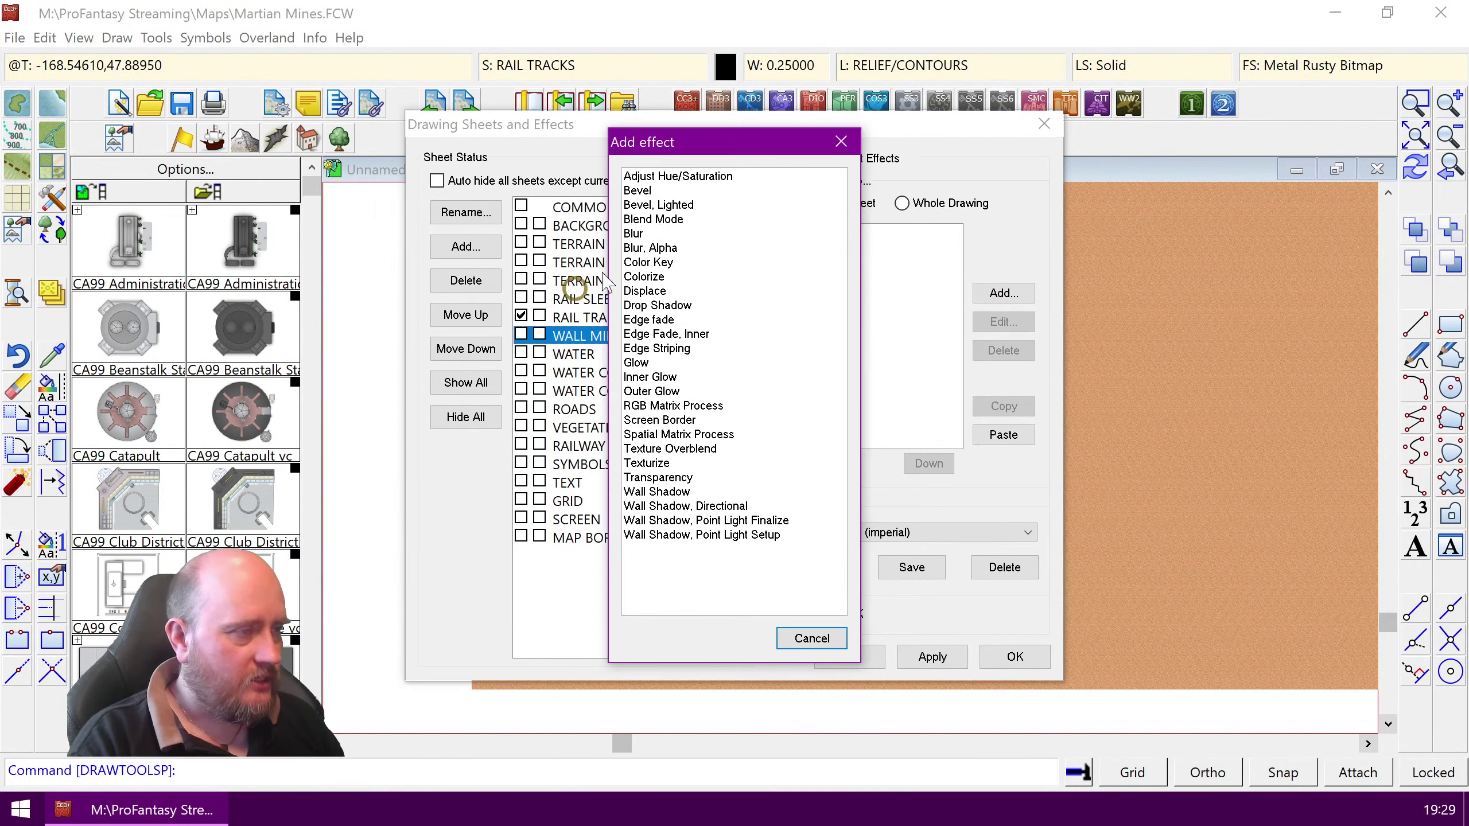
{"action": "double_click", "coordinate": [665, 204]}
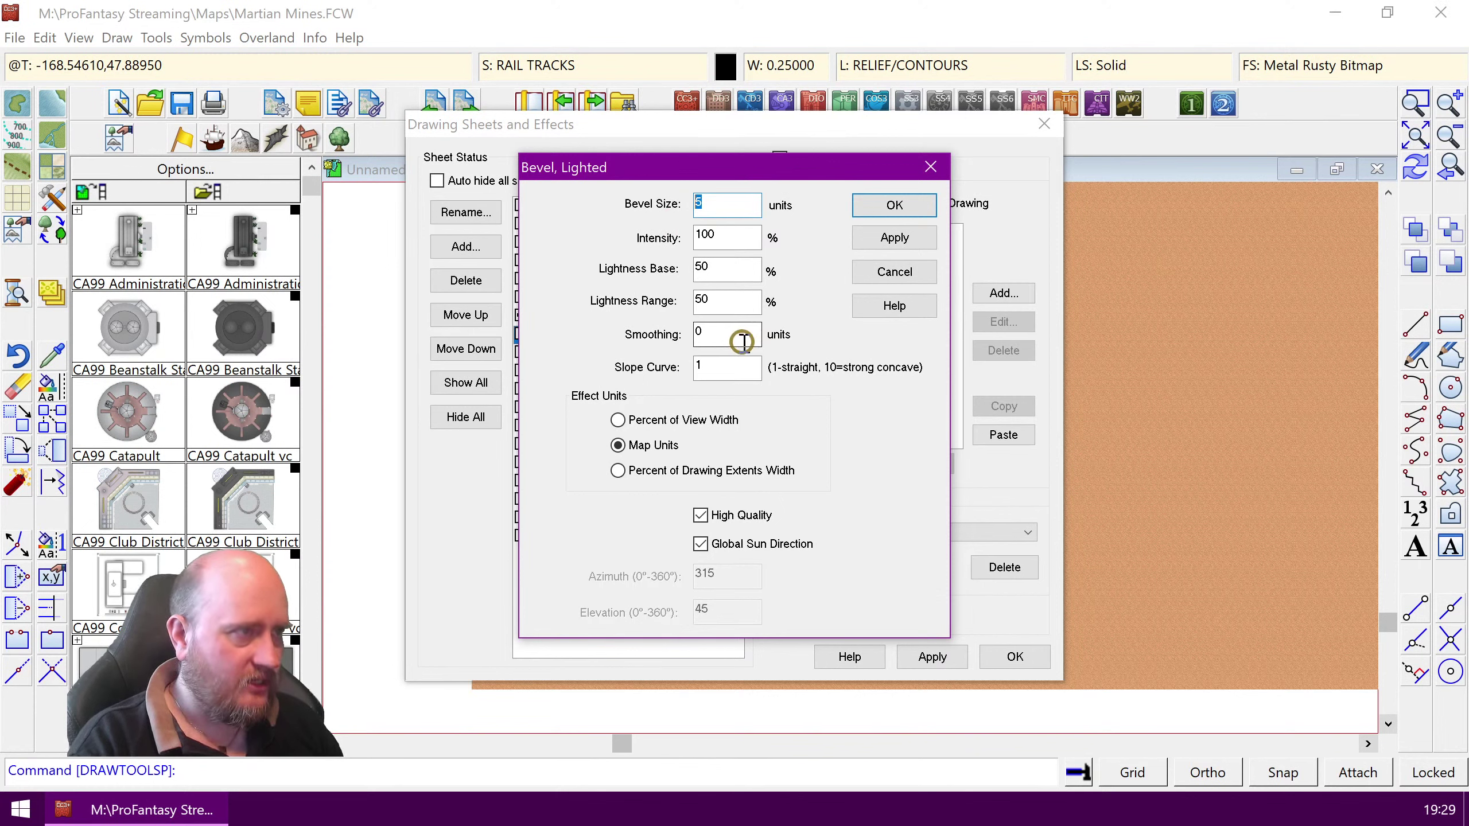
{"action": "type", "text": "1"}
{"action": "left_click", "coordinate": [741, 236]}
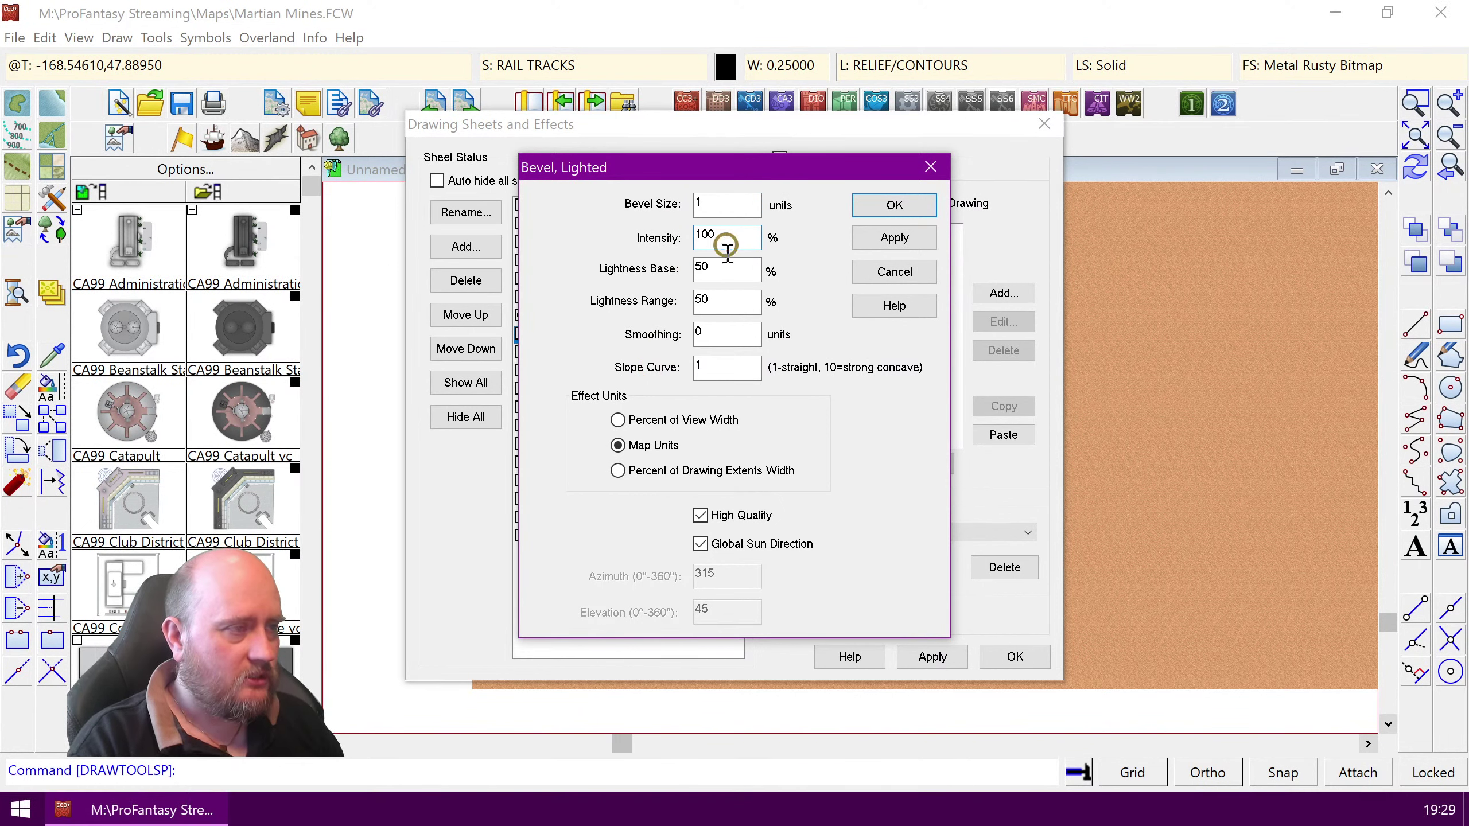
{"action": "left_click", "coordinate": [891, 210]}
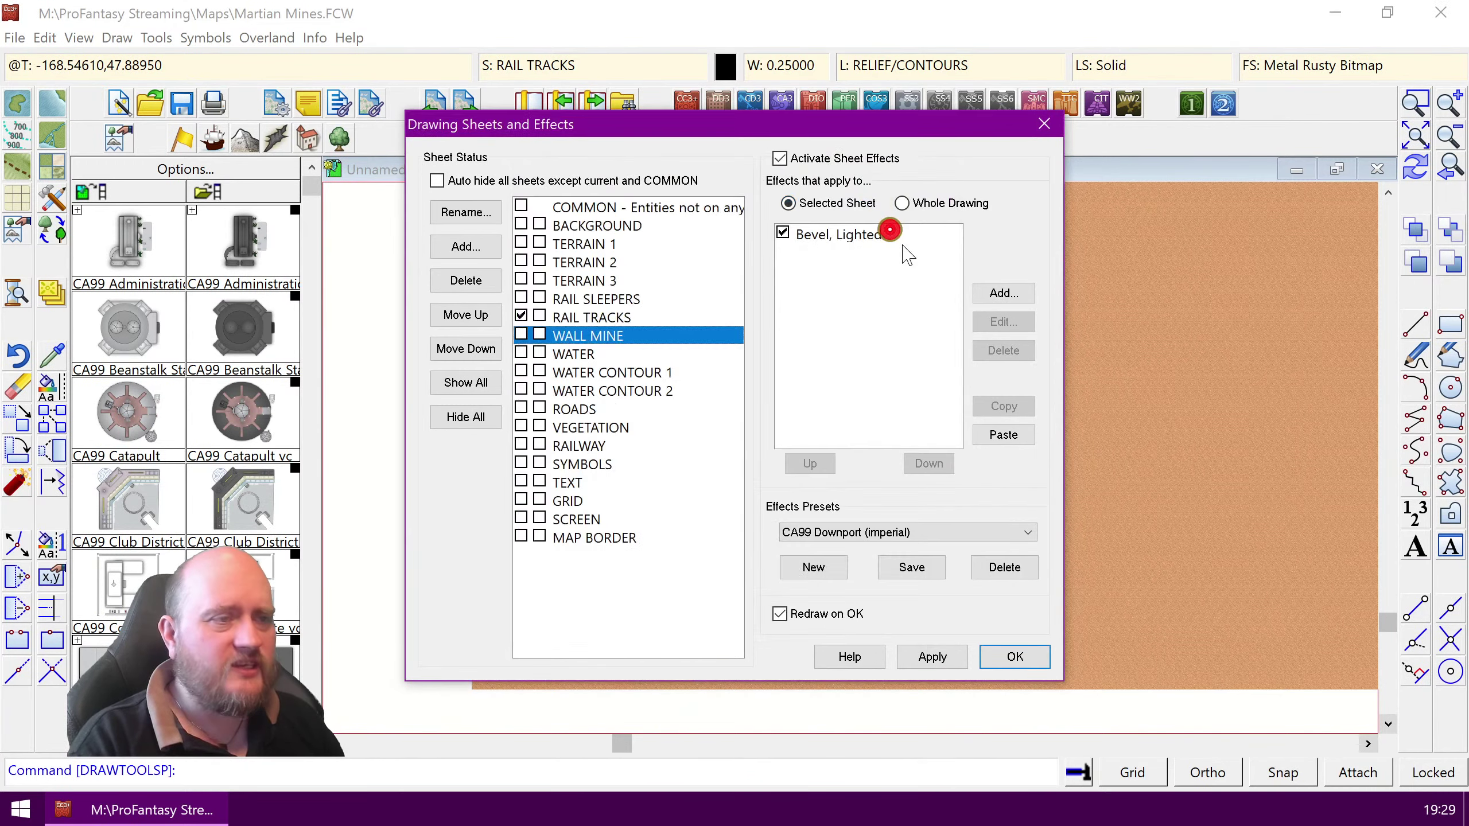
{"action": "left_click", "coordinate": [1013, 656]}
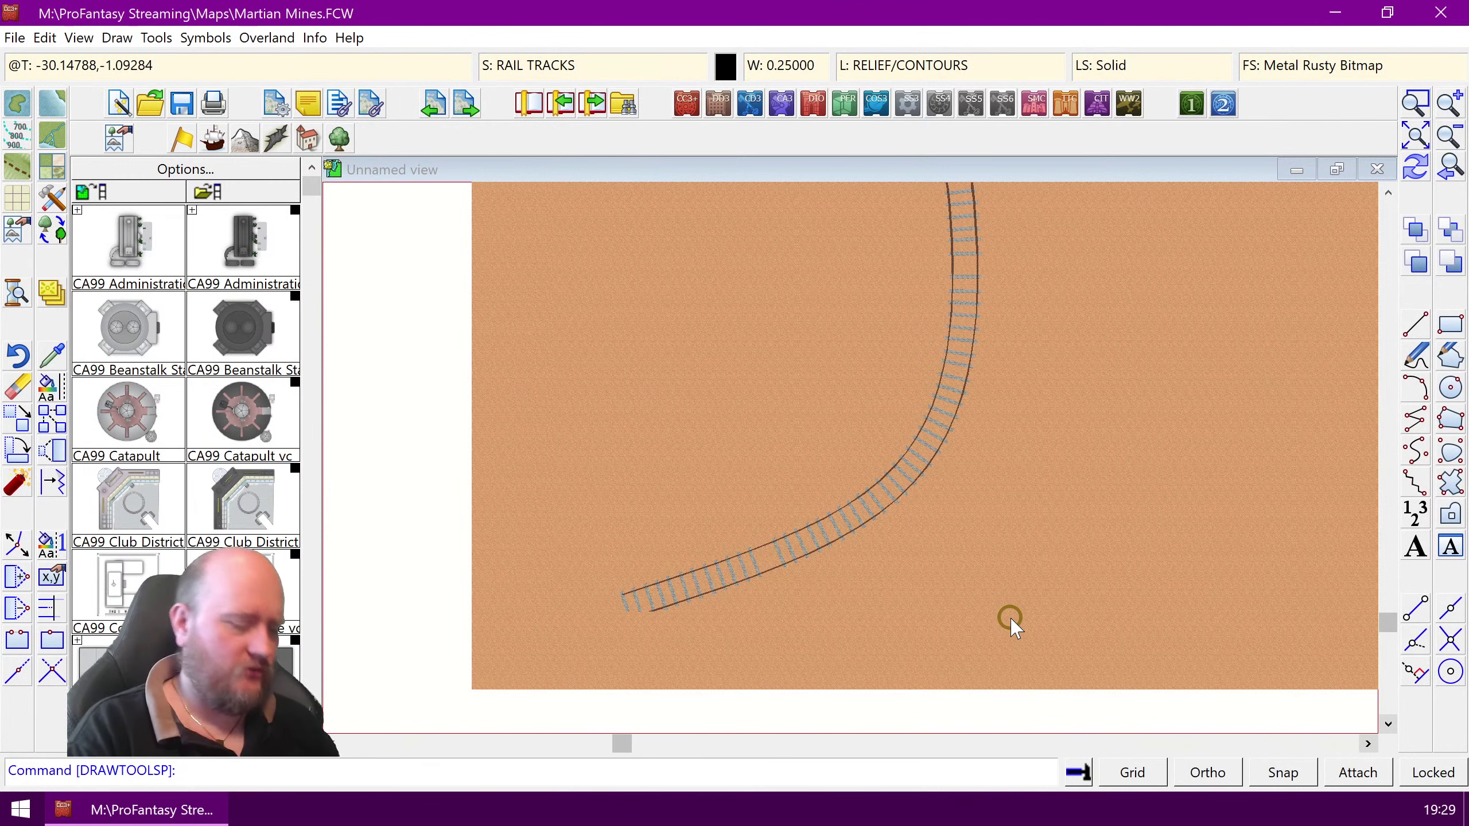
Step: Start a Mine Walls fractal polygon near the southwest corner, tracing the track's inner bend north and bulging into a cavern to its west
{"action": "scroll", "coordinate": [1105, 508], "scroll_direction": "down", "scroll_amount": 2}
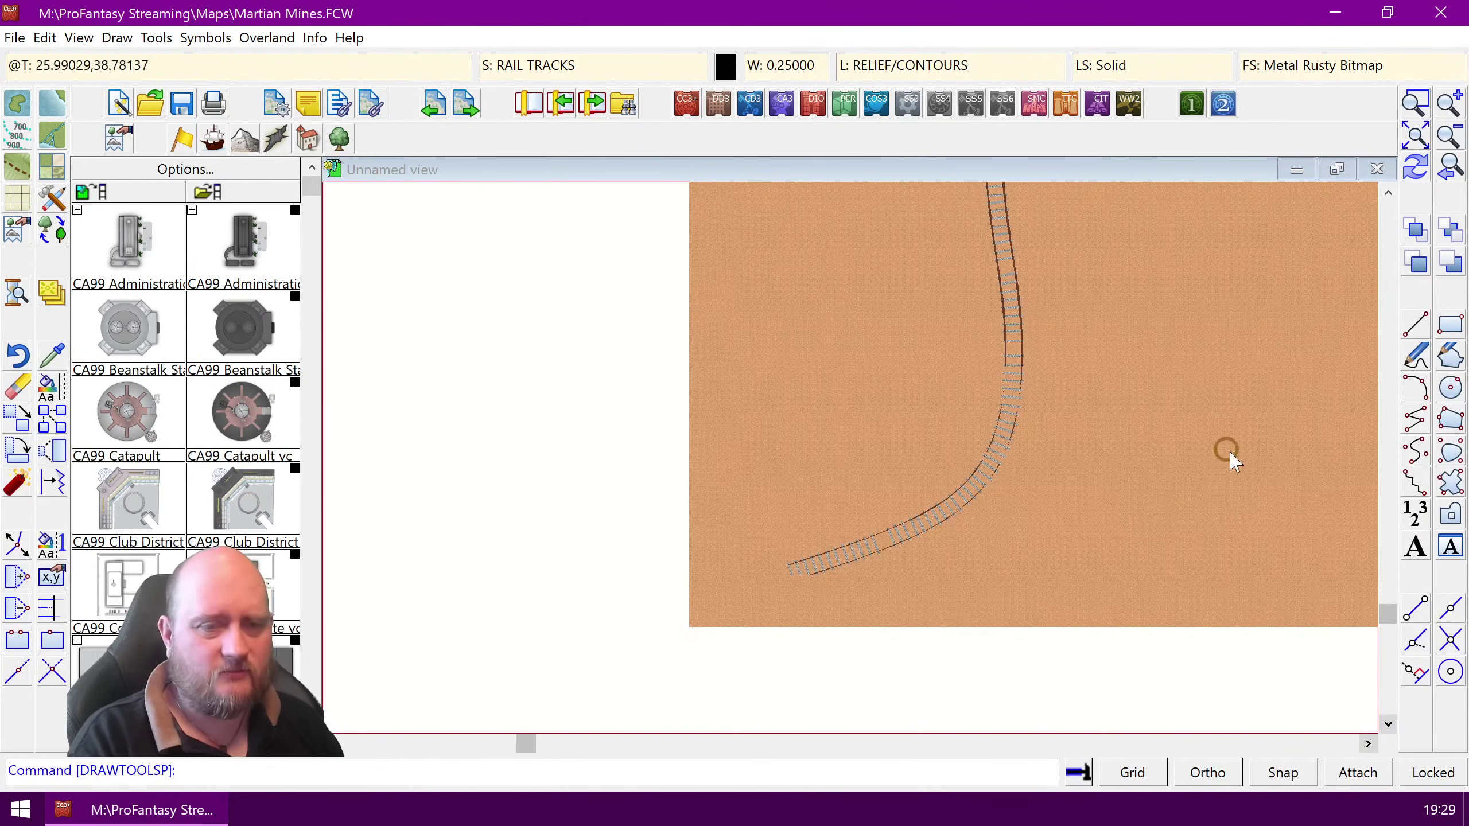
{"action": "left_click", "coordinate": [1359, 744]}
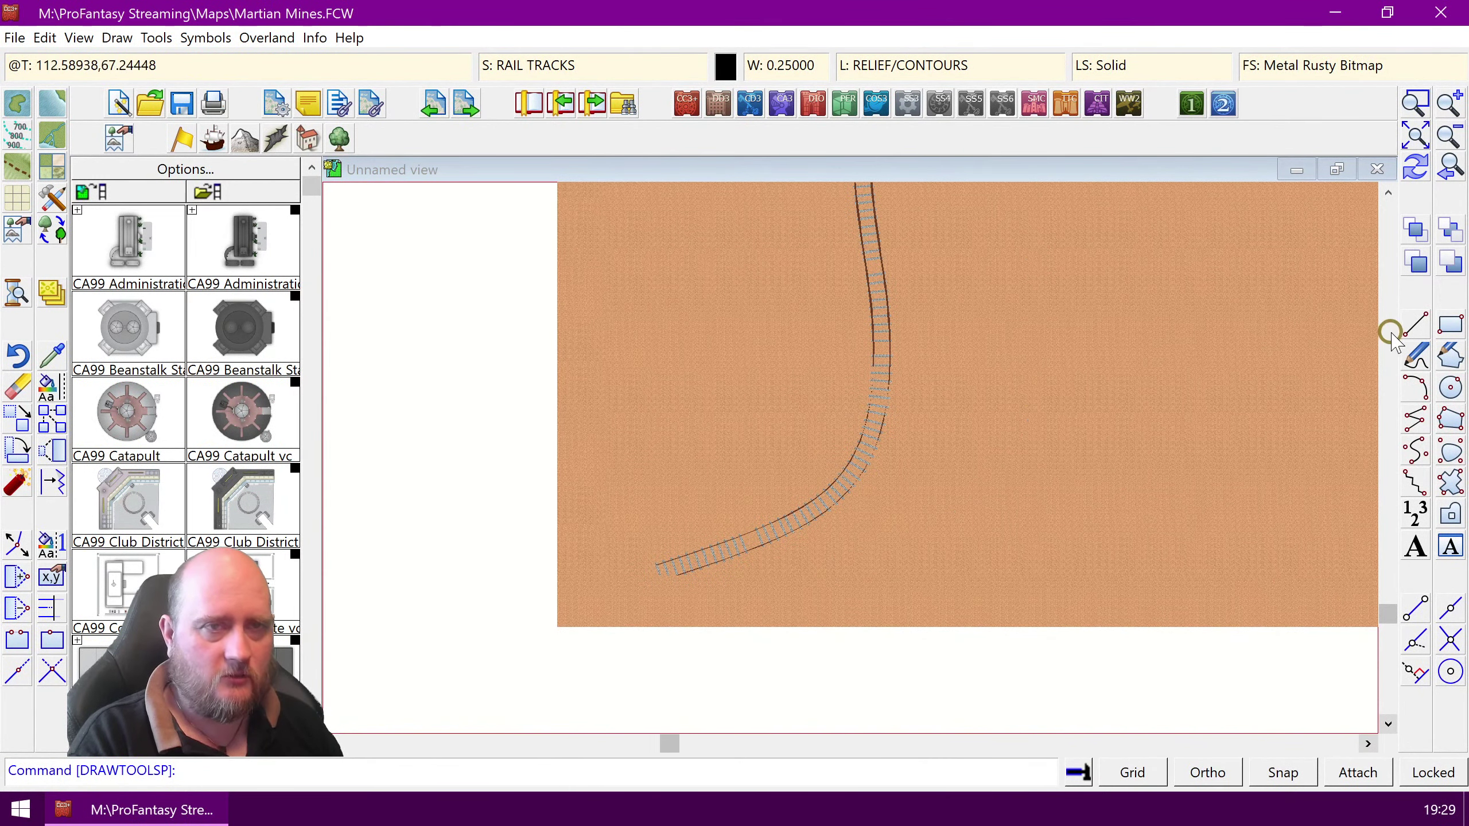
{"action": "left_click", "coordinate": [1387, 194]}
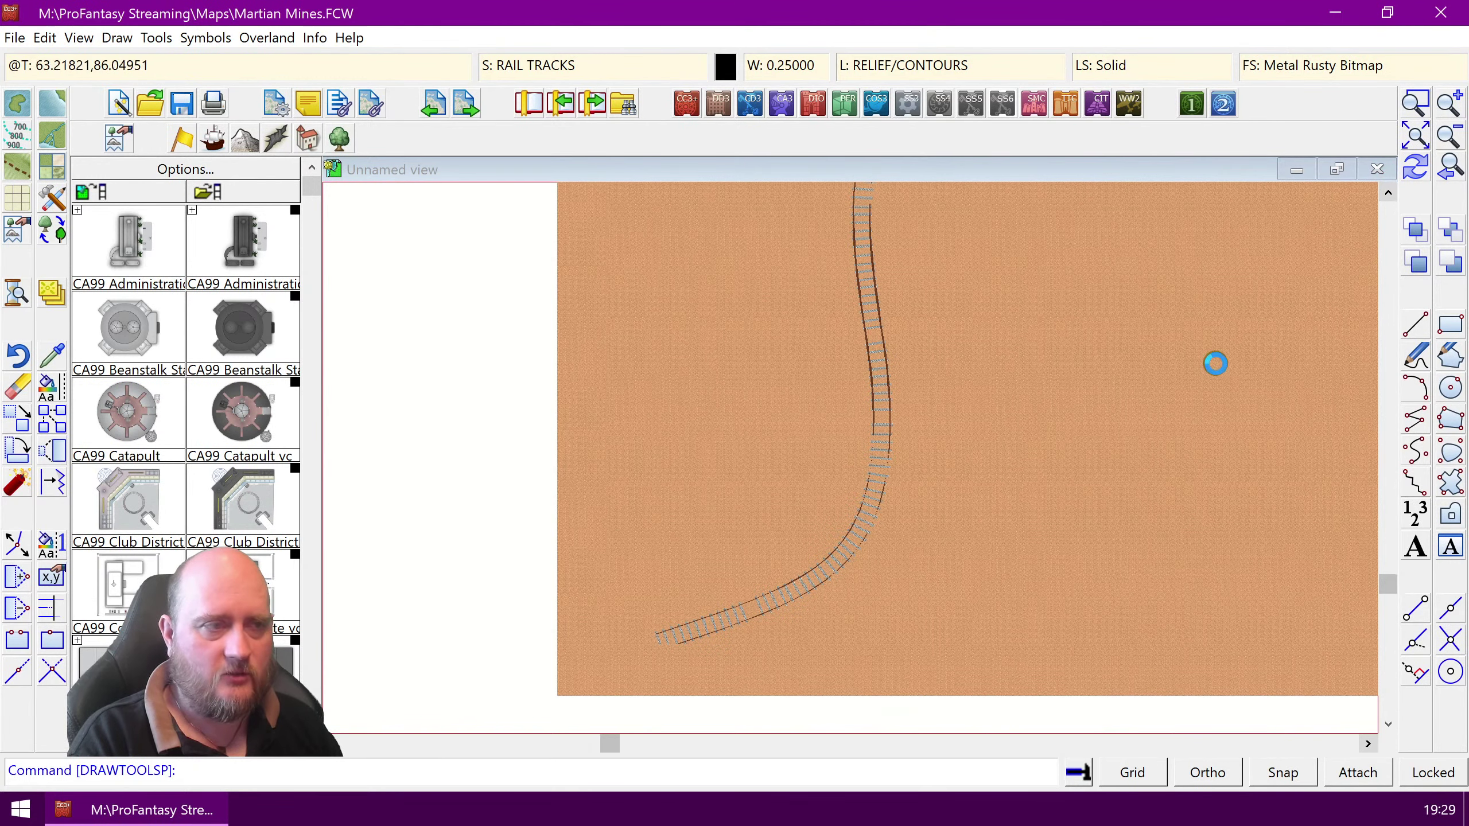
{"action": "scroll", "coordinate": [1211, 359], "scroll_direction": "down", "scroll_amount": 1}
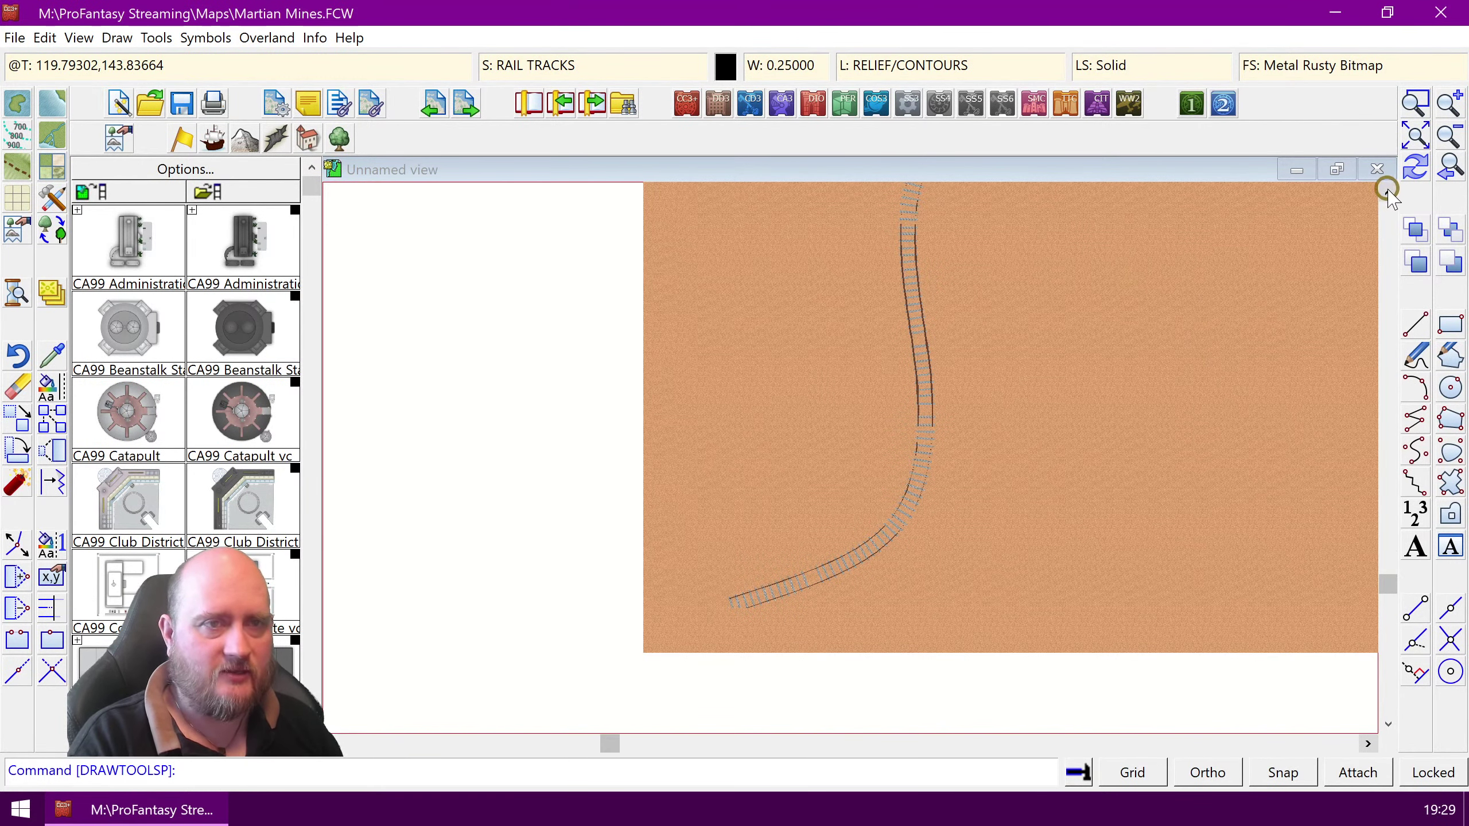
{"action": "left_click", "coordinate": [1388, 194]}
{"action": "scroll", "coordinate": [1233, 281], "scroll_direction": "down", "scroll_amount": 1}
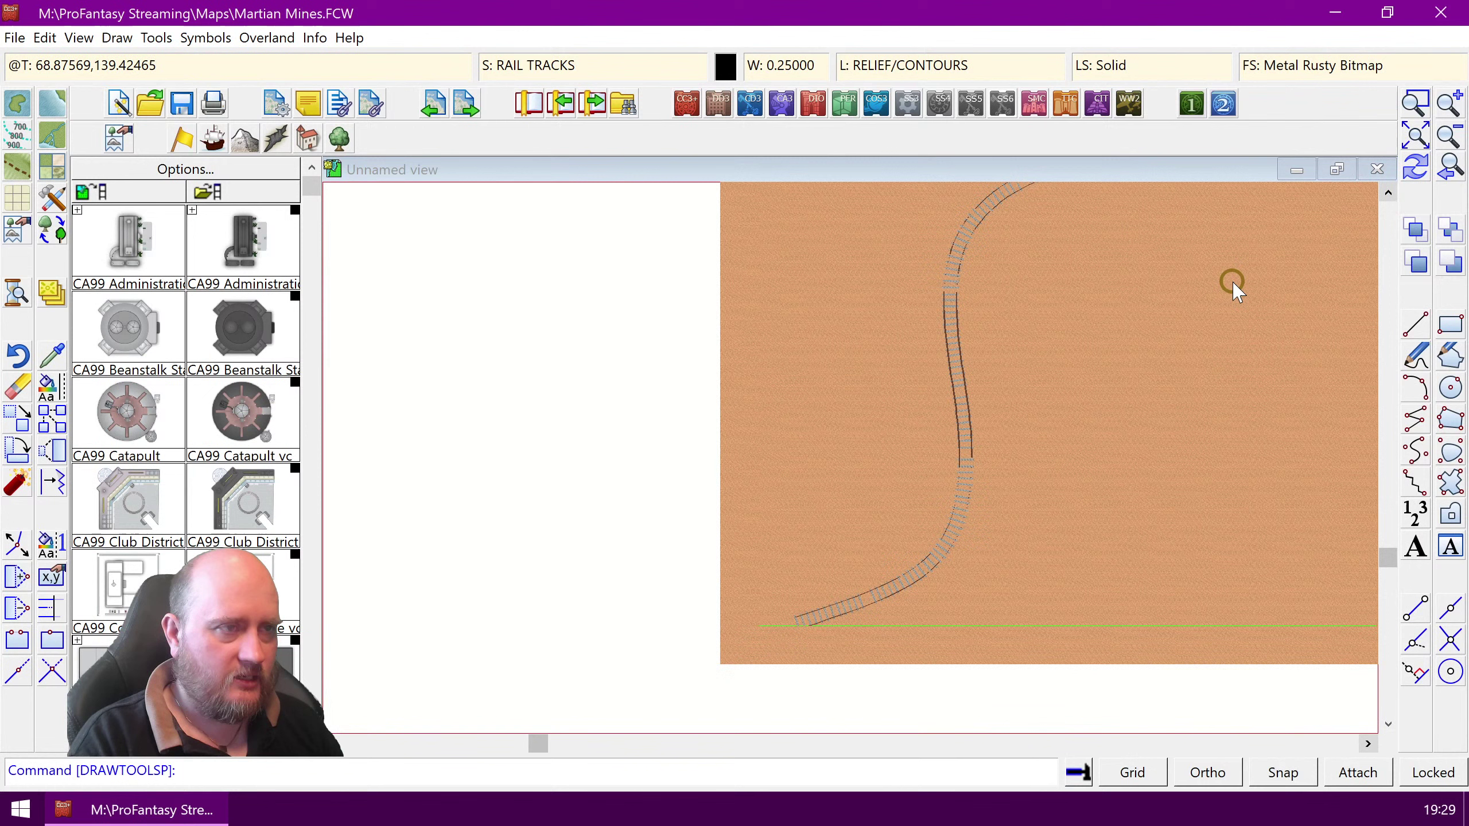
{"action": "left_click", "coordinate": [1388, 194]}
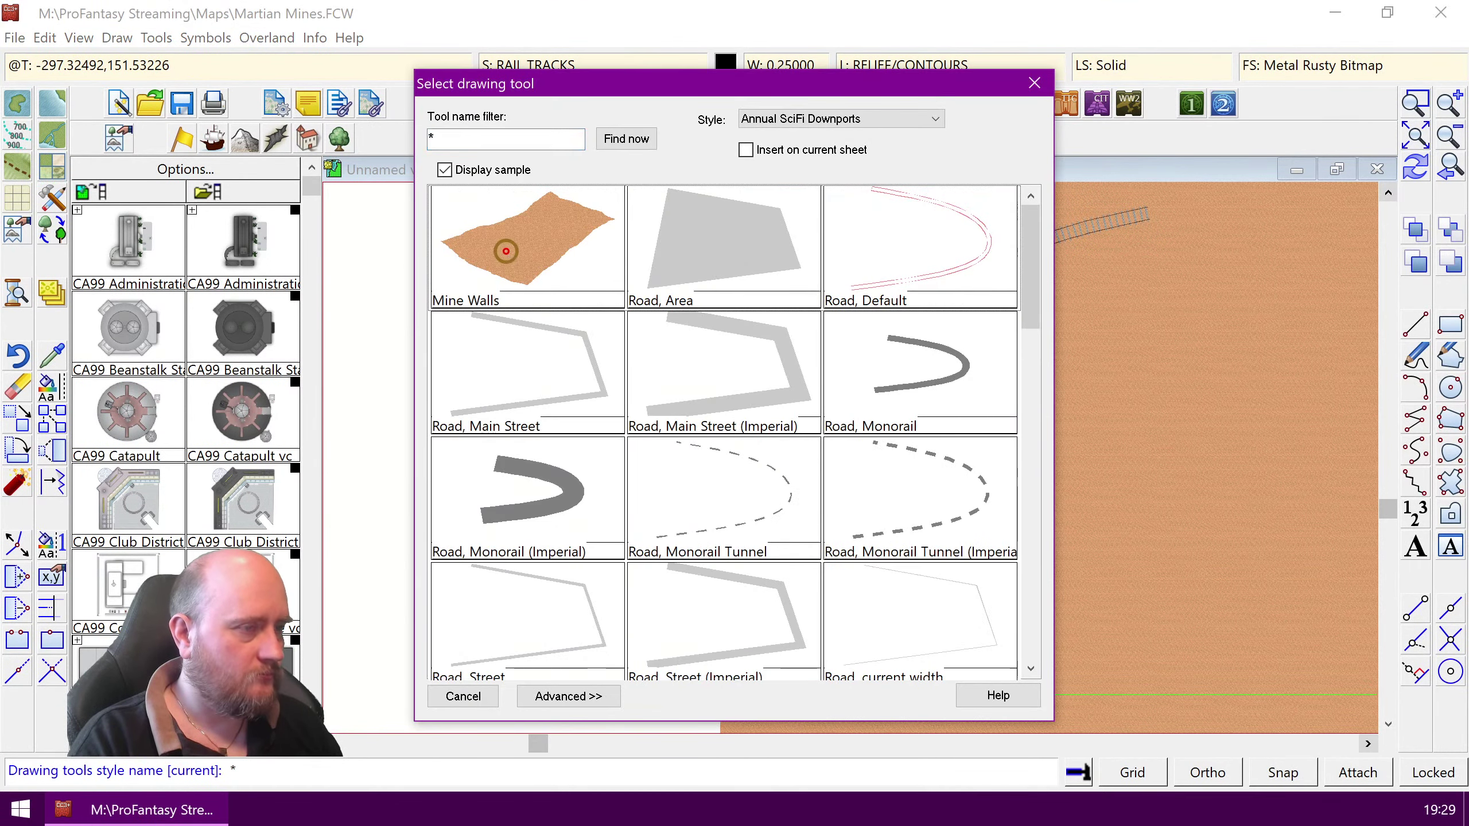
{"action": "double_click", "coordinate": [502, 250]}
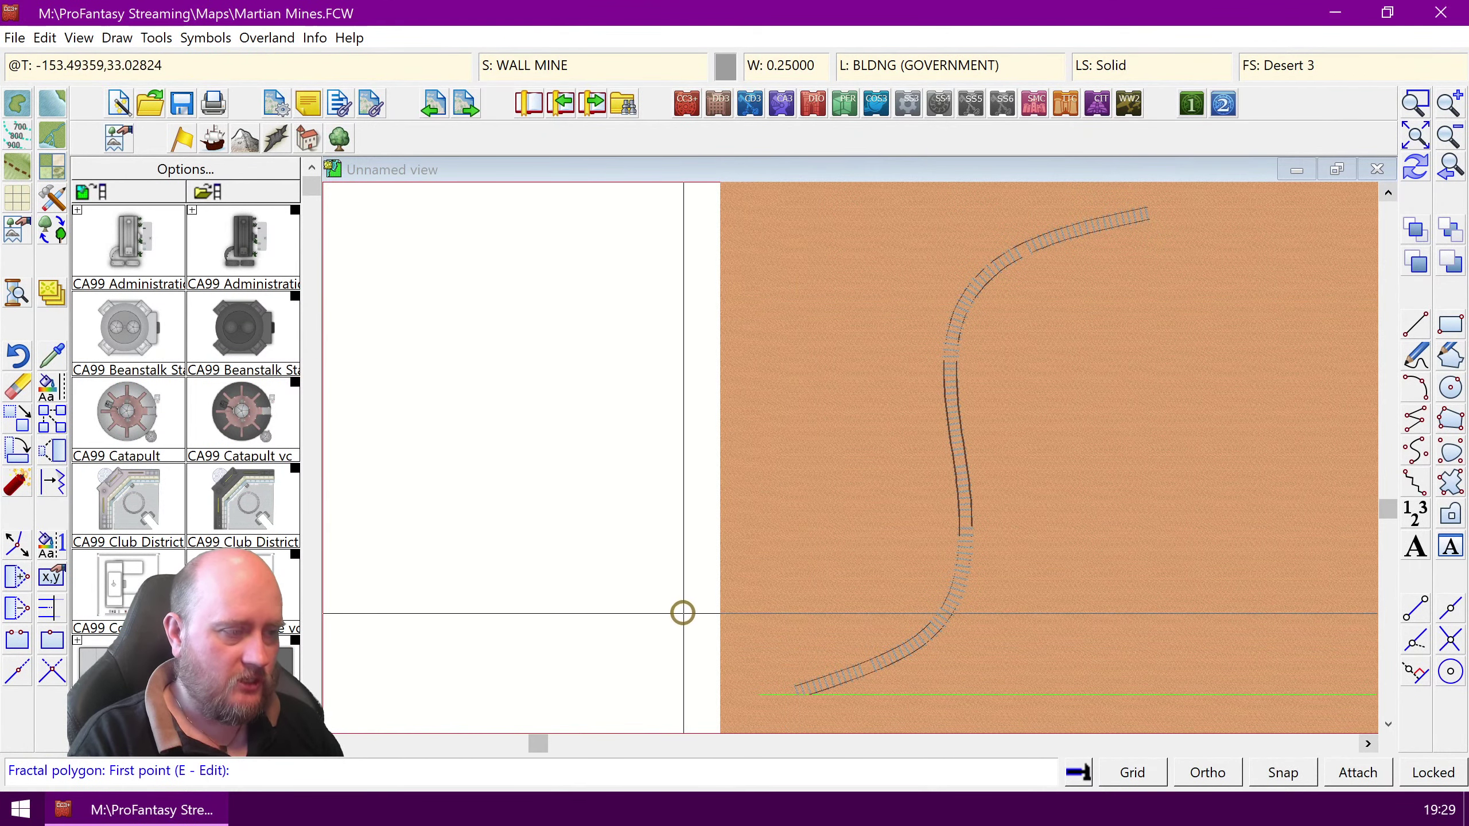
{"action": "left_click", "coordinate": [755, 658]}
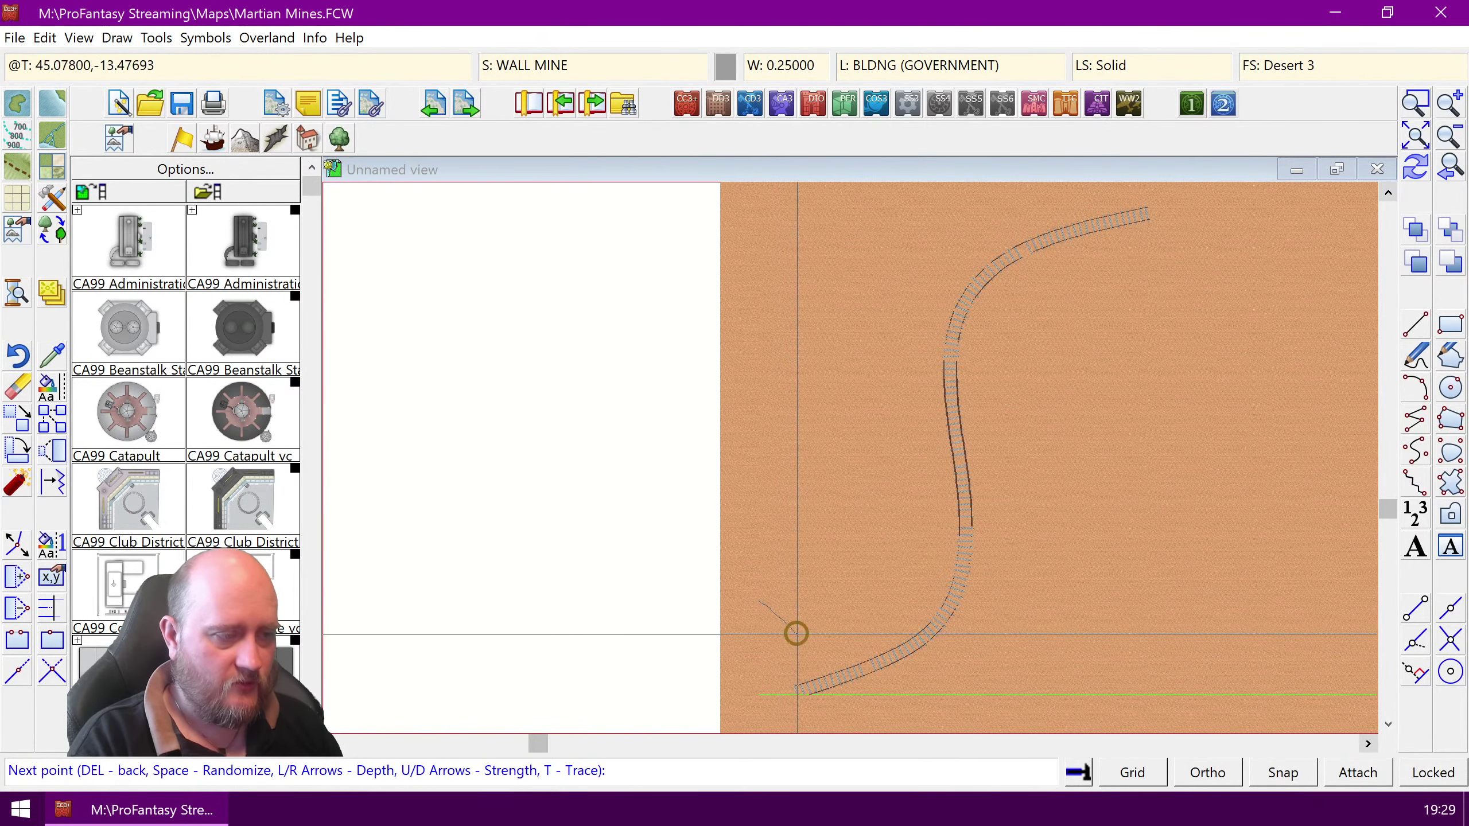
{"action": "left_click", "coordinate": [813, 647]}
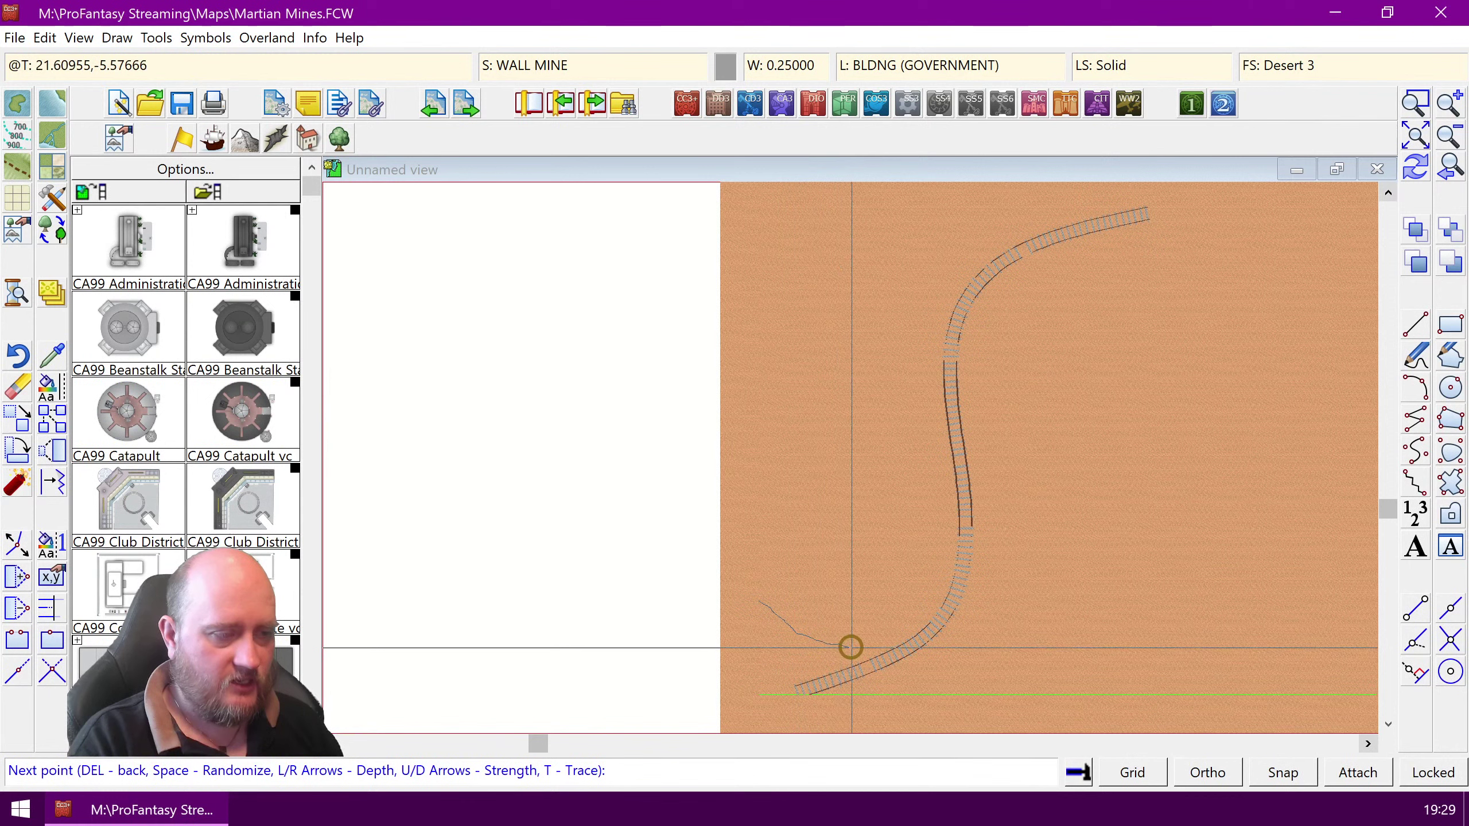
{"action": "left_click", "coordinate": [902, 619]}
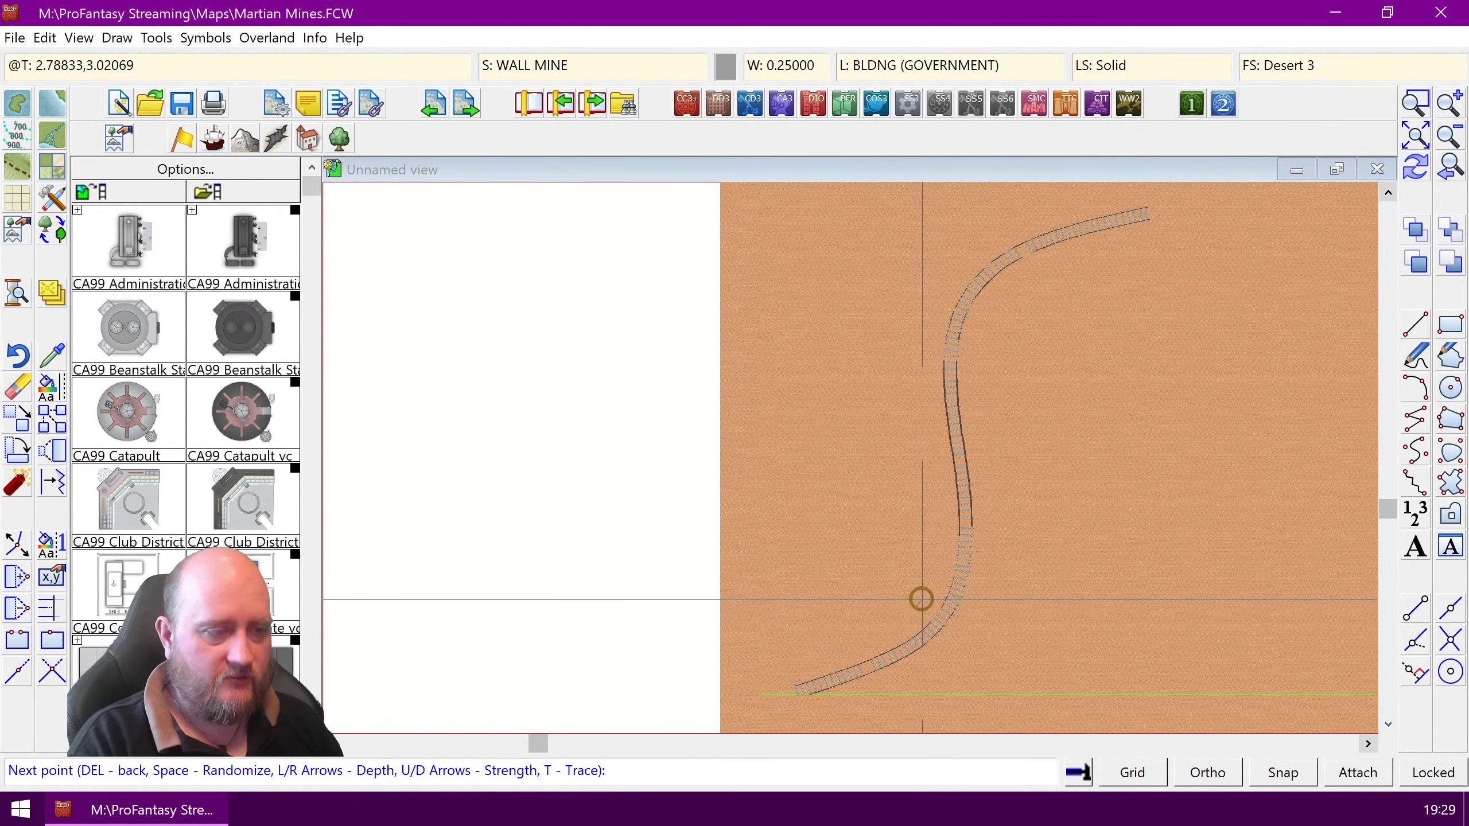
{"action": "left_click", "coordinate": [936, 521]}
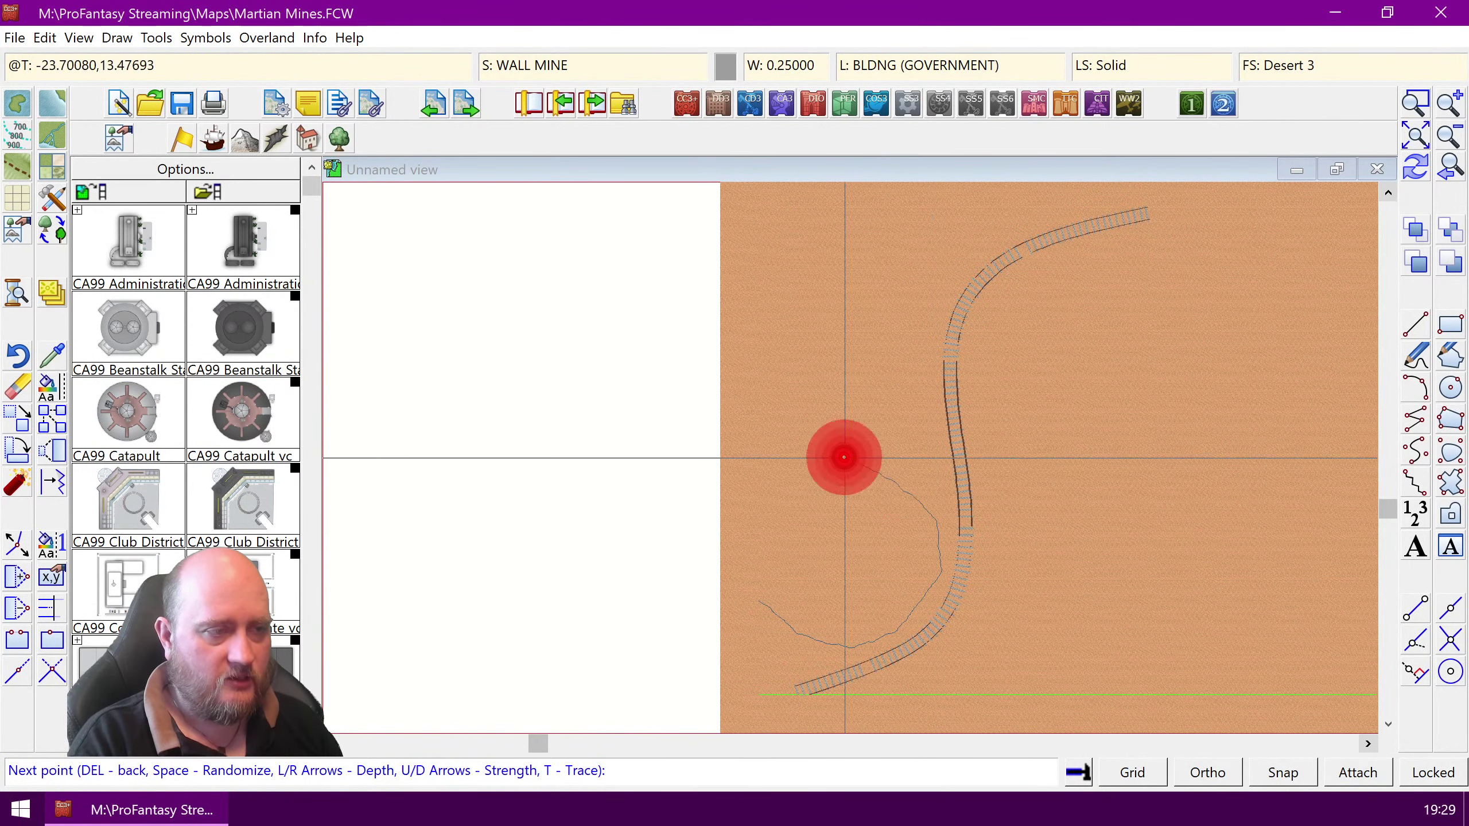
{"action": "left_click", "coordinate": [815, 344]}
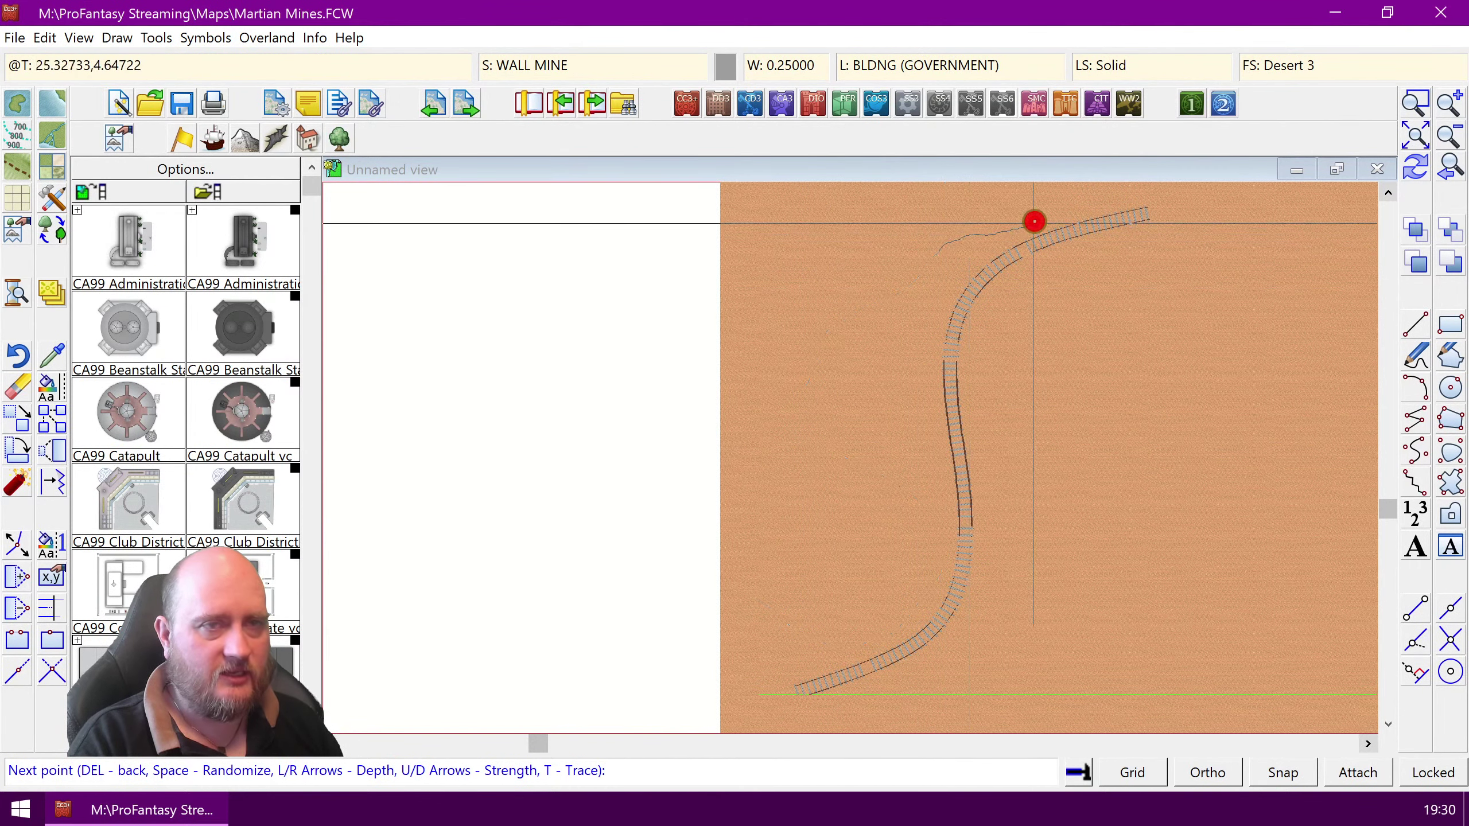
Step: Continue the mine wall along the track's northwest side and around its northern end, forming a wide cavern beyond the rails
{"action": "left_click", "coordinate": [1388, 192]}
{"action": "left_click", "coordinate": [1388, 192]}
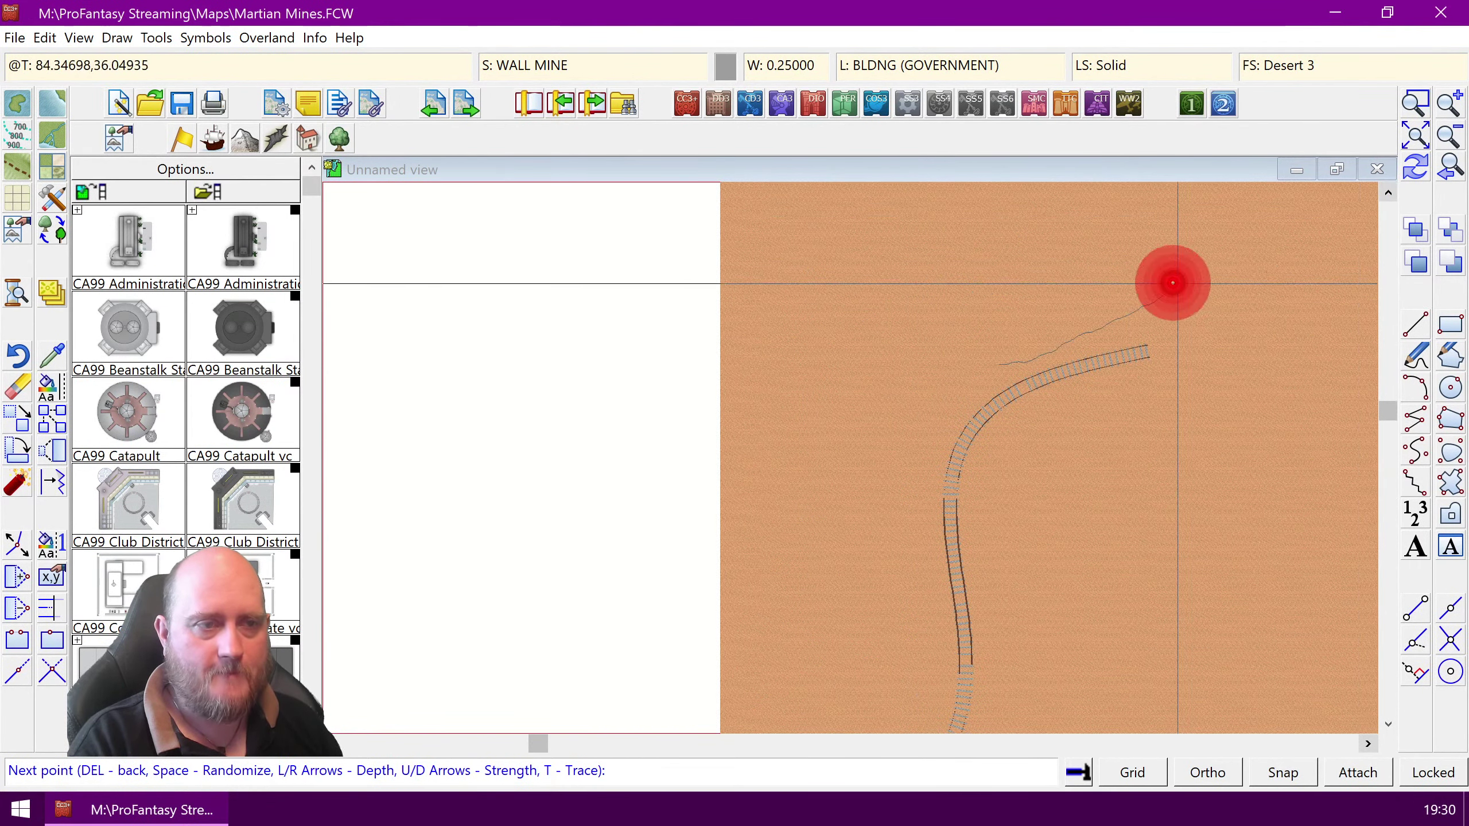
{"action": "left_click", "coordinate": [1111, 271]}
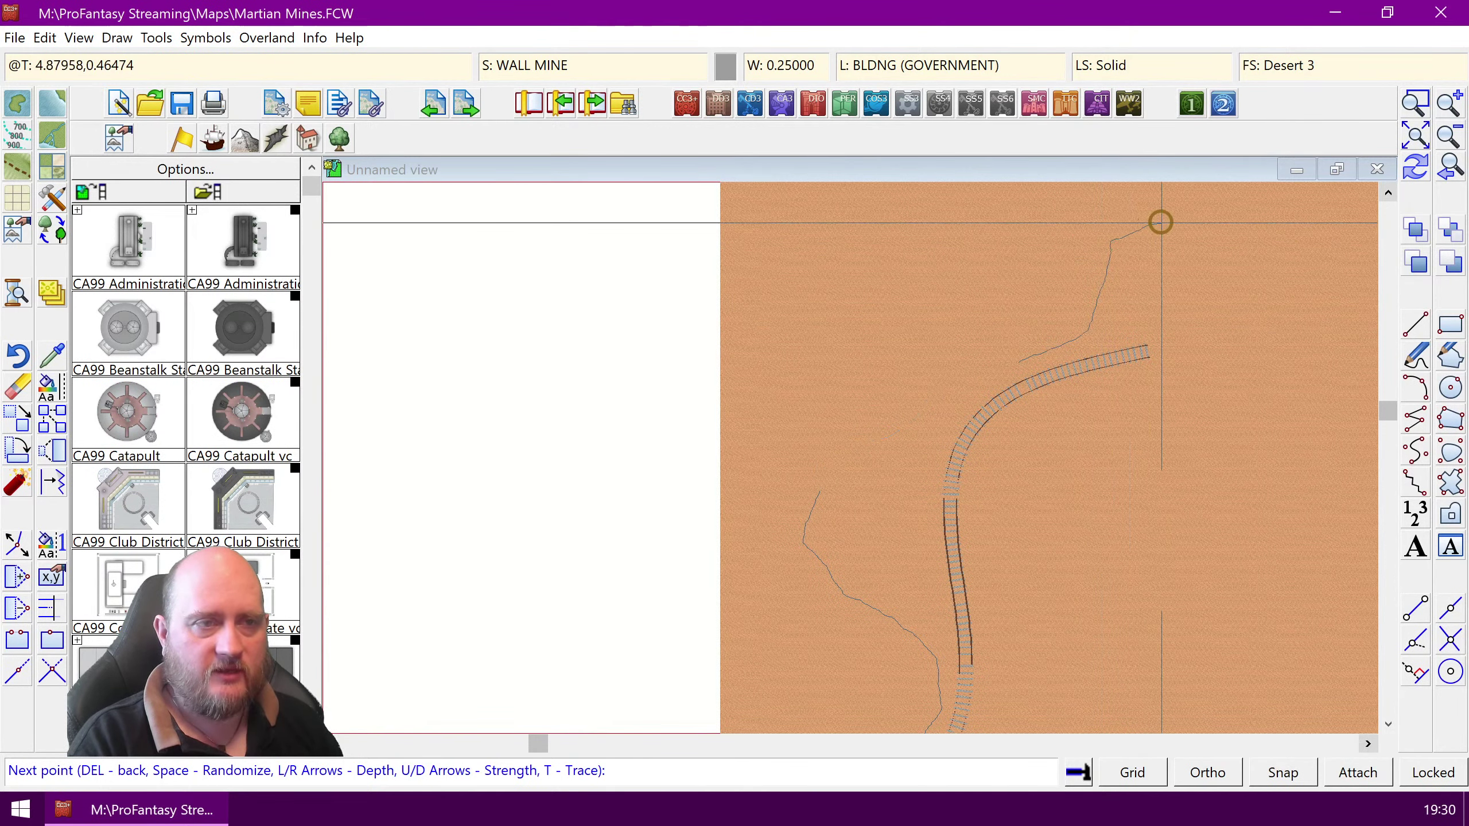
{"action": "left_click", "coordinate": [1219, 234]}
{"action": "left_click", "coordinate": [1246, 431]}
{"action": "left_click", "coordinate": [1214, 430]}
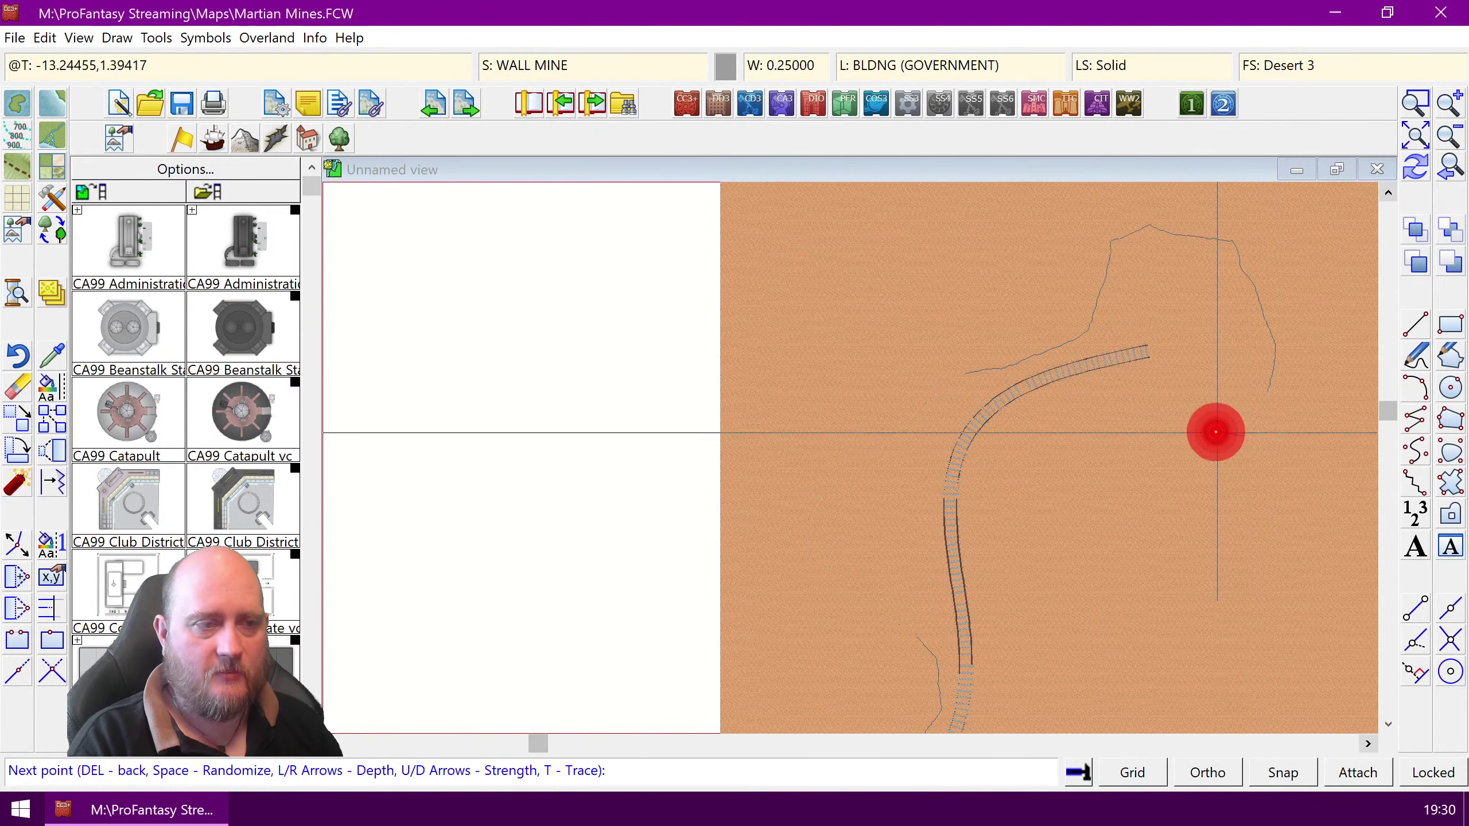
Step: Trace the mine wall back south along the track's east side, with a side cavern bulging east of its middle section
{"action": "left_click", "coordinate": [1141, 400]}
{"action": "left_click", "coordinate": [1082, 394]}
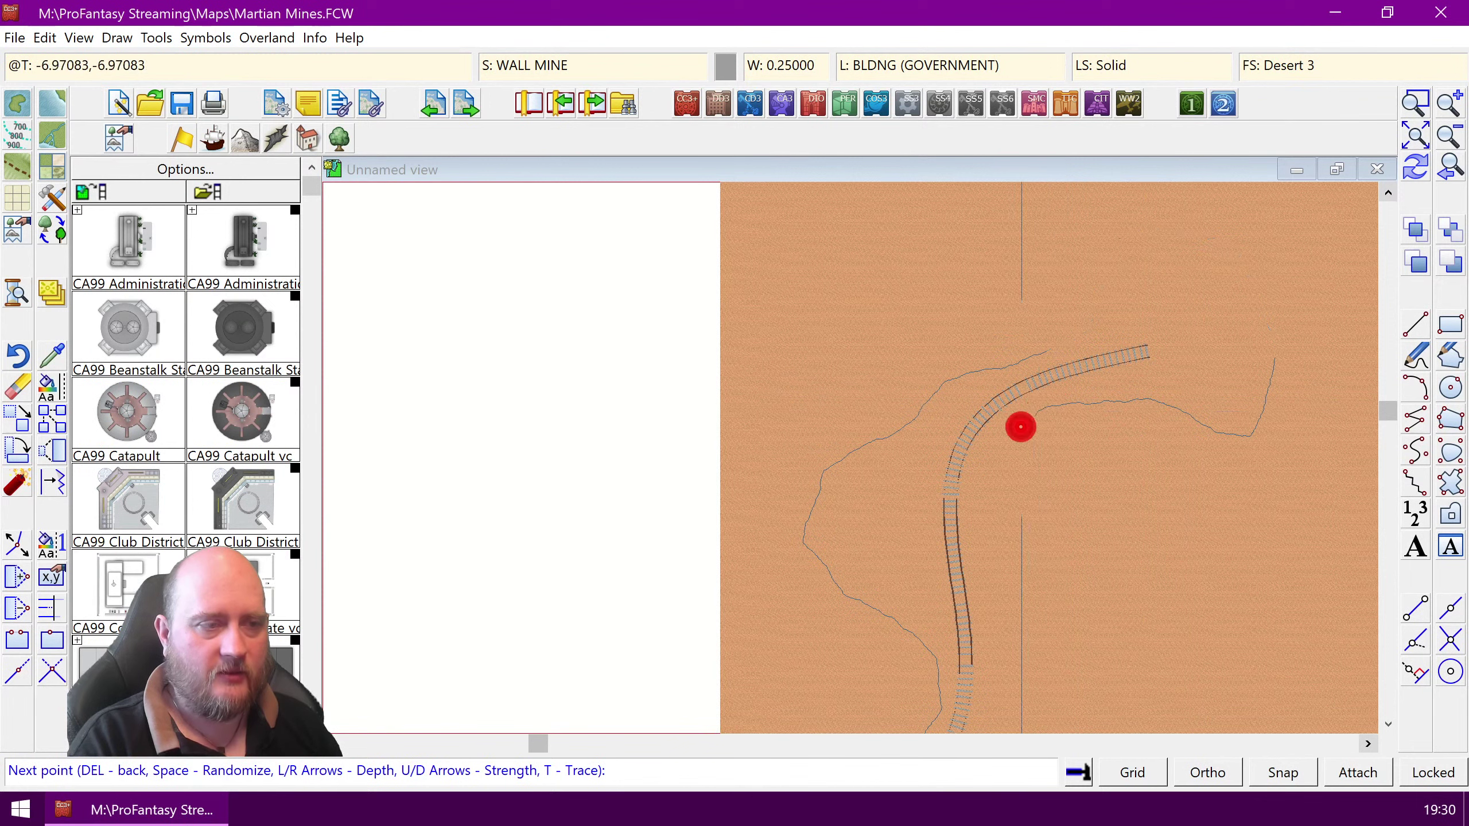
{"action": "left_click", "coordinate": [985, 469]}
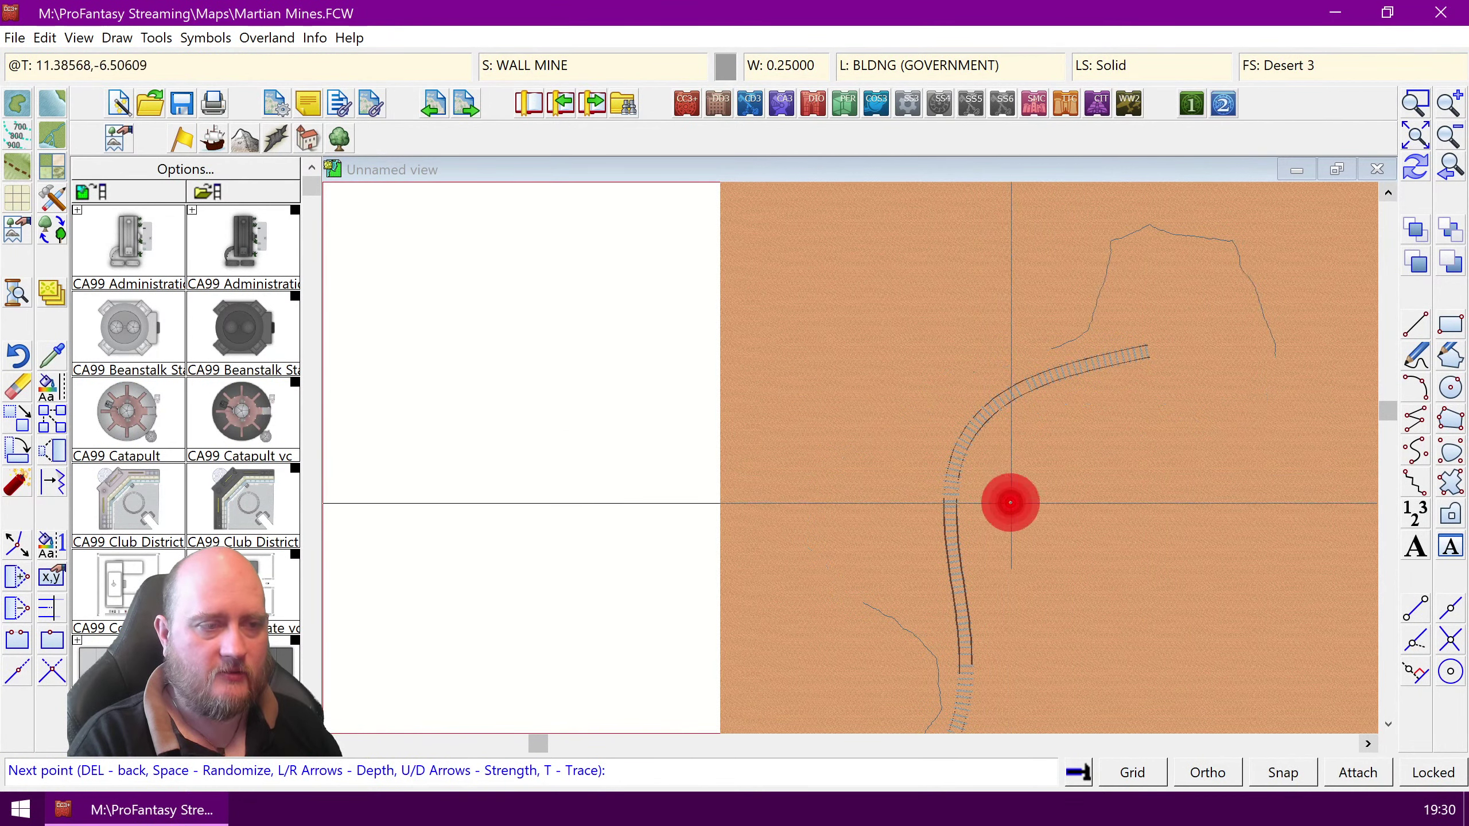
{"action": "left_click", "coordinate": [1132, 532]}
{"action": "left_click", "coordinate": [1116, 581]}
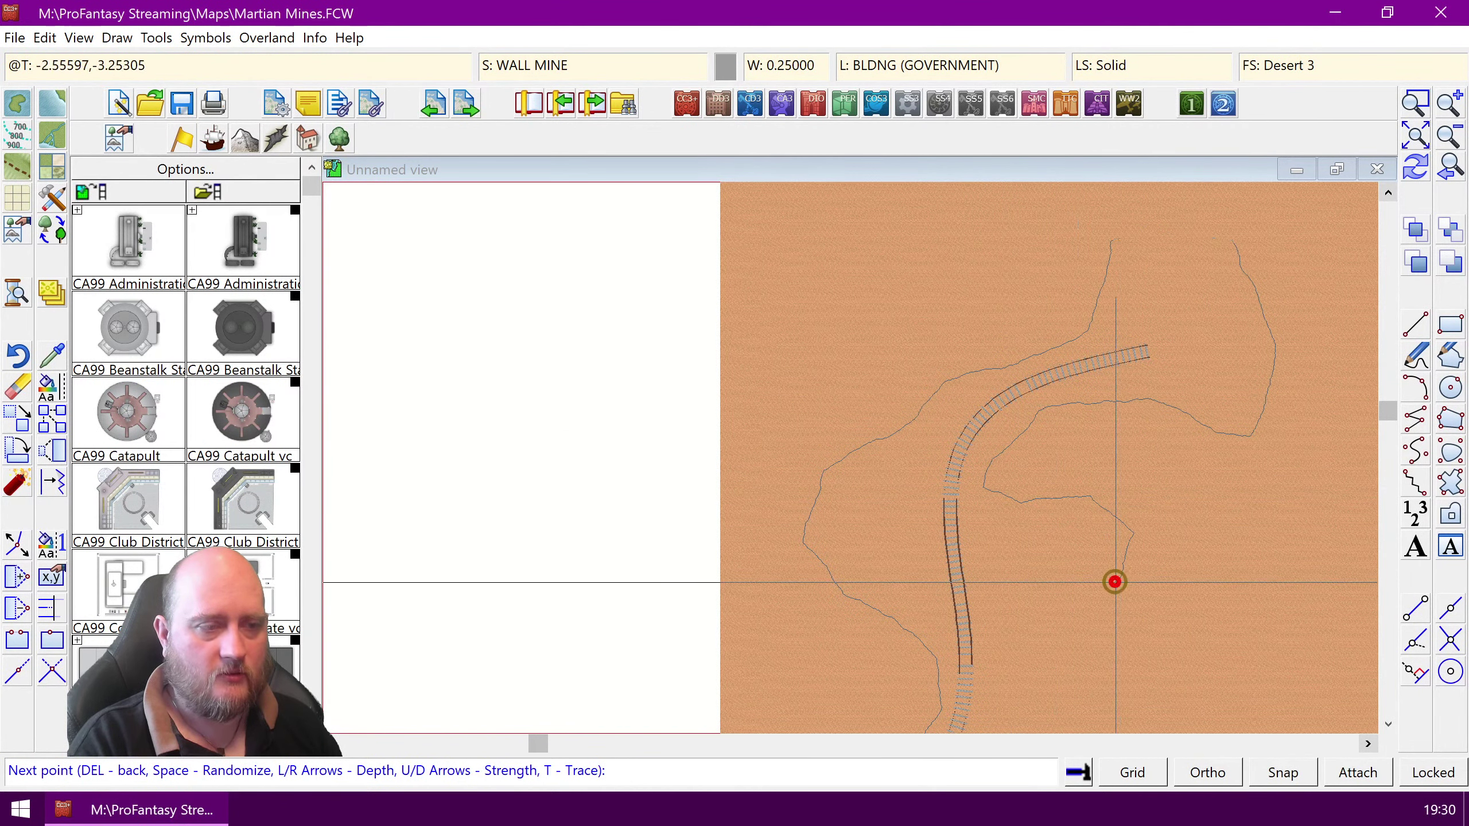
{"action": "left_click", "coordinate": [1034, 636]}
{"action": "left_click", "coordinate": [990, 679]}
Step: Continue the mine wall around the outside of the lower track bend to the map's southern border
{"action": "left_click", "coordinate": [1223, 699]}
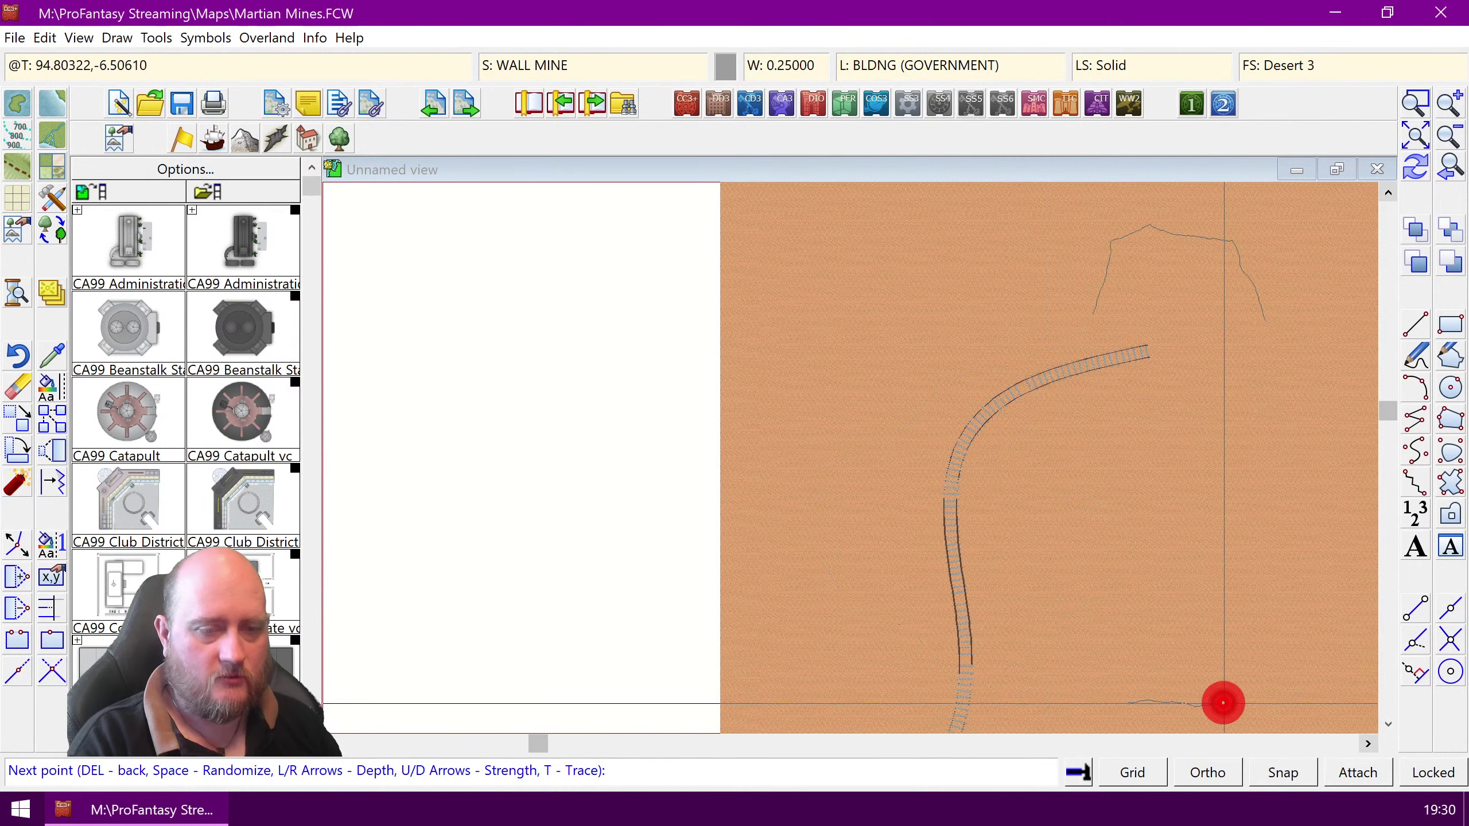
{"action": "left_click", "coordinate": [1388, 725]}
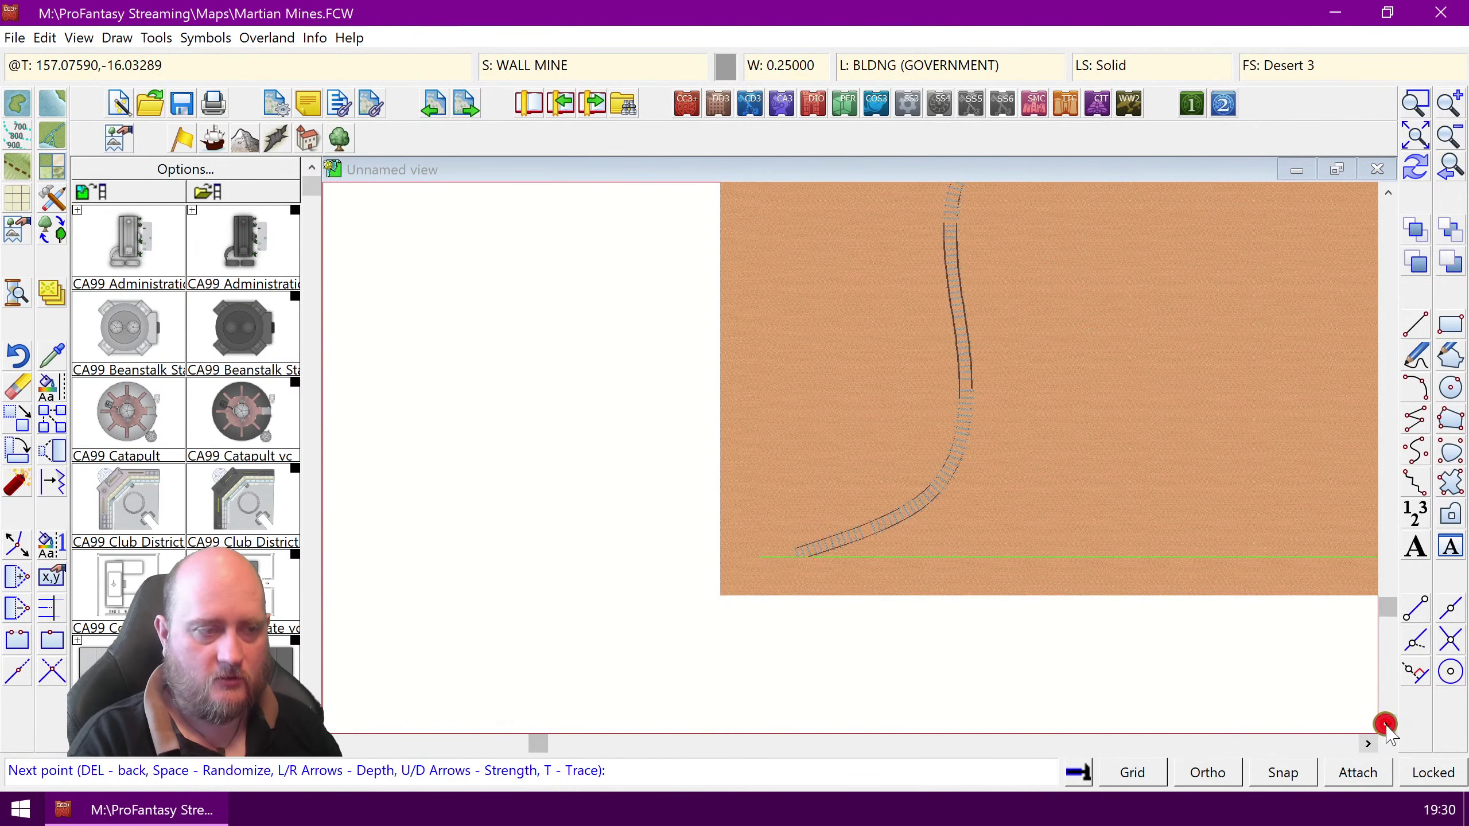
{"action": "left_click", "coordinate": [967, 486]}
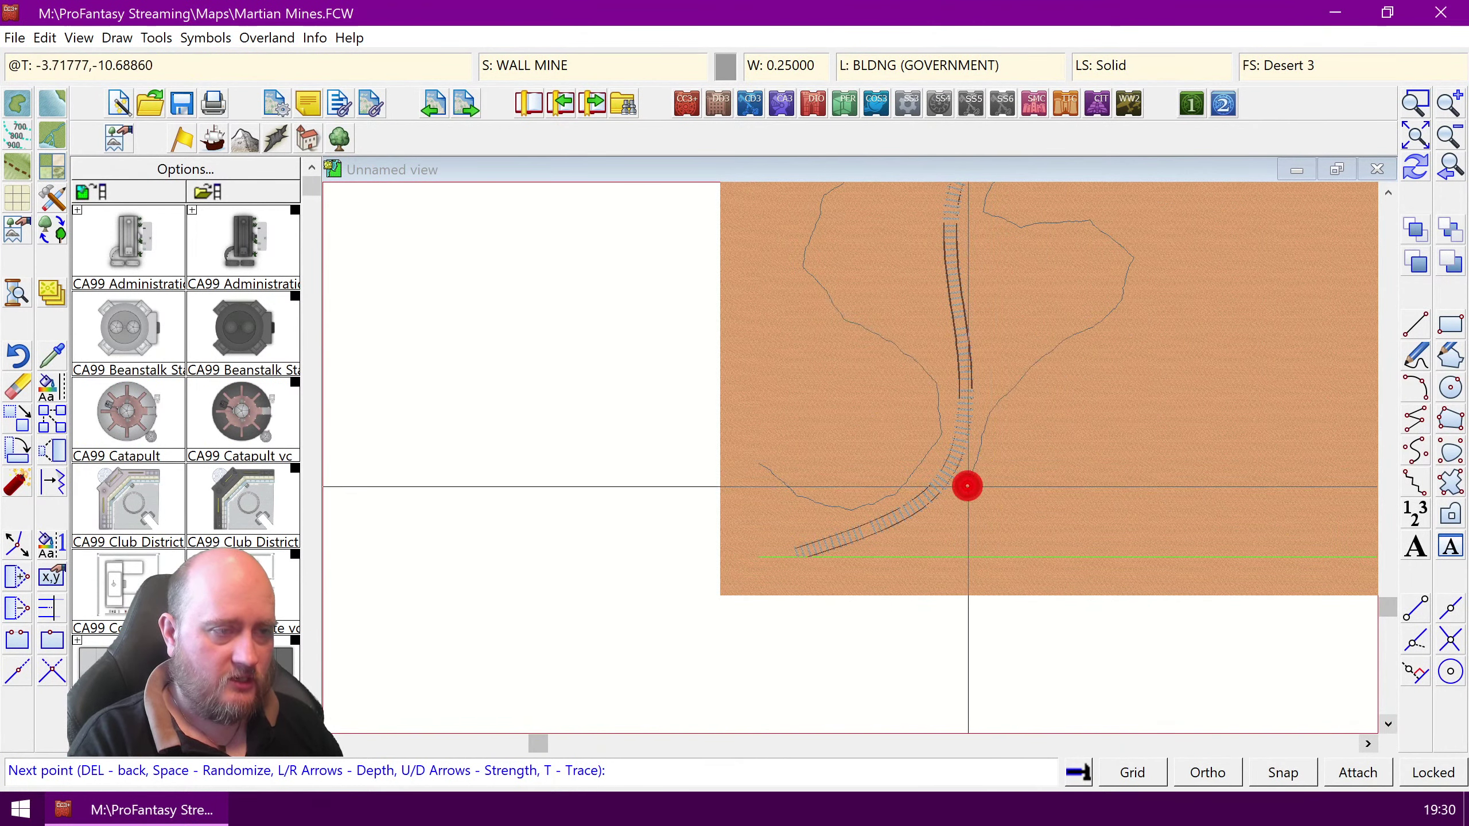
{"action": "left_click", "coordinate": [954, 502]}
{"action": "left_click", "coordinate": [931, 514]}
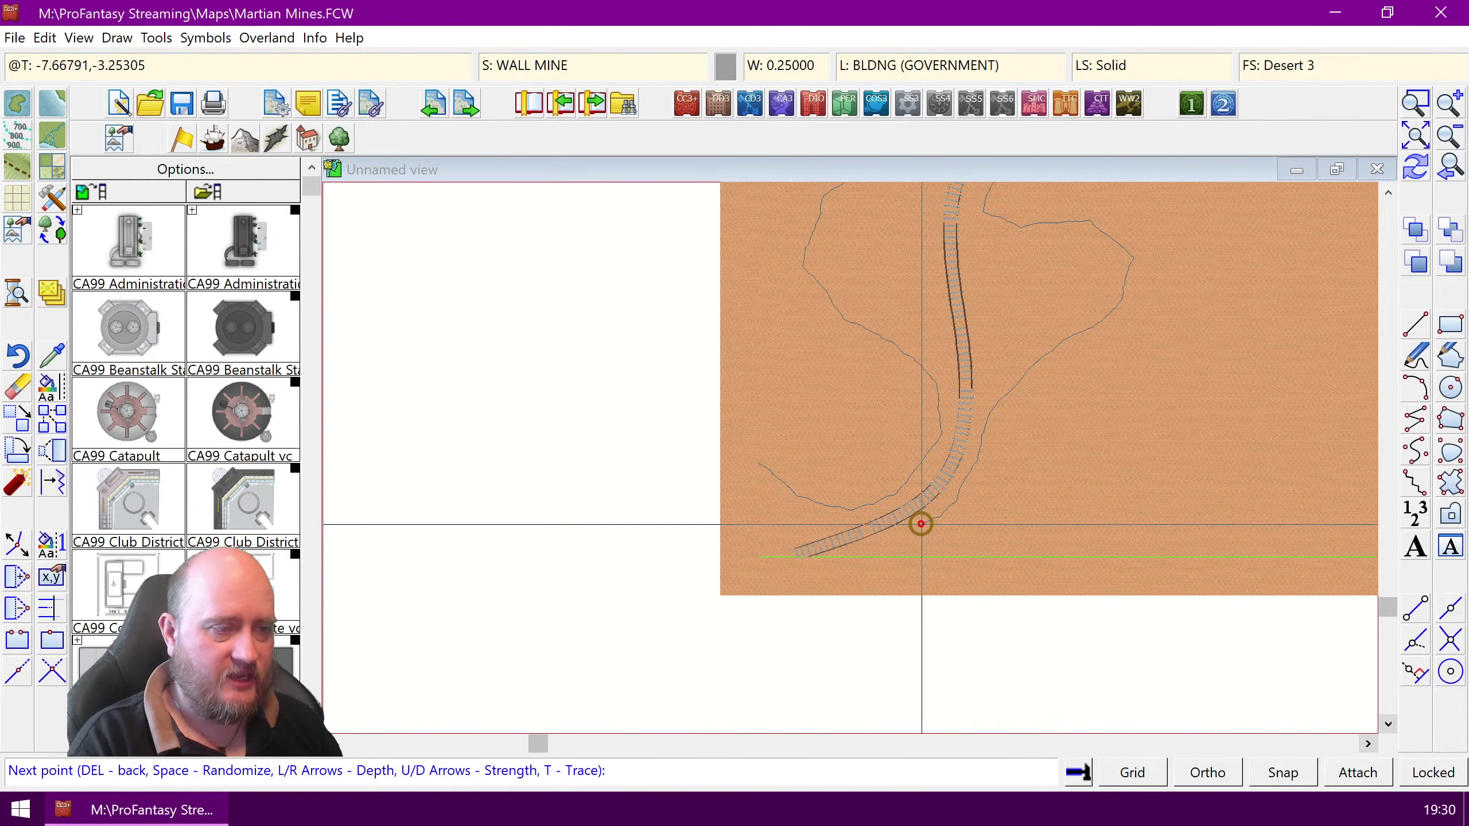
{"action": "left_click", "coordinate": [891, 561]}
Step: Run the wall polygon along the map's south, east, north and west borders, complete it, and end the drawing command
{"action": "left_click", "coordinate": [997, 624]}
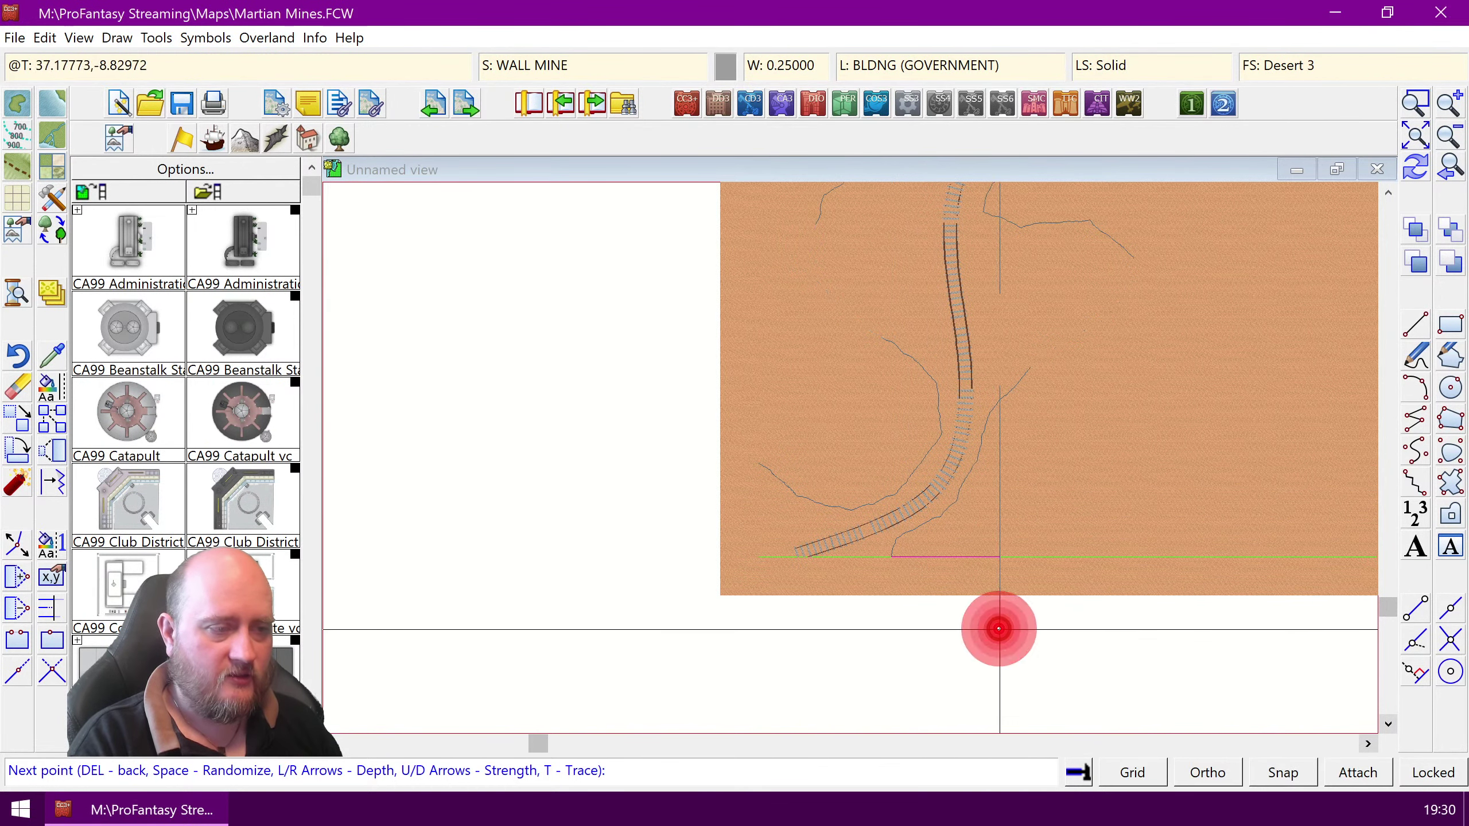
{"action": "left_click", "coordinate": [1223, 601]}
{"action": "left_click", "coordinate": [1291, 529]}
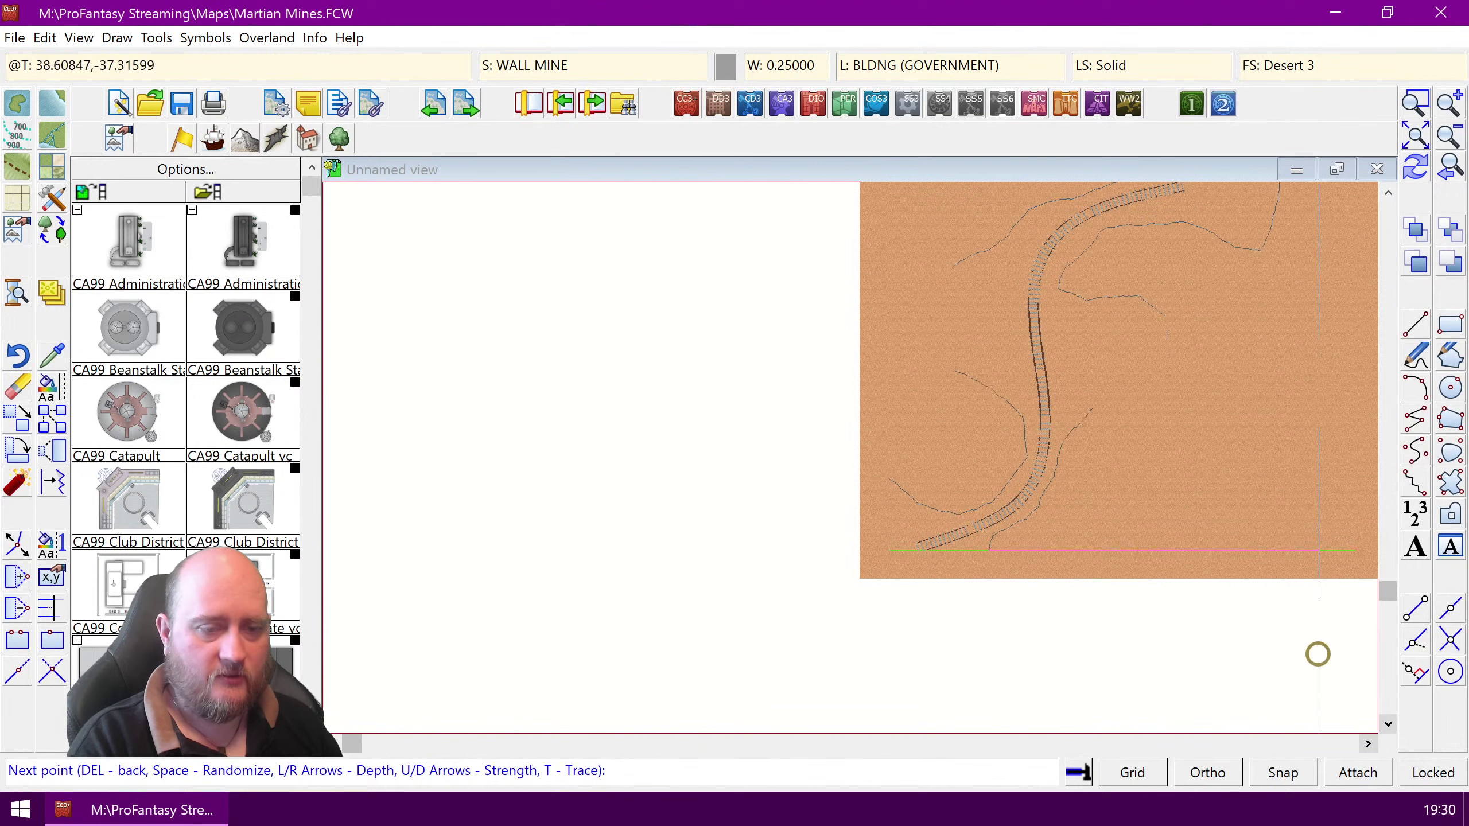
{"action": "left_click", "coordinate": [1369, 745]}
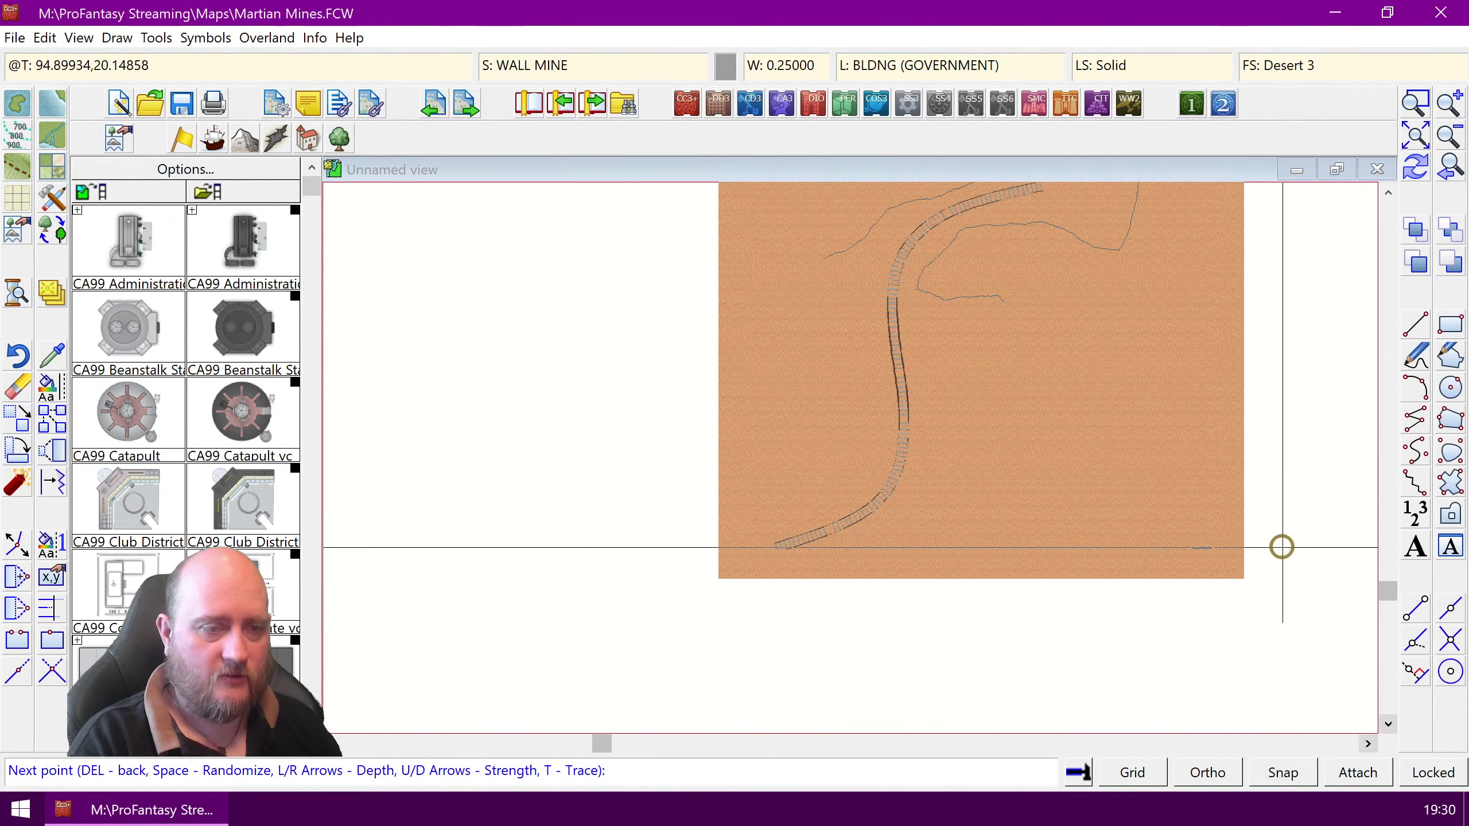
{"action": "scroll", "coordinate": [1285, 521], "scroll_direction": "down", "scroll_amount": 2}
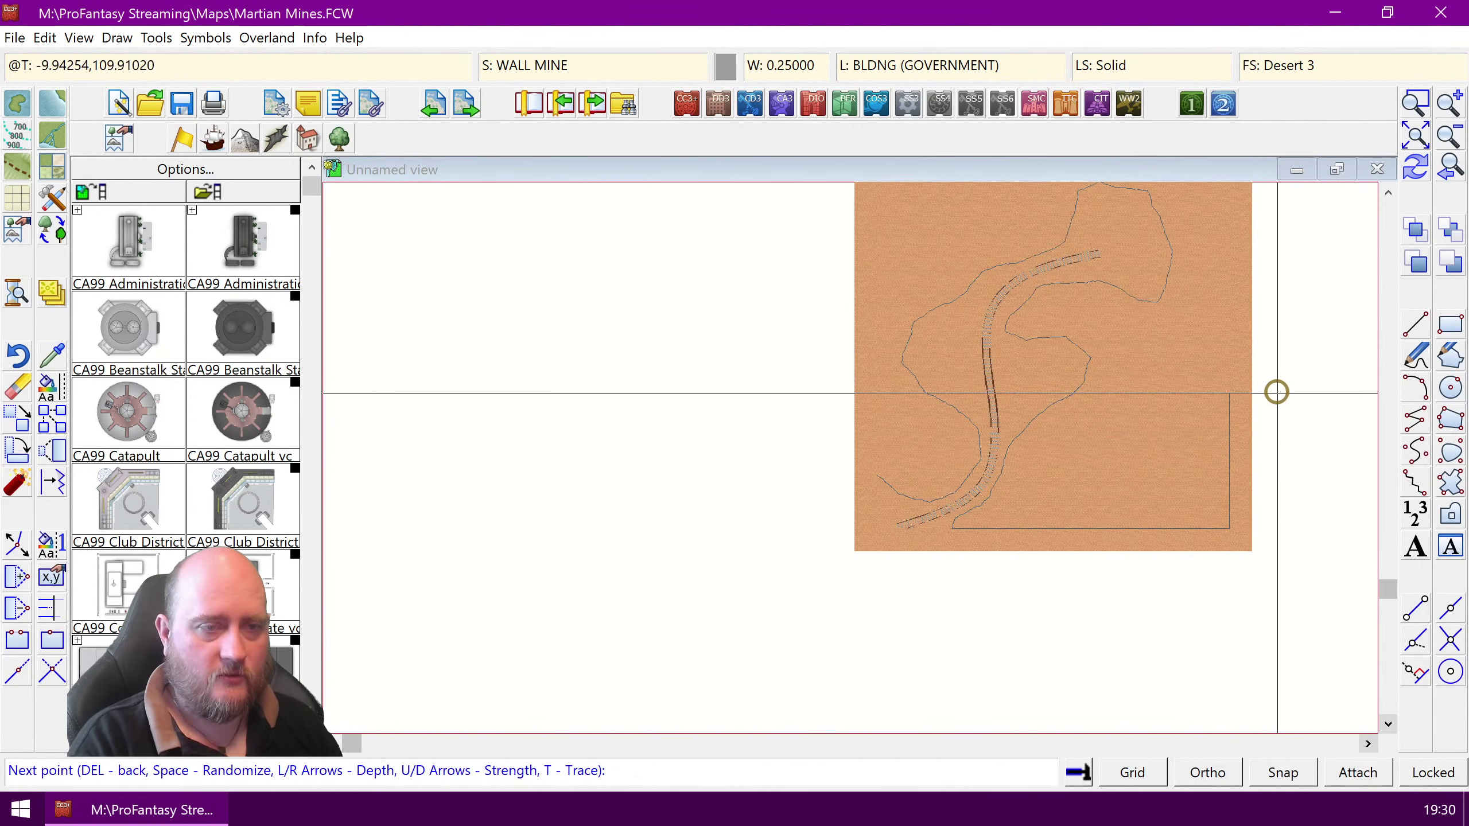
{"action": "left_click", "coordinate": [1388, 193]}
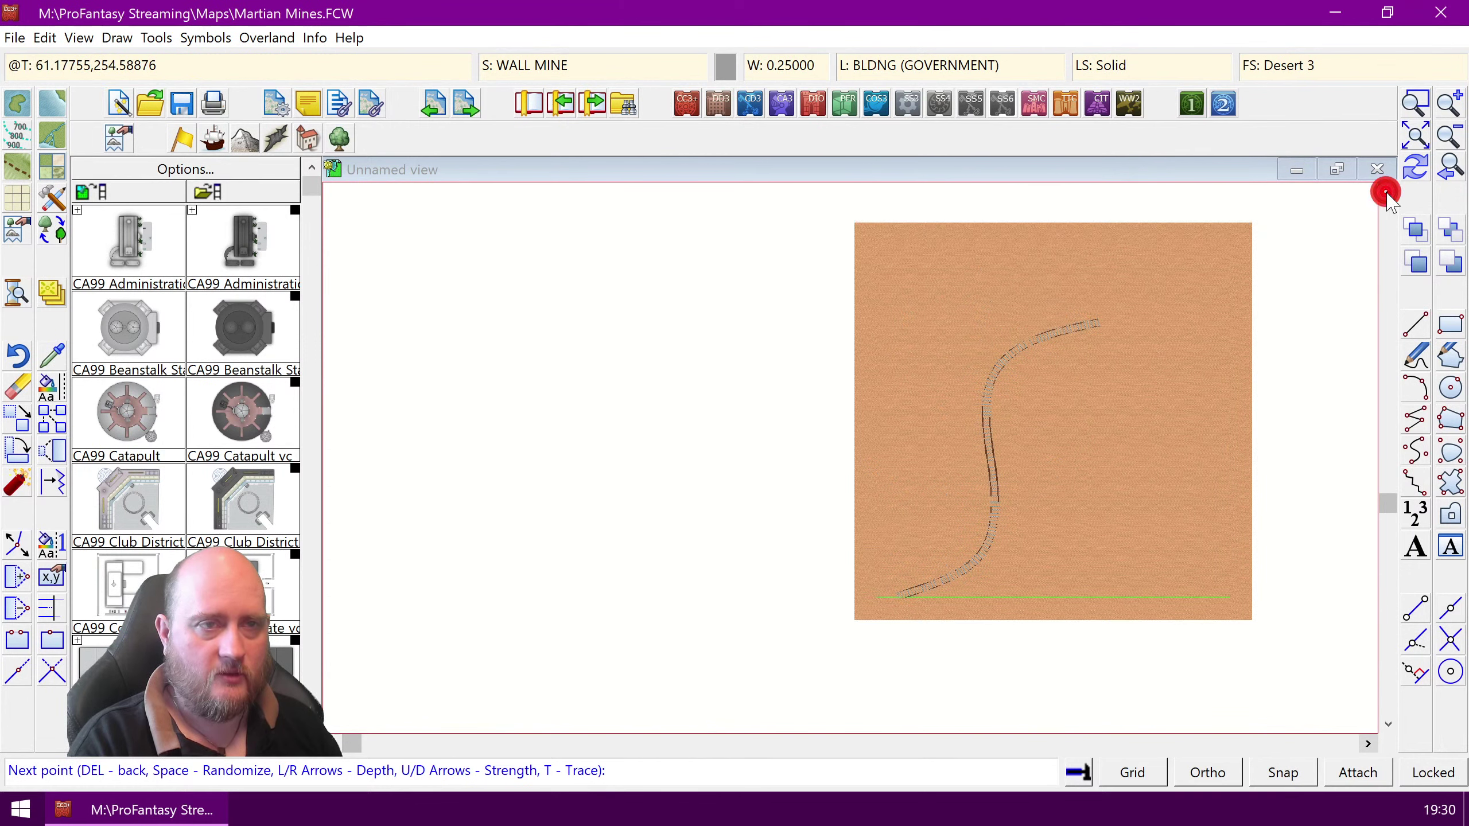
{"action": "left_click", "coordinate": [1091, 215]}
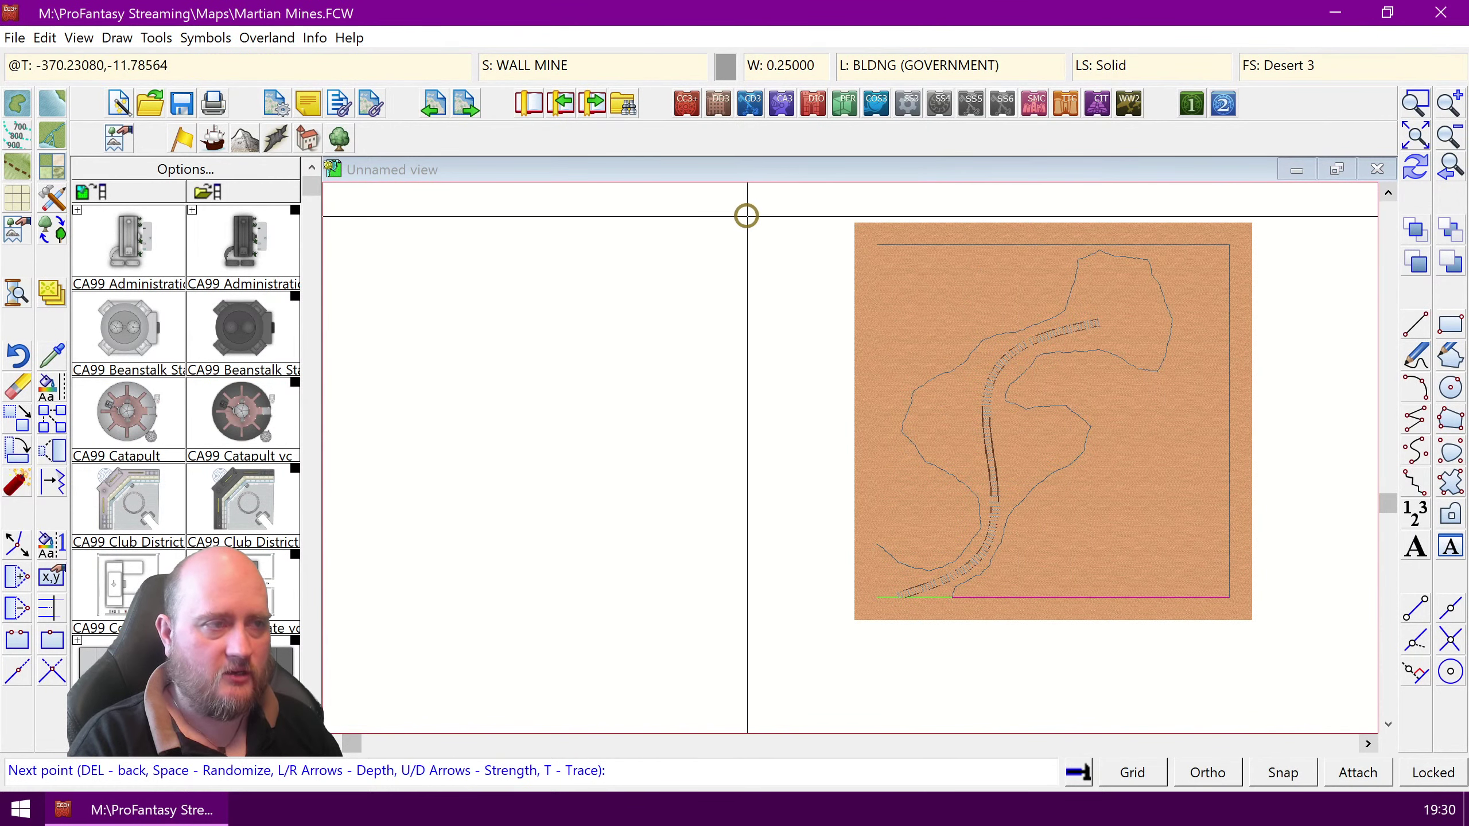
{"action": "left_click", "coordinate": [774, 380]}
{"action": "right_click", "coordinate": [773, 408]}
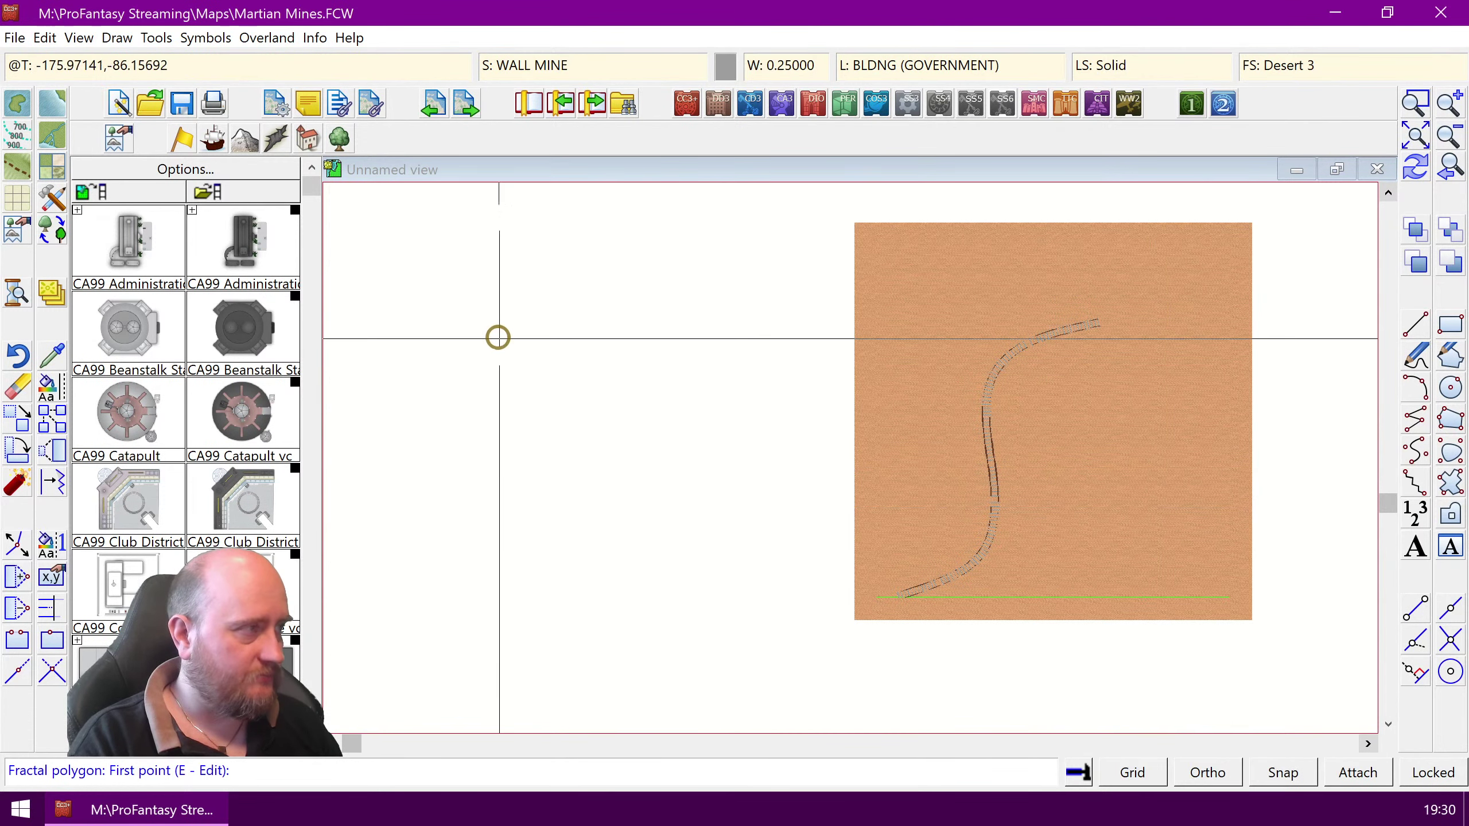
{"action": "right_click", "coordinate": [833, 473]}
Step: Inspect the beveled mine walls up close, and begin adding a new sheet to the drawing's sheet list
{"action": "scroll", "coordinate": [923, 491], "scroll_direction": "up", "scroll_amount": 4}
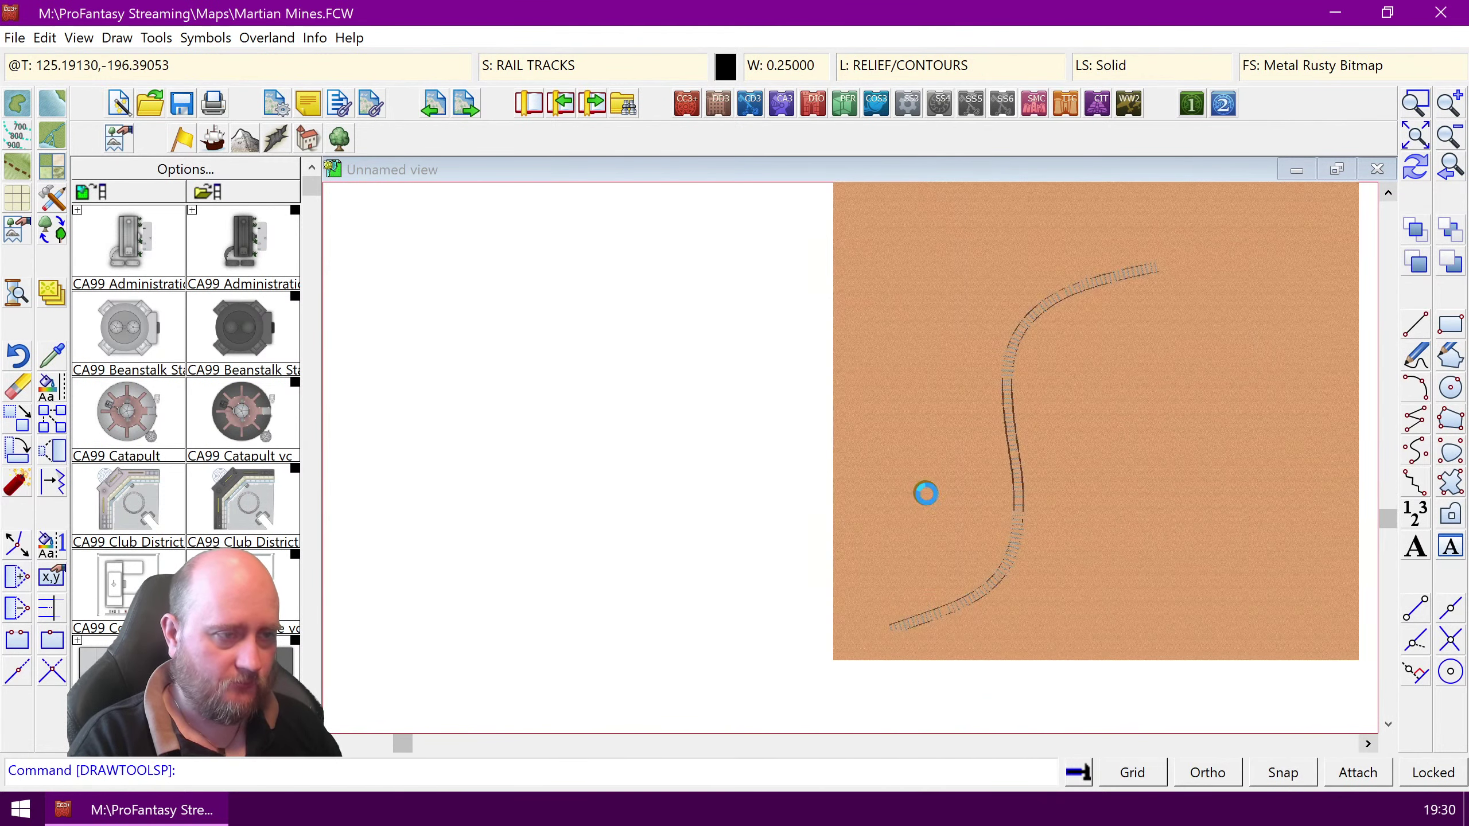
{"action": "scroll", "coordinate": [964, 539], "scroll_direction": "down", "scroll_amount": 1}
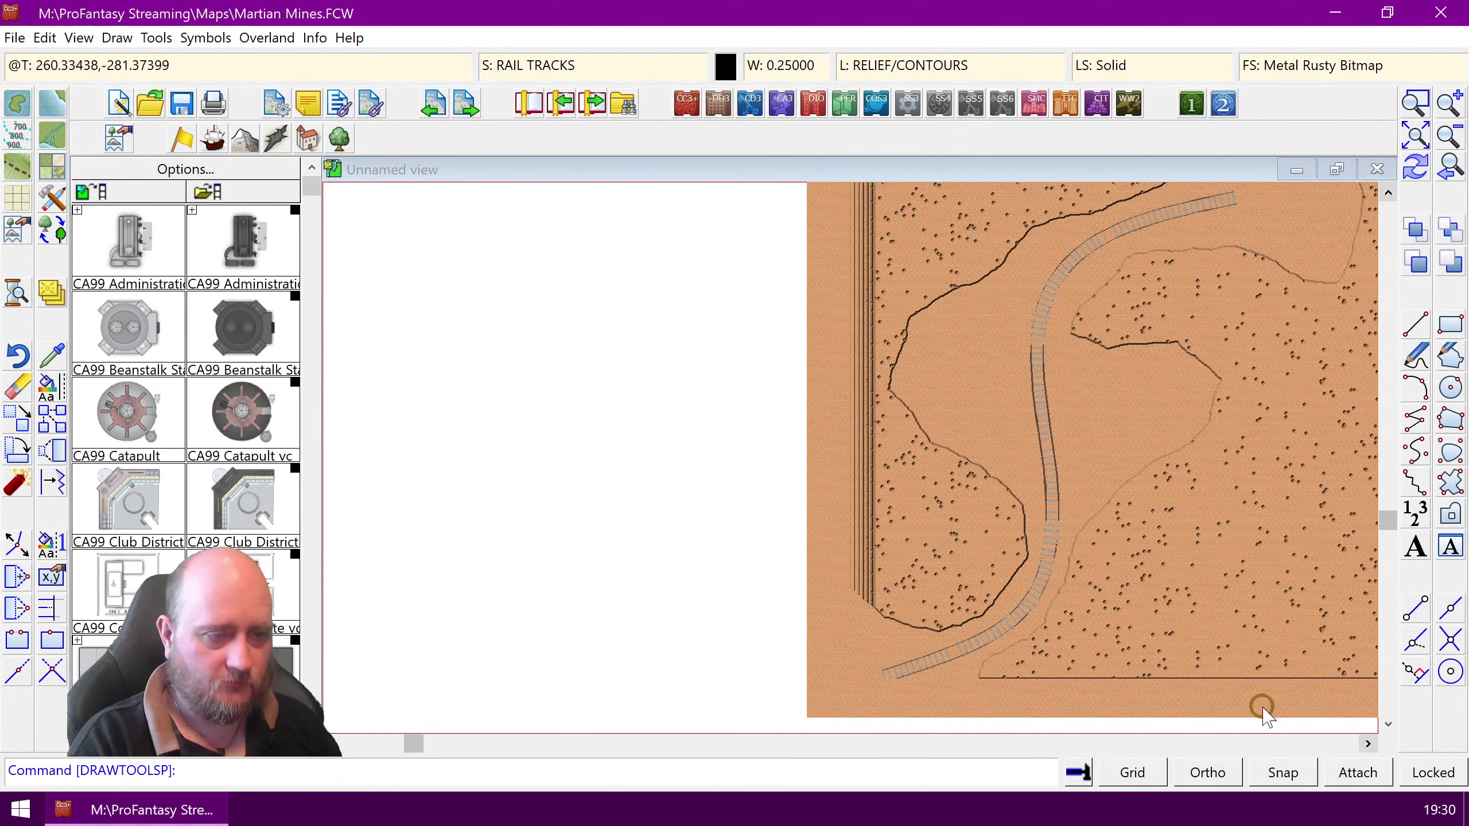
{"action": "scroll", "coordinate": [1073, 587], "scroll_direction": "up", "scroll_amount": 4}
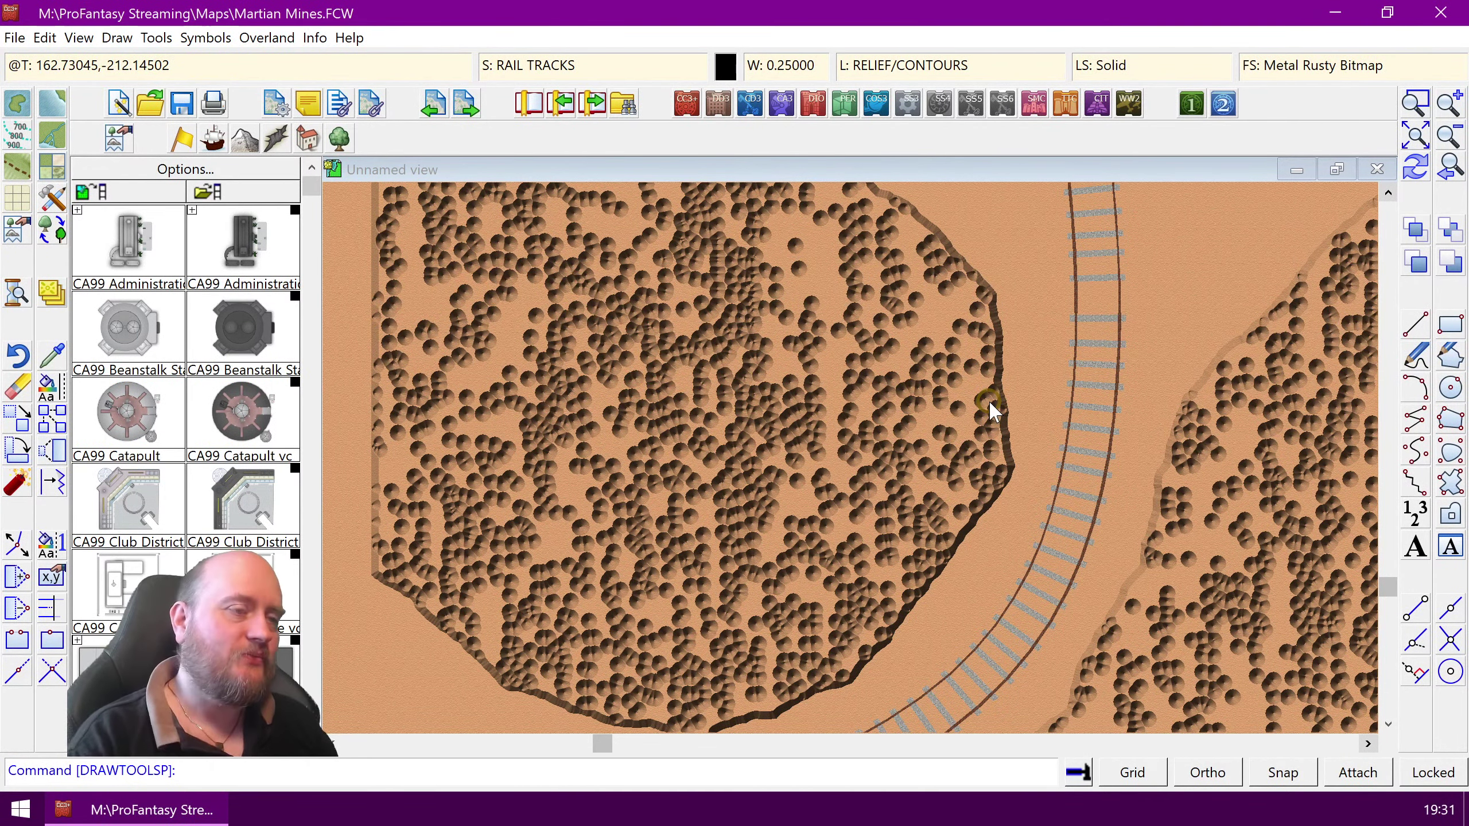
{"action": "scroll", "coordinate": [989, 400], "scroll_direction": "down", "scroll_amount": 2}
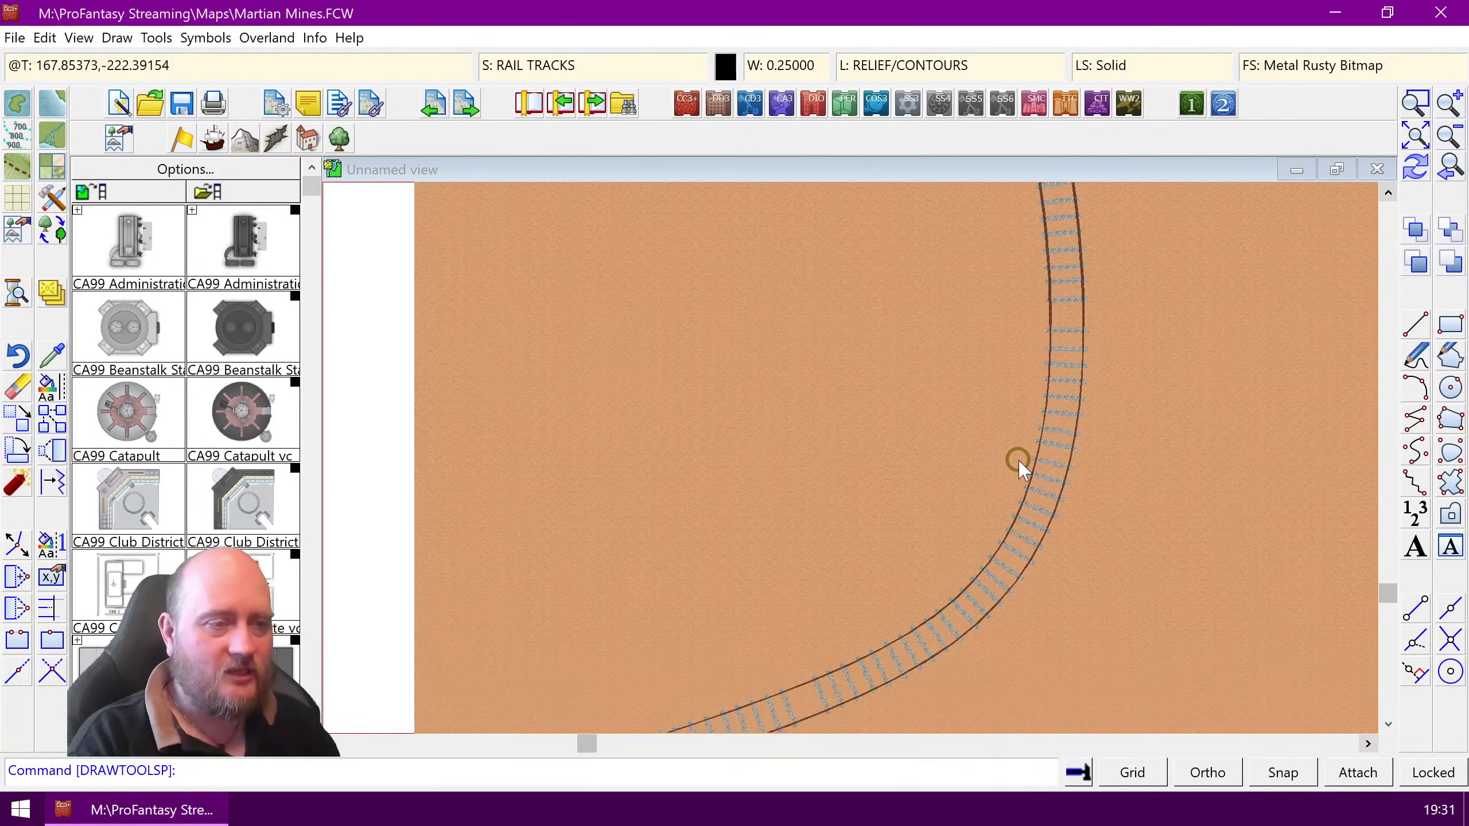
{"action": "scroll", "coordinate": [1018, 460], "scroll_direction": "up", "scroll_amount": 2}
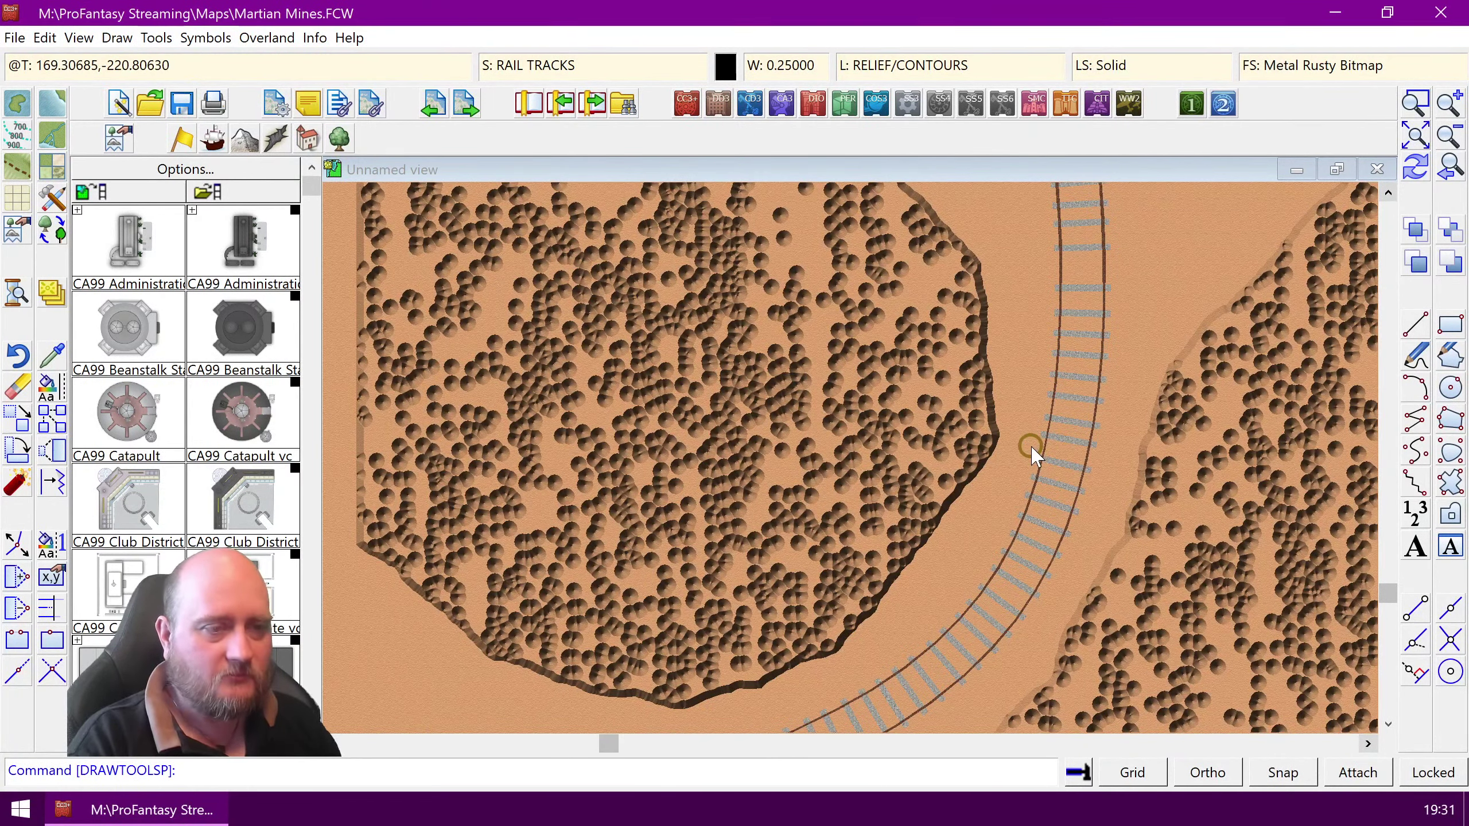
{"action": "left_click", "coordinate": [583, 69]}
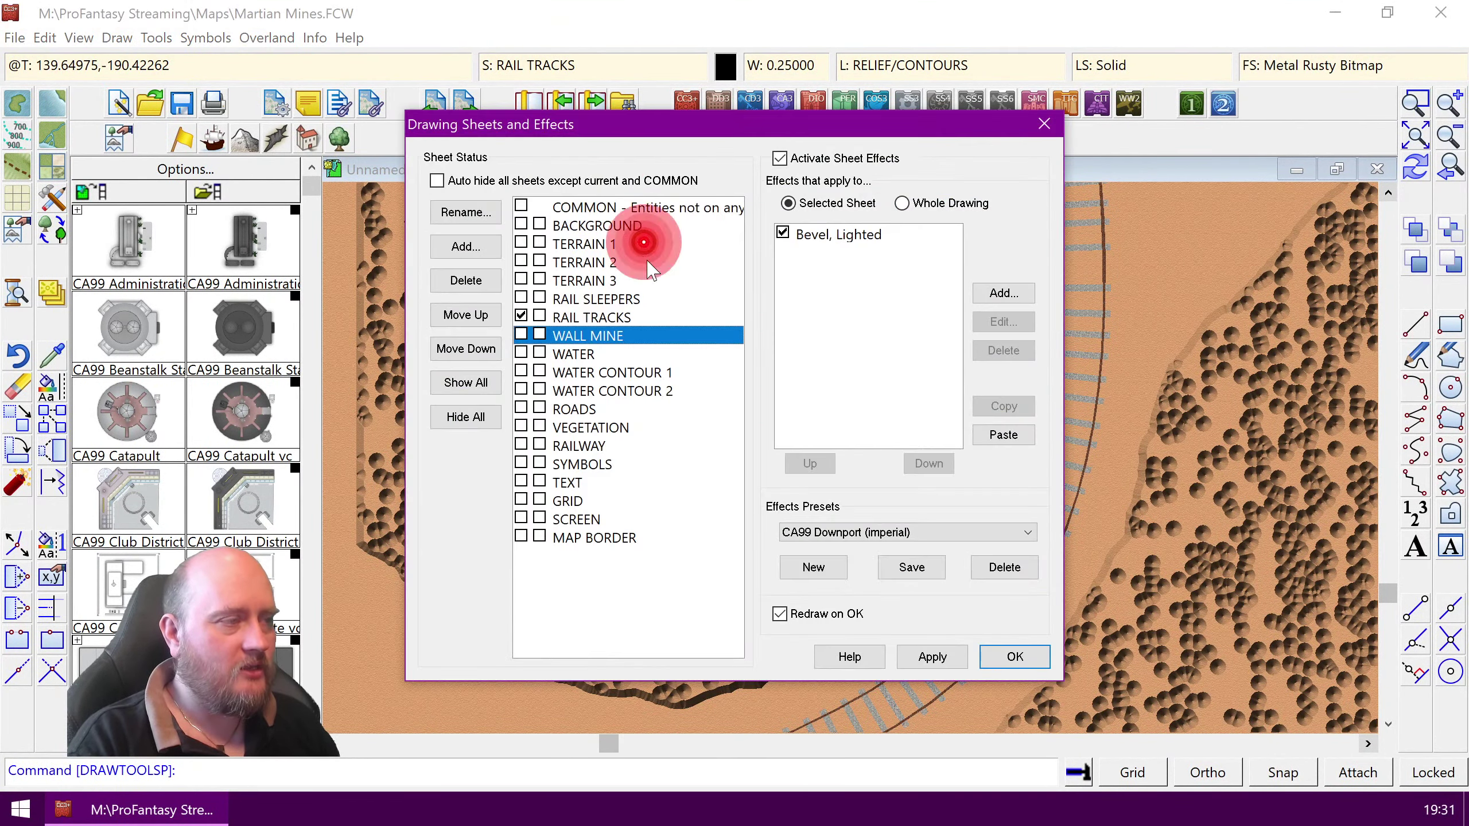
{"action": "left_click", "coordinate": [467, 249]}
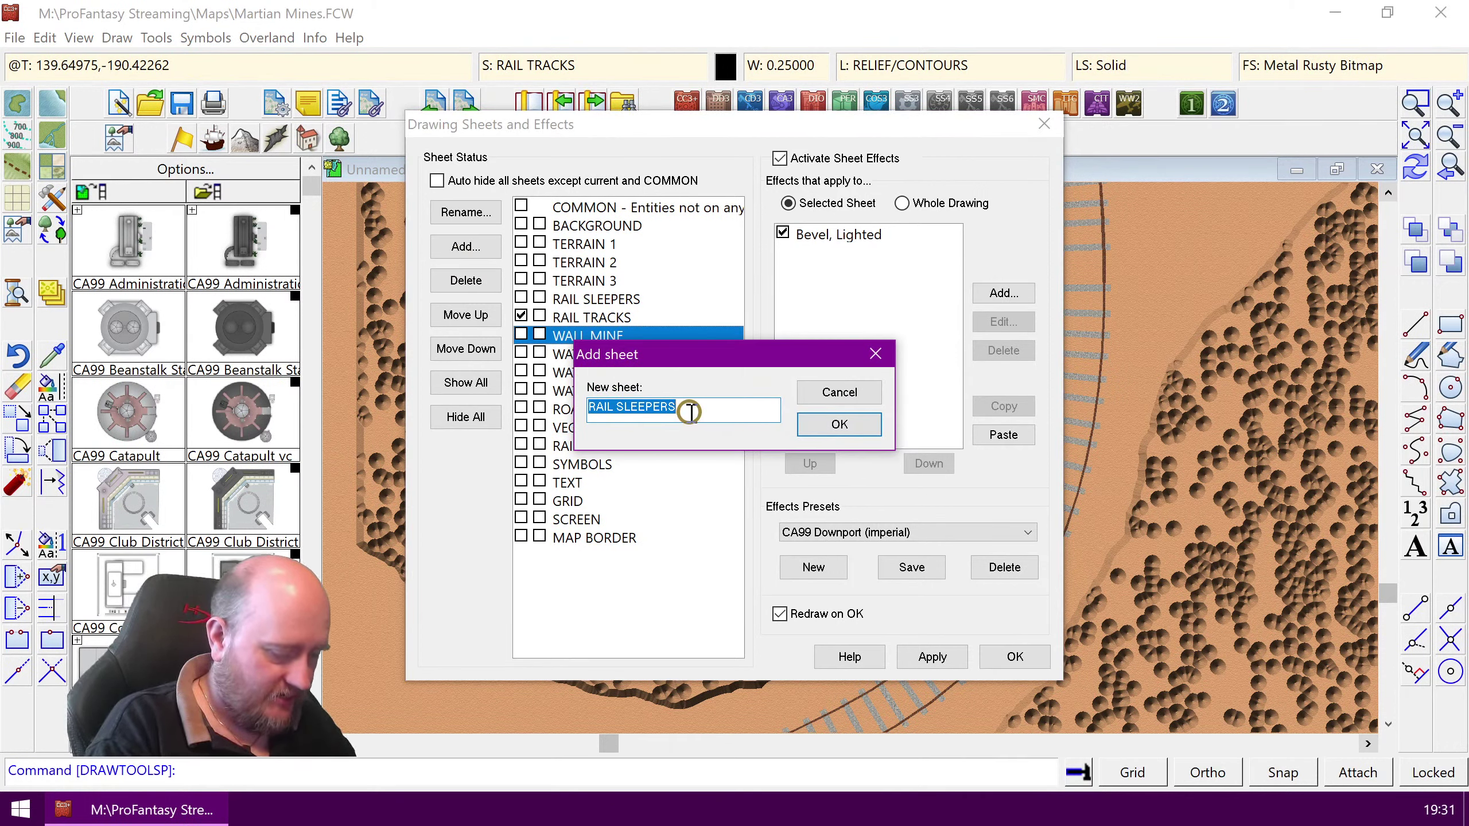
Step: Add a drawing sheet named SANDWITCH and reorder it to sit directly after BACKGROUND, before TERRAIN 1
{"action": "type", "text": "SANDWITC"}
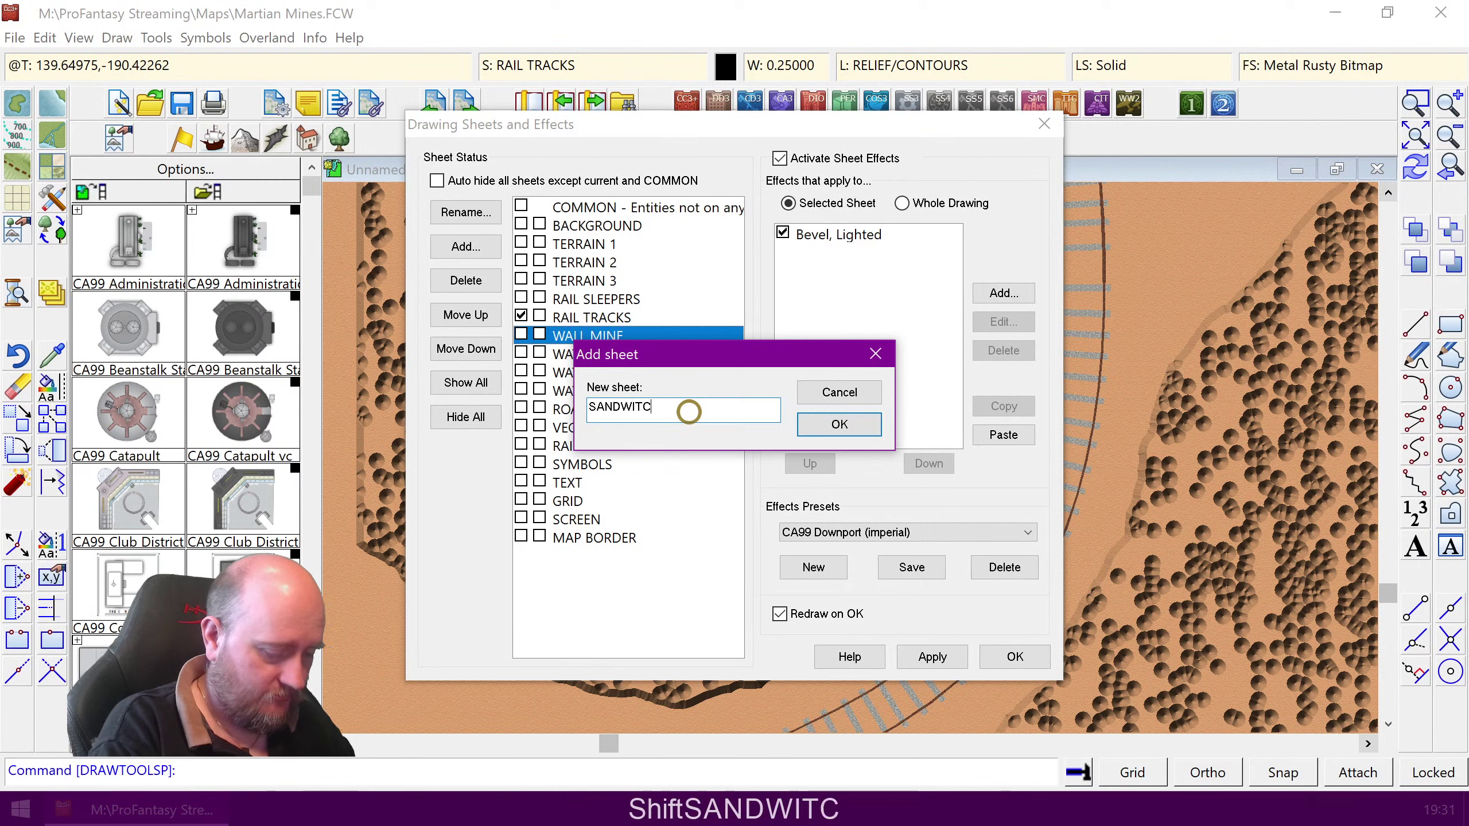
{"action": "type", "text": "H"}
{"action": "left_click", "coordinate": [831, 425]}
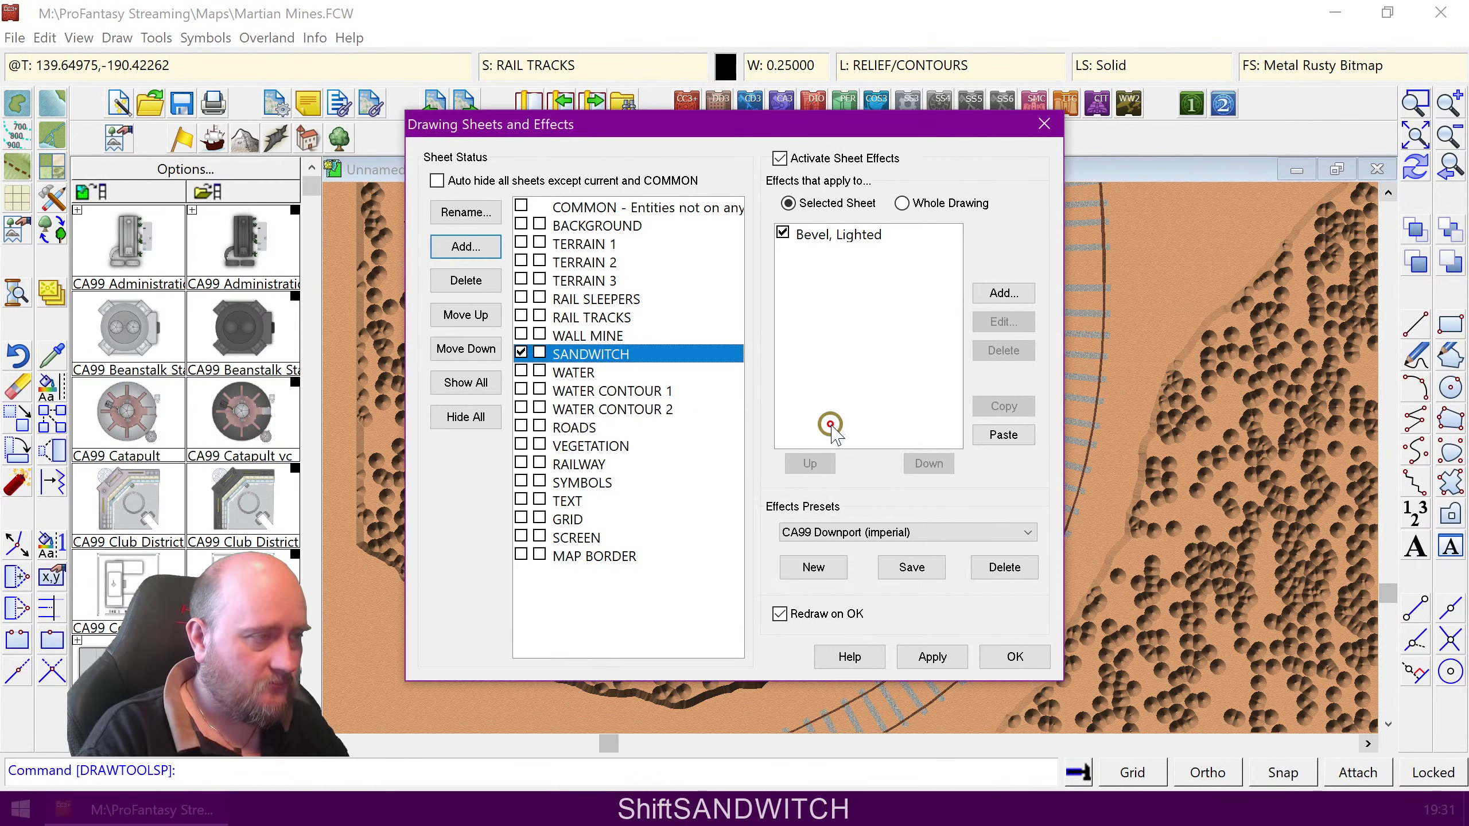
{"action": "left_click", "coordinate": [466, 316]}
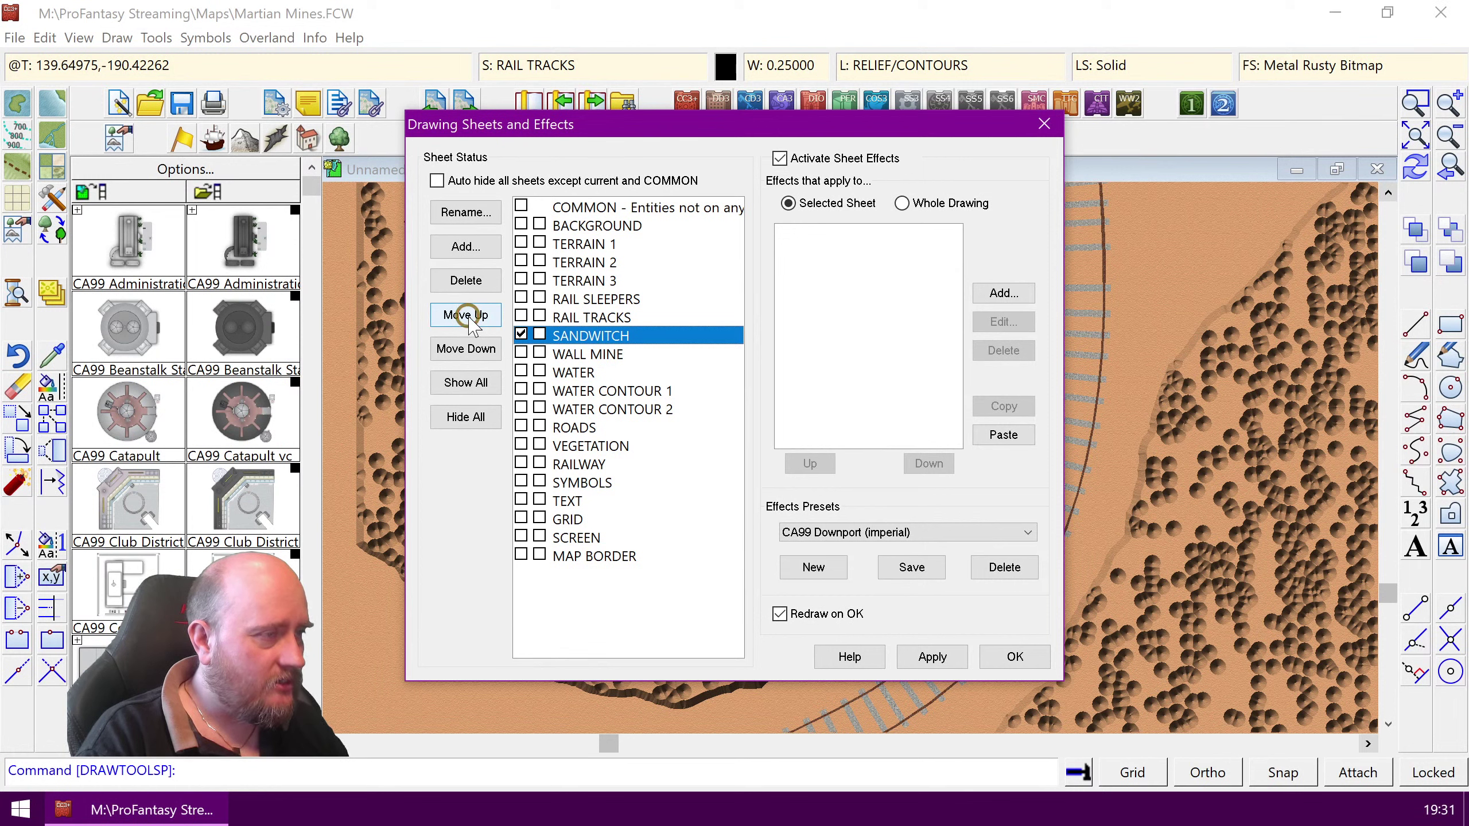
{"action": "left_click", "coordinate": [466, 316]}
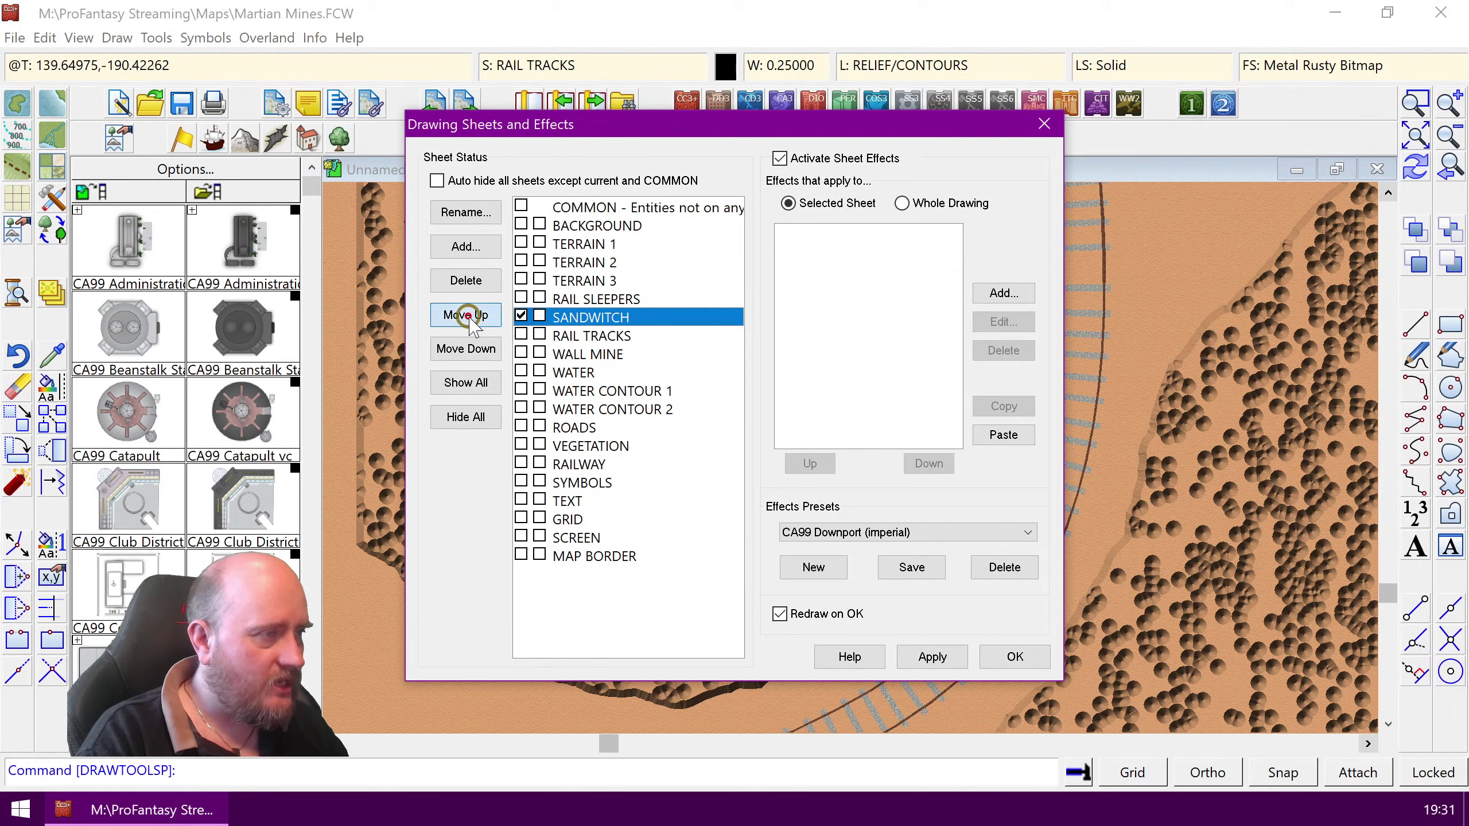
{"action": "left_click", "coordinate": [466, 316]}
{"action": "left_click", "coordinate": [466, 316]}
{"action": "left_click", "coordinate": [466, 316]}
{"action": "left_click", "coordinate": [489, 322]}
{"action": "left_click", "coordinate": [1019, 658]}
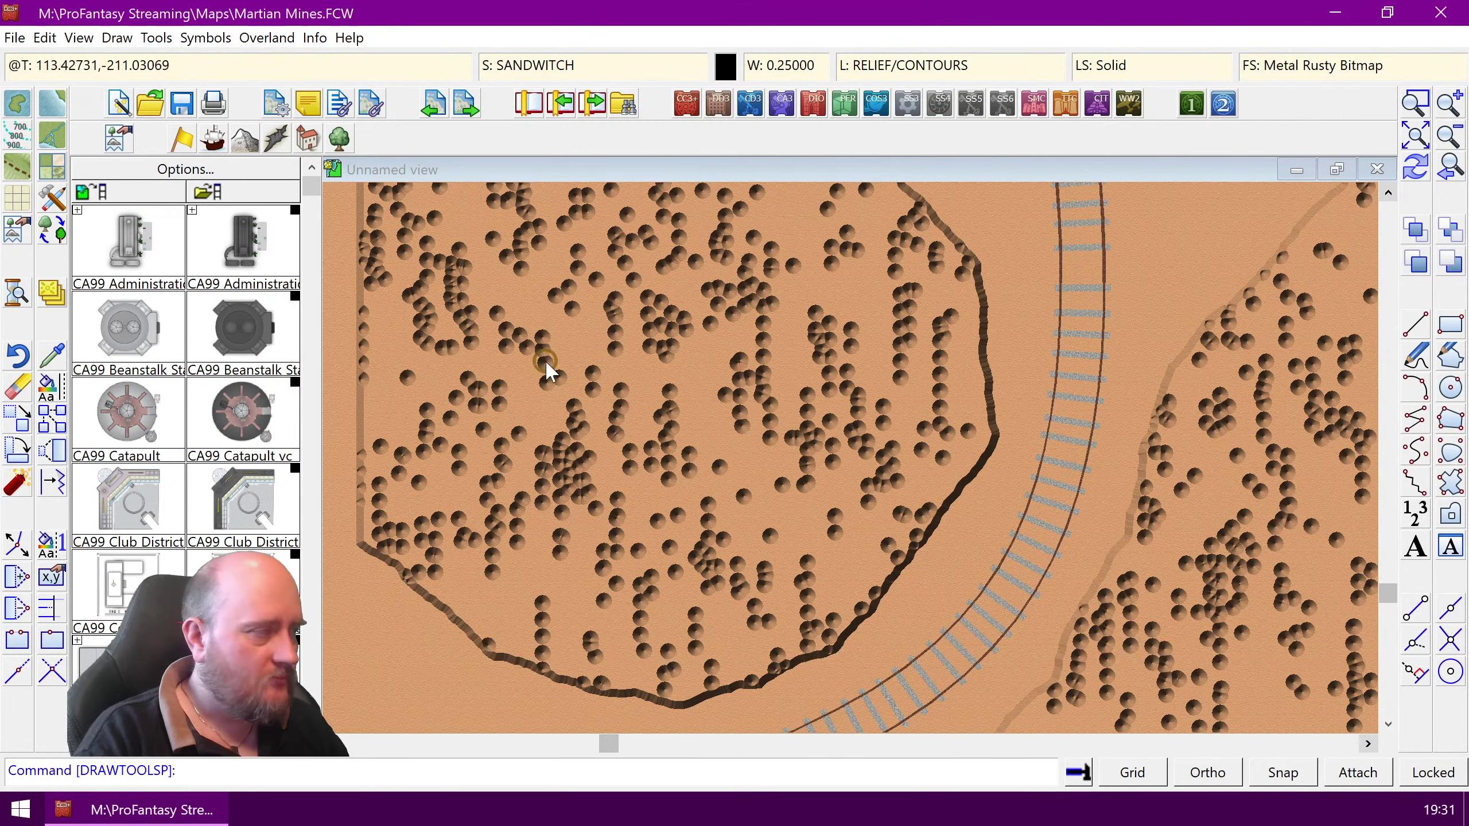
Step: Copy the mine wall entity to the SANDWITCH sheet and hide the WALL MINE sheet
{"action": "left_click", "coordinate": [129, 321]}
{"action": "left_click", "coordinate": [56, 299]}
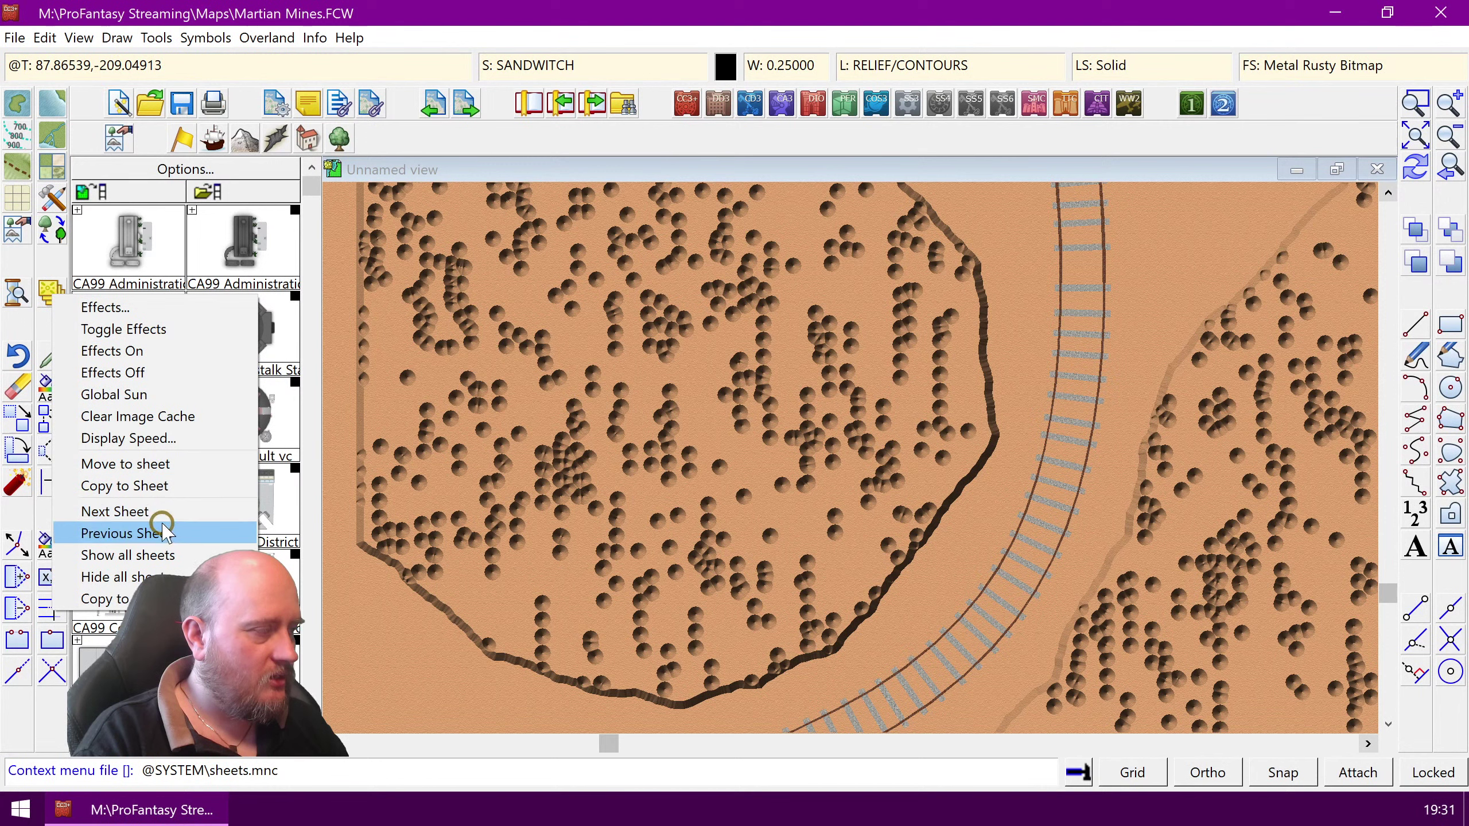
{"action": "left_click", "coordinate": [124, 485]}
{"action": "left_click", "coordinate": [982, 327]}
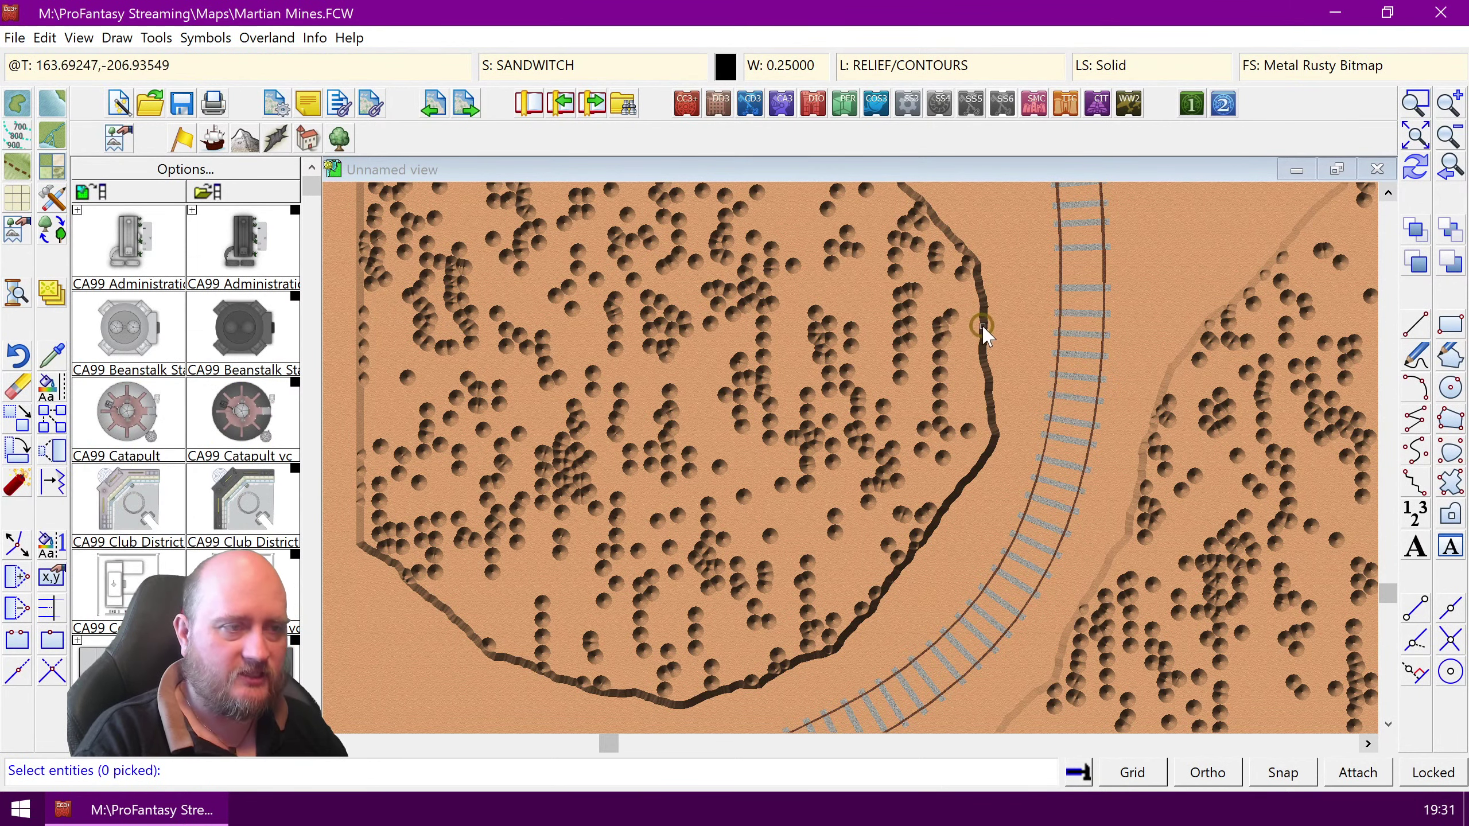
{"action": "left_click", "coordinate": [985, 327]}
{"action": "left_click", "coordinate": [942, 407]}
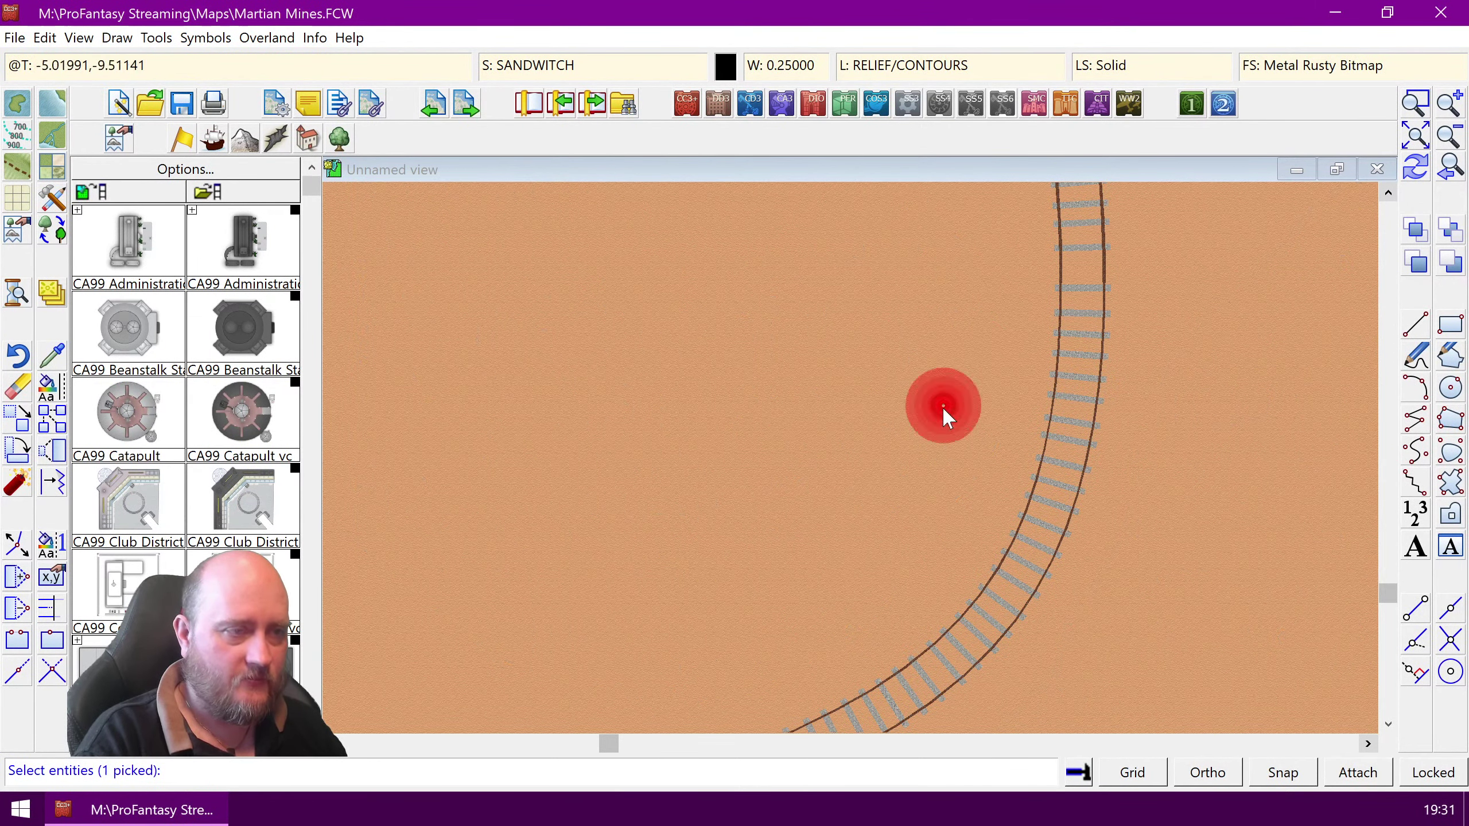
{"action": "right_click", "coordinate": [930, 431]}
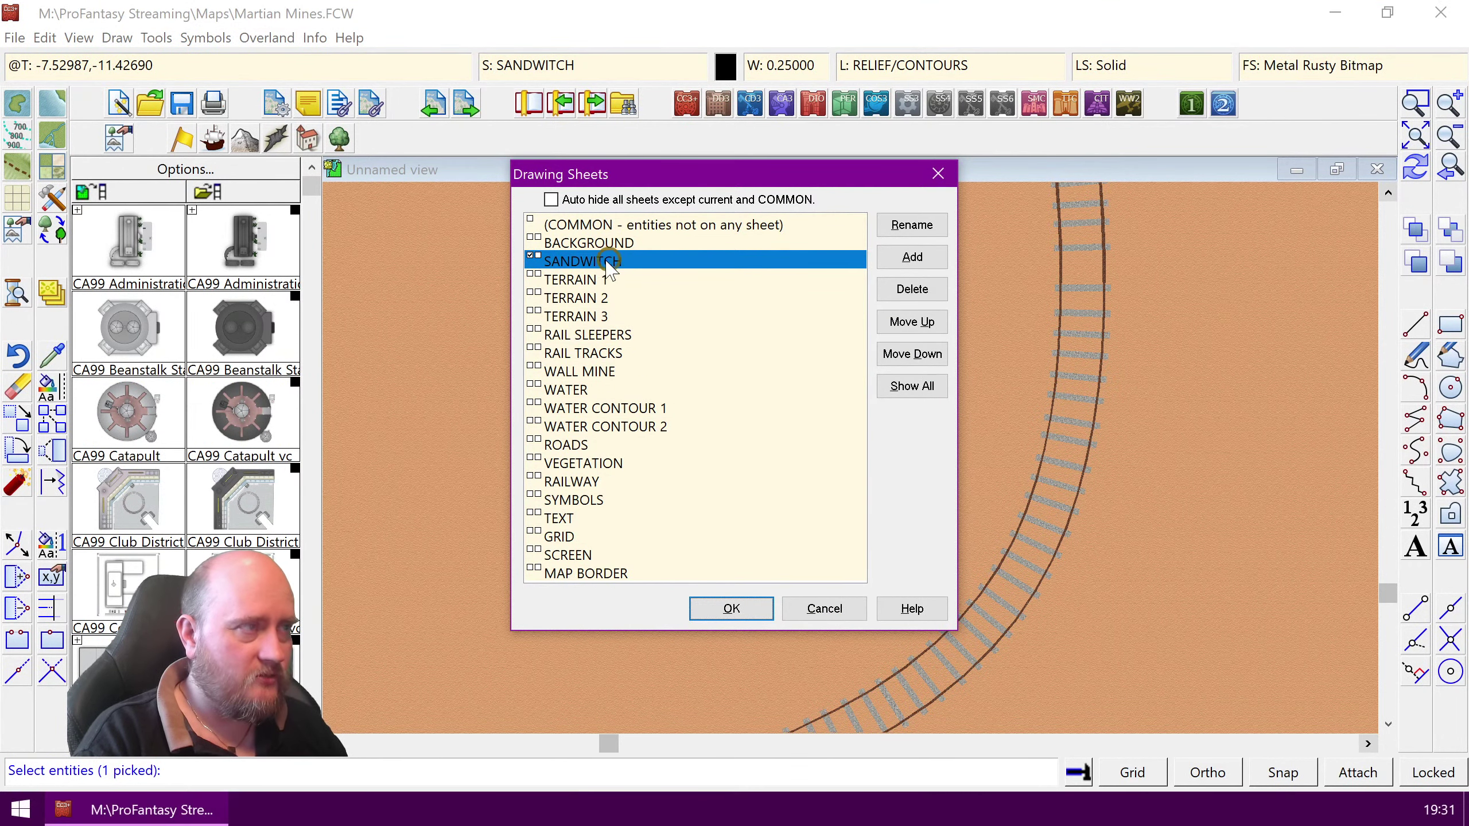
{"action": "left_click", "coordinate": [736, 604]}
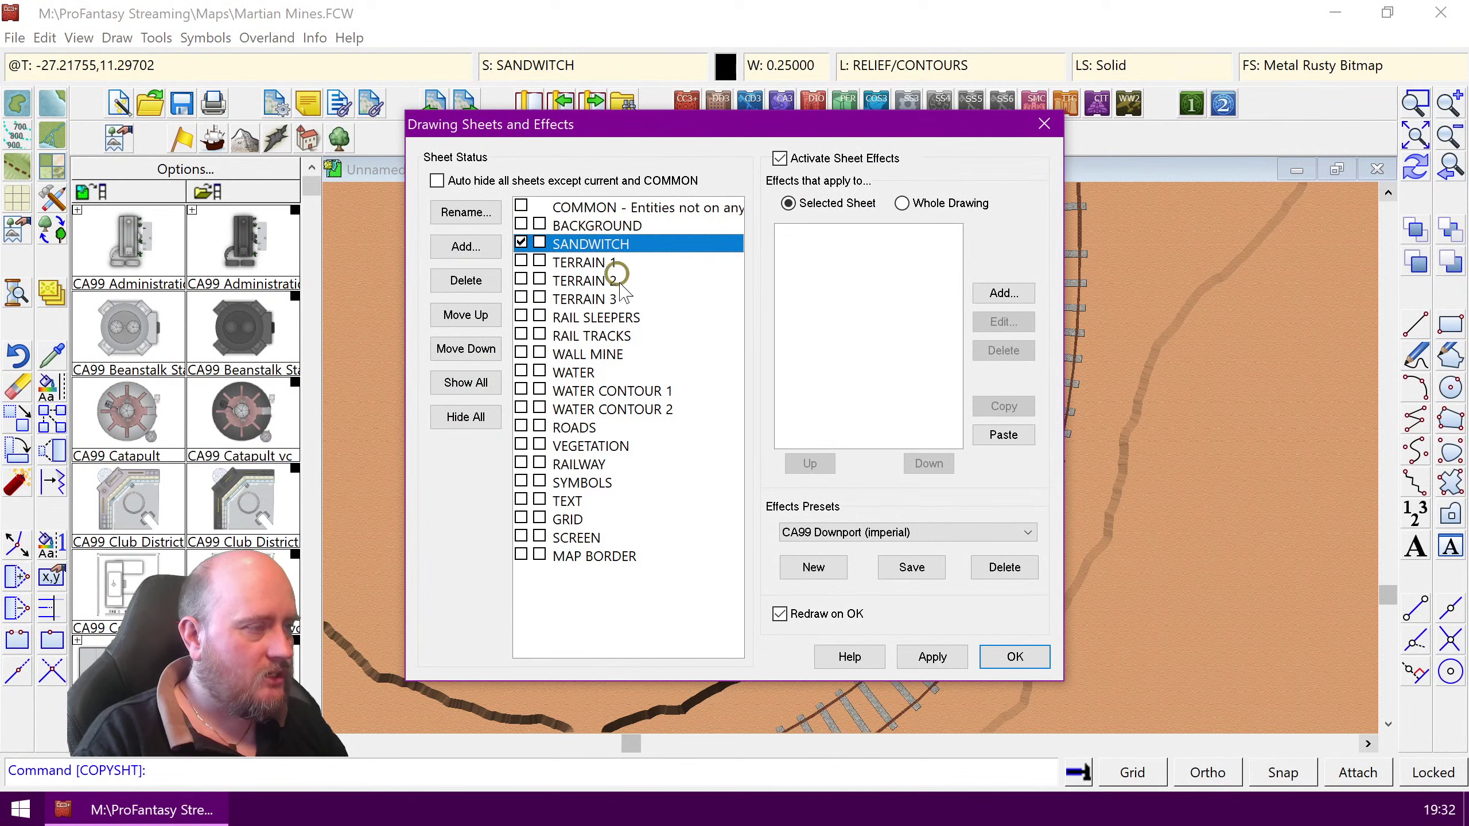
{"action": "left_click", "coordinate": [538, 354]}
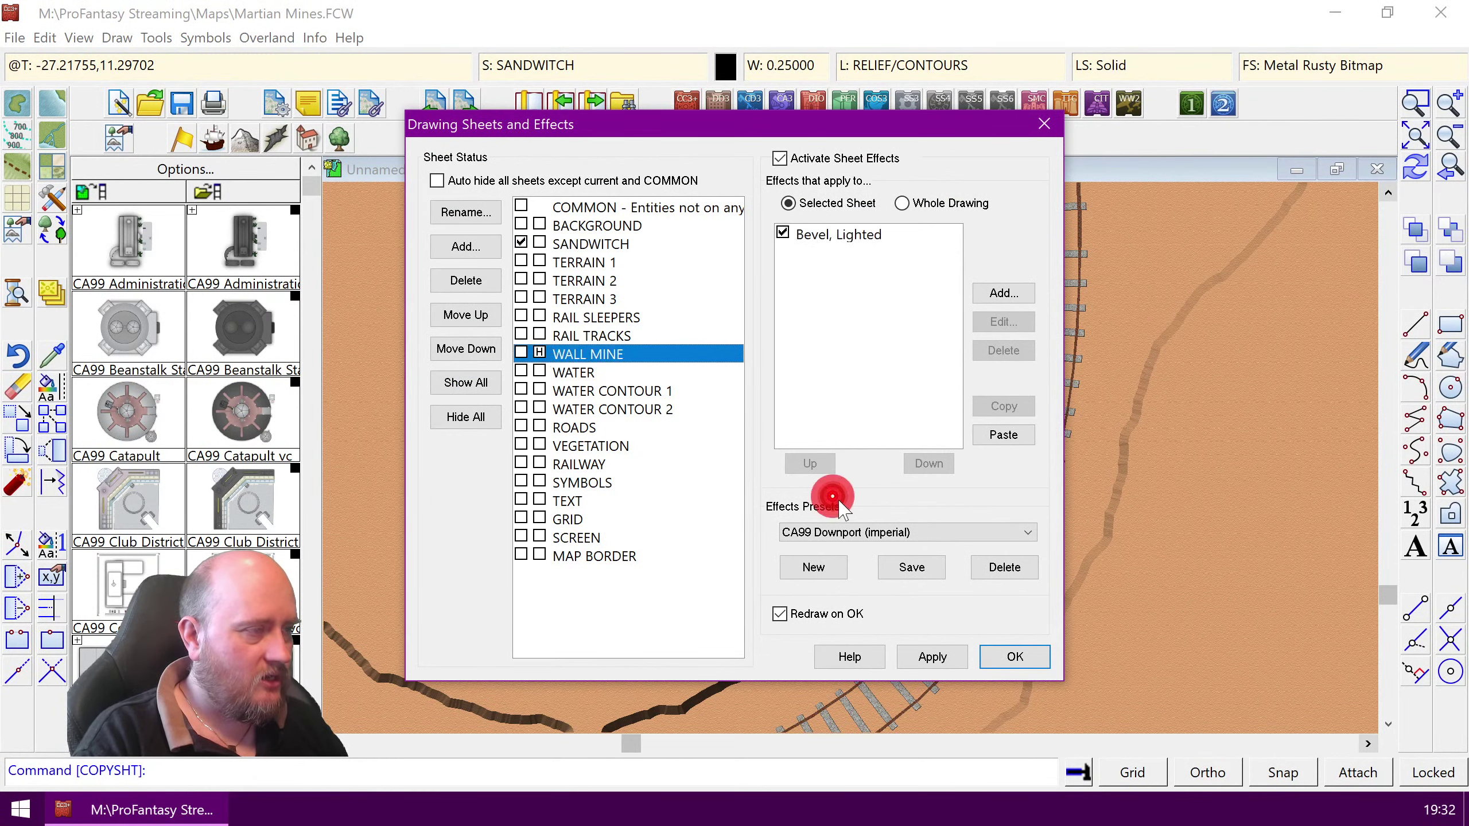
{"action": "left_click", "coordinate": [1010, 657]}
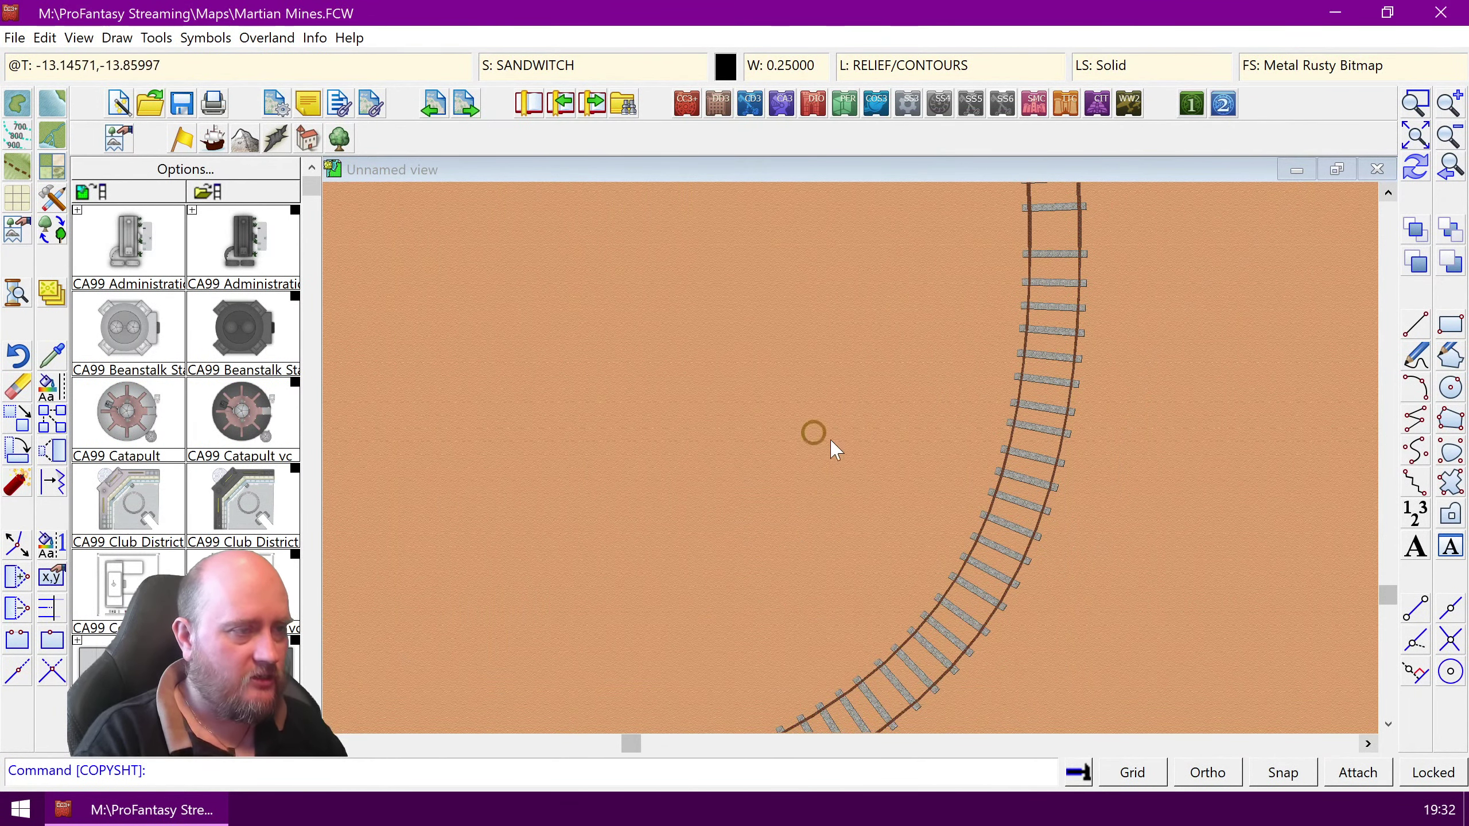
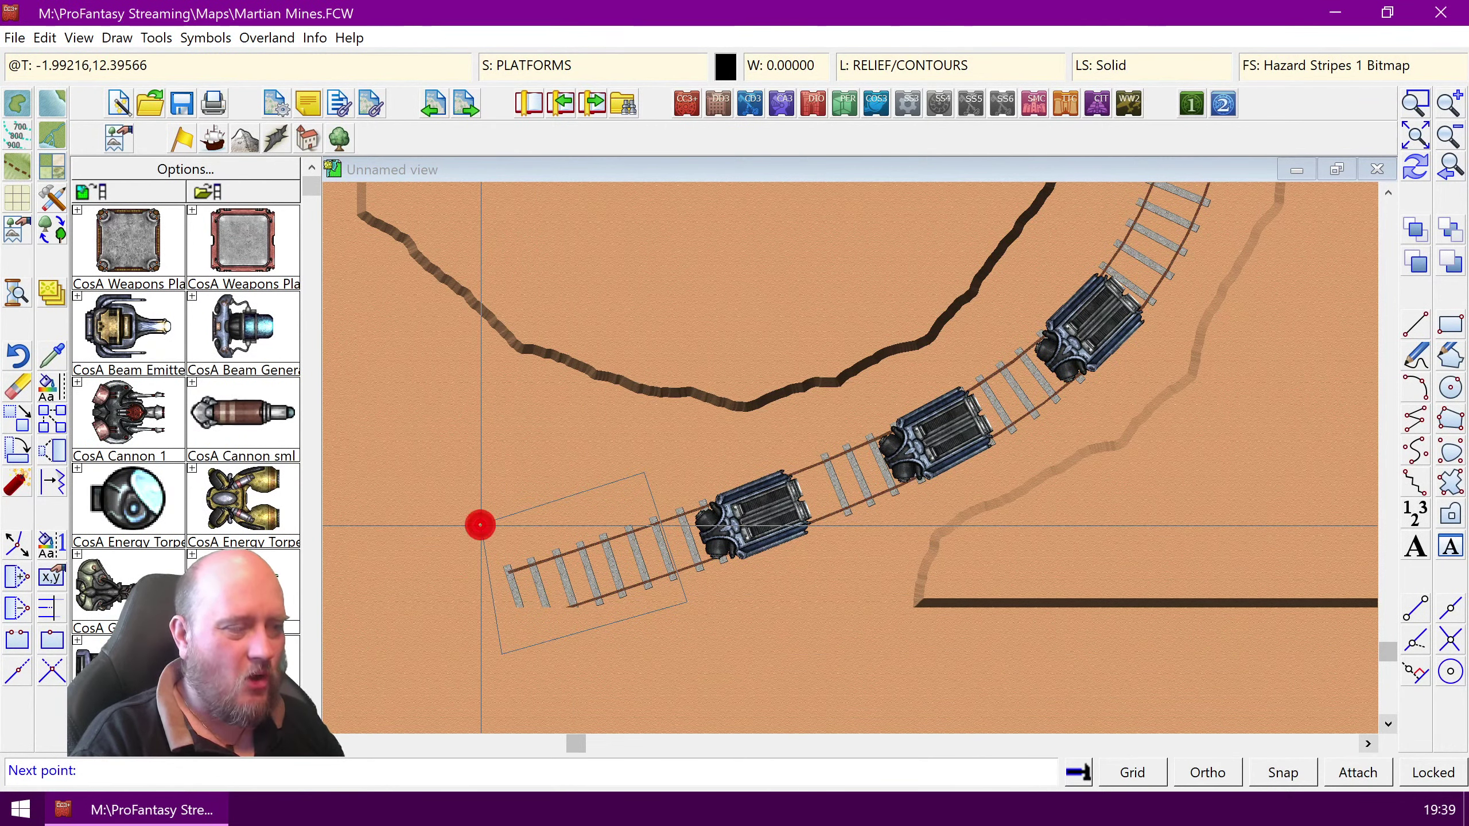
Step: Finish the hazard-striped polygon around the end of the rail track, and erase it
{"action": "left_click", "coordinate": [480, 525]}
{"action": "right_click", "coordinate": [480, 525]}
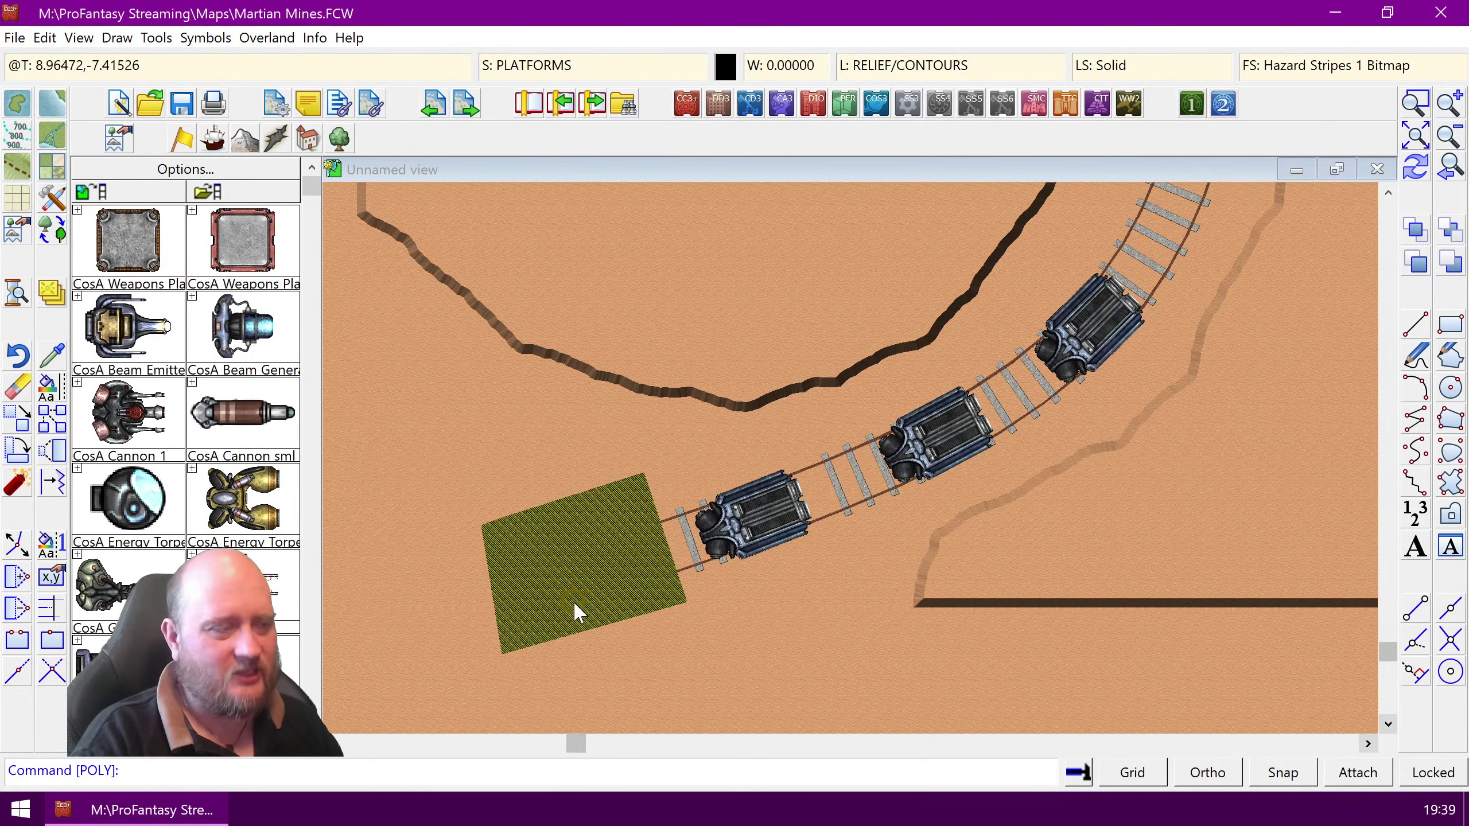
{"action": "left_click", "coordinate": [17, 391]}
{"action": "left_click", "coordinate": [652, 492]}
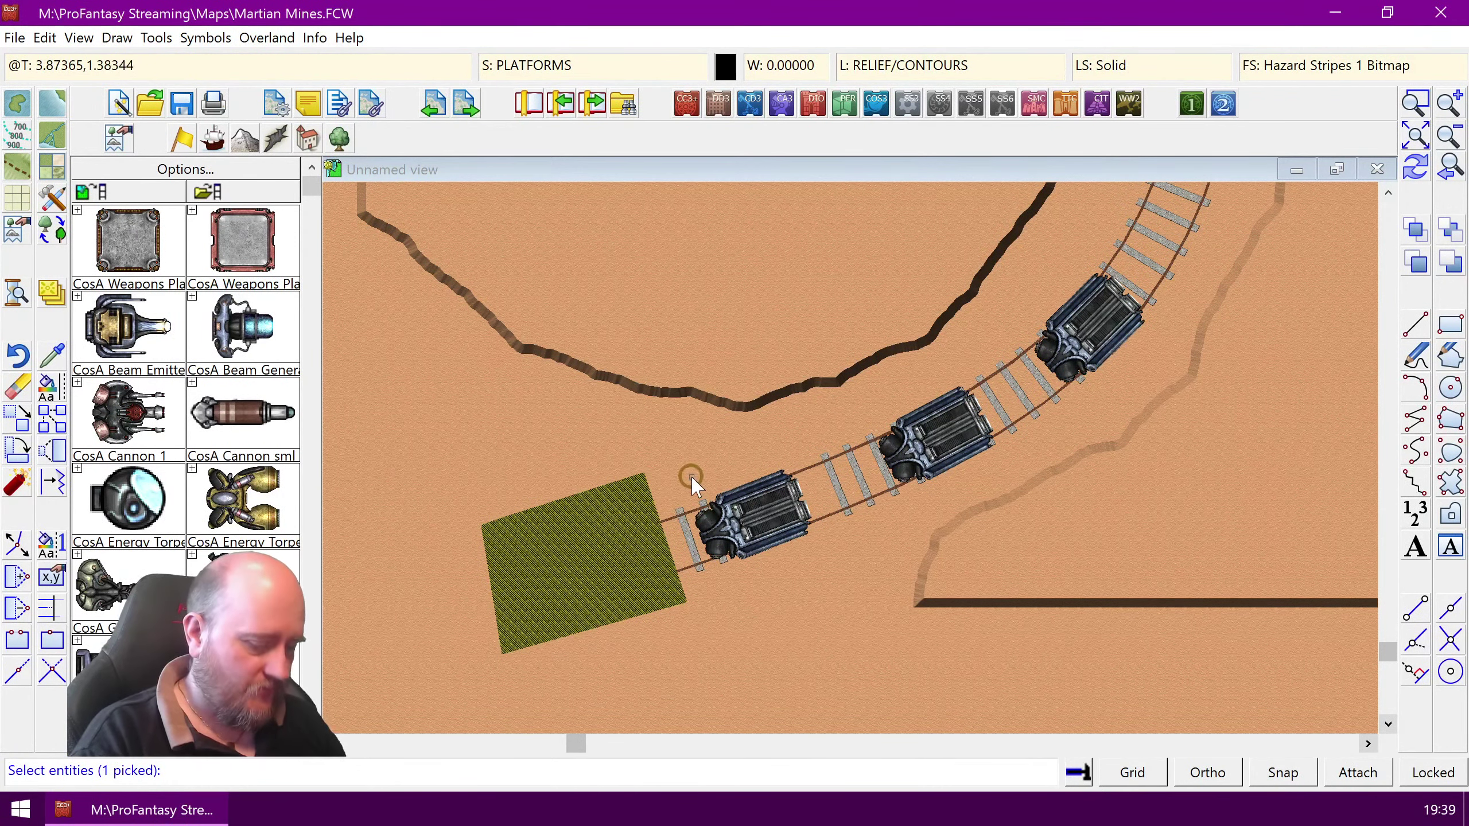
{"action": "key", "text": "d"}
{"action": "key", "text": "ctrl+r"}
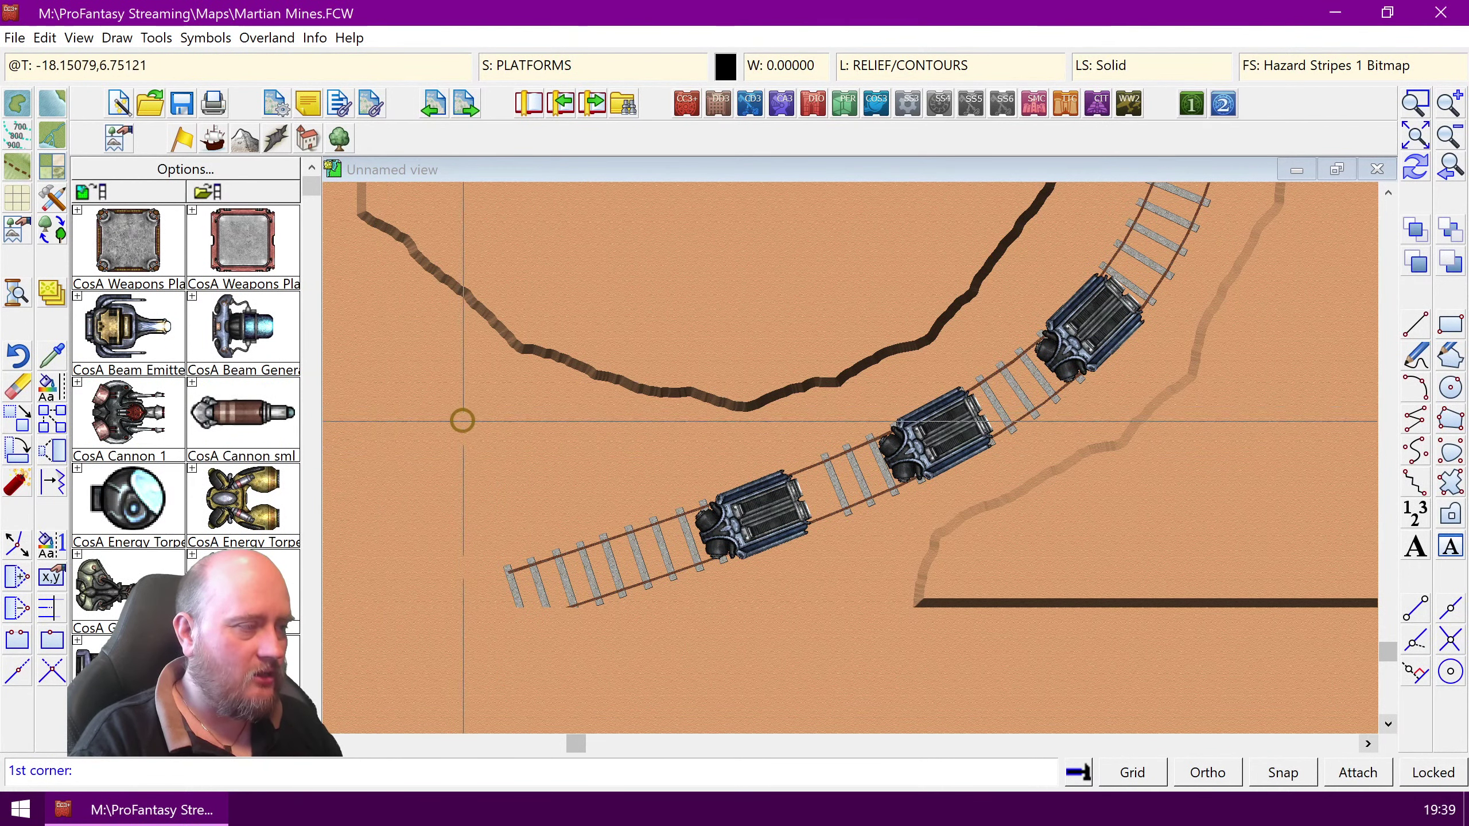
Step: Draw a rectangular platform with the Hazard Stripes 1 fill just above the end of the rail track
{"action": "left_click", "coordinate": [461, 429]}
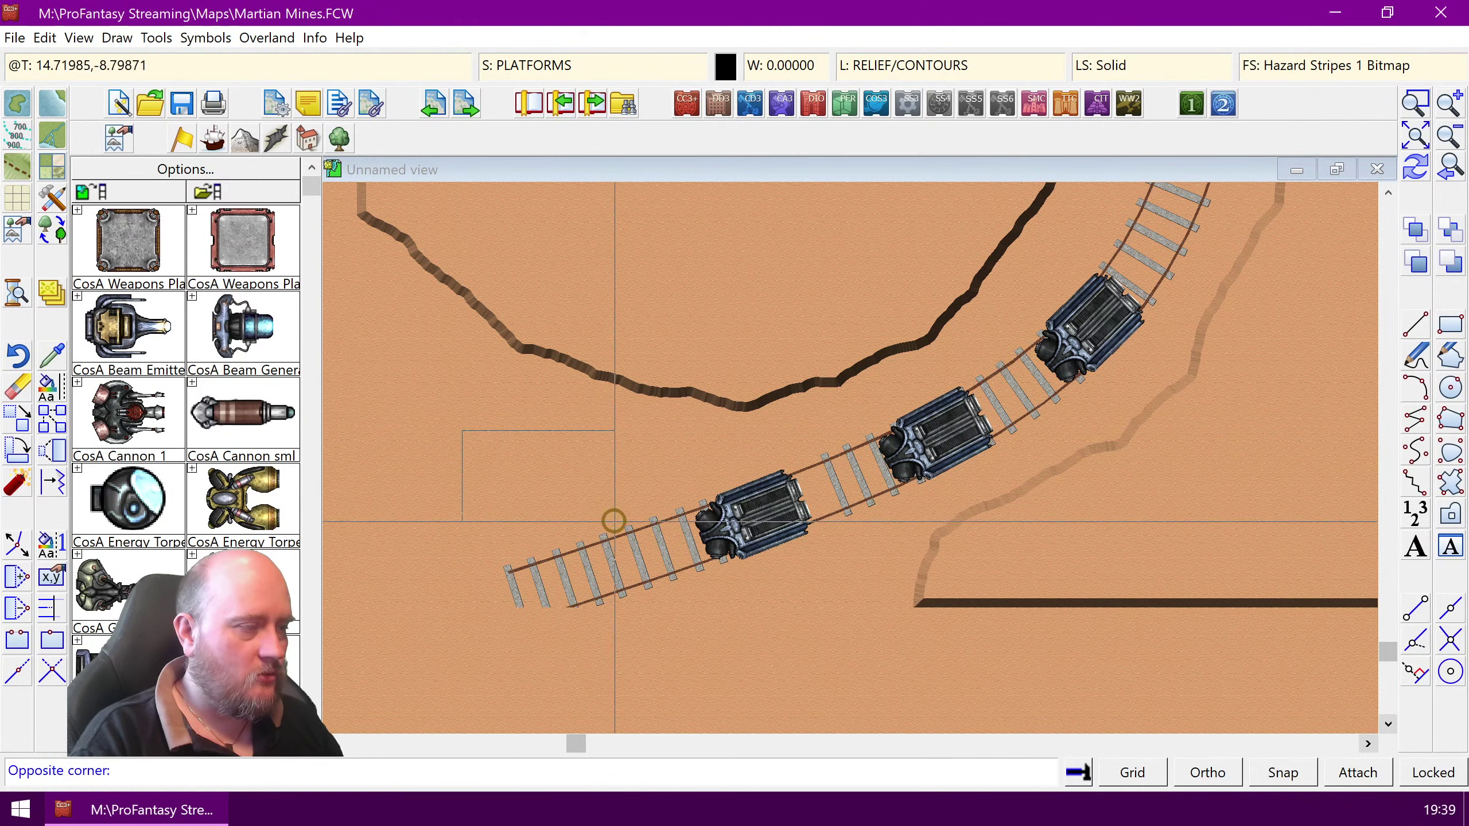
{"action": "left_click", "coordinate": [626, 541]}
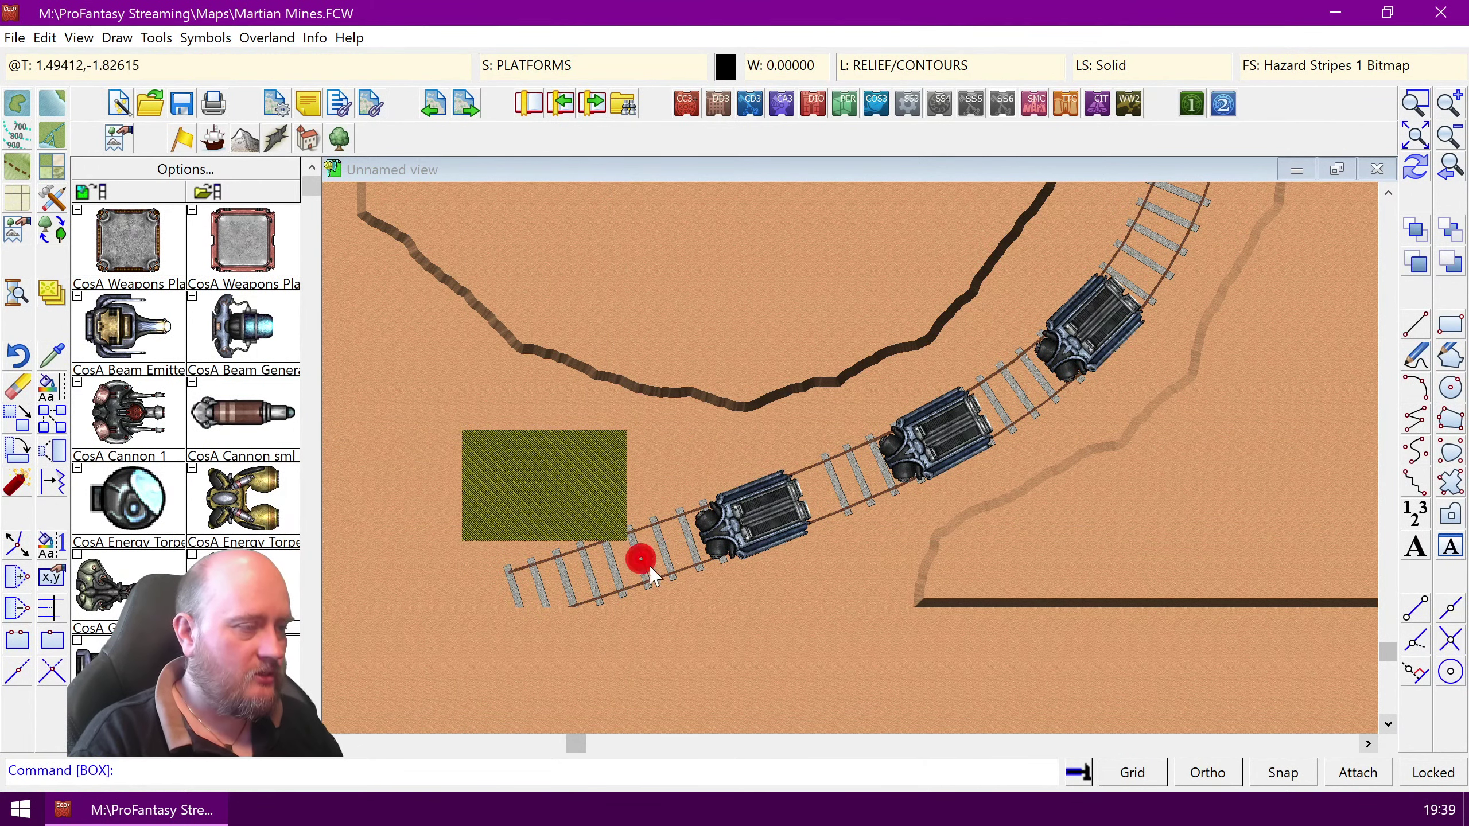
{"action": "right_click", "coordinate": [491, 408]}
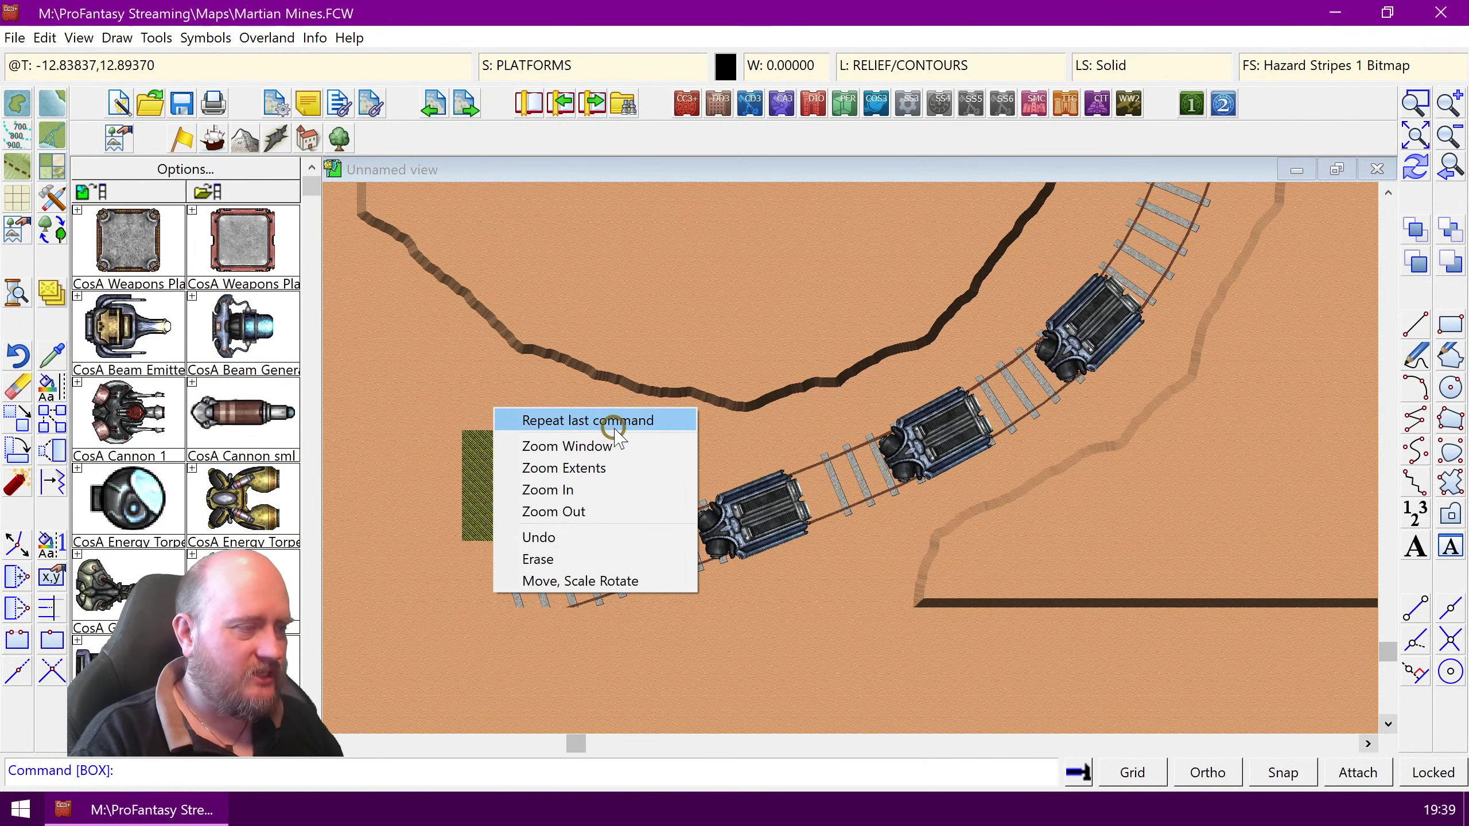
{"action": "key", "text": "Escape"}
Step: Set the scaled width and height of the Hazard Stripes 1 bitmap fill to 10
{"action": "left_click", "coordinate": [1329, 66]}
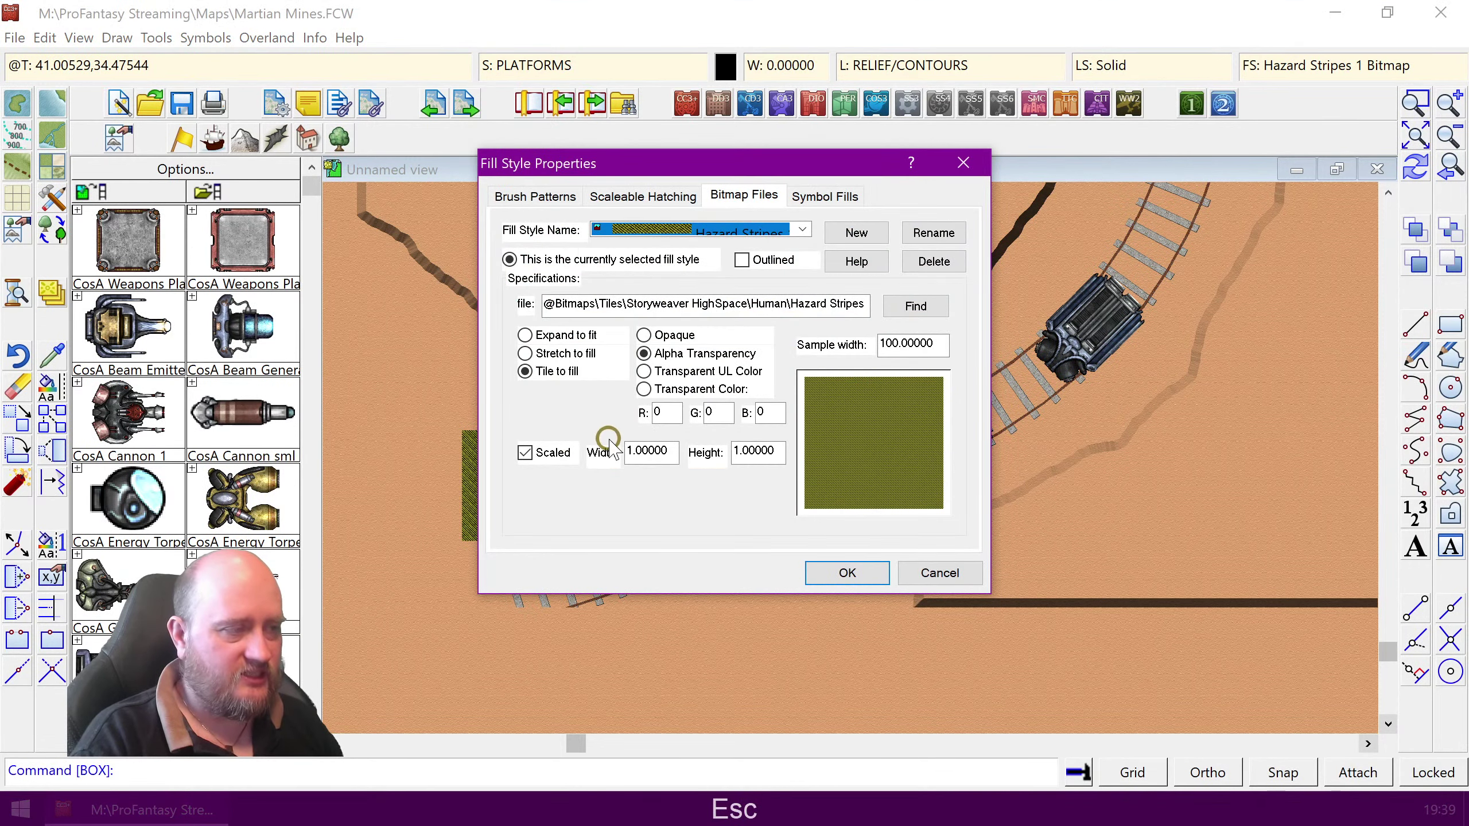
{"action": "left_click", "coordinate": [628, 453]}
{"action": "left_click", "coordinate": [662, 507]}
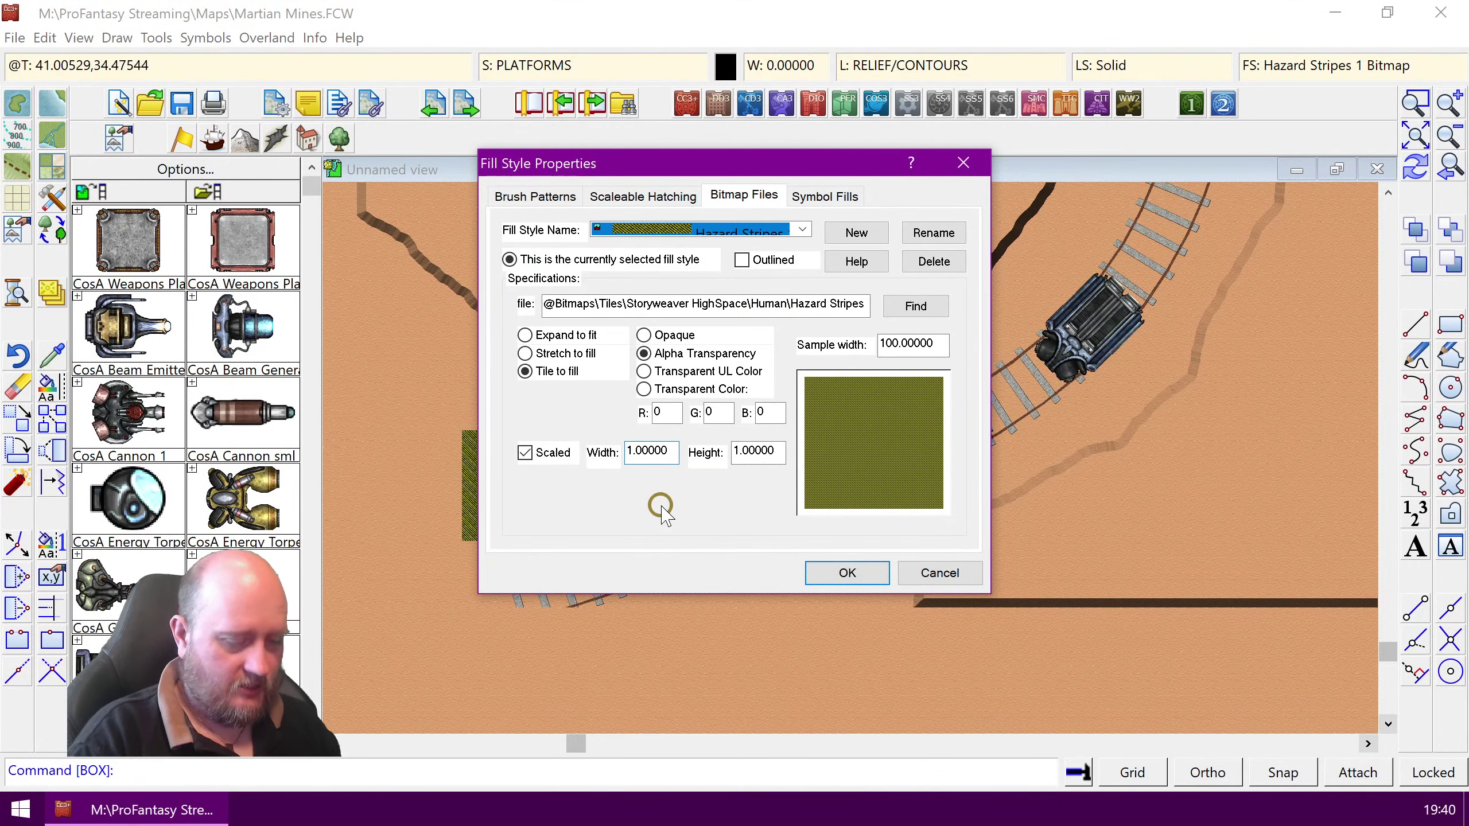
{"action": "key", "text": "Right"}
{"action": "type", "text": "0"}
{"action": "key", "text": "Right"}
{"action": "key", "text": "Right"}
{"action": "key", "text": "Right"}
{"action": "key", "text": "Right"}
{"action": "key", "text": "Right"}
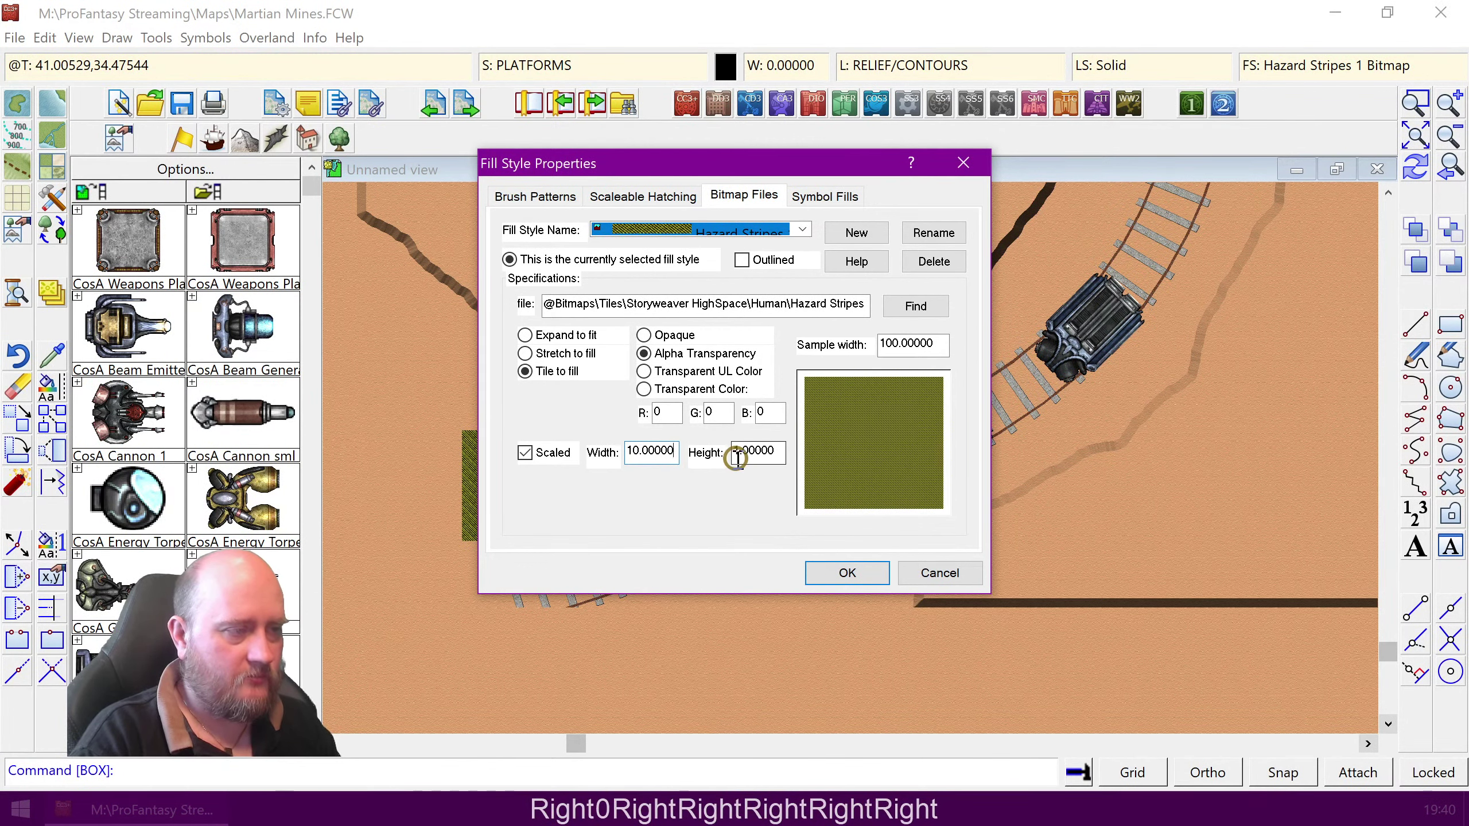
{"action": "type", "text": "0"}
{"action": "left_click", "coordinate": [857, 573]}
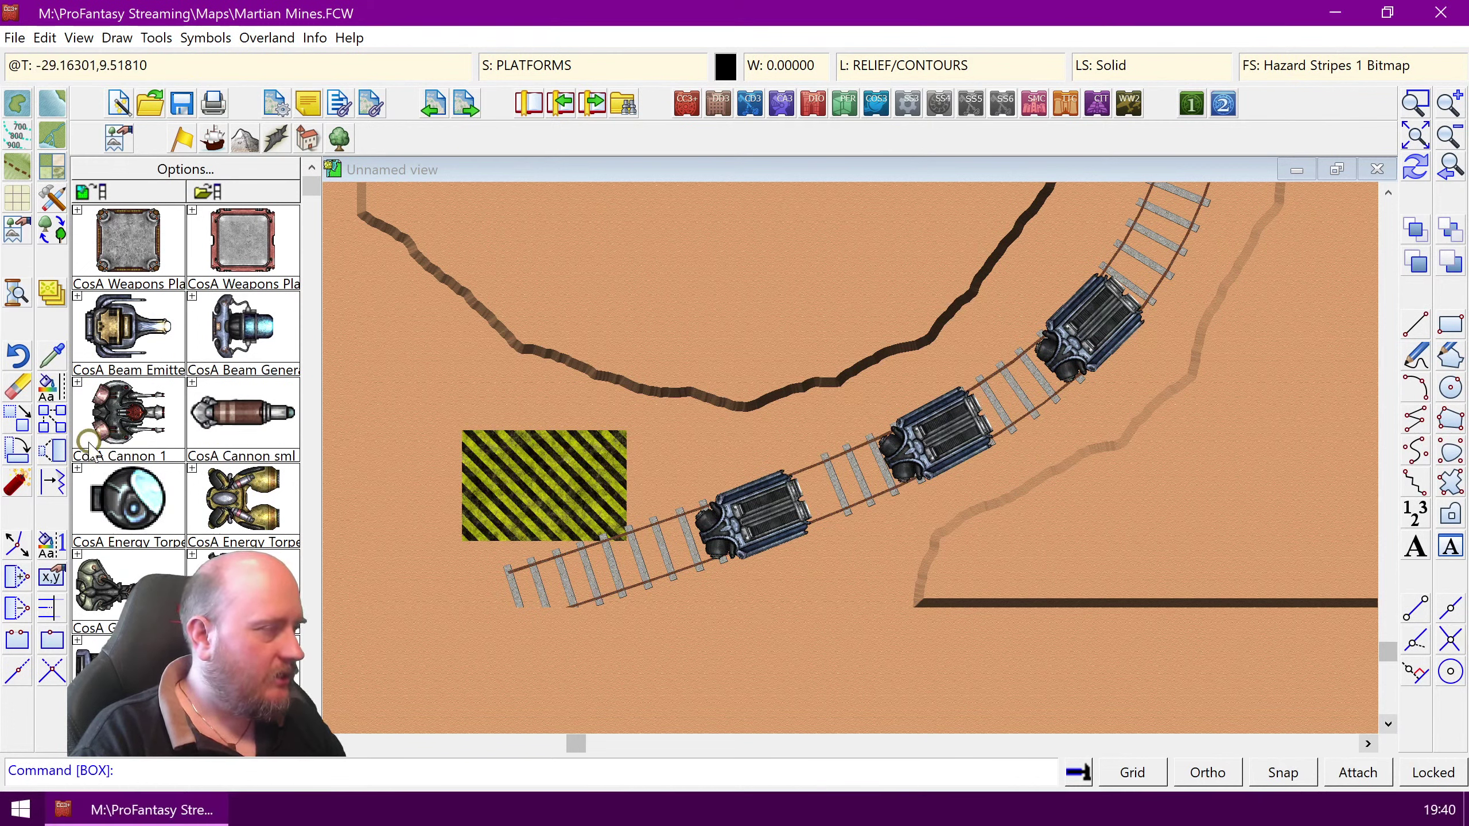
Step: Move the hazard-striped rectangle onto the end of the rail track, rotating it about 18.6° to line up with the rails
{"action": "left_click", "coordinate": [18, 452]}
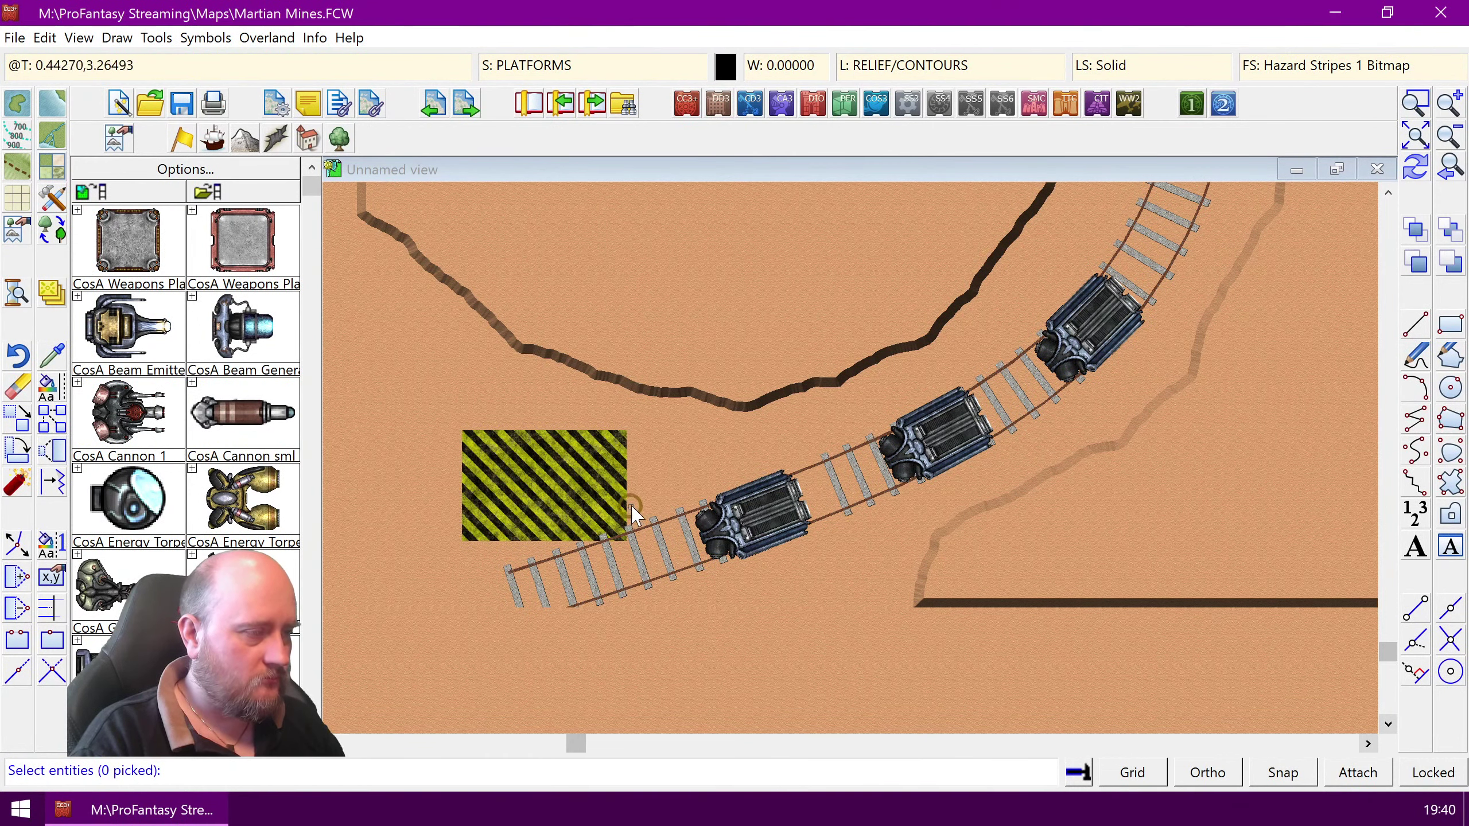
{"action": "key", "text": "Escape"}
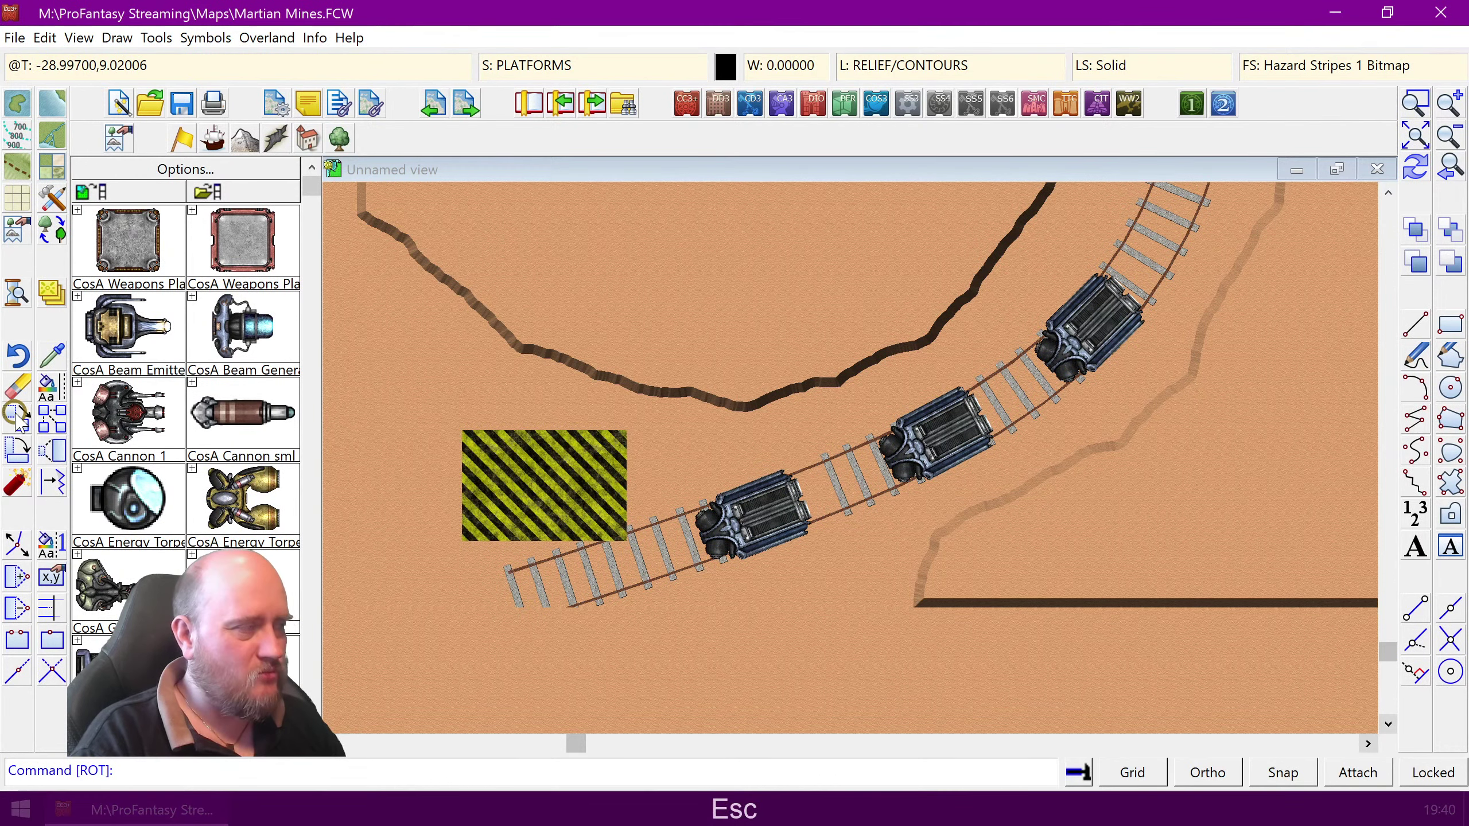
{"action": "left_click", "coordinate": [15, 419]}
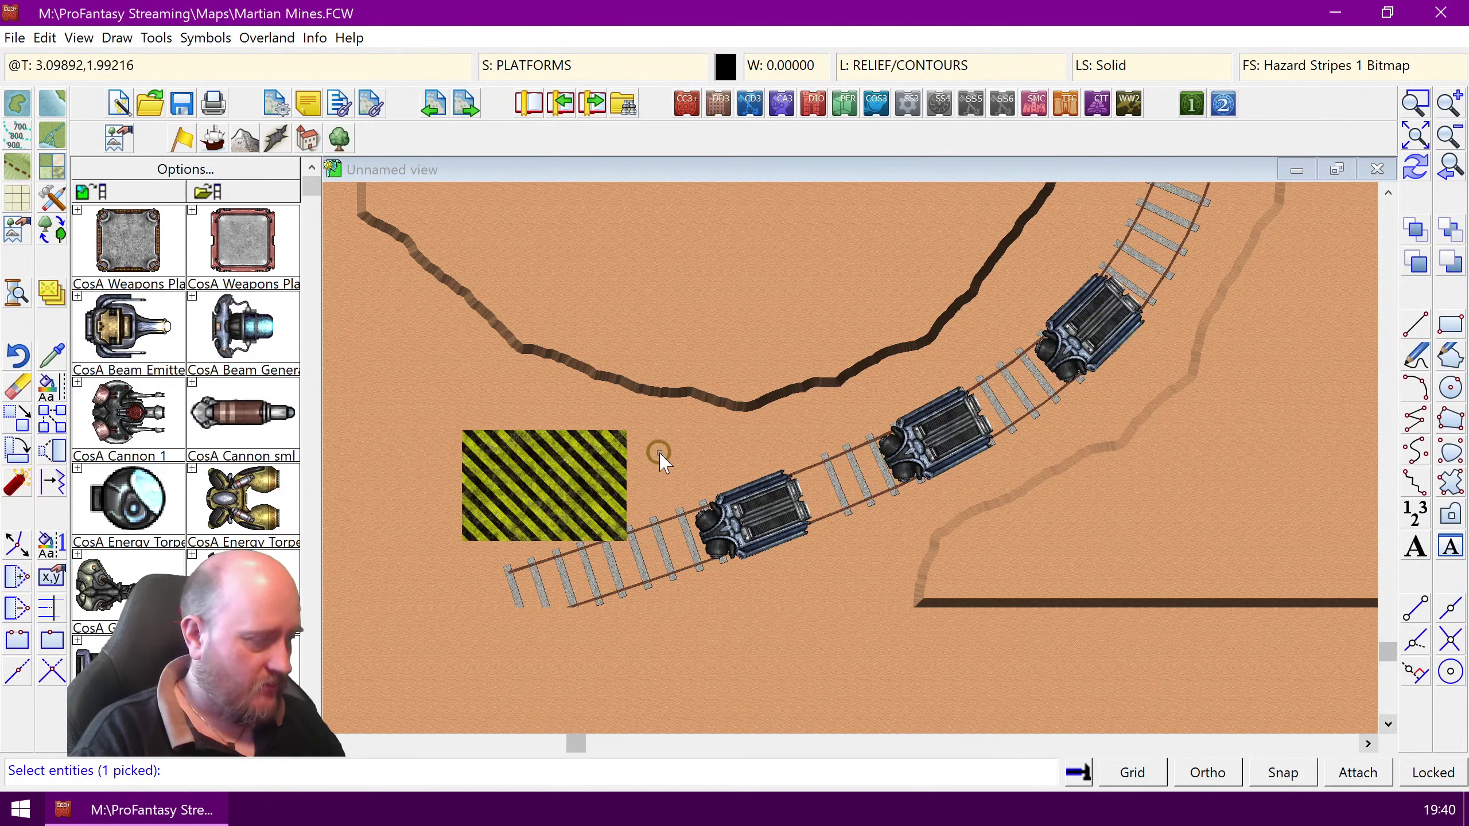
{"action": "right_click", "coordinate": [701, 451]}
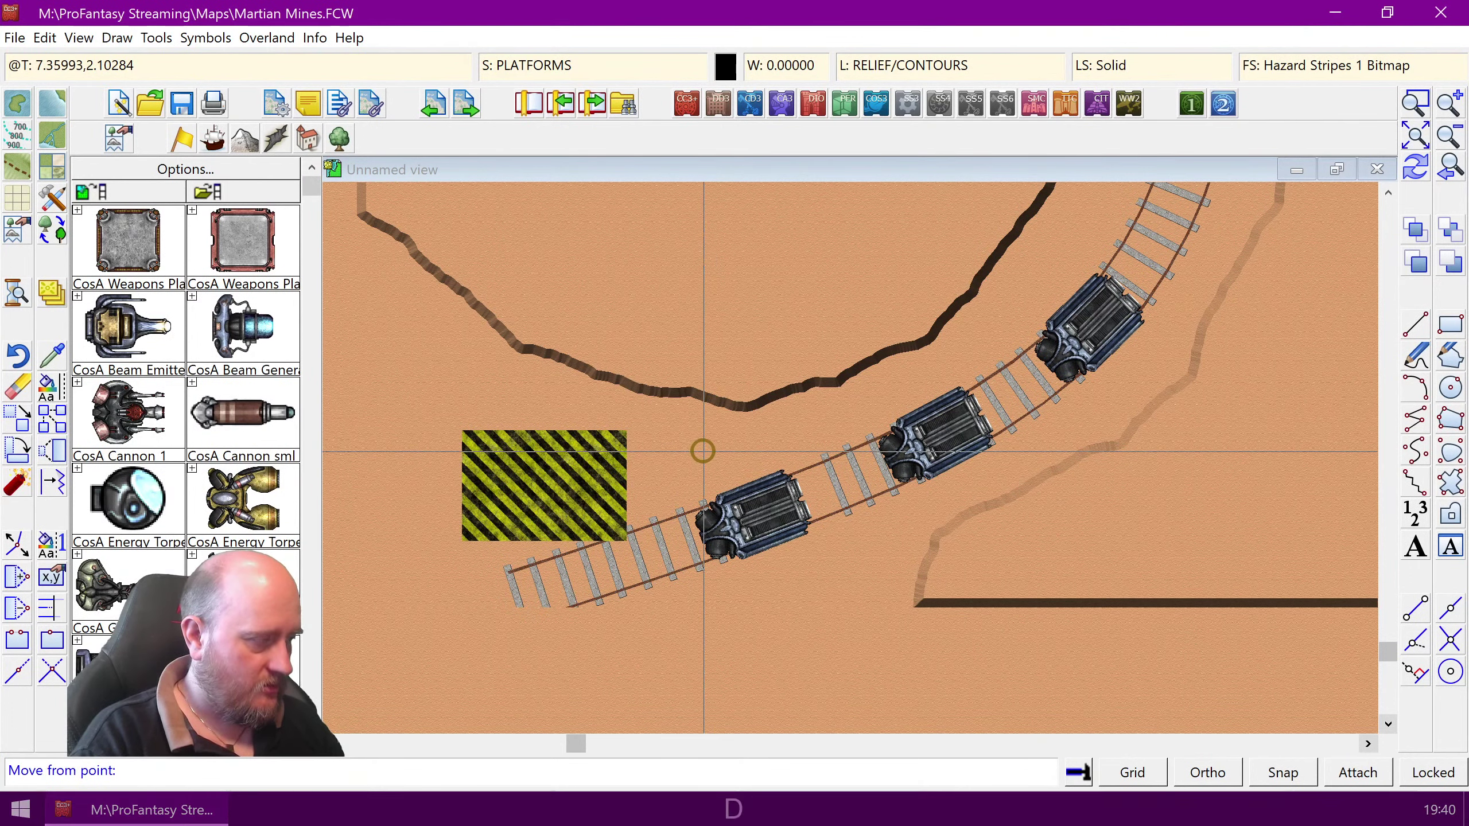
{"action": "left_click", "coordinate": [459, 482]}
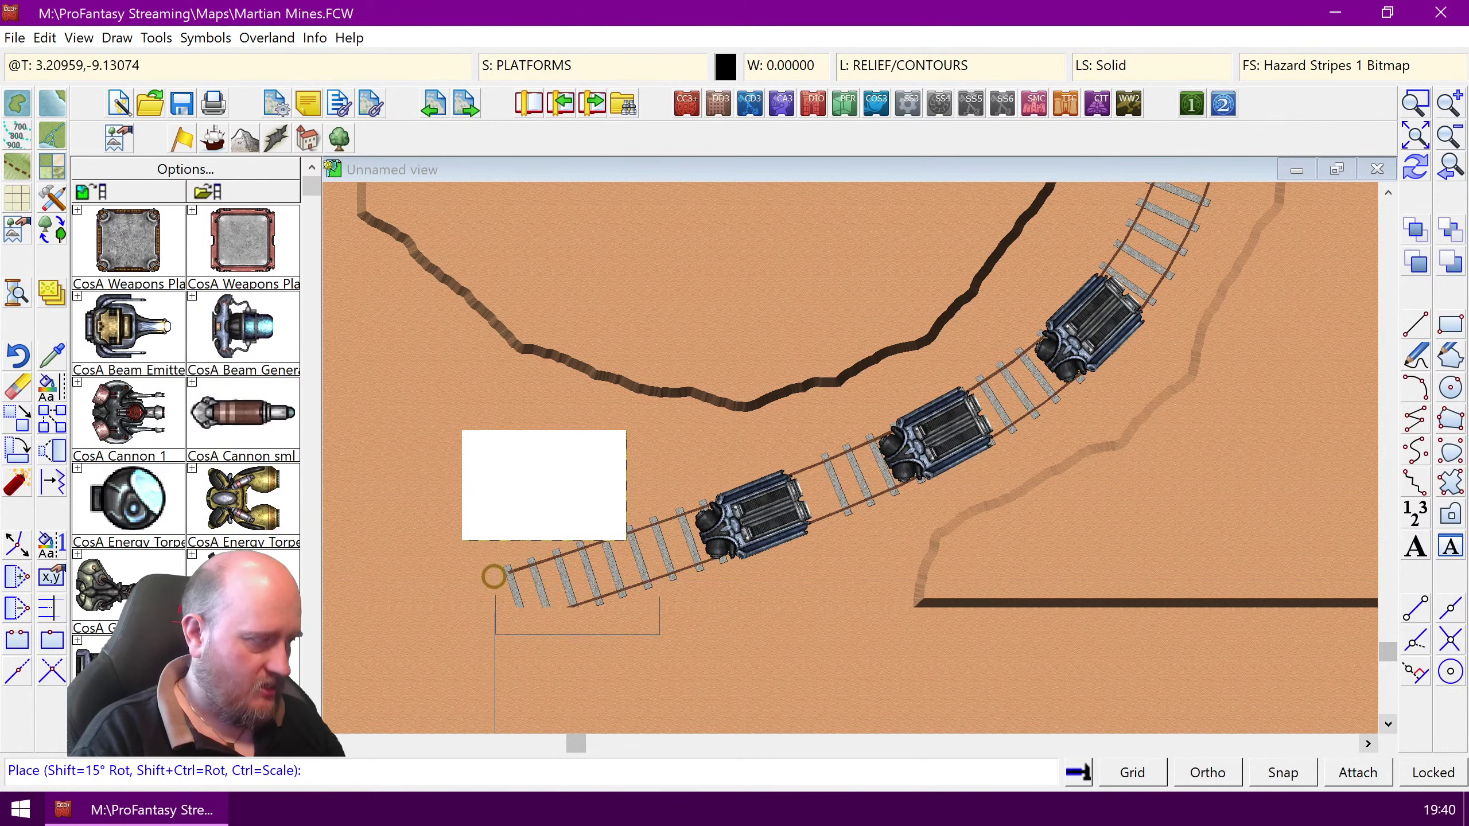
{"action": "key", "text": "shift"}
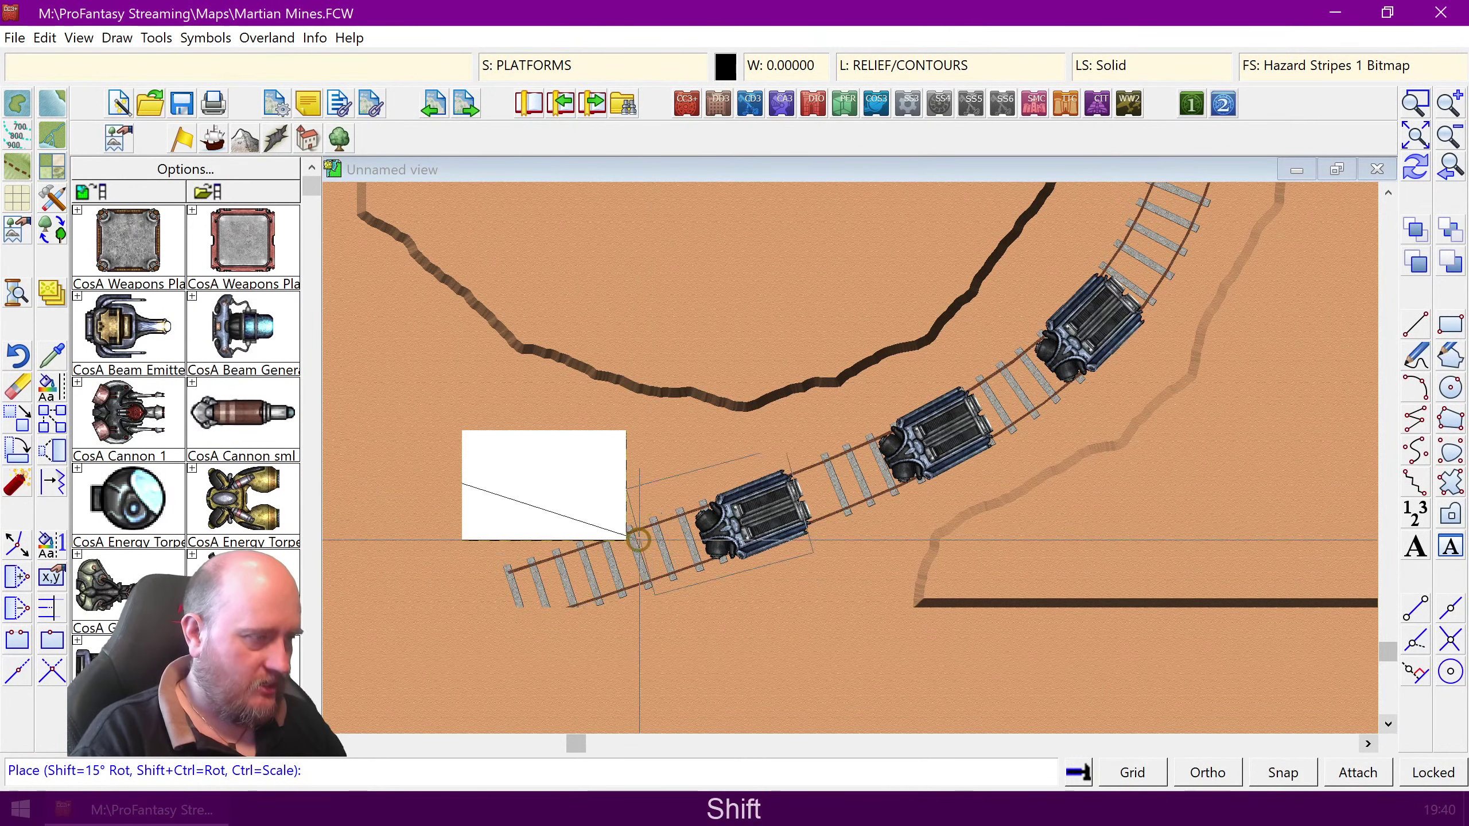
{"action": "key", "text": "shift"}
{"action": "key", "text": "ctrl"}
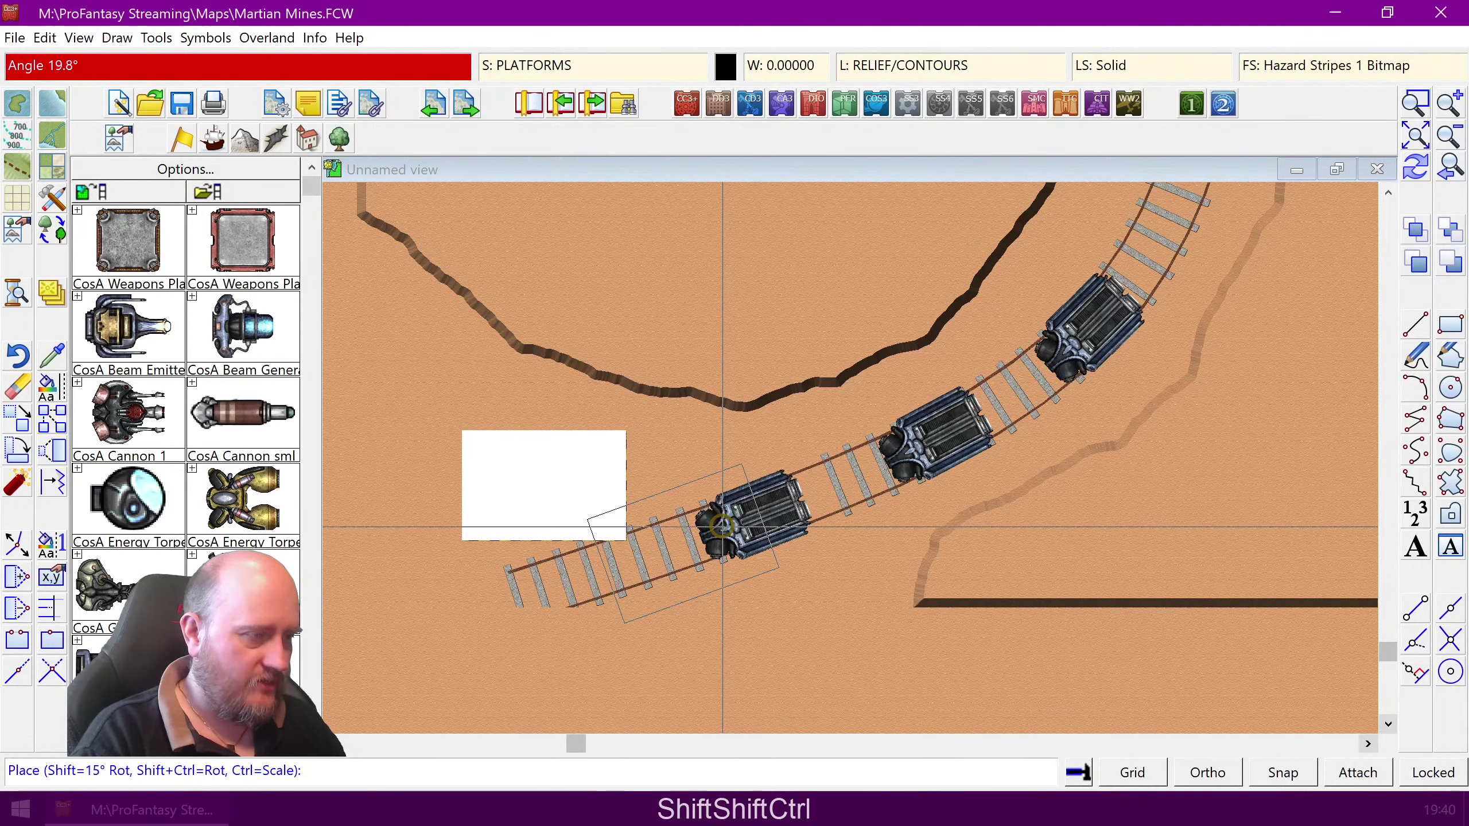
{"action": "left_click", "coordinate": [726, 527]}
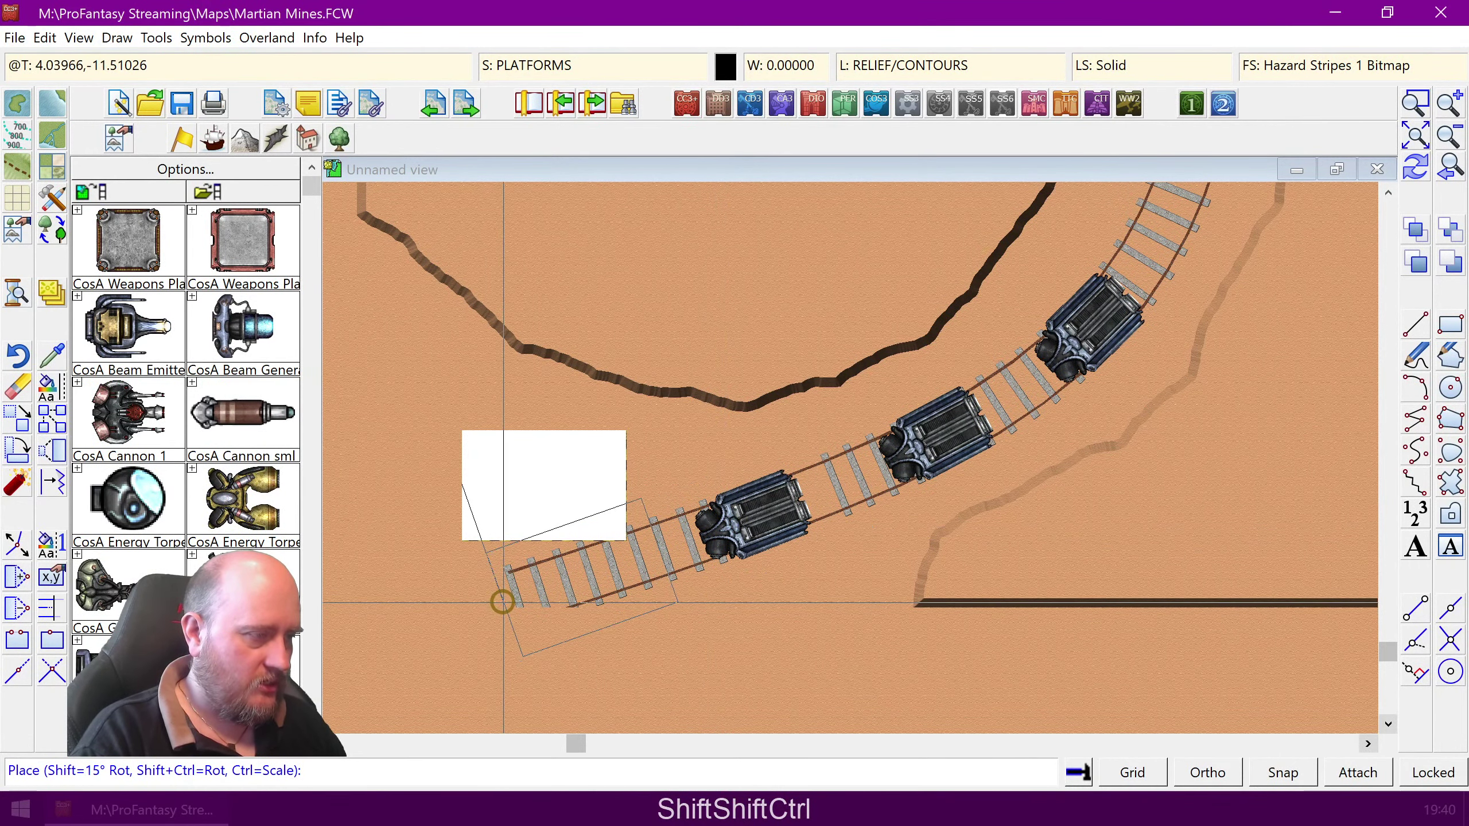
{"action": "key", "text": "ctrl+shift"}
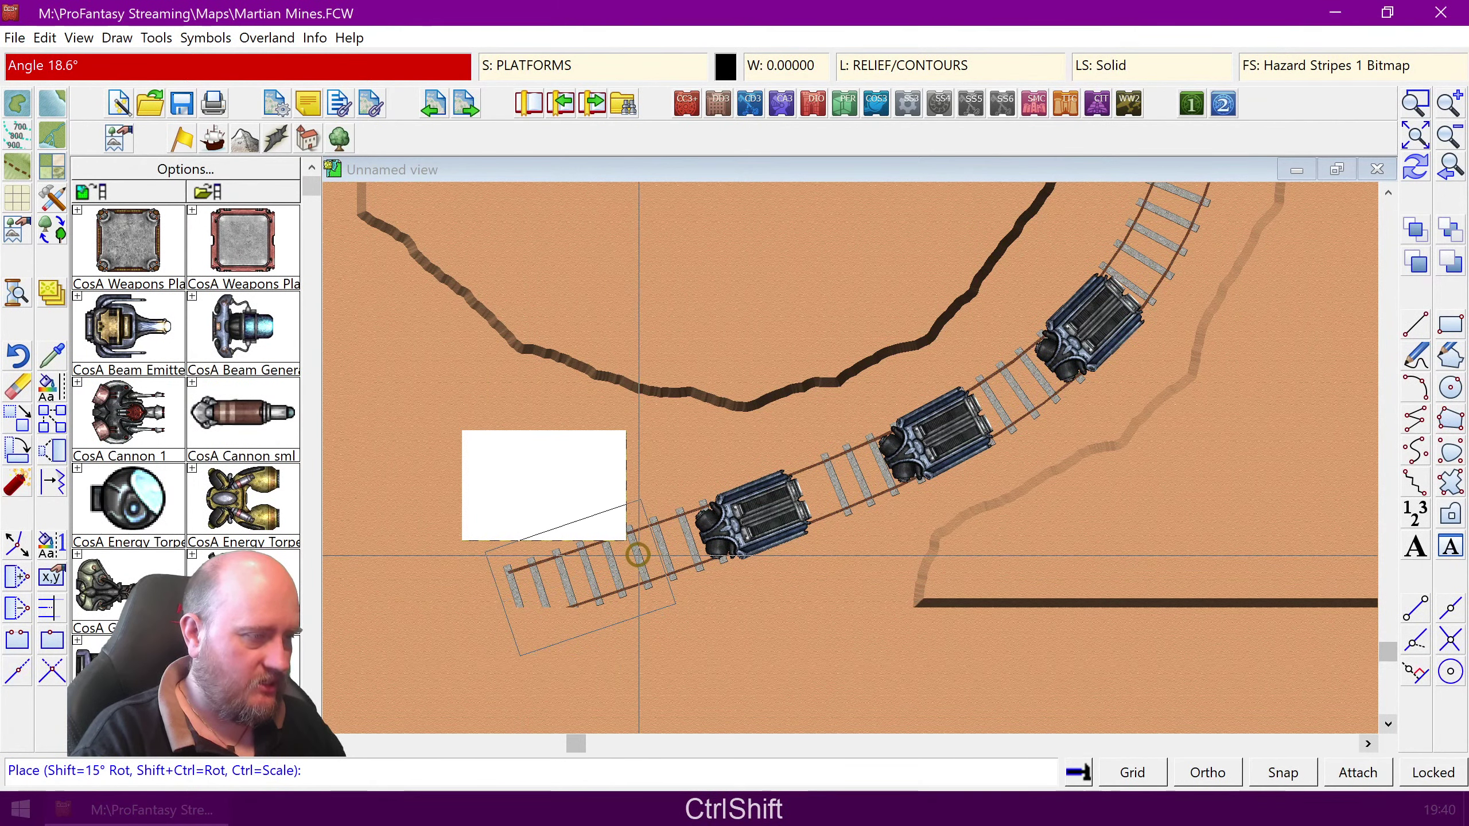
{"action": "left_click", "coordinate": [491, 601]}
{"action": "key", "text": "ctrl+r"}
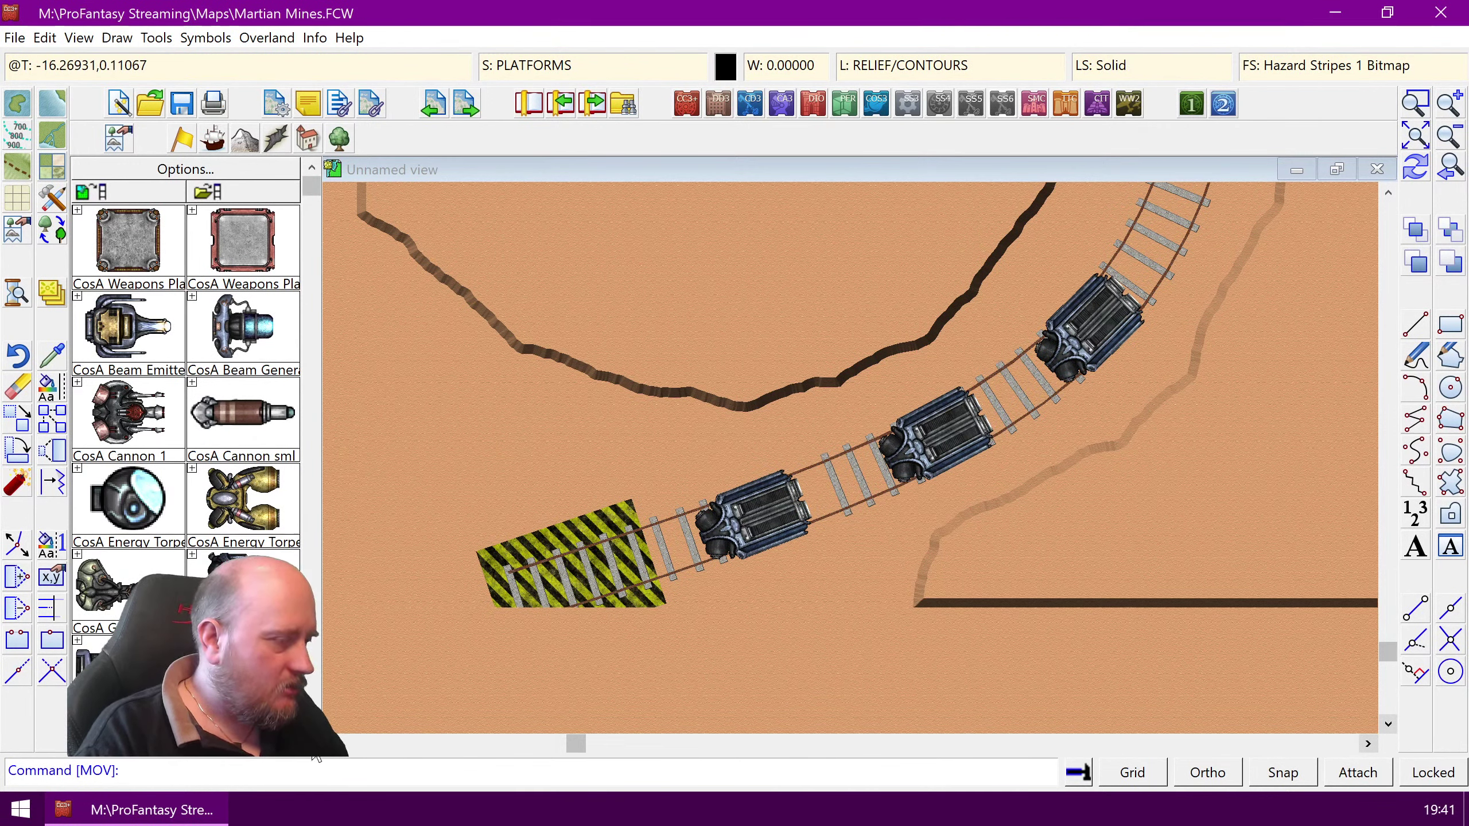
Step: Load the SS3A Vehicles symbol catalog from the SS3 Bitmap A folder of the Modern Floorplans symbols
{"action": "scroll", "coordinate": [315, 755], "scroll_direction": "down", "scroll_amount": 3}
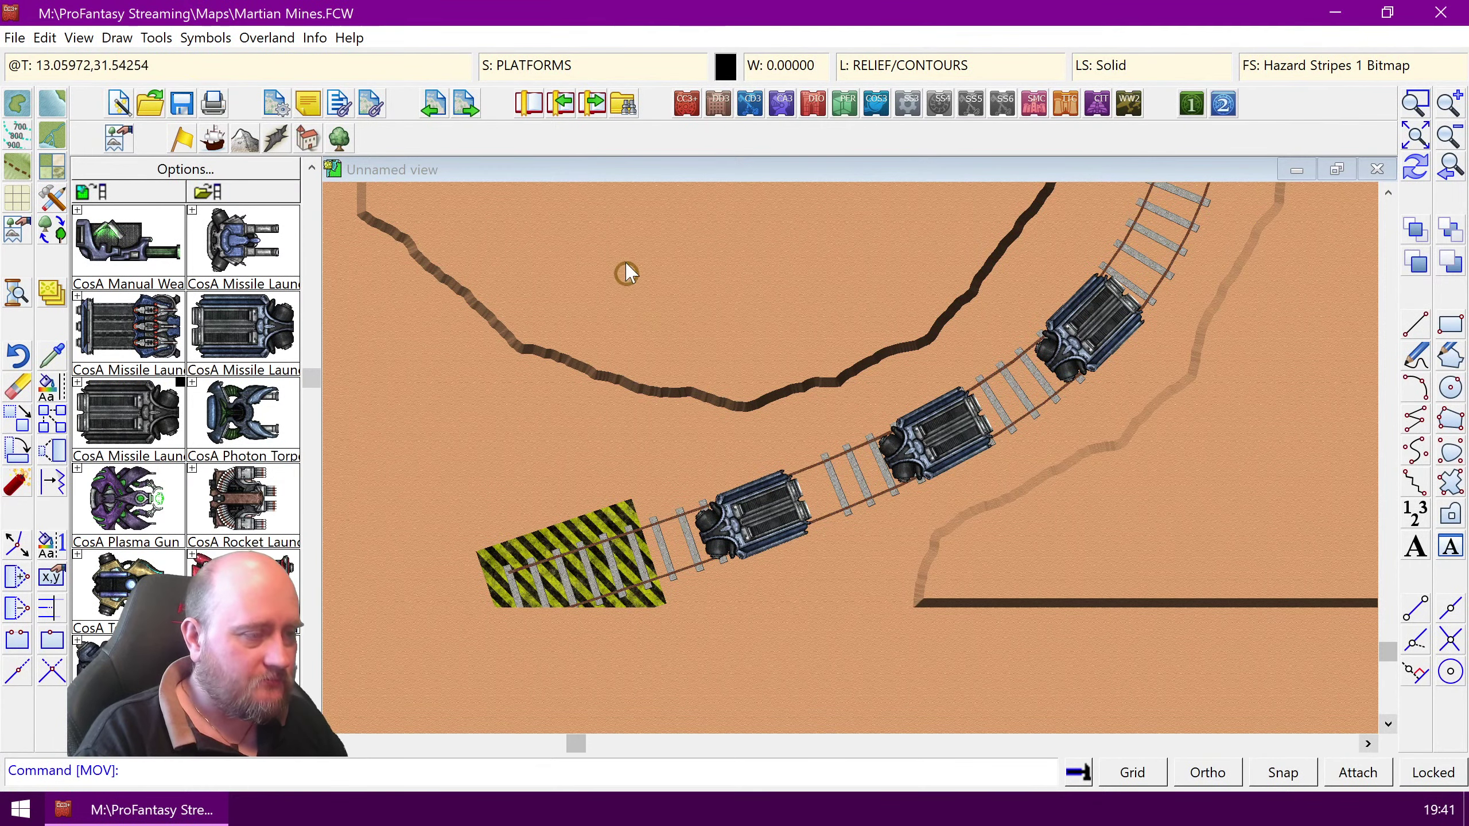
{"action": "left_click", "coordinate": [529, 101]}
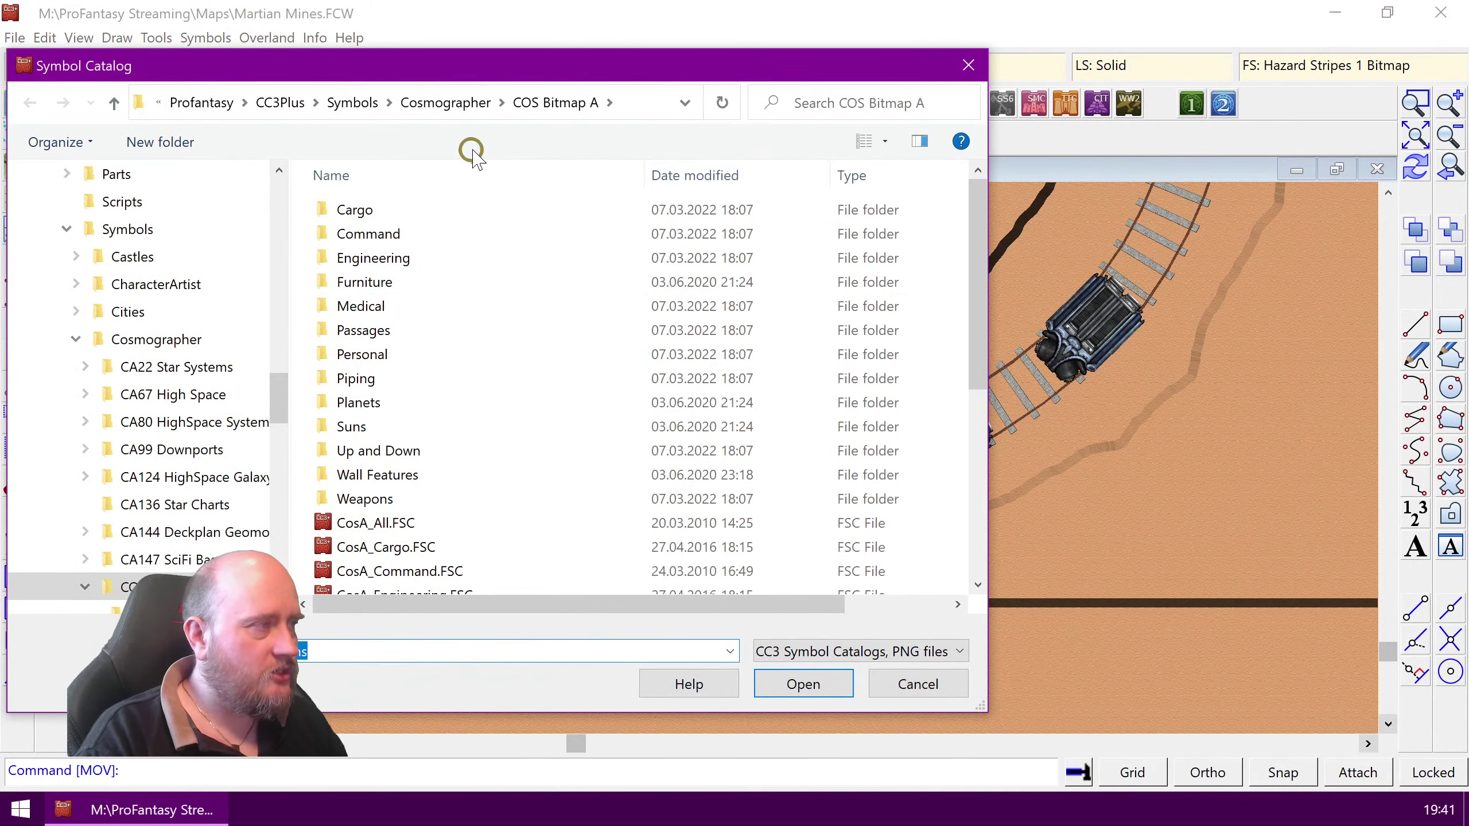
{"action": "left_click", "coordinate": [448, 103]}
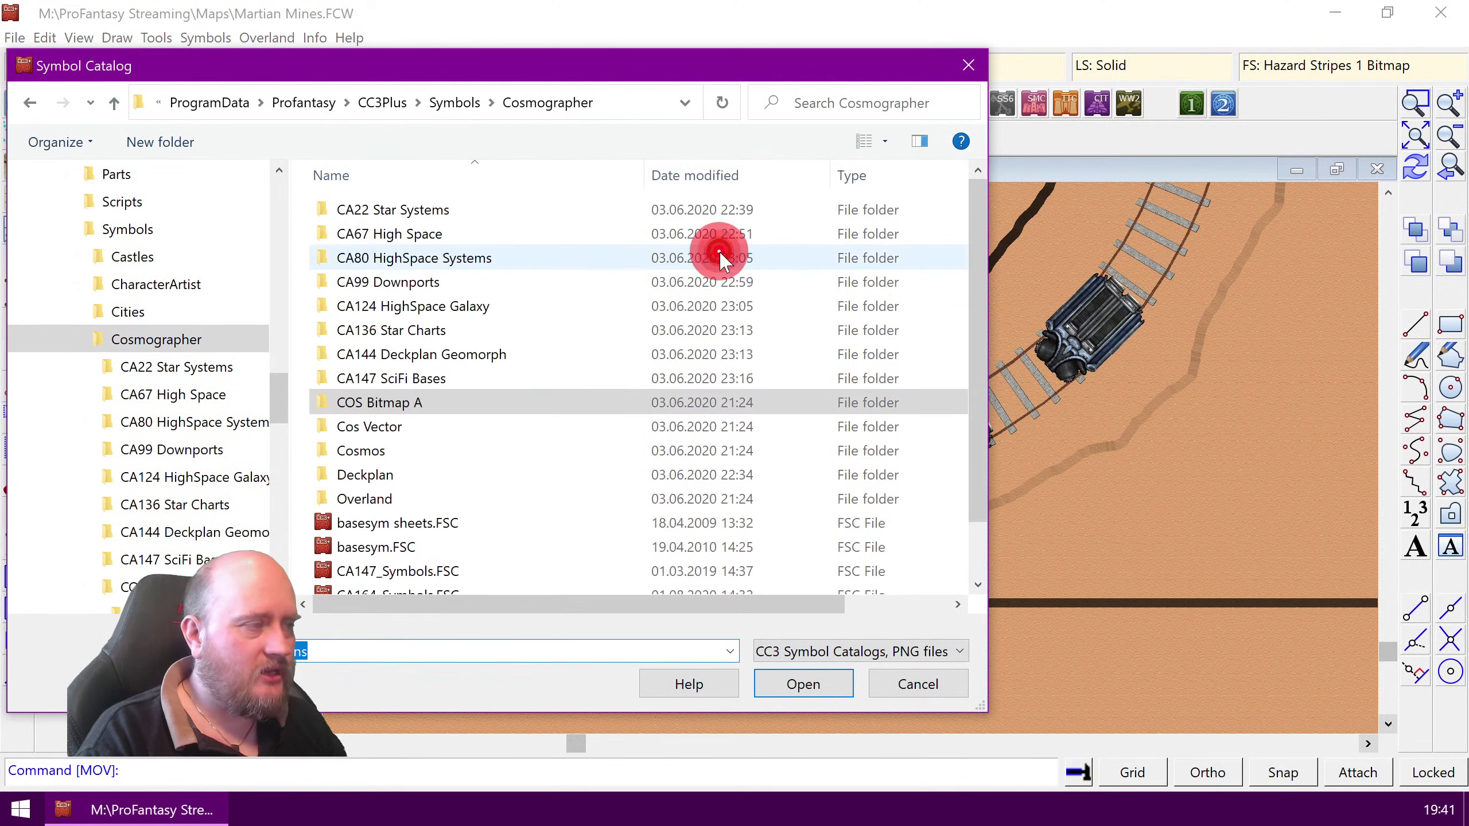
{"action": "left_click", "coordinate": [454, 103]}
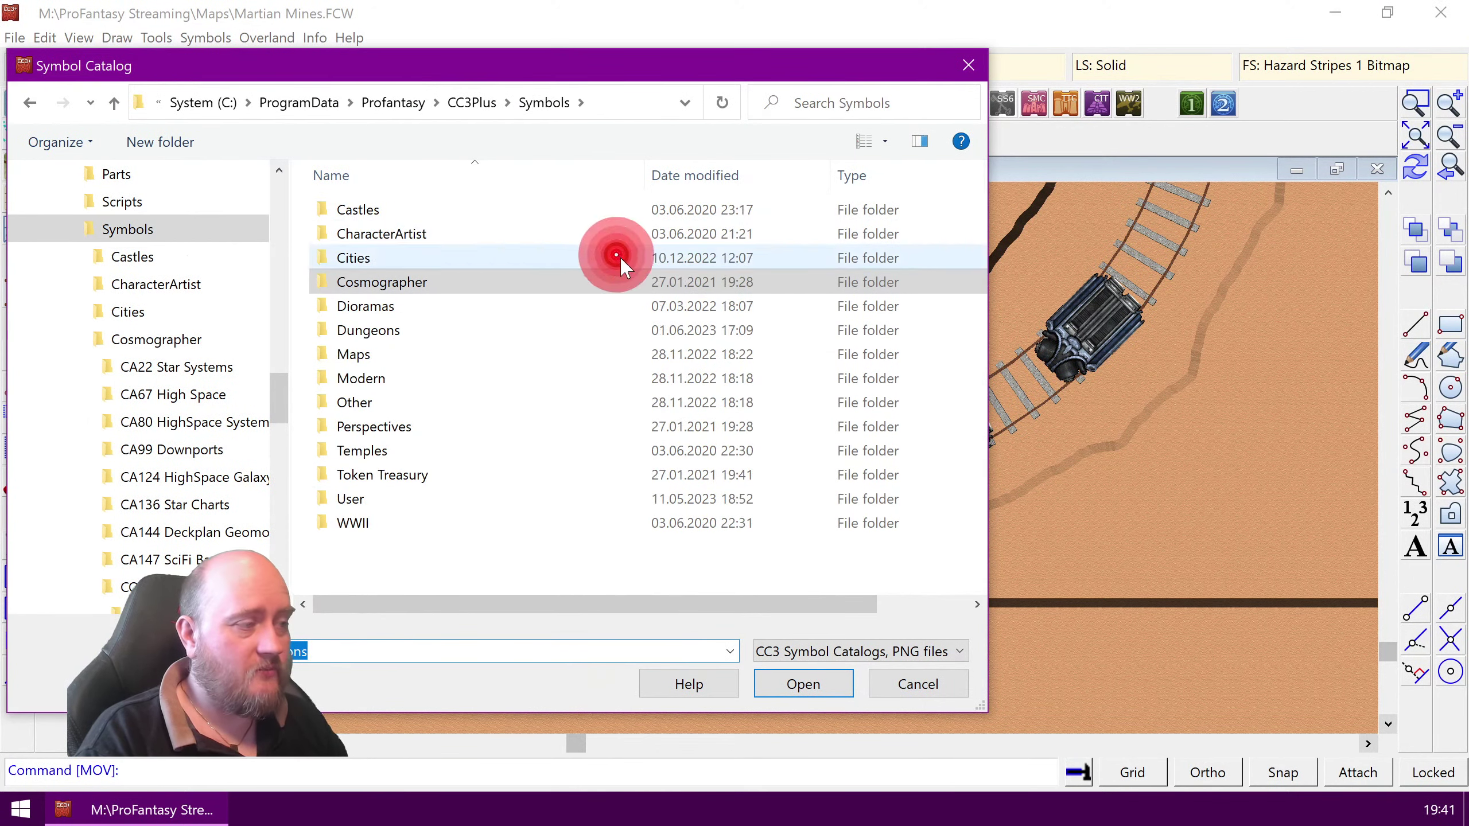
{"action": "double_click", "coordinate": [404, 382]}
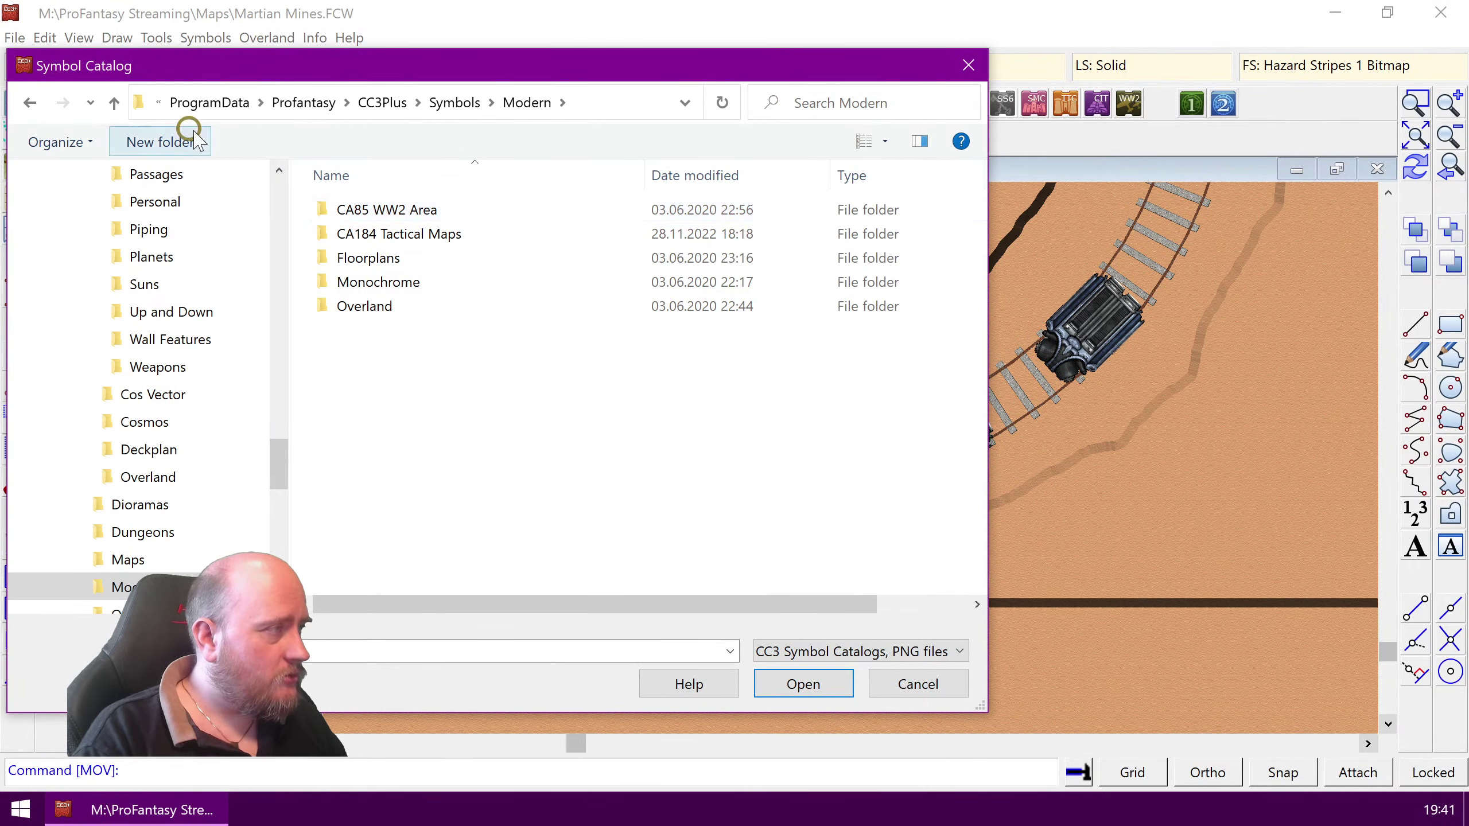
{"action": "left_click", "coordinate": [410, 261]}
{"action": "double_click", "coordinate": [409, 261]}
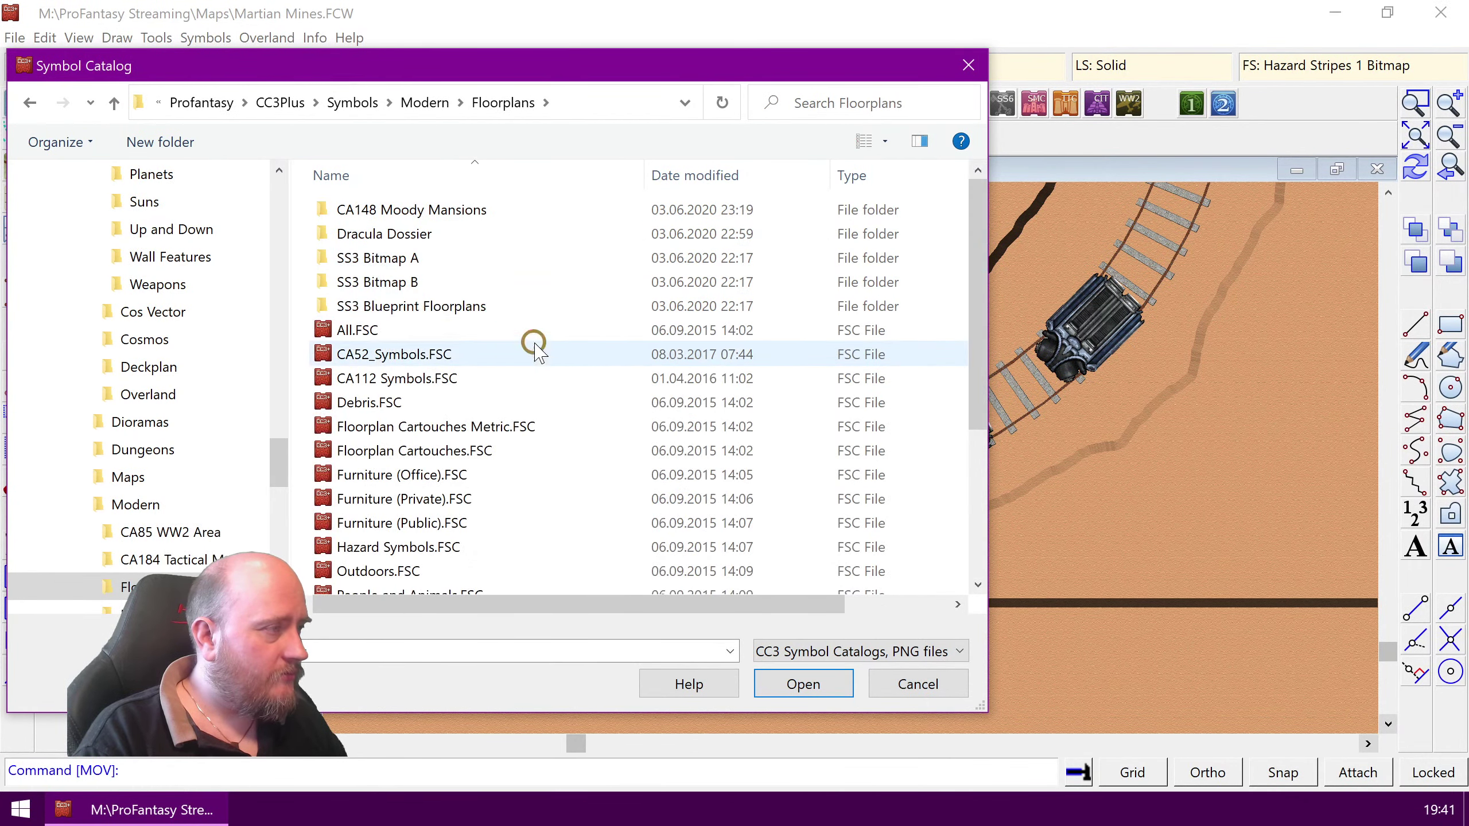
{"action": "left_click", "coordinate": [438, 259]}
{"action": "double_click", "coordinate": [439, 261]}
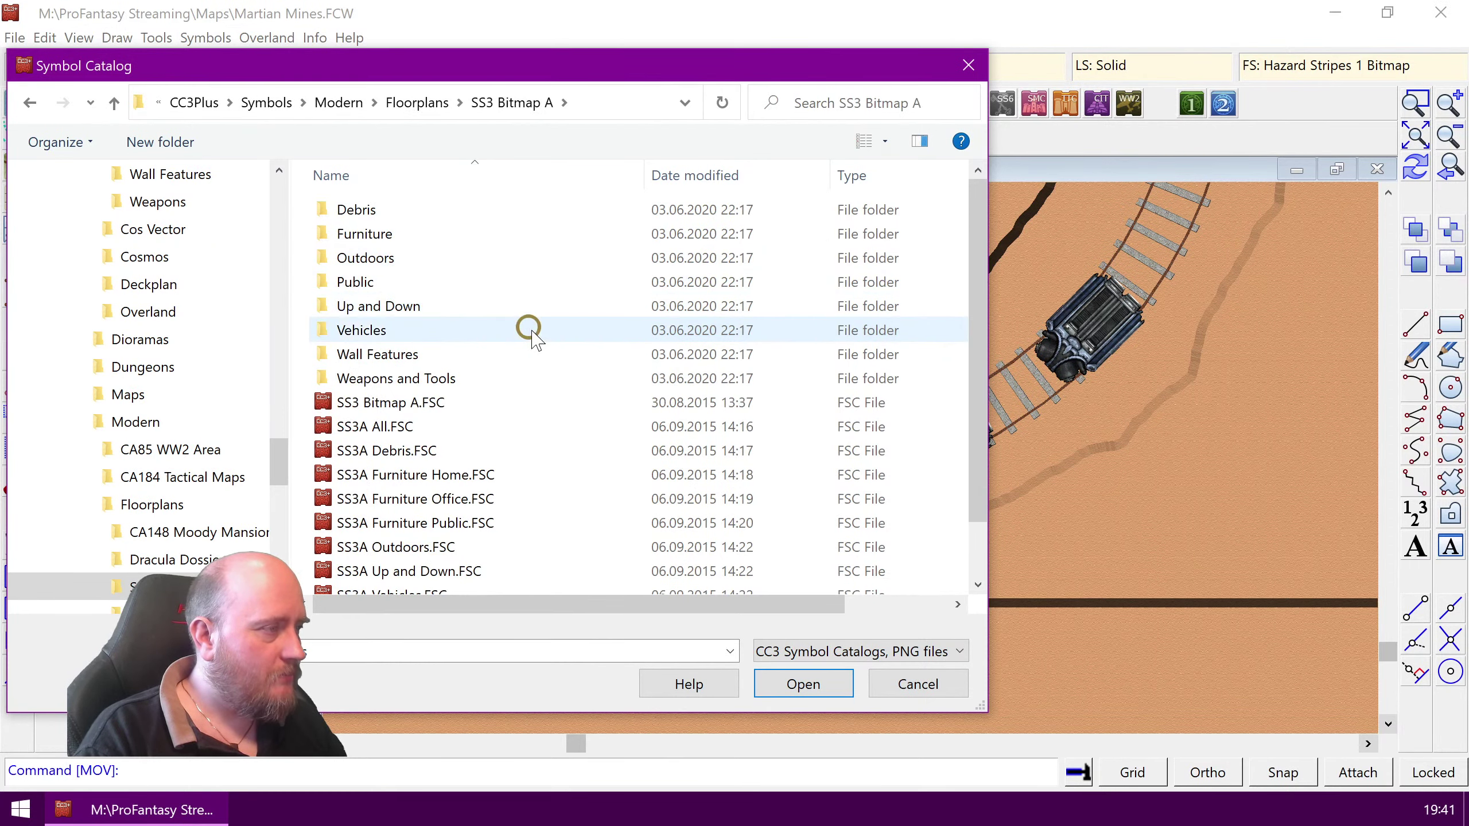
{"action": "scroll", "coordinate": [525, 466], "scroll_direction": "down", "scroll_amount": 1}
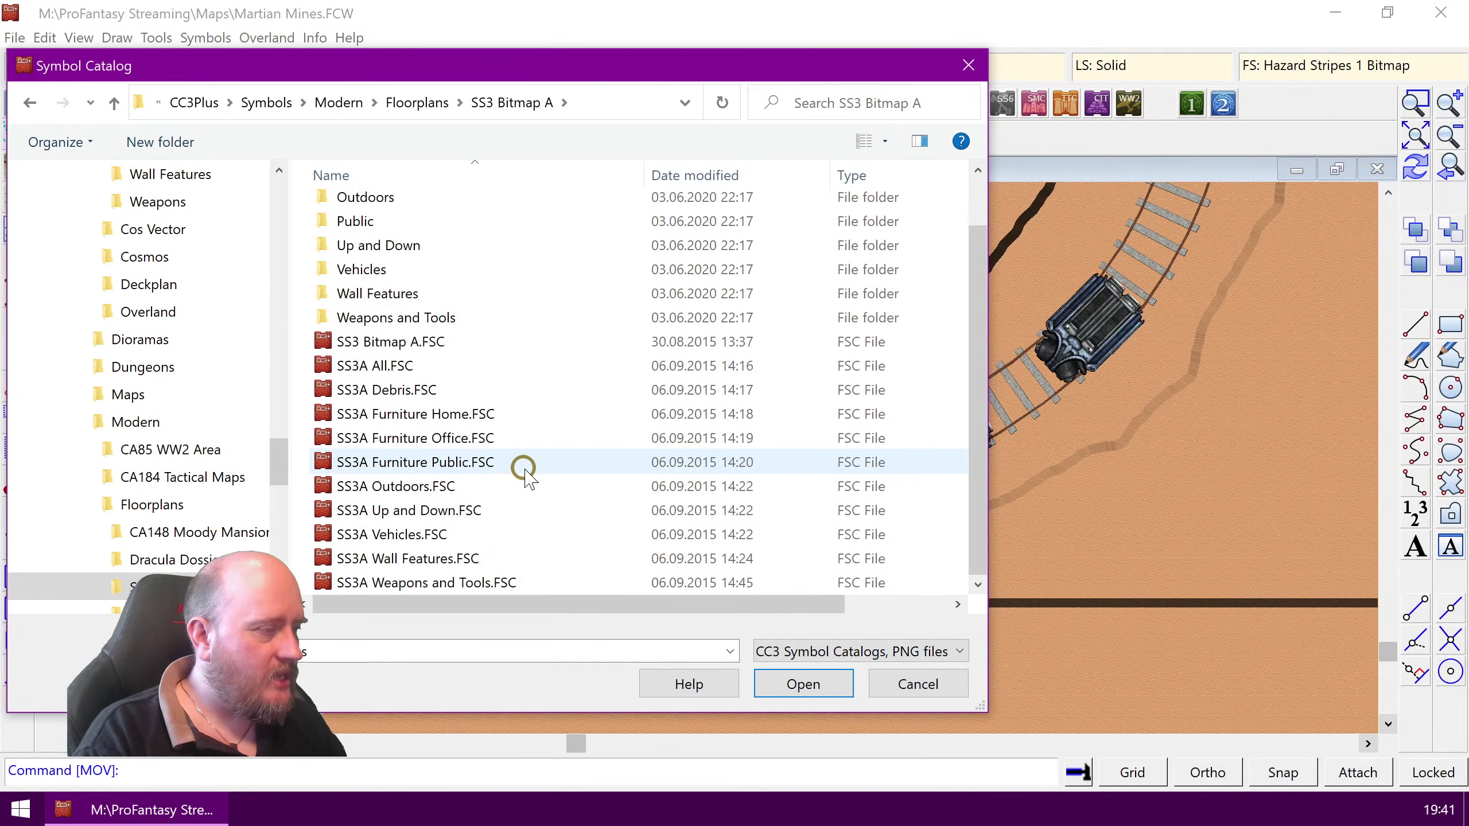
{"action": "double_click", "coordinate": [428, 535]}
{"action": "mouse_move", "coordinate": [196, 524]}
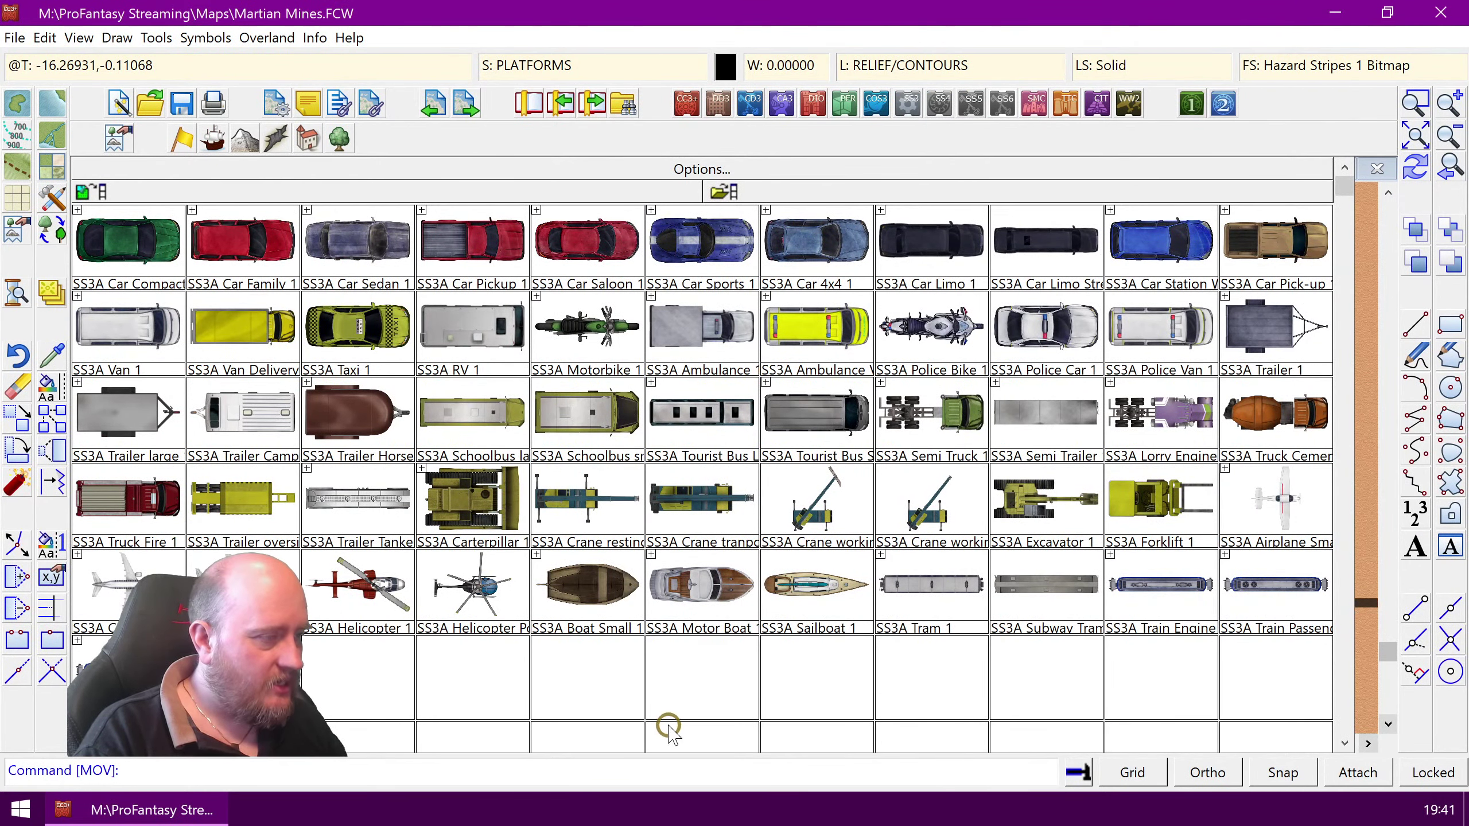
Step: Expand the SS3A Carterpillar symbol group and set the current color to dark green for the varicolor bulldozer
{"action": "left_click", "coordinate": [424, 472]}
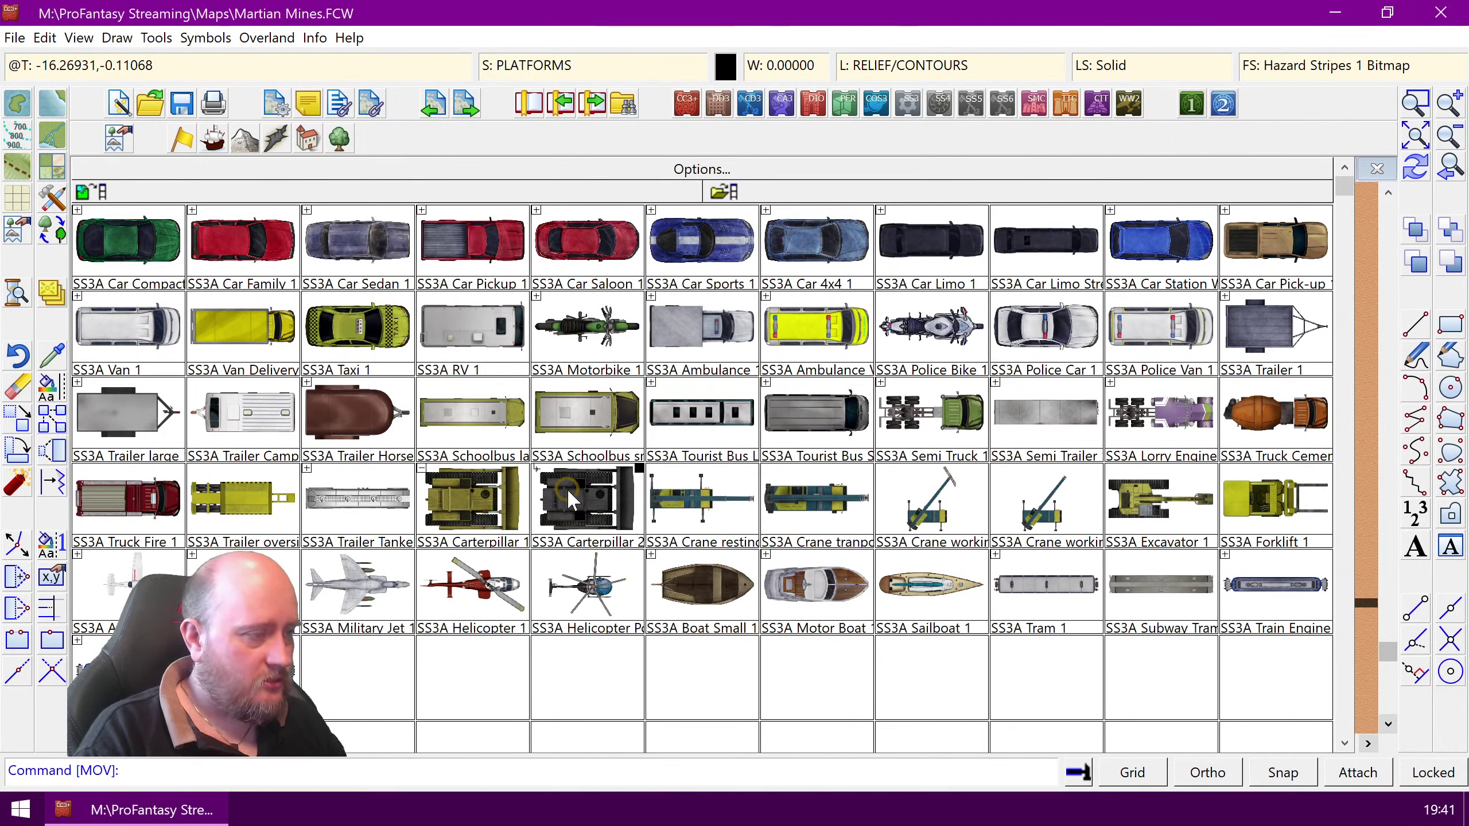
{"action": "left_click", "coordinate": [730, 66]}
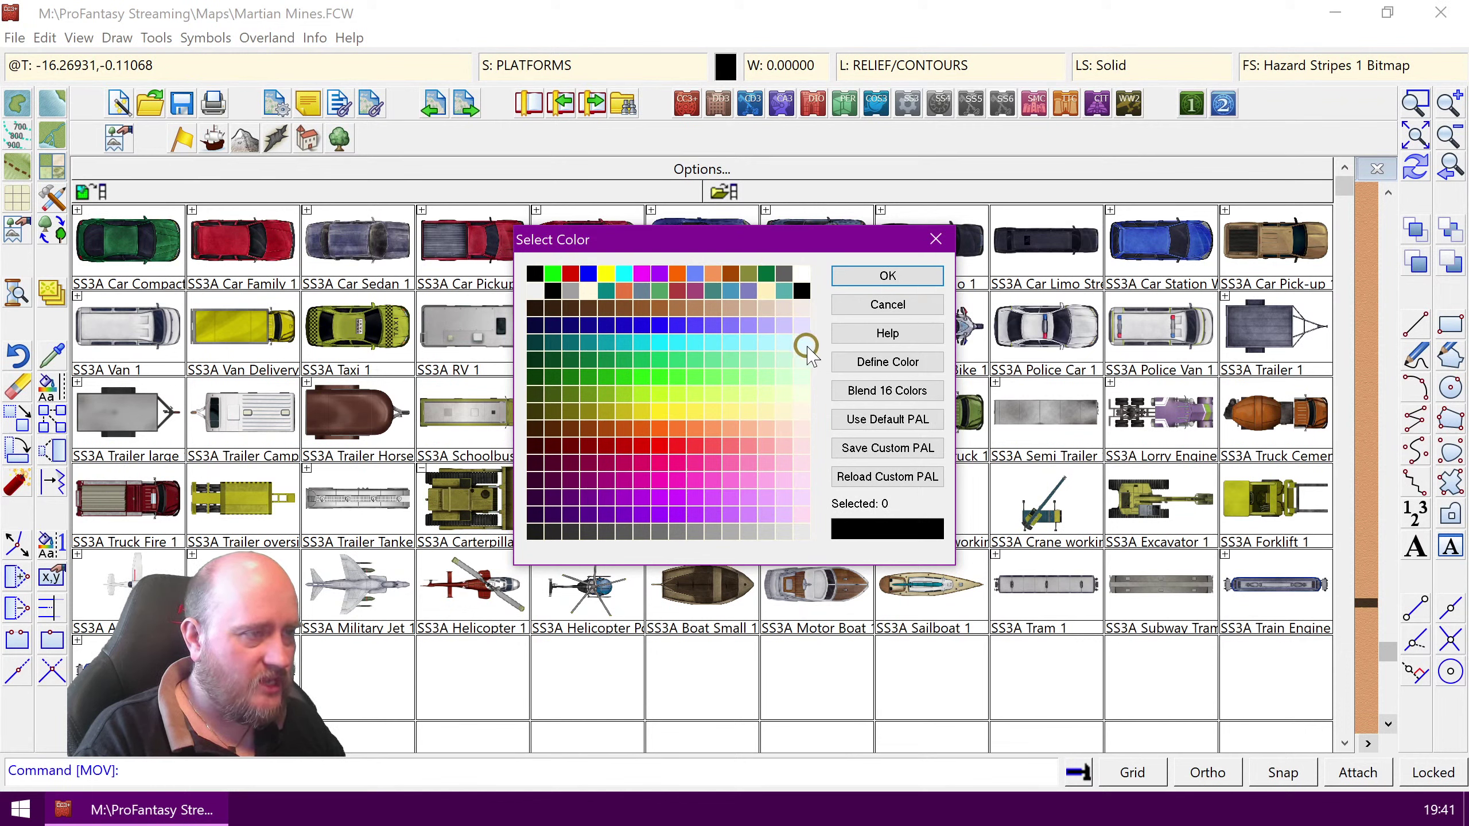
{"action": "left_click", "coordinate": [760, 274]}
{"action": "left_click", "coordinate": [875, 275]}
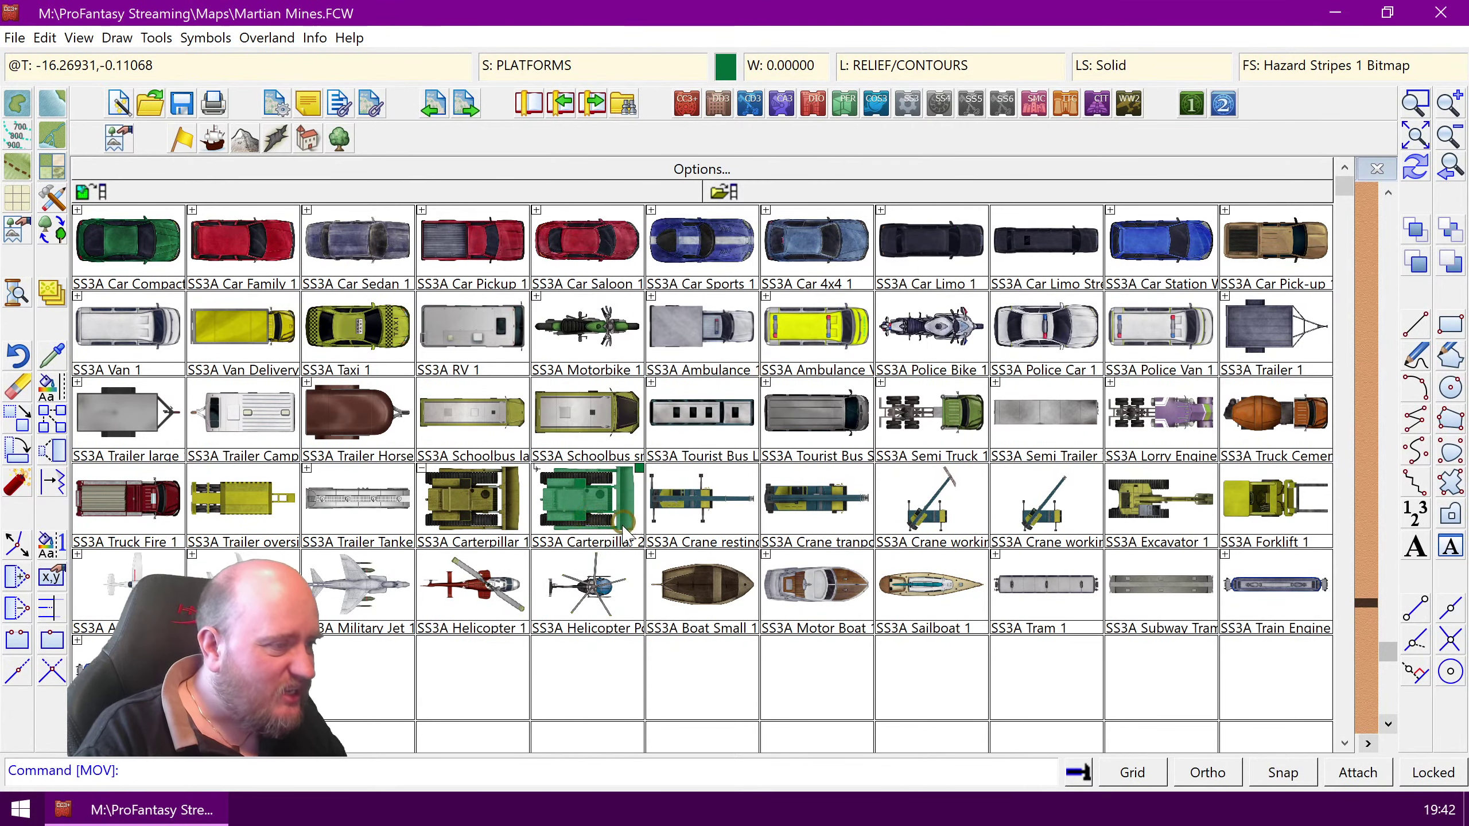
Step: Place the SS3A Carterpillar 2 bulldozer above the hazard-striped platform at normal scale 1, turned 15° clockwise
{"action": "left_click", "coordinate": [581, 517]}
{"action": "key", "text": "ctrl+shift"}
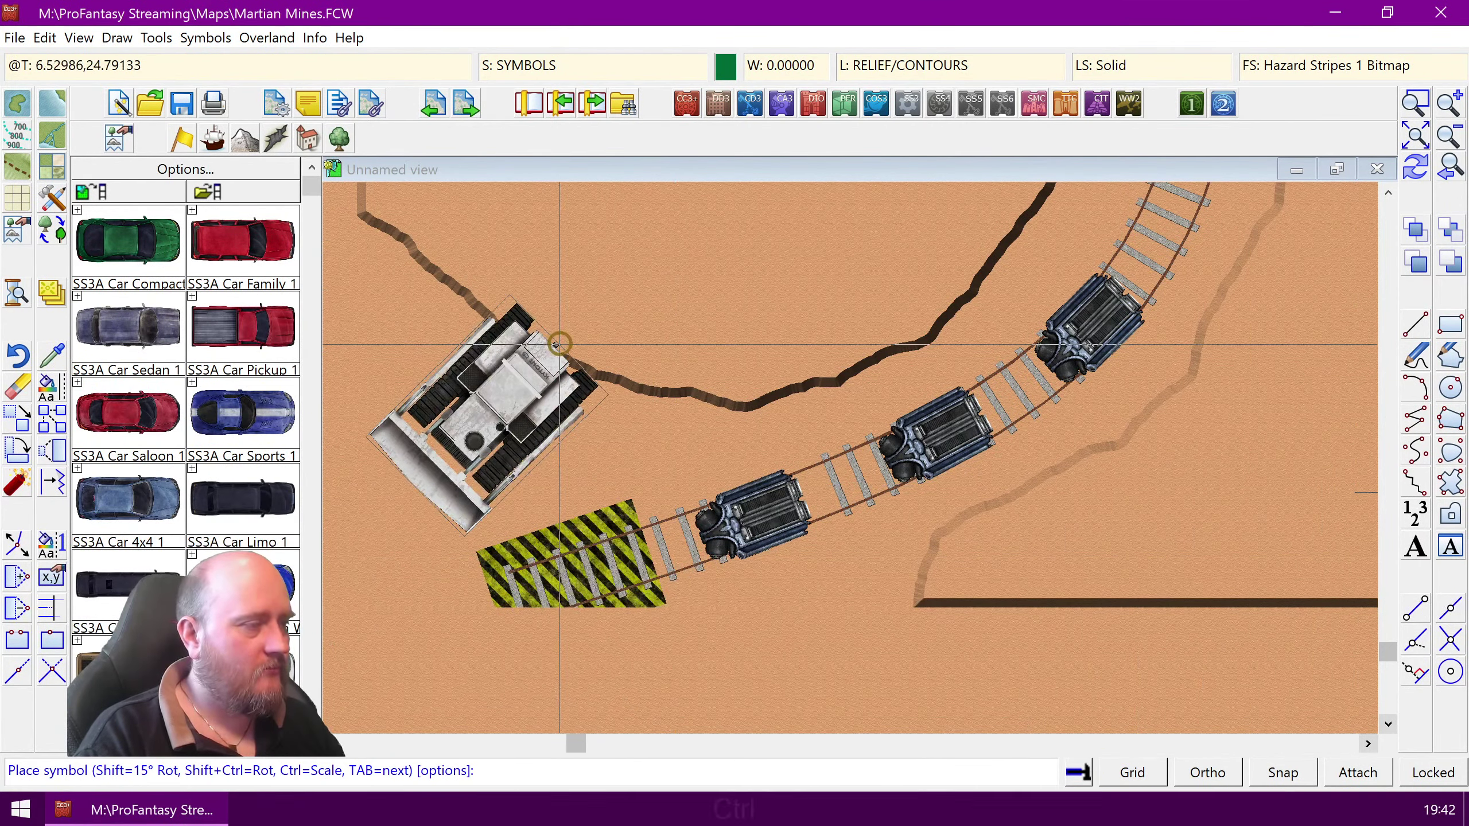
{"action": "right_click", "coordinate": [578, 323]}
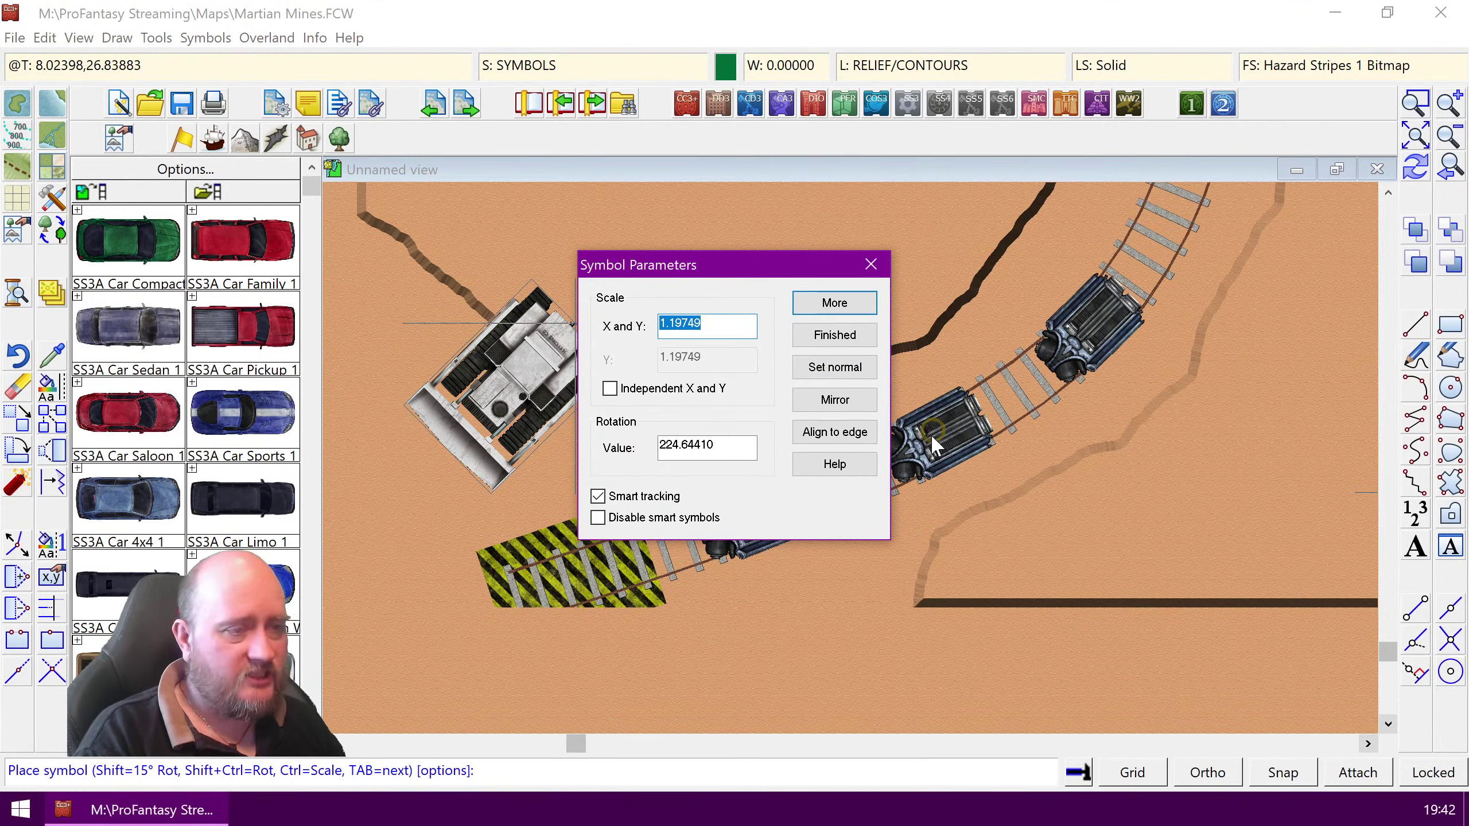
{"action": "left_click", "coordinate": [834, 367]}
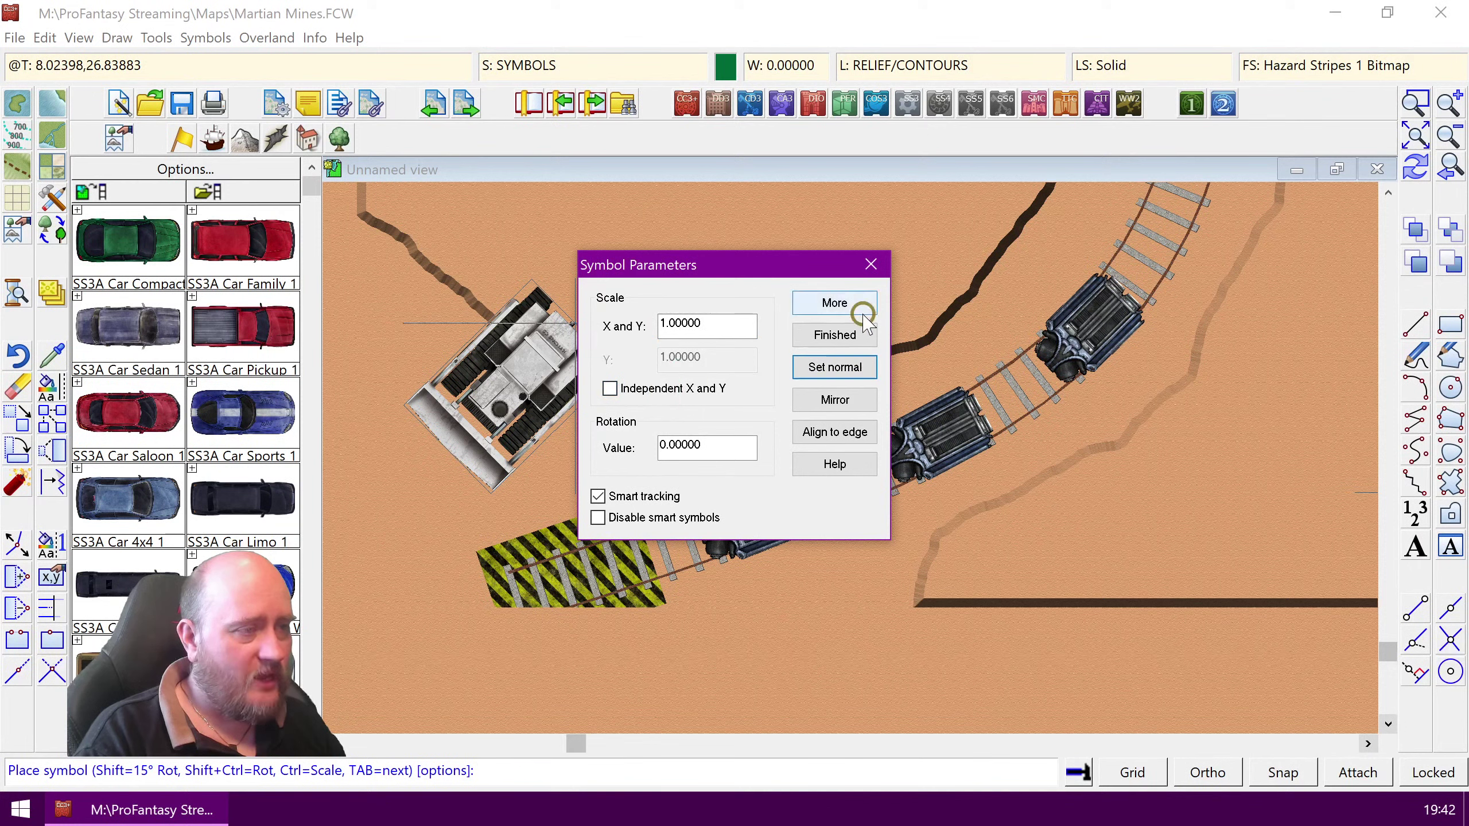
{"action": "left_click", "coordinate": [862, 334]}
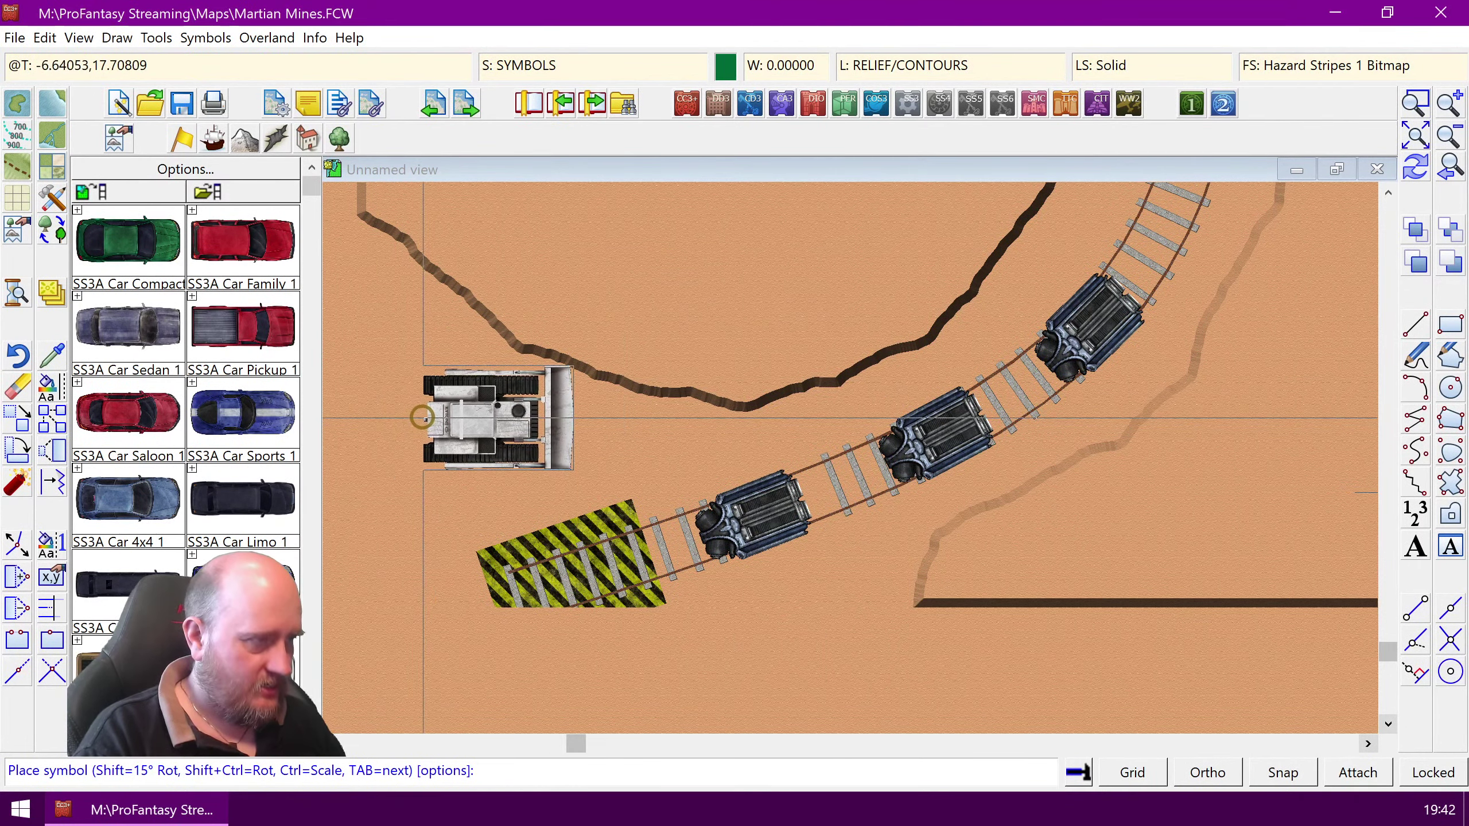
{"action": "key", "text": "shift"}
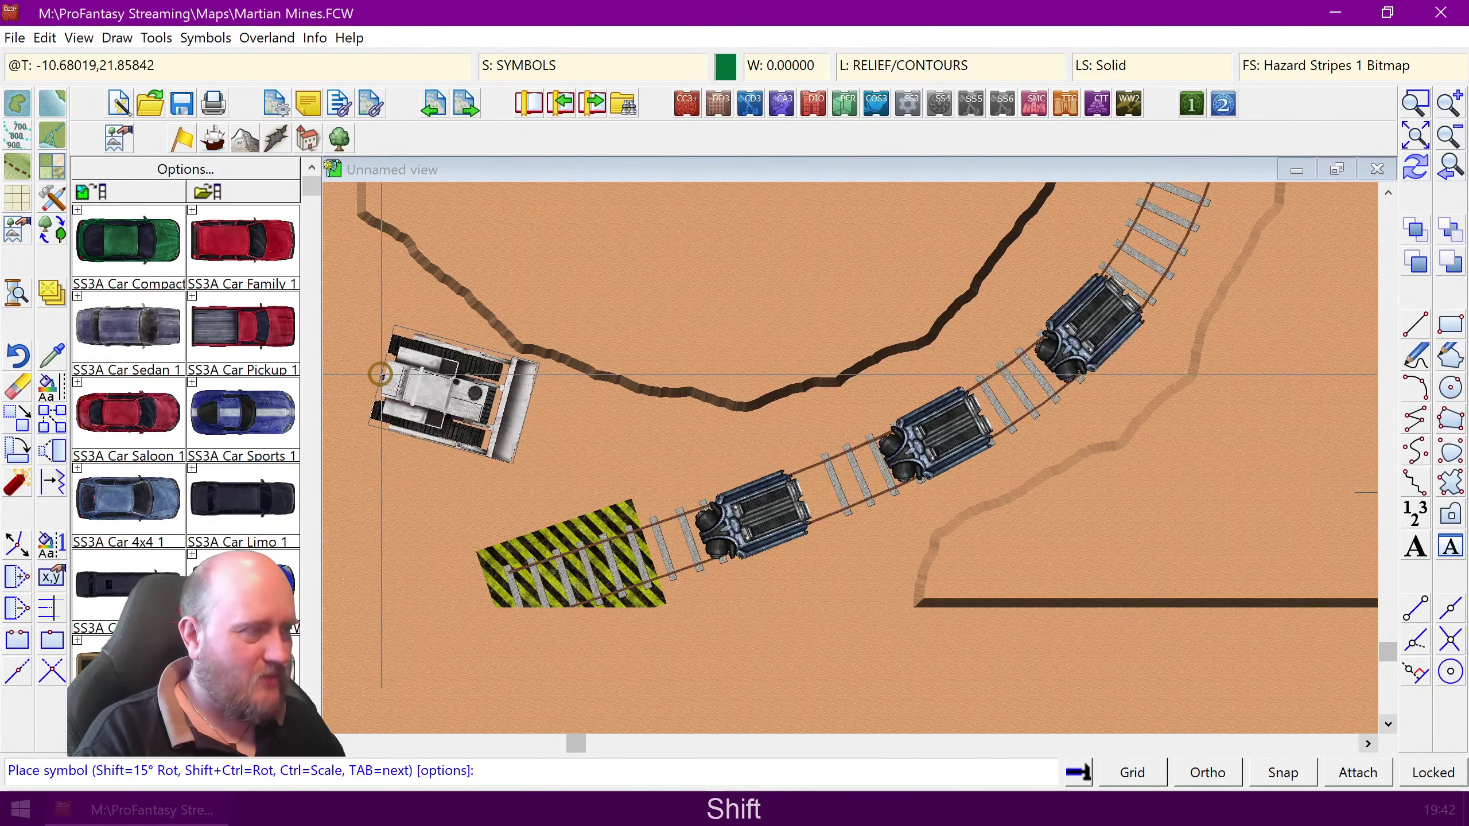
{"action": "left_click", "coordinate": [380, 374]}
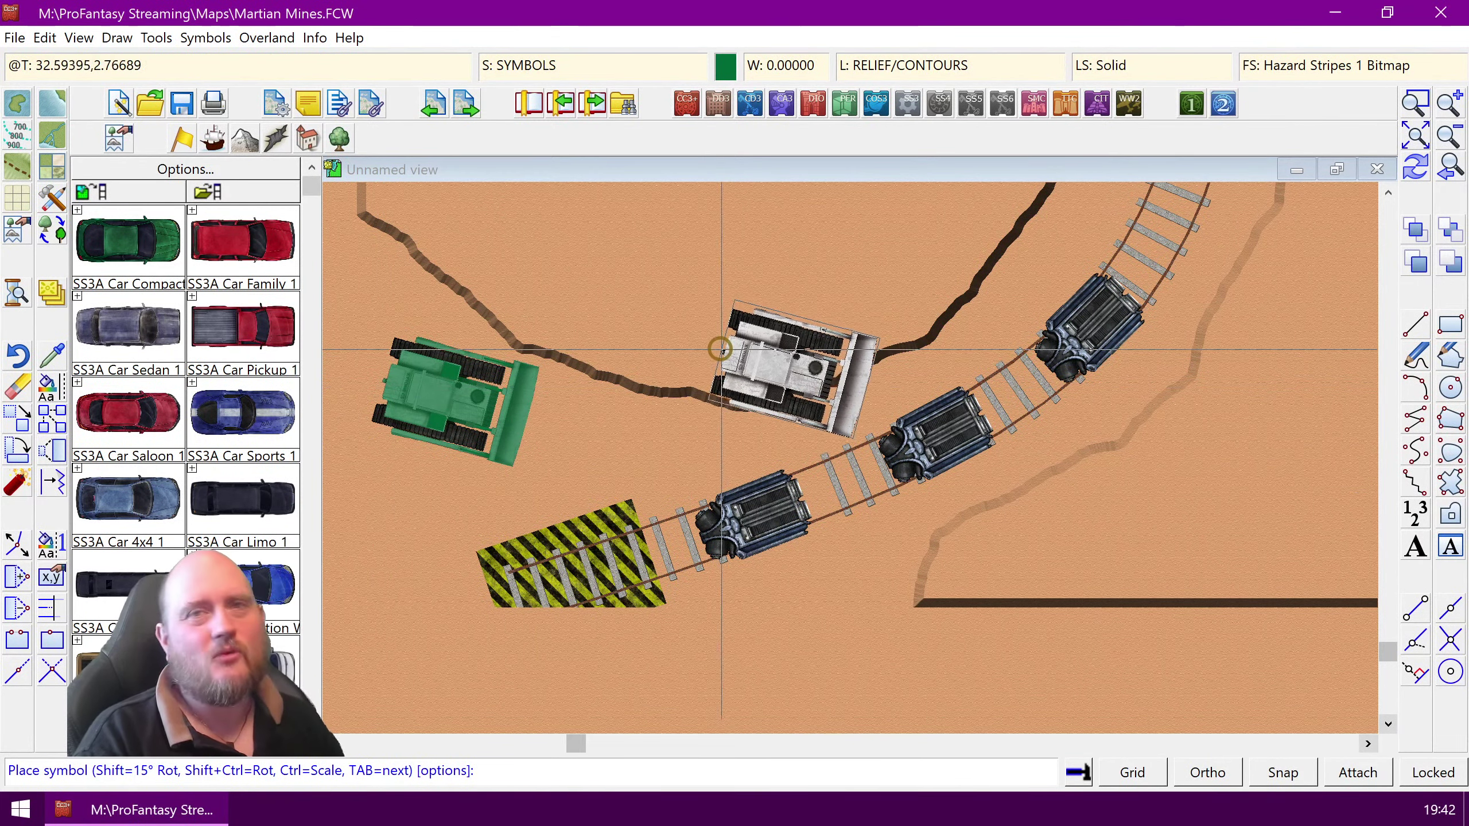
Step: Place a second green bulldozer below the rail track with its blade angled up toward the carts, and finish placing symbols
{"action": "key", "text": "shift"}
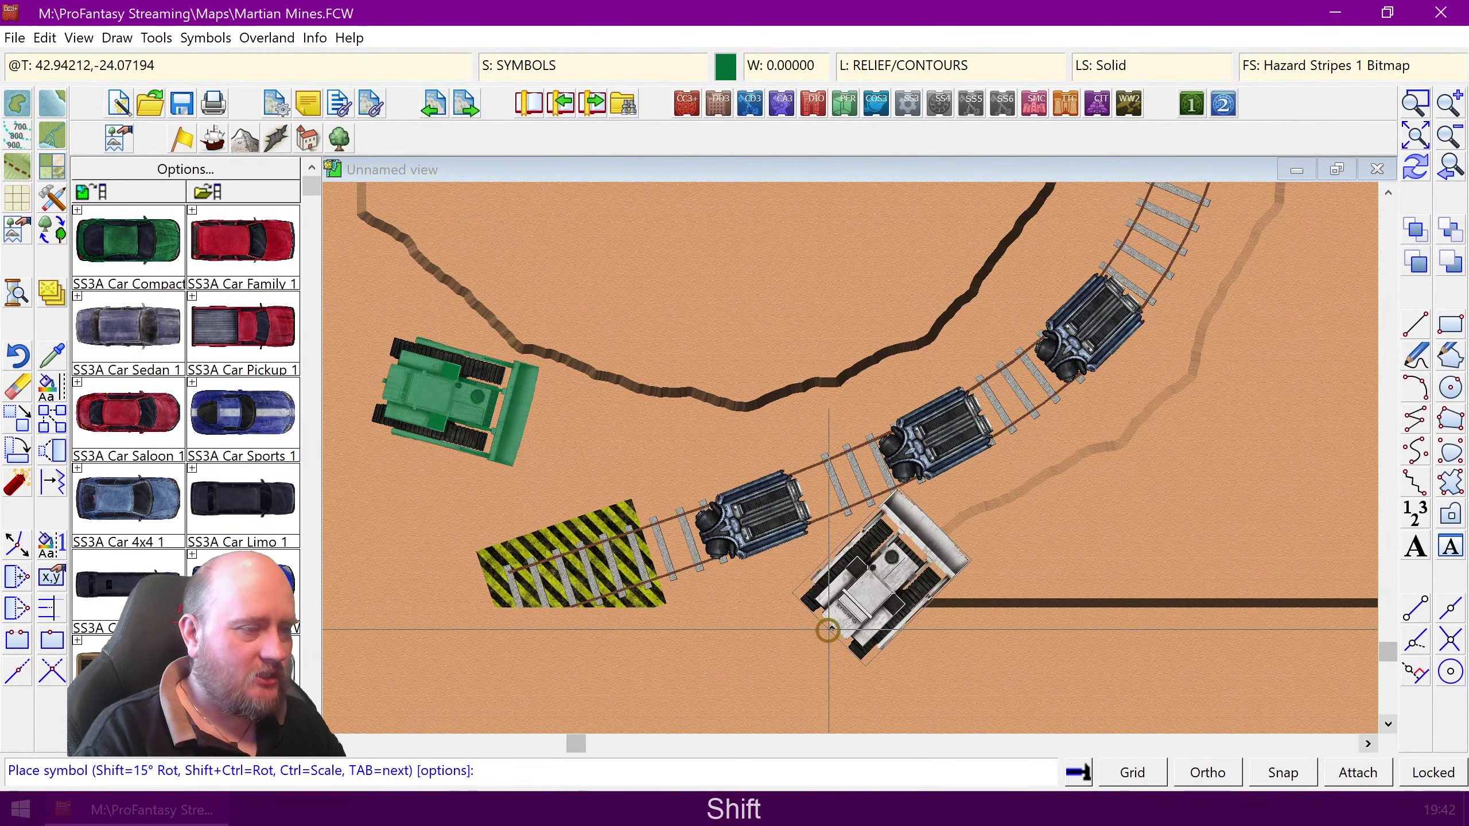
{"action": "left_click", "coordinate": [722, 680]}
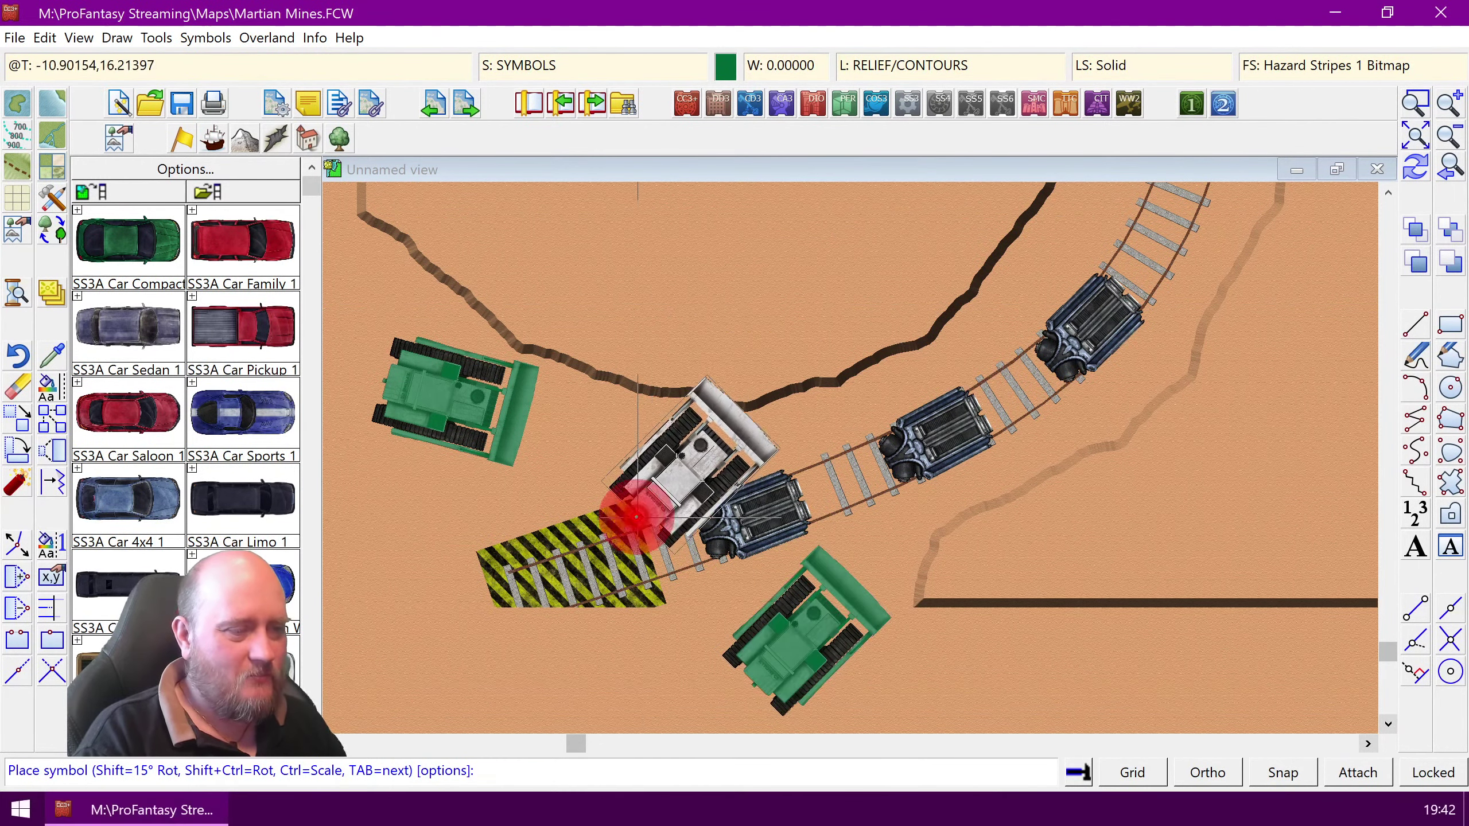
{"action": "right_click", "coordinate": [636, 517]}
{"action": "left_click", "coordinate": [842, 332]}
{"action": "key", "text": "ctrl"}
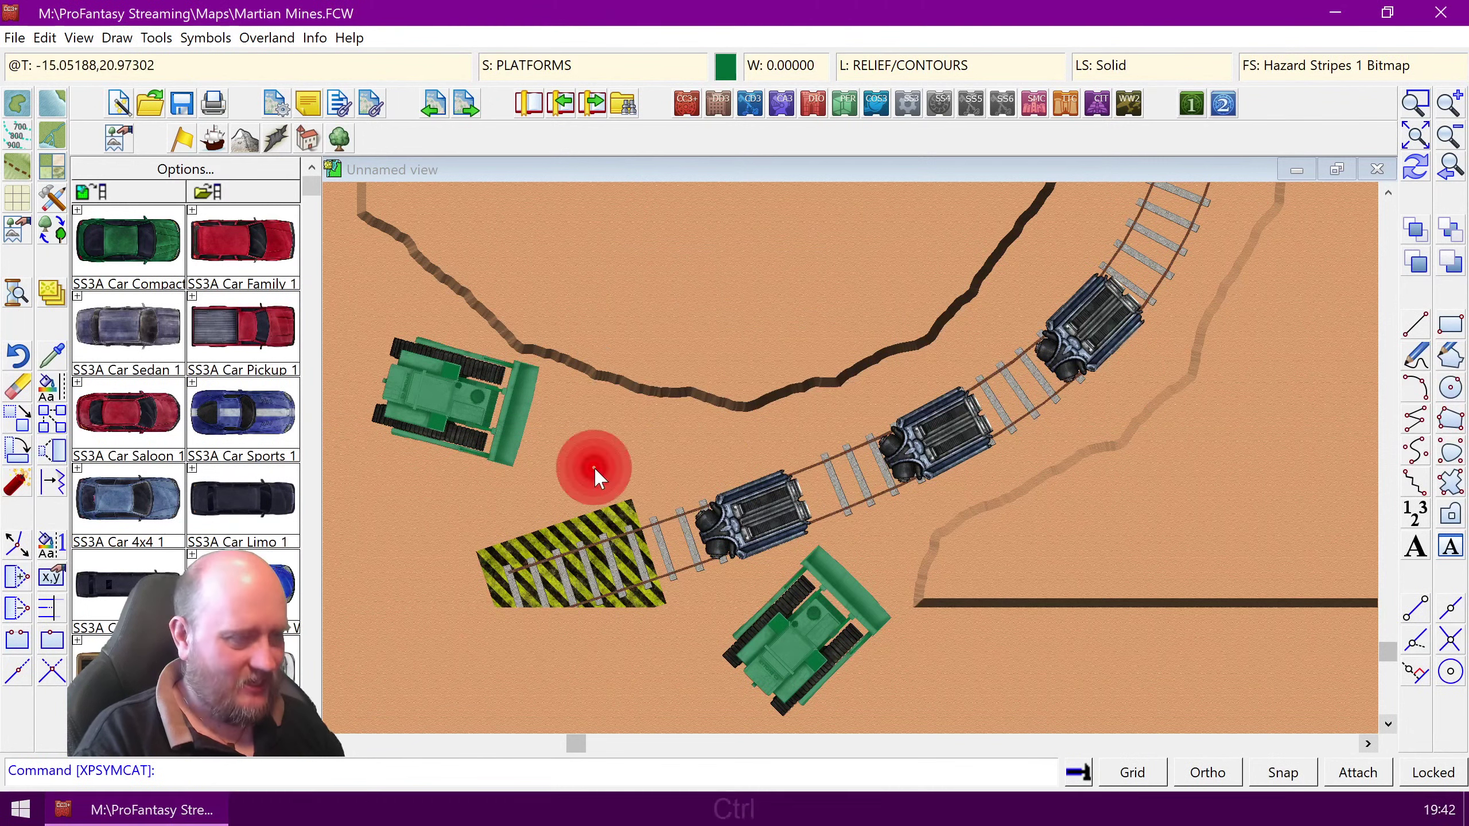
{"action": "key", "text": "ctrl+r"}
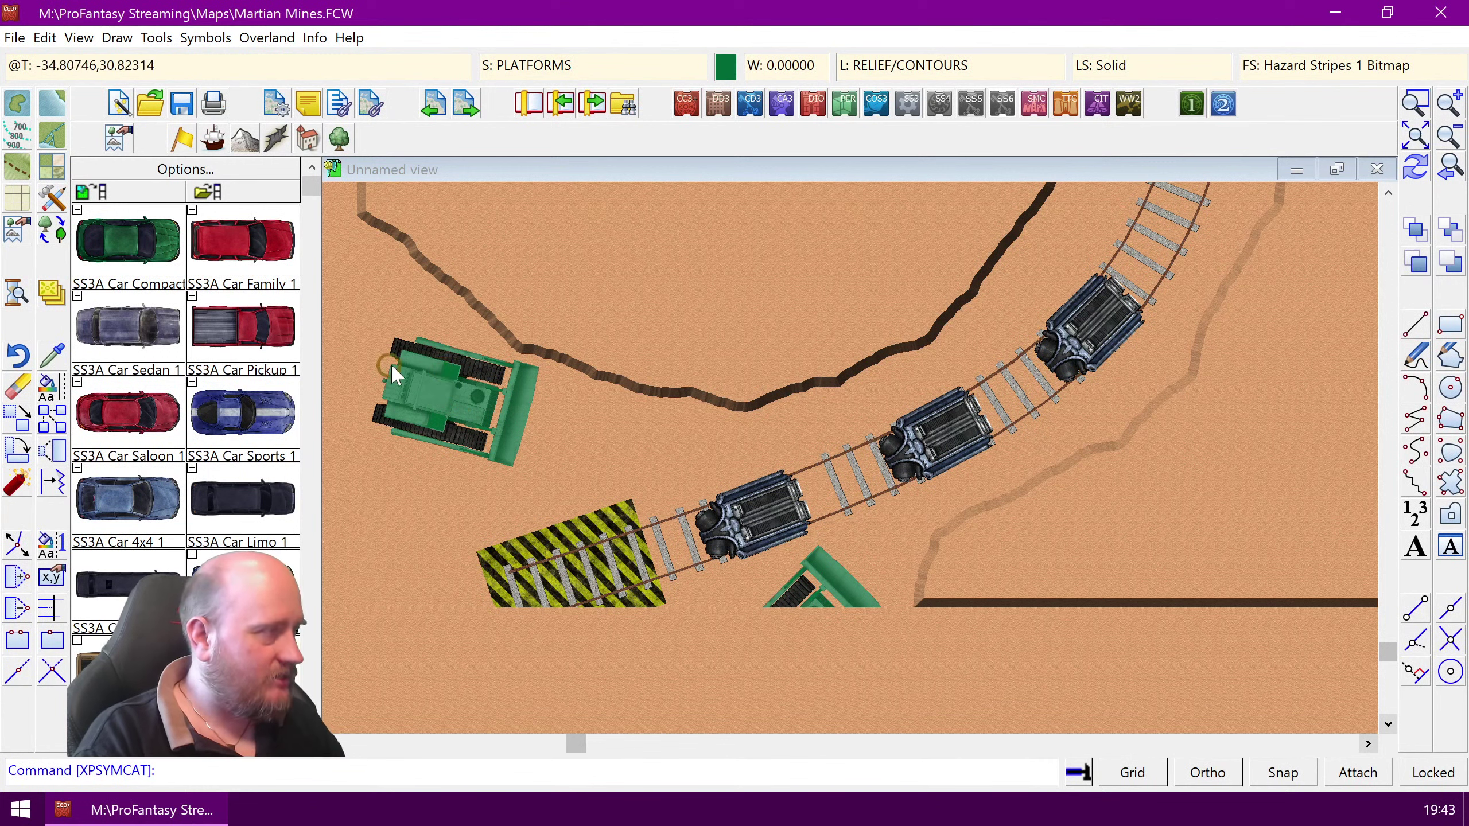
Step: Open the drawing sheets and effects settings and select the SYMBOLS sheet
{"action": "left_click", "coordinate": [52, 291]}
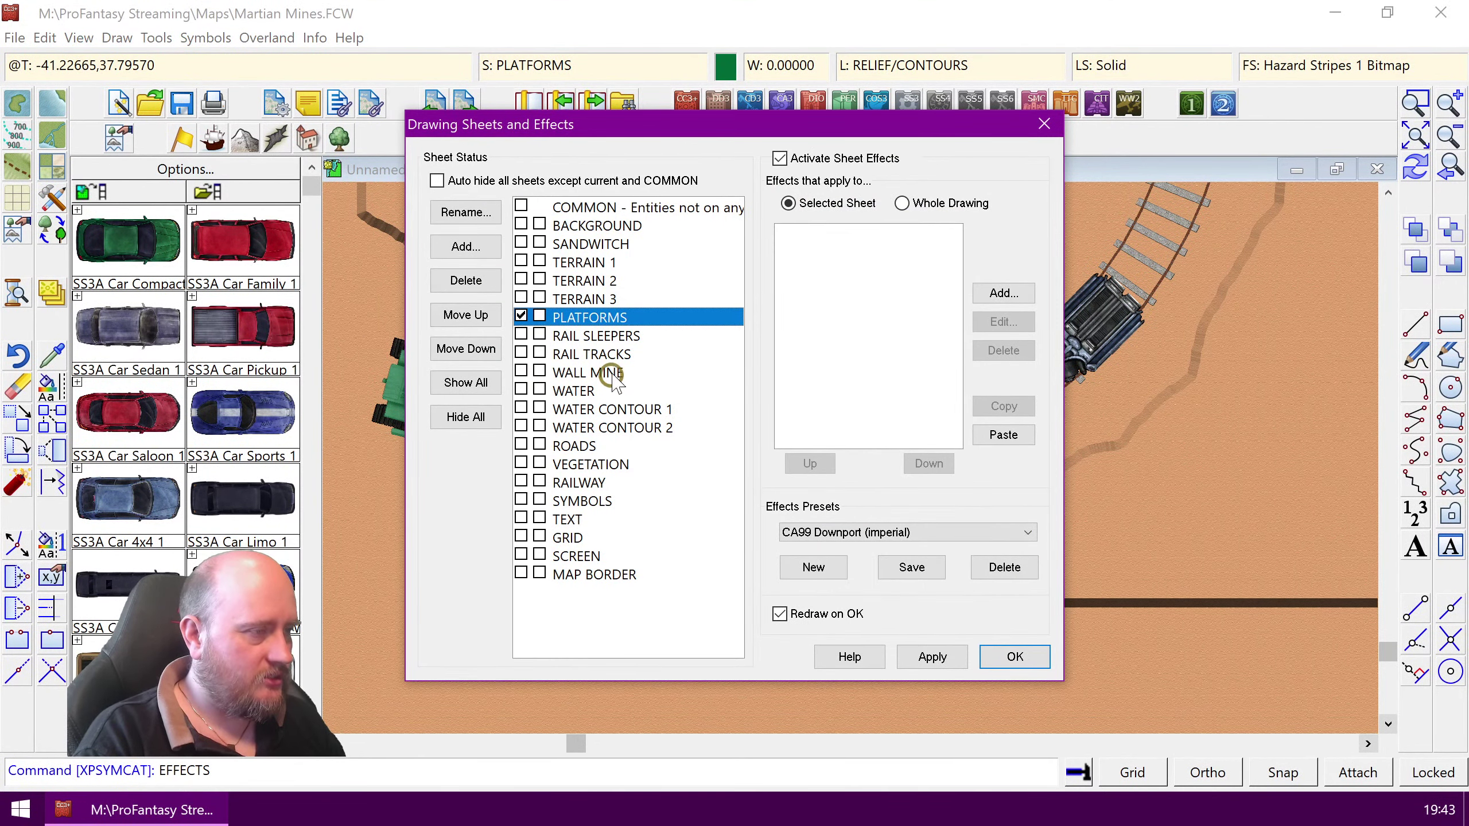
{"action": "left_click", "coordinate": [583, 501]}
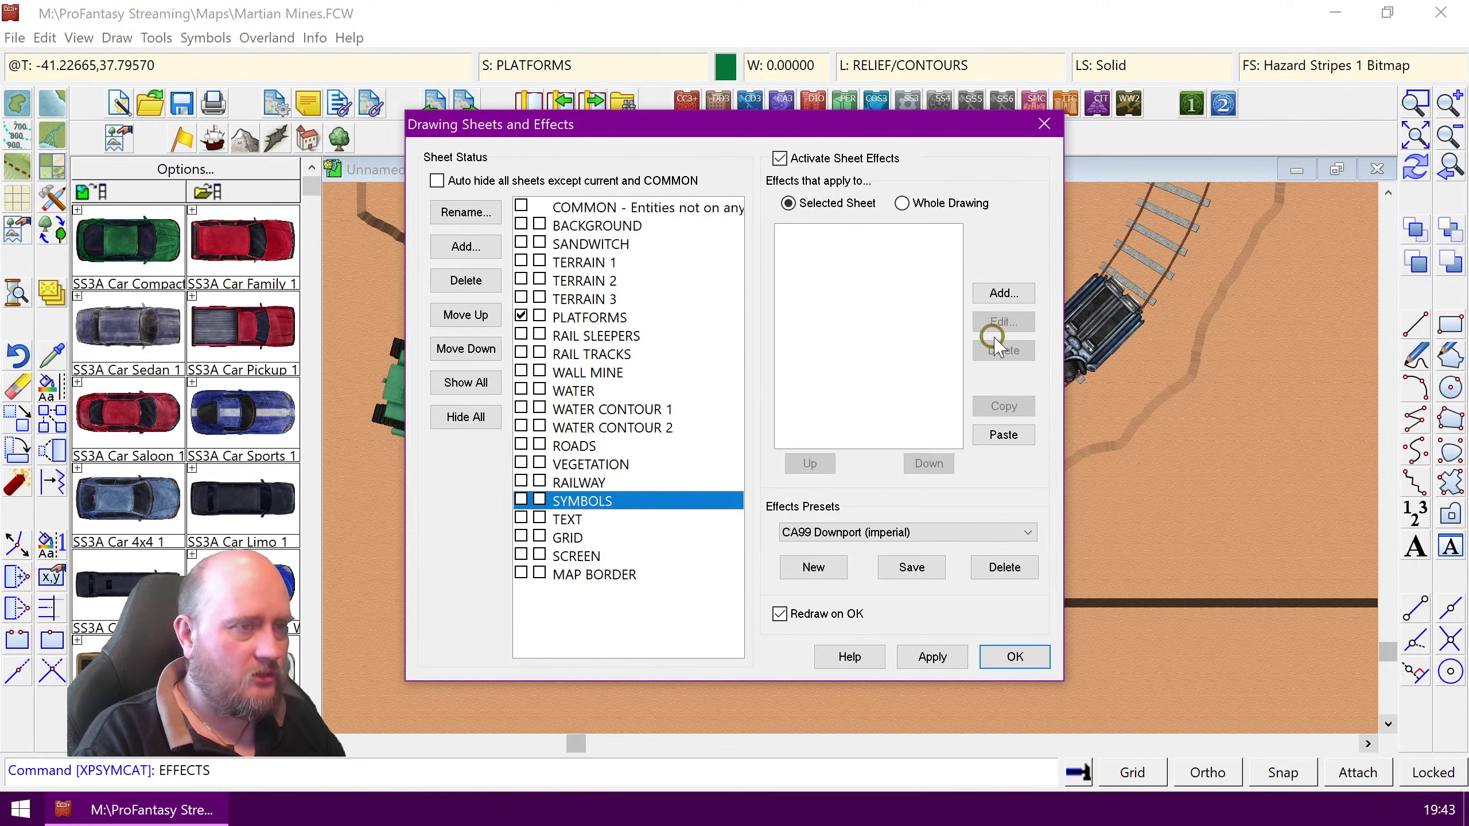
{"action": "left_click", "coordinate": [1007, 293]}
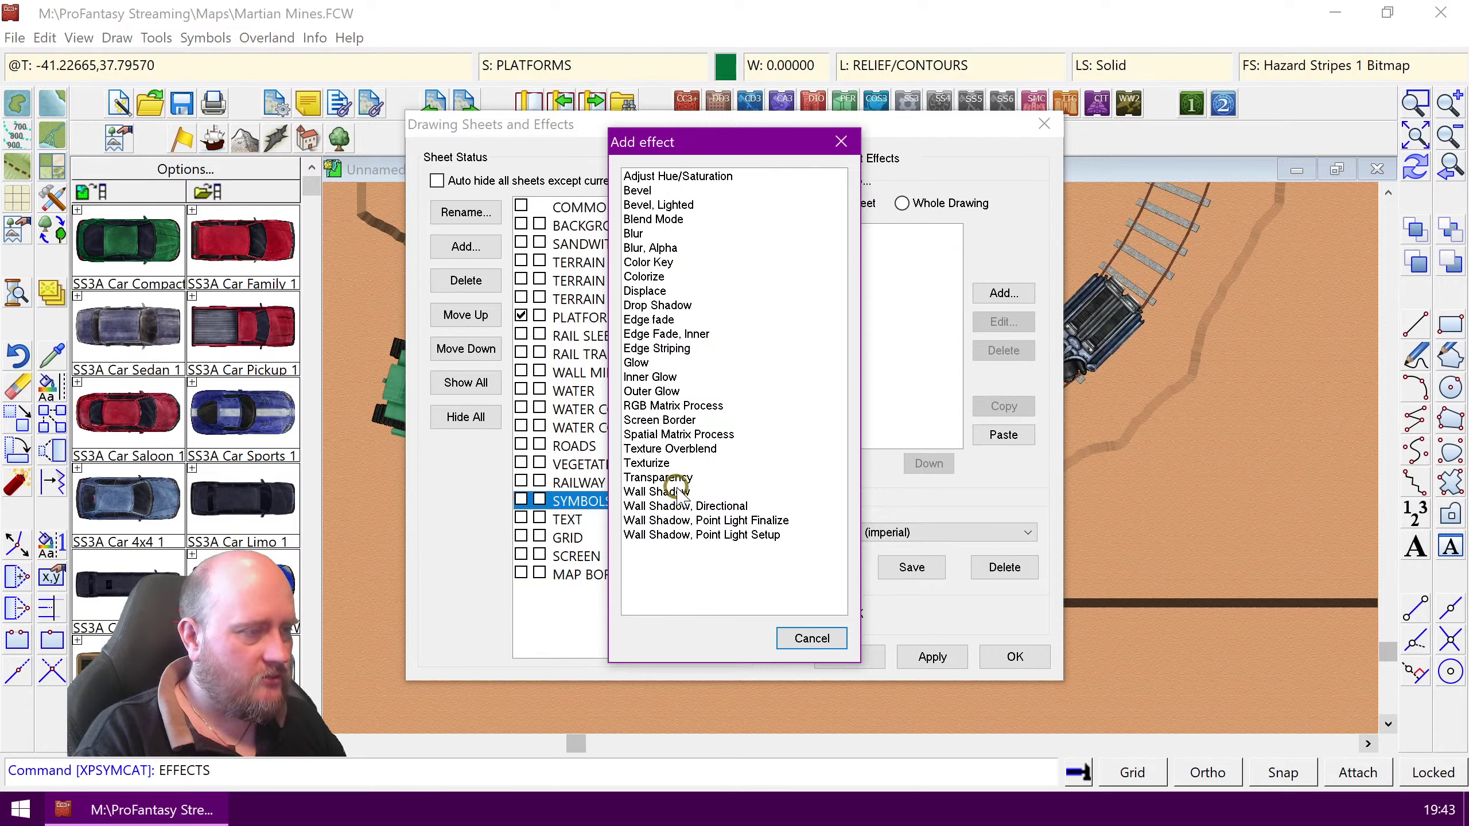
{"action": "double_click", "coordinate": [660, 492]}
{"action": "left_click", "coordinate": [913, 377]}
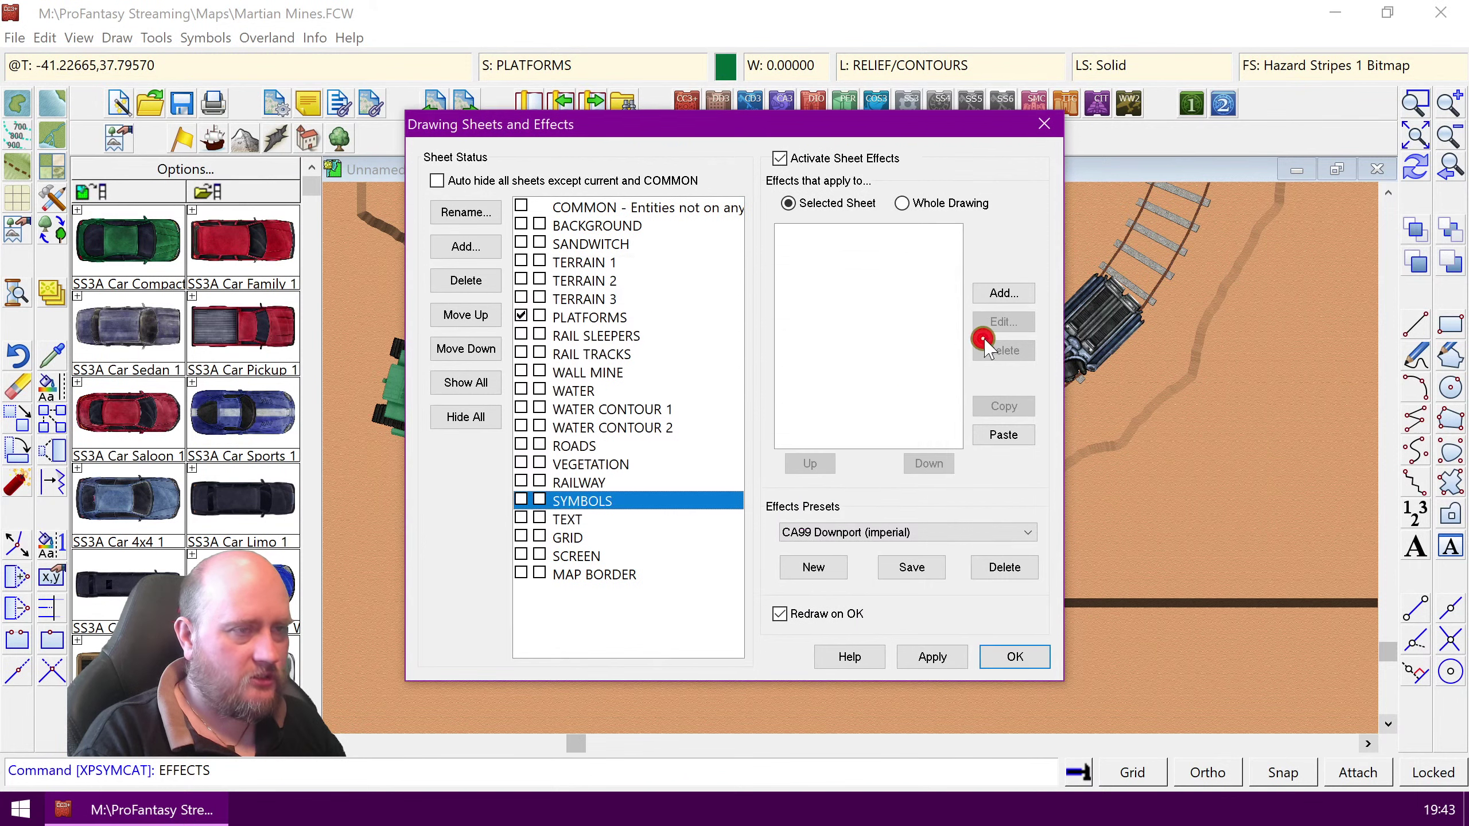
Step: Add a Wall Shadow, Directional effect to the SYMBOLS sheet with length 3 and blur radius 1 in map units
{"action": "left_click", "coordinate": [1003, 293]}
{"action": "left_click", "coordinate": [698, 506]}
{"action": "double_click", "coordinate": [698, 505]}
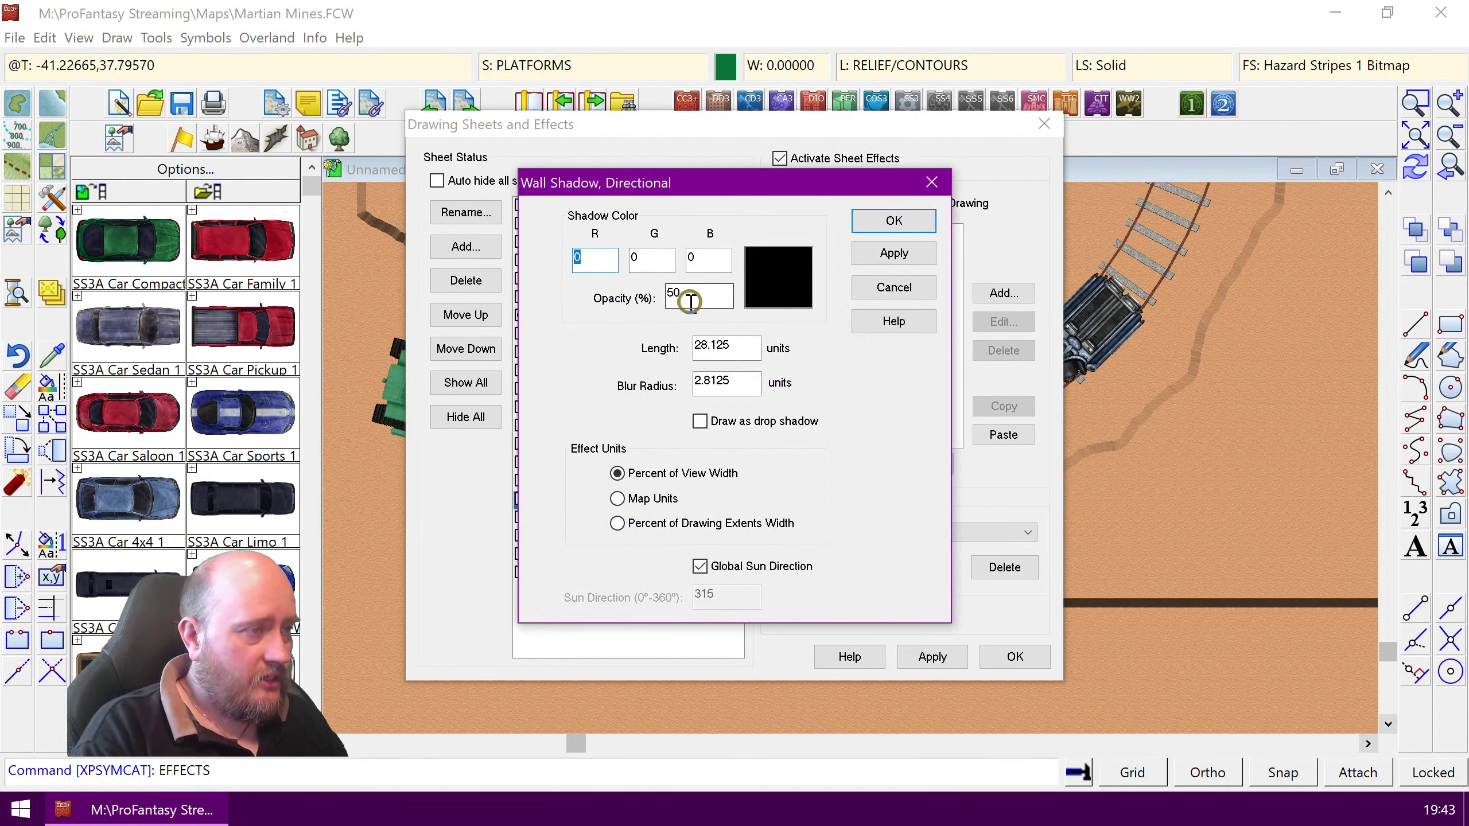
{"action": "double_click", "coordinate": [723, 346]}
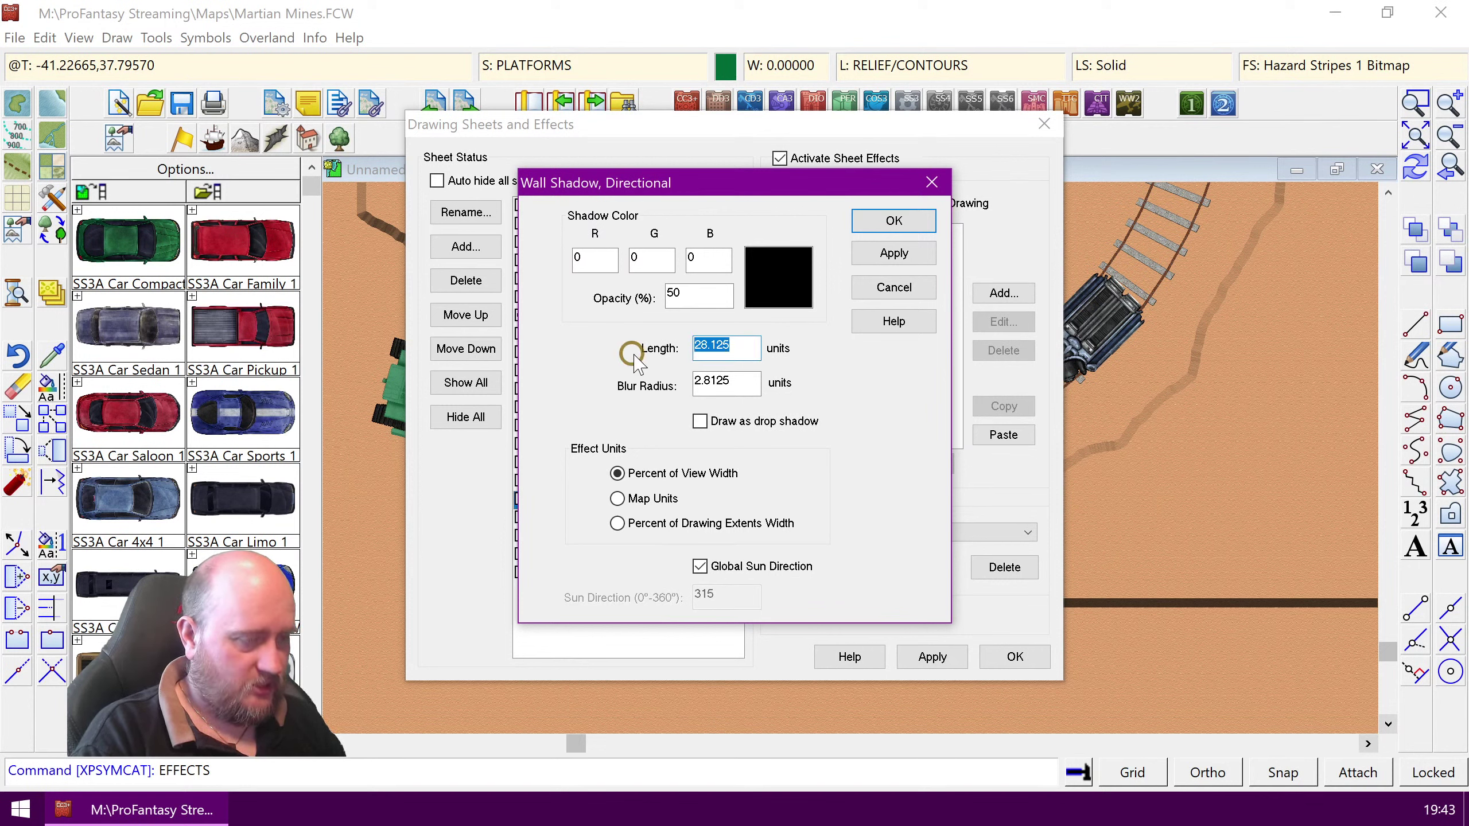
{"action": "type", "text": "3"}
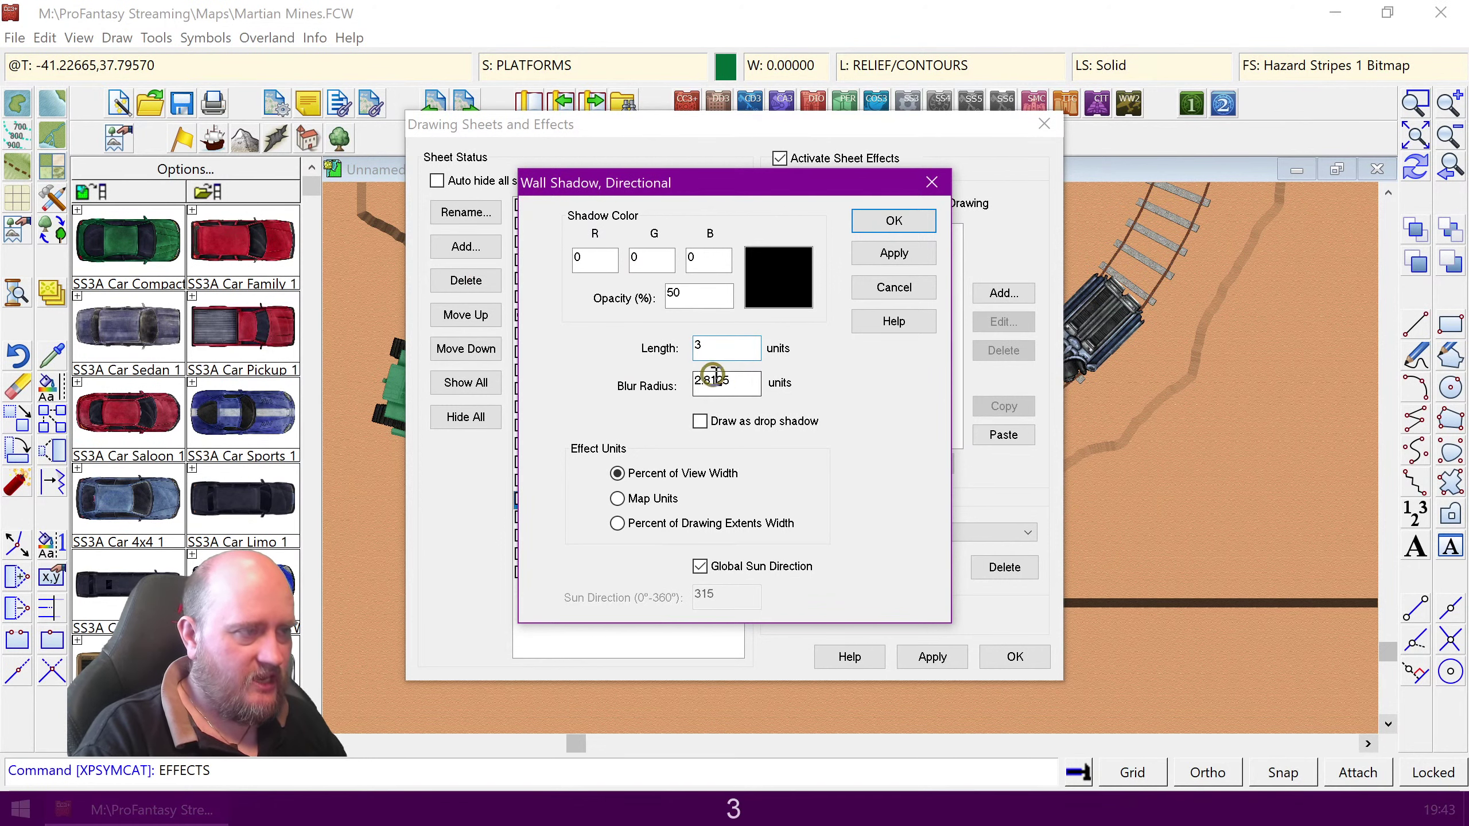
{"action": "left_click_drag", "start_coordinate": [743, 382], "coordinate": [639, 382]}
{"action": "type", "text": "1"}
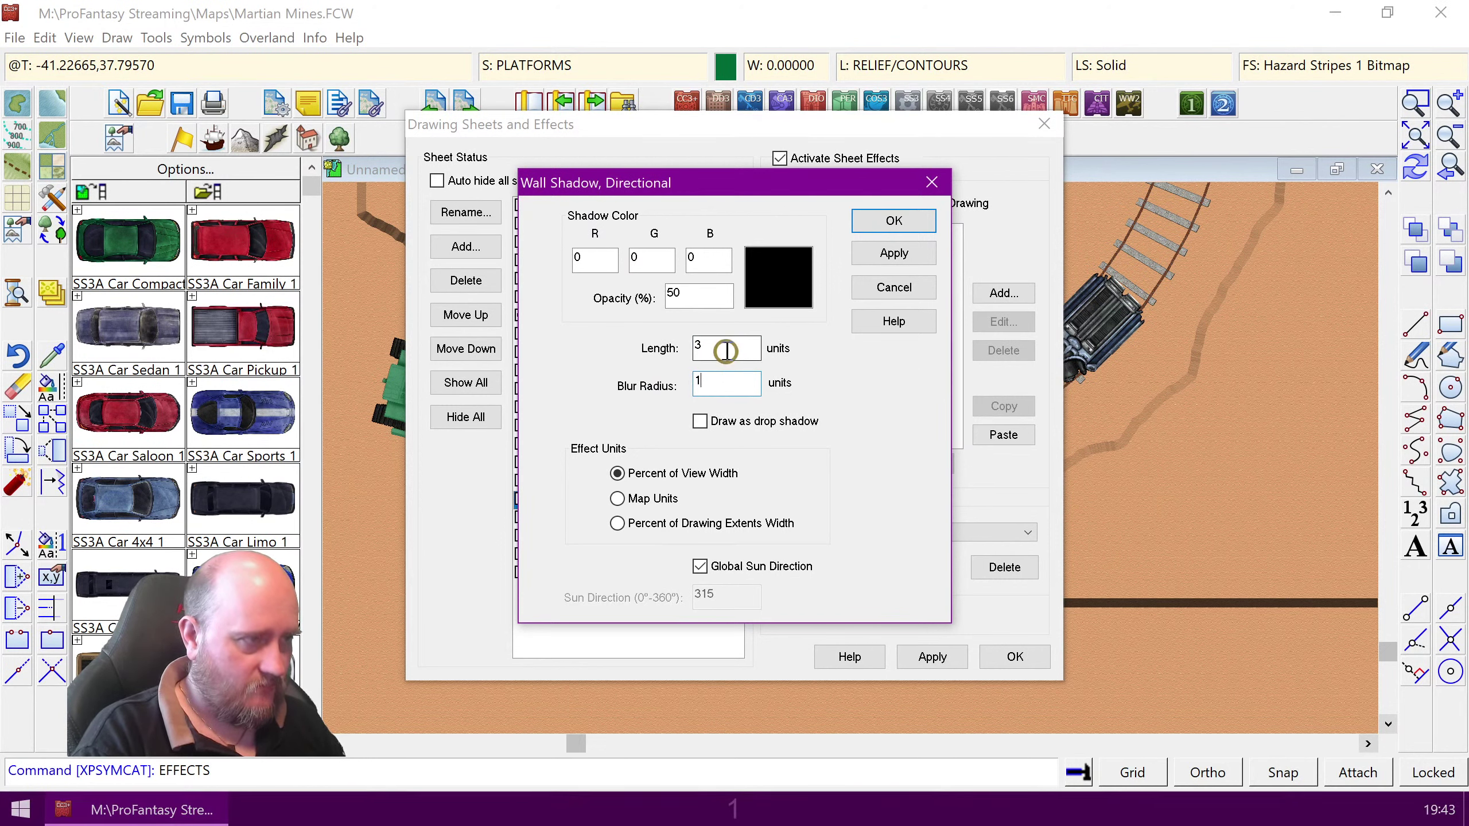
{"action": "left_click", "coordinate": [621, 499]}
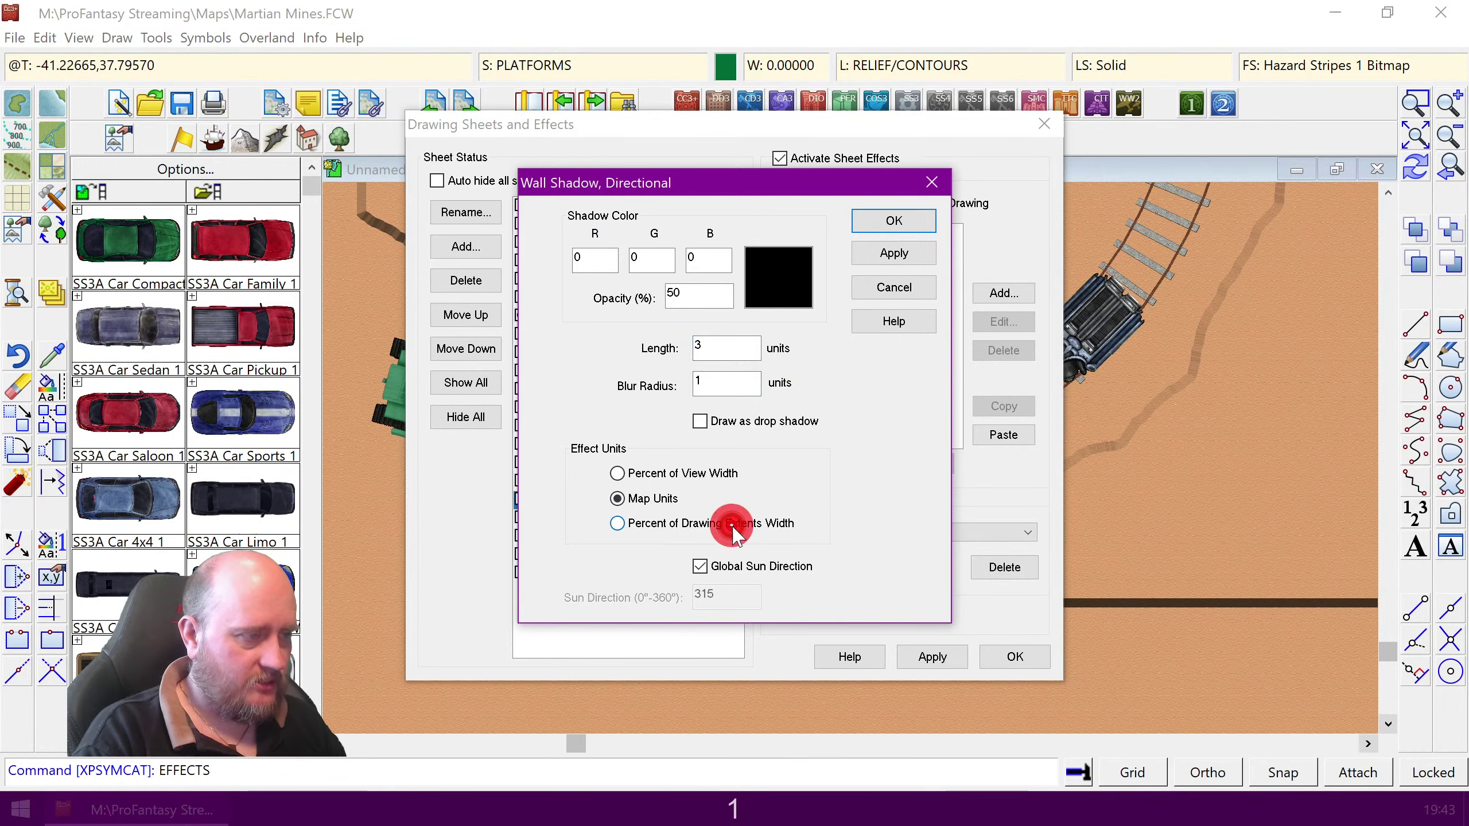
{"action": "left_click", "coordinate": [890, 253]}
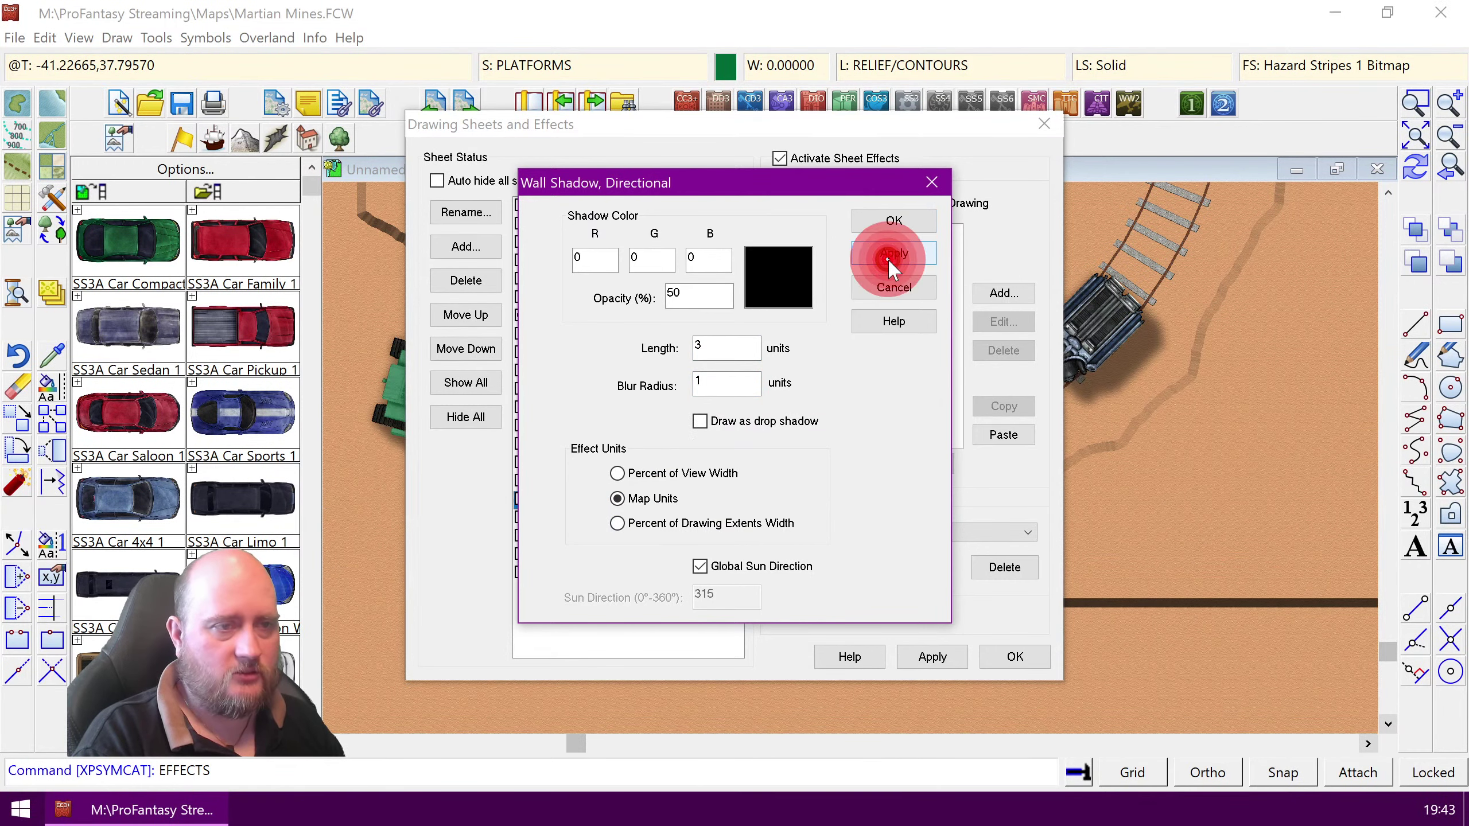
{"action": "left_click", "coordinate": [906, 220]}
{"action": "mouse_move", "coordinate": [880, 127]}
{"action": "left_mouse_down"}
{"action": "mouse_move", "coordinate": [423, 124]}
{"action": "mouse_move", "coordinate": [419, 141]}
{"action": "left_mouse_up"}
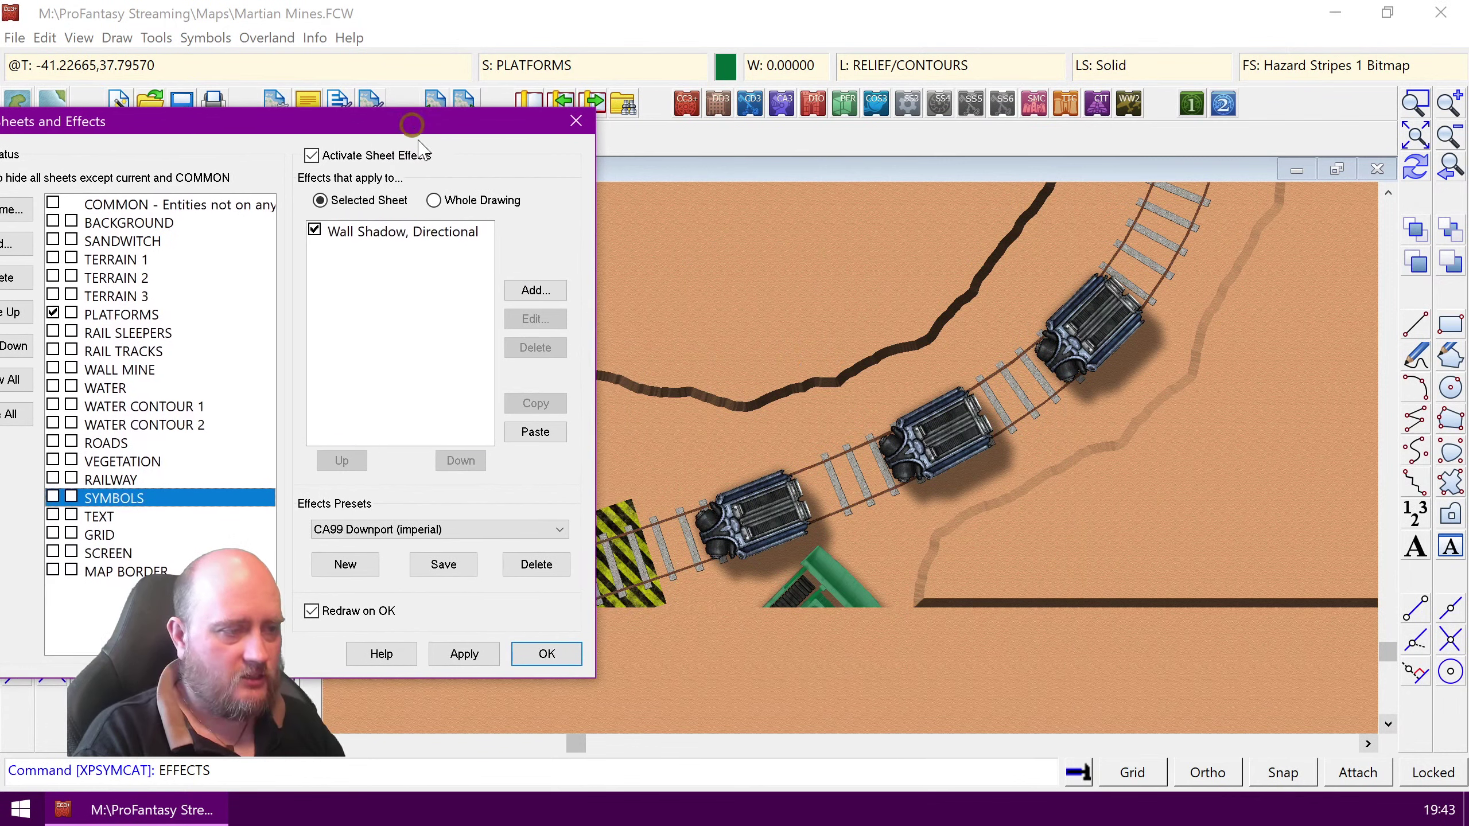
{"action": "left_click", "coordinate": [553, 656]}
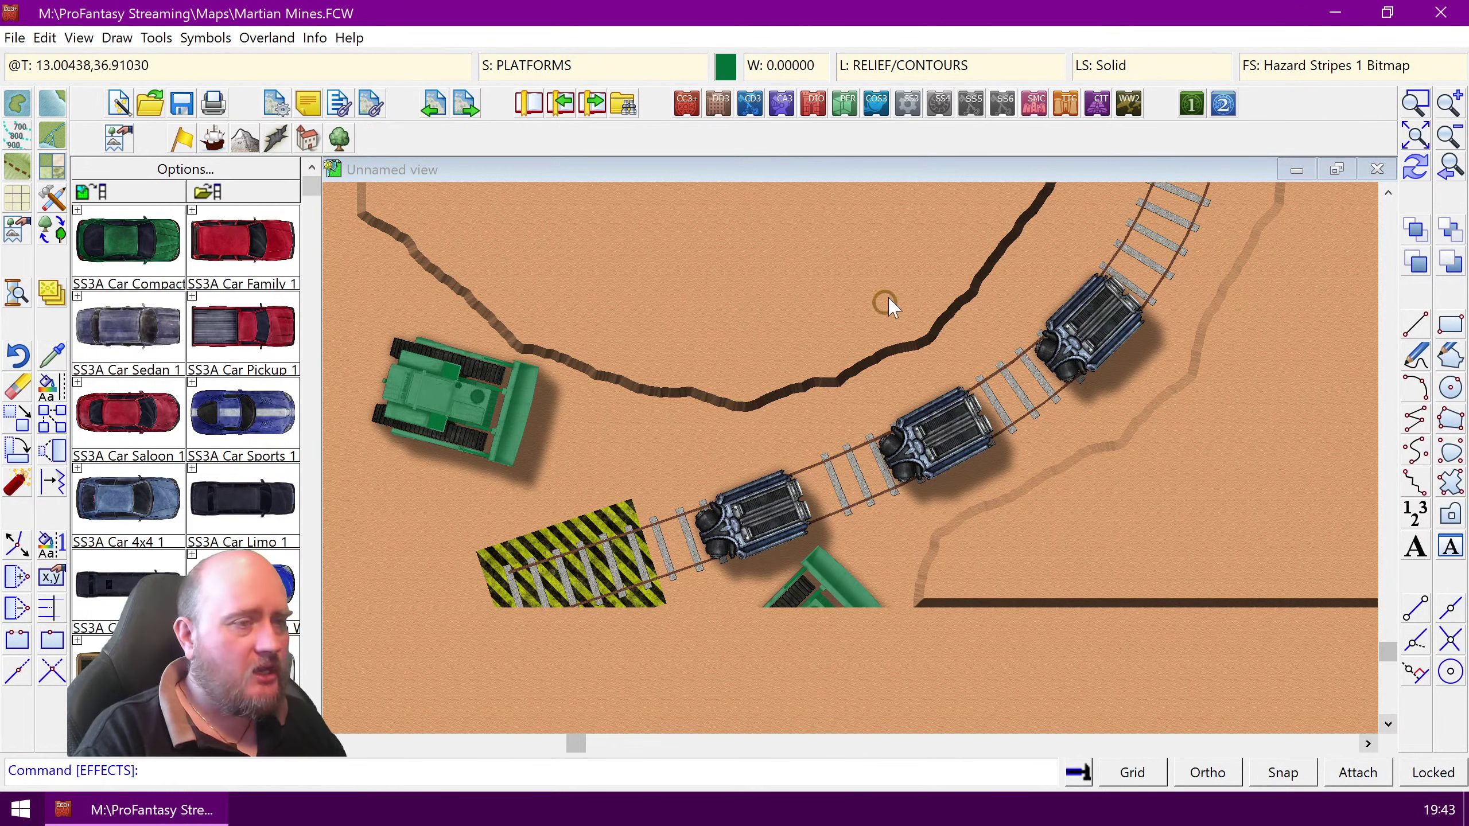
Step: Set the bevel size of the WALL MINE sheet's Bevel, Lighted effect to 5 map units
{"action": "left_click", "coordinate": [51, 289]}
{"action": "left_click_drag", "start_coordinate": [691, 122], "coordinate": [269, 106]}
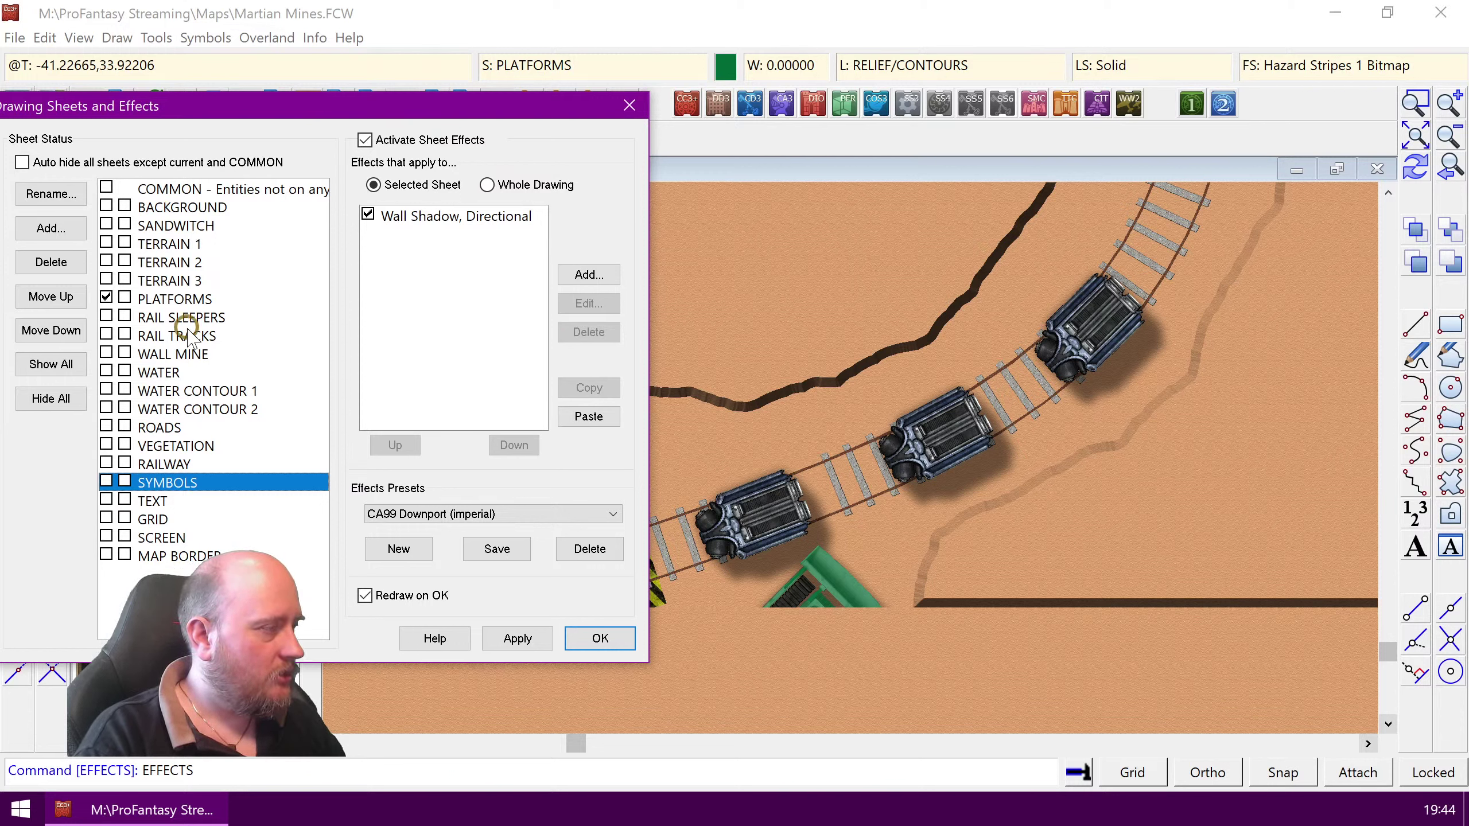
{"action": "left_click", "coordinate": [180, 359]}
{"action": "left_click", "coordinate": [427, 222]}
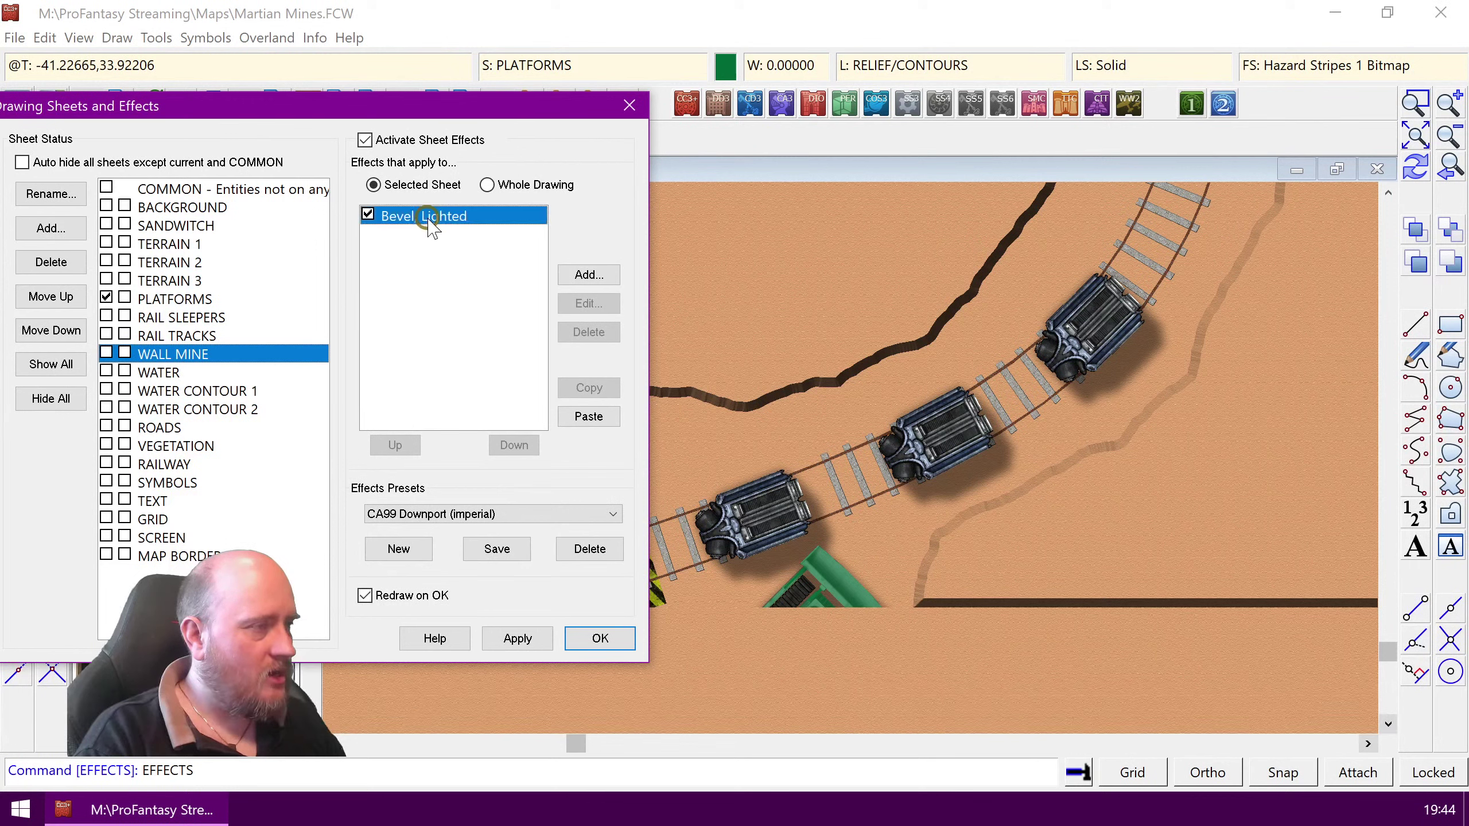
{"action": "left_click", "coordinate": [586, 303]}
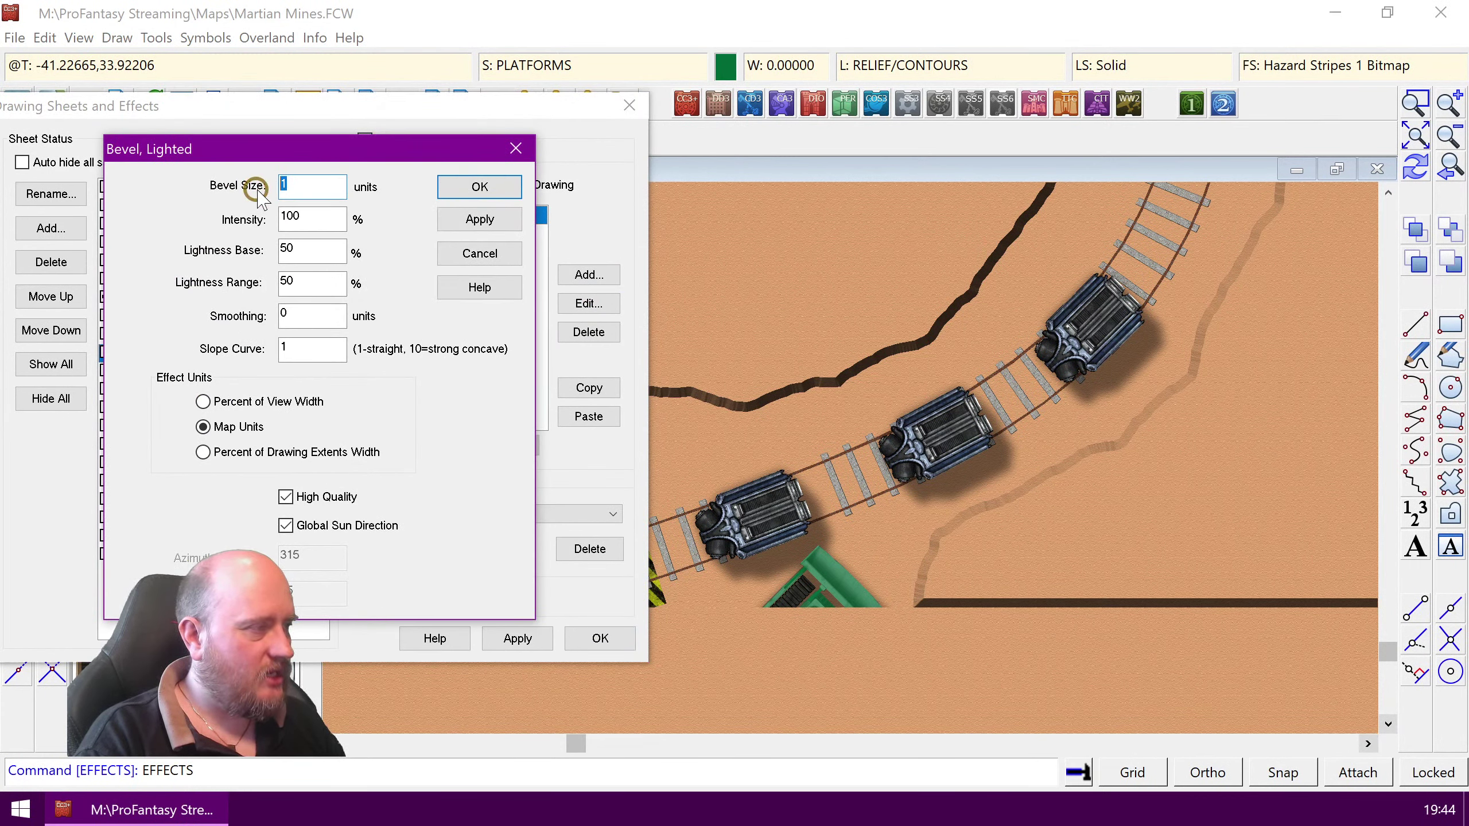
{"action": "type", "text": "5"}
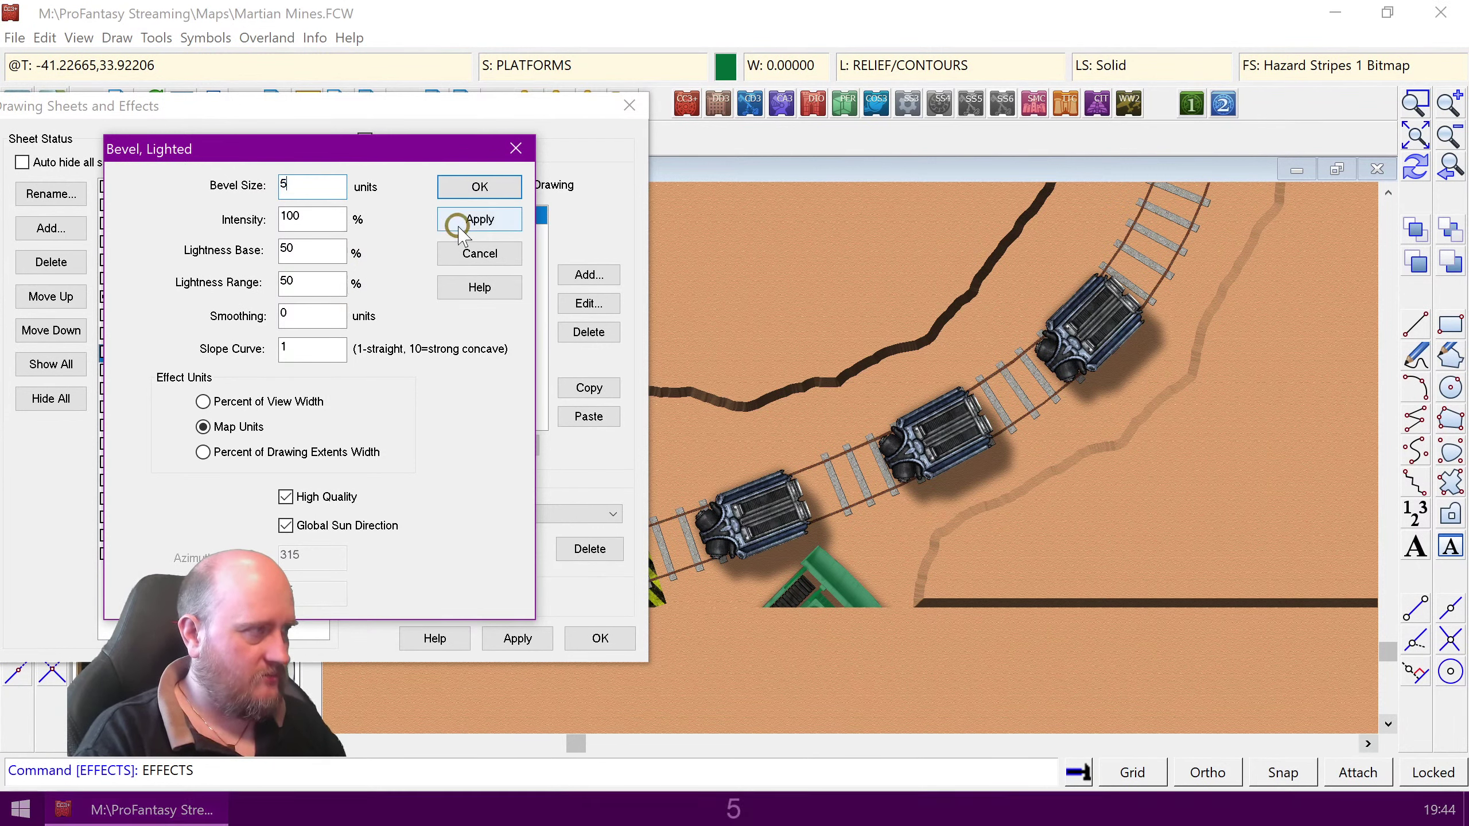
{"action": "left_click", "coordinate": [492, 222]}
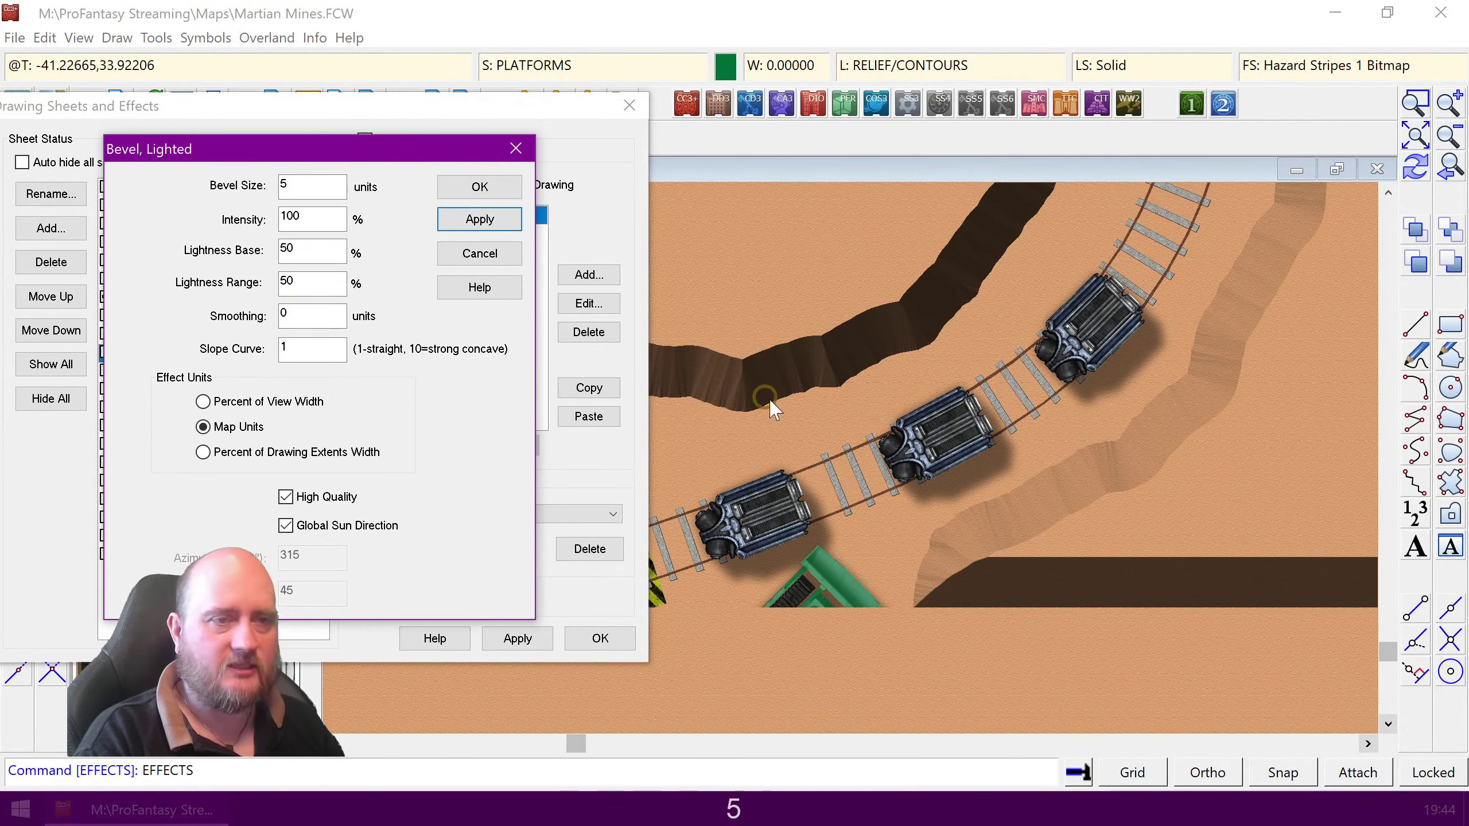
{"action": "left_click", "coordinate": [1275, 187]}
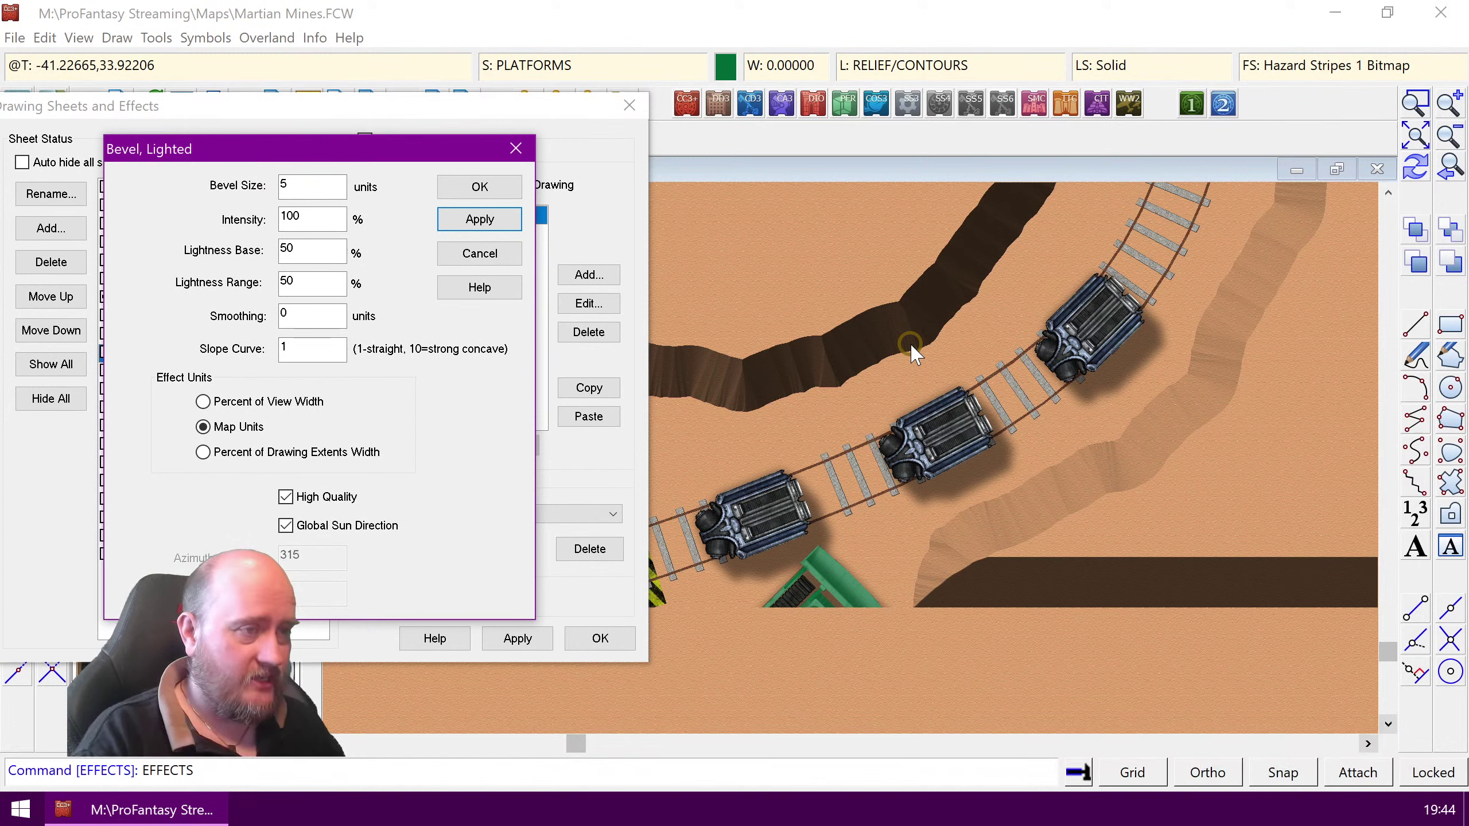
{"action": "left_click", "coordinate": [595, 394]}
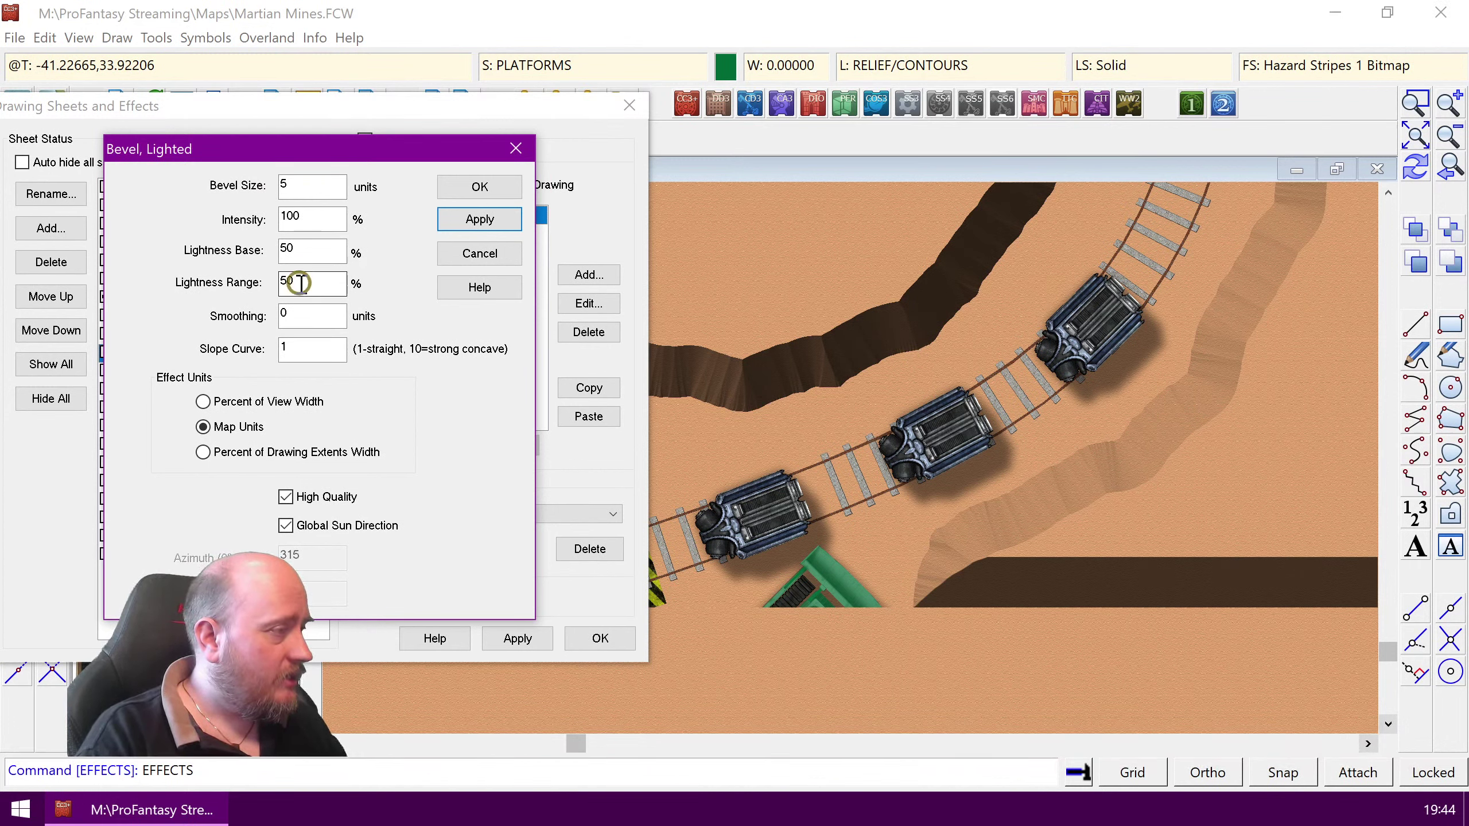
{"action": "left_click", "coordinate": [475, 188]}
{"action": "left_click", "coordinate": [589, 274]}
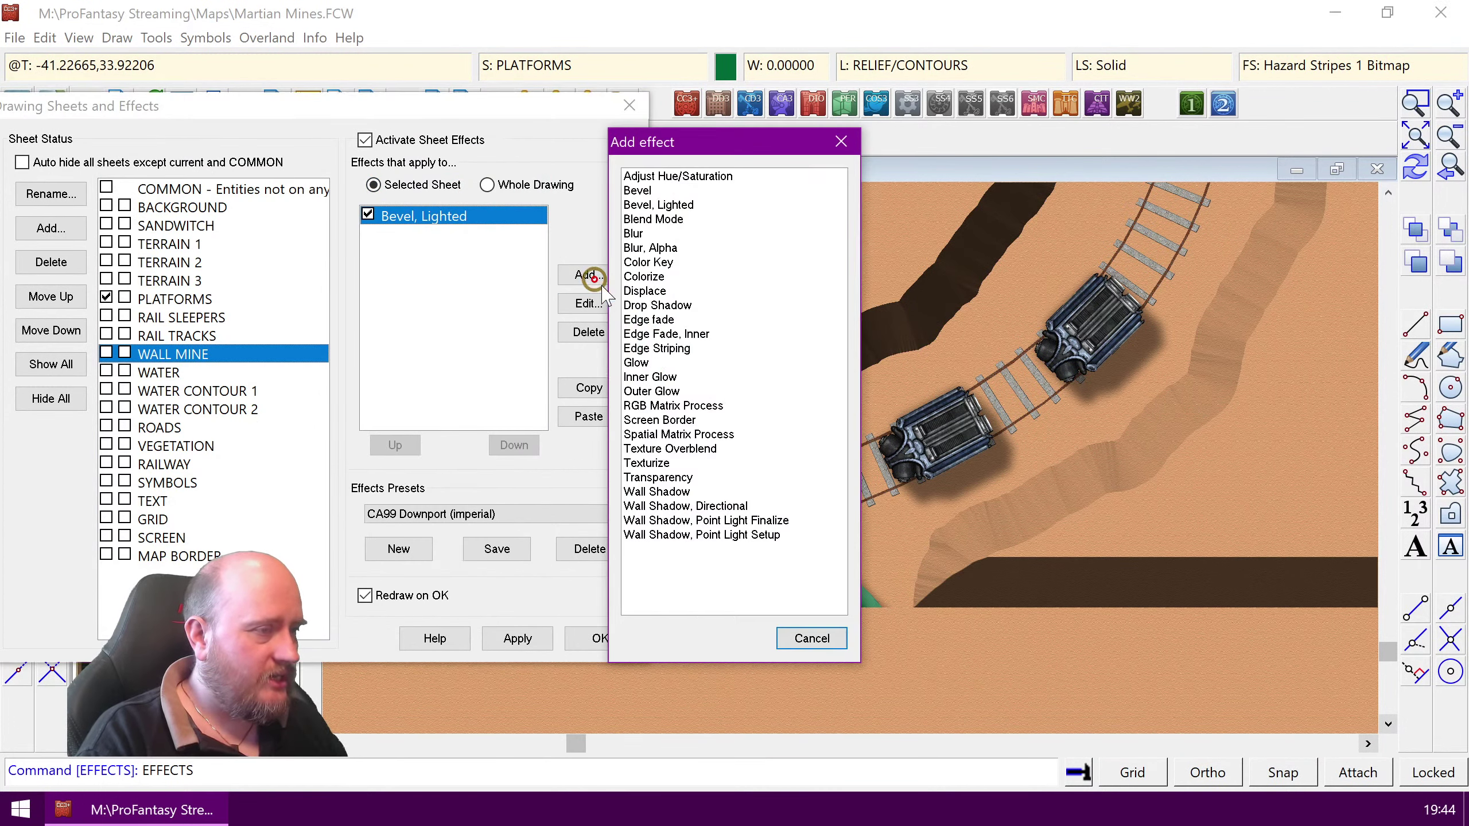
{"action": "double_click", "coordinate": [671, 493]}
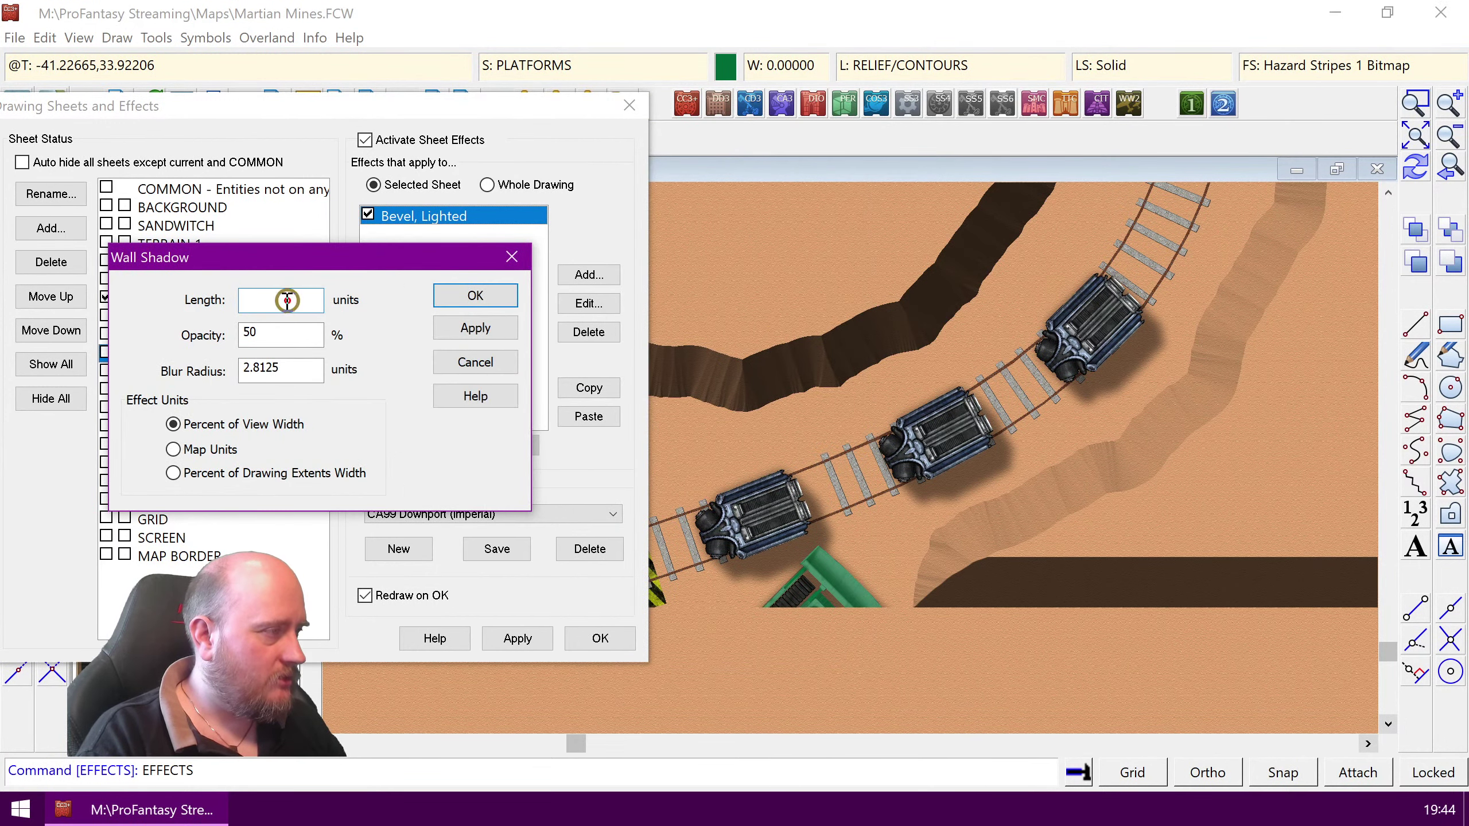
{"action": "type", "text": "5"}
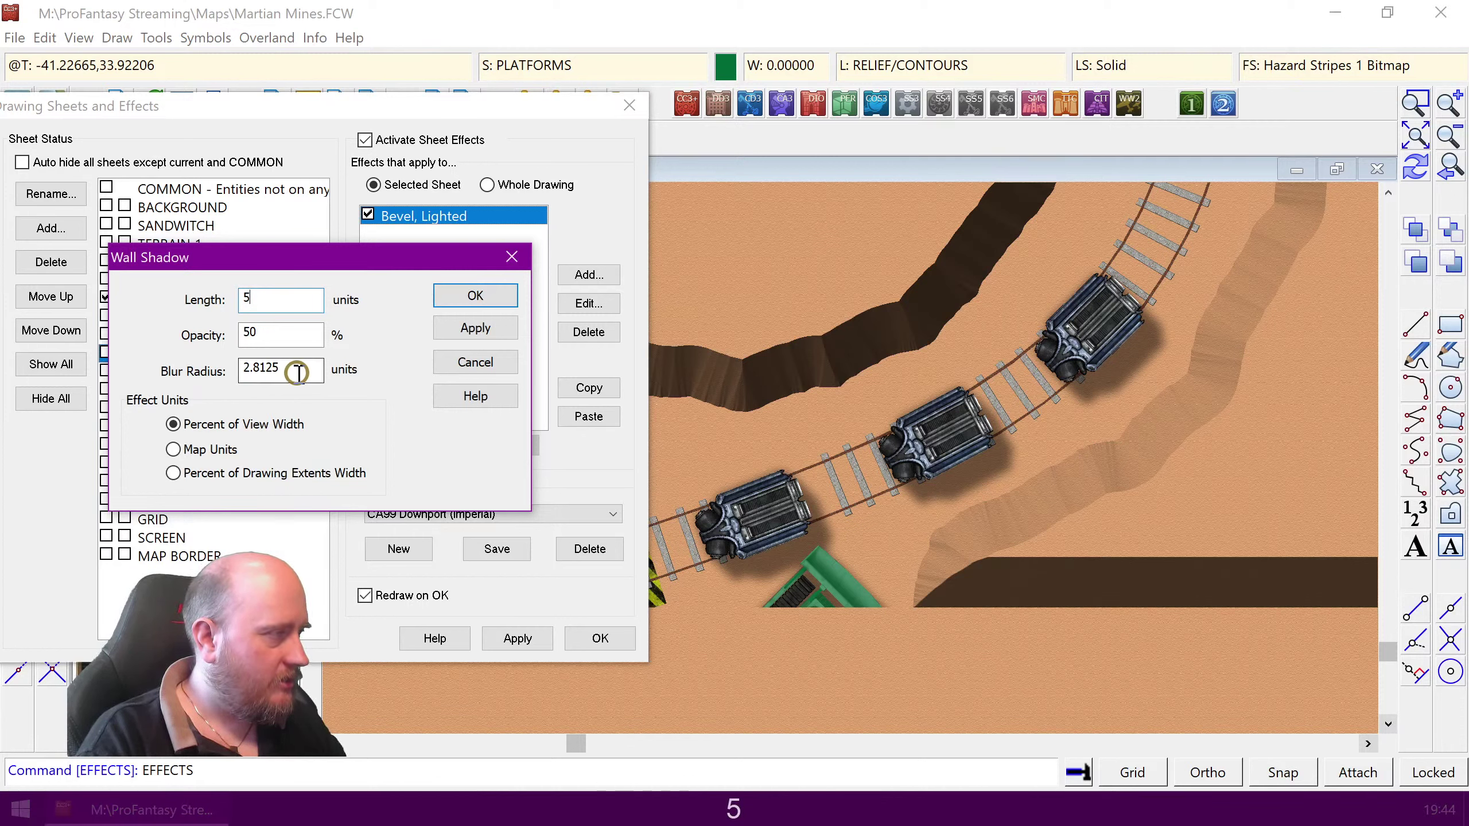
{"action": "left_click", "coordinate": [511, 257]}
Step: Add a Wall Shadow, Directional effect to the WALL MINE sheet with length 5 and blur radius 2 in map units, and accept the sheet effects
{"action": "left_click", "coordinate": [566, 273]}
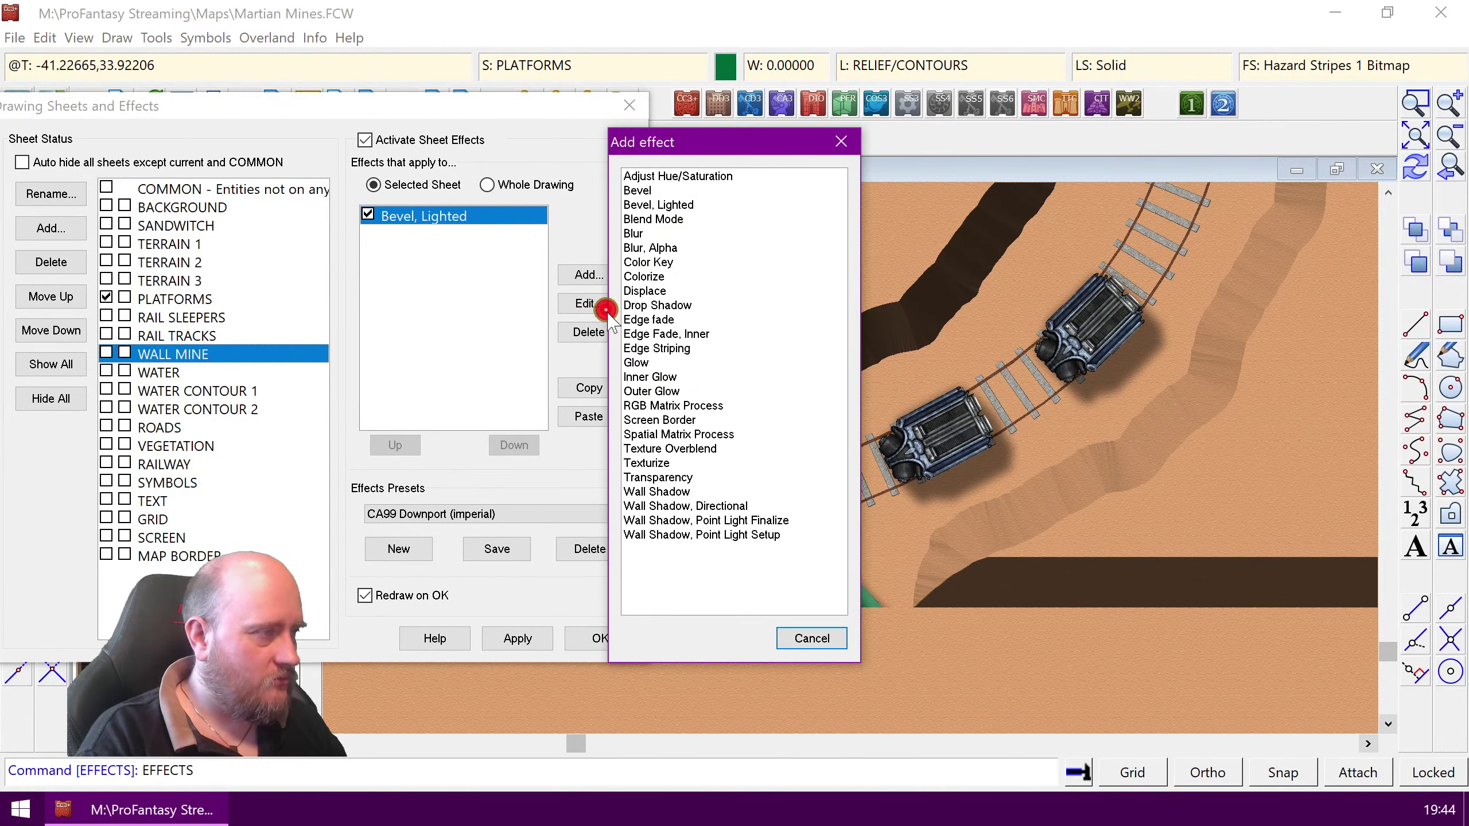
{"action": "double_click", "coordinate": [741, 506]}
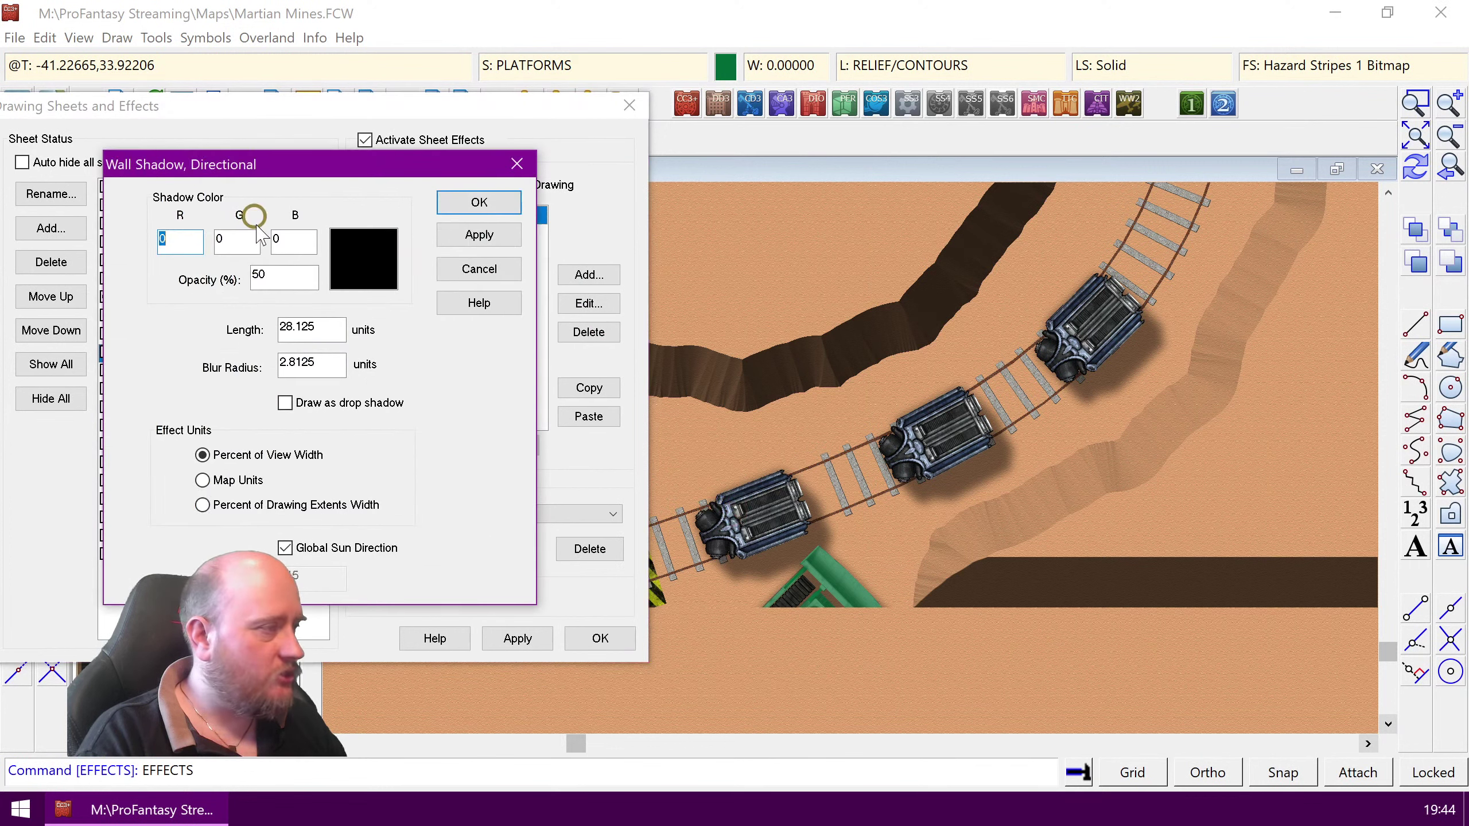
{"action": "left_click_drag", "start_coordinate": [335, 328], "coordinate": [224, 343]}
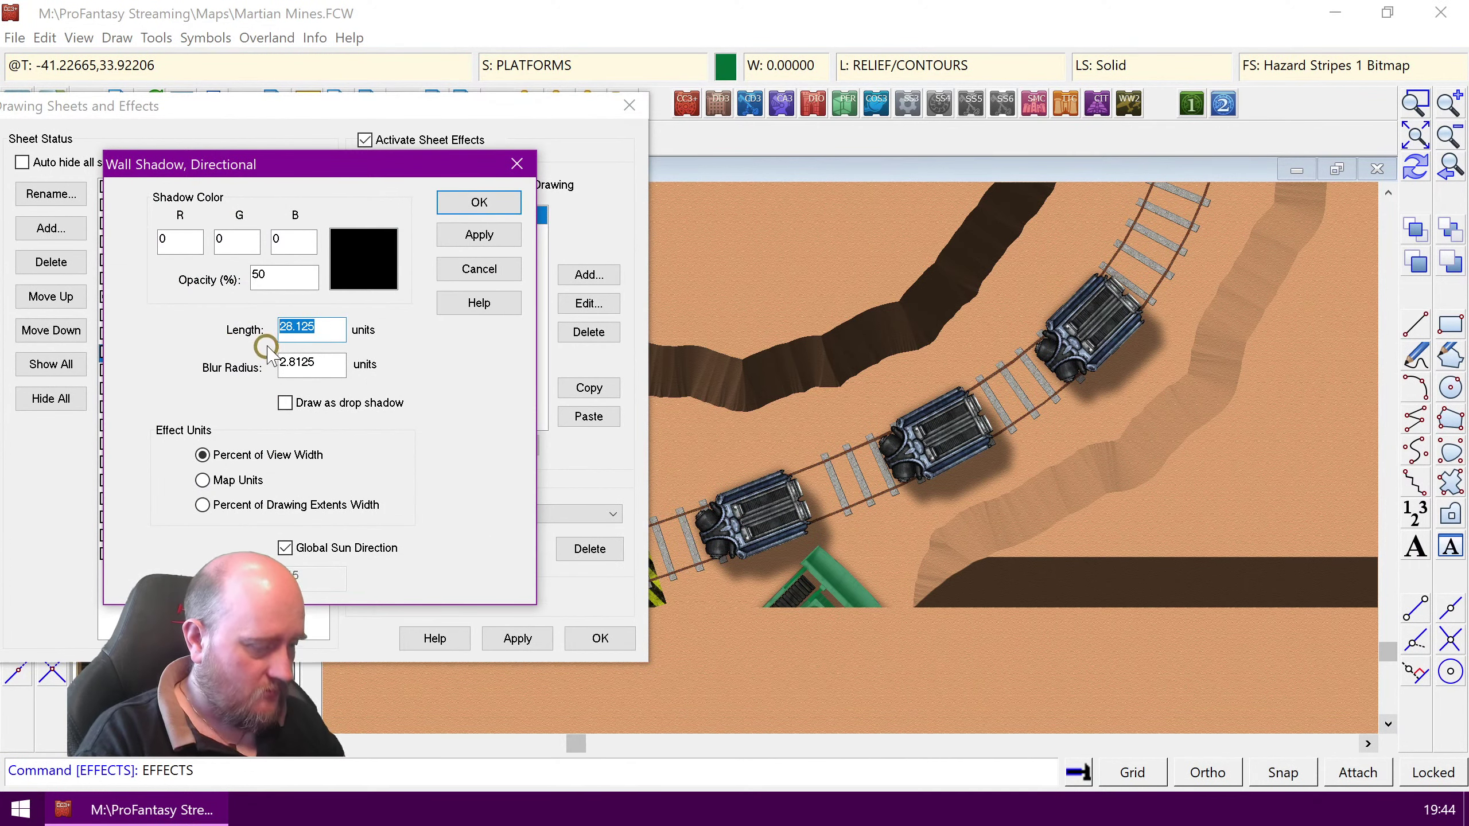
{"action": "type", "text": "5"}
{"action": "left_click_drag", "start_coordinate": [354, 373], "coordinate": [258, 385]}
{"action": "type", "text": "2"}
{"action": "left_click", "coordinate": [243, 481]}
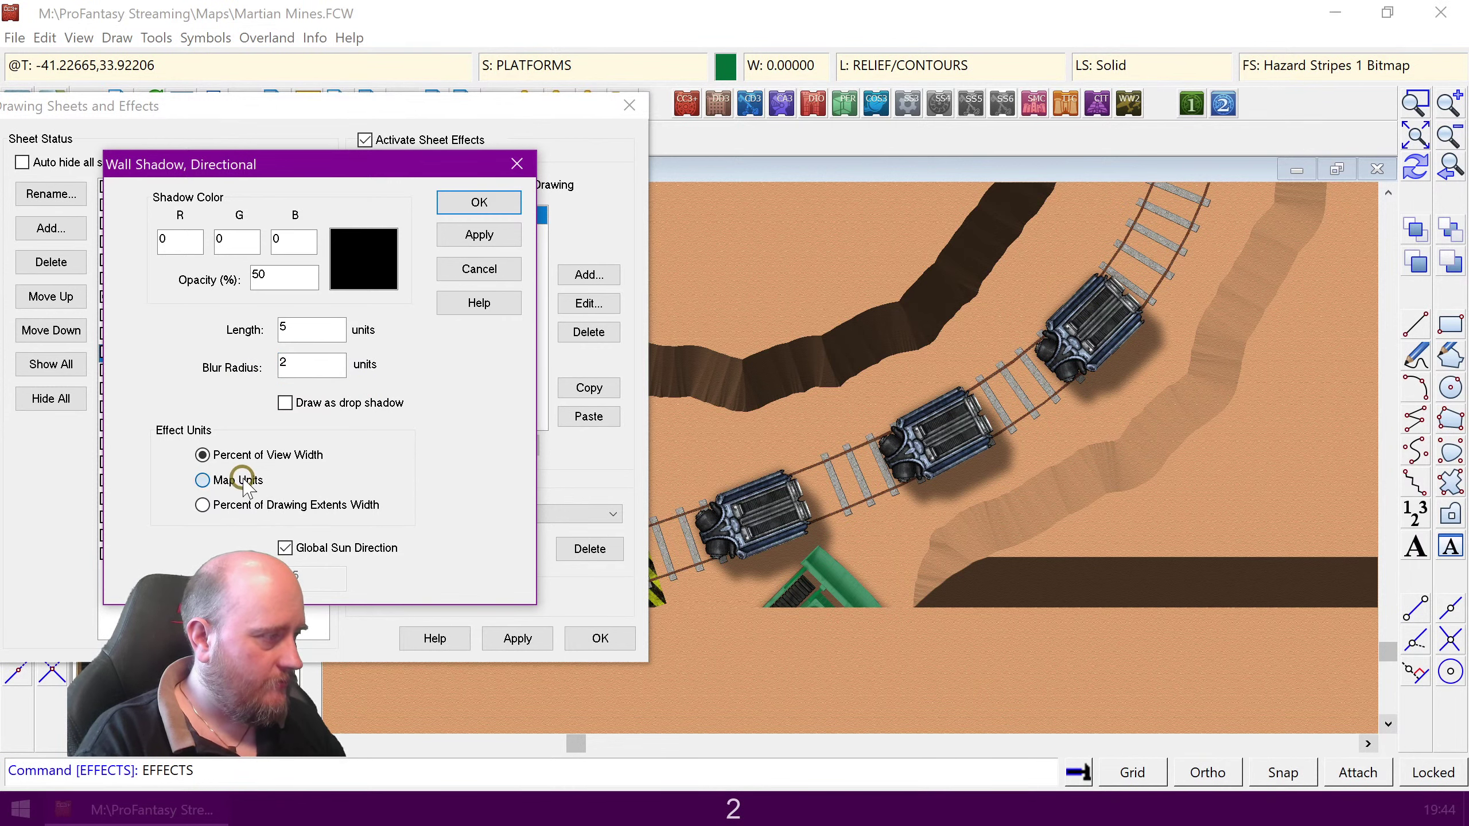
{"action": "left_click", "coordinate": [455, 237]}
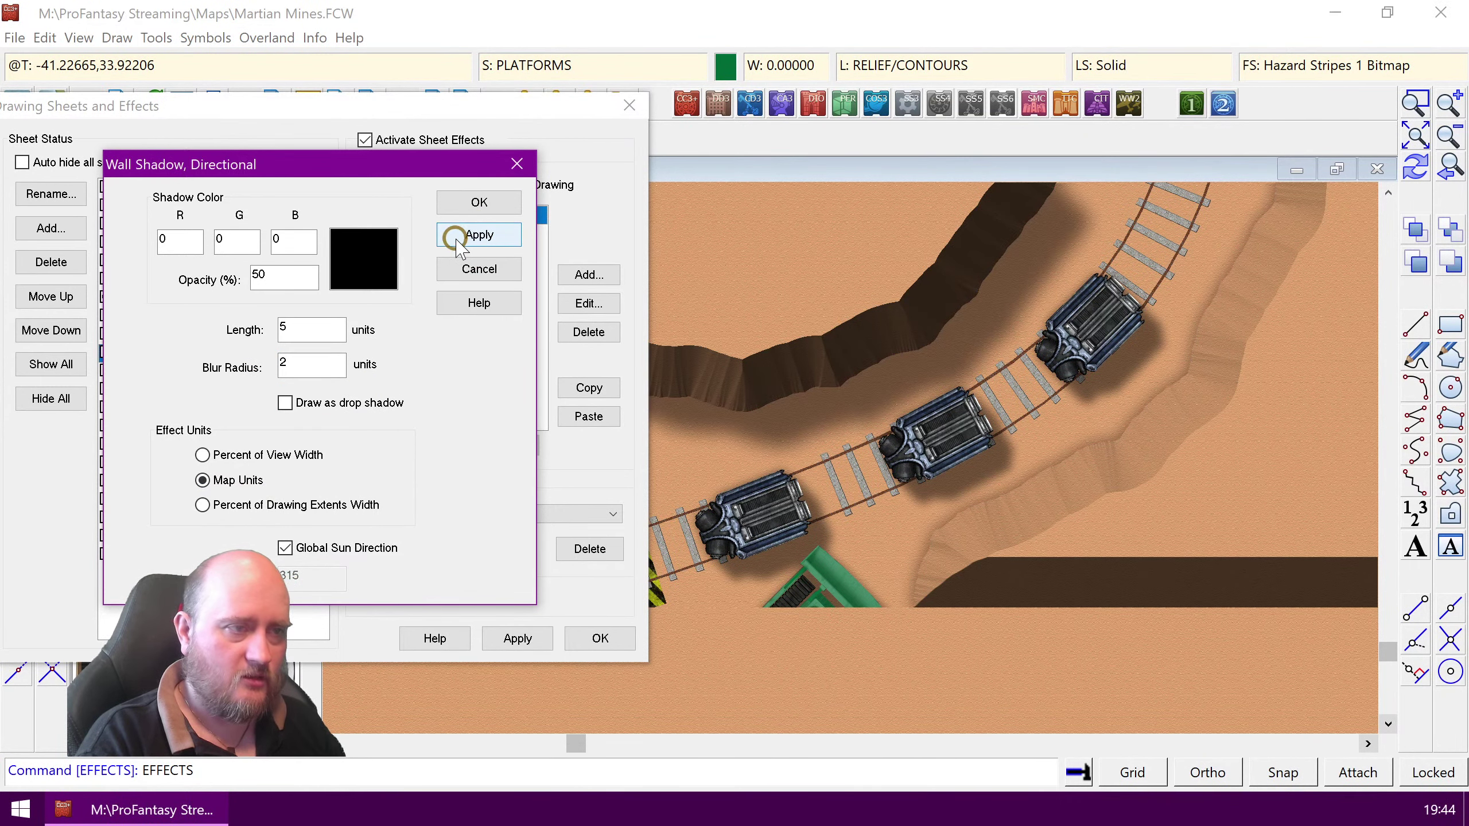
{"action": "left_click", "coordinate": [478, 203]}
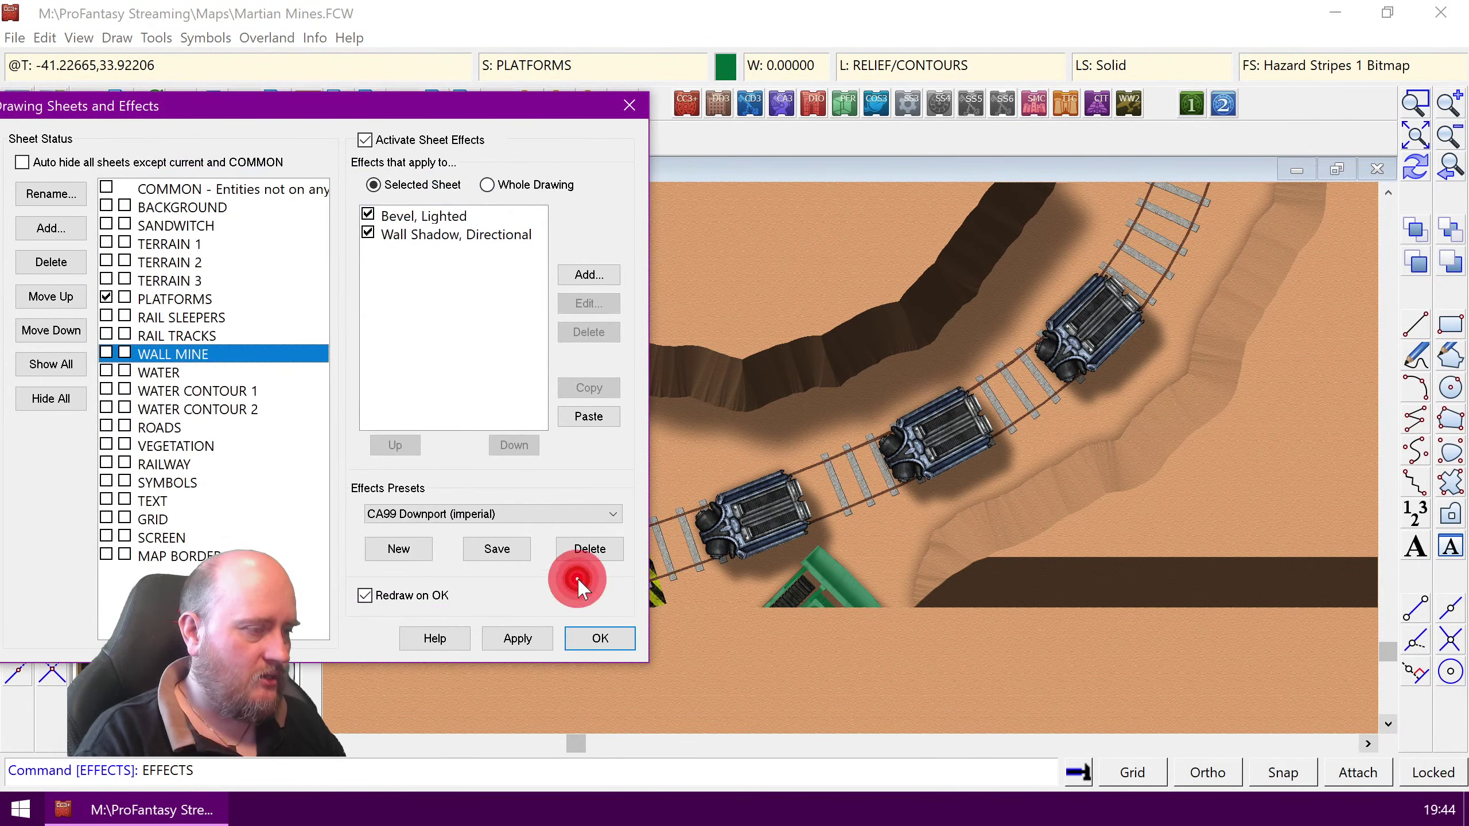
{"action": "left_click", "coordinate": [595, 636]}
Step: Examine the bevels and shadows of the mine walls along the rail track and around the map's outer edge
{"action": "scroll", "coordinate": [1102, 417], "scroll_direction": "down", "scroll_amount": 5}
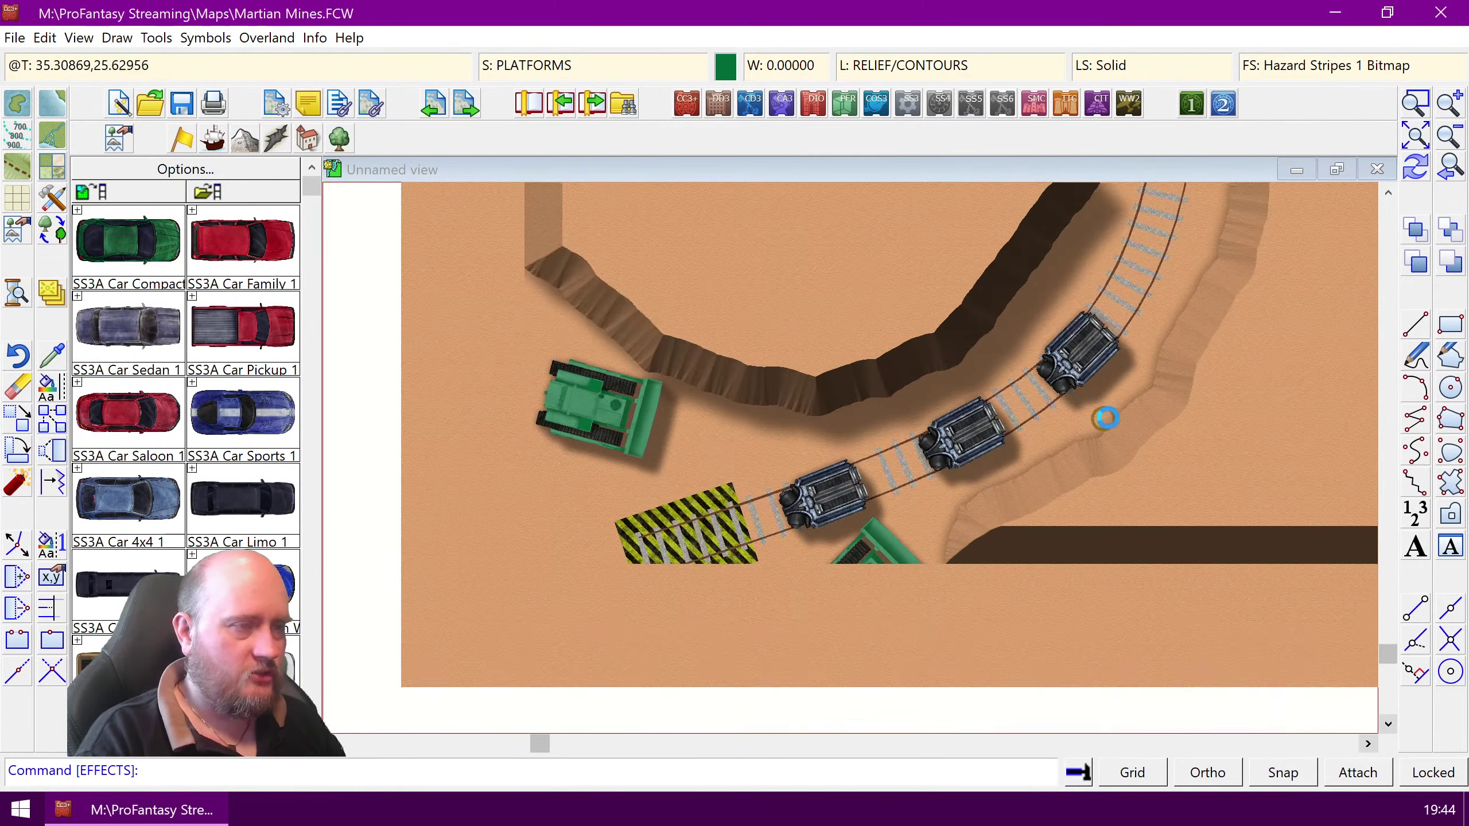
{"action": "scroll", "coordinate": [1262, 386], "scroll_direction": "down", "scroll_amount": 1}
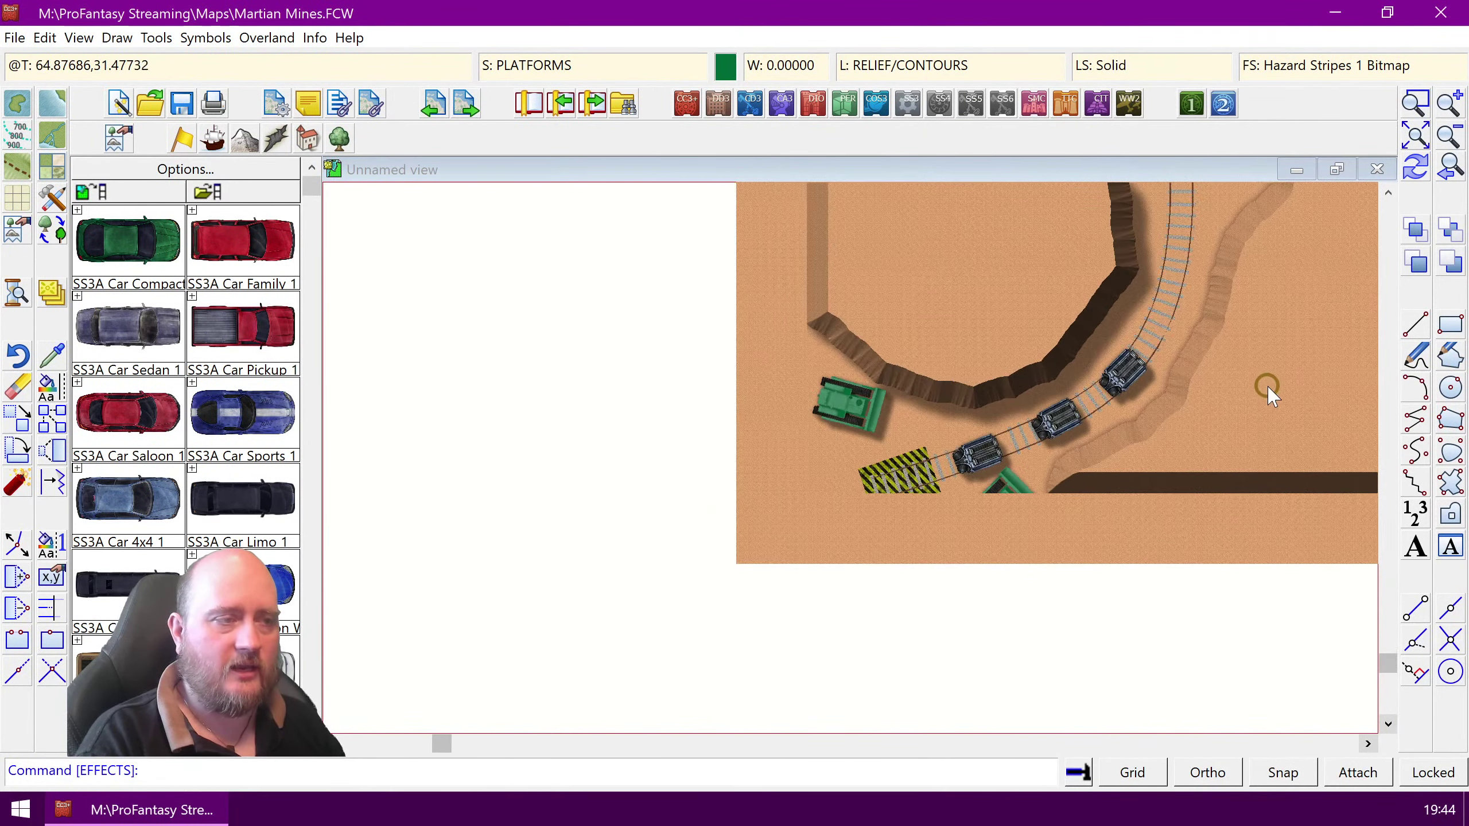
{"action": "left_click", "coordinate": [1368, 744]}
{"action": "left_click", "coordinate": [1369, 744]}
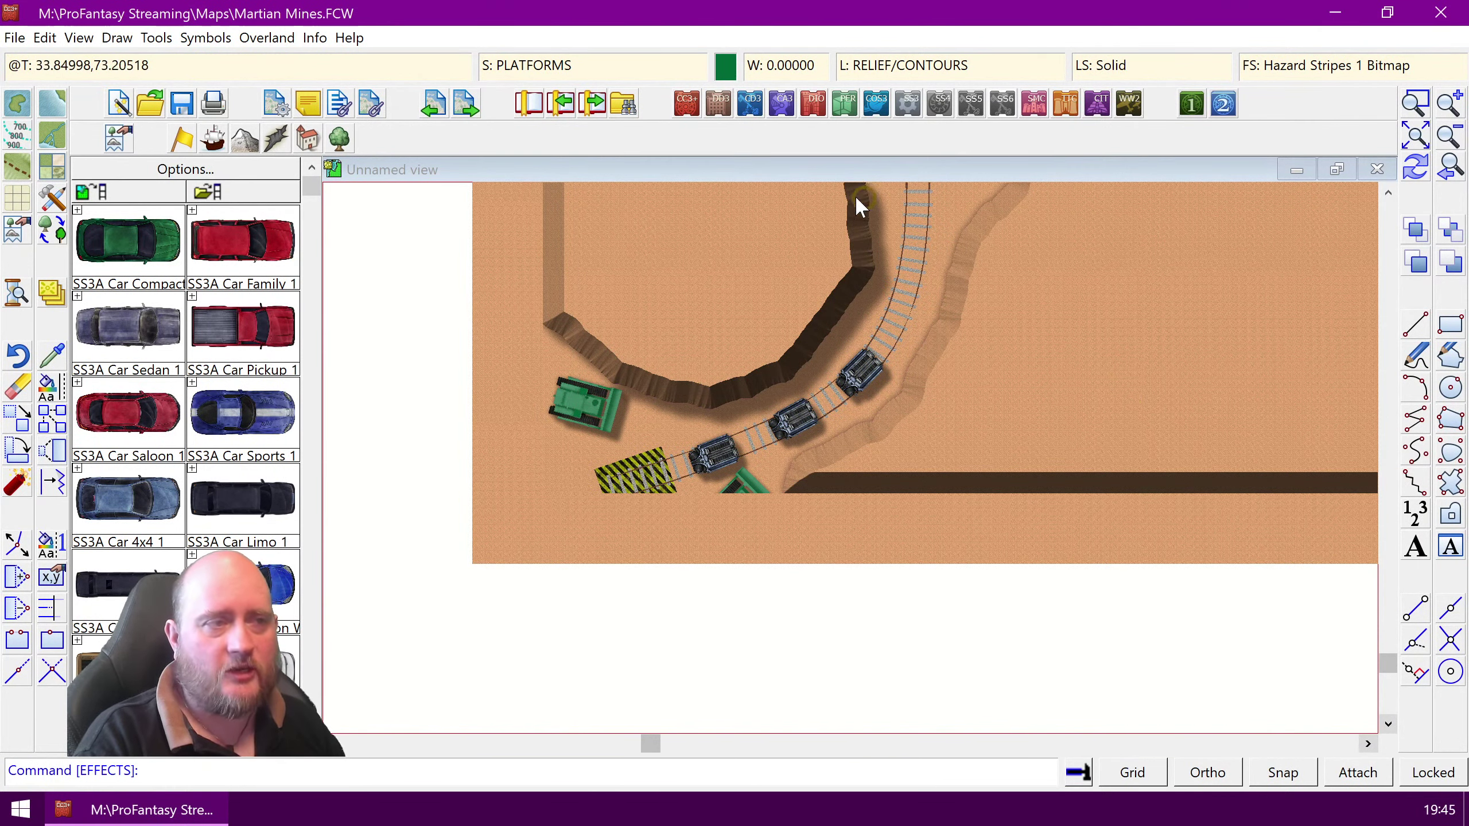
{"action": "left_click", "coordinate": [1388, 192]}
{"action": "left_click", "coordinate": [1389, 193]}
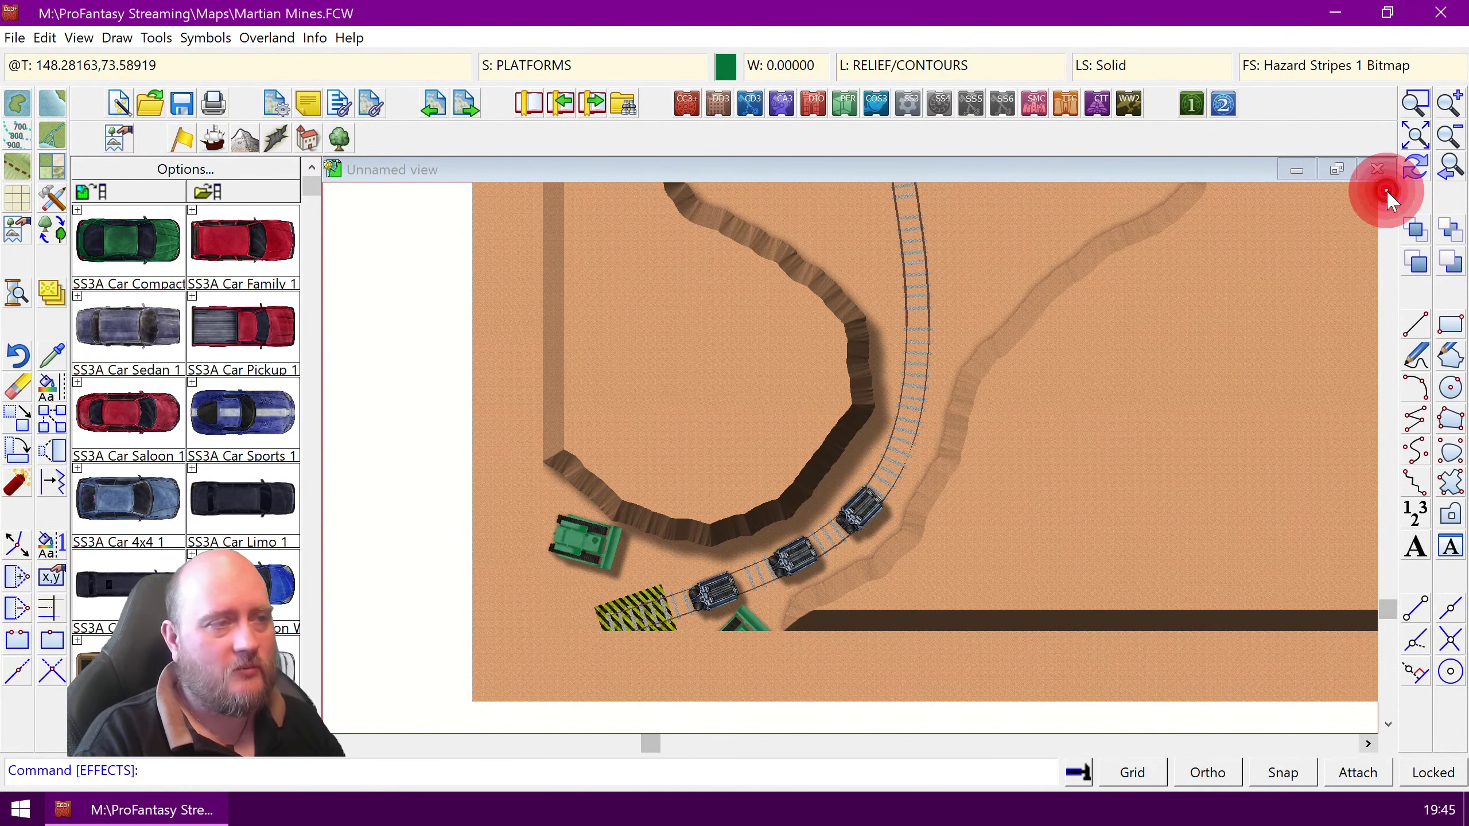
{"action": "left_click", "coordinate": [1388, 192]}
{"action": "left_click", "coordinate": [1388, 192]}
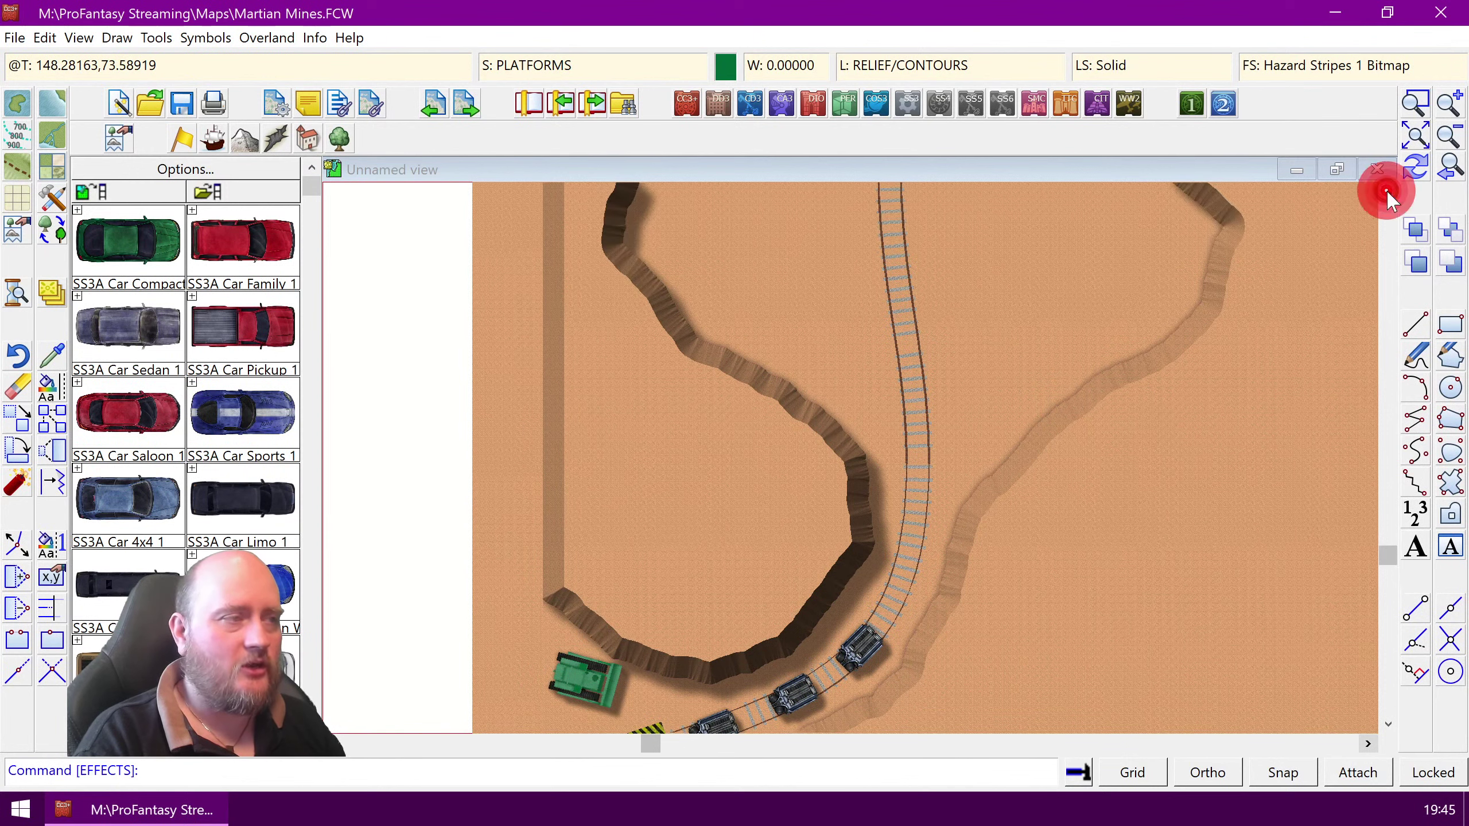
{"action": "left_click", "coordinate": [1389, 192]}
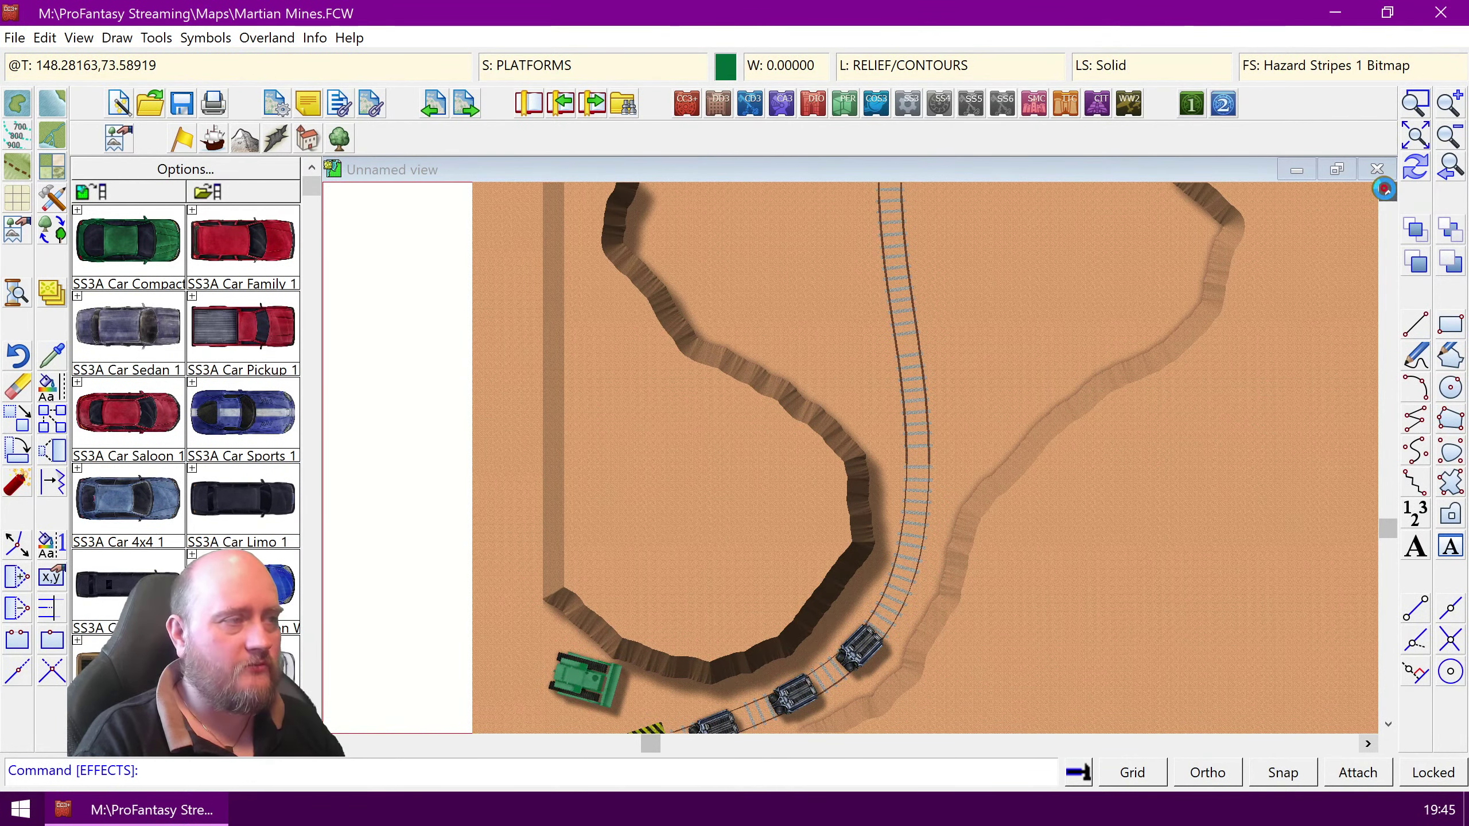
{"action": "left_click", "coordinate": [1387, 192]}
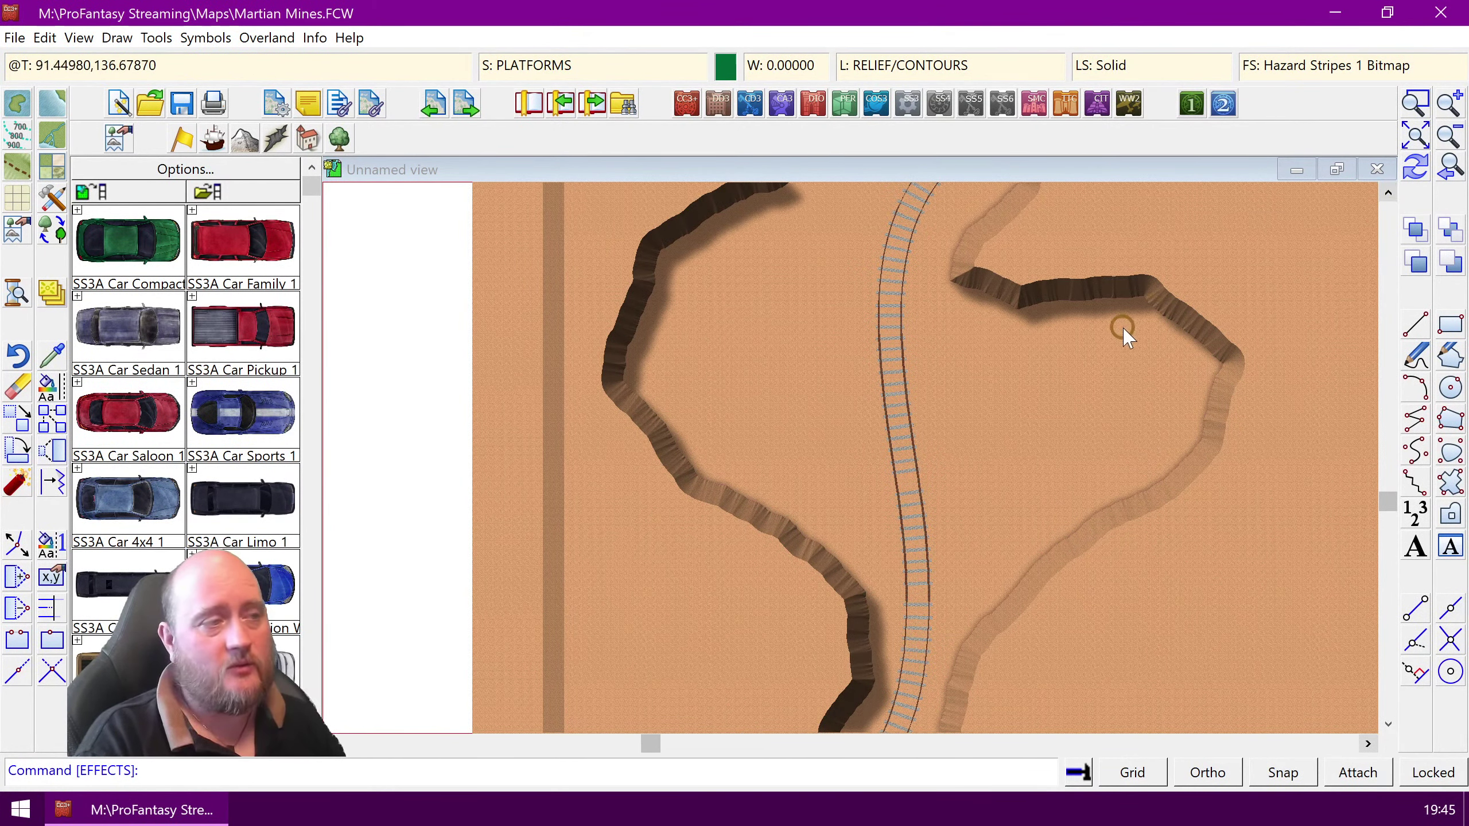
{"action": "scroll", "coordinate": [1128, 330], "scroll_direction": "down", "scroll_amount": 1}
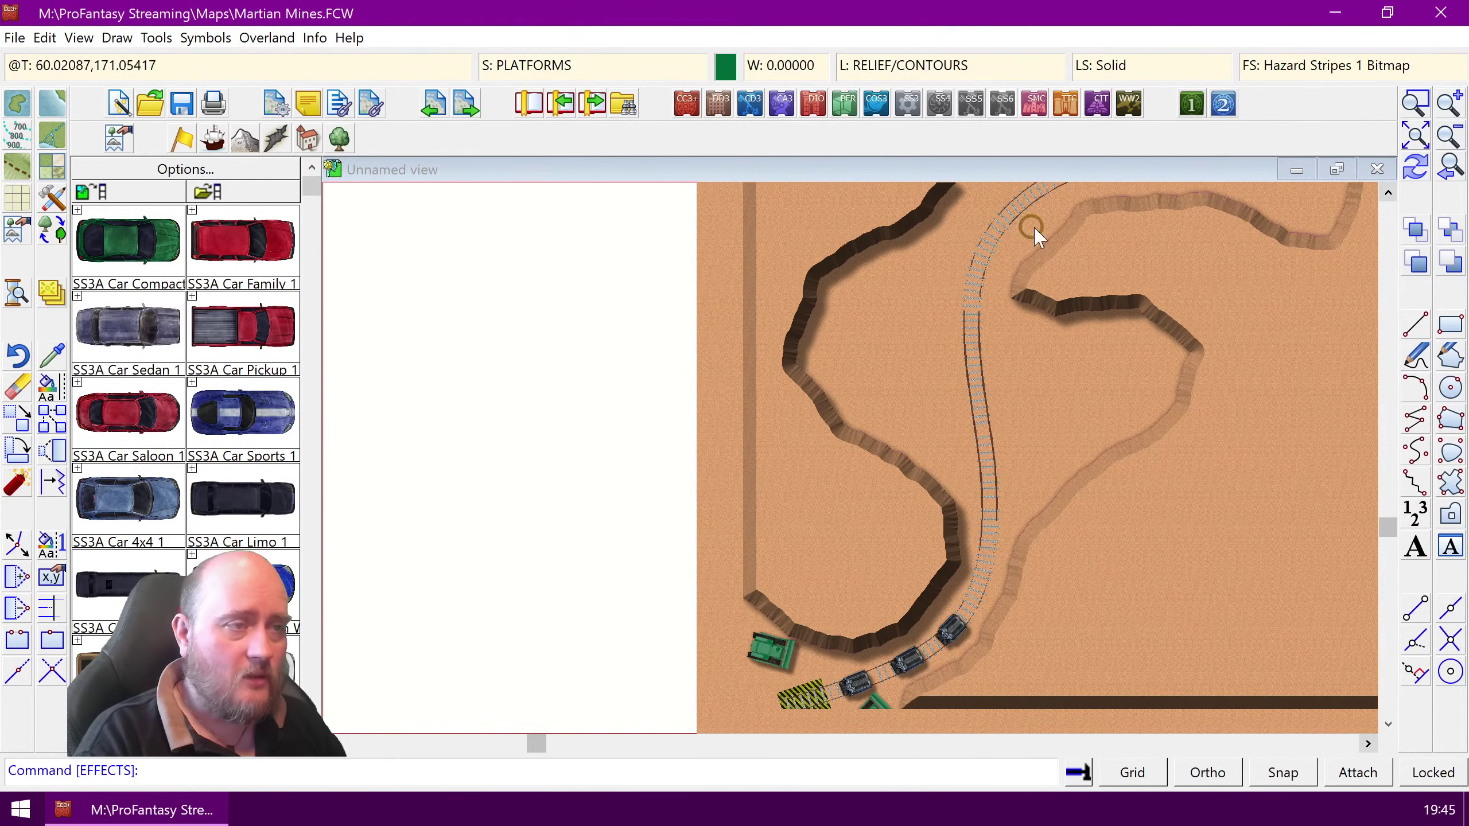
{"action": "scroll", "coordinate": [1010, 253], "scroll_direction": "up", "scroll_amount": 3}
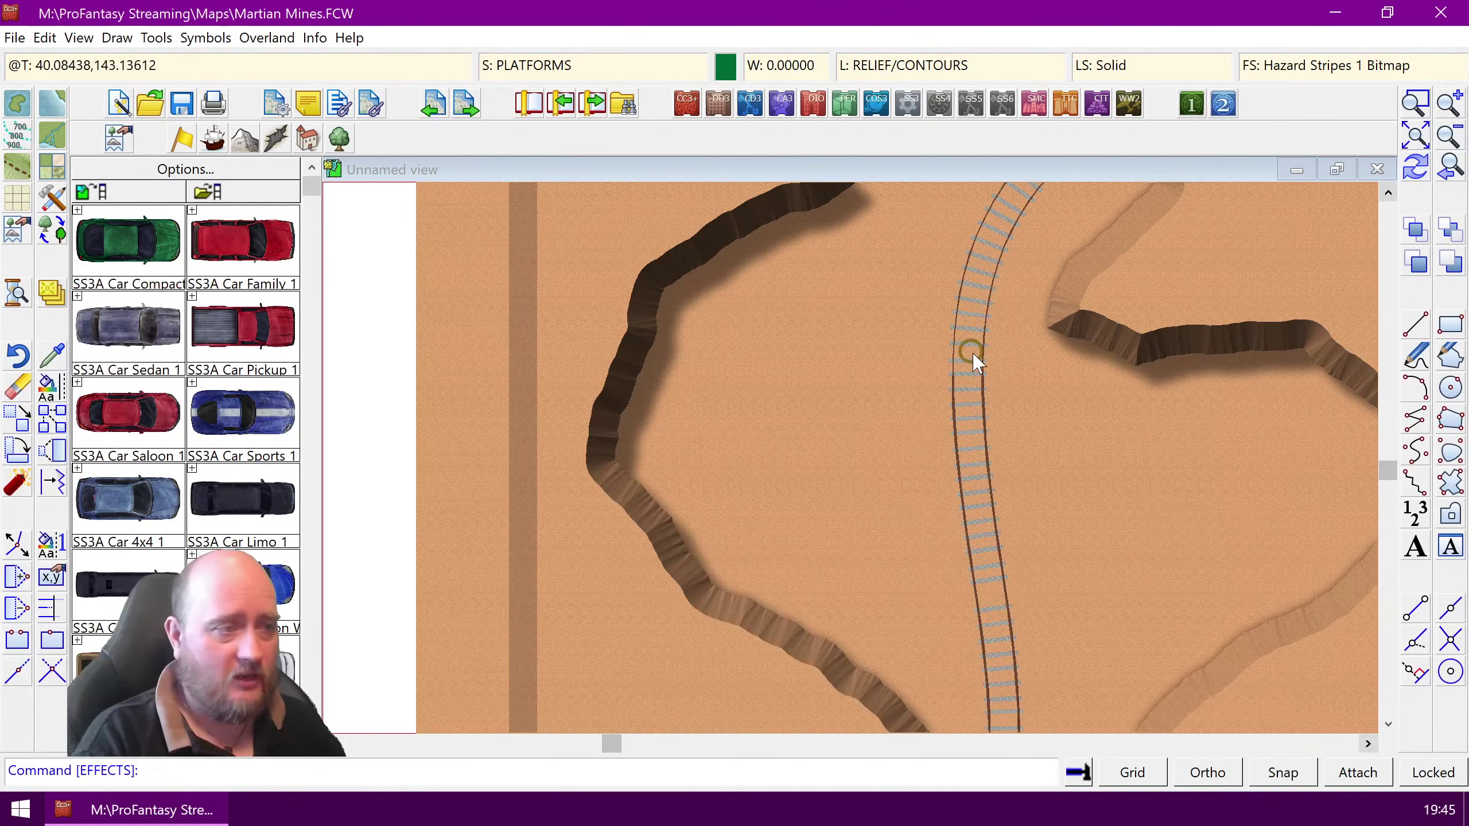
{"action": "scroll", "coordinate": [978, 358], "scroll_direction": "down", "scroll_amount": 2}
{"action": "scroll", "coordinate": [1092, 535], "scroll_direction": "down", "scroll_amount": 2}
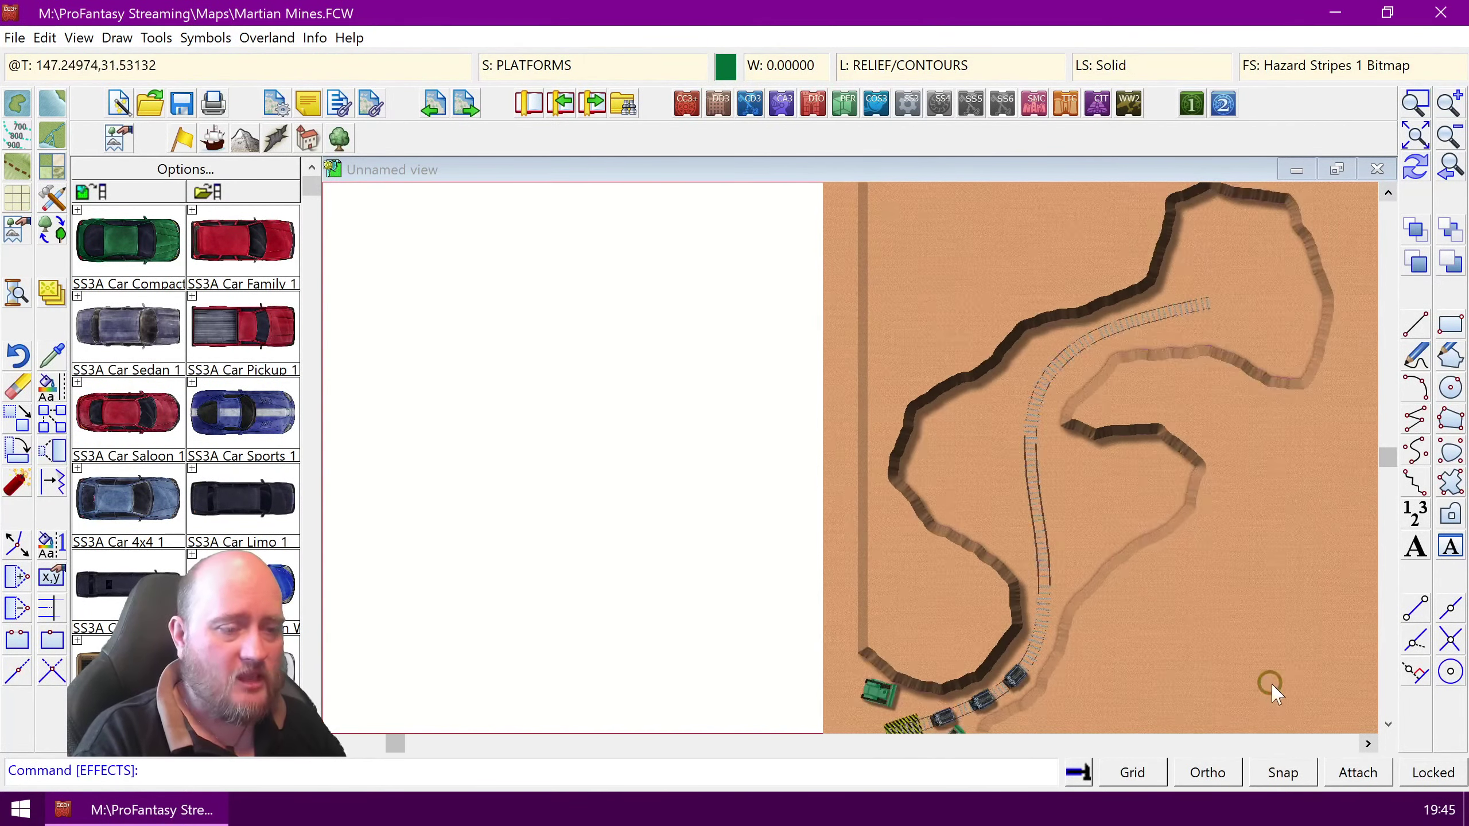
{"action": "left_click", "coordinate": [1367, 743]}
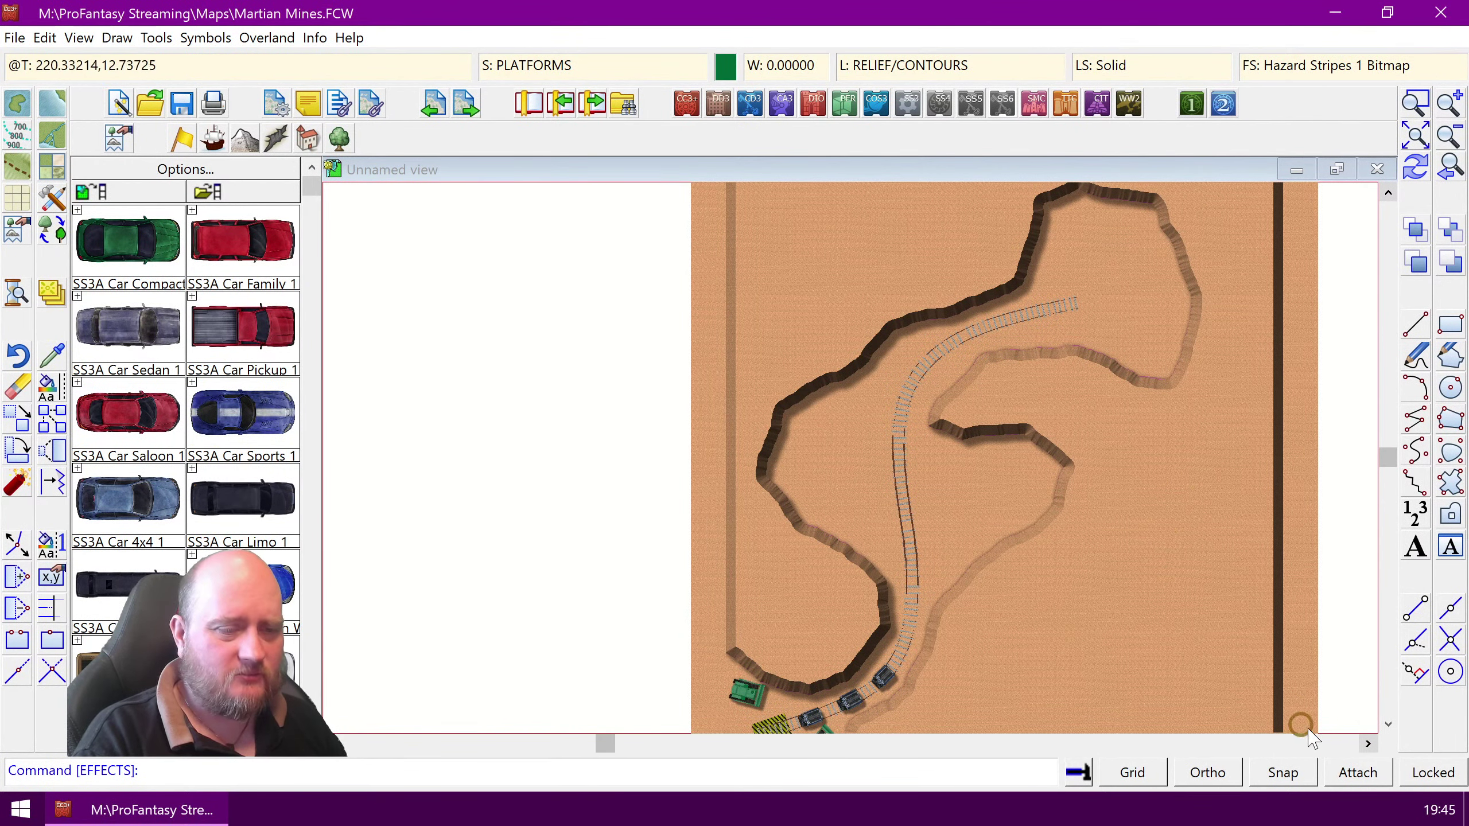
{"action": "left_click", "coordinate": [1387, 725]}
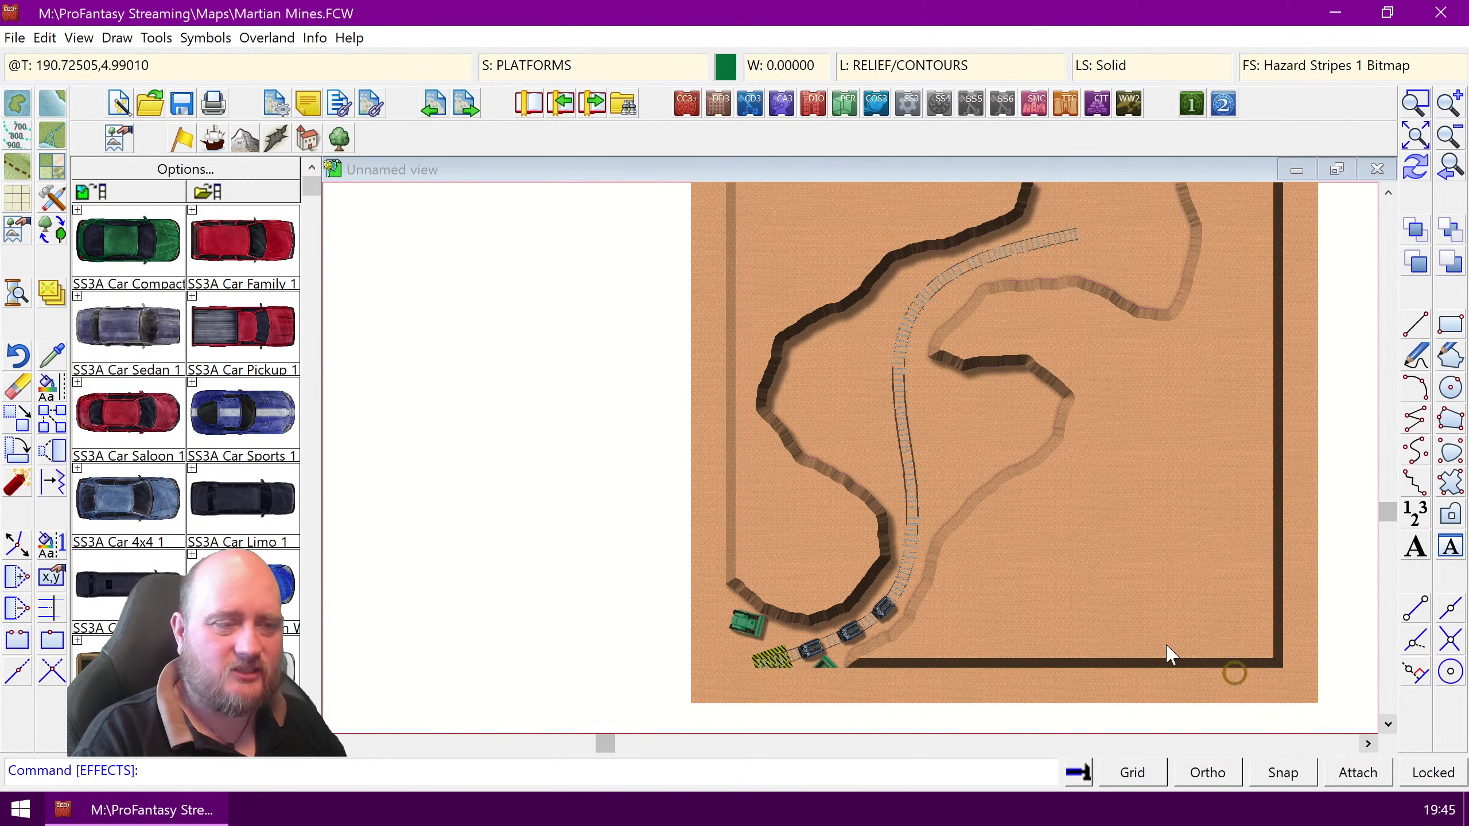
{"action": "scroll", "coordinate": [882, 463], "scroll_direction": "up", "scroll_amount": 4}
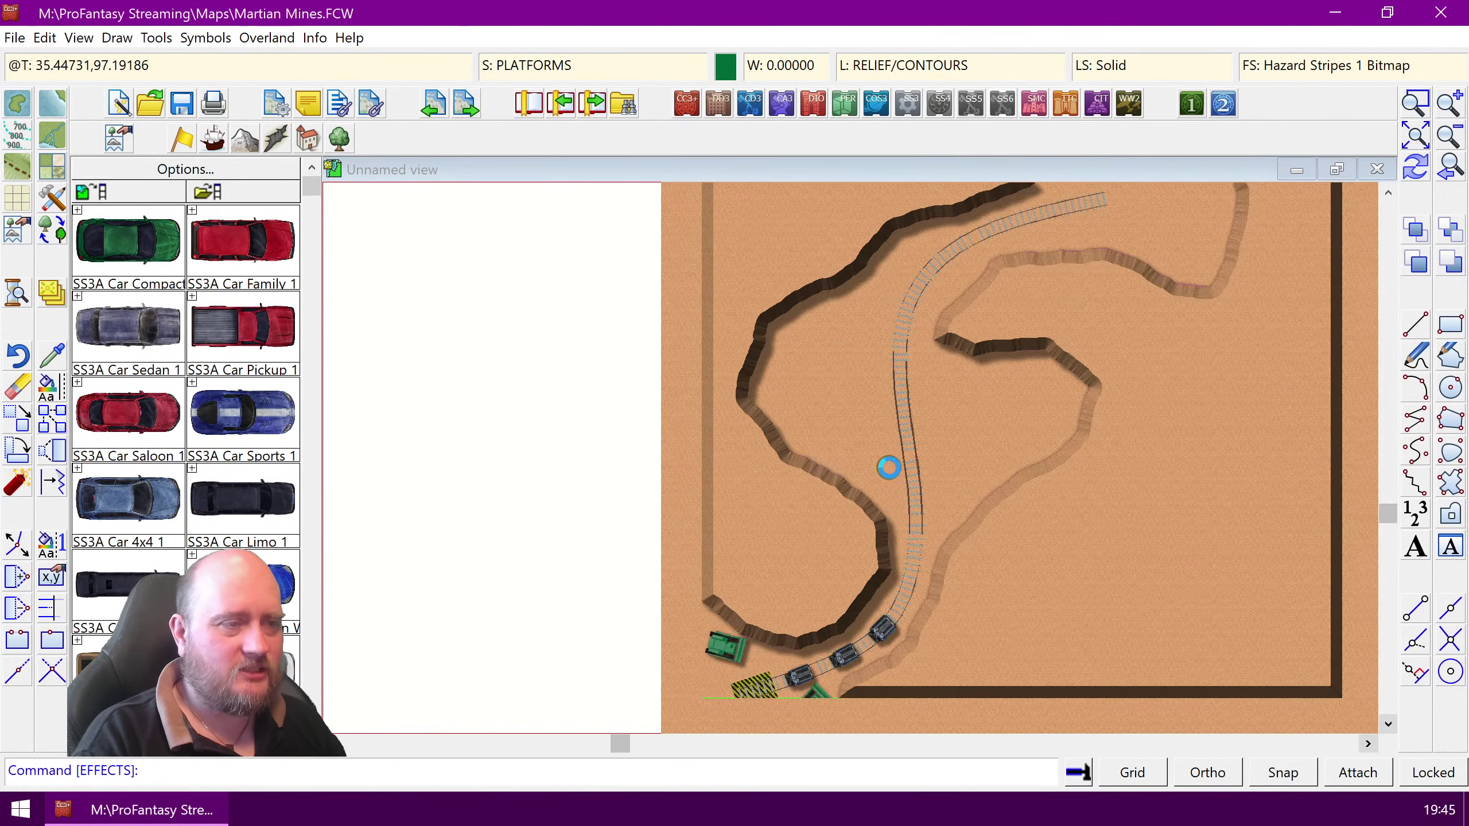
{"action": "scroll", "coordinate": [883, 457], "scroll_direction": "up", "scroll_amount": 3}
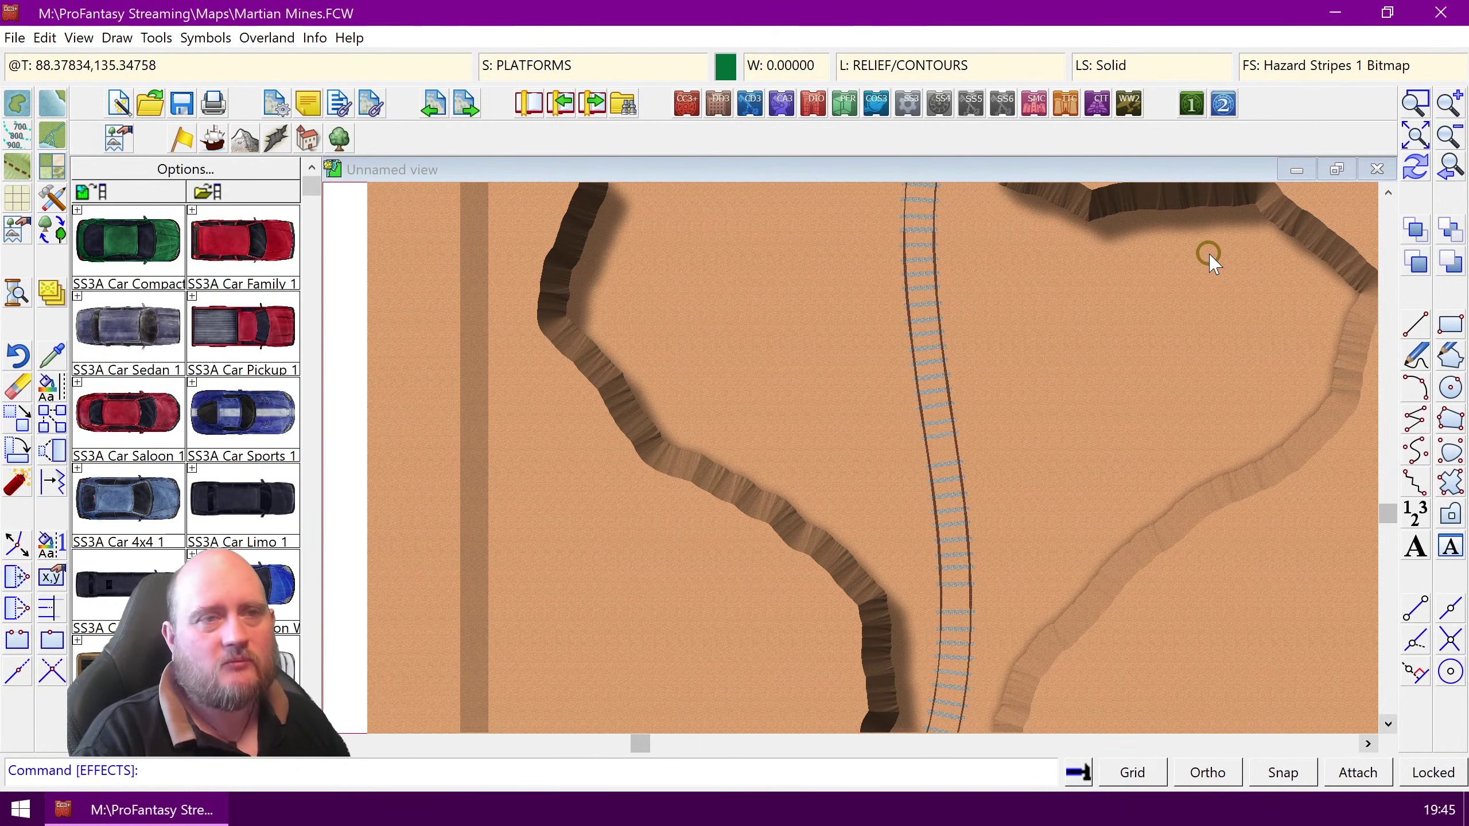
{"action": "left_click", "coordinate": [1388, 192]}
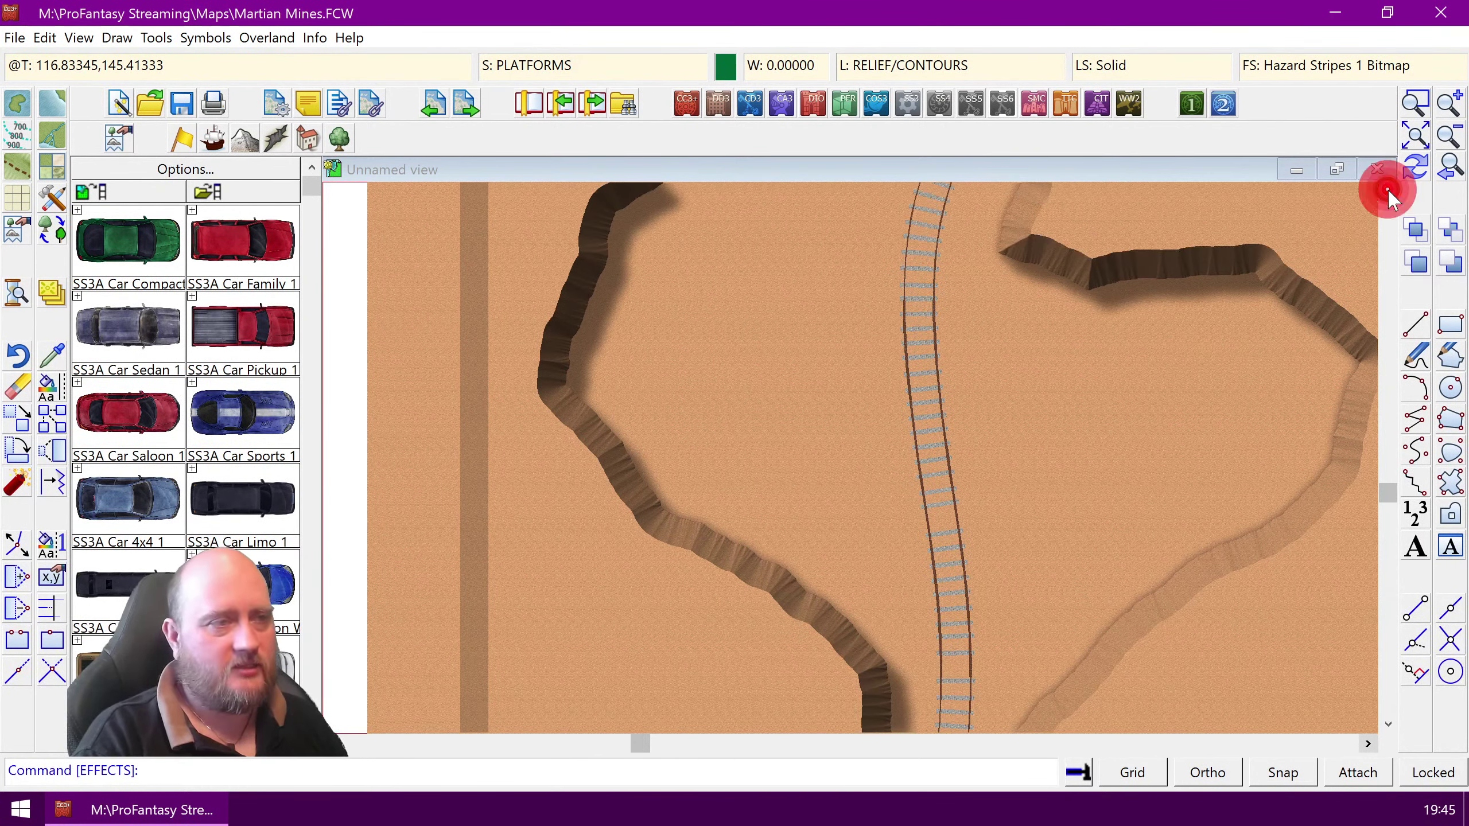
{"action": "left_click", "coordinate": [1368, 743]}
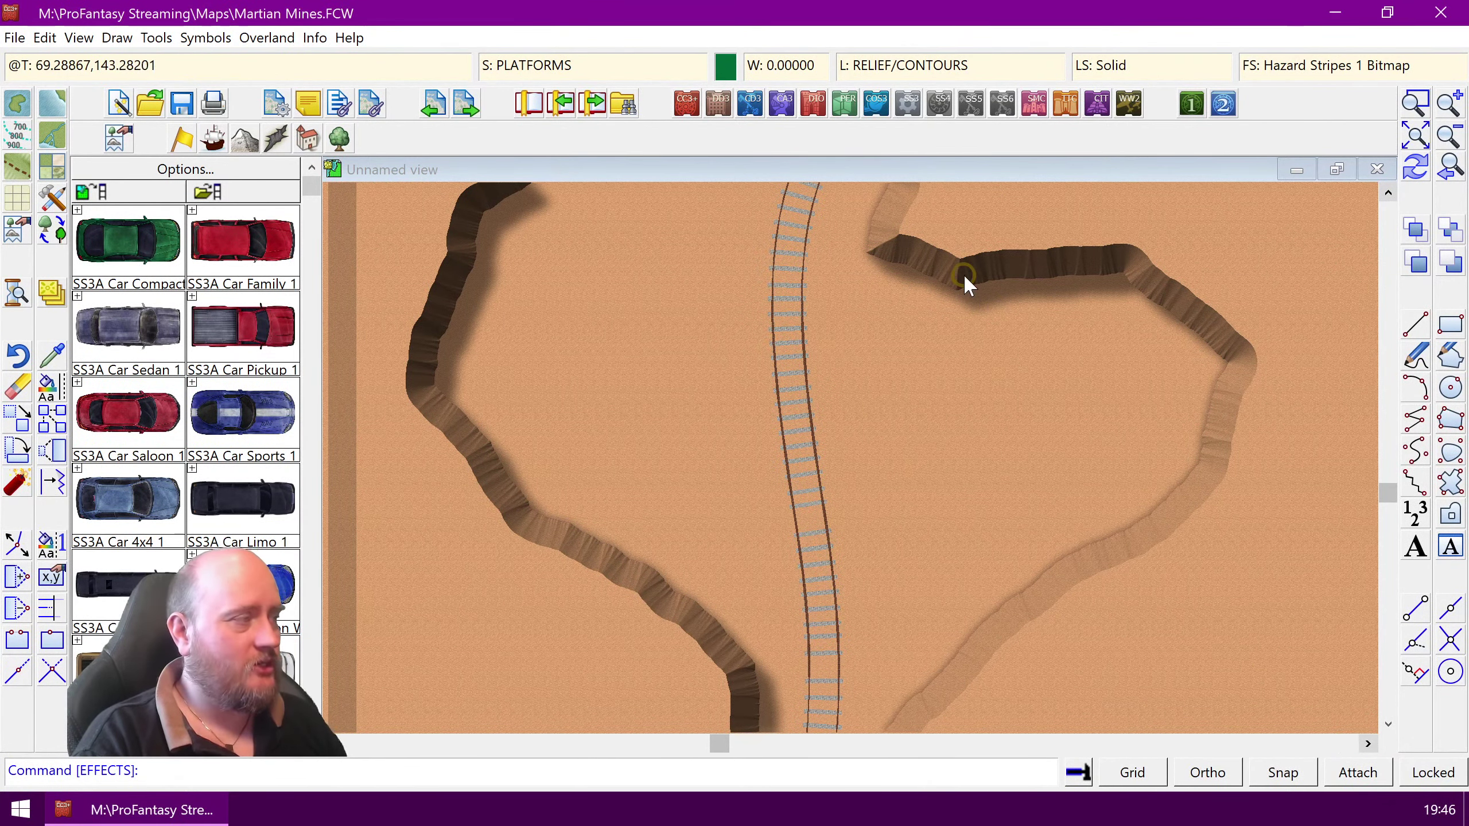
Step: Set the source folder for importing bitmap fill styles to Tiles\Dungeon\SS2\Bitmap A, with paths relative to the CC3 path
{"action": "left_click", "coordinate": [152, 39]}
{"action": "left_click", "coordinate": [213, 307]}
{"action": "left_click", "coordinate": [465, 341]}
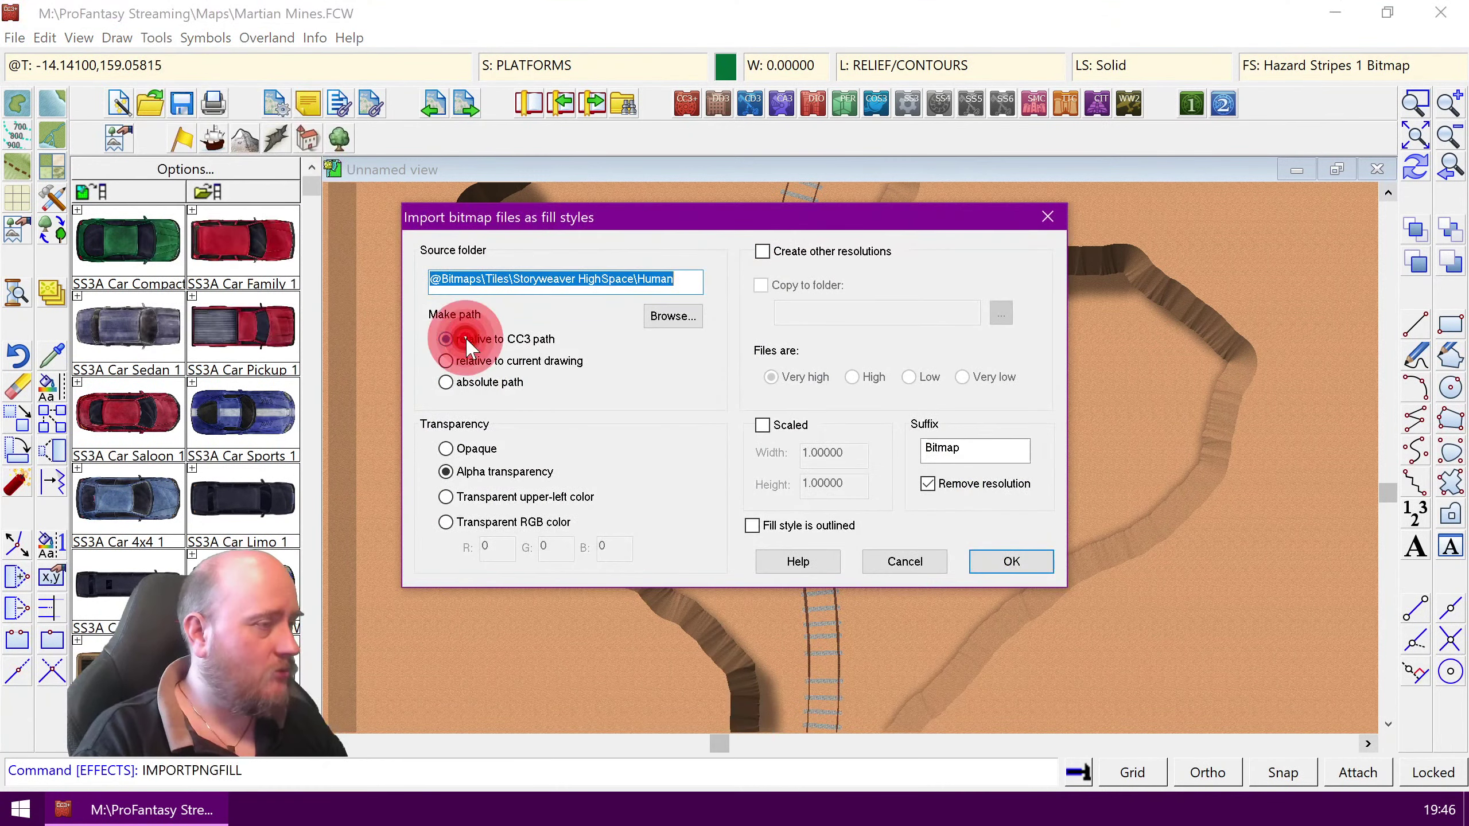
{"action": "left_click", "coordinate": [670, 318]}
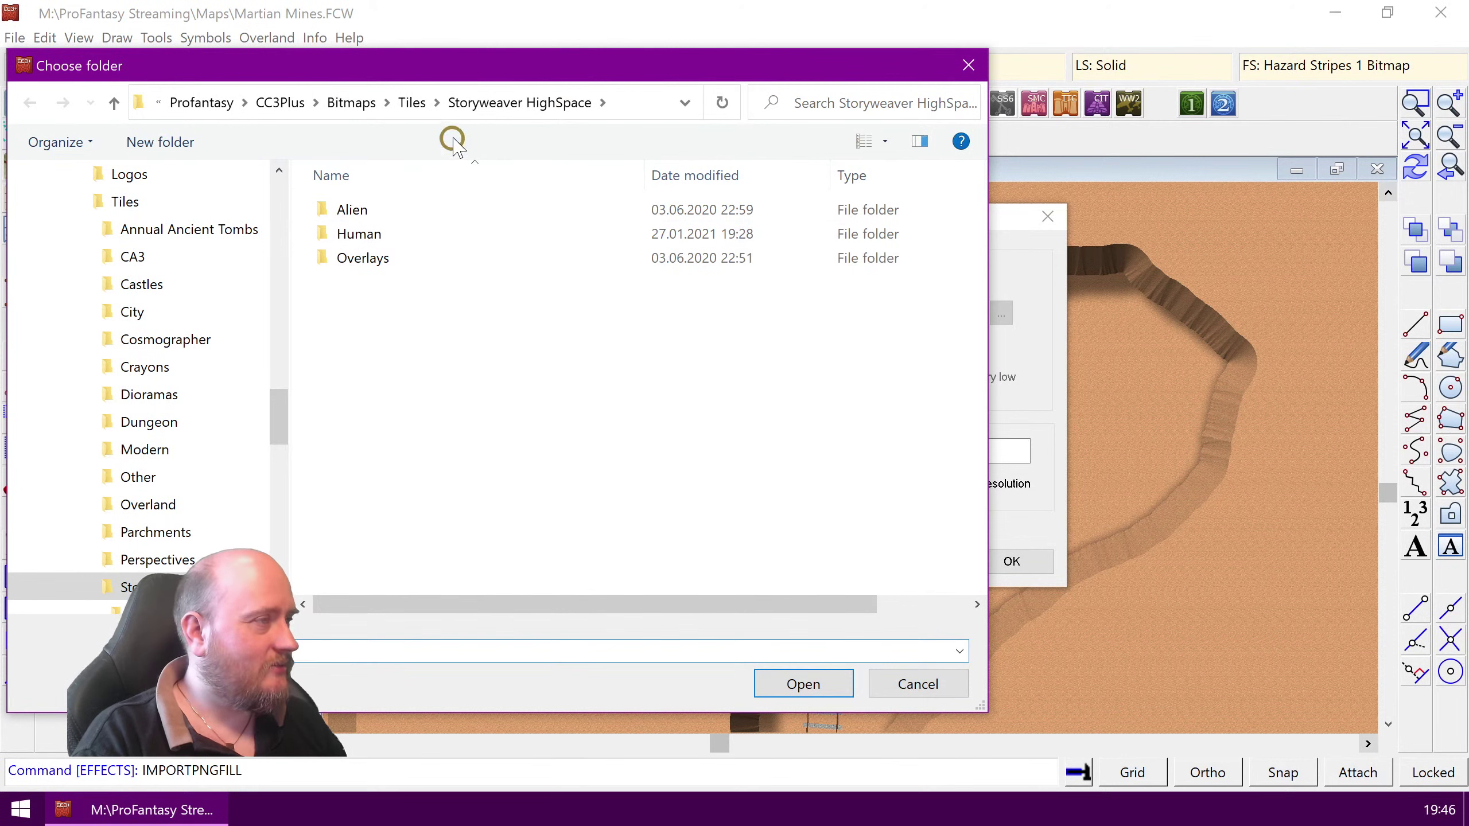
{"action": "left_click", "coordinate": [346, 102]}
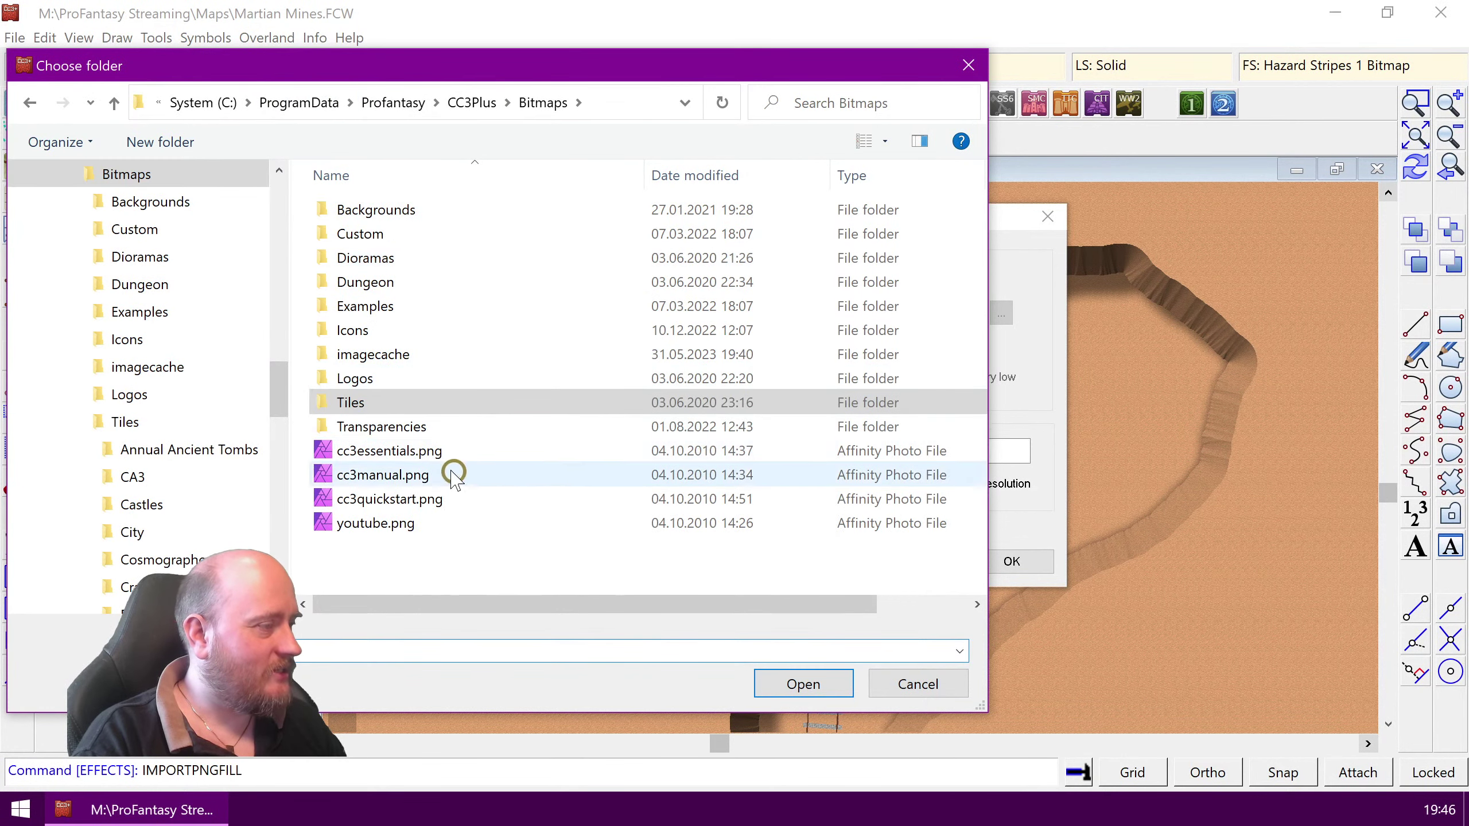
{"action": "double_click", "coordinate": [377, 403]}
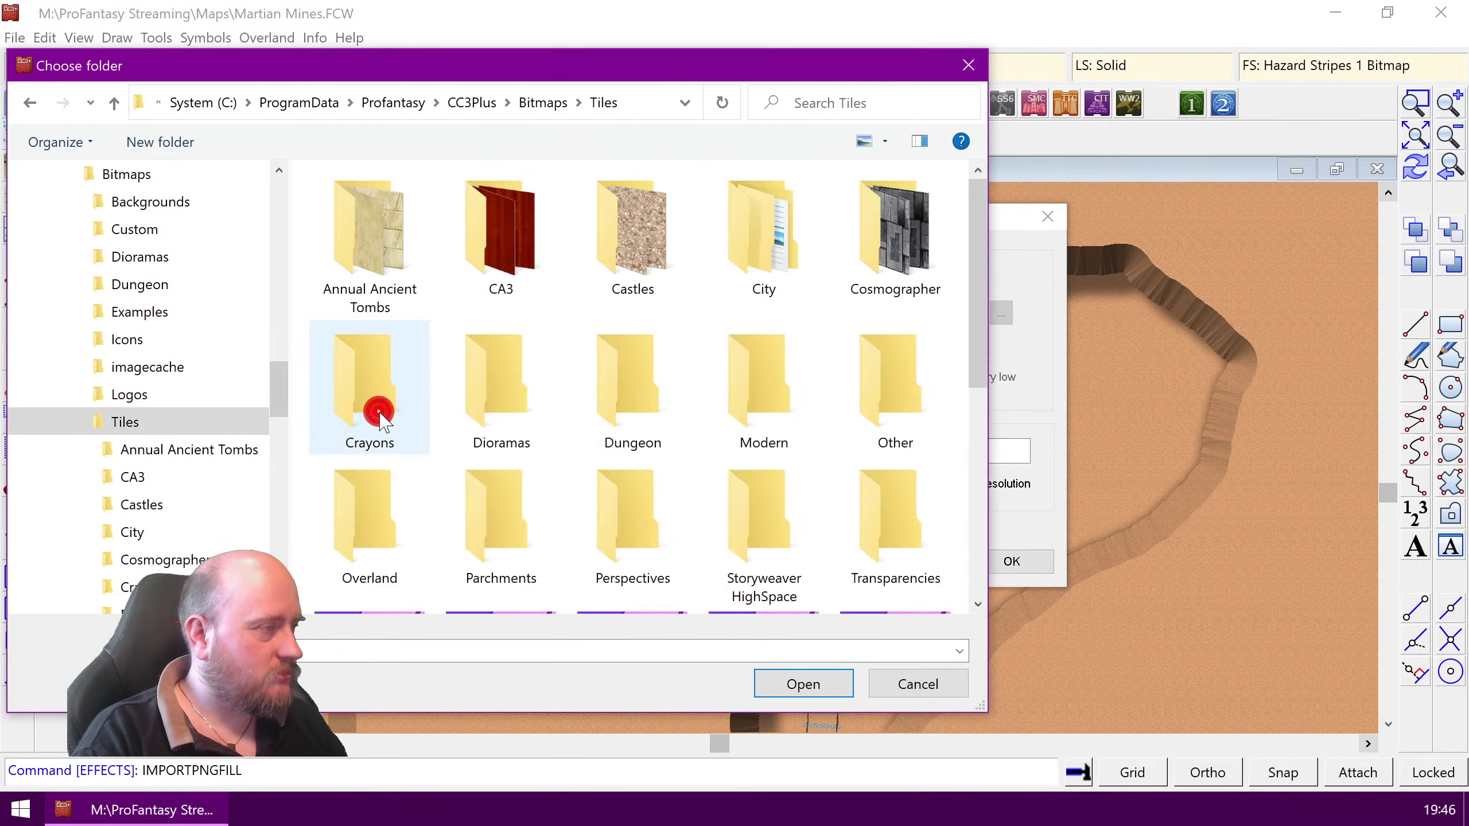
{"action": "double_click", "coordinate": [650, 385]}
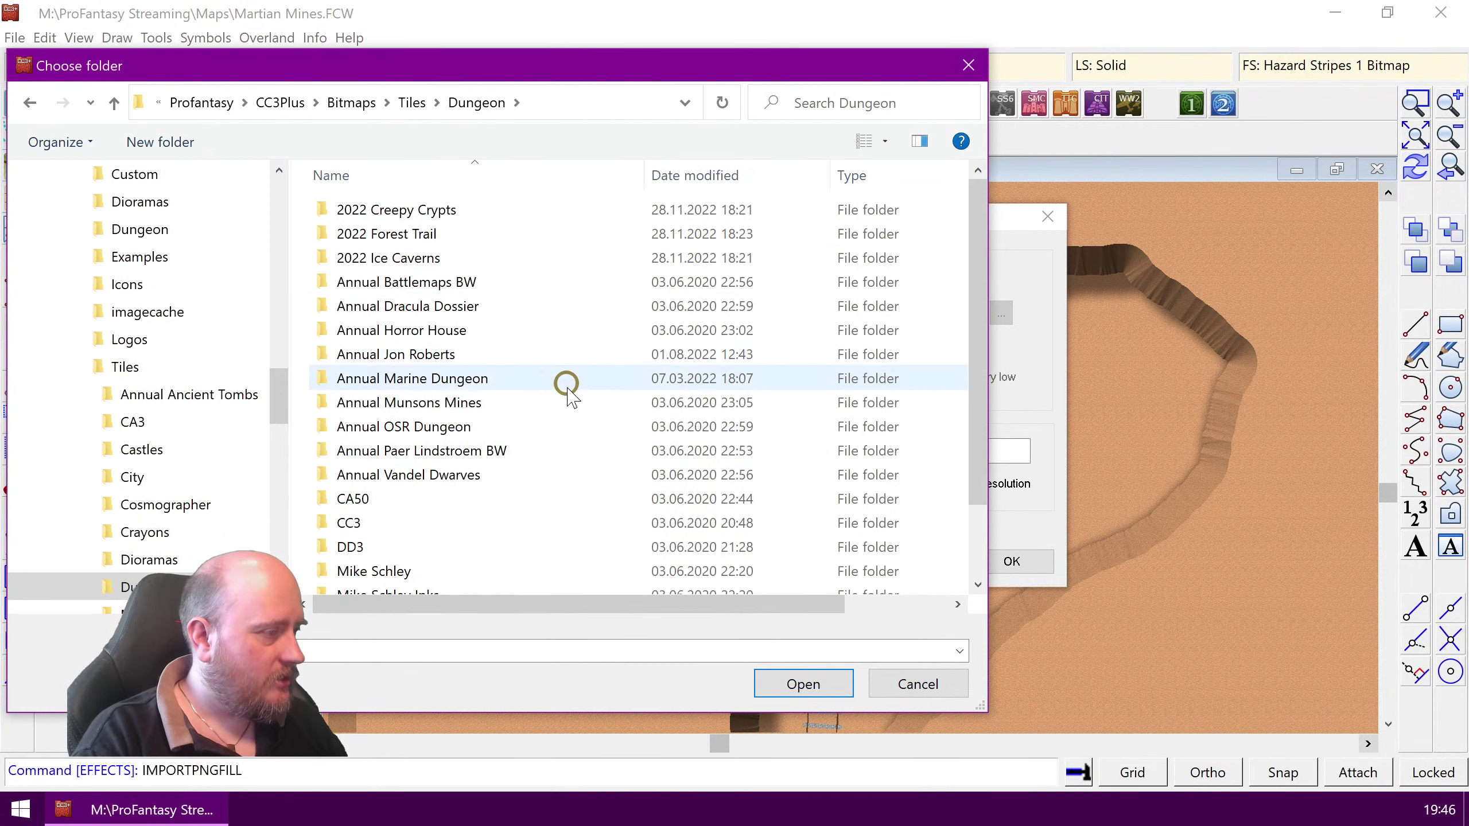
{"action": "scroll", "coordinate": [564, 387], "scroll_direction": "down", "scroll_amount": 1}
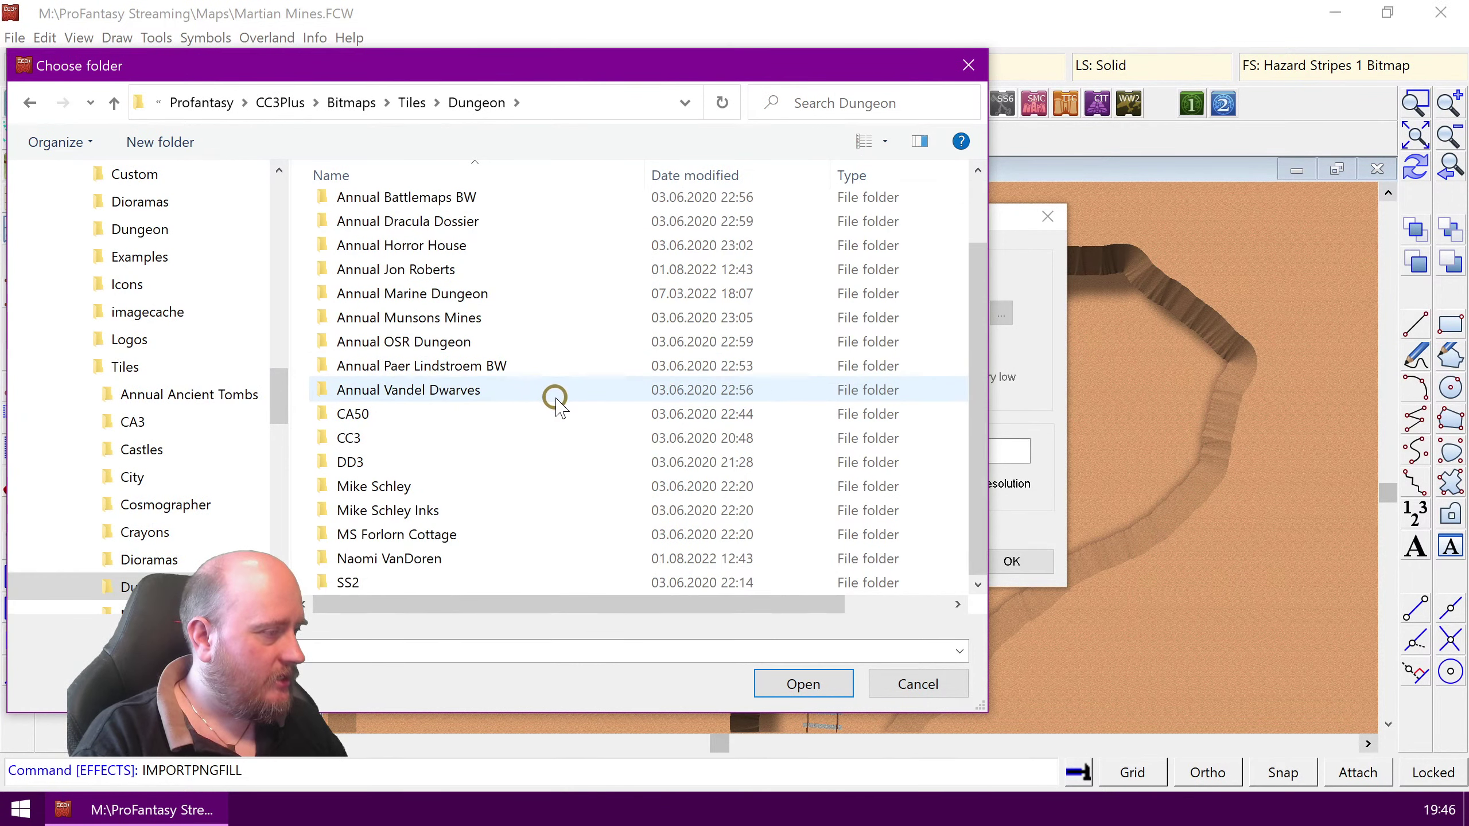
{"action": "double_click", "coordinate": [379, 581]}
{"action": "left_click", "coordinate": [376, 209]}
{"action": "double_click", "coordinate": [376, 210]}
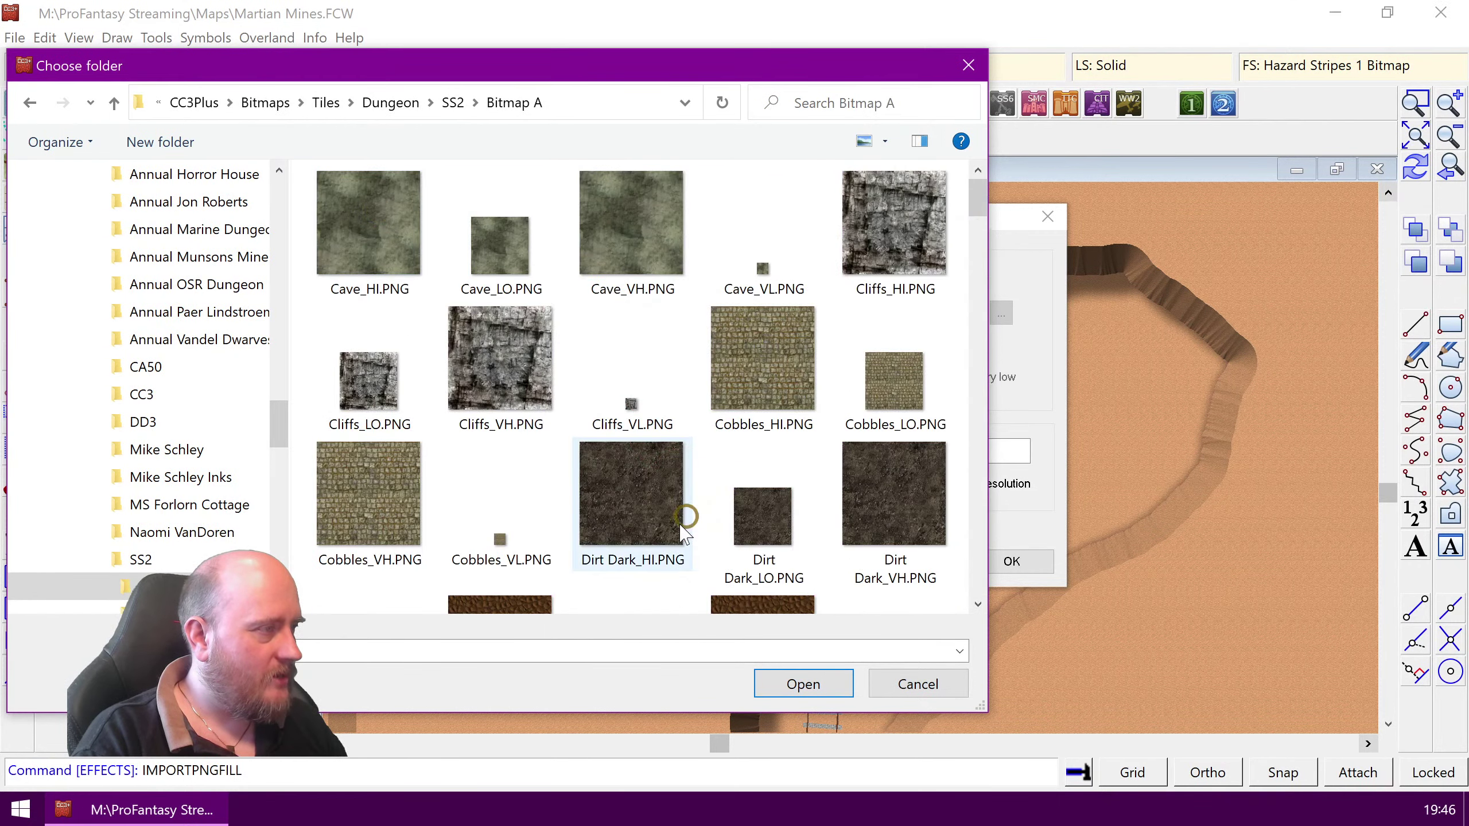
{"action": "left_click", "coordinate": [885, 209]}
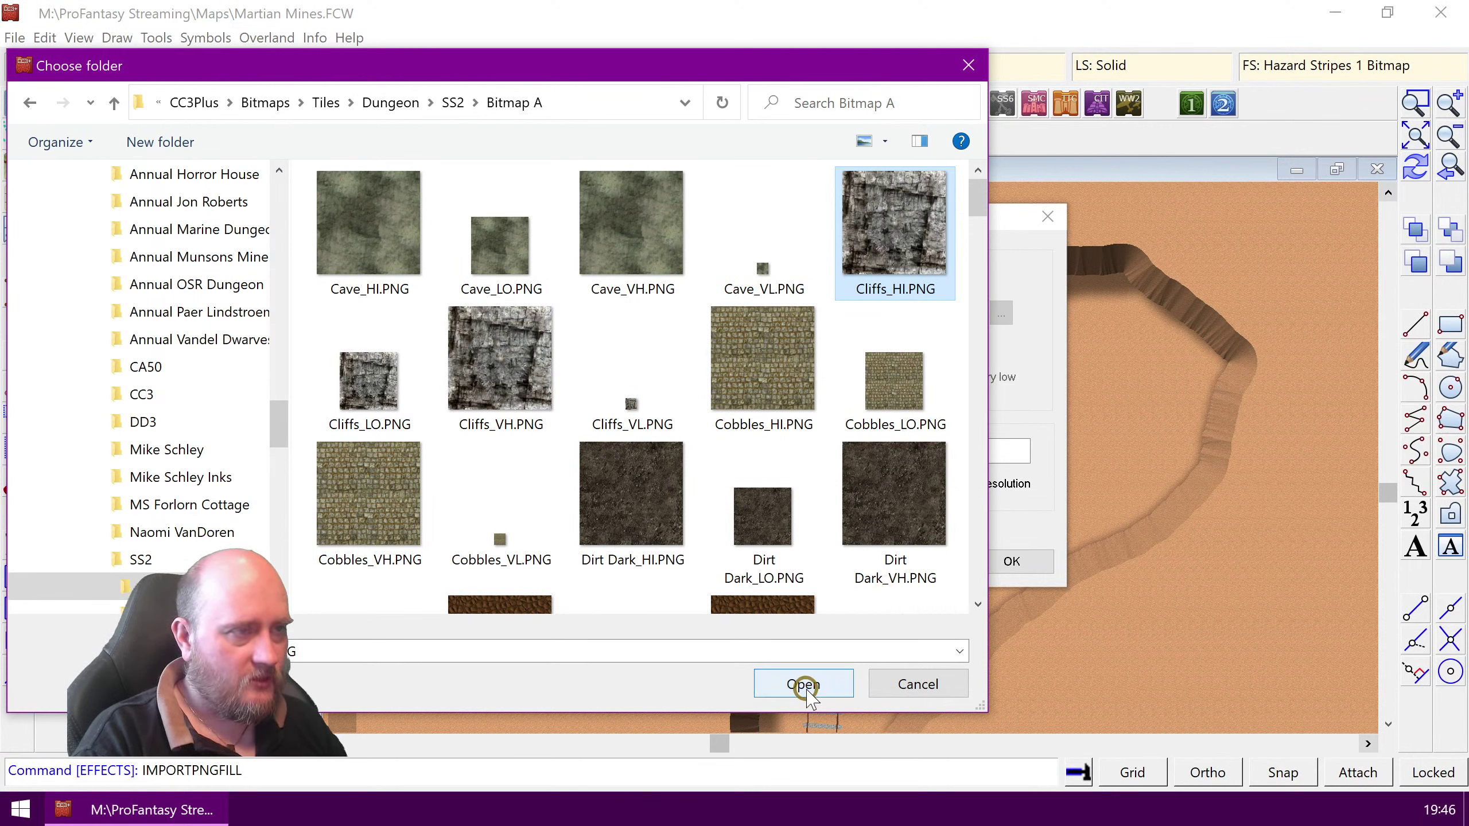
{"action": "left_click", "coordinate": [804, 685]}
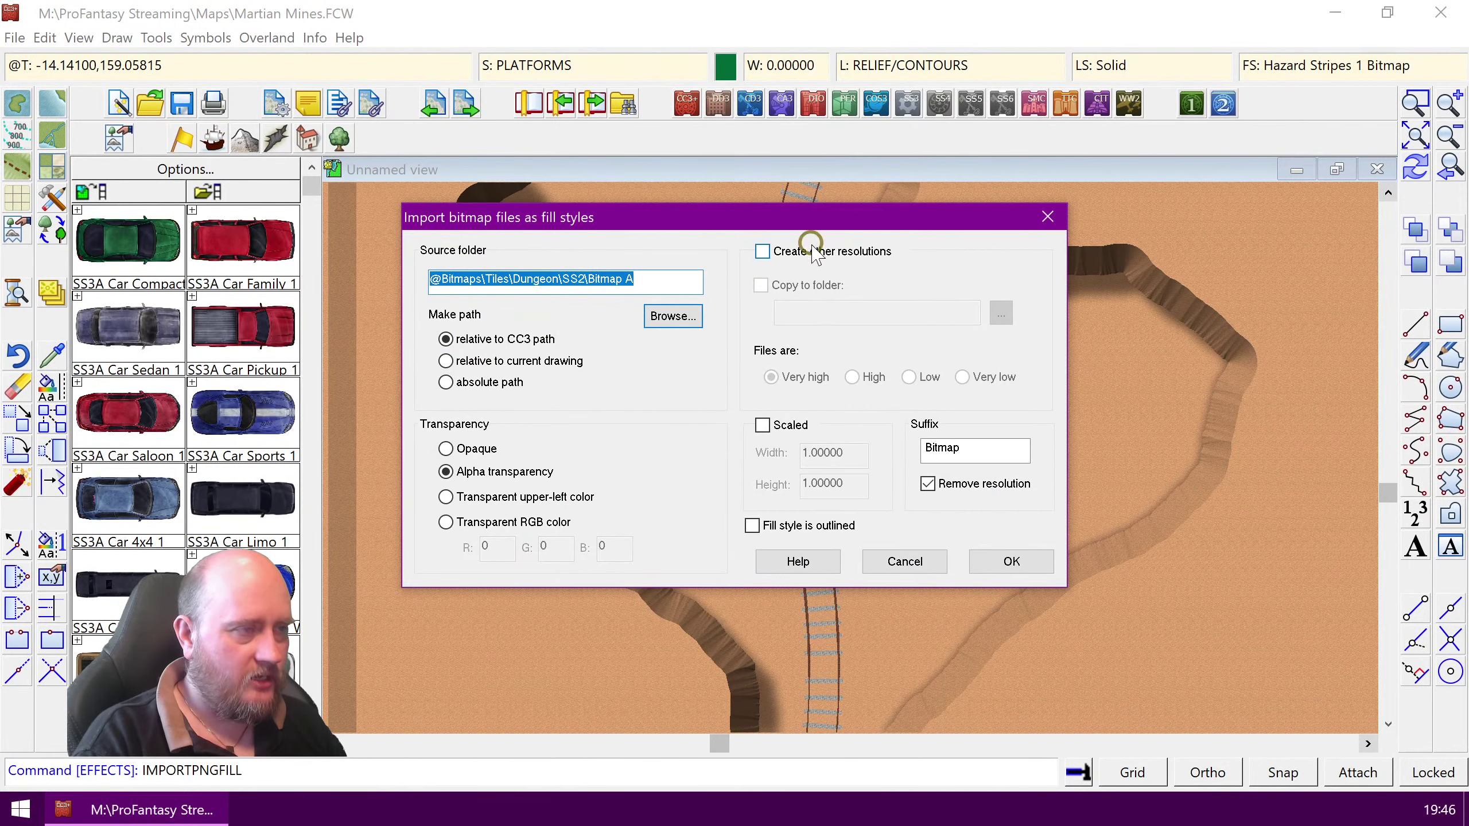
Step: Make the imported fills scaled with a width and height of 1 and import them into the drawing
{"action": "left_click", "coordinate": [760, 425]}
{"action": "left_click", "coordinate": [856, 455]}
{"action": "double_click", "coordinate": [855, 456]}
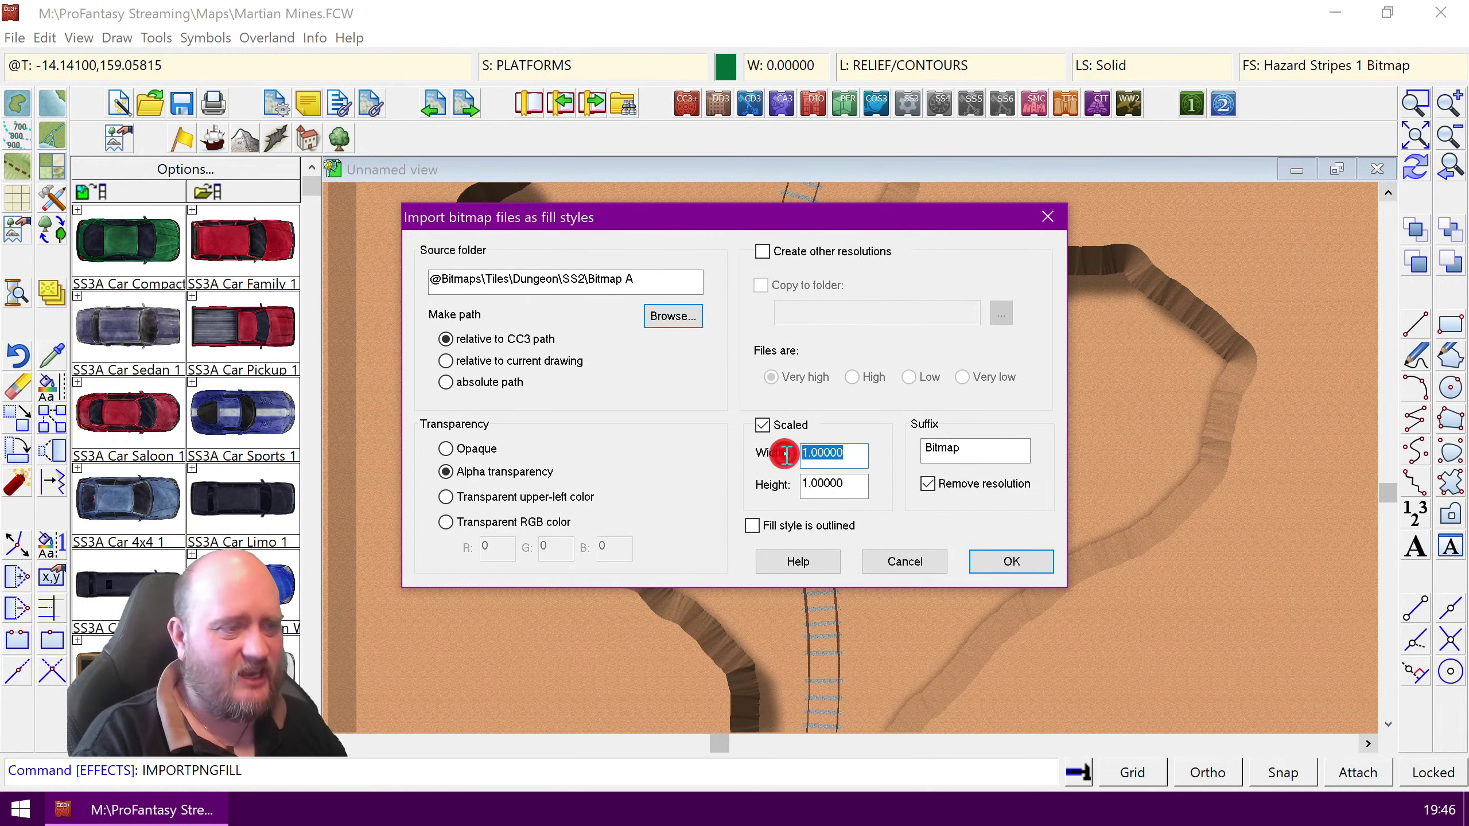
{"action": "double_click", "coordinate": [839, 485]}
{"action": "left_click_drag", "start_coordinate": [843, 460], "coordinate": [795, 463]}
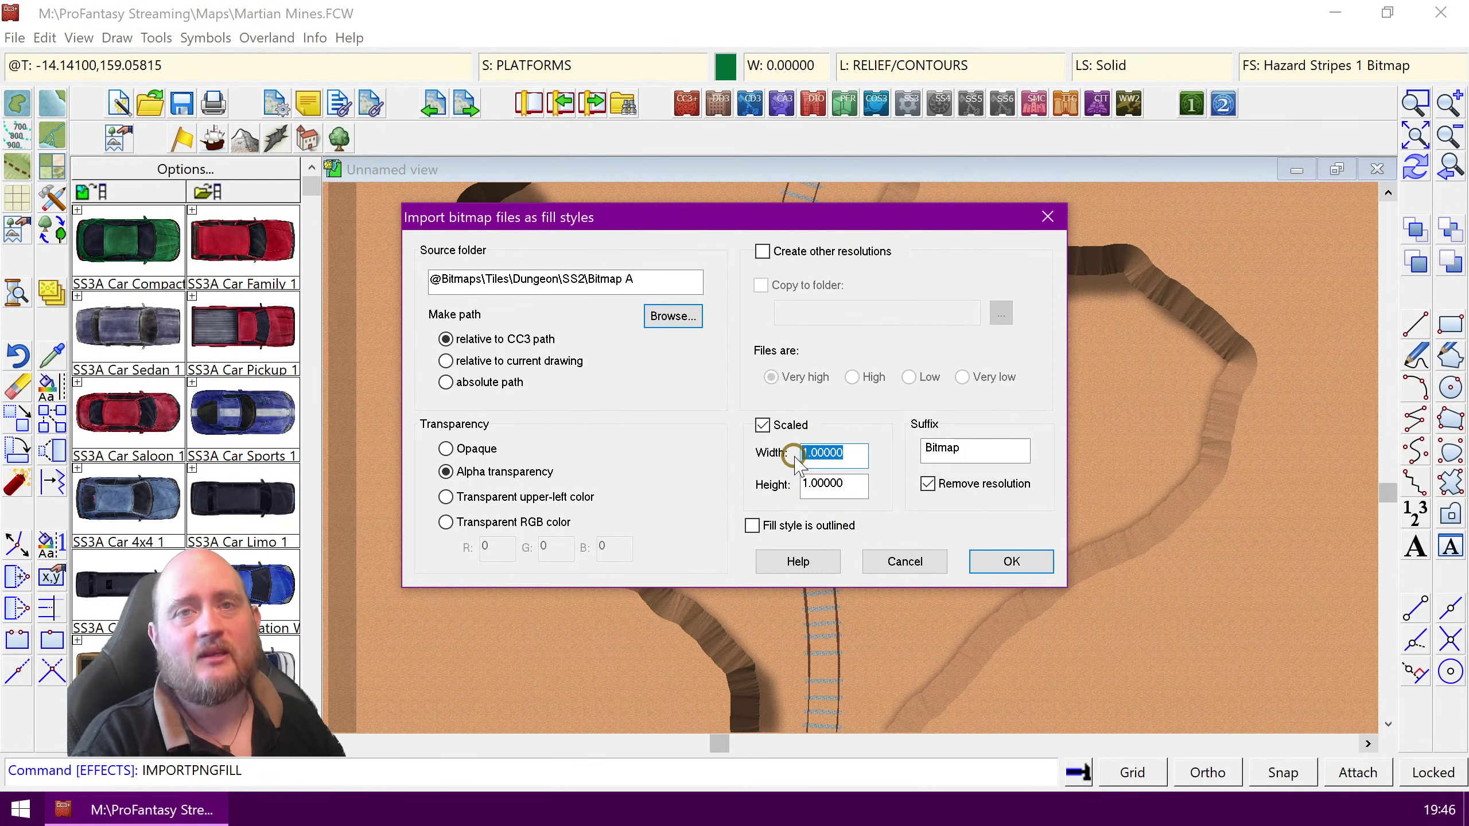
{"action": "left_click", "coordinate": [1003, 563]}
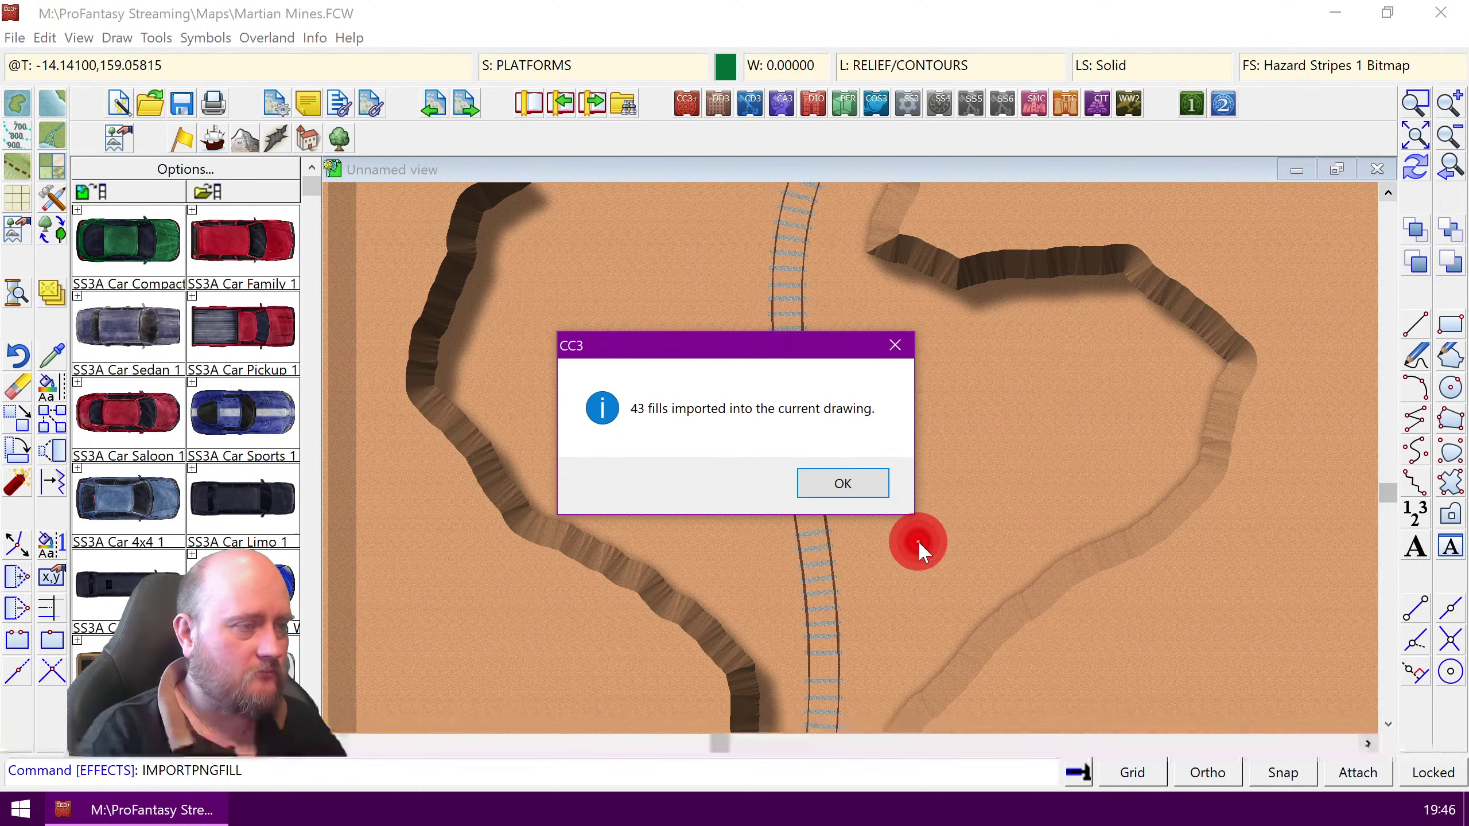
{"action": "left_click", "coordinate": [836, 486]}
{"action": "left_click", "coordinate": [499, 363]}
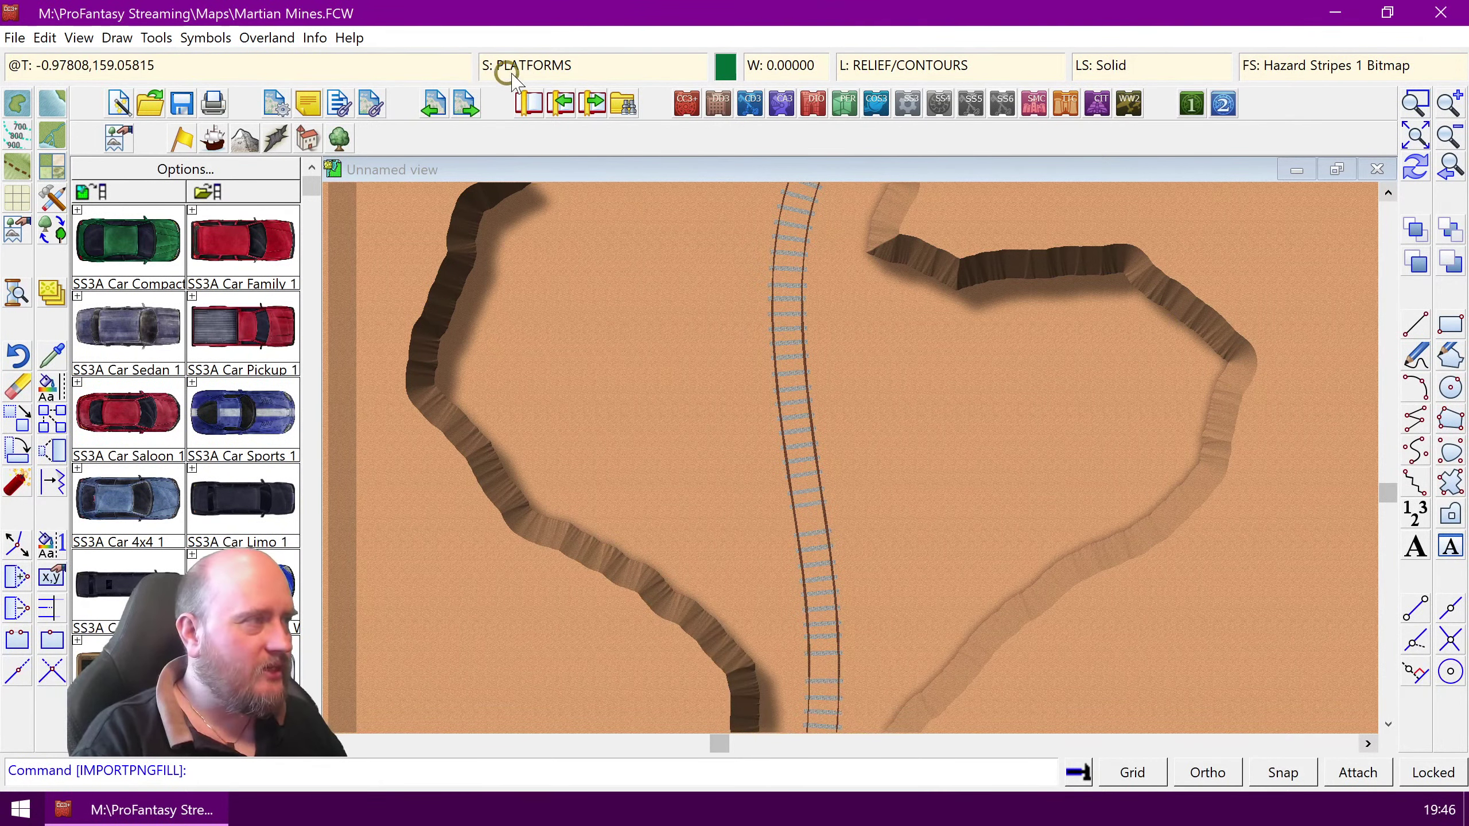
Step: Add a new drawing sheet named CHASM
{"action": "left_click", "coordinate": [532, 65]}
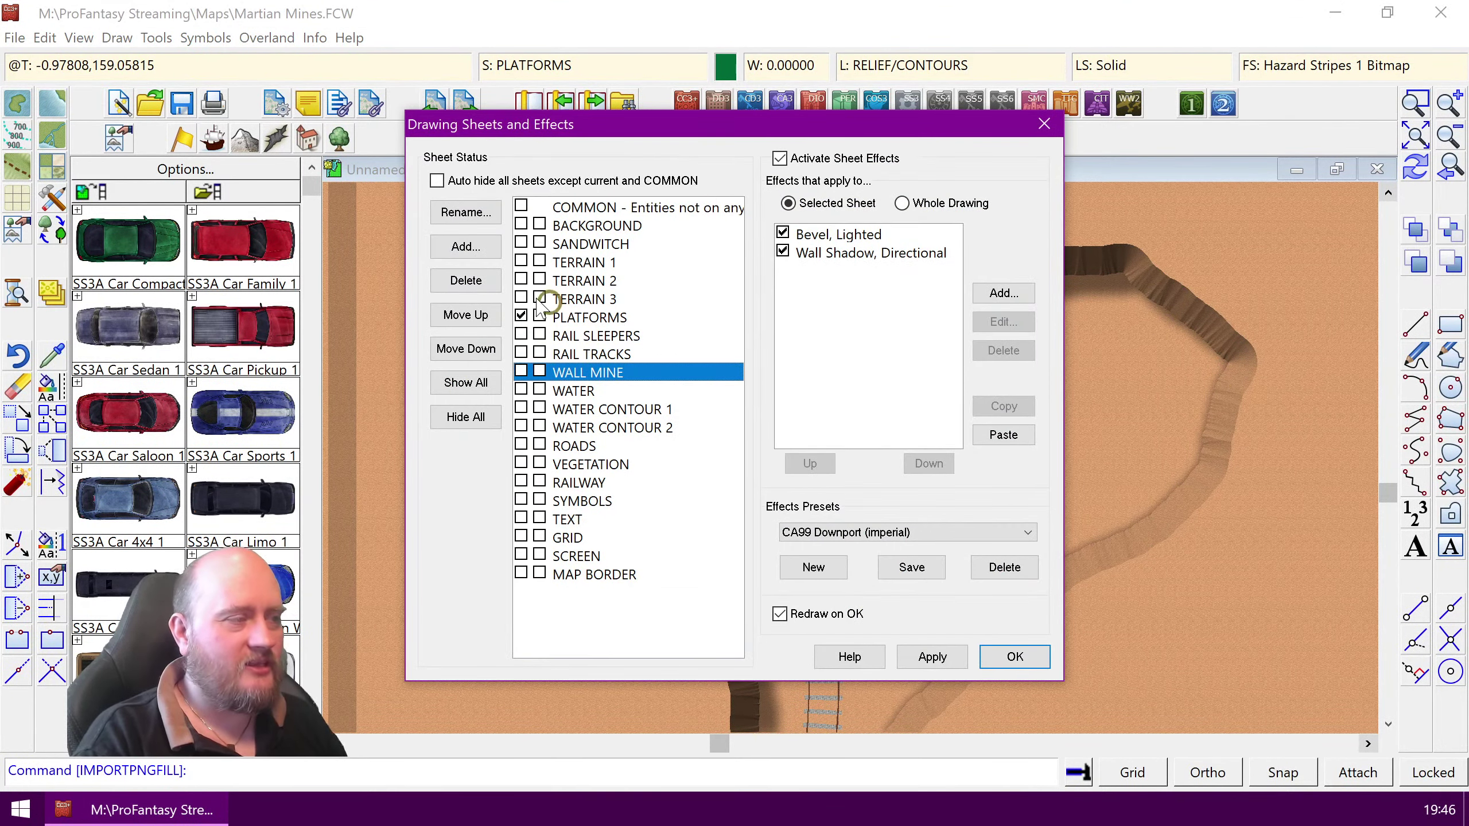
{"action": "left_click", "coordinate": [465, 247]}
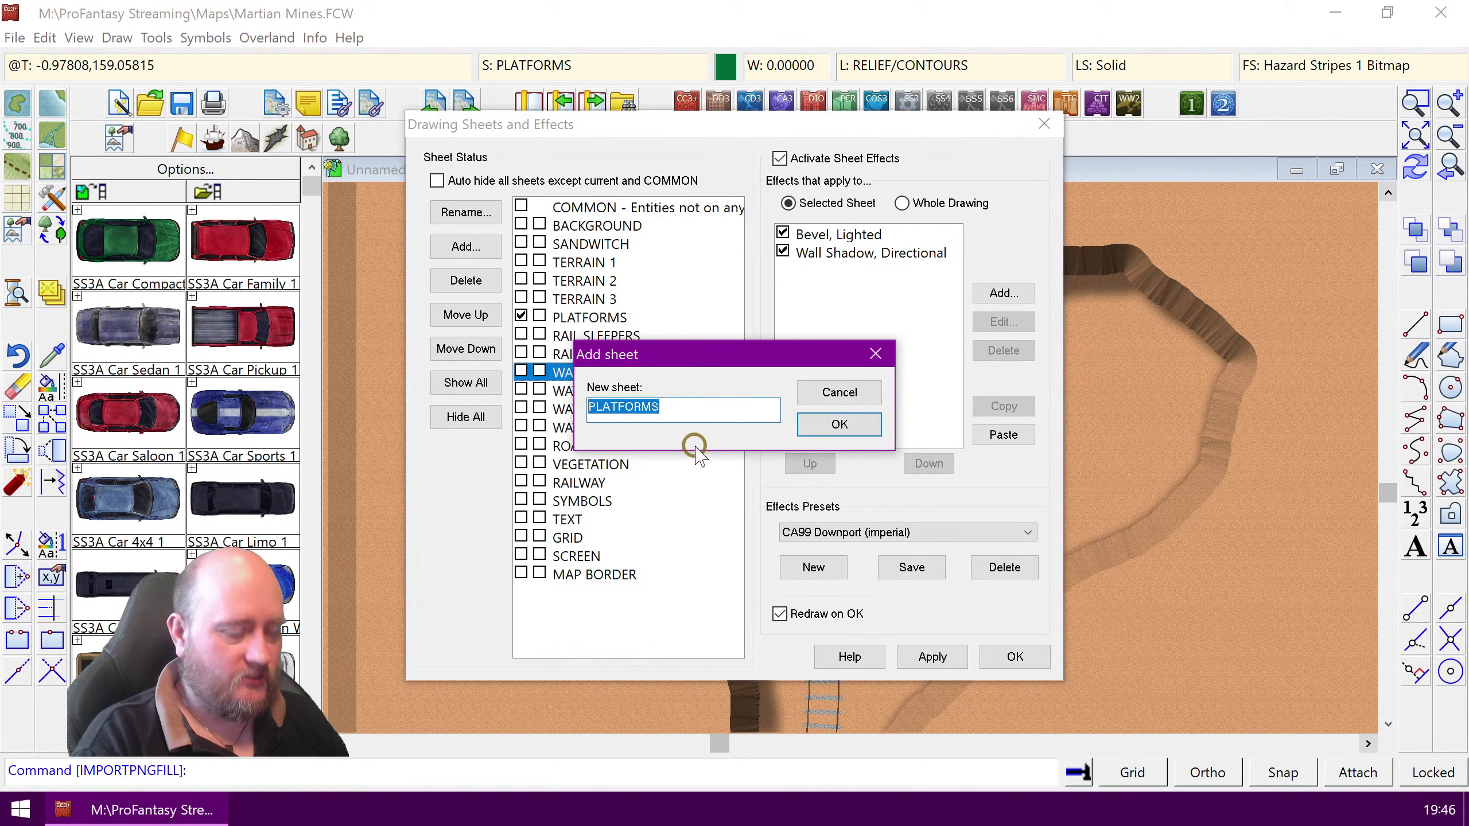
{"action": "type", "text": "CLIFF"}
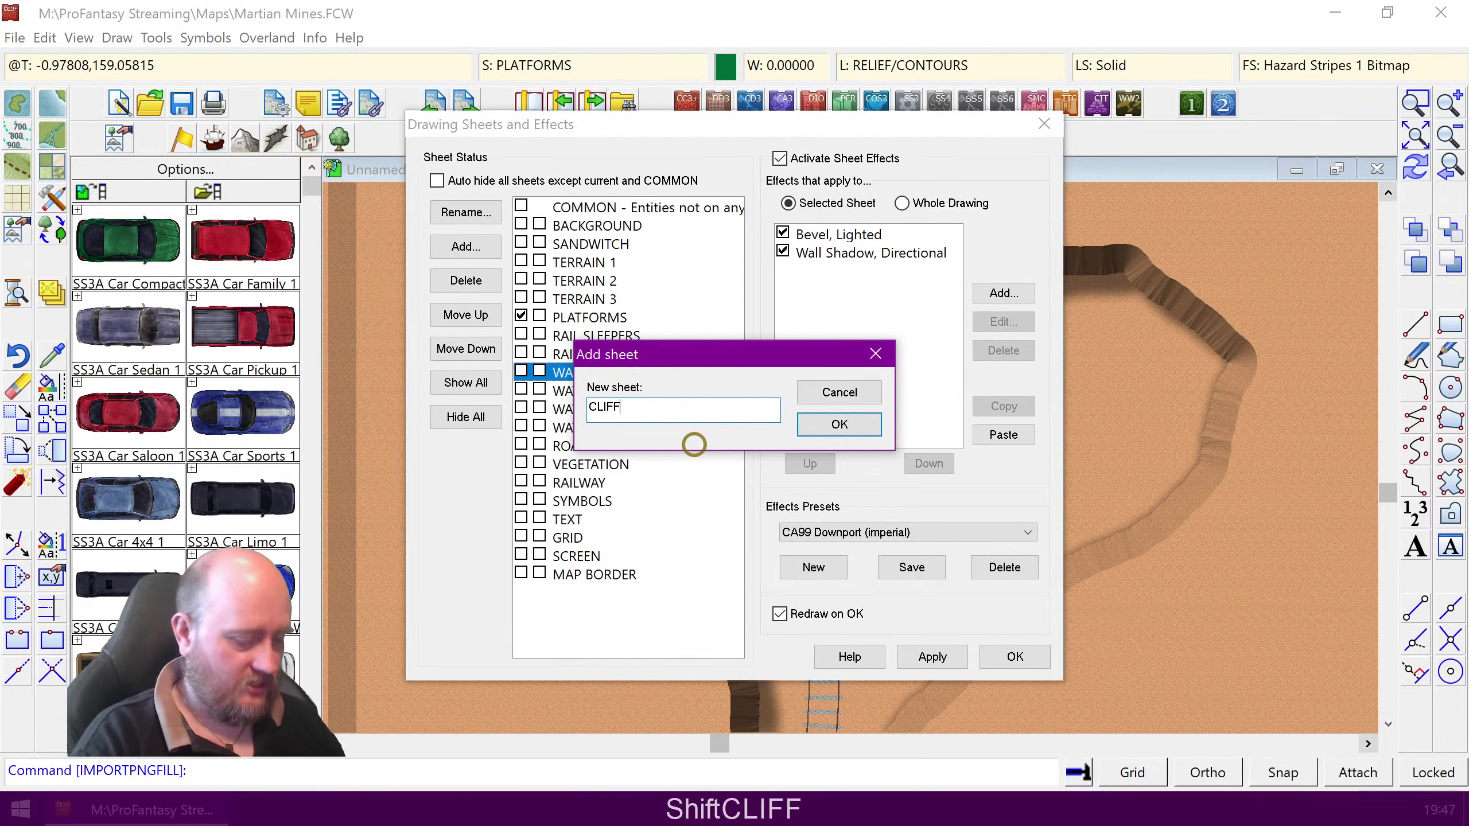
{"action": "key", "text": "BackSpace"}
{"action": "key", "text": "BackSpace"}
{"action": "key", "text": "BackSpace"}
{"action": "key", "text": "BackSpace"}
{"action": "key", "text": "BackSpace"}
{"action": "type", "text": "CHASM"}
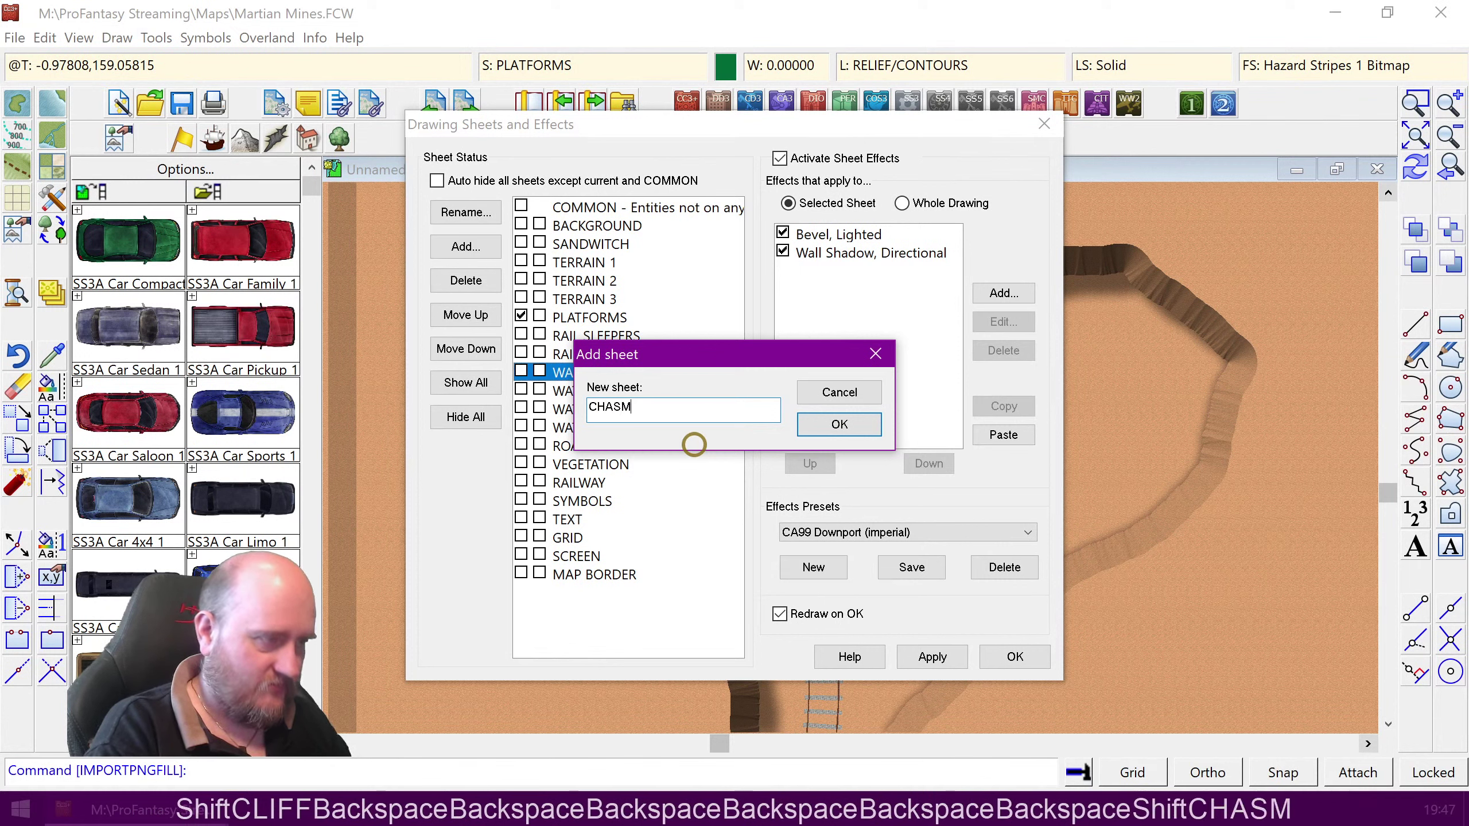
{"action": "left_click", "coordinate": [826, 426]}
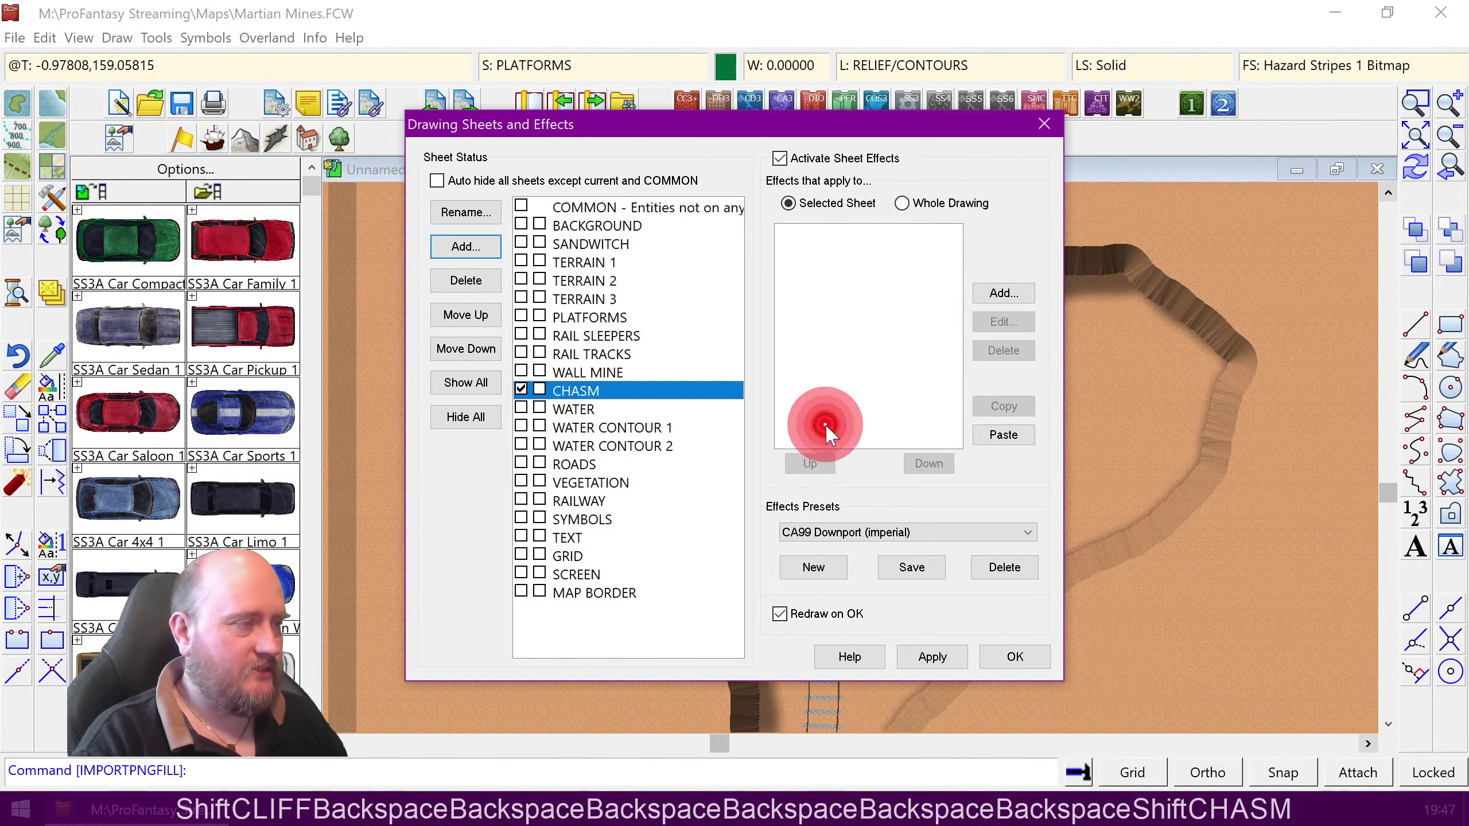
Step: Move the CHASM sheet to just after BACKGROUND in the sheet order, before SANDWITCH, and accept the sheet settings
{"action": "left_click", "coordinate": [470, 315]}
{"action": "left_click", "coordinate": [469, 315]}
{"action": "left_click", "coordinate": [470, 314]}
{"action": "left_click", "coordinate": [470, 315]}
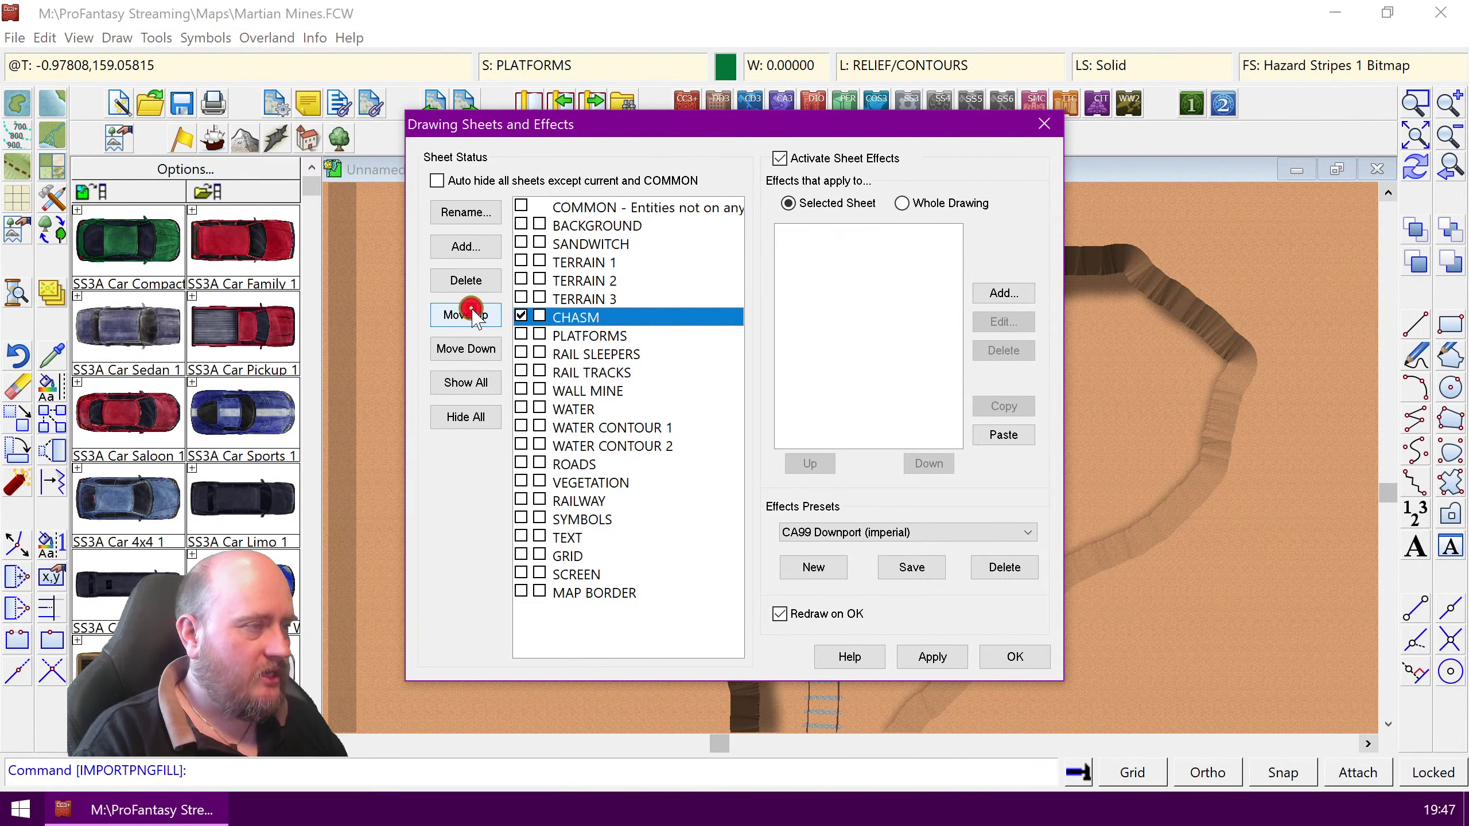
{"action": "left_click", "coordinate": [469, 315]}
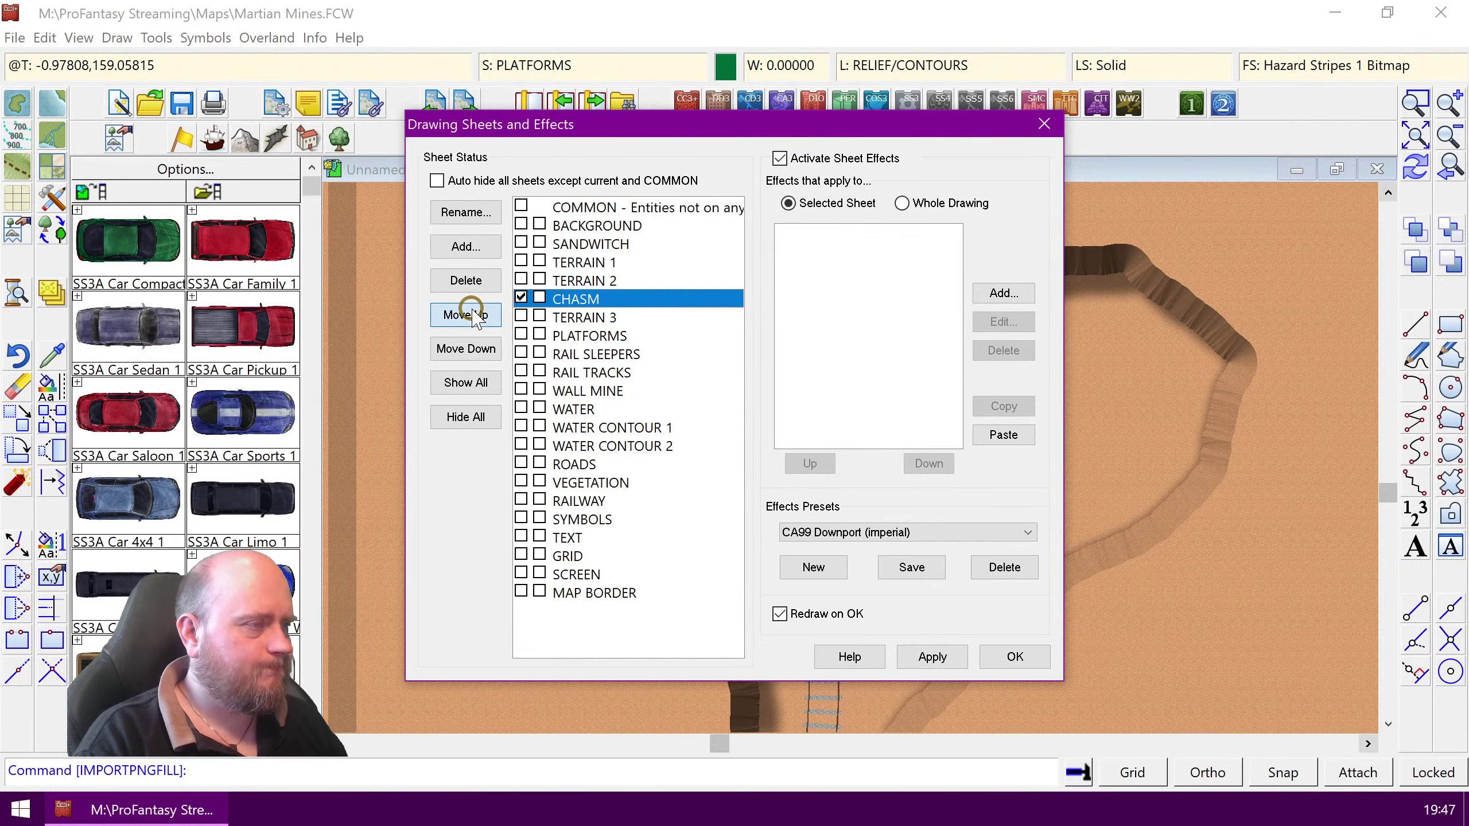
{"action": "left_click", "coordinate": [470, 314]}
{"action": "left_click", "coordinate": [469, 314]}
{"action": "left_click", "coordinate": [469, 314]}
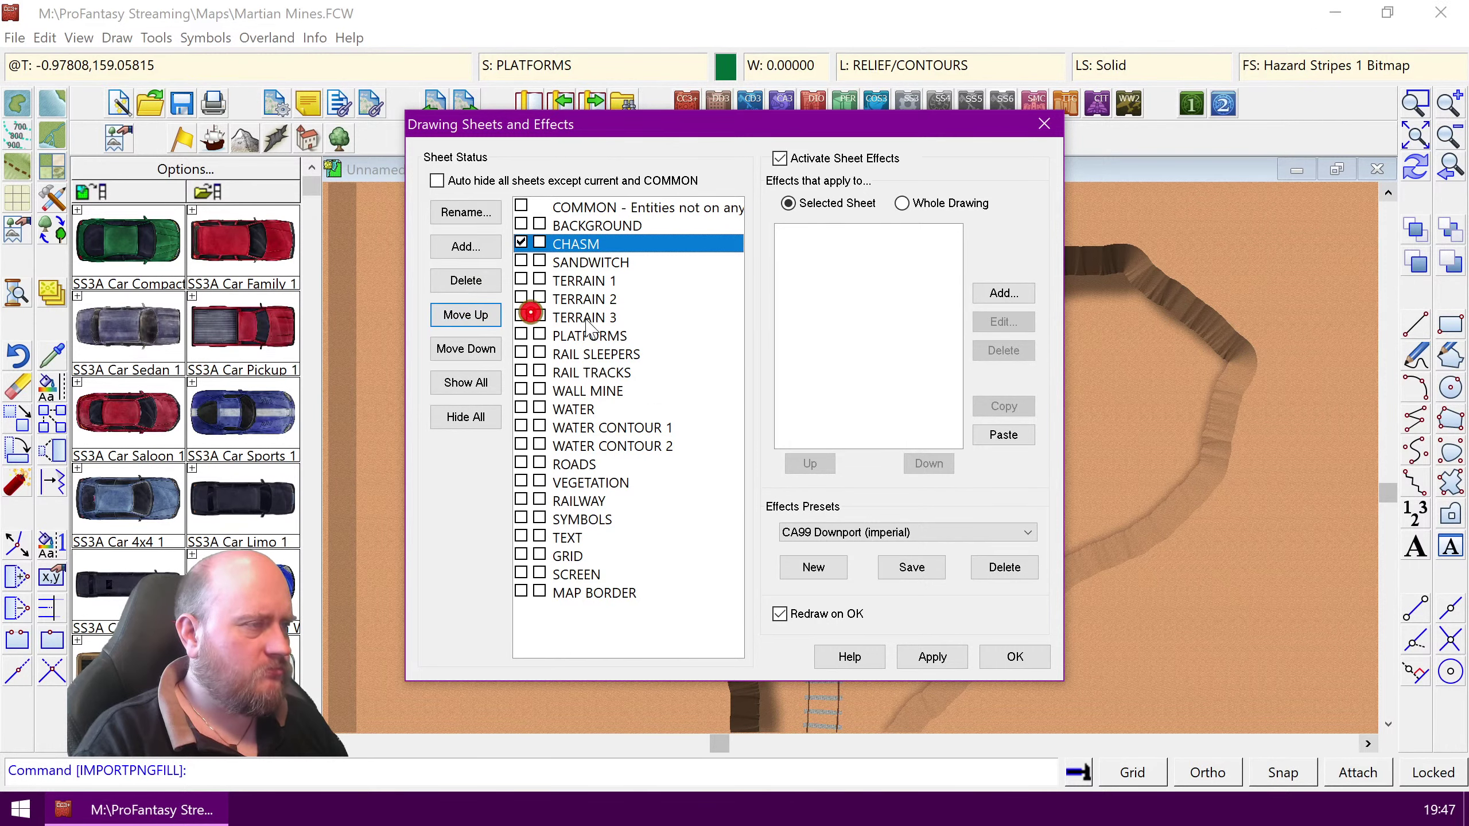
{"action": "left_click", "coordinate": [1015, 657]}
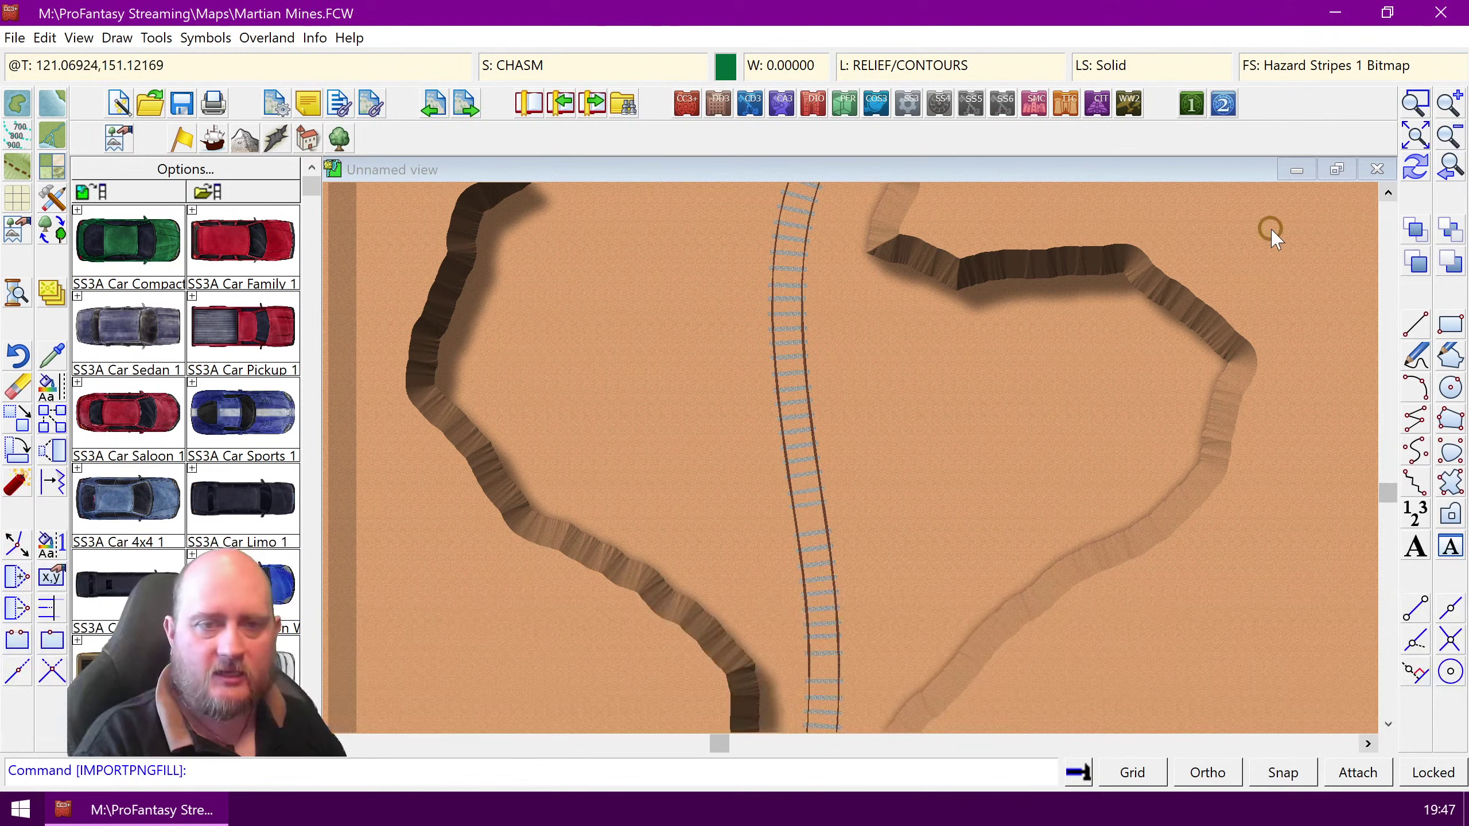
Step: Set the current fill style to Cliffs Bitmap
{"action": "left_click", "coordinate": [1290, 67]}
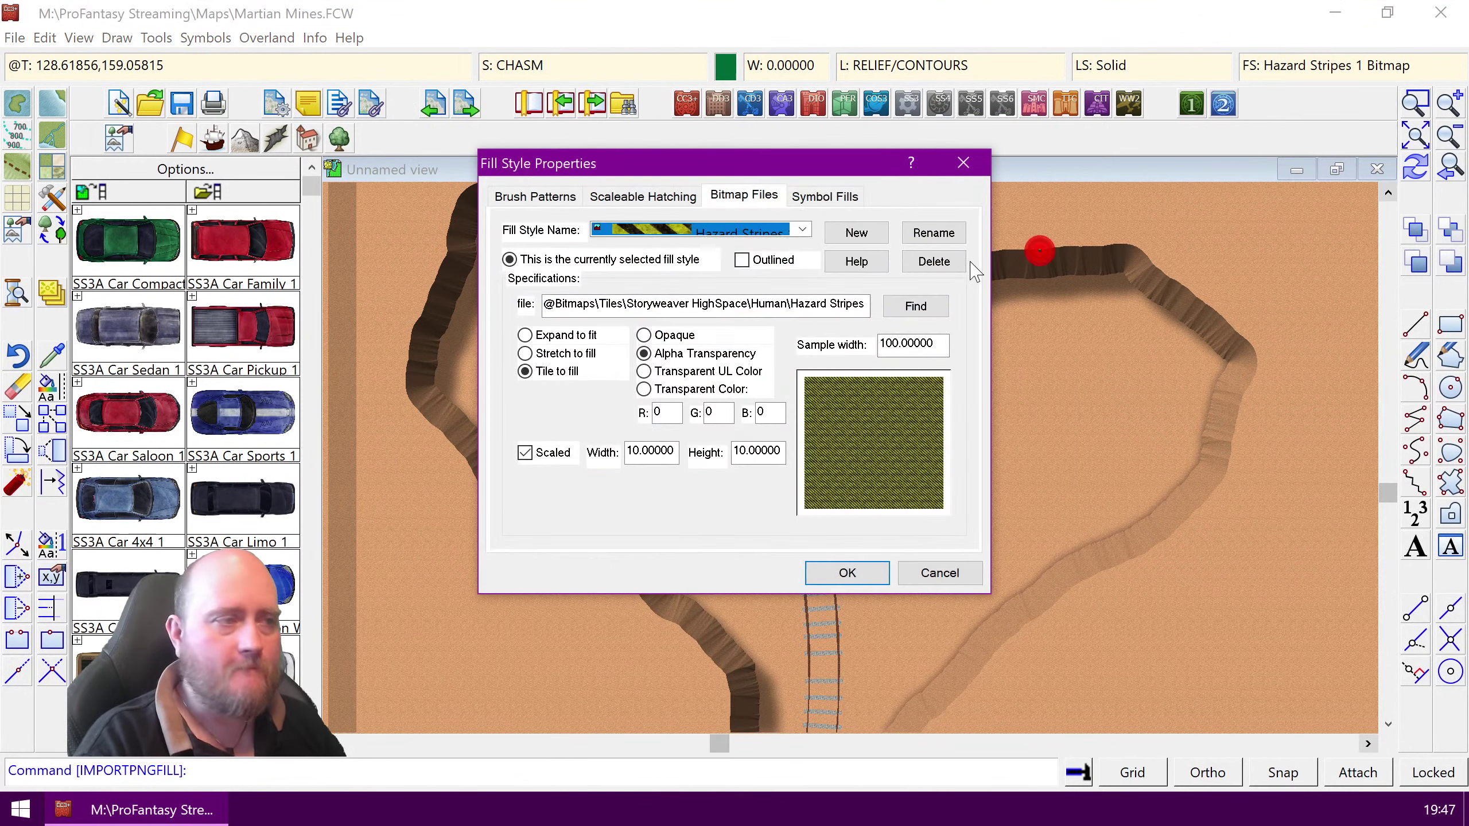
{"action": "left_click", "coordinate": [803, 230]}
{"action": "left_click", "coordinate": [875, 298]}
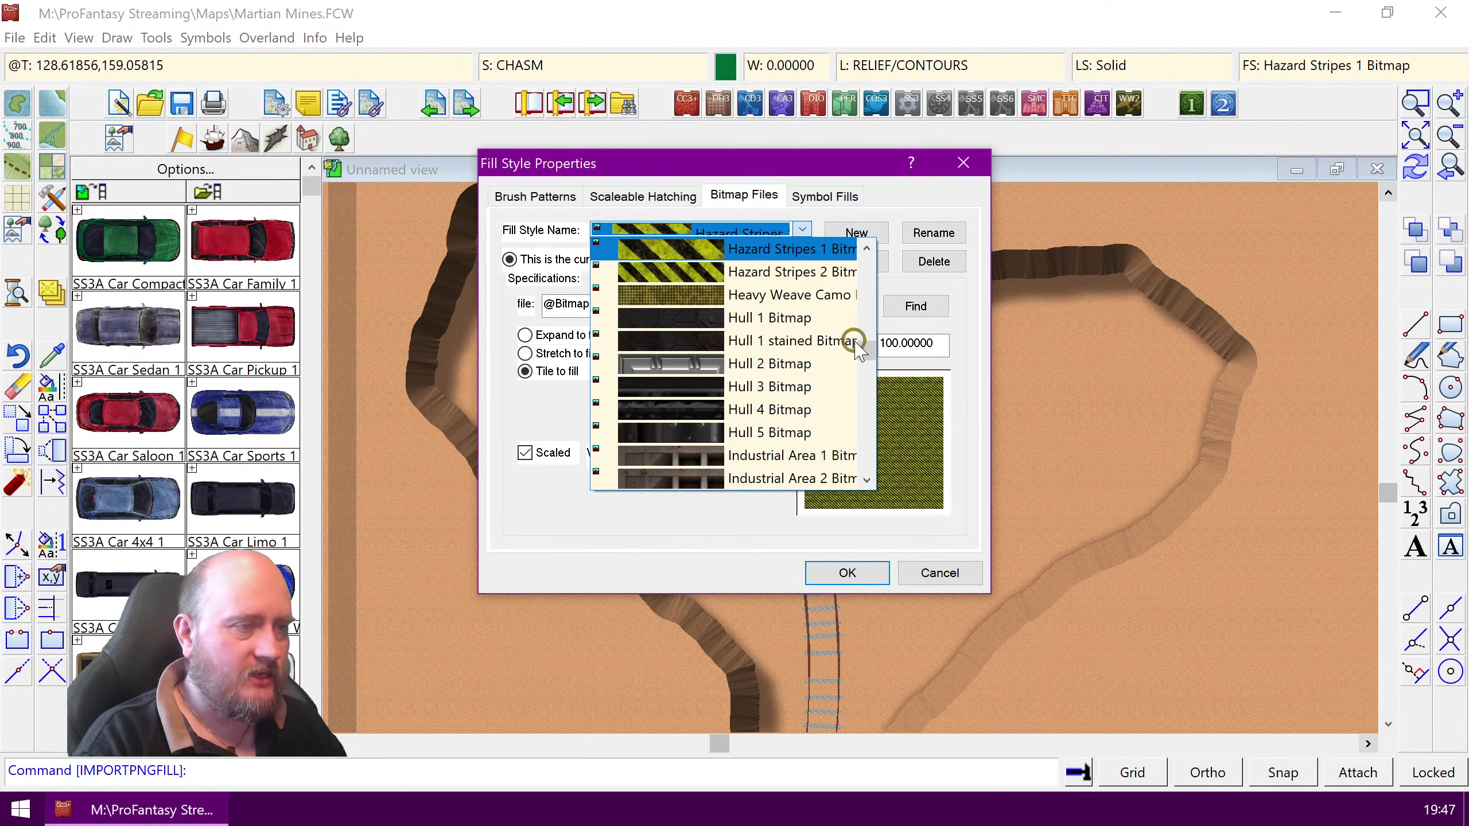
{"action": "left_click_drag", "start_coordinate": [860, 346], "coordinate": [865, 276]}
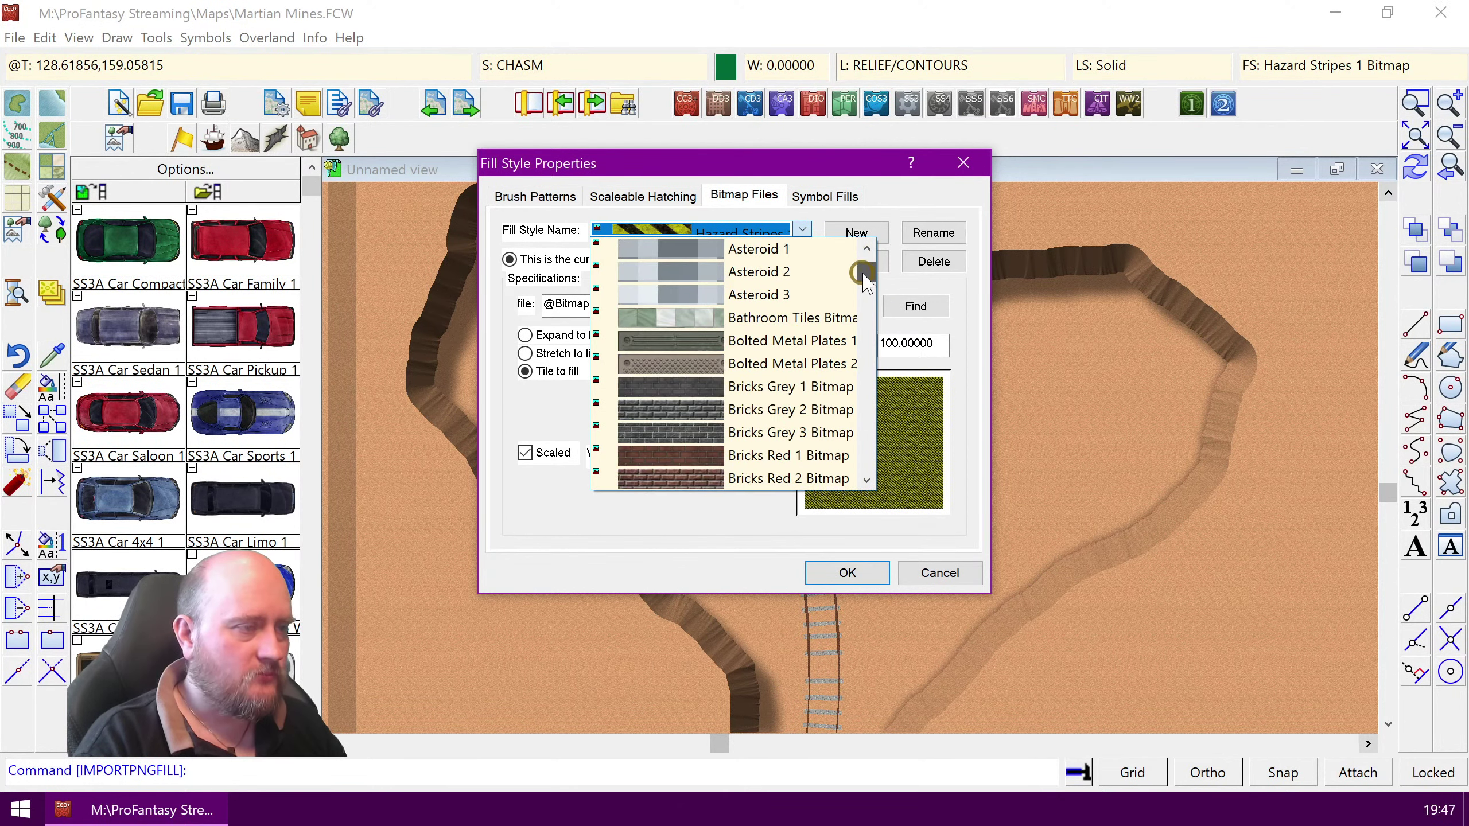
{"action": "scroll", "coordinate": [809, 347], "scroll_direction": "down", "scroll_amount": 7}
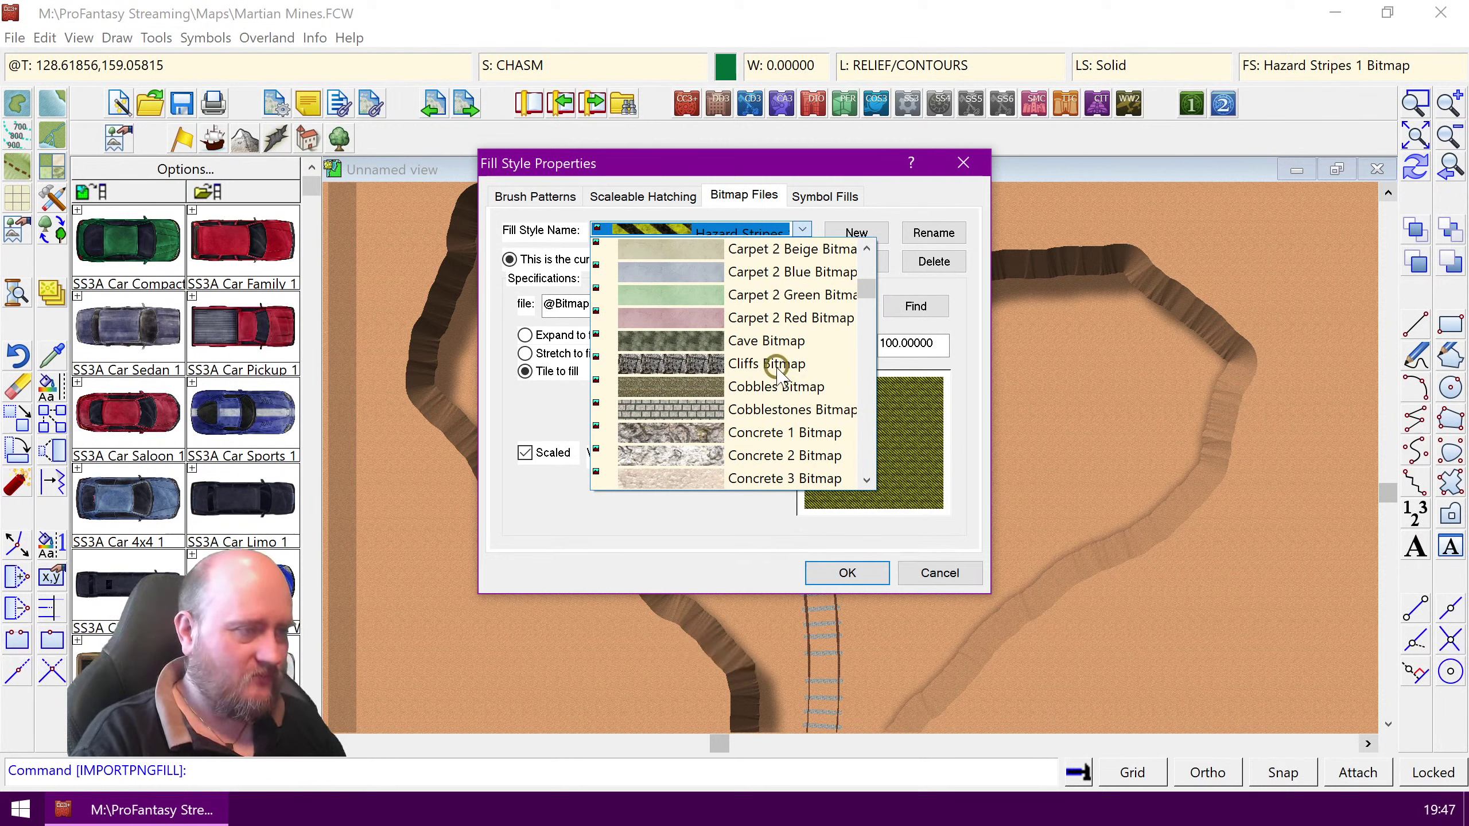
{"action": "left_click", "coordinate": [779, 364]}
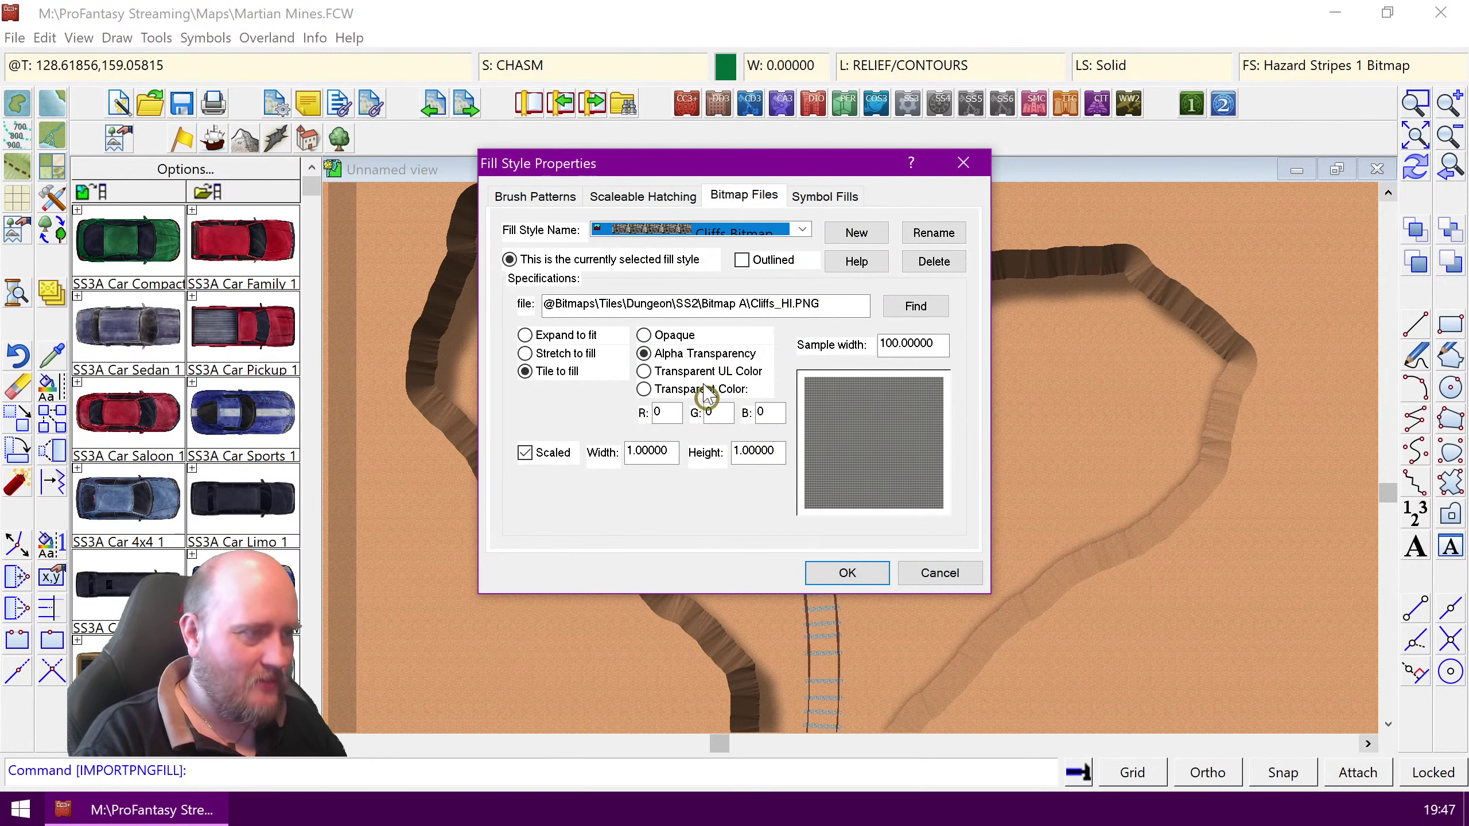
{"action": "left_click", "coordinate": [848, 573]}
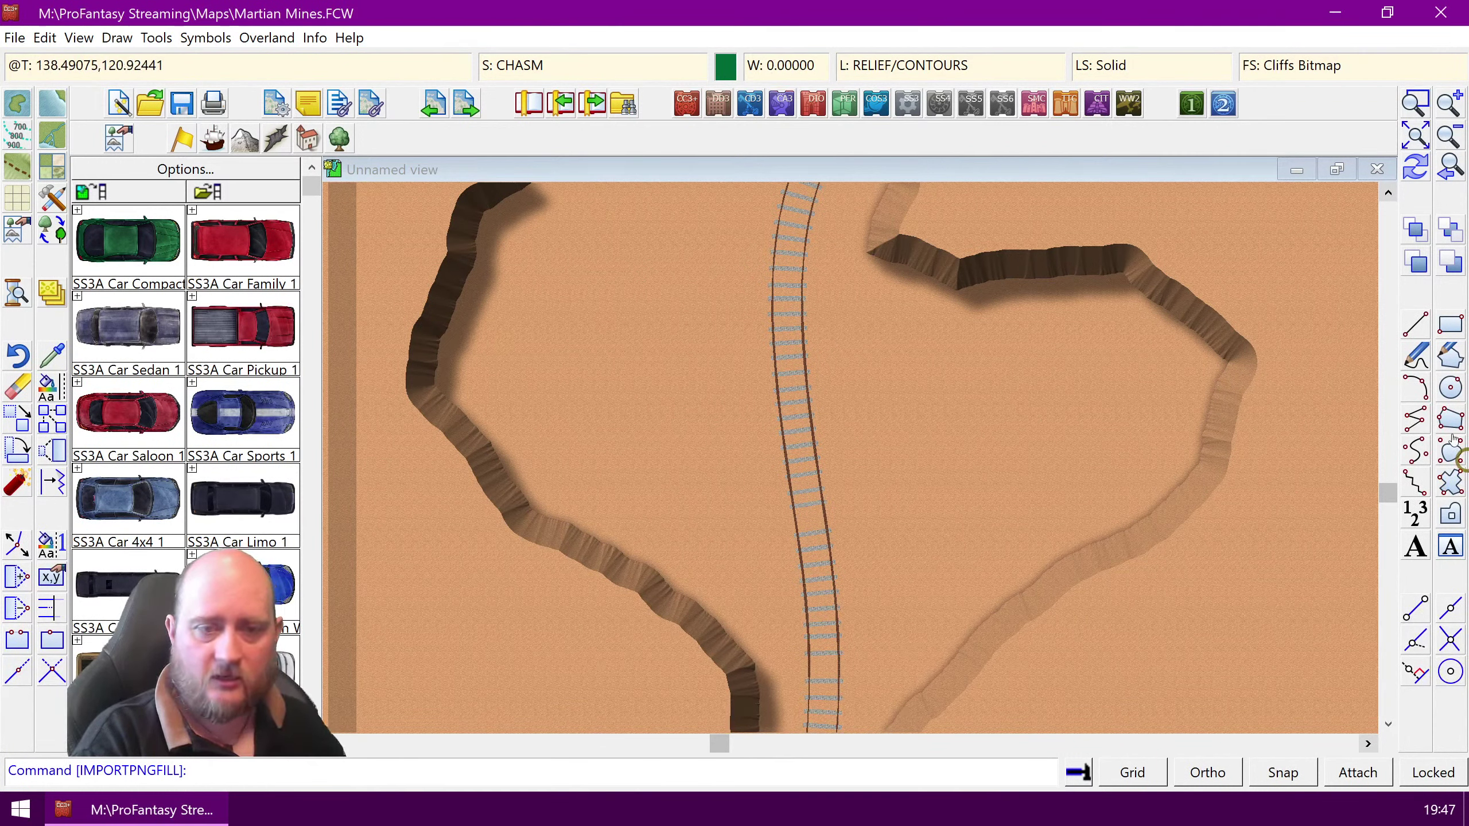
Step: Draw a closed fractal polygon for the chasm on the CHASM sheet, crossing the rail track between the two mine walls
{"action": "left_click", "coordinate": [1451, 481]}
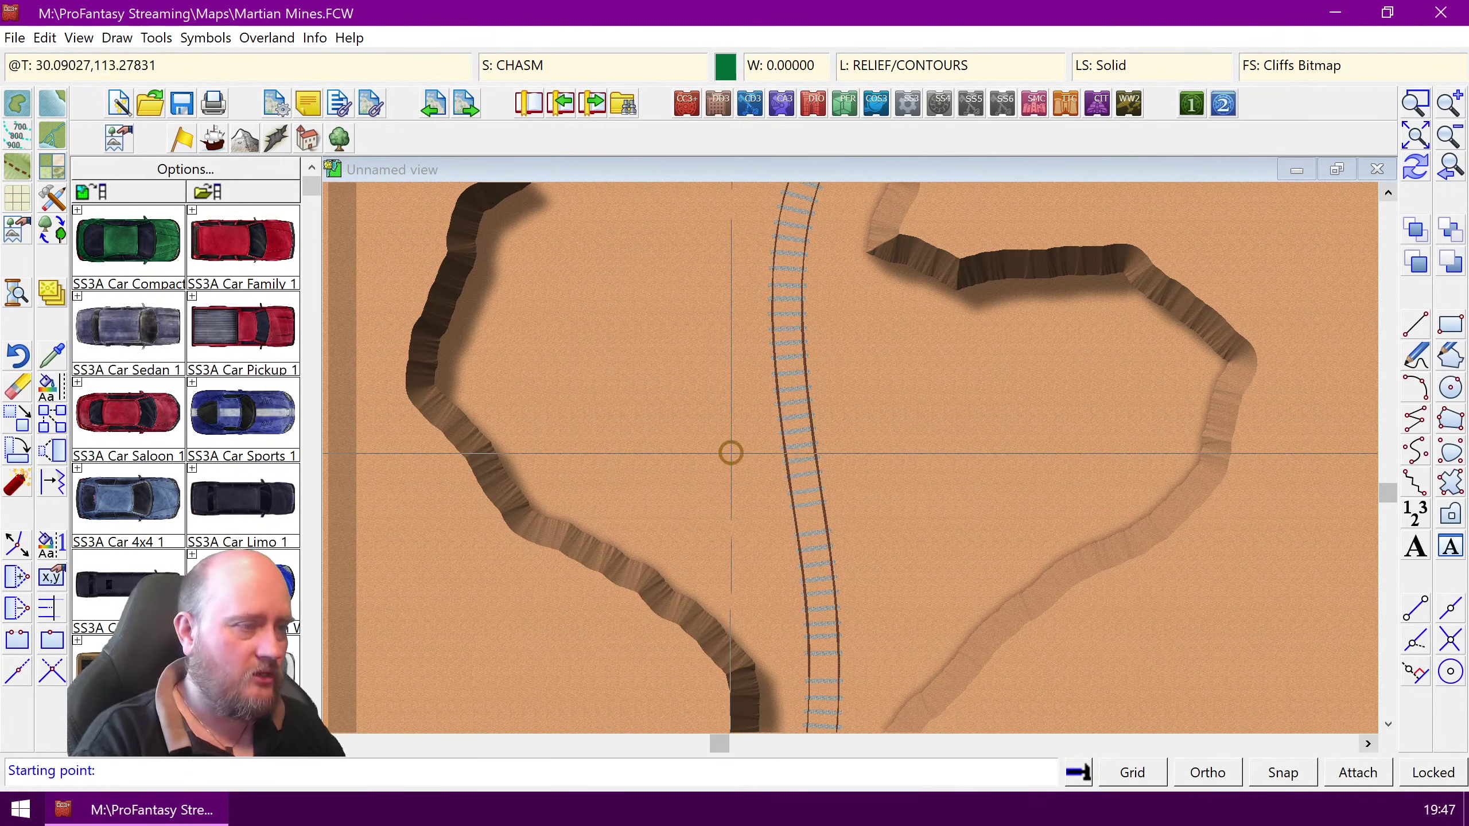
{"action": "left_click", "coordinate": [461, 365]}
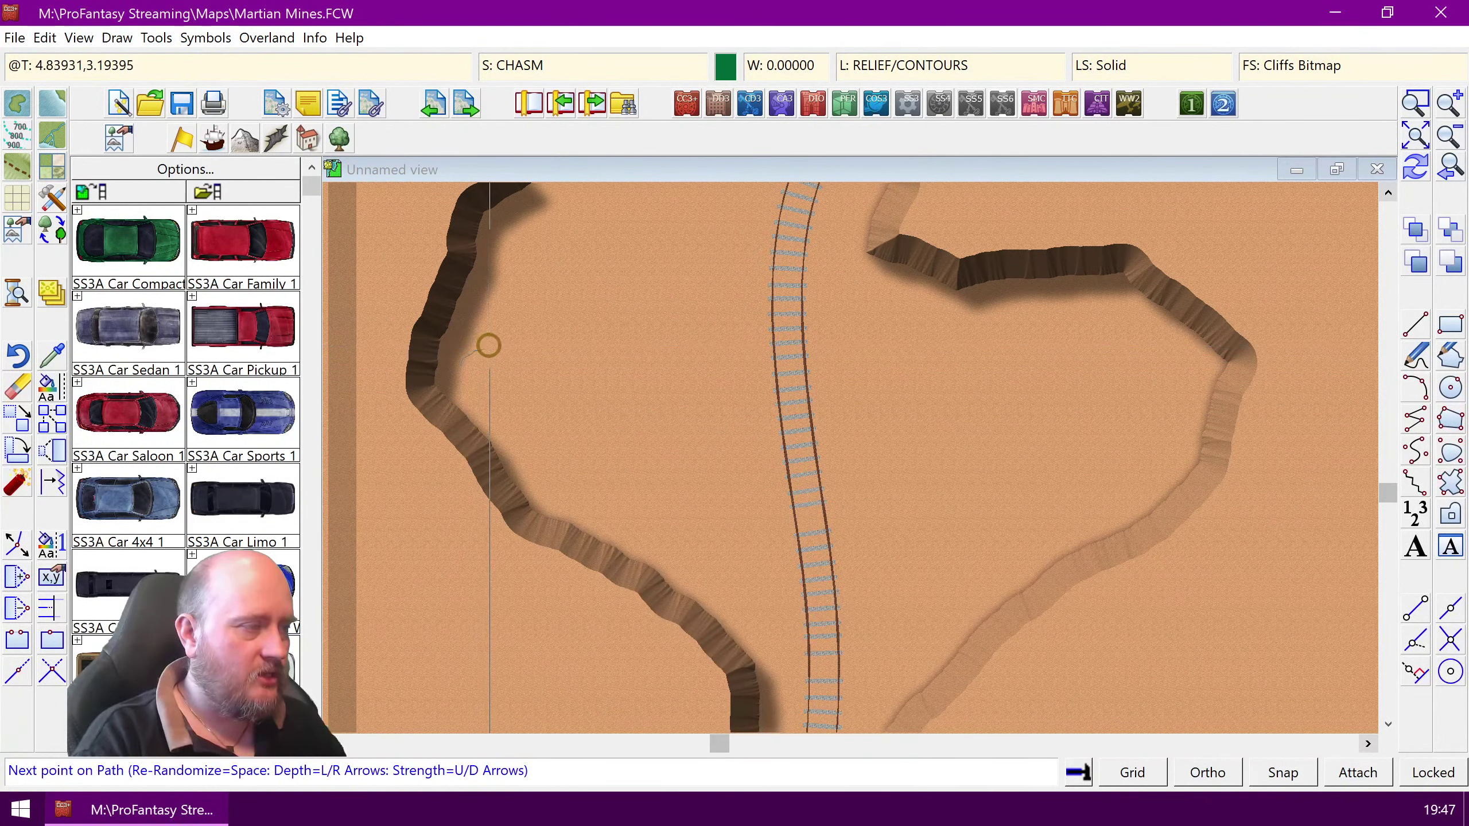
{"action": "left_click", "coordinate": [534, 338]}
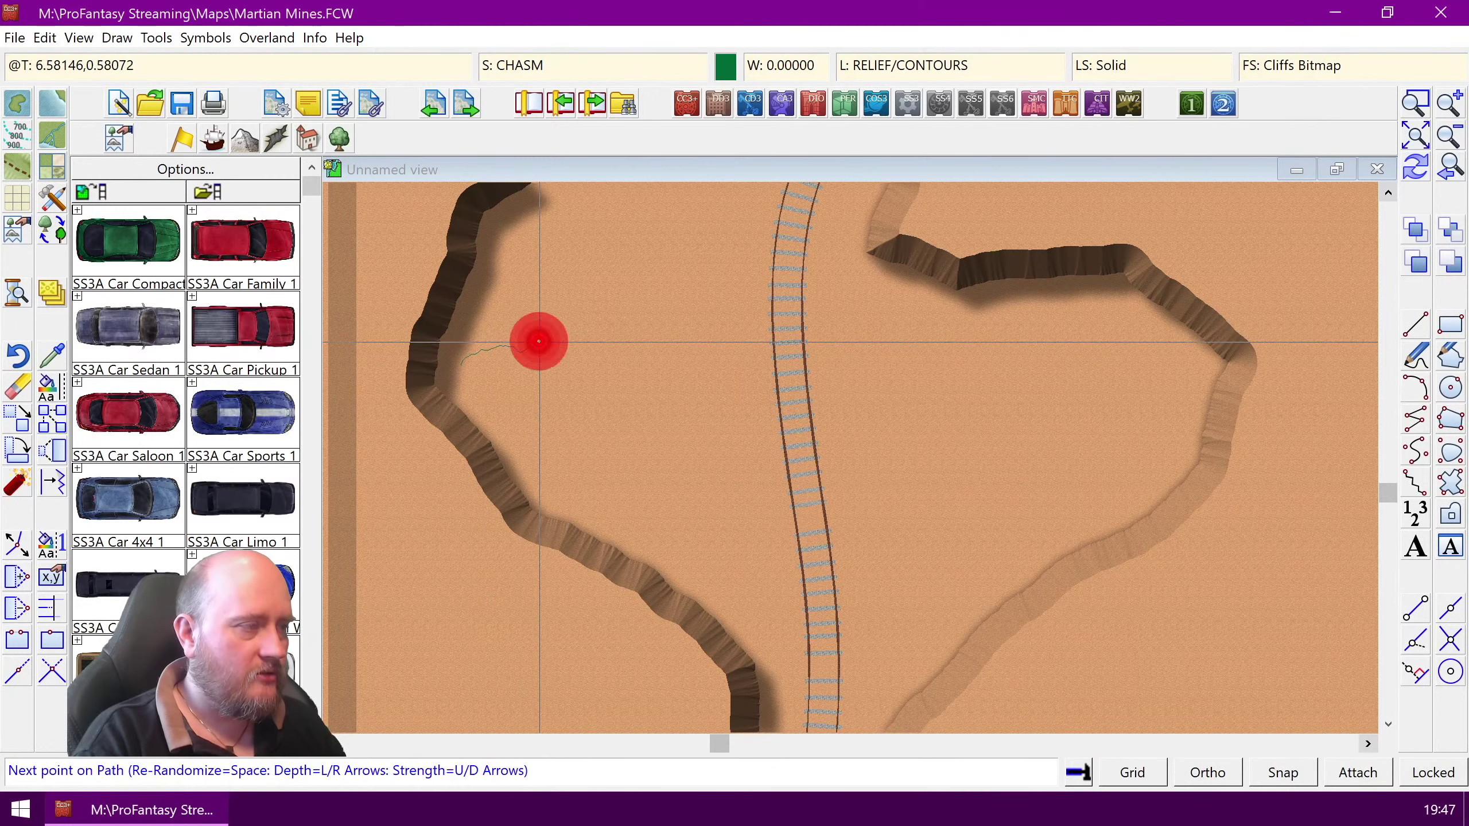
{"action": "left_click", "coordinate": [613, 308]}
{"action": "left_click", "coordinate": [683, 300]}
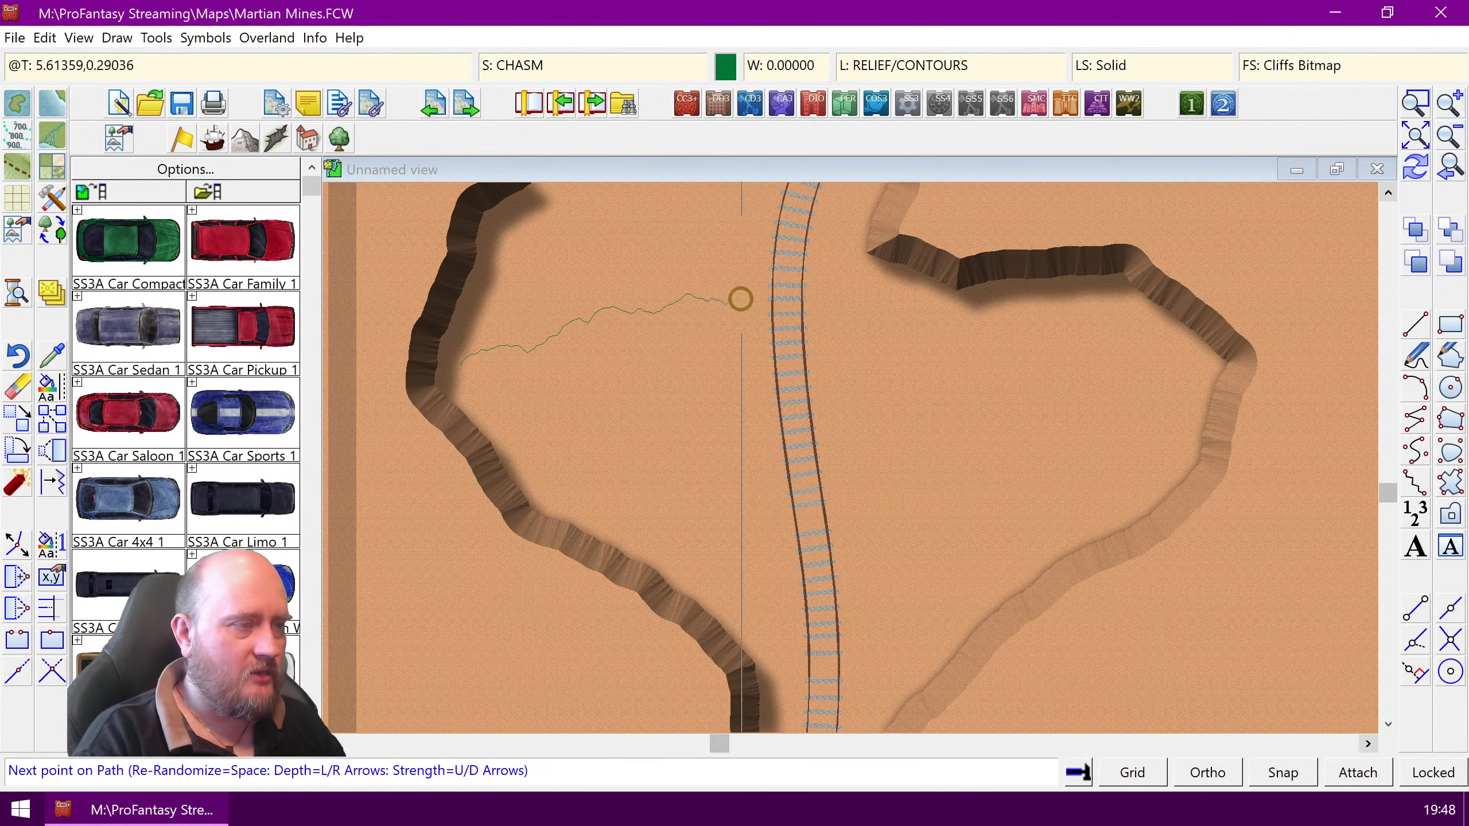
{"action": "left_click", "coordinate": [801, 295]}
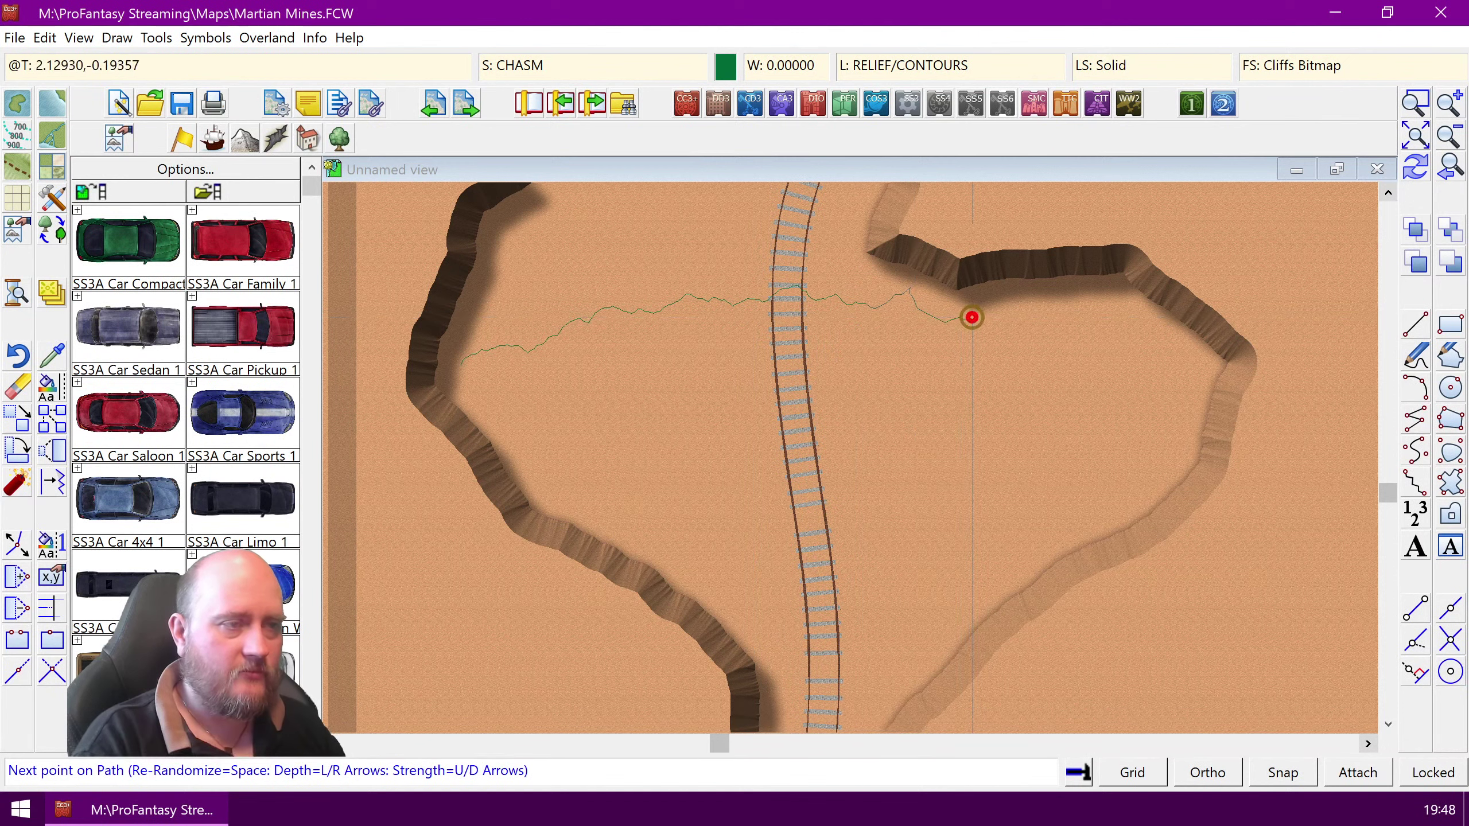
{"action": "left_click", "coordinate": [1196, 364]}
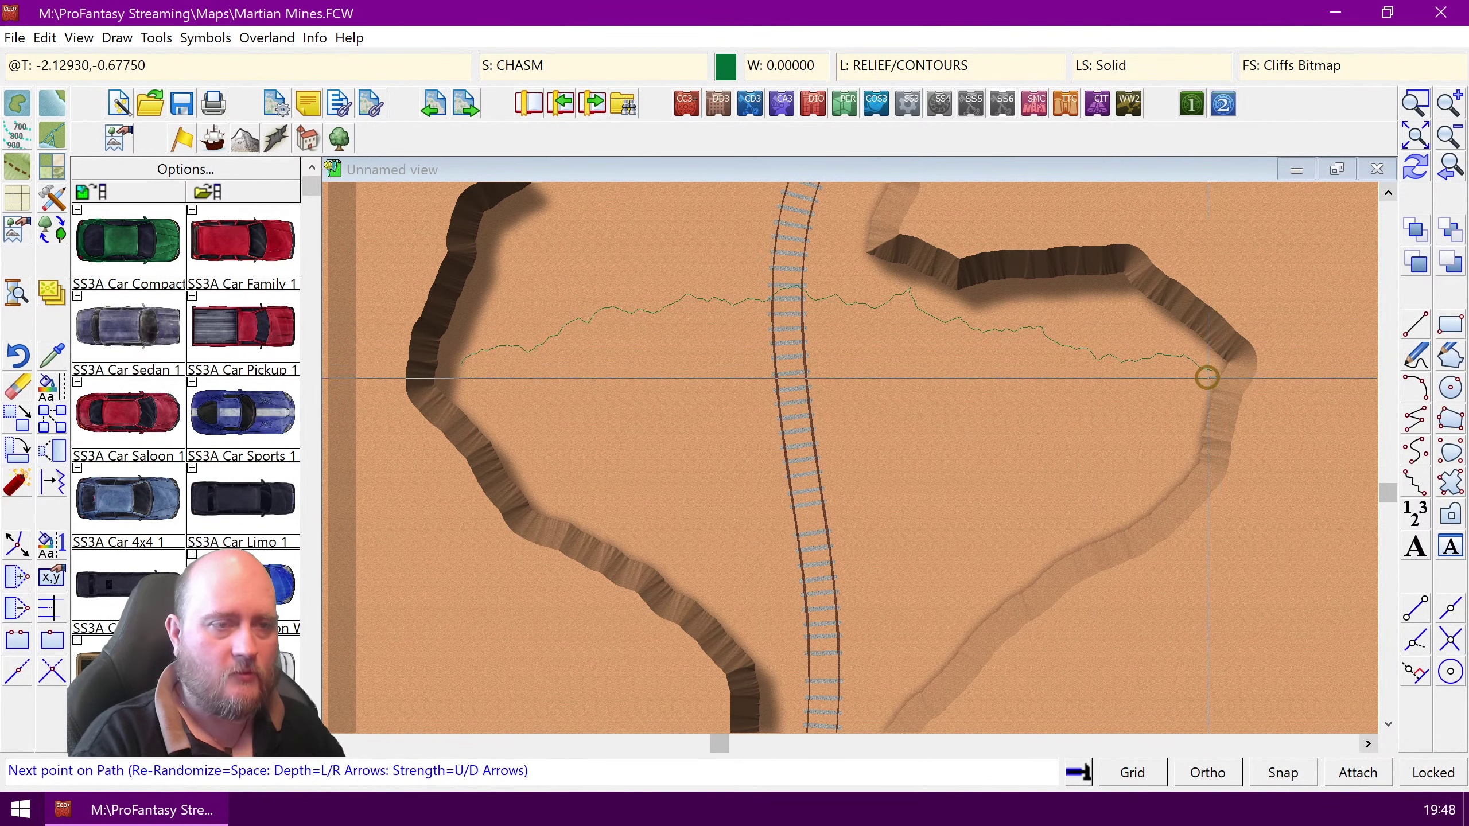
{"action": "mouse_move", "coordinate": [1159, 404]}
{"action": "left_mouse_down"}
{"action": "mouse_move", "coordinate": [963, 497]}
{"action": "mouse_move", "coordinate": [758, 479]}
{"action": "left_mouse_up"}
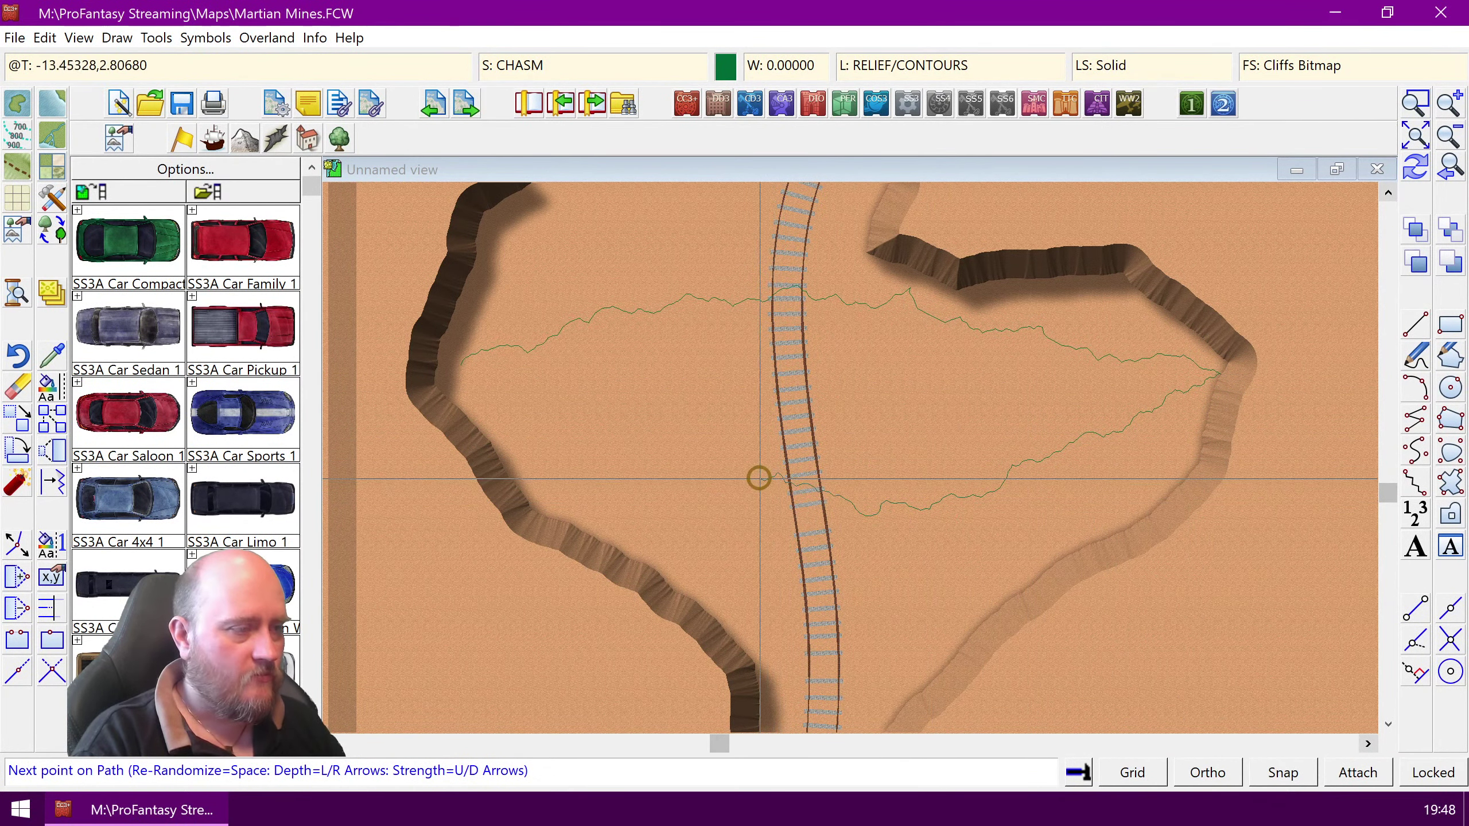
{"action": "left_click", "coordinate": [665, 439]}
{"action": "left_click_drag", "start_coordinate": [666, 439], "coordinate": [509, 397]}
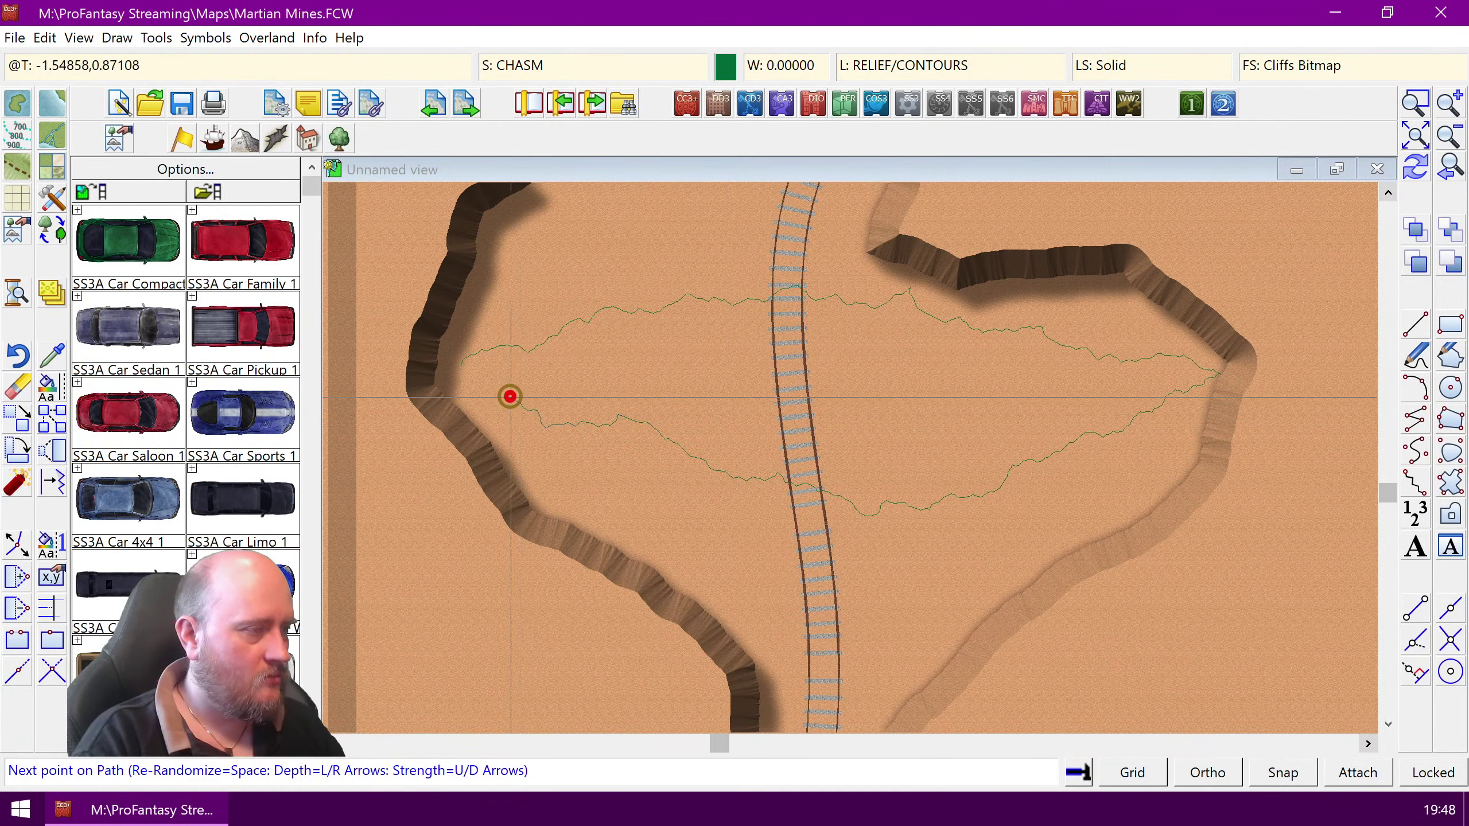
{"action": "left_click", "coordinate": [470, 381]}
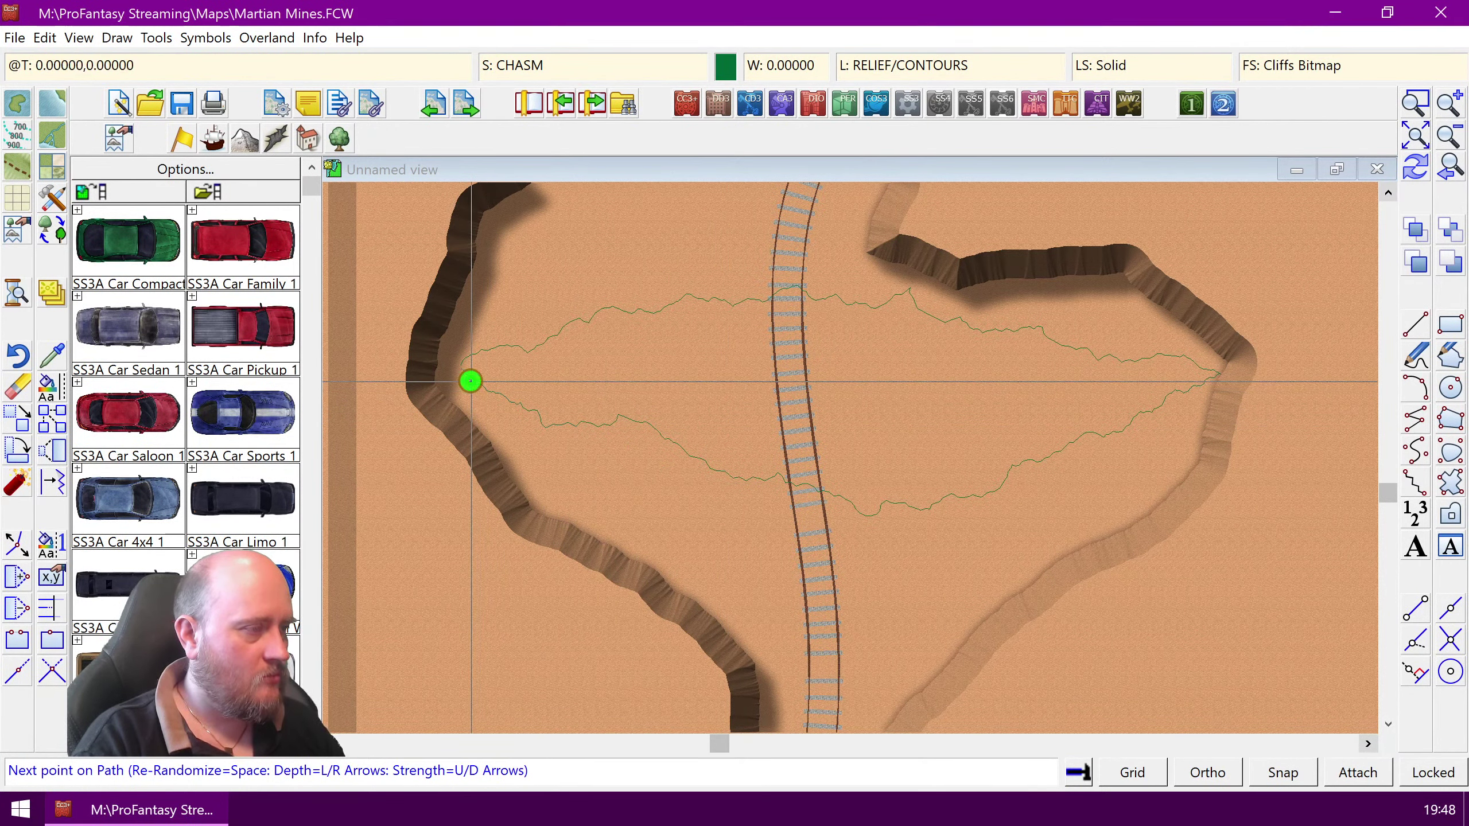
{"action": "right_click", "coordinate": [727, 477]}
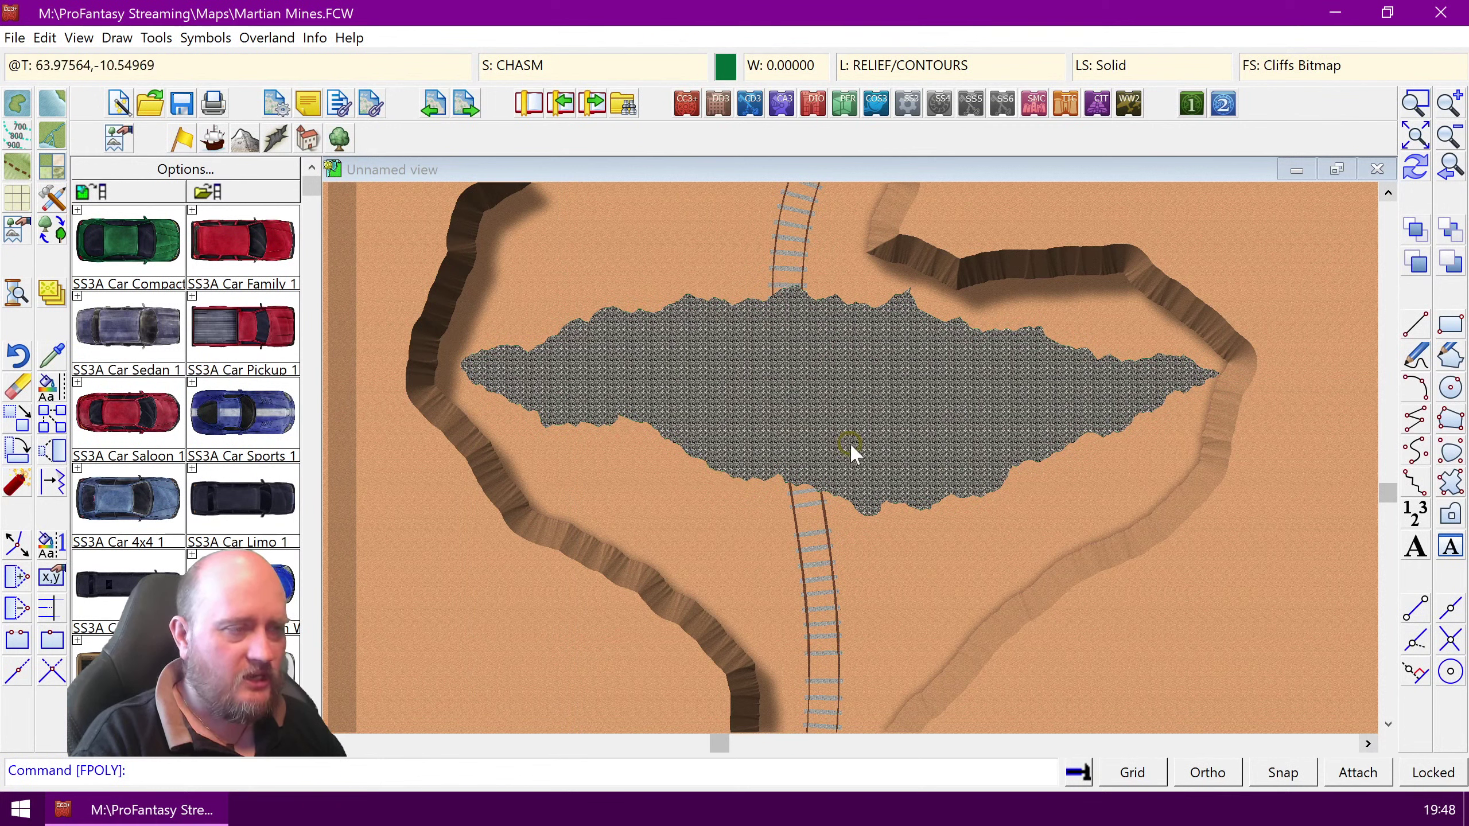
Step: Set the scaled width and height of the Cliffs Bitmap fill style to 10
{"action": "left_click", "coordinate": [1289, 65]}
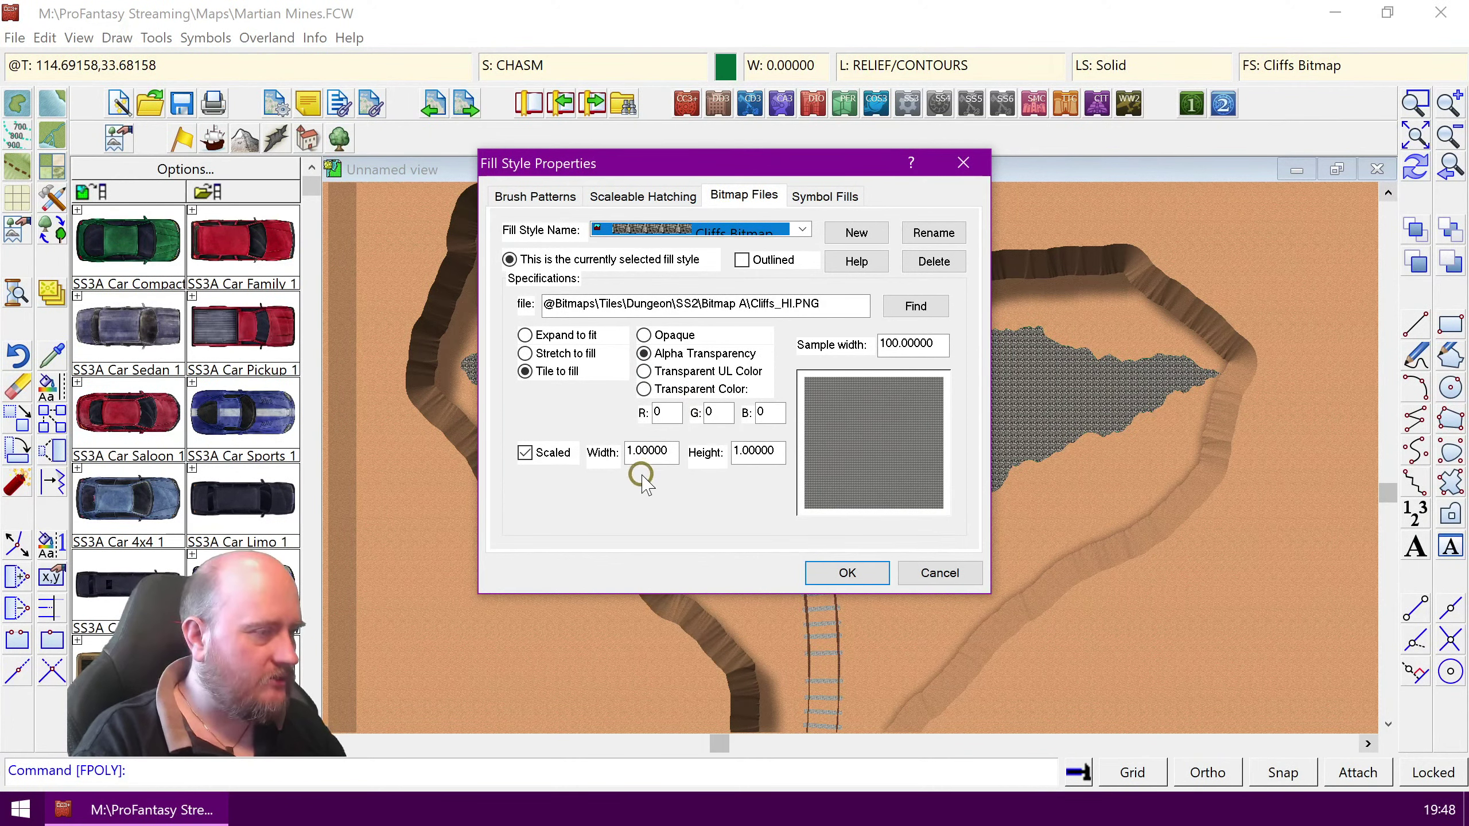
{"action": "left_click", "coordinate": [631, 451]}
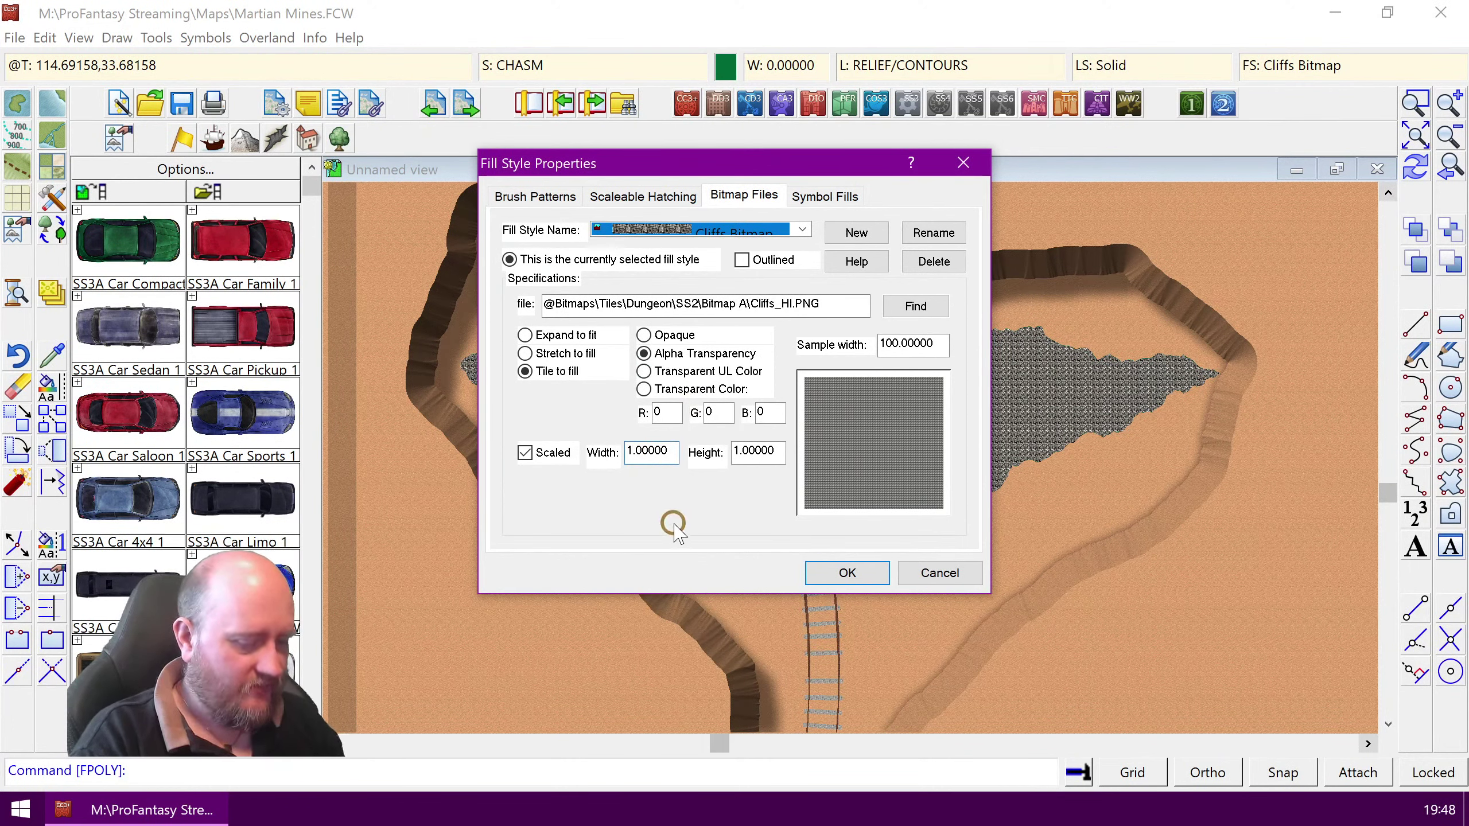
{"action": "type", "text": "0"}
{"action": "left_click", "coordinate": [740, 451]}
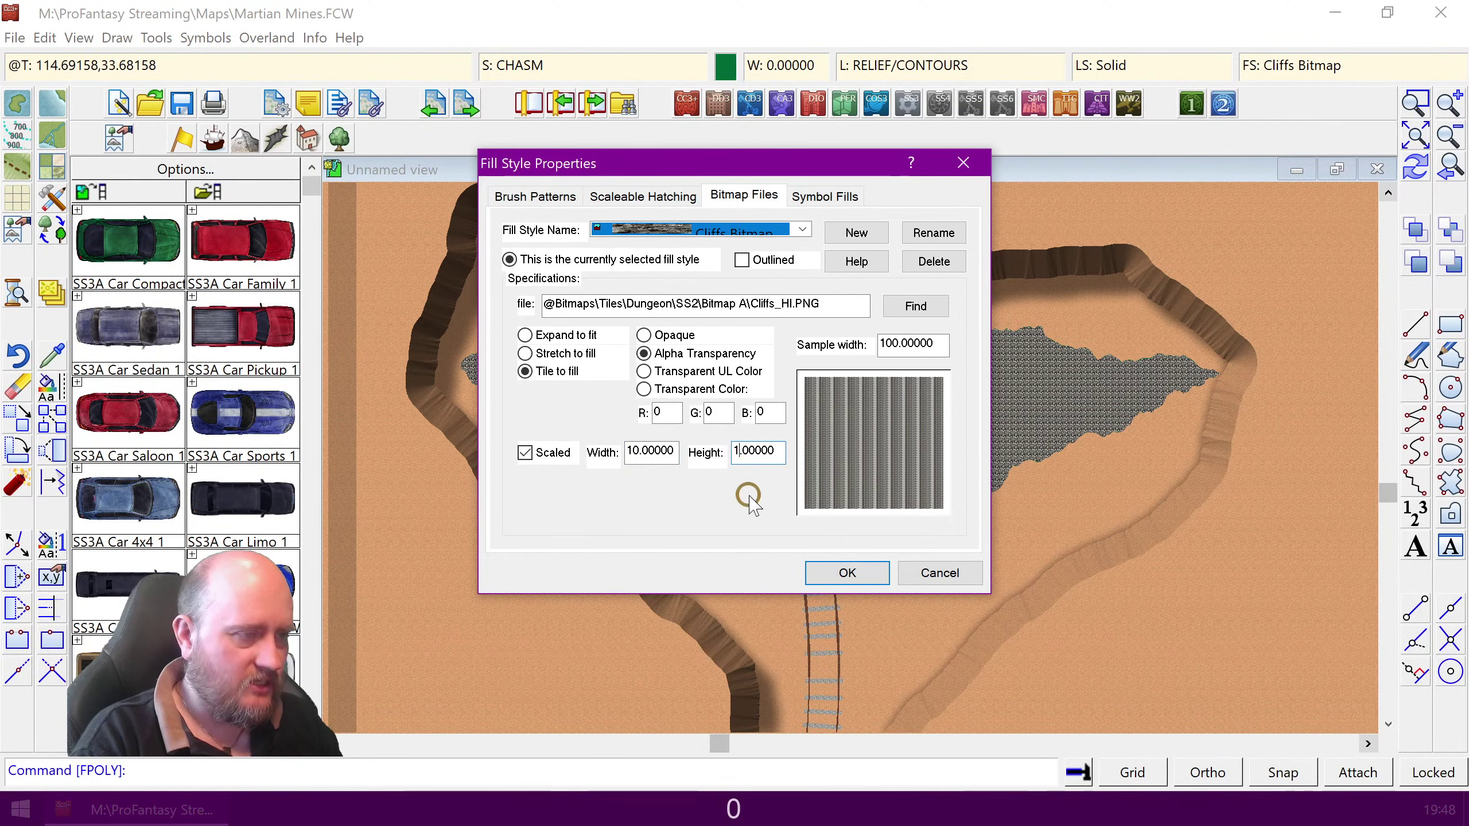
{"action": "type", "text": "0"}
{"action": "left_click", "coordinate": [848, 572]}
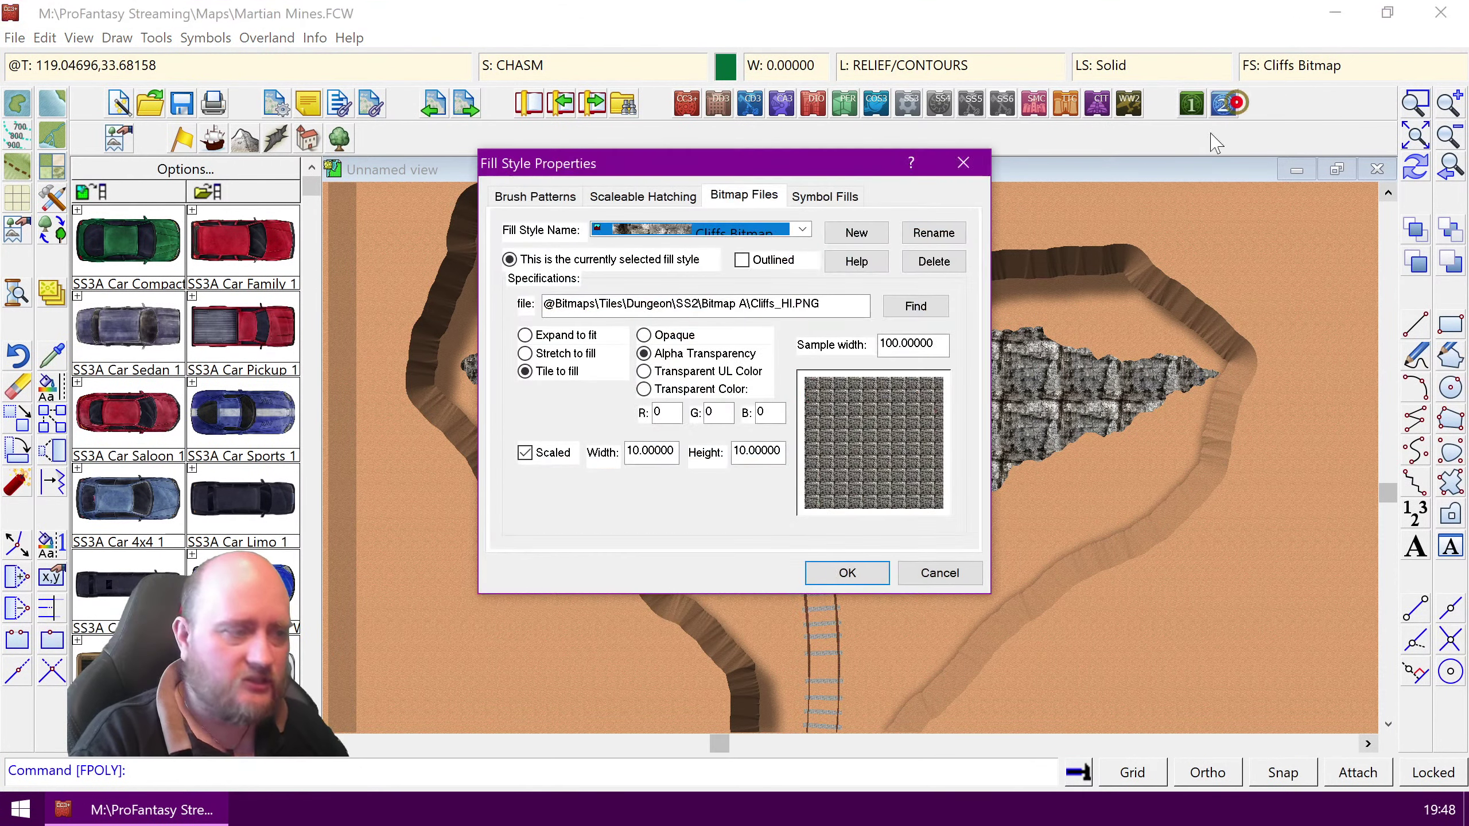
Step: Set the scaled width and height of the Cliffs Bitmap fill style to 5
{"action": "left_click_drag", "start_coordinate": [673, 450], "coordinate": [646, 450]}
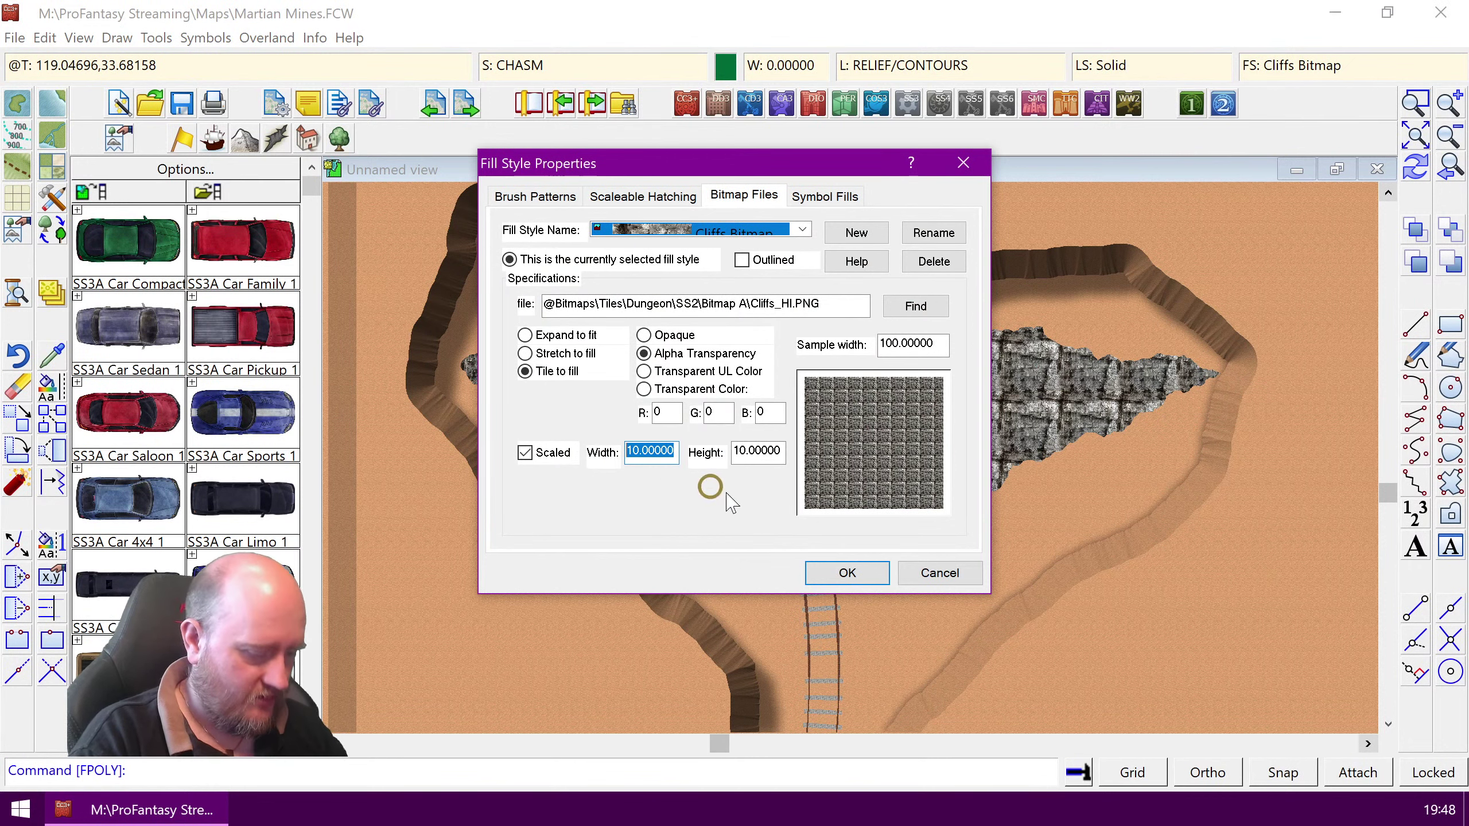
{"action": "type", "text": "5"}
{"action": "double_click", "coordinate": [763, 453]}
{"action": "type", "text": "5"}
{"action": "left_click", "coordinate": [847, 573]}
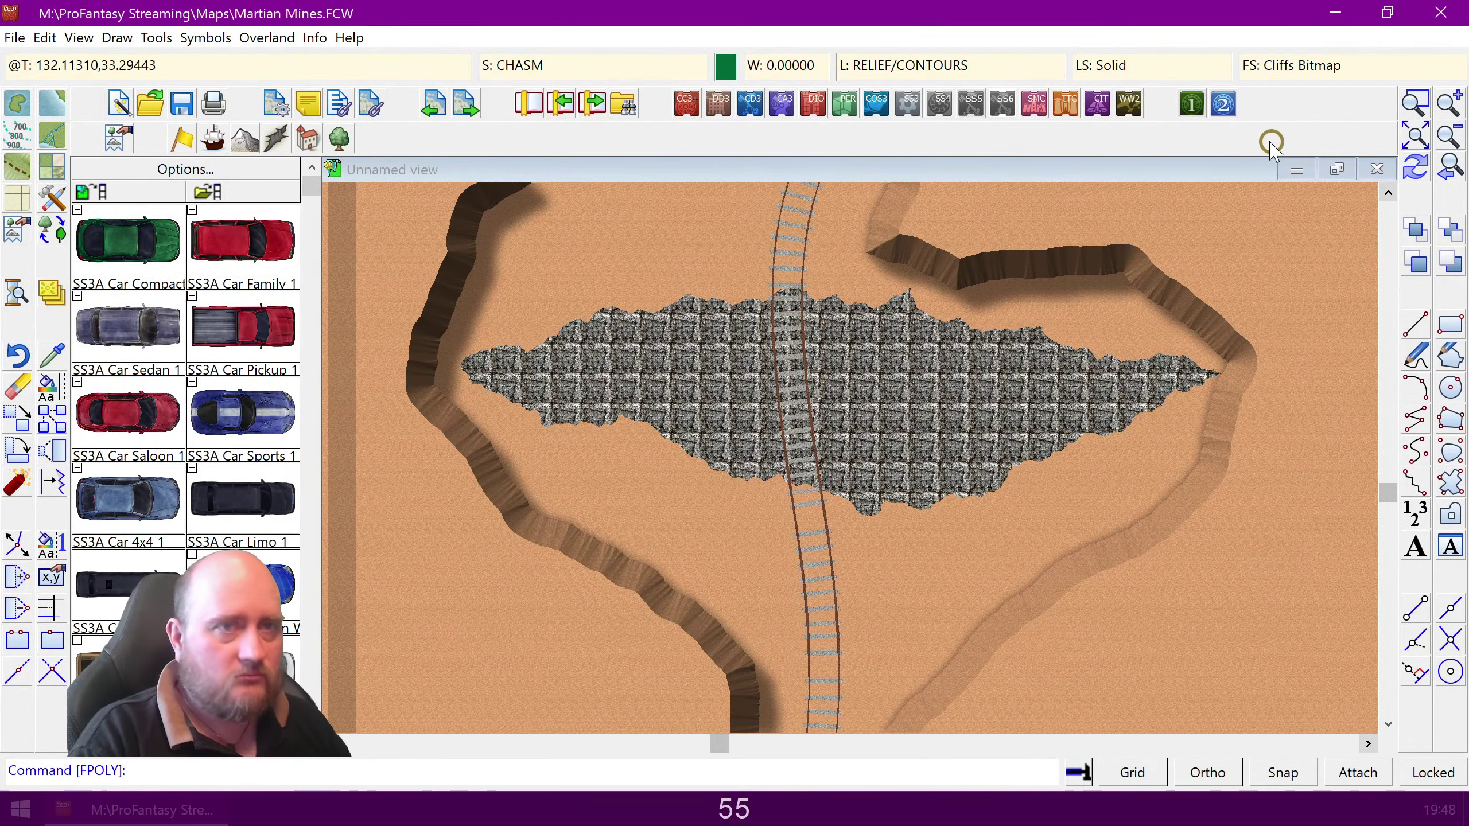
Step: Set the scaled width and height of the Cliffs Bitmap fill style to 25
{"action": "left_click", "coordinate": [1296, 65]}
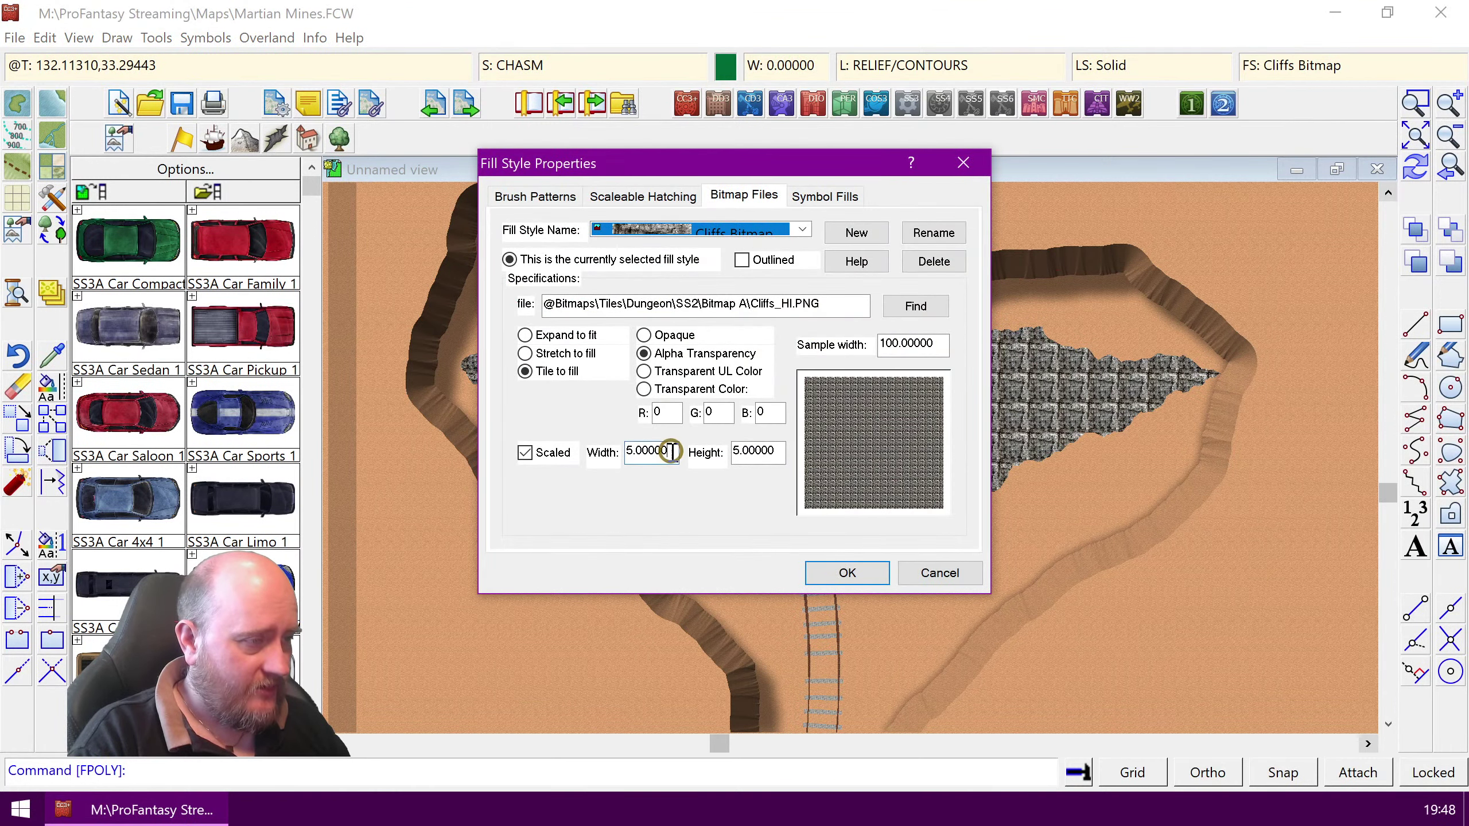
{"action": "double_click", "coordinate": [628, 451]}
{"action": "type", "text": "2"}
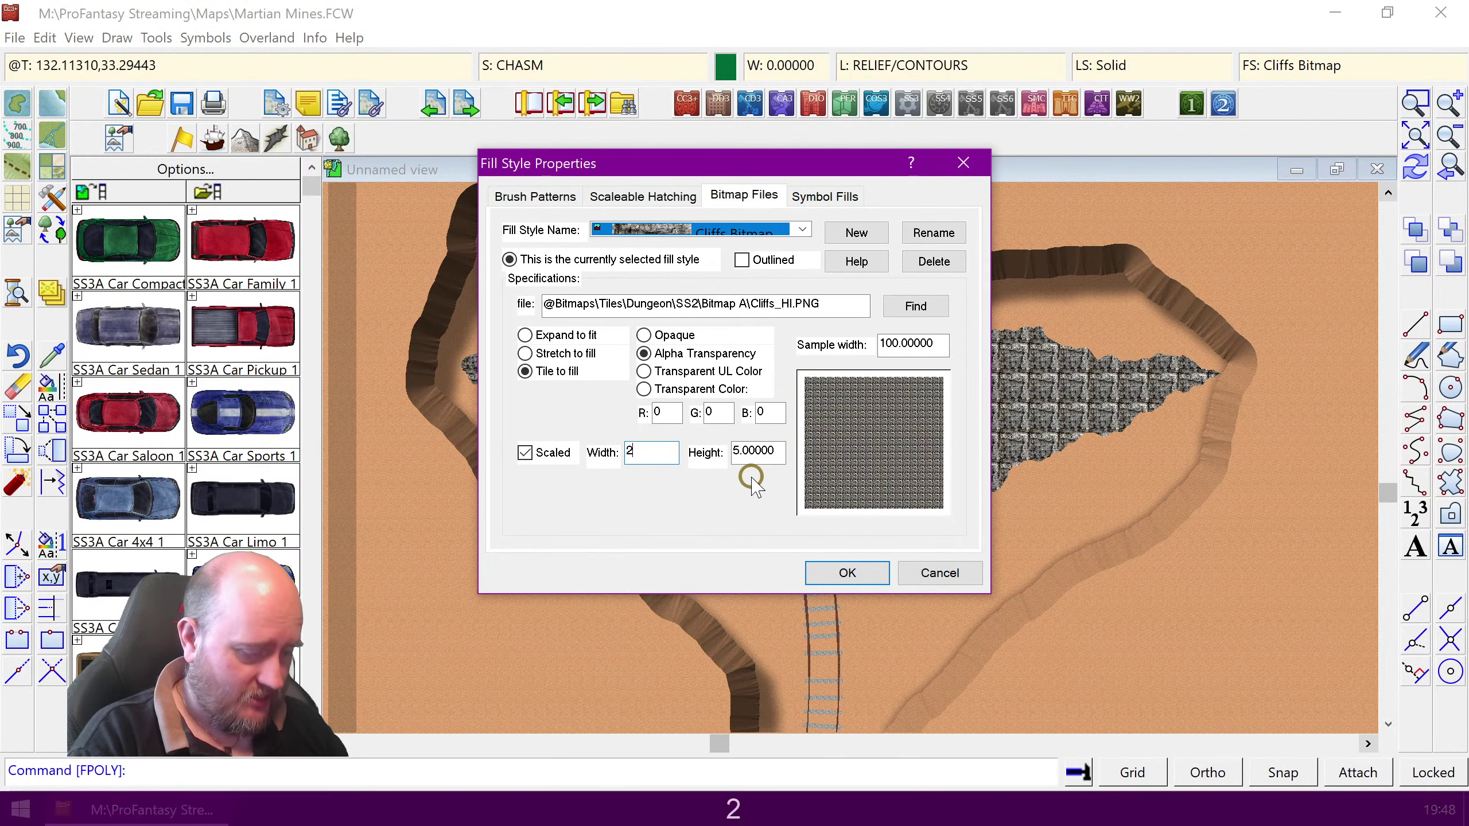
{"action": "type", "text": "5"}
{"action": "double_click", "coordinate": [759, 452]}
{"action": "type", "text": "25"}
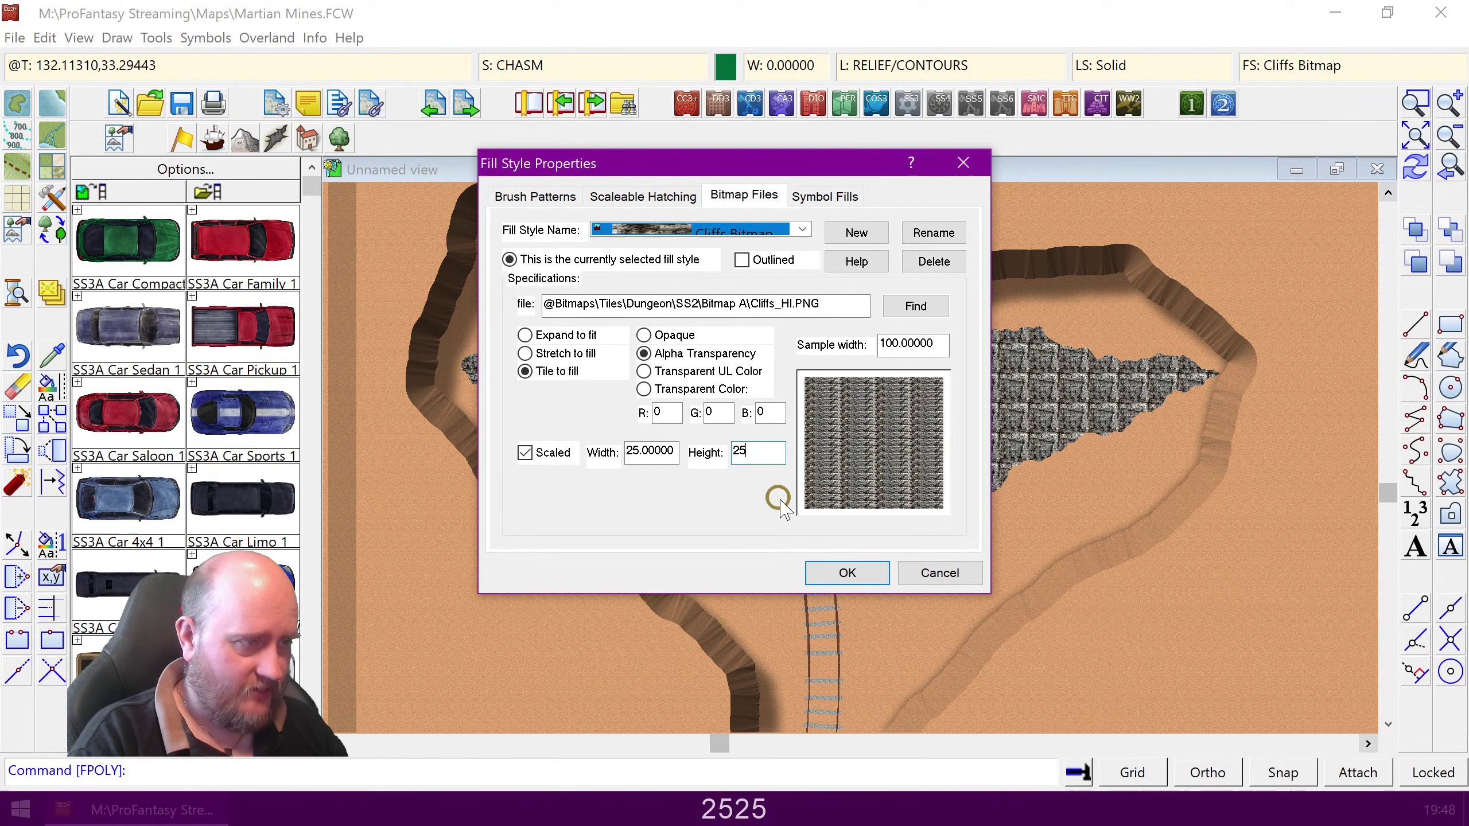
{"action": "left_click", "coordinate": [848, 573]}
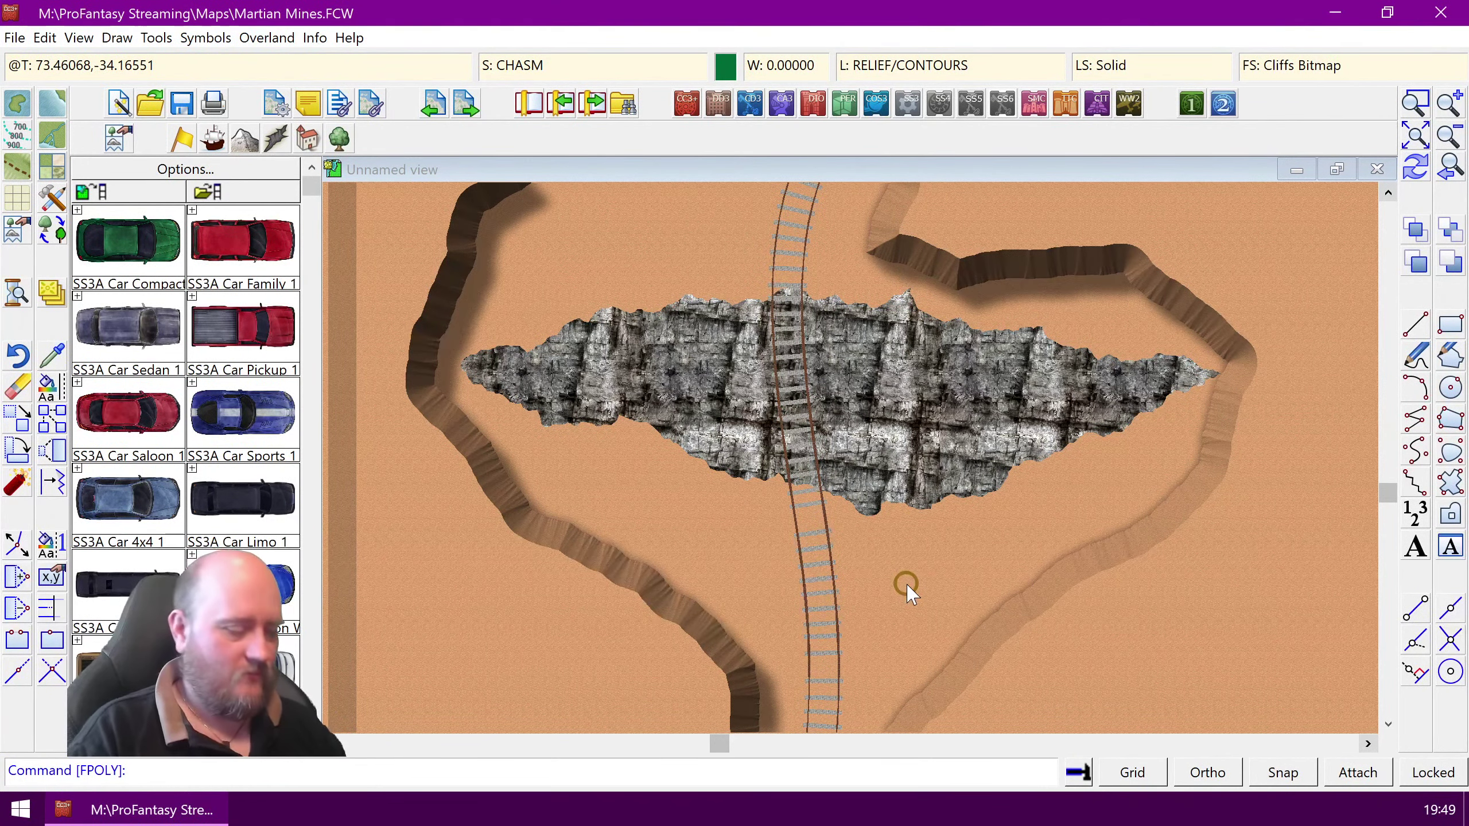
Step: Add a drawing sheet named CHASM BOTTOM directly after CHASM and make it the current sheet
{"action": "left_click", "coordinate": [543, 65]}
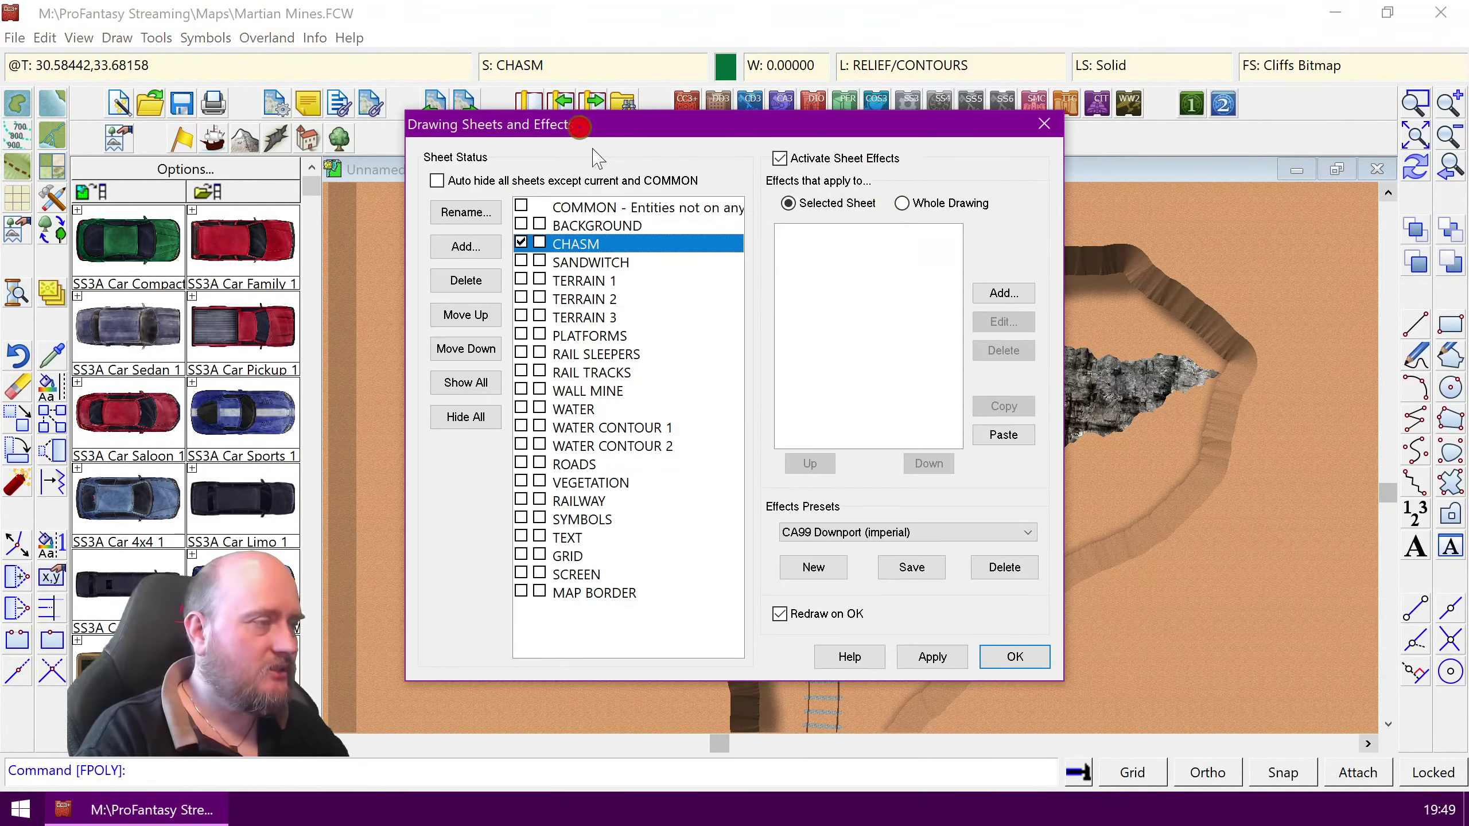
{"action": "left_click", "coordinate": [466, 246]}
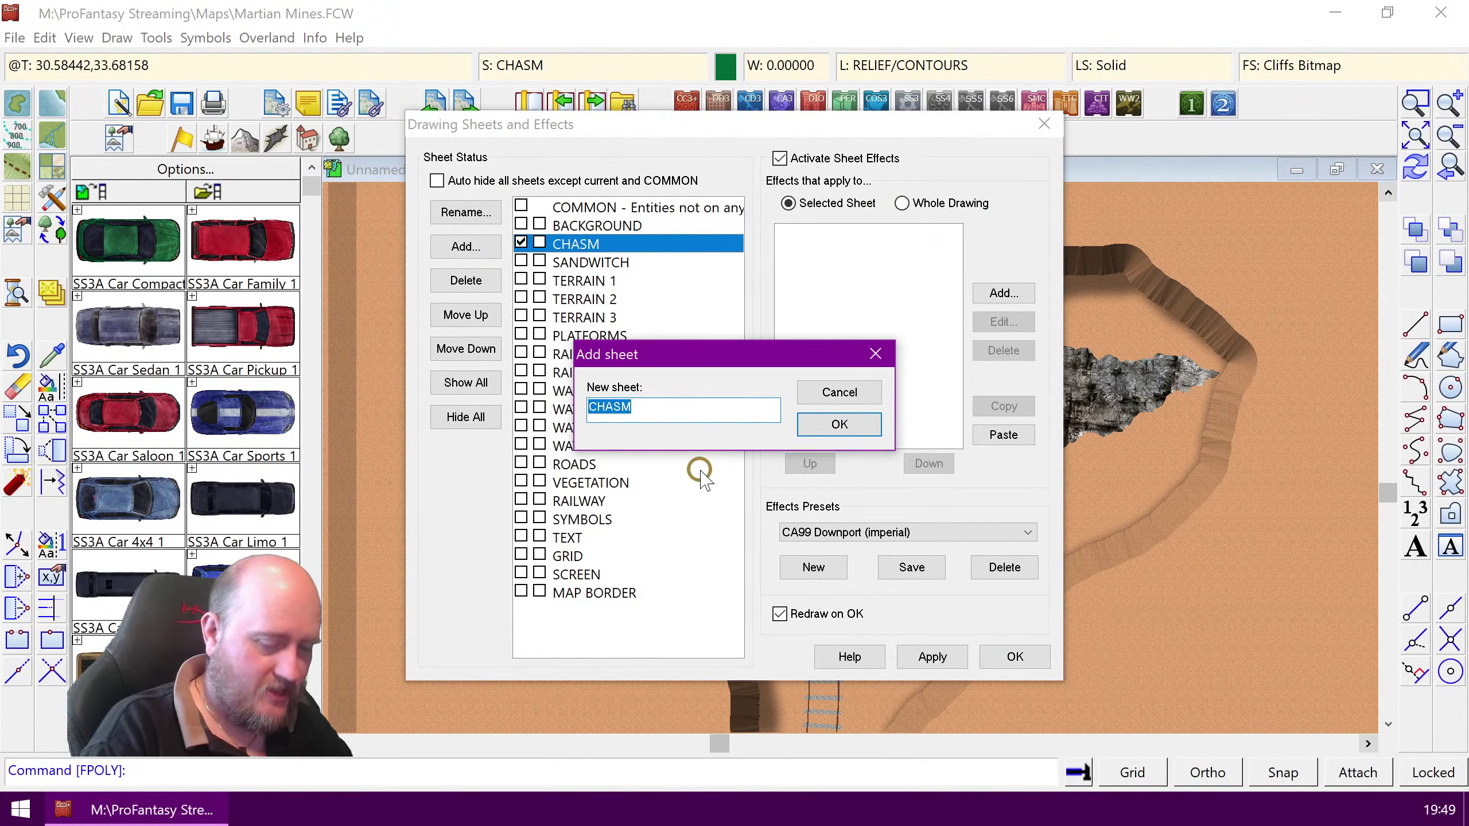
{"action": "key", "text": "End"}
{"action": "type", "text": "B"}
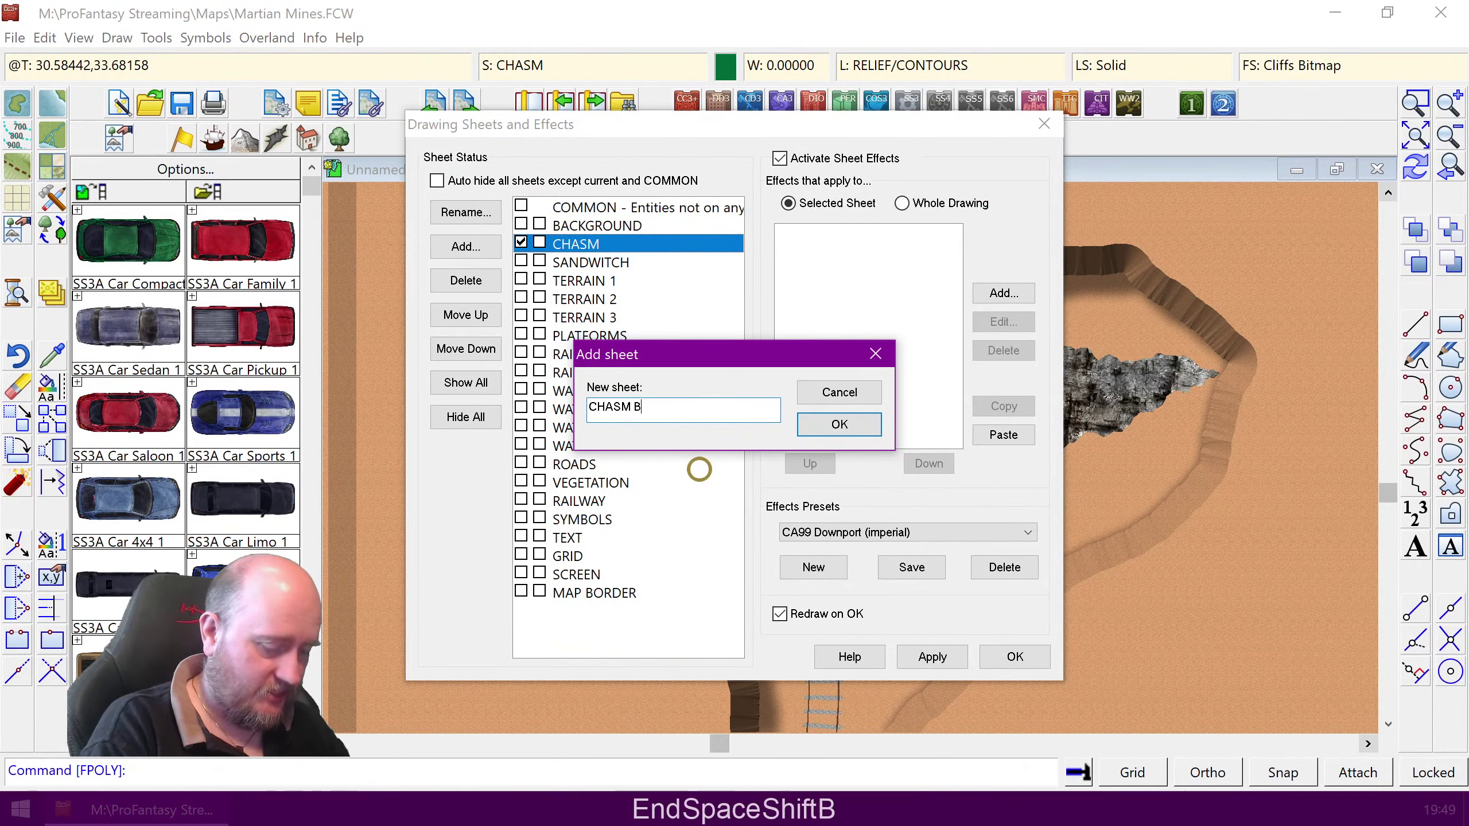
{"action": "type", "text": "OTTOM"}
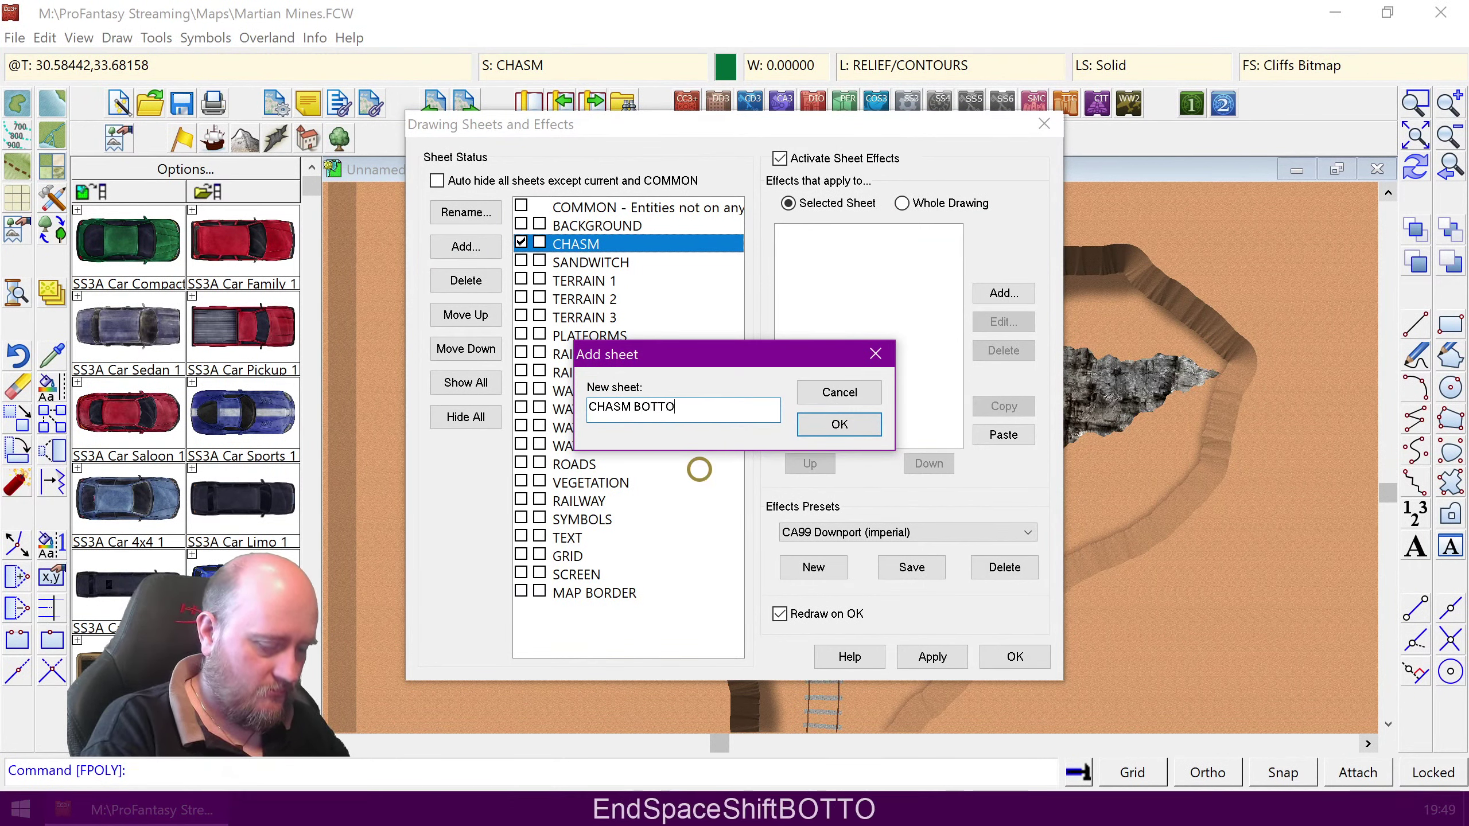
{"action": "left_click", "coordinate": [823, 430]}
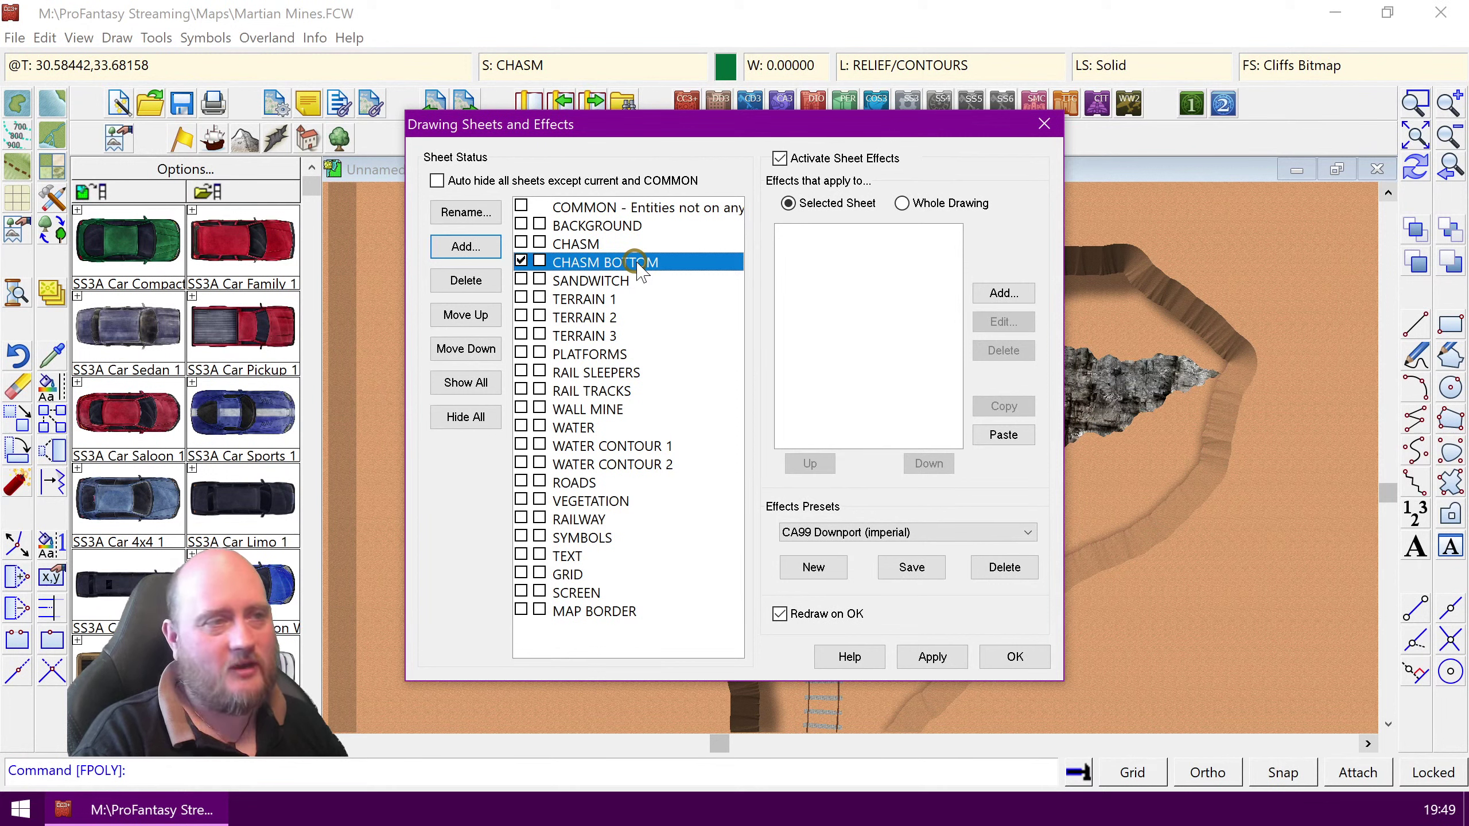
{"action": "left_click", "coordinate": [575, 261]}
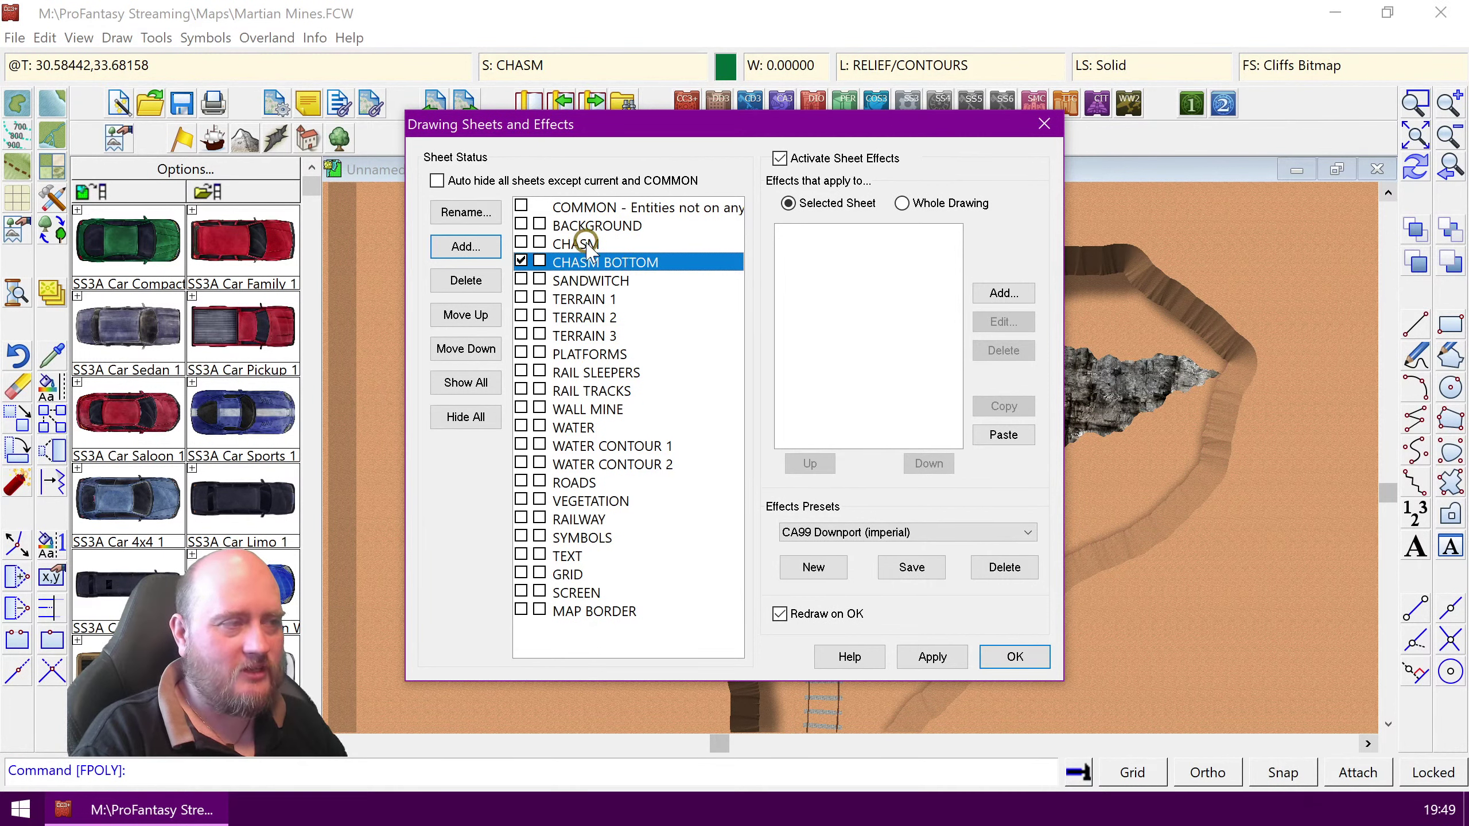
{"action": "left_click", "coordinate": [588, 244]}
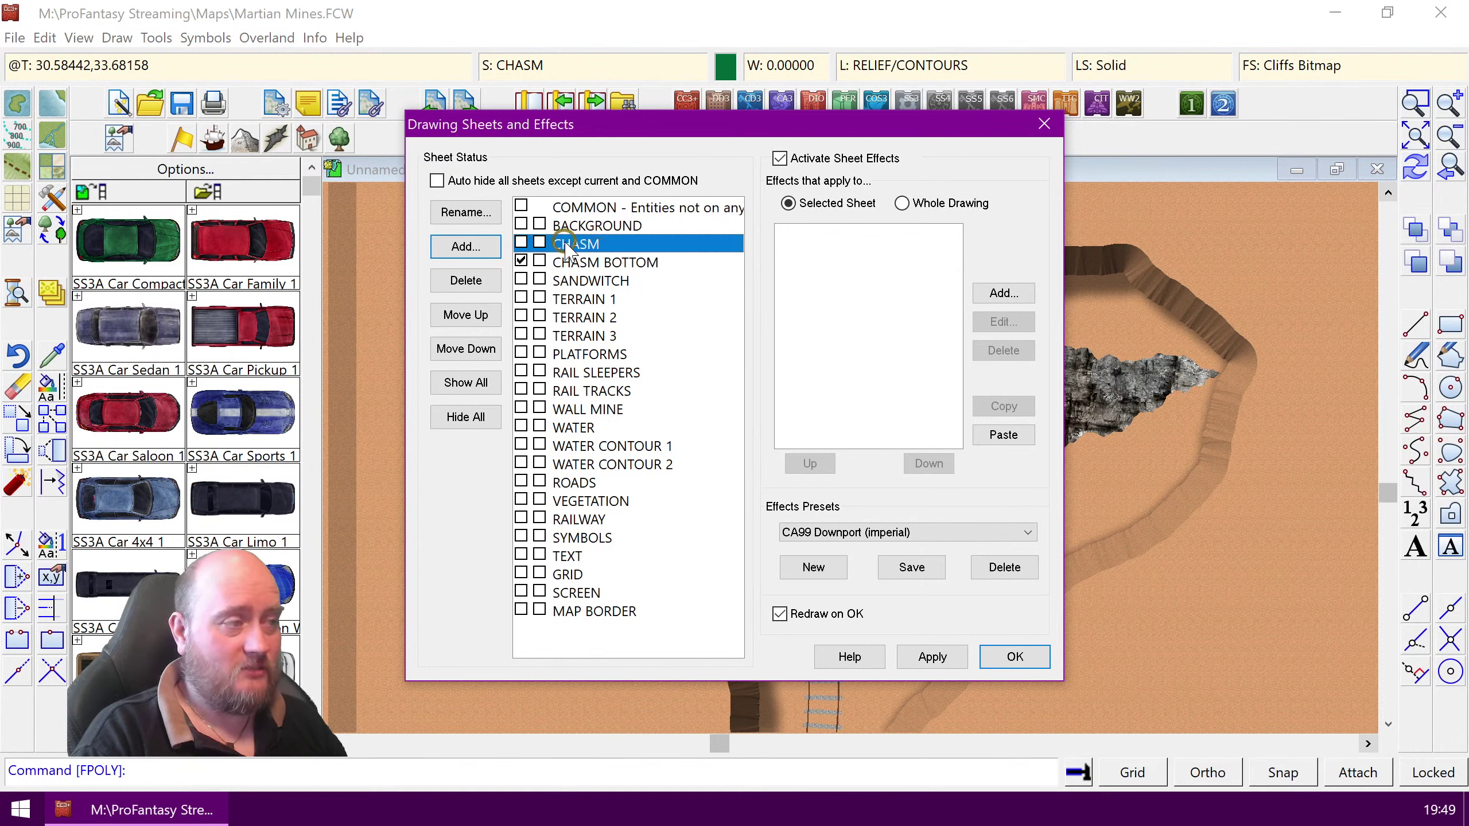
{"action": "left_click", "coordinate": [639, 265]}
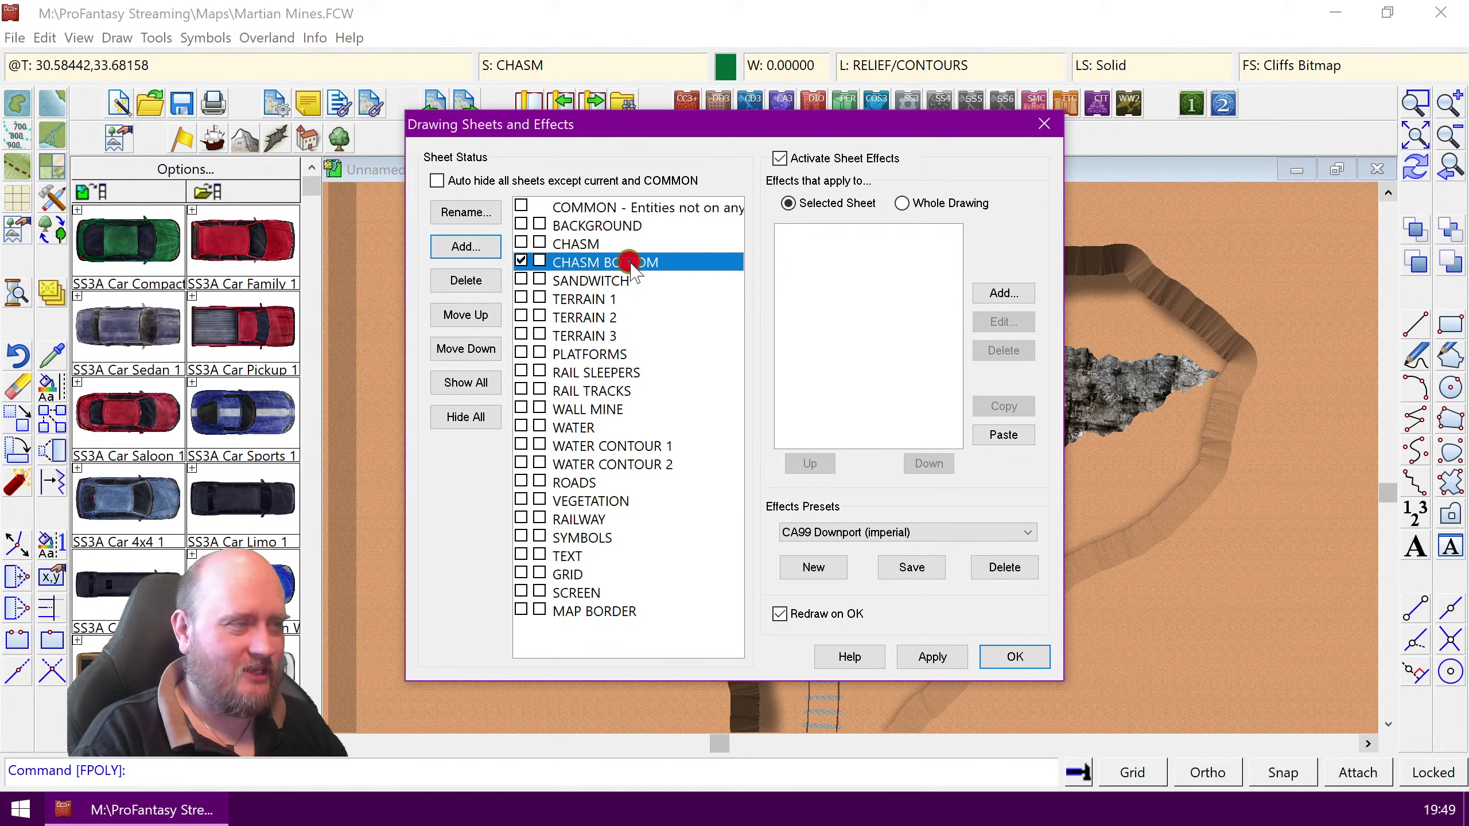
{"action": "left_click", "coordinate": [1013, 658]}
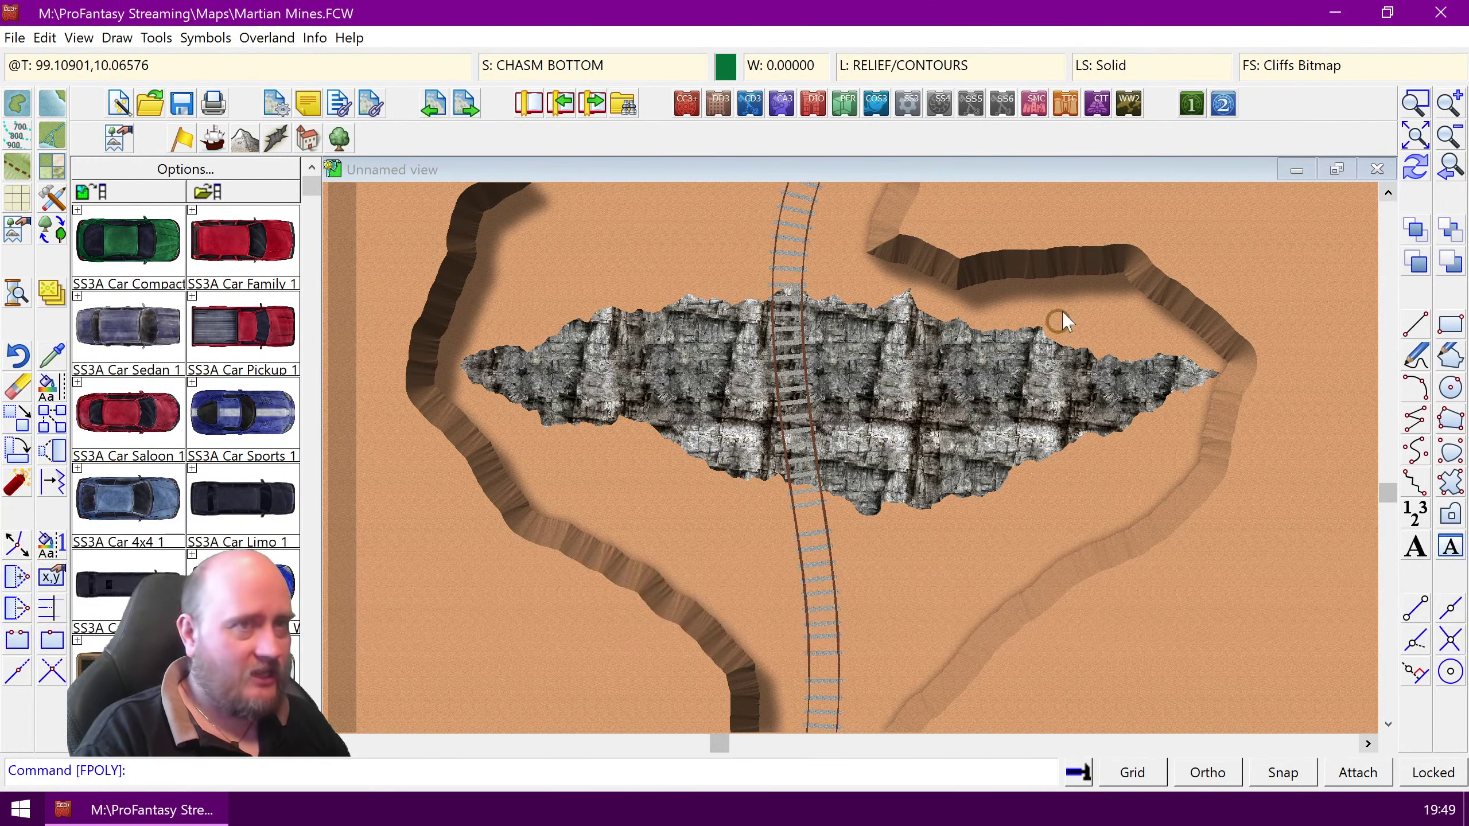
{"action": "left_click", "coordinate": [1288, 68]}
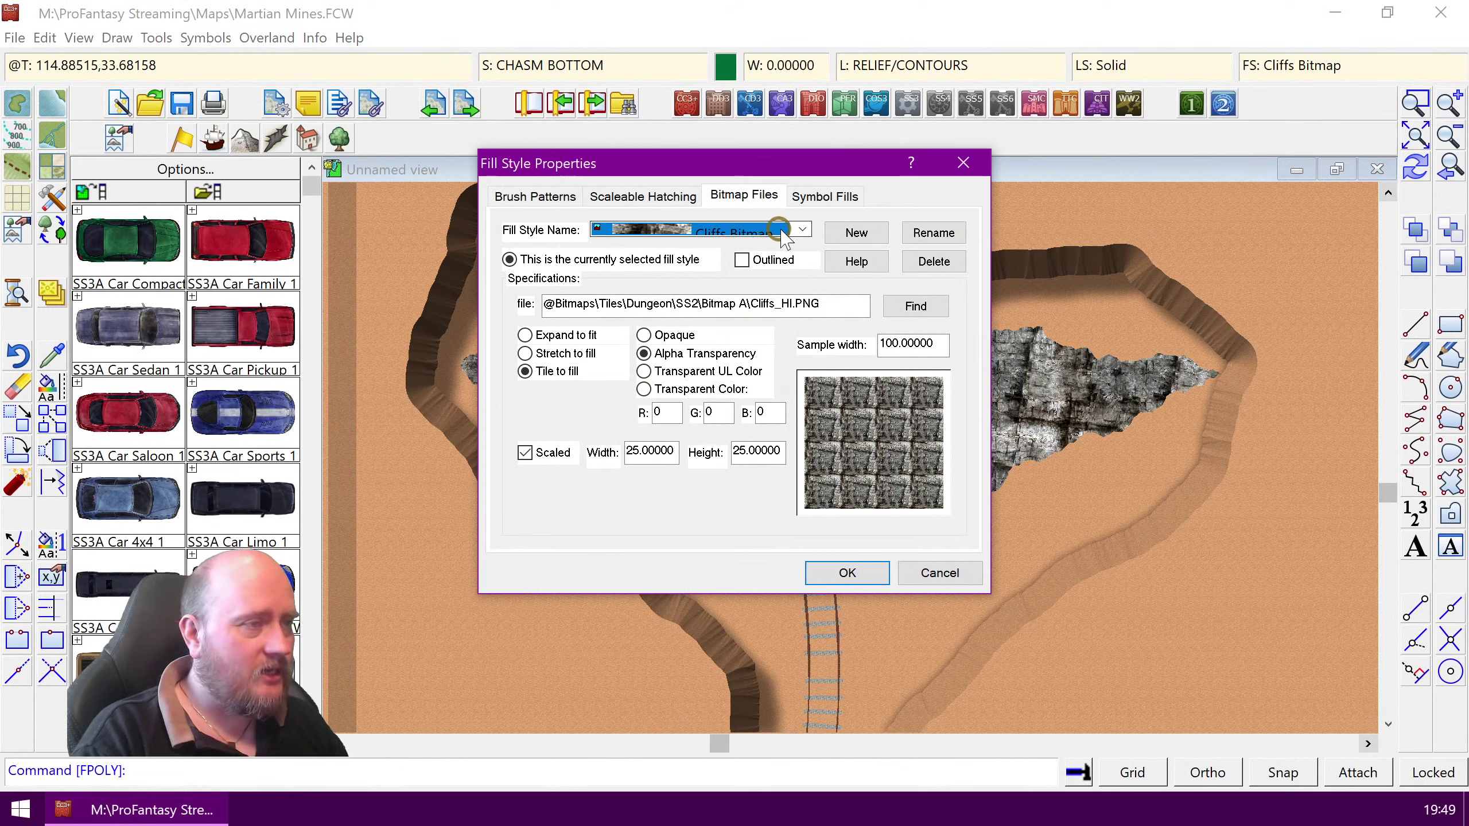
{"action": "left_click", "coordinate": [803, 229]}
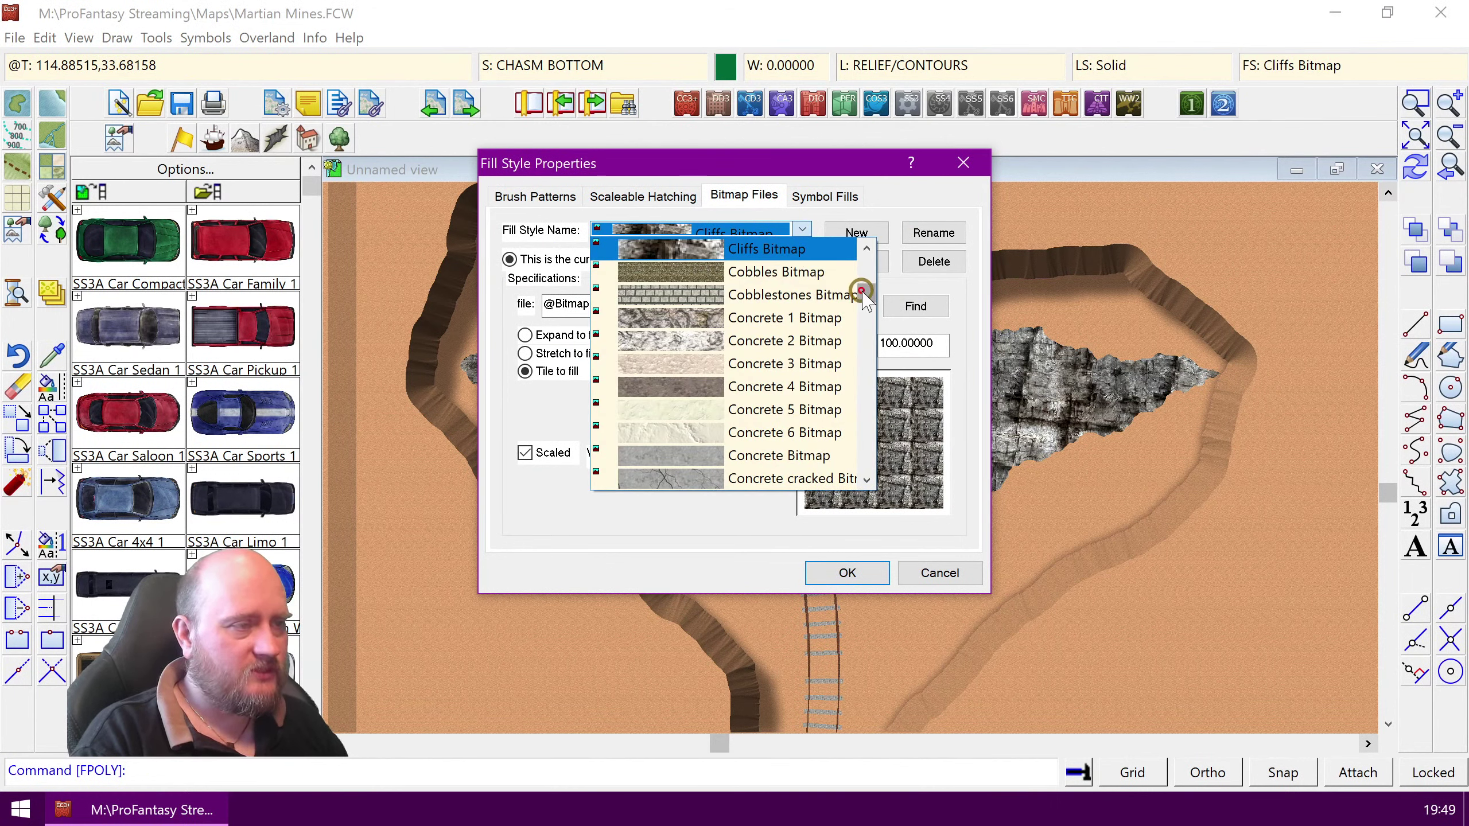
{"action": "scroll", "coordinate": [862, 289], "scroll_direction": "up", "scroll_amount": 5}
{"action": "mouse_move", "coordinate": [867, 280]}
{"action": "left_mouse_down"}
{"action": "mouse_move", "coordinate": [864, 266]}
{"action": "mouse_move", "coordinate": [867, 460]}
{"action": "mouse_move", "coordinate": [879, 266]}
{"action": "left_mouse_up"}
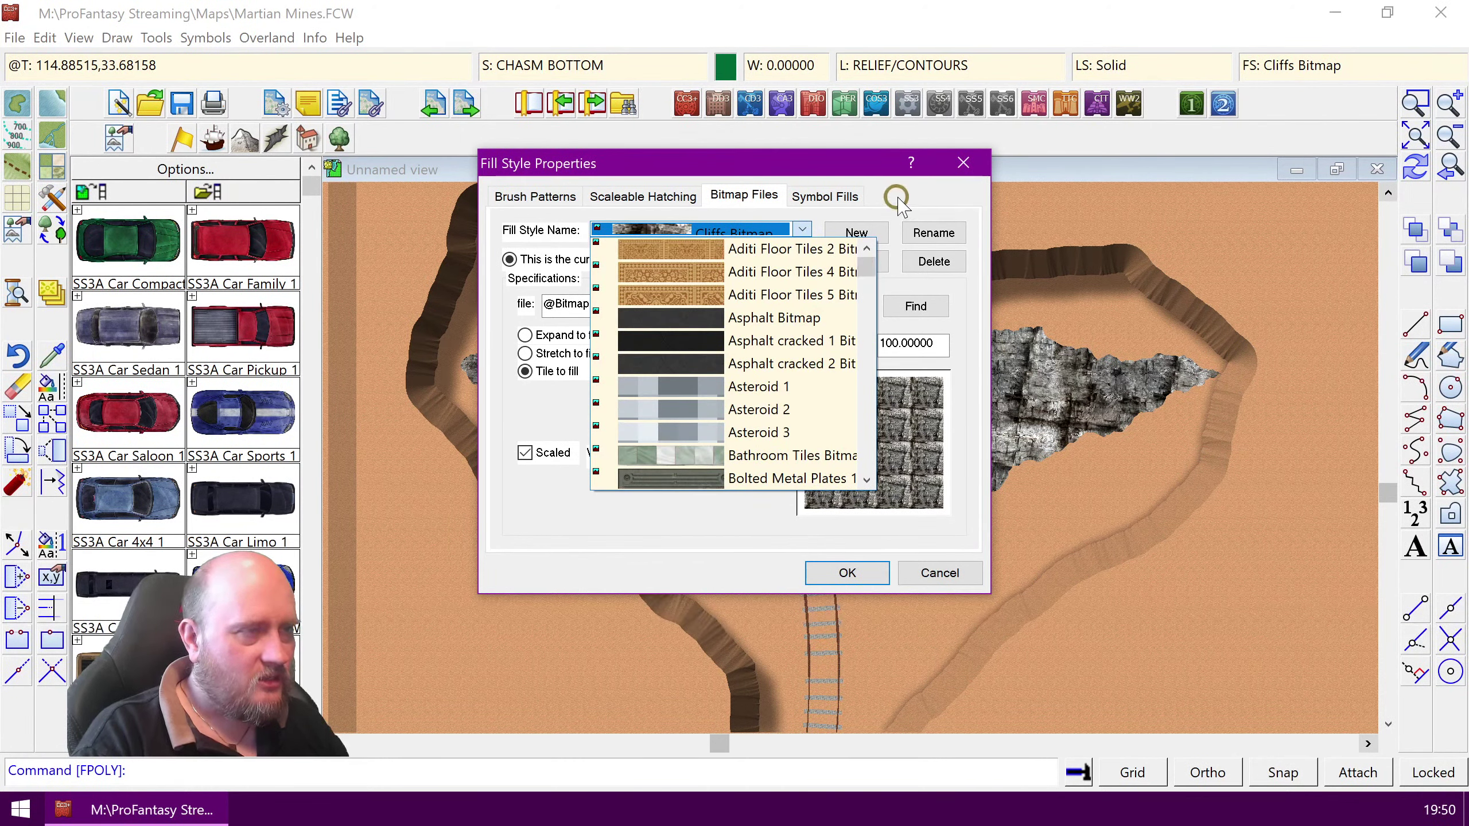
{"action": "left_click", "coordinate": [890, 460]}
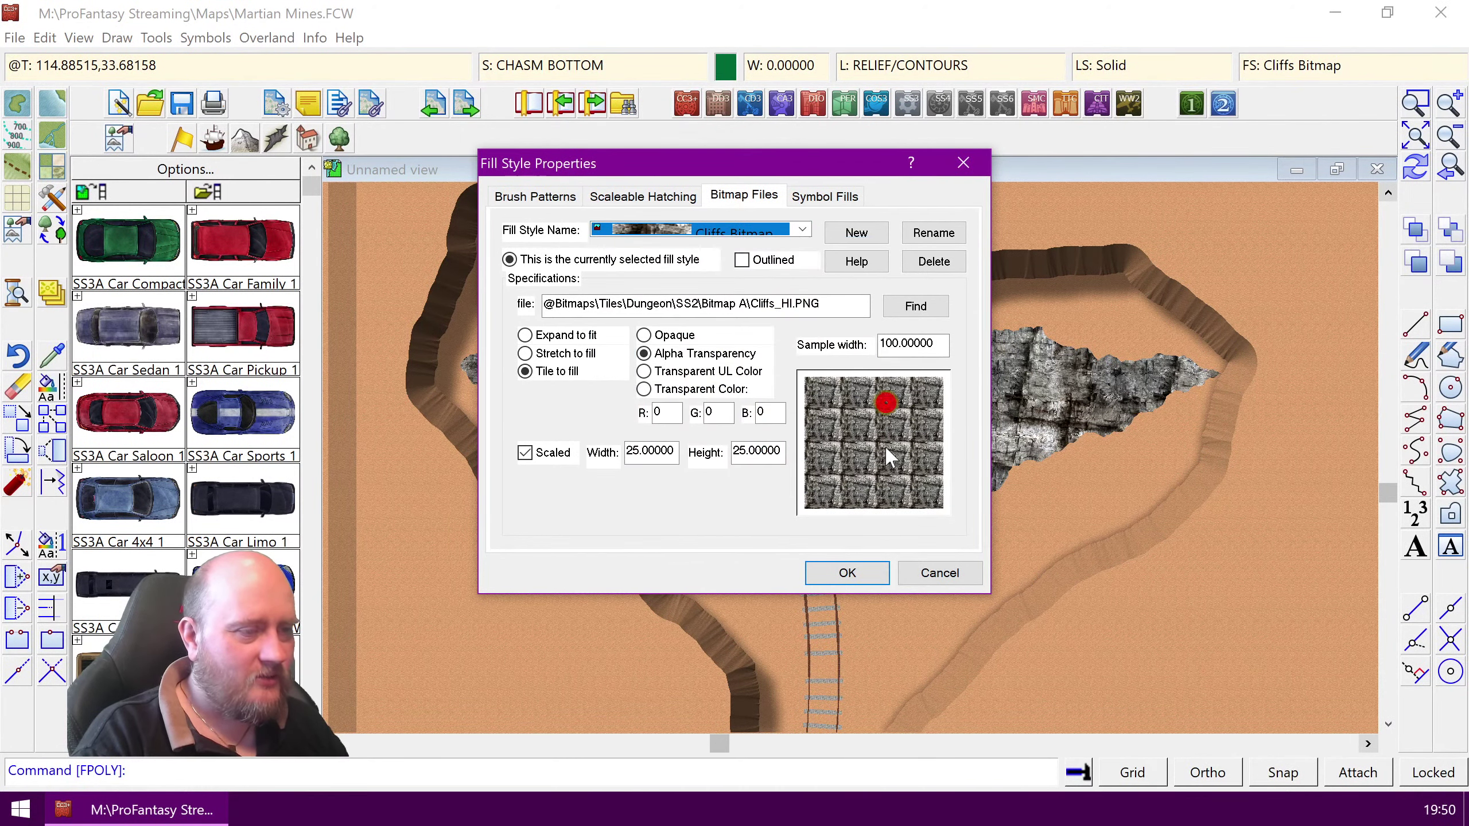
{"action": "left_click", "coordinate": [932, 572]}
Step: Import the bitmap files in the Storyweaver HighSpace\Alien tiles folder as fill styles, with the path relative to CC3 and alpha transparency
{"action": "left_click", "coordinate": [156, 38]}
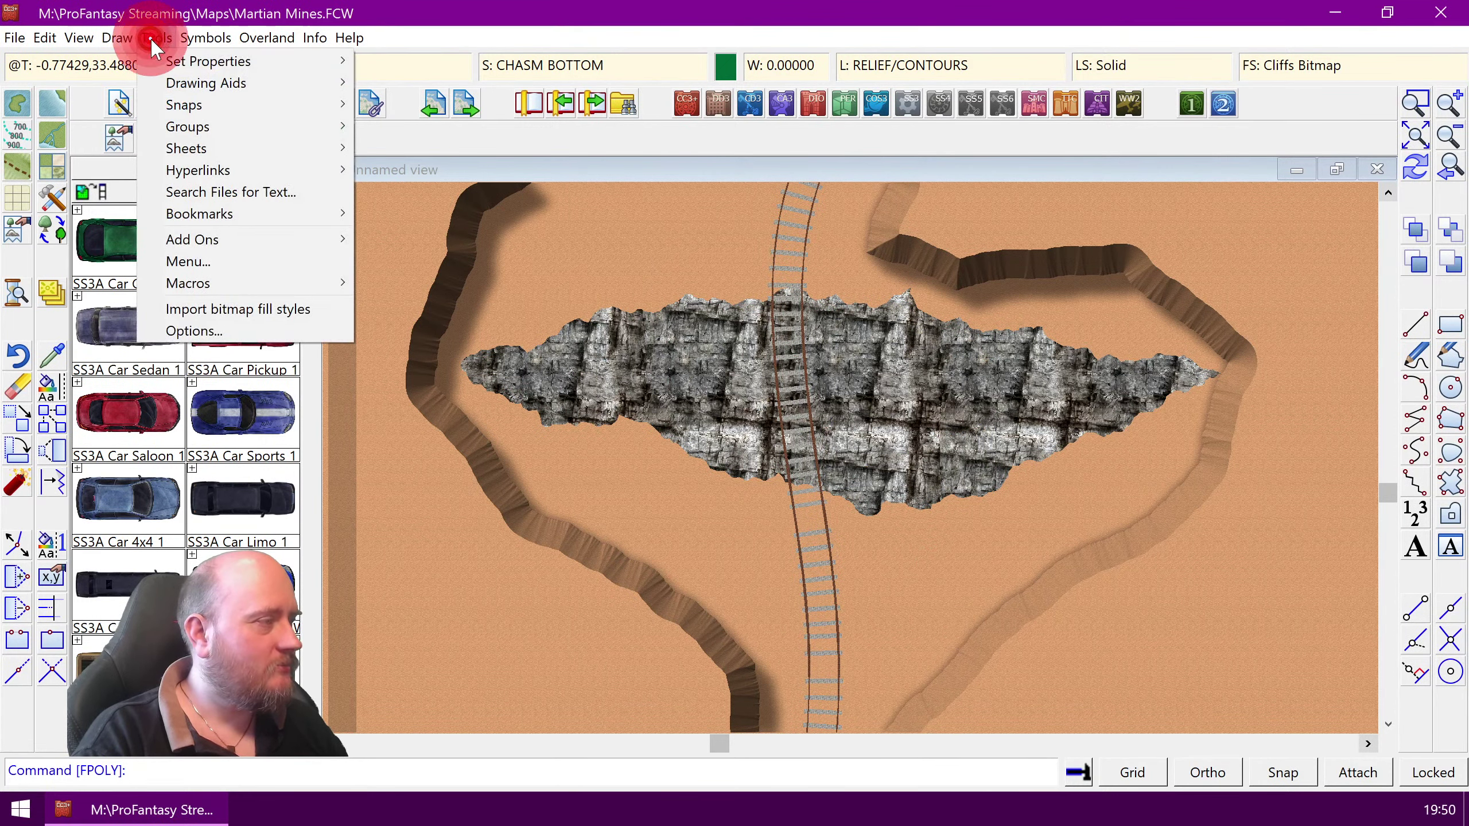
{"action": "left_click", "coordinate": [279, 309]}
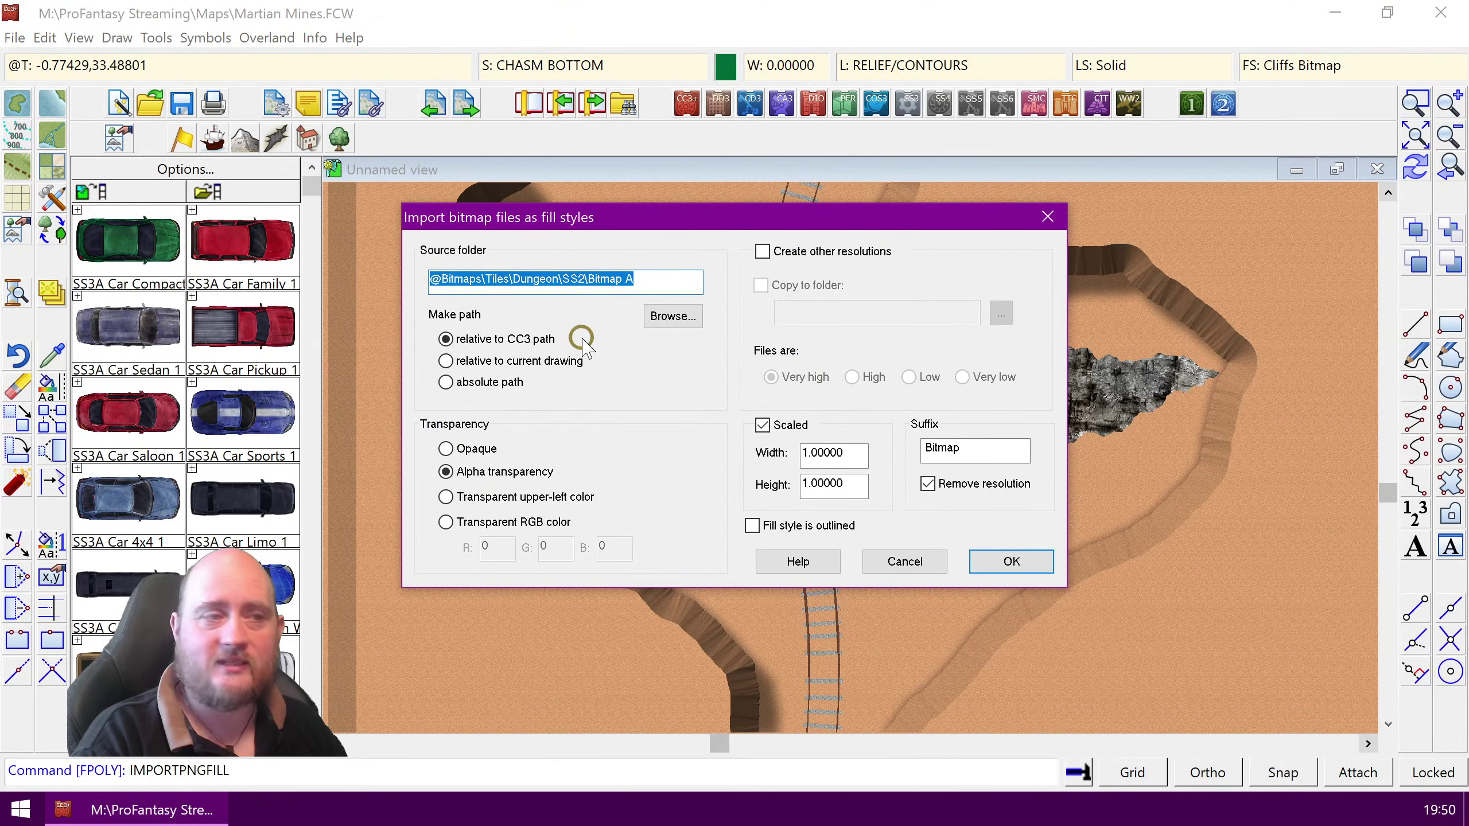
{"action": "left_click", "coordinate": [660, 324]}
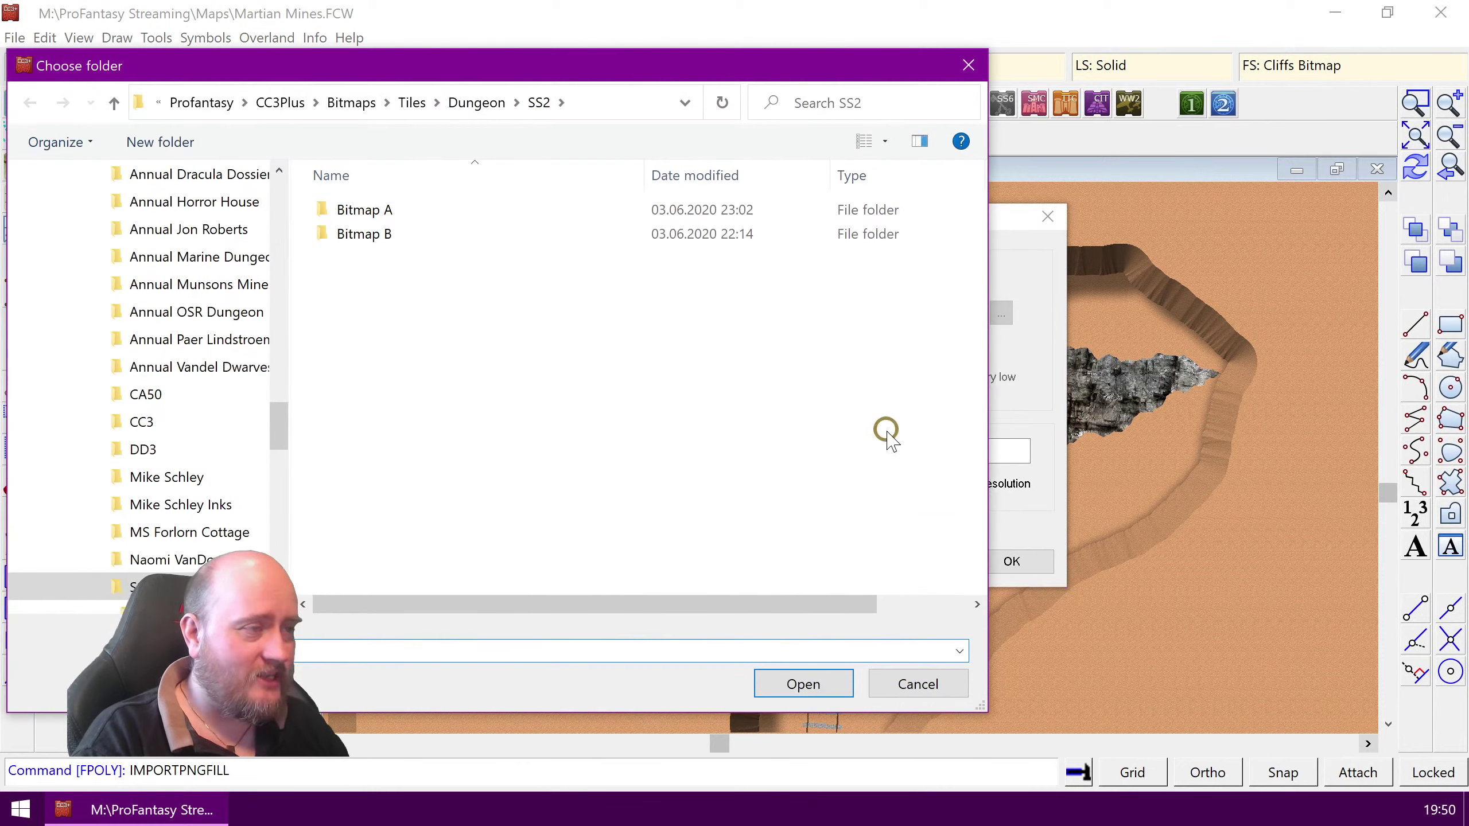
{"action": "left_click", "coordinate": [412, 102]}
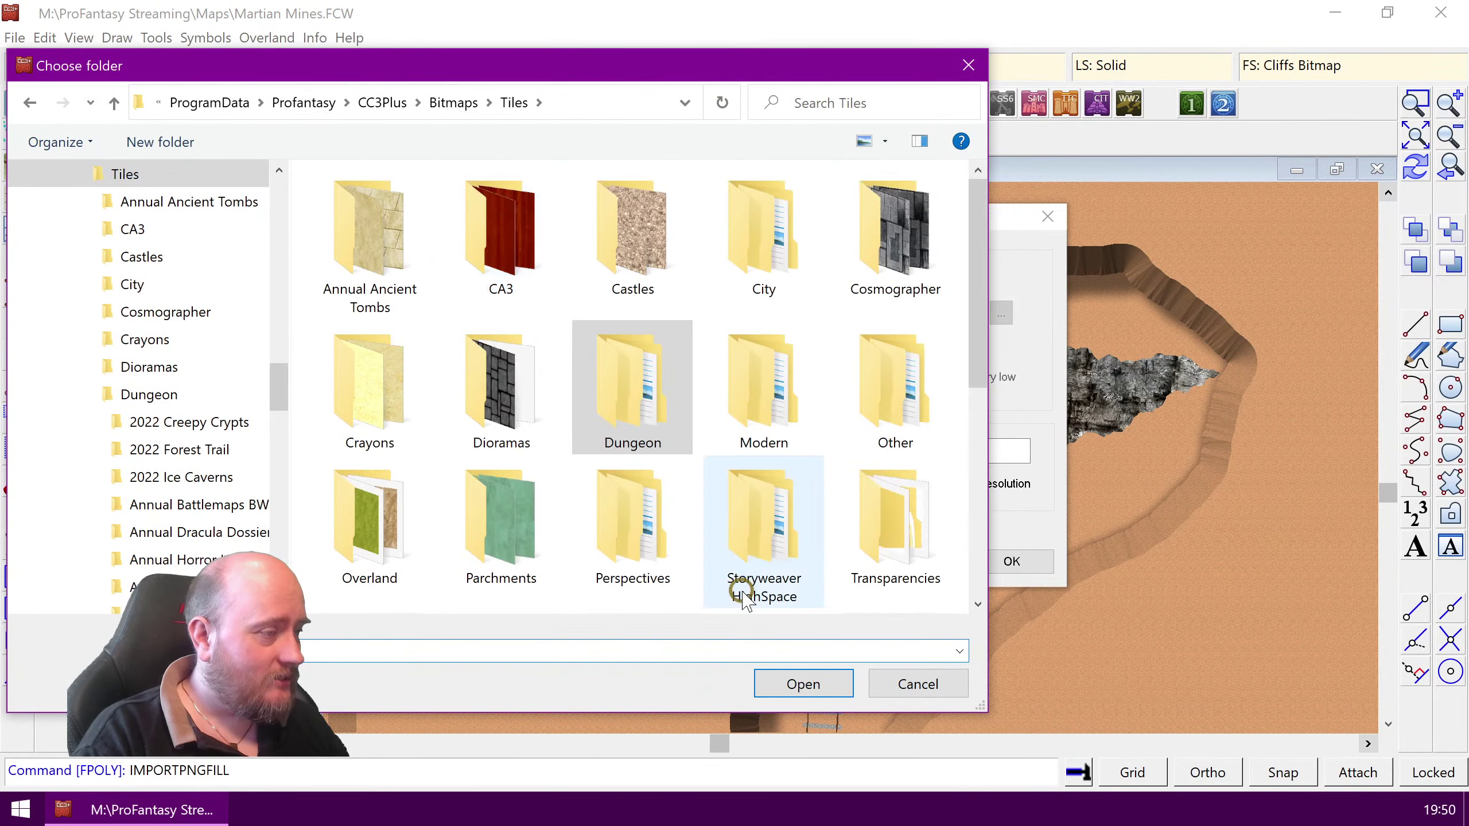
{"action": "double_click", "coordinate": [762, 518]}
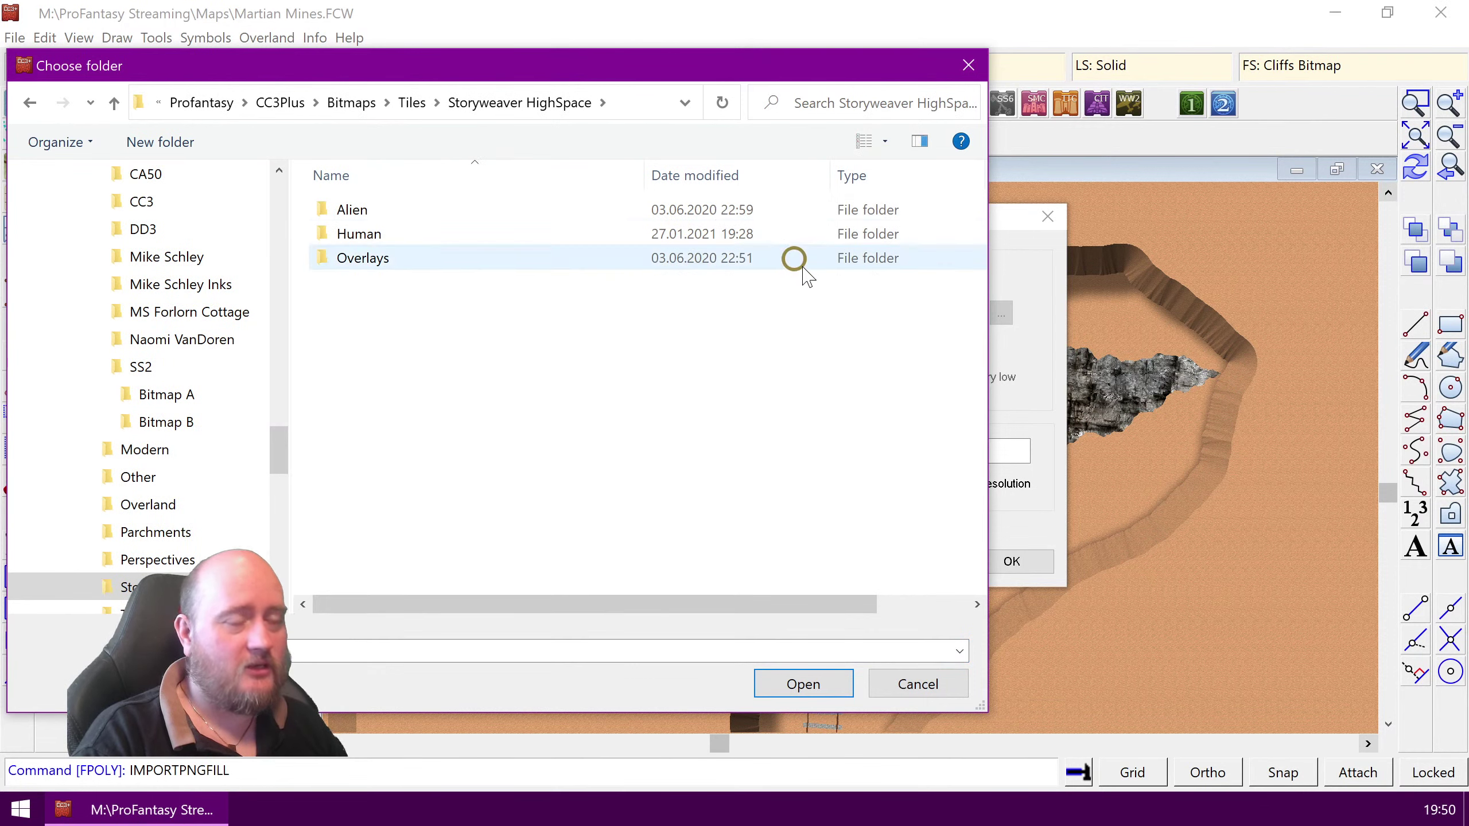
{"action": "left_click", "coordinate": [365, 210]}
{"action": "double_click", "coordinate": [365, 209]}
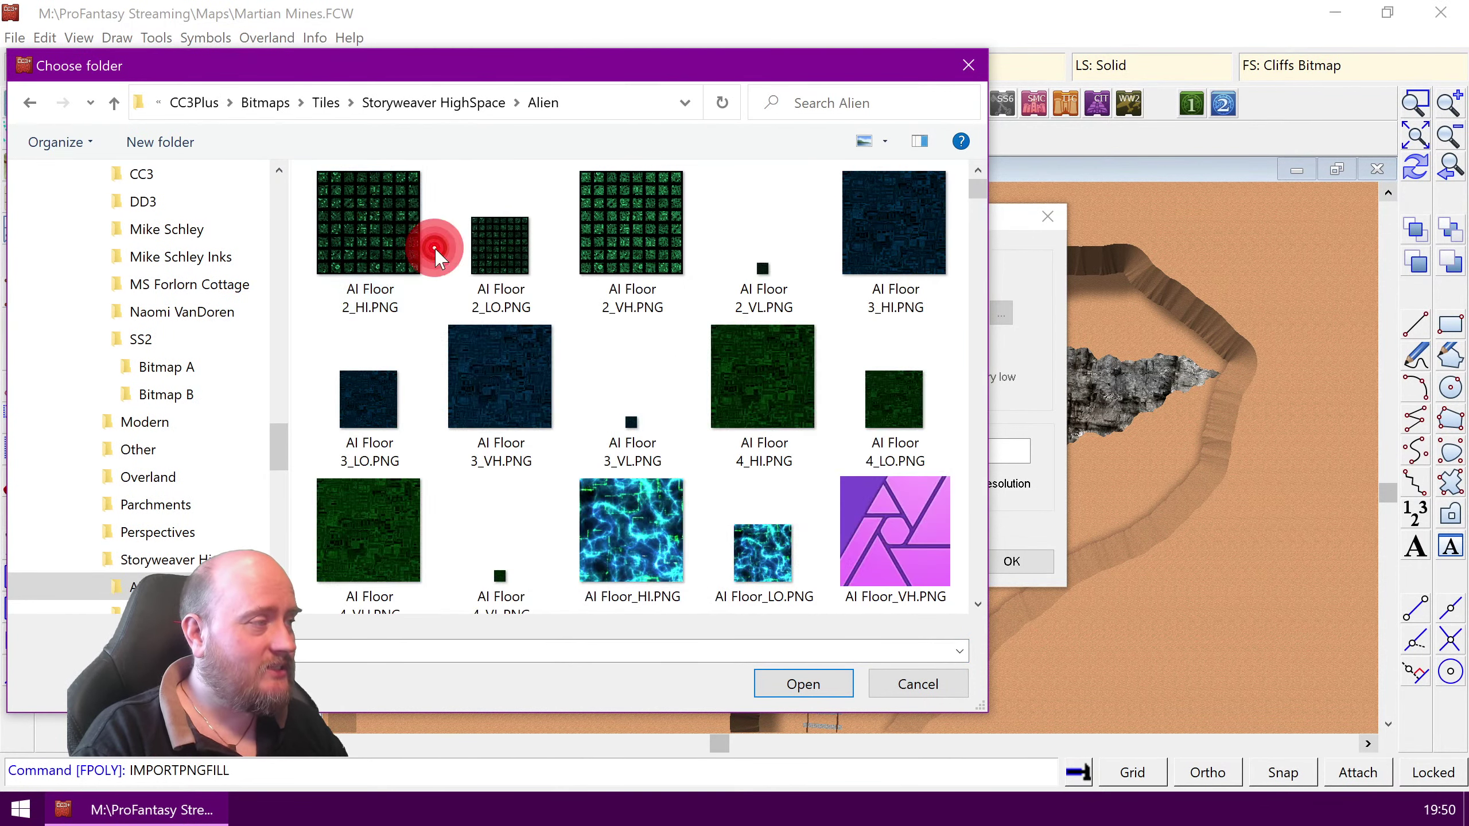
{"action": "left_click", "coordinate": [379, 234]}
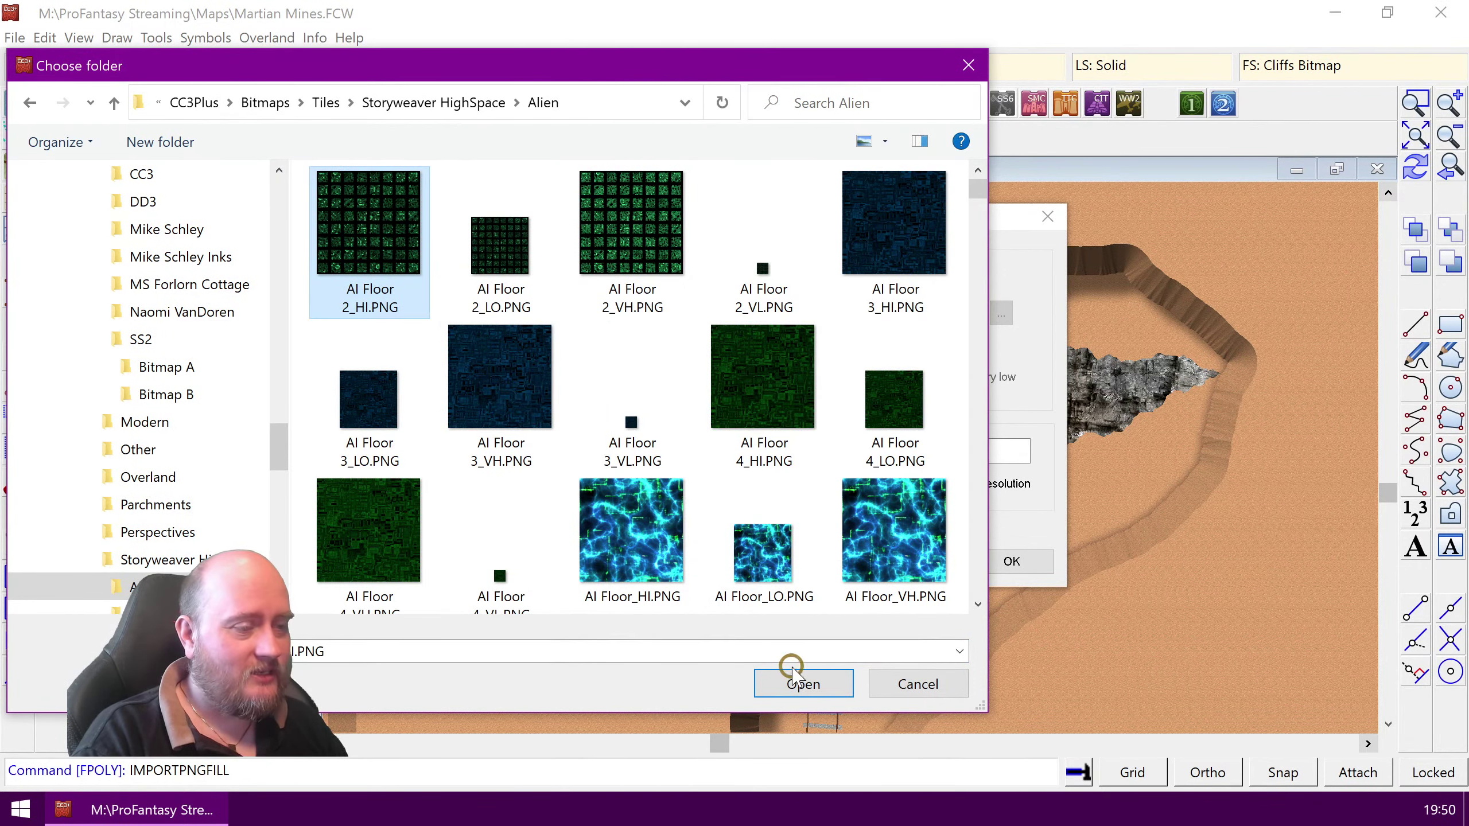
{"action": "left_click", "coordinate": [790, 682]}
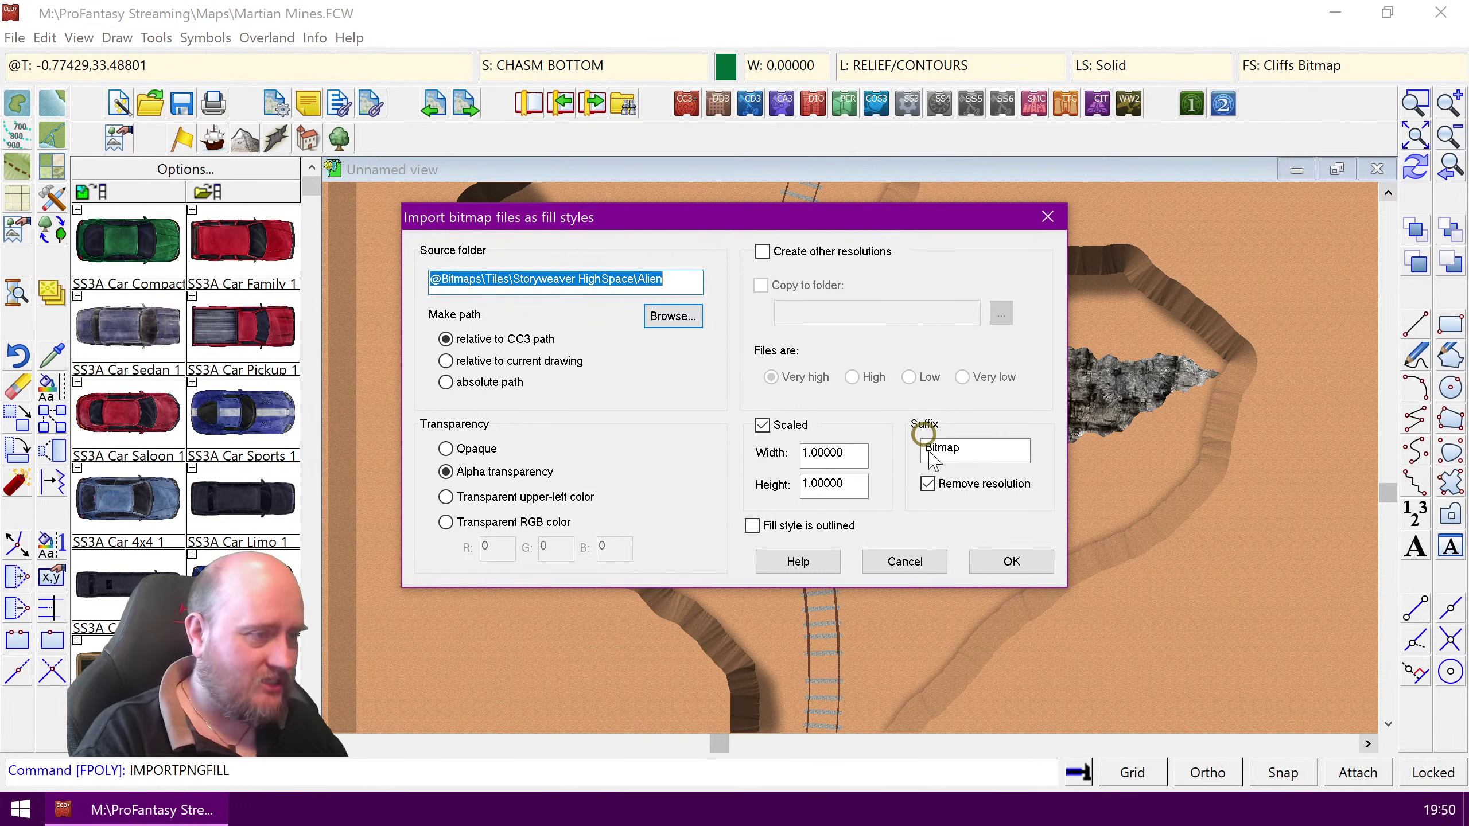
{"action": "left_click", "coordinate": [1011, 561]}
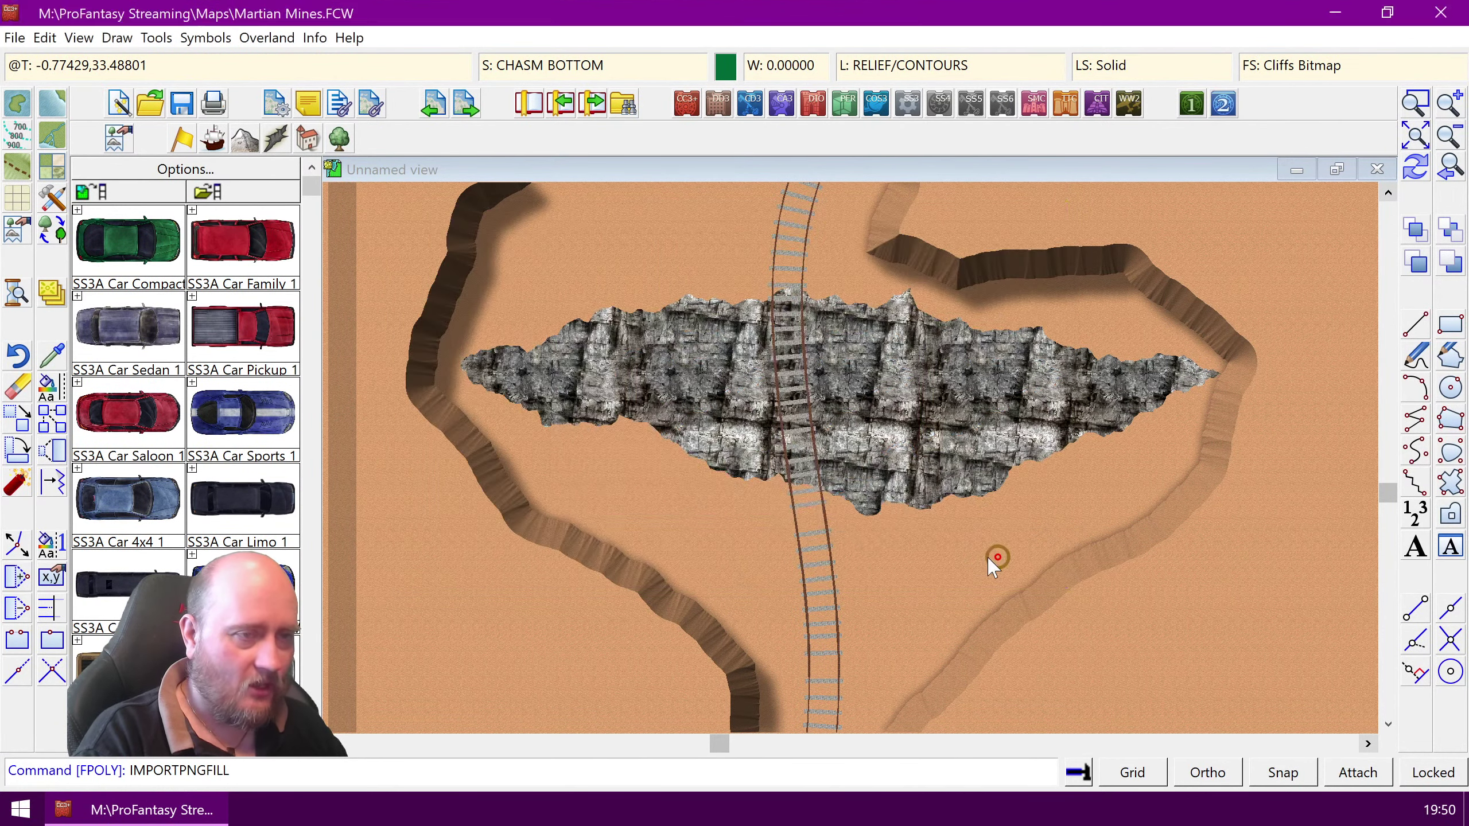
{"action": "left_click", "coordinate": [844, 492]}
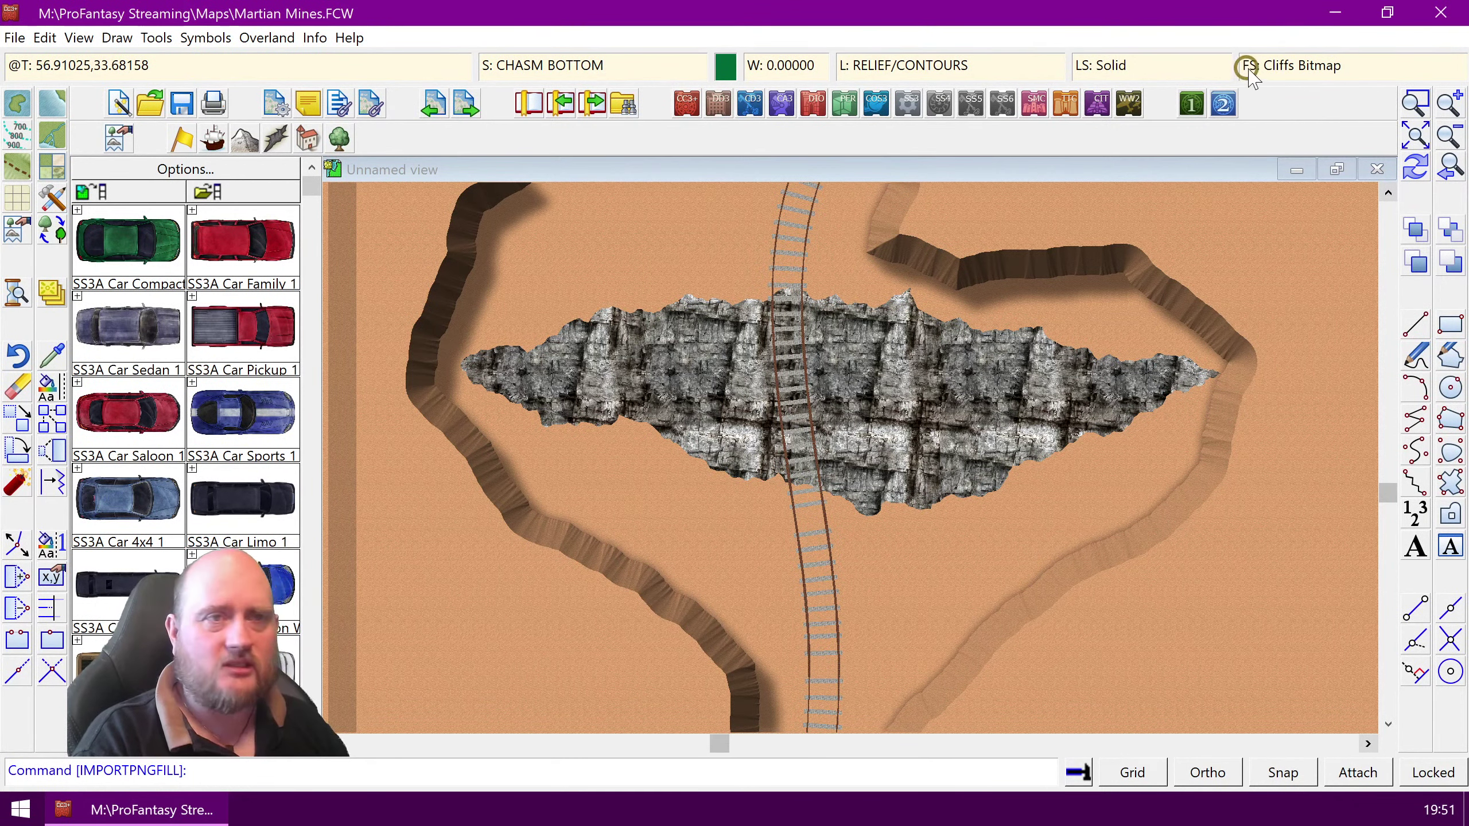
Step: Choose Egg Chamber 1 Bitmap as the current bitmap fill style
{"action": "left_click", "coordinate": [1289, 66]}
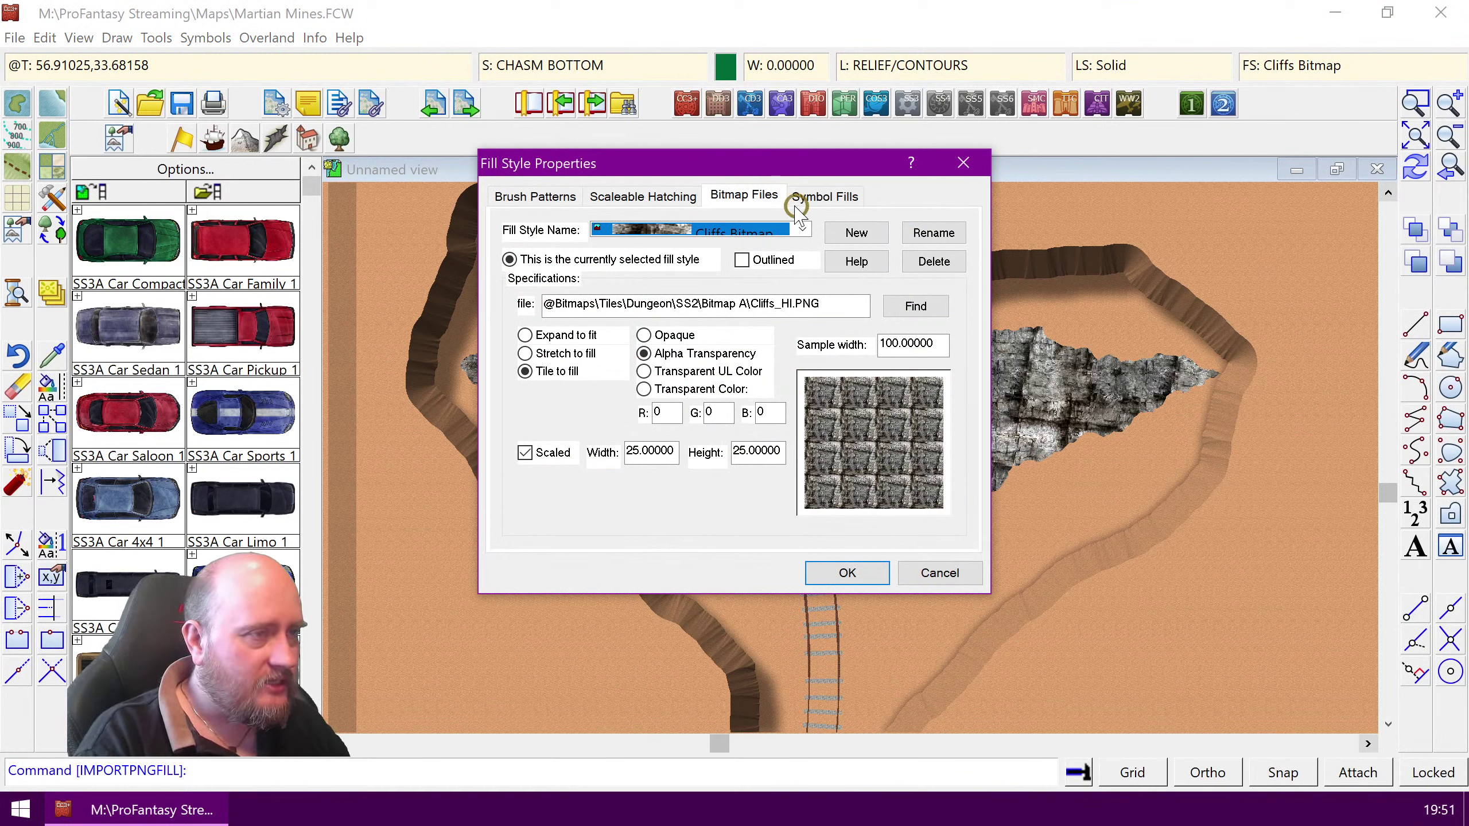
{"action": "left_click", "coordinate": [775, 234]}
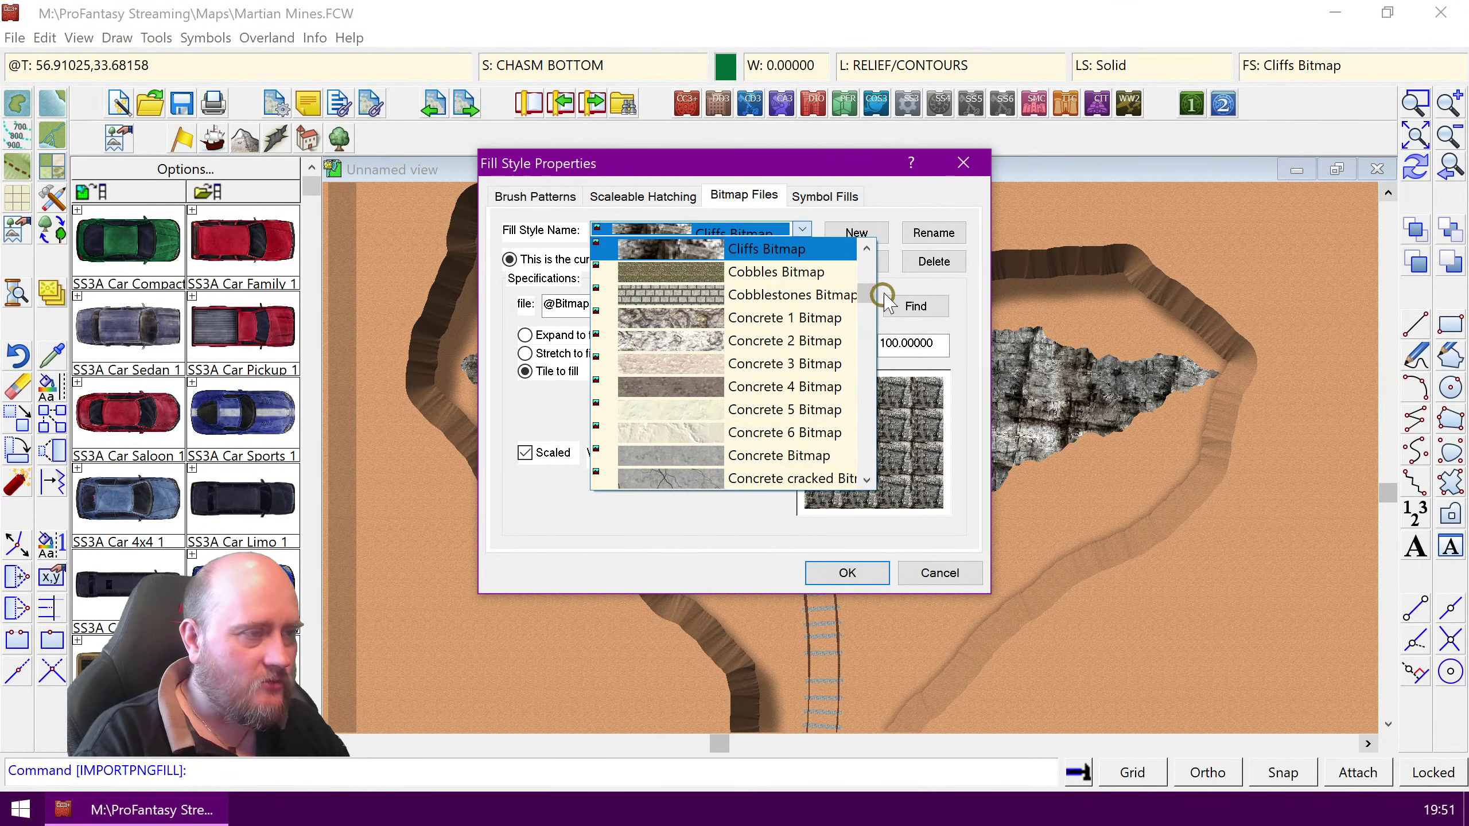
{"action": "left_click", "coordinate": [867, 281]}
{"action": "left_click_drag", "start_coordinate": [868, 280], "coordinate": [876, 312]}
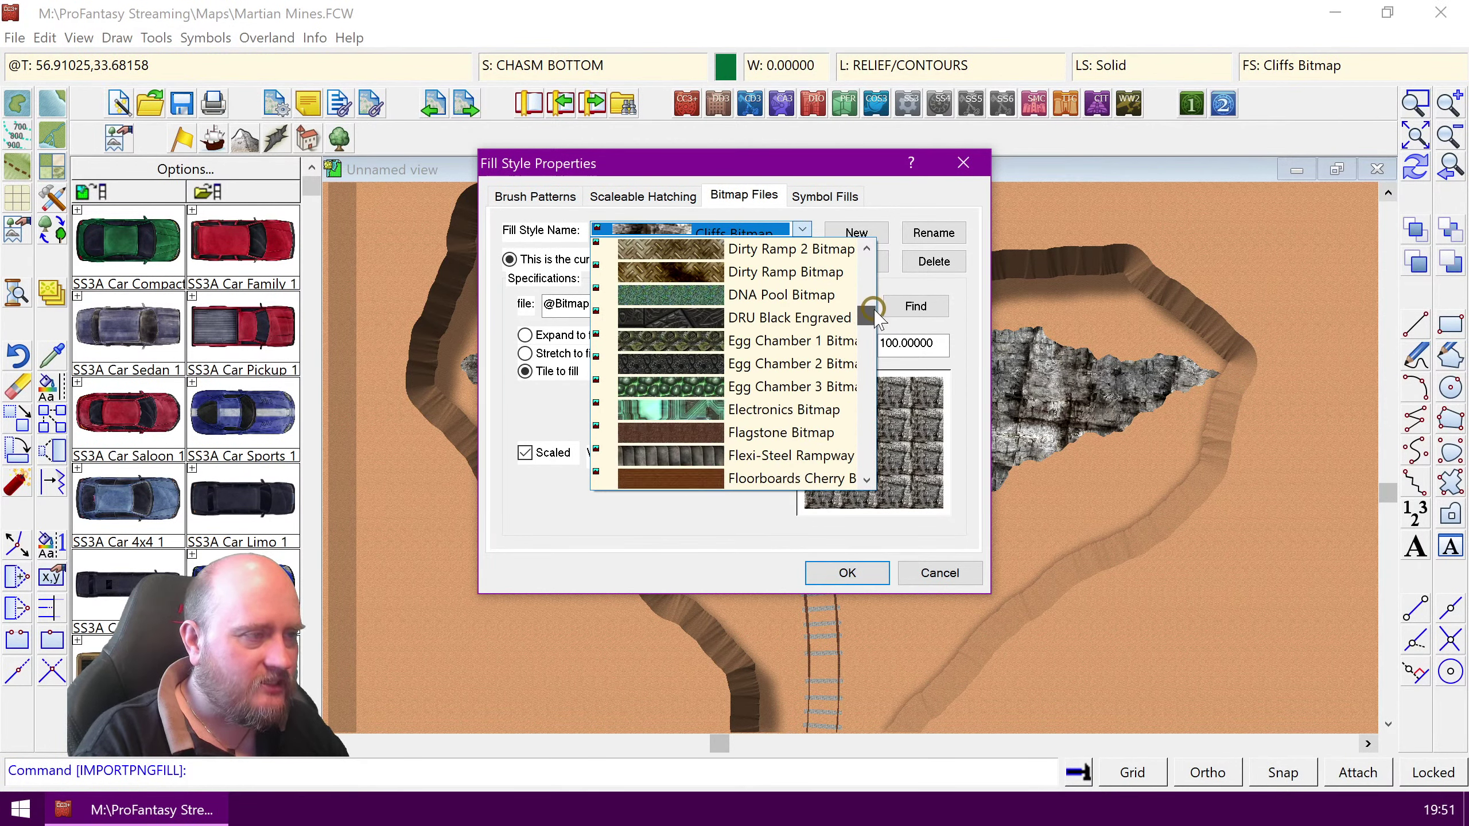
{"action": "left_click", "coordinate": [762, 342]}
{"action": "left_click", "coordinate": [766, 346]}
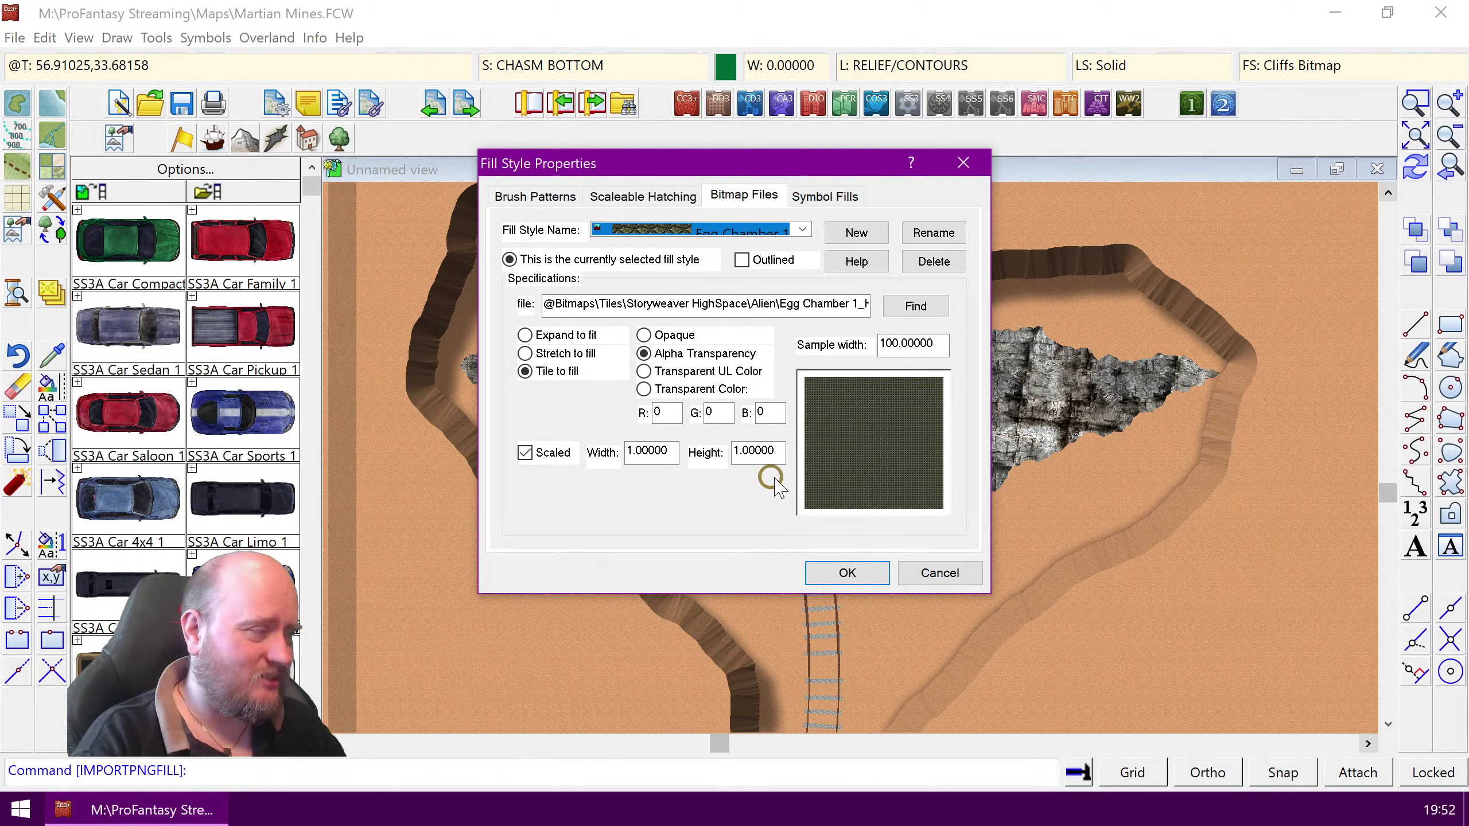
Step: Set the scaled width and height of the Egg Chamber 1 Bitmap fill style to 25 and accept the fill style properties
{"action": "left_click_drag", "start_coordinate": [746, 164], "coordinate": [870, 171]}
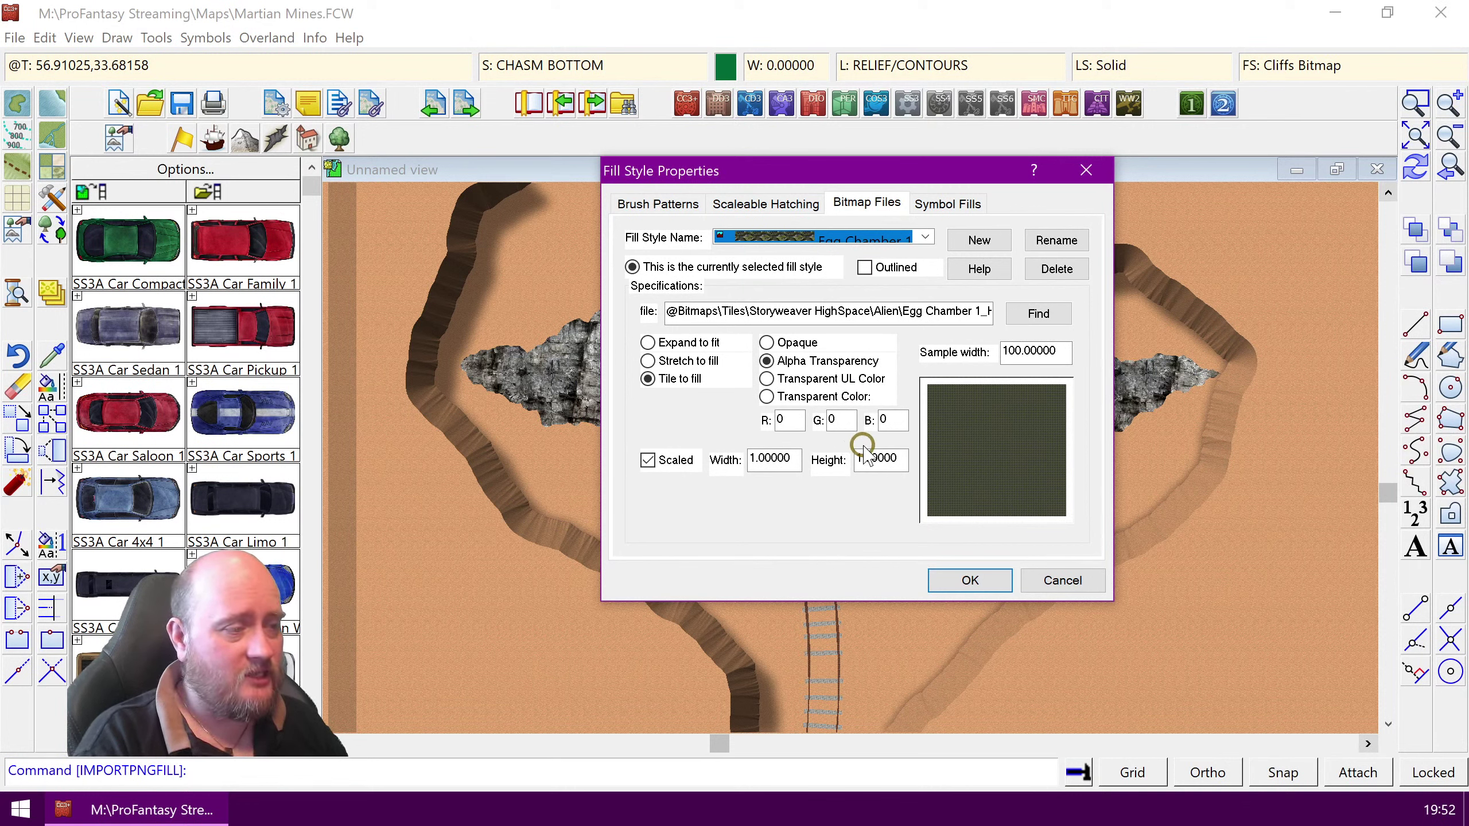
{"action": "left_click", "coordinate": [752, 459]}
{"action": "key", "text": "BackSpace"}
{"action": "type", "text": "2"}
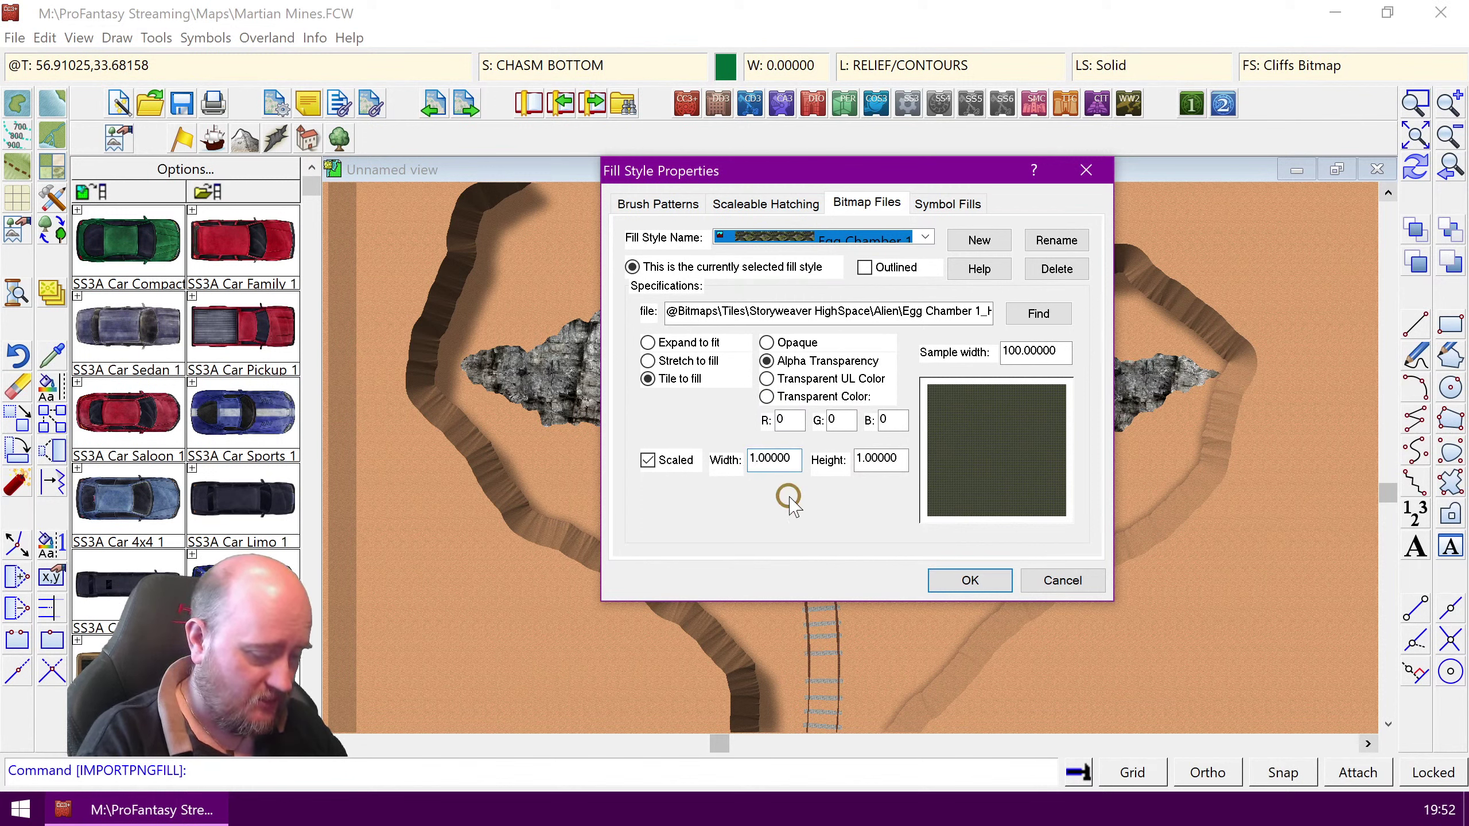
{"action": "type", "text": "5"}
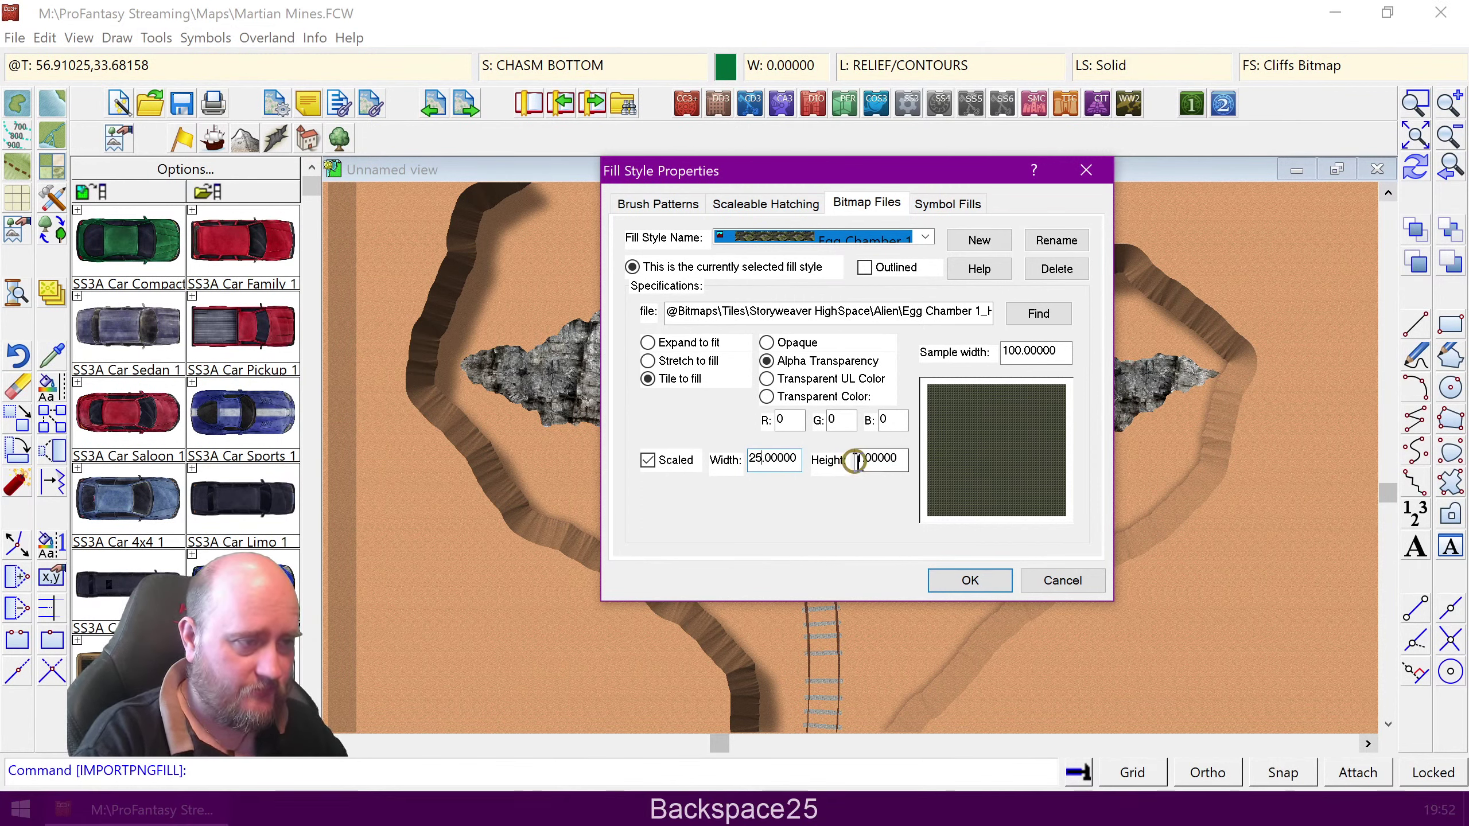
{"action": "type", "text": "25"}
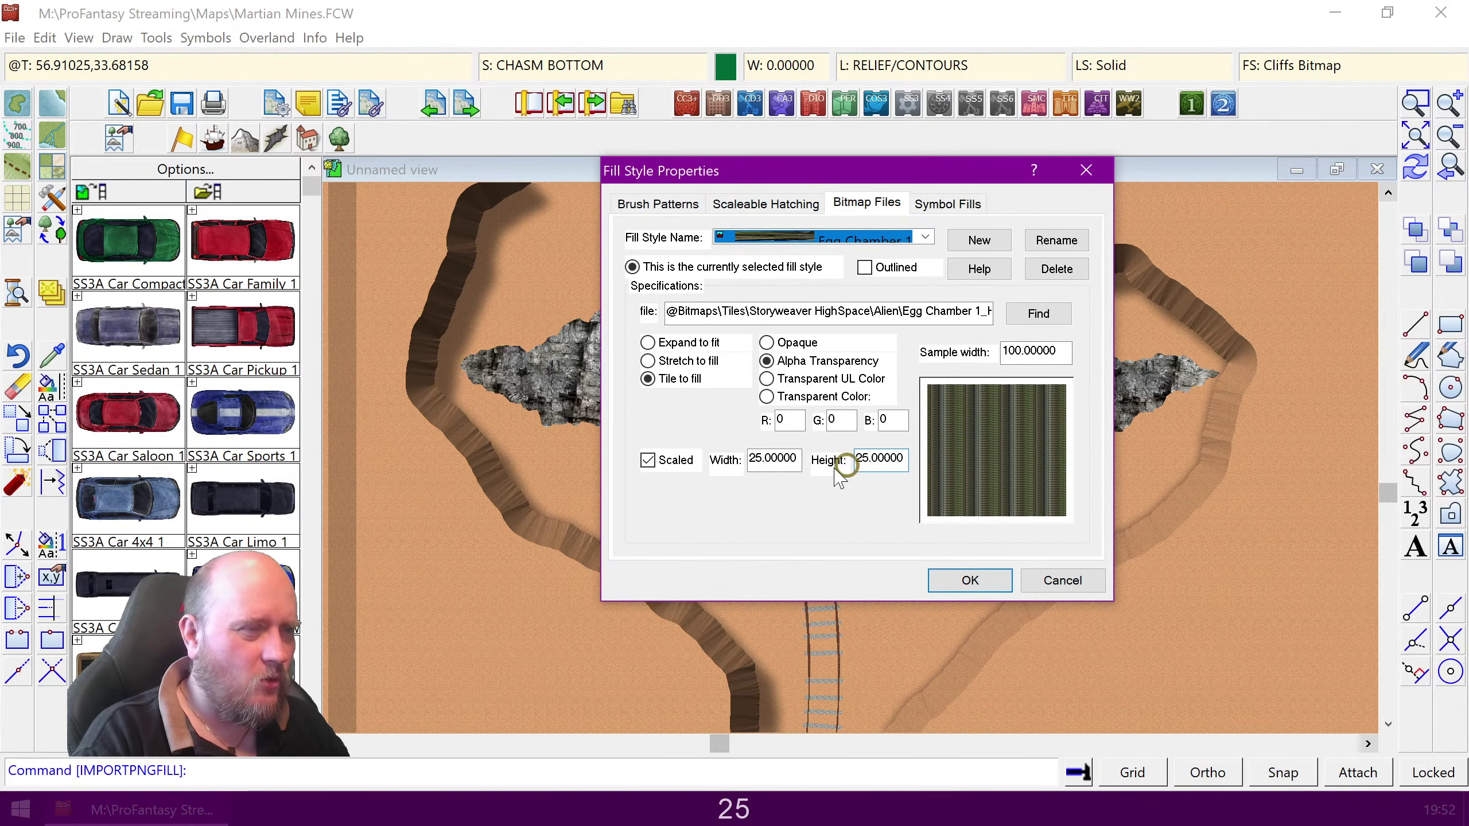
{"action": "left_click", "coordinate": [1029, 353]}
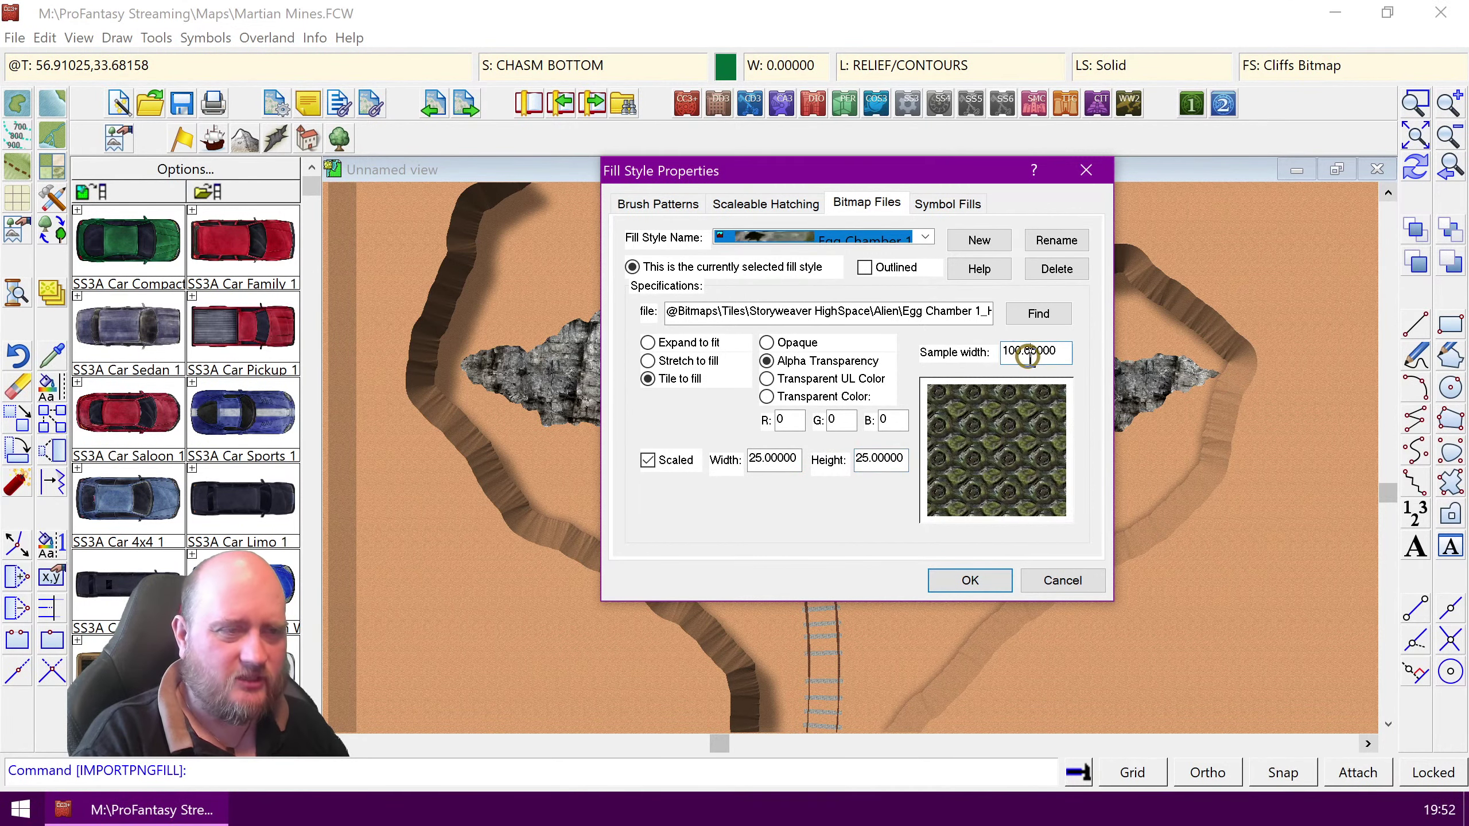
{"action": "left_click", "coordinate": [967, 581]}
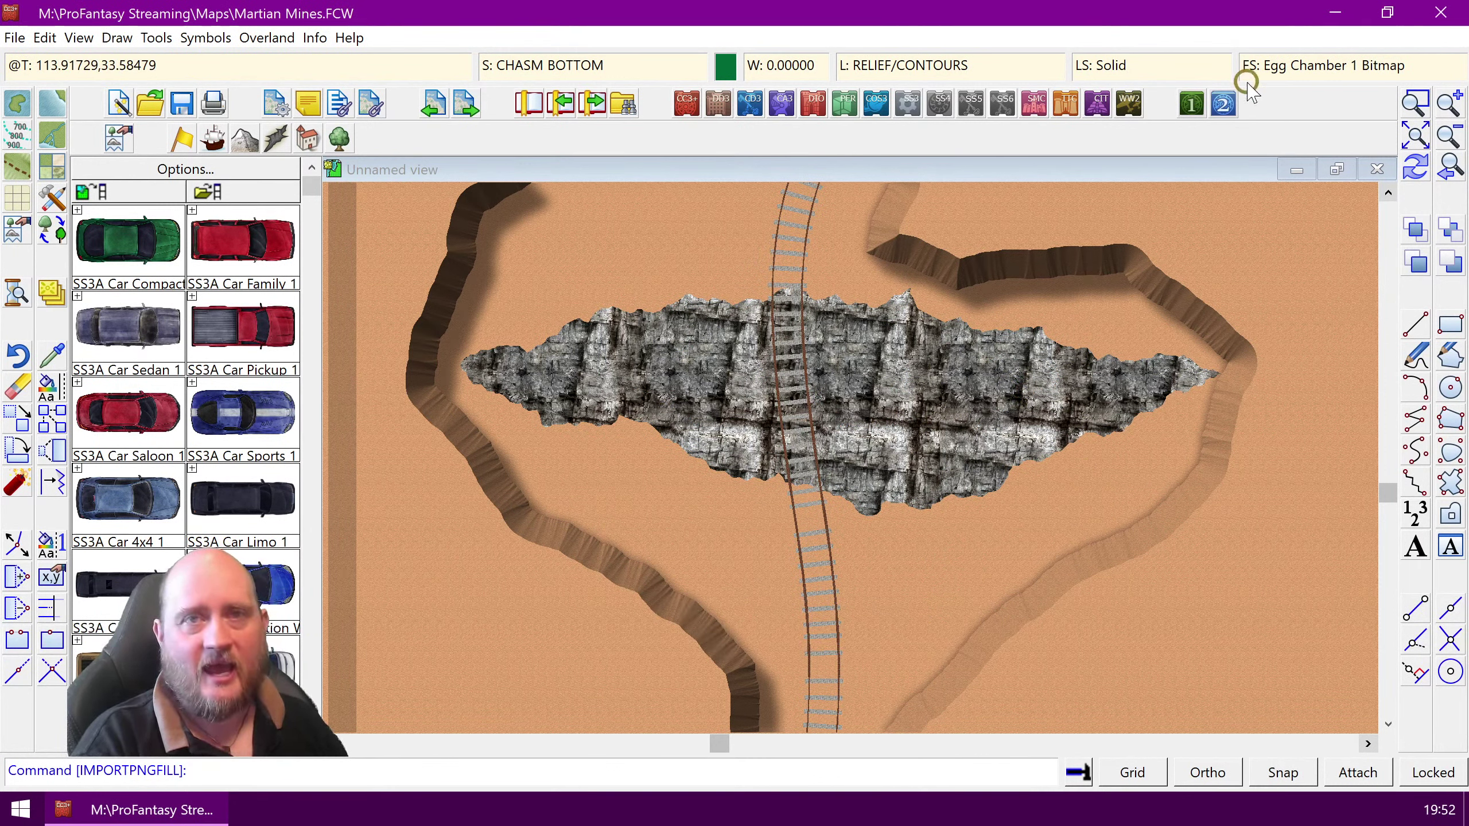
Step: Draw a long fractal polygon with the Egg Chamber 1 Bitmap fill inside the cliff-filled chasm, leaving a rim of cliffs around it
{"action": "left_click", "coordinate": [1450, 484]}
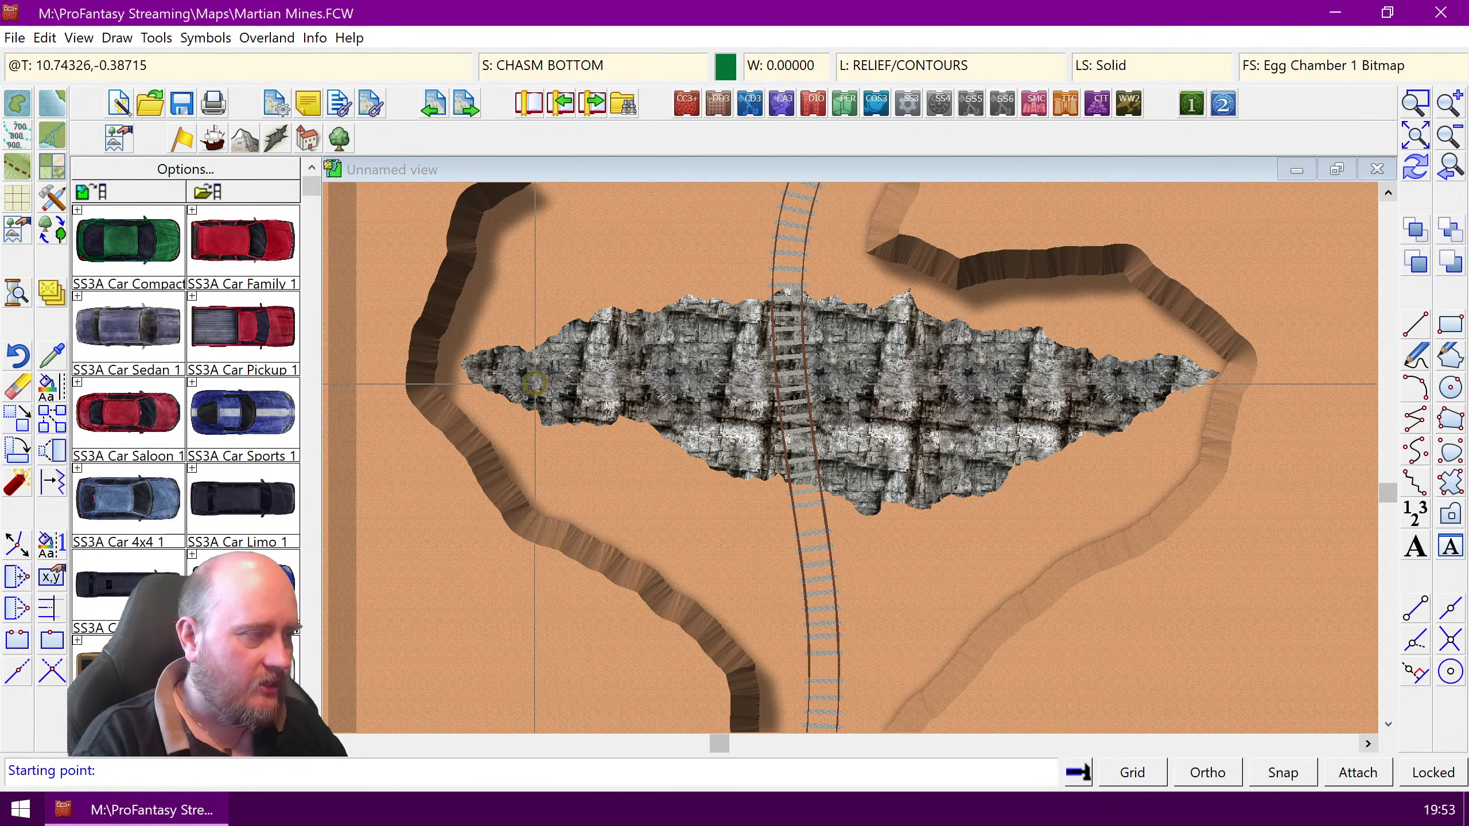
{"action": "left_click", "coordinate": [501, 370]}
{"action": "left_click", "coordinate": [541, 354]}
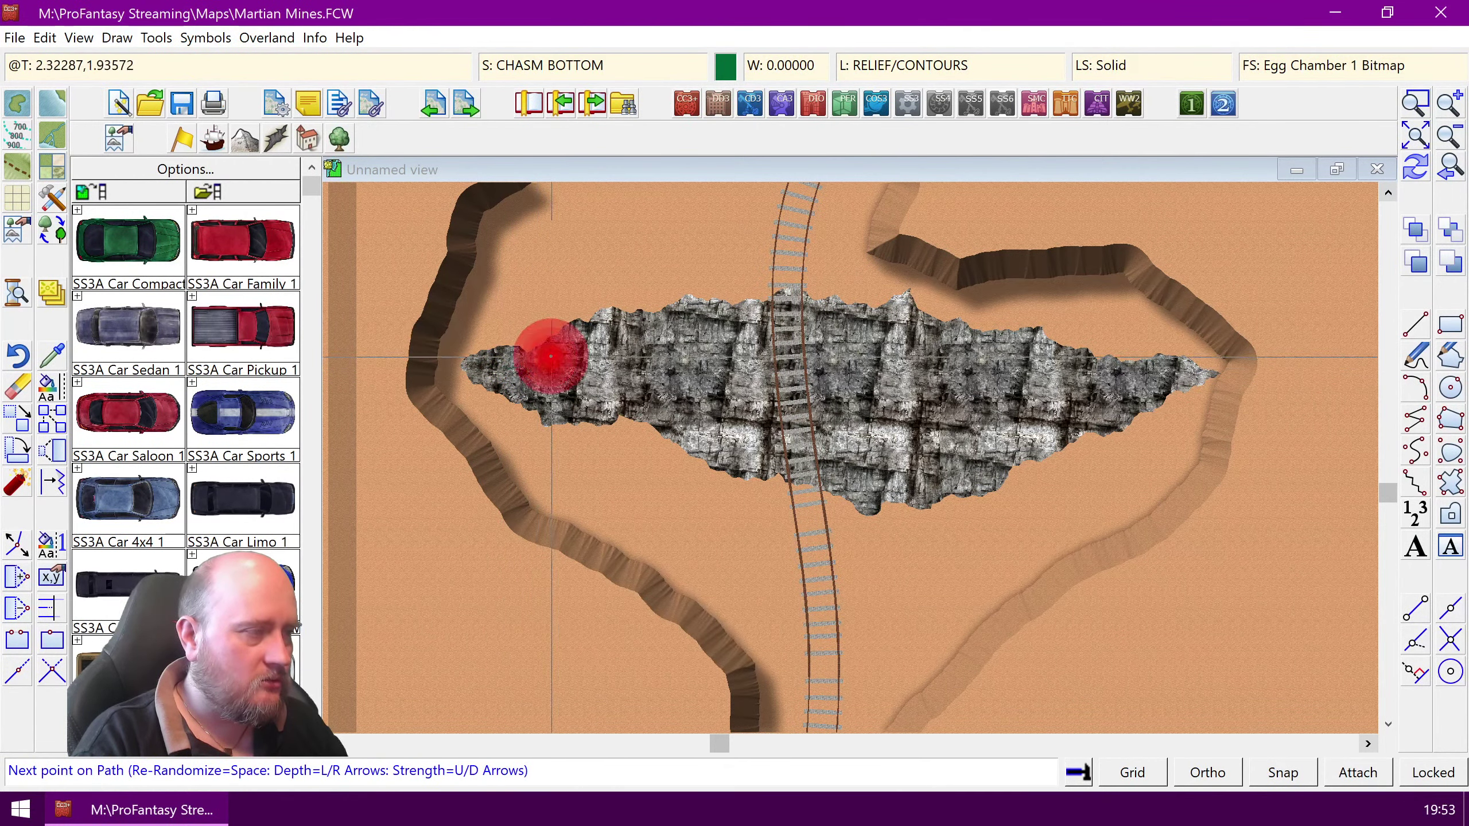
{"action": "left_click", "coordinate": [616, 335]}
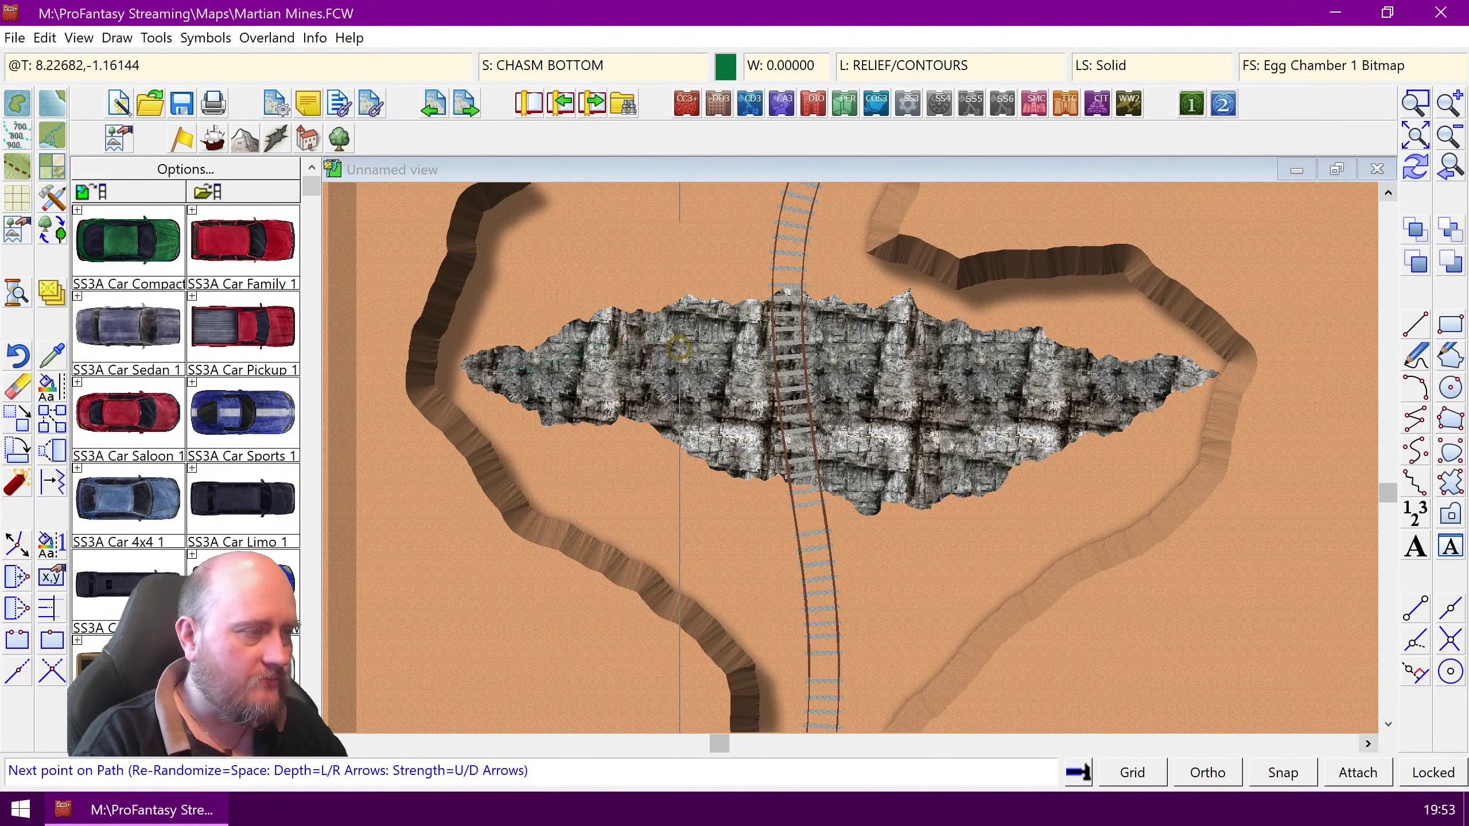
{"action": "left_click", "coordinate": [715, 338]}
{"action": "left_click", "coordinate": [783, 346]}
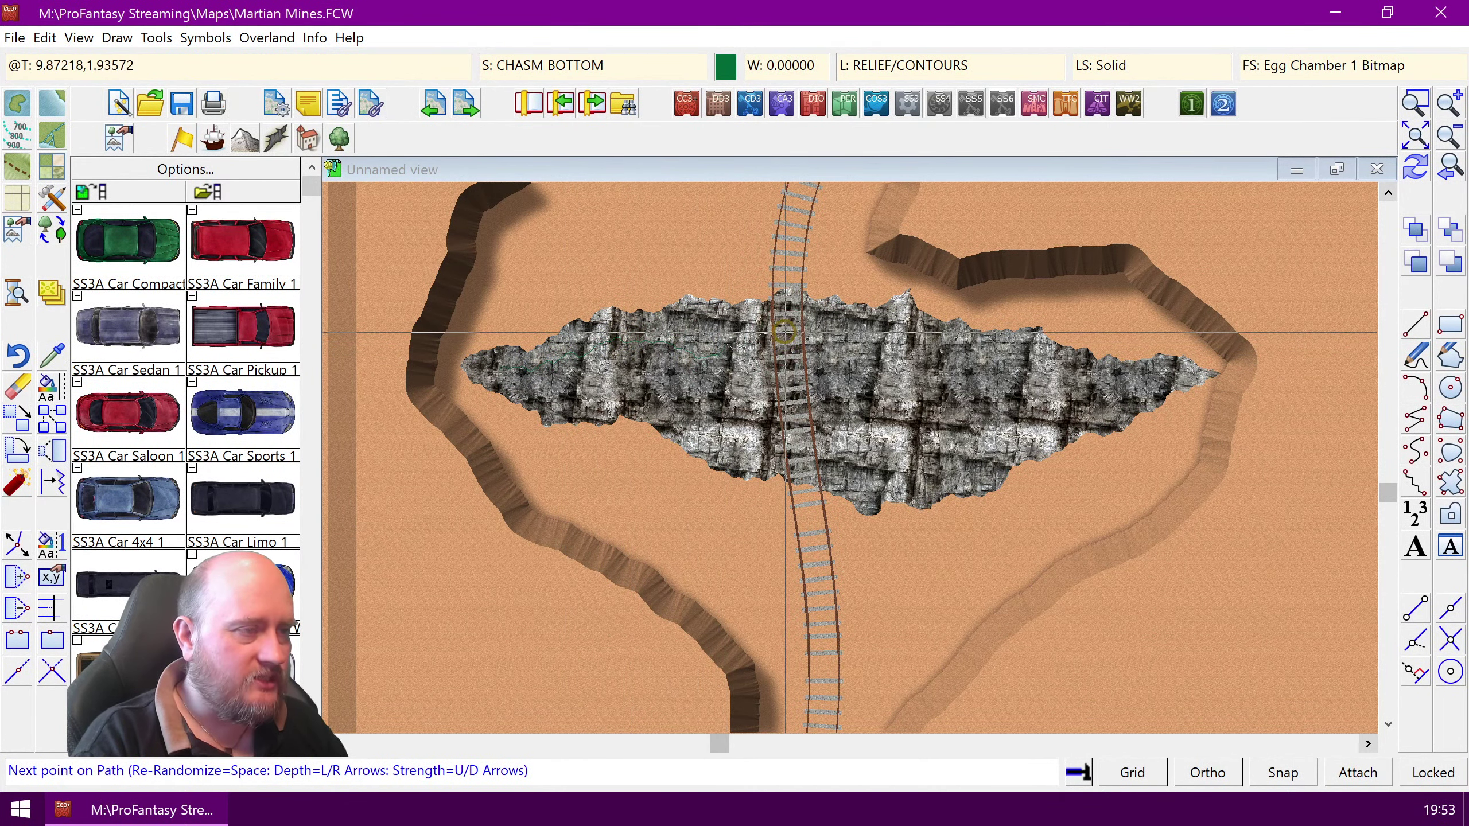
{"action": "left_click", "coordinate": [874, 346]}
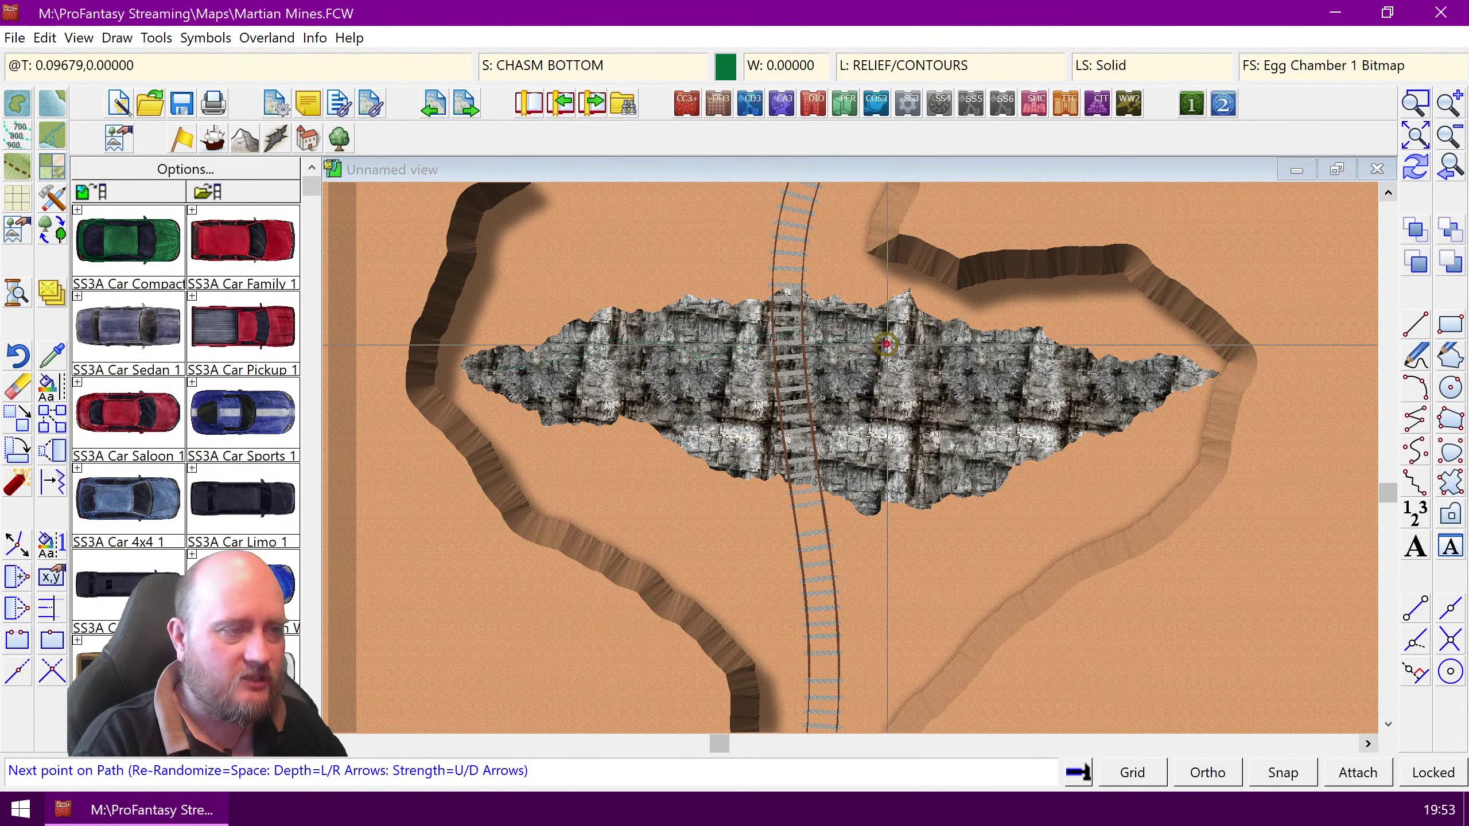
{"action": "left_click", "coordinate": [937, 352]}
{"action": "left_click", "coordinate": [1024, 377]}
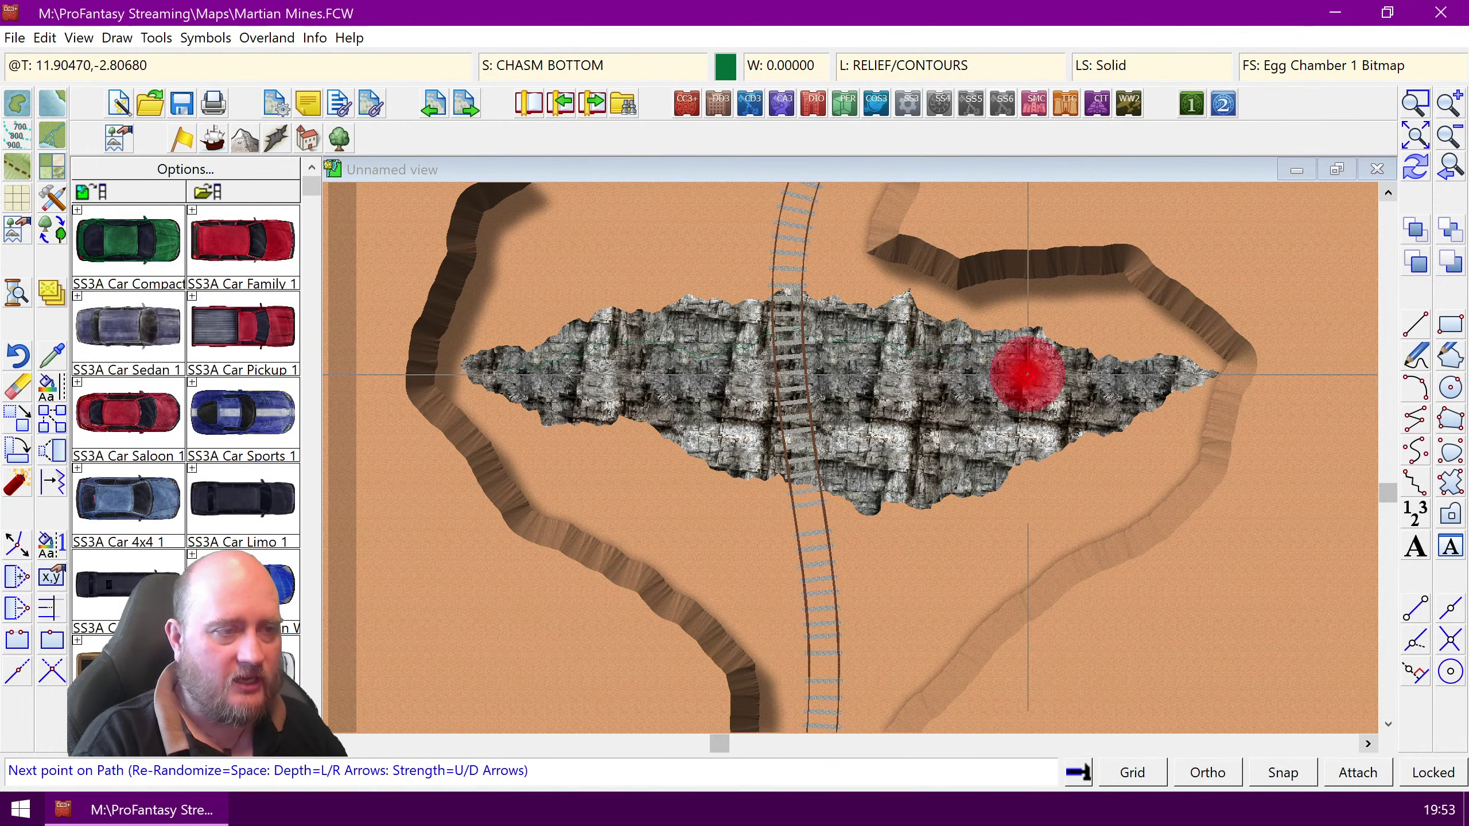
{"action": "left_click", "coordinate": [1054, 375]}
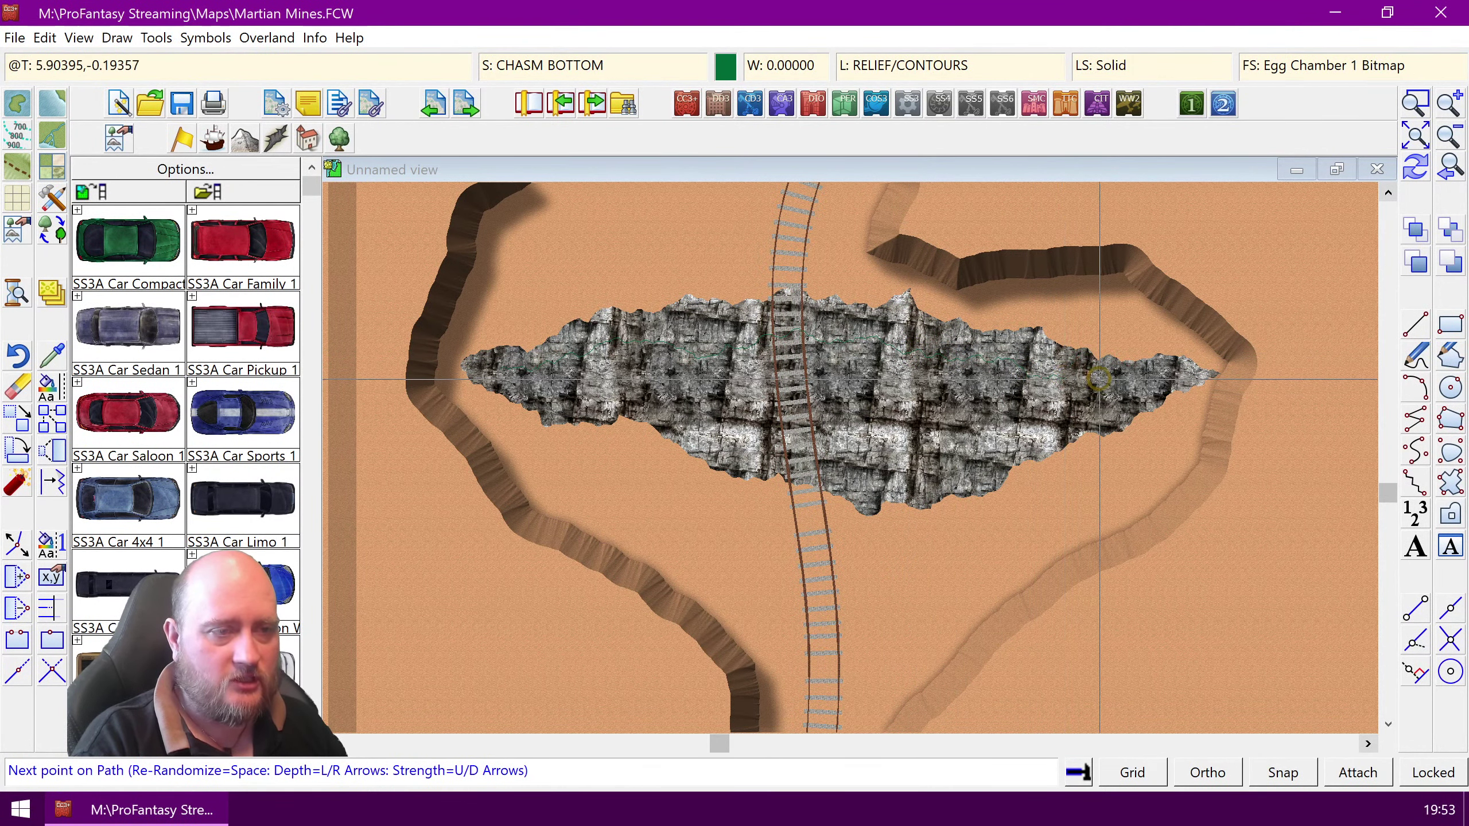
{"action": "left_click", "coordinate": [1136, 384]}
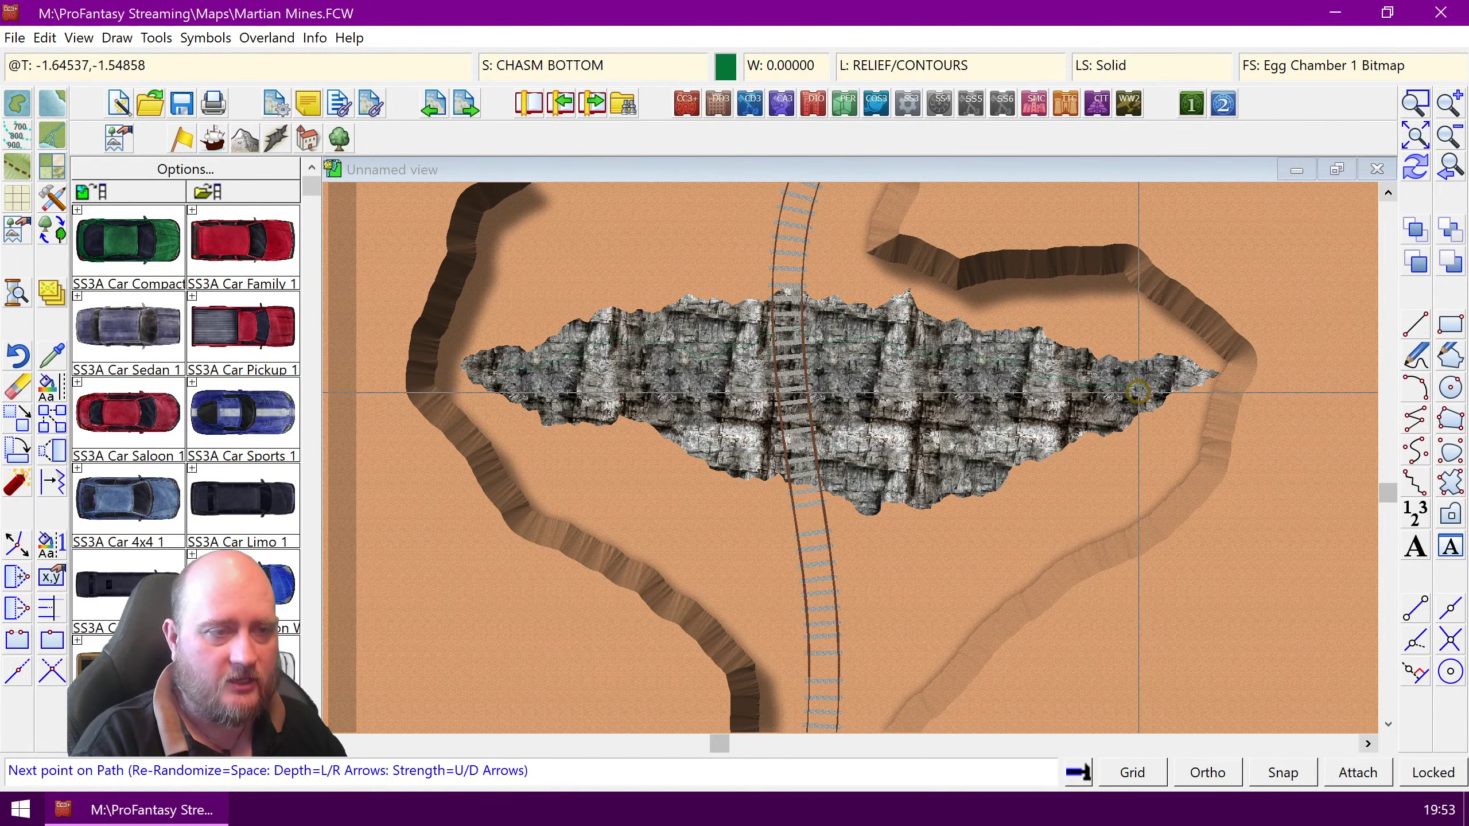
{"action": "left_click", "coordinate": [1119, 395]}
{"action": "mouse_move", "coordinate": [1118, 398]}
{"action": "left_mouse_down"}
{"action": "mouse_move", "coordinate": [958, 455]}
{"action": "mouse_move", "coordinate": [901, 447]}
{"action": "left_mouse_up"}
{"action": "left_click", "coordinate": [862, 442]}
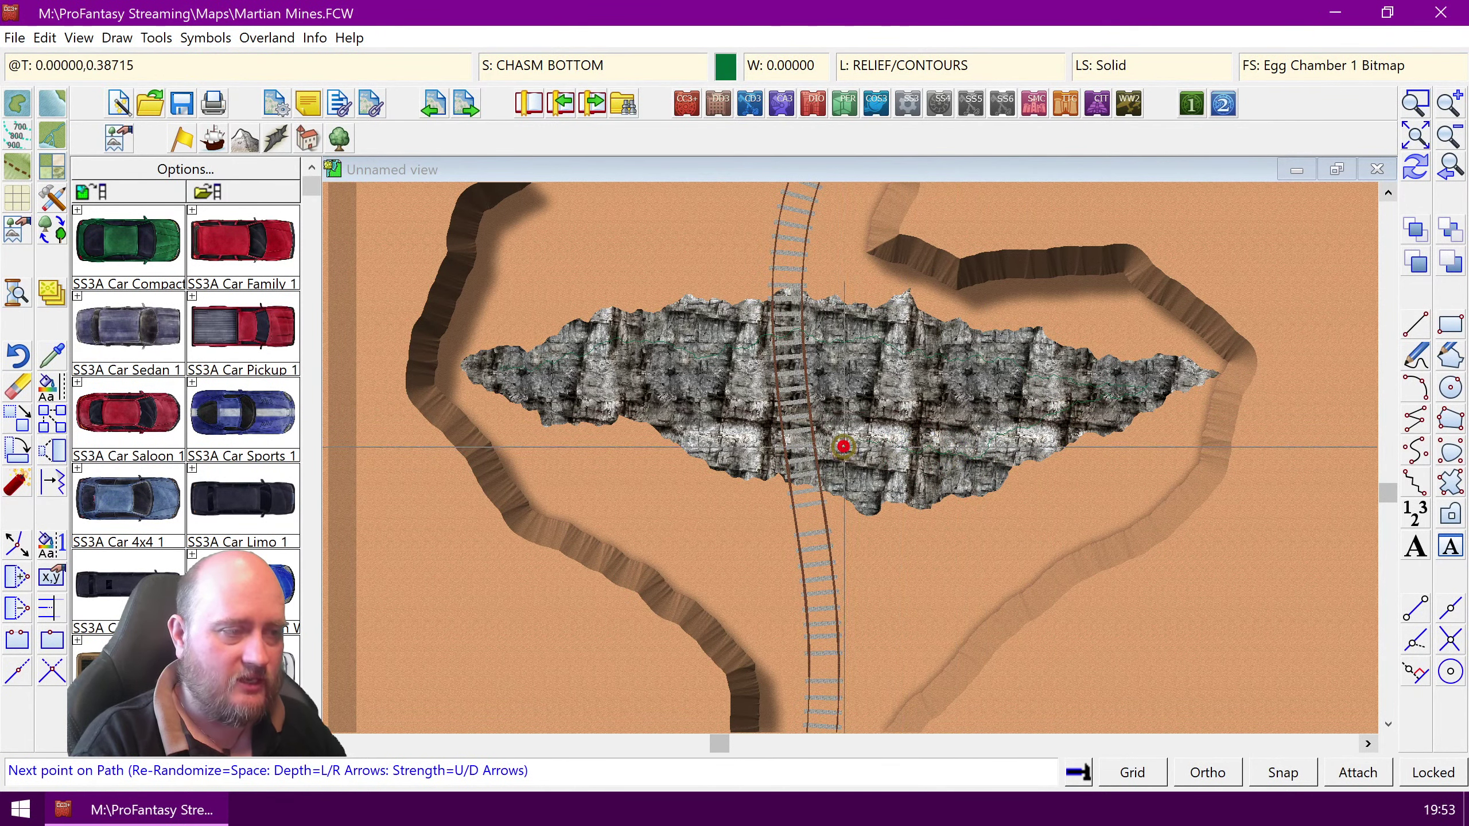
{"action": "left_click", "coordinate": [715, 401]}
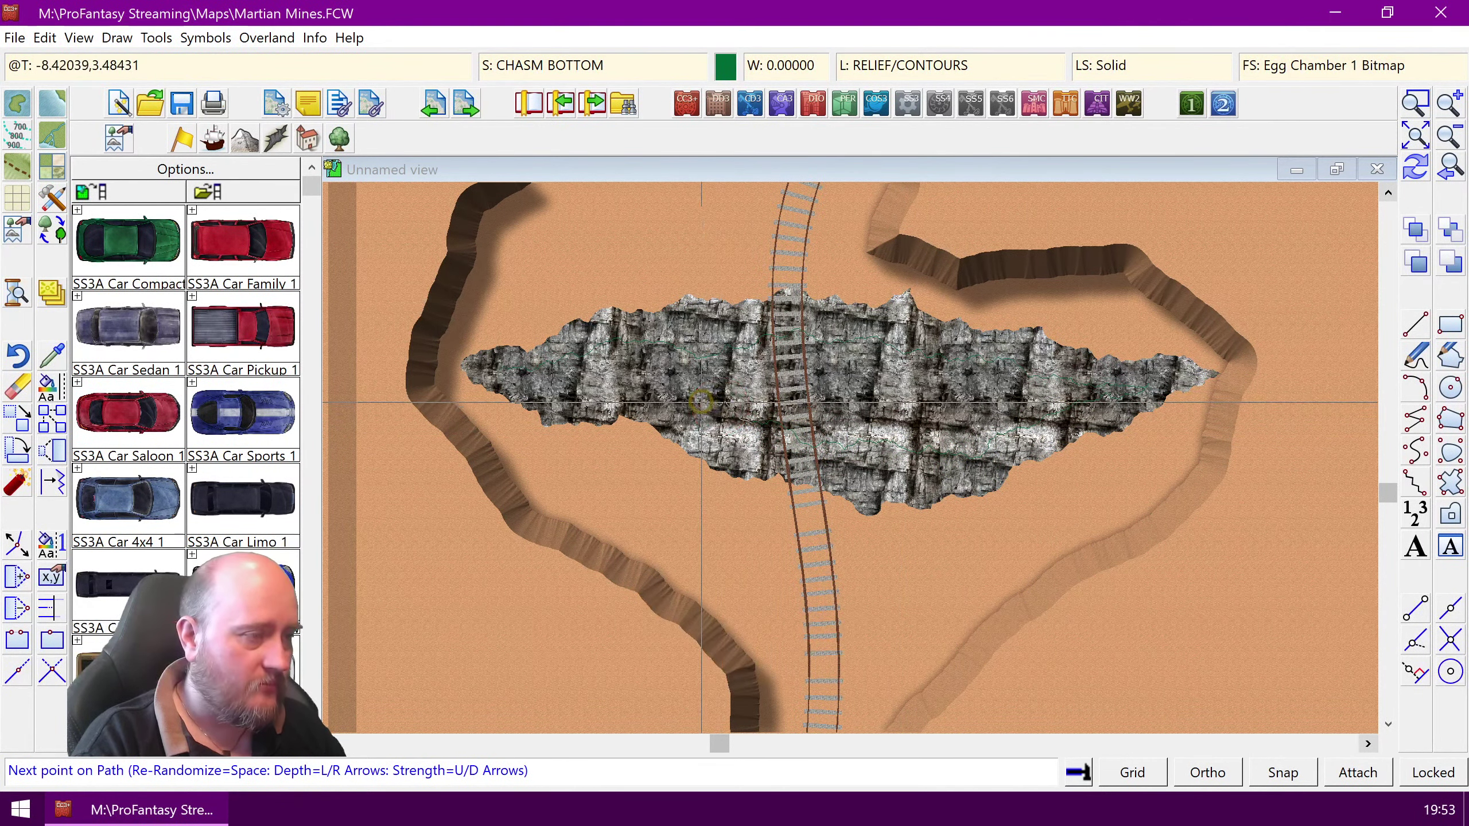
{"action": "left_click", "coordinate": [660, 401]}
{"action": "left_click", "coordinate": [642, 393]}
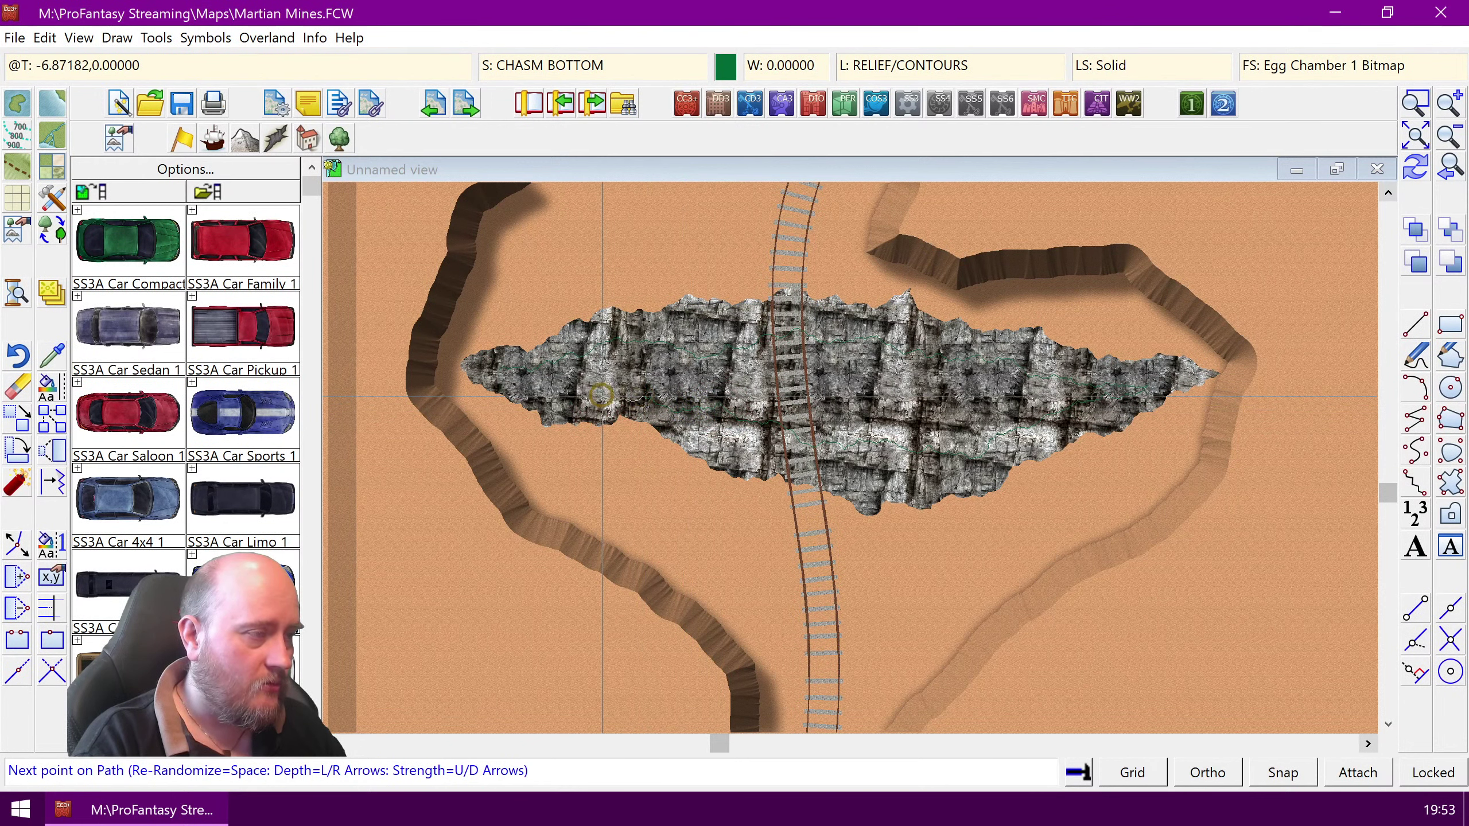
{"action": "left_click", "coordinate": [594, 397]}
{"action": "left_click", "coordinate": [625, 368]}
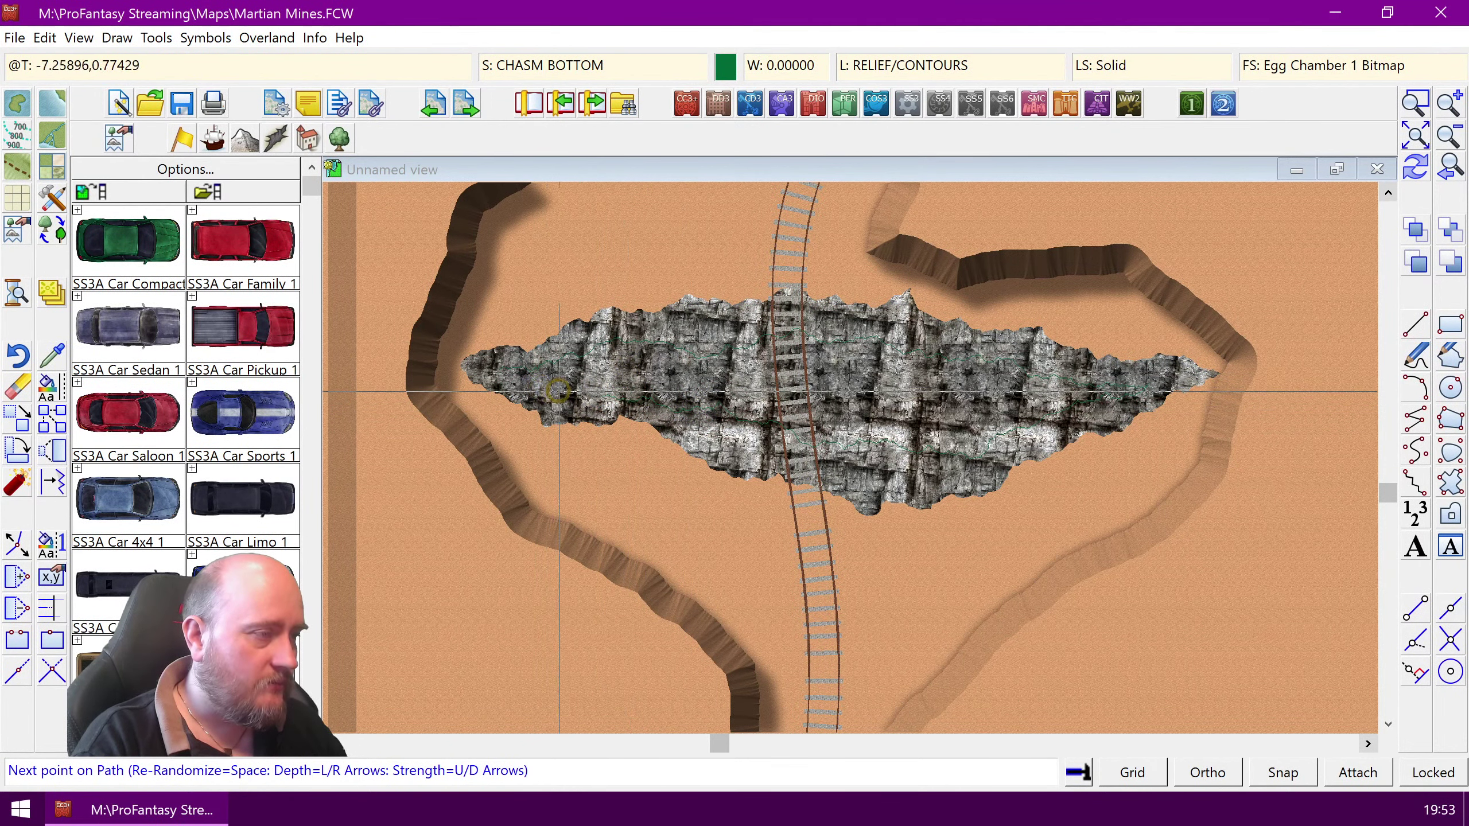
{"action": "left_click", "coordinate": [539, 388]}
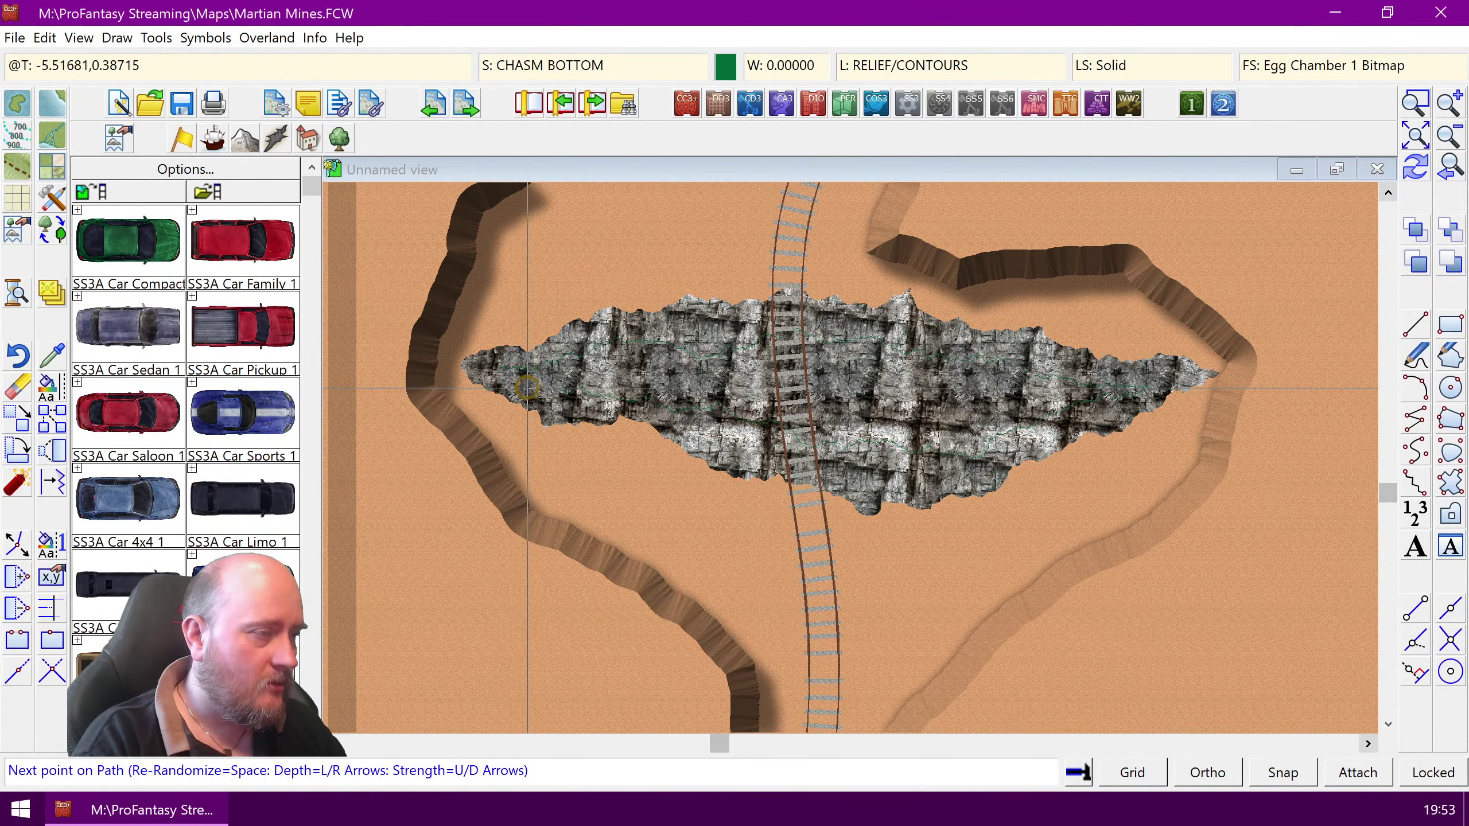
{"action": "left_click", "coordinate": [522, 387]}
{"action": "right_click", "coordinate": [521, 387]}
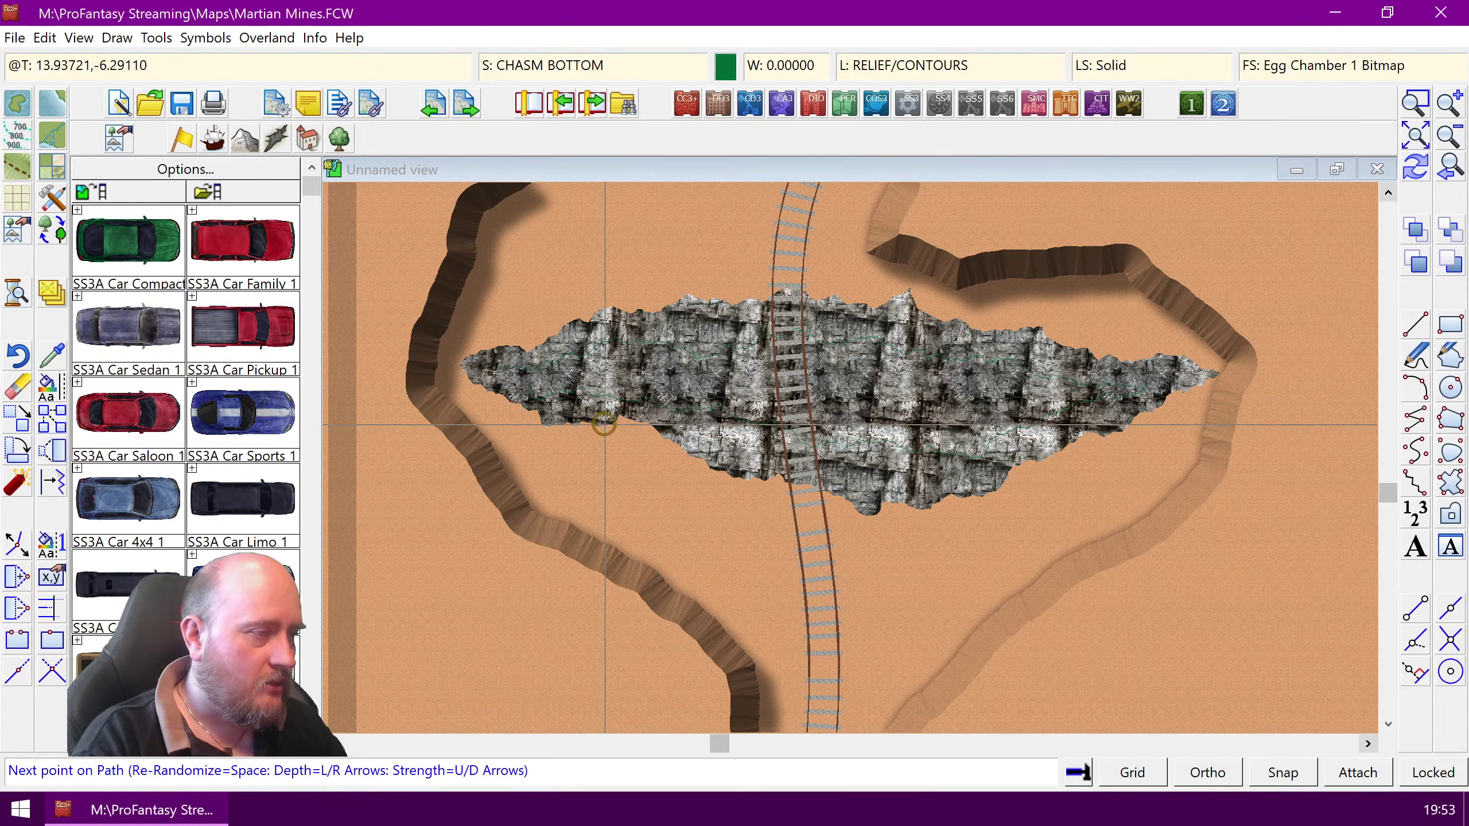
{"action": "left_click", "coordinate": [674, 369]}
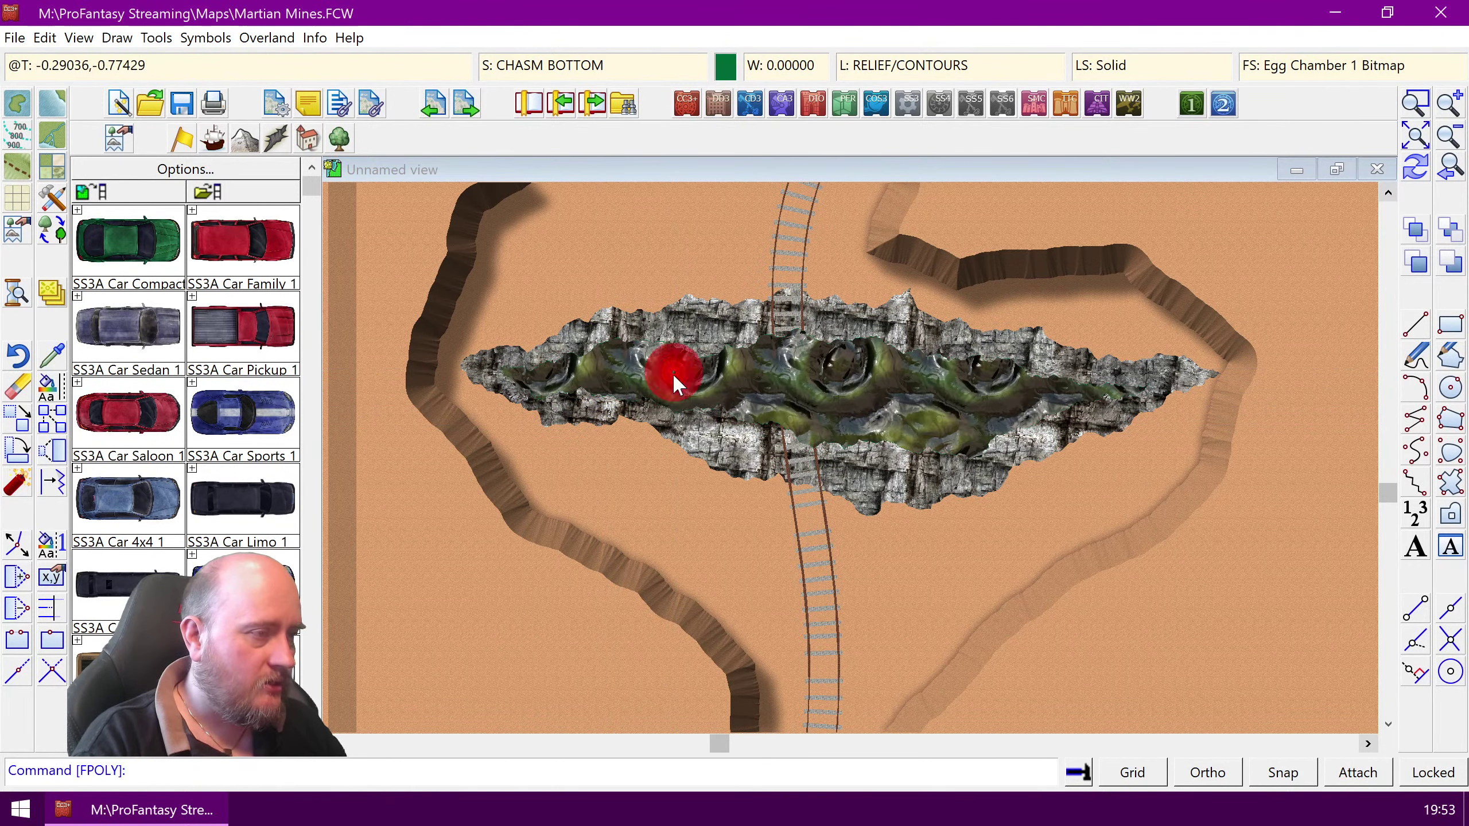
Step: Redraw the map and set the scaled width and height of the Egg Chamber 1 Bitmap fill style to 10
{"action": "key", "text": "ctrl+r"}
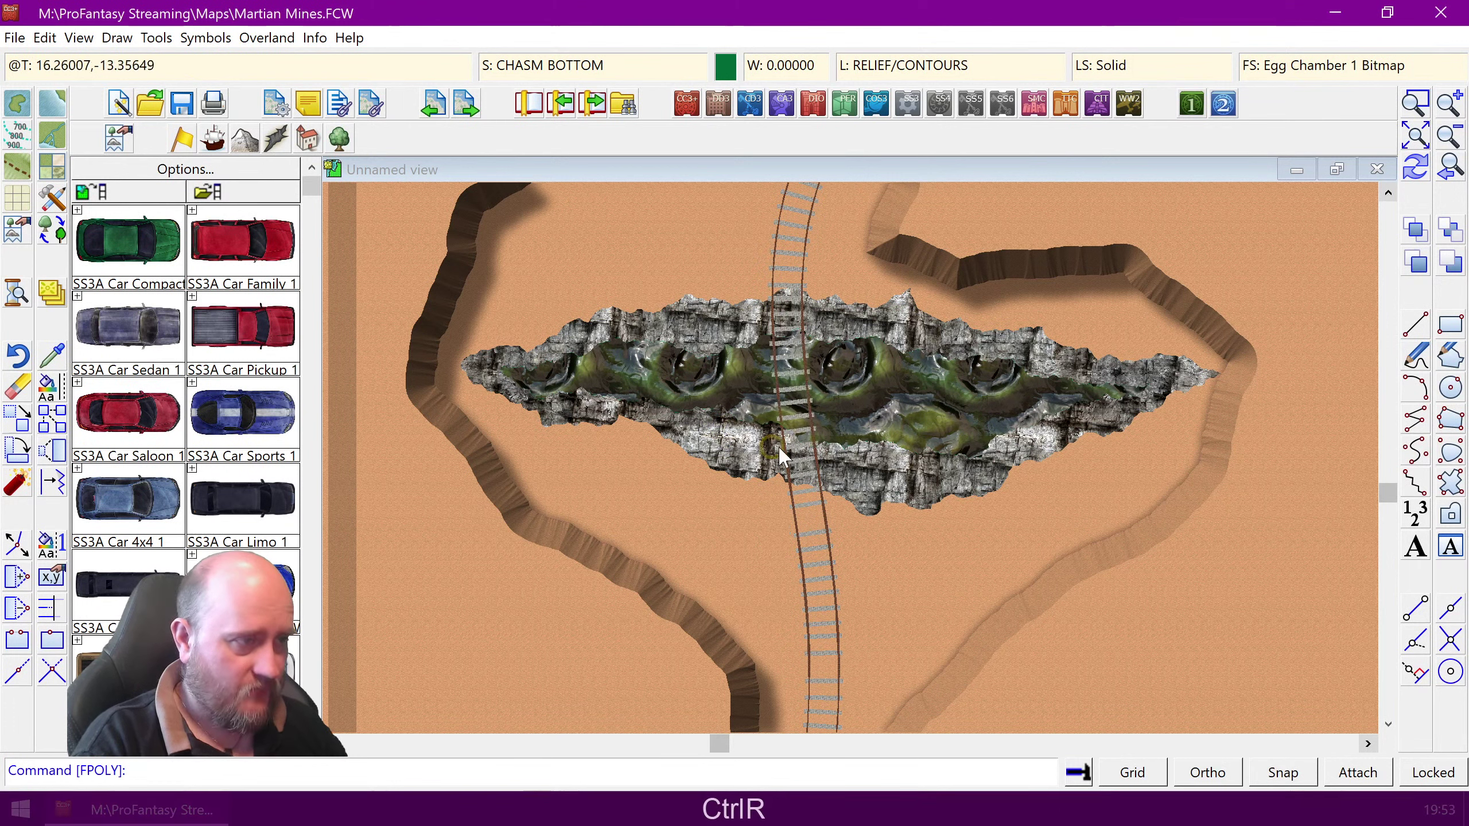
{"action": "left_click", "coordinate": [1309, 65]}
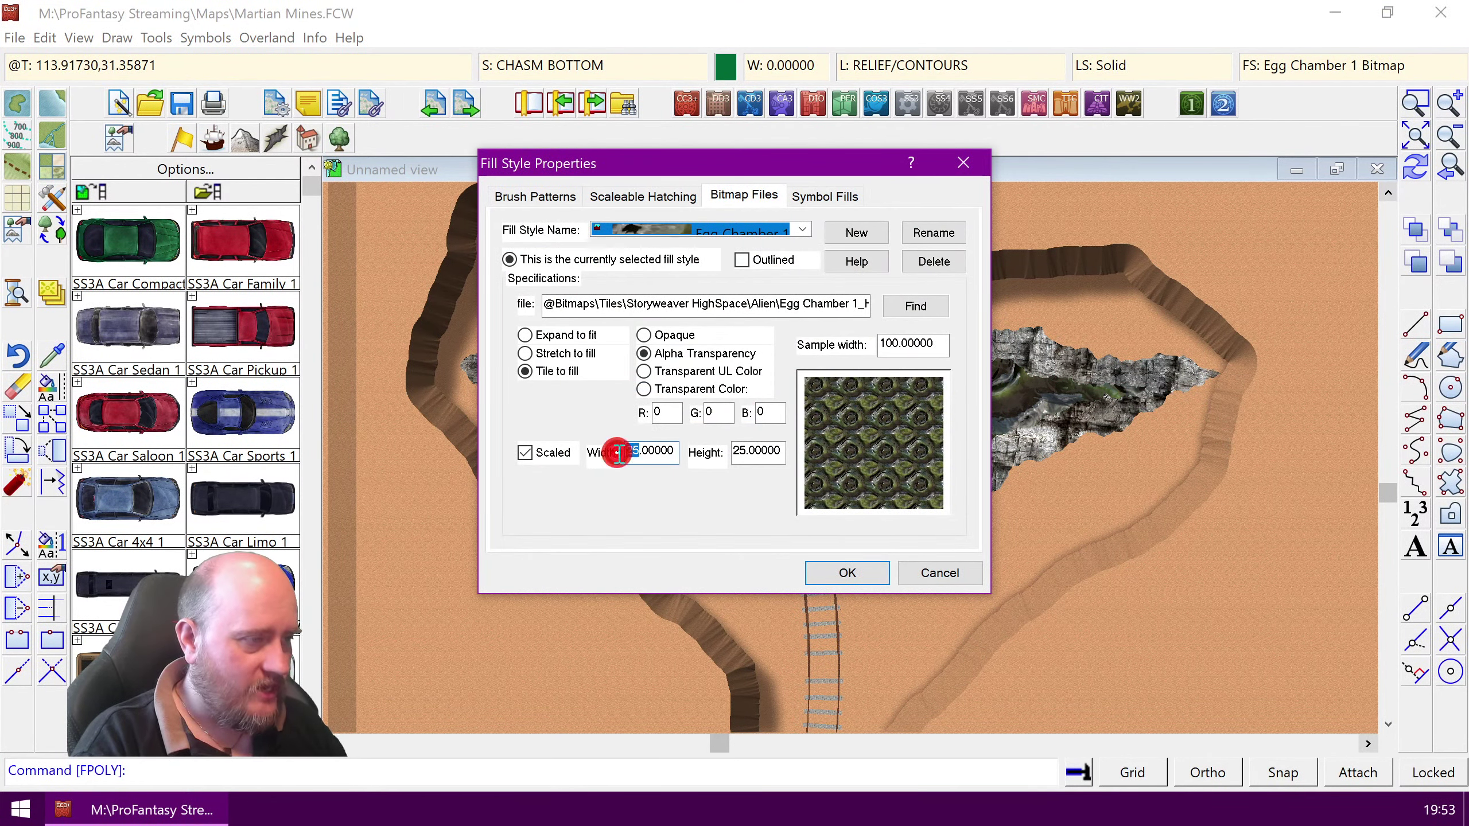
{"action": "left_click_drag", "start_coordinate": [616, 453], "coordinate": [639, 452]}
{"action": "type", "text": "10"}
{"action": "key", "text": "Tab"}
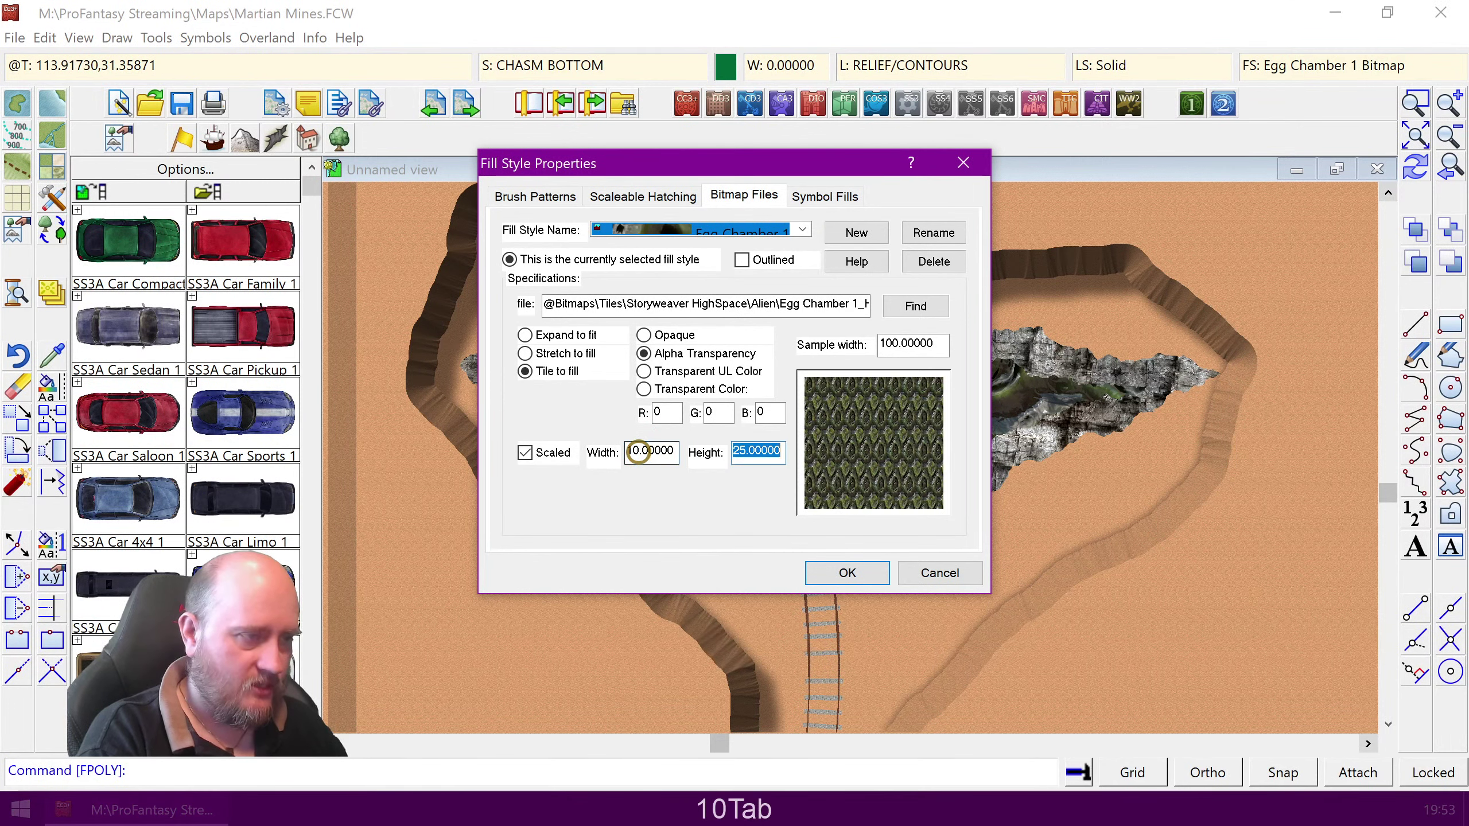
{"action": "type", "text": "10"}
{"action": "key", "text": "Return"}
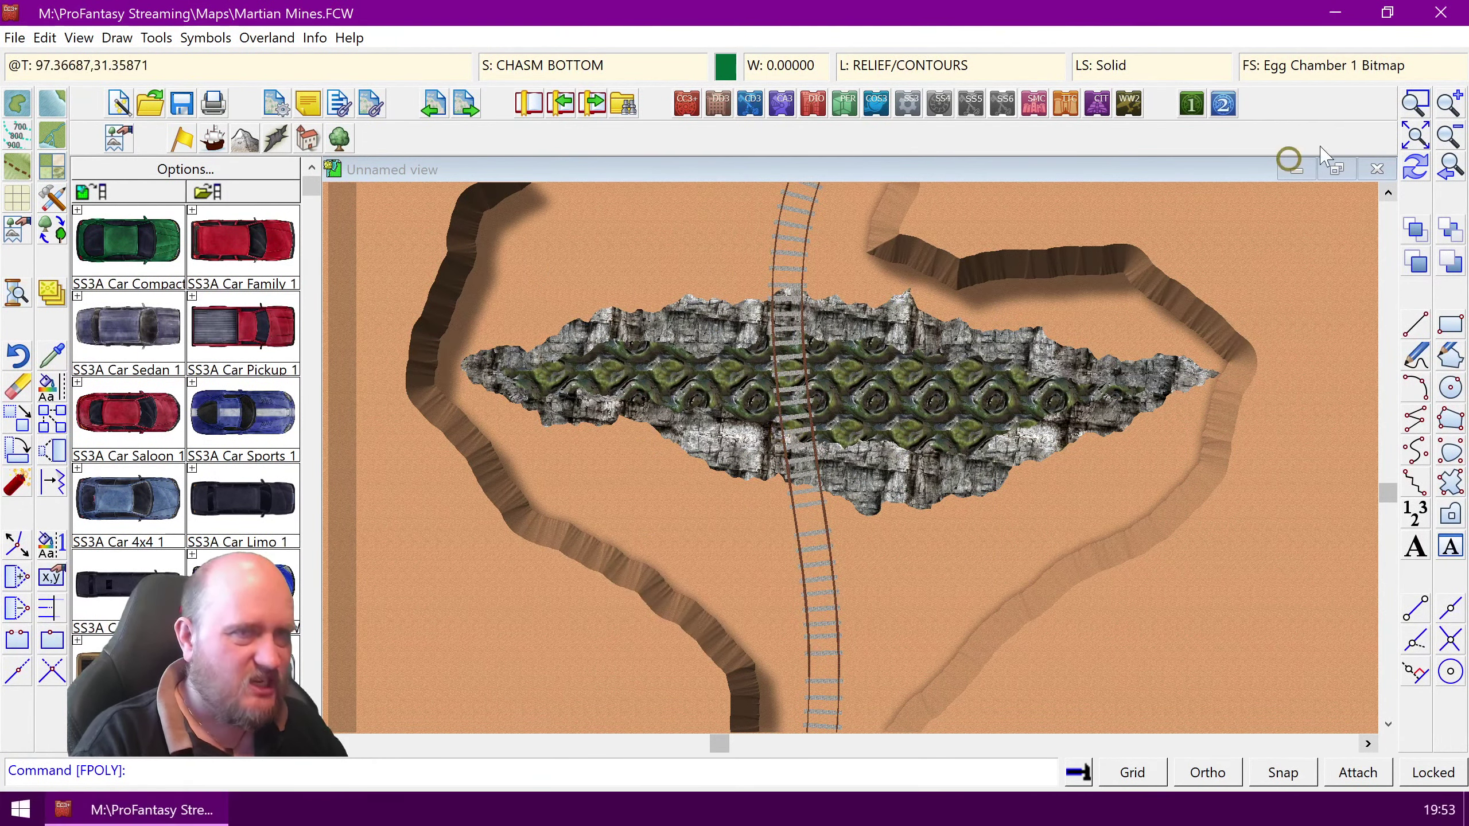
Step: Set the scaled width and height of the Egg Chamber 1 Bitmap fill style to 5 and accept the fill style properties
{"action": "left_click", "coordinate": [1324, 72]}
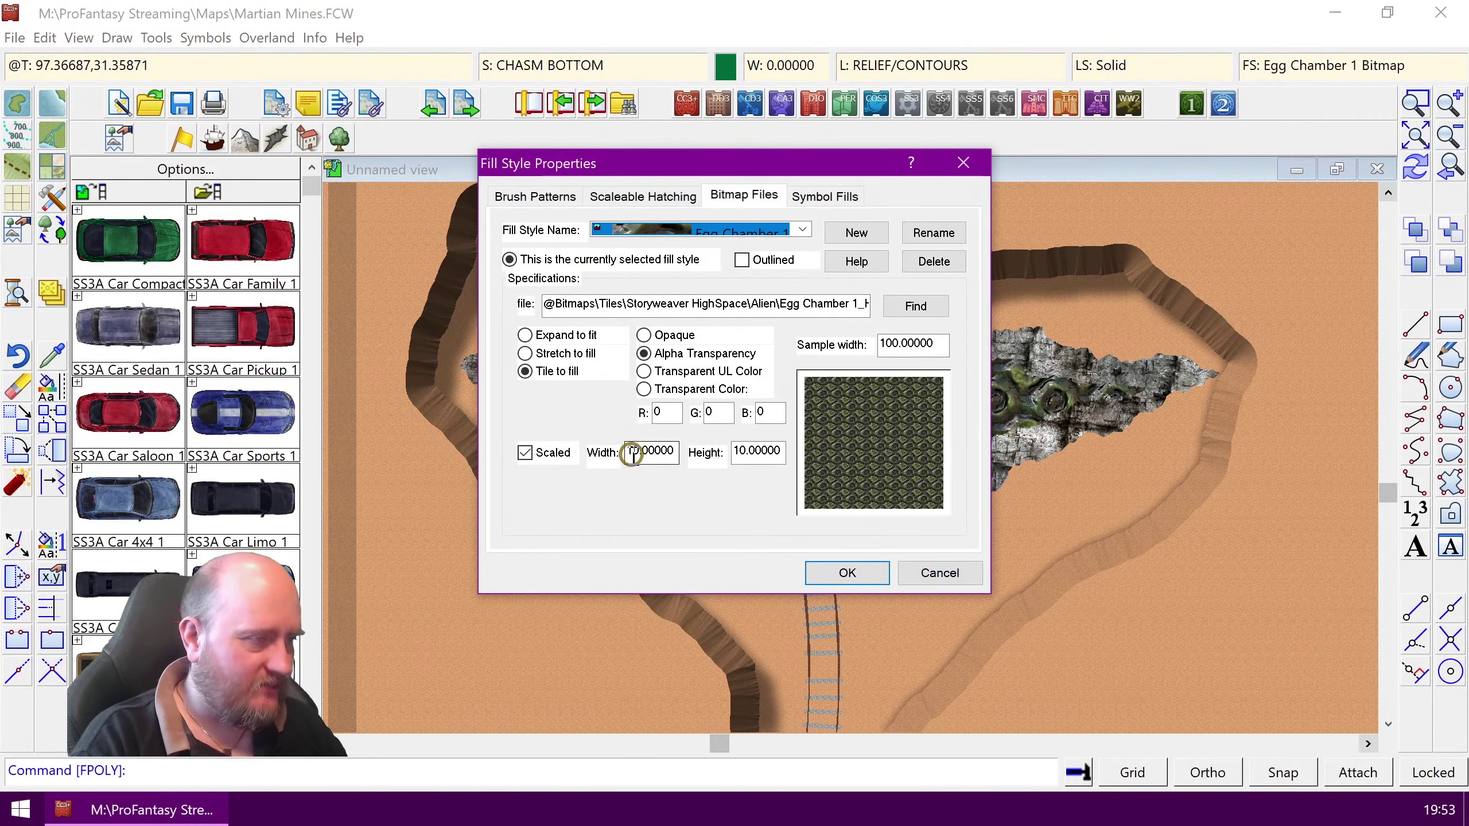
{"action": "left_click_drag", "start_coordinate": [628, 453], "coordinate": [695, 450]}
{"action": "type", "text": "5"}
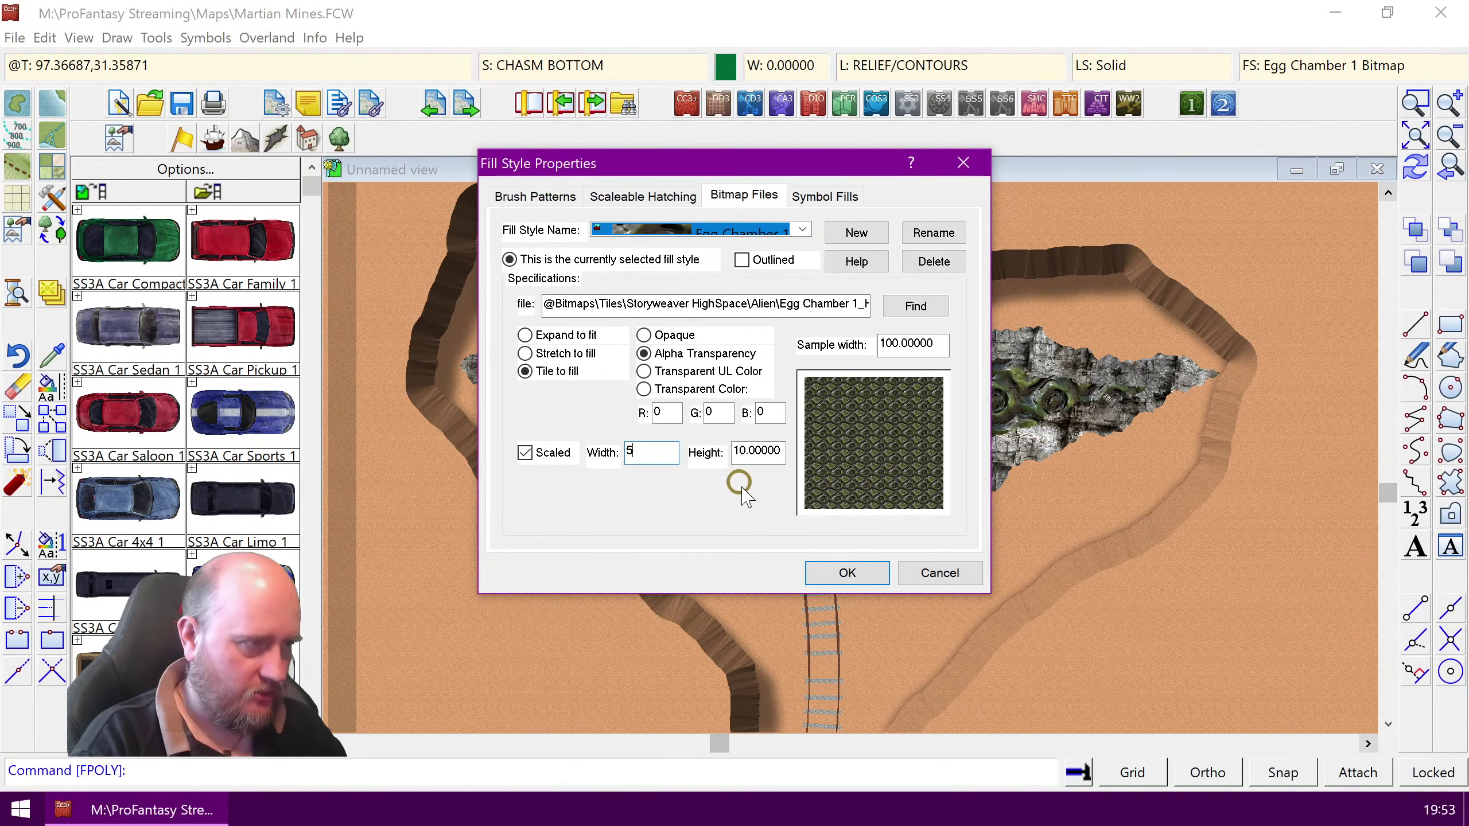
{"action": "key", "text": "Tab"}
{"action": "type", "text": "5"}
{"action": "key", "text": "Return"}
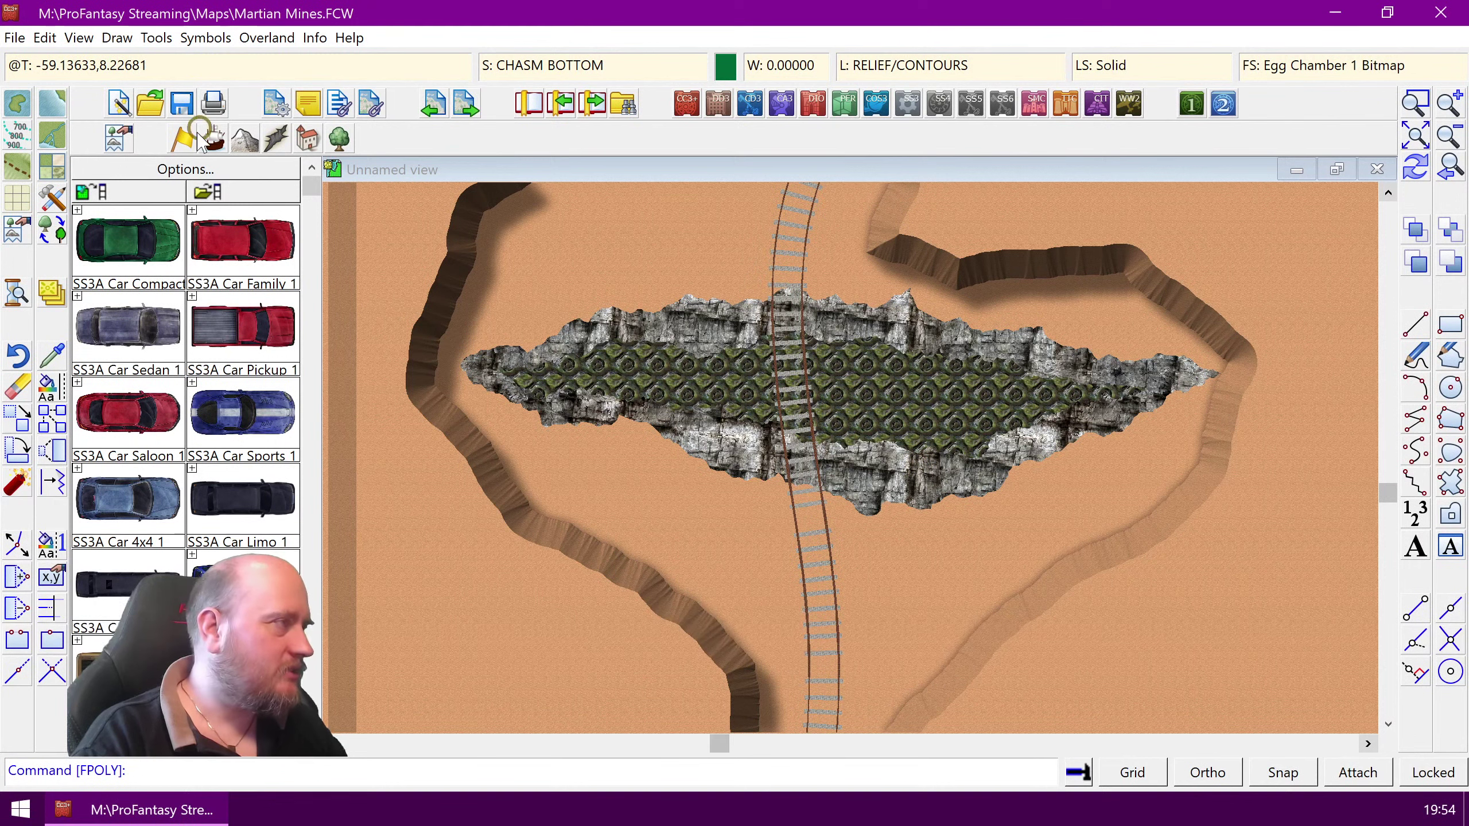
Step: Add an Inner Glow effect with a black glow colour to the CHASM BOTTOM sheet
{"action": "left_click", "coordinate": [49, 292]}
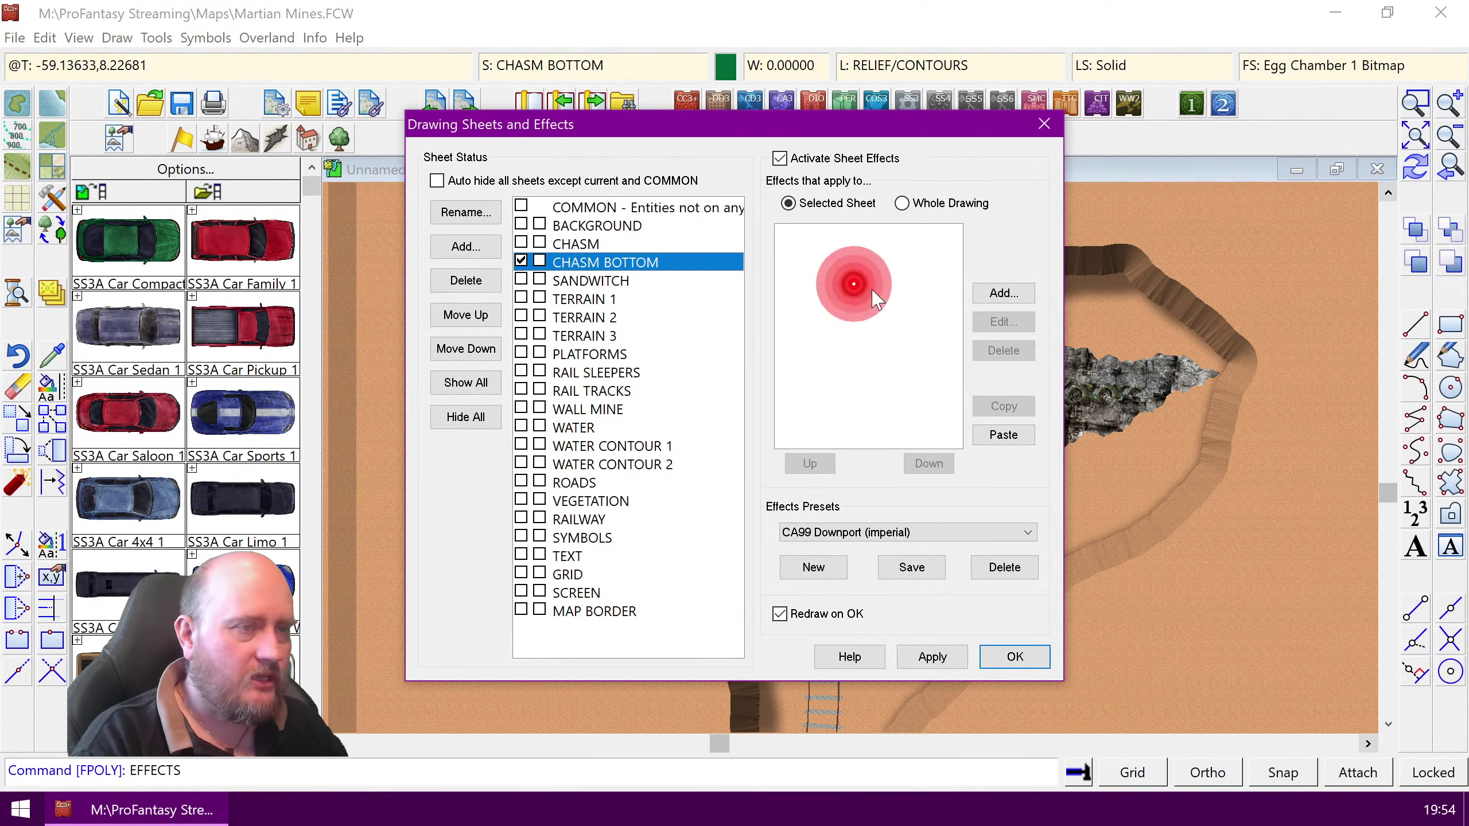
{"action": "left_click", "coordinate": [995, 290]}
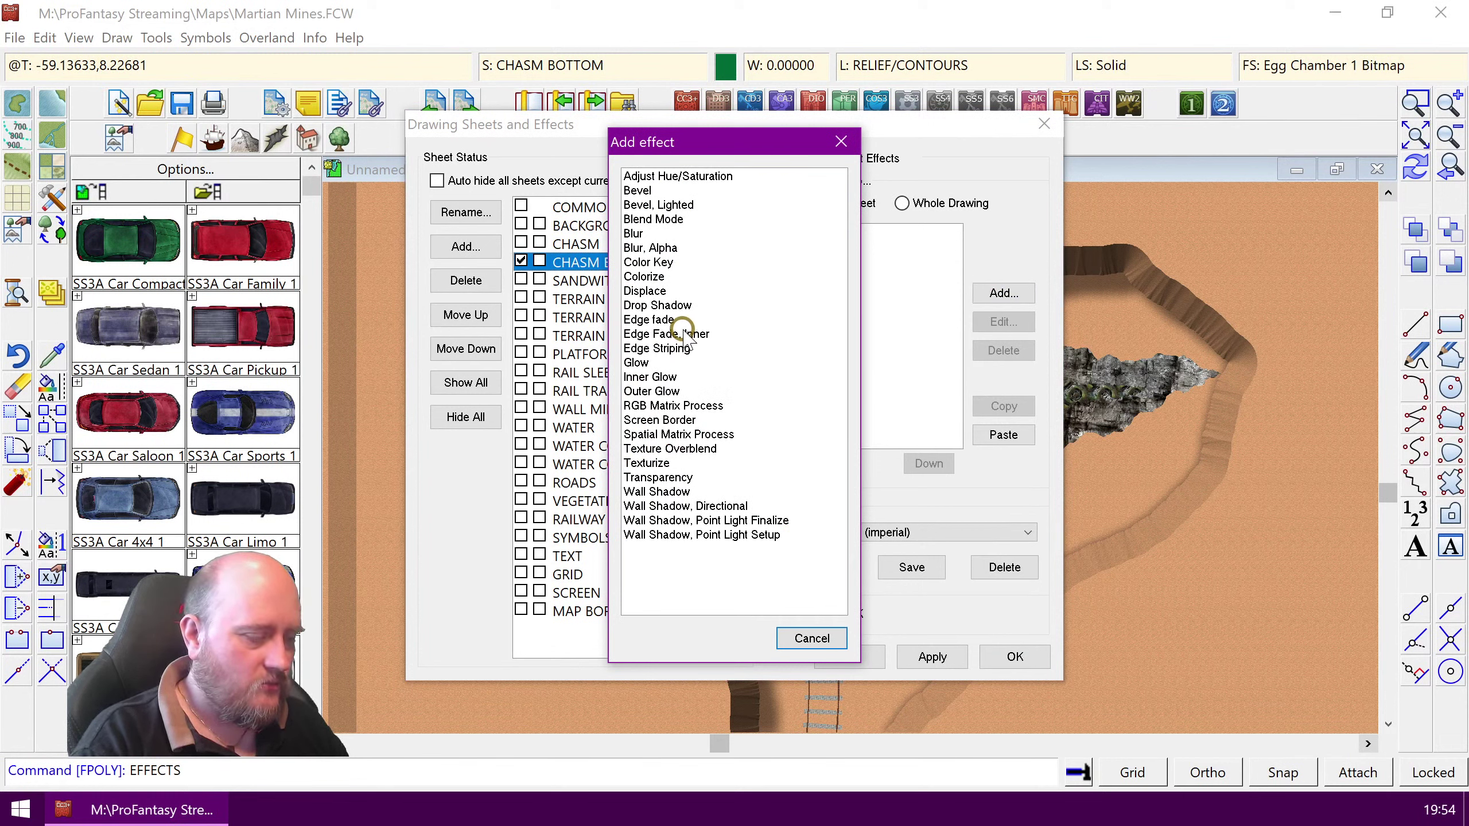
{"action": "double_click", "coordinate": [656, 377]}
{"action": "left_click", "coordinate": [765, 331]}
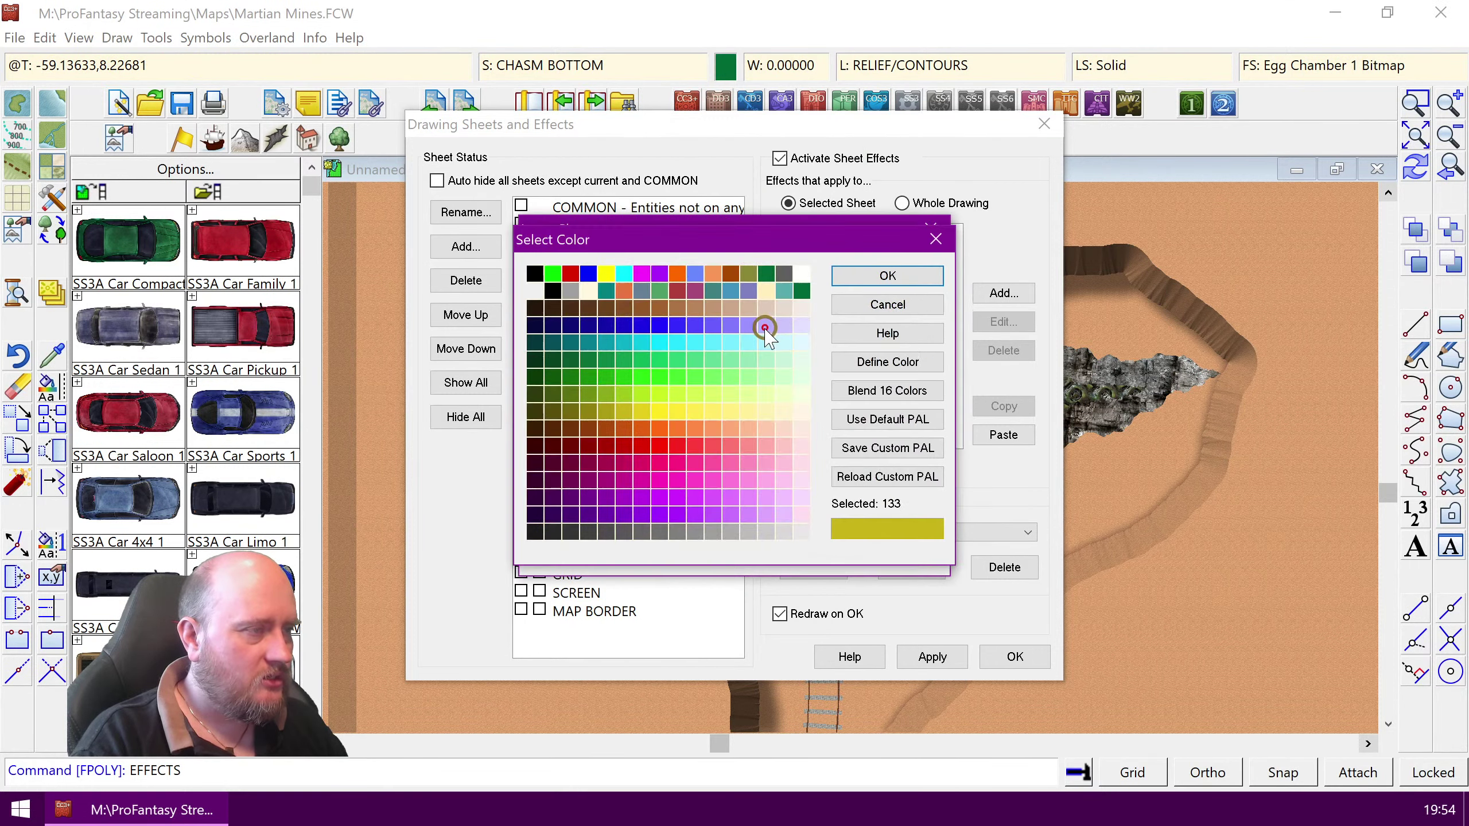
{"action": "left_click", "coordinate": [532, 274]}
{"action": "left_click", "coordinate": [848, 276]}
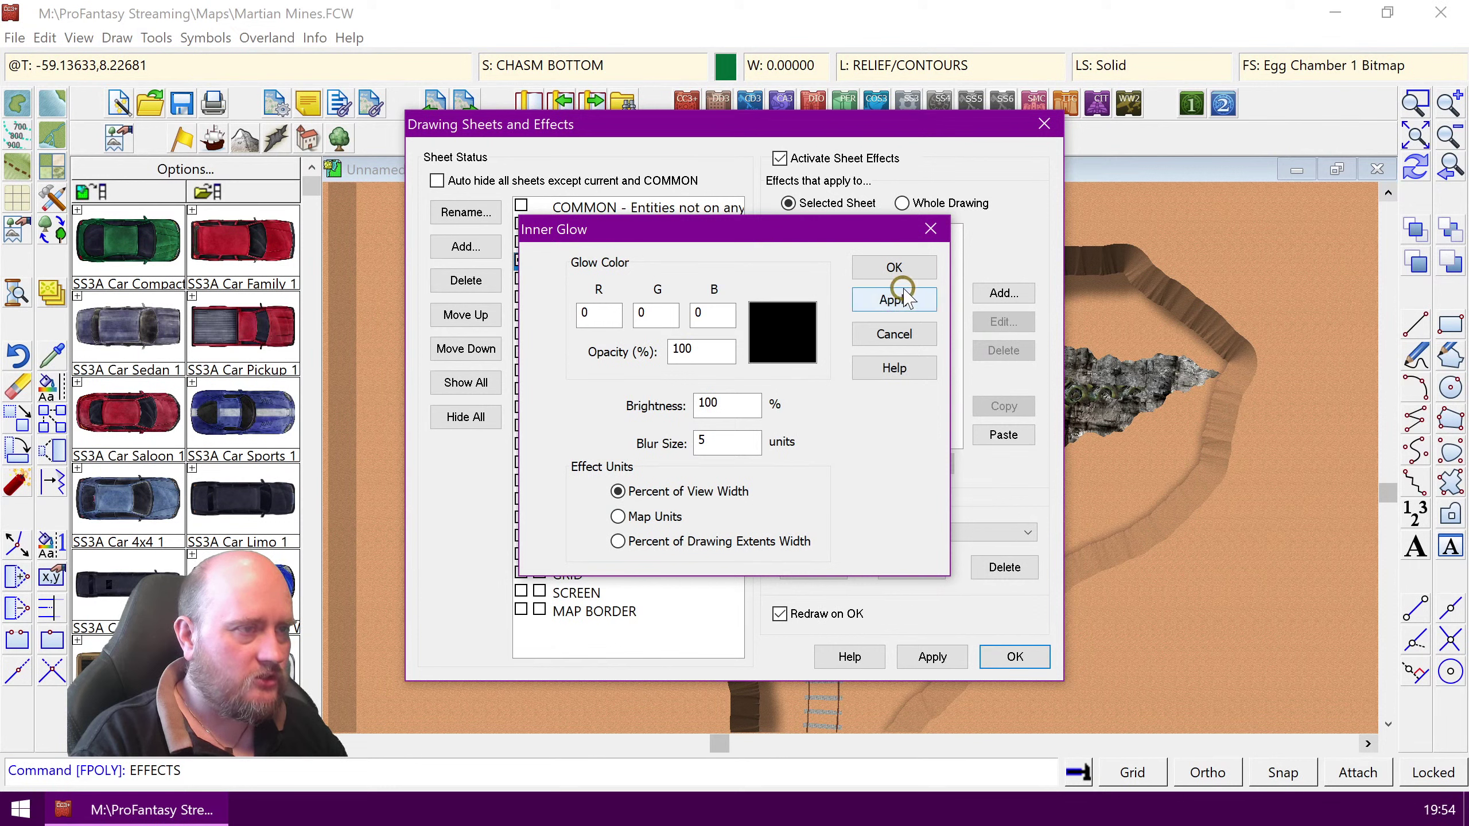
Step: Set the Inner Glow blur size to 2 map units, accept it and apply the sheet effects to the map
{"action": "double_click", "coordinate": [726, 444]}
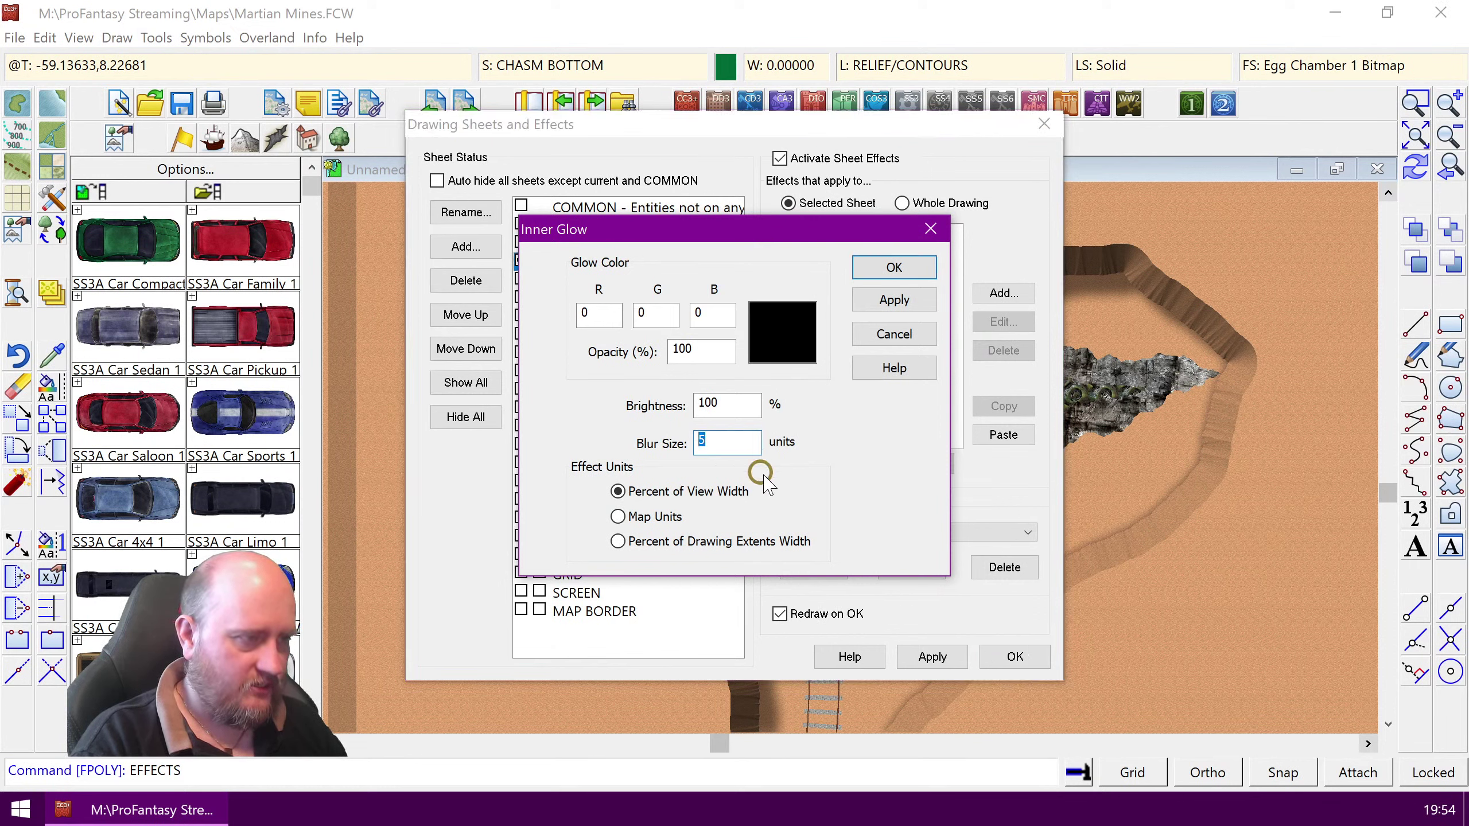
{"action": "type", "text": "2"}
{"action": "left_click", "coordinate": [617, 515]}
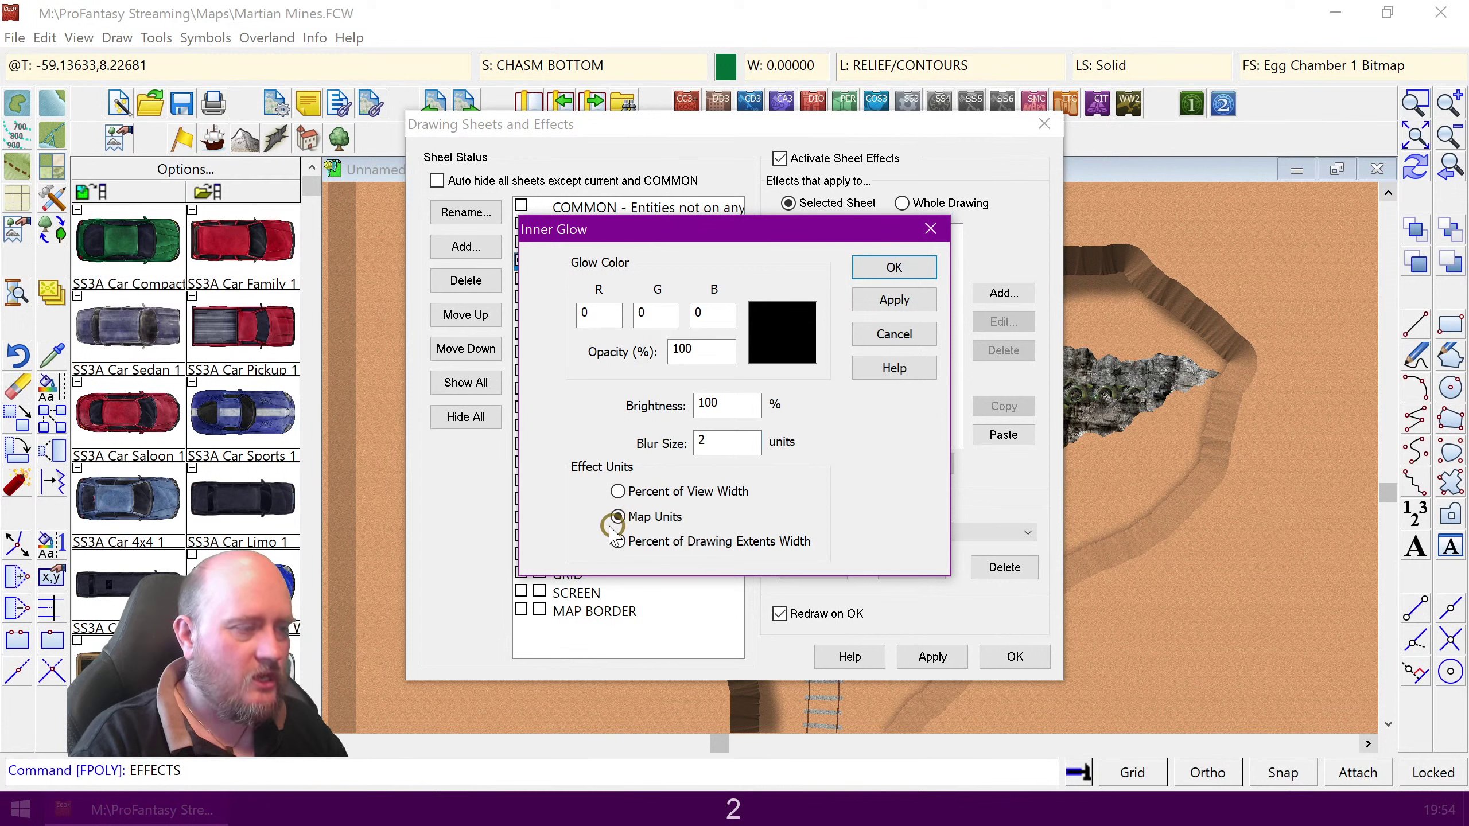
{"action": "left_click", "coordinate": [639, 513]}
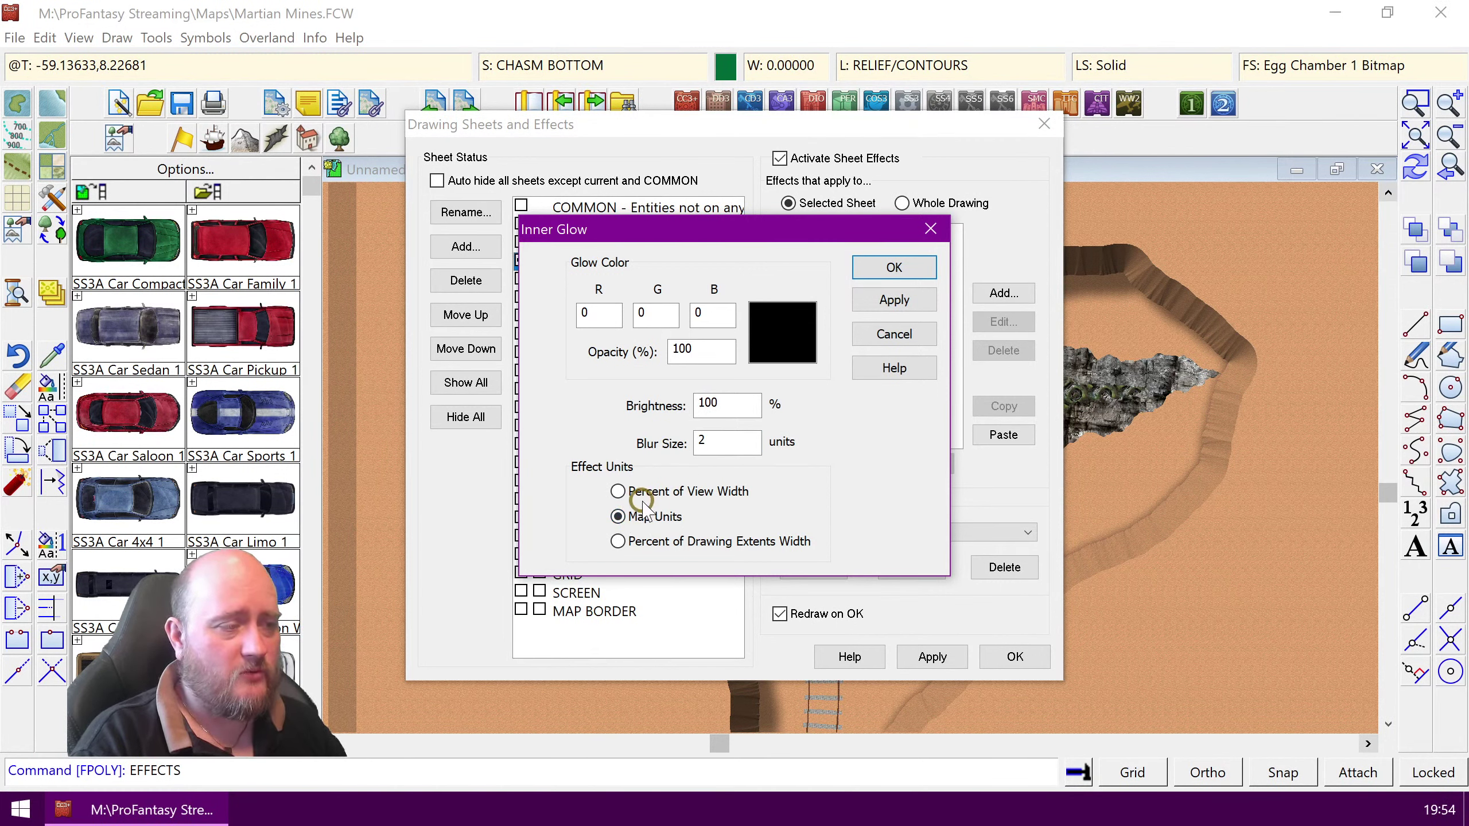
{"action": "left_click", "coordinate": [716, 440]}
{"action": "double_click", "coordinate": [732, 443]}
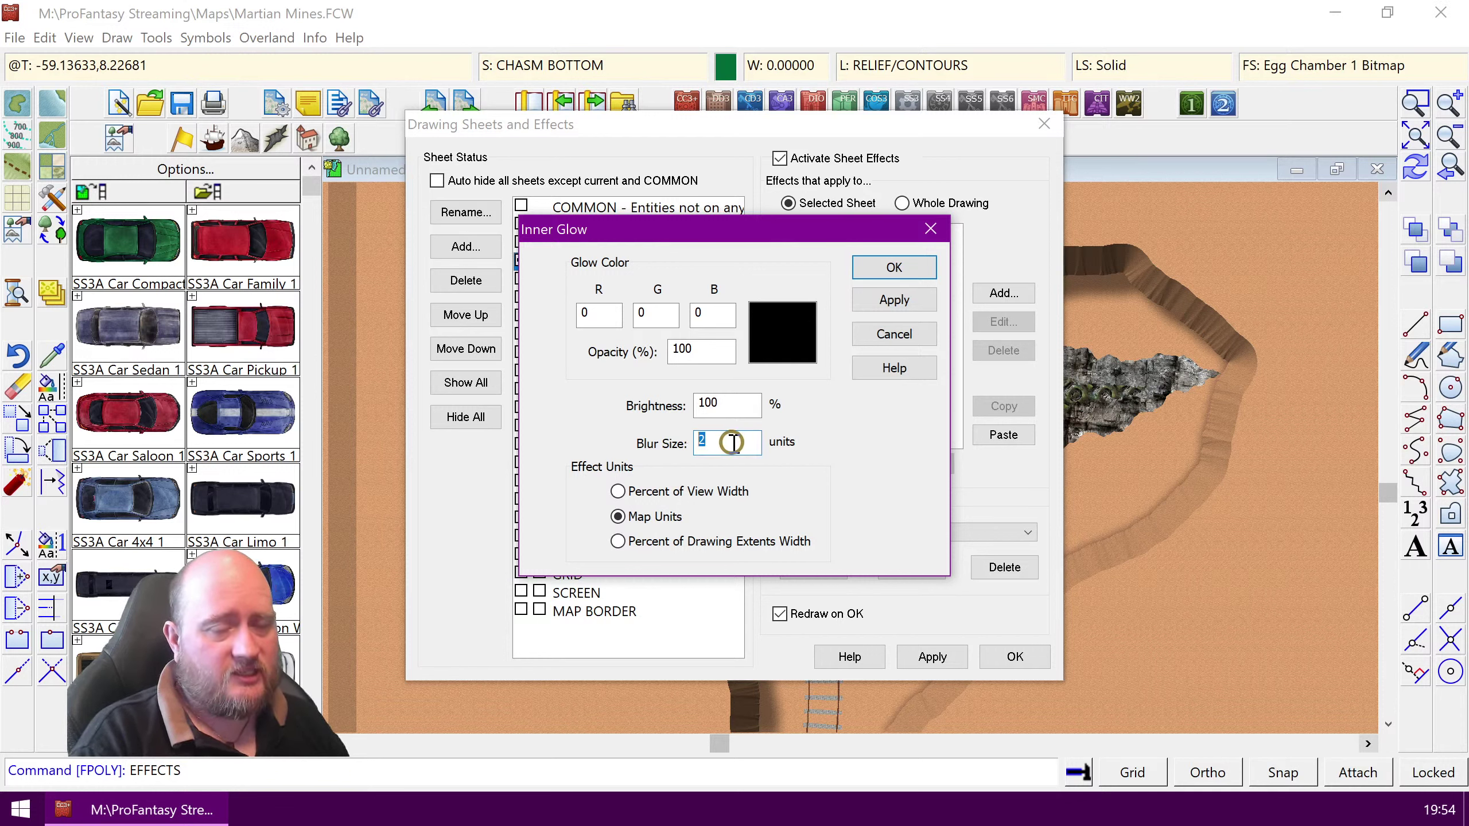
{"action": "left_click_drag", "start_coordinate": [732, 442], "coordinate": [702, 449]}
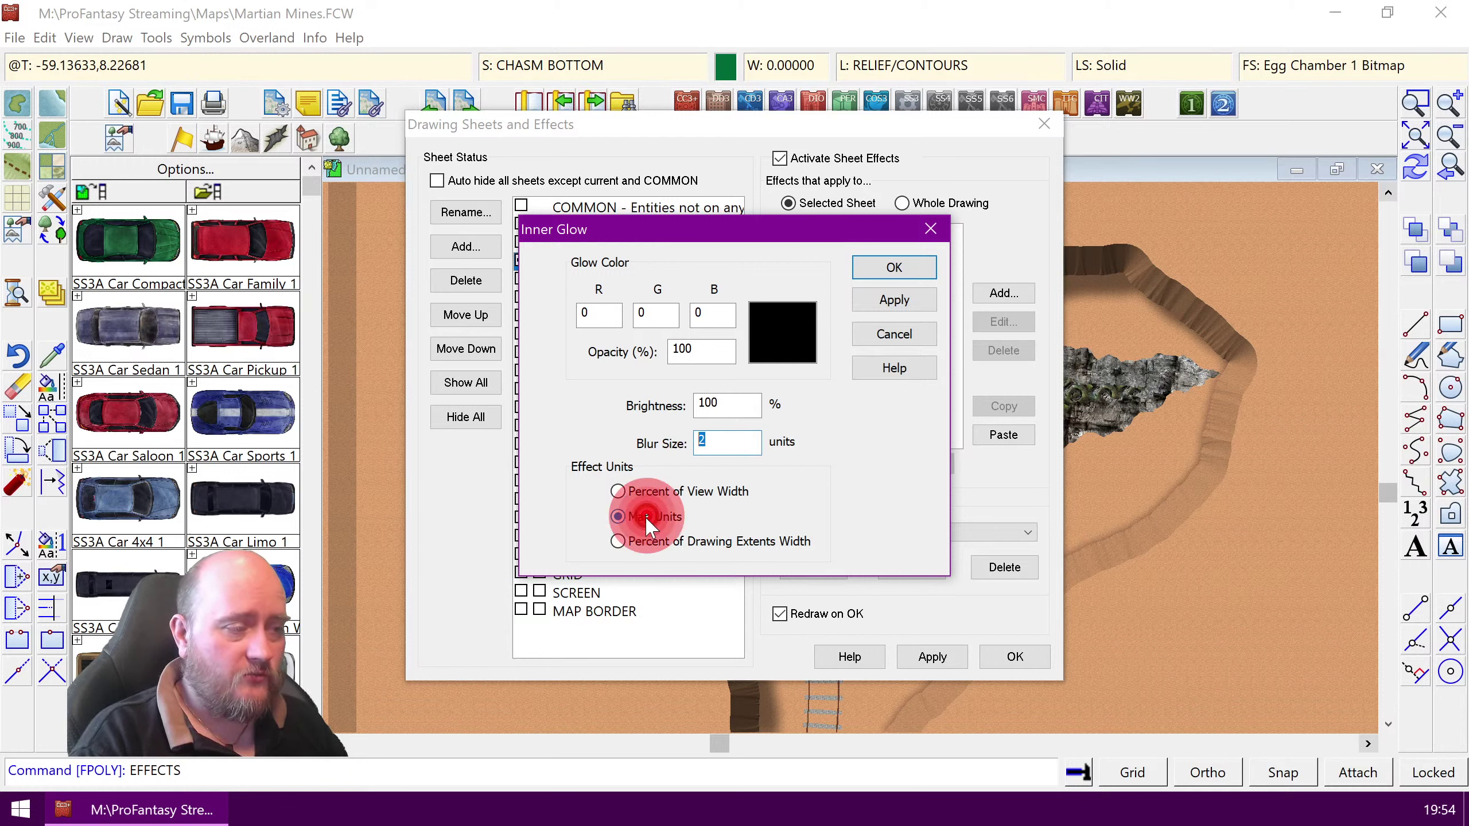
{"action": "left_click", "coordinate": [618, 493]}
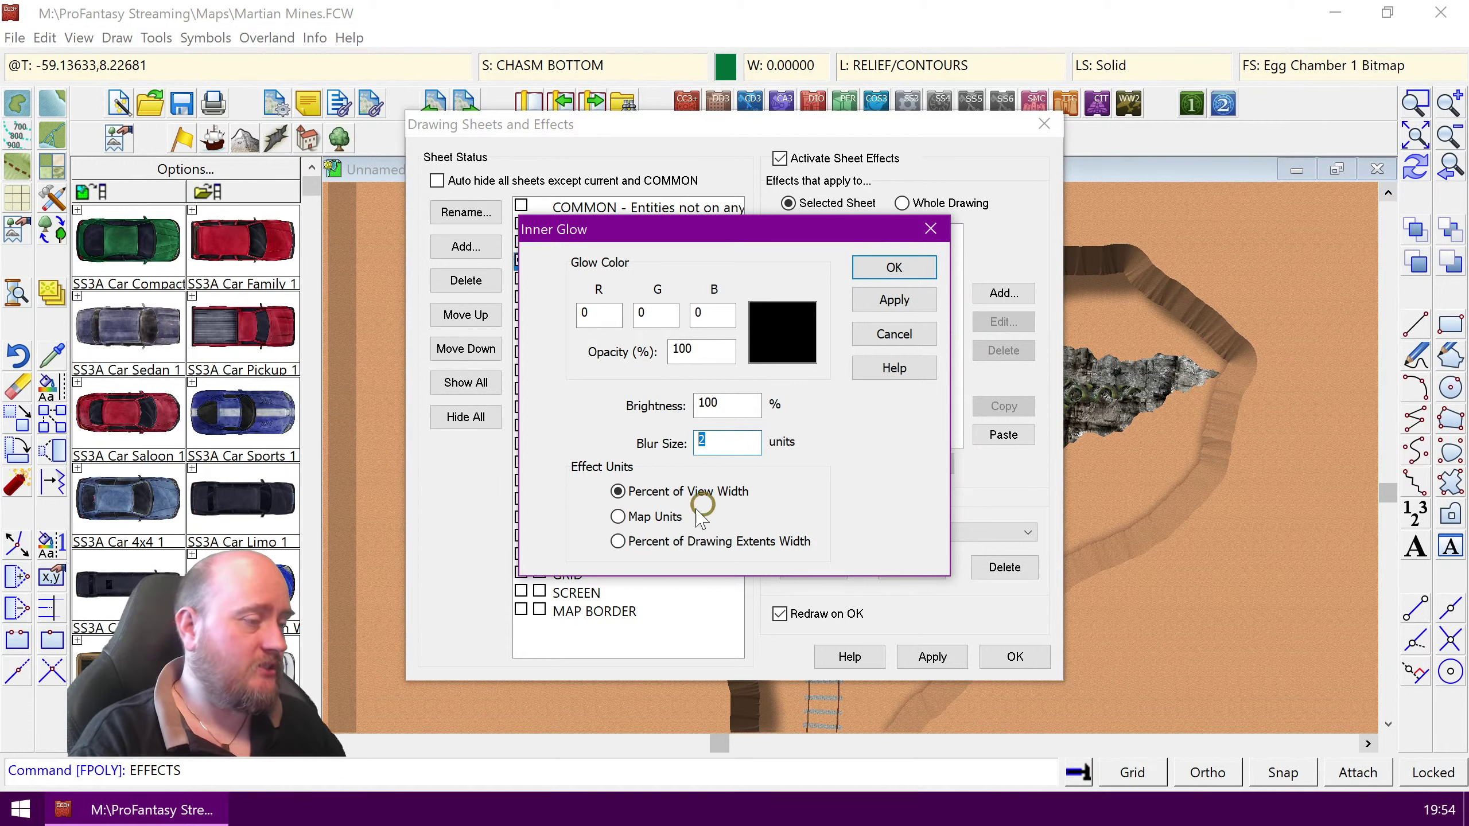
{"action": "left_click", "coordinate": [633, 518]}
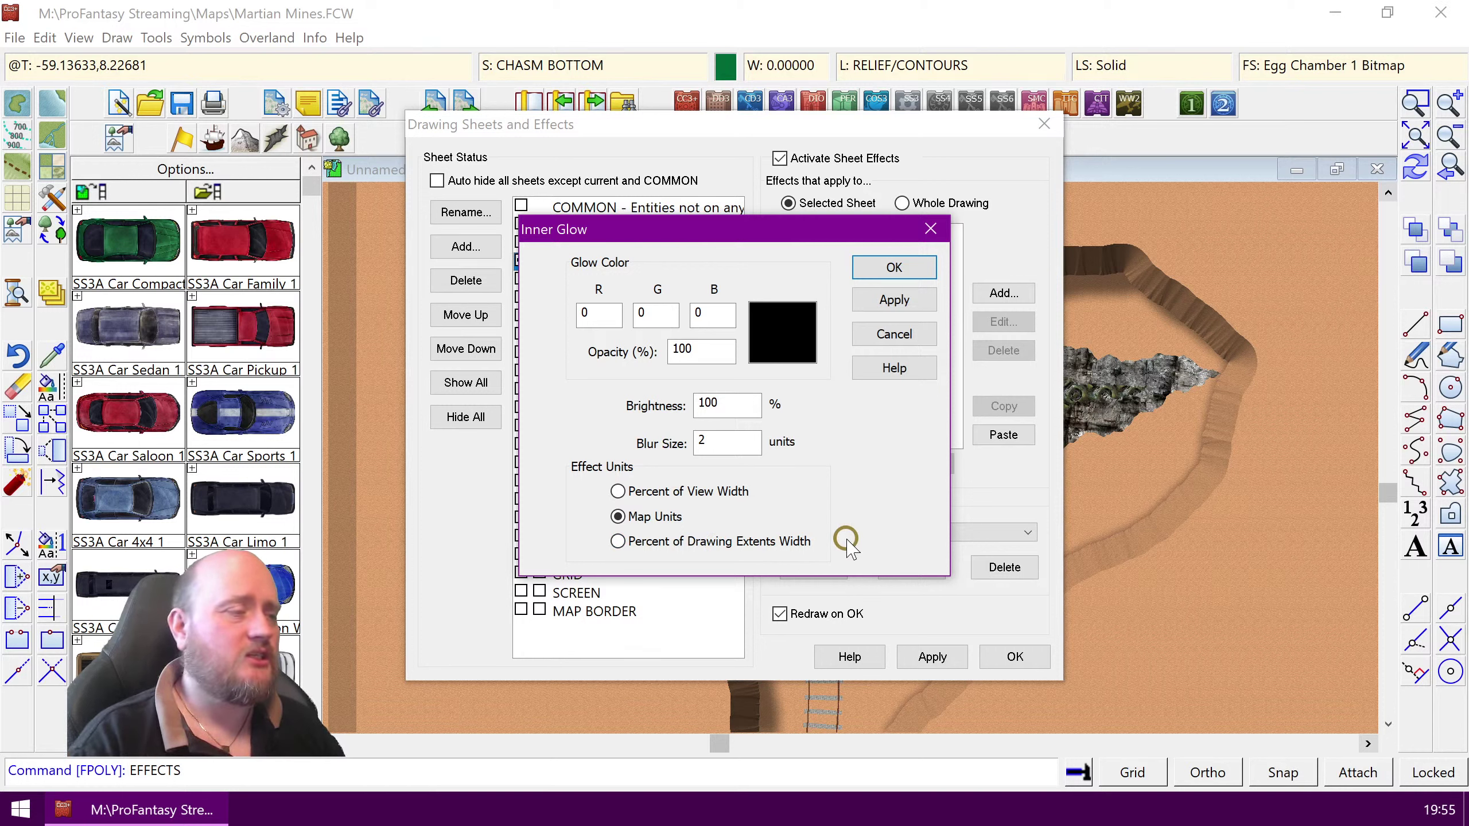
{"action": "left_click", "coordinate": [902, 270]}
{"action": "left_click_drag", "start_coordinate": [841, 128], "coordinate": [463, 107]}
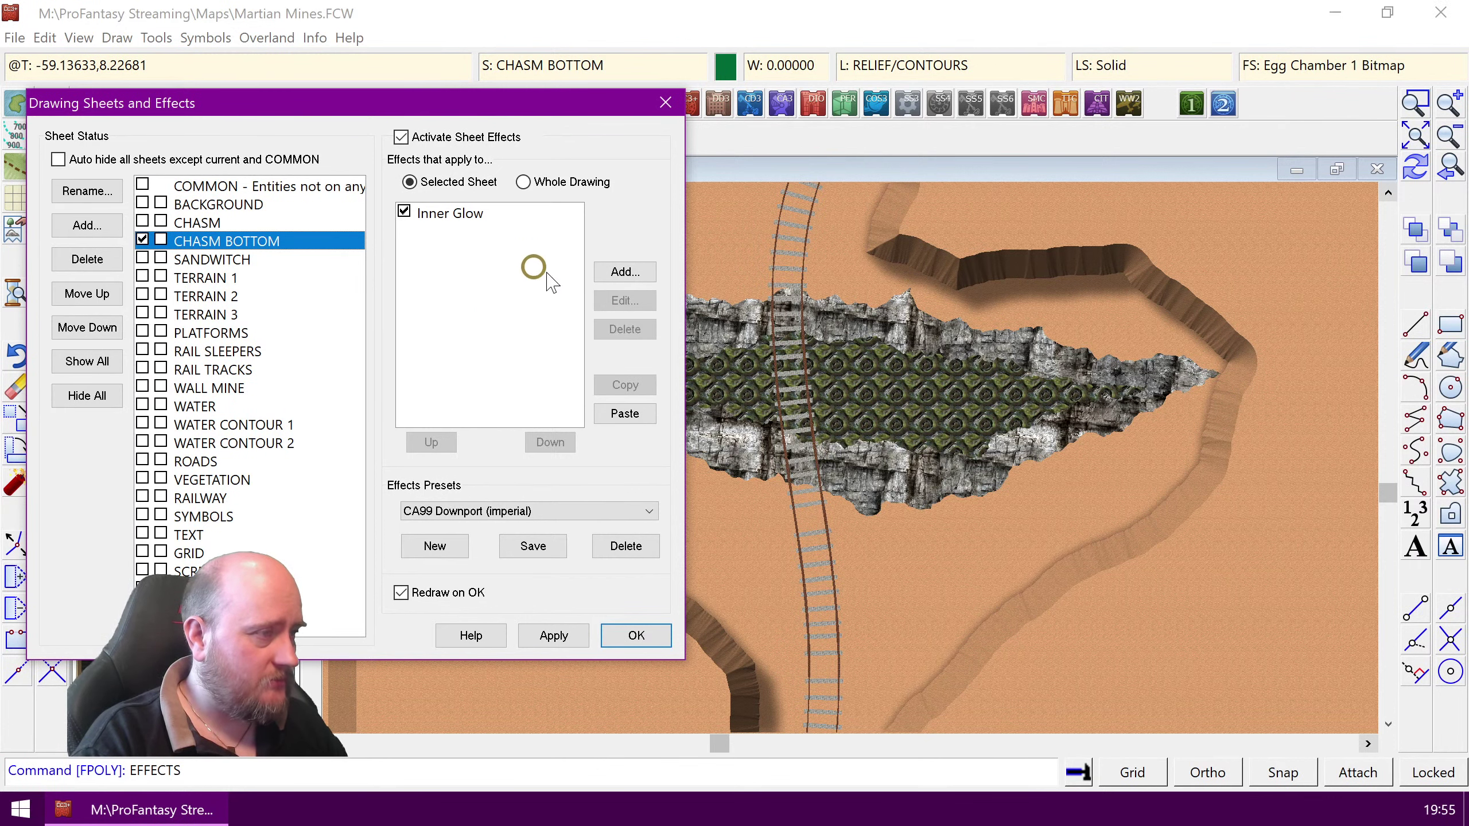
{"action": "left_click", "coordinate": [556, 636]}
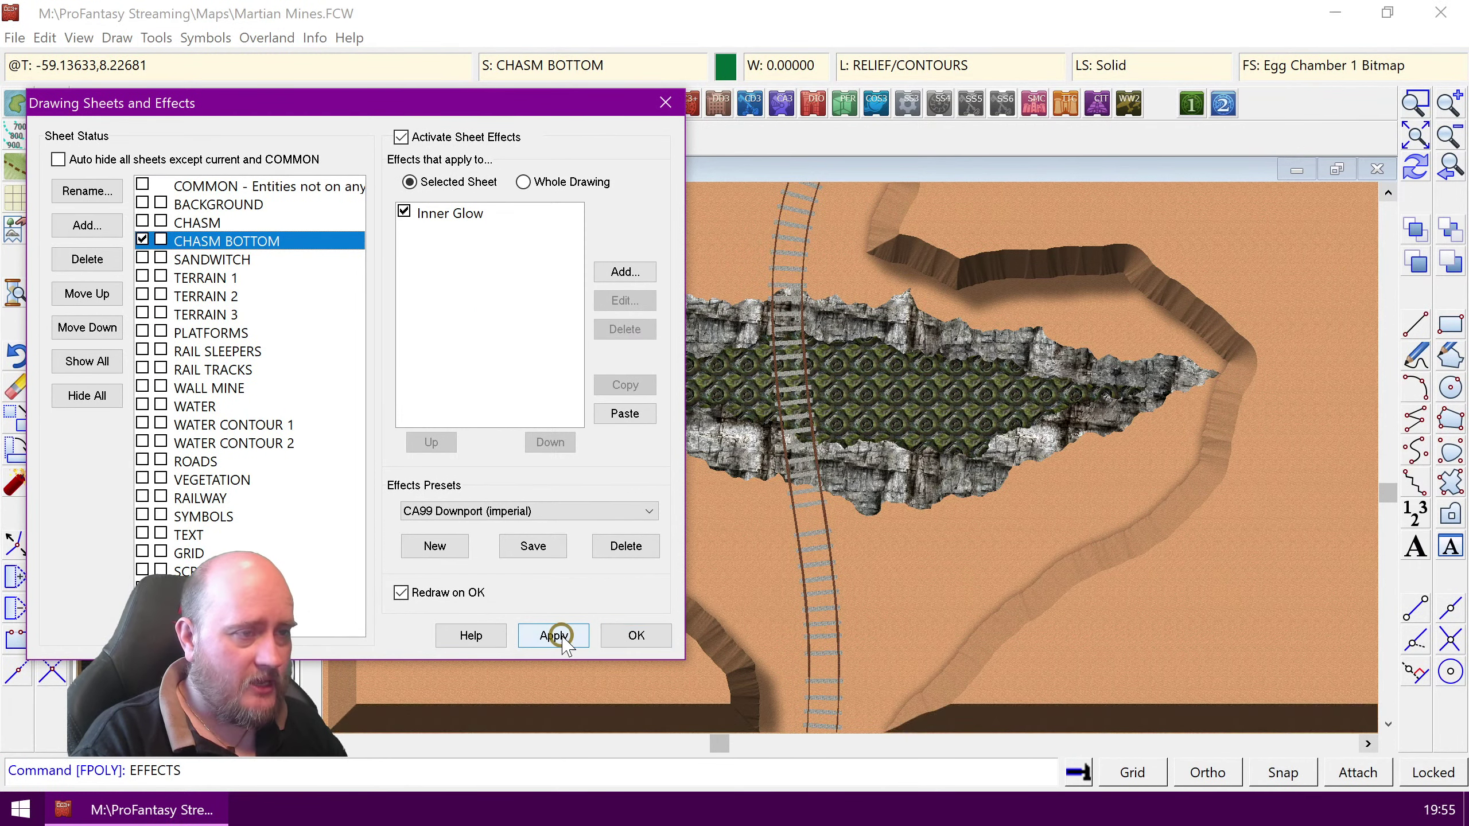
{"action": "left_click", "coordinate": [727, 569]}
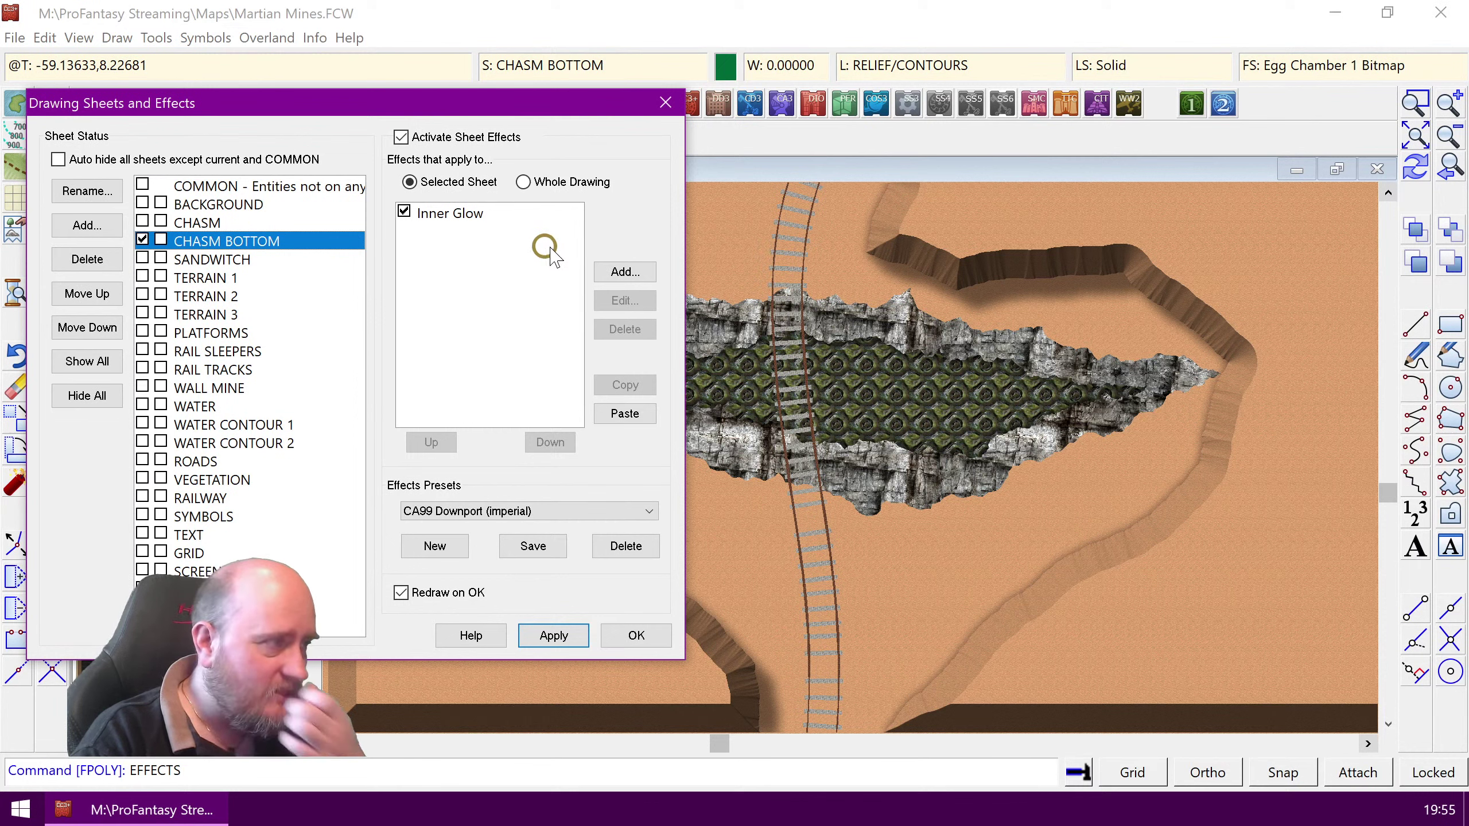
Step: Copy the Inner Glow effect on the CHASM BOTTOM sheet and paste it twice into the same sheet's effects
{"action": "left_click", "coordinate": [625, 271]}
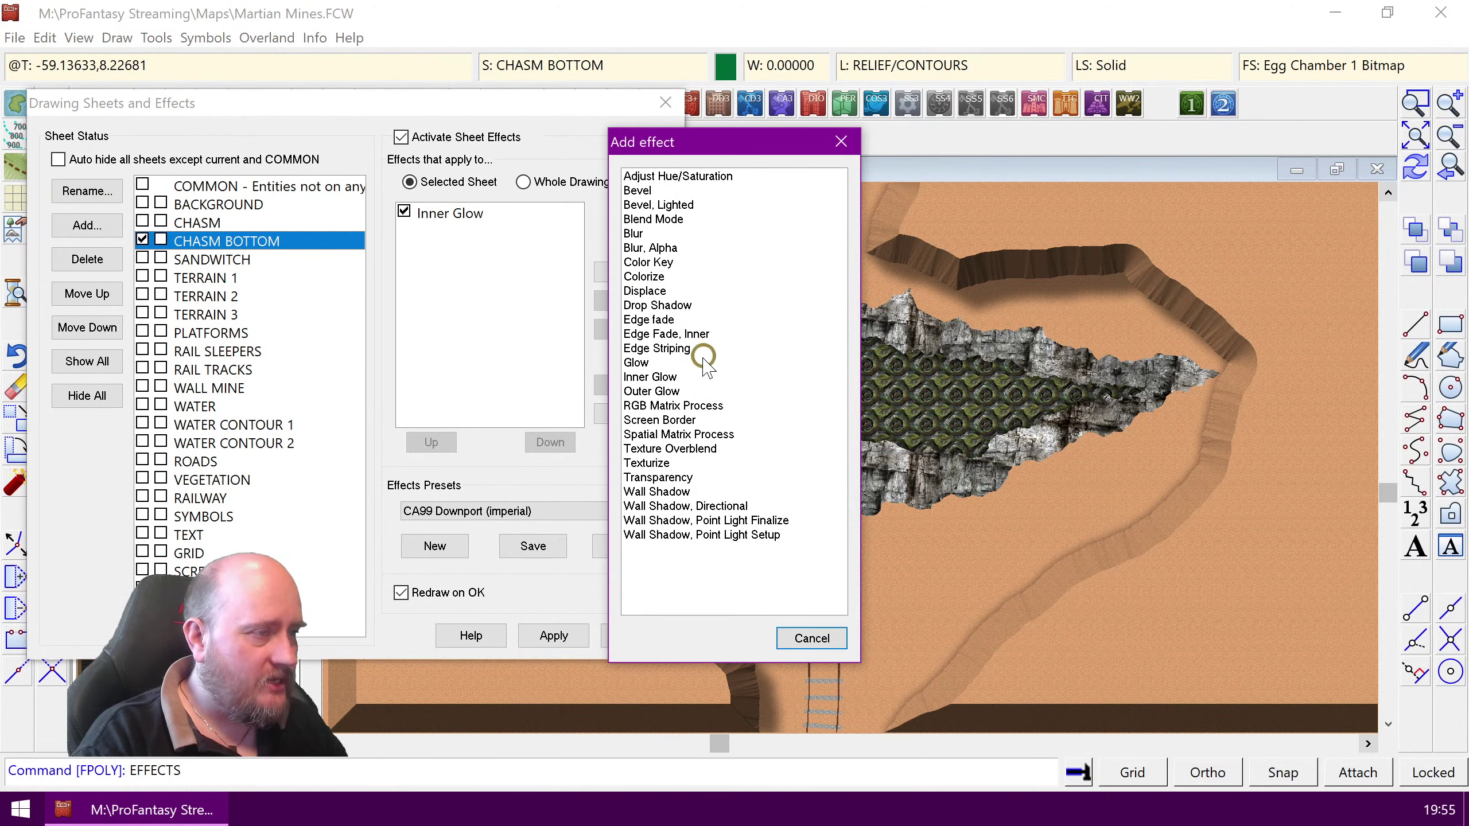
{"action": "left_click", "coordinate": [794, 631]}
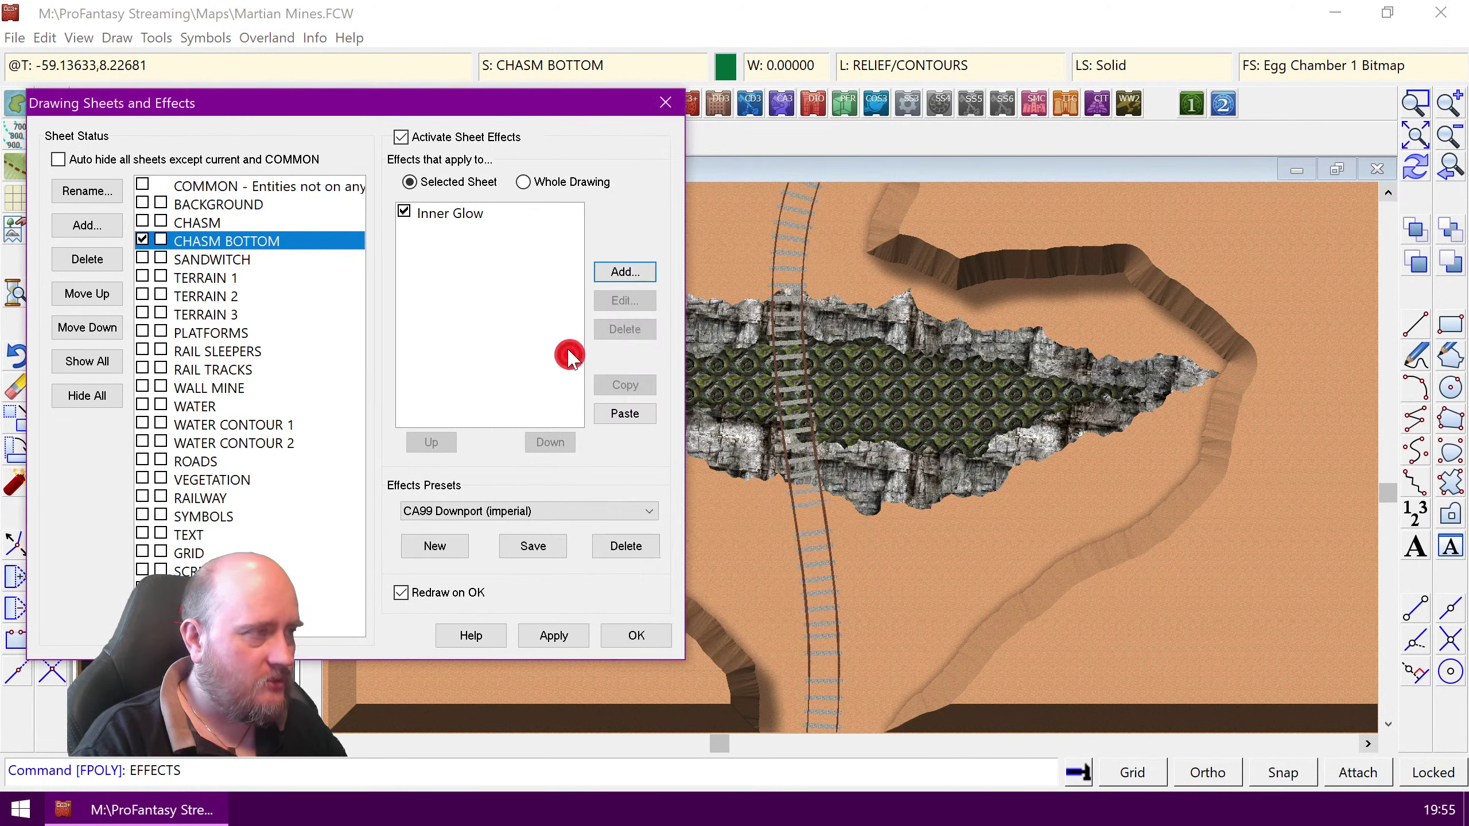
{"action": "left_click", "coordinate": [458, 219]}
{"action": "left_click", "coordinate": [625, 384]}
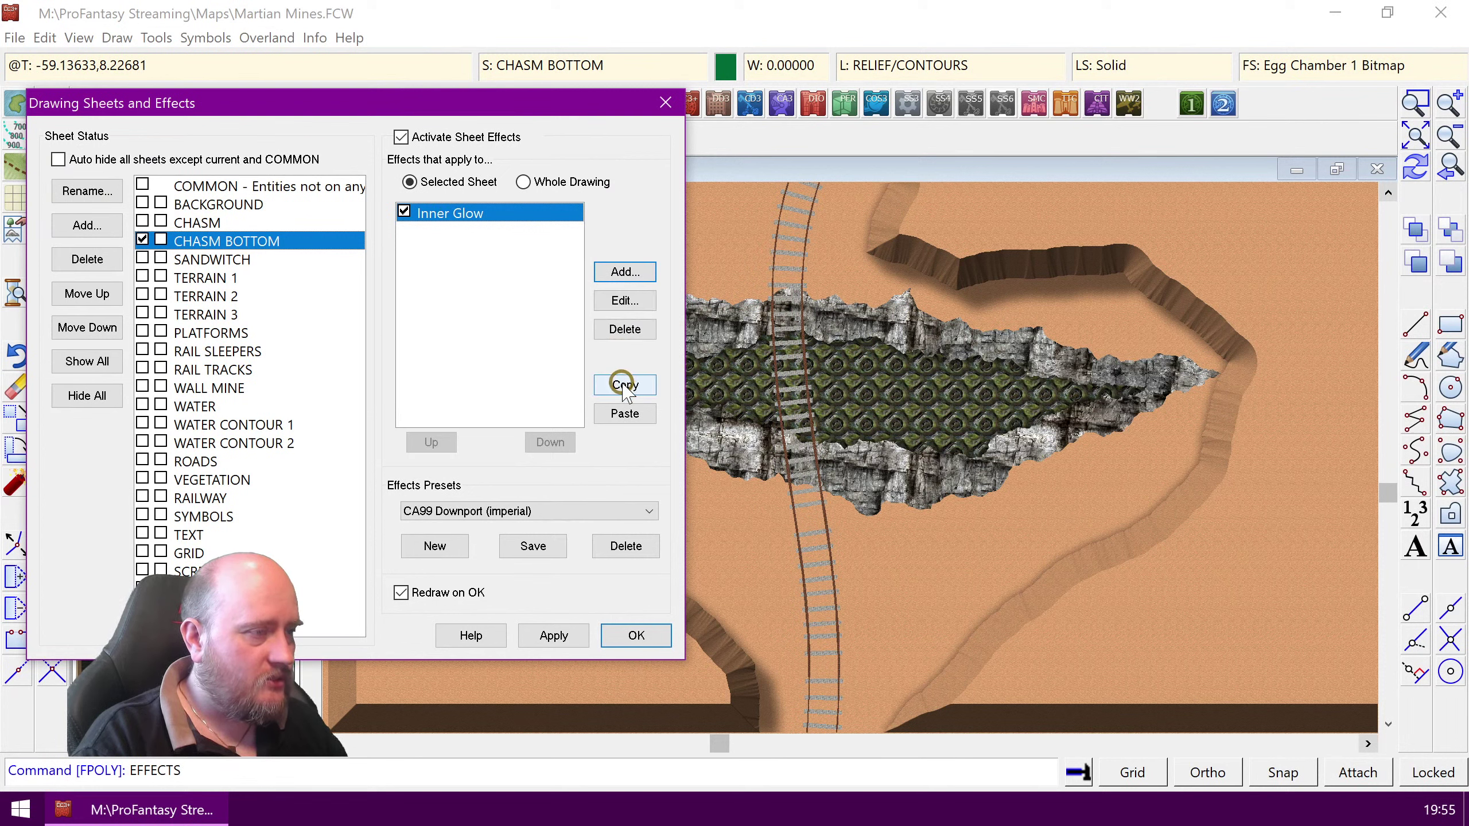
{"action": "left_click", "coordinate": [625, 414]}
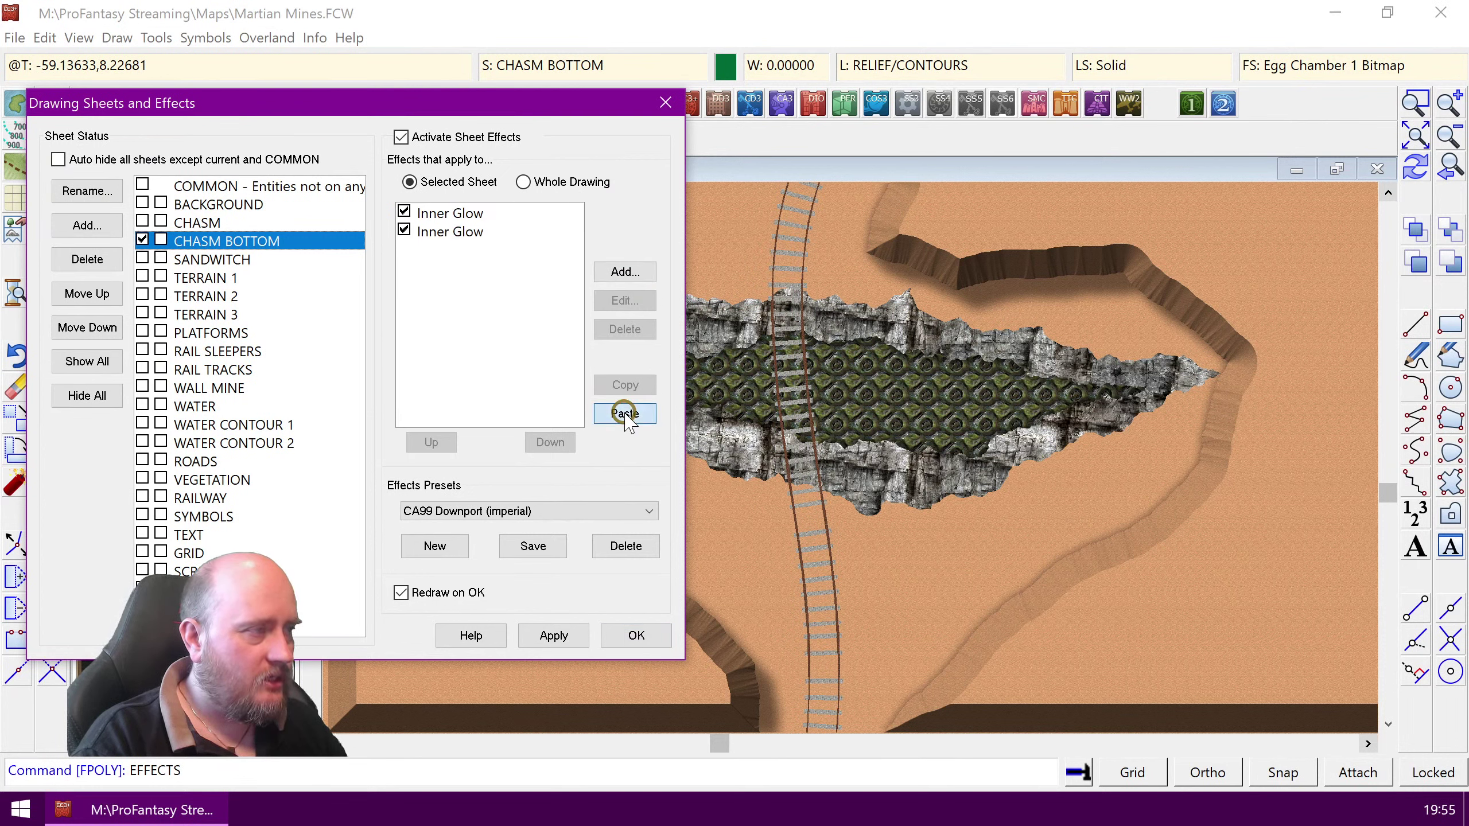
{"action": "left_click", "coordinate": [625, 414]}
Step: Set the blur size of the second Inner Glow effect on the CHASM BOTTOM sheet to 5 map units
{"action": "left_click", "coordinate": [455, 234]}
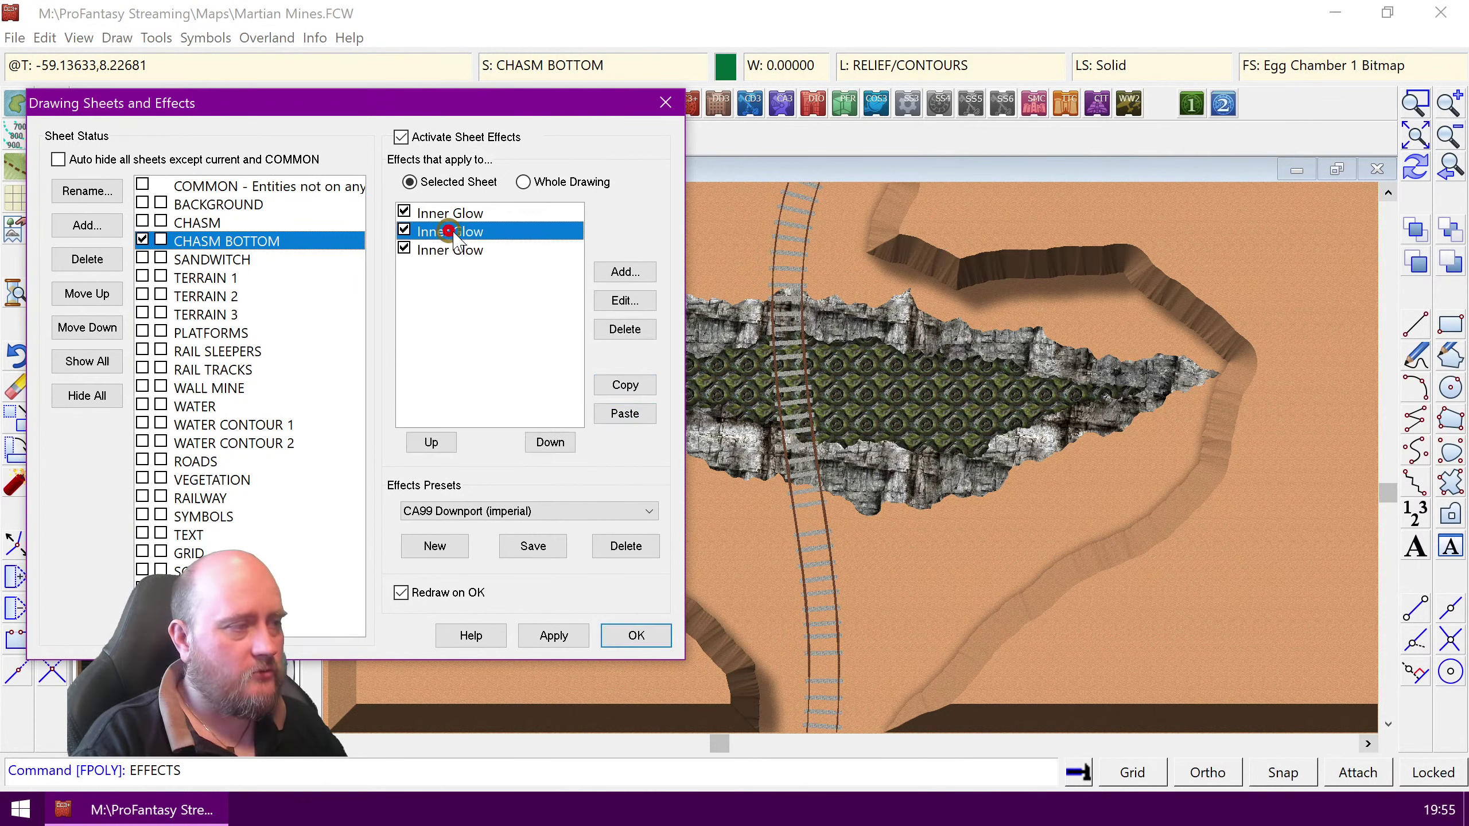
{"action": "left_click", "coordinate": [625, 300]}
{"action": "double_click", "coordinate": [347, 420]}
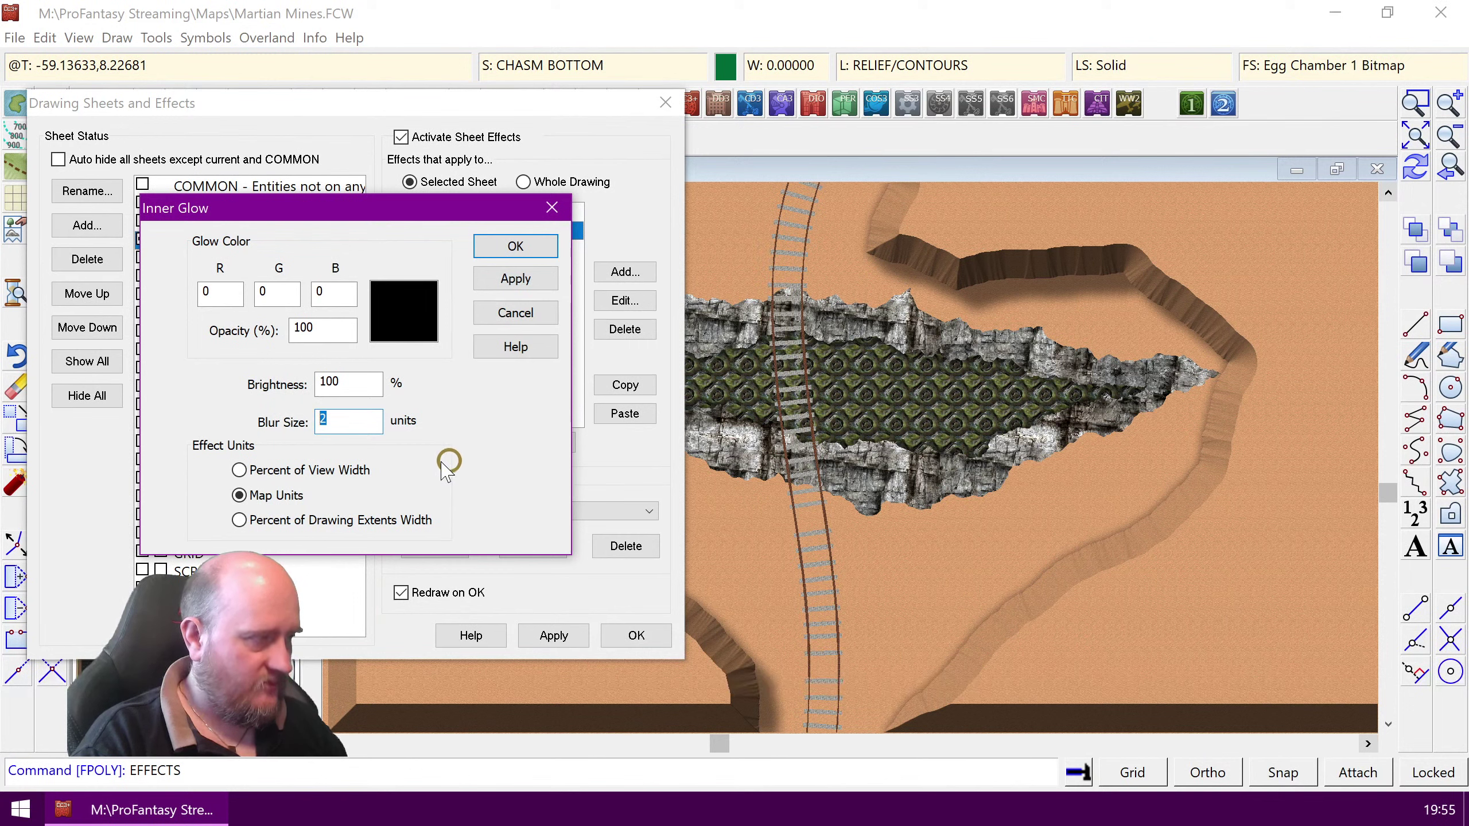
{"action": "left_click", "coordinate": [495, 246]}
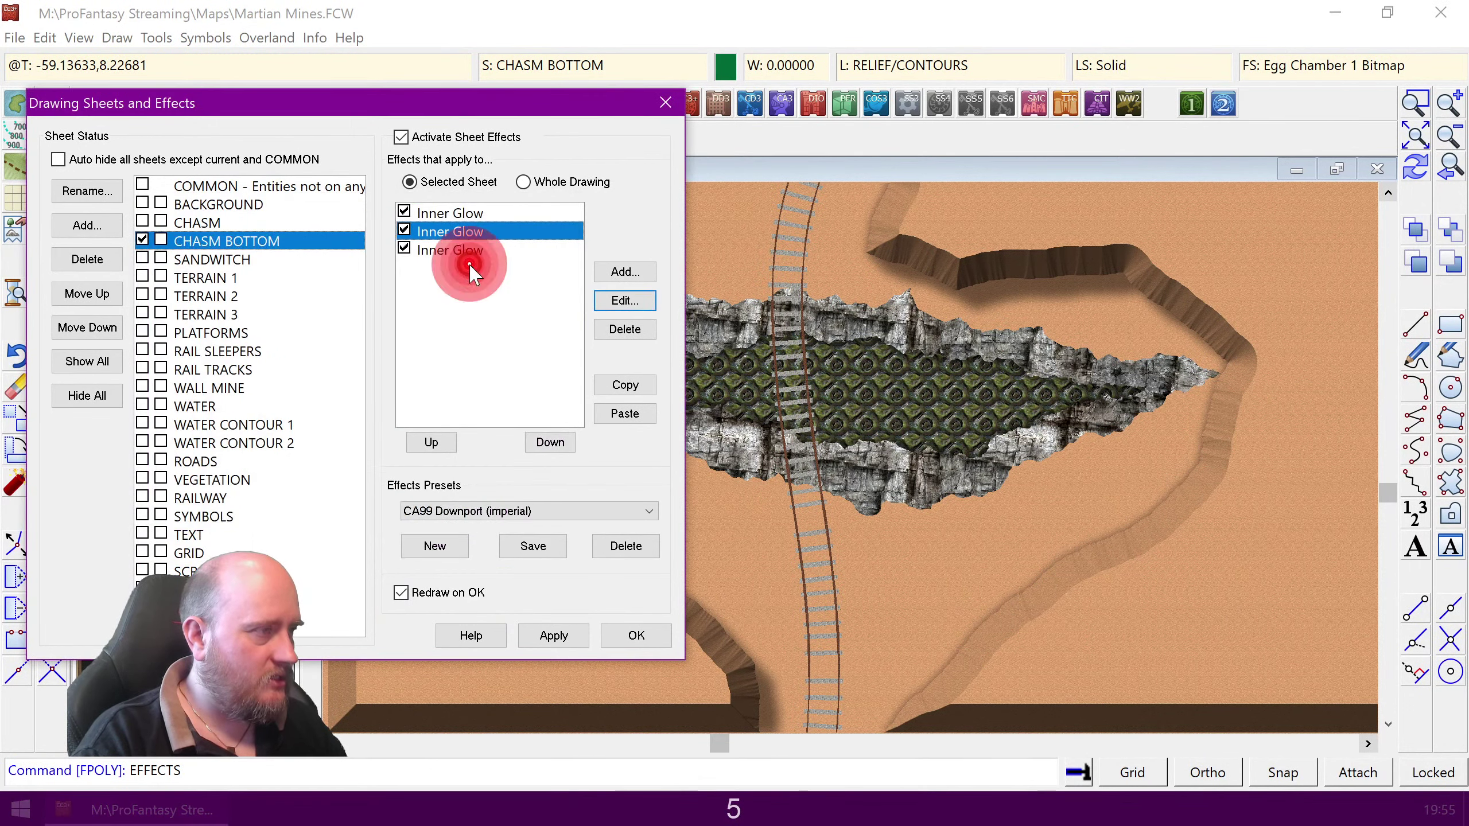
Step: Set the blur size of the third Inner Glow effect to 10 map units and apply the sheet effects to the map
{"action": "left_click", "coordinate": [469, 266]}
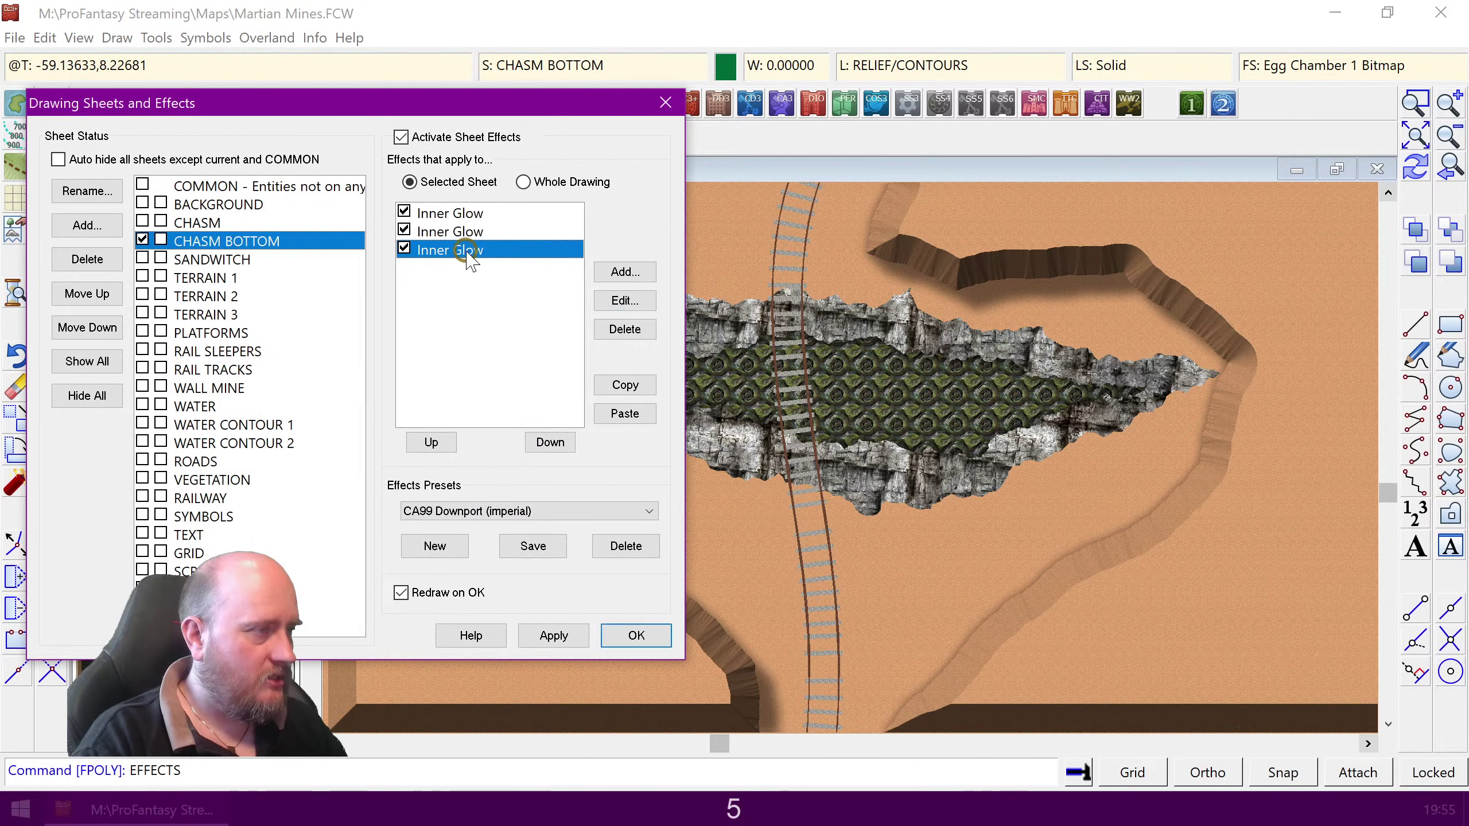
{"action": "left_click", "coordinate": [625, 299]}
{"action": "double_click", "coordinate": [308, 418]}
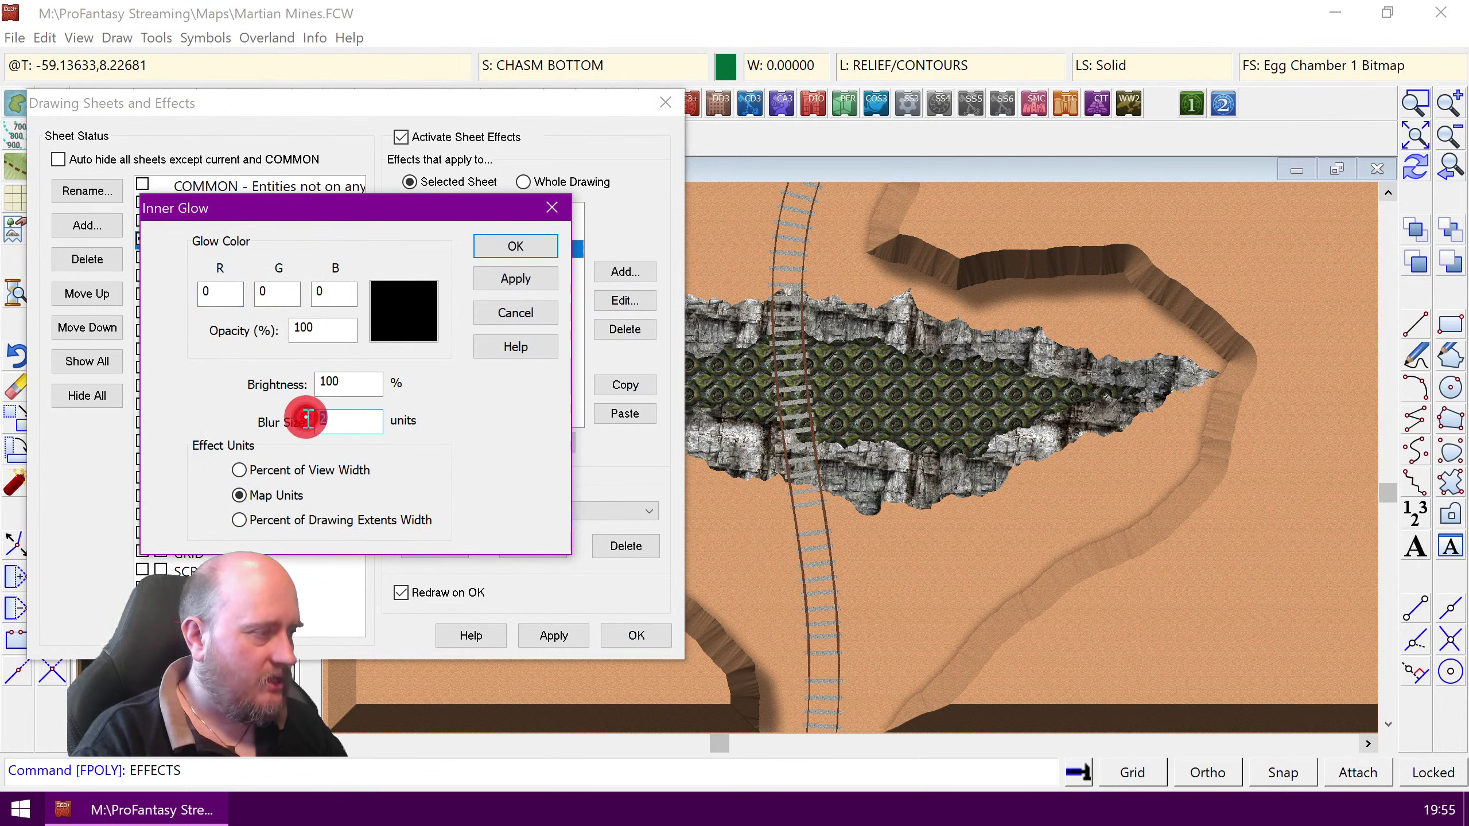
{"action": "type", "text": "10"}
{"action": "left_click", "coordinate": [510, 249]}
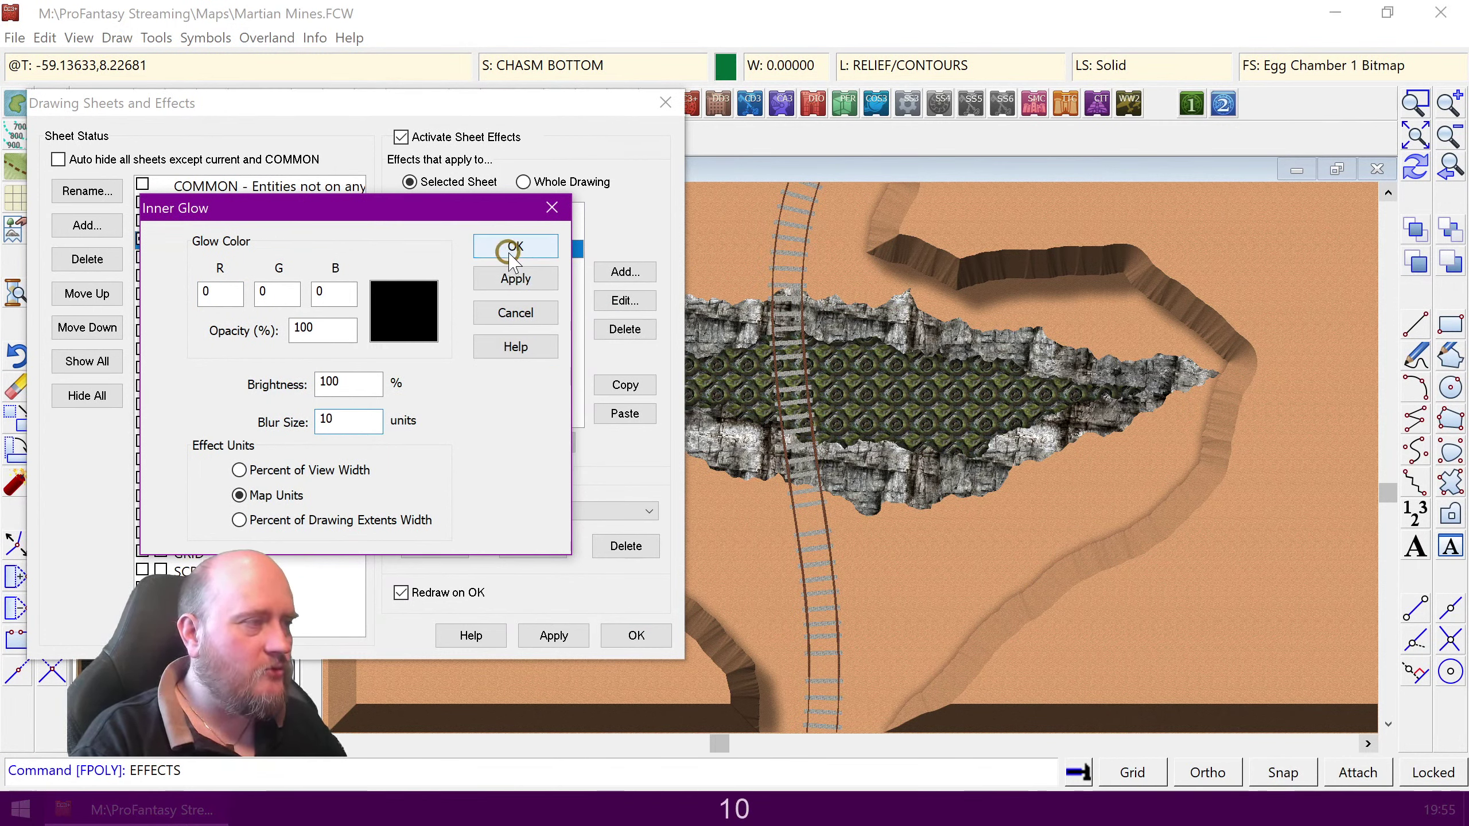
{"action": "left_click", "coordinate": [627, 557]}
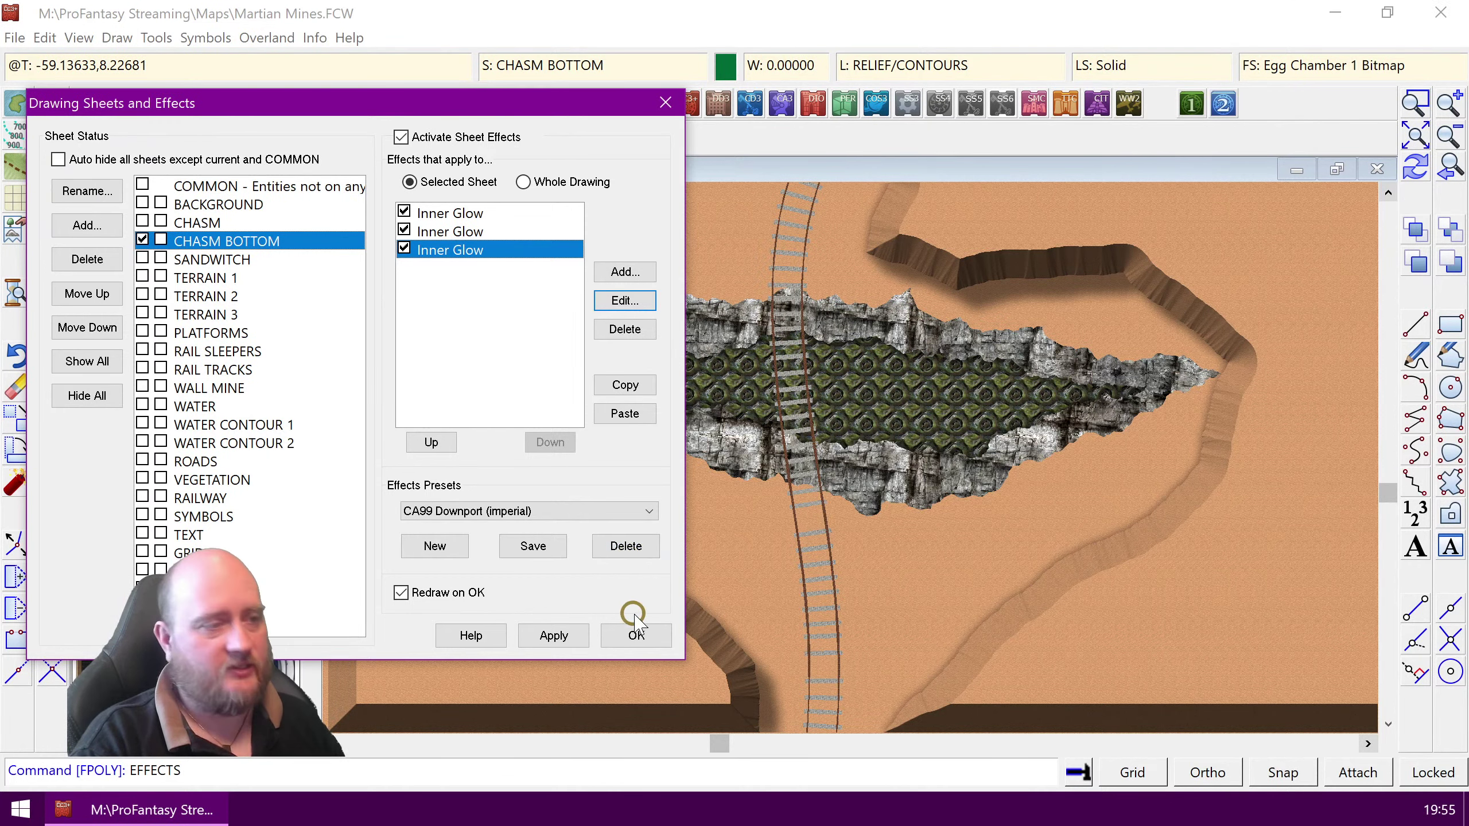
{"action": "left_click", "coordinate": [554, 635]}
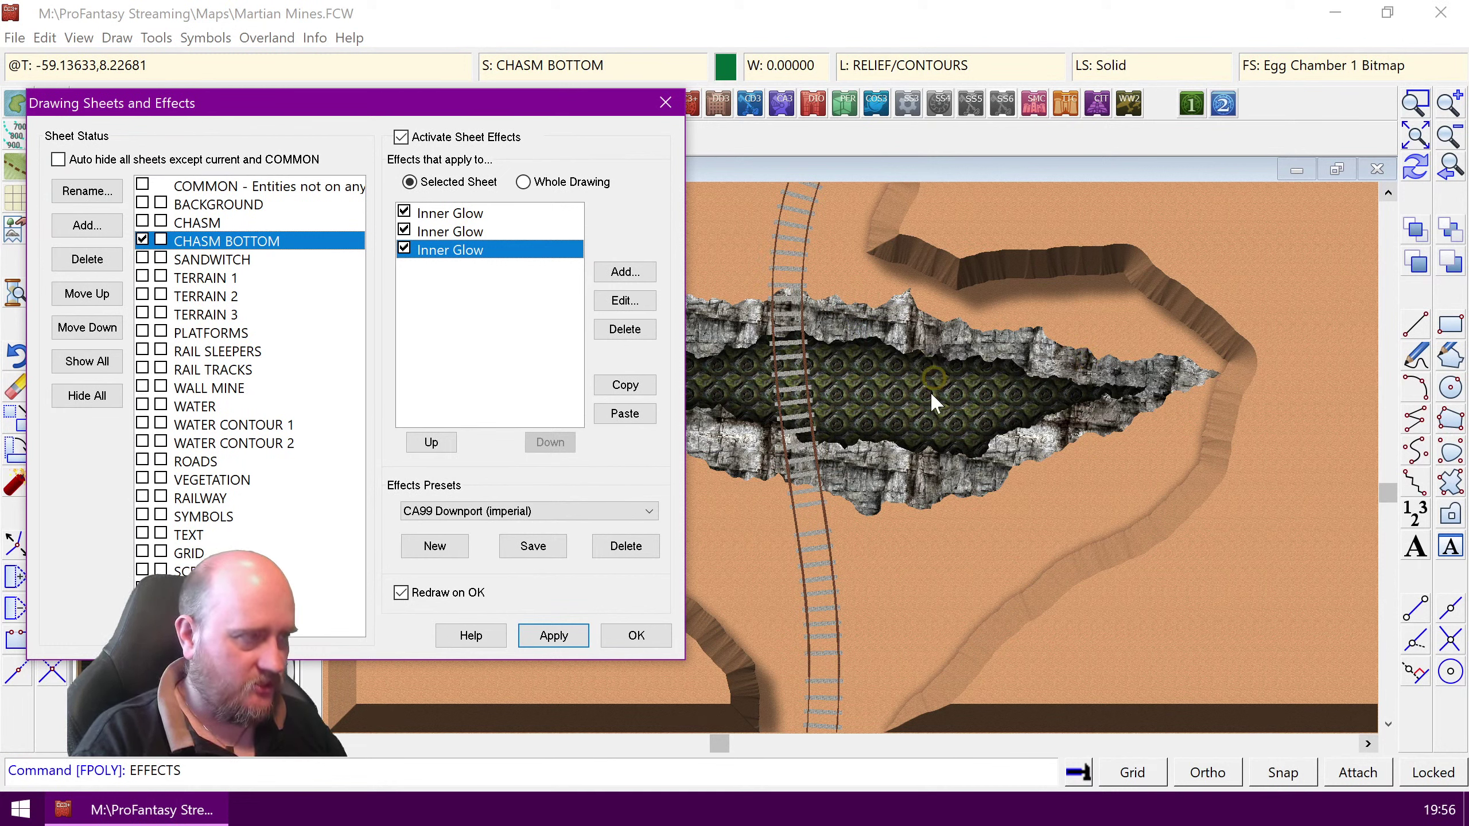
Step: Add an Outer Glow effect to the CHASM BOTTOM sheet with a range of 5 map units and preview it on the map
{"action": "left_click", "coordinate": [608, 273]}
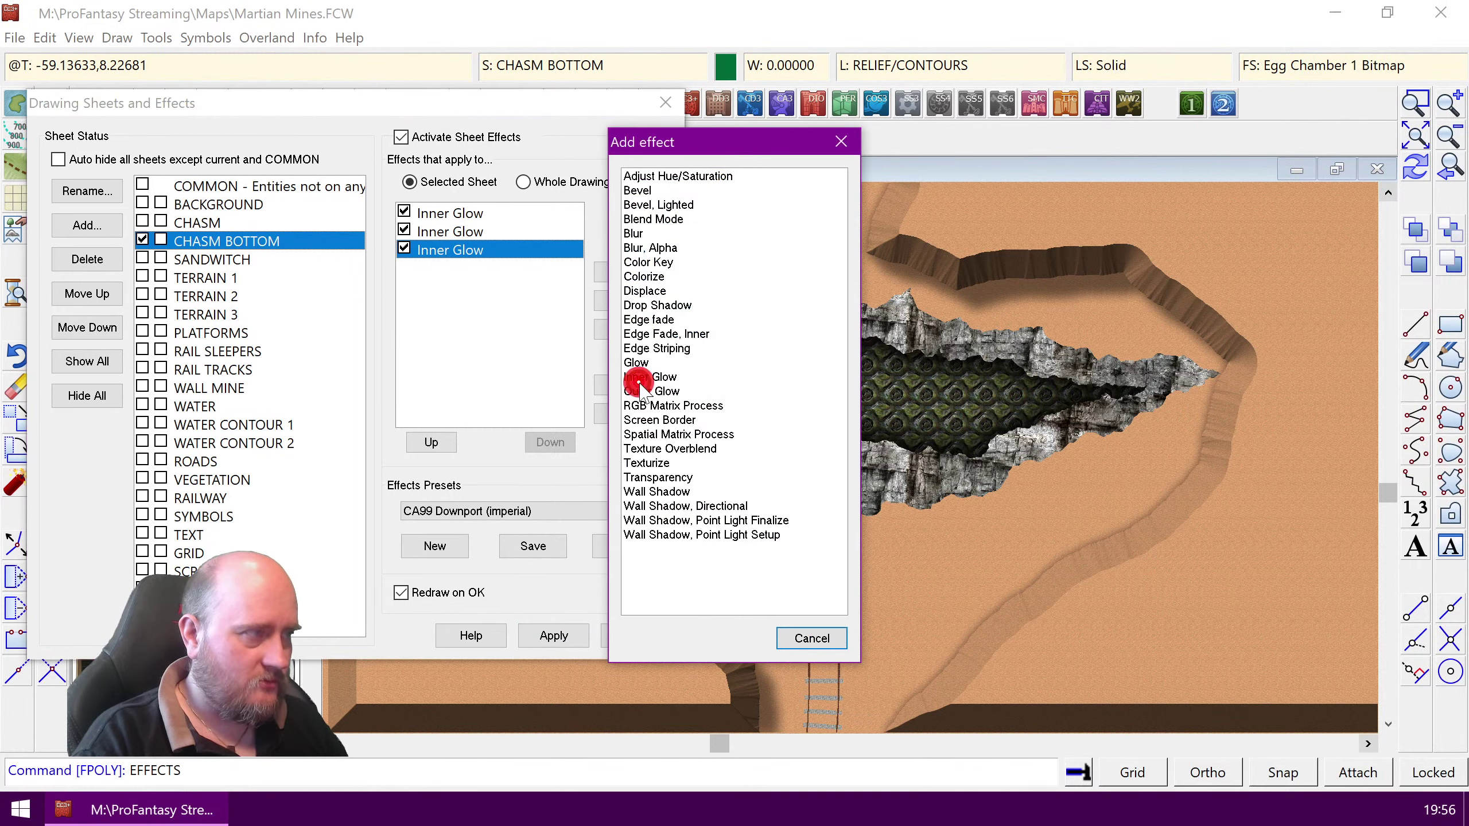
{"action": "double_click", "coordinate": [651, 392]}
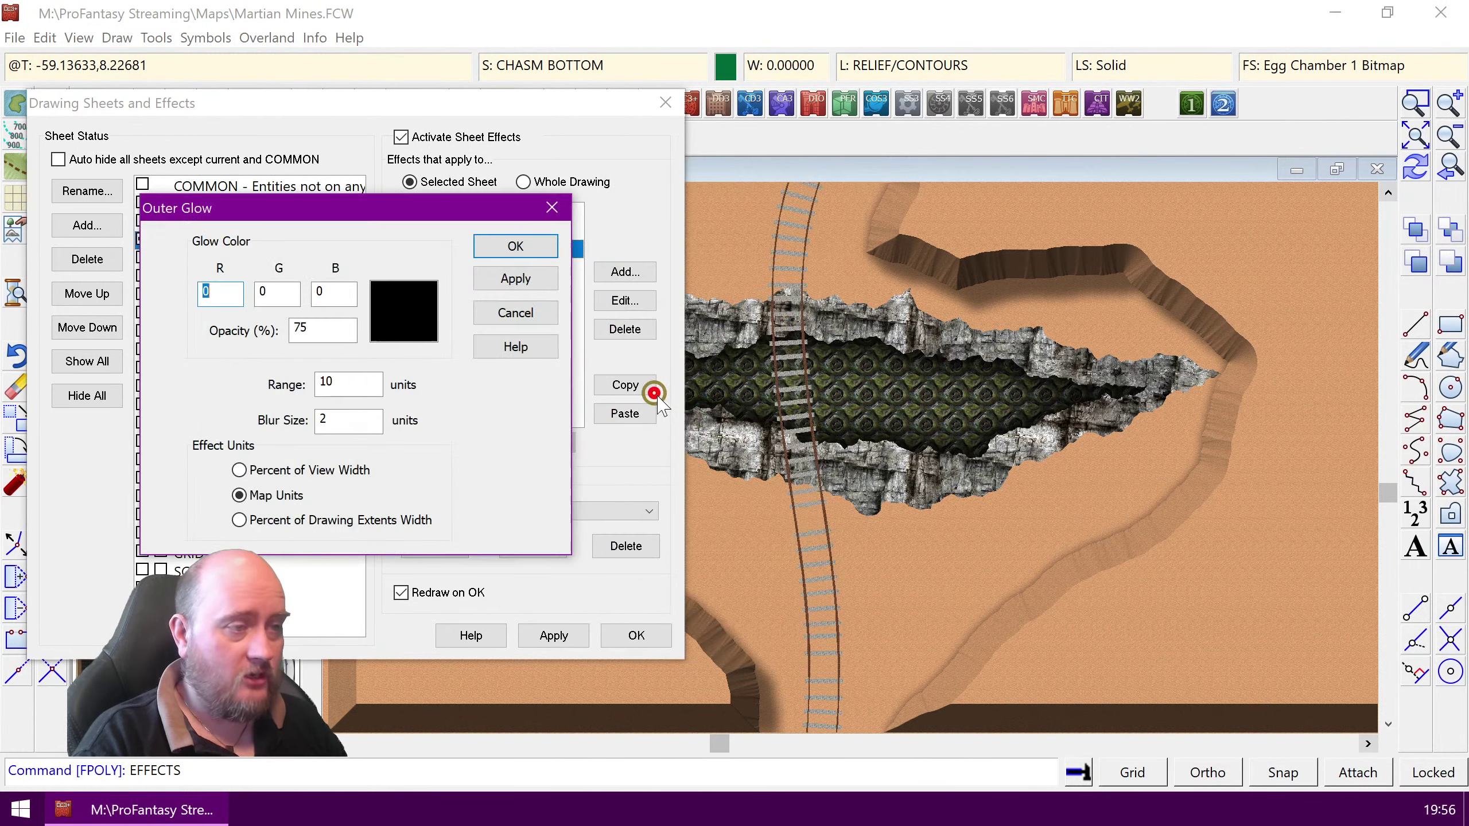
{"action": "double_click", "coordinate": [350, 385]}
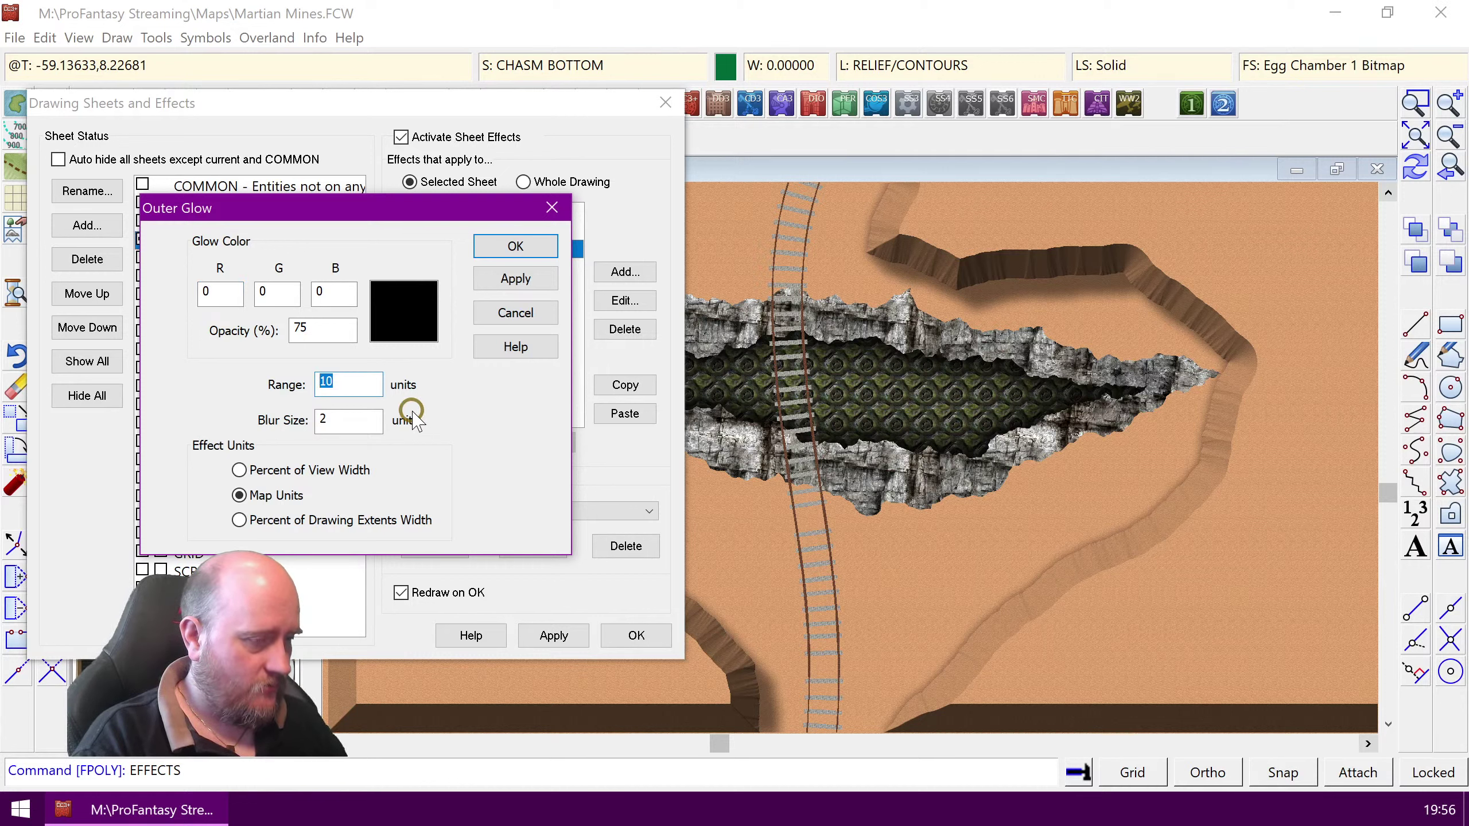
{"action": "double_click", "coordinate": [350, 385]}
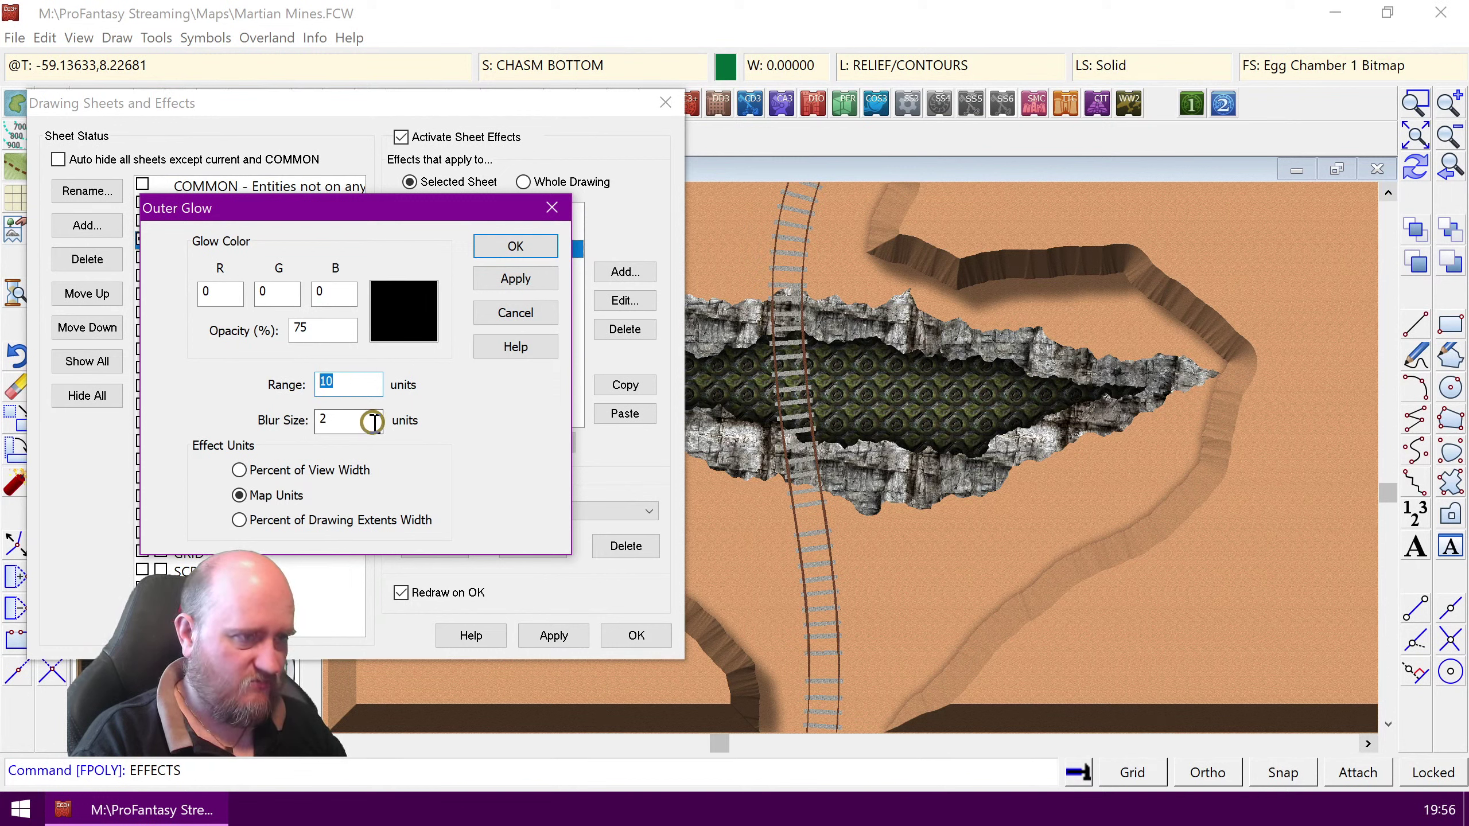
{"action": "type", "text": "5"}
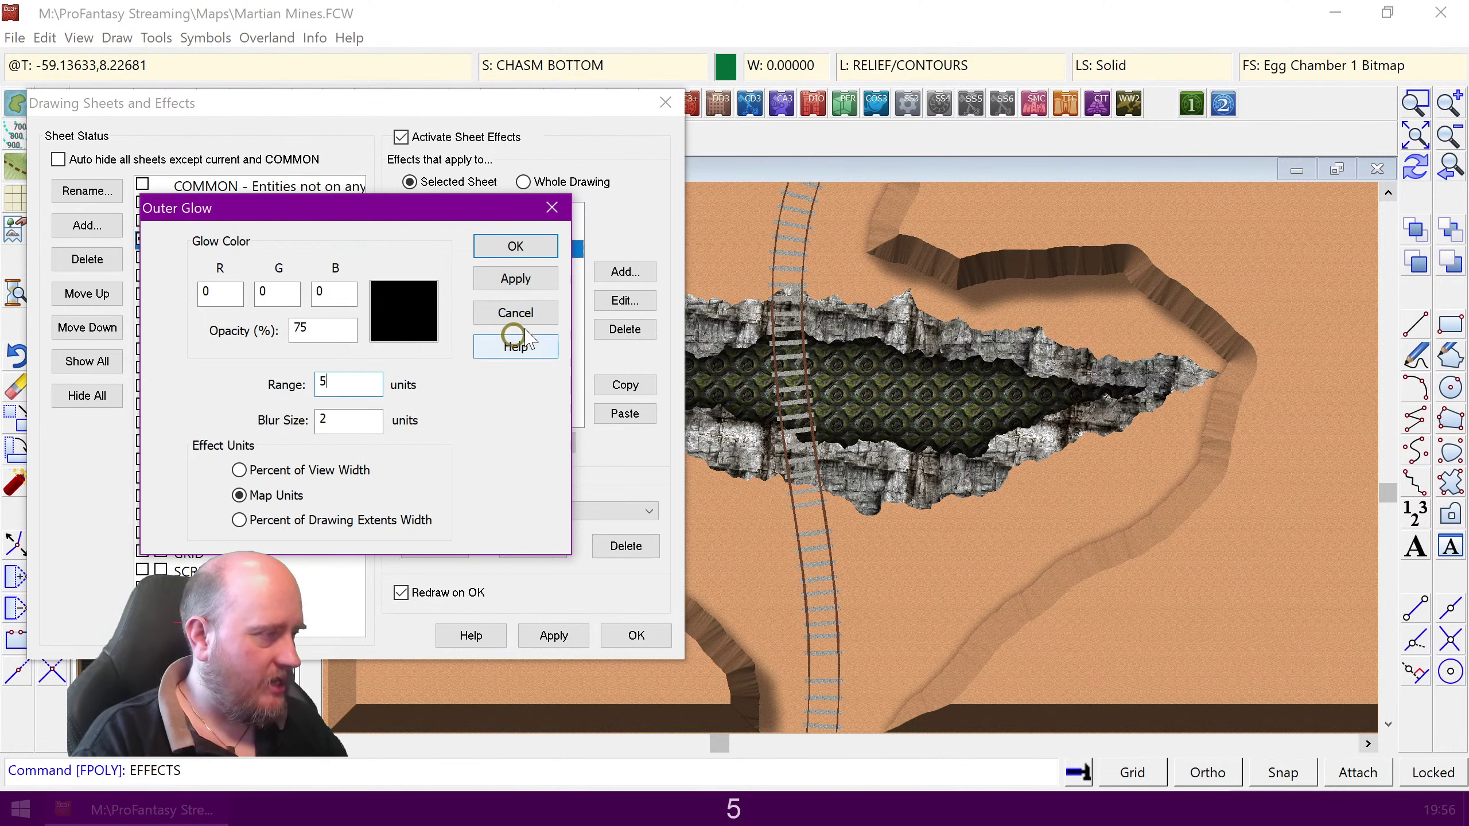
{"action": "left_click", "coordinate": [510, 285]}
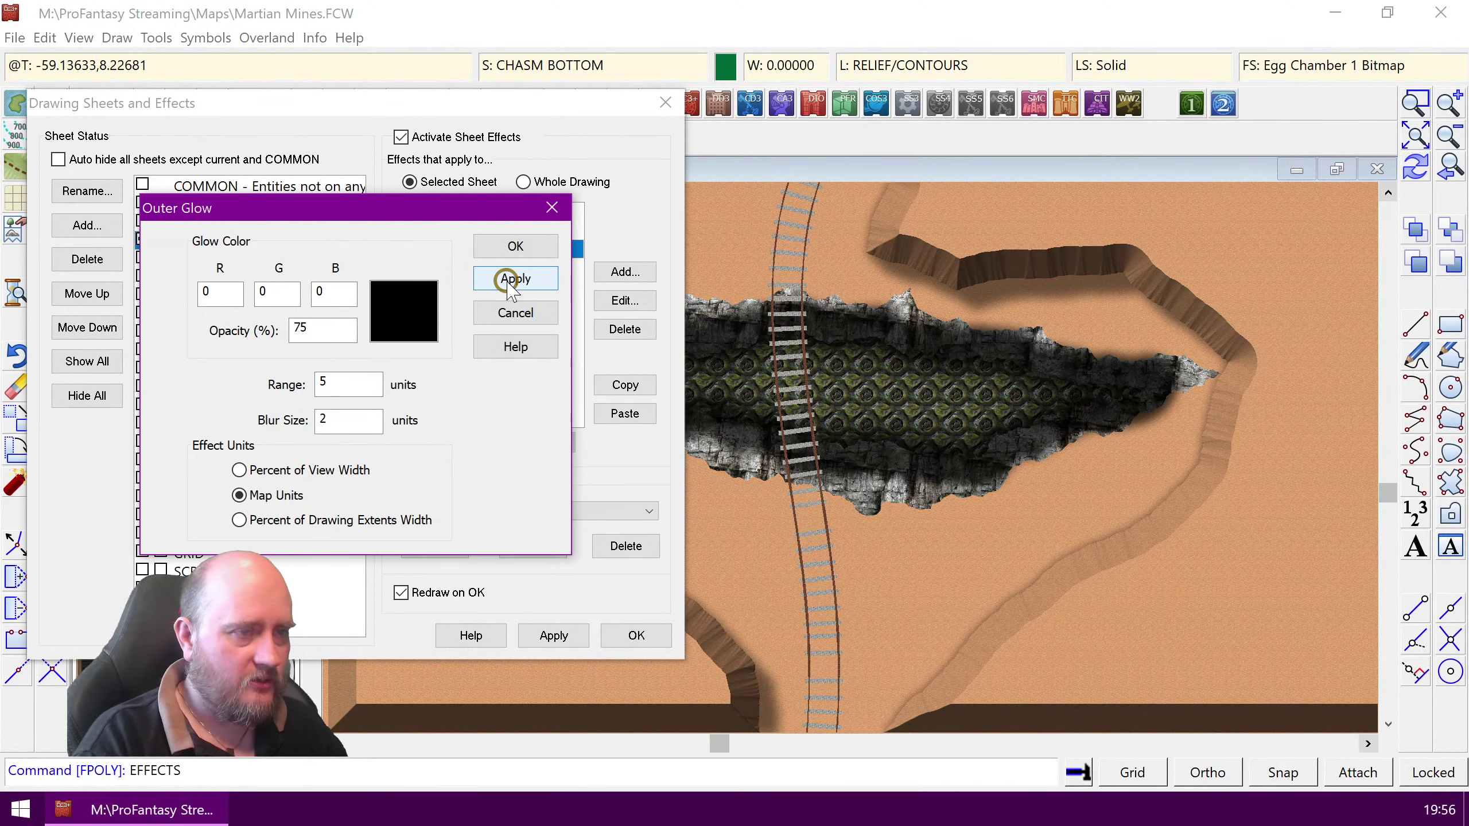
Step: Reduce the Outer Glow range to 1 map unit, preview it on the map and accept the effect
{"action": "double_click", "coordinate": [355, 387]}
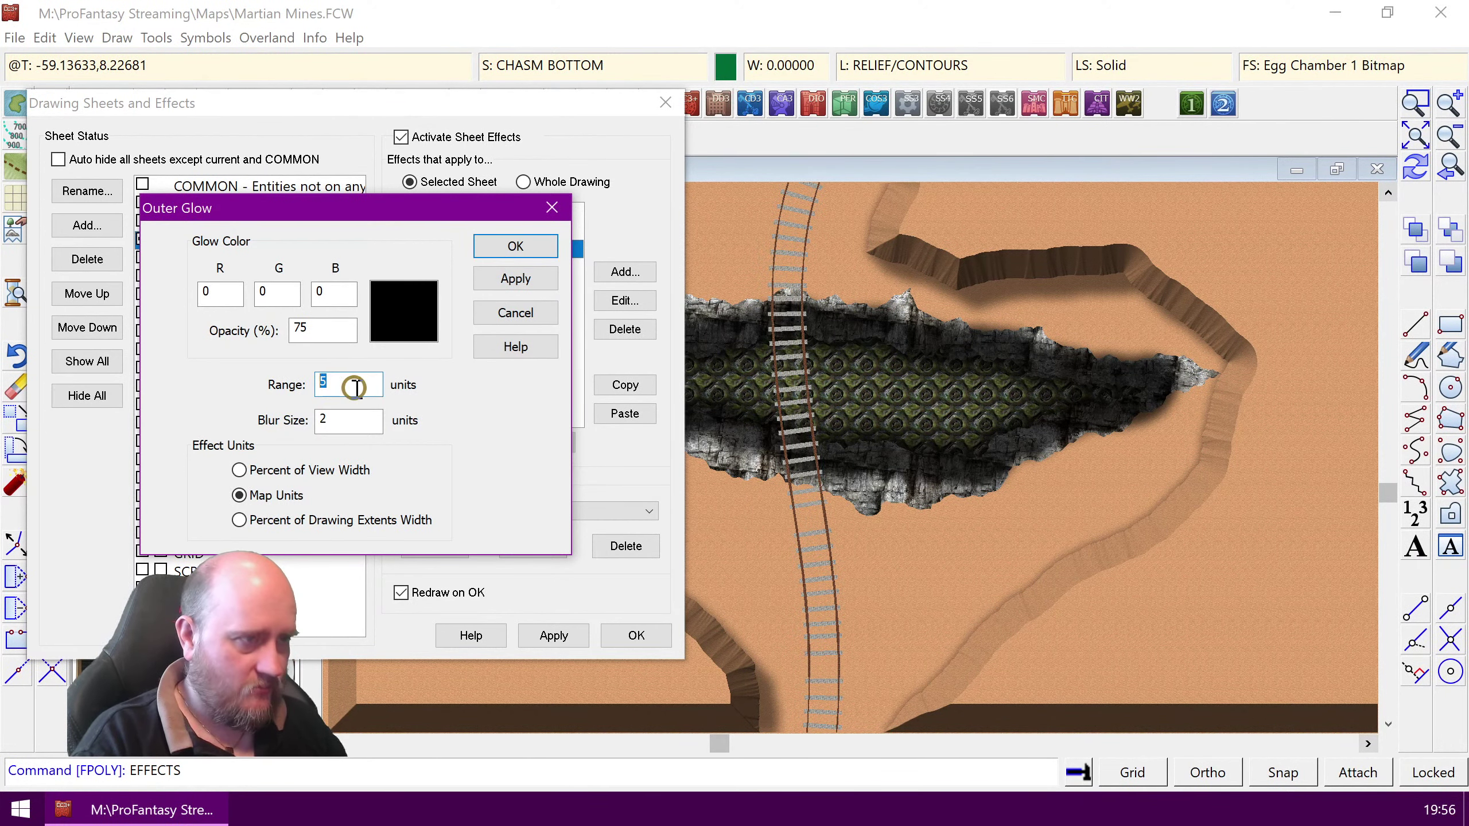
{"action": "type", "text": "1"}
{"action": "left_click", "coordinate": [509, 281]}
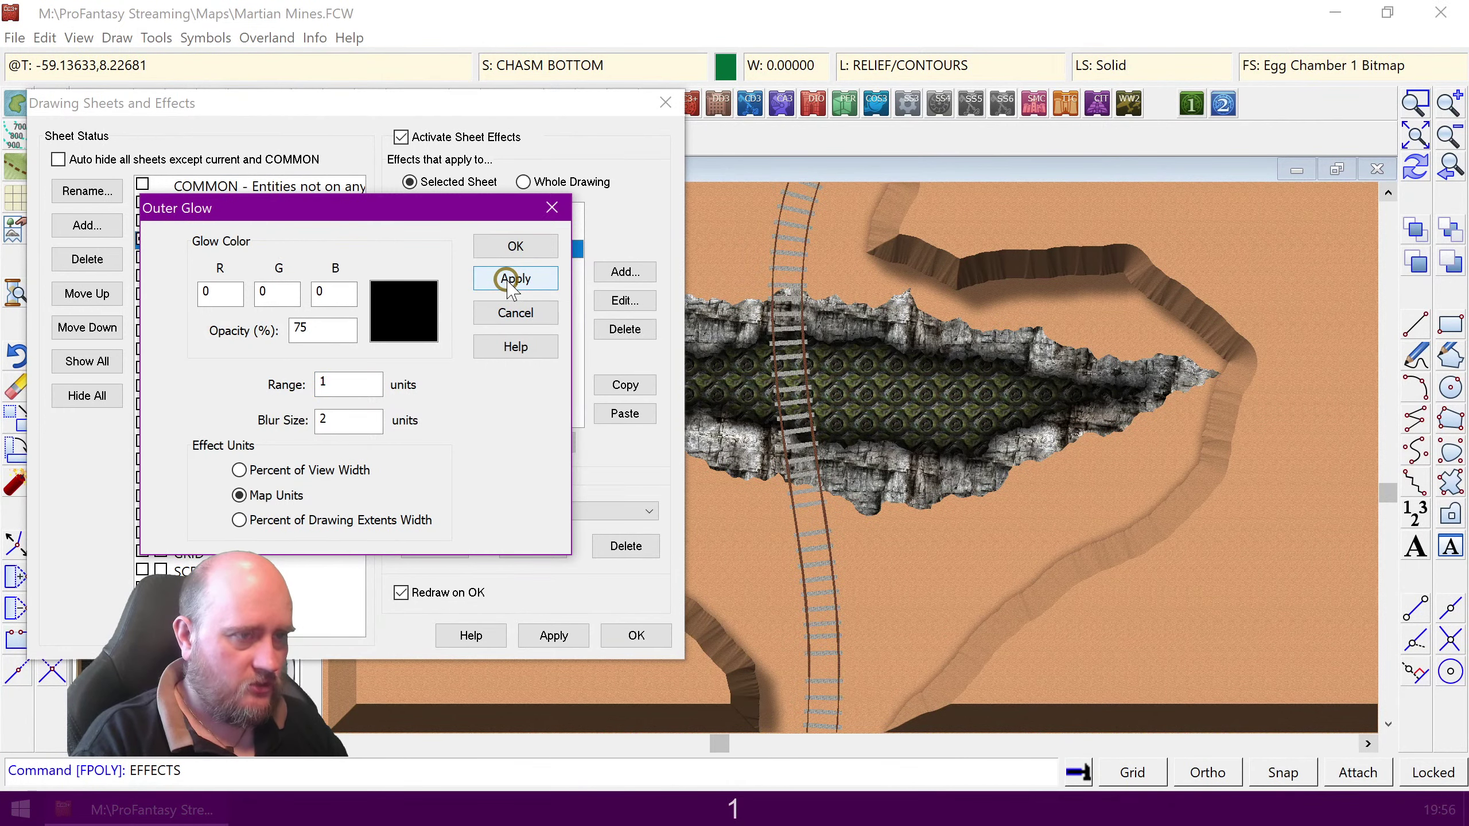
{"action": "left_click", "coordinate": [392, 296]}
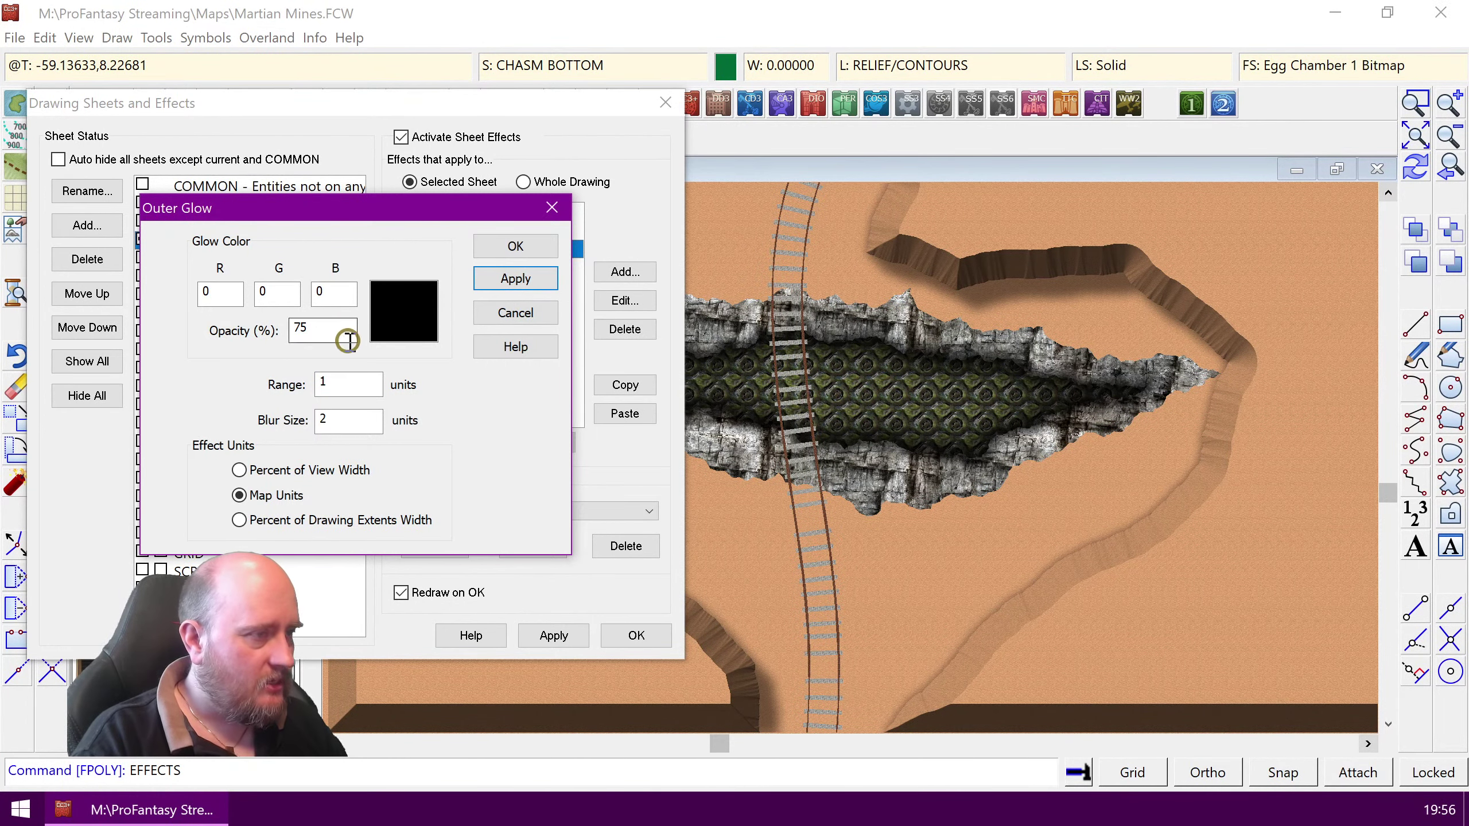
{"action": "left_click", "coordinate": [492, 251]}
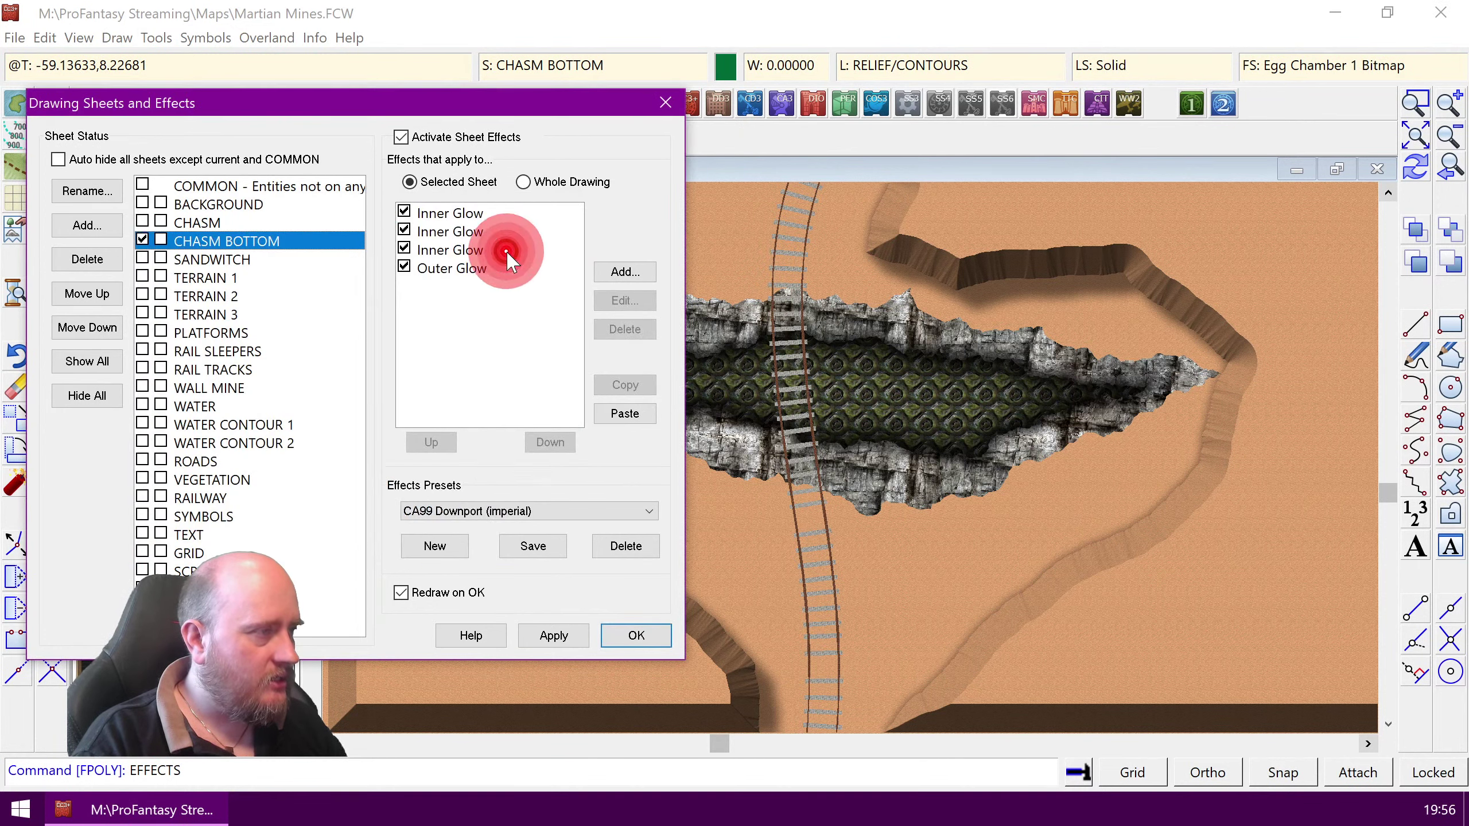
Step: Add a Glow effect to the CHASM BOTTOM sheet and set its glow color to black
{"action": "left_click", "coordinate": [616, 269]}
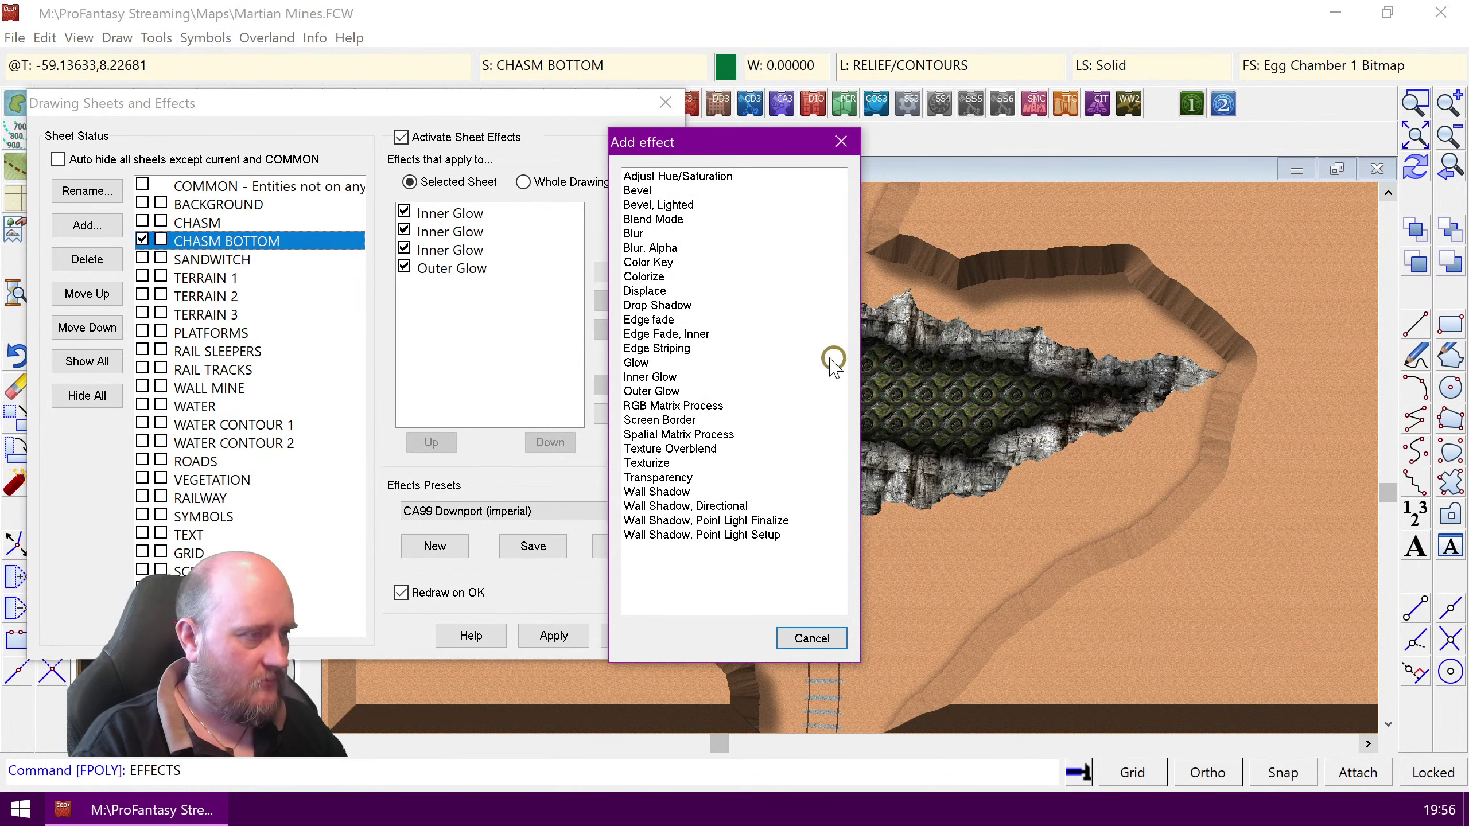
{"action": "double_click", "coordinate": [646, 364]}
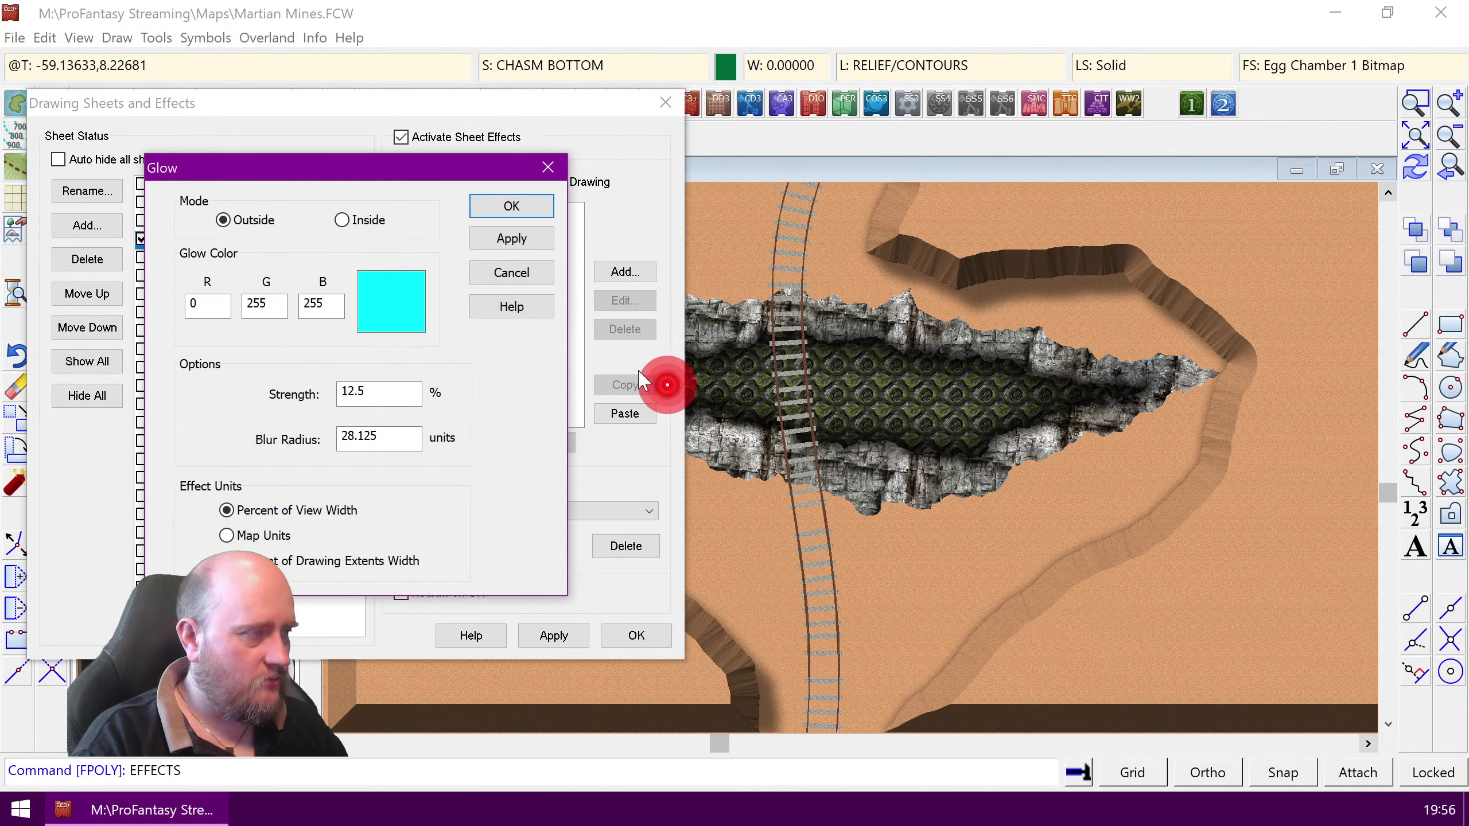
{"action": "left_click", "coordinate": [392, 325]}
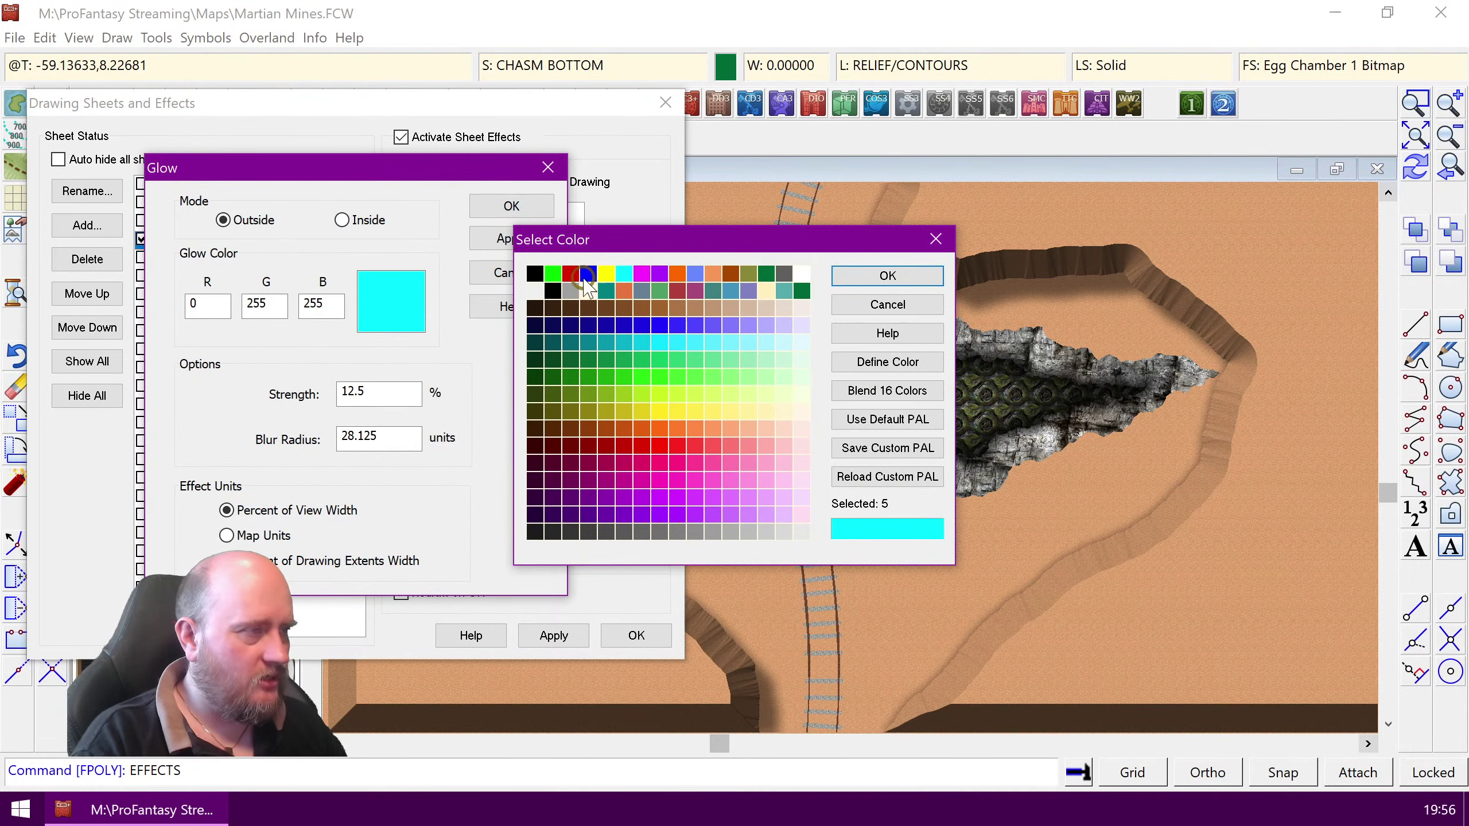
{"action": "left_click", "coordinate": [535, 273]}
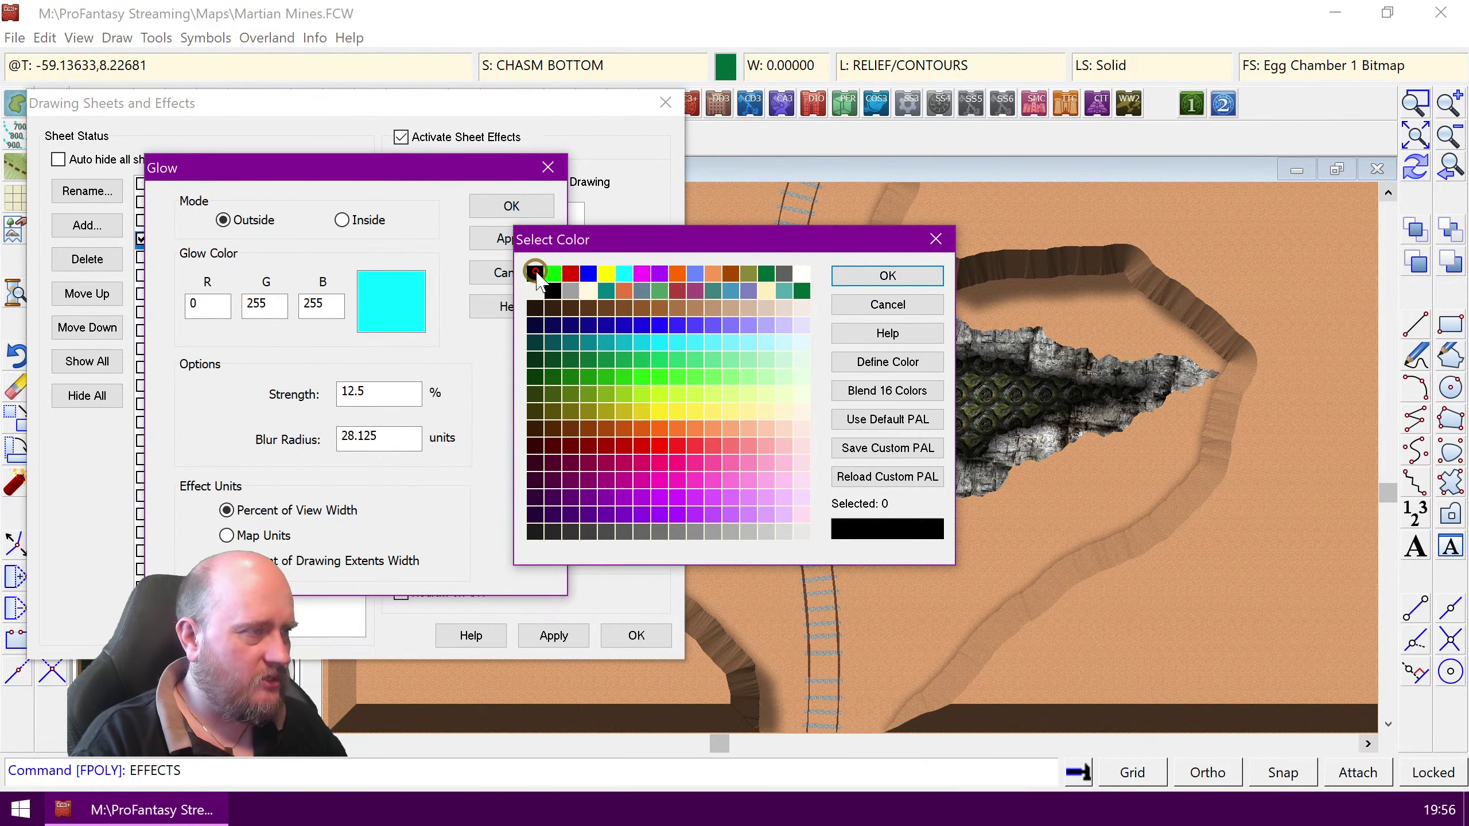
{"action": "left_click", "coordinate": [894, 276]}
Step: Set the Glow effect's blur radius to 4 map units, accept it and close the sheet effects settings
{"action": "left_click_drag", "start_coordinate": [393, 436], "coordinate": [302, 436]}
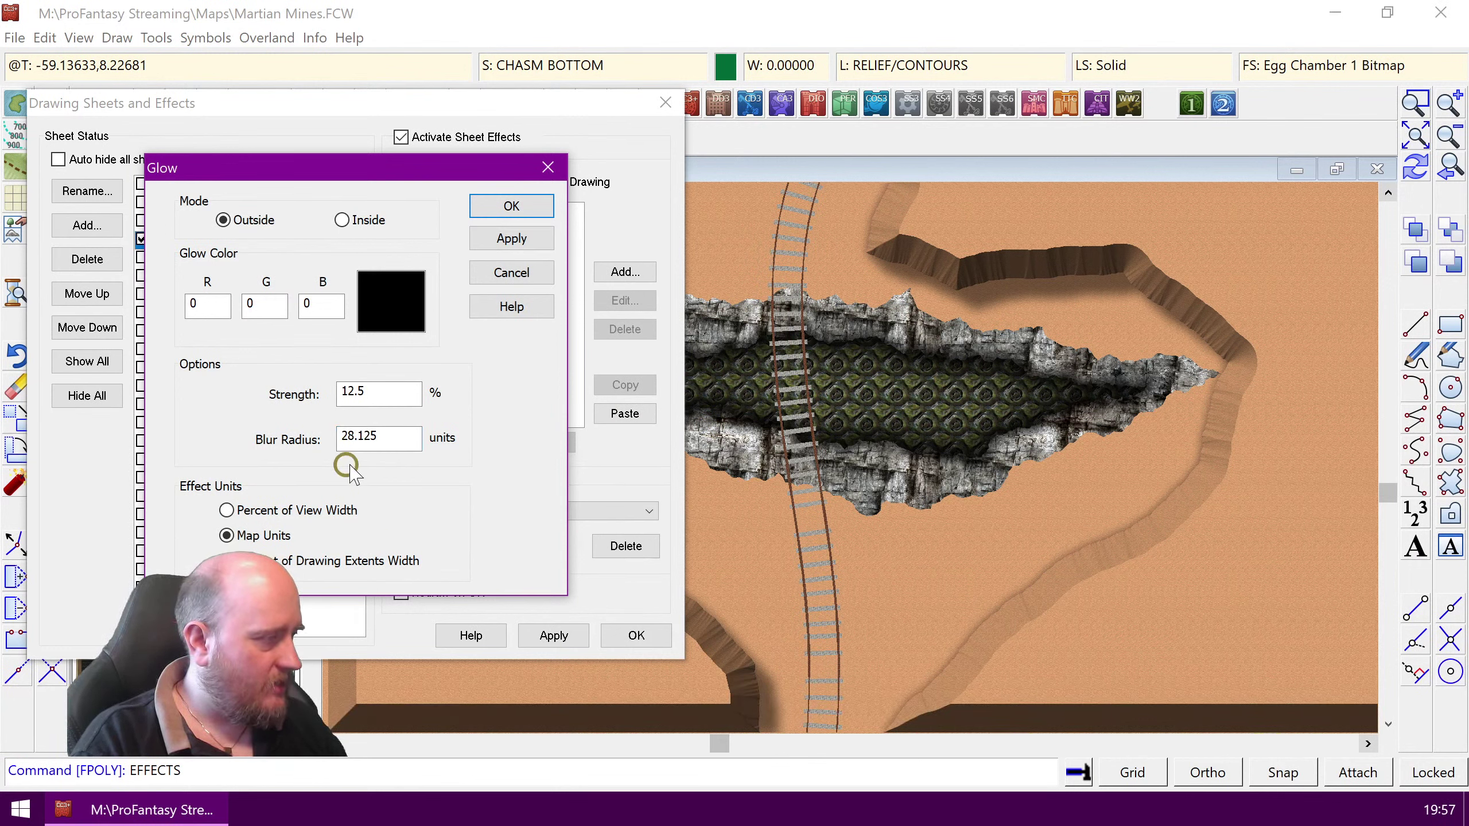
{"action": "left_click_drag", "start_coordinate": [389, 436], "coordinate": [263, 457]}
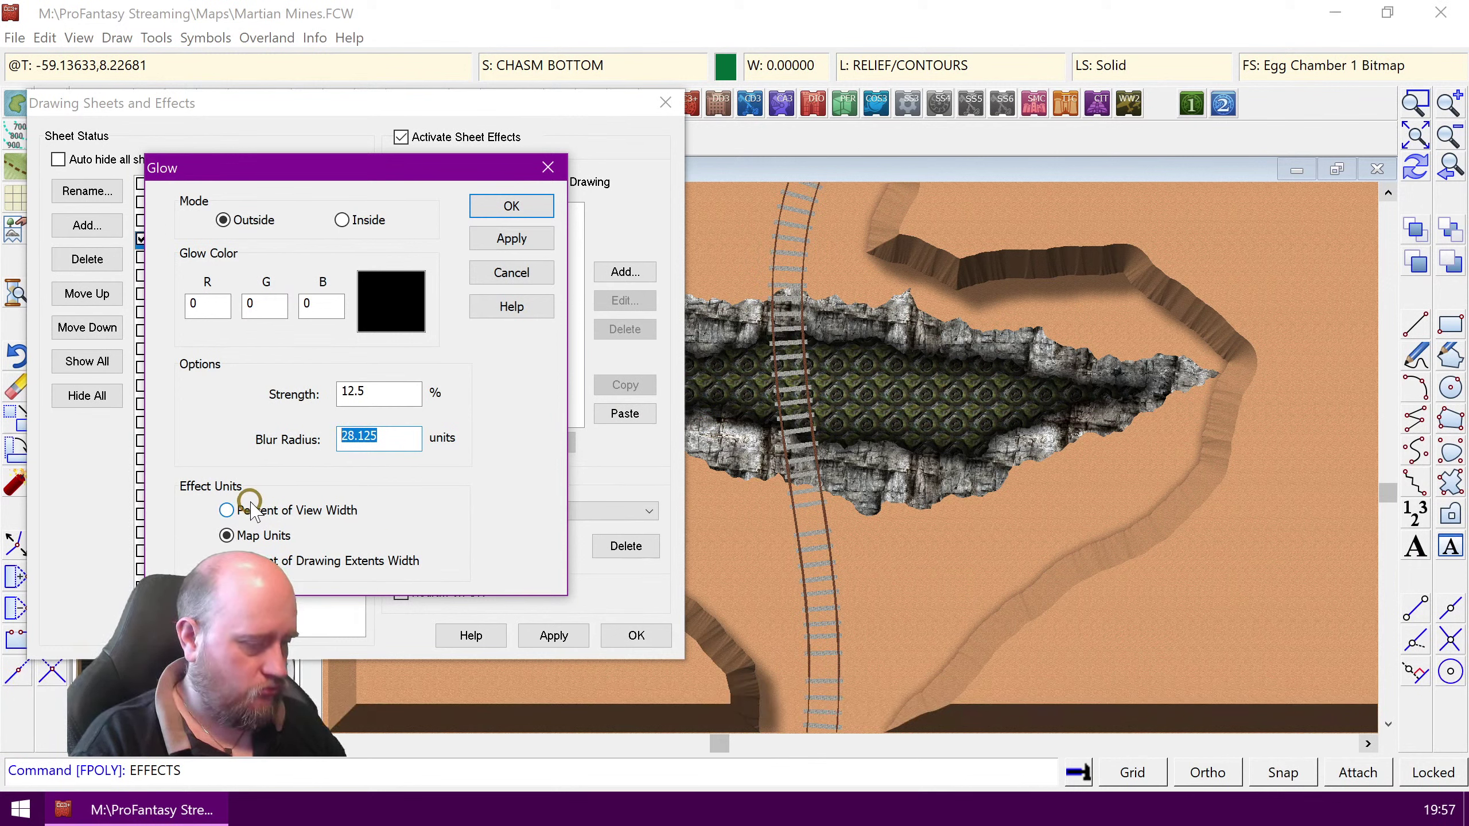
{"action": "type", "text": "4"}
{"action": "left_click", "coordinate": [496, 237]}
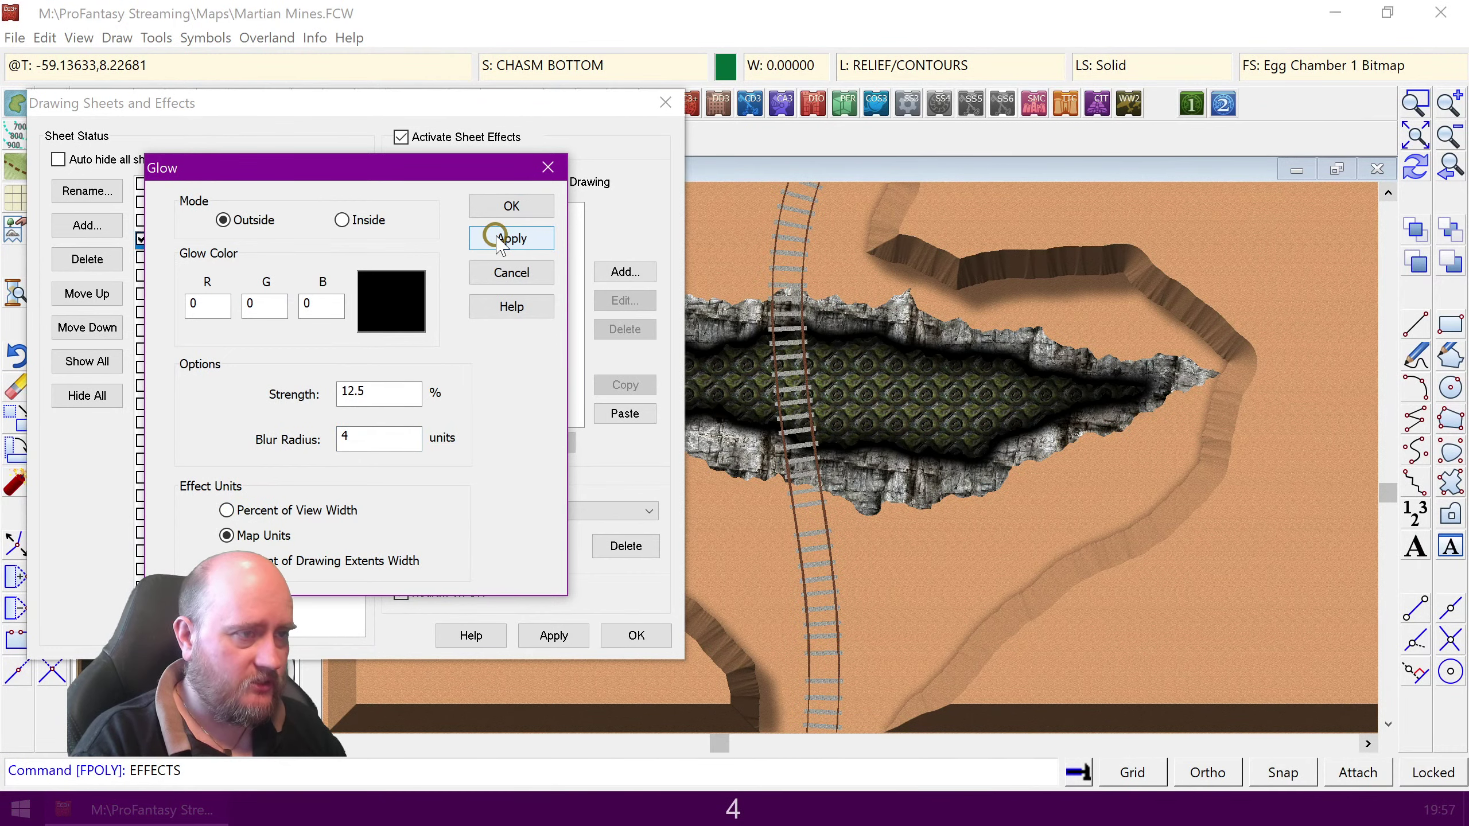
{"action": "left_click", "coordinate": [494, 207]}
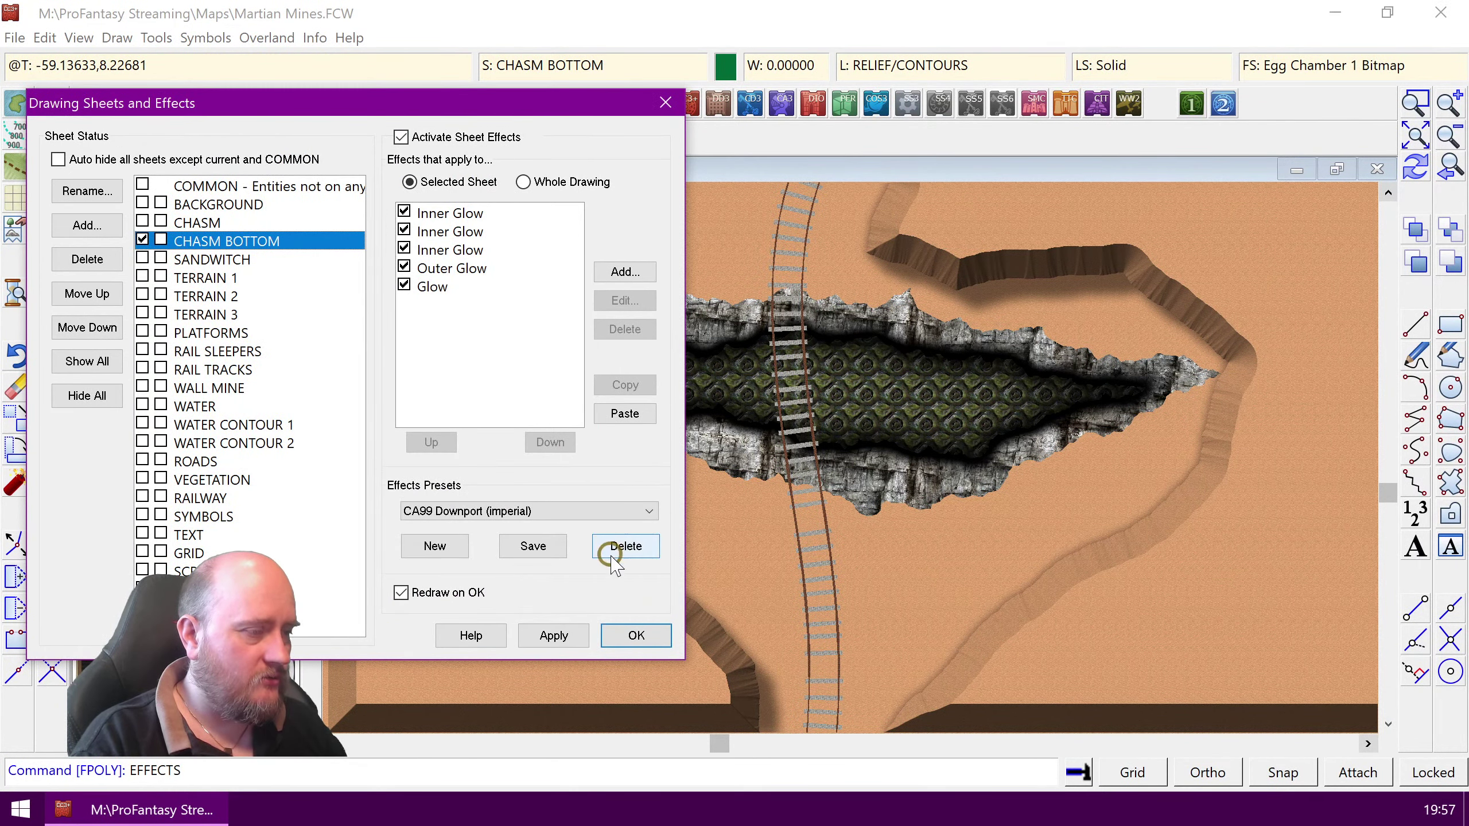
{"action": "left_click", "coordinate": [635, 635]}
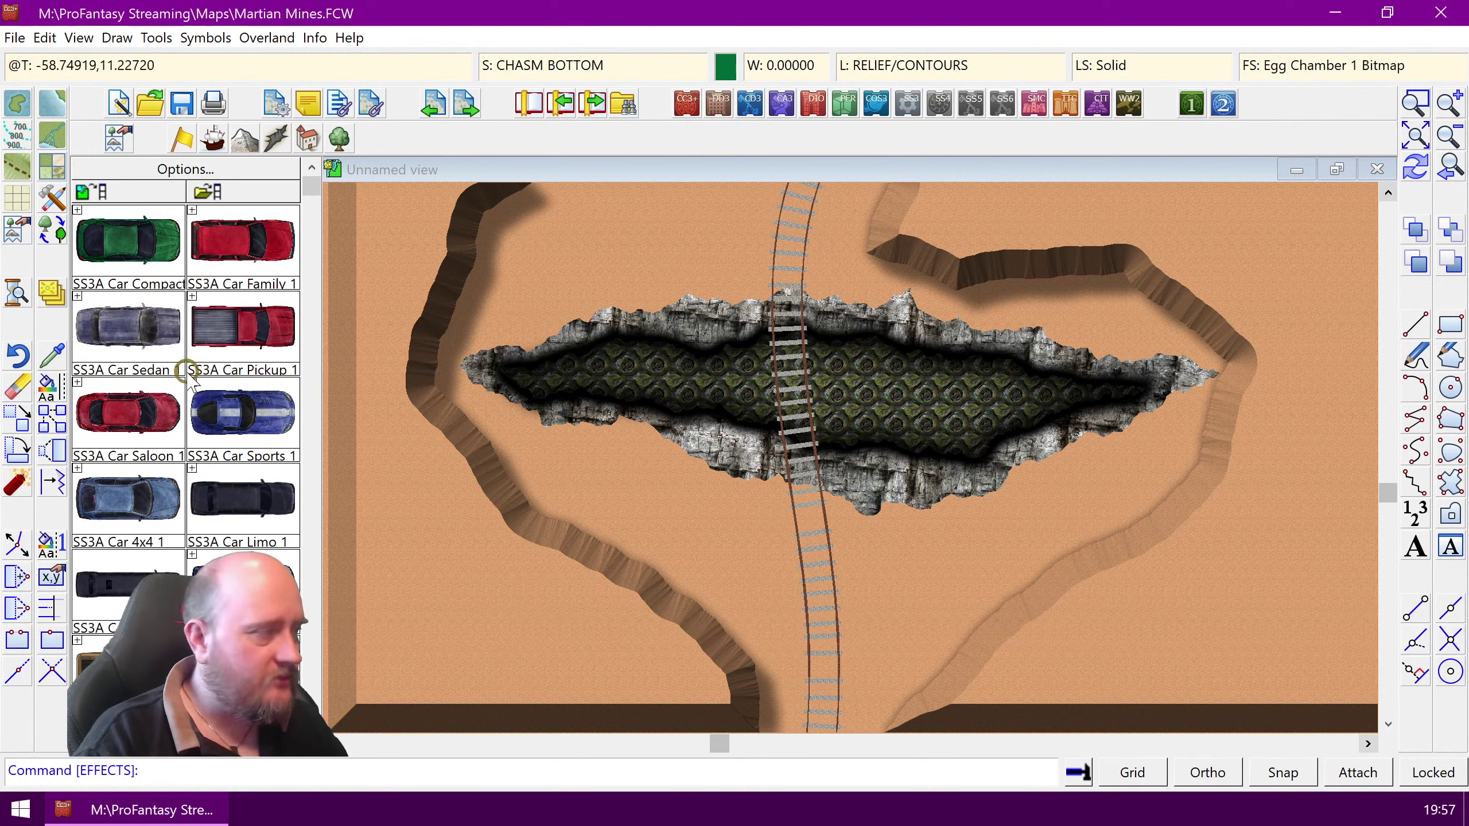
Step: Add an Inner Glow effect to the CHASM sheet and set its glow color to black
{"action": "left_click", "coordinate": [52, 292]}
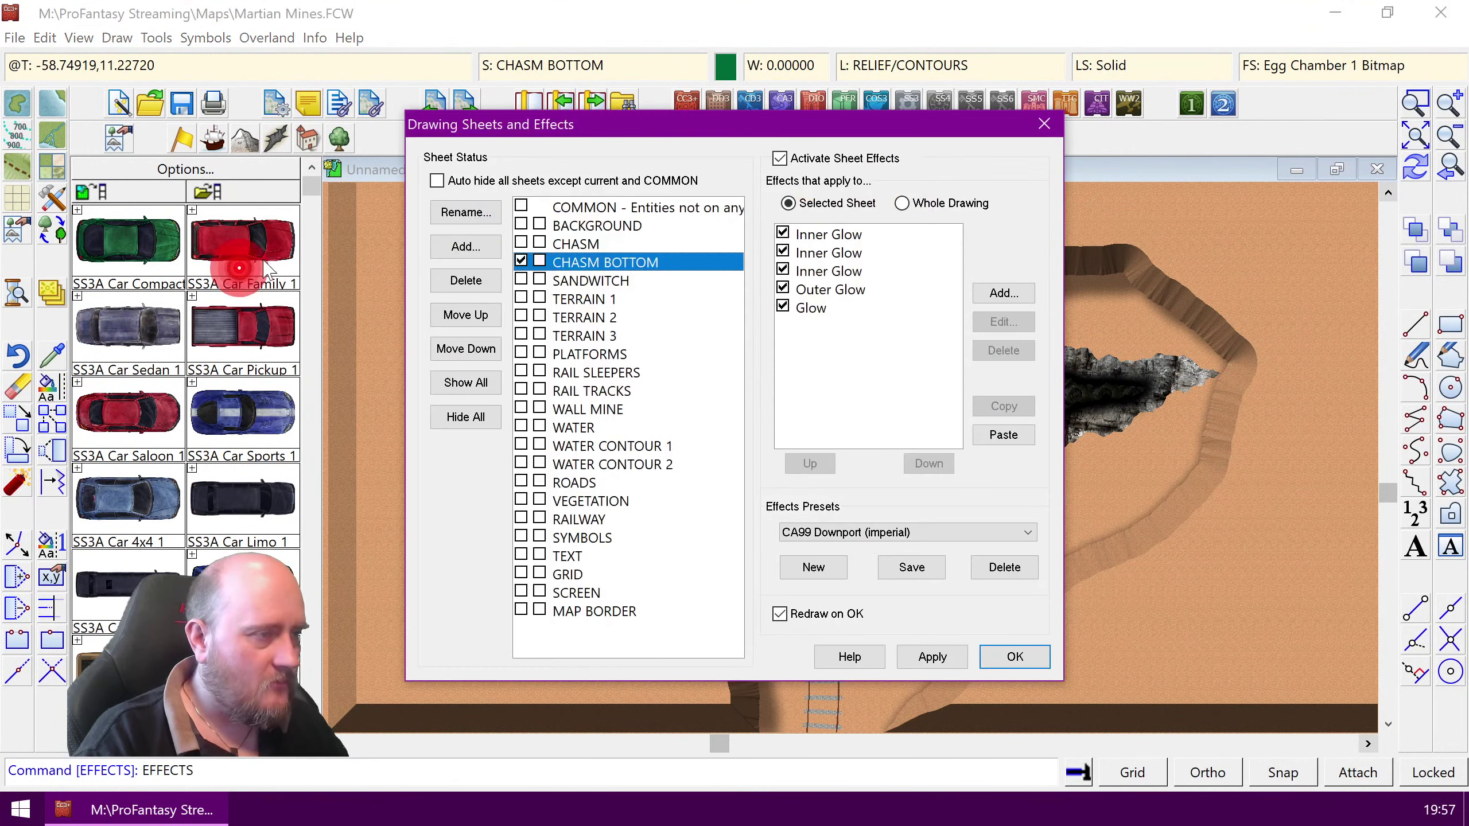
{"action": "left_click", "coordinate": [590, 244]}
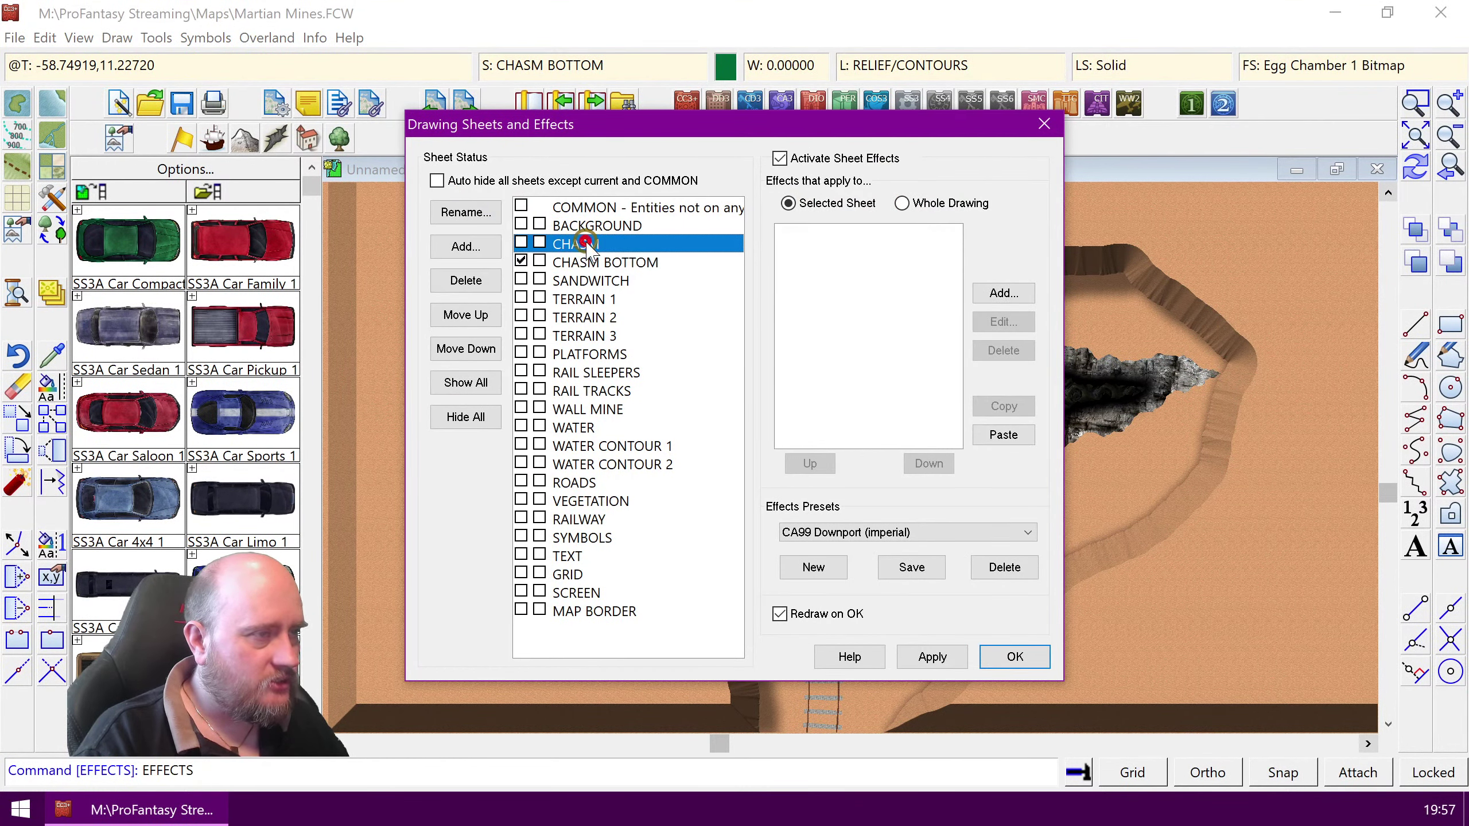
{"action": "left_click", "coordinate": [1004, 292]}
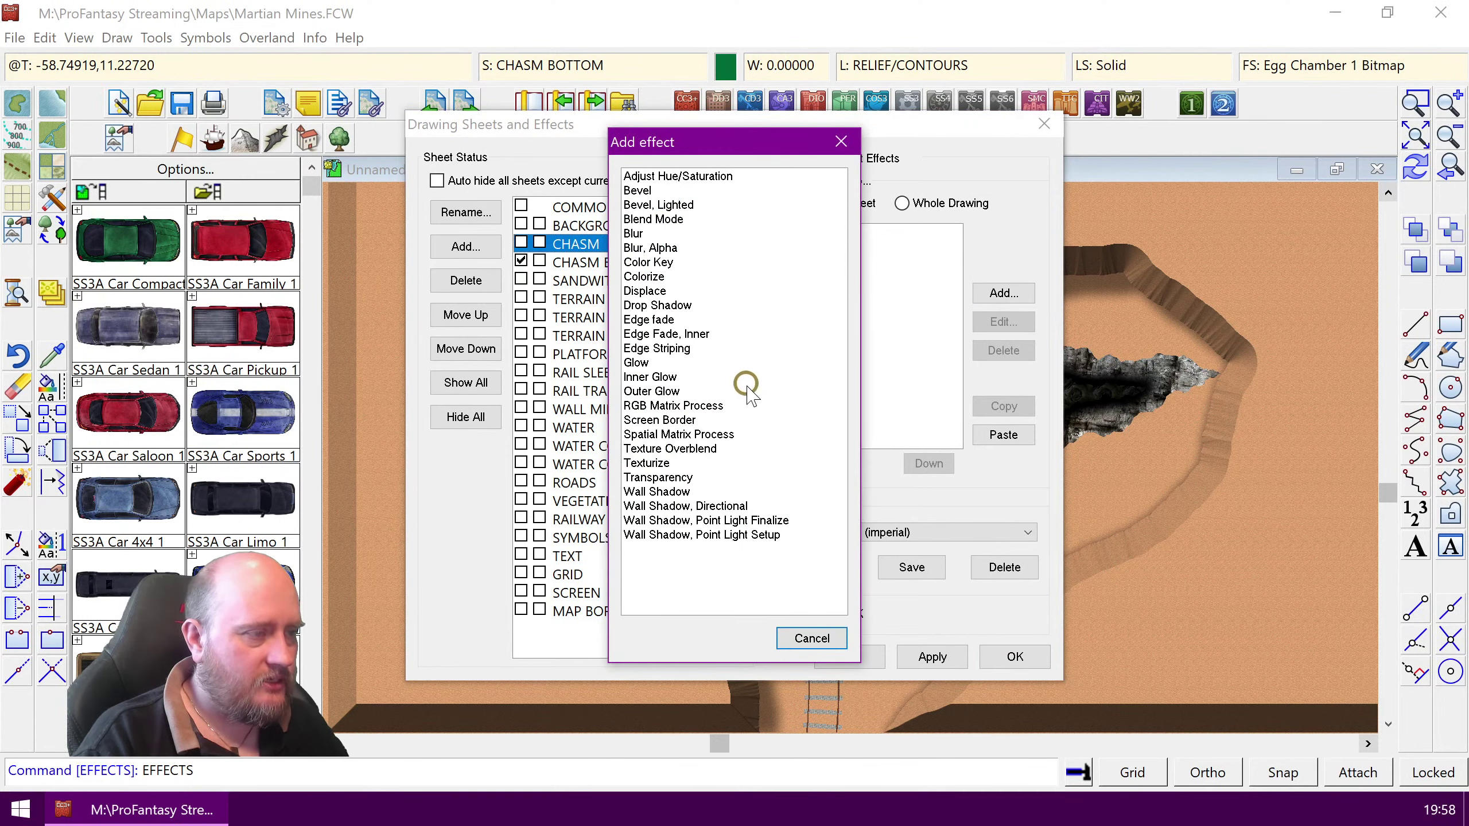
{"action": "double_click", "coordinate": [650, 376]}
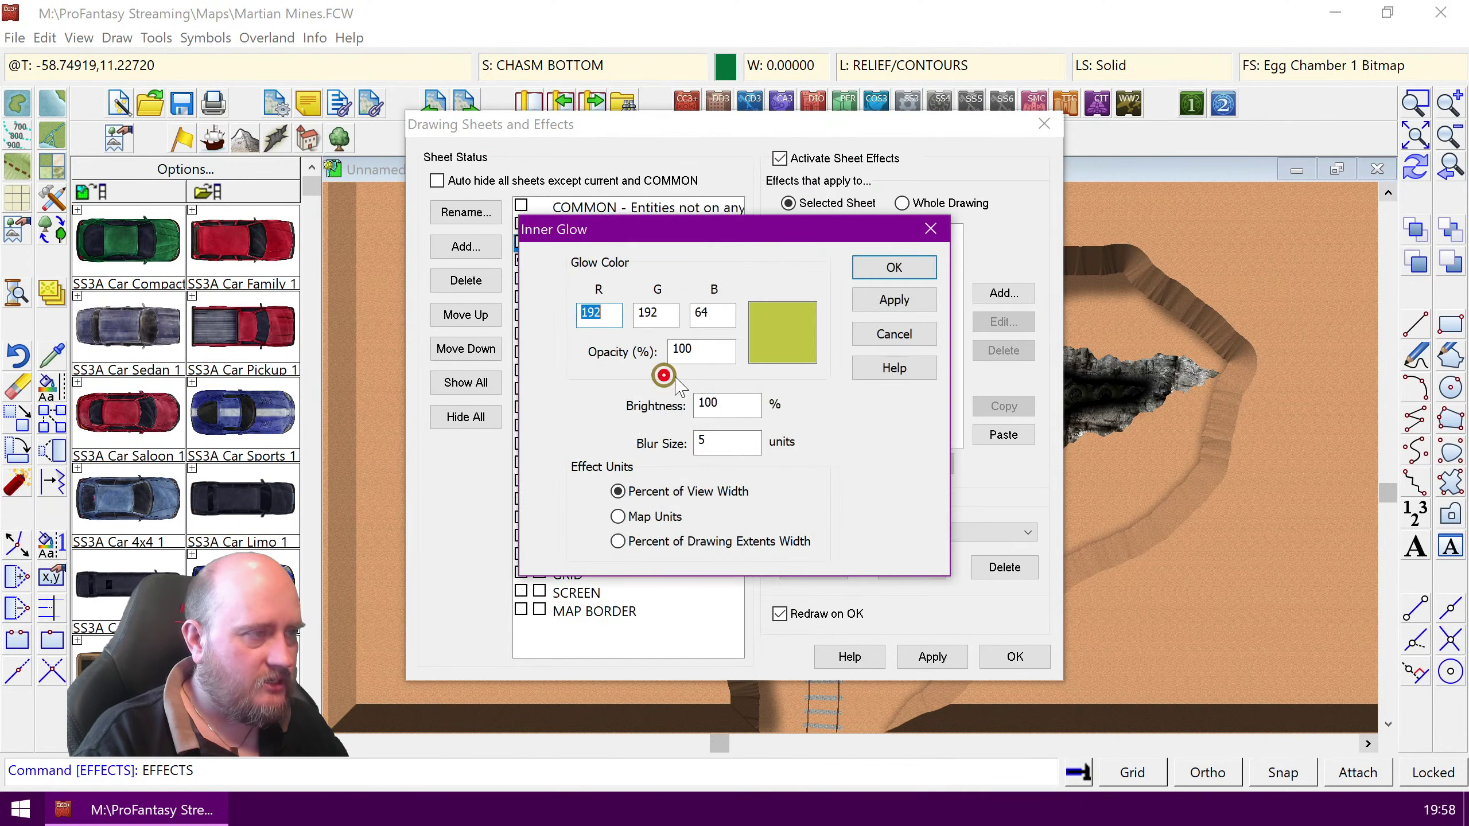
{"action": "left_click", "coordinate": [782, 335]}
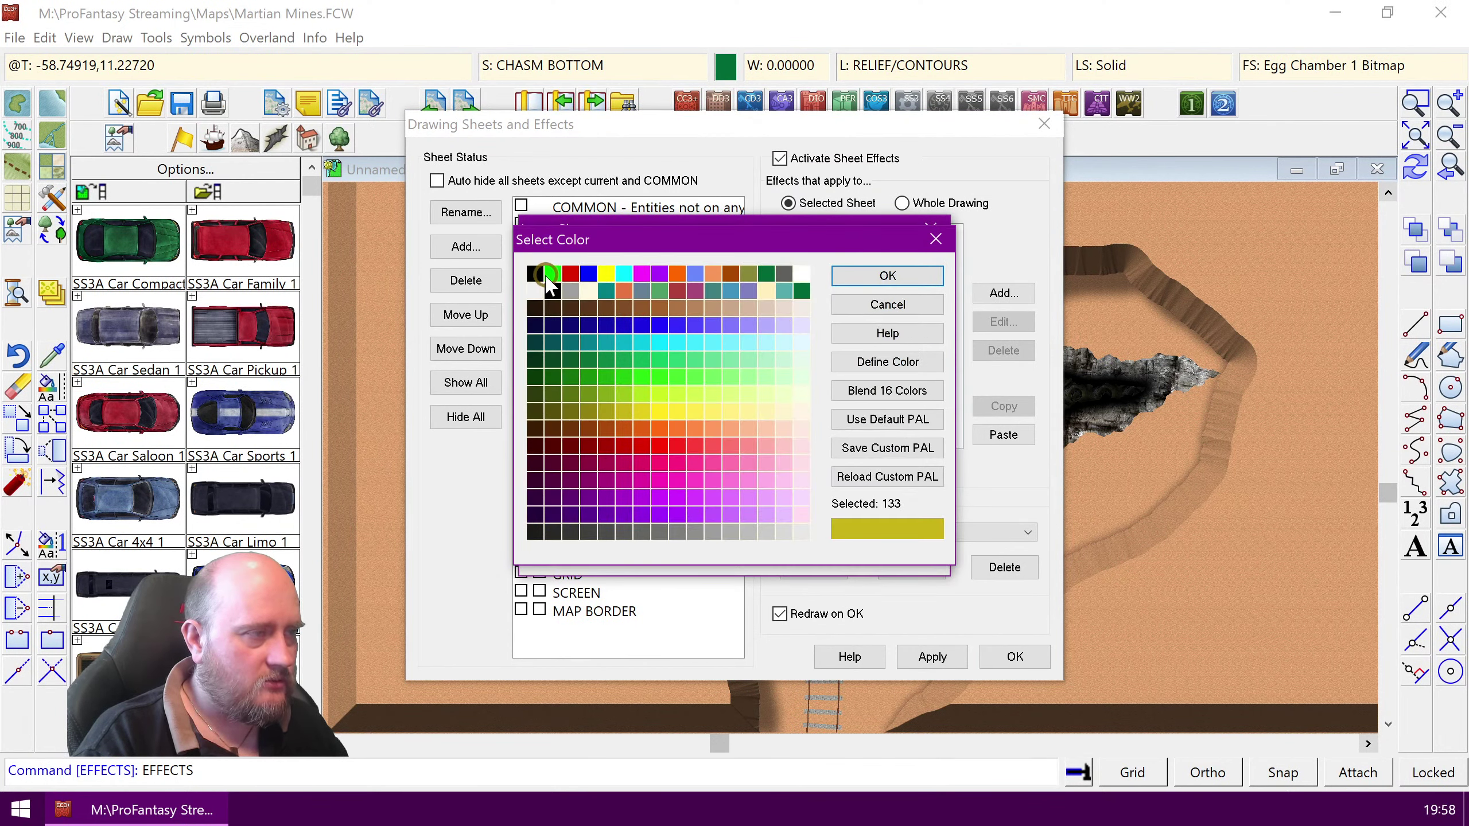
{"action": "left_click", "coordinate": [537, 273]}
{"action": "left_click", "coordinate": [865, 284]}
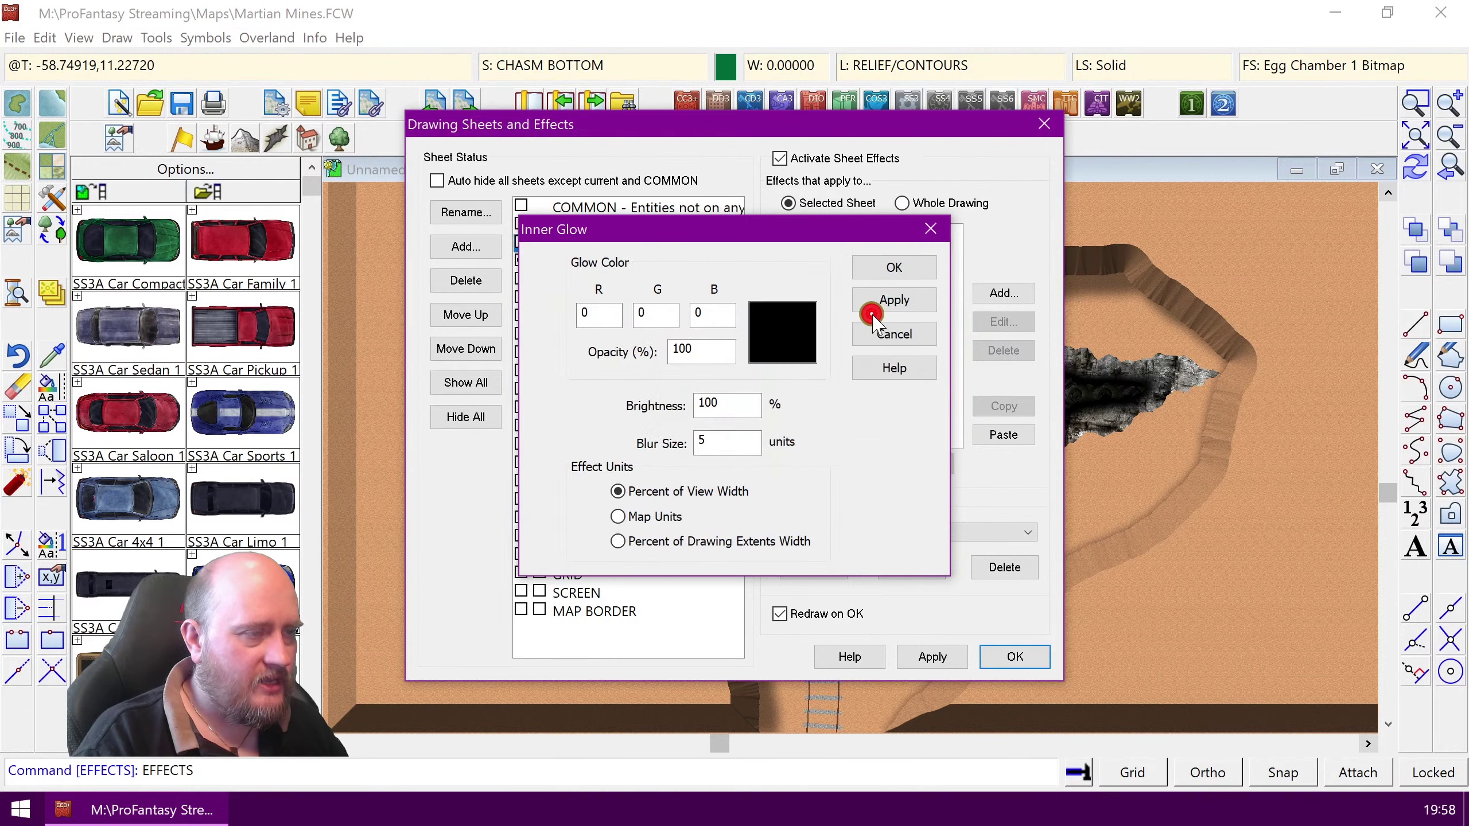
Step: Set the CHASM sheet's Inner Glow blur size to 2 map units, apply it and accept the effect
{"action": "double_click", "coordinate": [701, 441]}
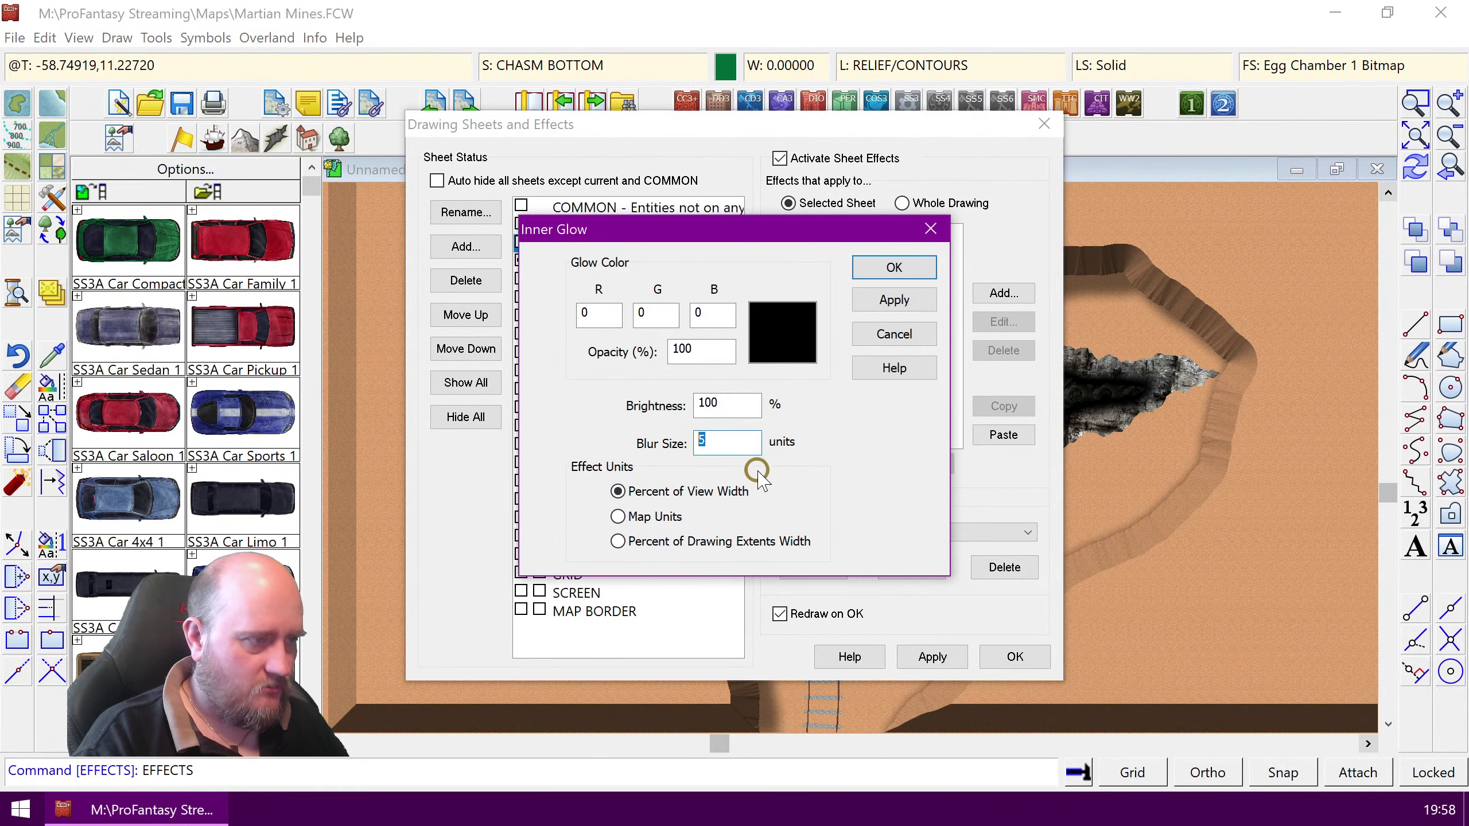
{"action": "left_click", "coordinate": [648, 516]}
{"action": "double_click", "coordinate": [701, 441]}
{"action": "type", "text": "2"}
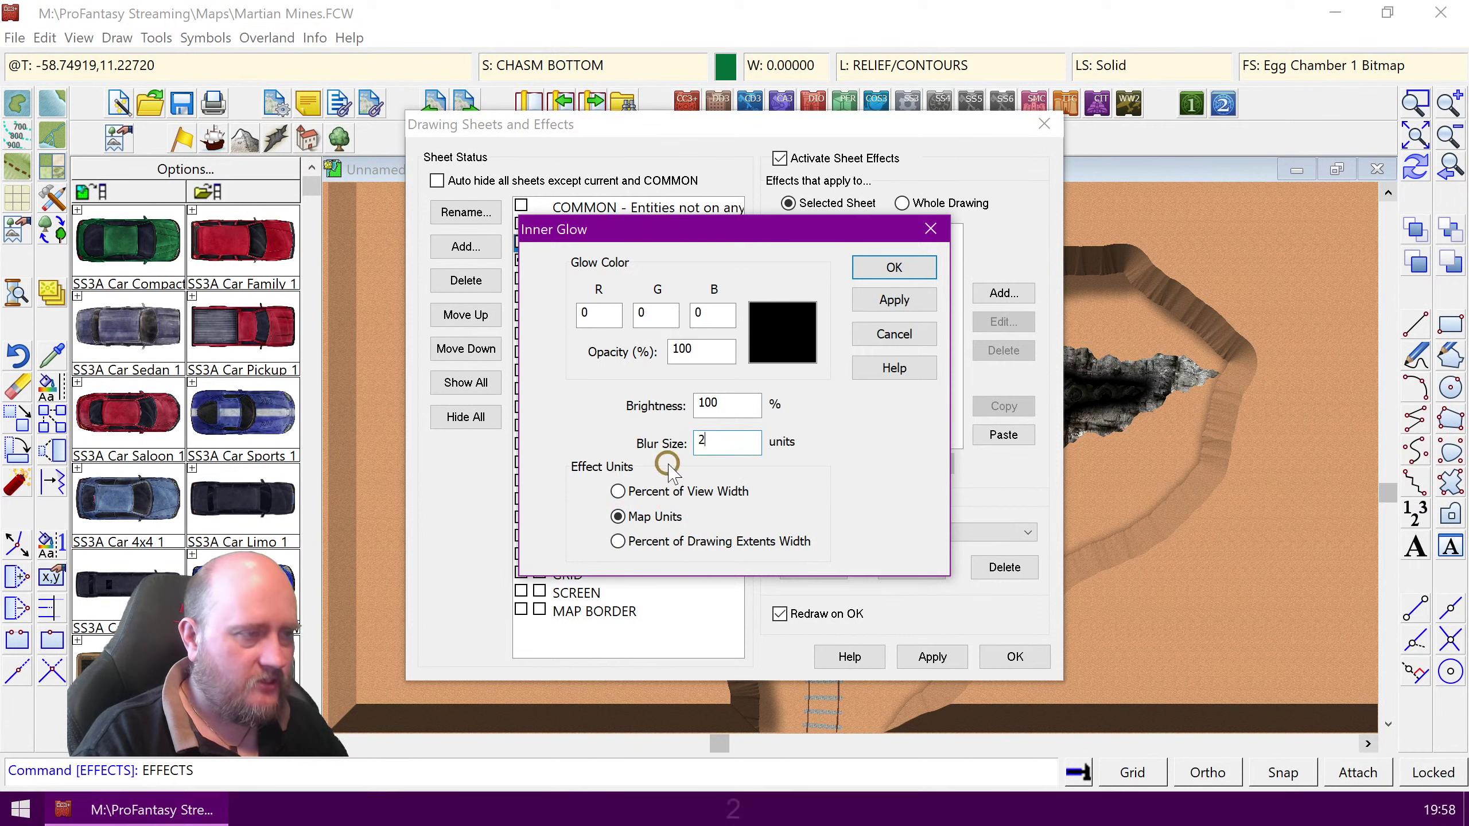
{"action": "left_click", "coordinate": [891, 300]}
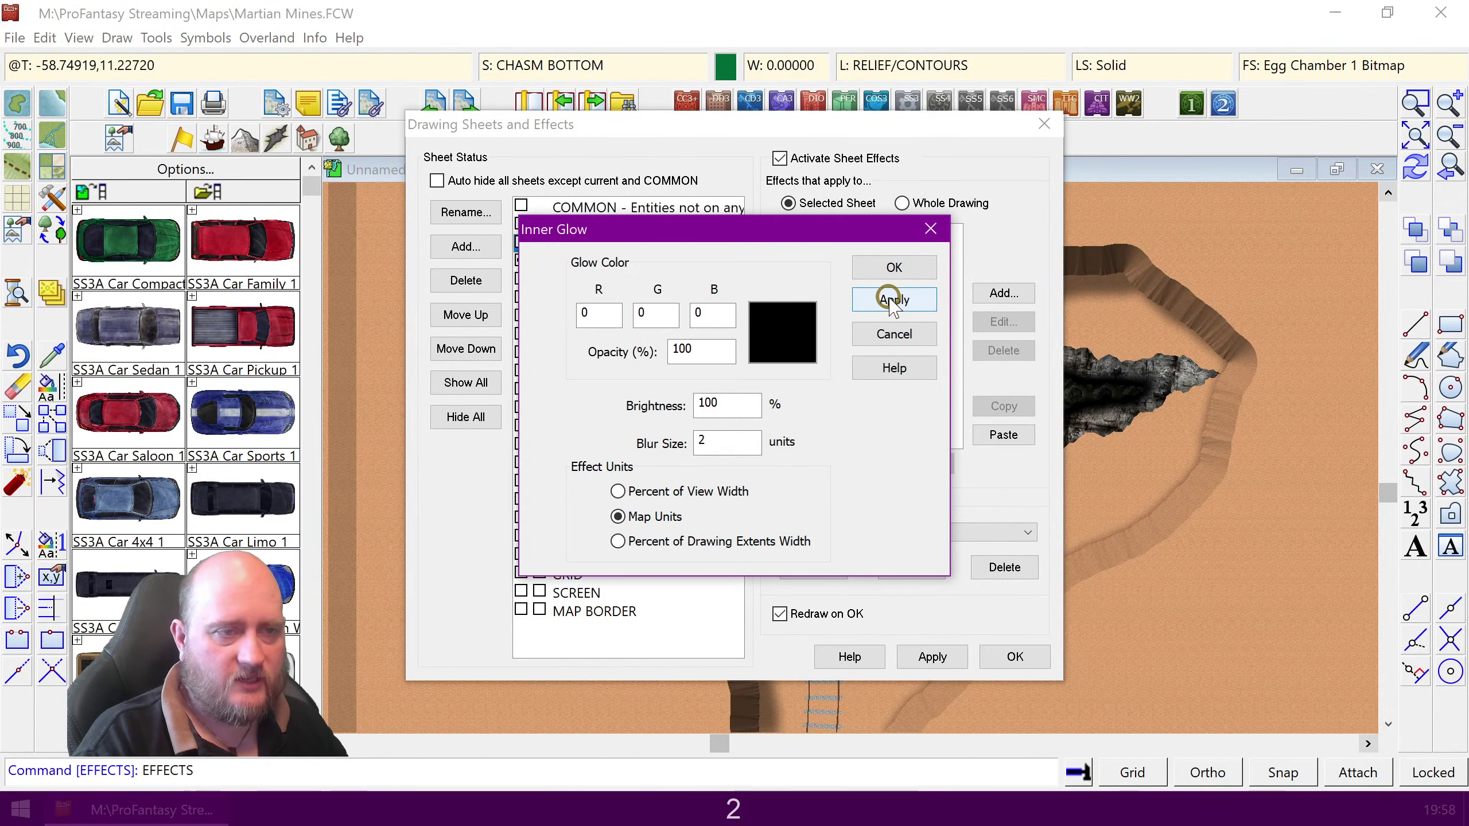
{"action": "left_click", "coordinate": [894, 267]}
Step: Compare the map with the CHASM sheet's Inner Glow disabled and re-enabled, and review the effect's settings without changing them
{"action": "left_click_drag", "start_coordinate": [837, 130], "coordinate": [389, 127]}
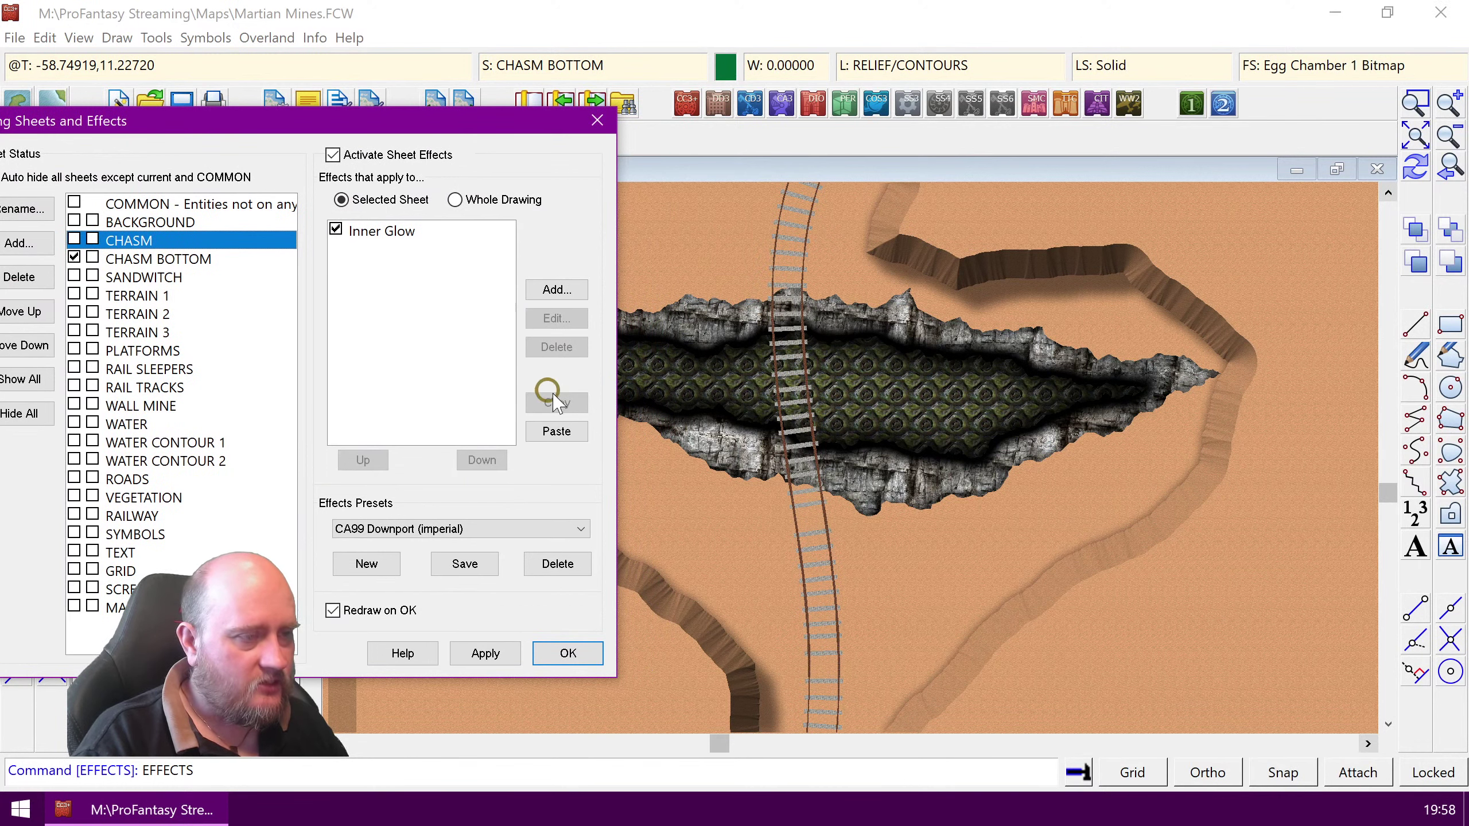
{"action": "left_click", "coordinate": [336, 229]}
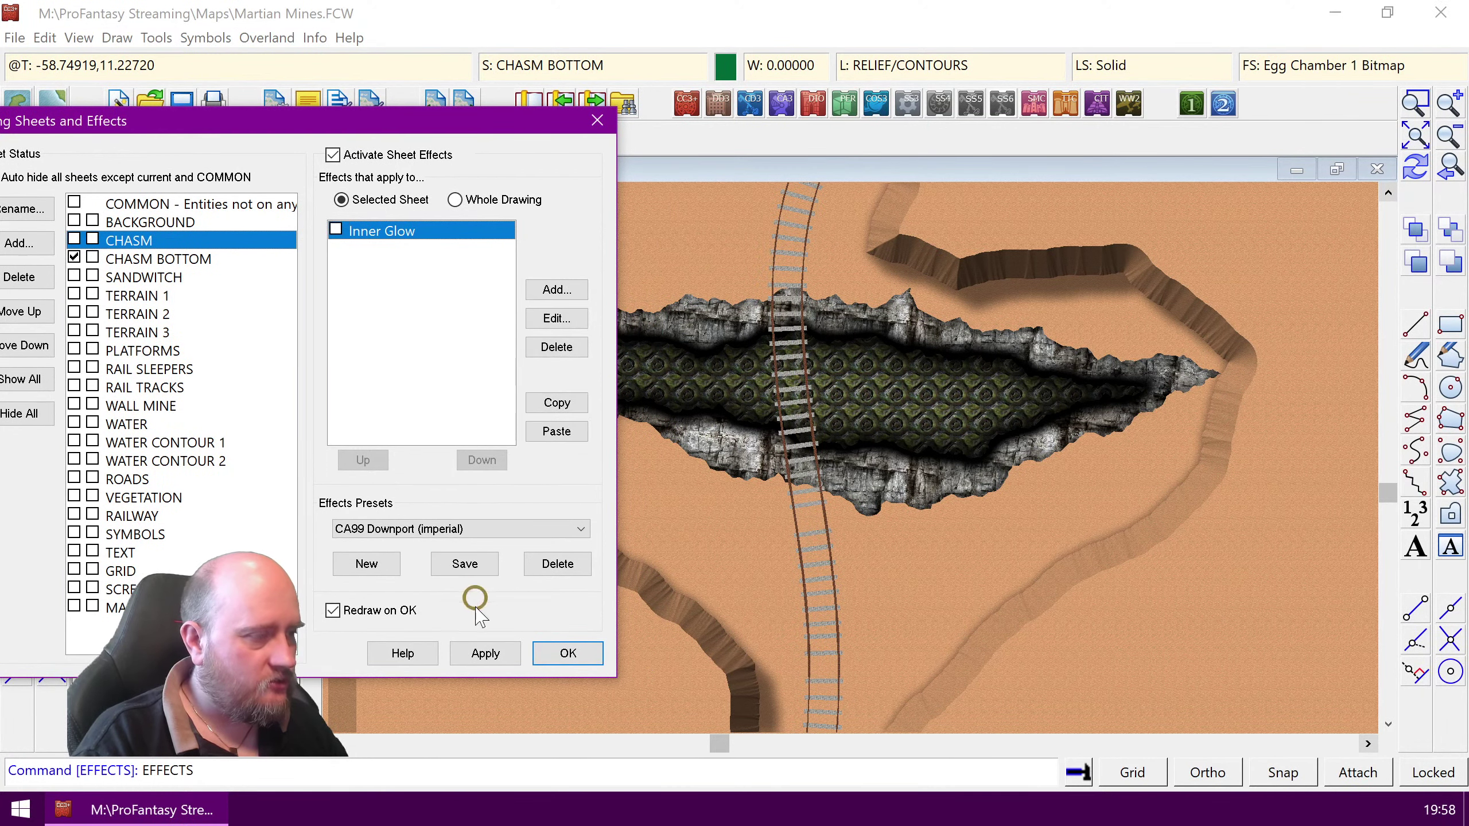
{"action": "left_click", "coordinate": [475, 655]}
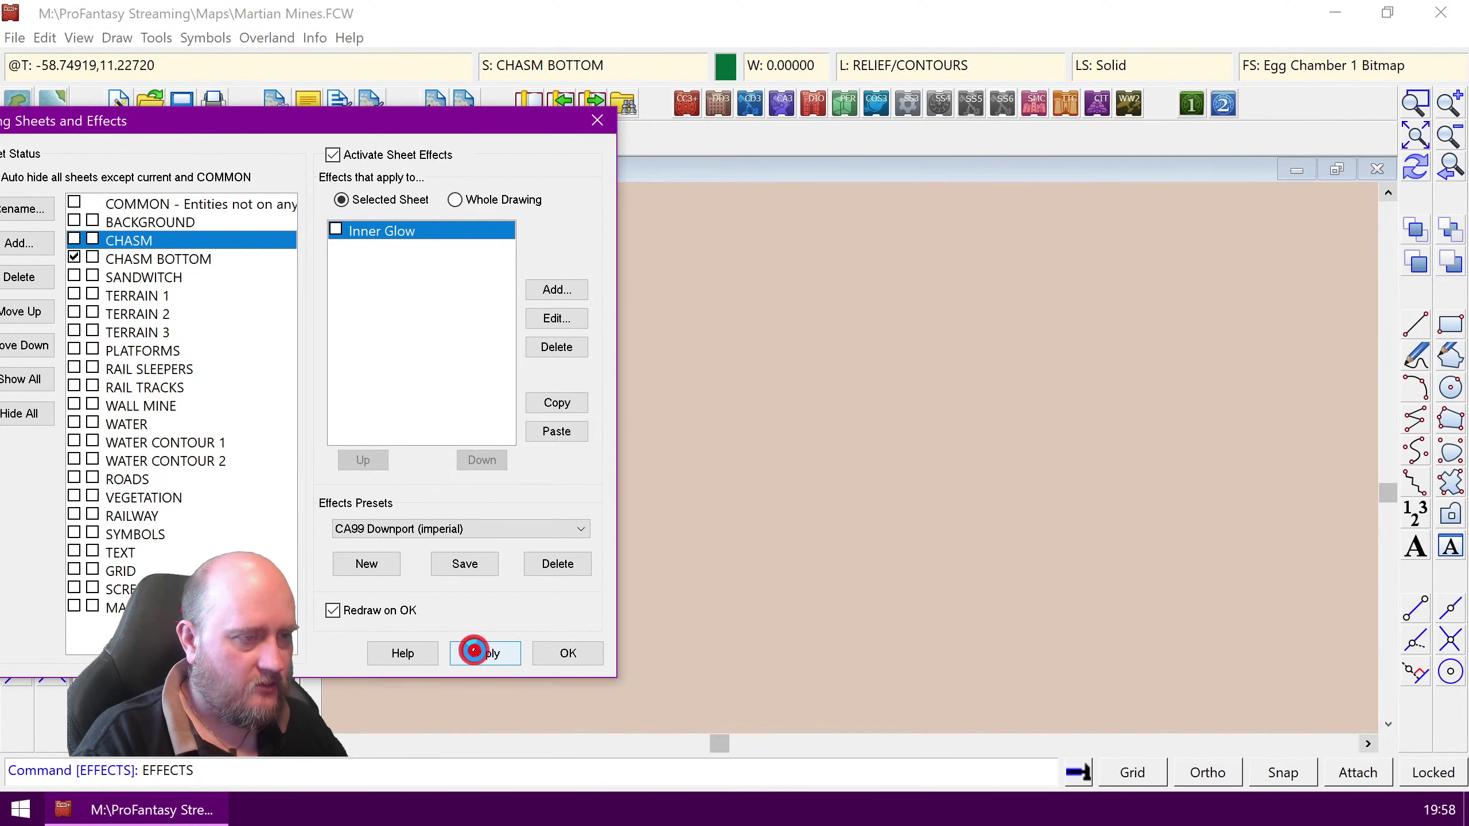
{"action": "left_click", "coordinate": [336, 229]}
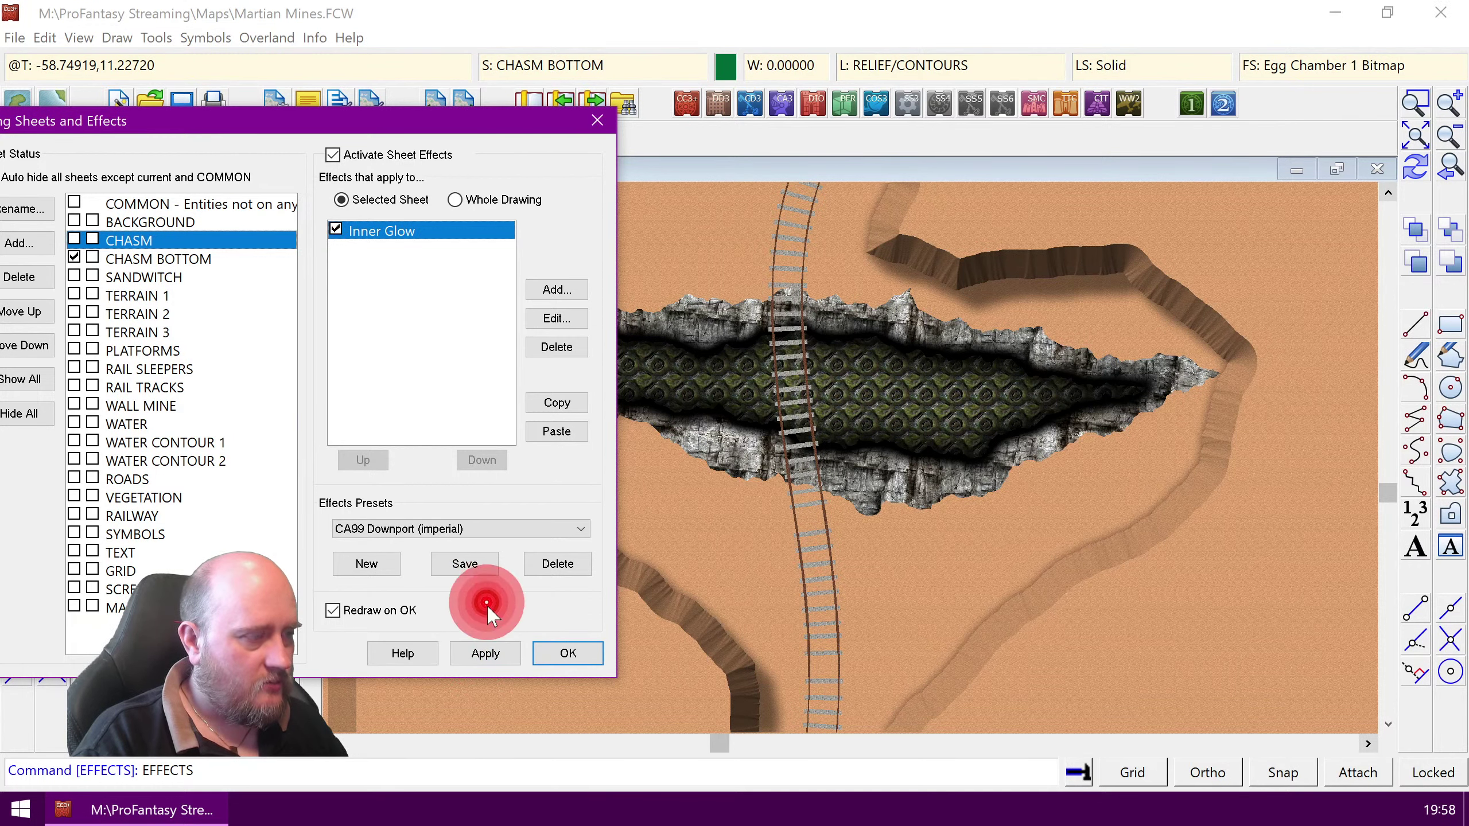
{"action": "left_click", "coordinate": [479, 652]}
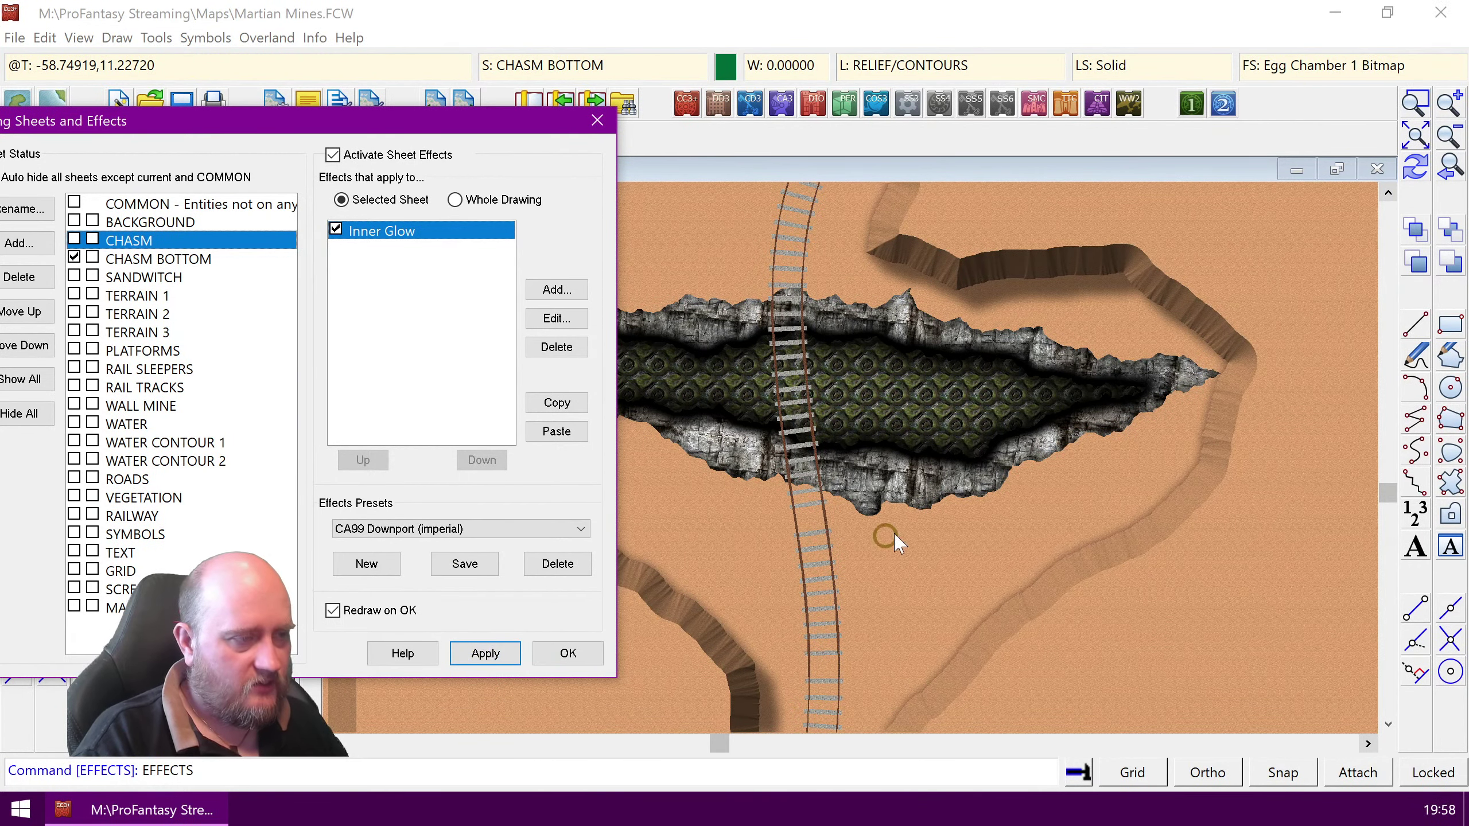
{"action": "left_click", "coordinate": [555, 318]}
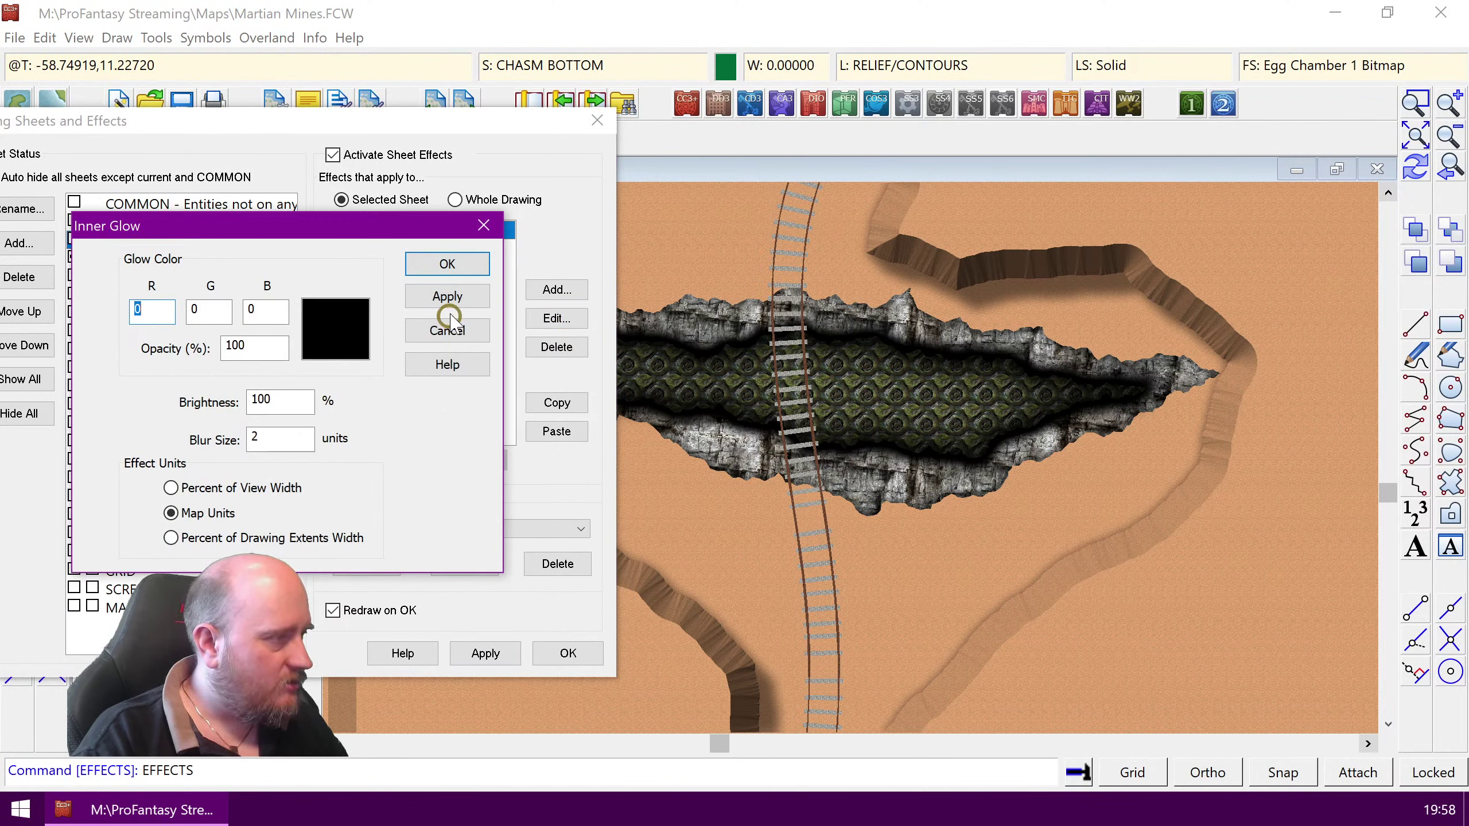
{"action": "left_click", "coordinate": [482, 226]}
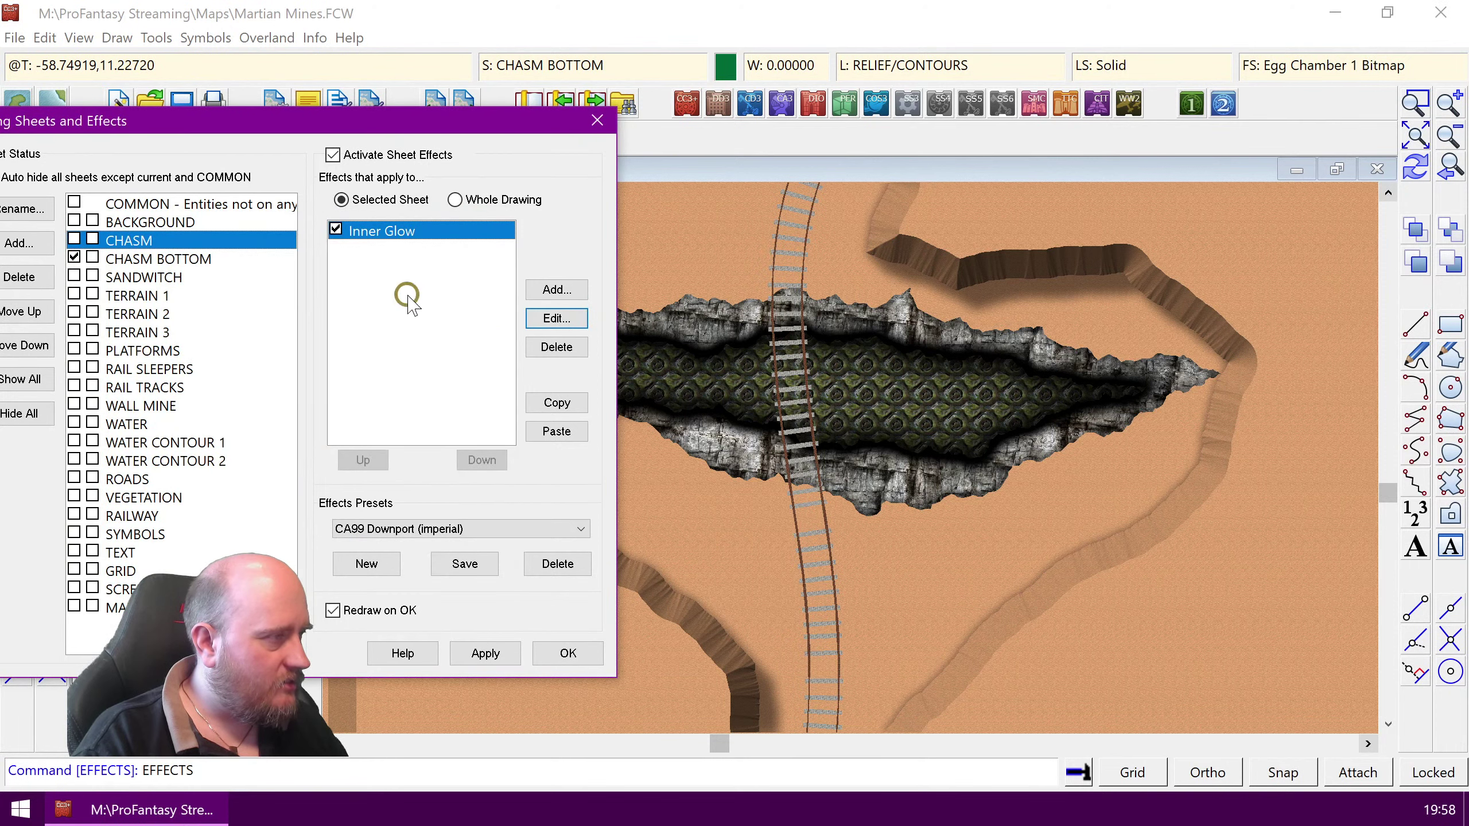
Step: Add a Glow effect to the CHASM sheet, set its mode to Inside and its glow color to black
{"action": "left_click", "coordinate": [555, 289]}
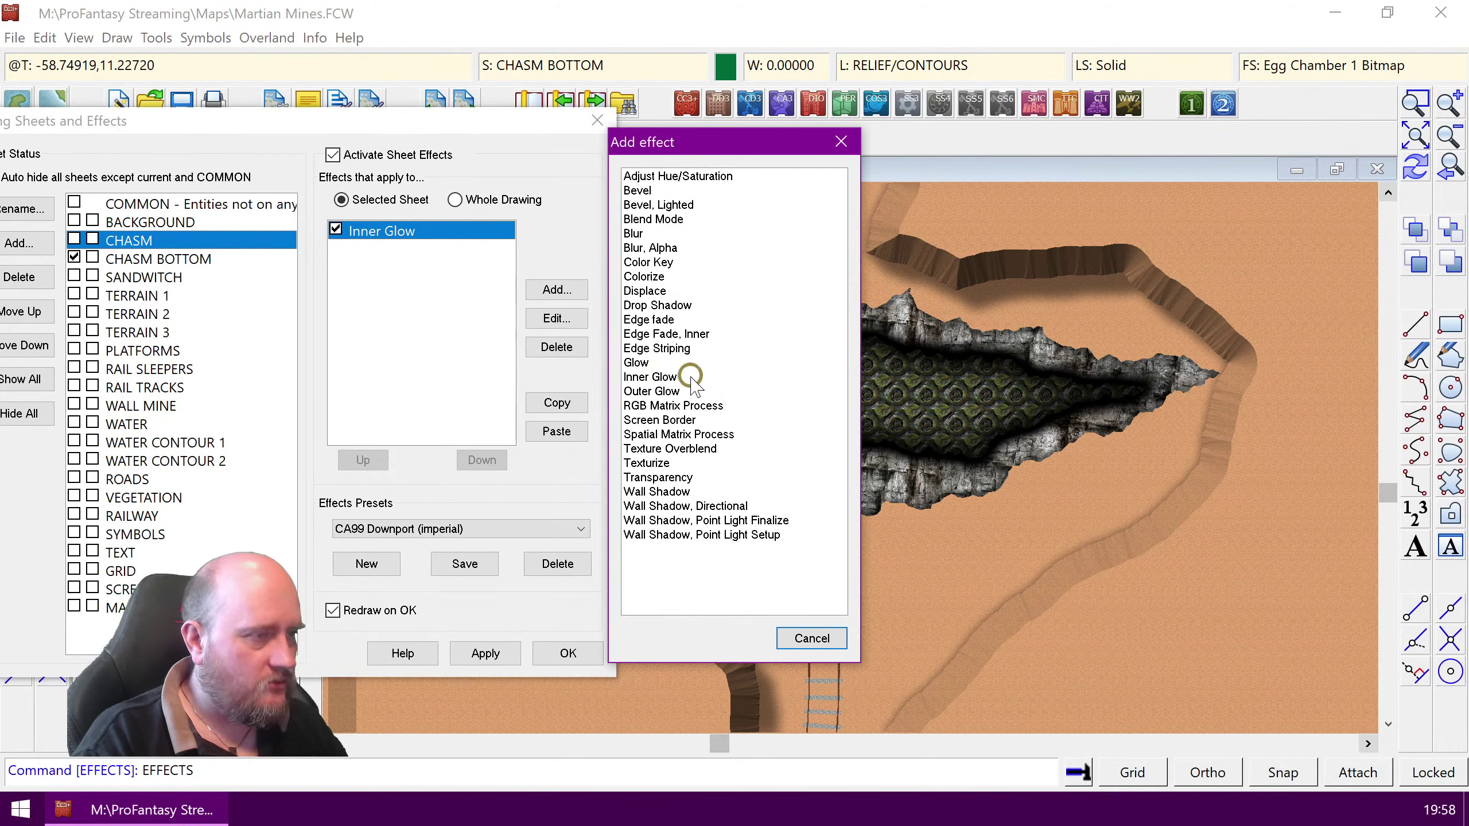
{"action": "double_click", "coordinate": [642, 363]}
{"action": "left_click", "coordinate": [273, 237]}
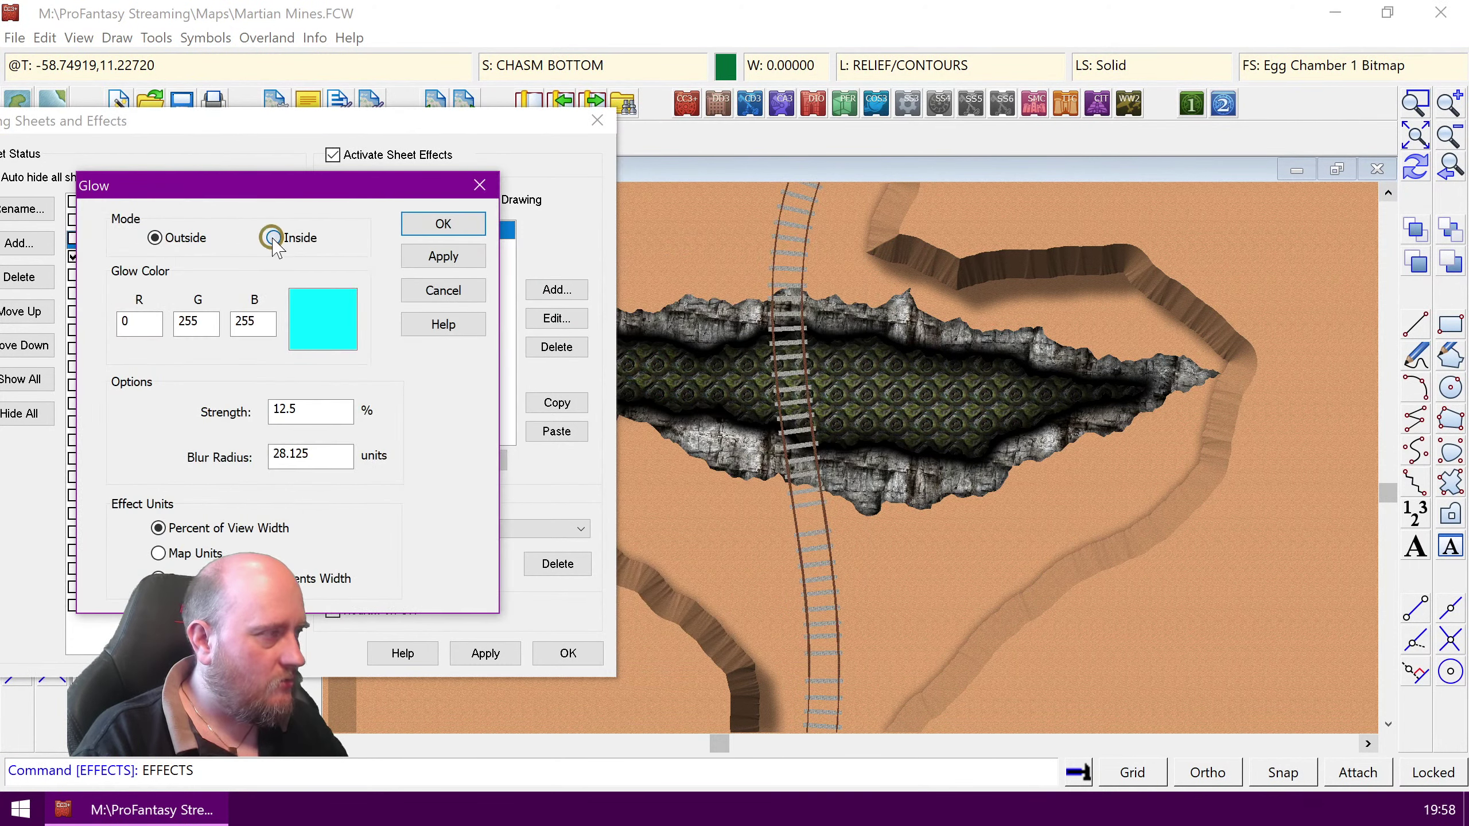
{"action": "left_click", "coordinate": [333, 335]}
{"action": "left_click", "coordinate": [534, 273]}
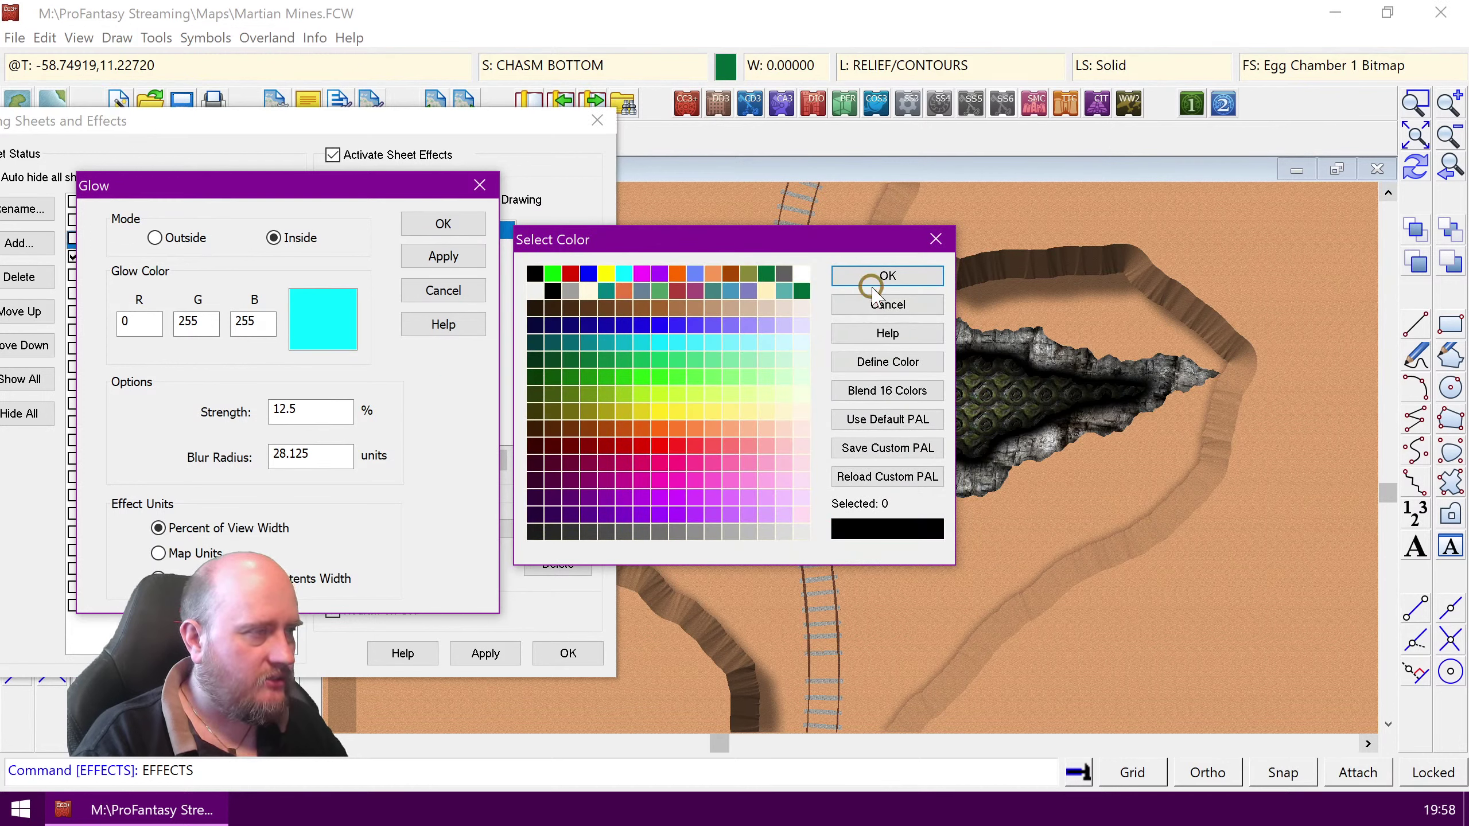
{"action": "left_click", "coordinate": [887, 275]}
Step: Set the CHASM sheet's Glow blur radius to 2 map units, apply and accept it, and close the sheet effects settings
{"action": "double_click", "coordinate": [311, 451]}
{"action": "type", "text": "2"}
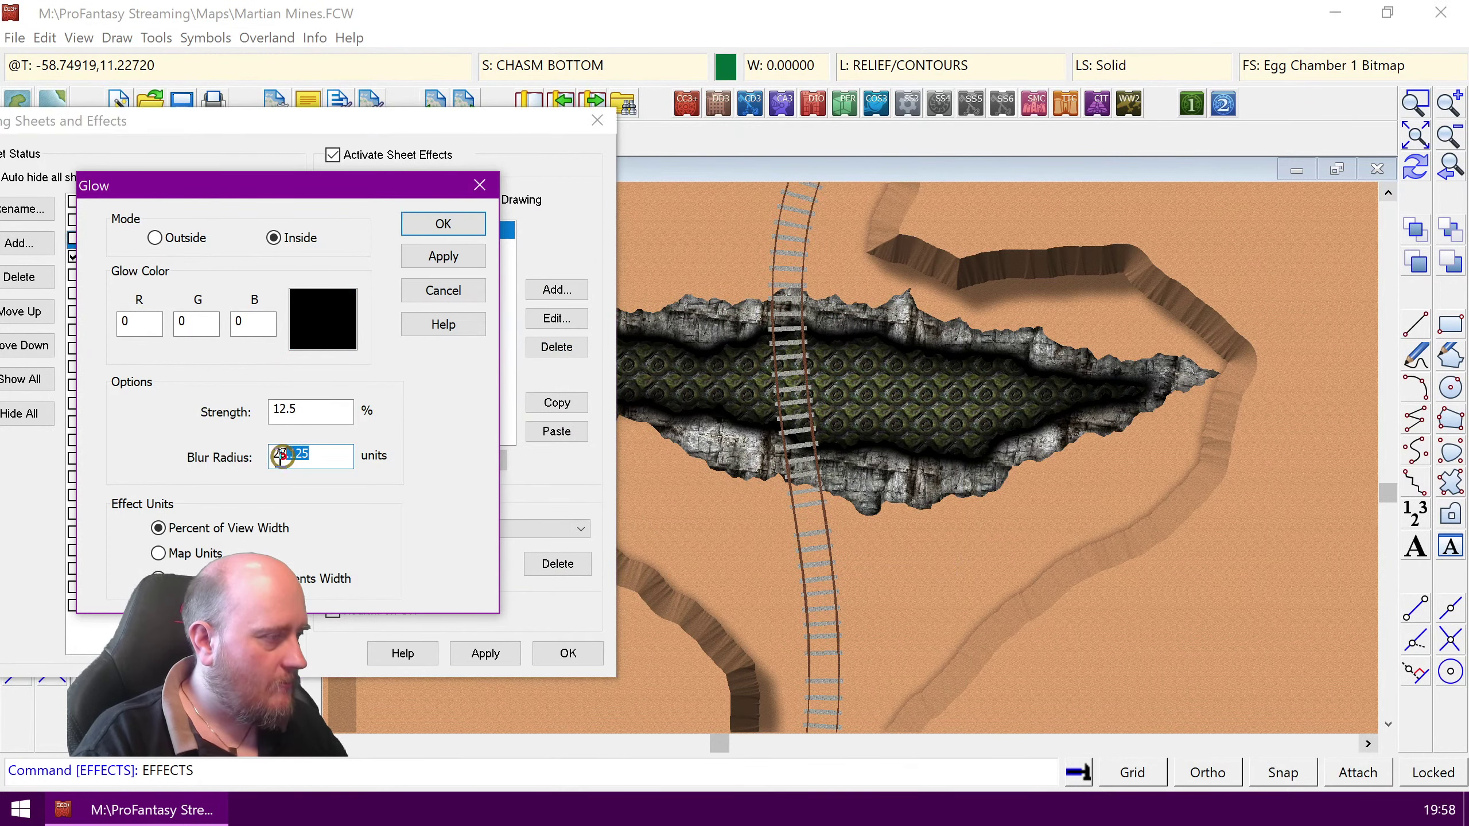
{"action": "left_click", "coordinate": [166, 551]}
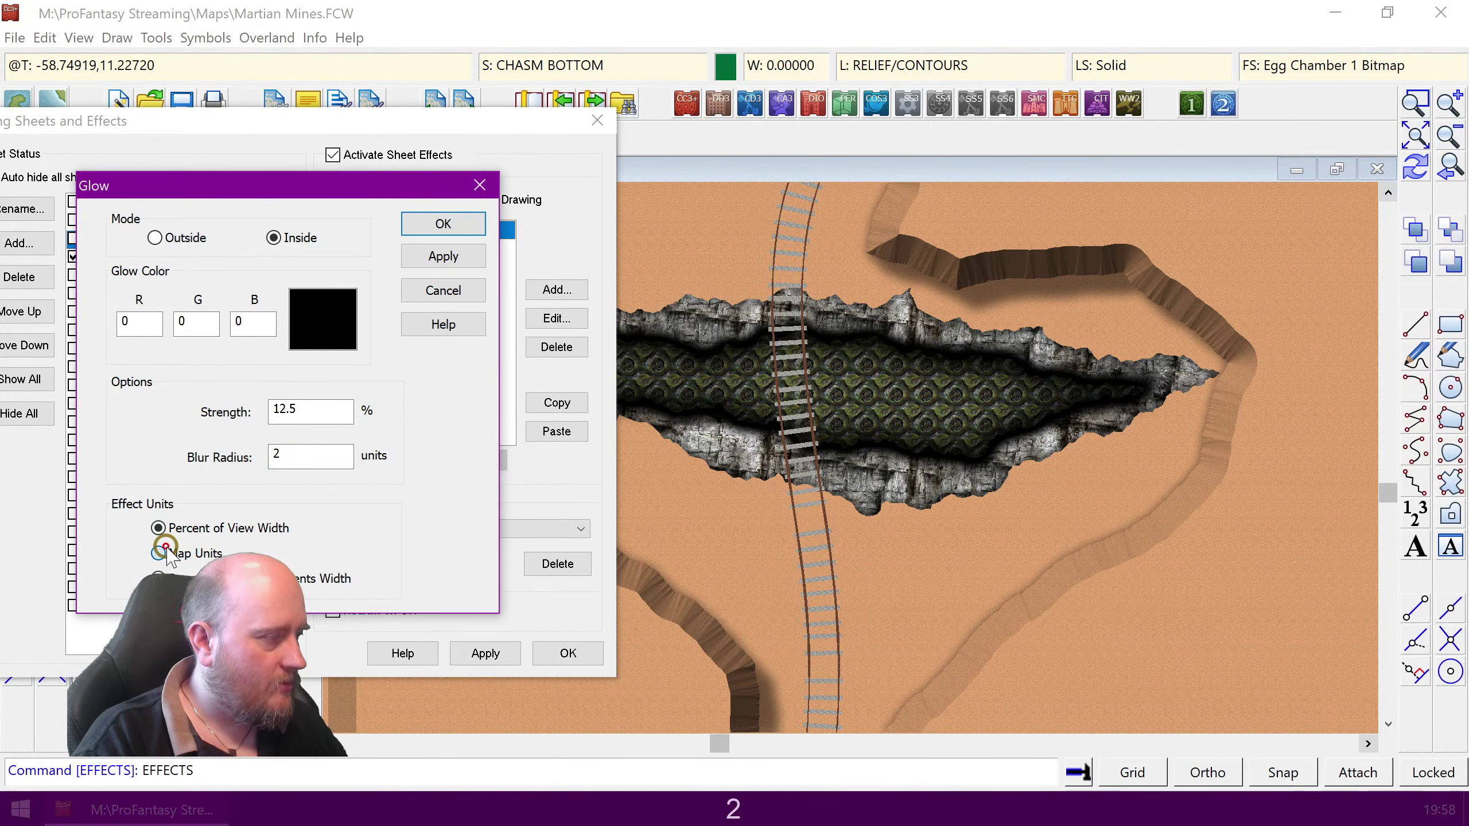
{"action": "left_click", "coordinate": [438, 255]}
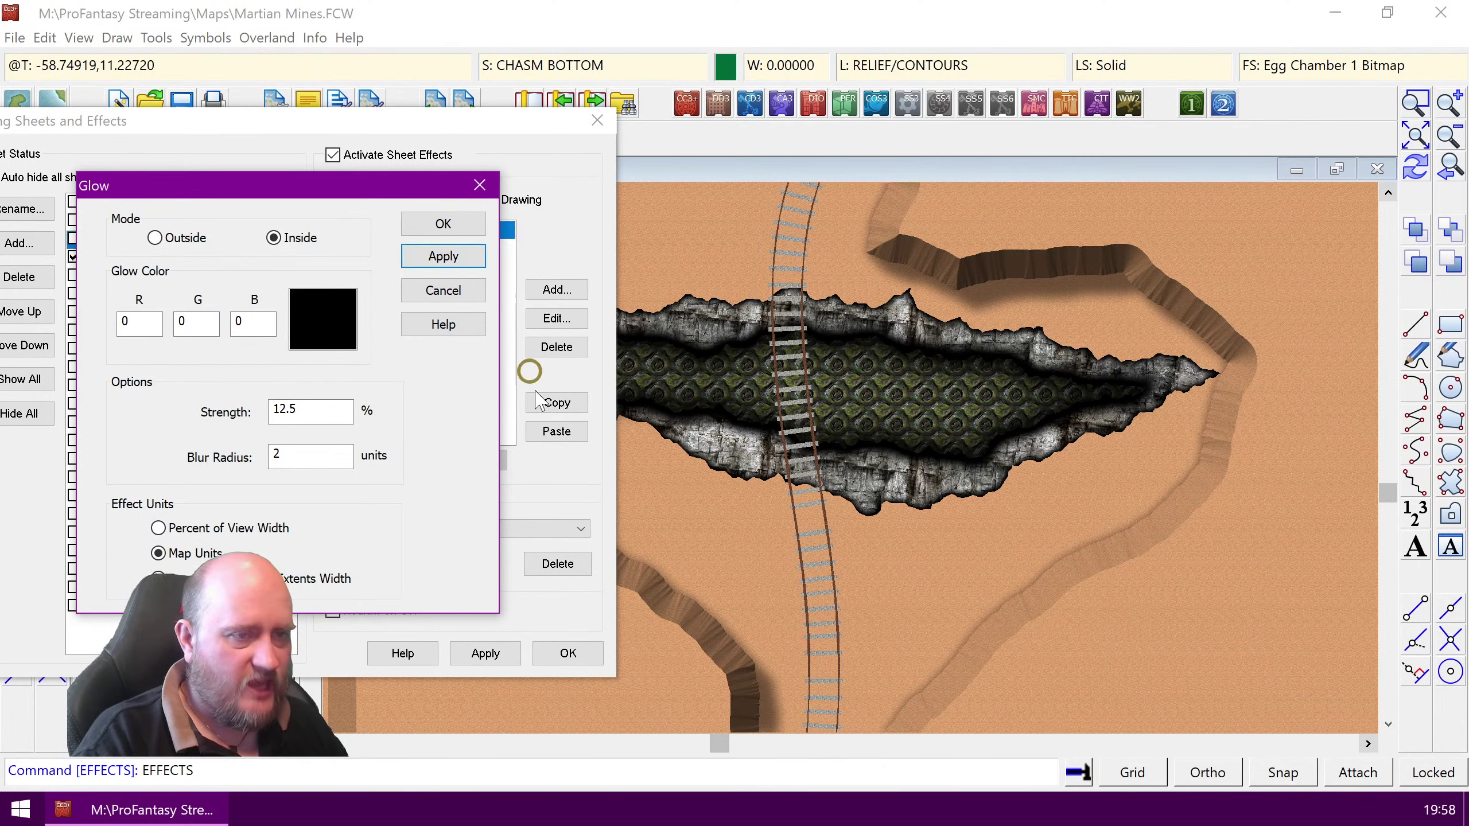
{"action": "left_click", "coordinate": [444, 227]}
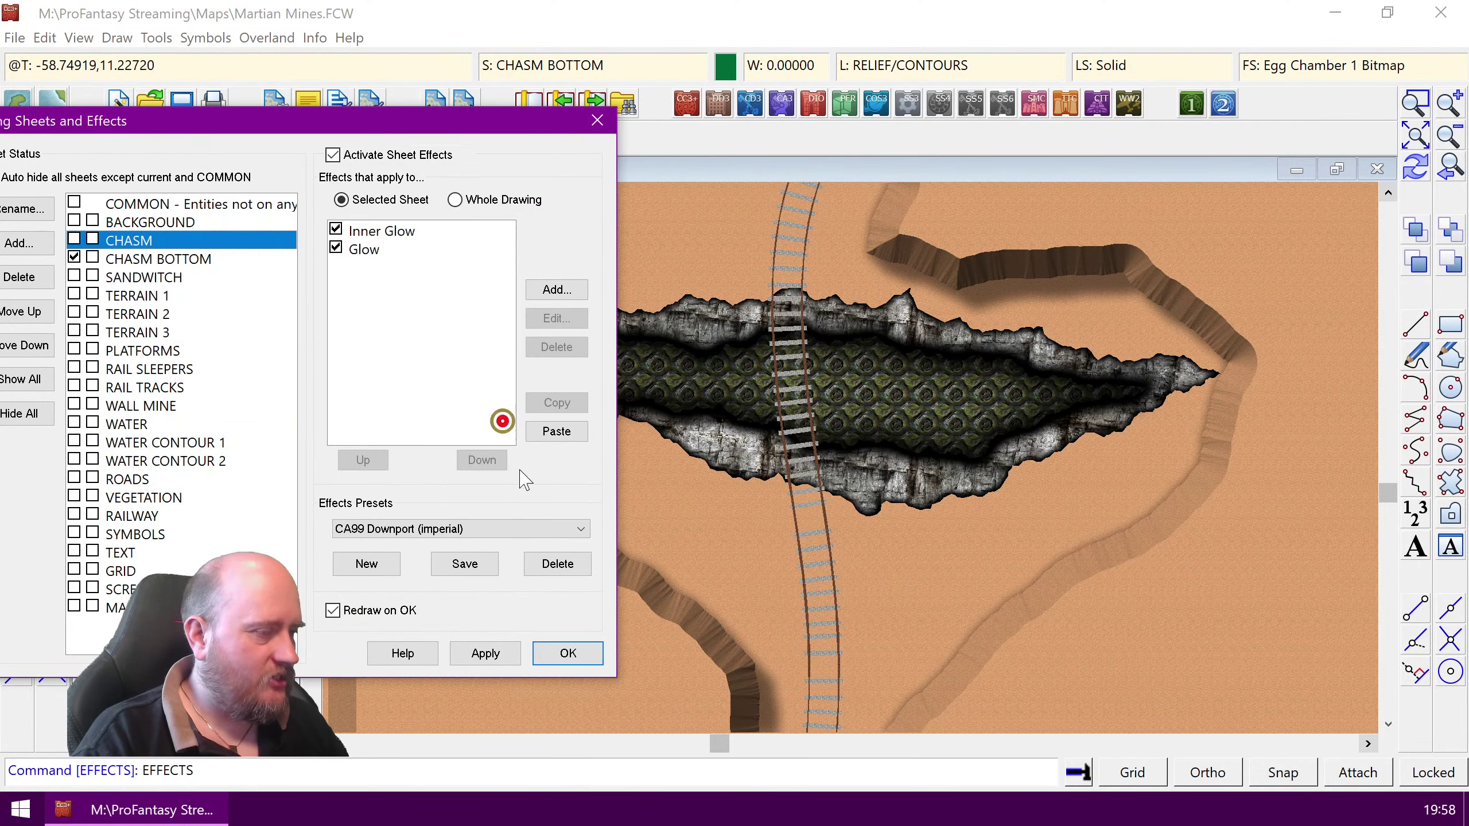
{"action": "left_click", "coordinate": [569, 653]}
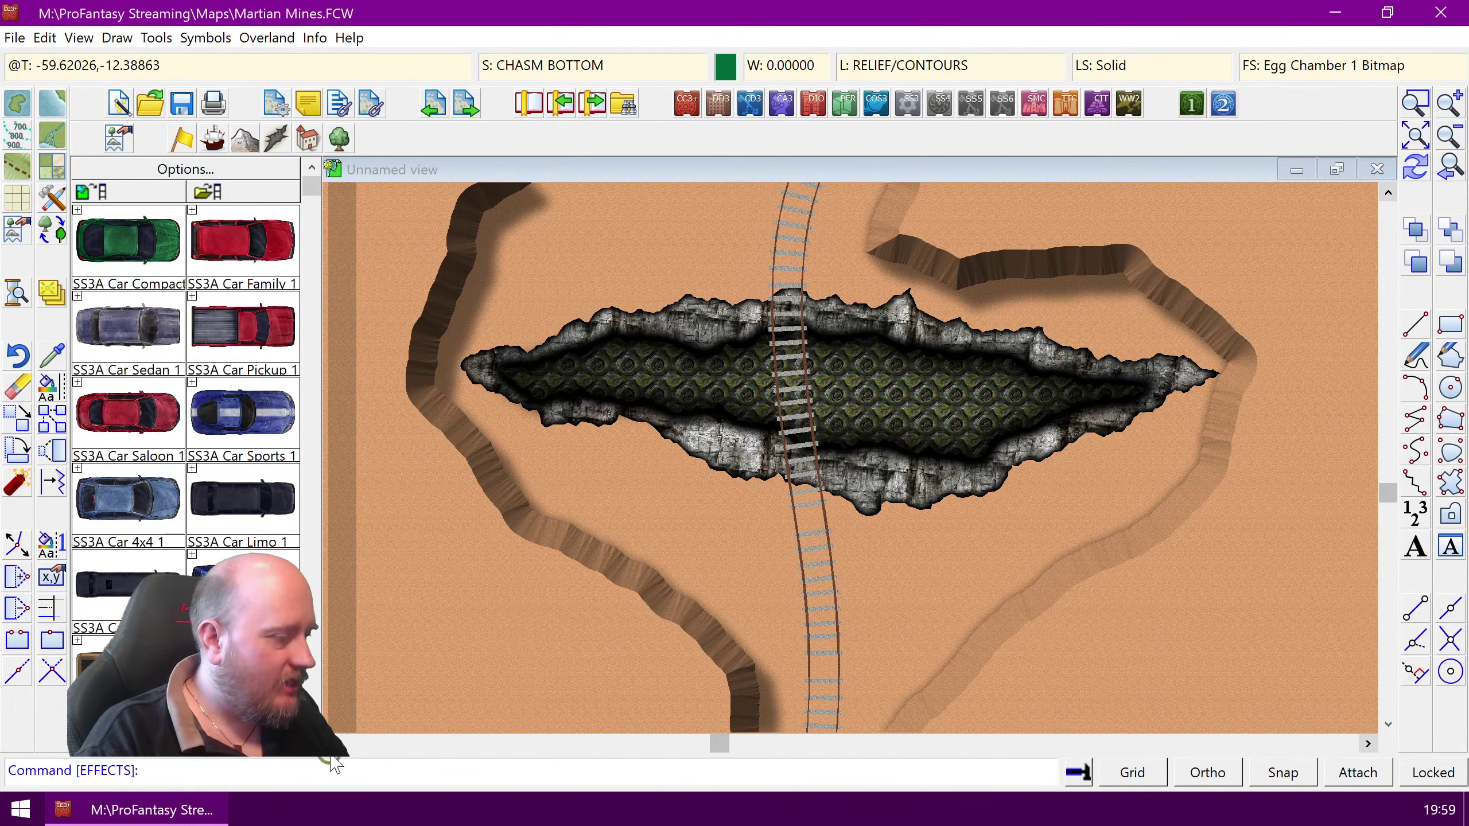
Step: Place the SS3A Carterpillar 1 vehicle symbol on the ground northwest of the chasm
{"action": "scroll", "coordinate": [318, 755], "scroll_direction": "down", "scroll_amount": 8}
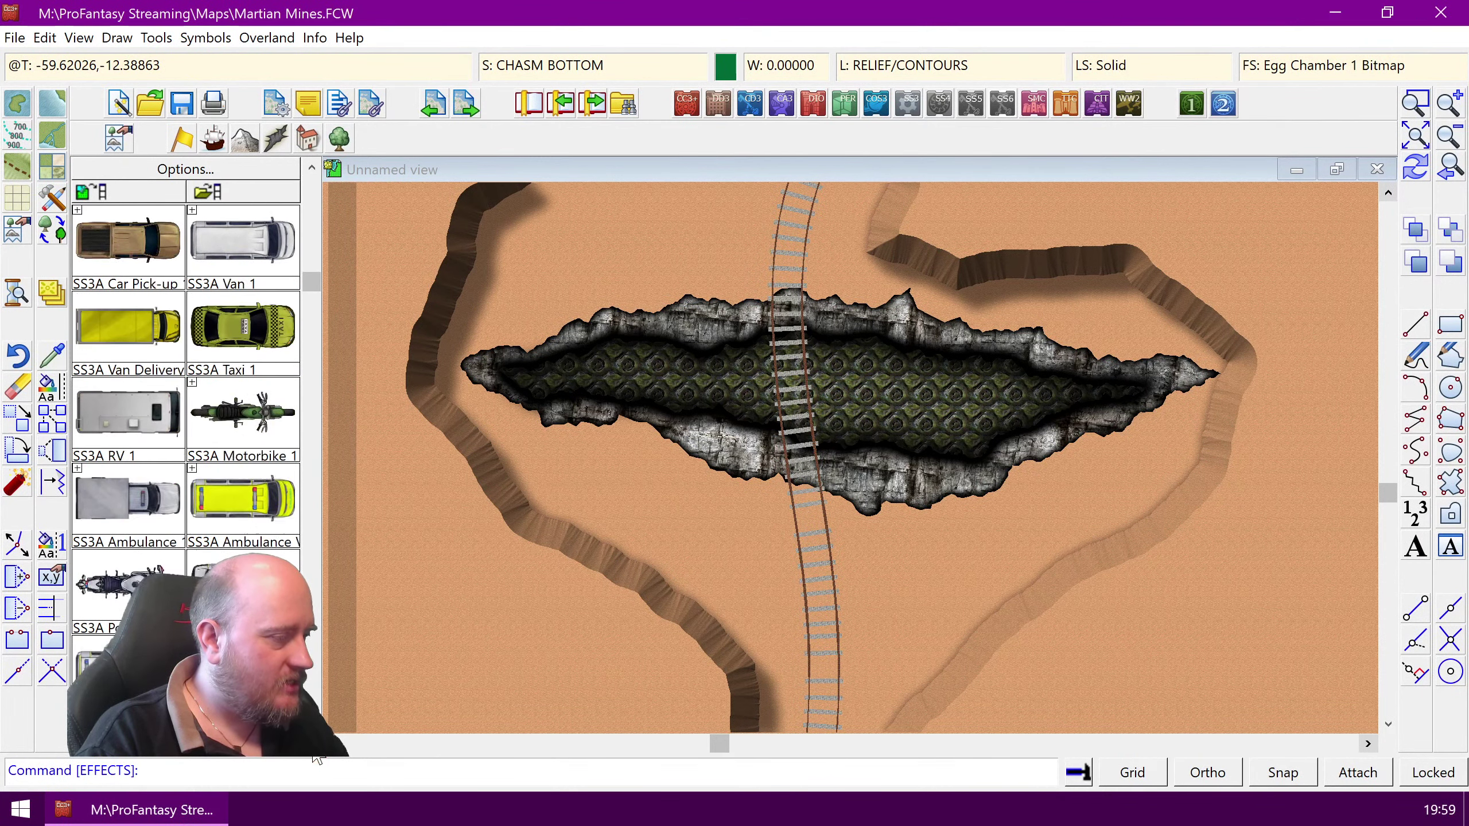
{"action": "scroll", "coordinate": [318, 755], "scroll_direction": "down", "scroll_amount": 6}
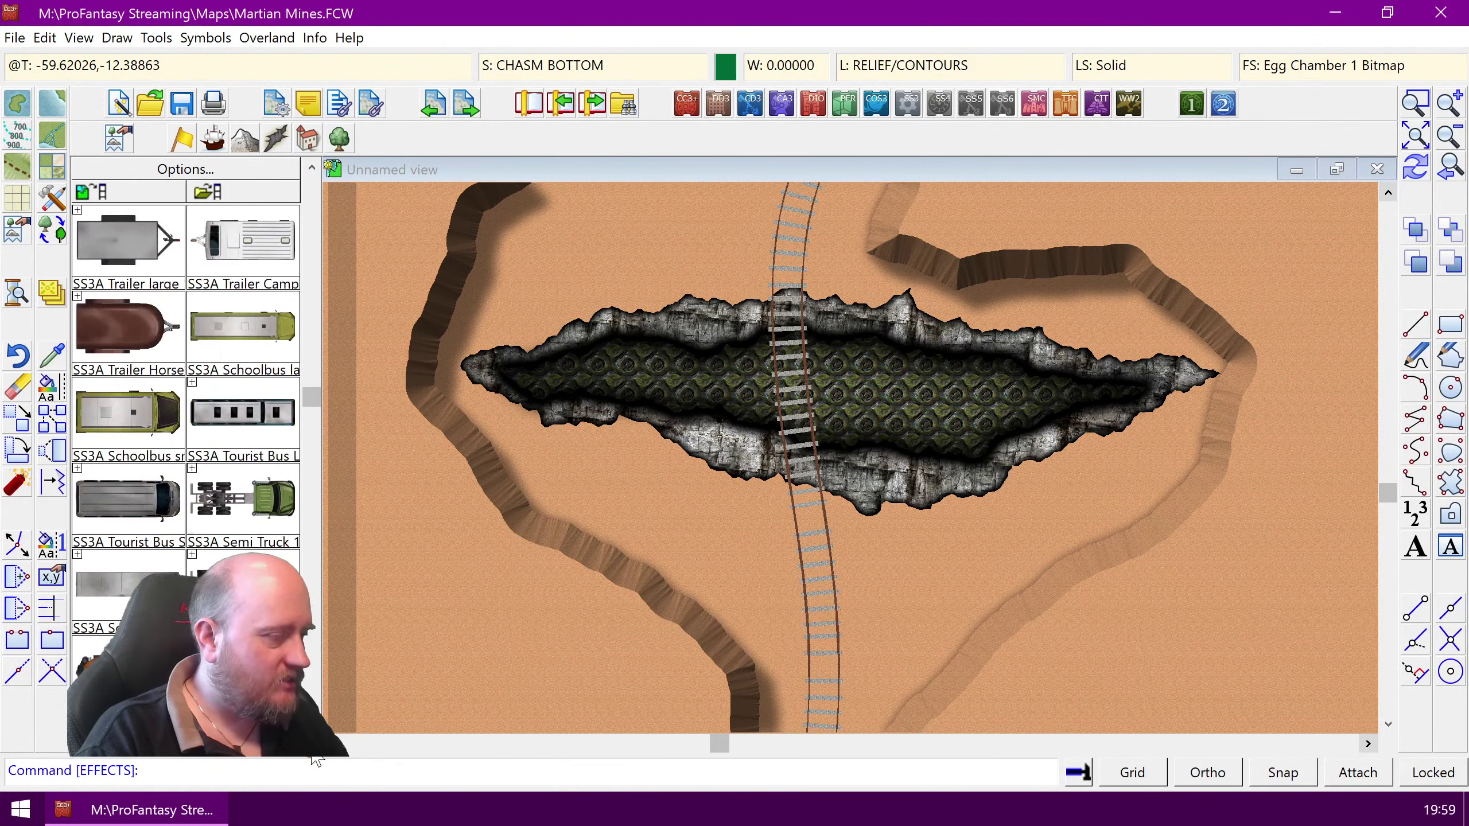
{"action": "scroll", "coordinate": [315, 760], "scroll_direction": "down", "scroll_amount": 2}
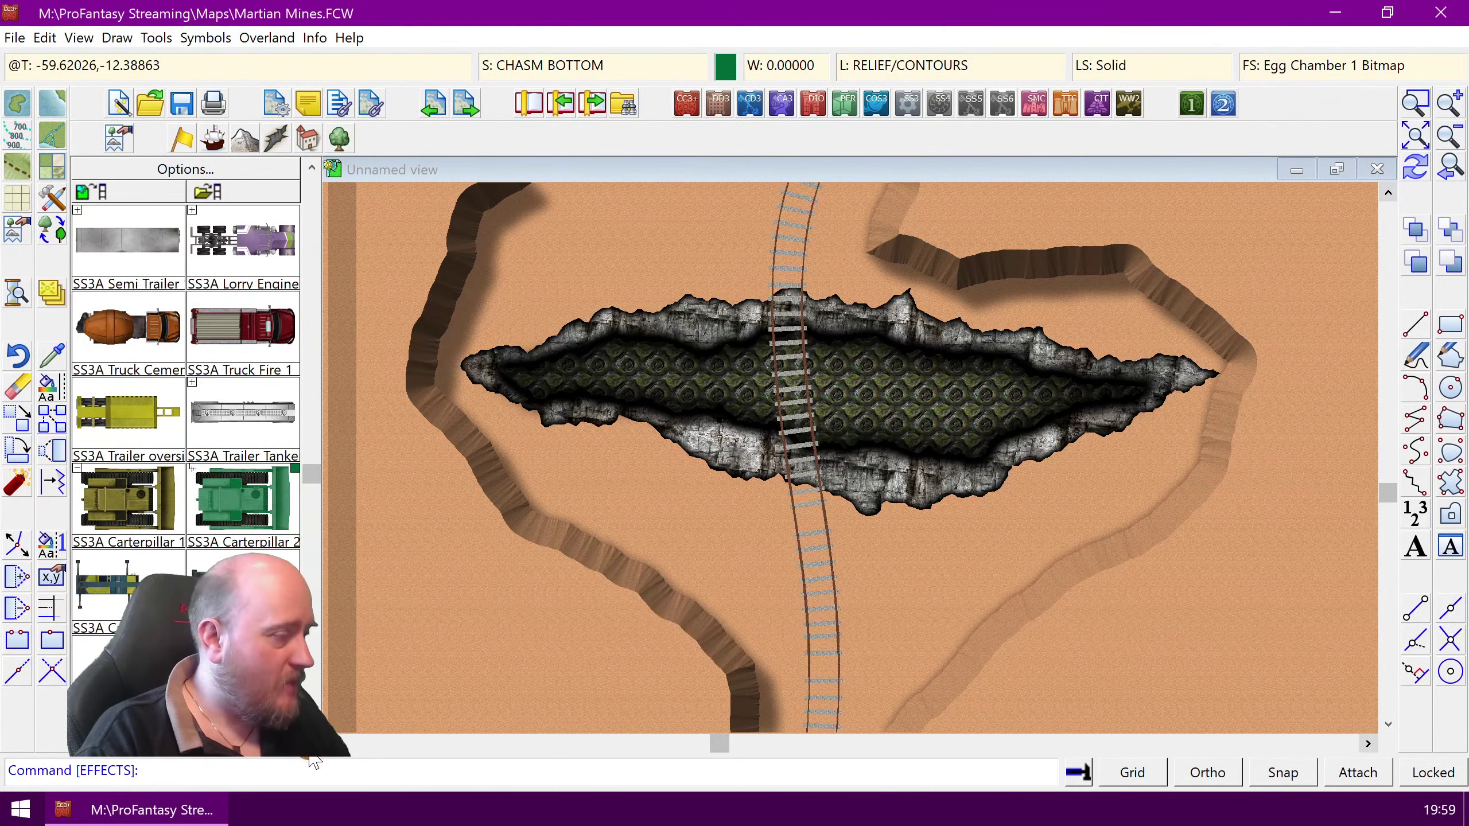
{"action": "scroll", "coordinate": [312, 760], "scroll_direction": "down", "scroll_amount": 1}
{"action": "left_click", "coordinate": [129, 414]}
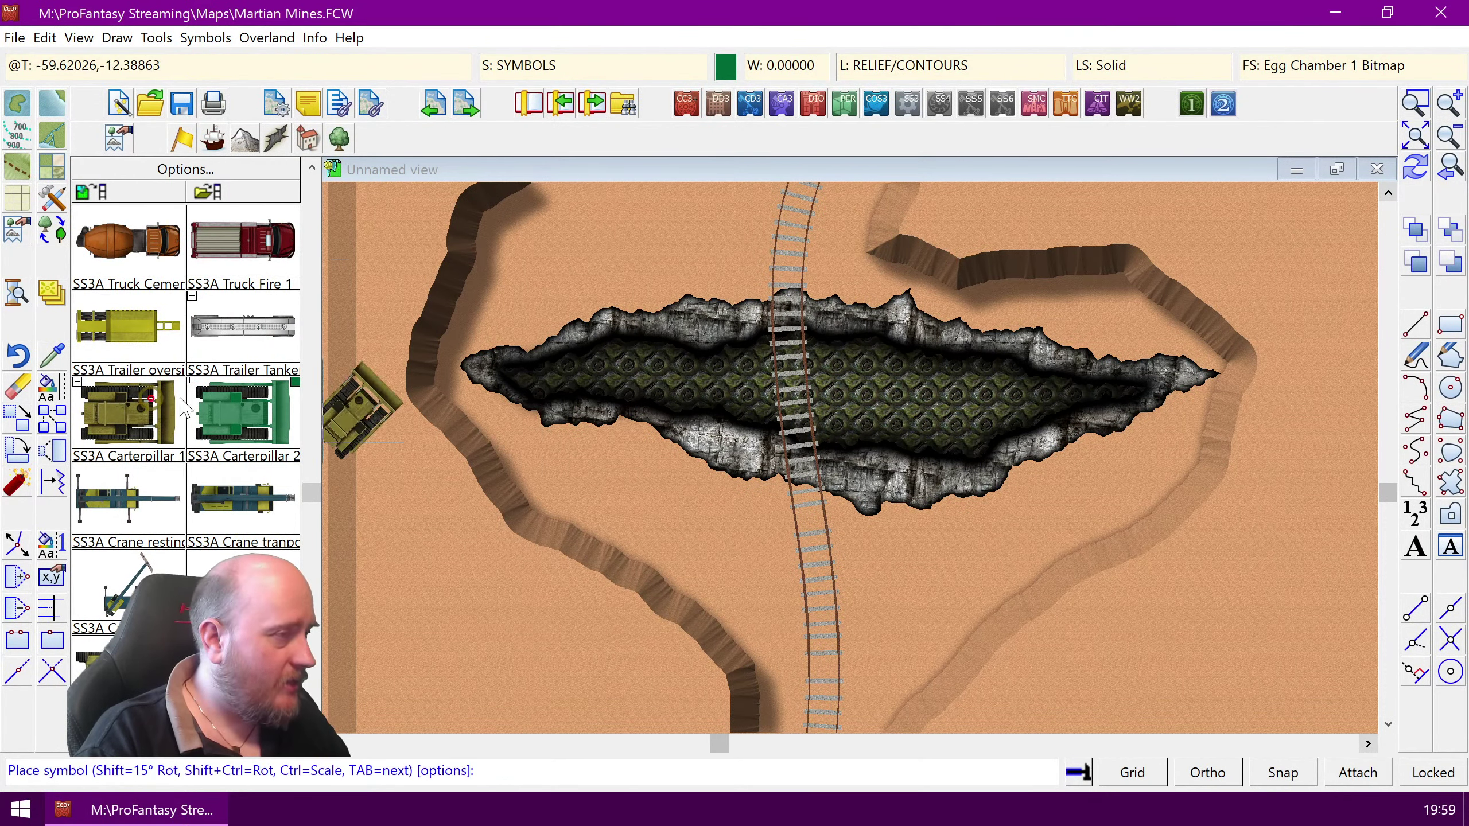
{"action": "left_click", "coordinate": [518, 272]}
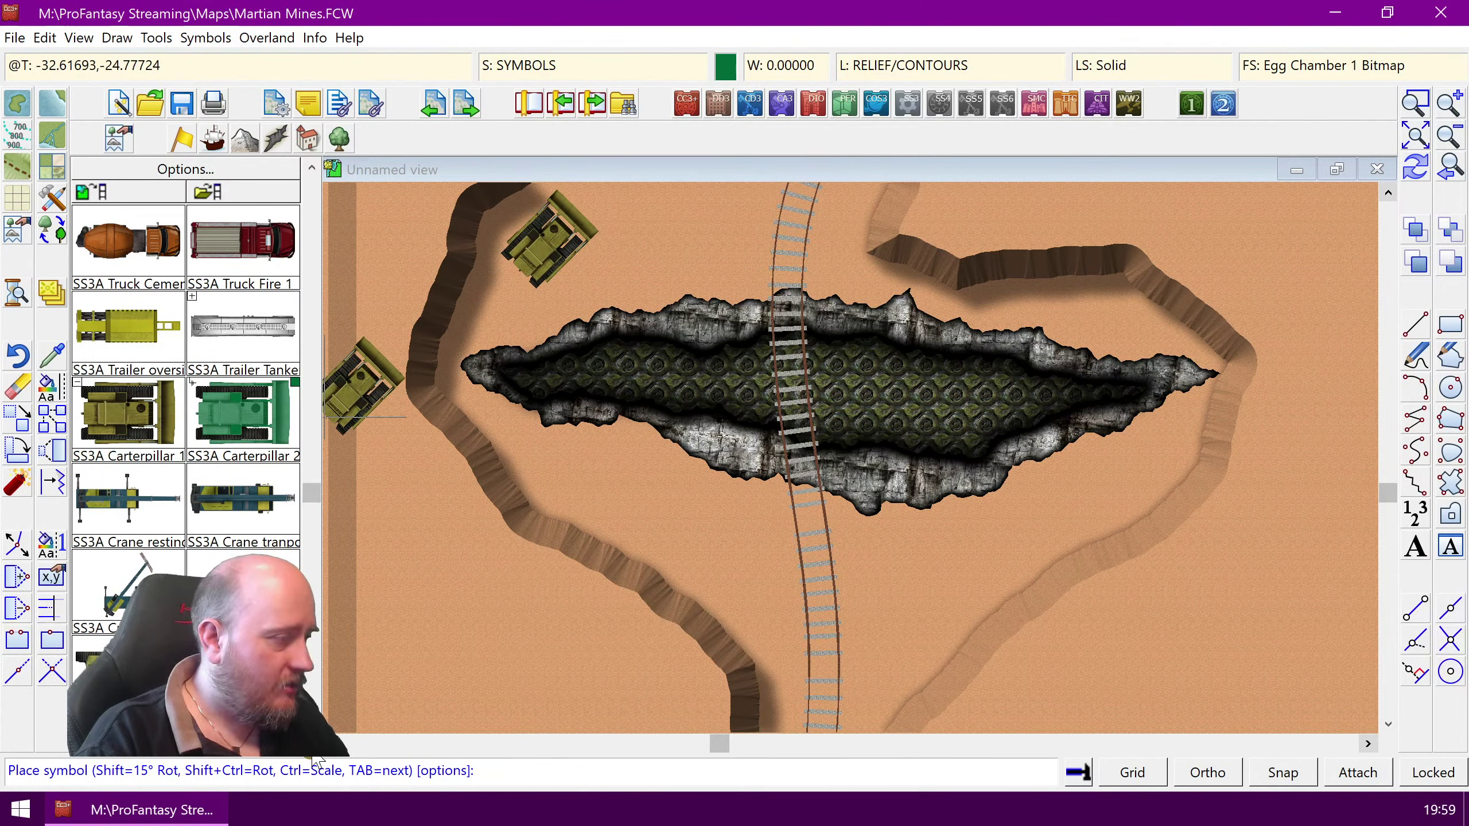
Step: Place the SS3A Excavator 1 symbol, rotated to 60 degrees, at the chasm's southwest edge with its arm reaching over it, and finish the placement
{"action": "scroll", "coordinate": [312, 762], "scroll_direction": "down", "scroll_amount": 2}
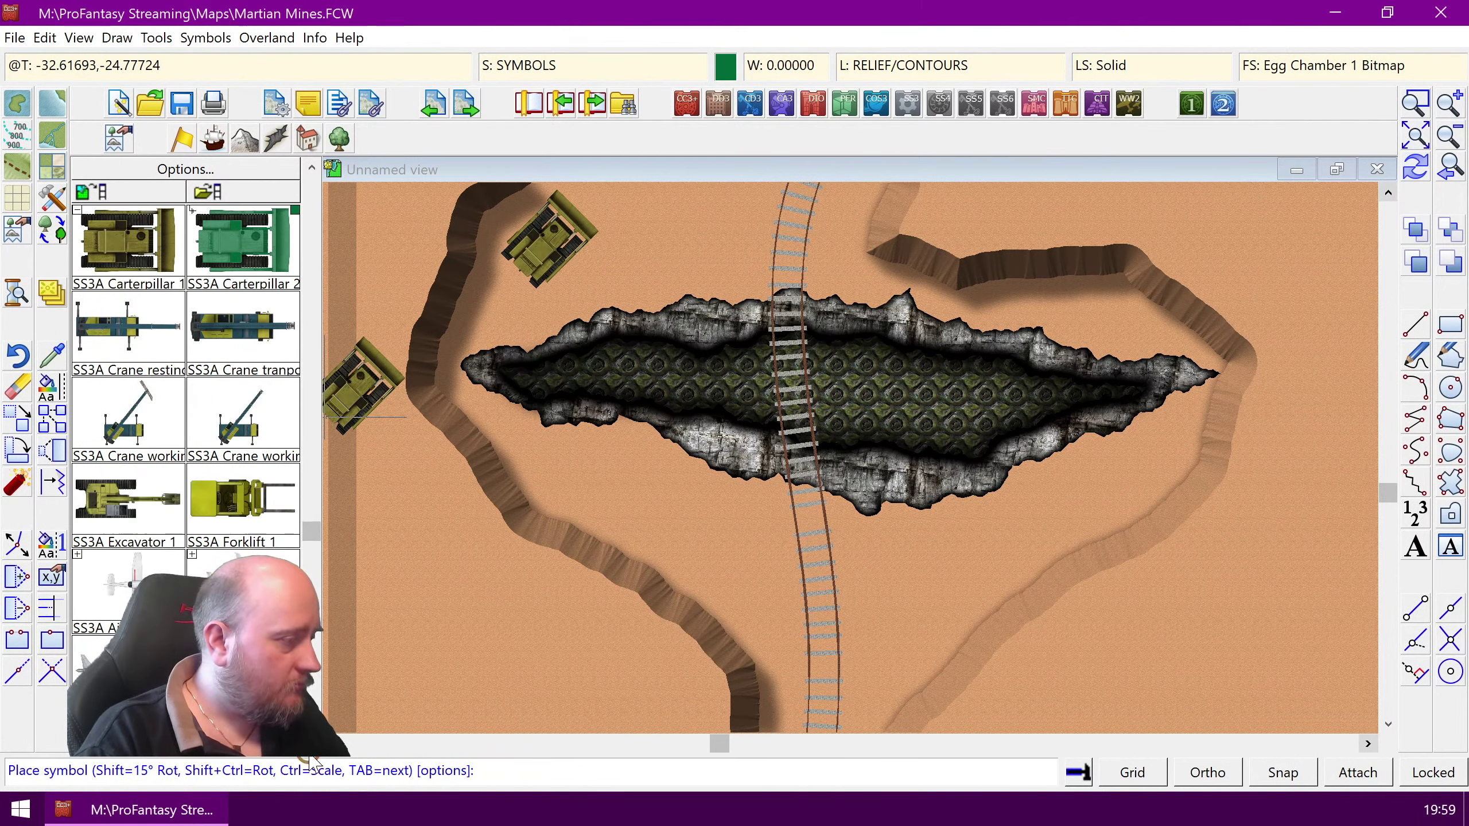
{"action": "left_click", "coordinate": [139, 500]}
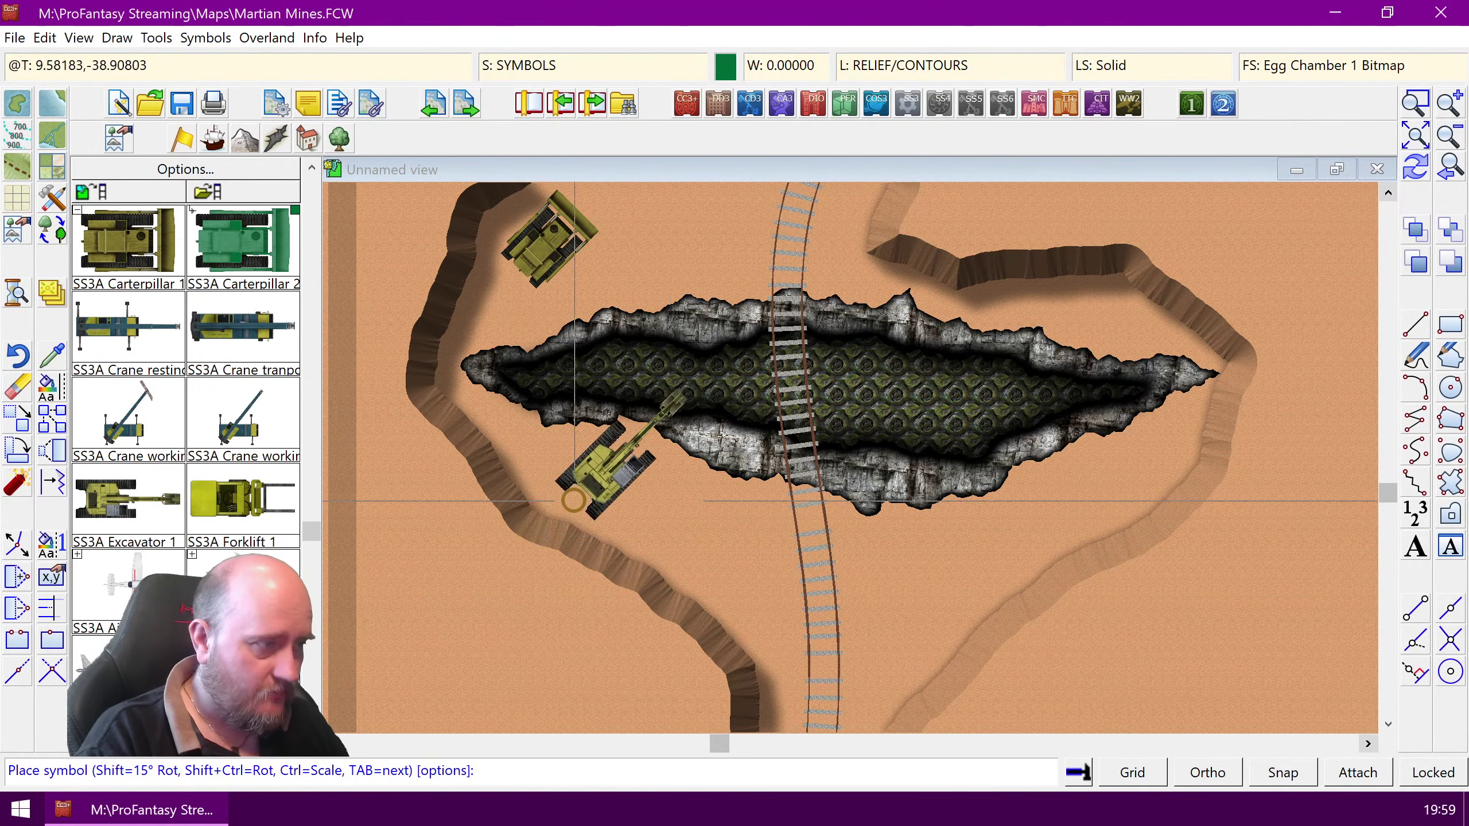
{"action": "key", "text": "shift"}
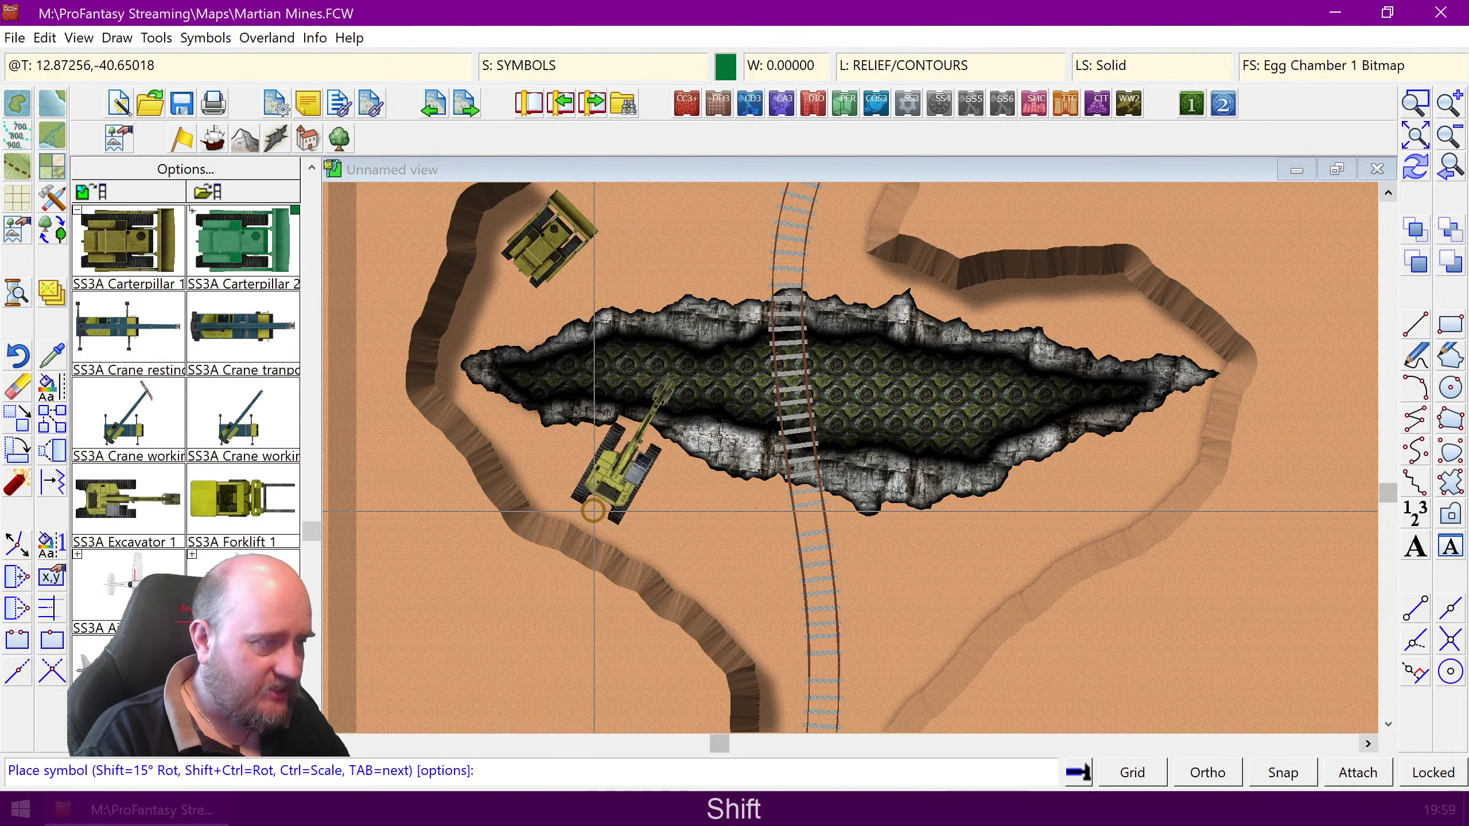
{"action": "left_click", "coordinate": [602, 508]}
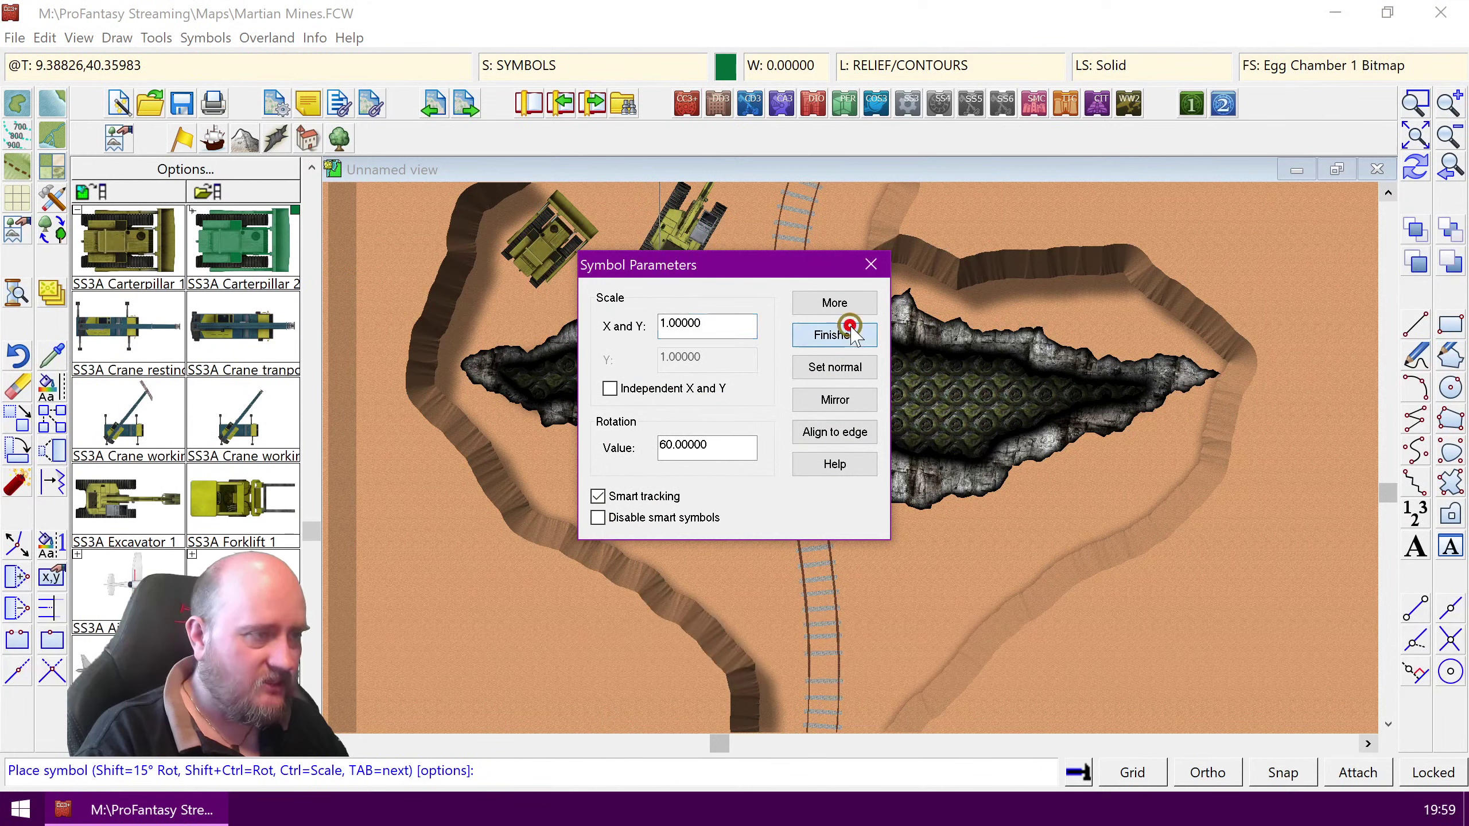
{"action": "left_click", "coordinate": [846, 335]}
{"action": "type", "text": "R"}
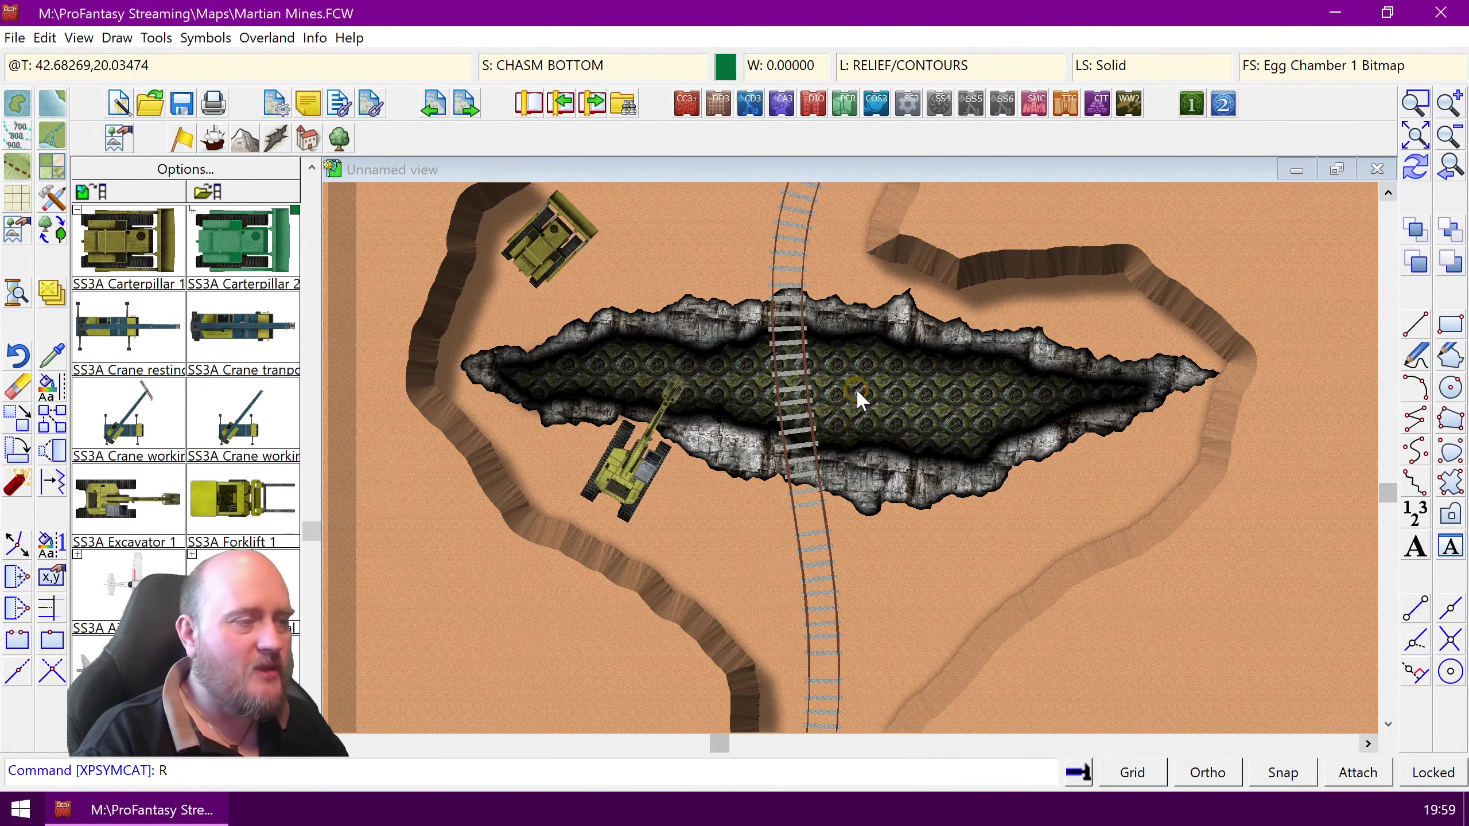
Step: Browse for another symbol catalog and go to the Dungeons folder under CC3Plus Symbols
{"action": "left_click", "coordinate": [246, 193]}
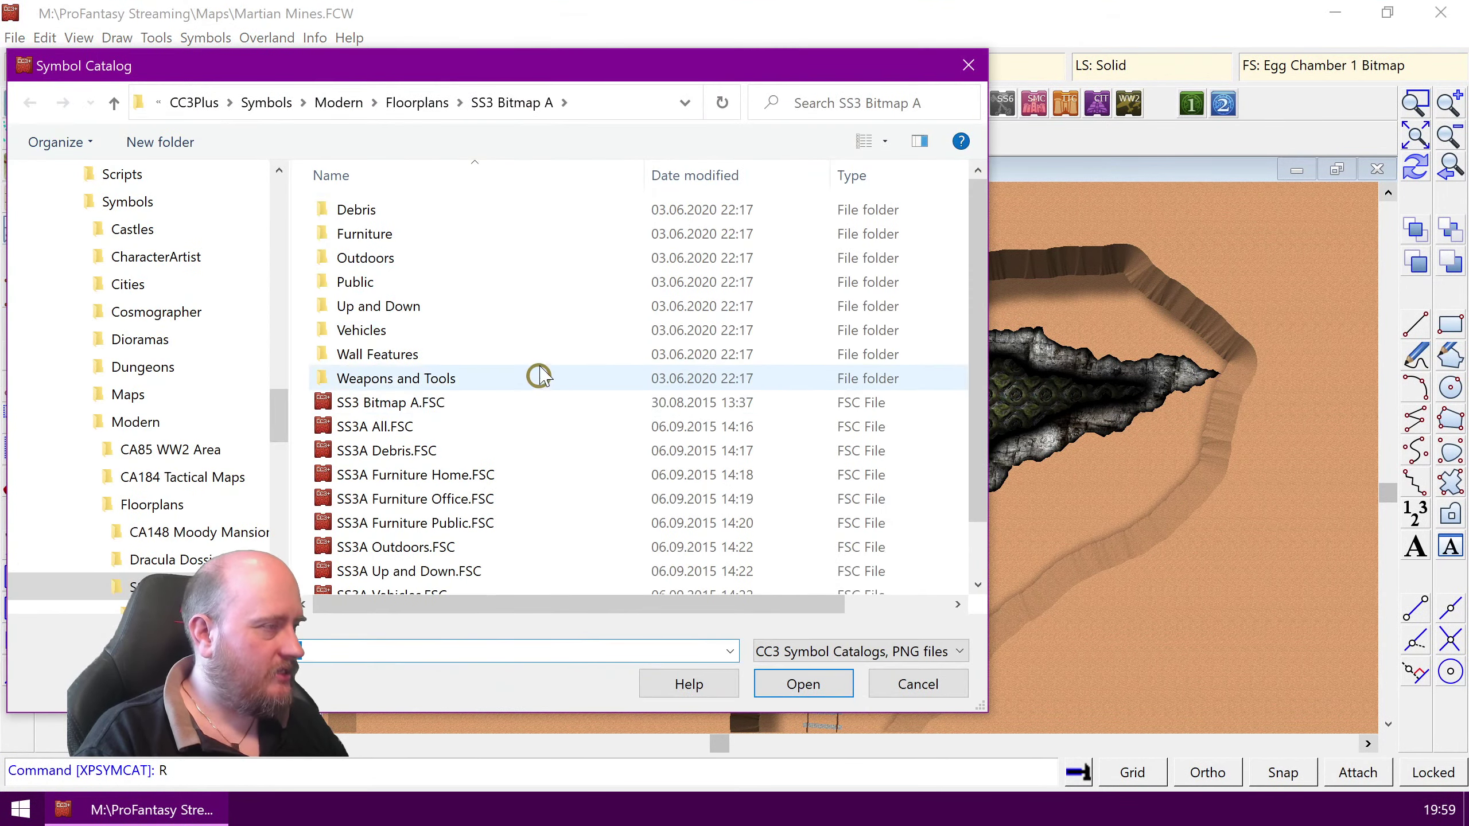
{"action": "left_click", "coordinate": [425, 104]}
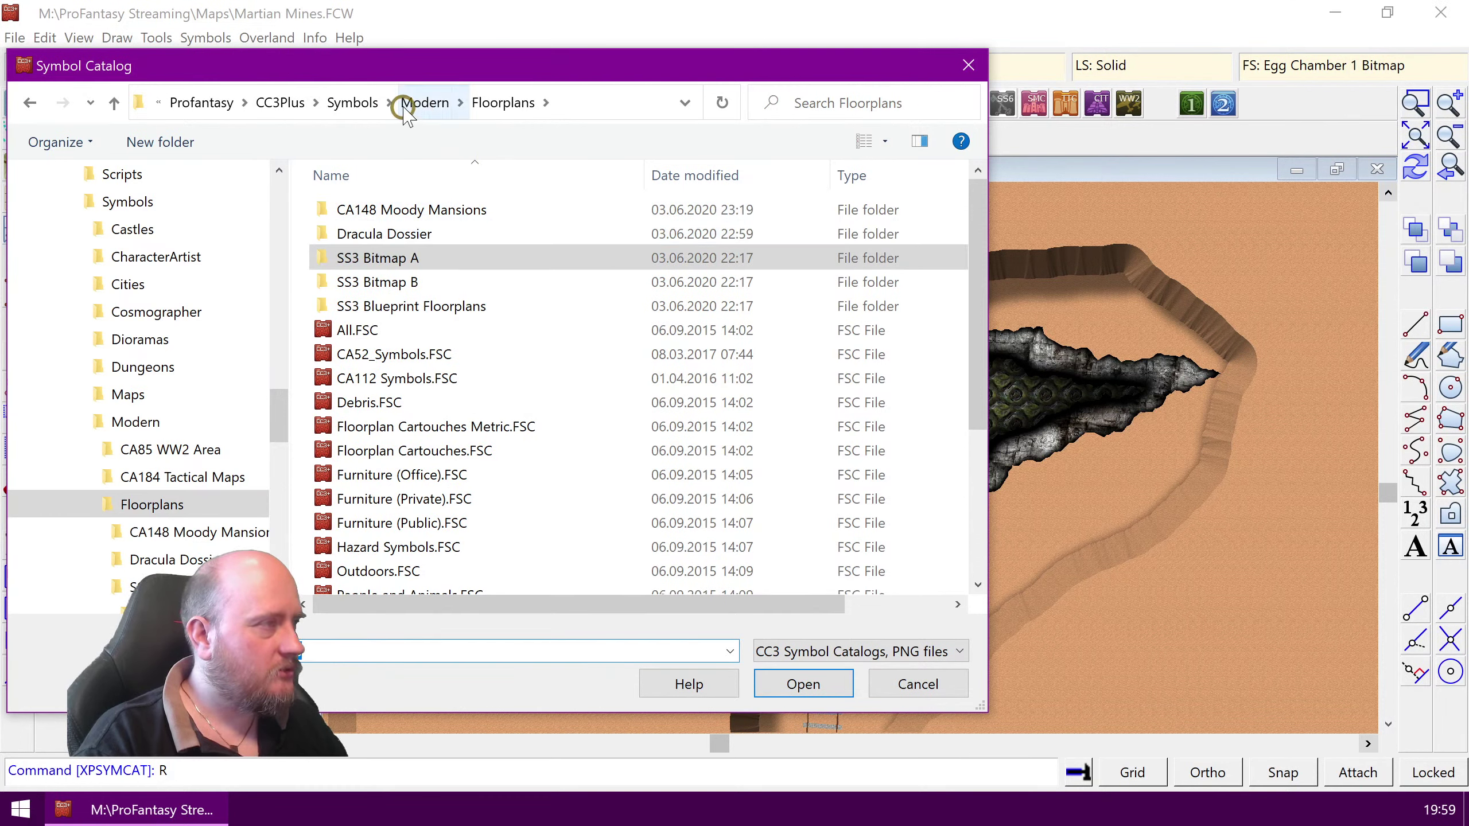
{"action": "left_click", "coordinate": [417, 106]}
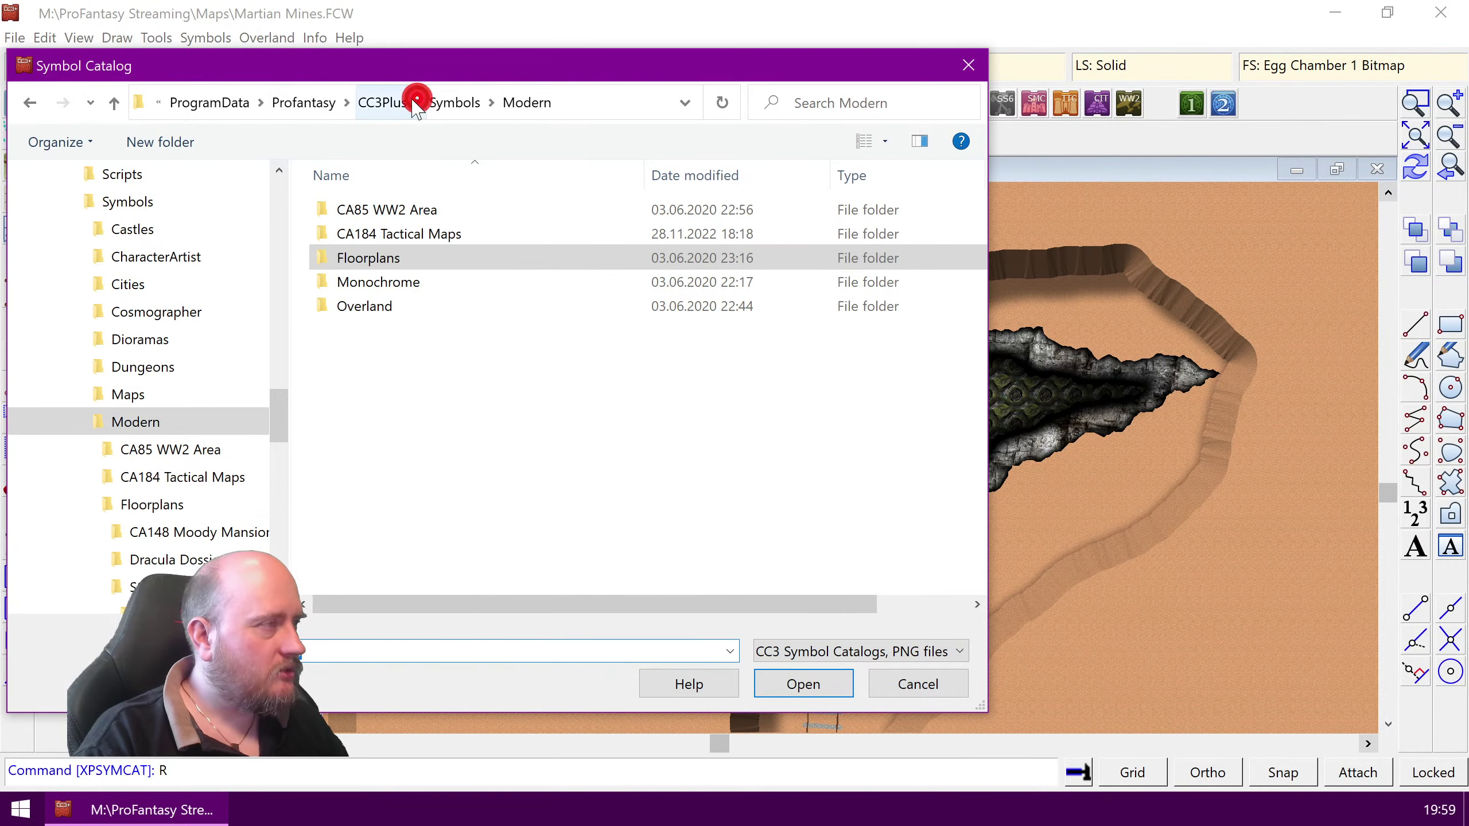
{"action": "left_click", "coordinate": [457, 103]}
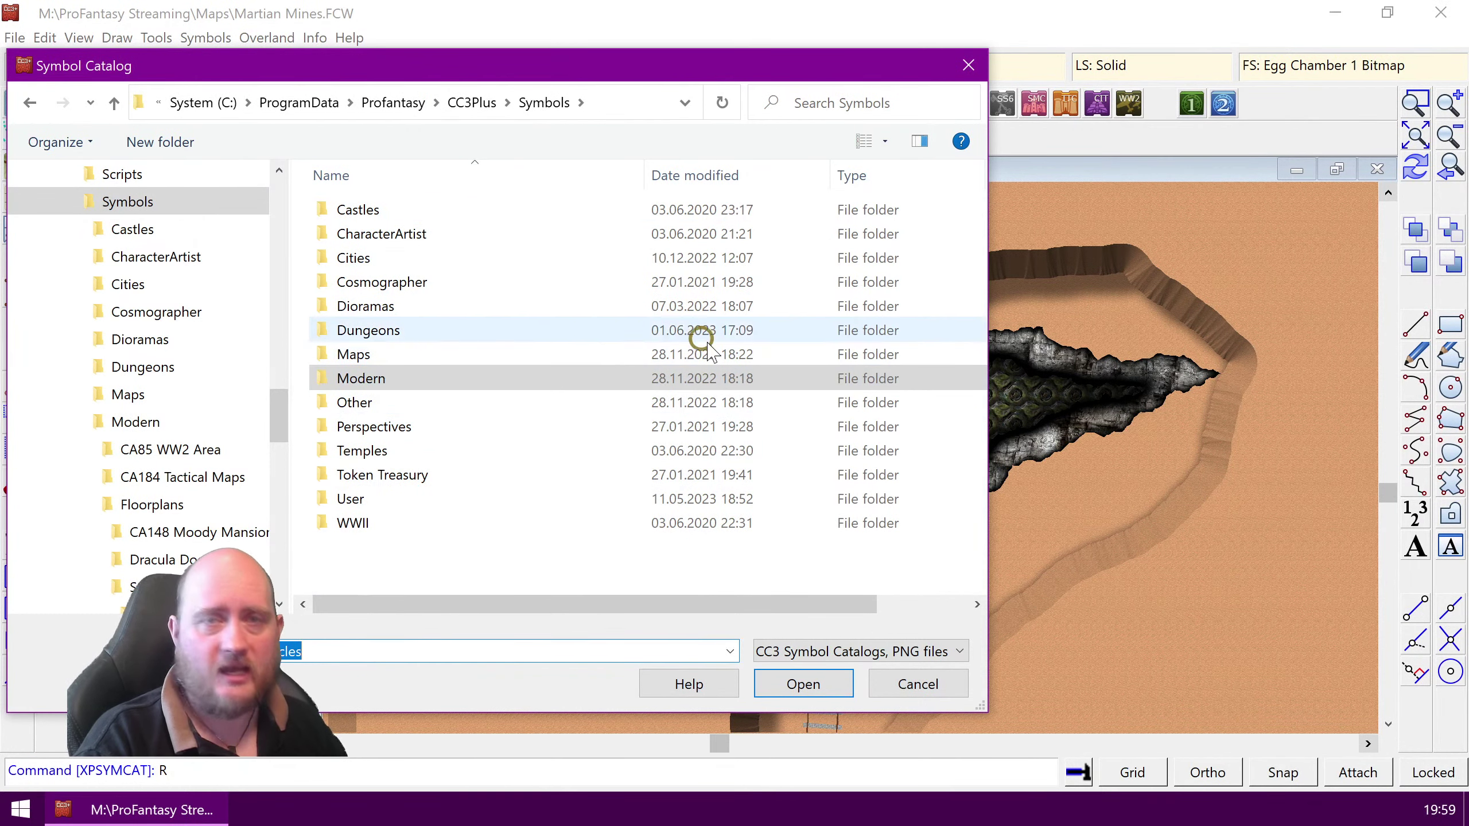
{"action": "left_click", "coordinate": [480, 110]}
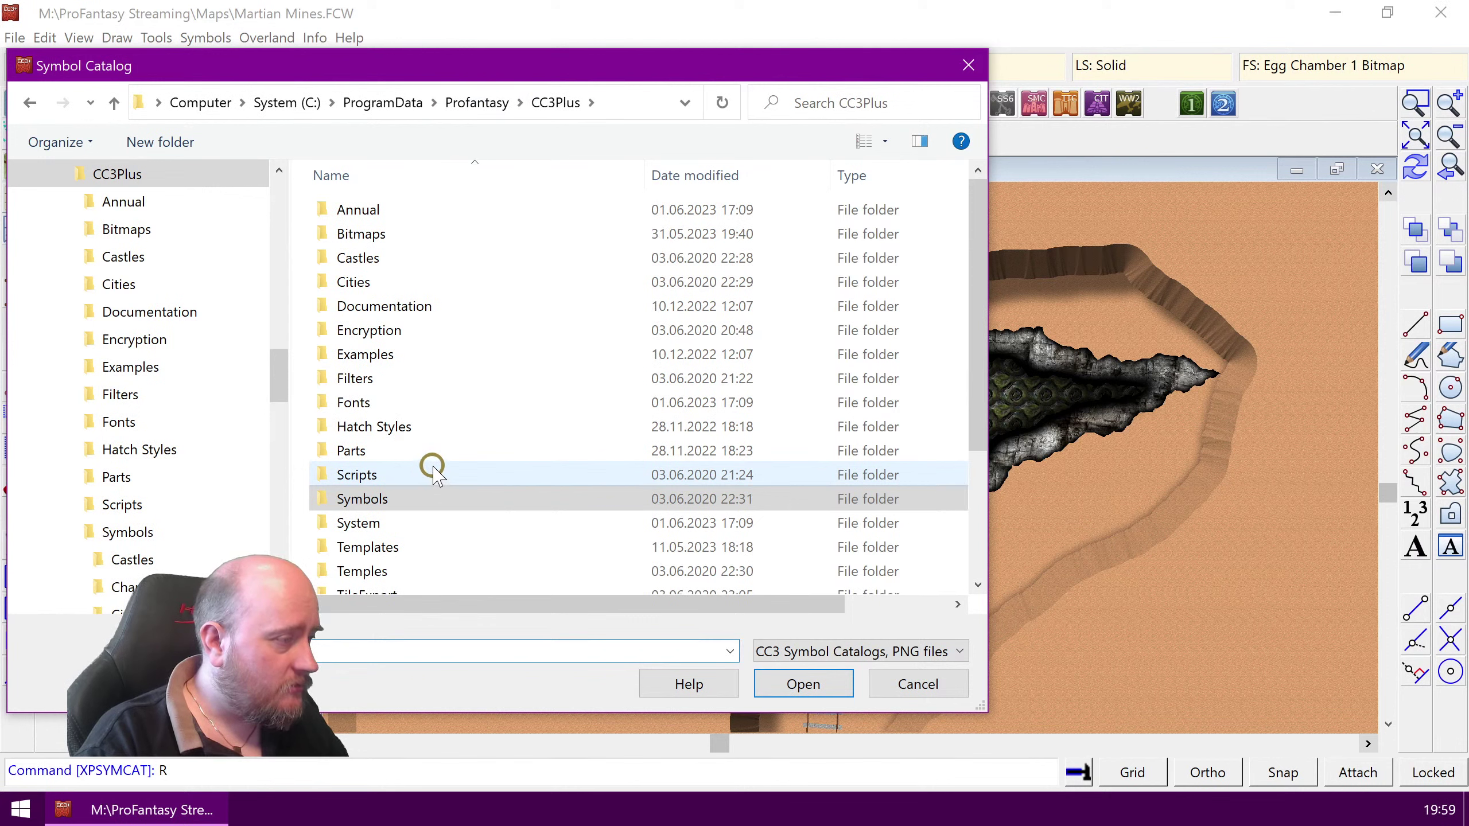
{"action": "double_click", "coordinate": [367, 499]}
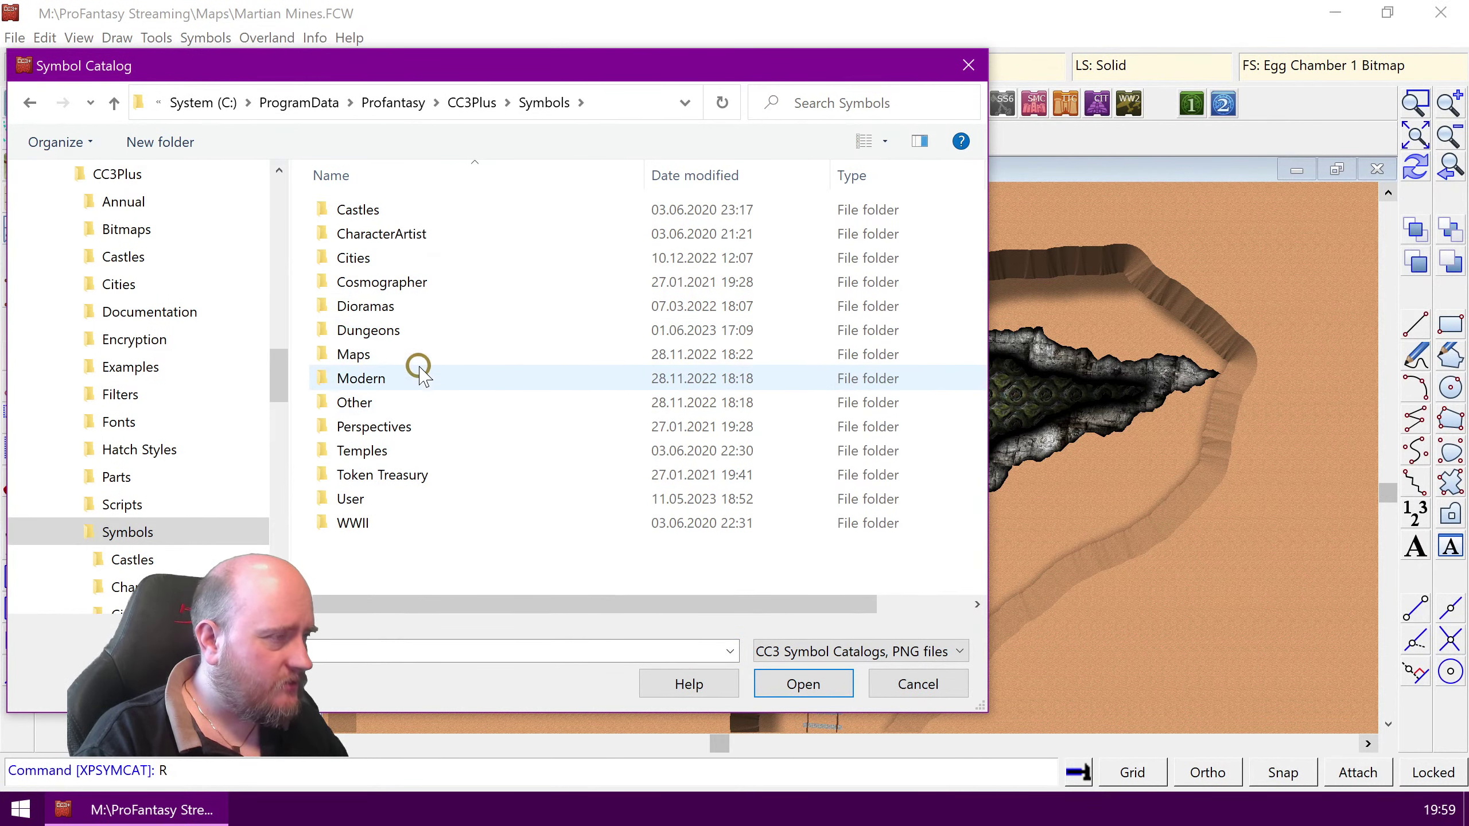
{"action": "double_click", "coordinate": [399, 330]}
{"action": "scroll", "coordinate": [500, 405], "scroll_direction": "down", "scroll_amount": 5}
{"action": "scroll", "coordinate": [508, 460], "scroll_direction": "down", "scroll_amount": 3}
{"action": "scroll", "coordinate": [509, 452], "scroll_direction": "up", "scroll_amount": 4}
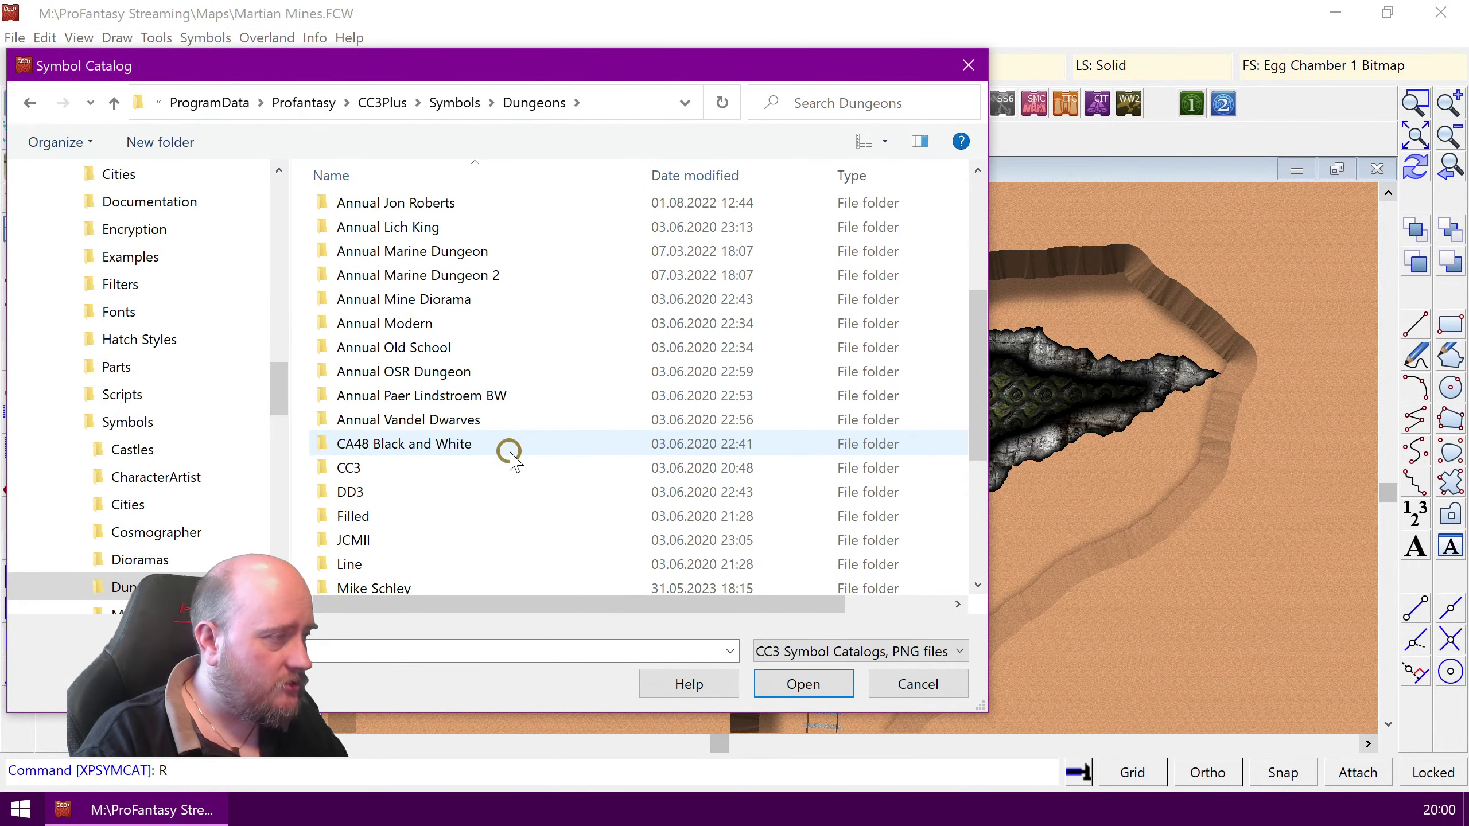
Step: Load the Debris.FSC symbol catalog from the DD3 Color folder within DD3
{"action": "left_click", "coordinate": [422, 489]}
{"action": "double_click", "coordinate": [422, 489]}
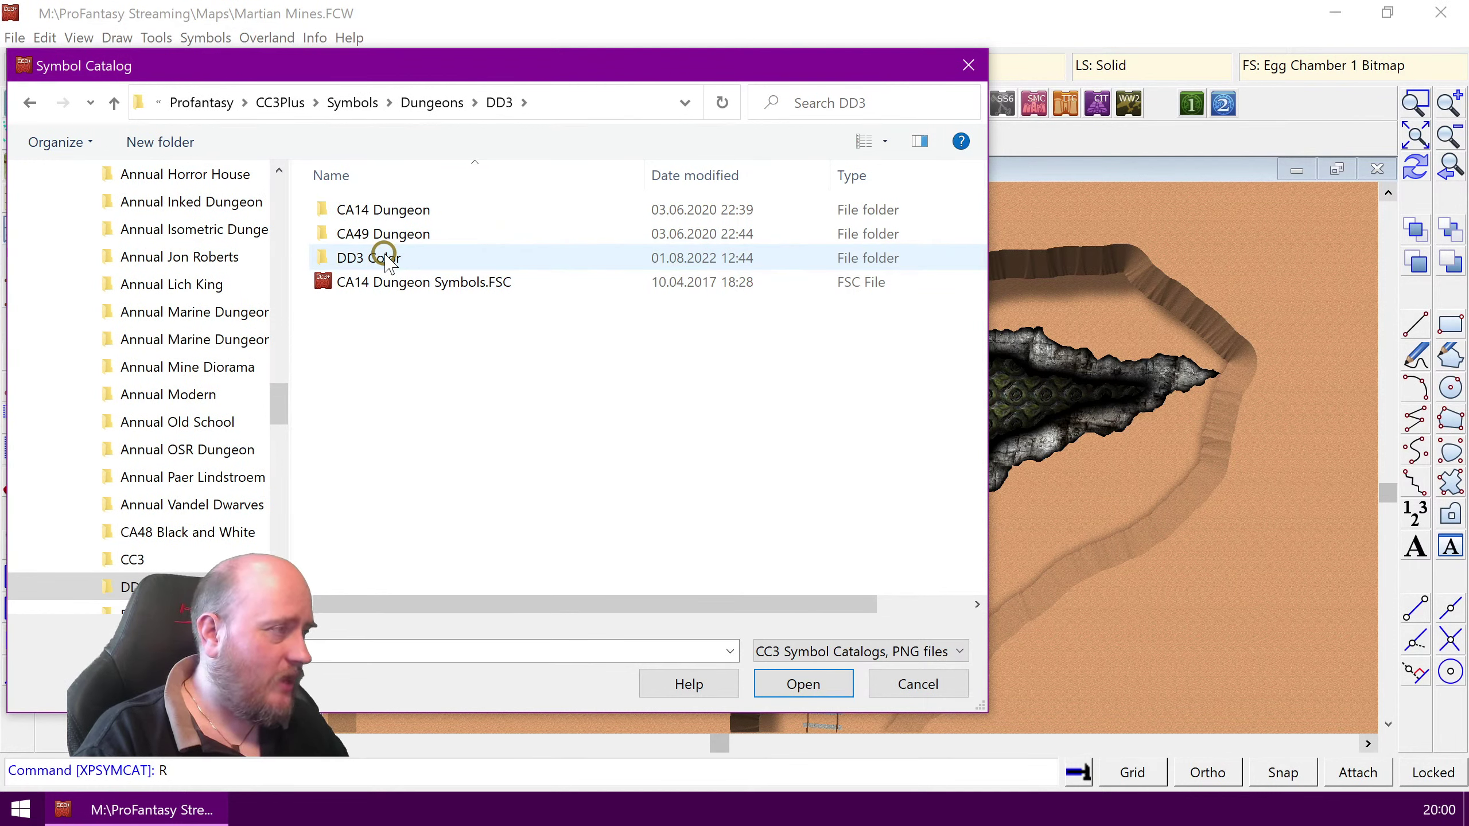
{"action": "double_click", "coordinate": [385, 261]}
{"action": "left_click", "coordinate": [570, 305]}
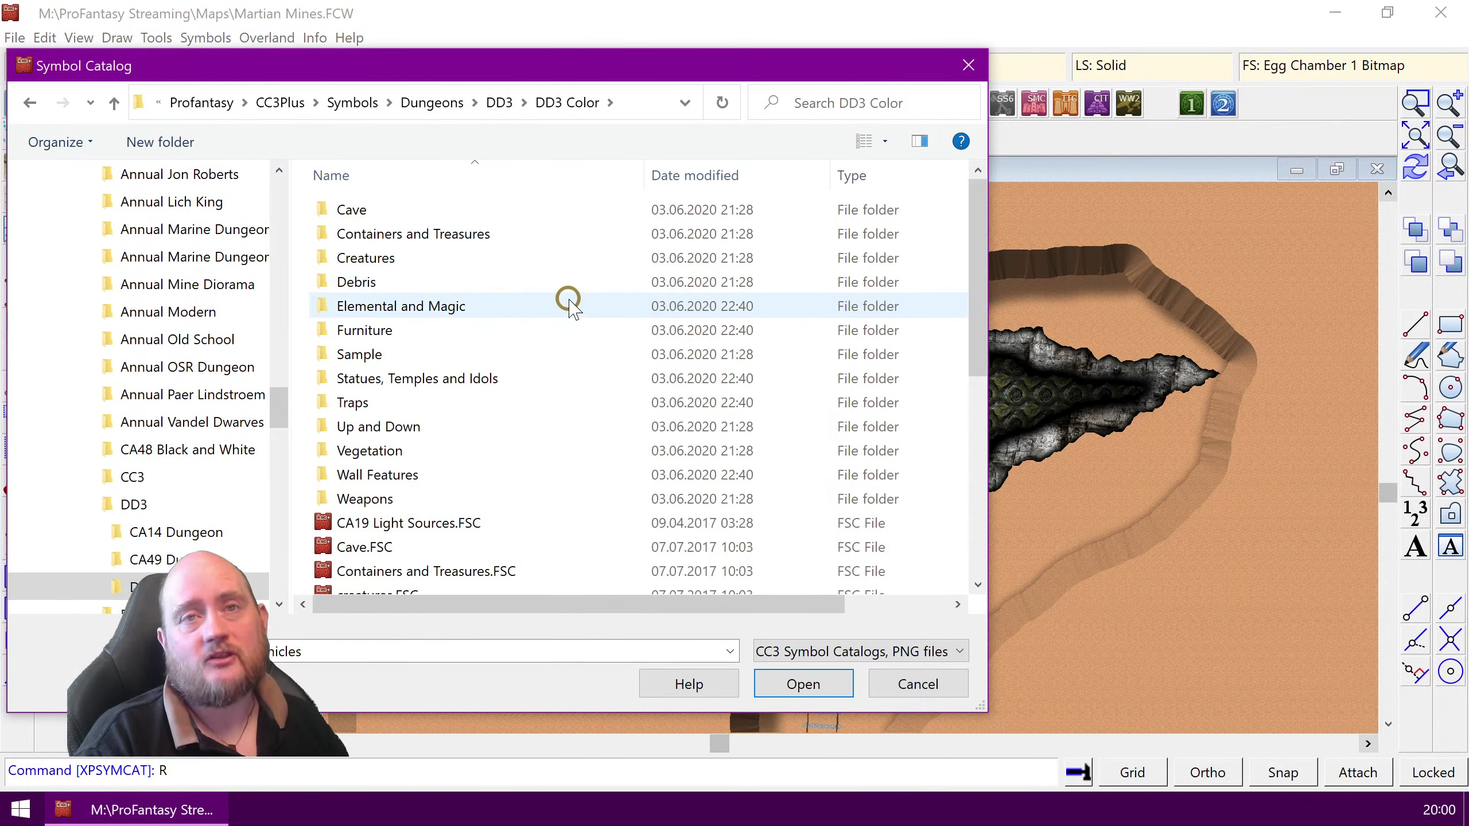
{"action": "left_click", "coordinate": [583, 321]}
{"action": "left_click", "coordinate": [562, 357]}
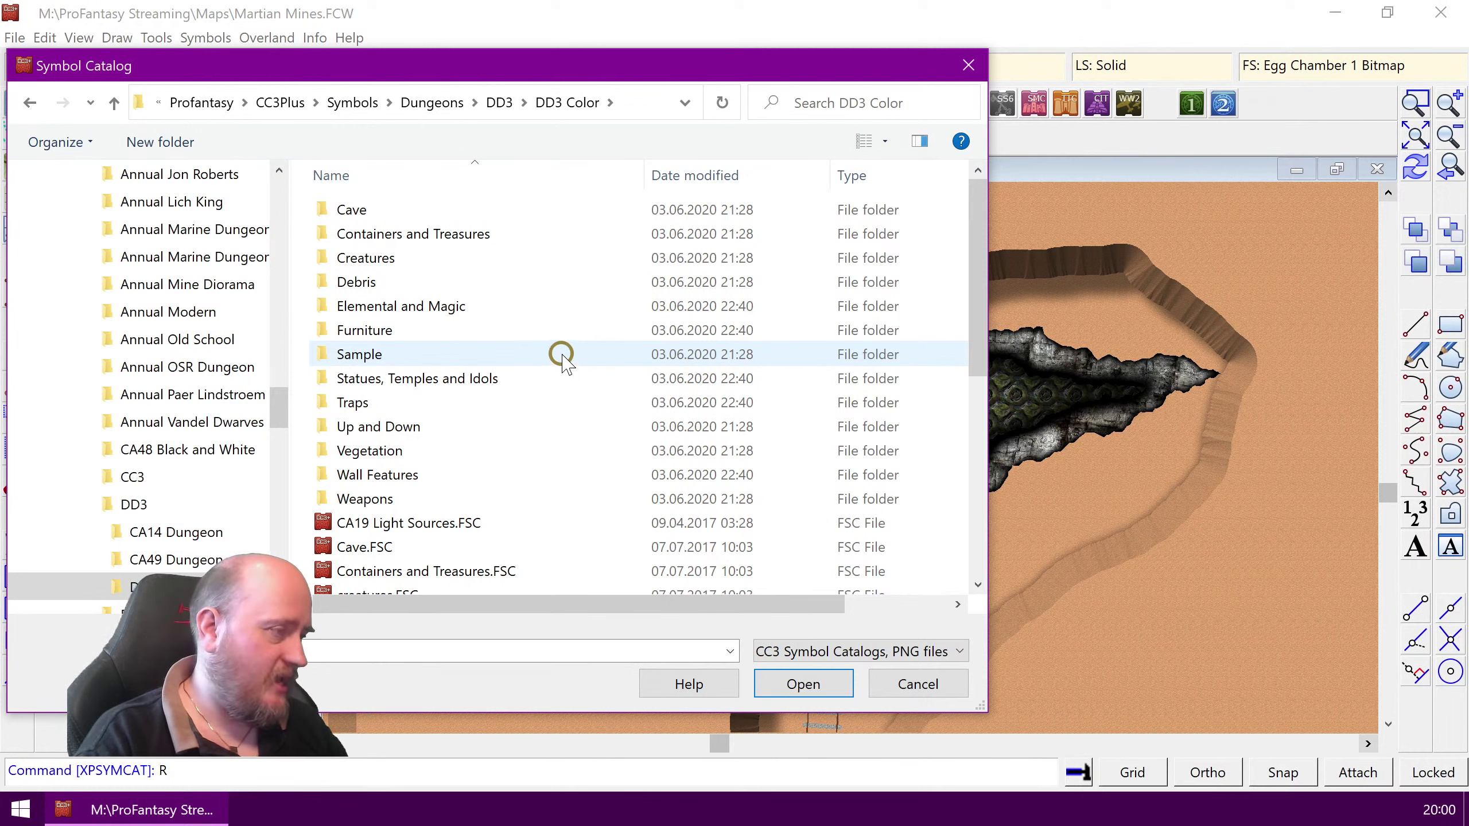
{"action": "scroll", "coordinate": [564, 359], "scroll_direction": "down", "scroll_amount": 6}
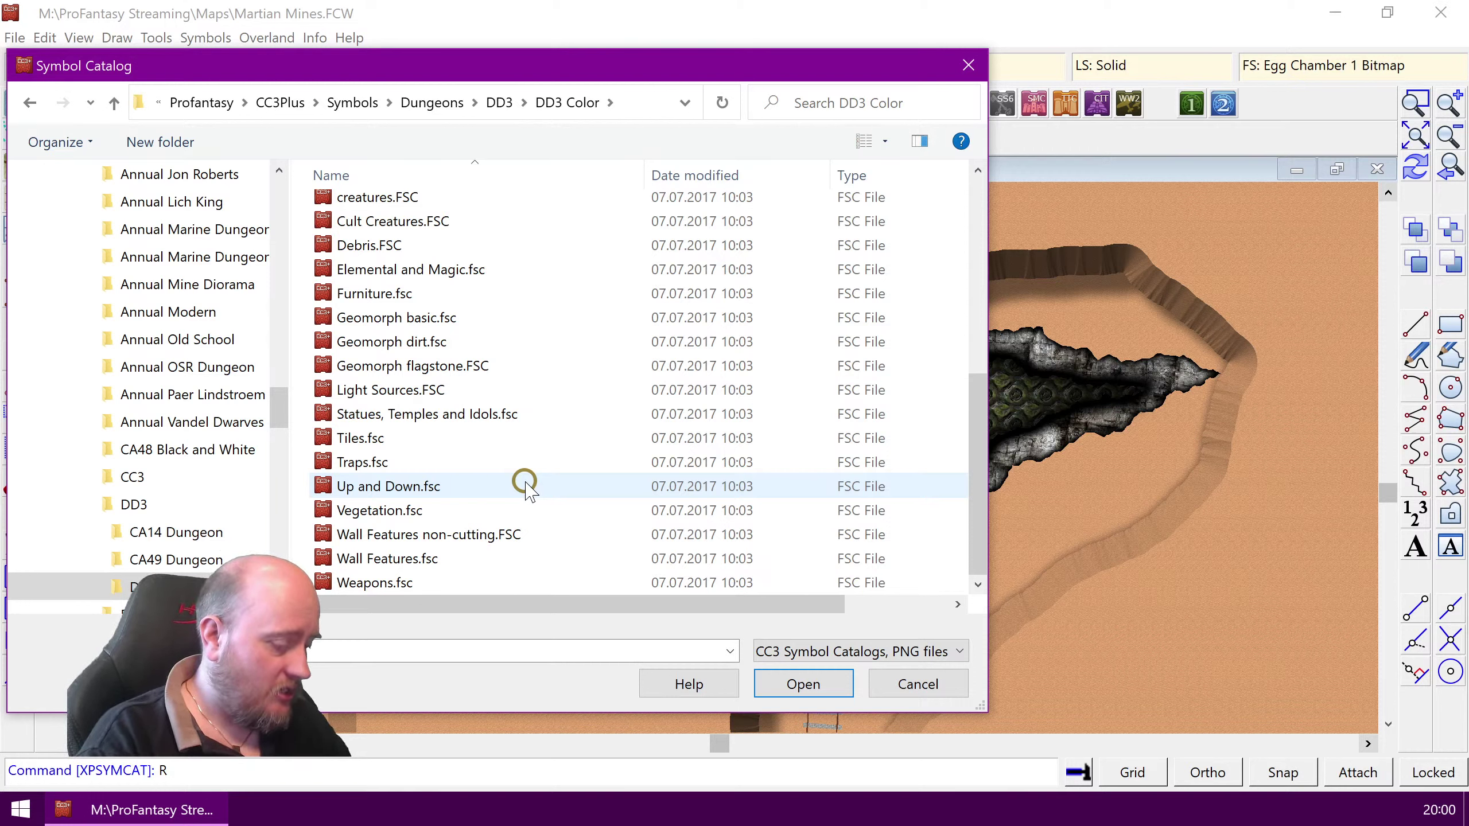
{"action": "left_click", "coordinate": [570, 467]}
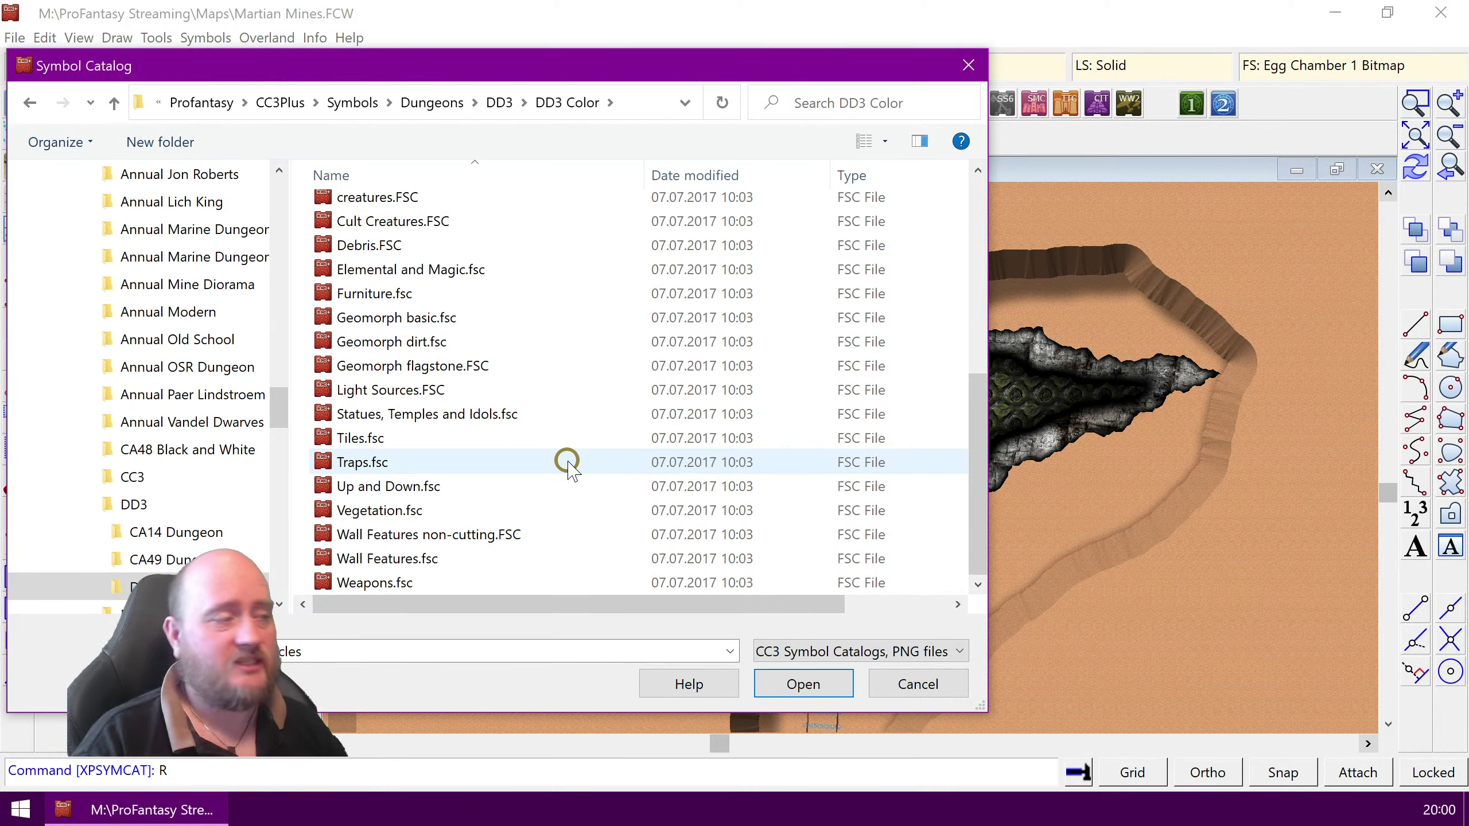
{"action": "scroll", "coordinate": [498, 347], "scroll_direction": "up", "scroll_amount": 1}
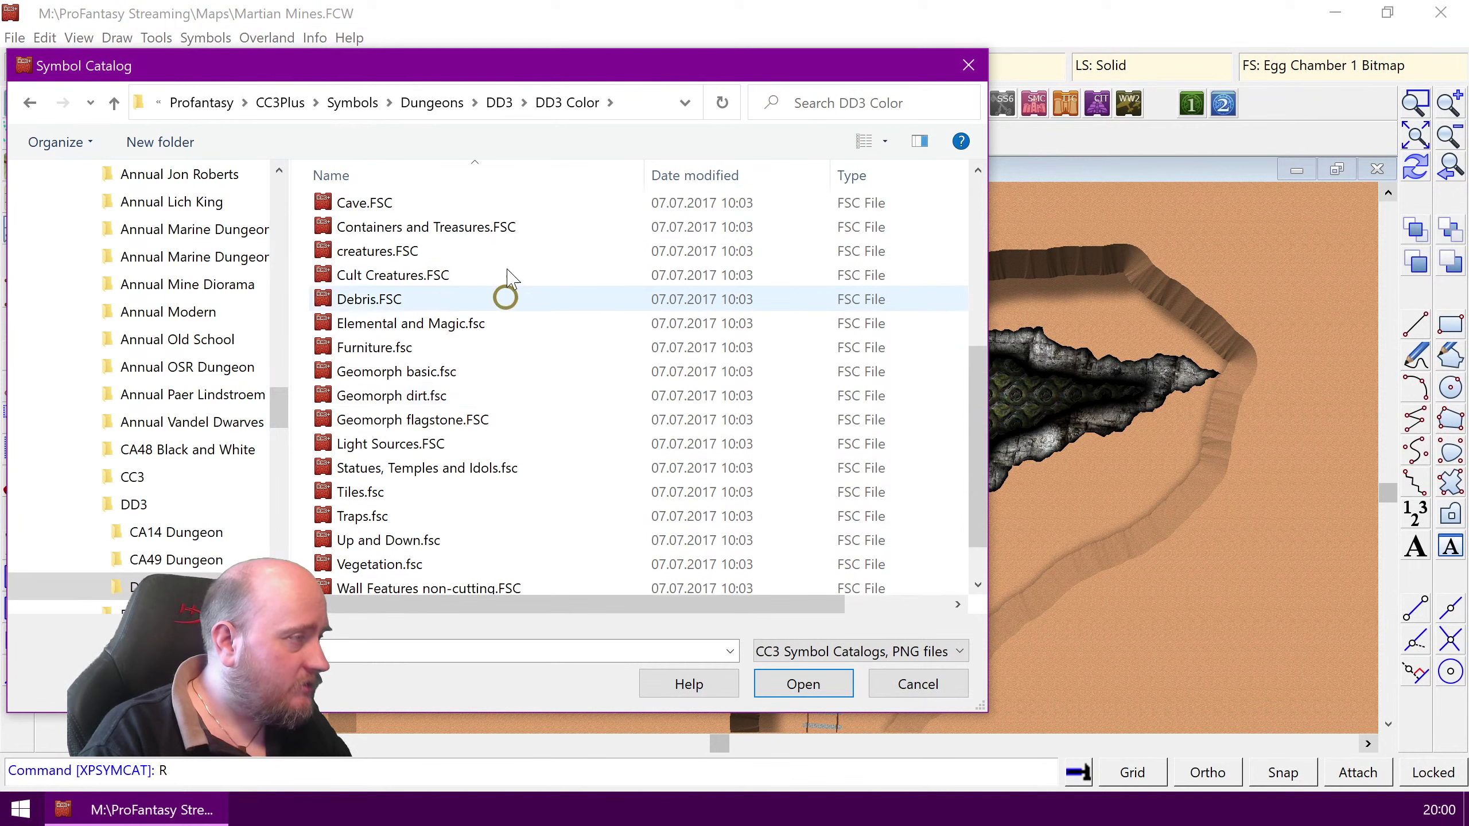
{"action": "left_click", "coordinate": [374, 299]}
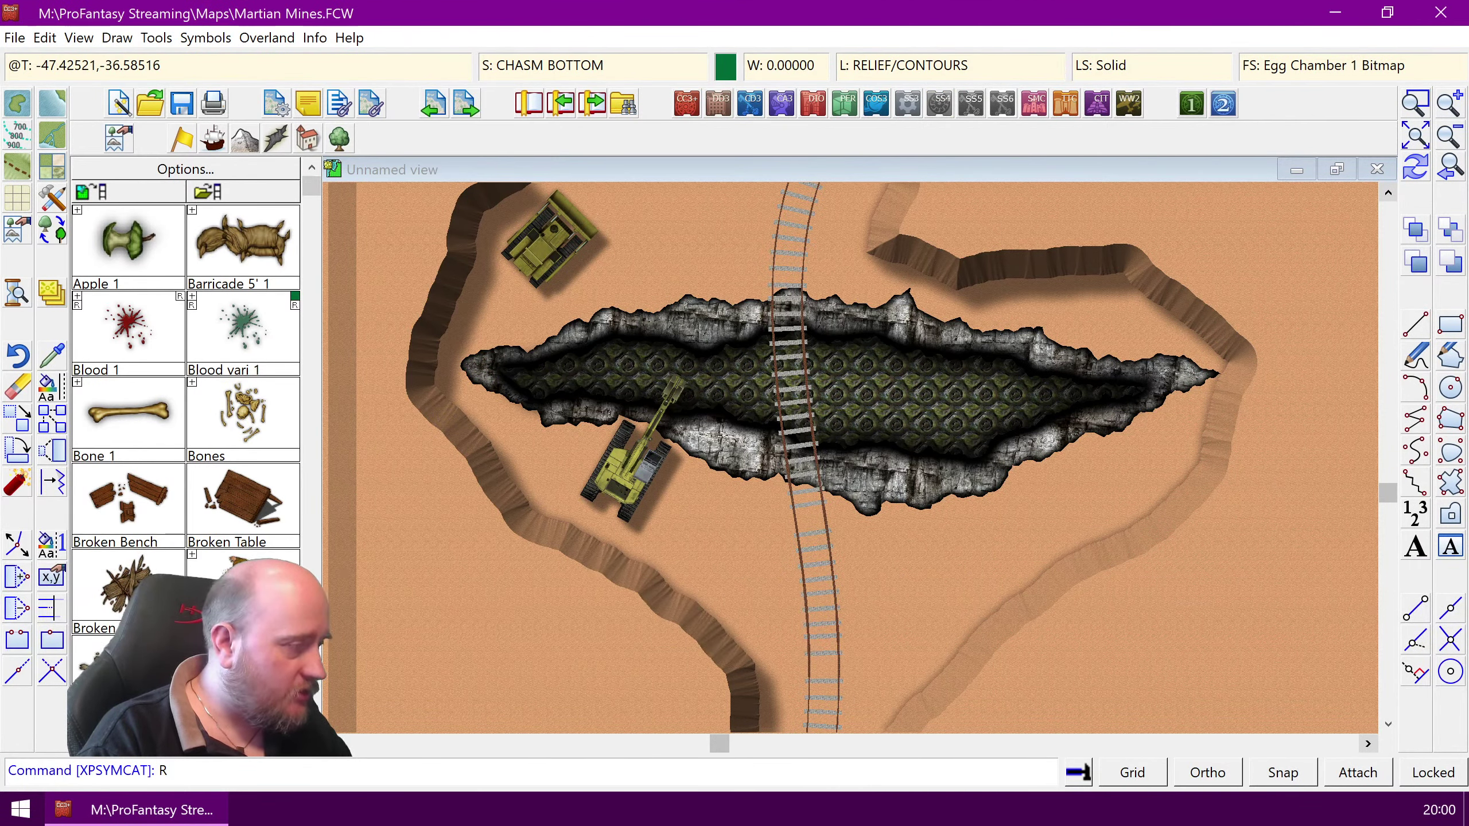
Step: Place a debris symbol on the ground just outside the chasm's northeast edge and finish placing symbols
{"action": "right_click", "coordinate": [700, 518]}
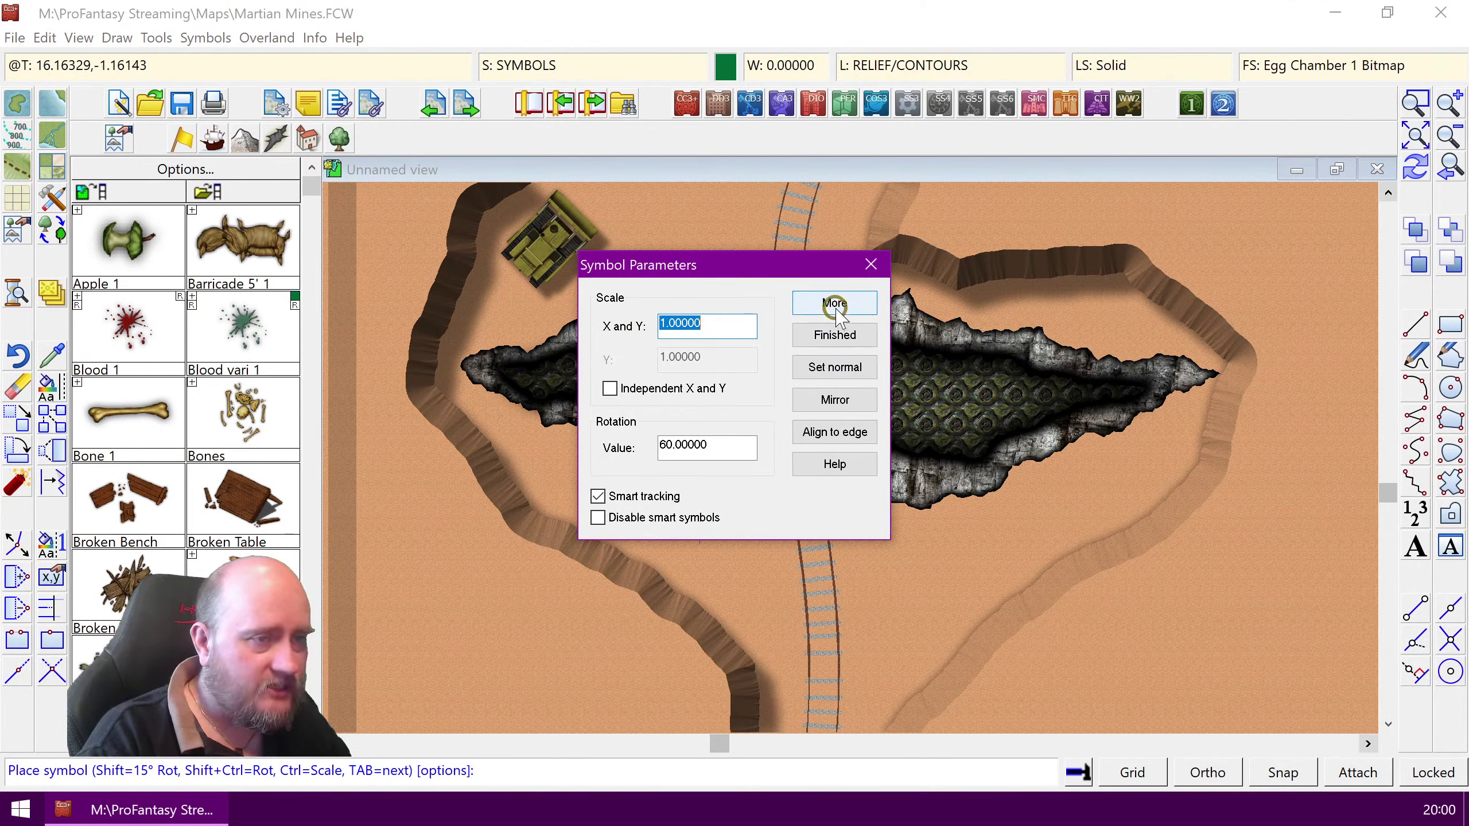
{"action": "left_click", "coordinate": [832, 335]}
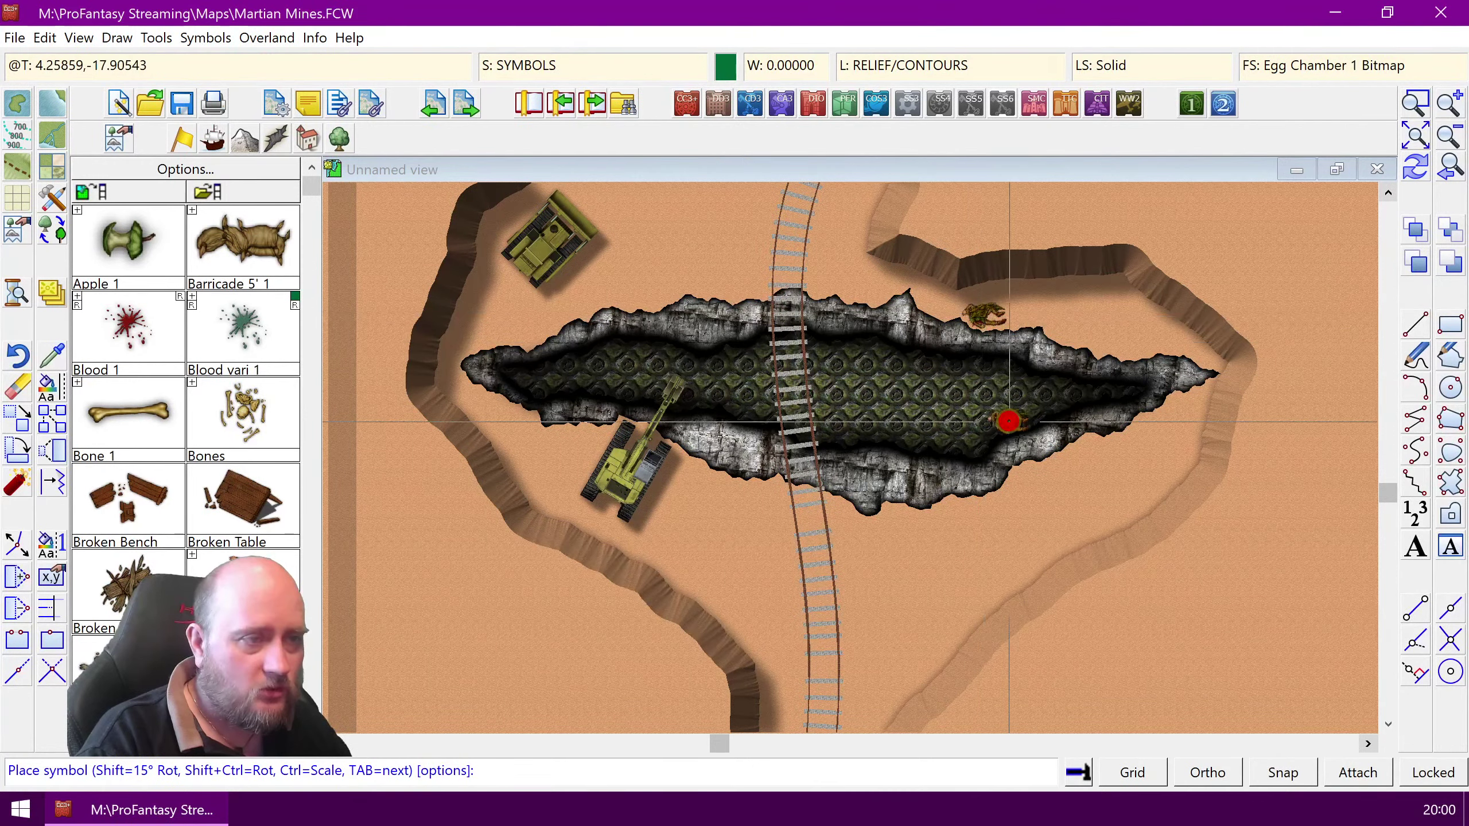
{"action": "right_click", "coordinate": [984, 396]}
{"action": "left_click", "coordinate": [851, 344]}
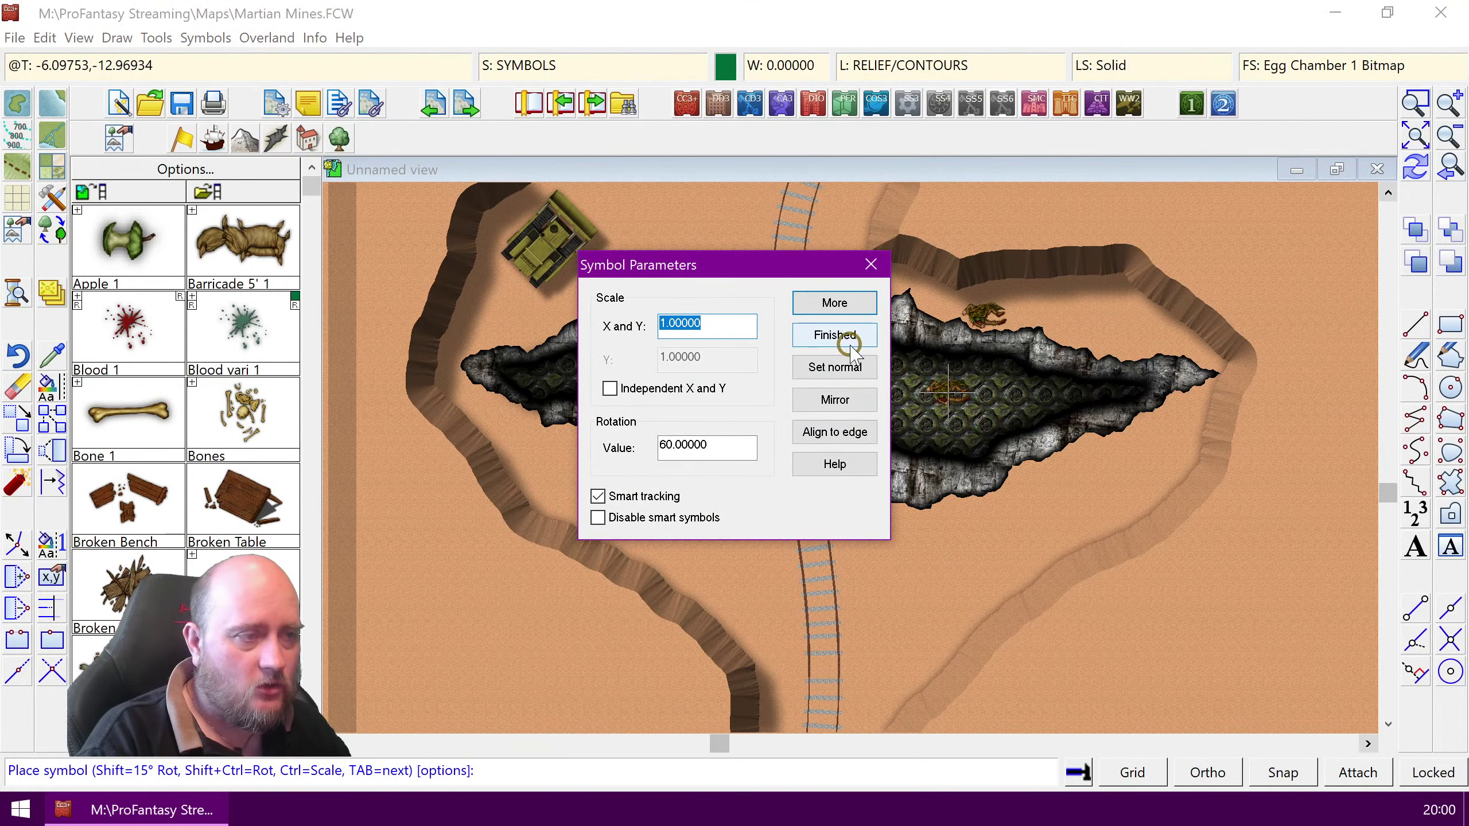
{"action": "left_click", "coordinate": [483, 544]}
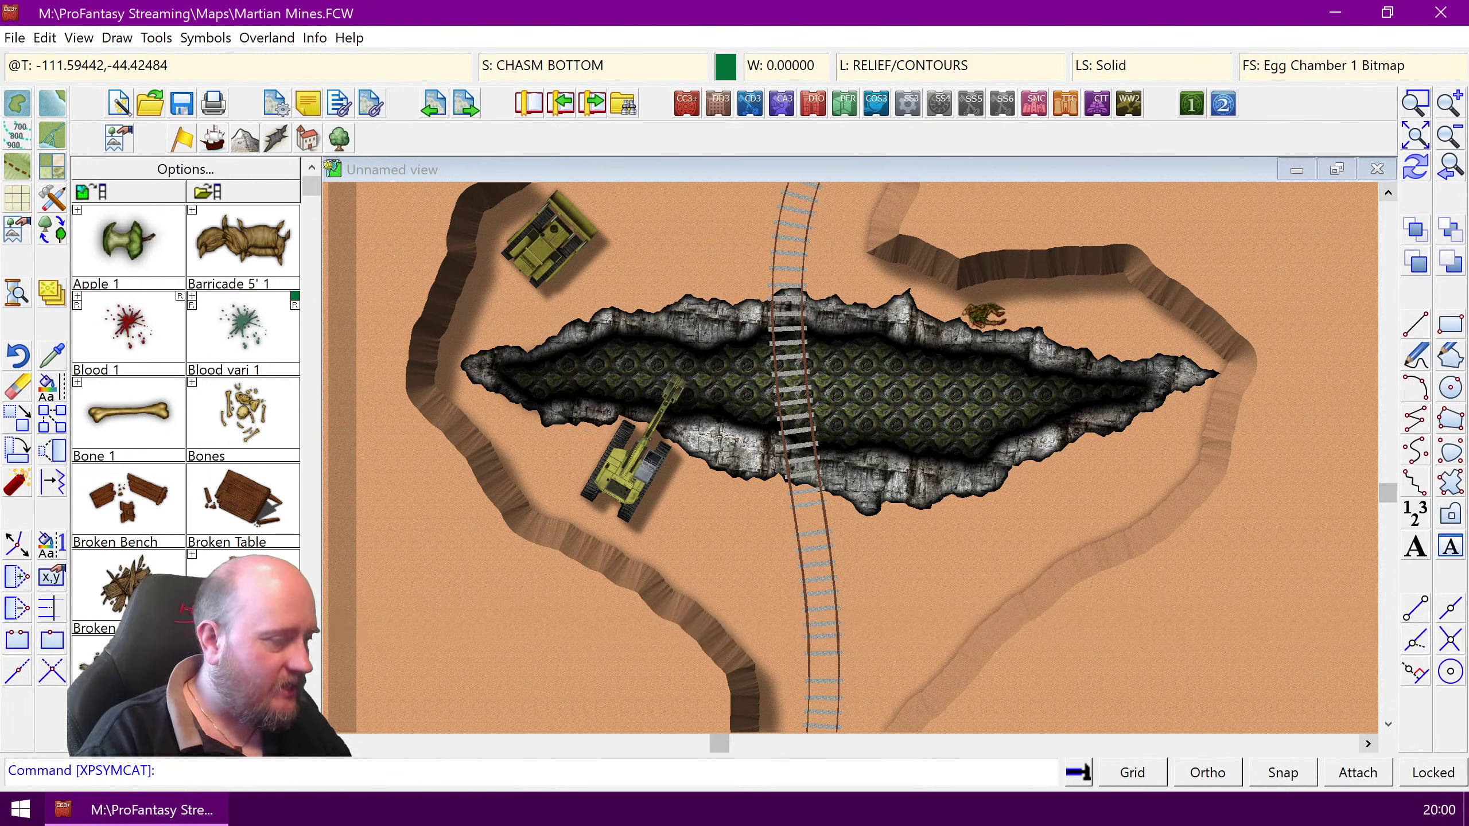
{"action": "right_click", "coordinate": [646, 580]}
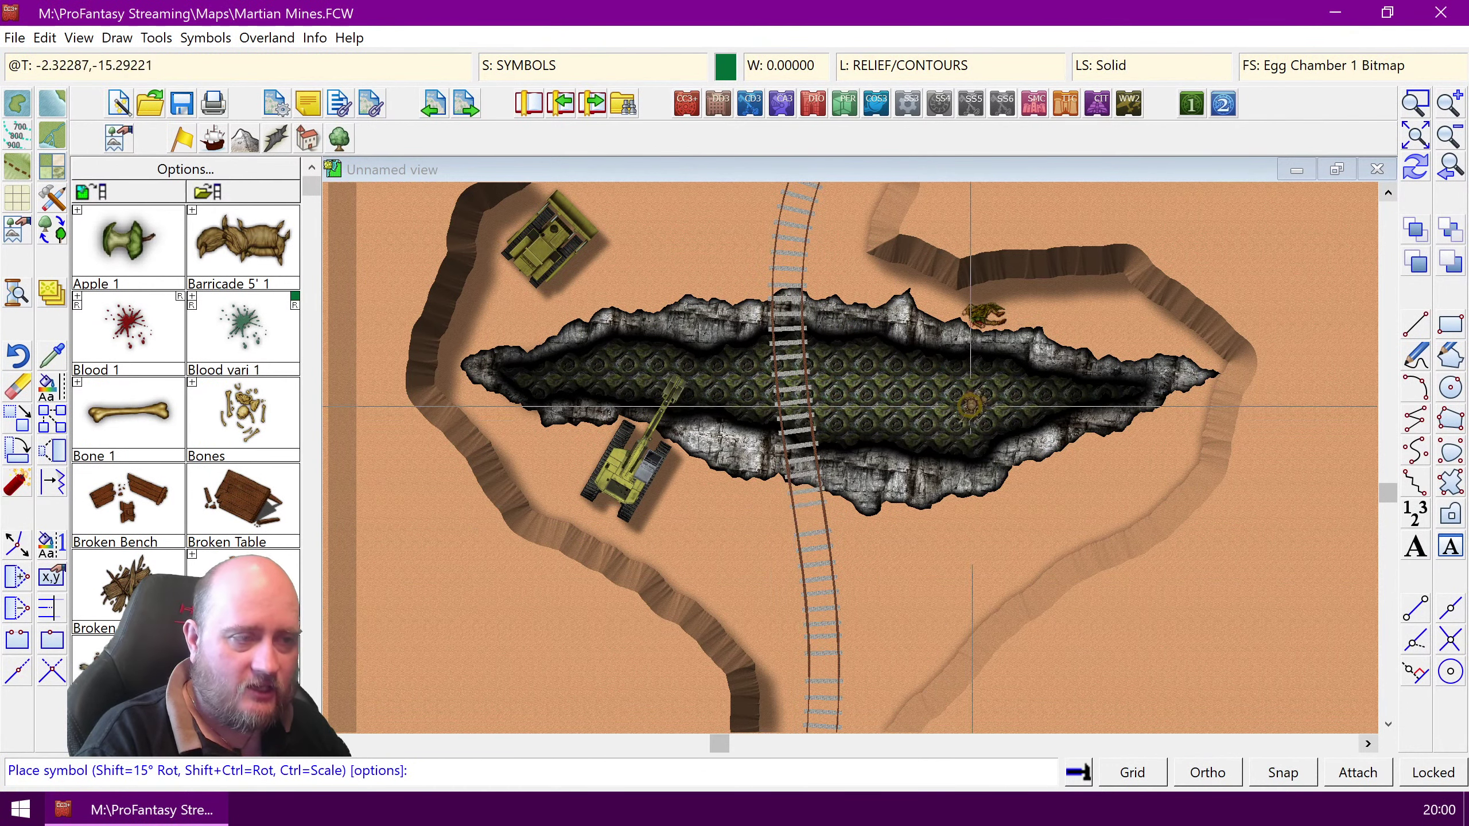
{"action": "right_click", "coordinate": [813, 420]}
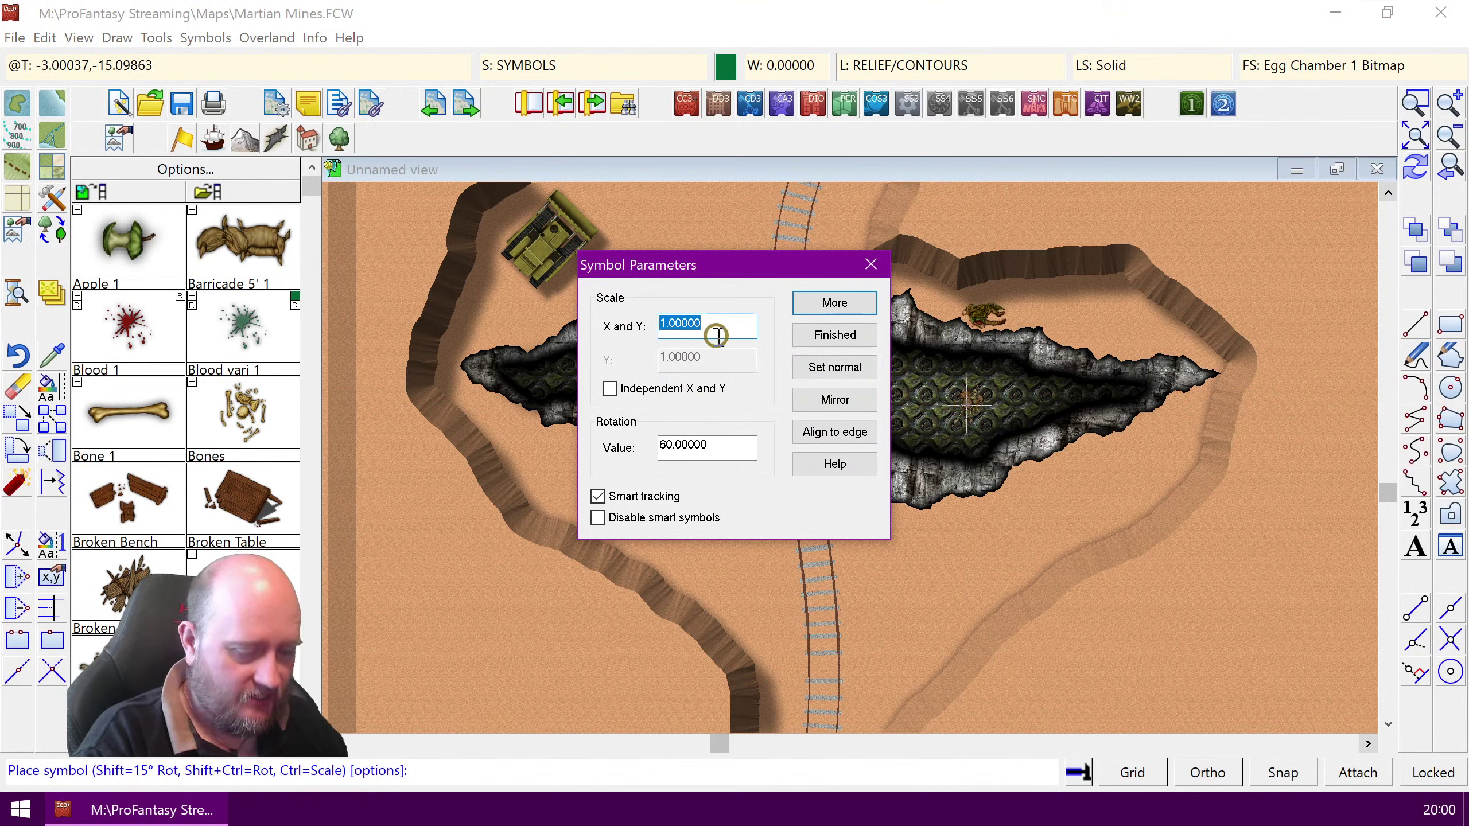
{"action": "key", "text": "Escape"}
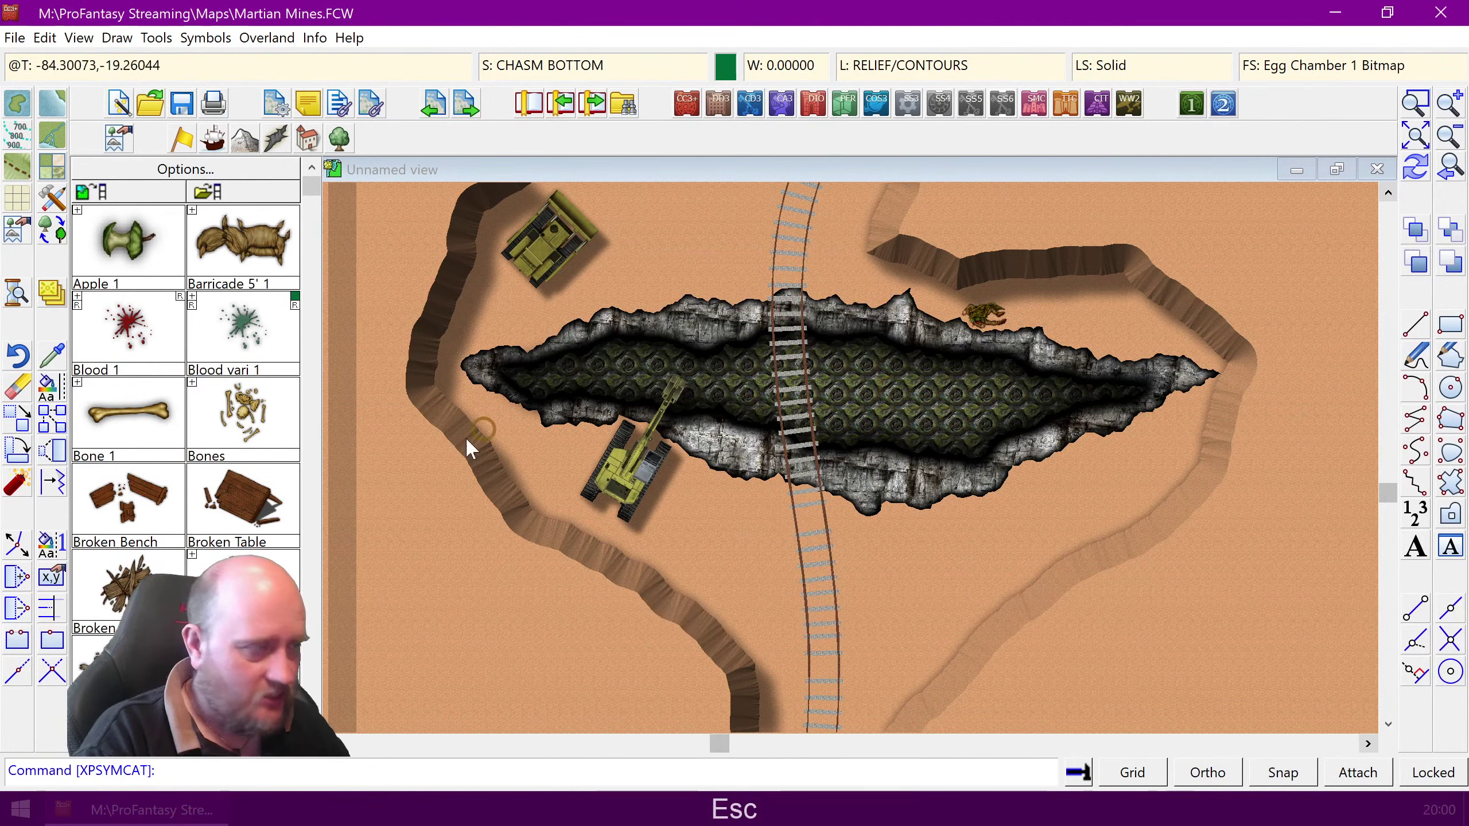
Step: Place three Corpse 2 symbols, scaled down to about 0.55, on the eastern part of the chasm floor and finish placing them
{"action": "right_click", "coordinate": [721, 530]}
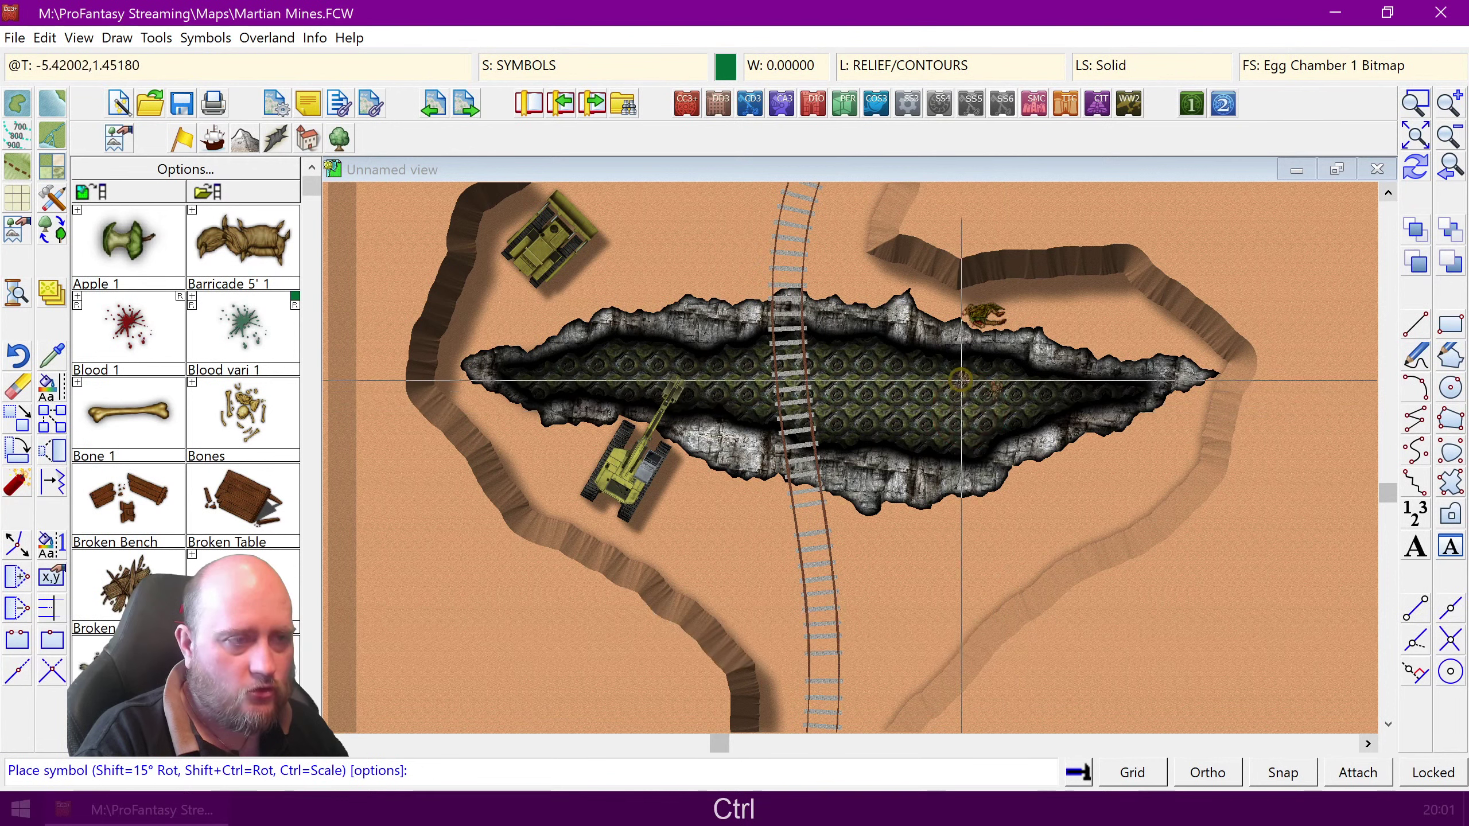
{"action": "key", "text": "Caps_Lock"}
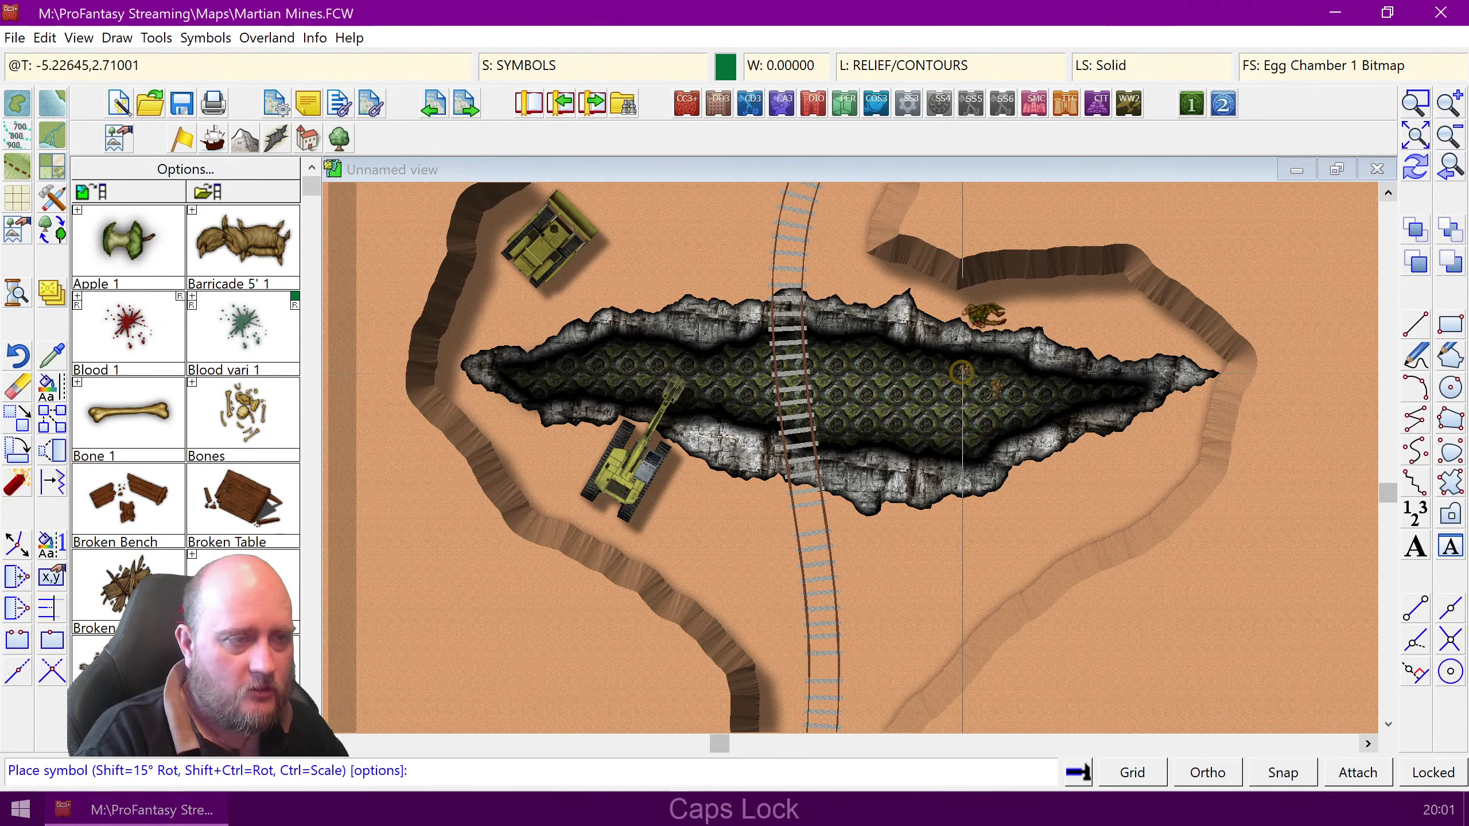
{"action": "key", "text": "Caps_Lock"}
{"action": "key", "text": "shift"}
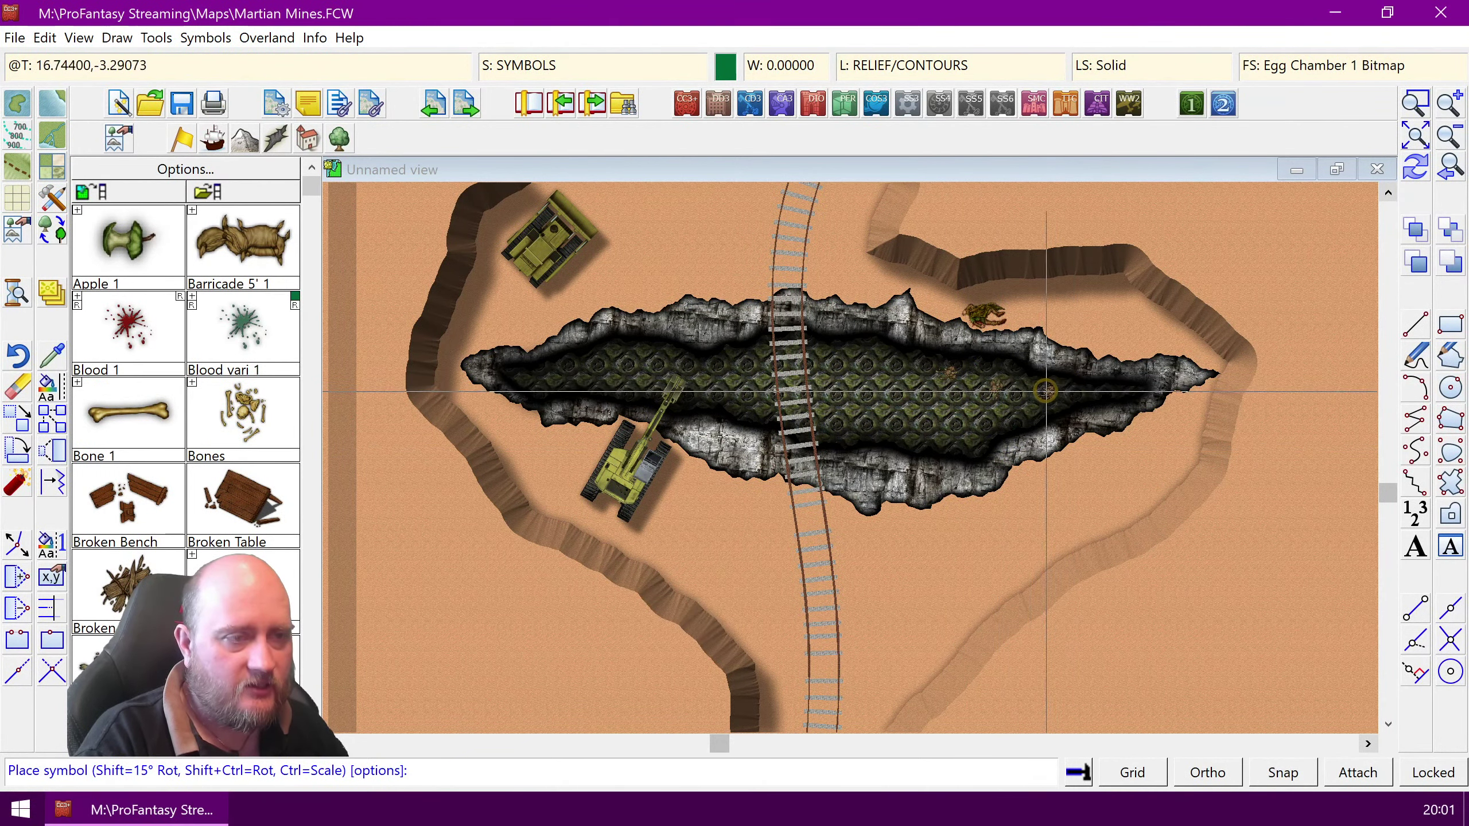
{"action": "right_click", "coordinate": [934, 427]}
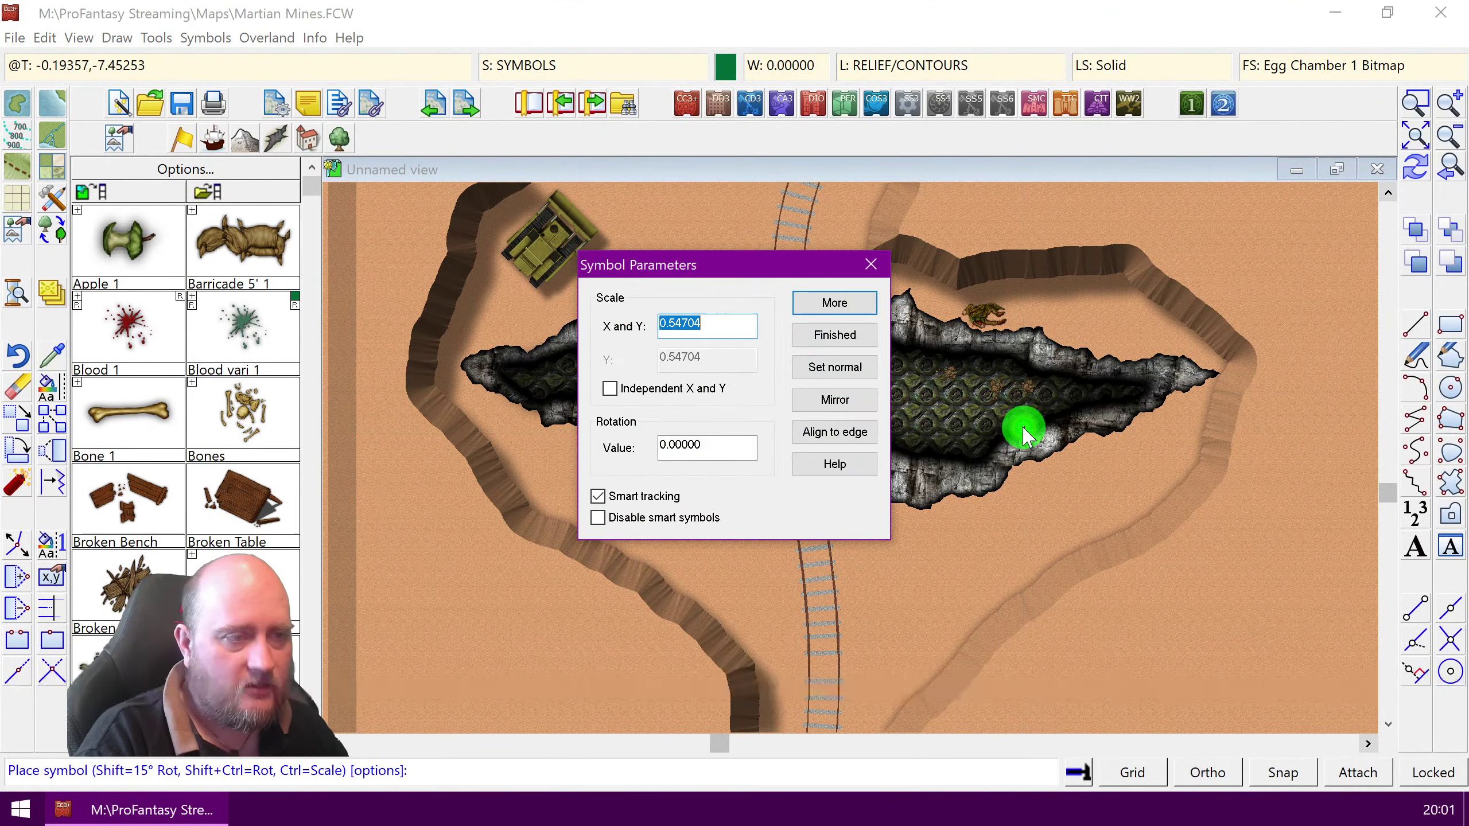
{"action": "left_click", "coordinate": [834, 341]}
{"action": "left_click", "coordinate": [1415, 105]}
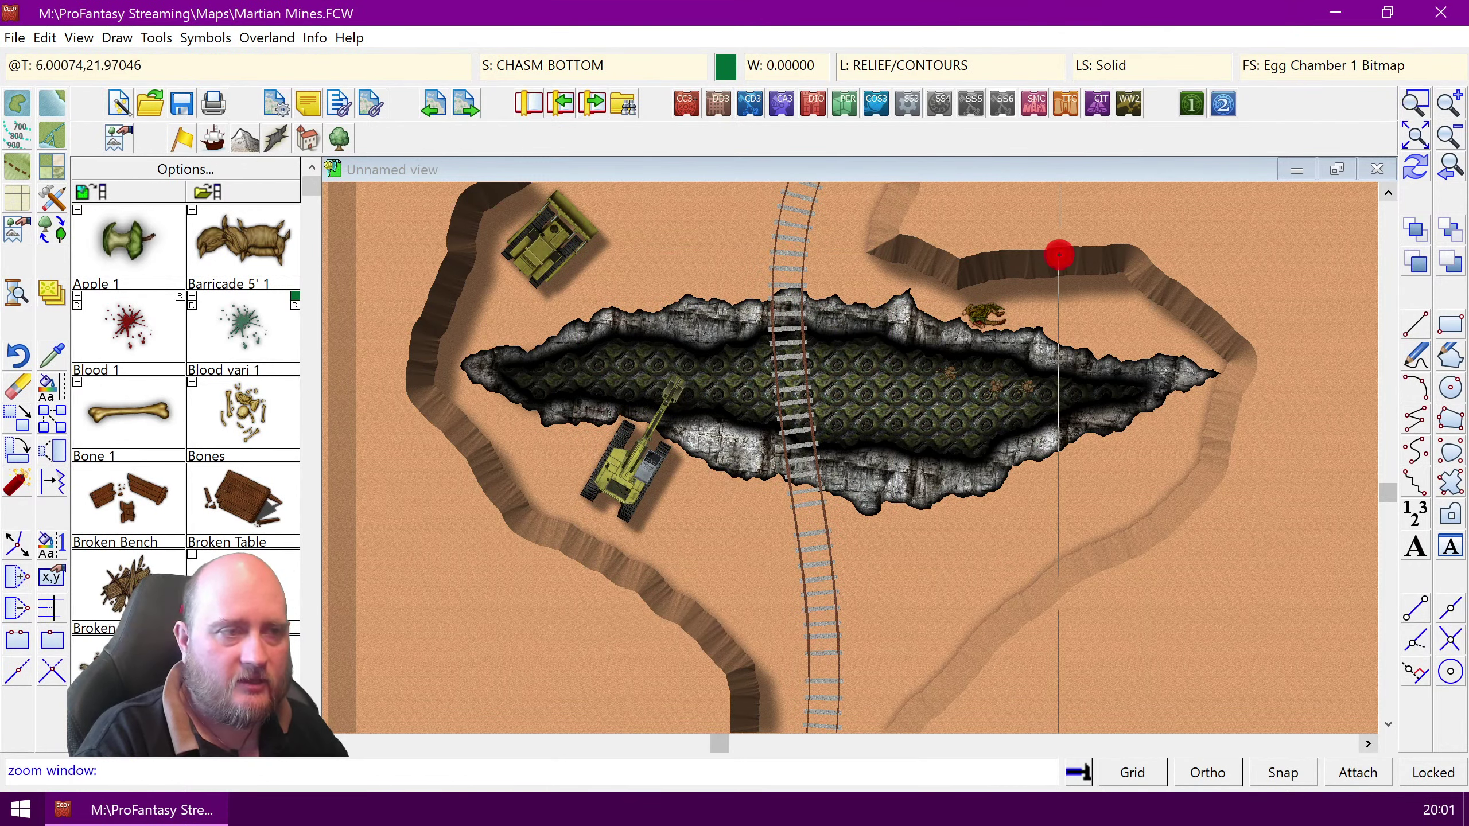
{"action": "left_click", "coordinate": [915, 291]}
{"action": "left_click", "coordinate": [1131, 482]}
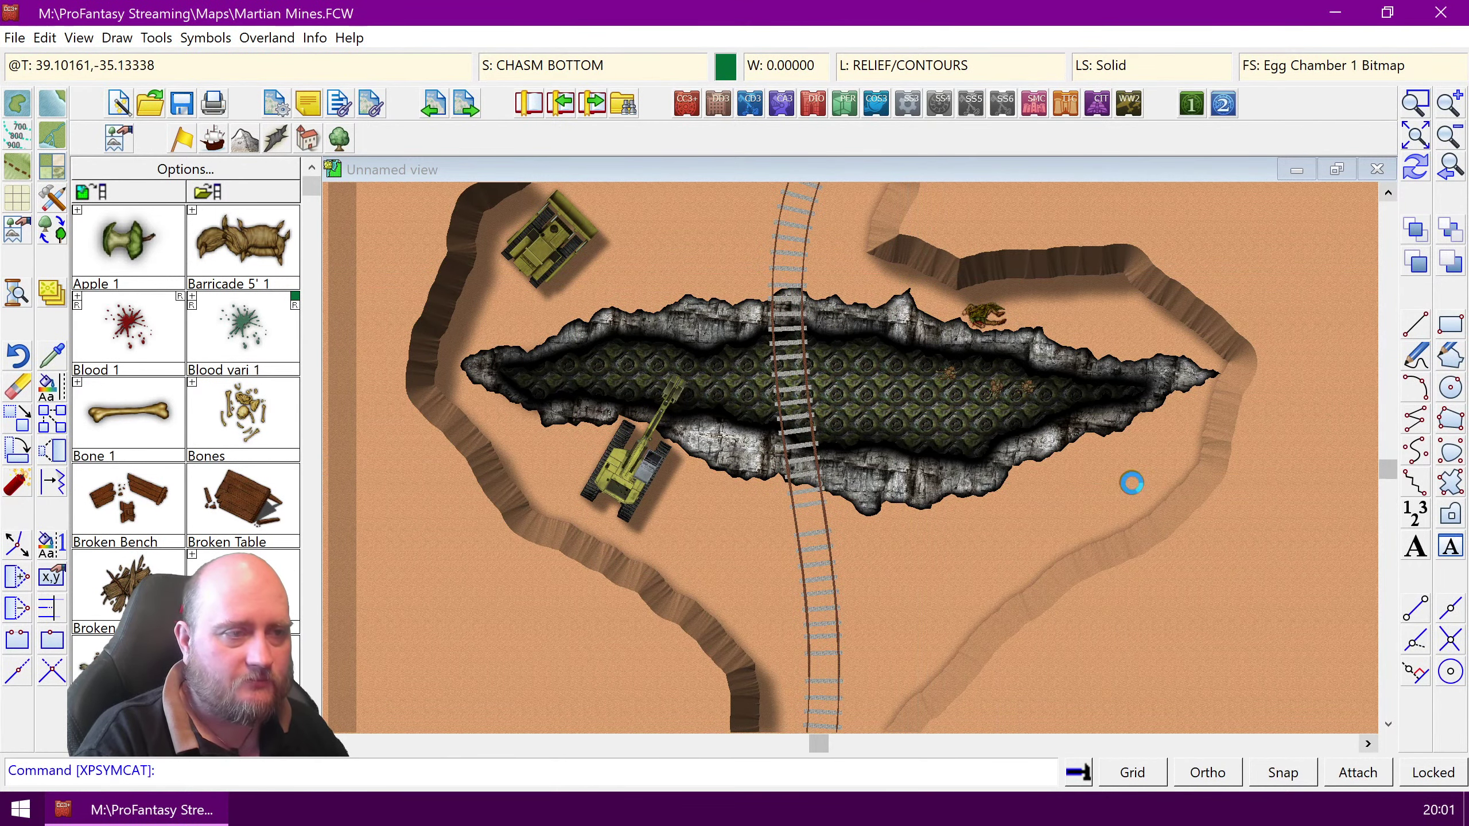
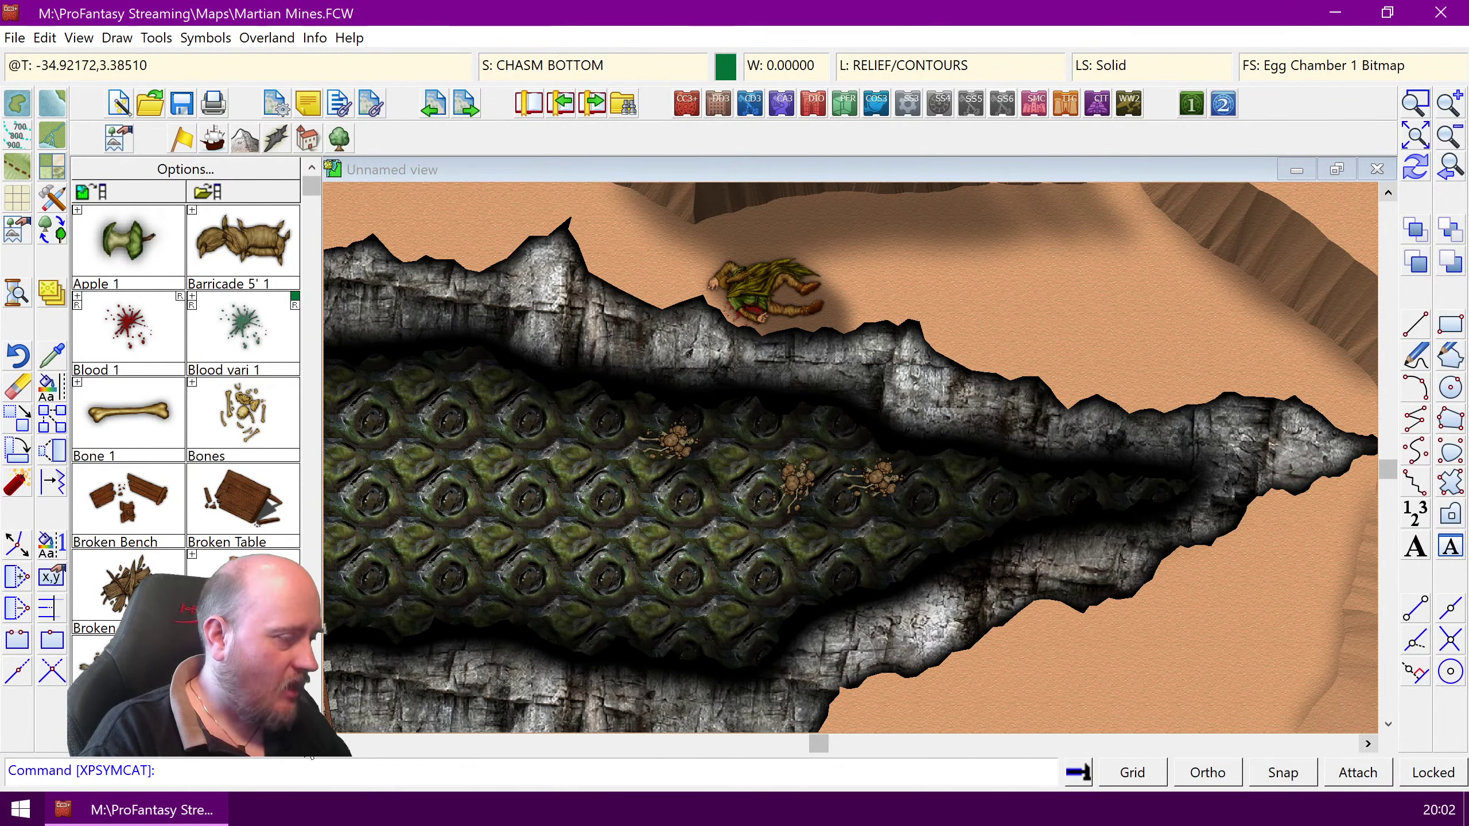
Step: Look through the Dungeons symbol folders, including Bitmap A within SS2, for another symbol catalog
{"action": "scroll", "coordinate": [313, 753], "scroll_direction": "down", "scroll_amount": 4}
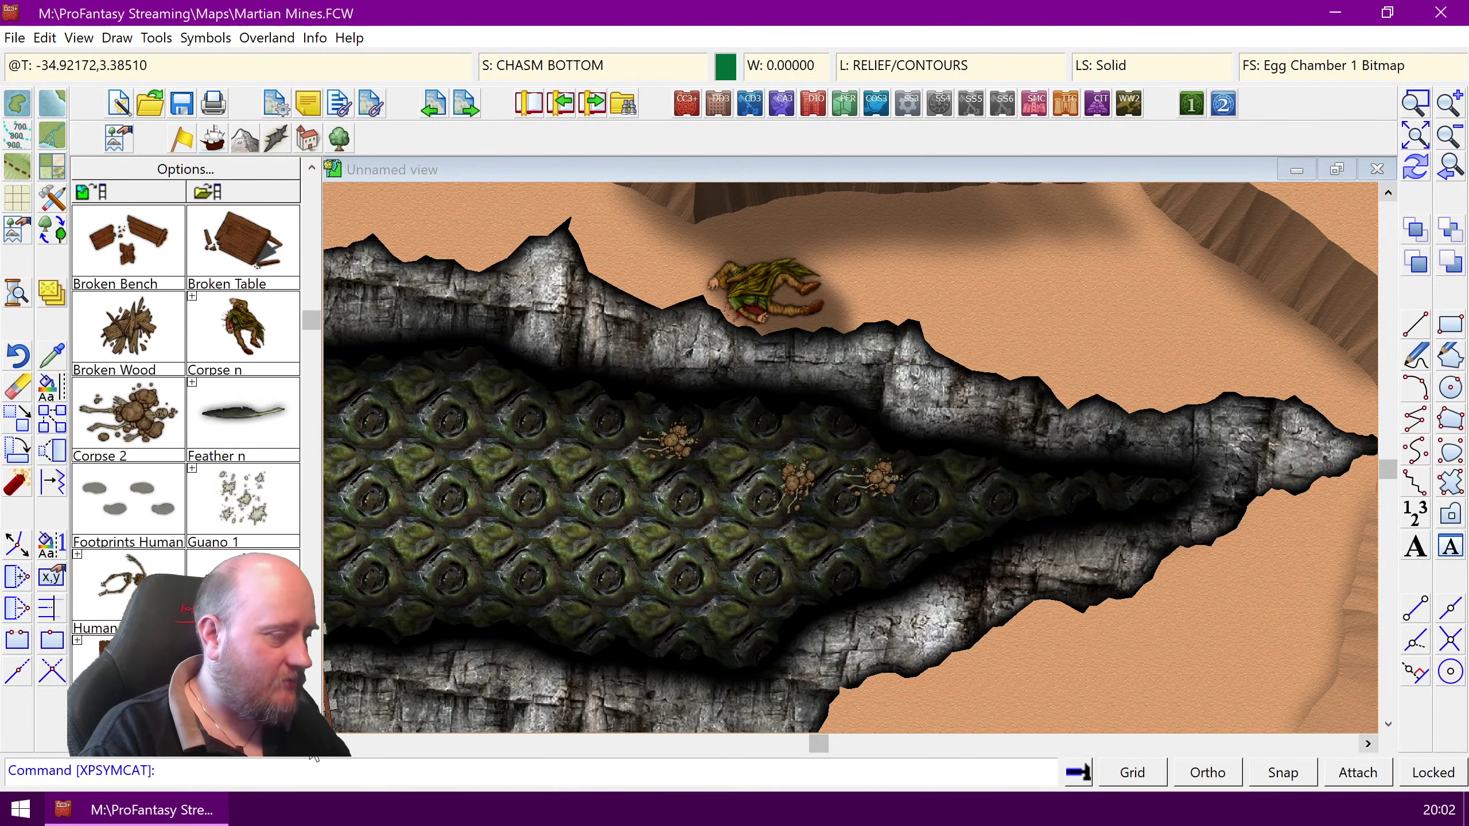
{"action": "left_click", "coordinate": [209, 191]}
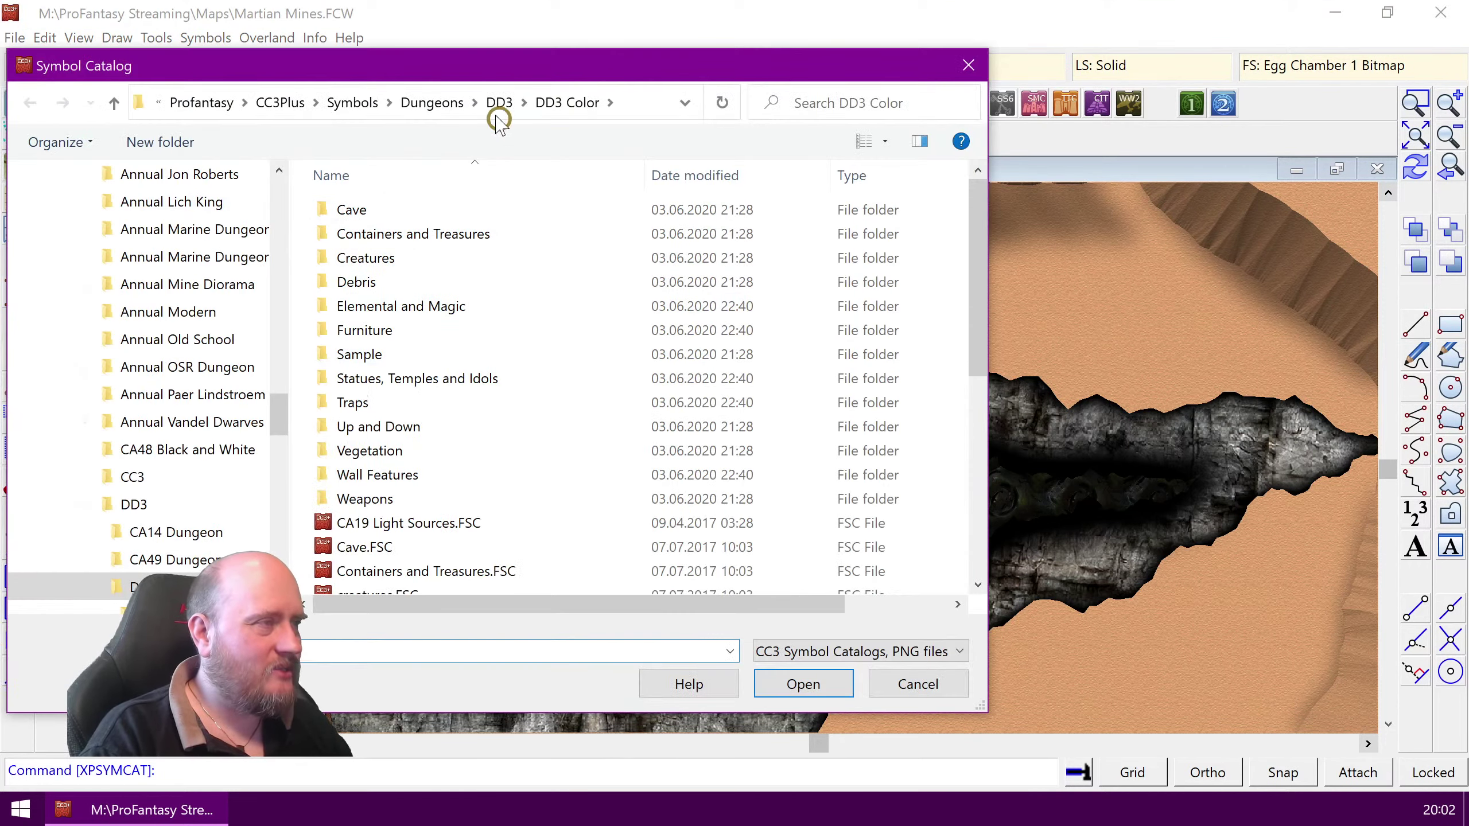
{"action": "left_click", "coordinate": [431, 102]}
{"action": "scroll", "coordinate": [535, 362], "scroll_direction": "down", "scroll_amount": 5}
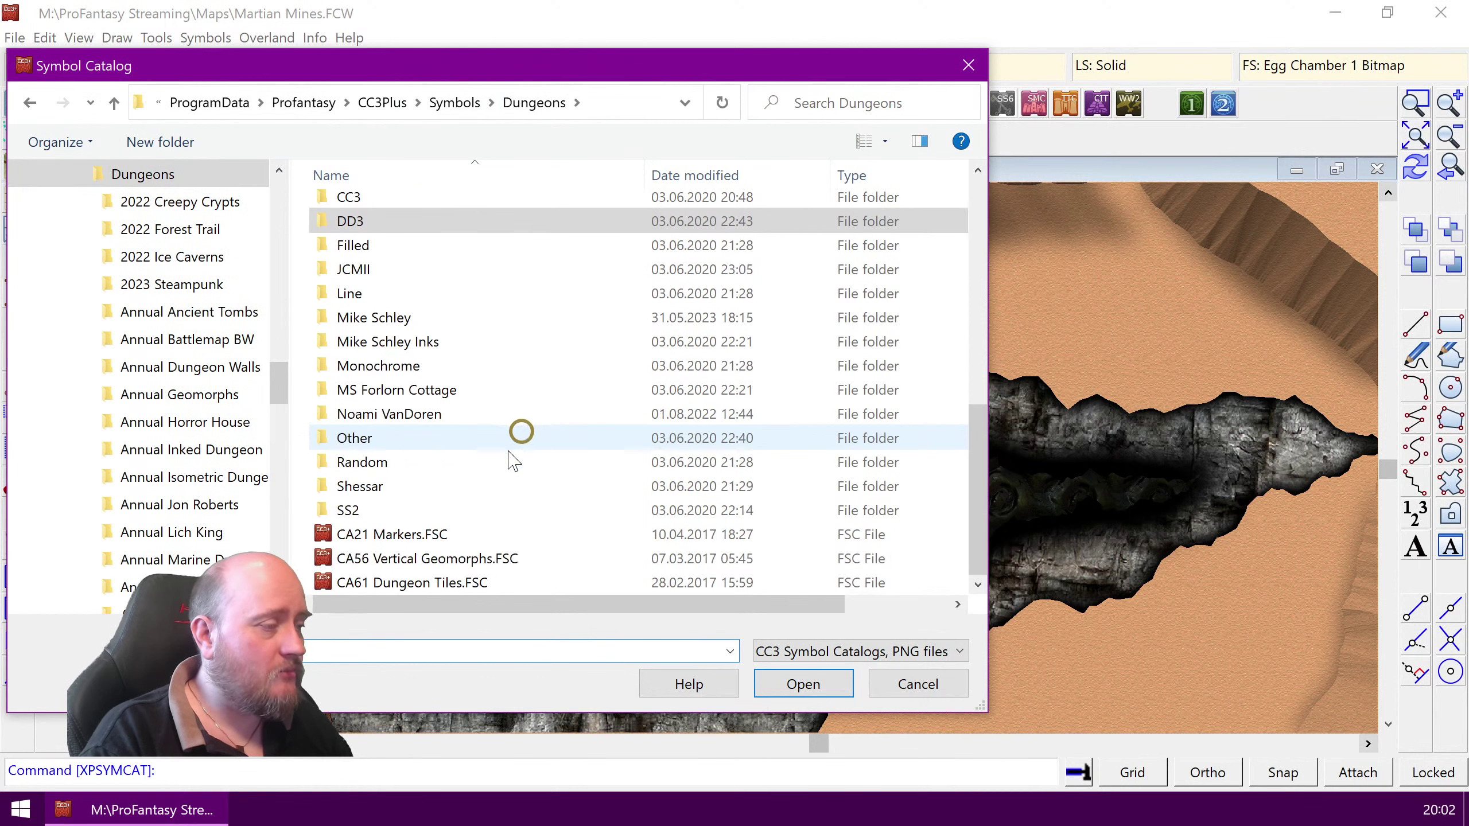
{"action": "double_click", "coordinate": [433, 508]}
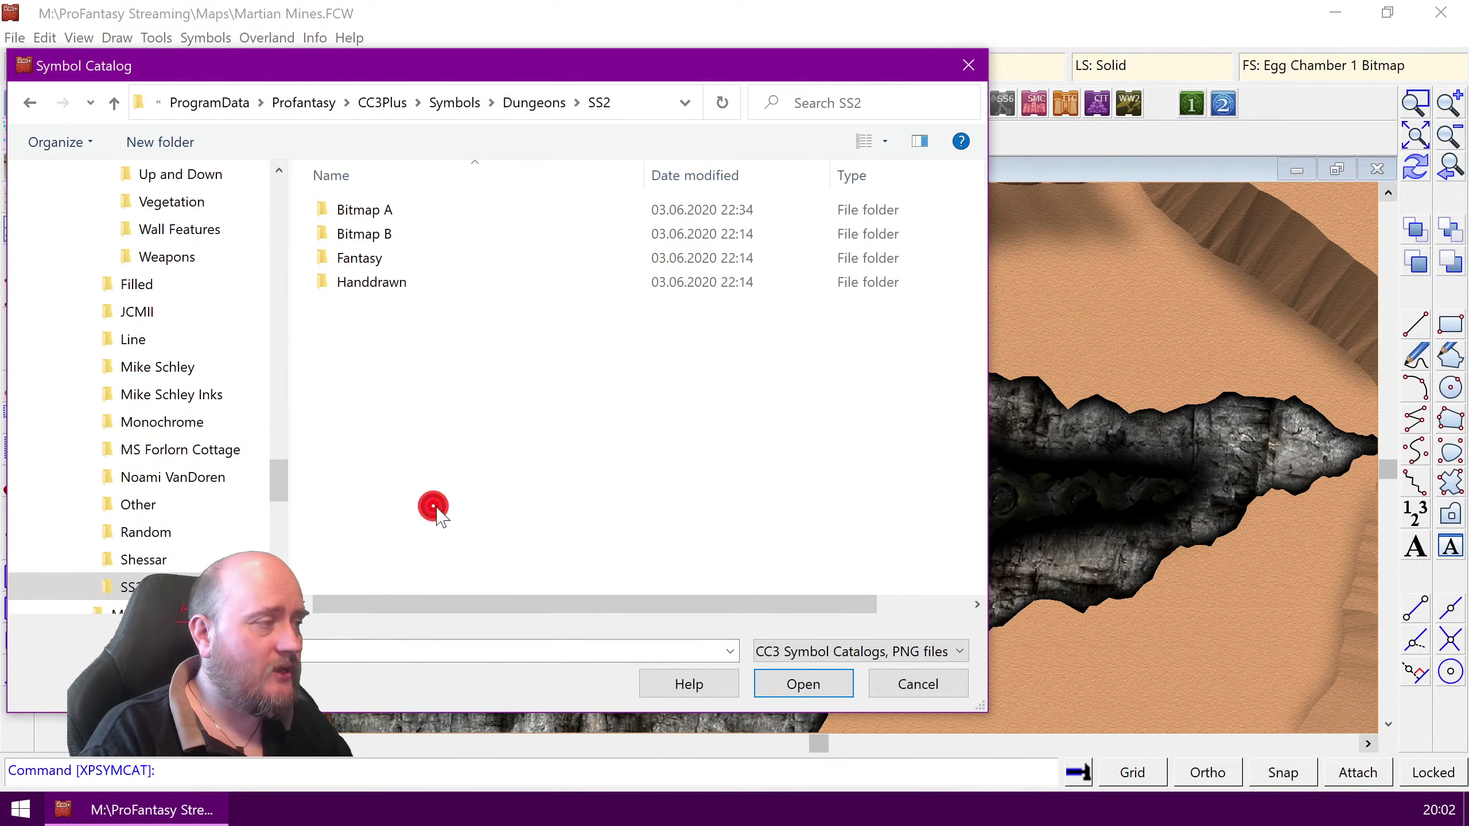
{"action": "double_click", "coordinate": [386, 210]}
{"action": "scroll", "coordinate": [509, 459], "scroll_direction": "down", "scroll_amount": 5}
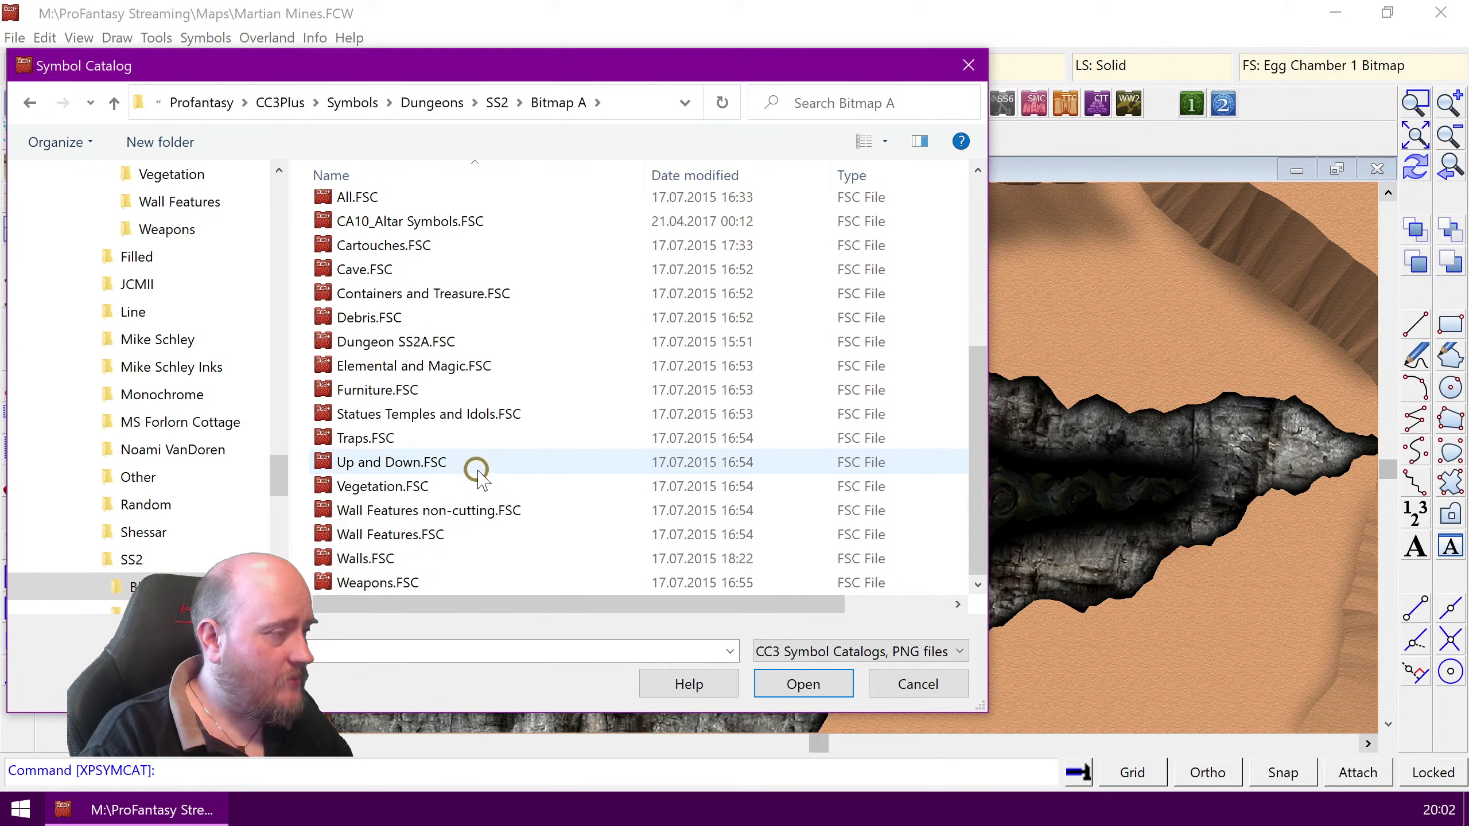
{"action": "scroll", "coordinate": [492, 469], "scroll_direction": "up", "scroll_amount": 1}
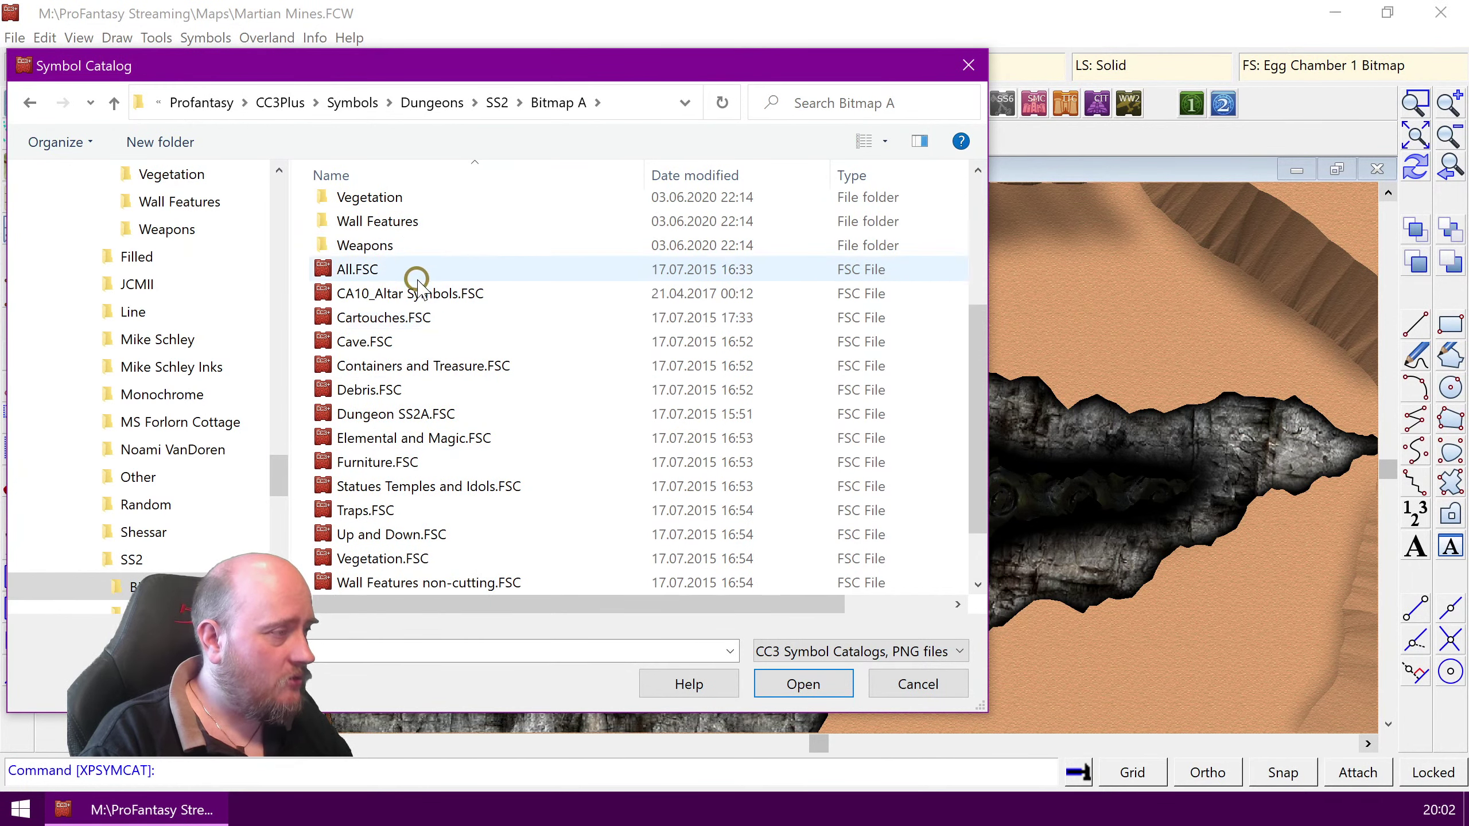
{"action": "scroll", "coordinate": [492, 452], "scroll_direction": "down", "scroll_amount": 1}
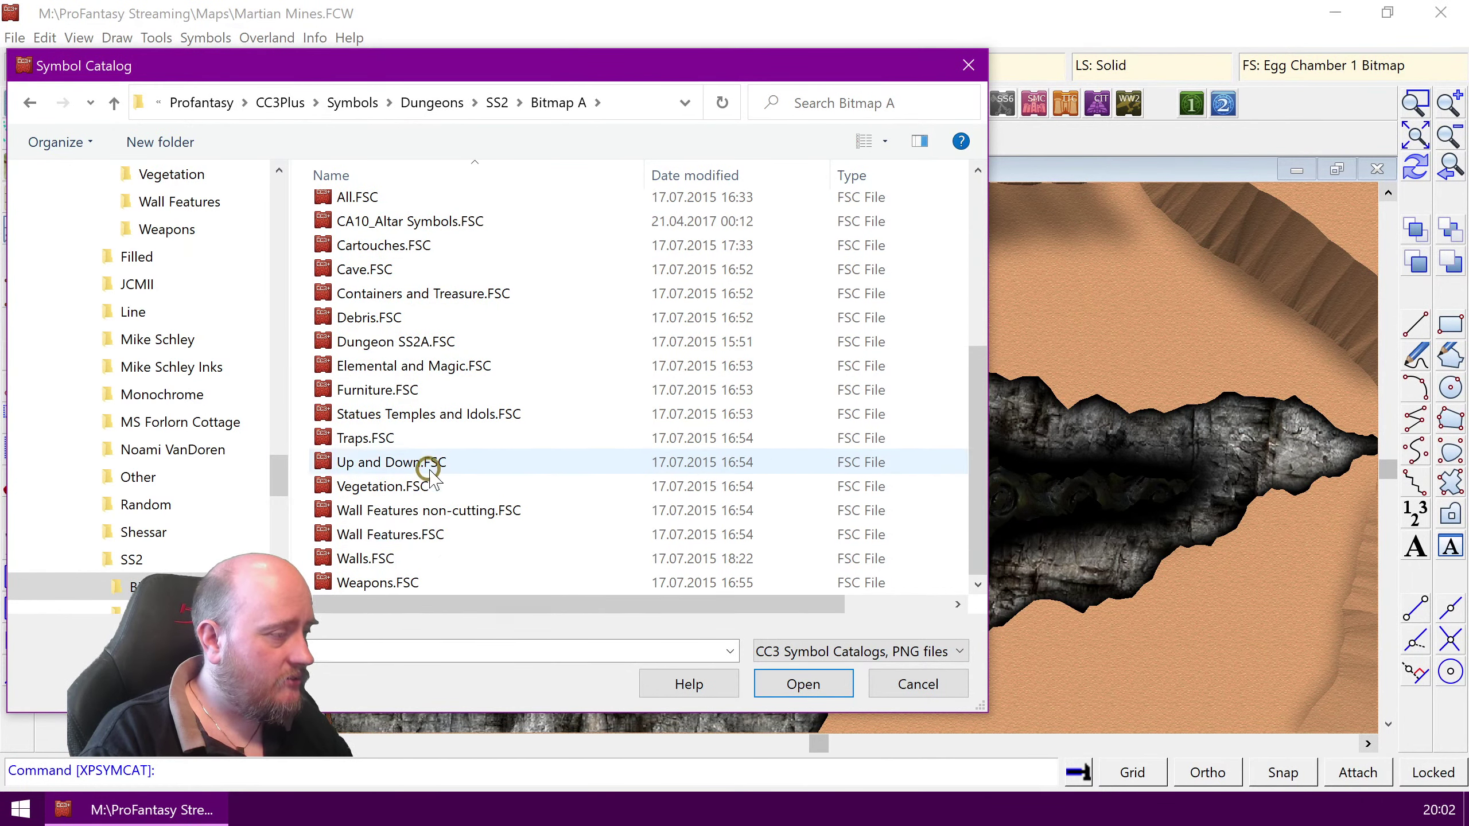
{"action": "left_click", "coordinate": [428, 102]}
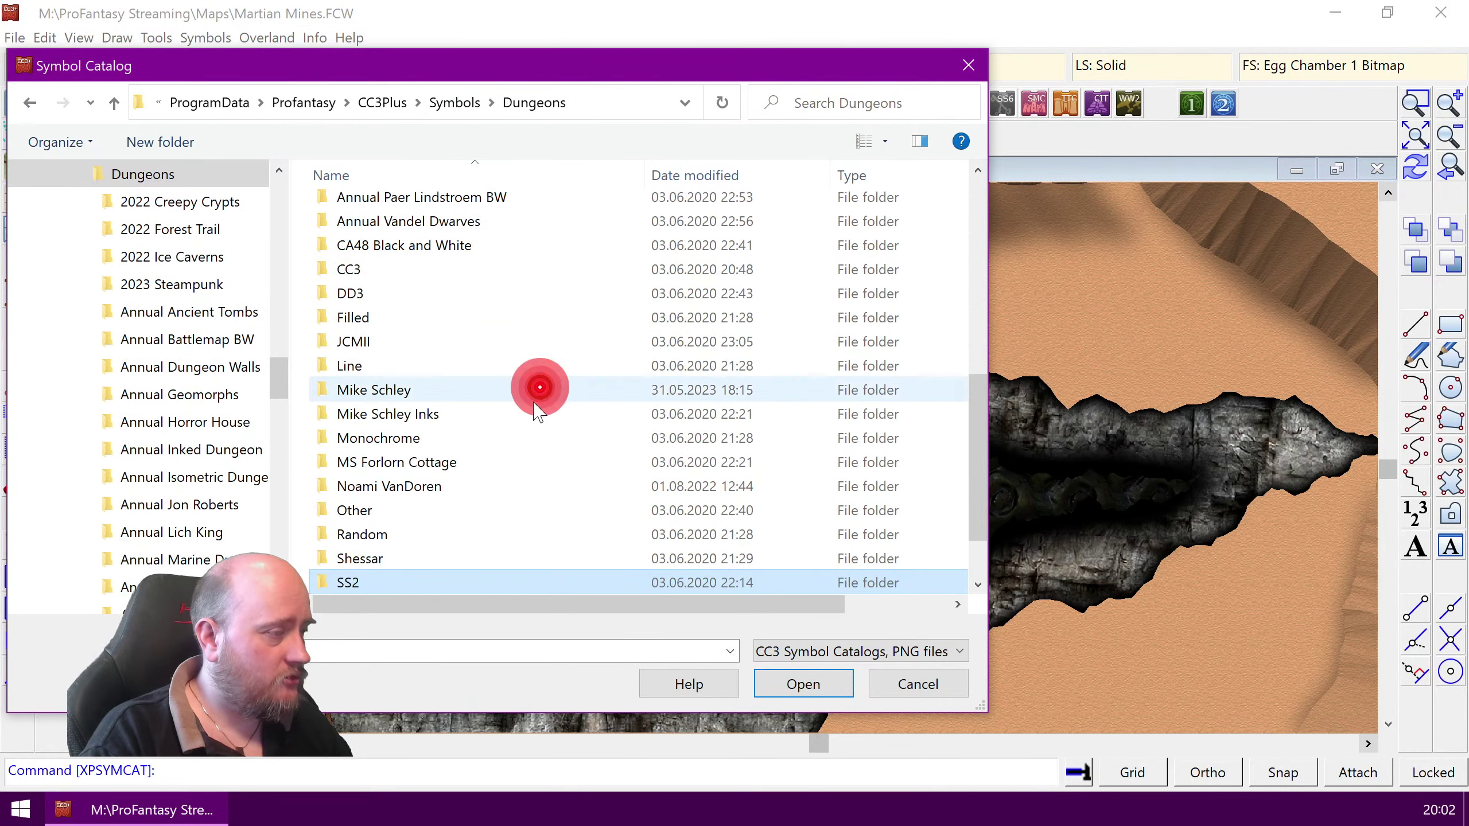
{"action": "scroll", "coordinate": [492, 452], "scroll_direction": "down", "scroll_amount": 1}
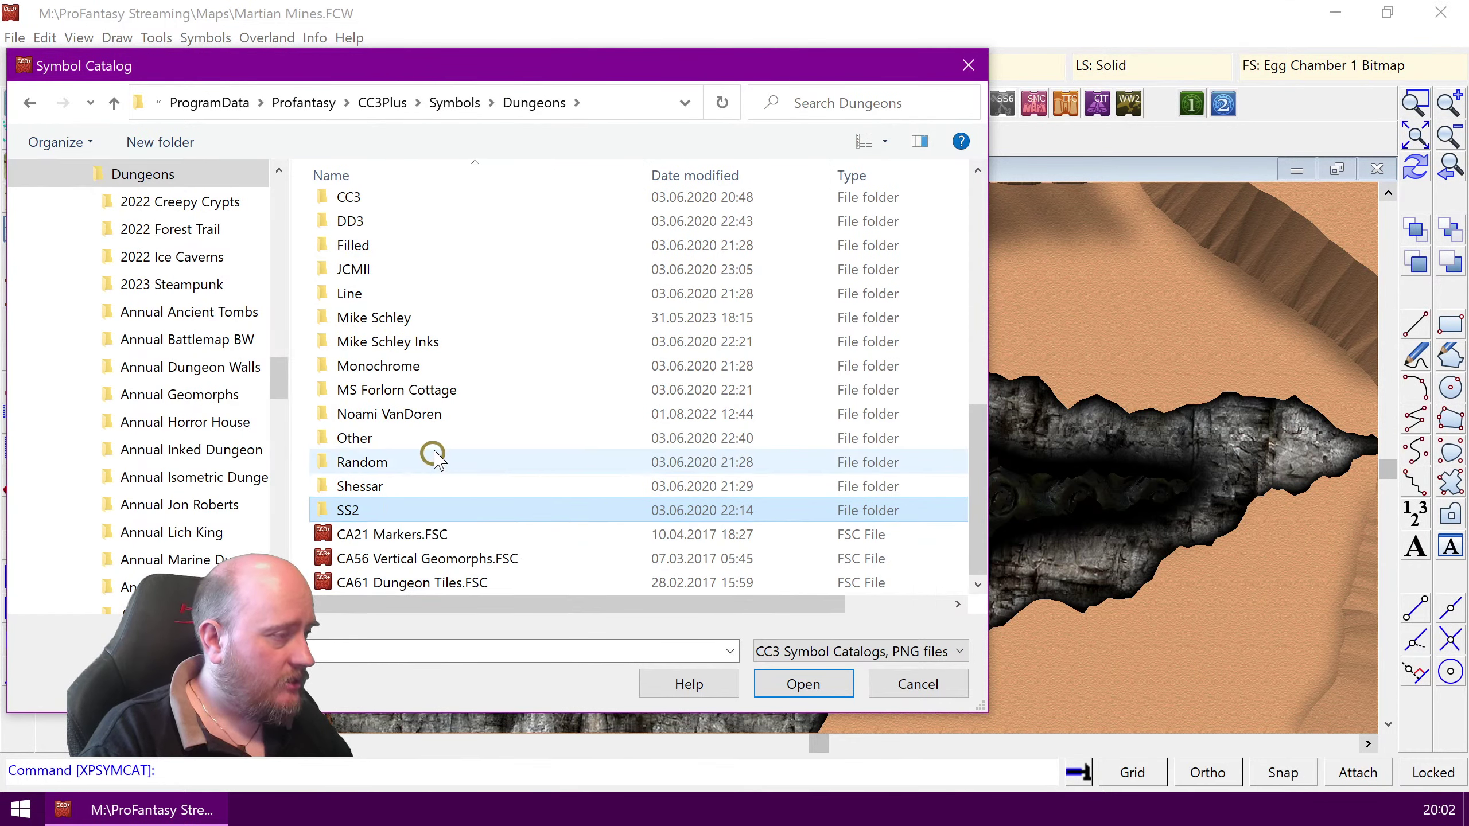
Step: Load the SS3A Vehicles.FSC symbol catalog from the SS3 Bitmap A folder within Modern Floorplans
{"action": "left_click", "coordinate": [460, 102]}
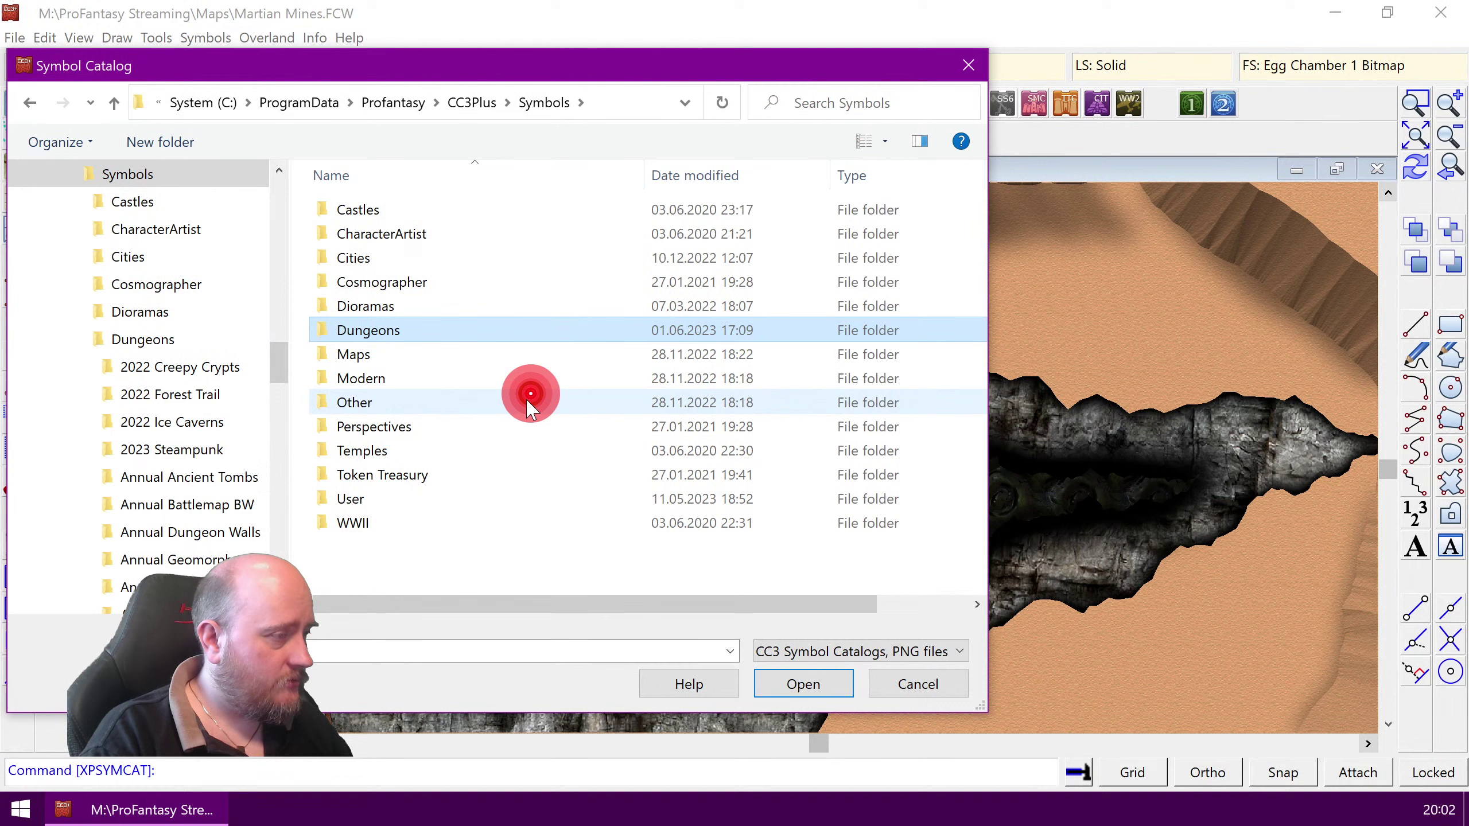
{"action": "double_click", "coordinate": [433, 377]}
{"action": "left_click", "coordinate": [414, 258]}
{"action": "double_click", "coordinate": [406, 260]}
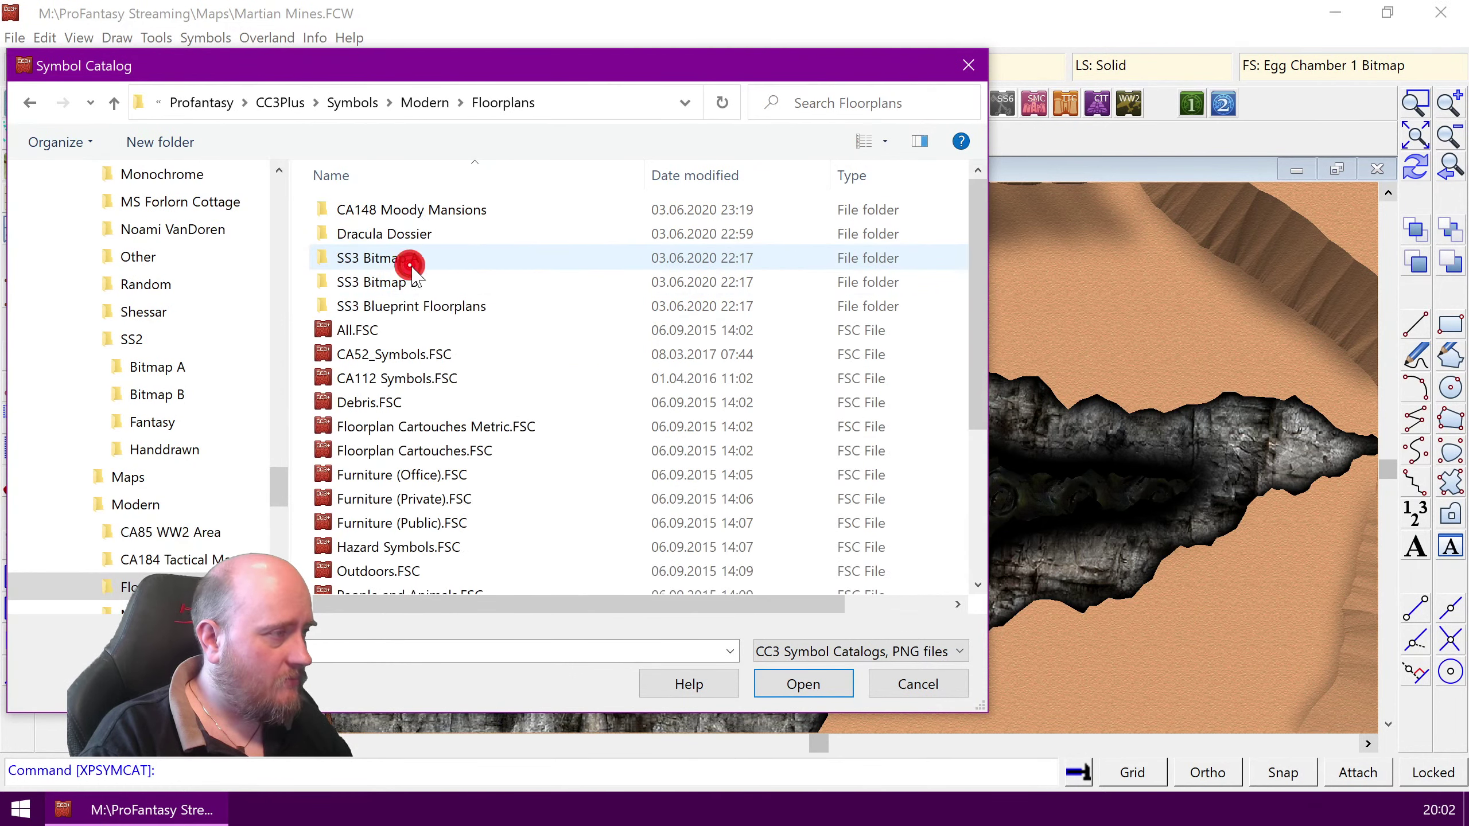
{"action": "scroll", "coordinate": [558, 463], "scroll_direction": "down", "scroll_amount": 3}
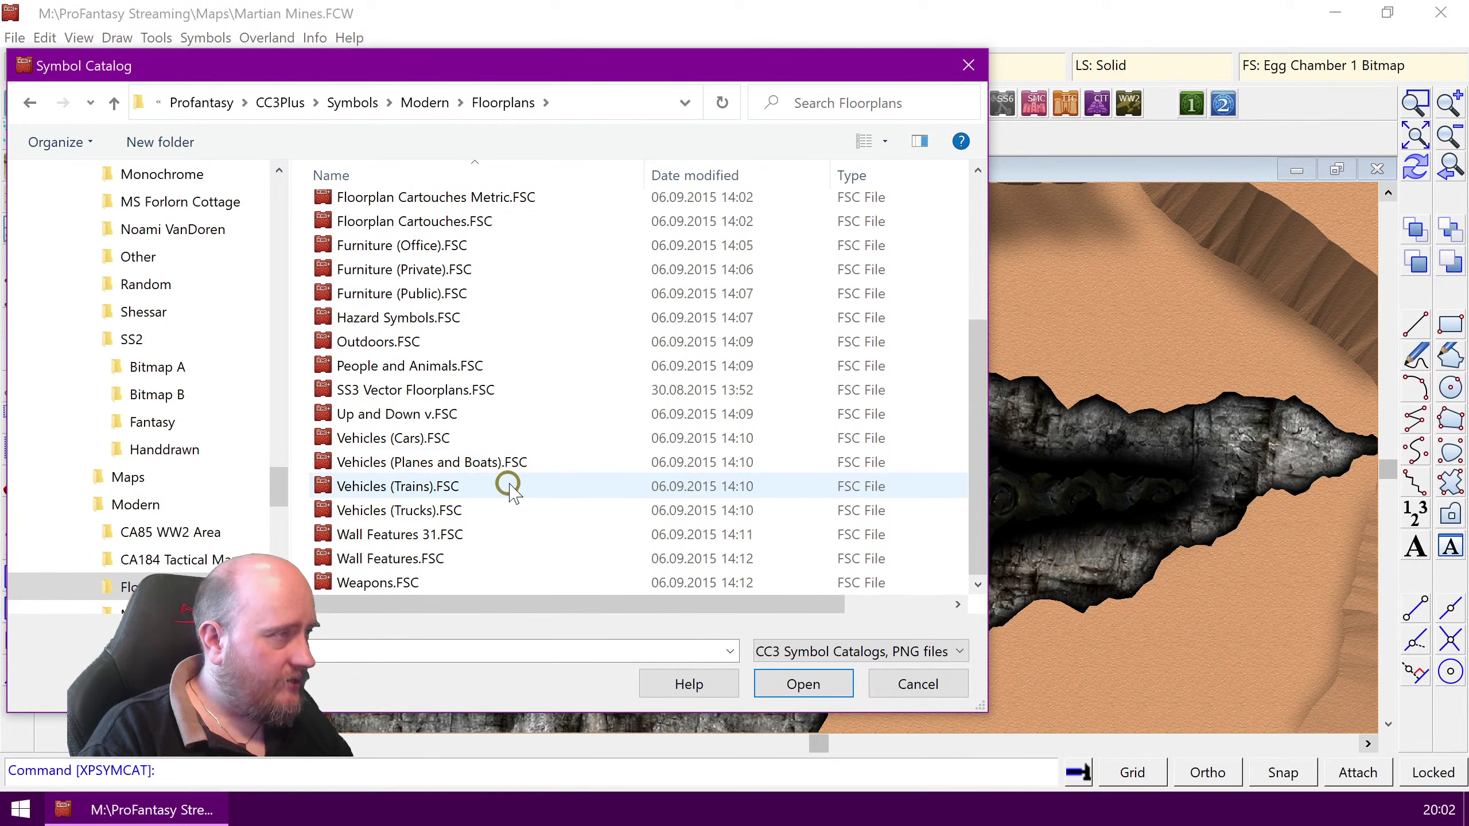
{"action": "scroll", "coordinate": [515, 459], "scroll_direction": "up", "scroll_amount": 4}
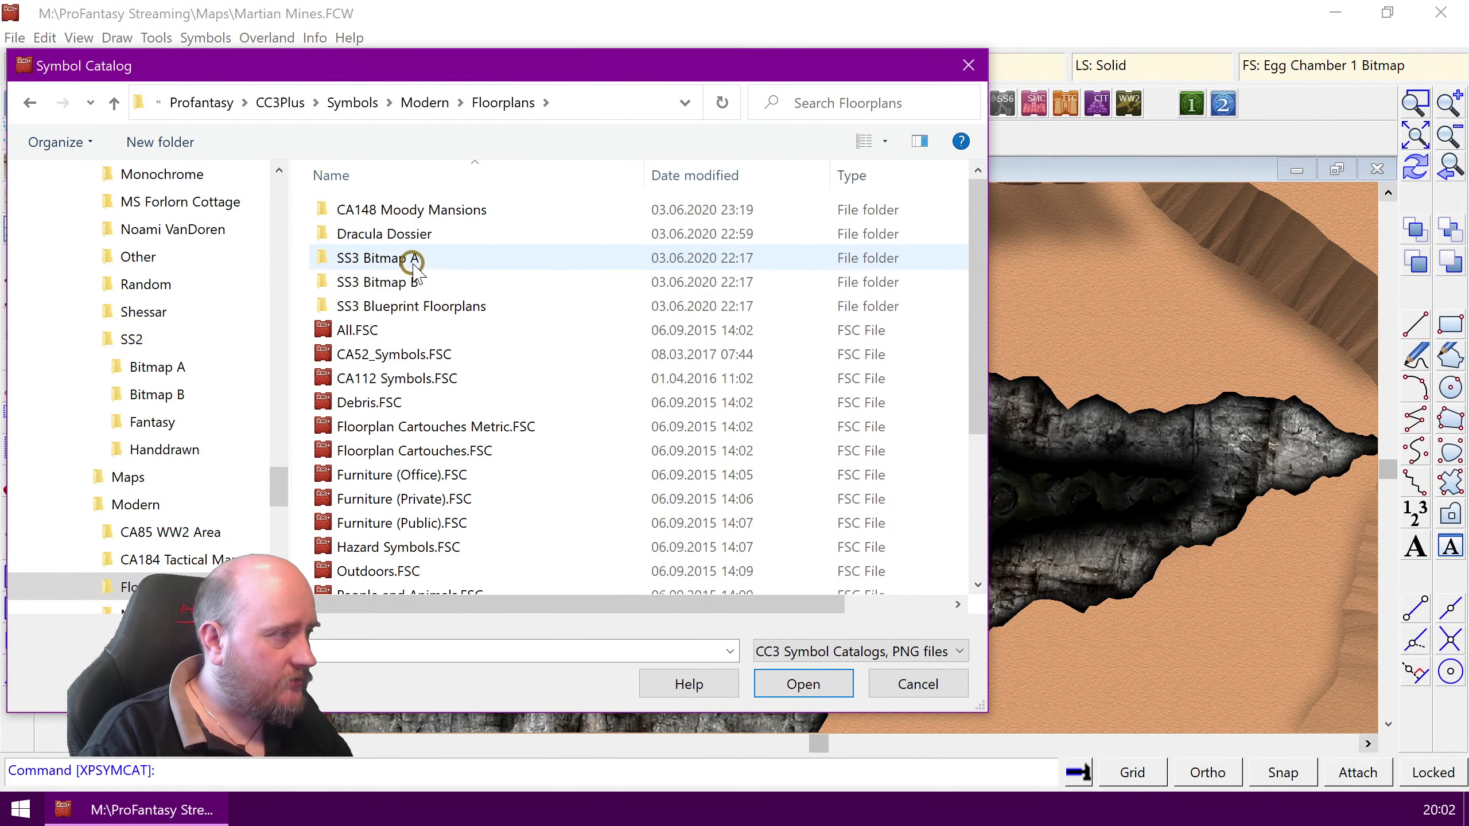
{"action": "double_click", "coordinate": [412, 259]}
{"action": "scroll", "coordinate": [529, 417], "scroll_direction": "down", "scroll_amount": 1}
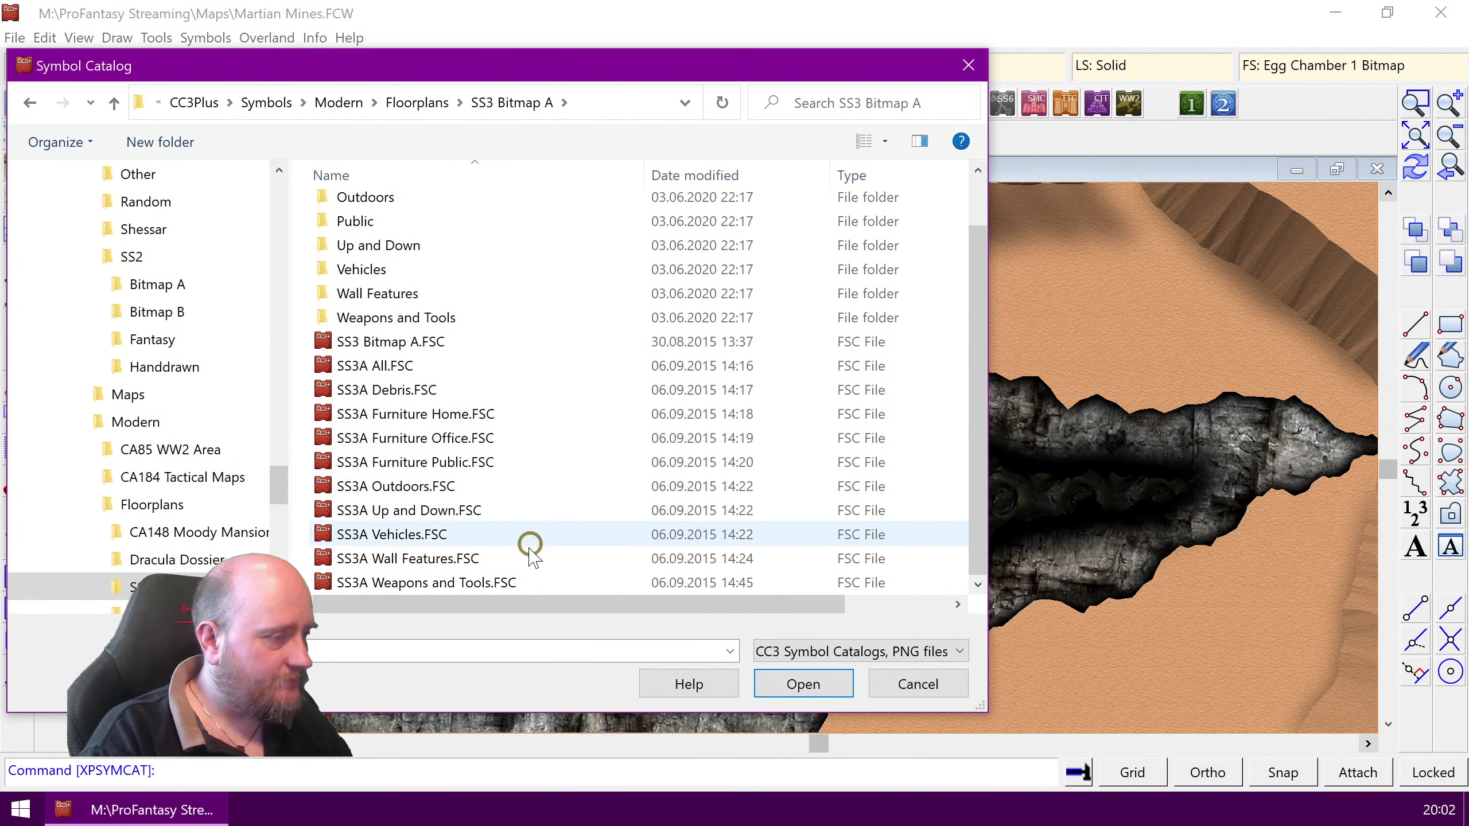
{"action": "double_click", "coordinate": [428, 536]}
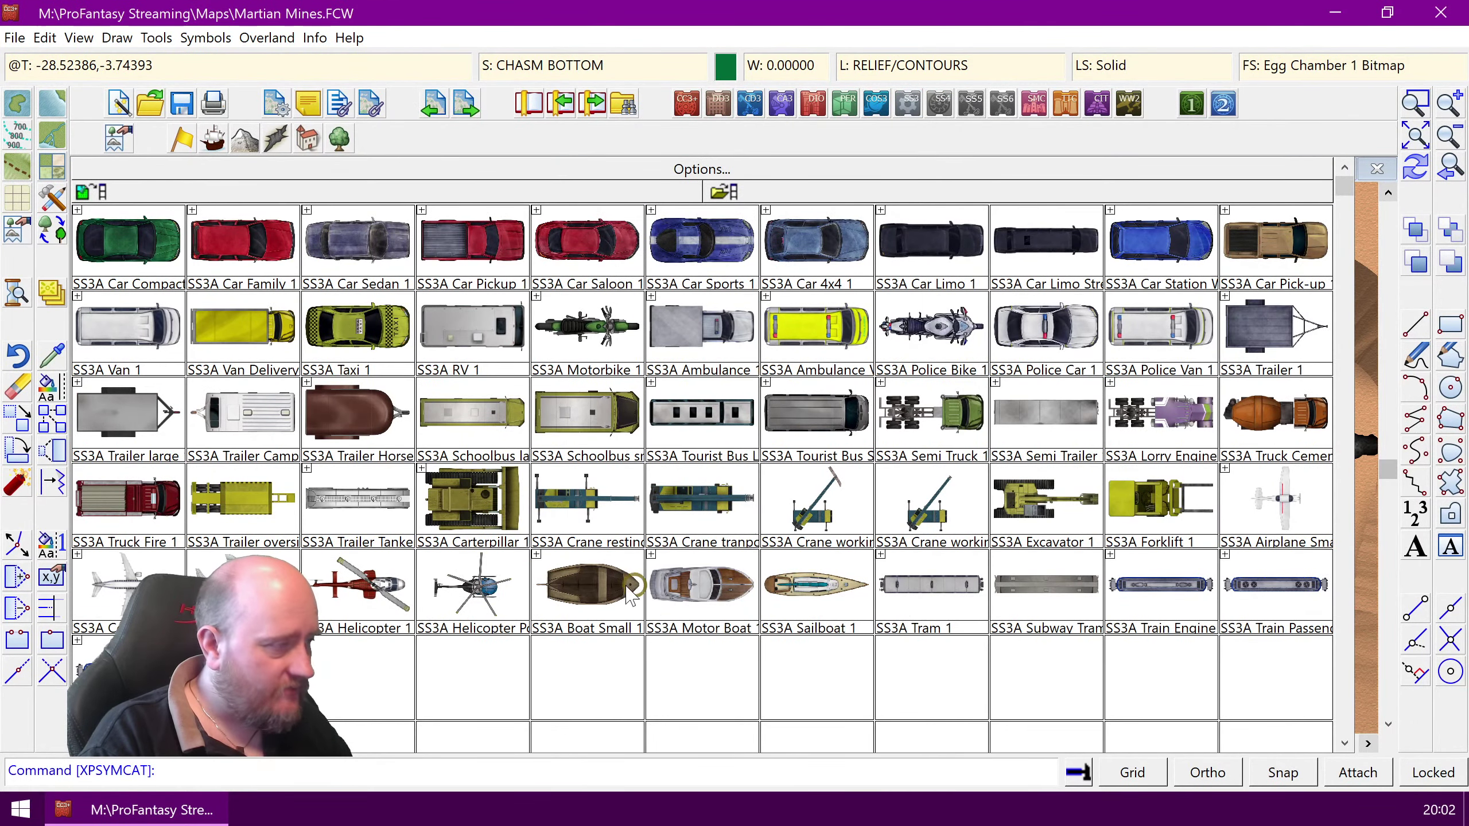
Step: Place a scaled-down SS3A Carterpillar 1 symbol on the chasm floor just east of the railway bridge and finish the placement
{"action": "left_click", "coordinate": [462, 509]}
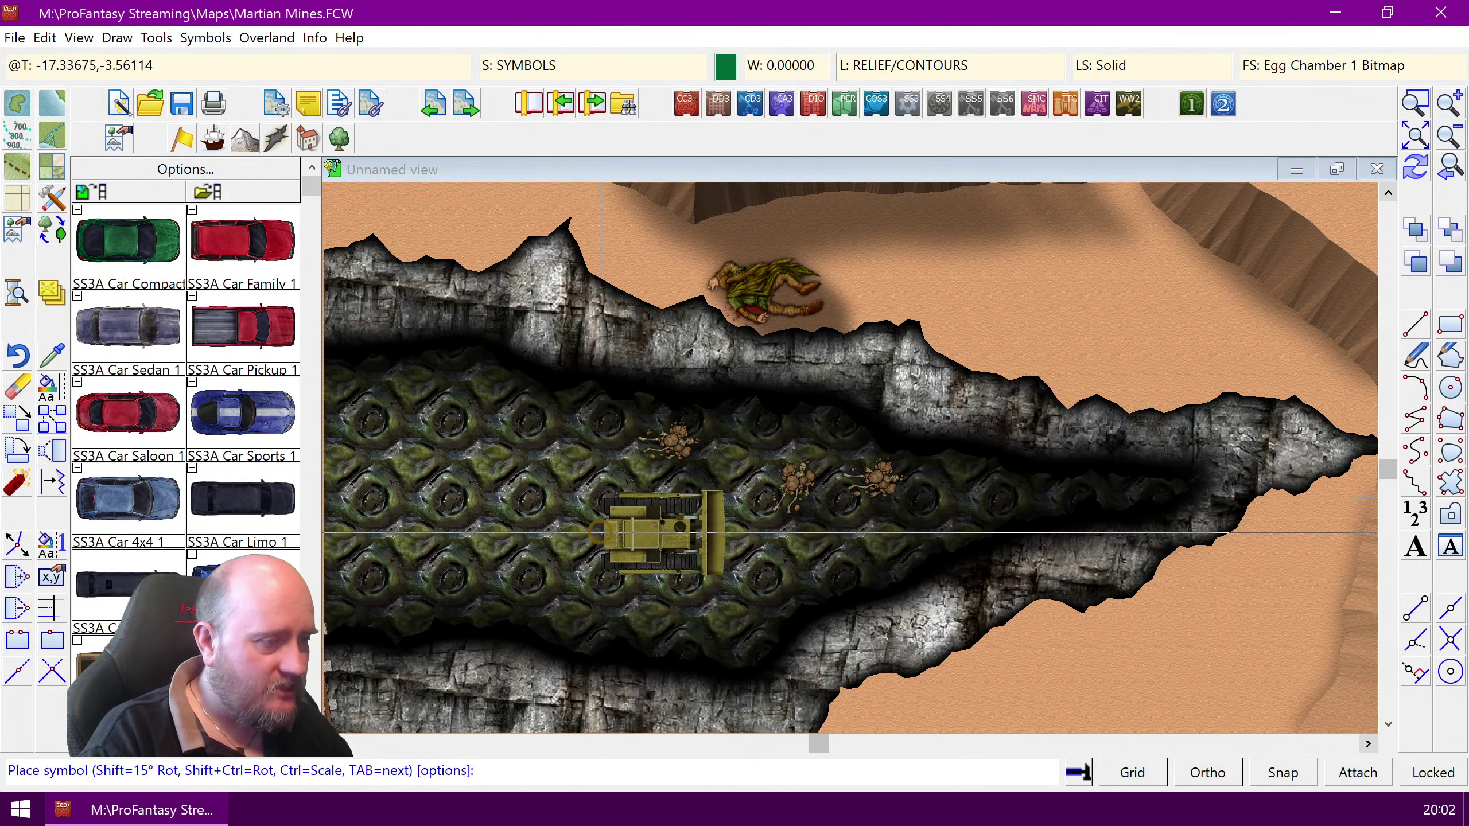
{"action": "key", "text": "ctrl"}
{"action": "key", "text": "ctrl"}
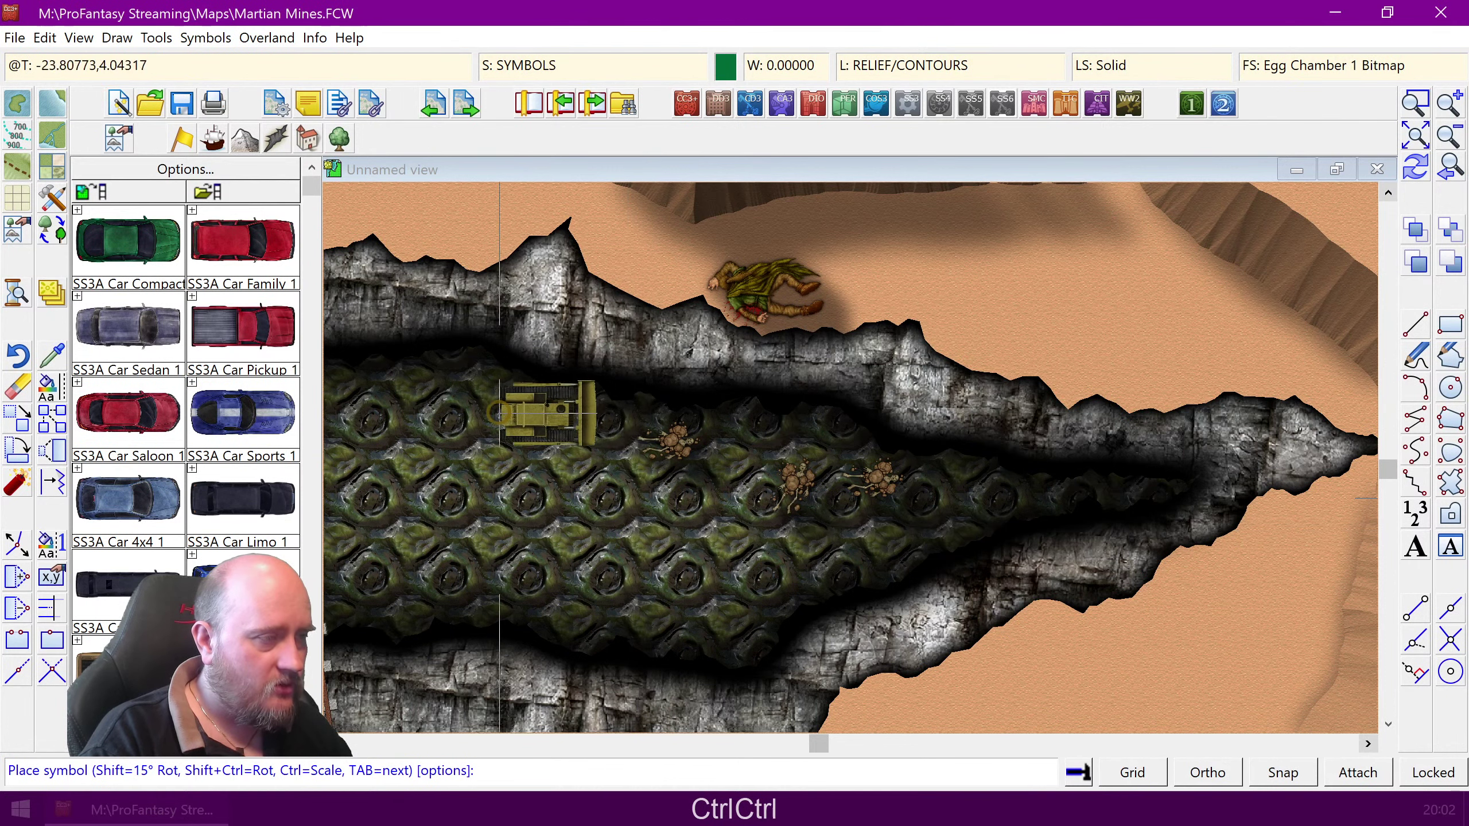
{"action": "left_click", "coordinate": [380, 389]}
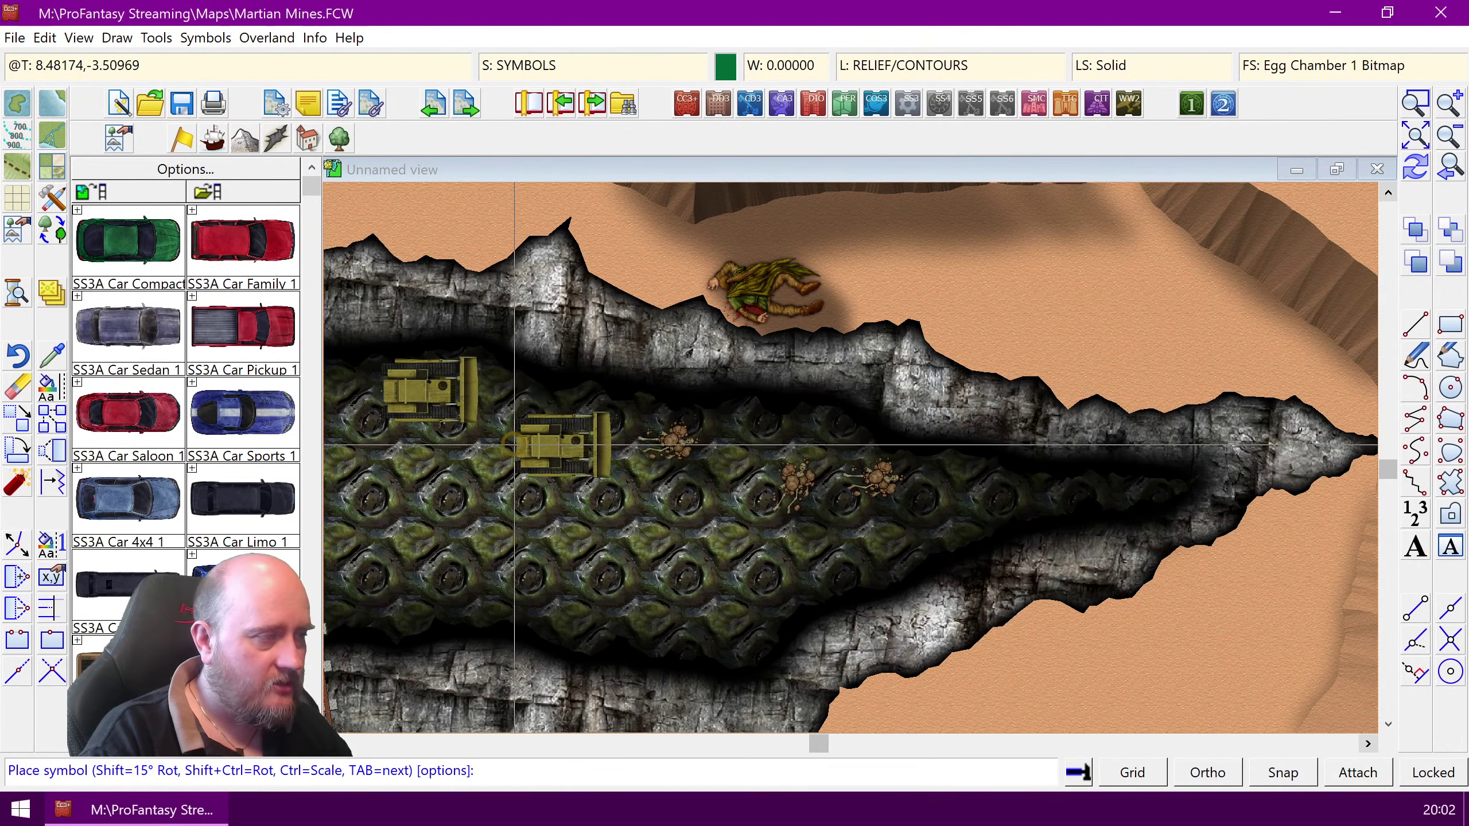
{"action": "right_click", "coordinate": [574, 361]}
{"action": "left_click", "coordinate": [829, 331]}
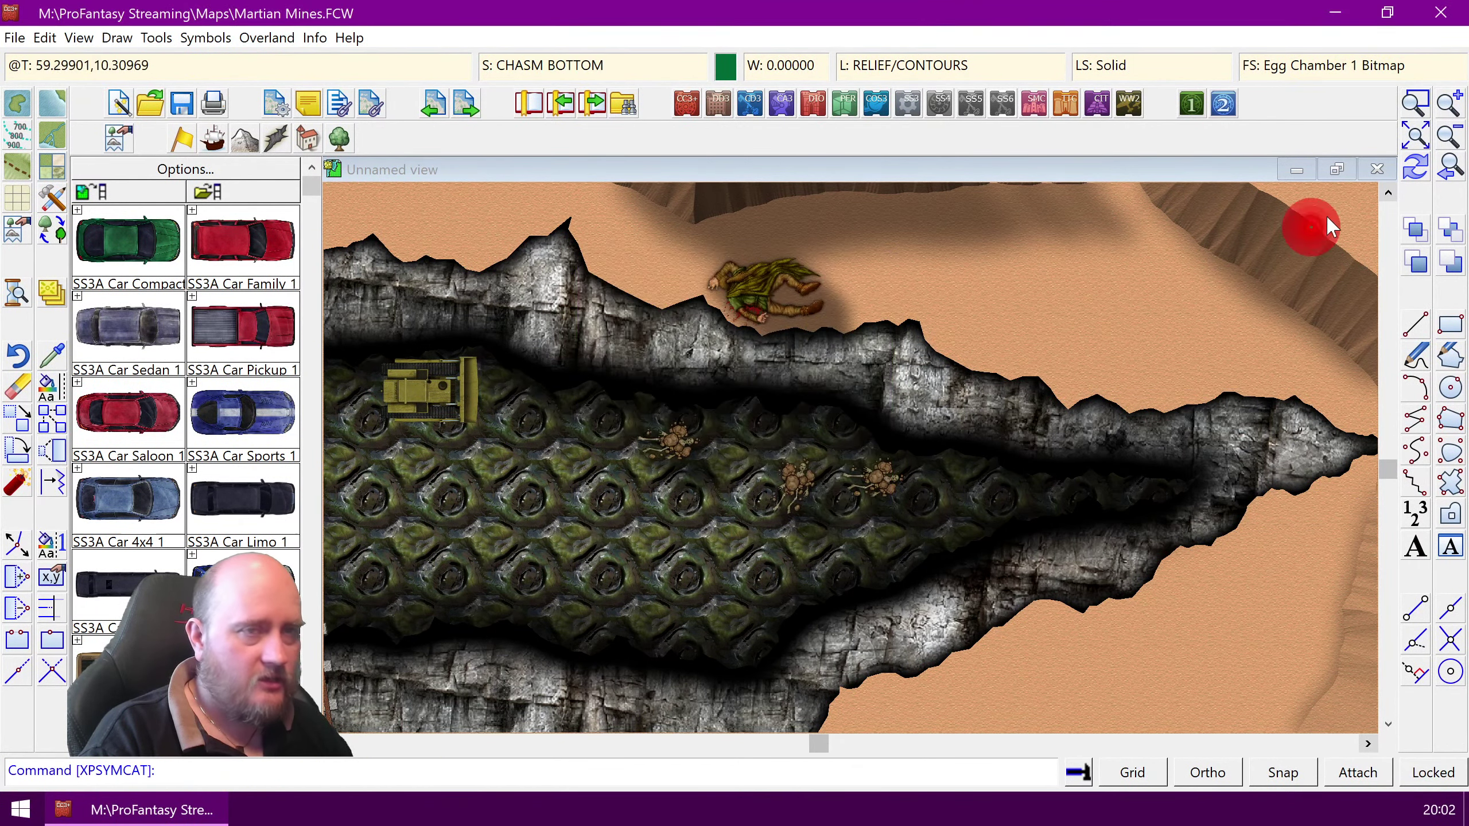
Step: Load the CA67 Overlays.FSC symbol catalog from the CA67 High Space folder within Cosmographer
{"action": "left_click", "coordinate": [1439, 136]}
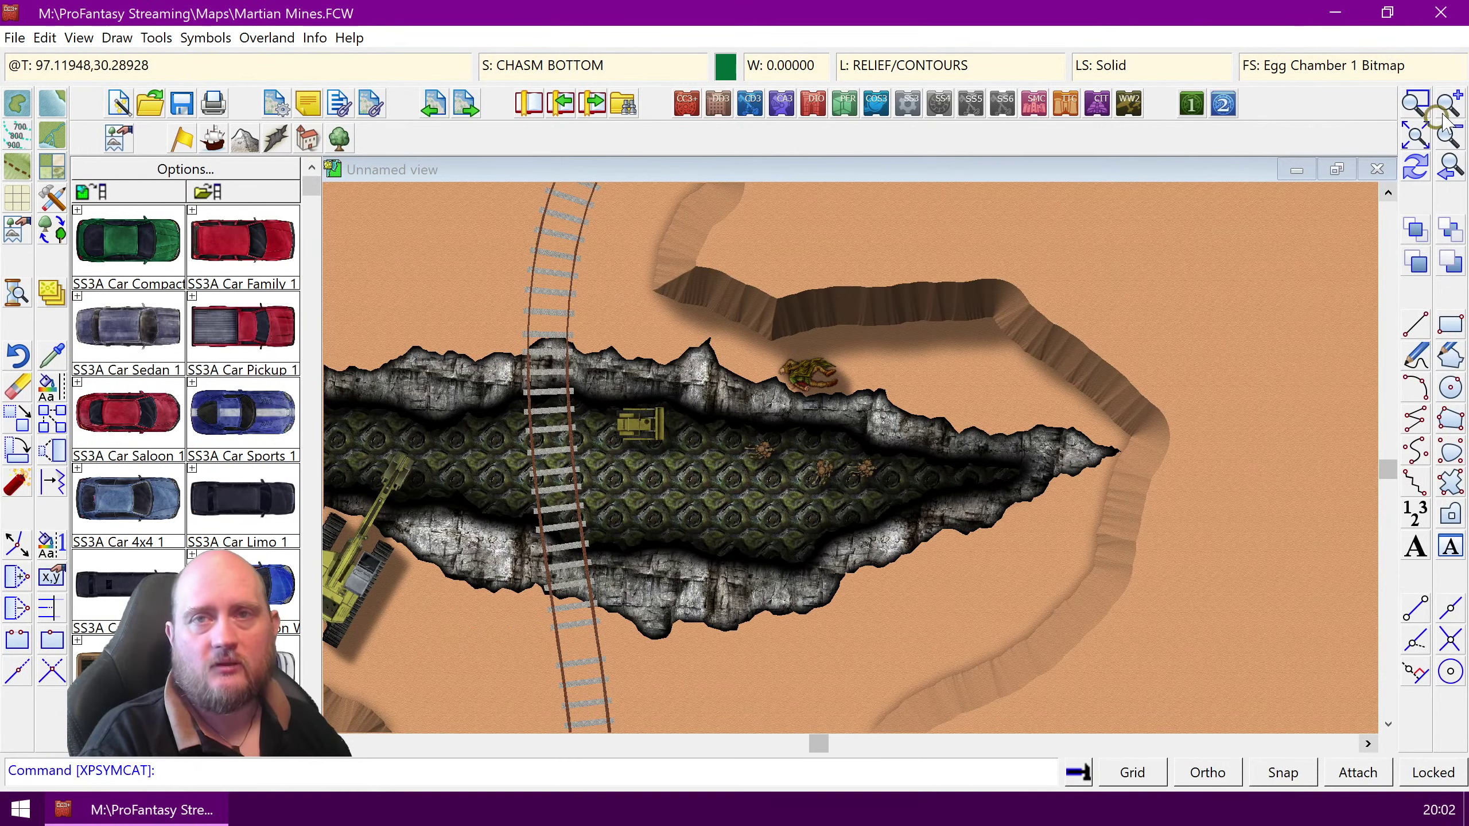
{"action": "left_click", "coordinate": [1415, 104]}
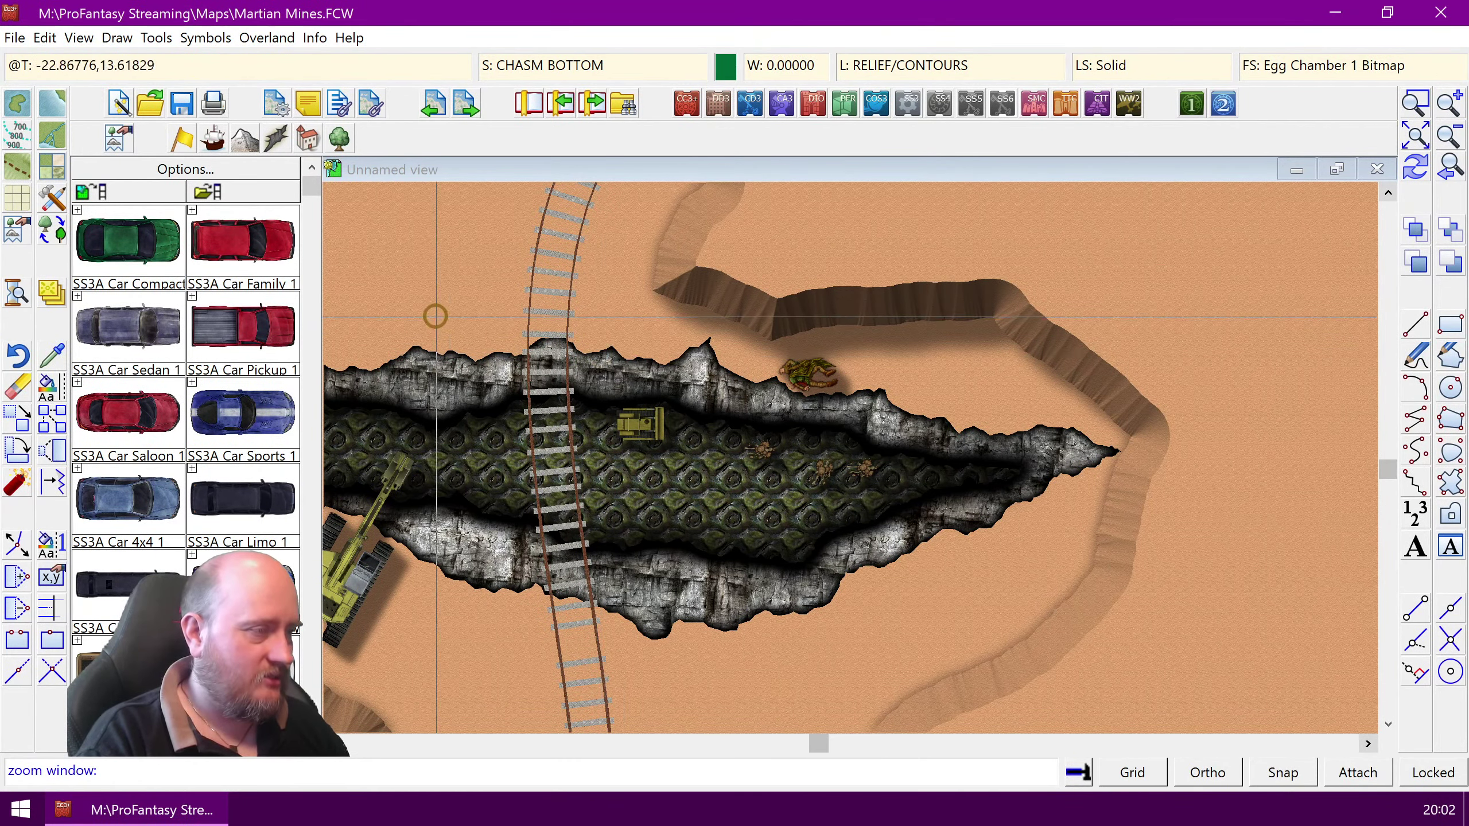
{"action": "right_click", "coordinate": [585, 426]}
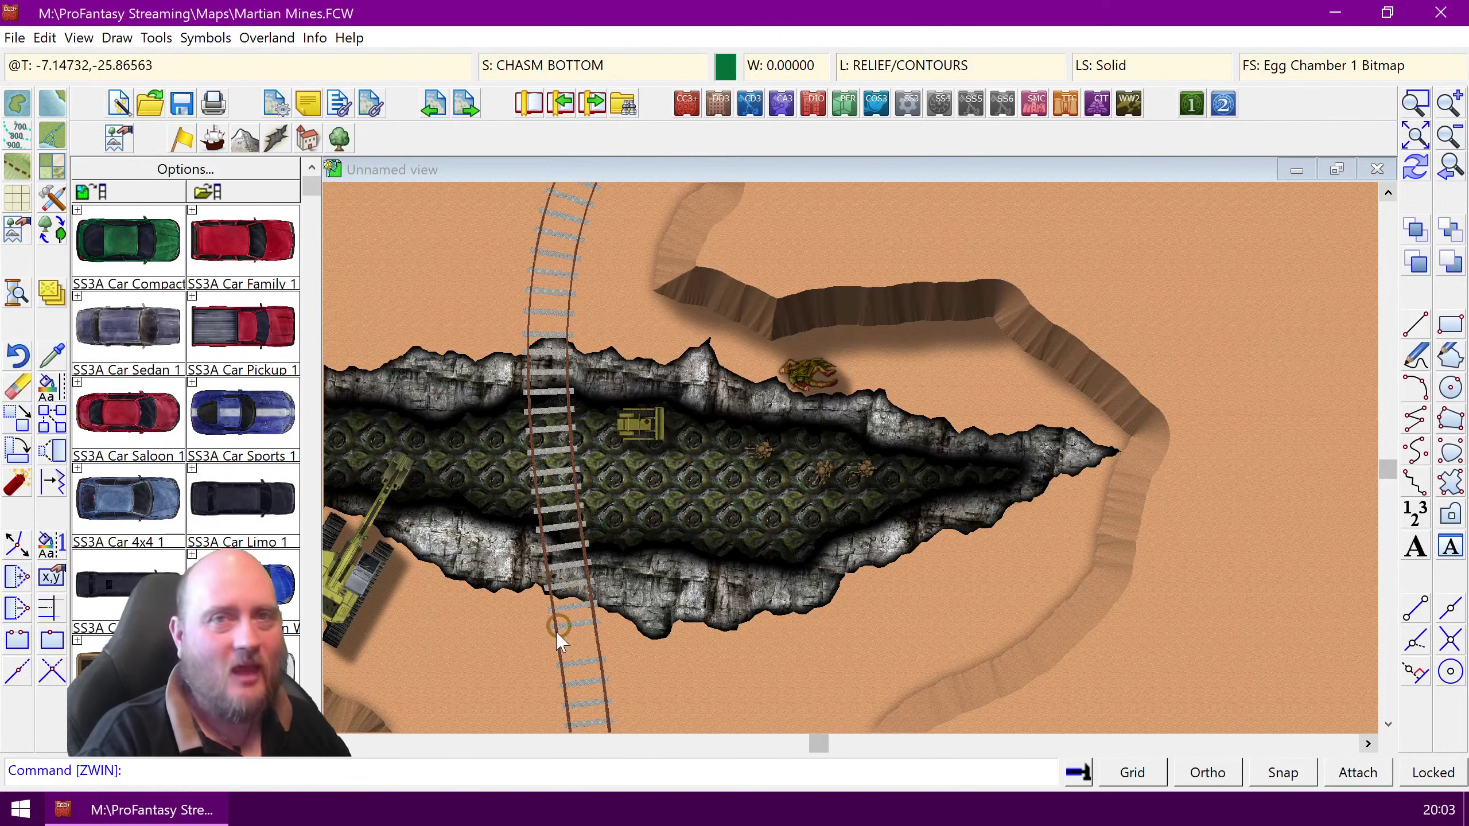
{"action": "left_click", "coordinate": [339, 745]}
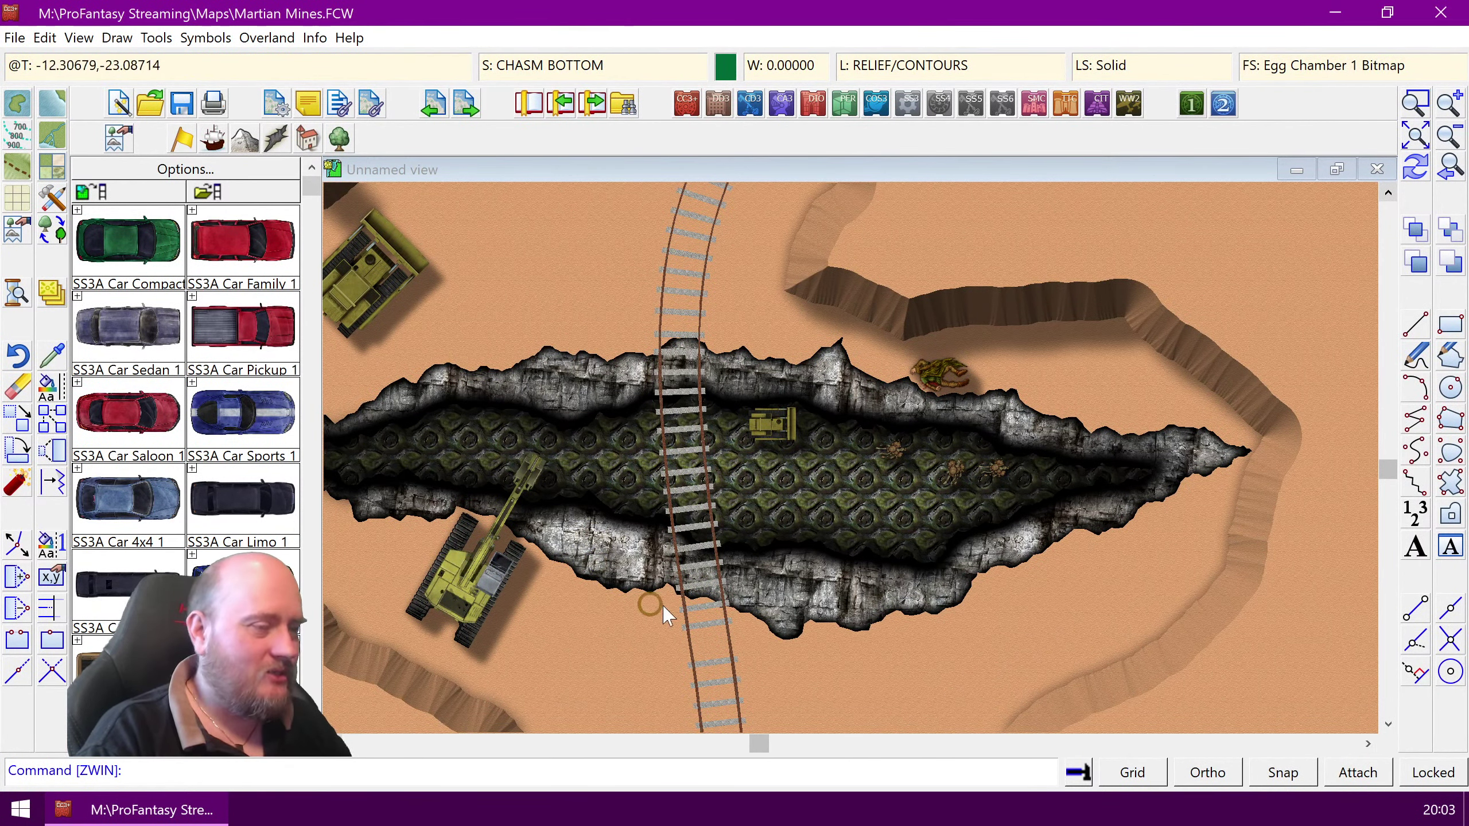
{"action": "left_click", "coordinate": [248, 194]}
{"action": "left_click", "coordinate": [334, 103]}
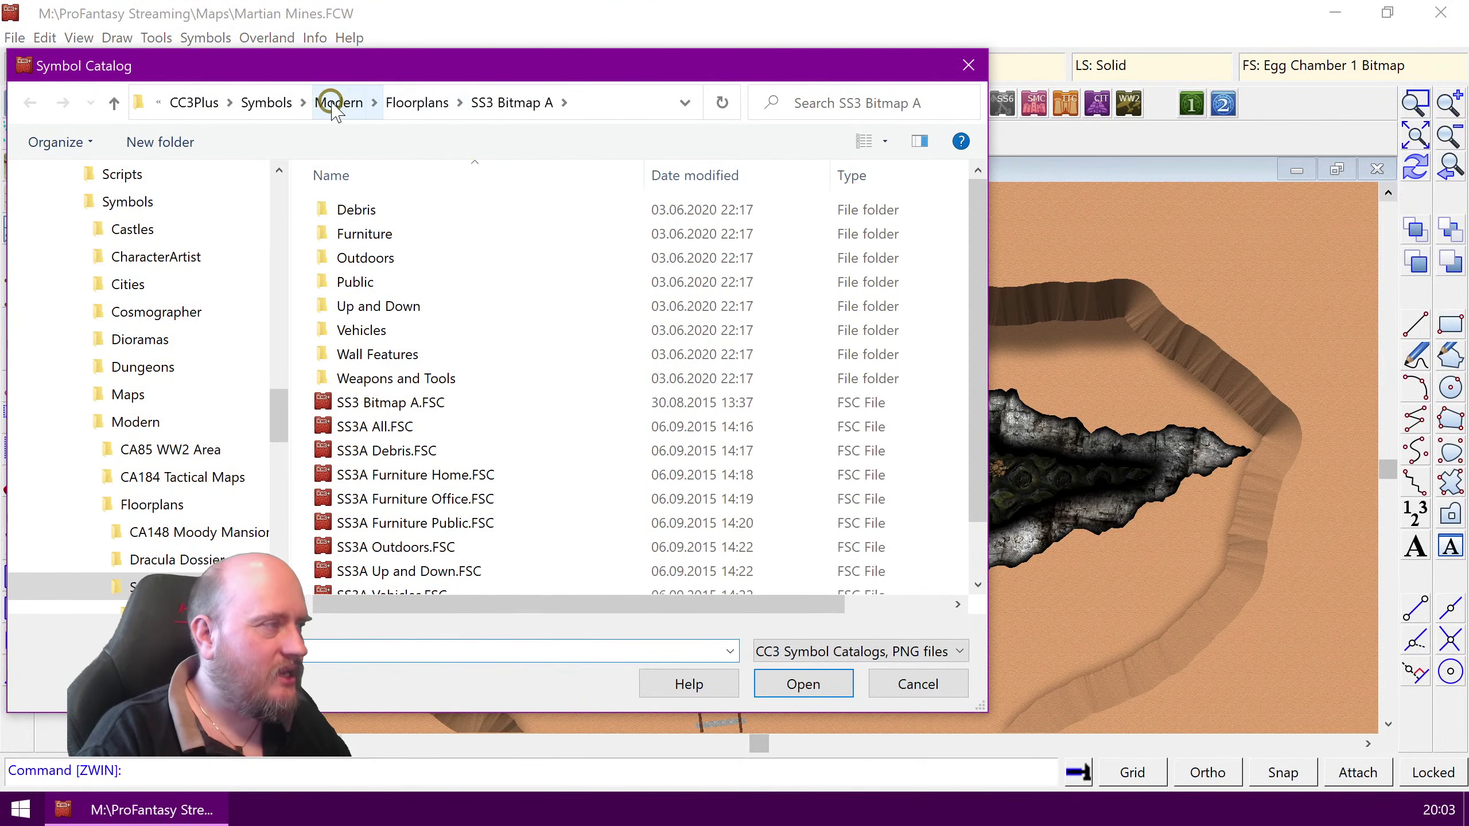
{"action": "left_click", "coordinate": [270, 102]}
{"action": "left_click", "coordinate": [398, 279]}
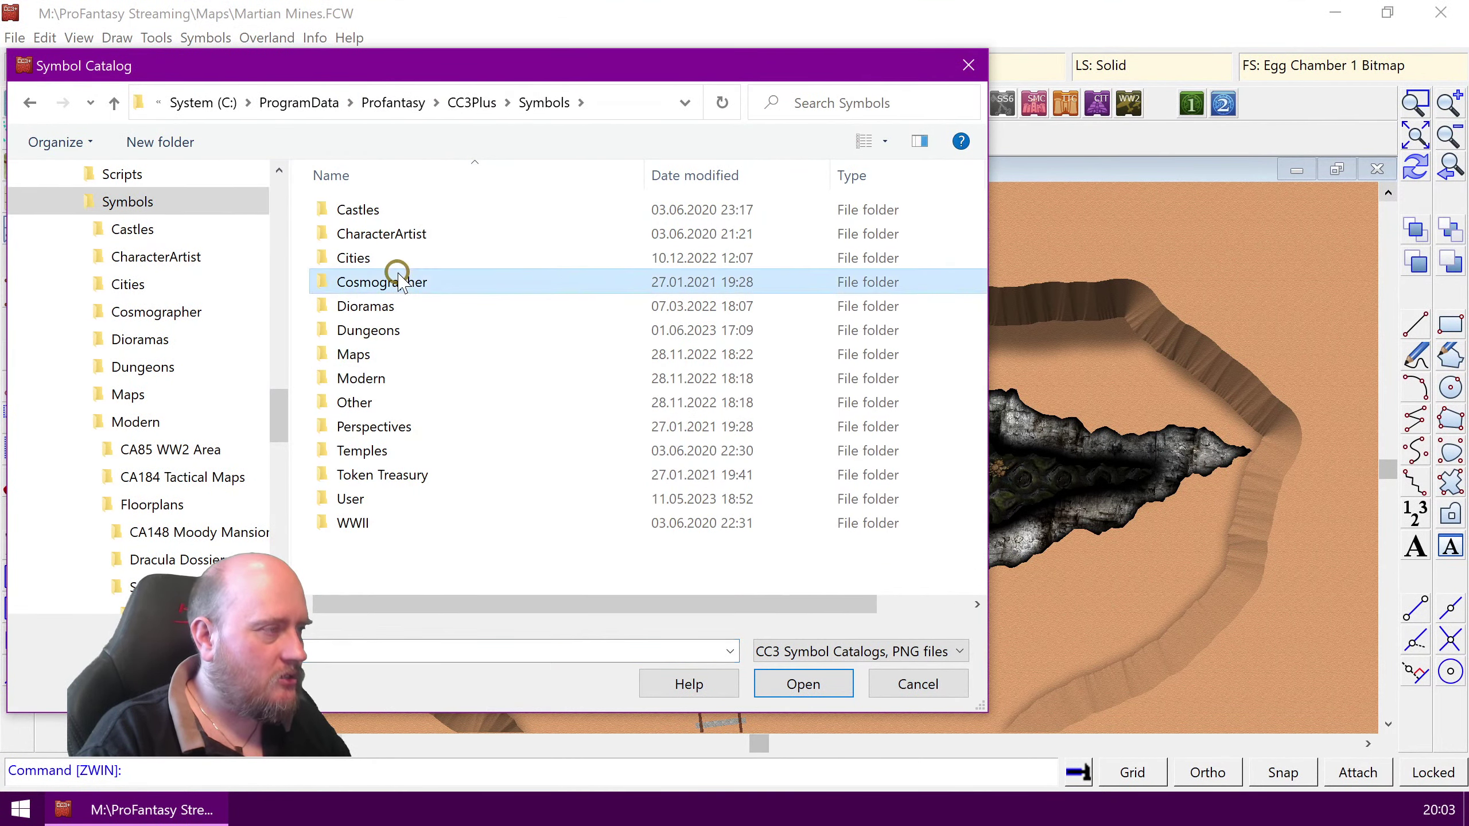
{"action": "double_click", "coordinate": [397, 282]}
{"action": "double_click", "coordinate": [435, 233]}
{"action": "left_click", "coordinate": [503, 288]}
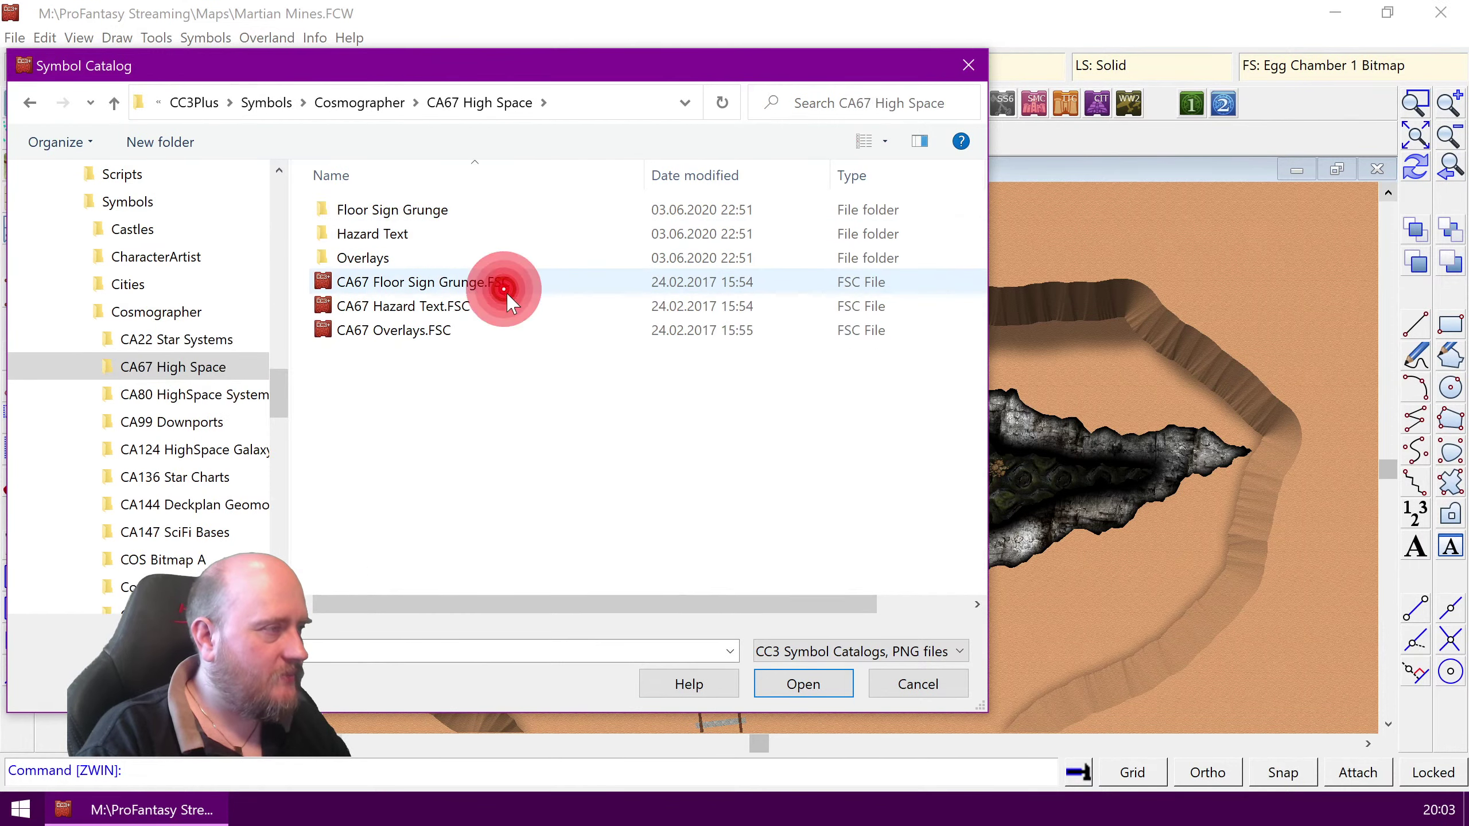
{"action": "left_click", "coordinate": [399, 330]}
{"action": "left_click", "coordinate": [407, 282]}
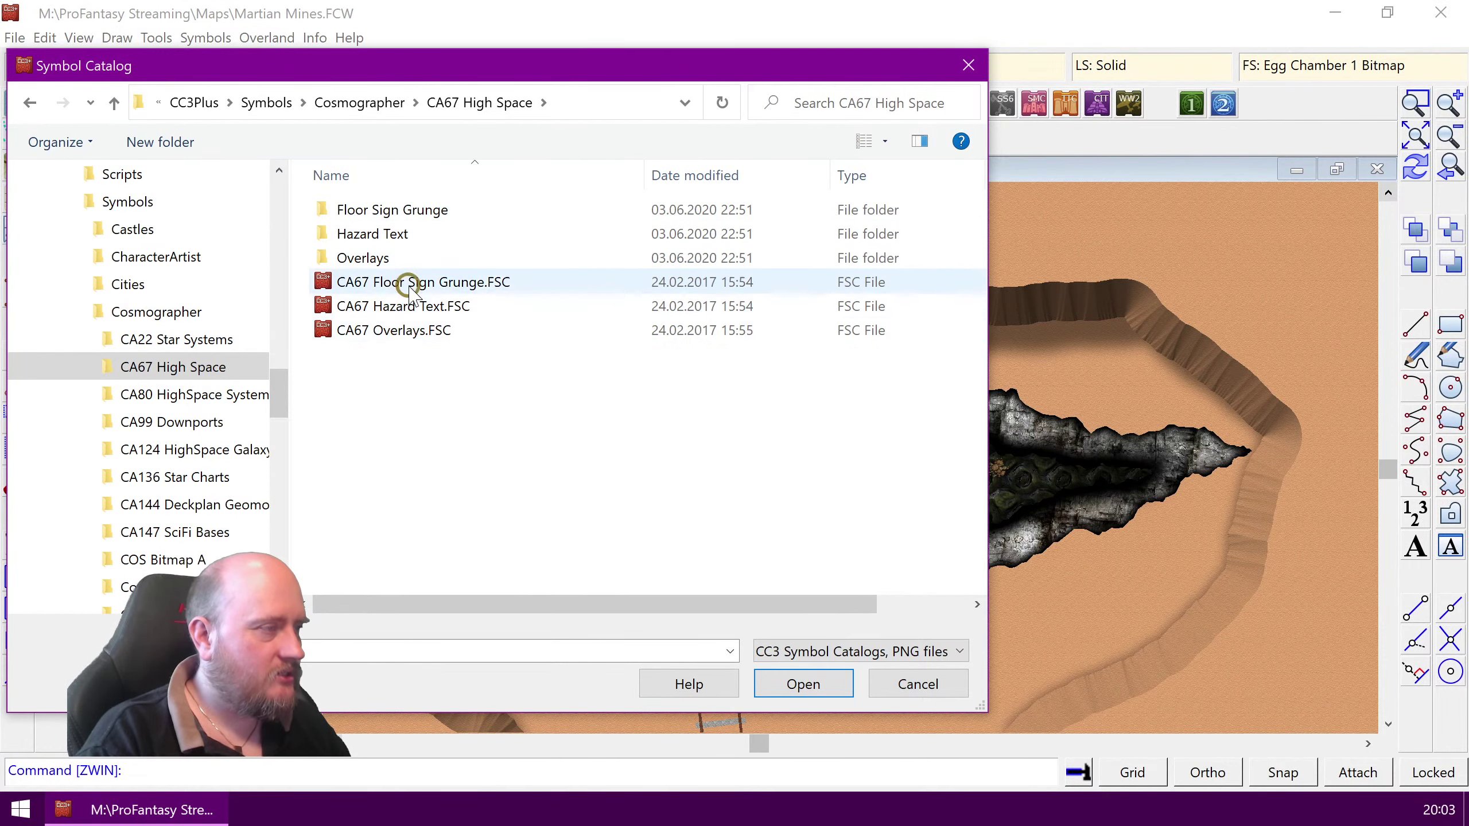
{"action": "double_click", "coordinate": [398, 330]}
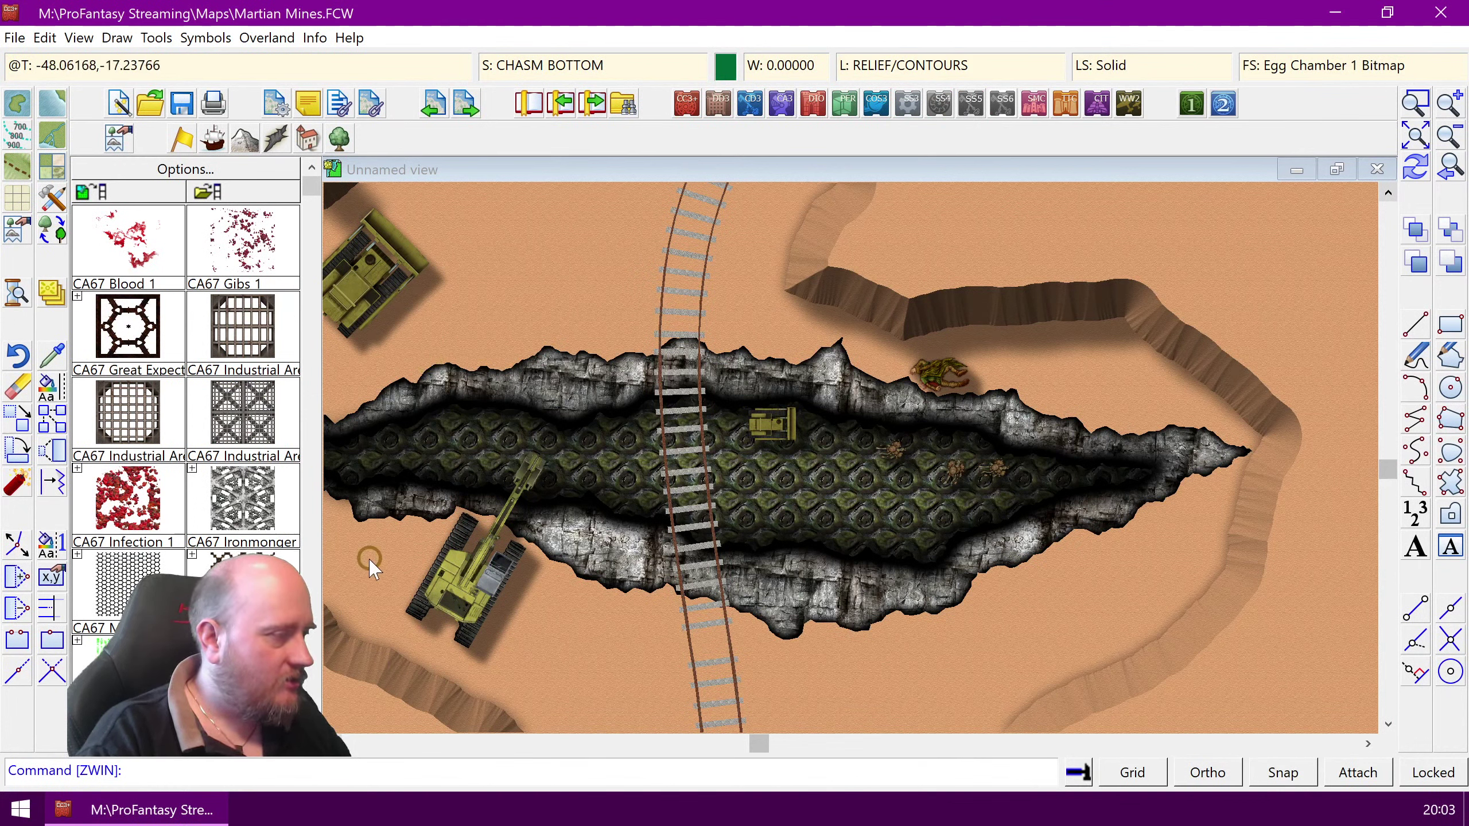
Step: Cover the railway bridge across the chasm with a row of cross-braced CA67 Industrial grate symbols at normal scale, rotated about 97°, and redraw the map
{"action": "left_click", "coordinate": [268, 412]}
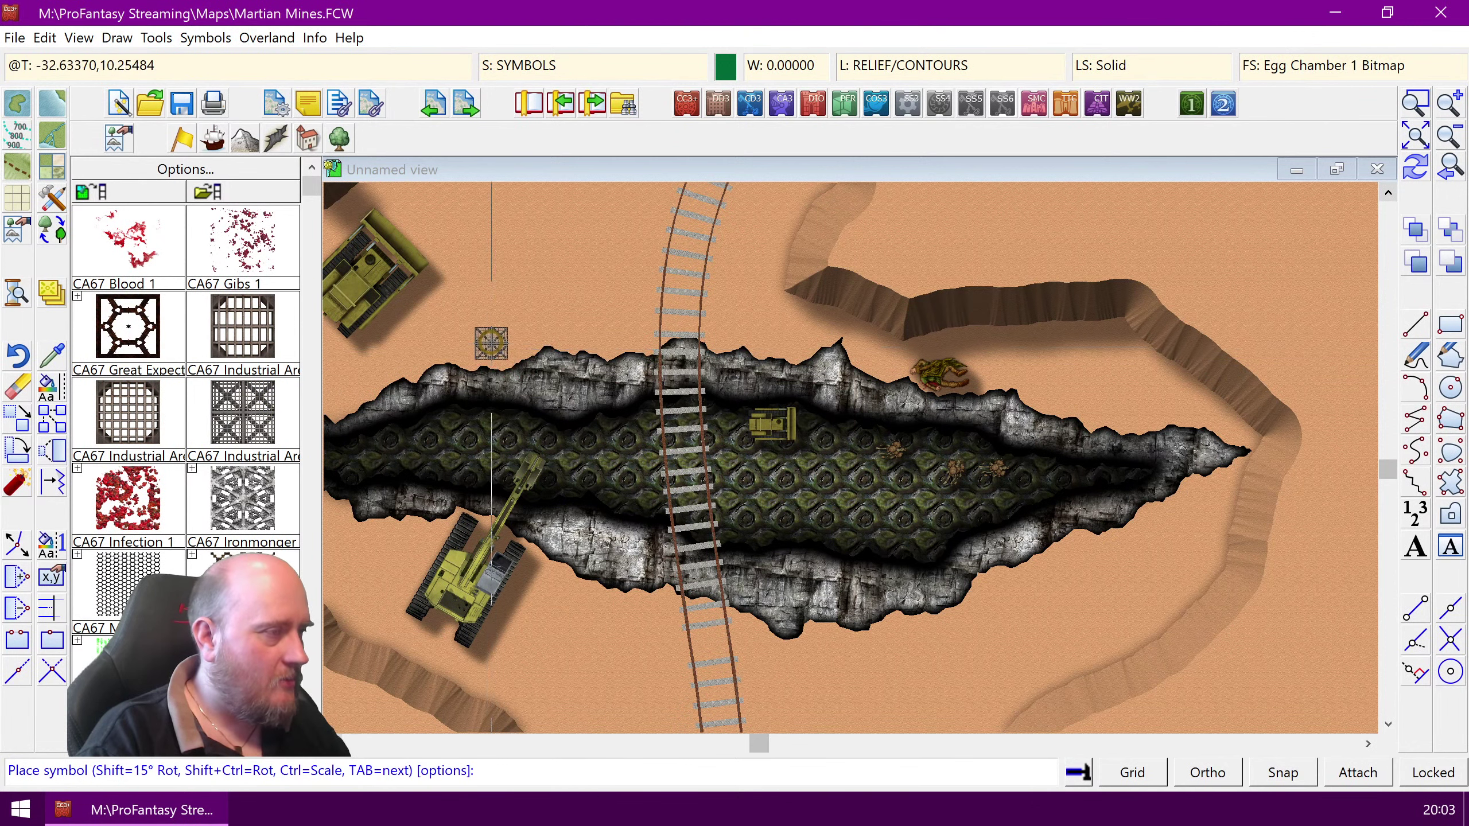
{"action": "right_click", "coordinate": [561, 278]}
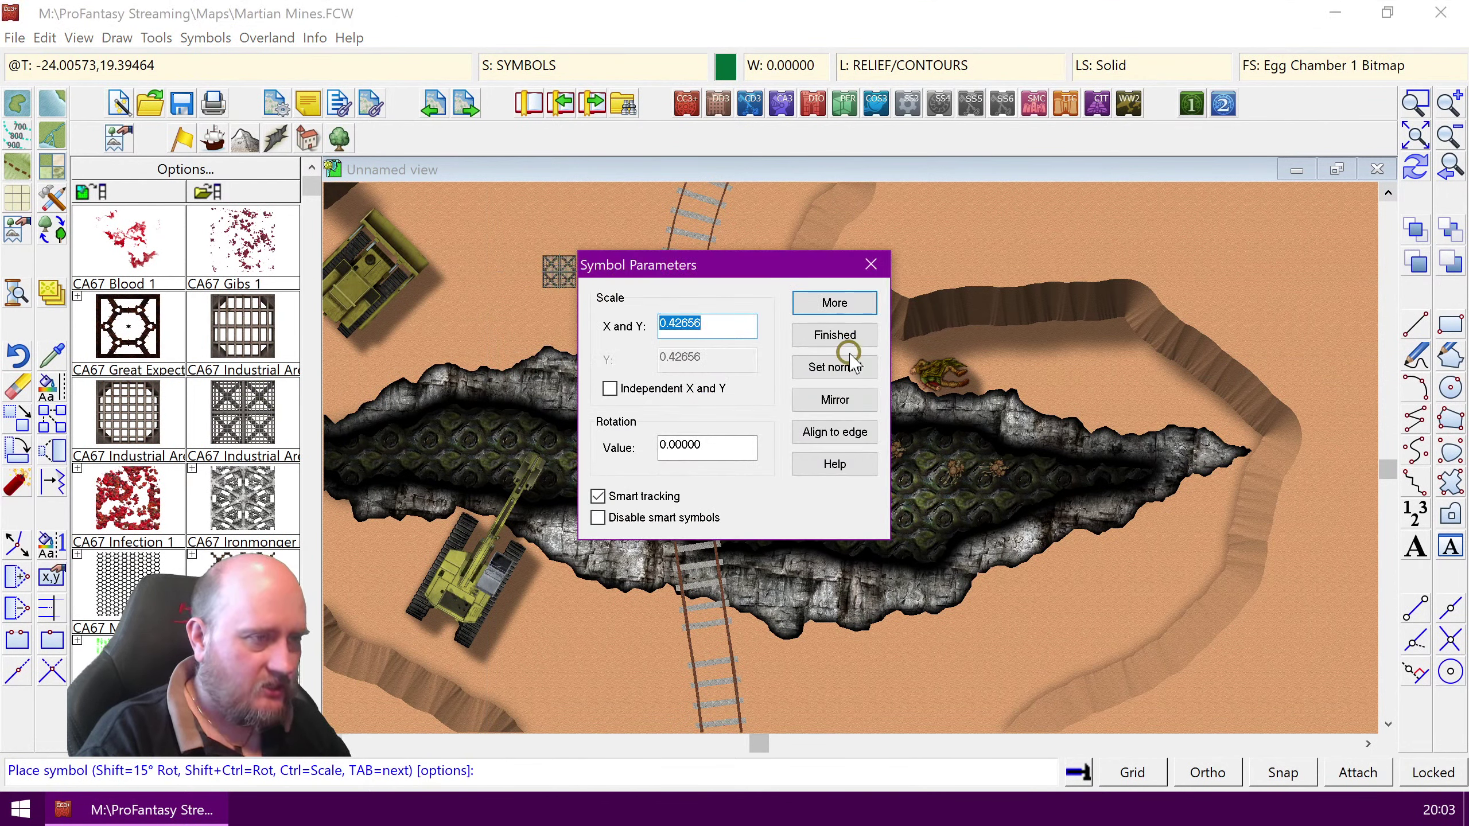
{"action": "left_click", "coordinate": [837, 368]}
{"action": "left_click", "coordinate": [833, 304]}
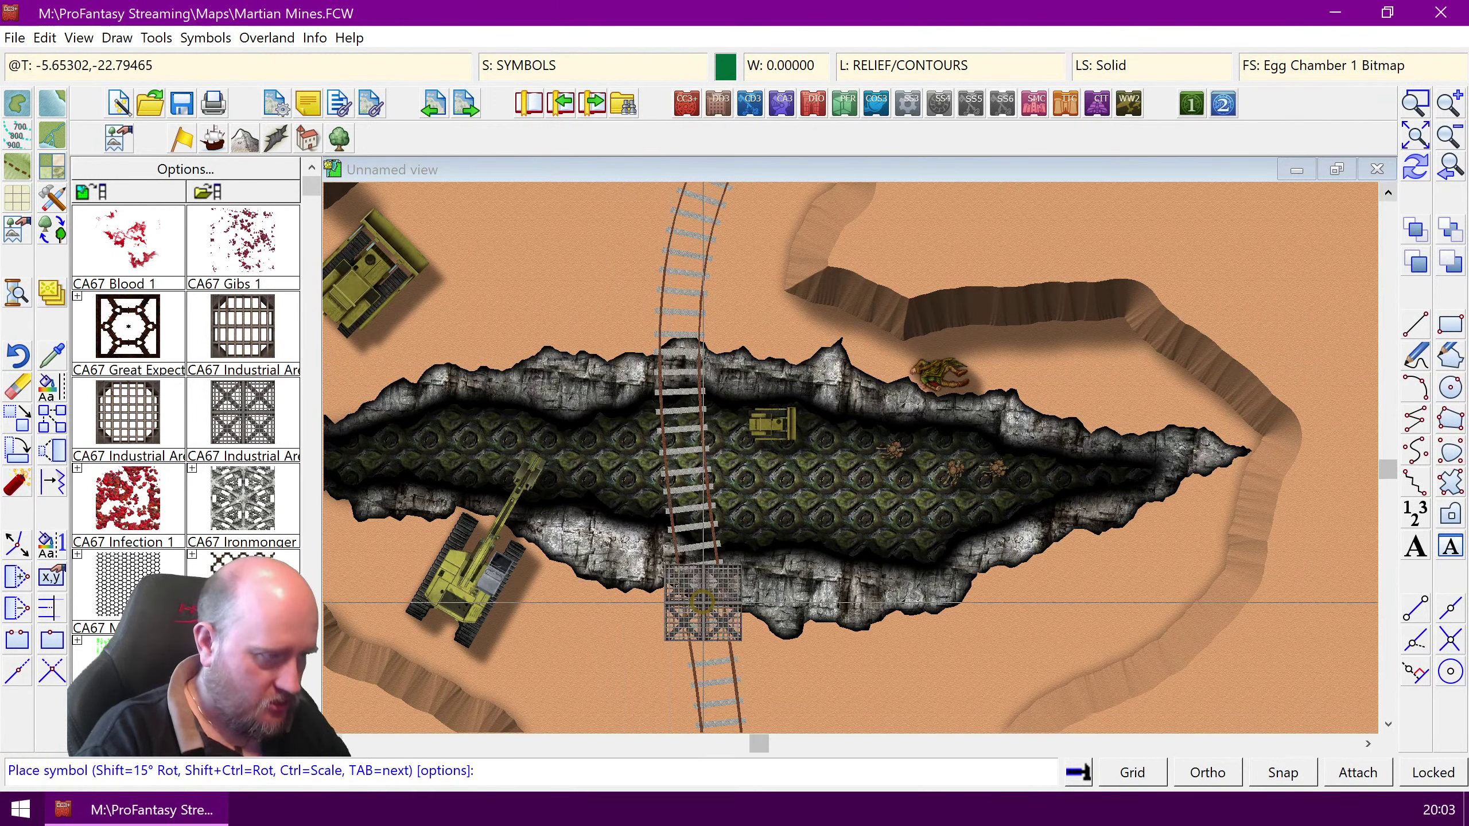
{"action": "left_click", "coordinate": [720, 613]}
{"action": "key", "text": "shift"}
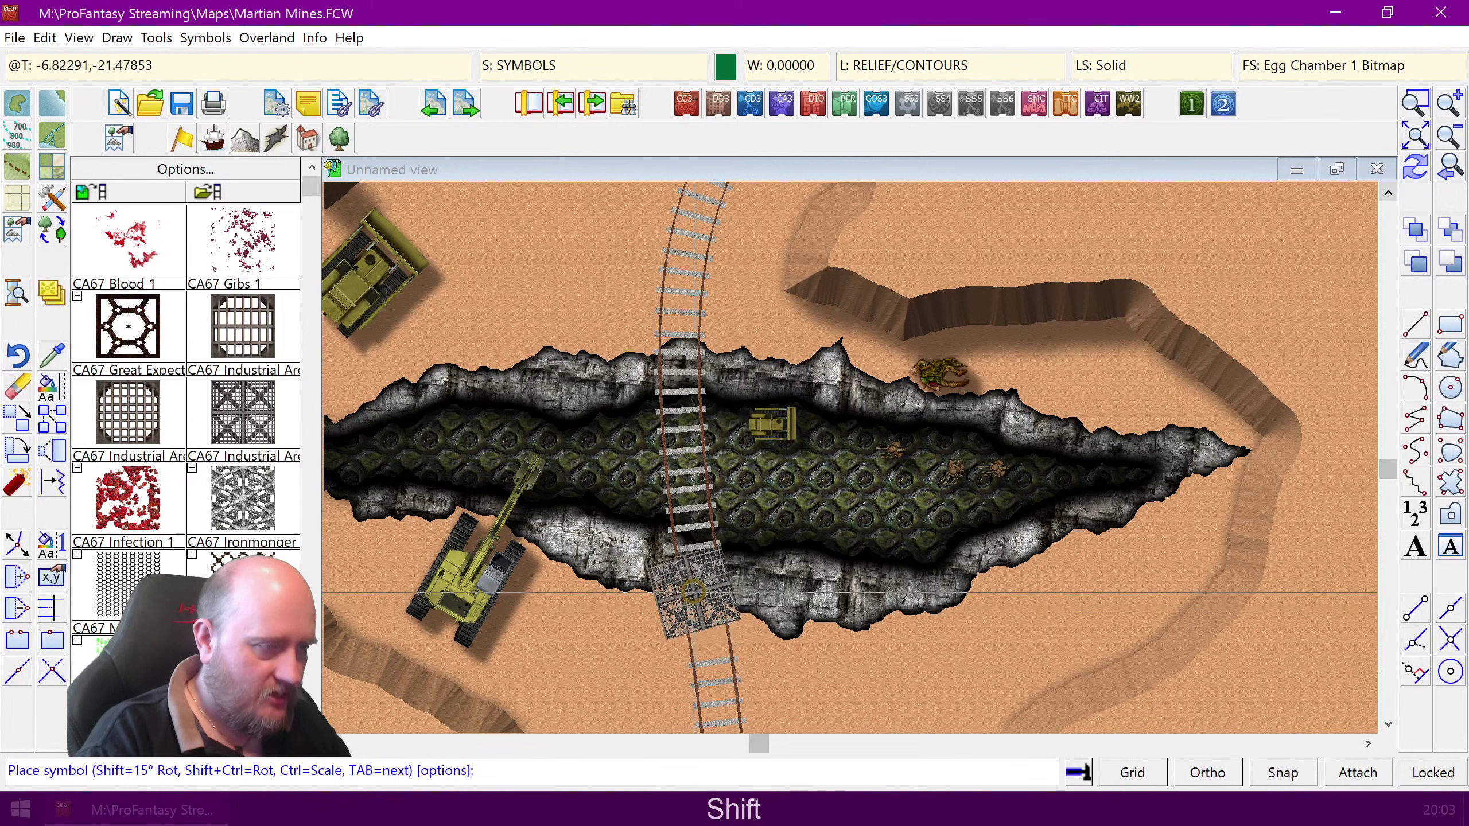
{"action": "key", "text": "ctrl"}
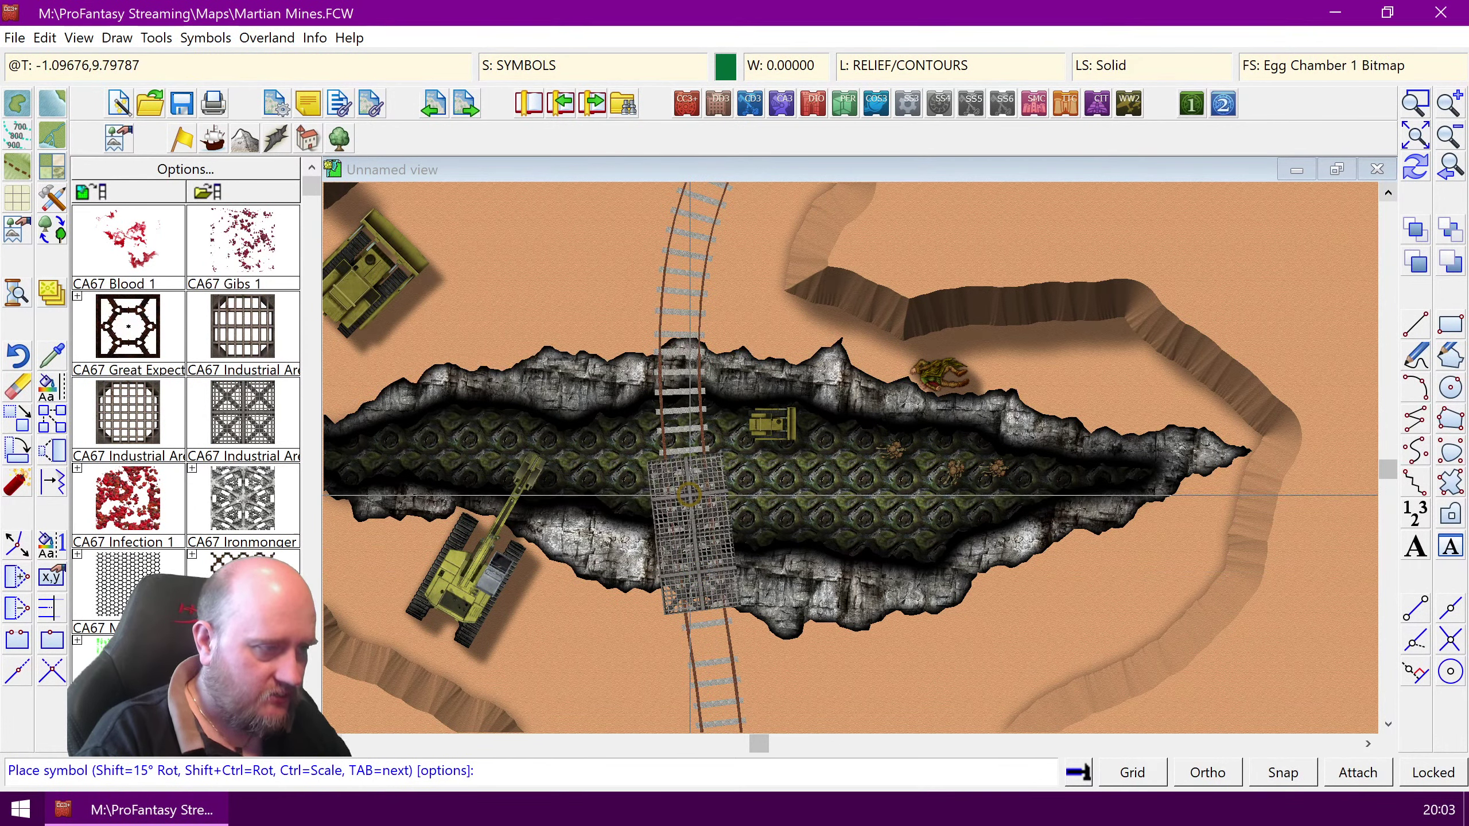
{"action": "left_click_drag", "start_coordinate": [689, 495], "coordinate": [672, 344]}
{"action": "right_click", "coordinate": [542, 299]}
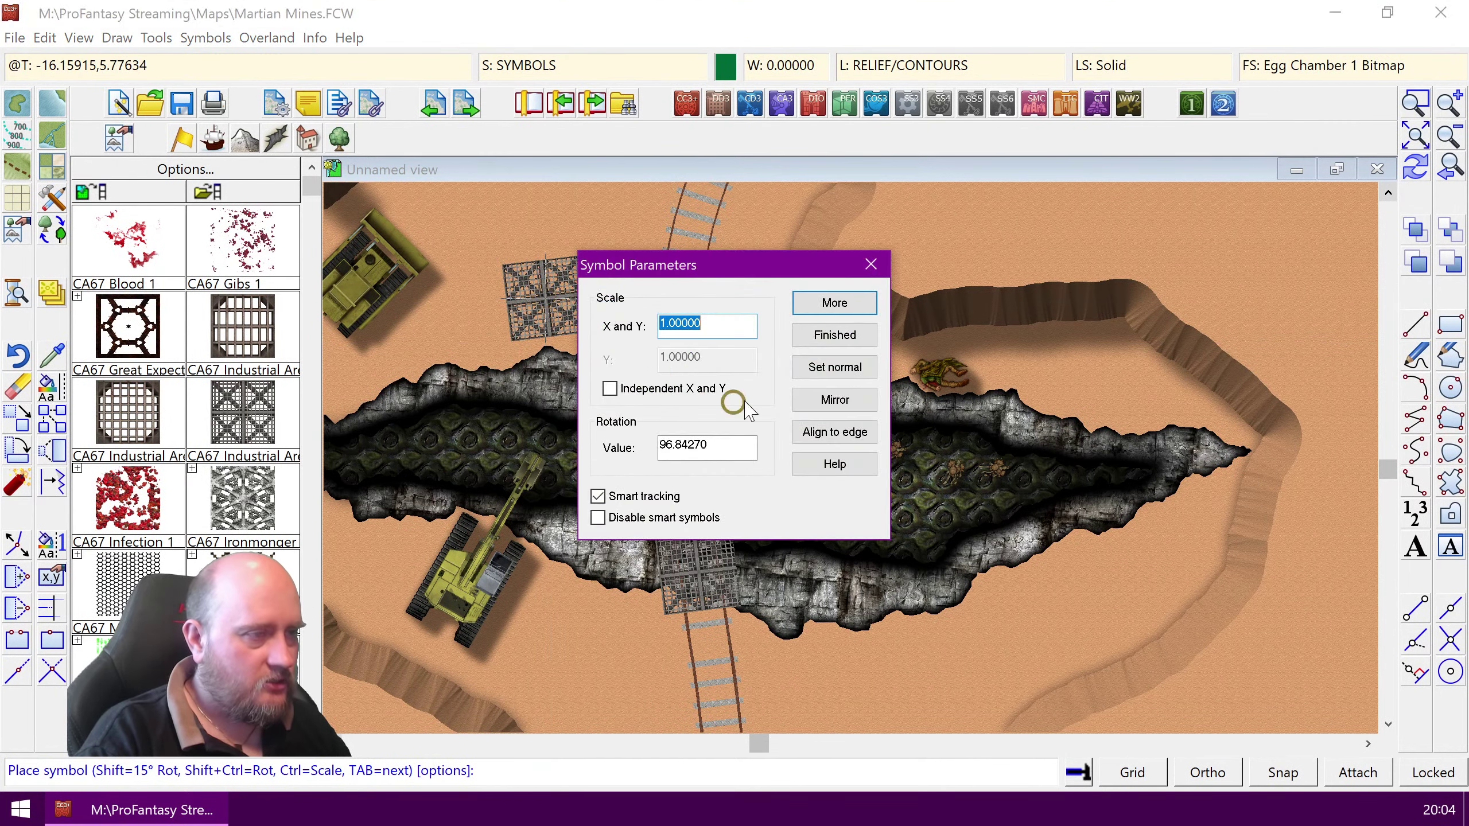
{"action": "left_click", "coordinate": [840, 338]}
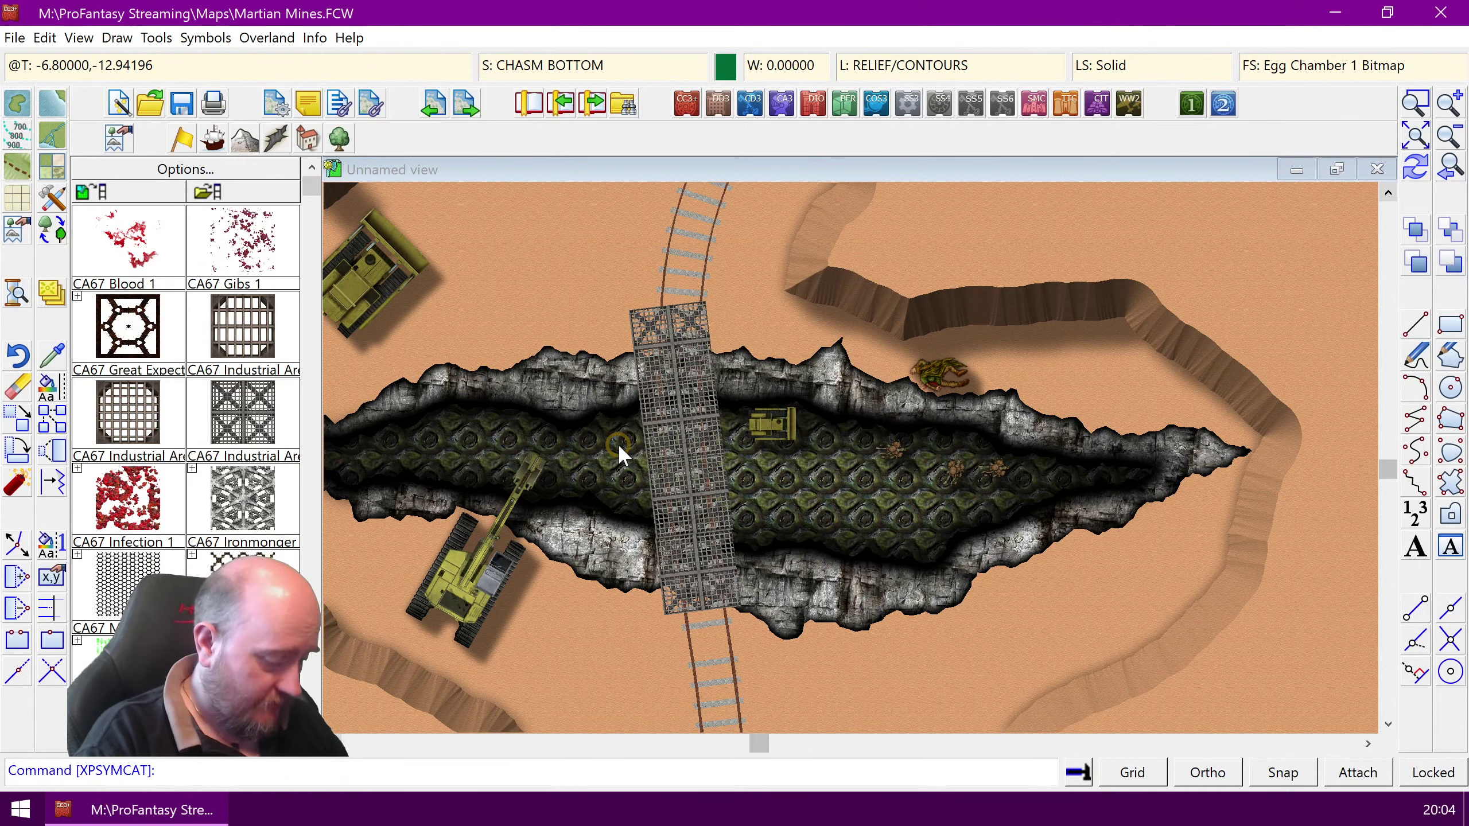
{"action": "key", "text": "ctrl+r"}
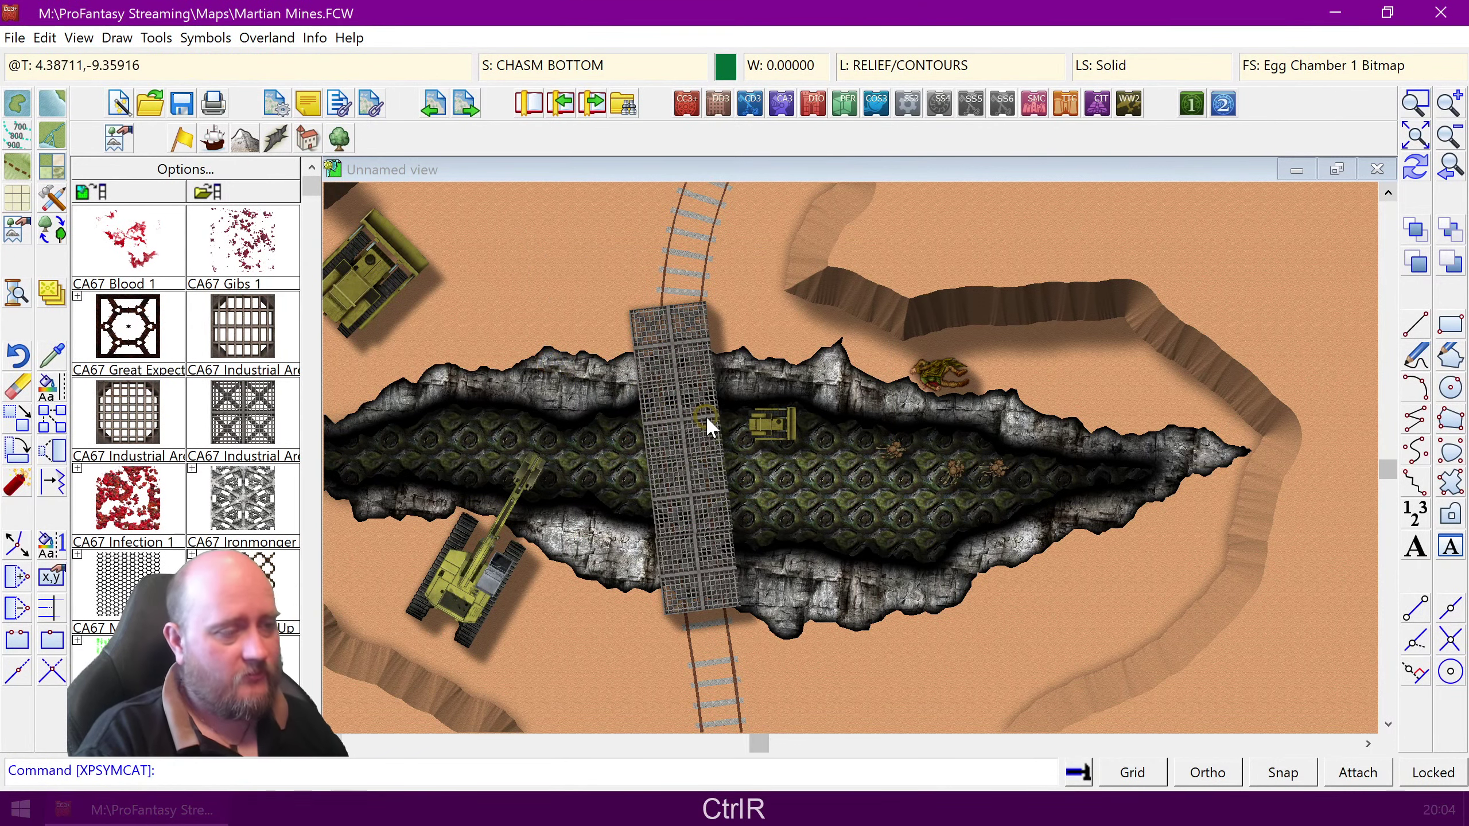